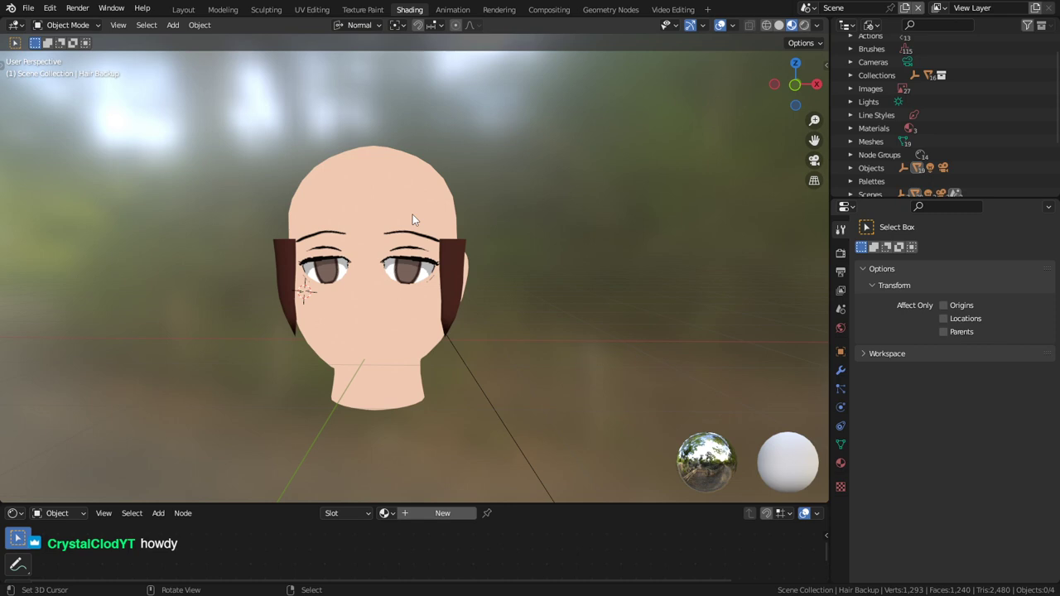
Examine the head's face and side hair pieces from the front and from both sides.
middle_click_drag(407, 224, 430, 231)
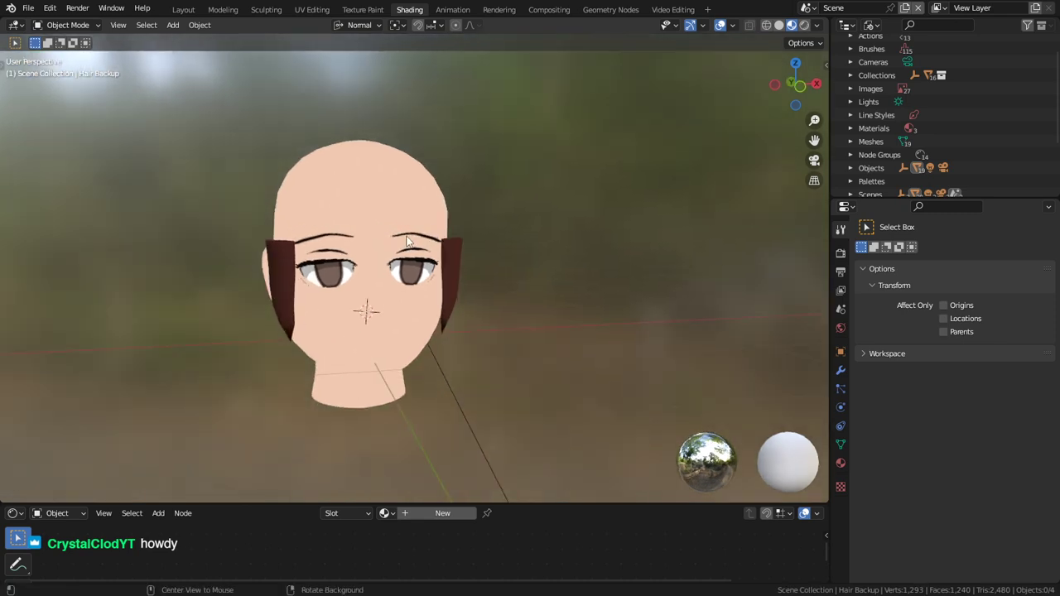
middle_click(407, 241, "alt")
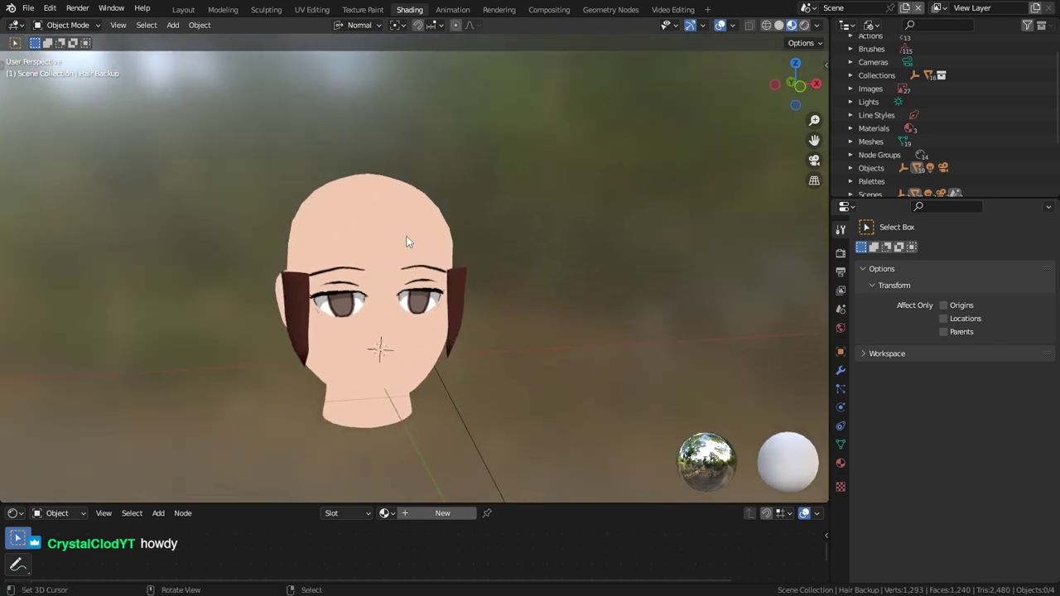
middle_click(393, 264, "alt")
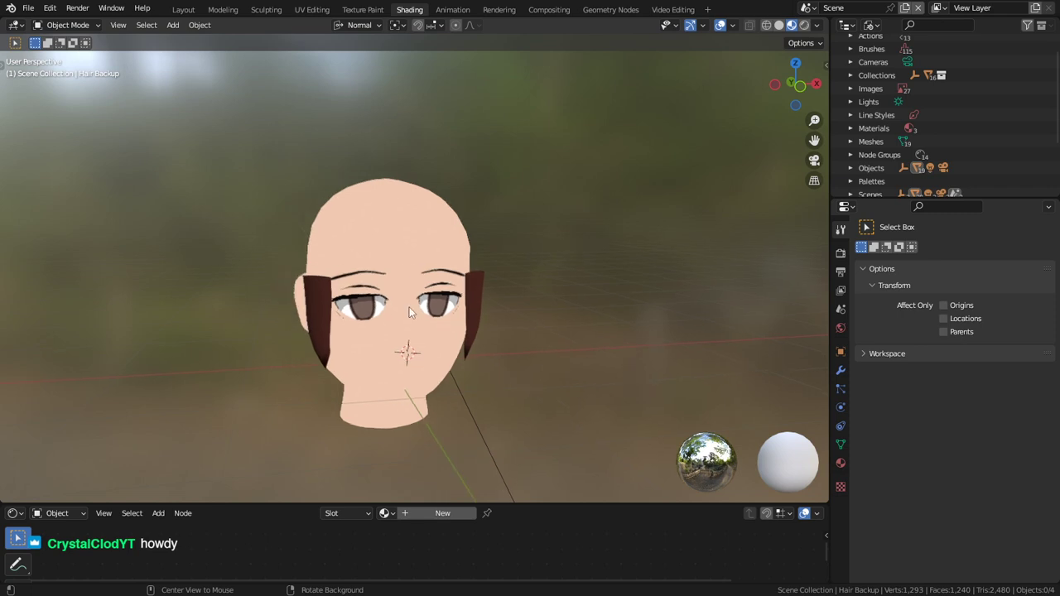
scroll(414, 308, "up", 2)
middle_click_drag(425, 316, 421, 268, "shift")
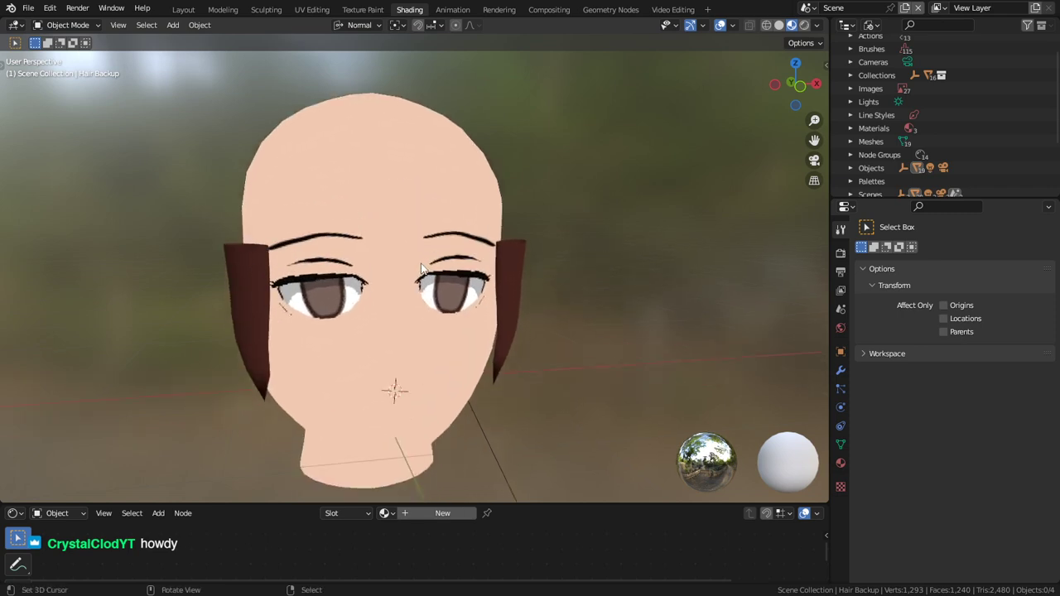
middle_click(404, 246, "alt")
scroll(400, 239, "up", 3)
scroll(425, 253, "down", 3)
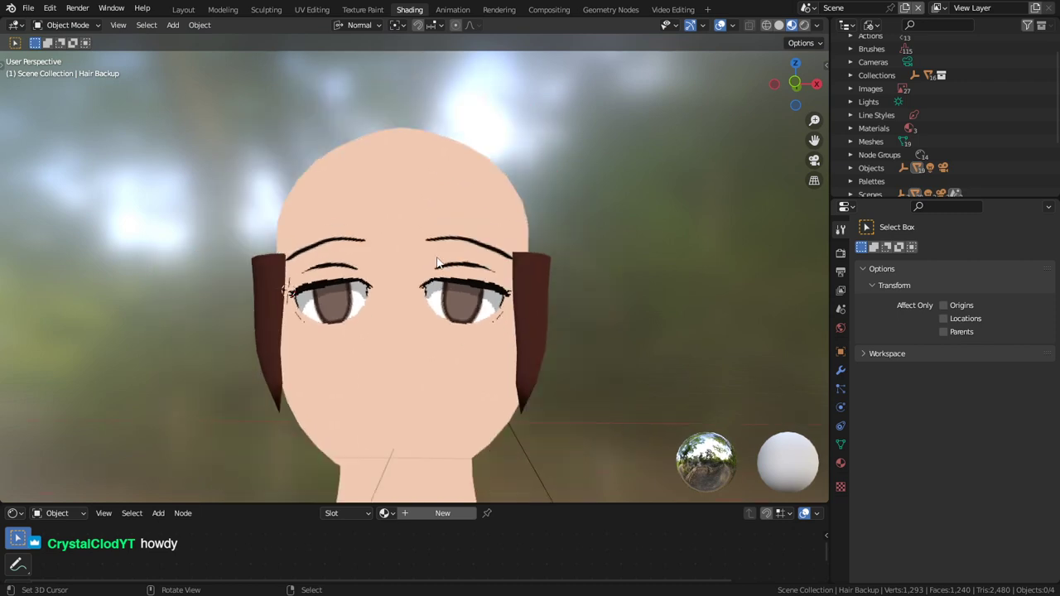
middle_click_drag(435, 240, 453, 268)
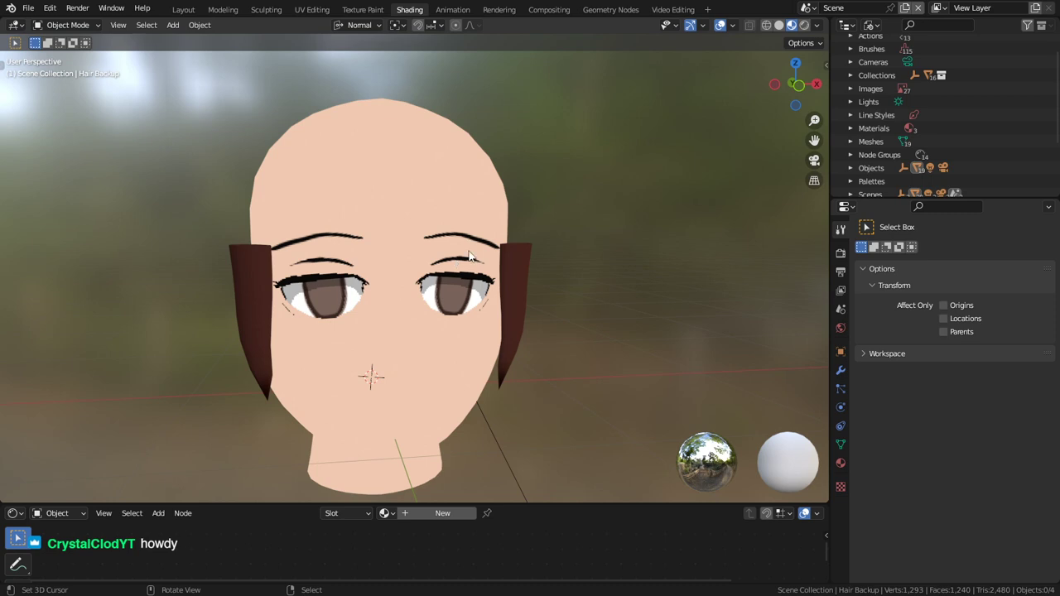
middle_click_drag(492, 255, 465, 259)
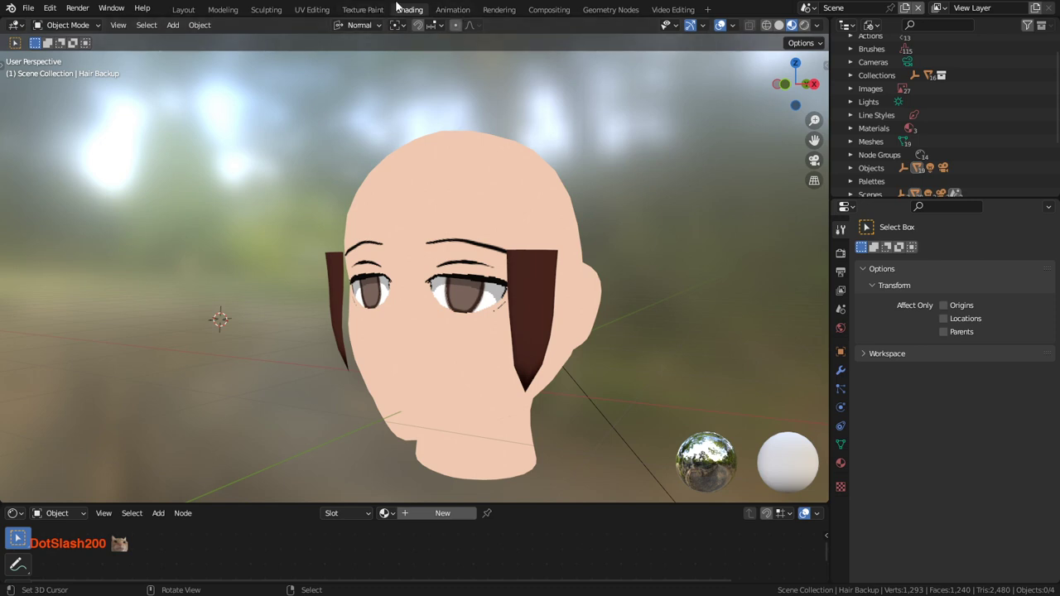
Select the head mesh in the Layout workspace.
left_click(183, 9)
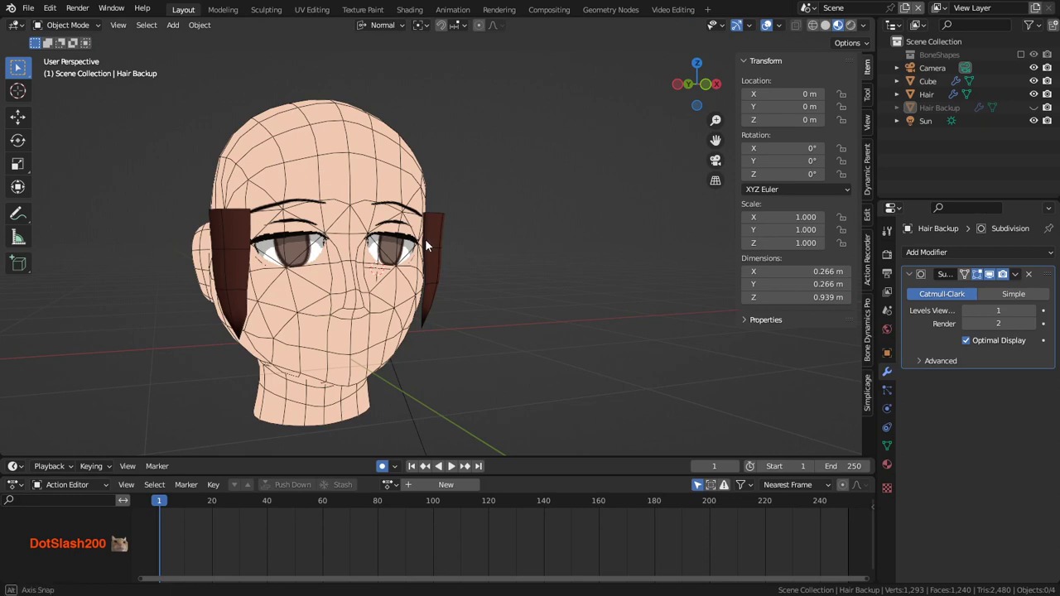
middle_click_drag(425, 239, 408, 236)
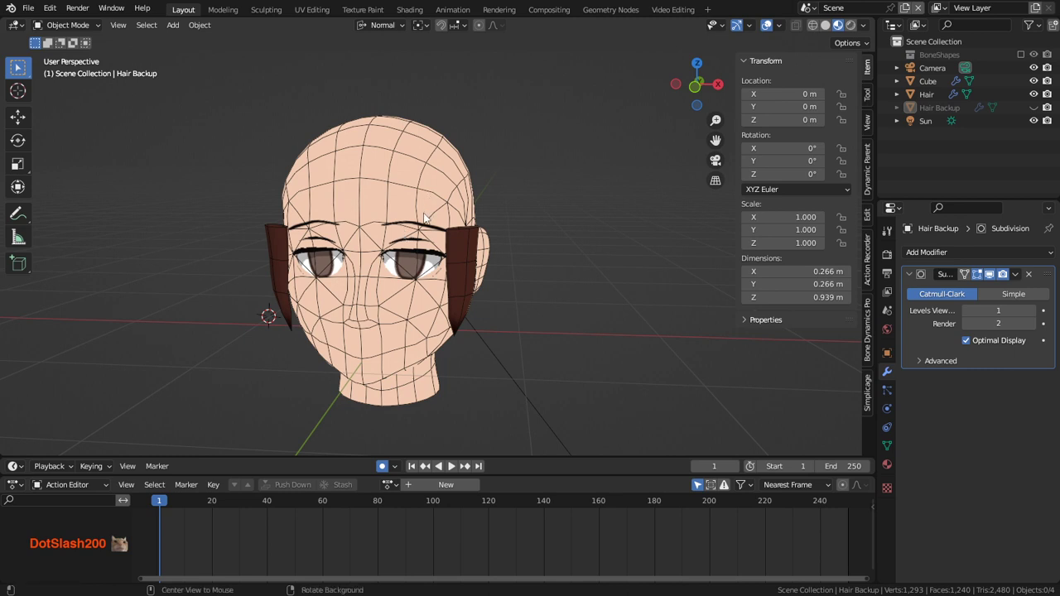
middle_click_drag(424, 217, 458, 231)
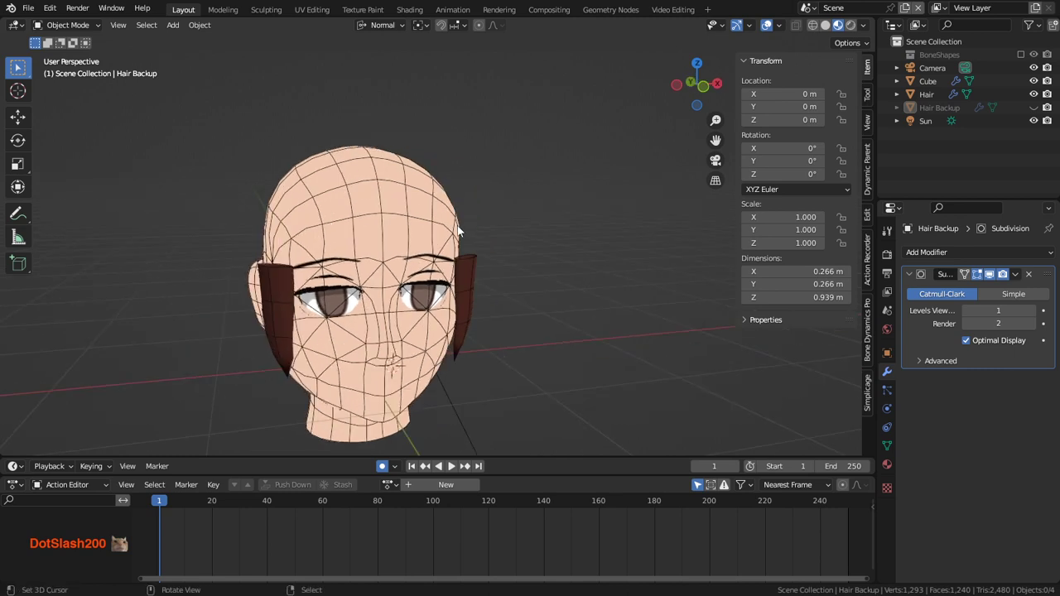
middle_click(428, 267, "alt")
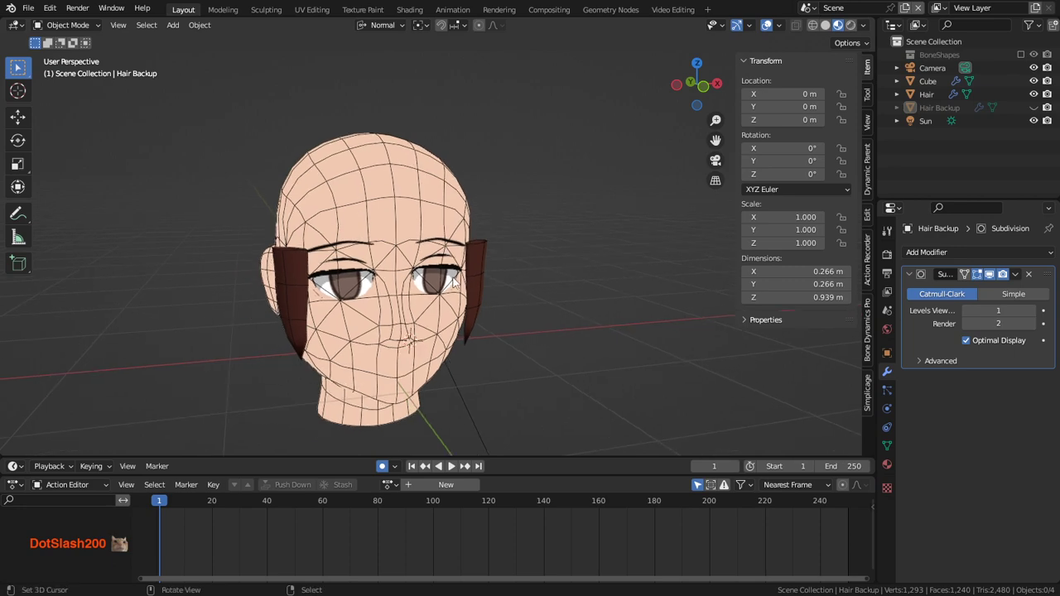
middle_click_drag(448, 273, 420, 276)
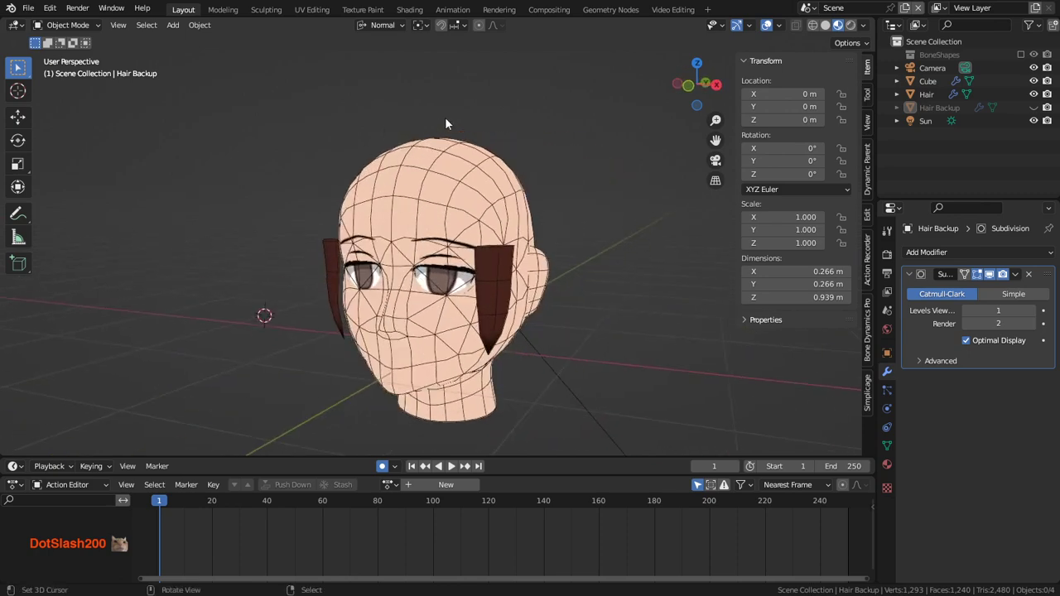
left_click(455, 170)
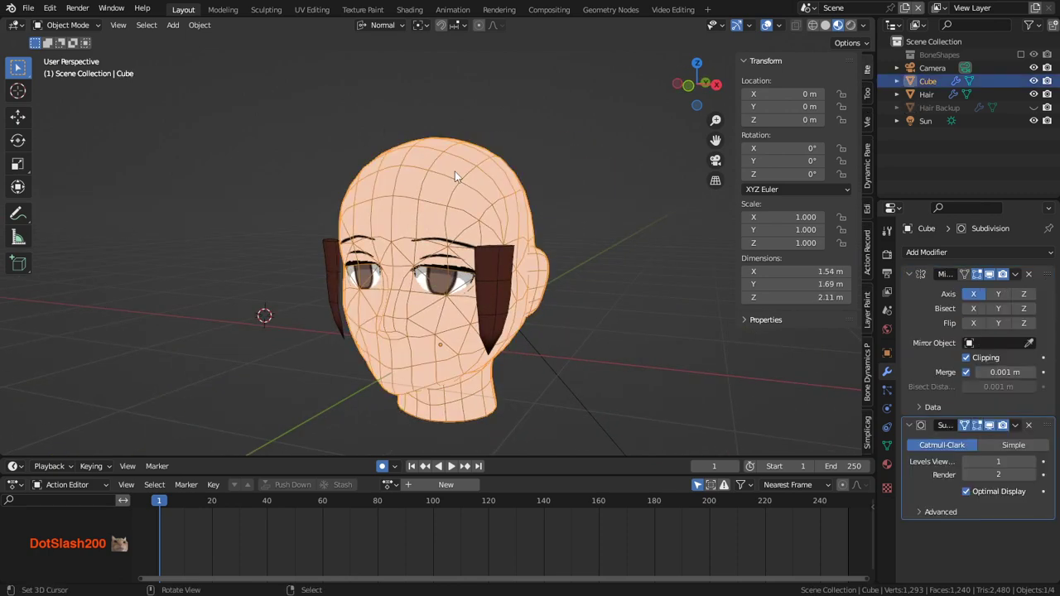
Show the head's whole material node graph in the Shading workspace, with the shader editor area enlarged.
left_click(409, 10)
left_click_drag(494, 474, 505, 321)
key("Home")
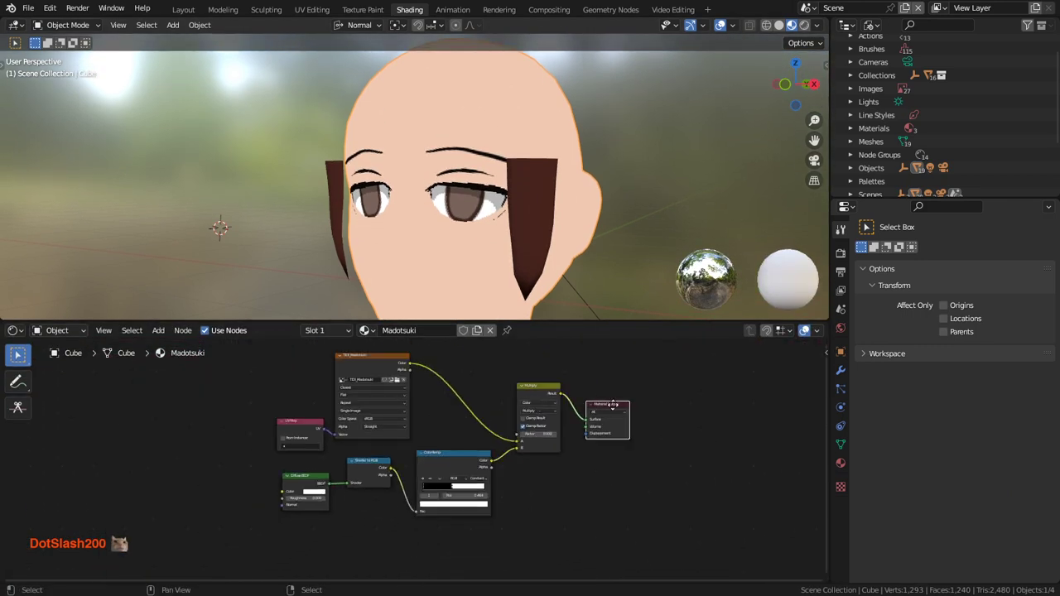
Move the Material Output and Multiply nodes farther from the texture and shading nodes to open space in the graph.
left_click_drag(613, 406, 732, 414)
key("Home")
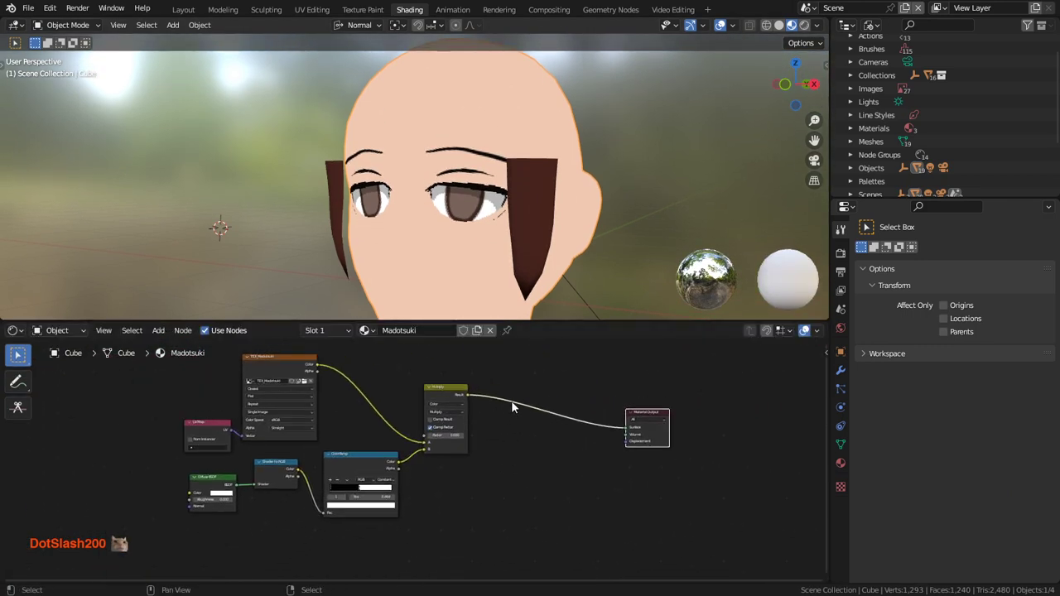
left_click(340, 454)
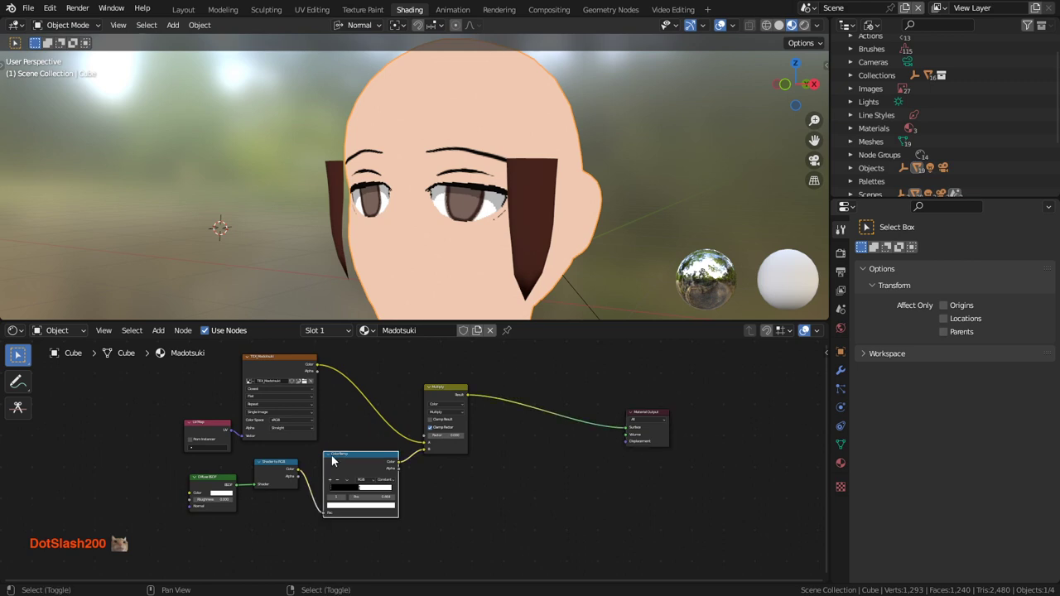
left_click(265, 465, "shift")
left_click(199, 479, "shift")
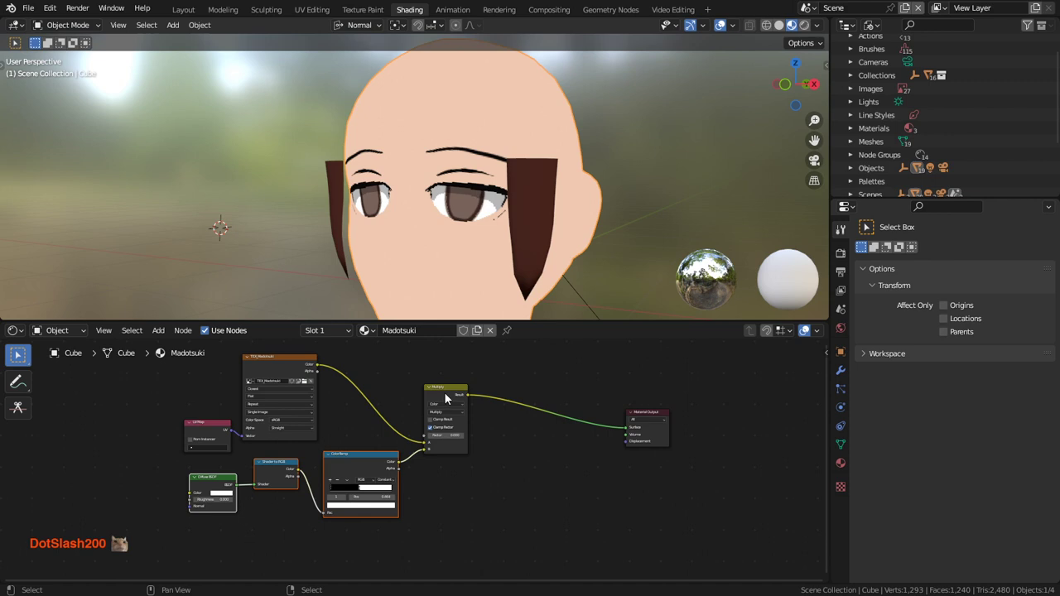
scroll(465, 397, "up", 2)
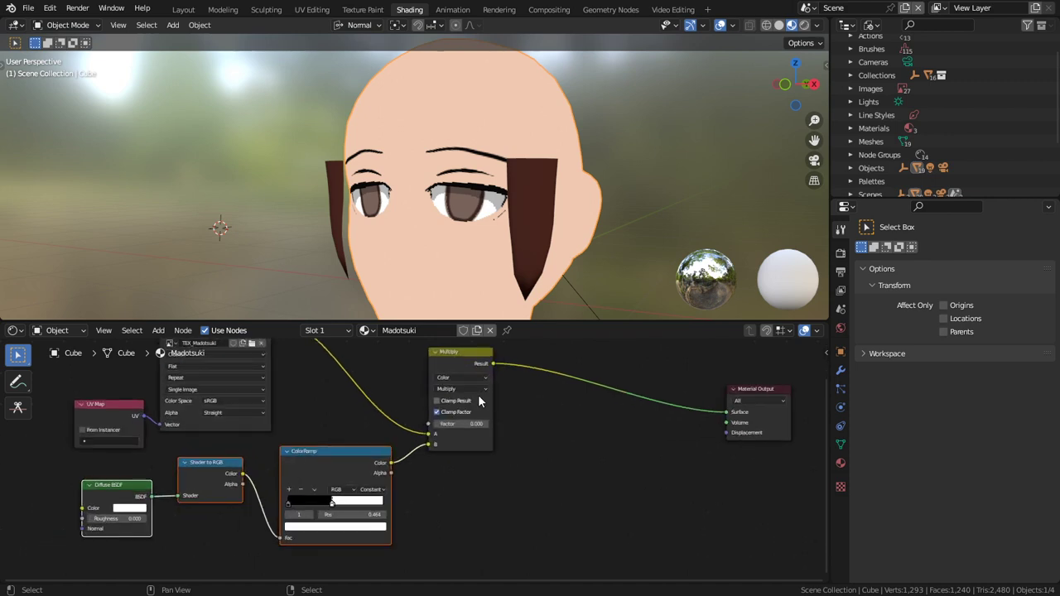
middle_click_drag(472, 397, 456, 422)
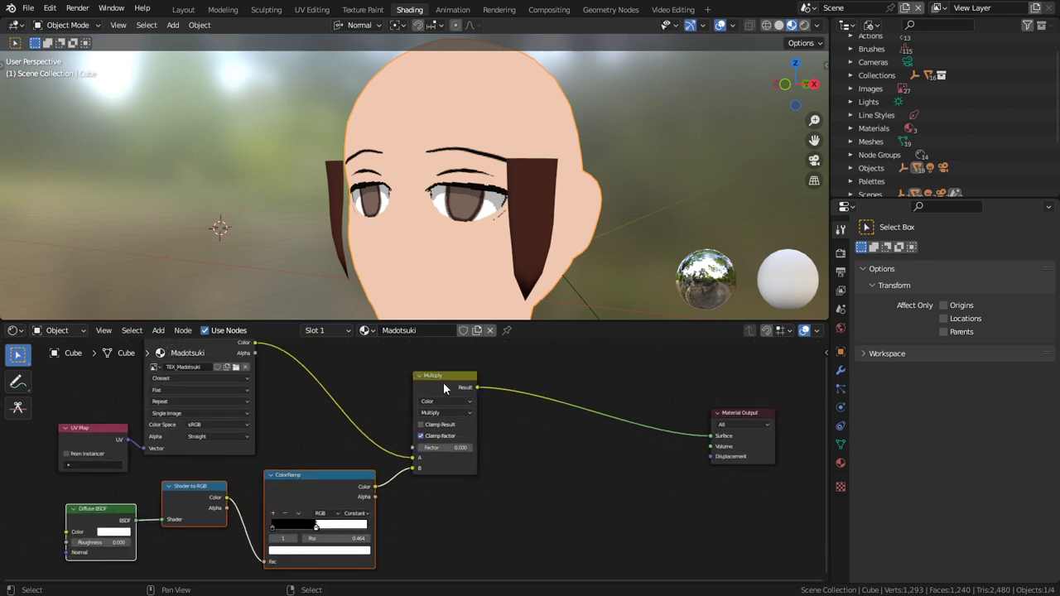
left_click_drag(443, 383, 590, 392)
Move the TEX_Madotsuki image texture node together with its UV Map node well above the Diffuse BSDF shading nodes.
middle_click_drag(379, 384, 465, 427)
mouse_move(312, 389)
left_mouse_down()
mouse_move(285, 405)
mouse_move(312, 390)
left_mouse_up()
scroll(229, 463, "down", 1)
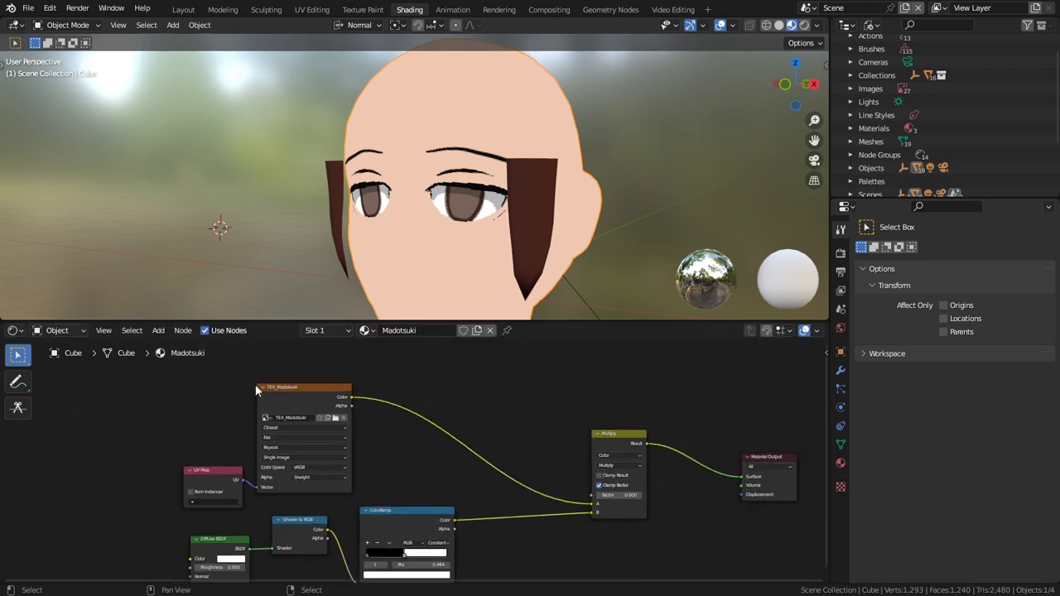
left_click(274, 413)
left_click(217, 470, "shift")
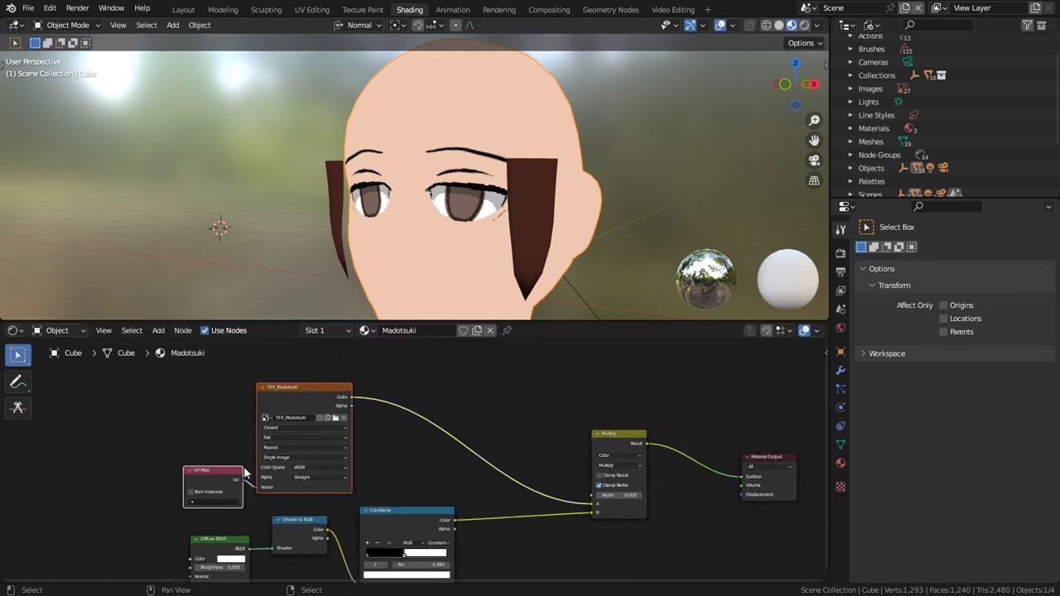
key("g")
left_click(330, 343)
scroll(394, 404, "down", 4)
middle_click_drag(394, 404, 418, 437)
key("g")
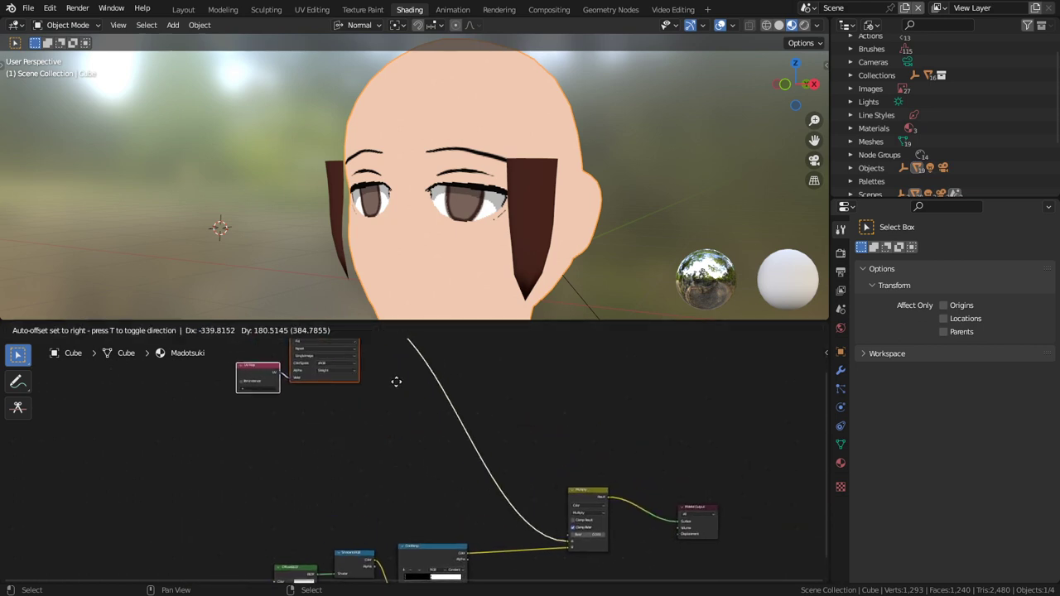
left_click(393, 379)
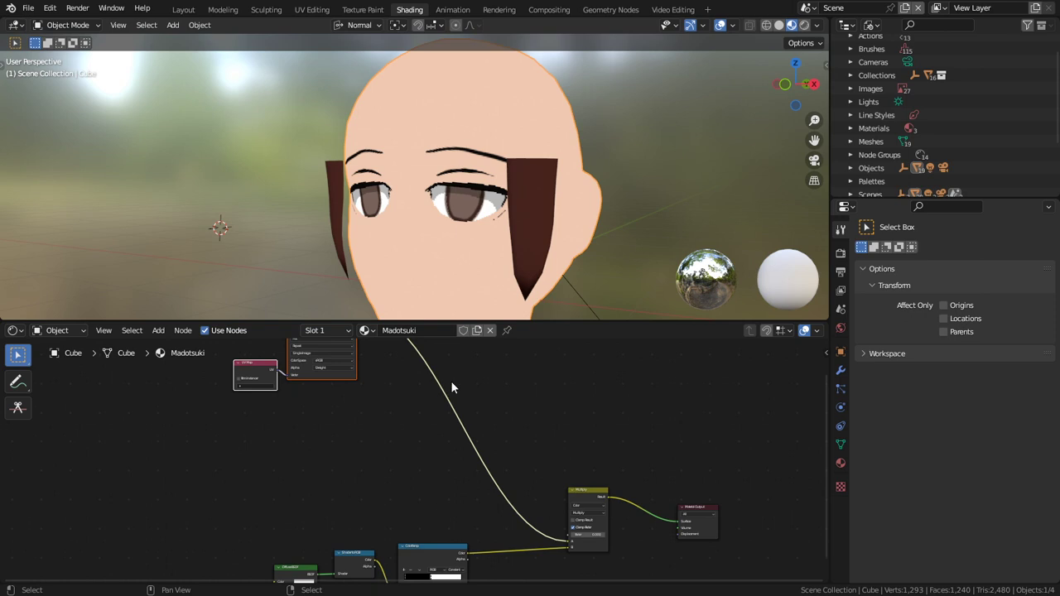
scroll(450, 386, "up", 2)
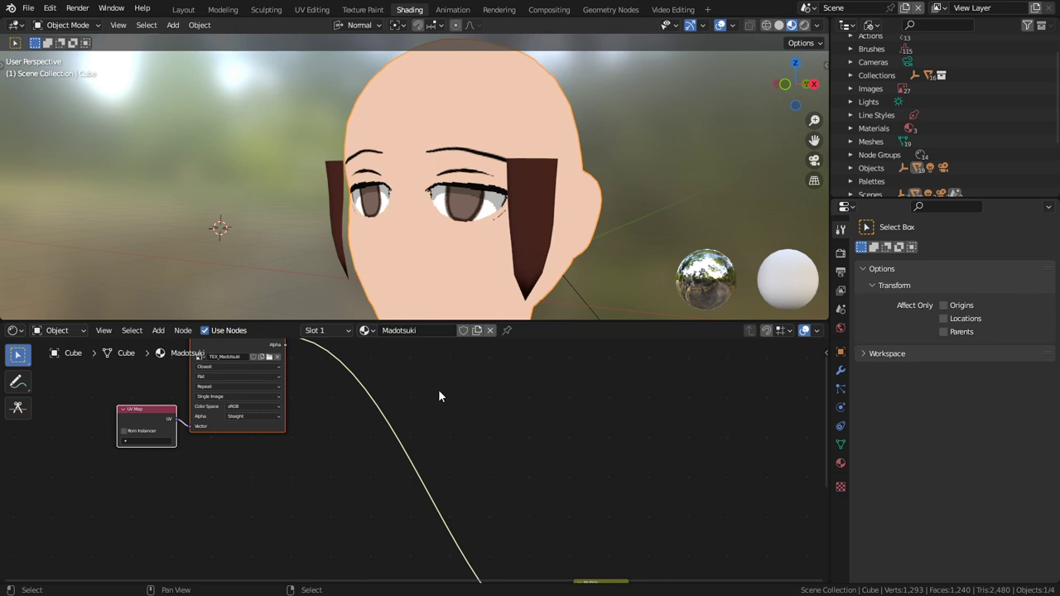
middle_click_drag(438, 383, 442, 429, "shift")
scroll(441, 423, "down", 1)
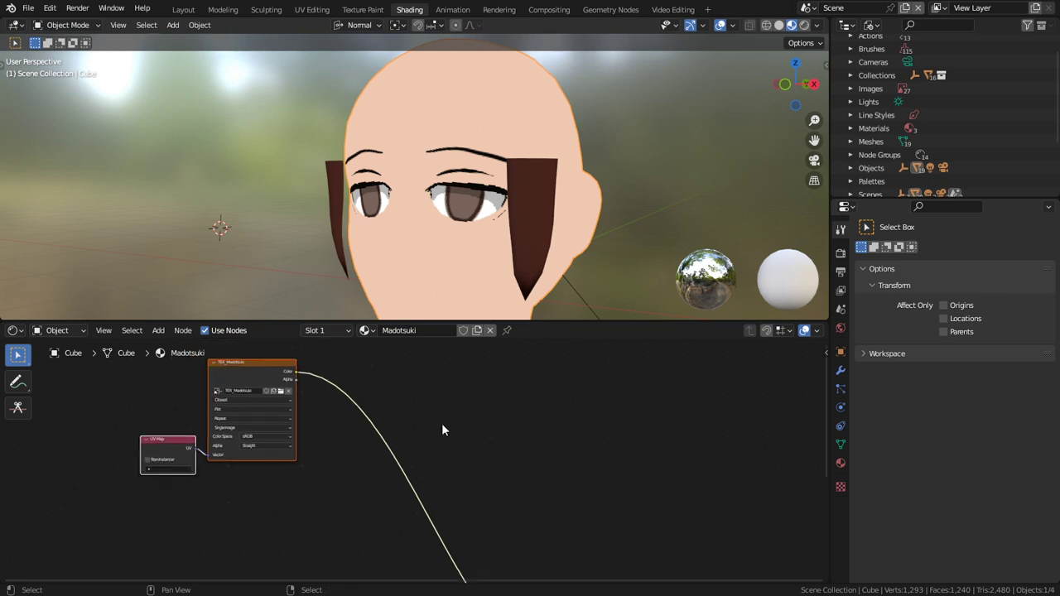
scroll(441, 418, "down", 1)
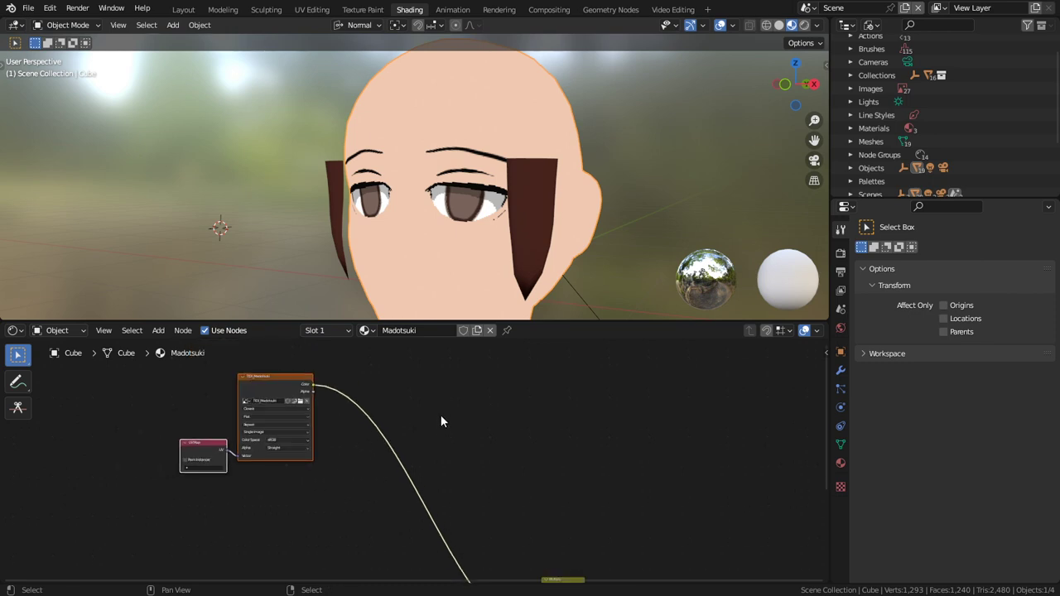
scroll(441, 422, "up", 1)
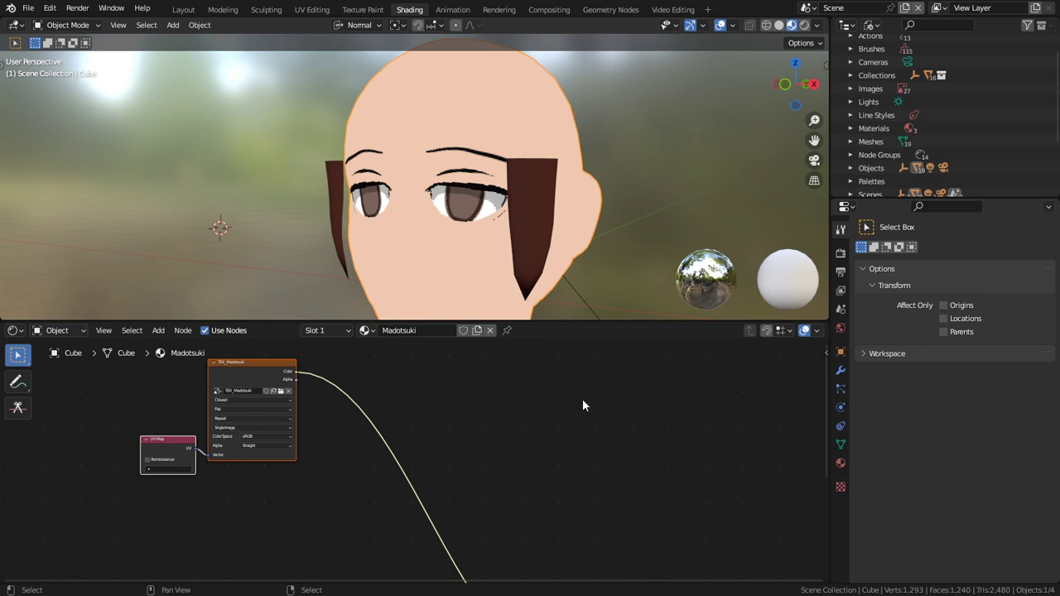
scroll(555, 469, "down", 2)
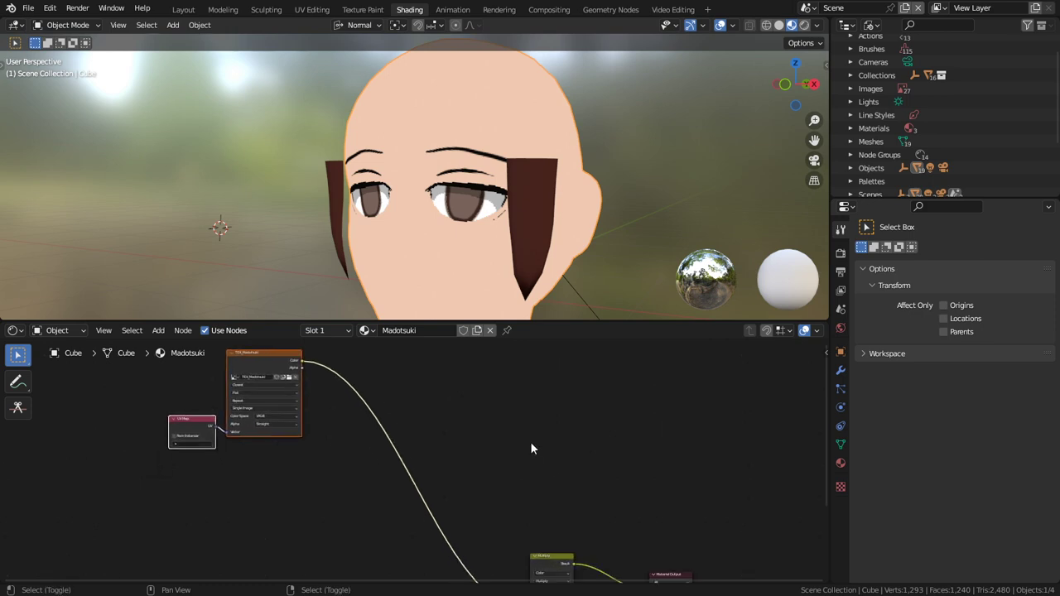
scroll(532, 445, "down", 3)
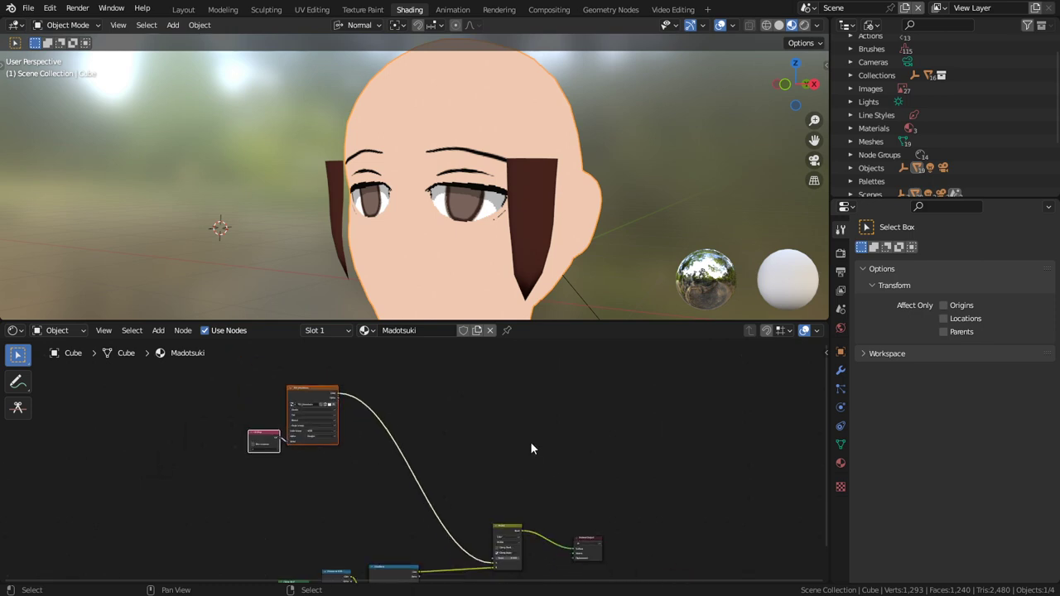
scroll(533, 456, "up", 2)
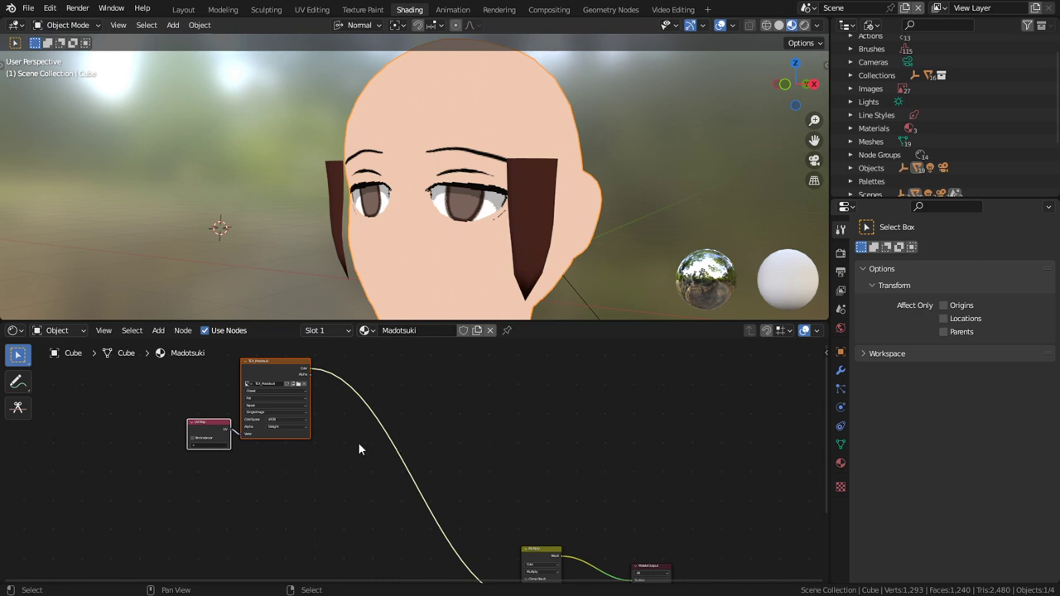
Move only the TEX_Madotsuki image texture node a little farther from its UV Map node.
left_click(278, 362)
left_click_drag(276, 367, 307, 382)
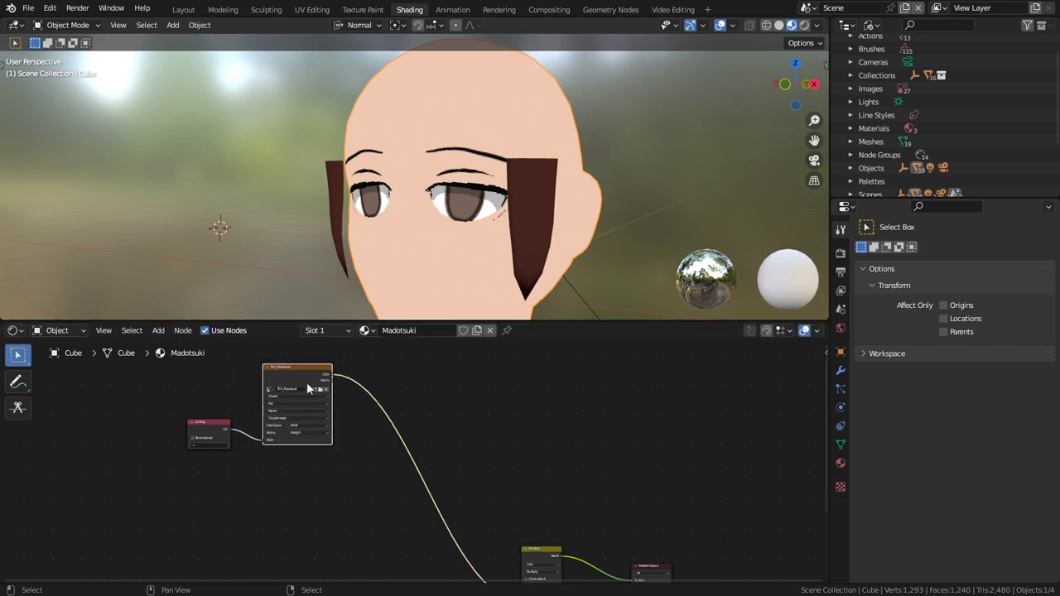
scroll(307, 383, "up", 4)
middle_click_drag(354, 393, 362, 414)
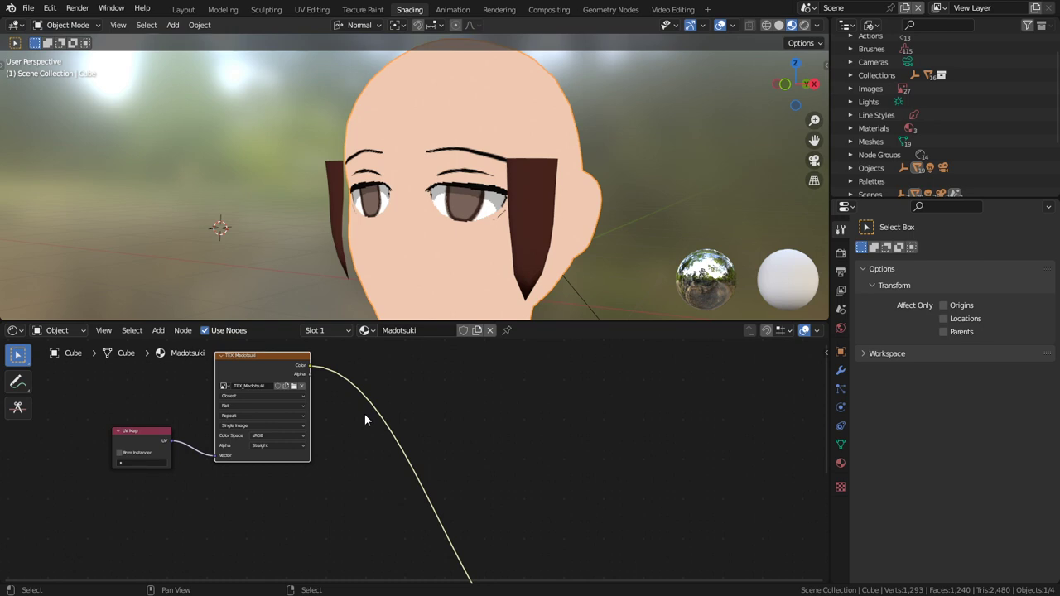
Hide the side hair object and bring the bare face into a close front view.
left_click(540, 236)
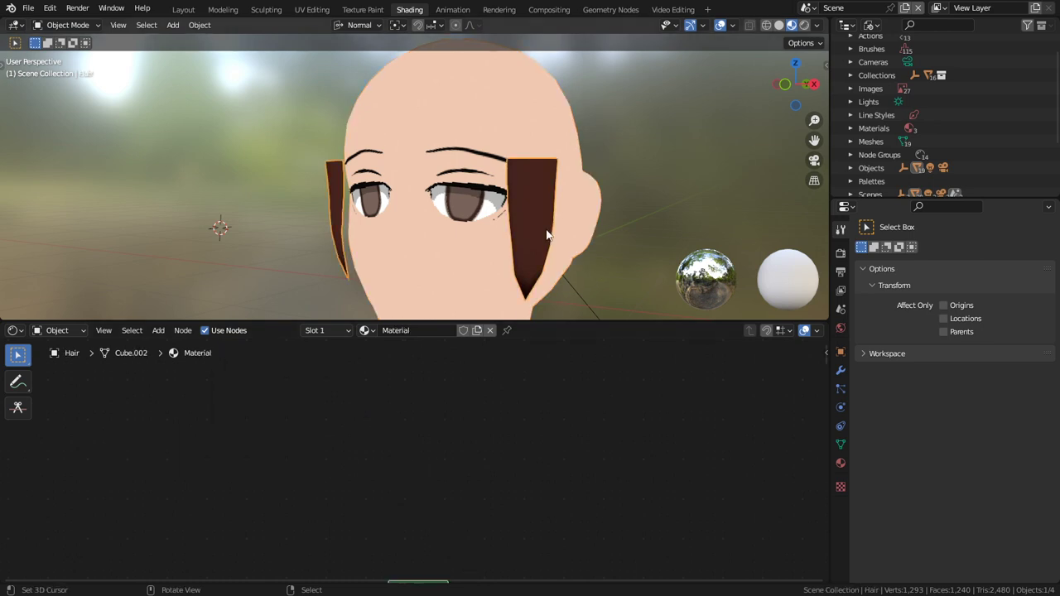
key("h")
scroll(530, 226, "down", 3)
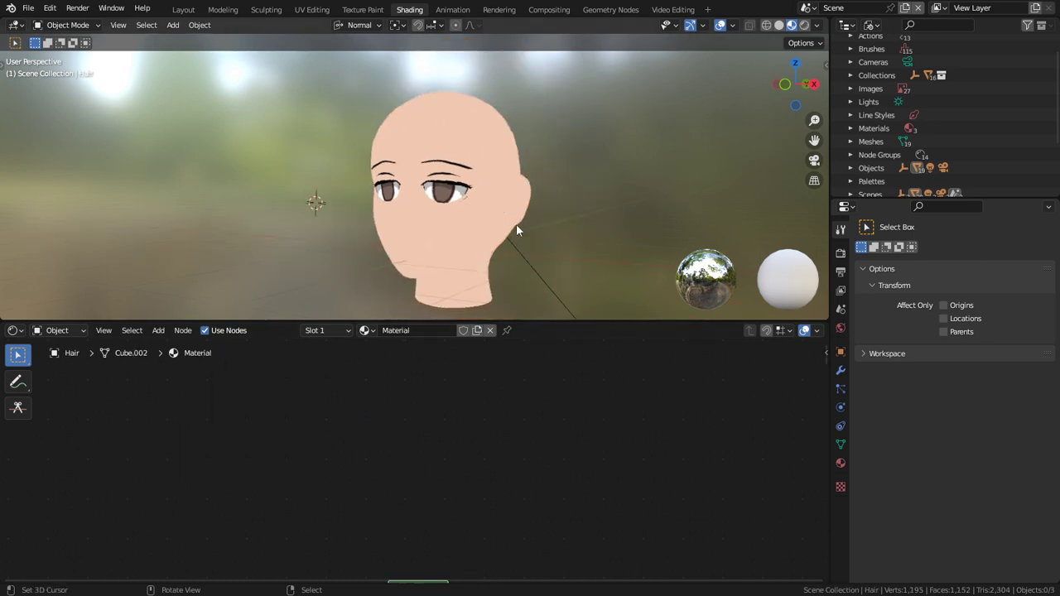
middle_click_drag(516, 224, 548, 221)
scroll(499, 214, "up", 2)
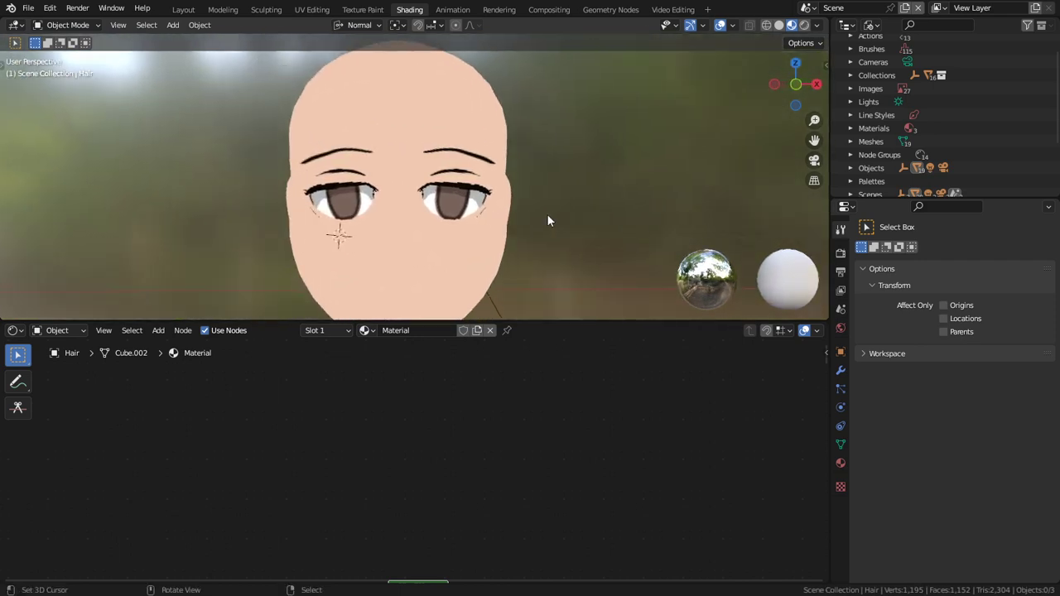
Rotate the head's large face UV island by 180 degrees in the UV Editing workspace.
left_click(448, 249)
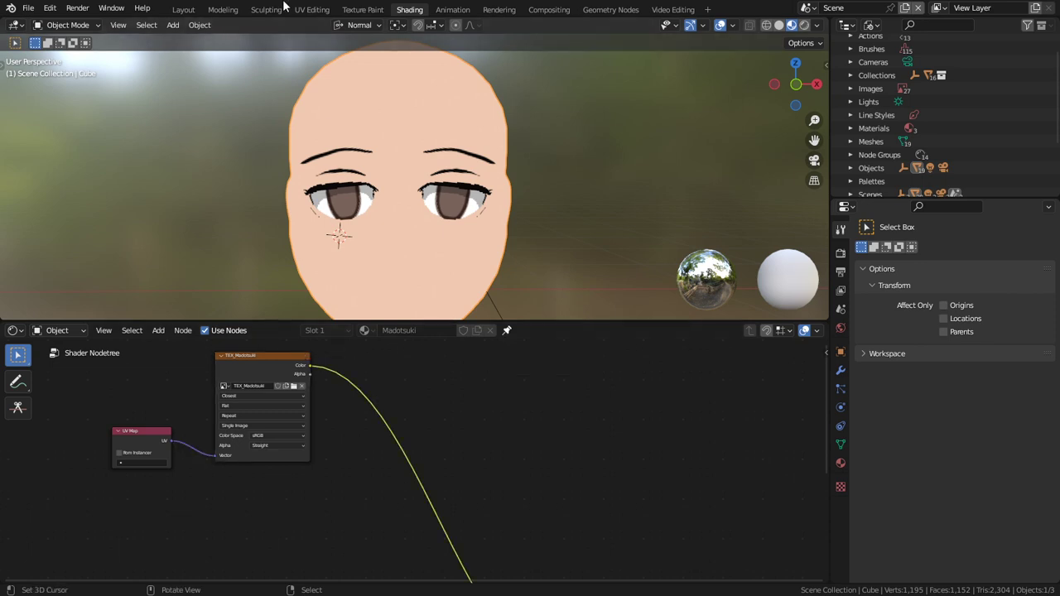
left_click(358, 9)
scroll(434, 332, "up", 5)
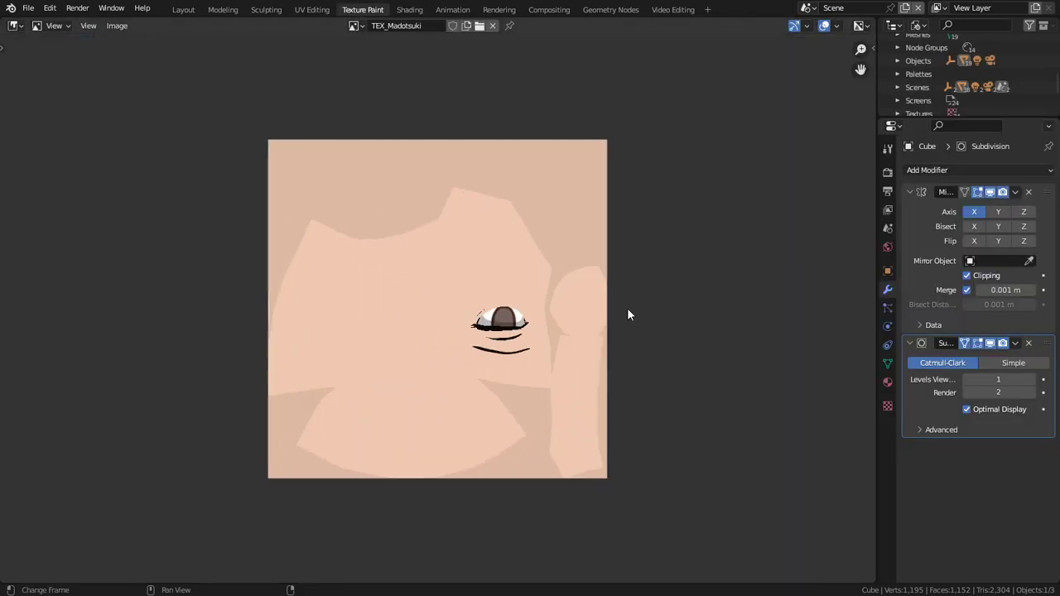
left_click(311, 10)
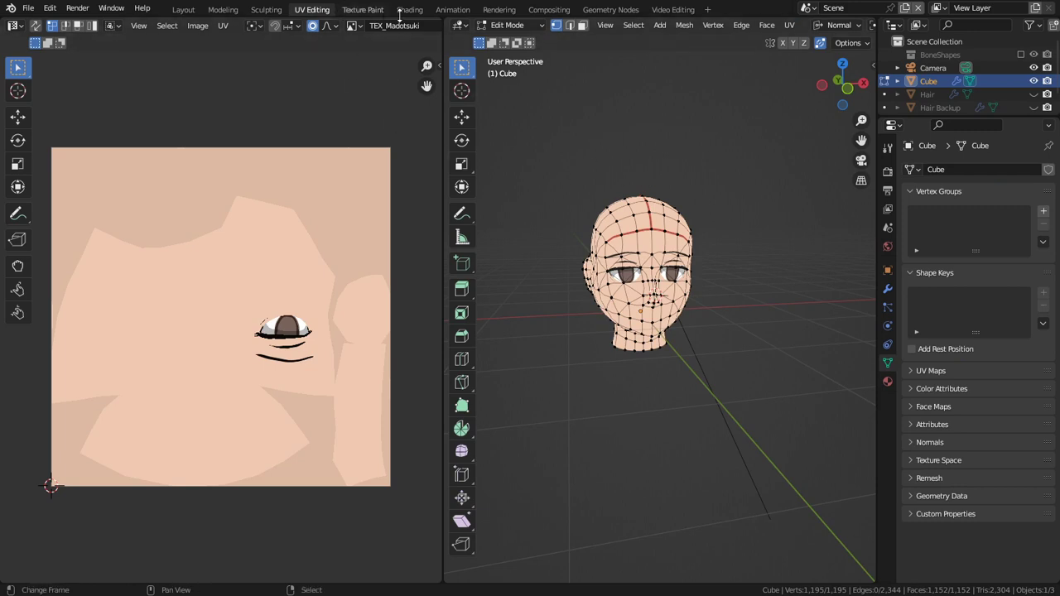
key("a")
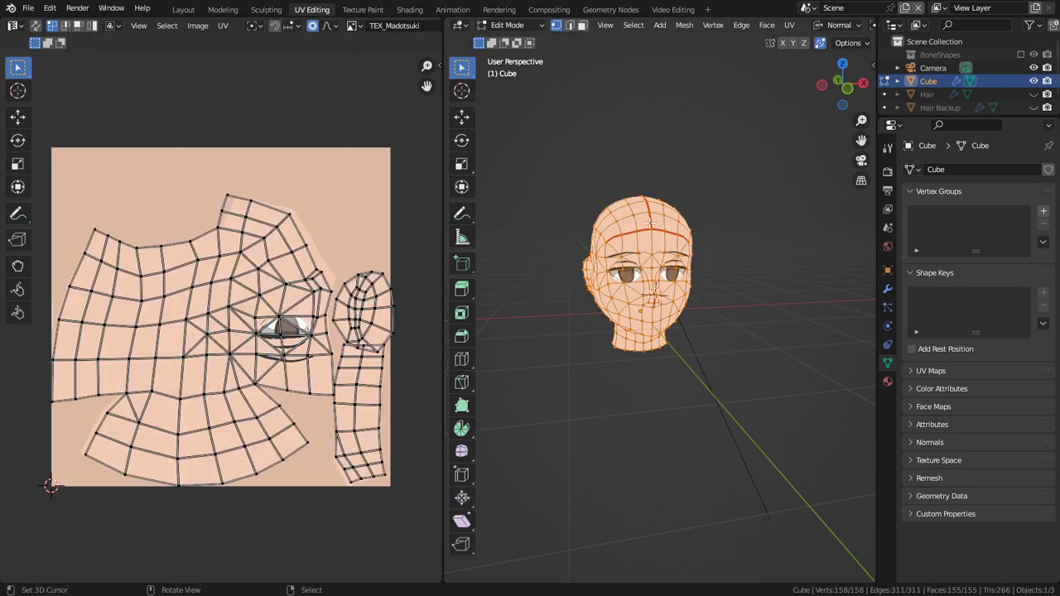
type("lr")
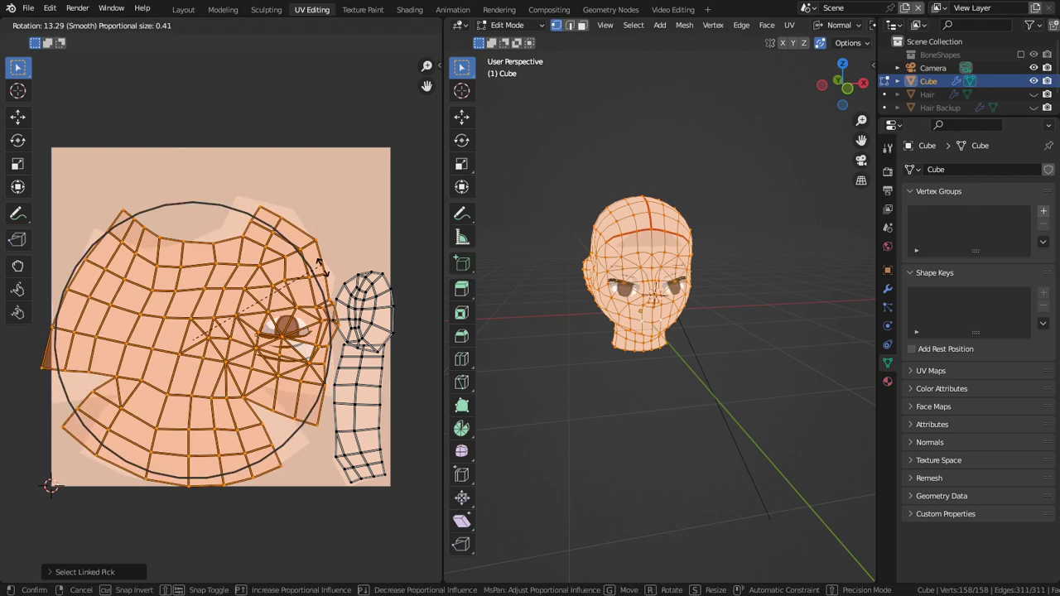
type("180")
key("Return")
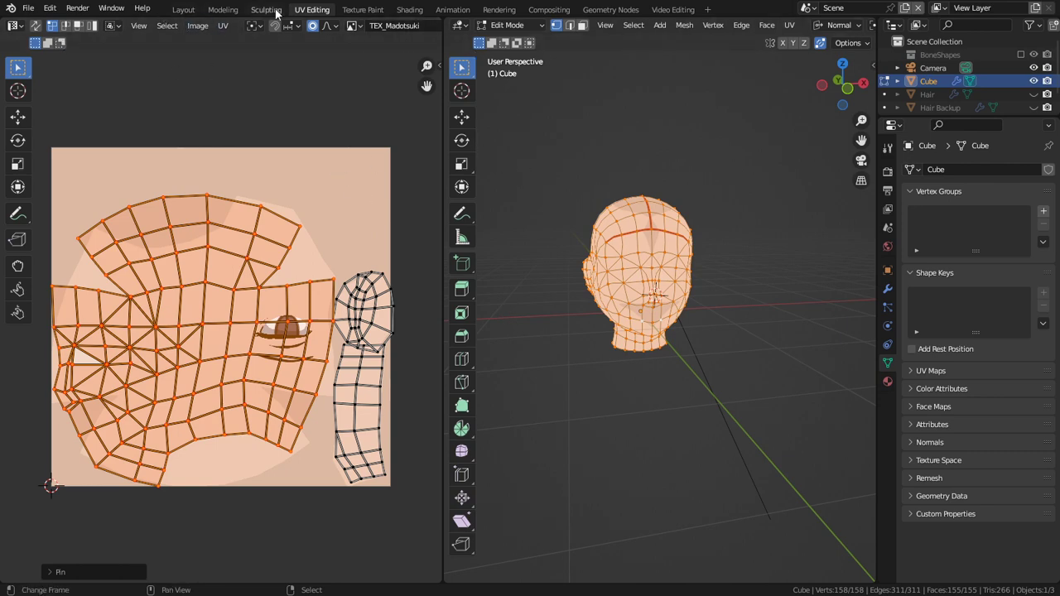
Show the TEX_Madotsuki texture in the Texture Paint workspace and switch its image editor to Paint mode.
left_click(220, 10)
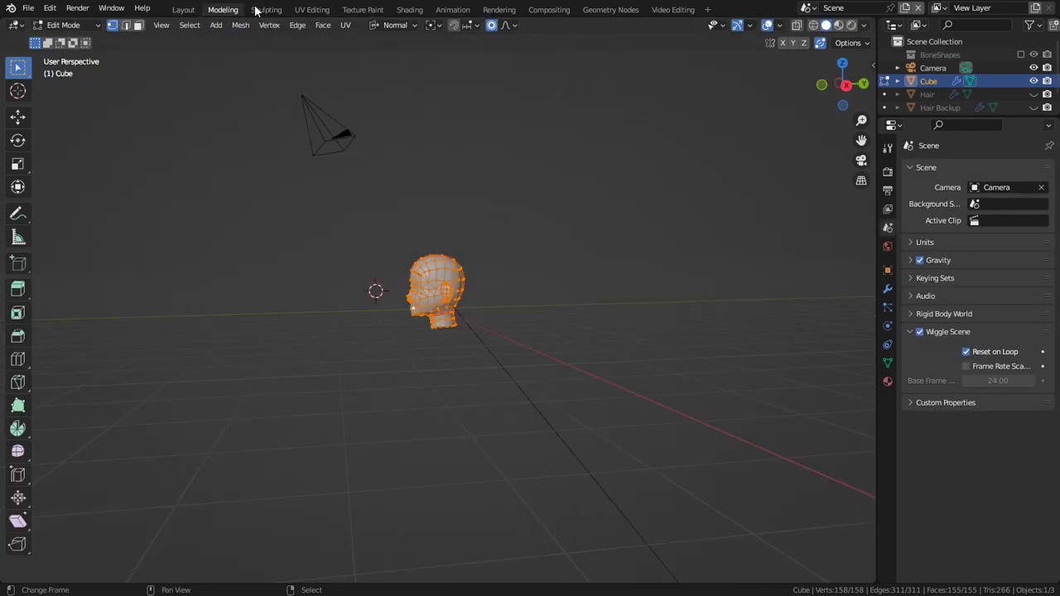
left_click(362, 9)
scroll(389, 323, "up", 3)
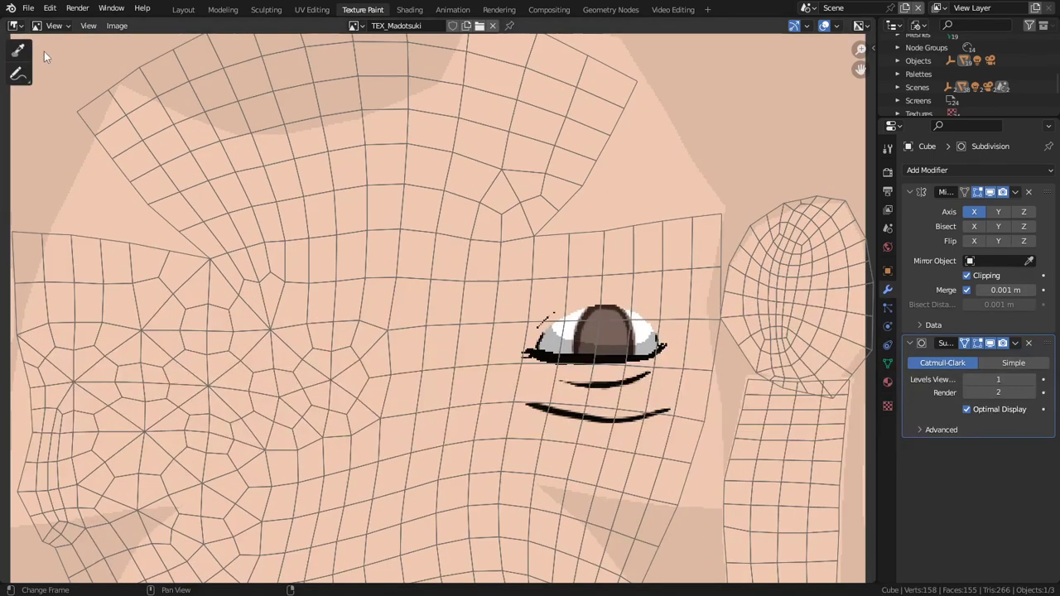
left_click(53, 26)
left_click(71, 57)
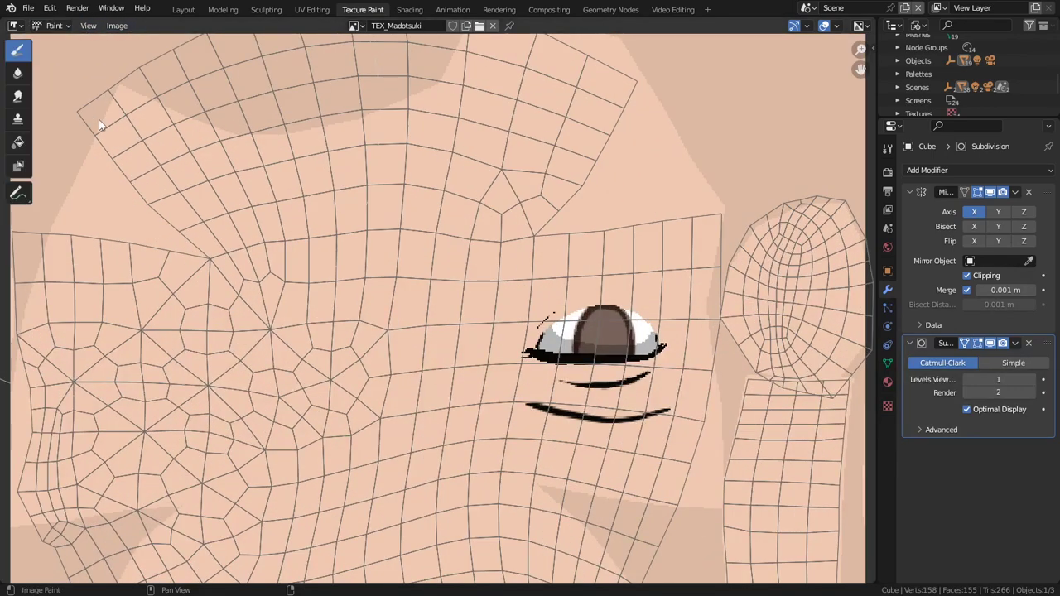
Show the tool settings and fill the texture's darker background areas with the sampled light skin colour.
scroll(83, 137, "down", 1)
scroll(69, 155, "down", 1)
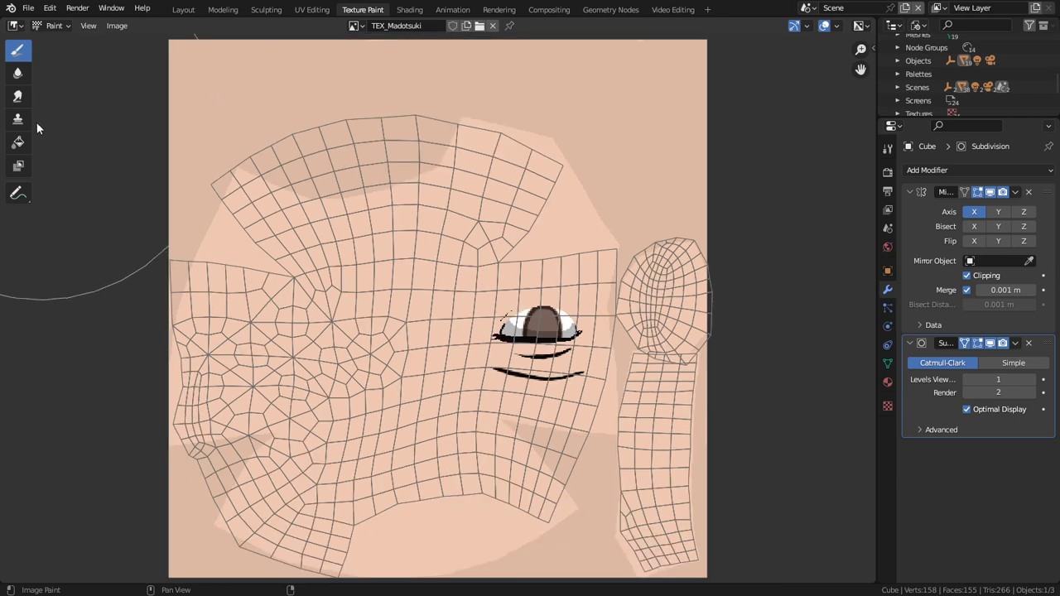
left_click(17, 143)
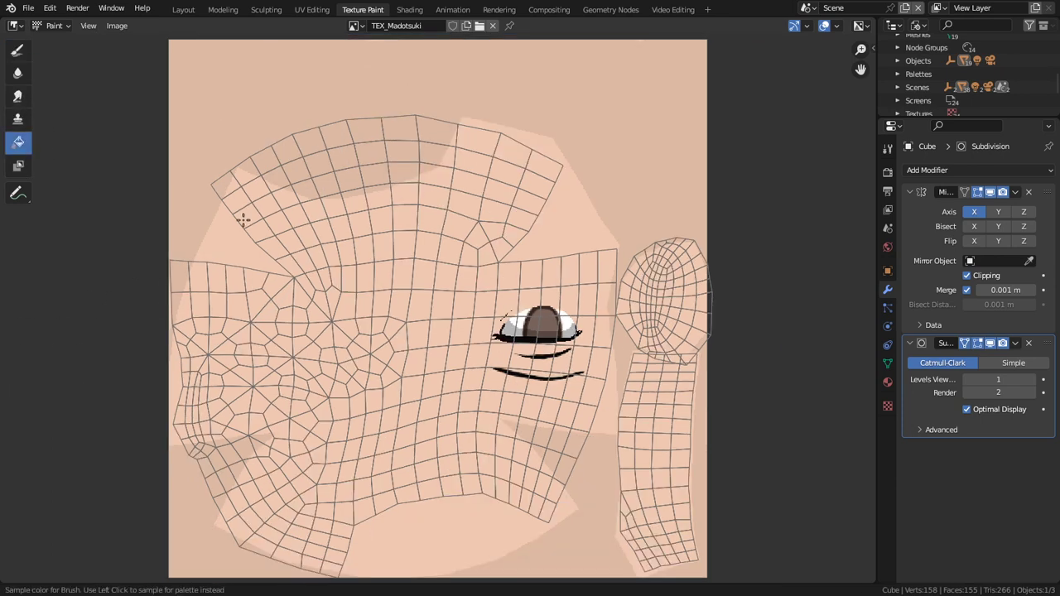
right_click(607, 31)
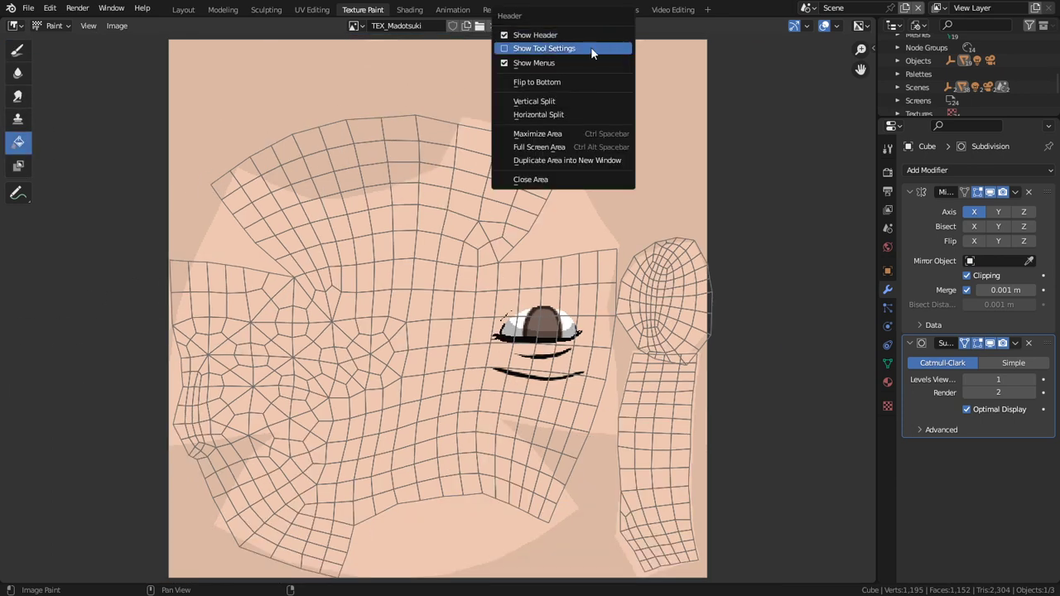
left_click(591, 46)
left_click(498, 150)
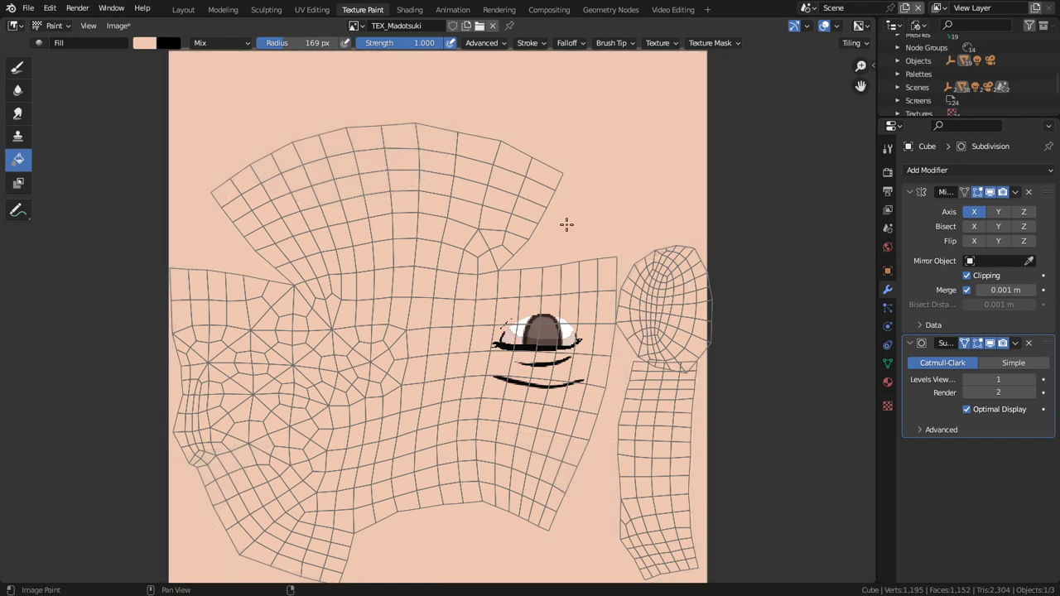
Paint over the eye, lid and brow lines on the texture with the skin-coloured Draw brush.
scroll(566, 226, "down", 2)
left_click(17, 69)
mouse_move(521, 250)
left_mouse_down()
mouse_move(449, 355)
mouse_move(483, 333)
mouse_move(482, 318)
left_mouse_up()
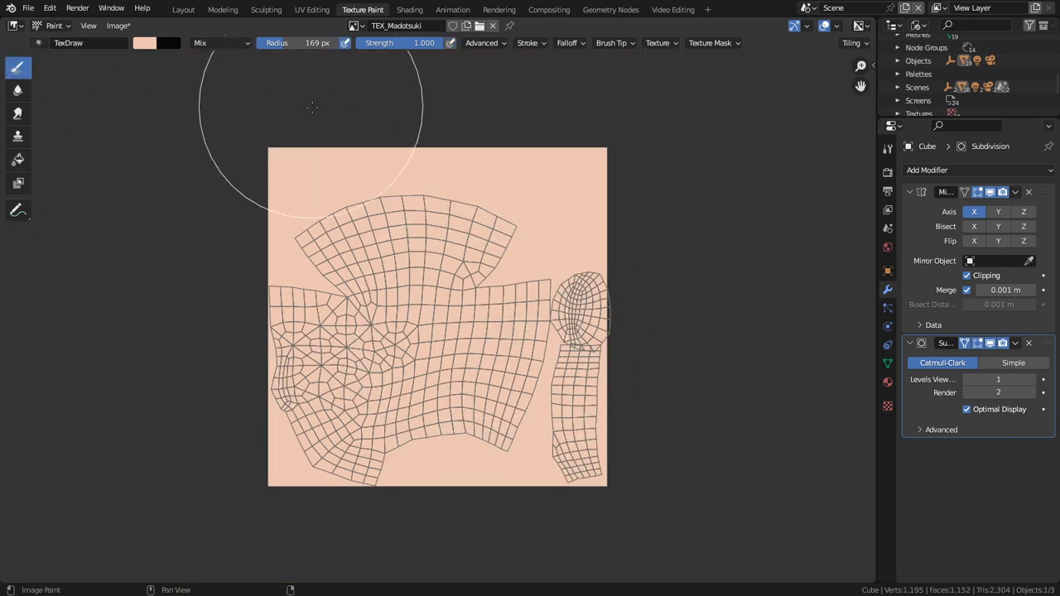
key("ctrl+space")
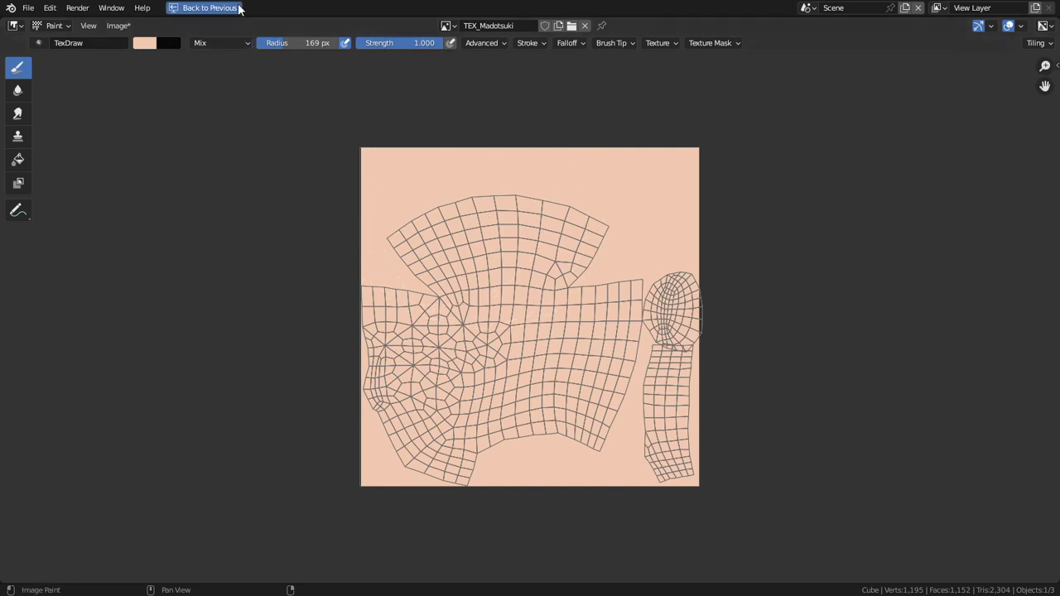
left_click(199, 8)
Examine the blank head's topology from front and side angles in the Layout workspace.
left_click(192, 10)
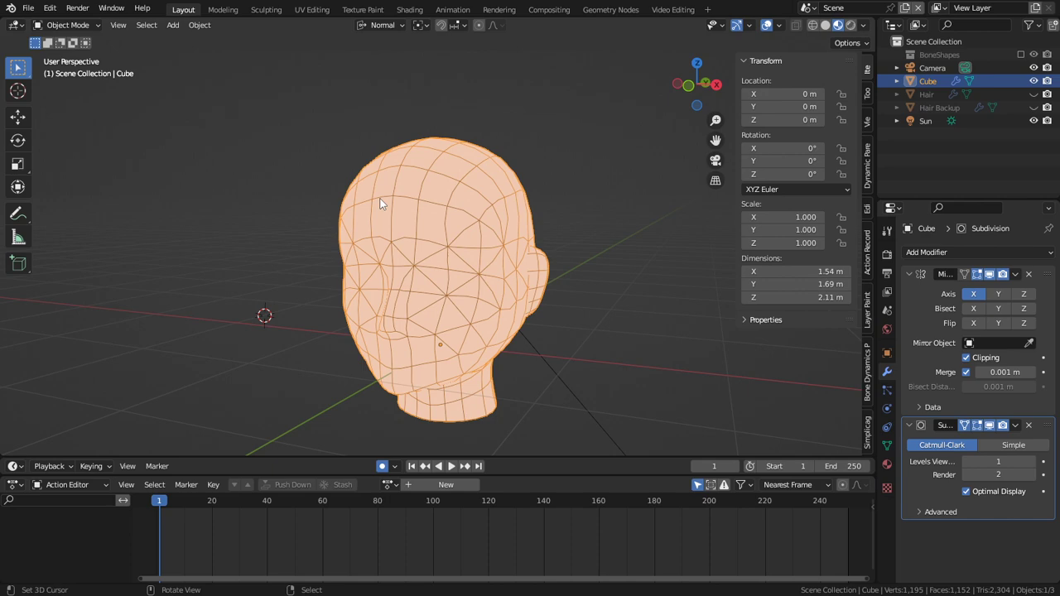
scroll(405, 239, "up", 4)
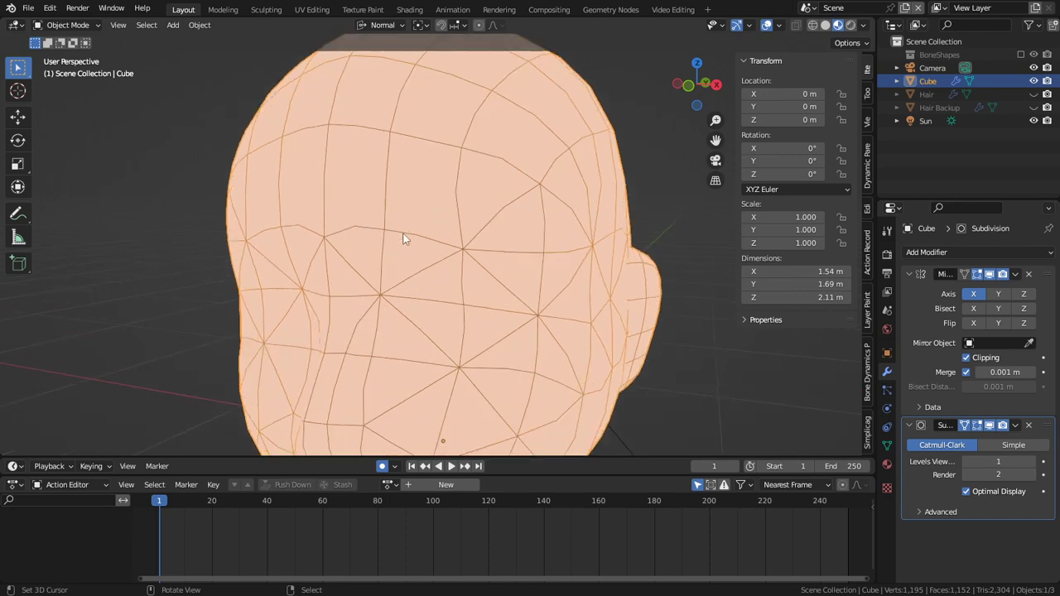
middle_click_drag(406, 239, 331, 253)
scroll(494, 289, "down", 1)
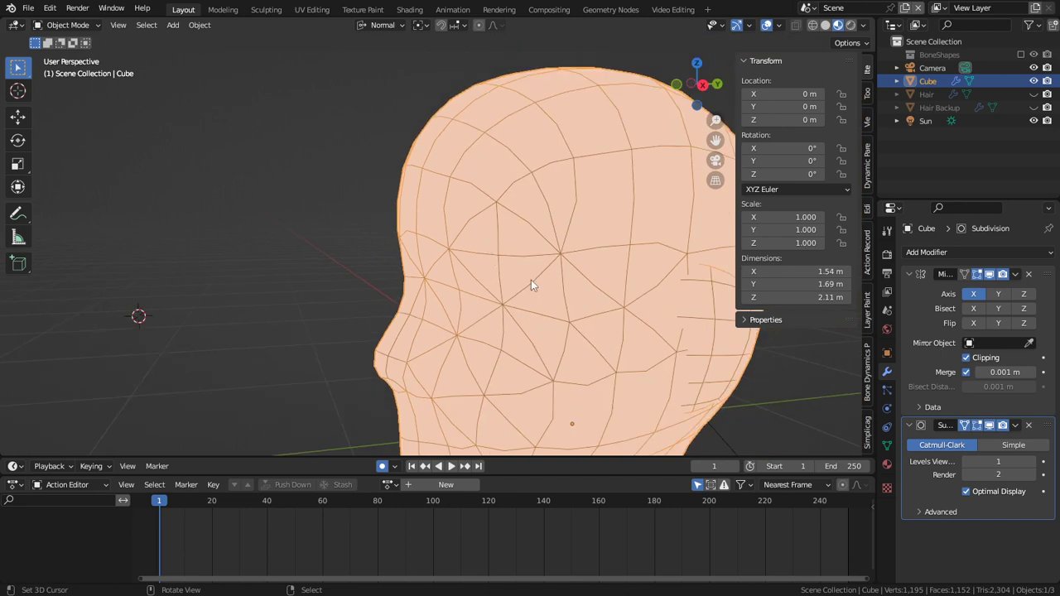
middle_click(468, 294, "alt")
middle_click_drag(423, 282, 643, 278)
middle_click_drag(446, 235, 360, 270)
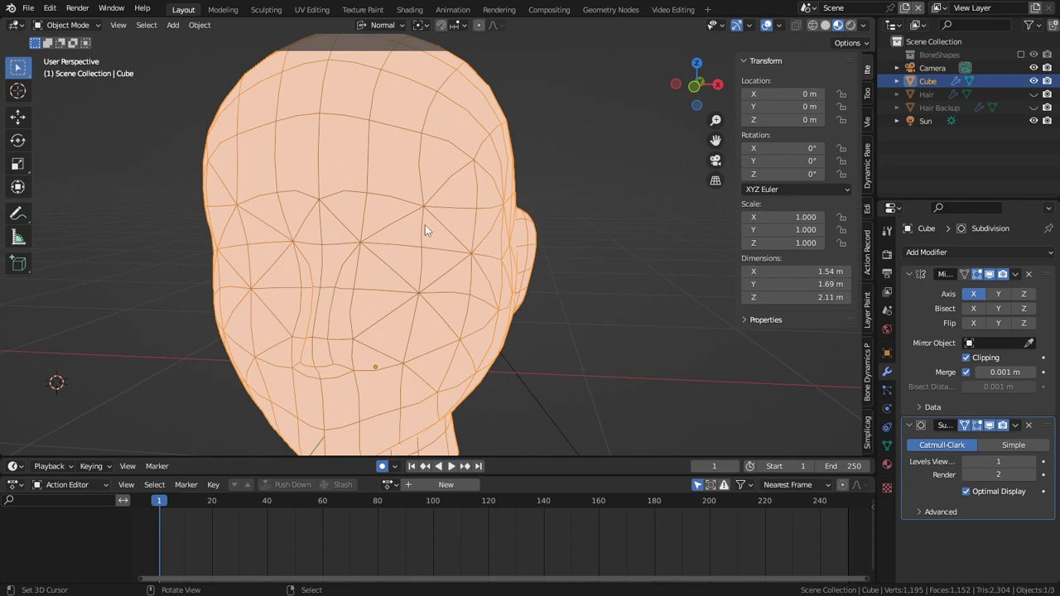
middle_click_drag(425, 224, 332, 205)
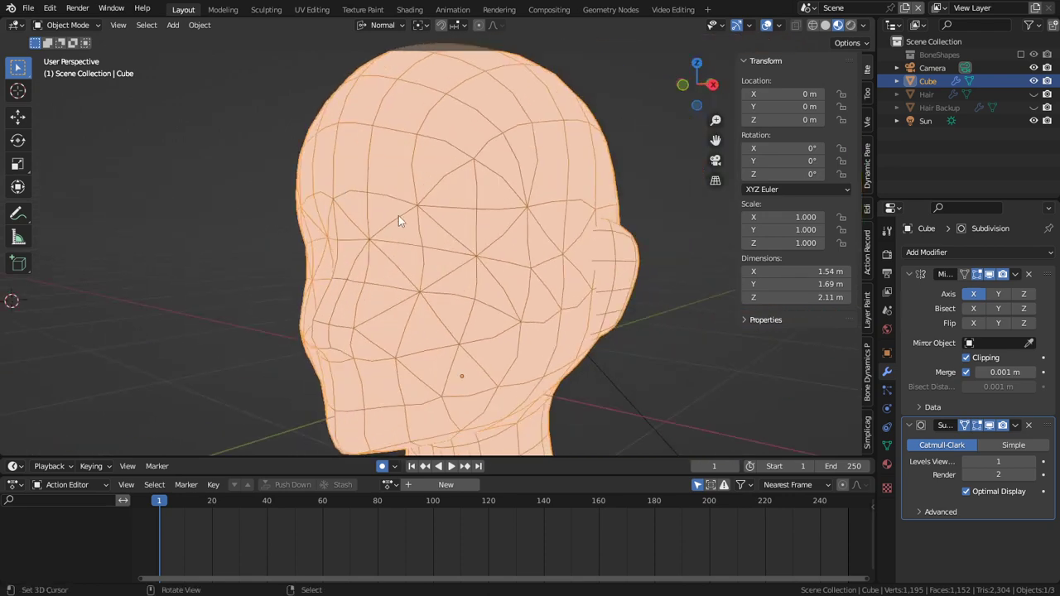
middle_click_drag(409, 212, 464, 240)
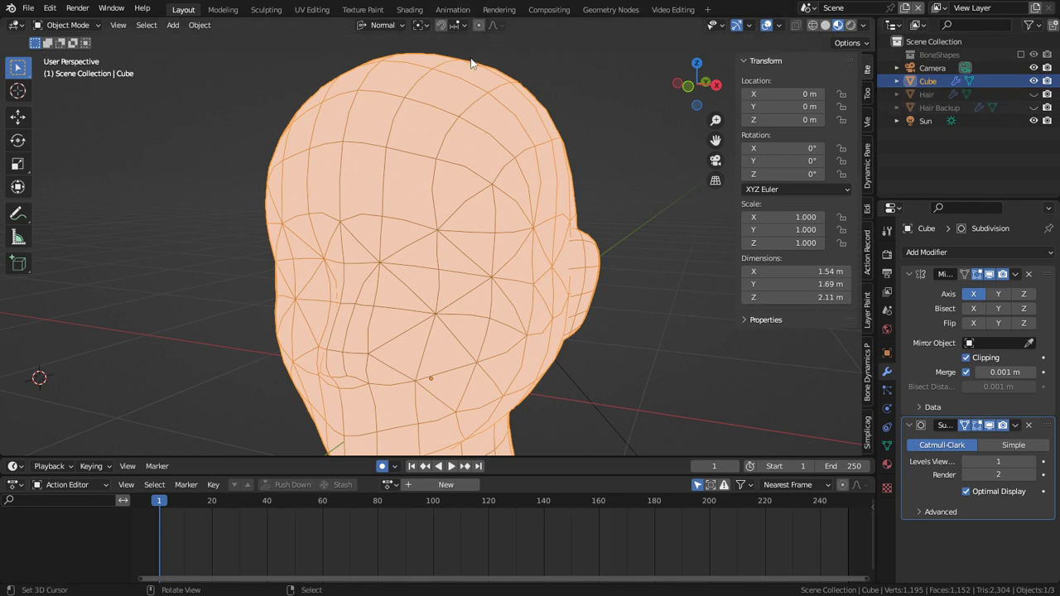
Show the Sickly's 2d Face Rig asset library in the Shading workspace, with the source list collapsed to reveal its assets.
left_click(410, 9)
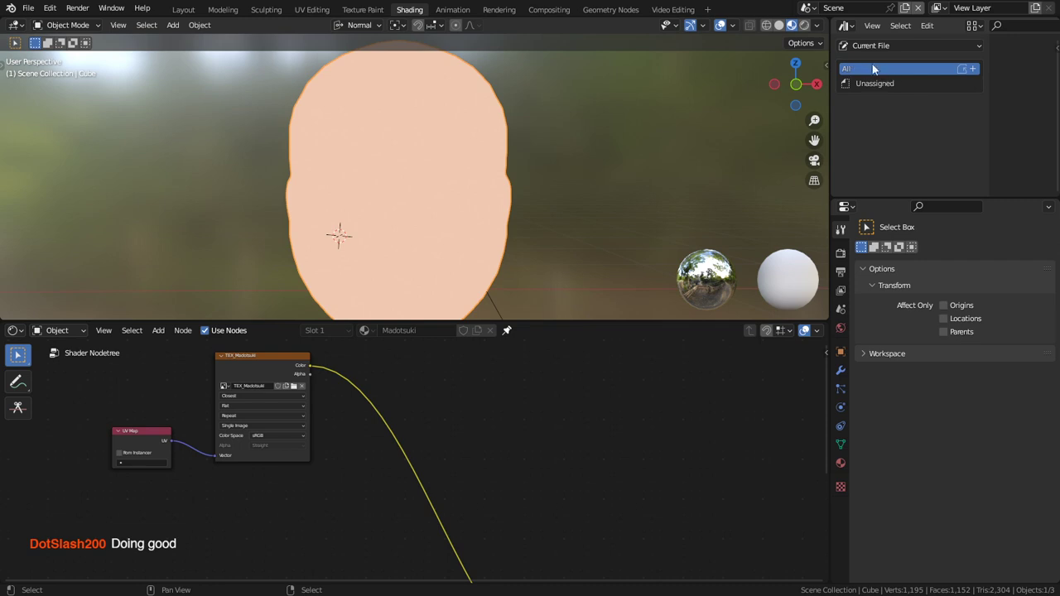
left_click(876, 44)
left_click(892, 99)
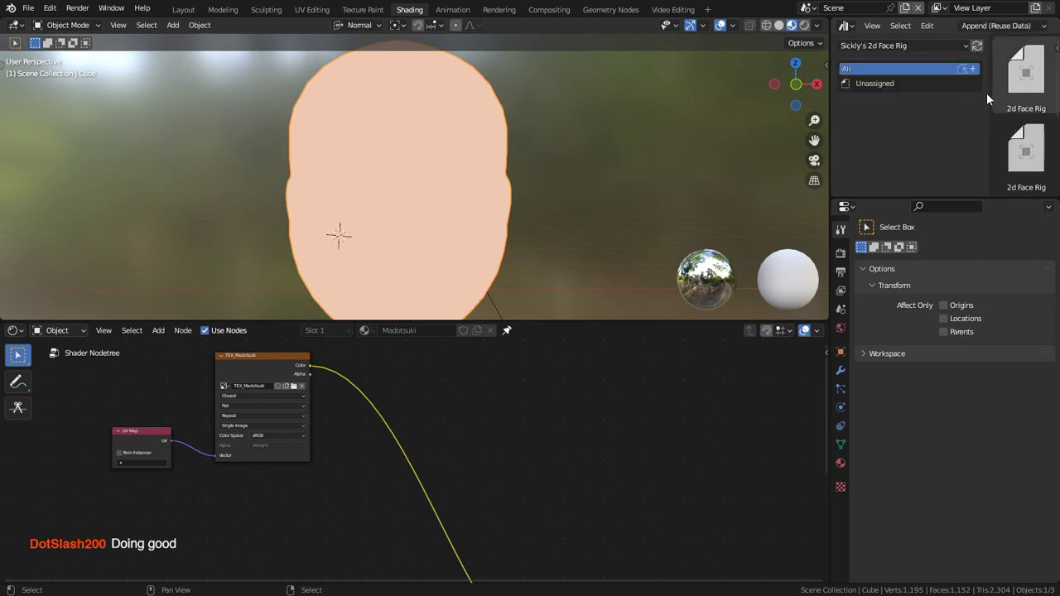
left_click_drag(986, 93, 911, 127)
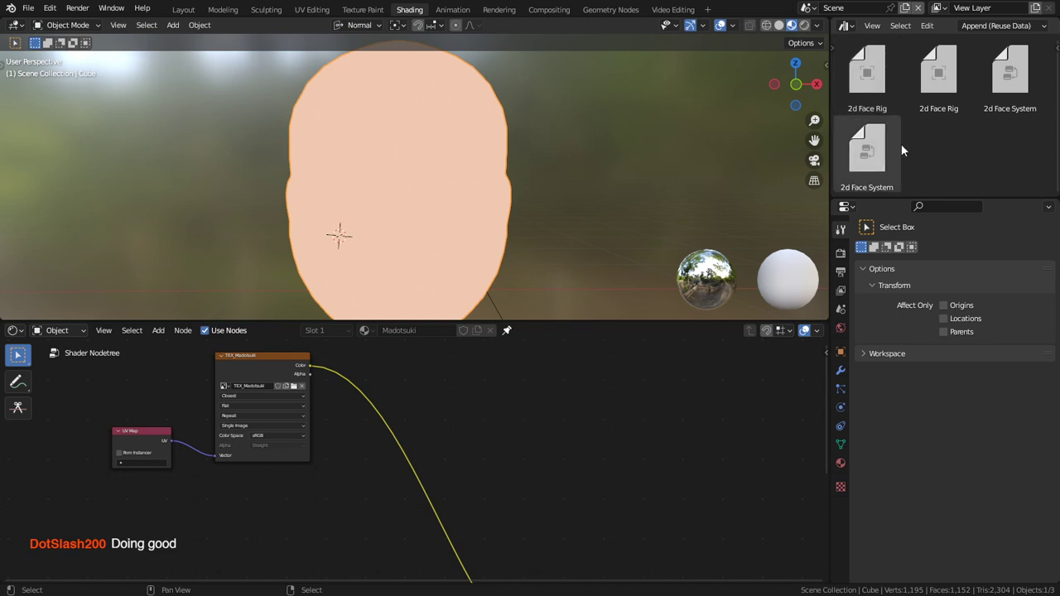
Add the first 2d Face Rig asset to the scene in the open space beside the head.
scroll(590, 147, "down", 2)
middle_click_drag(589, 147, 591, 156)
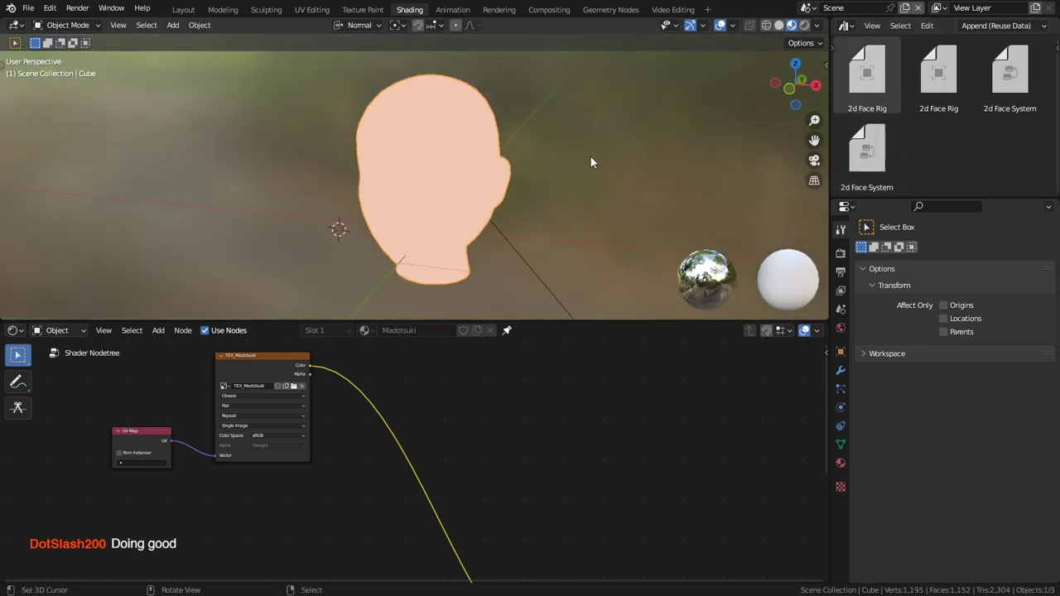
scroll(590, 157, "down", 2)
left_click(861, 79)
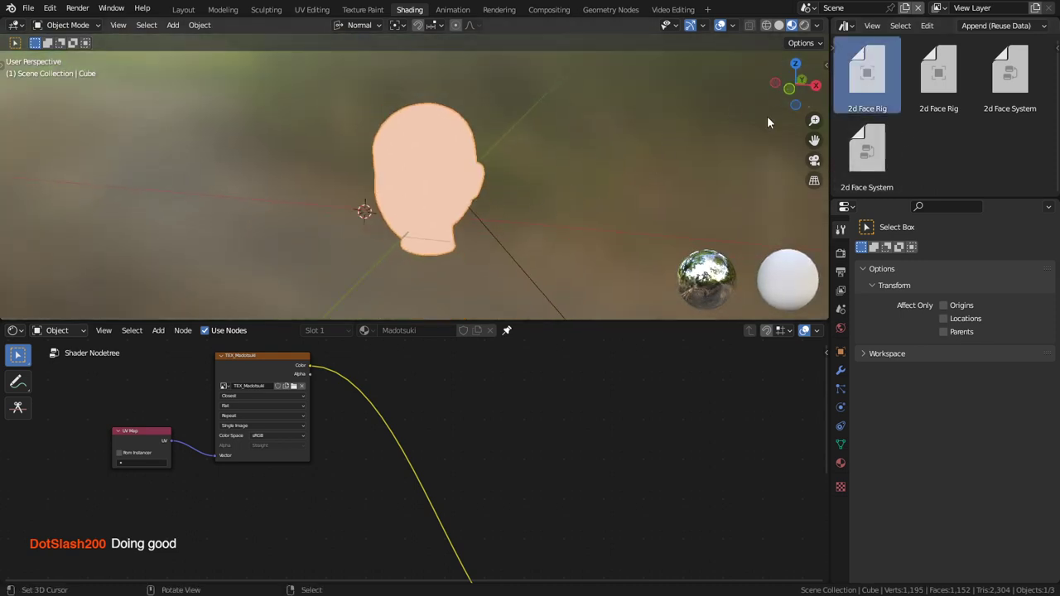
left_click_drag(767, 122, 704, 161)
scroll(663, 170, "down", 1)
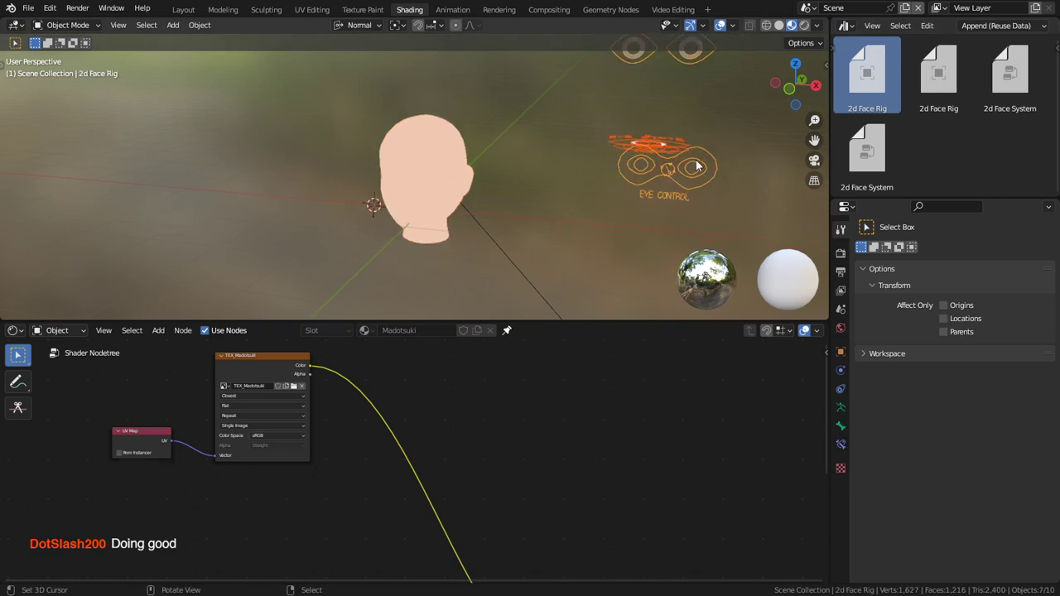
middle_click_drag(696, 165, 584, 205, "shift")
Hide the imported 2d Face Rig and delete the loose WGT widget shape meshes that came with it.
left_click(624, 178)
left_click(605, 207)
key("Delete")
right_click(606, 180)
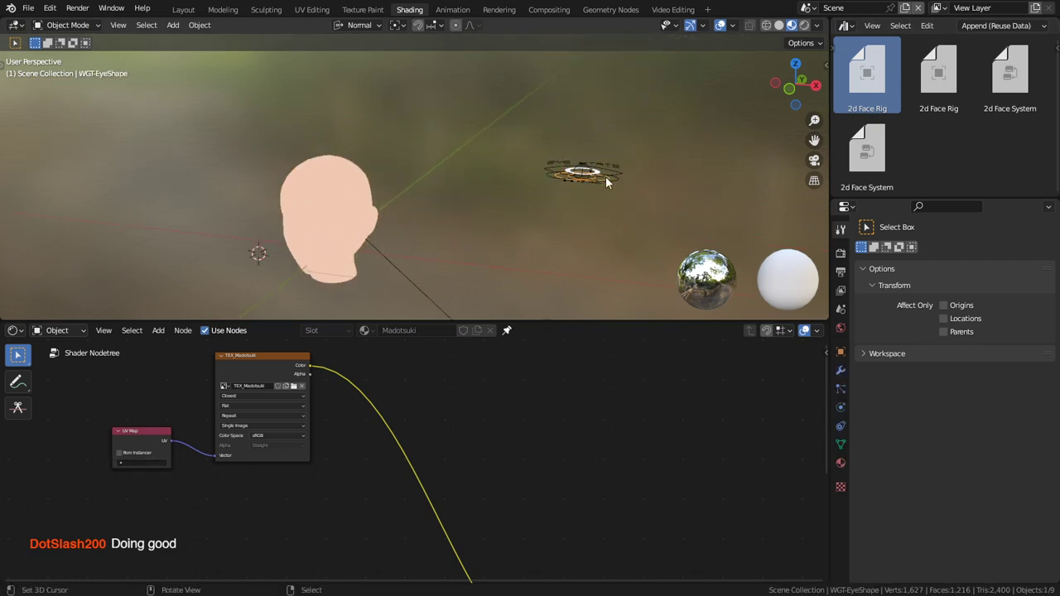
key("c")
left_click_drag(602, 191, 589, 173)
right_click(589, 173)
key("x")
left_click(580, 175)
Reveal all hidden objects, then hide only the hair and Hair Backup objects.
key("ctrl+z")
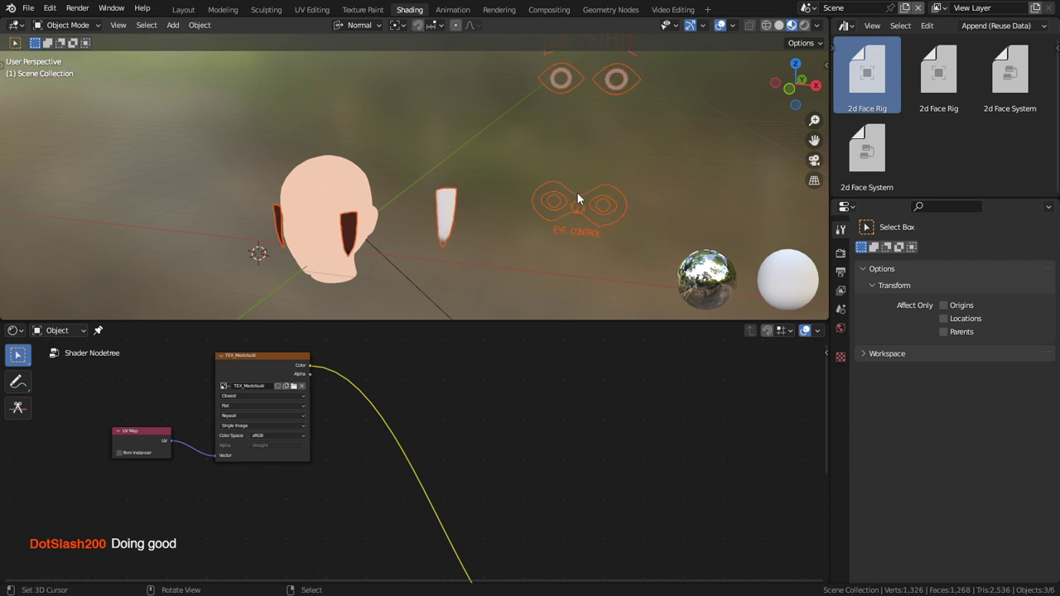
right_click(348, 235)
right_click(444, 213, "shift")
key("Delete")
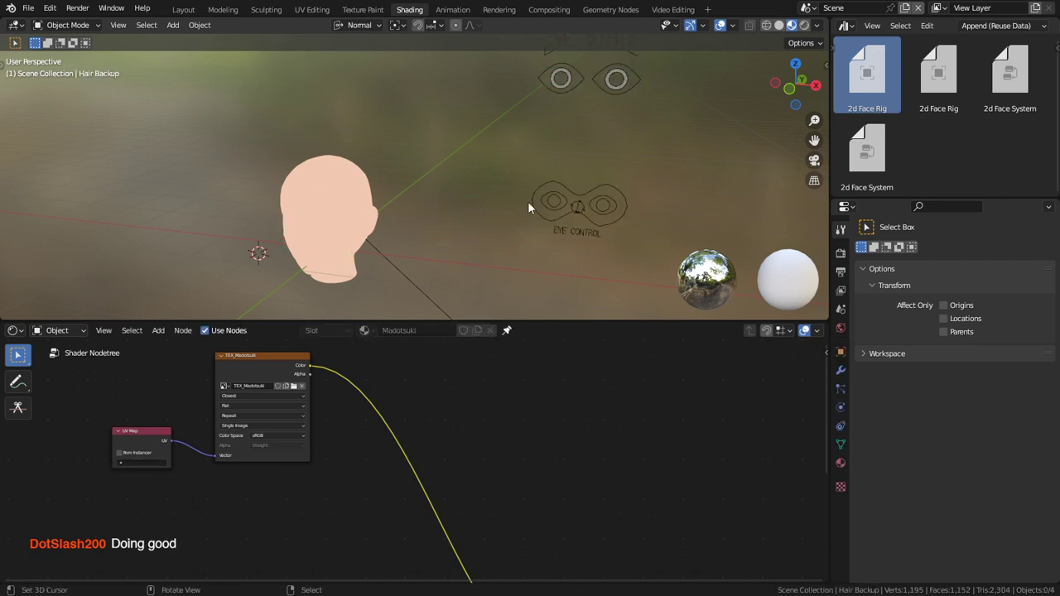
Clear the 2d Face Rig's location so that it sits at the world origin with the head.
left_click(568, 197)
key("alt+g")
middle_click_drag(568, 197, 442, 199, "alt")
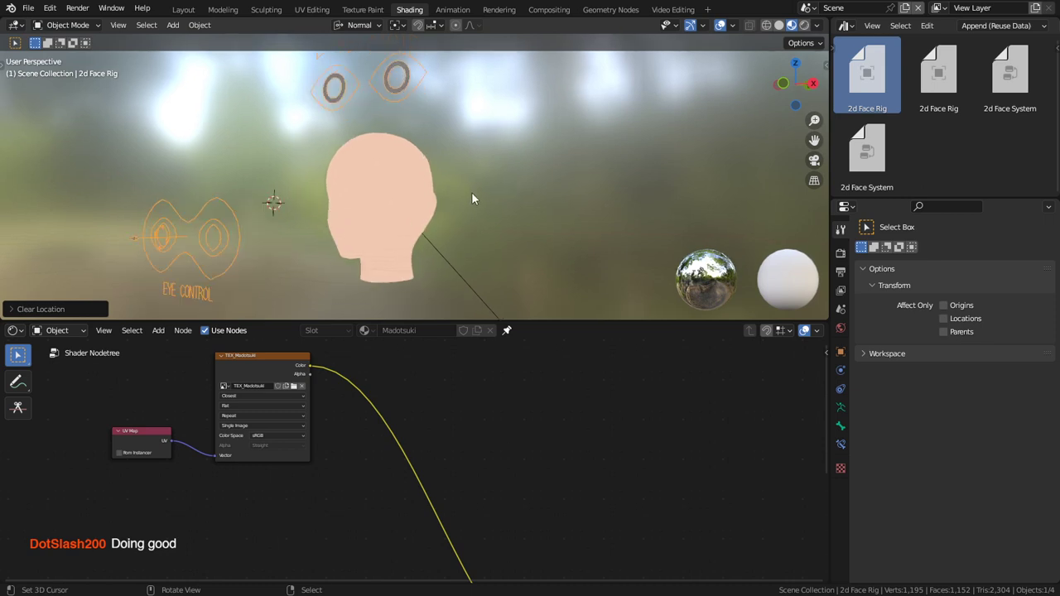
Add the second 2d Face System node group asset to the shader graph and delete the extra rig imported with it.
left_click_drag(883, 159, 582, 422)
middle_click_drag(463, 257, 400, 218)
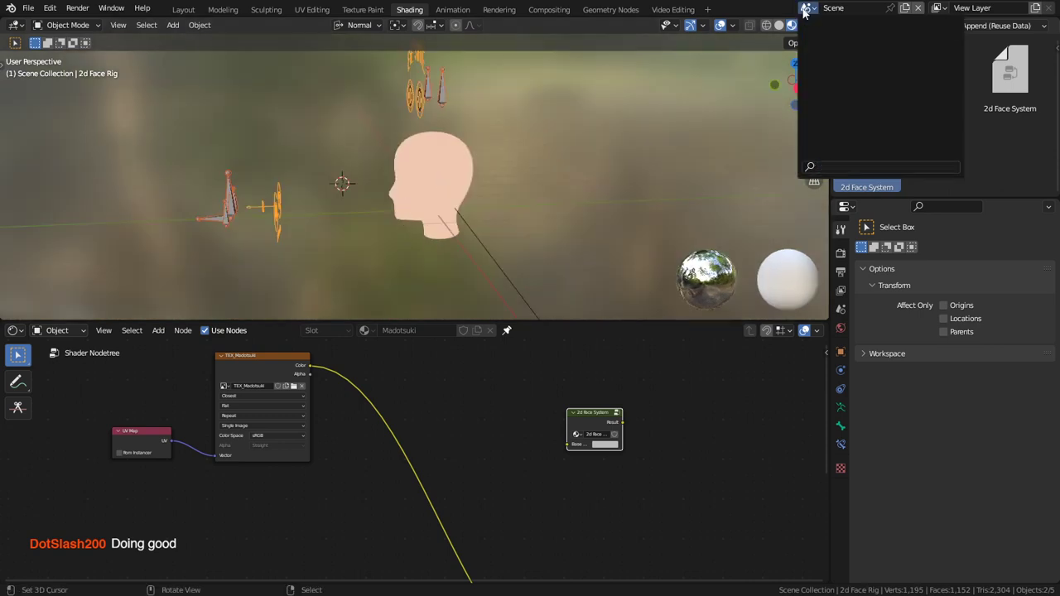
left_click(447, 99)
key("x")
left_click(446, 96)
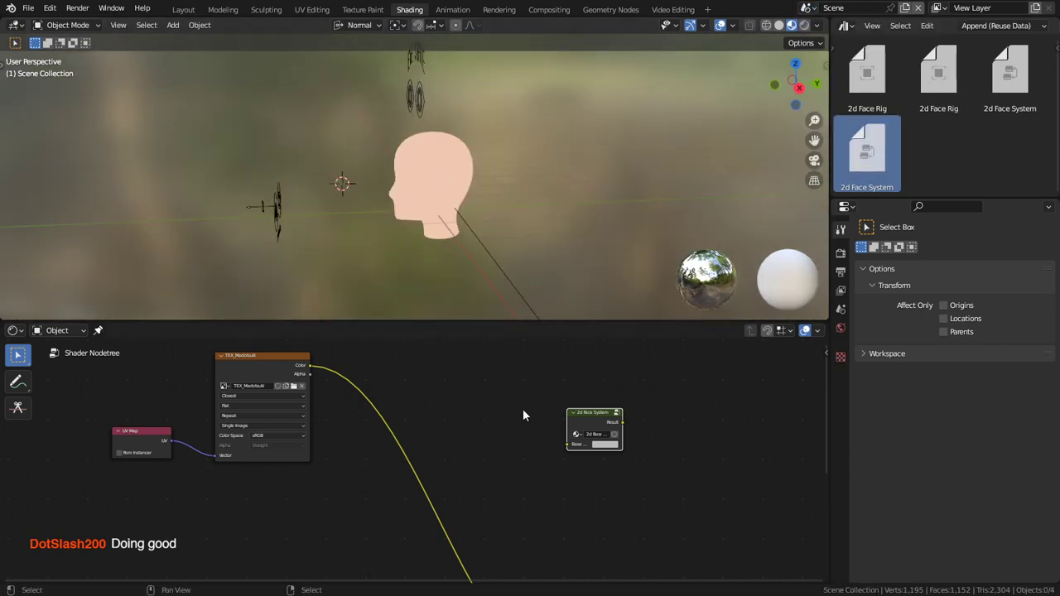
Insert the 2d Face System node after the TEX_Madotsuki image texture, and move the UV Map and texture nodes closer to it.
left_click_drag(577, 424, 410, 468)
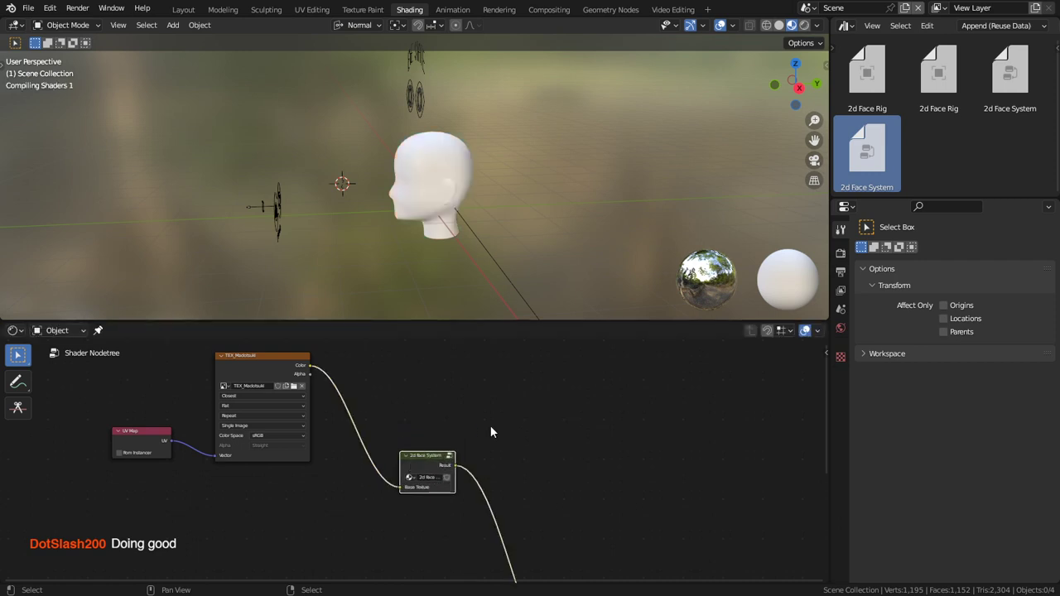
left_click(266, 366, "shift")
left_click(144, 441, "shift")
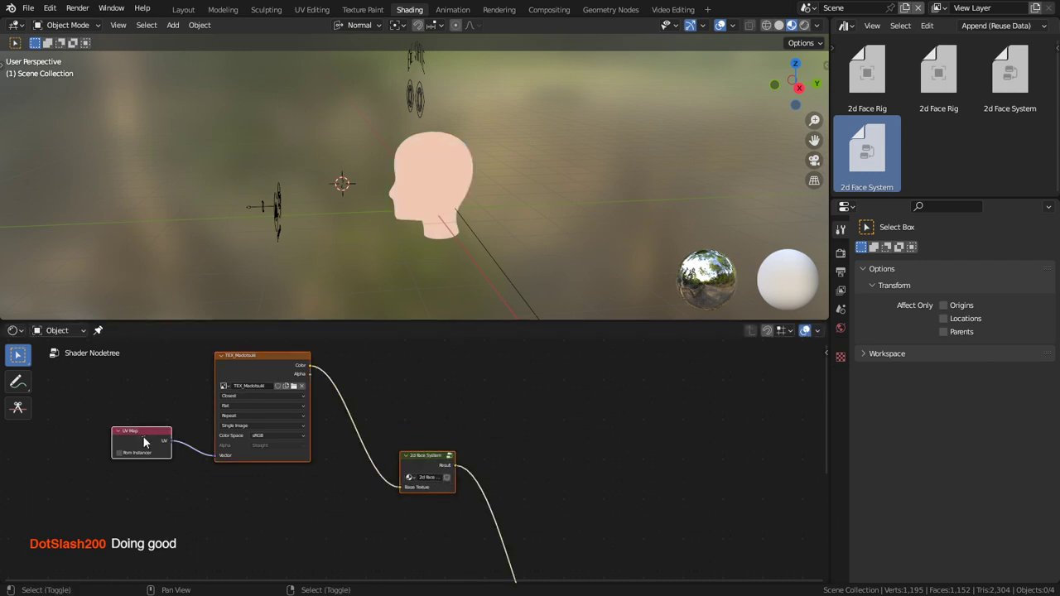
key("alt+a")
left_click_drag(428, 471, 512, 509)
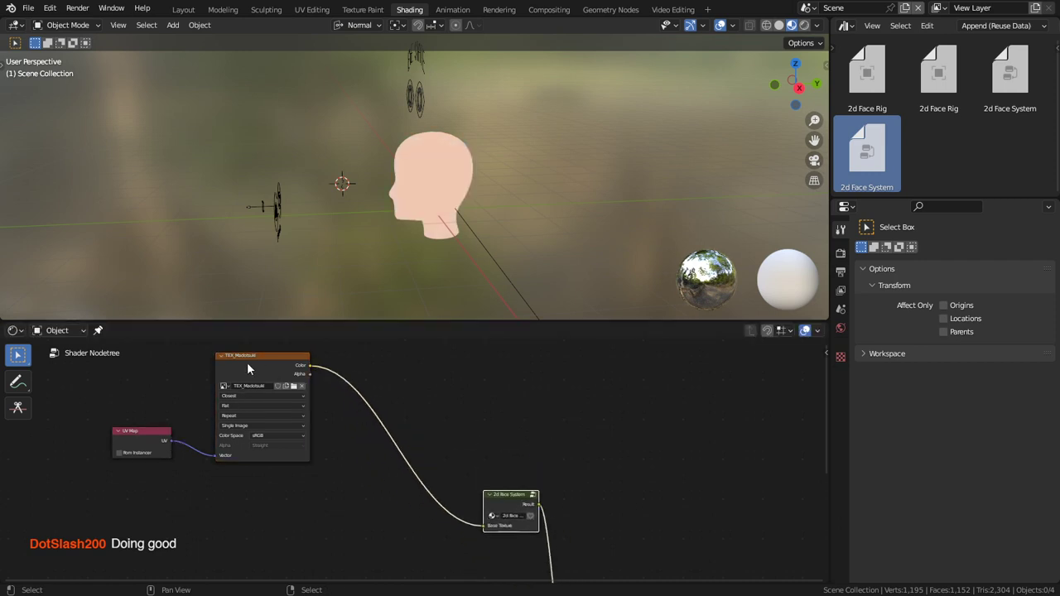
left_click(266, 366, "shift")
left_click(149, 433, "shift")
key("g")
left_click(359, 533)
middle_click_drag(535, 522, 486, 440, "shift")
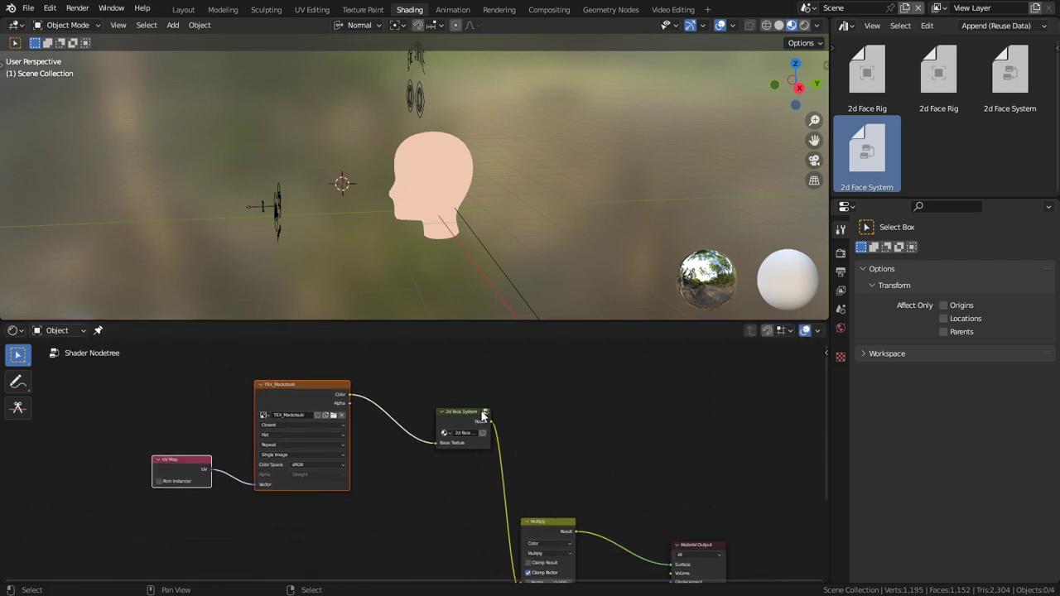
Undo the node insertion and rearrangement back to before the extra imported rig was deleted.
key("ctrl+z")
key("ctrl+z")
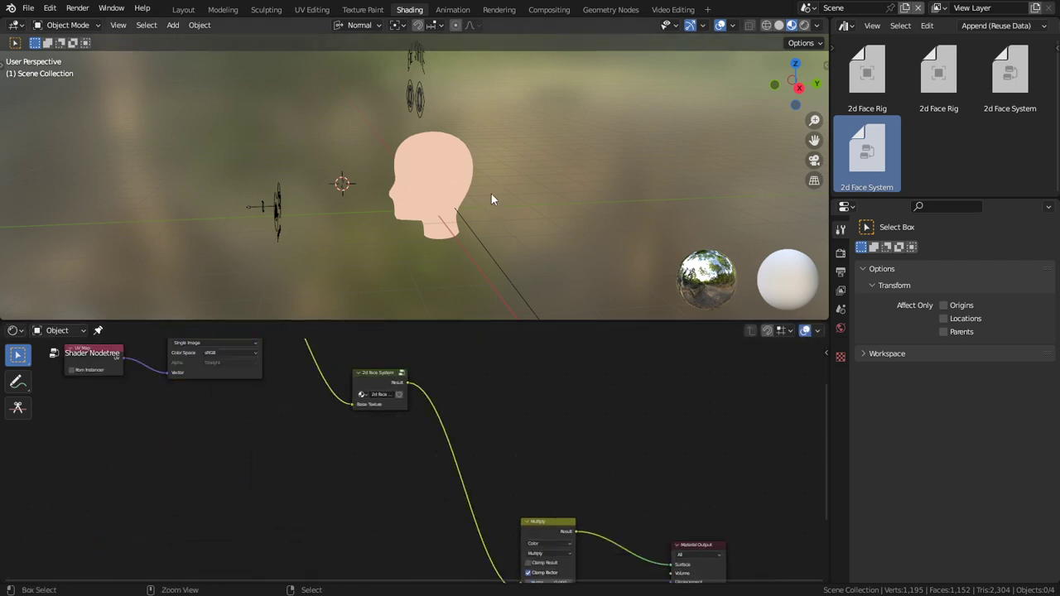
key("ctrl+z")
key("ctrl+z")
key("ctrl+z")
key("ctrl+z")
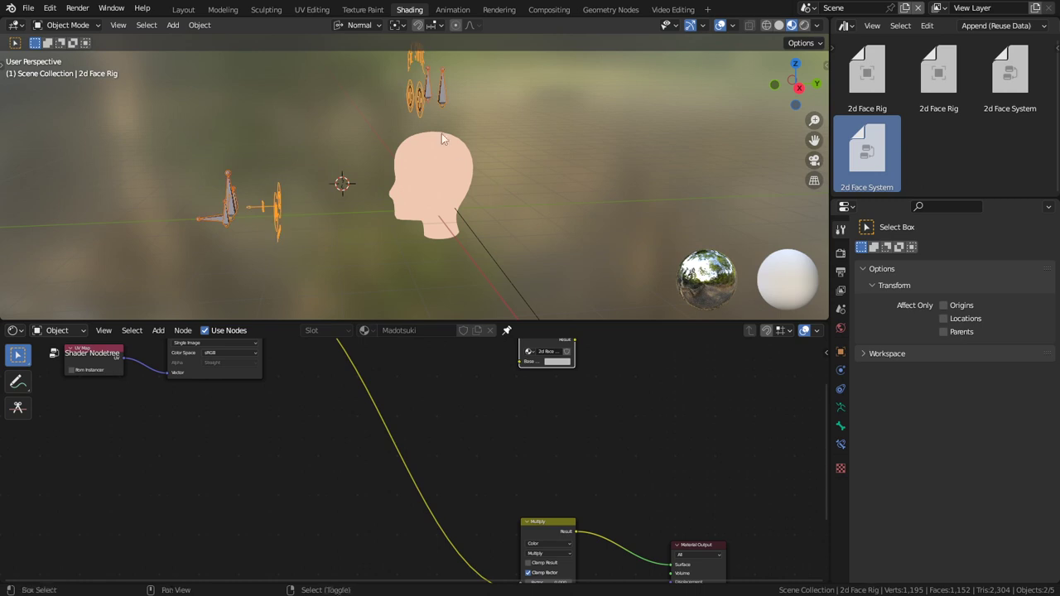
Examine the custom properties of the EyeState-Pupil.L bone in the 2d Face Control armature.
right_click(443, 91)
key("ctrl+Tab")
left_click(841, 425)
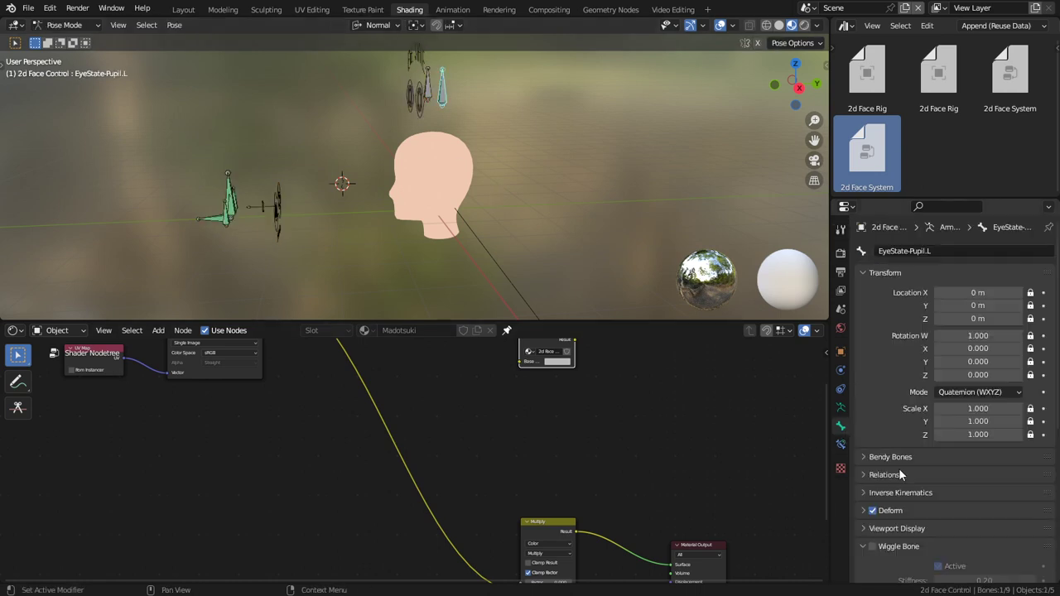
scroll(934, 489, "down", 6)
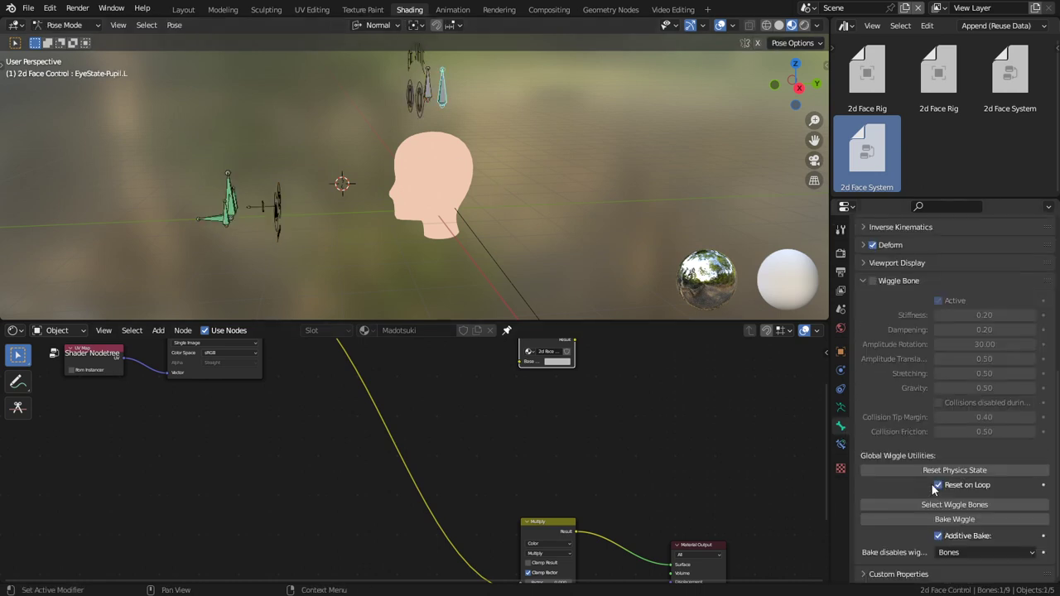
left_click(898, 574)
scroll(918, 570, "down", 3)
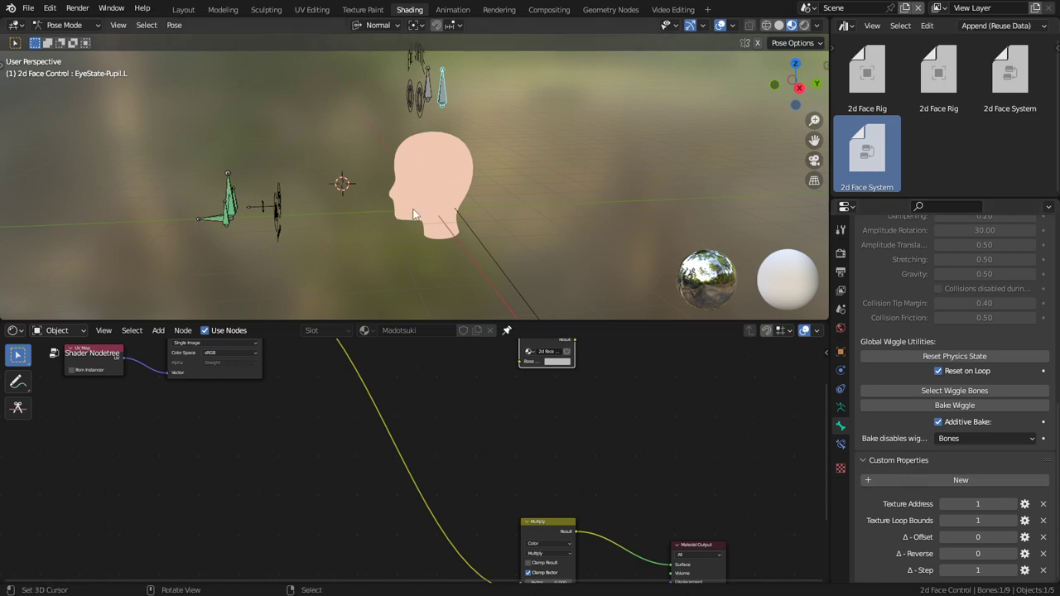
Return to Object Mode and delete the 2d Face Rig, keeping the 2d Face Control armature.
key("Tab")
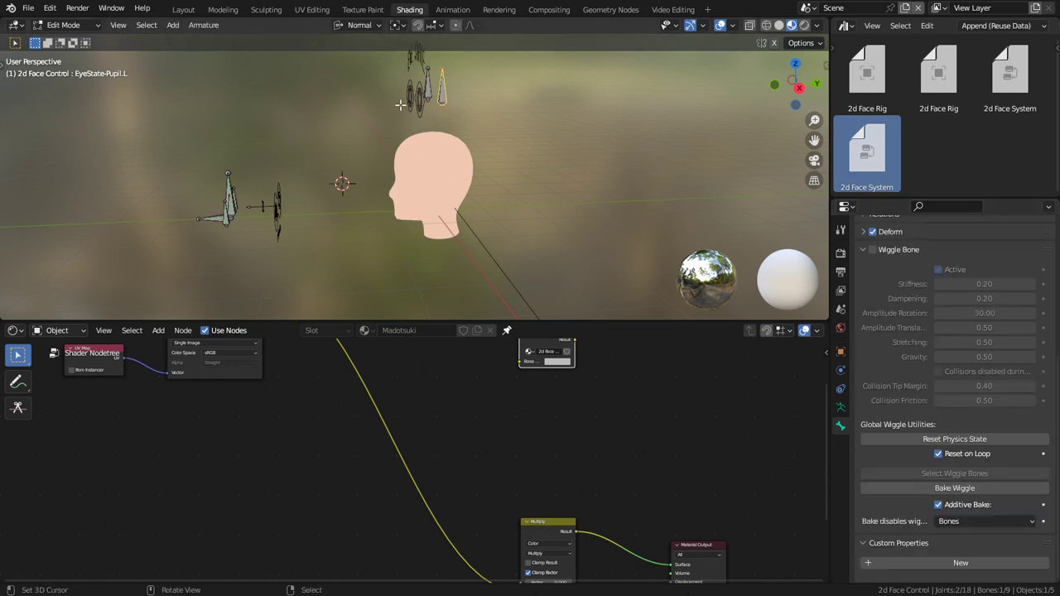
key("ctrl+Tab")
left_click(405, 106)
key("x")
left_click(404, 108)
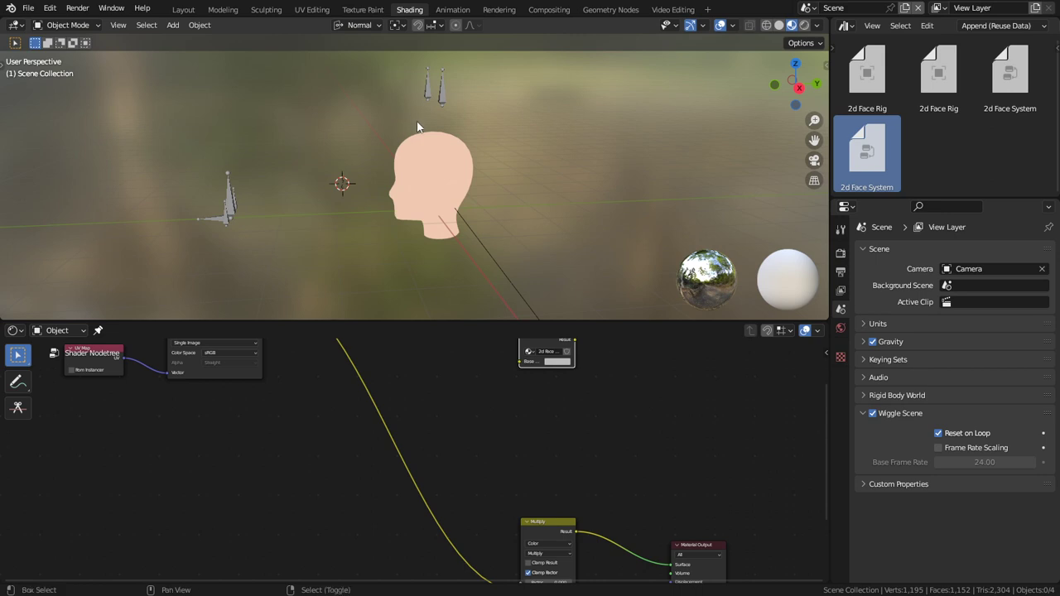
Put the 2d Face Control armature in Pose Mode and open the 2d Face System node group at its Eye.L frame.
left_click(439, 90)
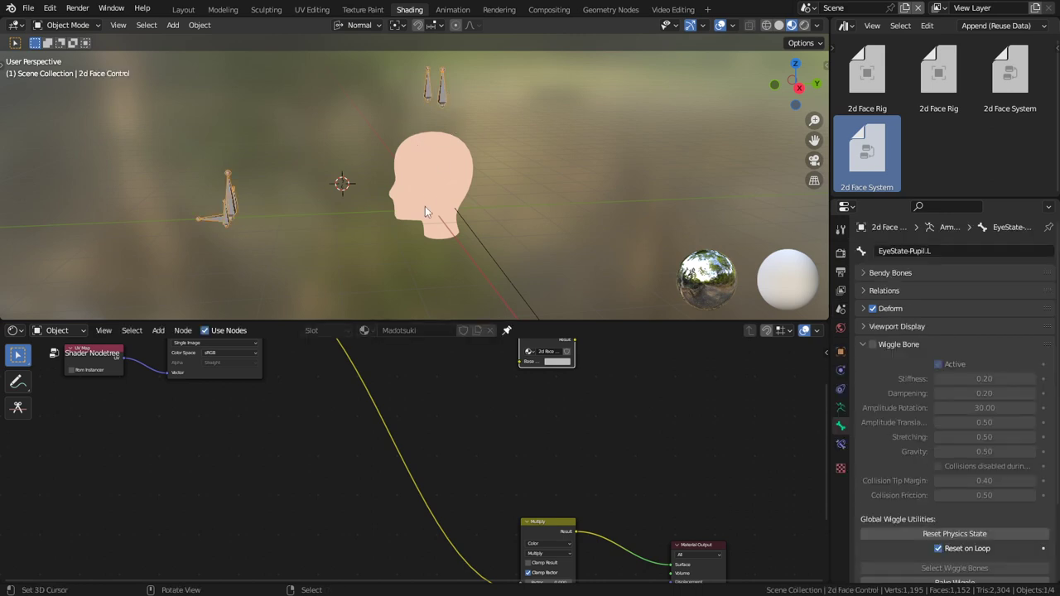
middle_click_drag(505, 373, 478, 438)
key("ctrl+Tab")
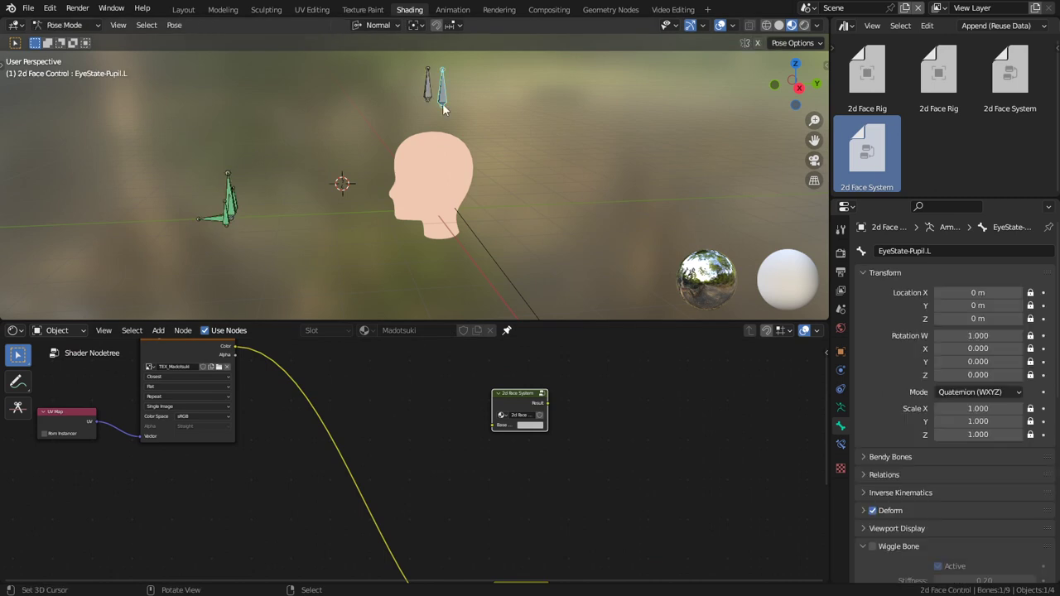
key("Tab")
middle_click_drag(400, 432, 370, 408)
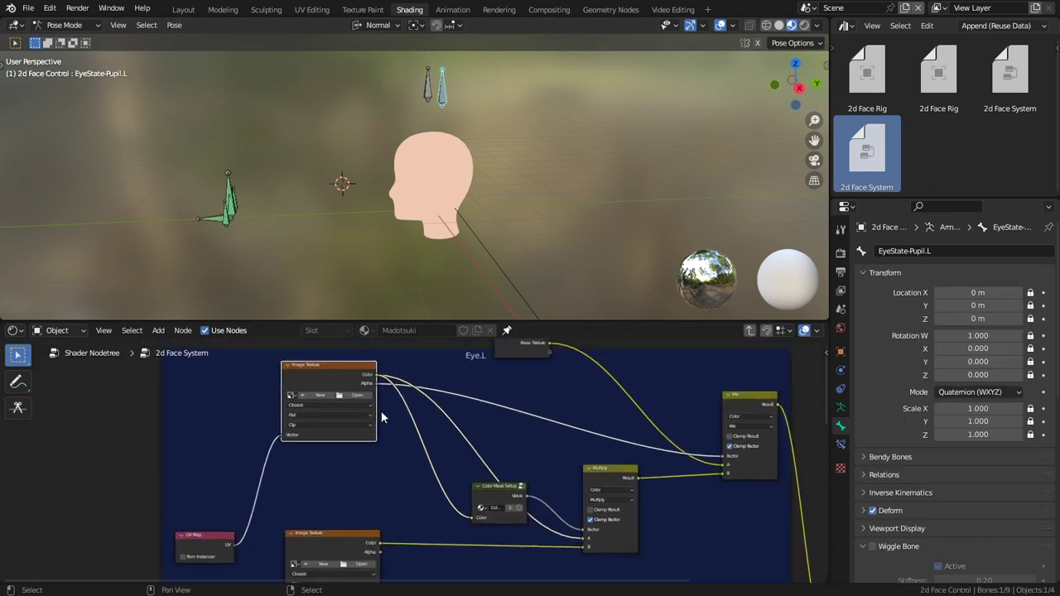
Create a new default image named Untitled in the upper Eye.L image texture node and set its source to Image Sequence.
left_click(319, 396)
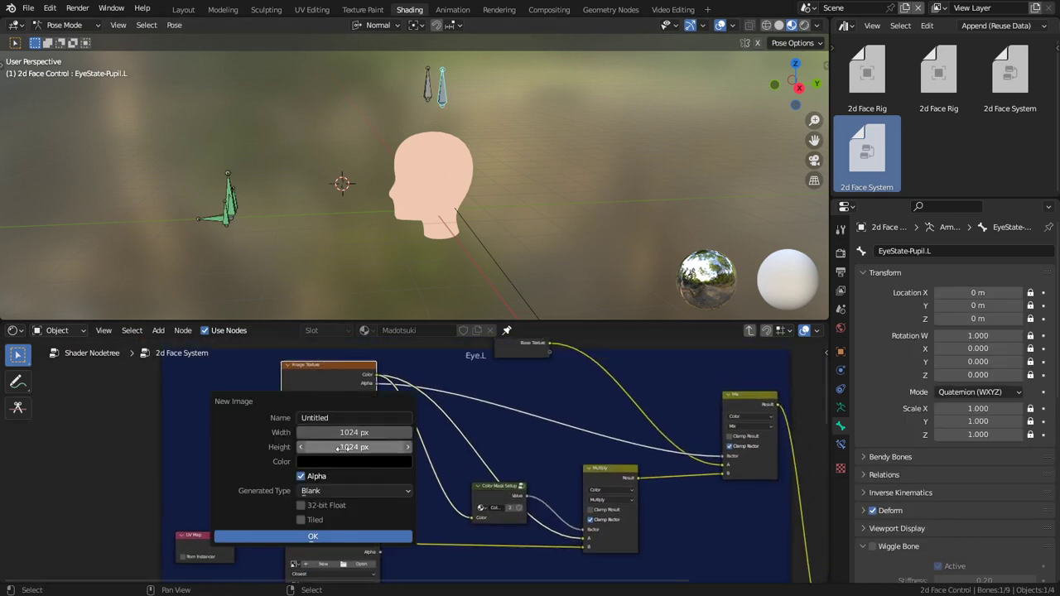
left_click(336, 536)
scroll(326, 434, "up", 3)
left_click(317, 399)
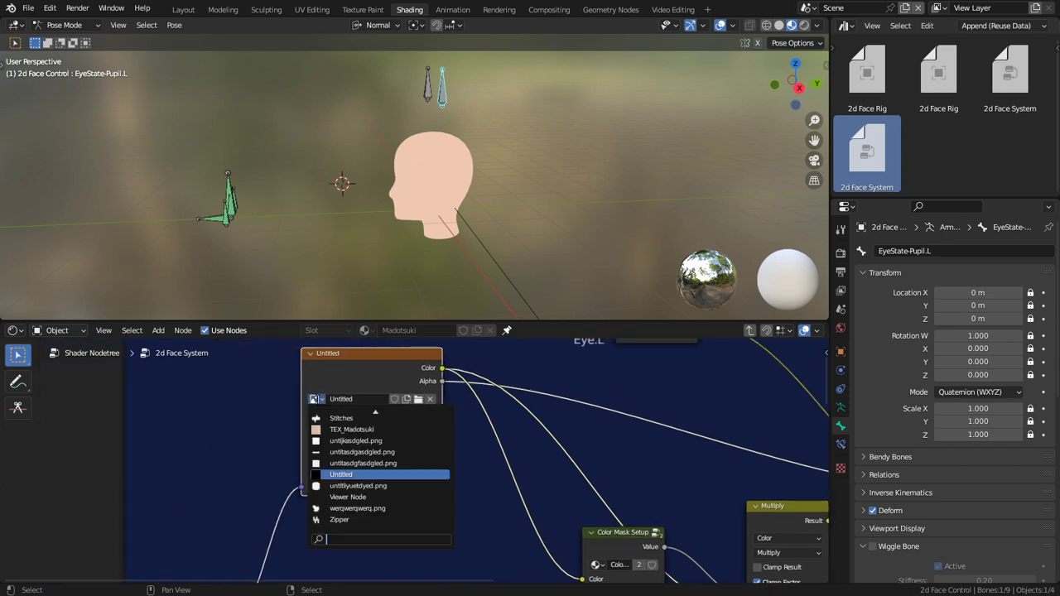
left_click(373, 475)
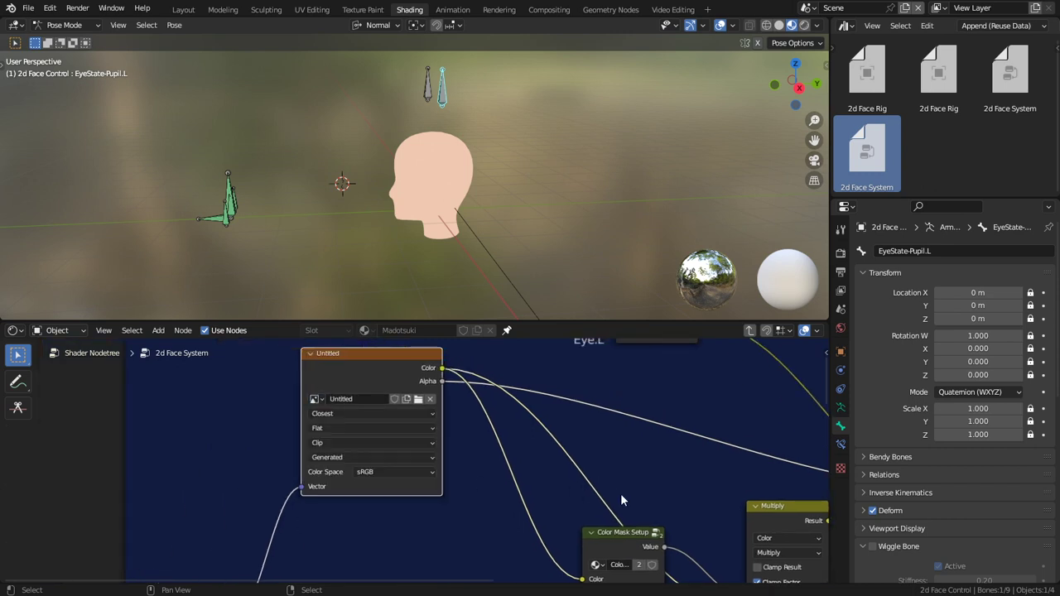
left_click(394, 455)
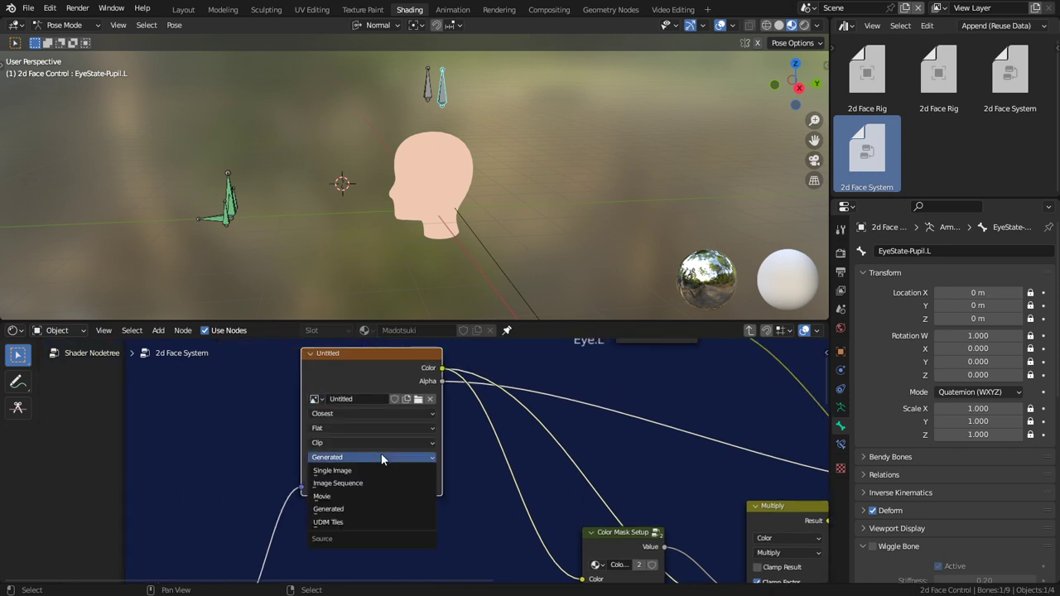
left_click(349, 487)
Try a Texture Address of 4 on the EyeState-Pupil.L bone, and reset it to 1.
scroll(892, 457, "down", 2)
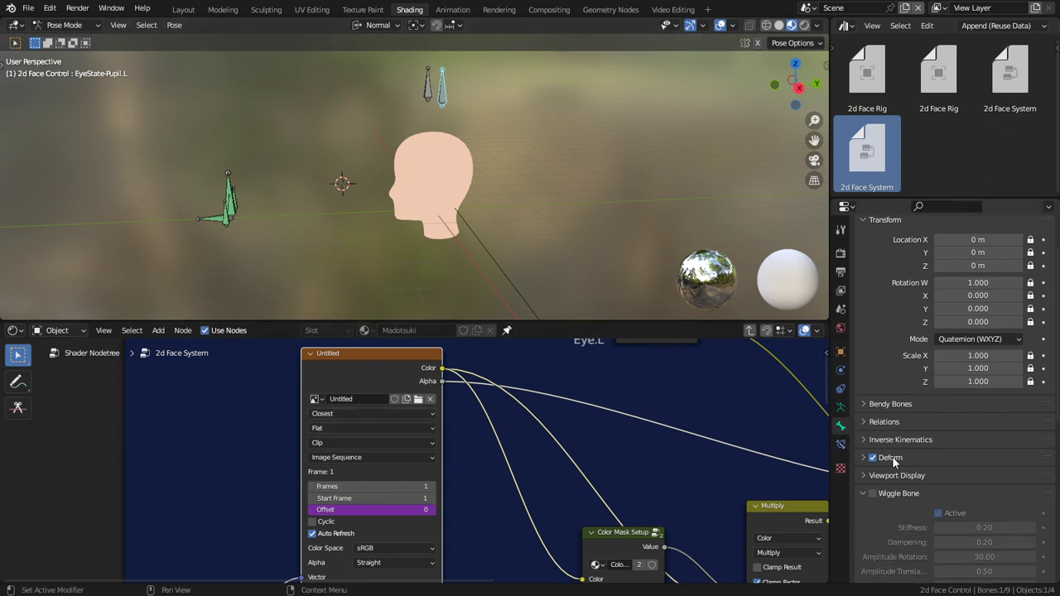
scroll(893, 456, "down", 10)
left_click(986, 505)
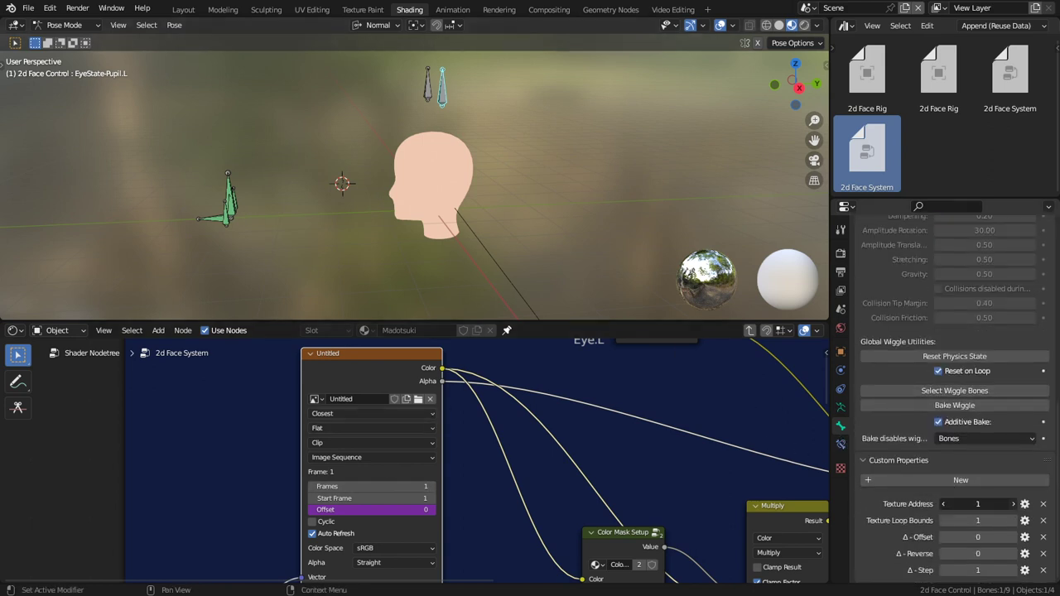
type("4")
key("Return")
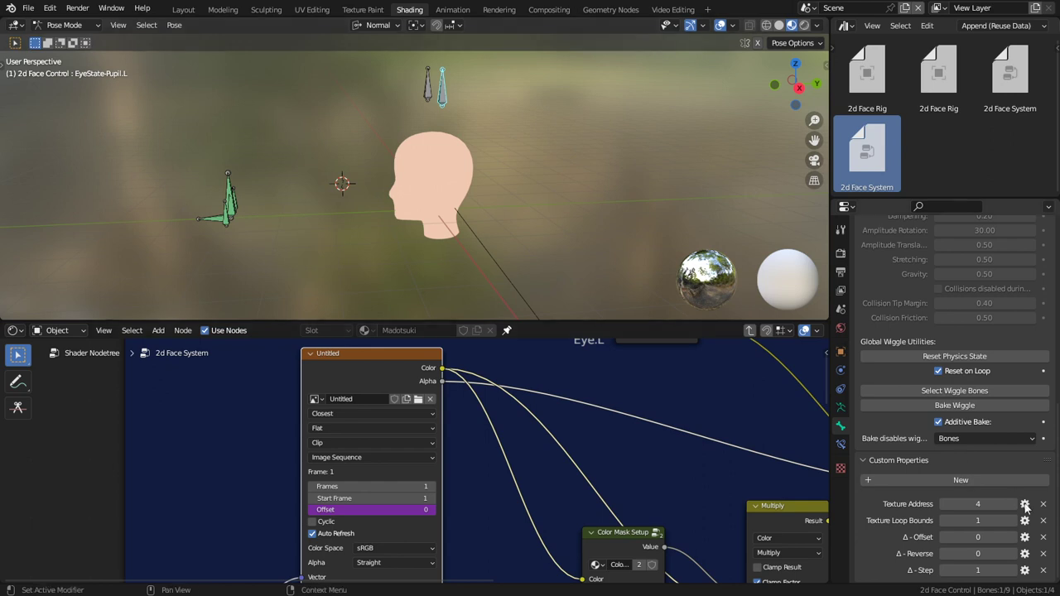
left_click(974, 504)
type("1")
key("Return")
Check the Texture Address custom property of the EyeState-Eye.L bone.
left_click(442, 92)
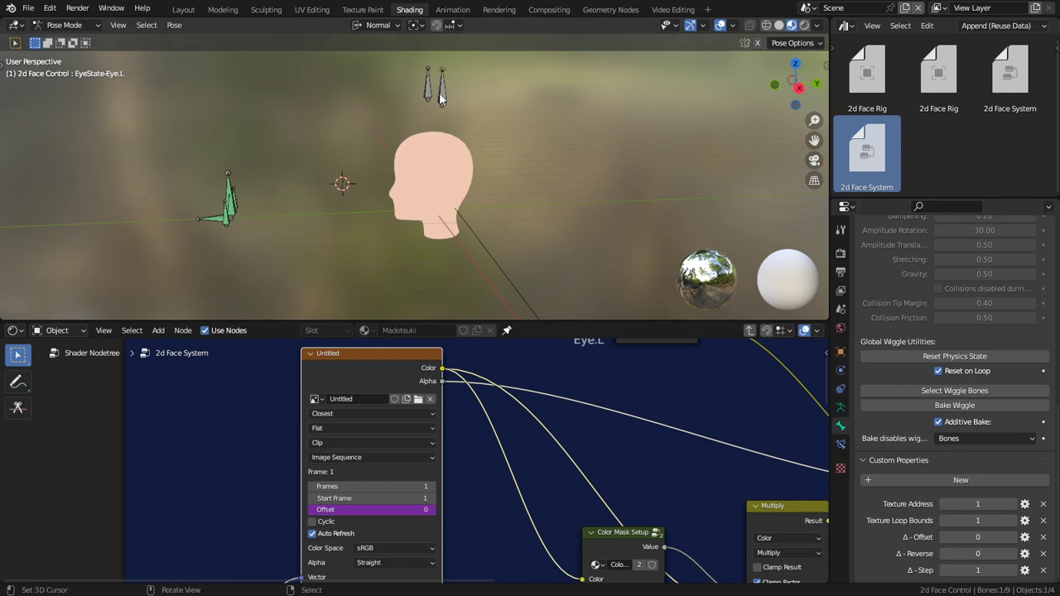
left_click(443, 93)
left_click(443, 95)
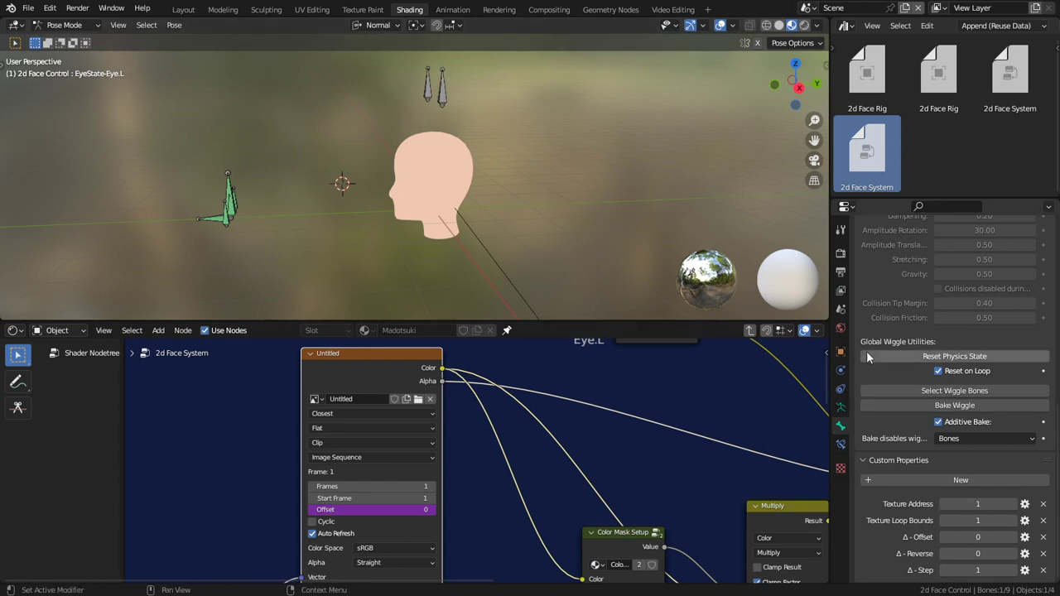
left_click(943, 504)
left_click(943, 505)
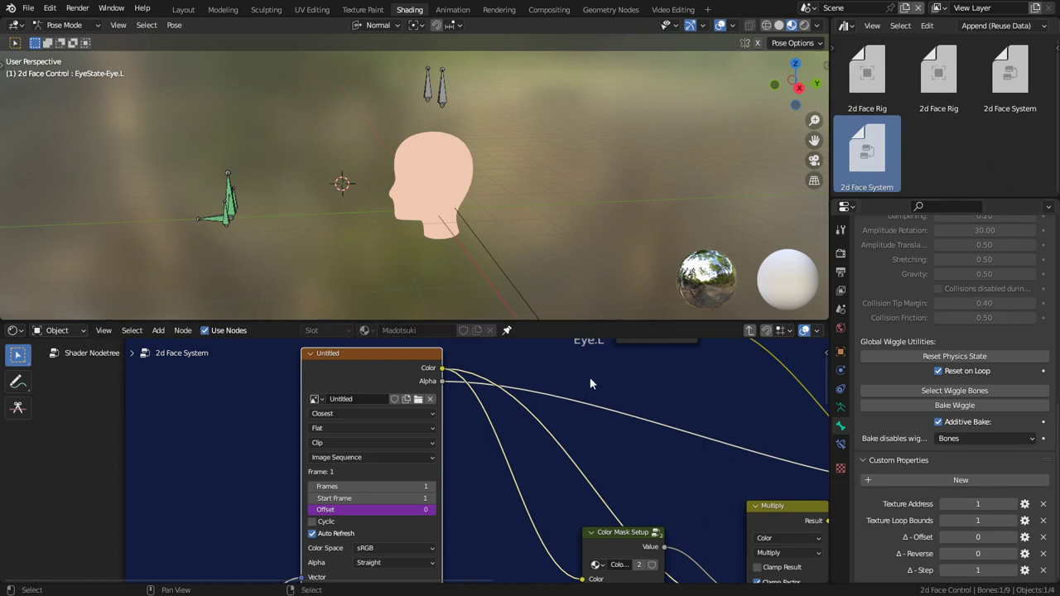
Assign WGT-EyeState-Outline as the custom shape of the EyeState-Pupil.L bone.
middle_click_drag(467, 81, 519, 126)
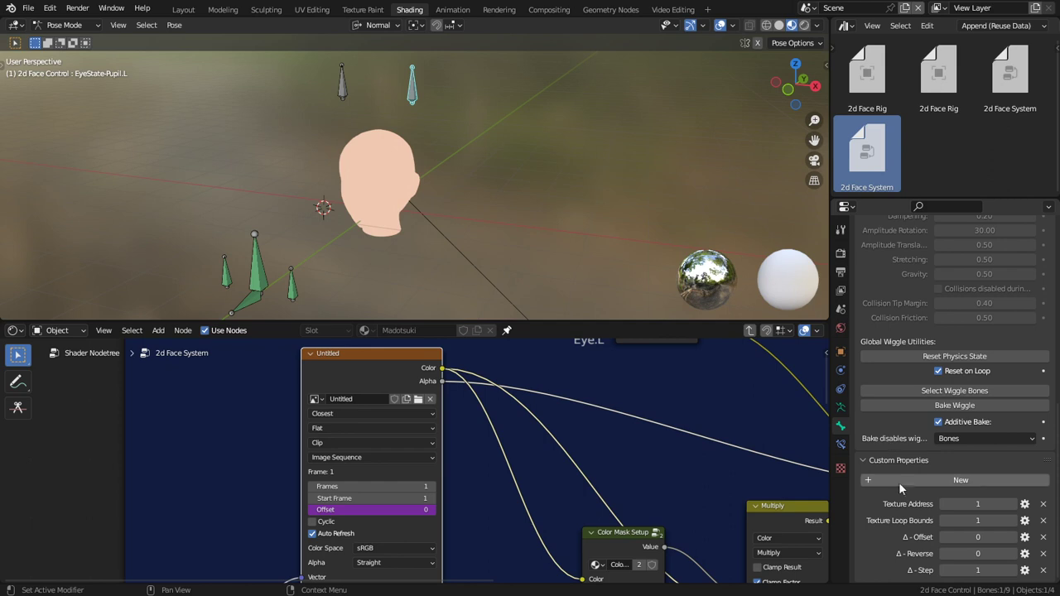
scroll(895, 454, "up", 7)
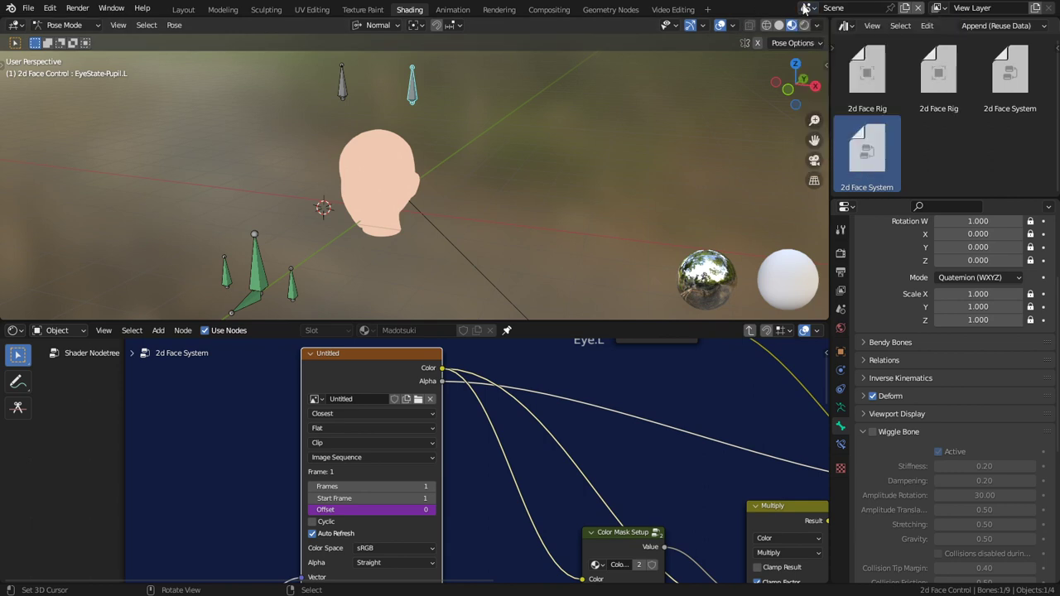
left_click(903, 414)
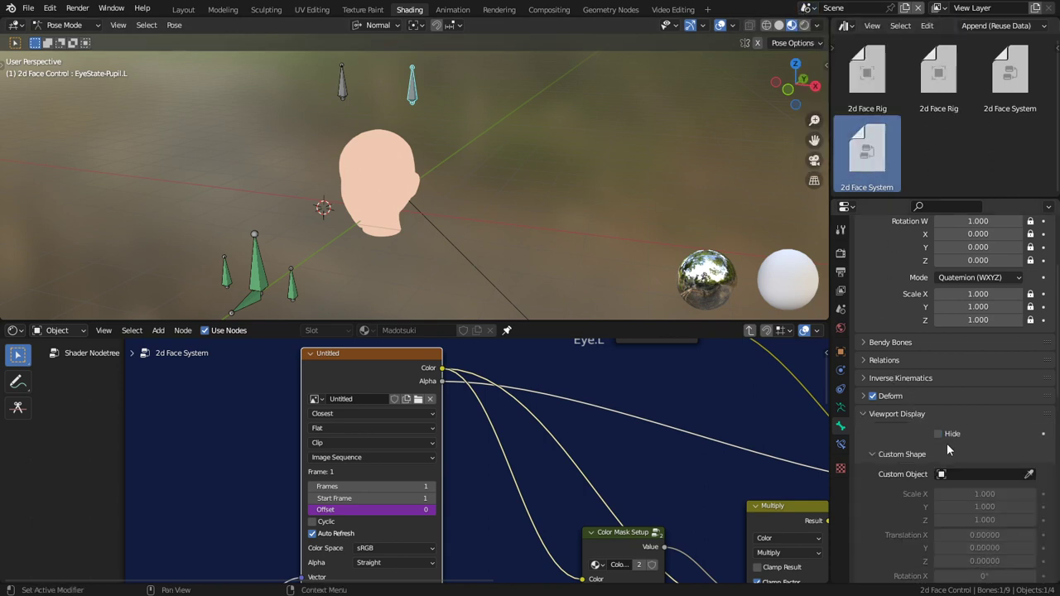
left_click(953, 474)
scroll(956, 448, "down", 5)
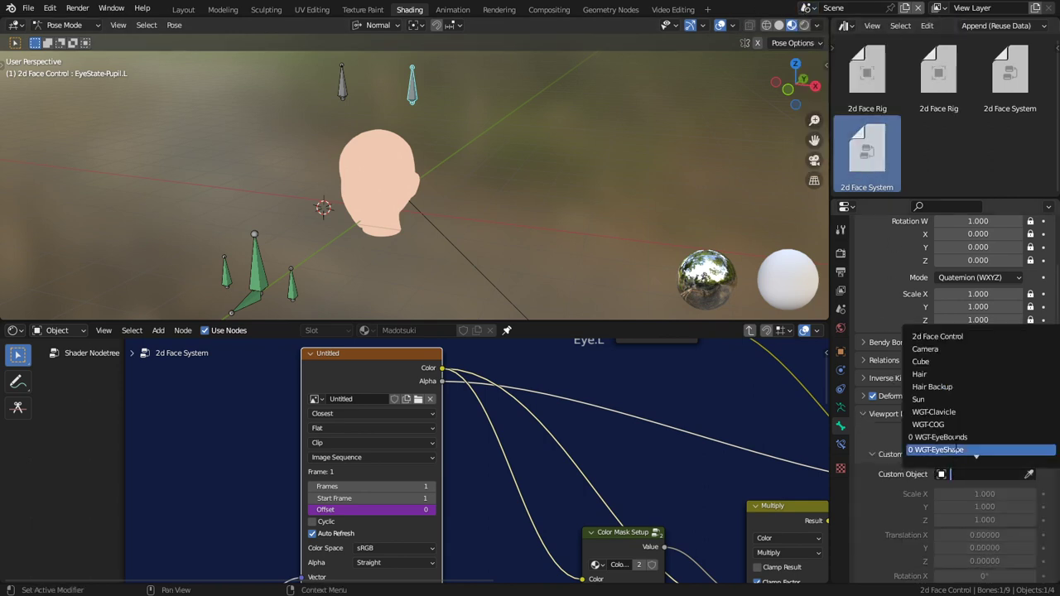
scroll(956, 445, "down", 2)
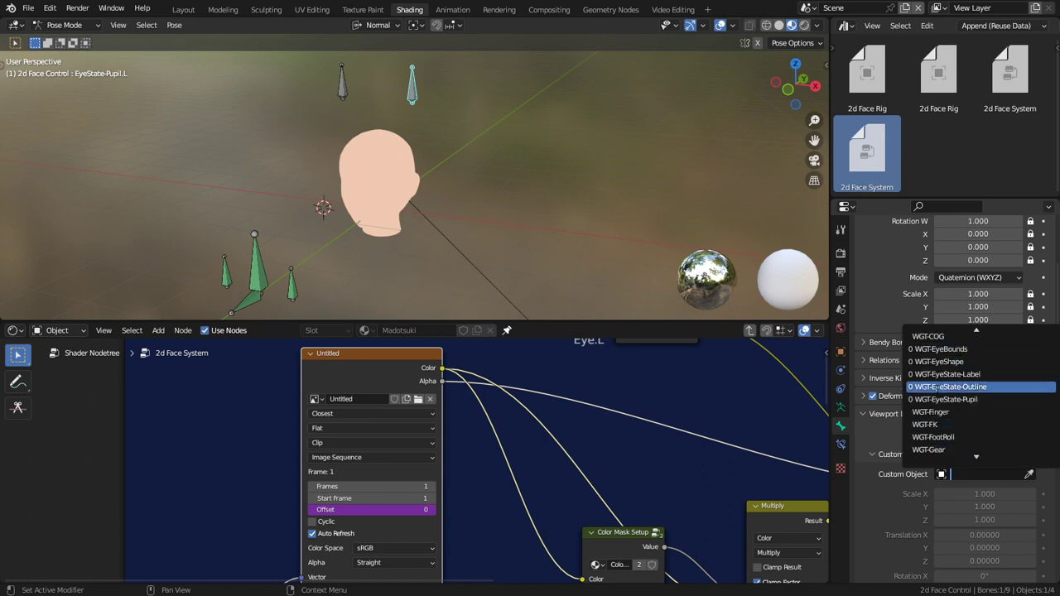
left_click(991, 387)
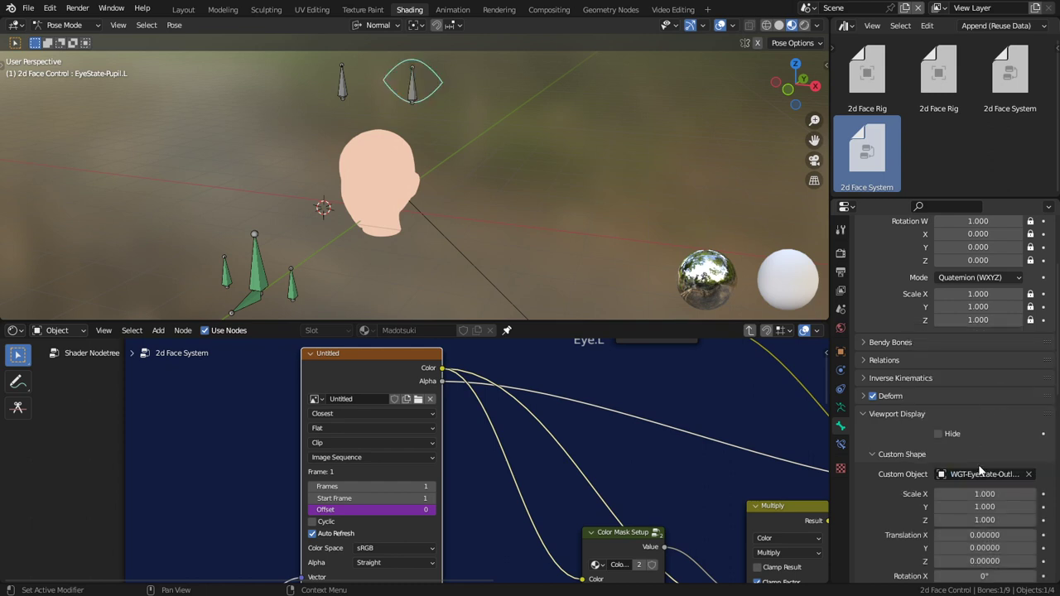
Replace the EyeState-Pupil.L bone's custom shape with WGT-EyeState-Pupil.
key("ctrl+z")
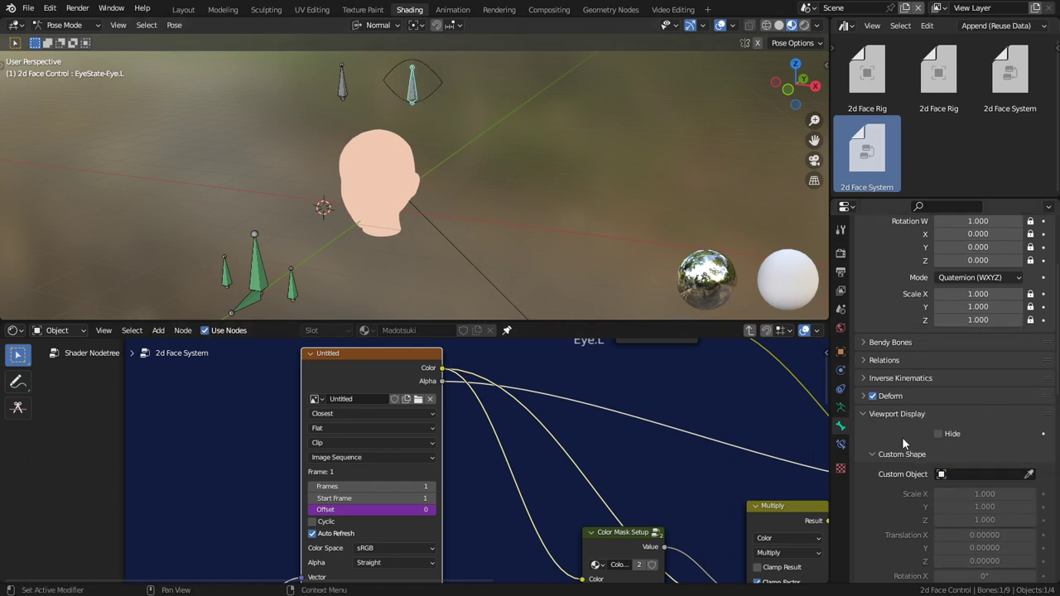
key("ctrl+shift+z")
left_click(936, 475)
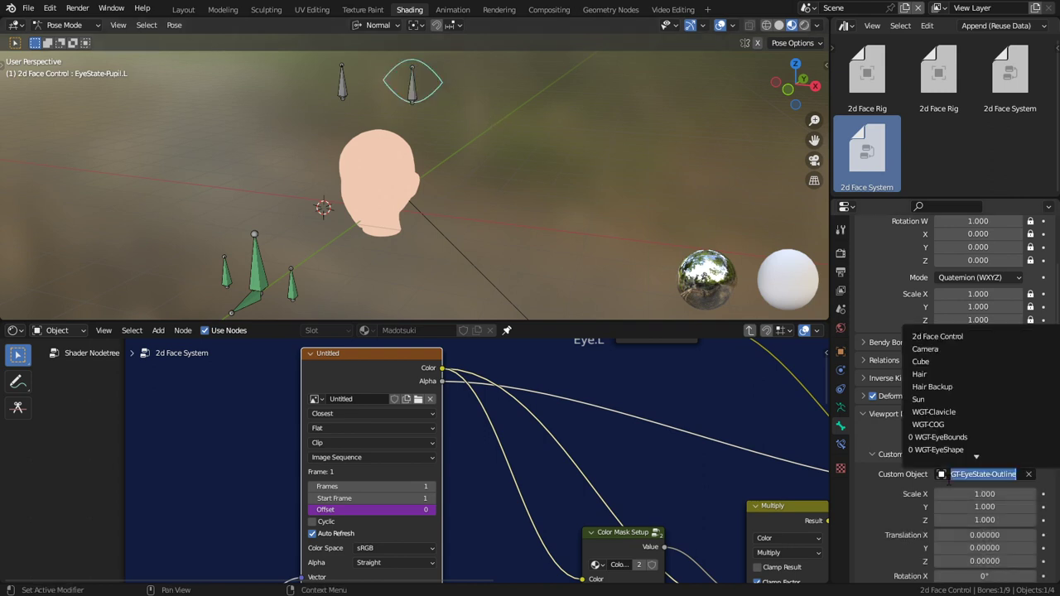
scroll(976, 452, "down", 5)
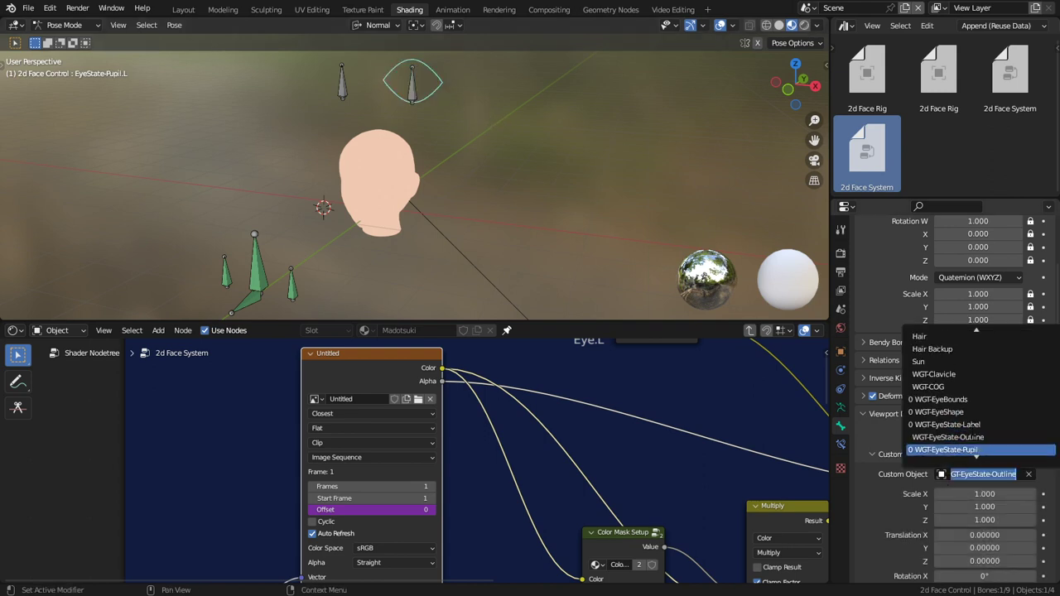
left_click(961, 450)
Assign WGT-EyeState-Outline as the custom shape of the EyeState-Eye.L bone.
left_click(411, 93)
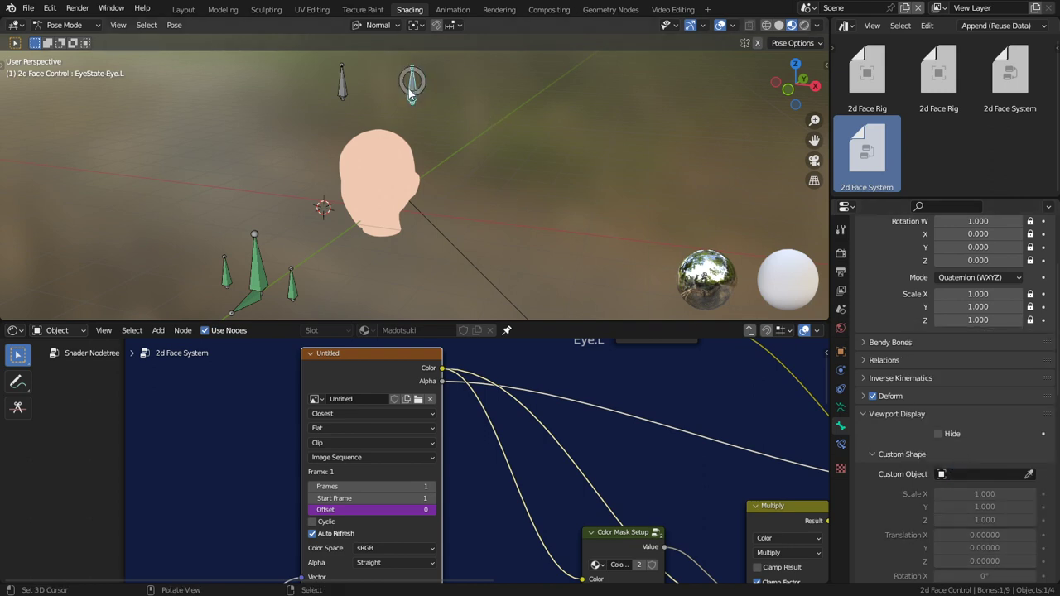
left_click(971, 477)
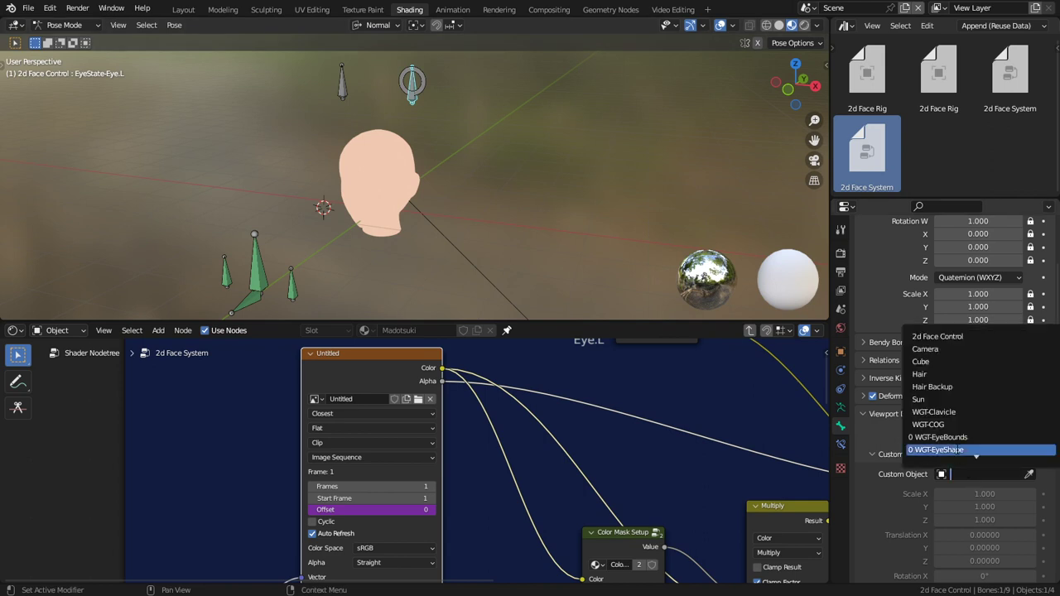
scroll(966, 450, "down", 2)
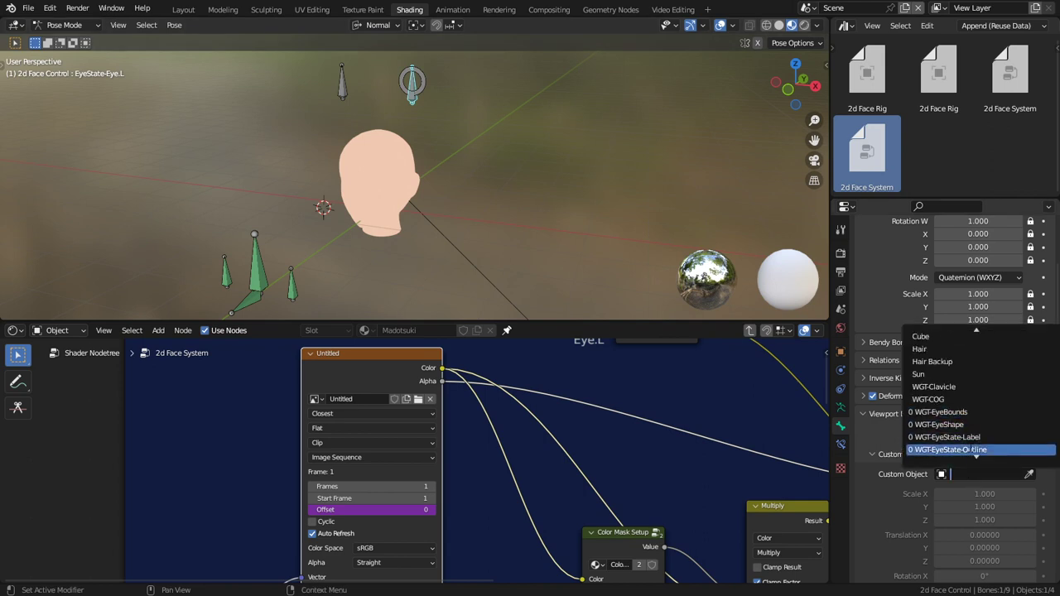
left_click(974, 450)
Copy the bone shapes of EyeState-Pupil.L and EyeState-Eye.L to their right-side counterparts.
left_click(344, 90)
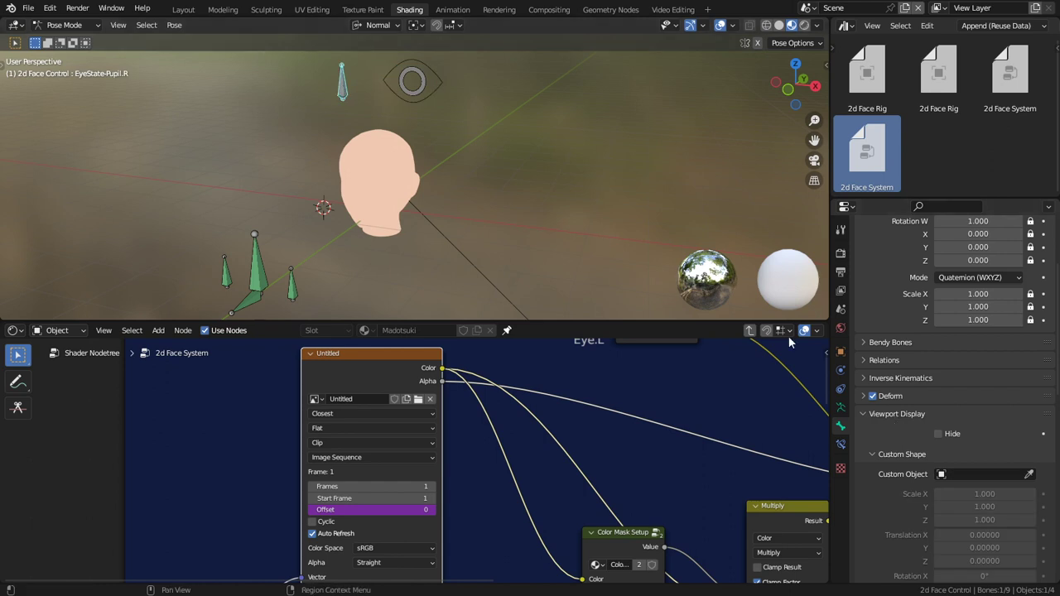
left_click(416, 92, "shift")
key("ctrl+c")
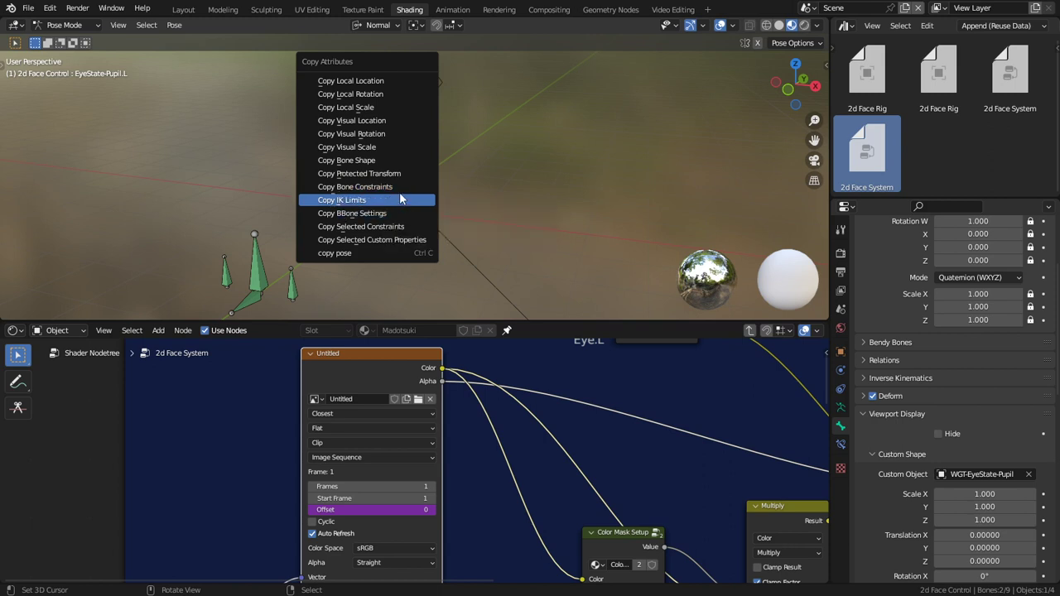
left_click(356, 160)
left_click(406, 105, "shift")
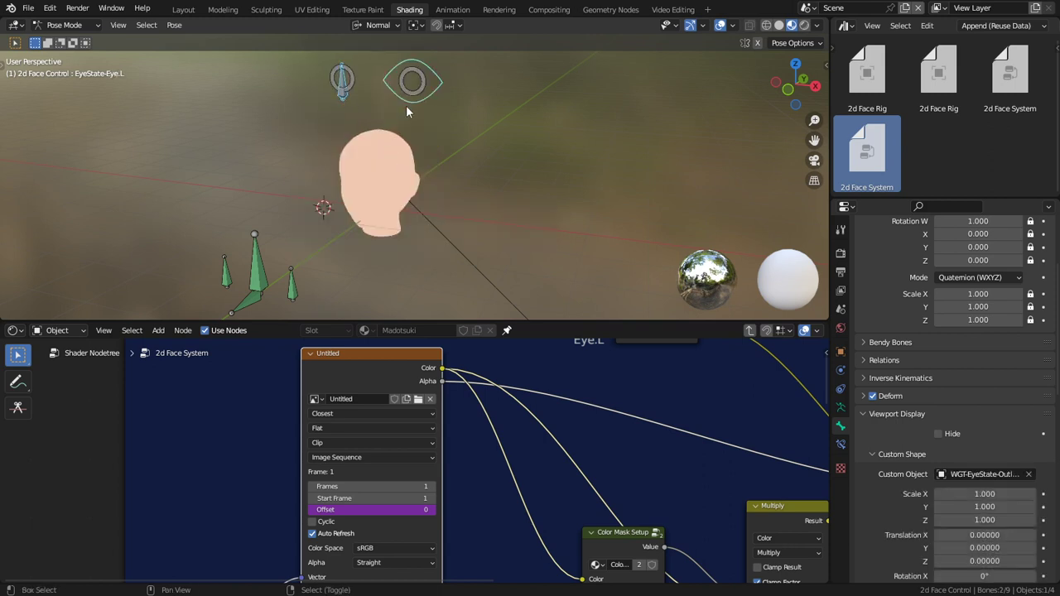
key("ctrl+shift+c")
left_click(404, 114)
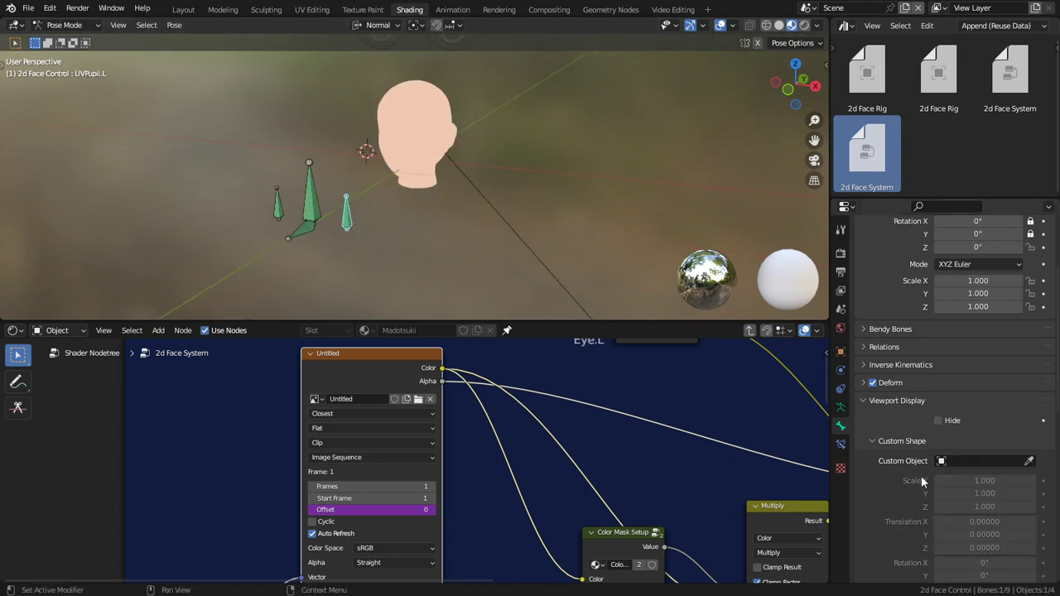
Assign WGT-EyeShape as the UVPupil.L bone's custom shape and copy that bone shape to the matching right-side pupil bone.
left_click(974, 460)
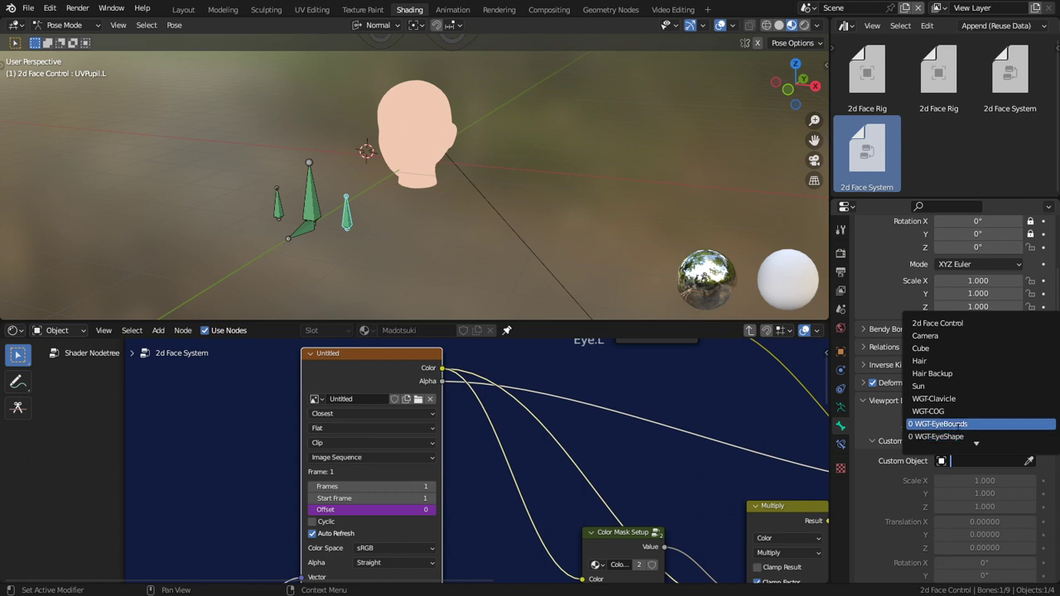
left_click(953, 436)
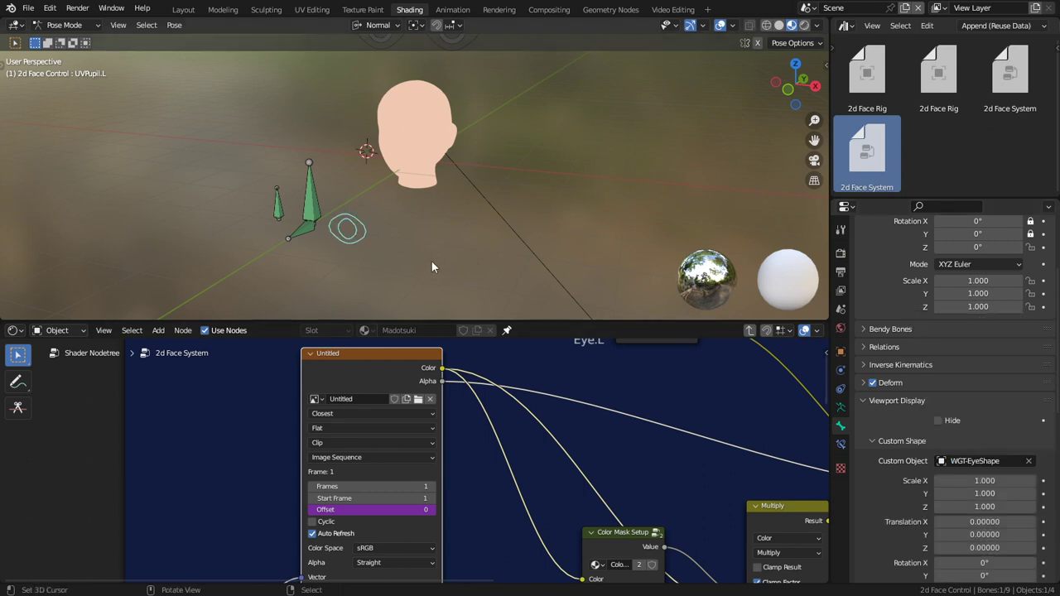
left_click(280, 208, "shift")
key("ctrl+c")
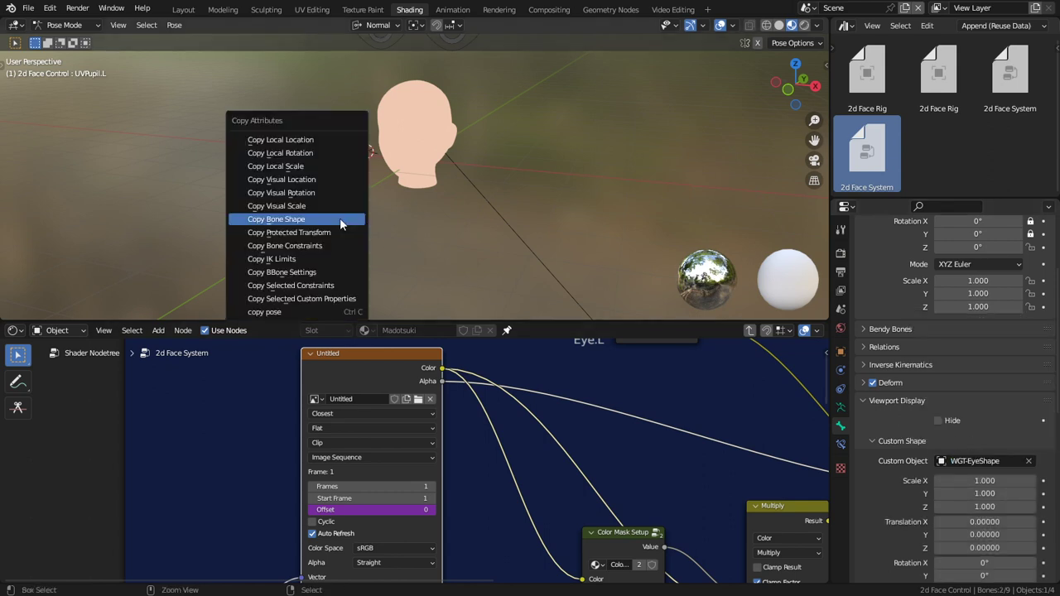
left_click(345, 220)
Assign WGT-EyeBounds as the custom shape of the UVPupil-Master bone.
left_click(305, 217)
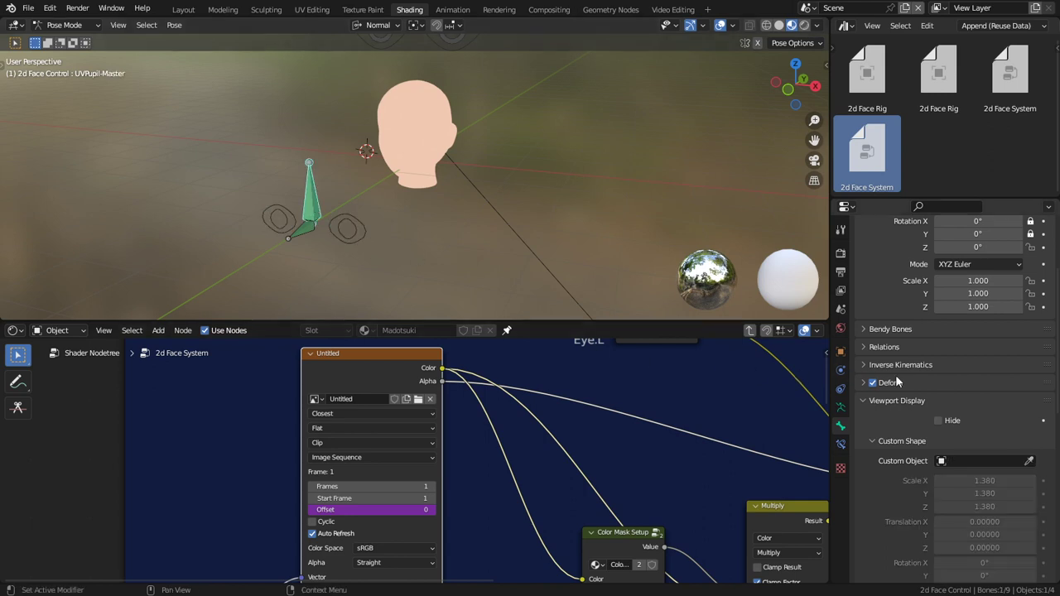
left_click(992, 461)
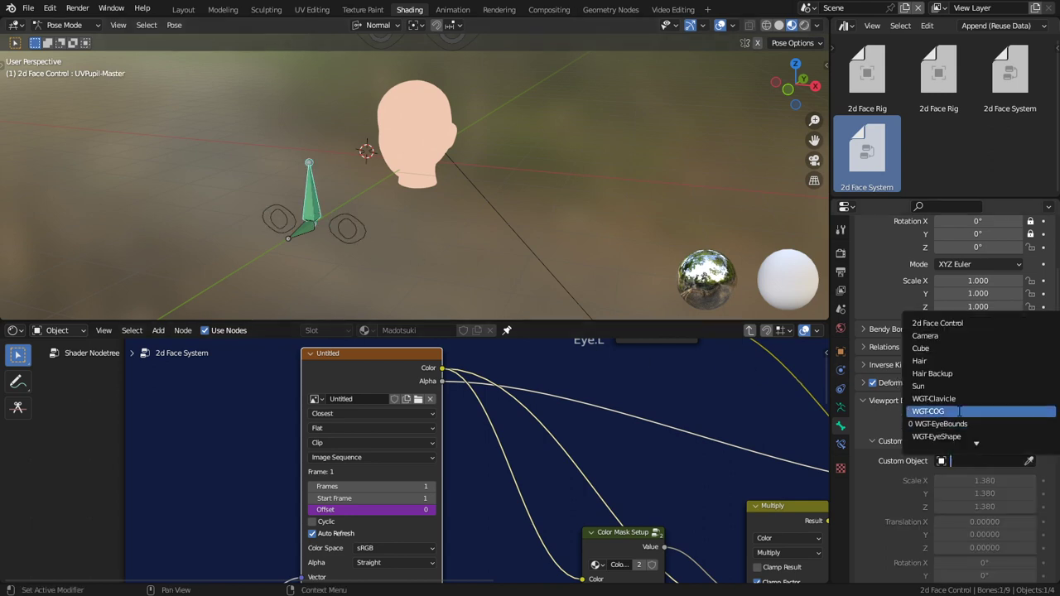
left_click(940, 424)
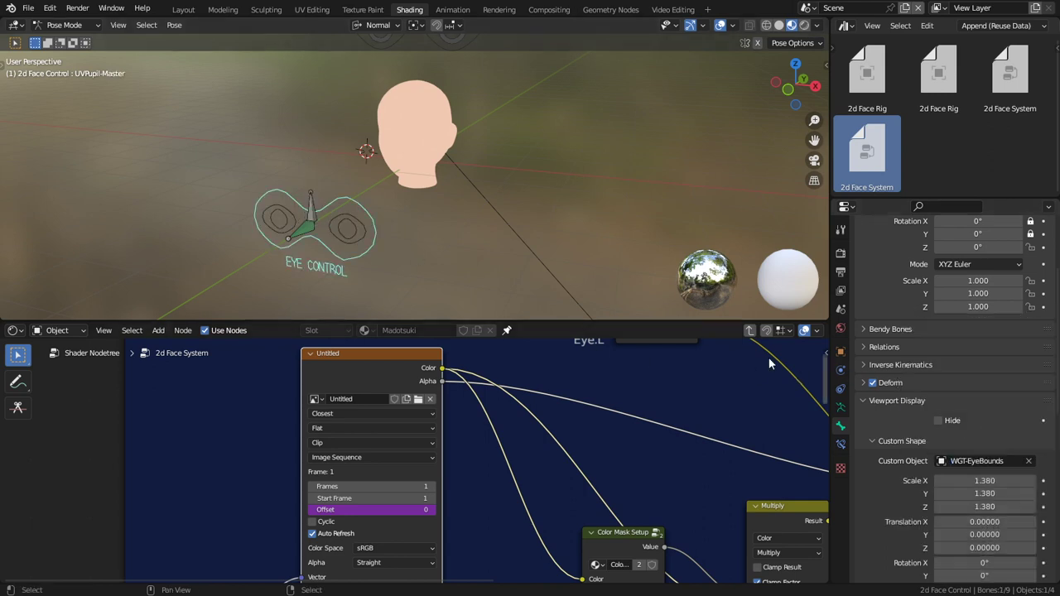
Assign WGT-EyeState-Label as the custom shape of the UVPupil-Base bone.
left_click(313, 208)
key("s")
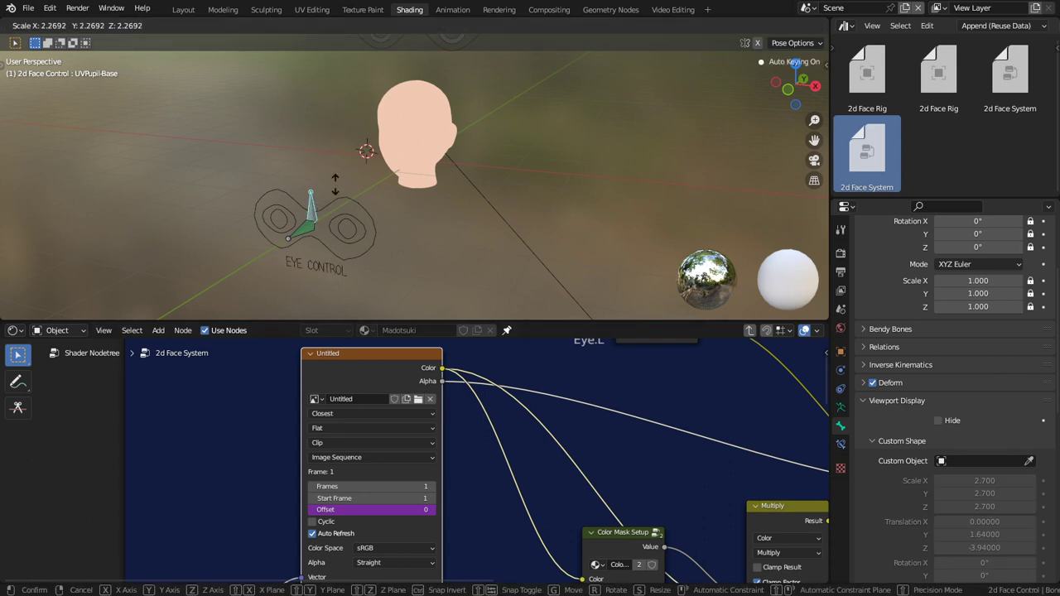
right_click(345, 204)
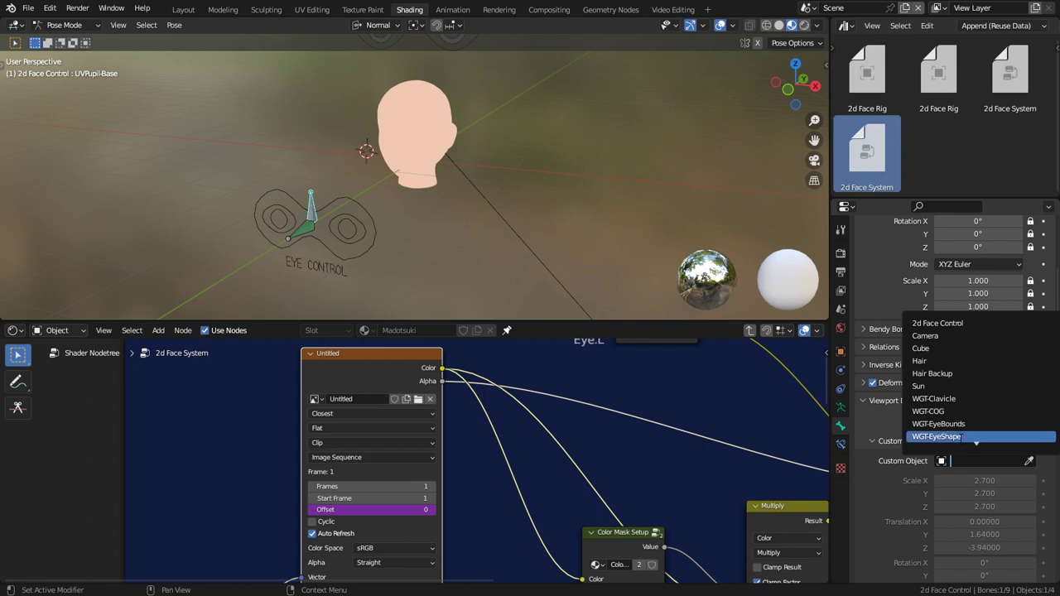
type("lab")
left_click(966, 324)
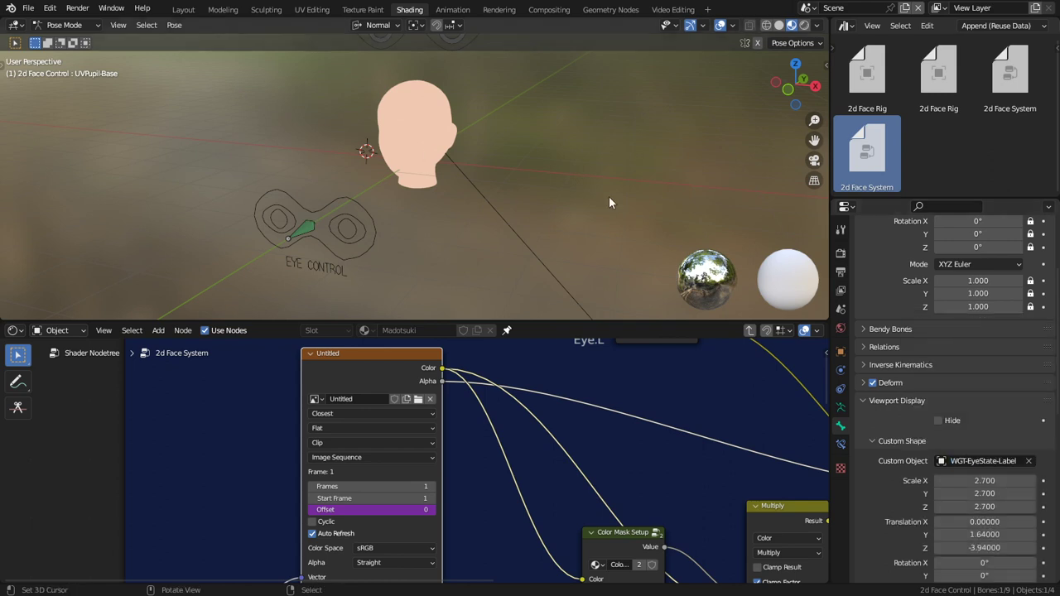
Try WGT-Rotator as the custom shape of the UVPupil-Transform bone.
left_click(308, 231)
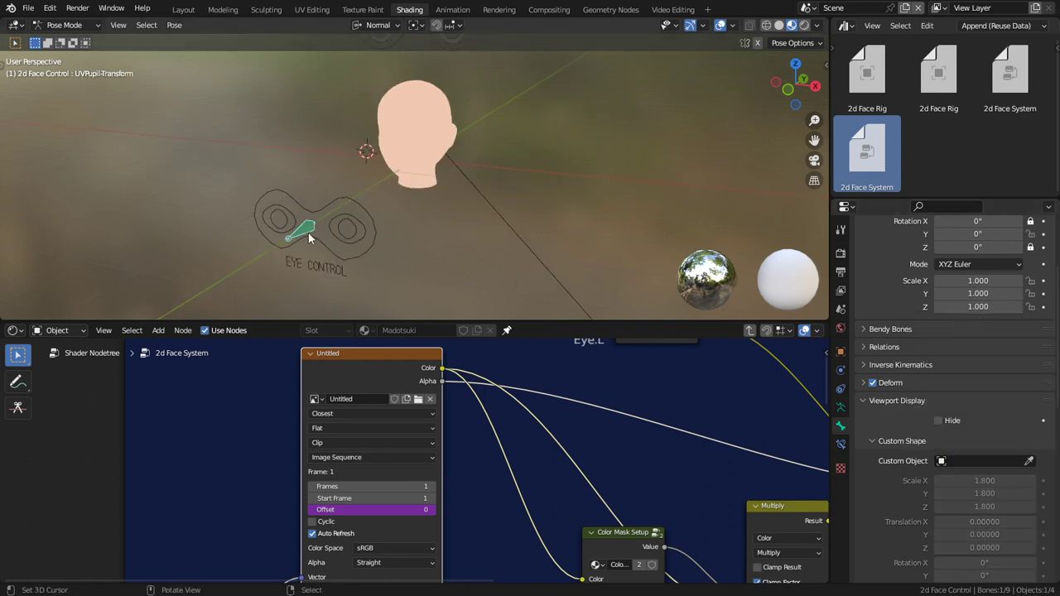
left_click(966, 460)
type("ro")
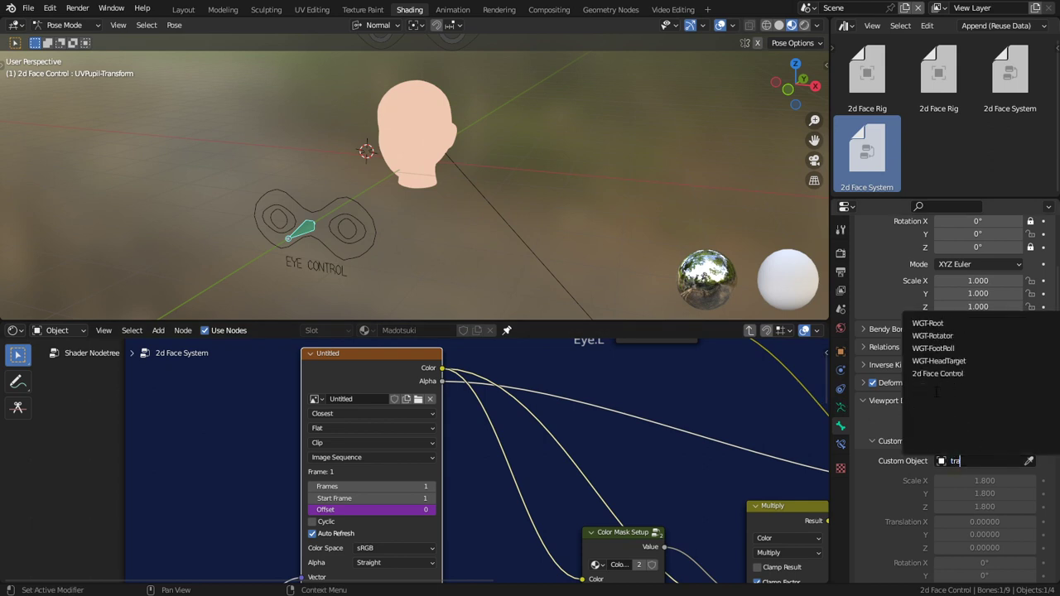
left_click(959, 336)
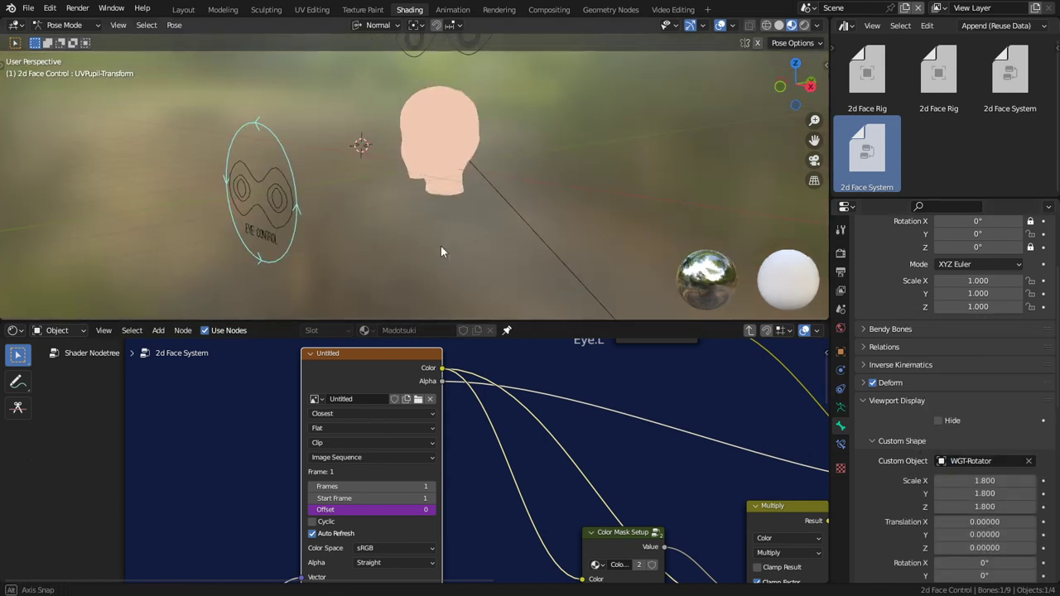
Try the 2d Face Control object as the UVPupil-Transform bone's custom shape, and clear it.
left_click(982, 461)
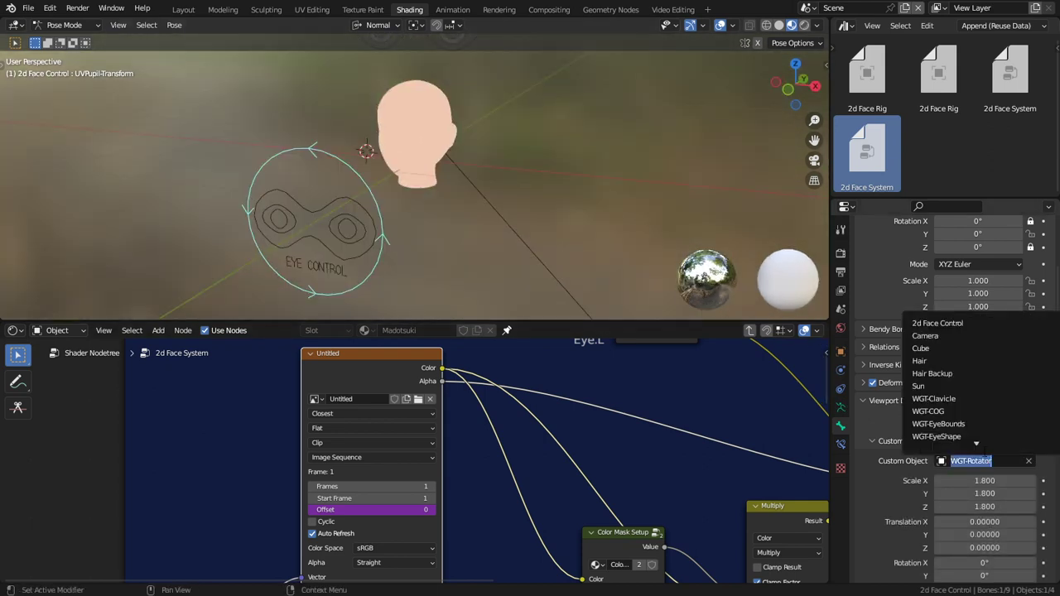
type("tra")
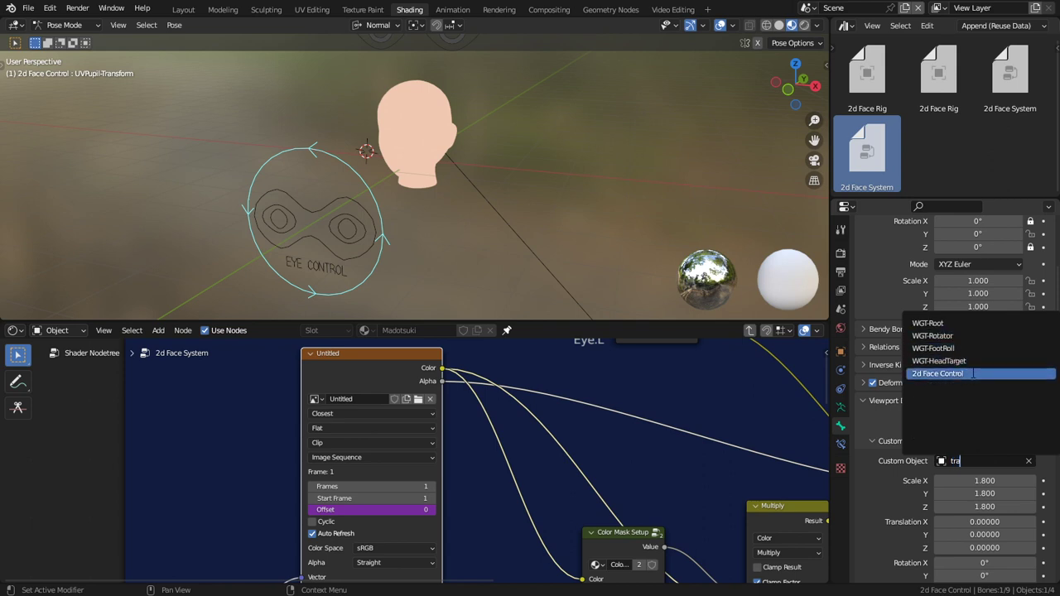
key("BackSpace")
key("BackSpace")
key("BackSpace")
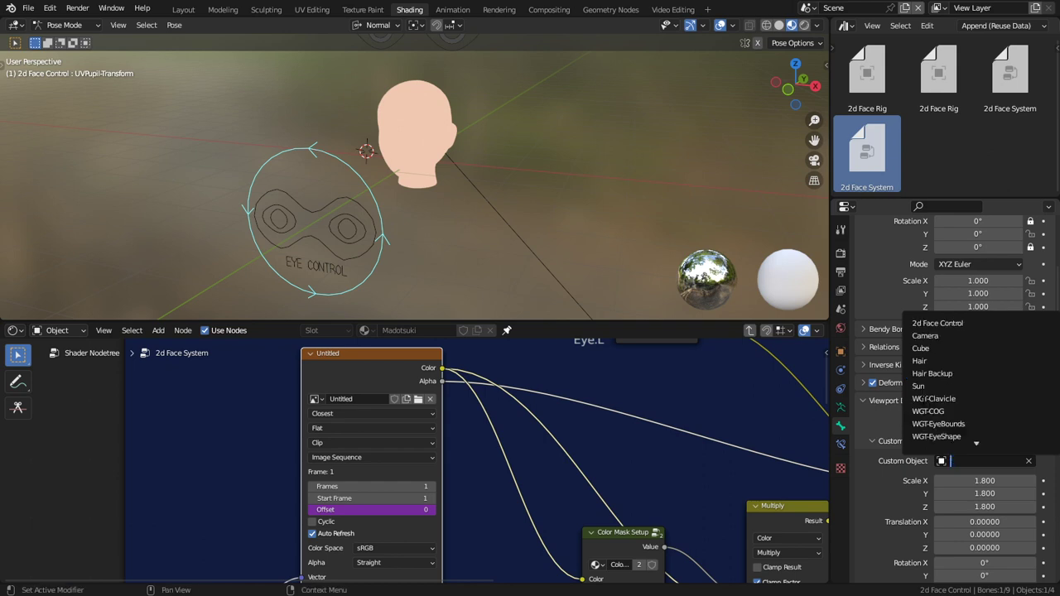
scroll(978, 436, "down", 2)
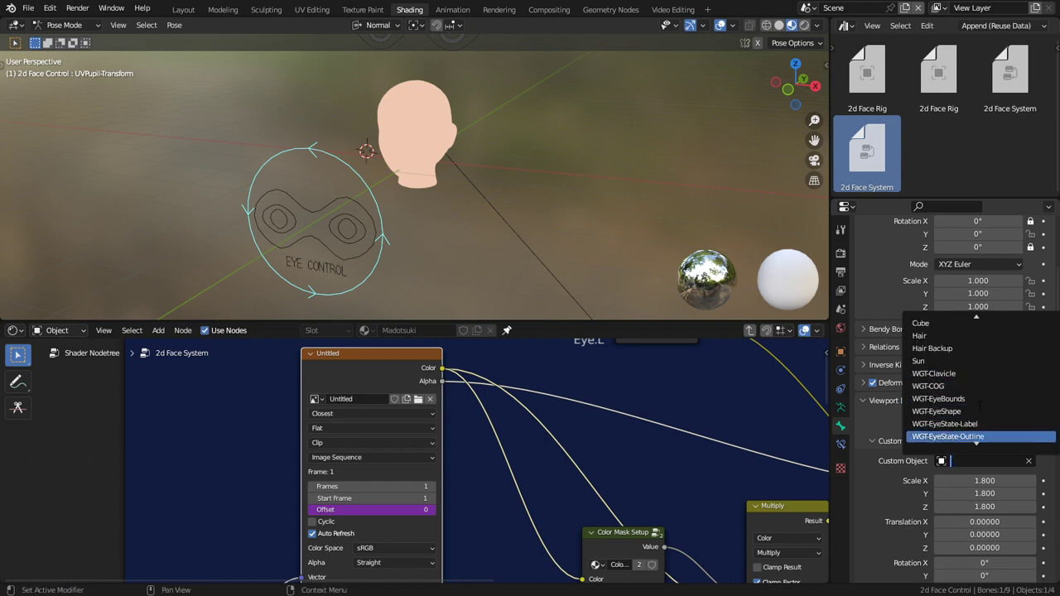
scroll(985, 423, "down", 5)
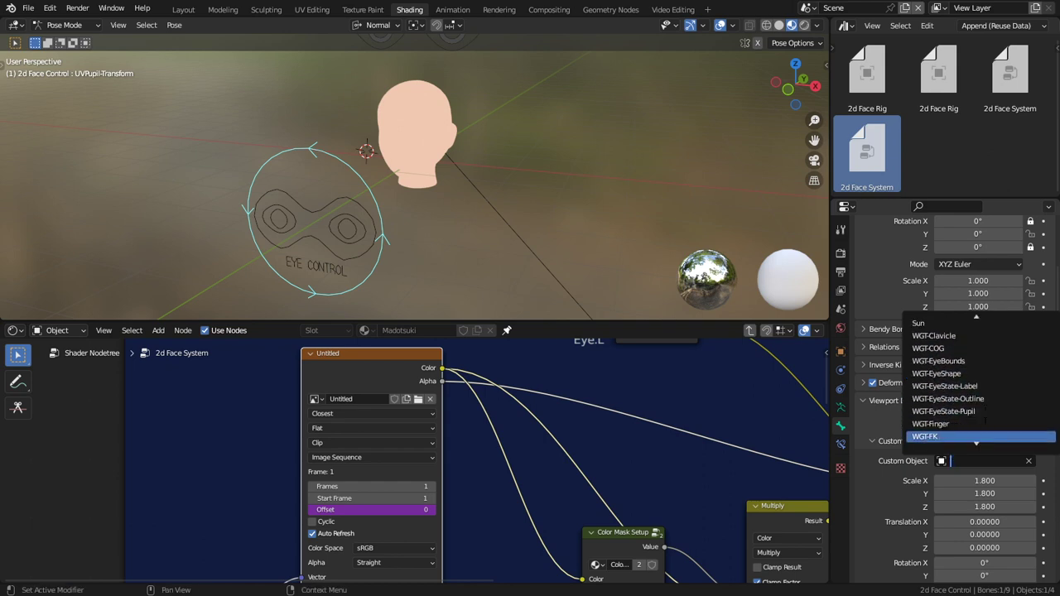
scroll(986, 424, "up", 4)
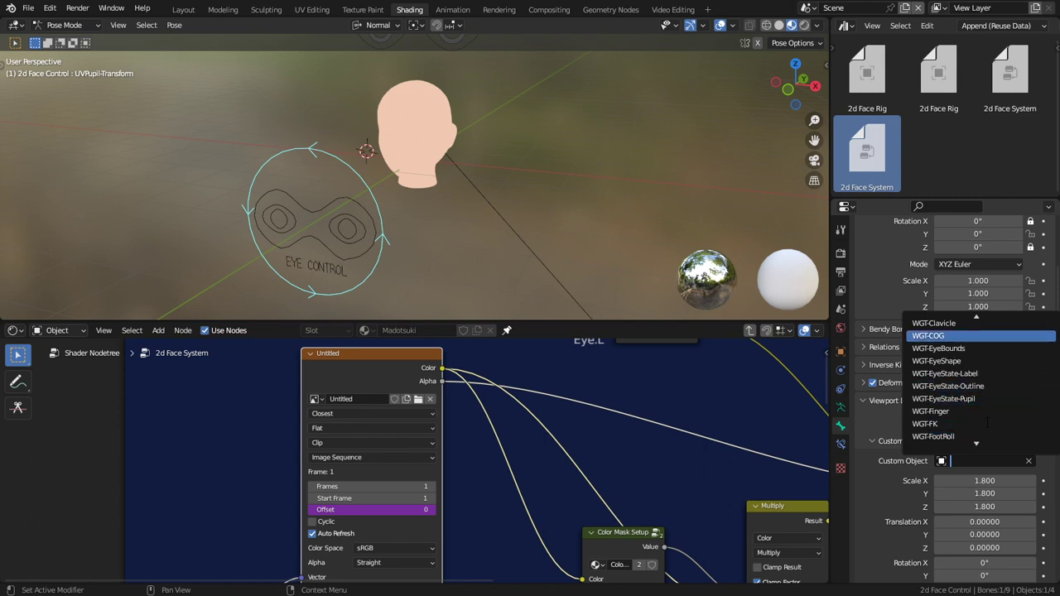
scroll(987, 422, "up", 1)
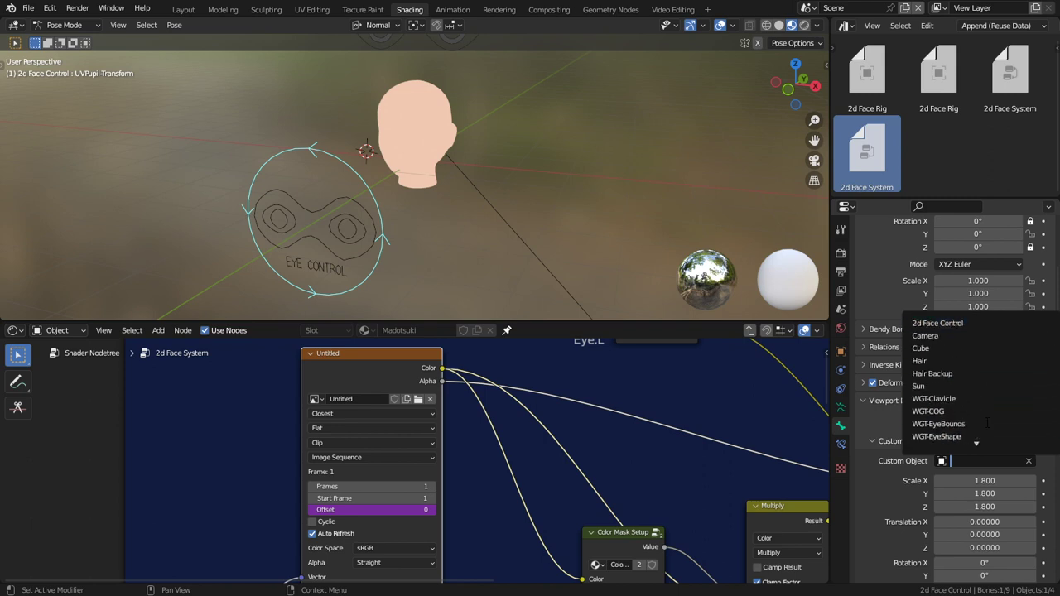
left_click(962, 324)
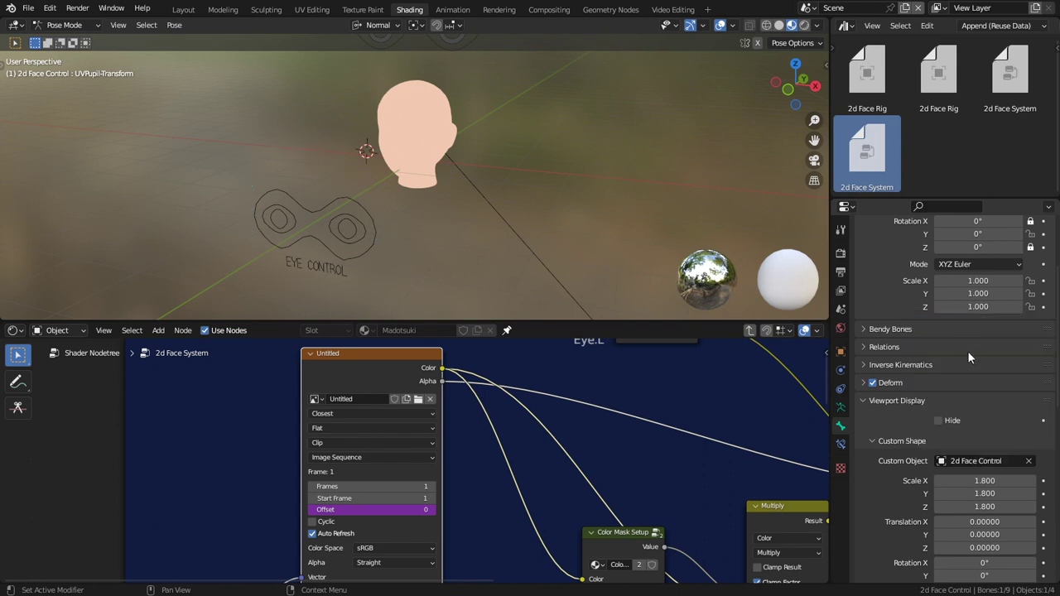
left_click(1029, 461)
Try WGT-FK as the custom shape of the UVPupil-Transform bone.
left_click(997, 462)
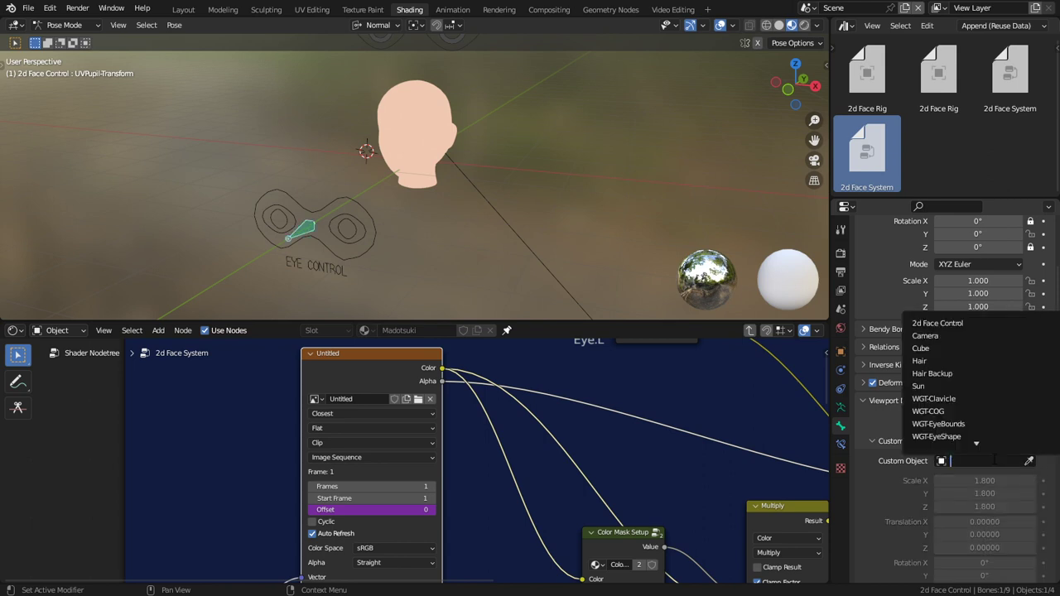
scroll(990, 422, "down", 12)
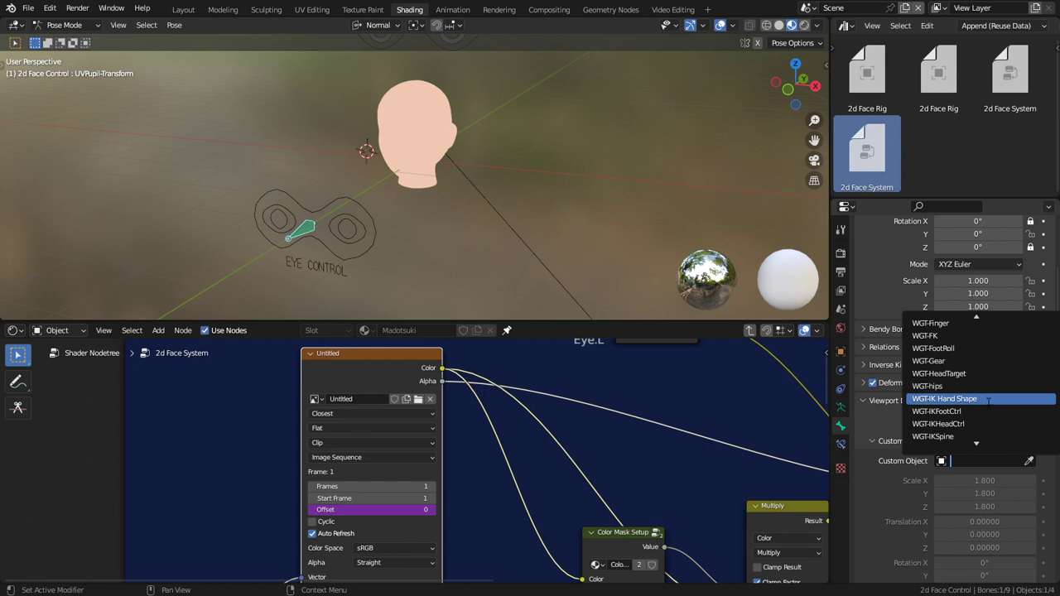
left_click(968, 336)
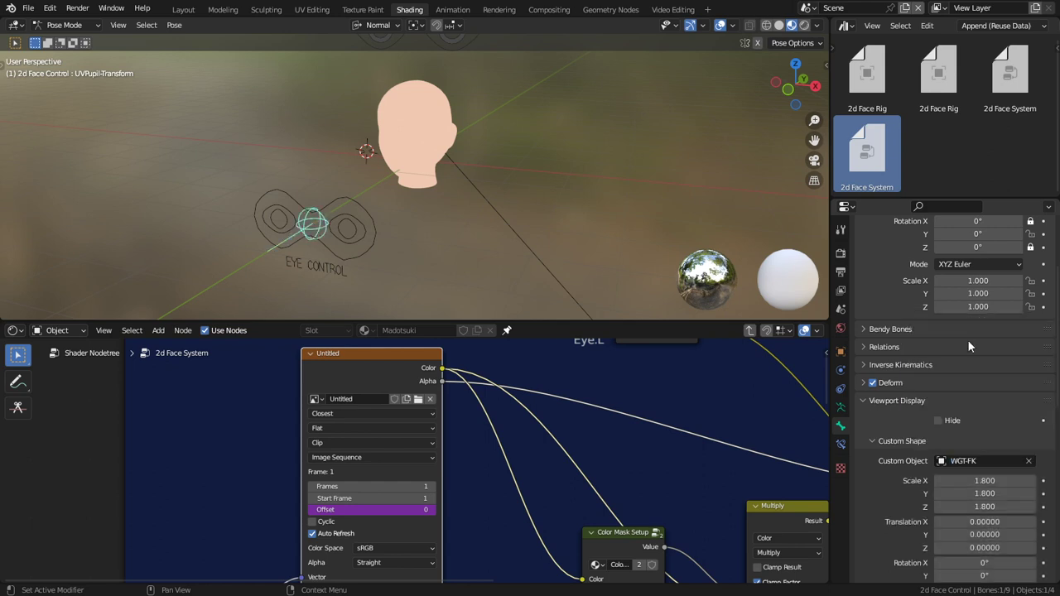
Assign WGT-Pupil Scale as the custom shape of the UVPupil-Transform bone, and select the UVPupil-Master bone.
left_click(985, 461)
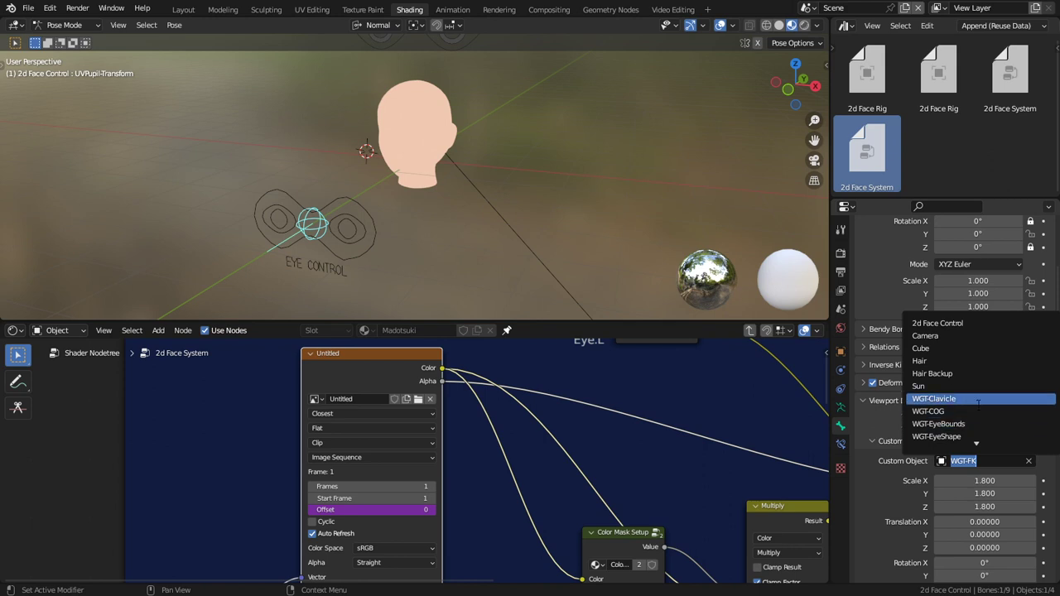
scroll(979, 404, "down", 4)
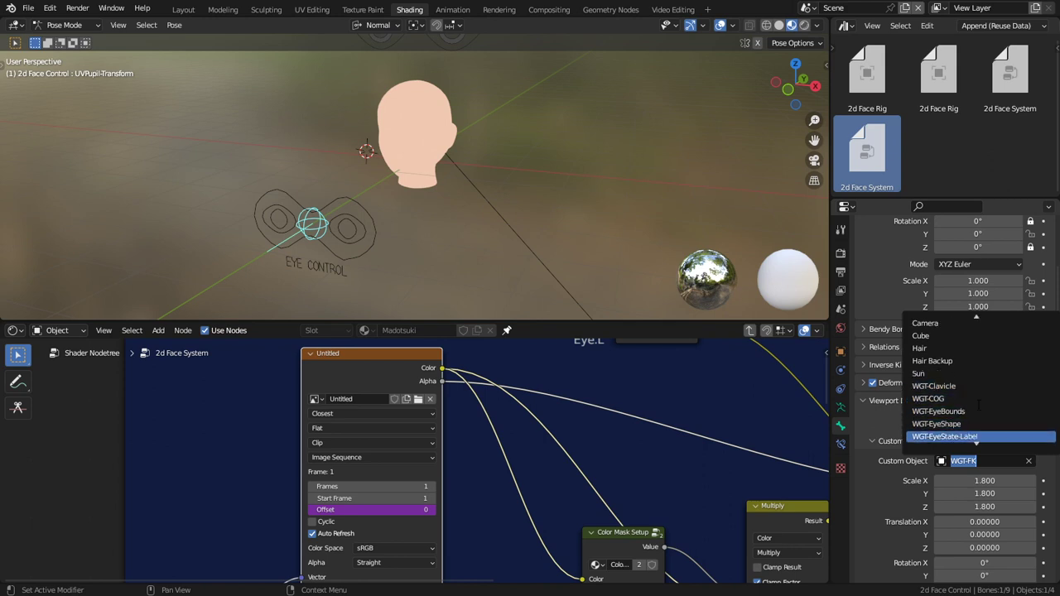
scroll(978, 403, "down", 5)
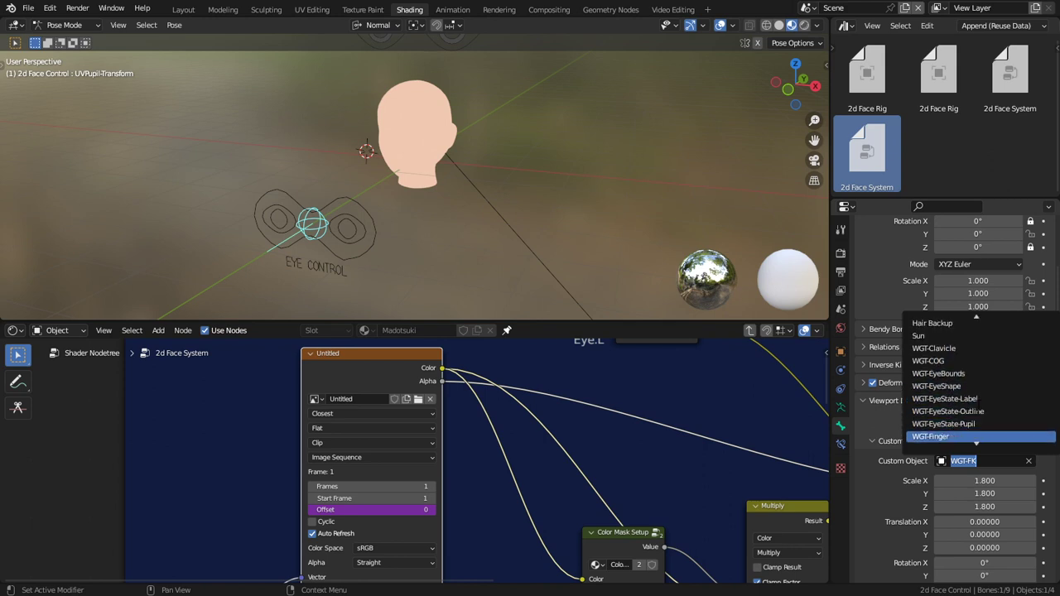
scroll(978, 406, "down", 4)
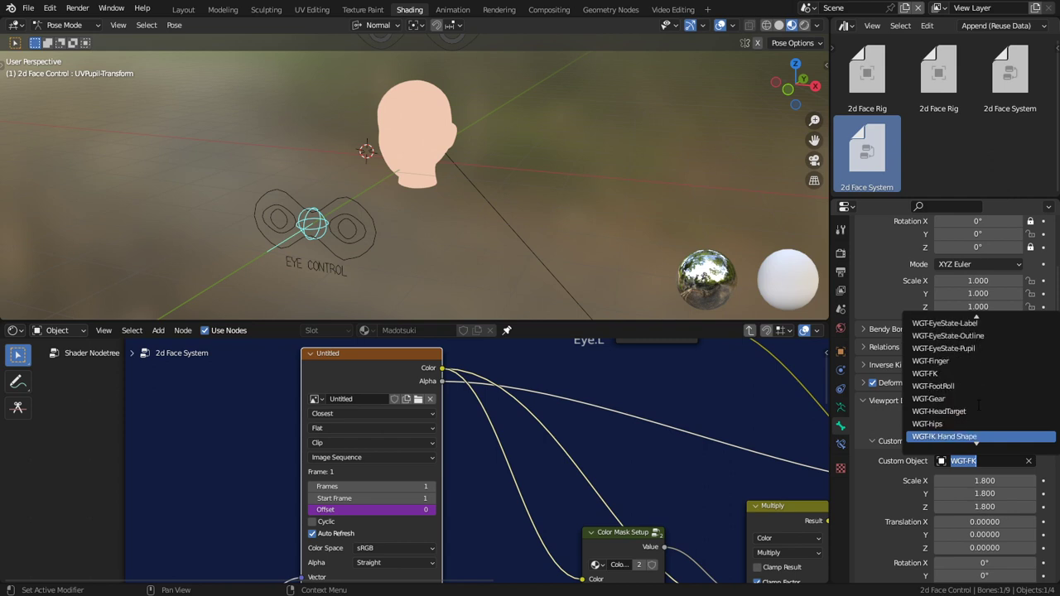
scroll(978, 405, "down", 5)
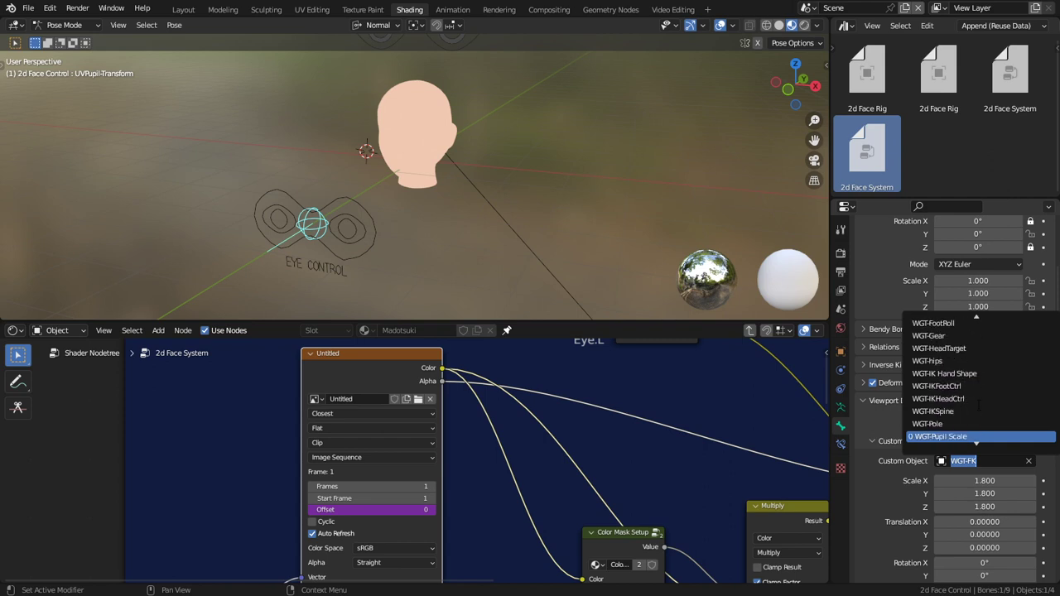
key("Return")
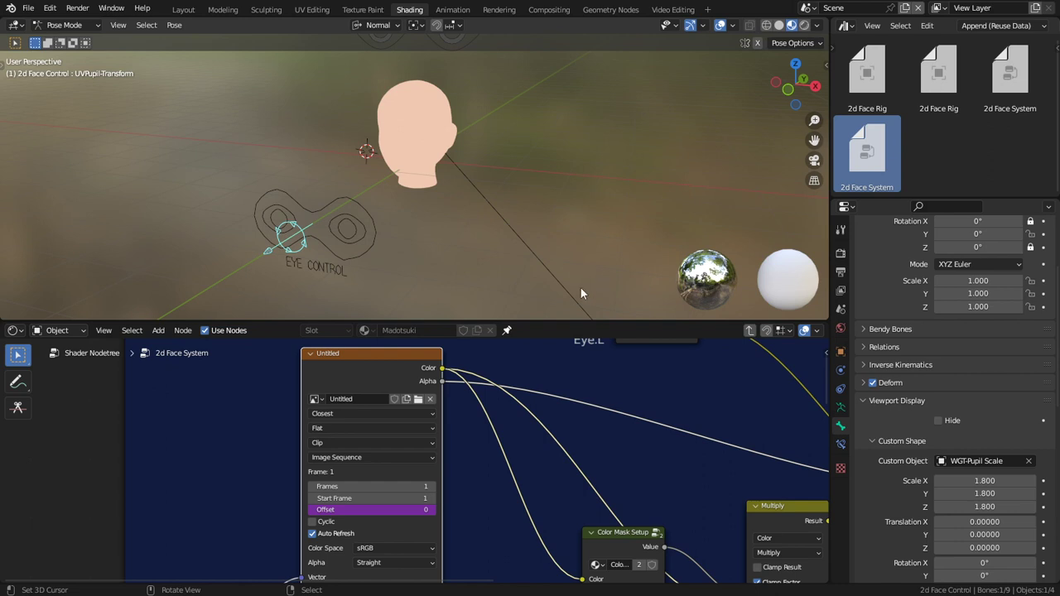
middle_click_drag(491, 195, 502, 248)
left_click(502, 244)
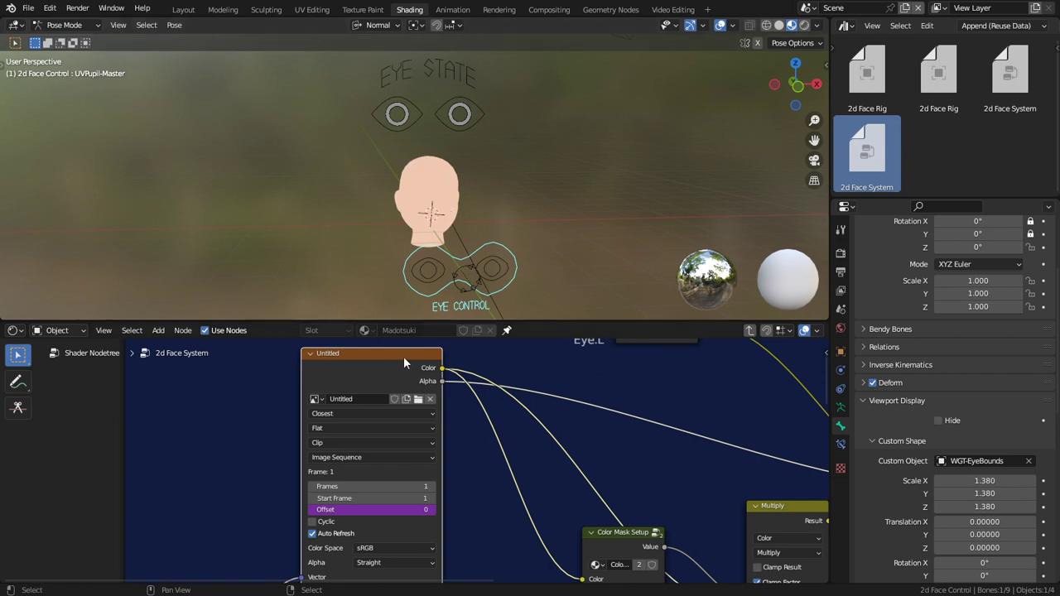
Split off a Timeline area between the 3D viewport and the shader nodes, and copy the current frame as a new driver.
mouse_move(404, 358)
left_mouse_down()
mouse_move(412, 373)
mouse_move(421, 352)
mouse_move(405, 358)
left_mouse_up()
scroll(390, 366, "down", 3)
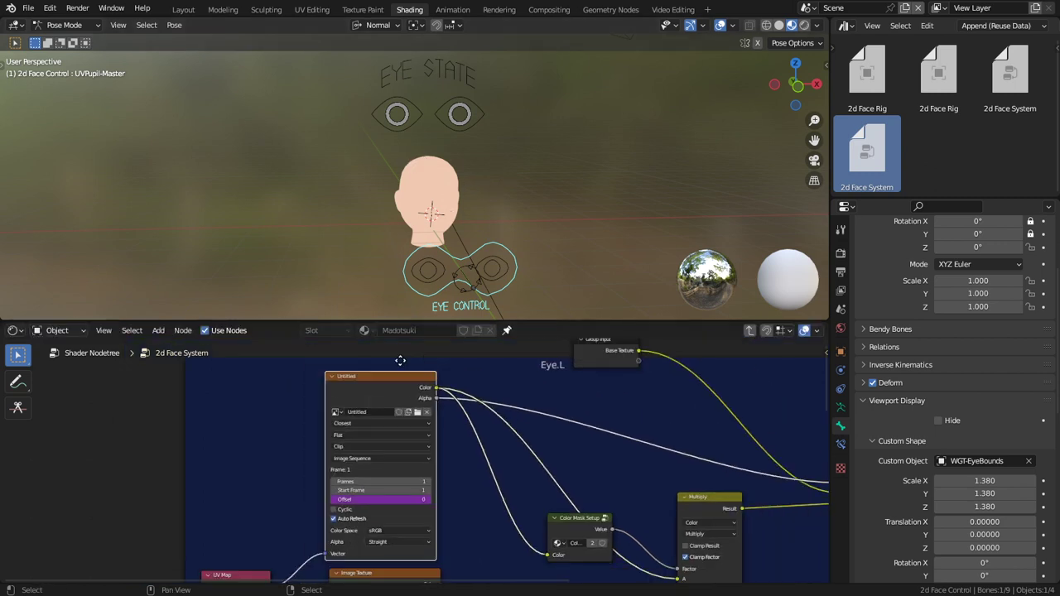
middle_click_drag(428, 349, 451, 334)
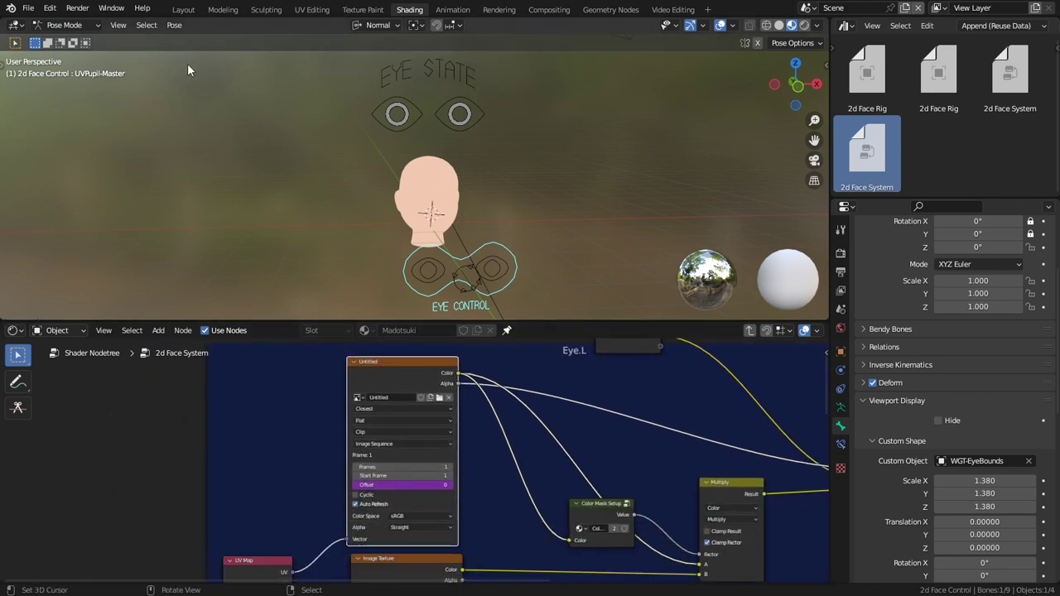
left_click_drag(3, 319, 29, 338)
left_click(18, 313)
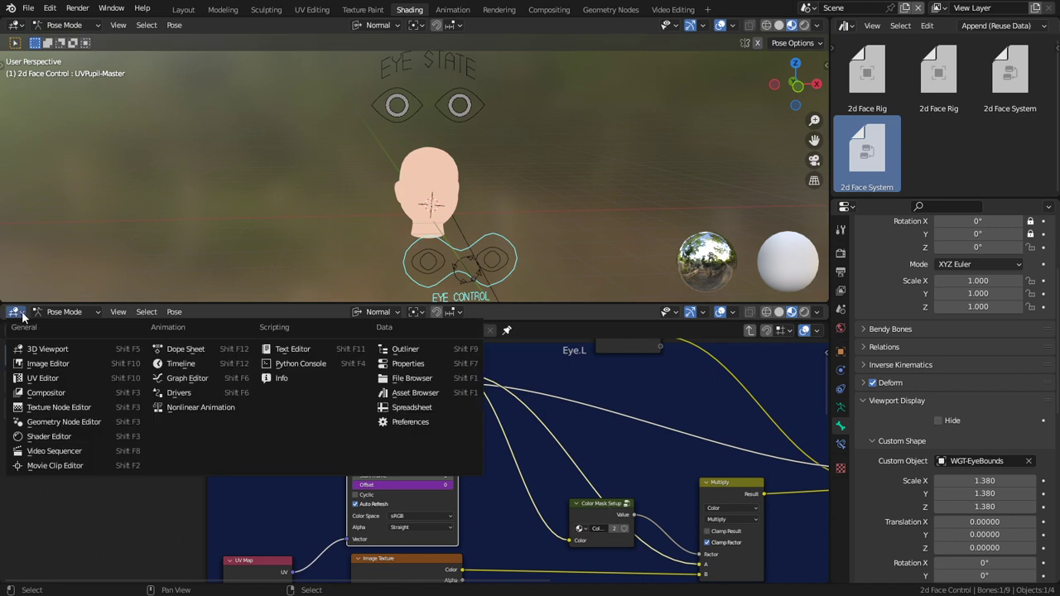
left_click(186, 359)
right_click(679, 311)
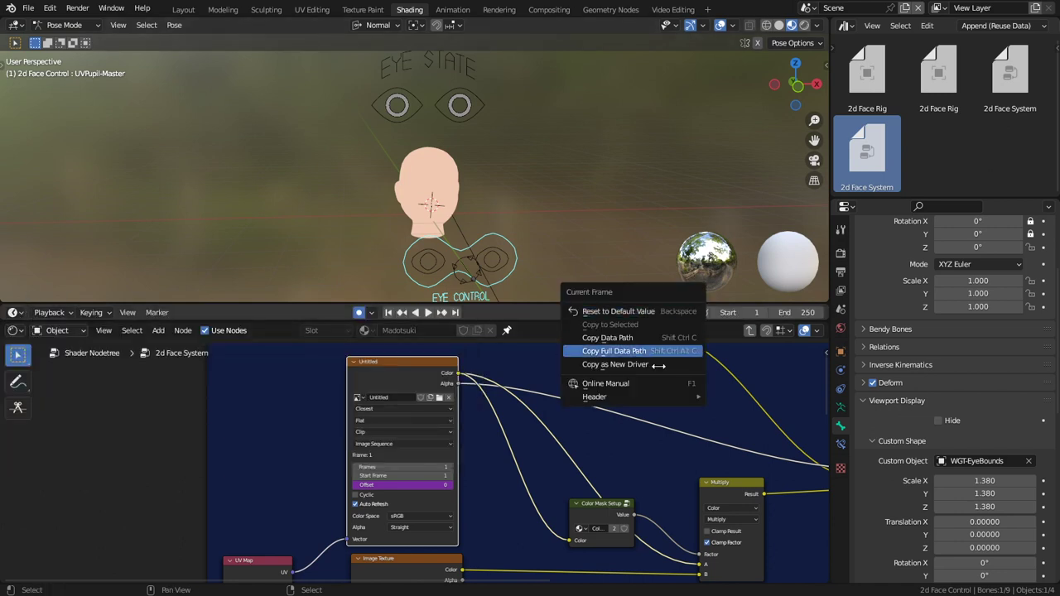
left_click(653, 367)
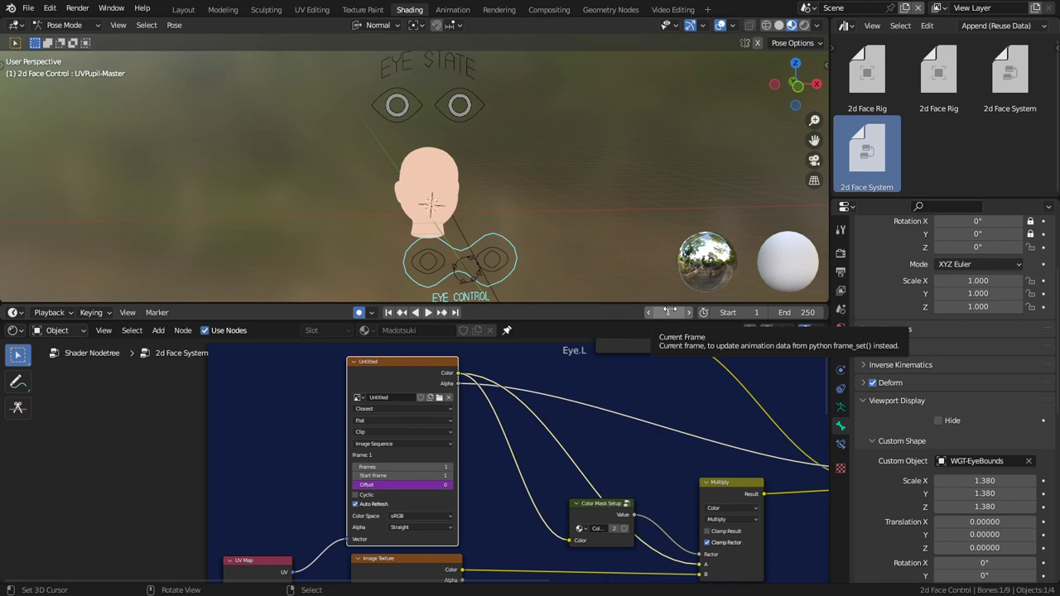
Edit the driver on the Eye.L image texture's Offset so that its Δ variable uses Scene as its property source.
right_click(415, 487)
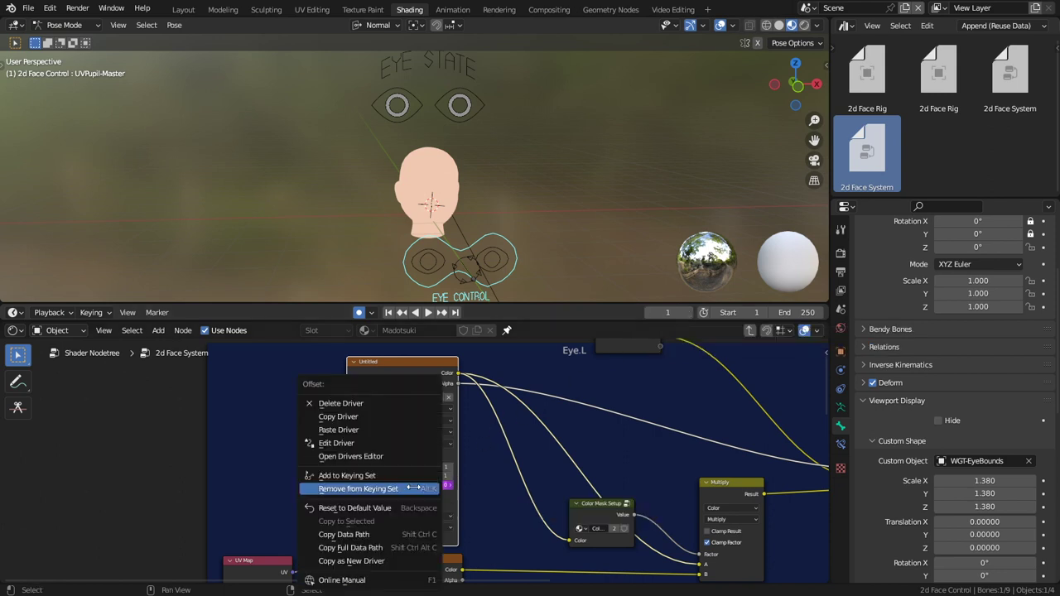
left_click(357, 444)
scroll(331, 357, "down", 2)
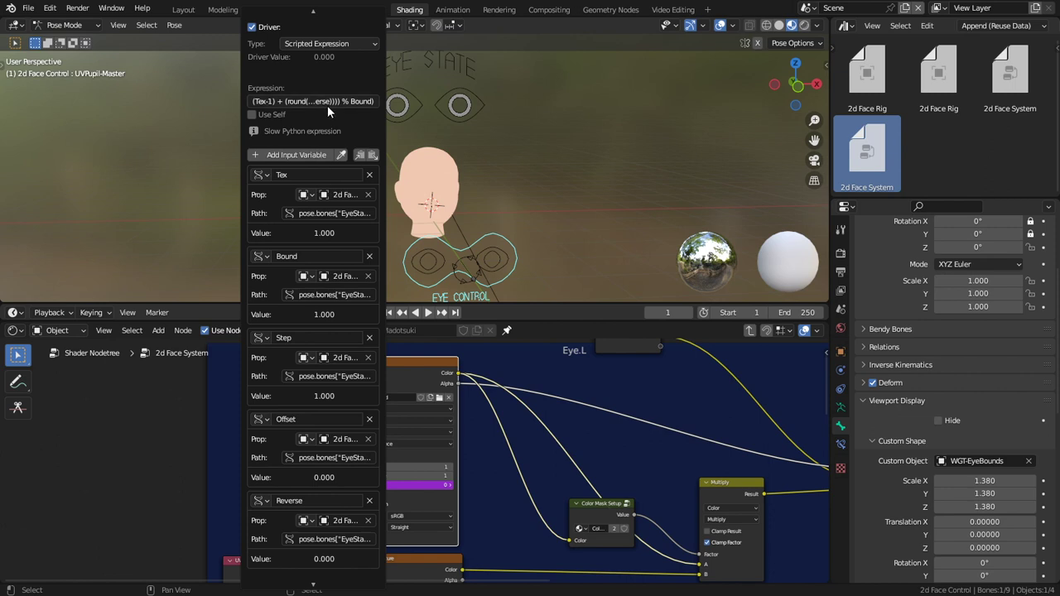
scroll(328, 107, "up", 2)
scroll(347, 201, "down", 2)
scroll(344, 240, "down", 3)
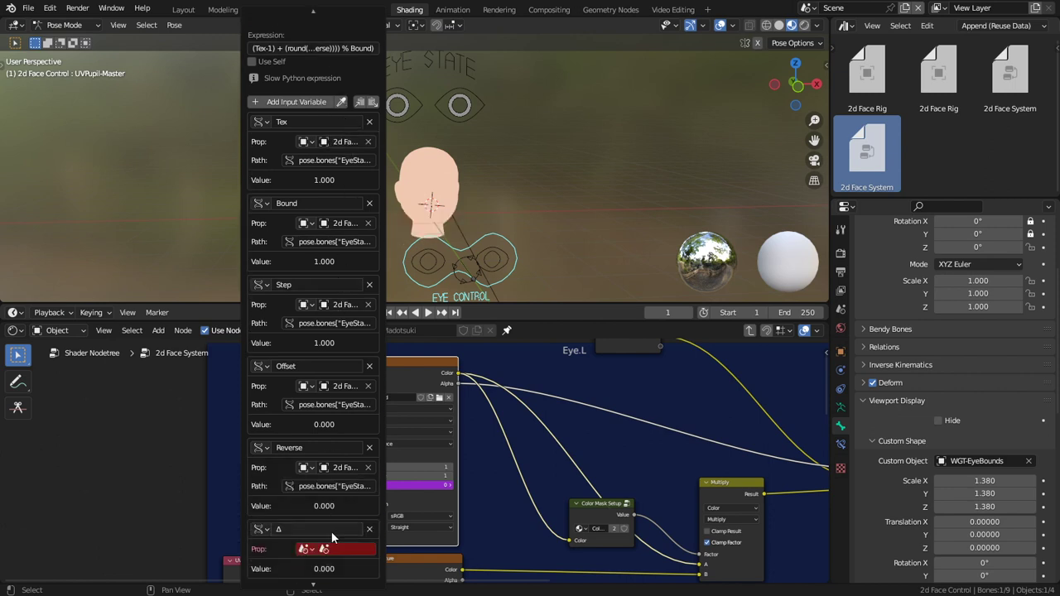
left_click(314, 555)
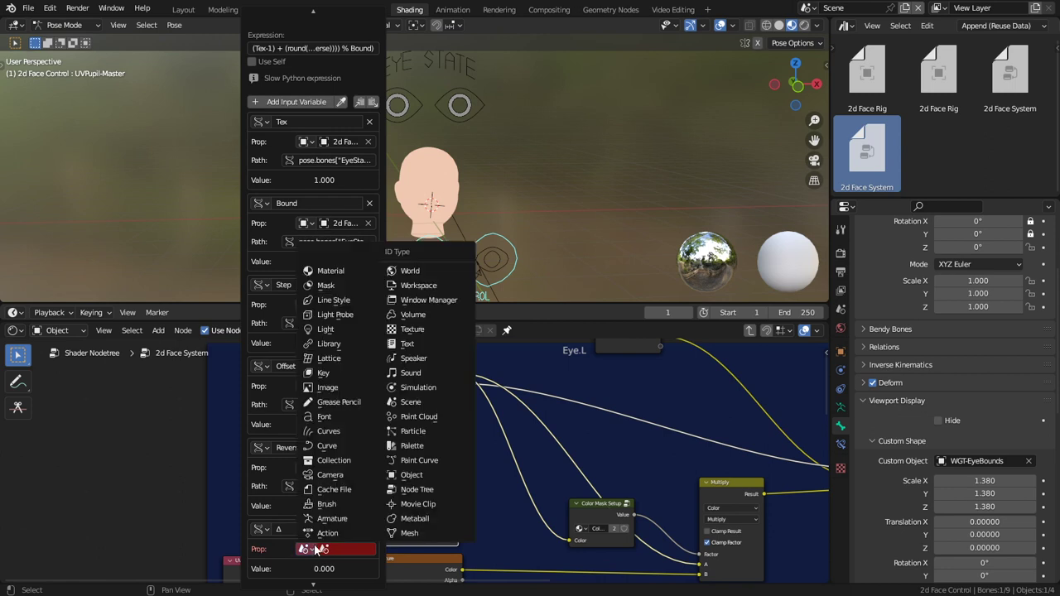
left_click(357, 550)
left_click(357, 409)
scroll(344, 416, "down", 2)
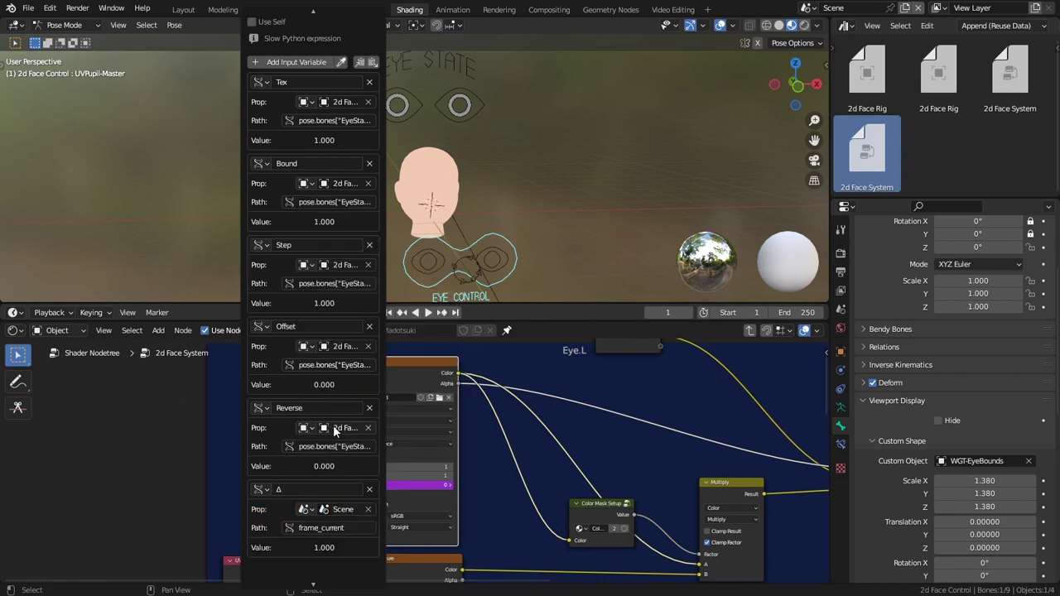
middle_click_drag(454, 496, 429, 469)
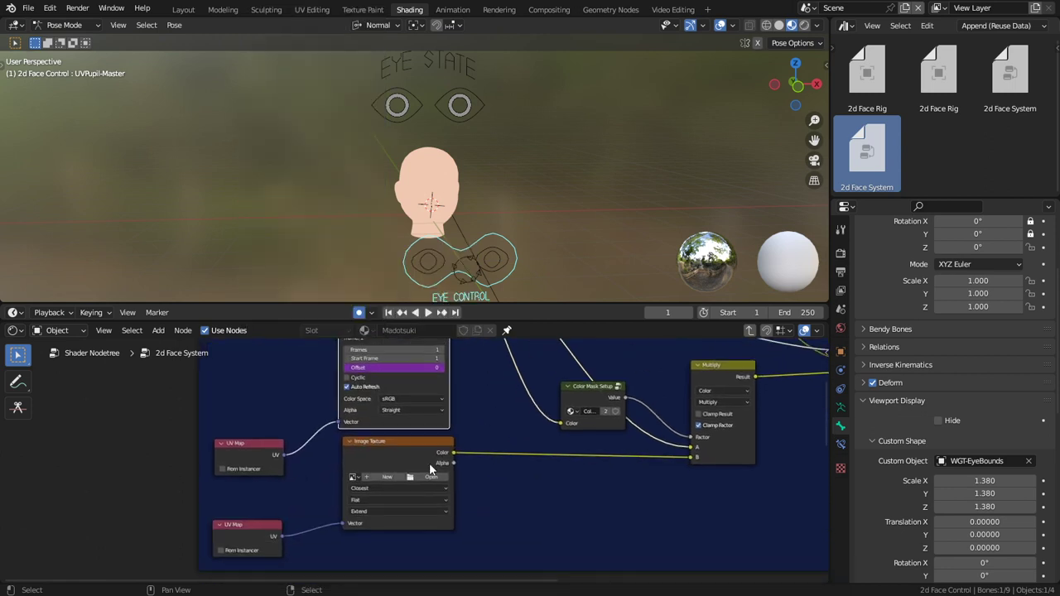
Rename the Untitled image in the Eye.L frame's image sequence texture node as Eye.L.
left_click(358, 479)
middle_click_drag(444, 437, 439, 502)
middle_click_drag(426, 403, 421, 472)
scroll(422, 472, "up", 4)
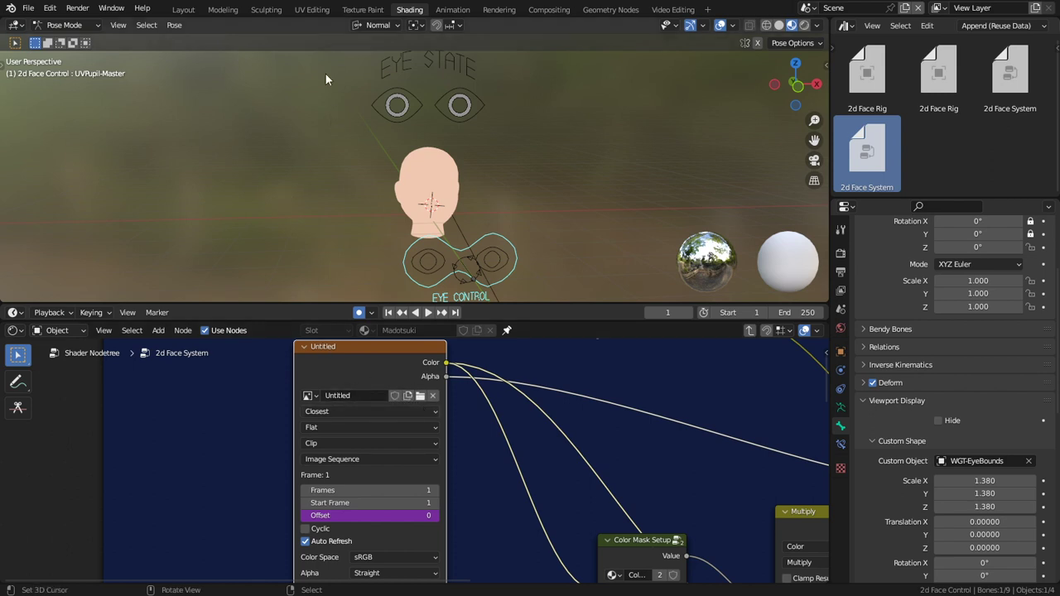
left_click(375, 396)
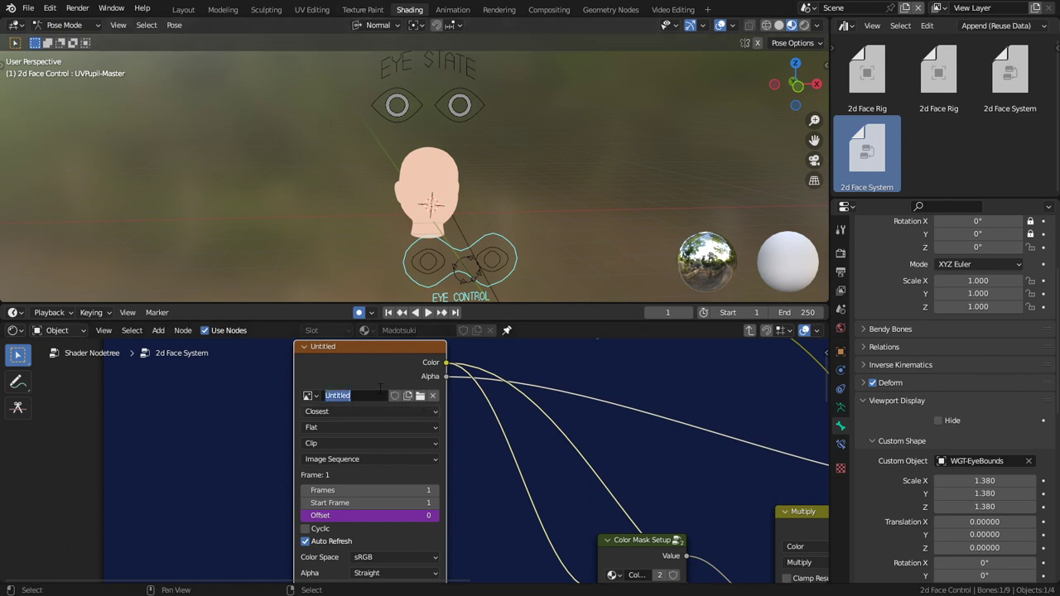
type("Eye.L")
key("Return")
Create a new blank image named Pupil.L in the empty image texture node of the Eye.L frame.
middle_click_drag(450, 394, 457, 334)
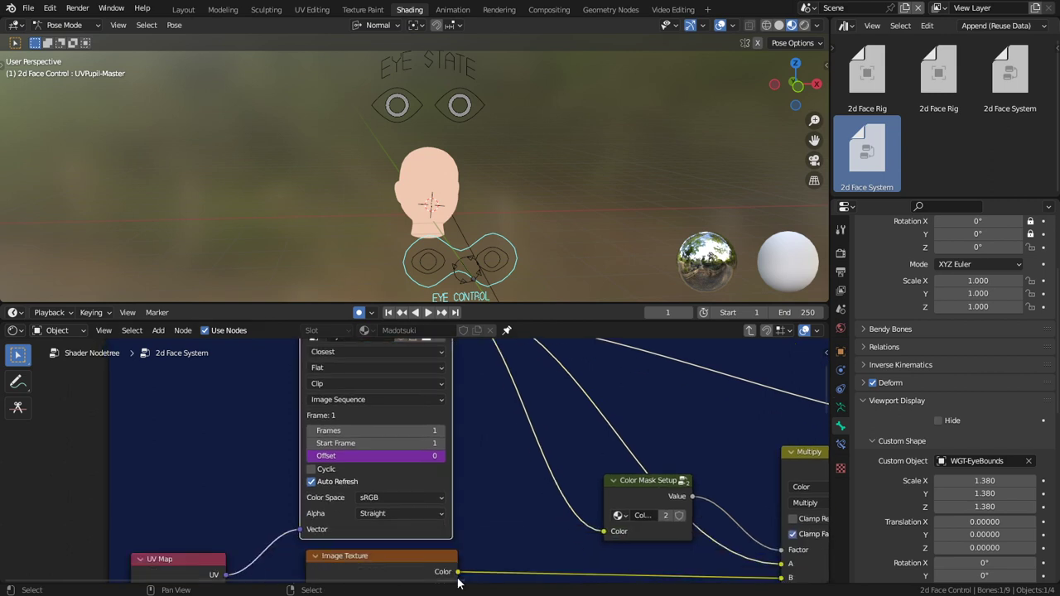
scroll(378, 568, "down", 1)
middle_click_drag(406, 548, 408, 466)
left_click(380, 493)
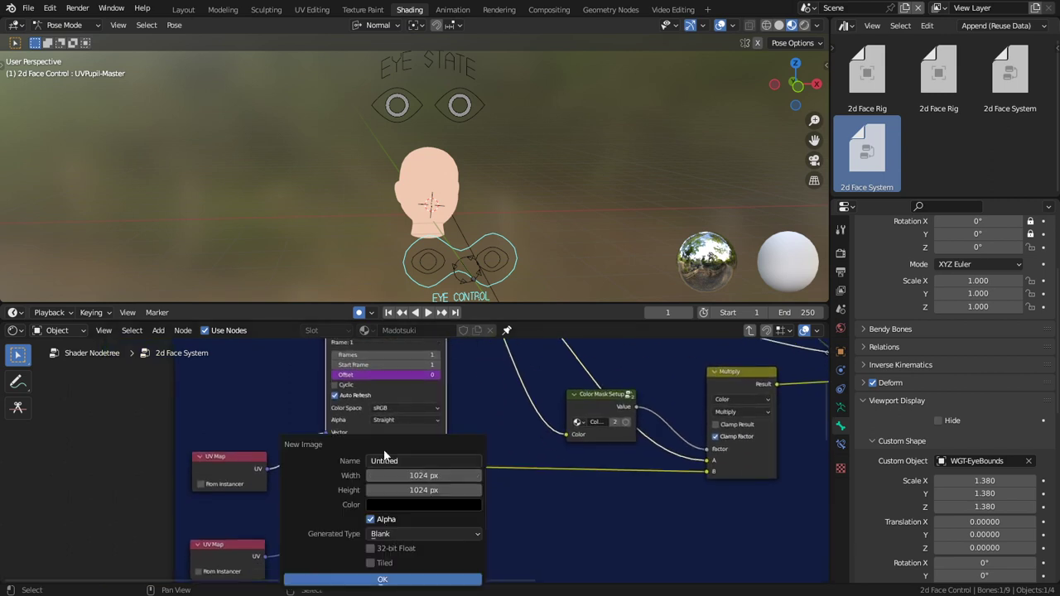
type("Pupil.L")
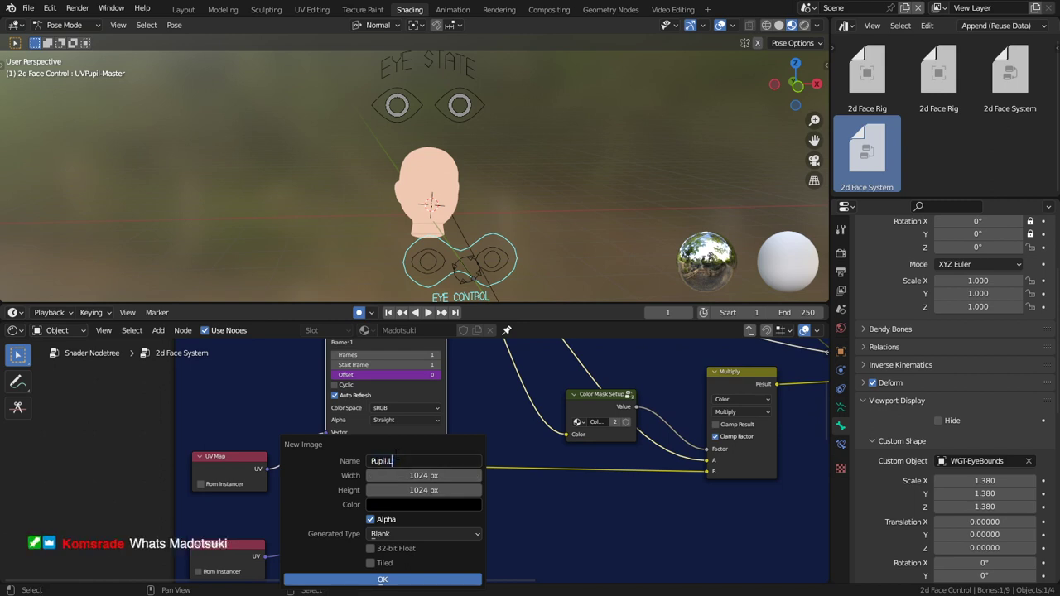
key("Return")
left_click(405, 579)
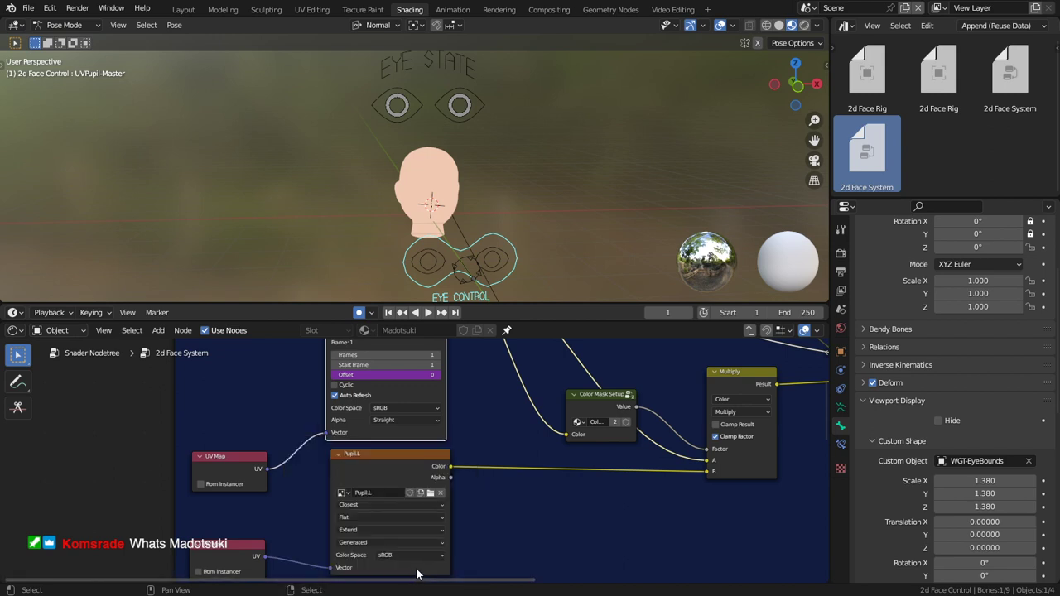
Create a new blank image named Eye.R in the upper image texture node of the Eye.R frame.
middle_click_drag(457, 534, 491, 403)
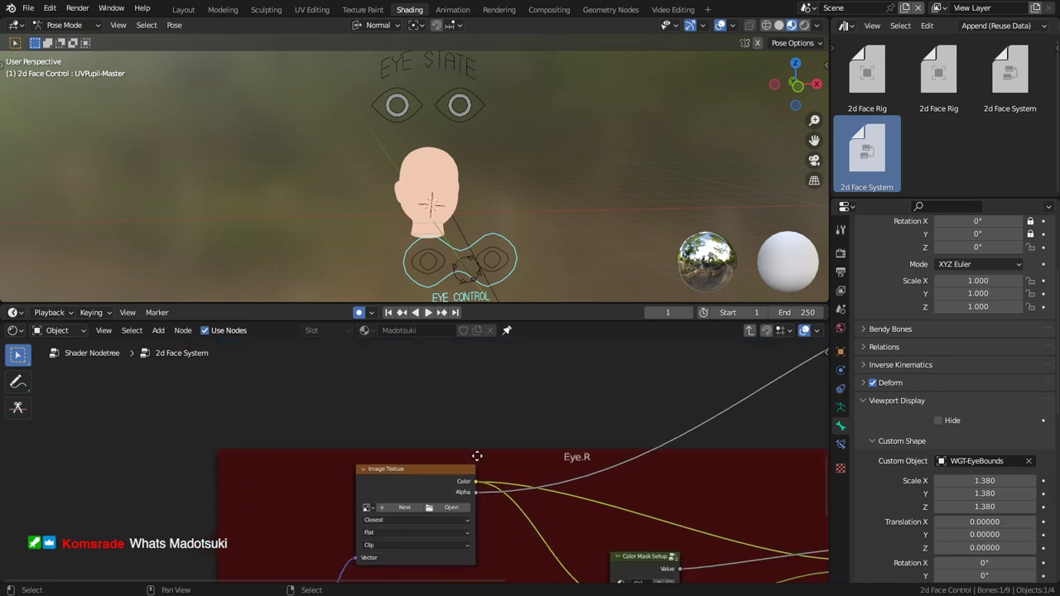
middle_click_drag(482, 484, 463, 432)
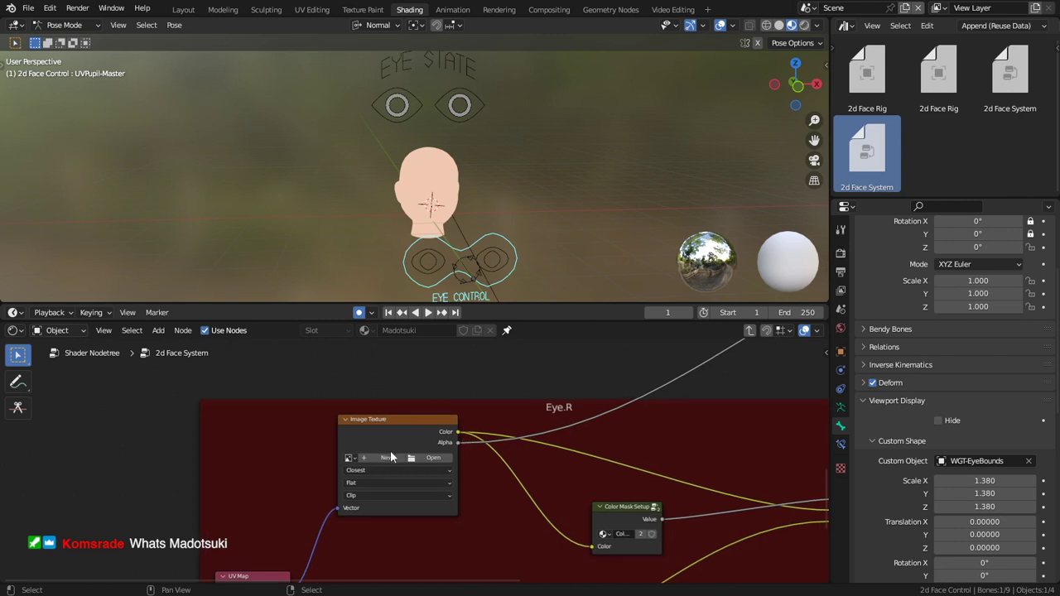
left_click(385, 459)
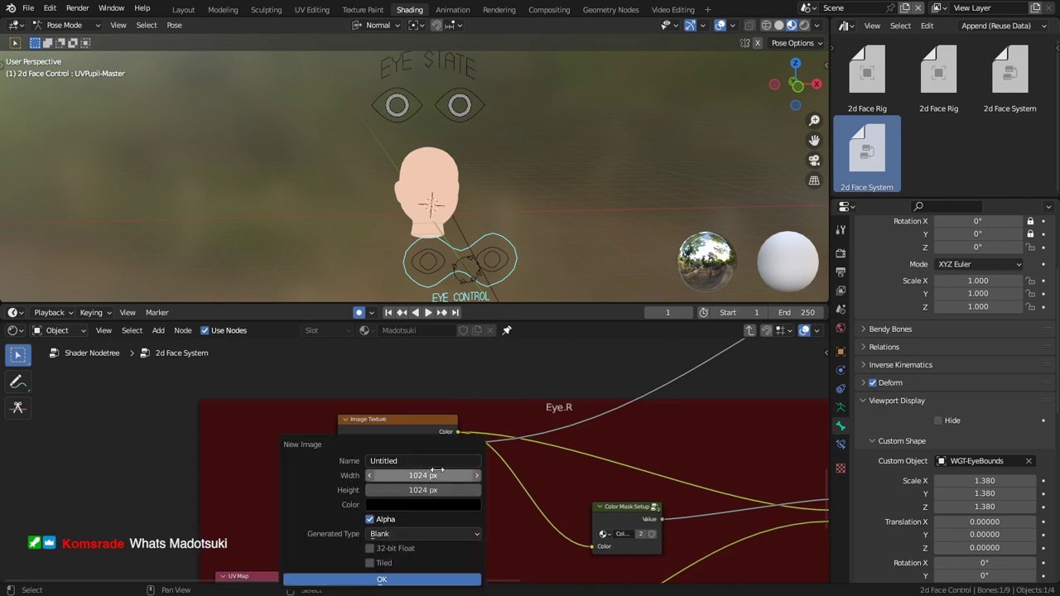
left_click(438, 462)
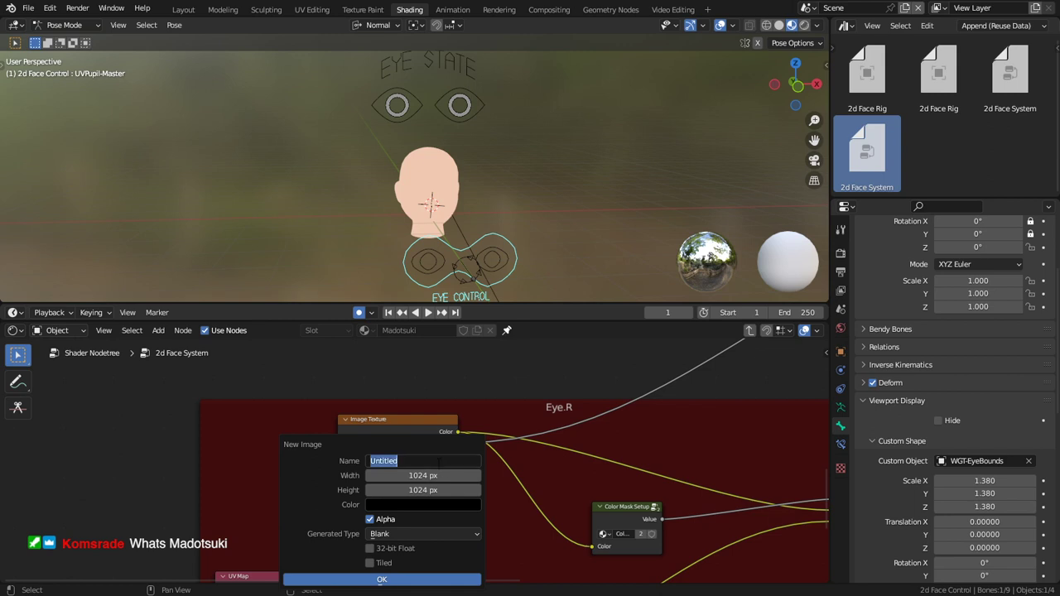
key("BackSpace")
type("Eye.R")
left_click(432, 474)
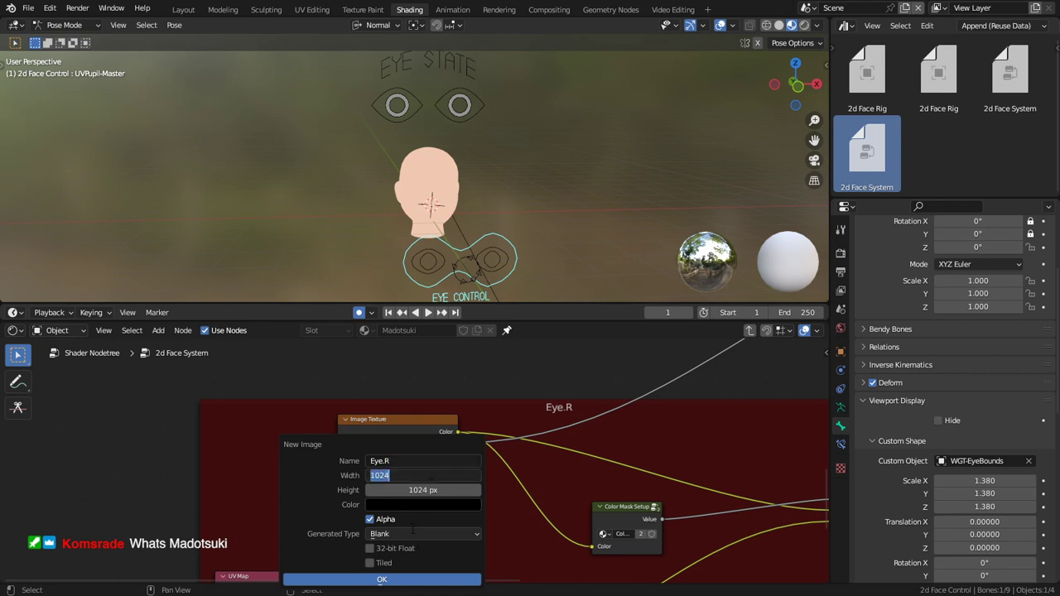
left_click(401, 580)
left_click(400, 580)
Create a new blank image in the lower image texture node of the Eye.R frame and name it Pupil.R.
middle_click_drag(406, 538, 423, 398)
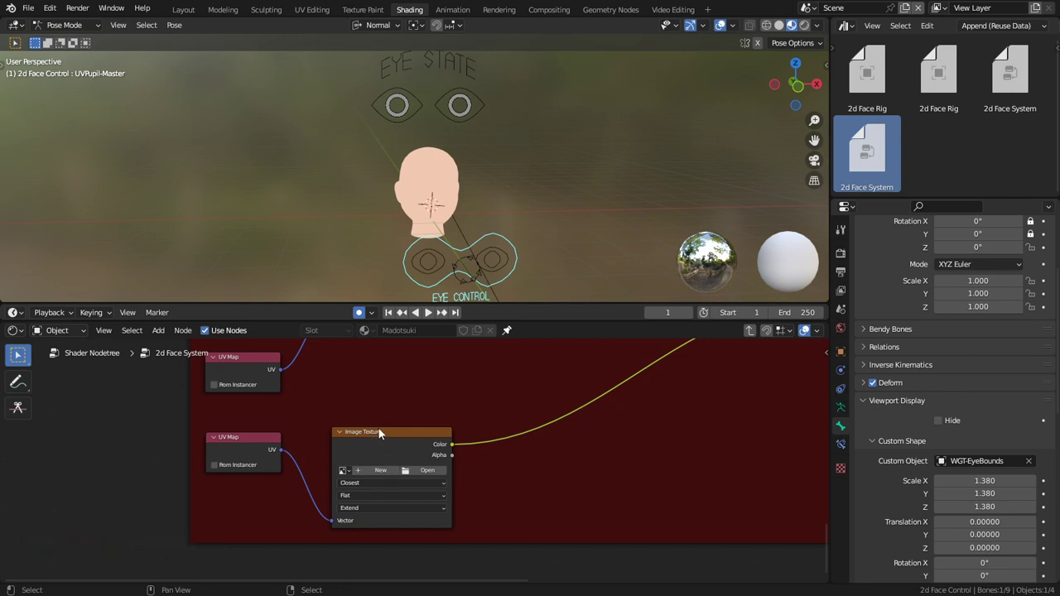
left_click(375, 471)
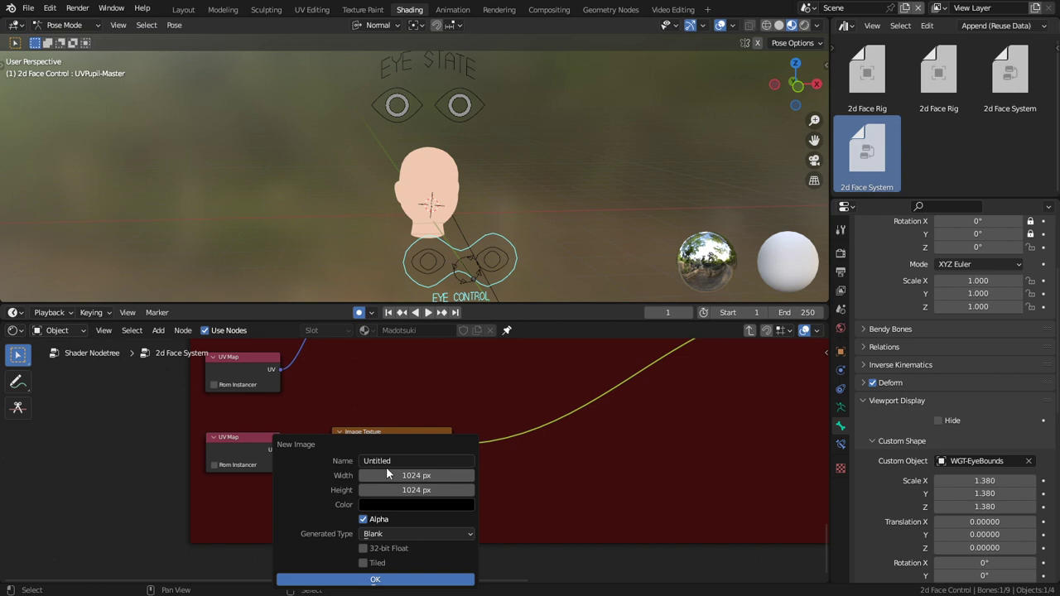
left_click(403, 461)
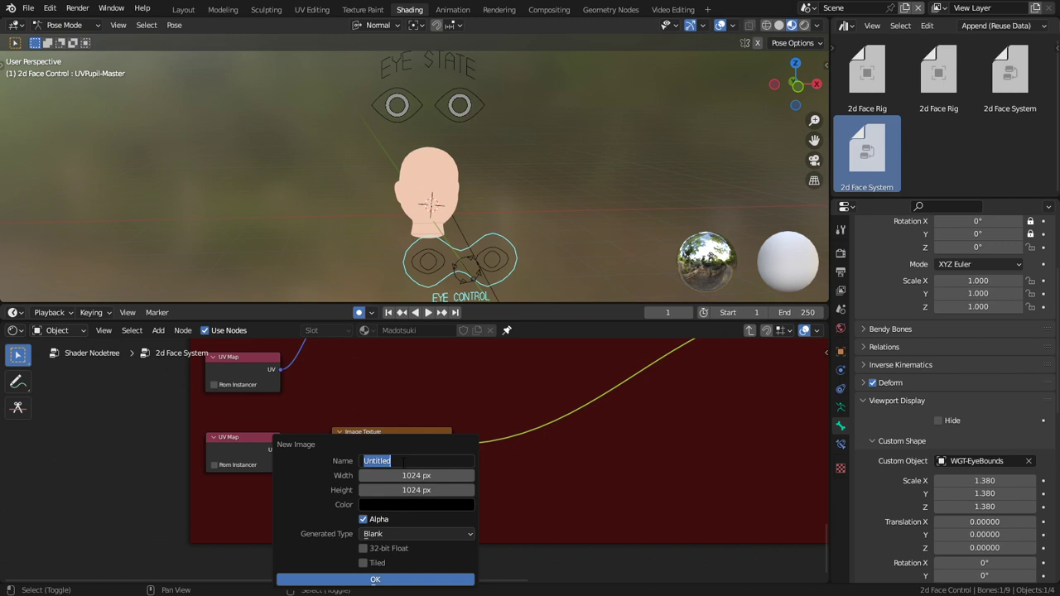
type("Pupil")
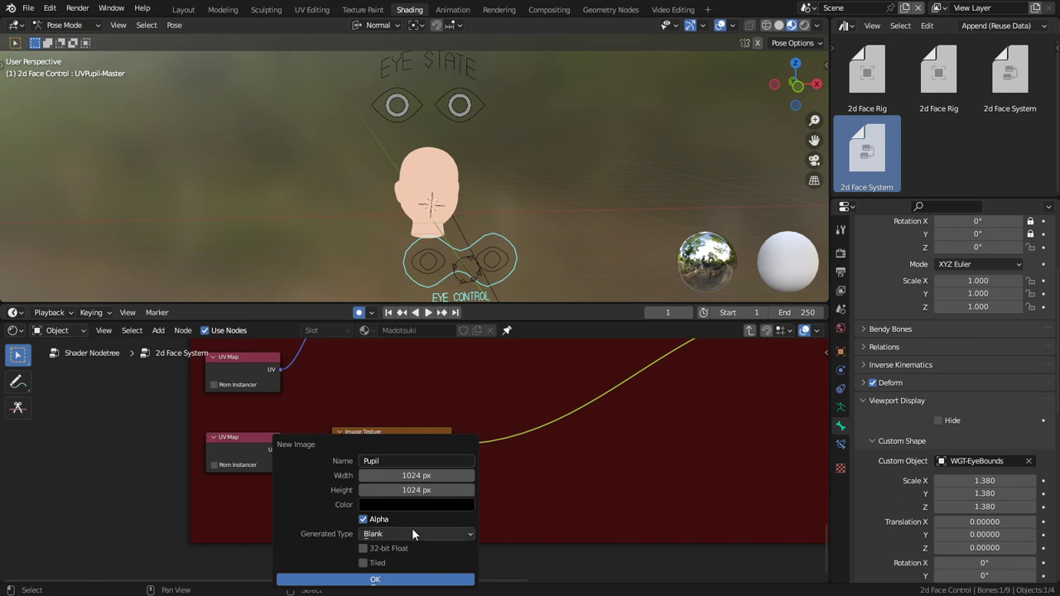
left_click(412, 583)
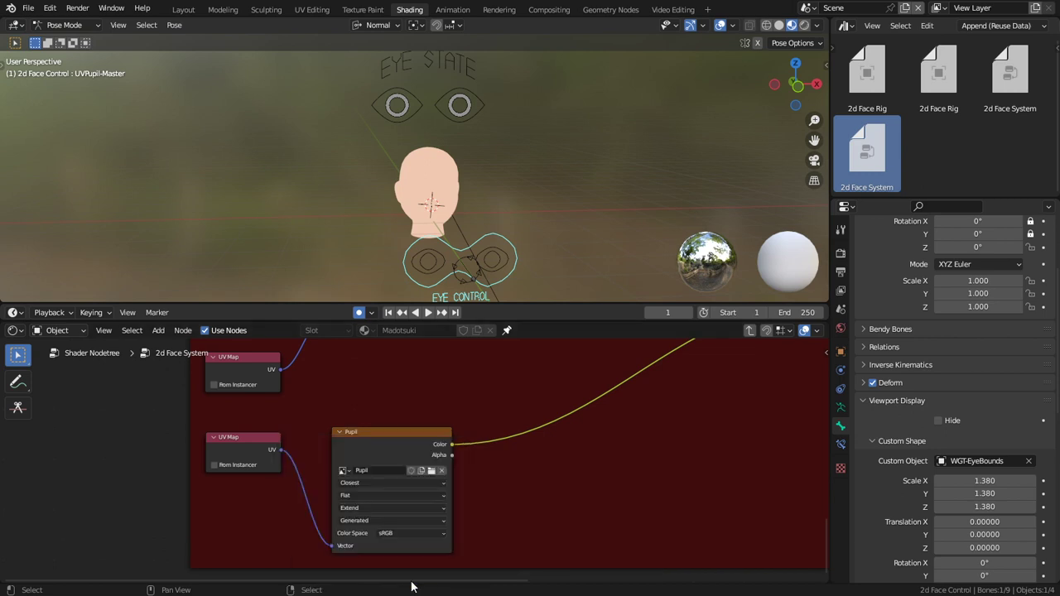
left_click(391, 471)
type("l")
type("R")
Switch to the web browser, search for "Madotsuki translation" and open the Yume Nikki Wiki page on Madotsuki.
left_click_drag(2, 207, 194, 2)
key("F11")
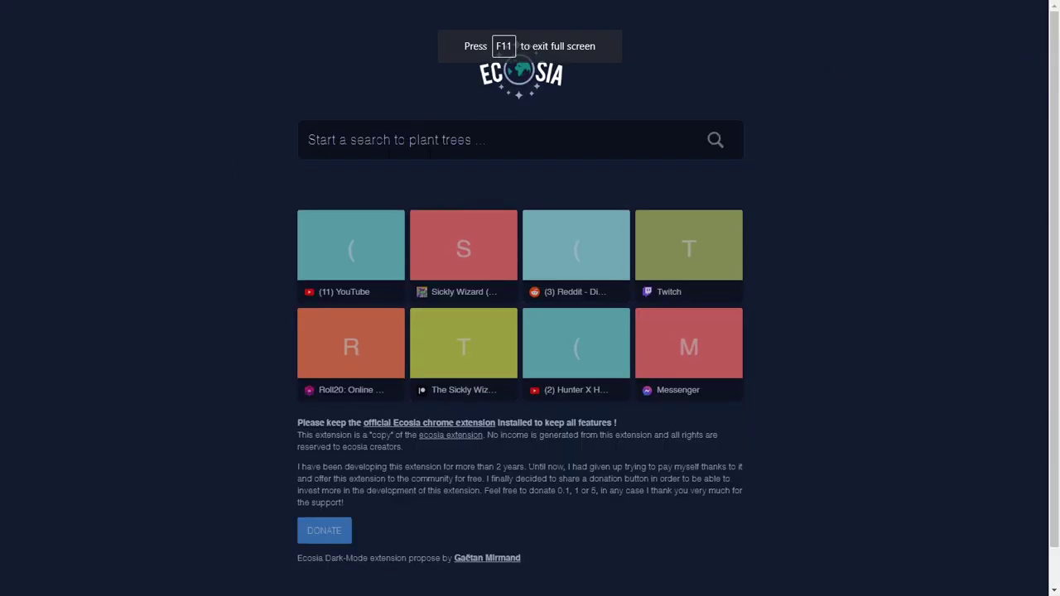
type("Madotsu")
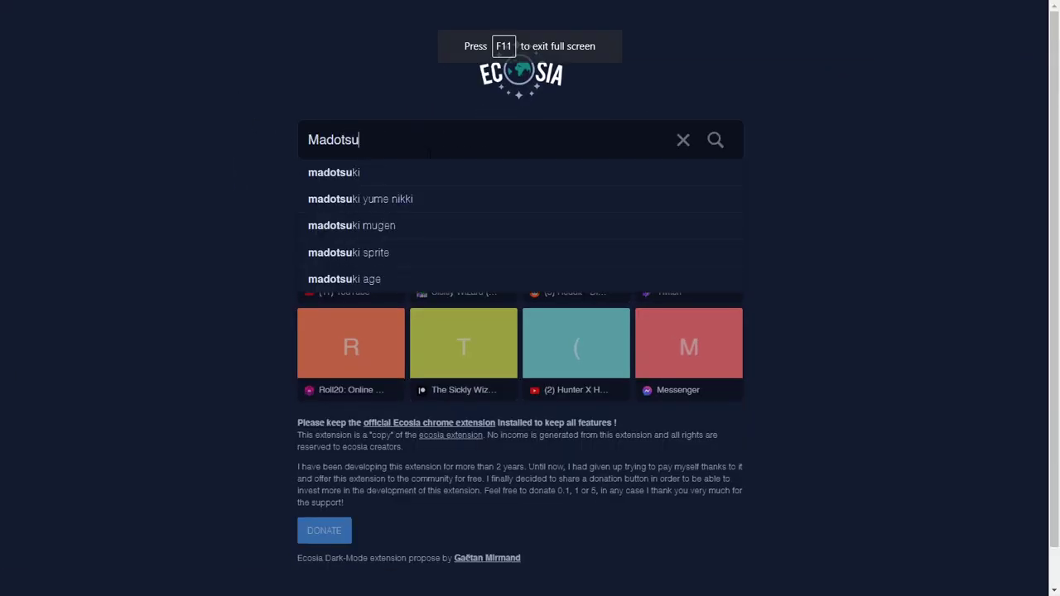
type("ki translat")
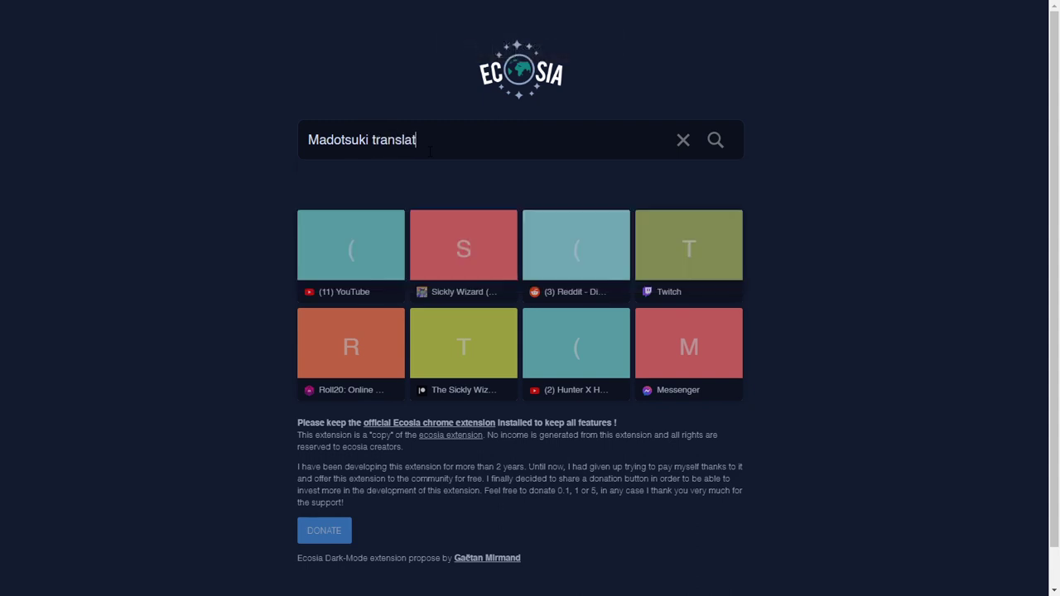
type("ion")
key("Return")
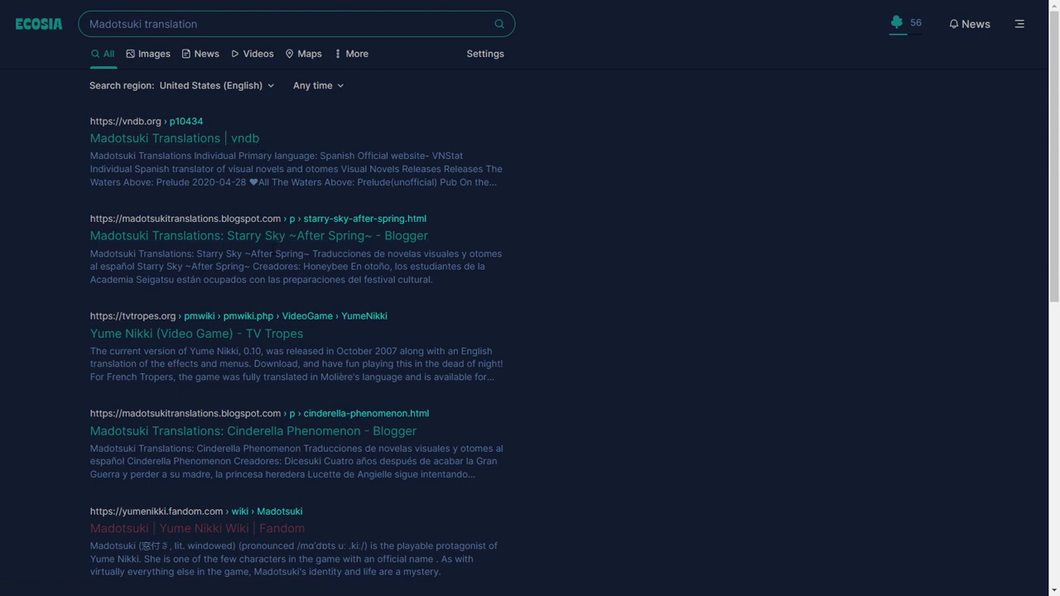
left_click(236, 527)
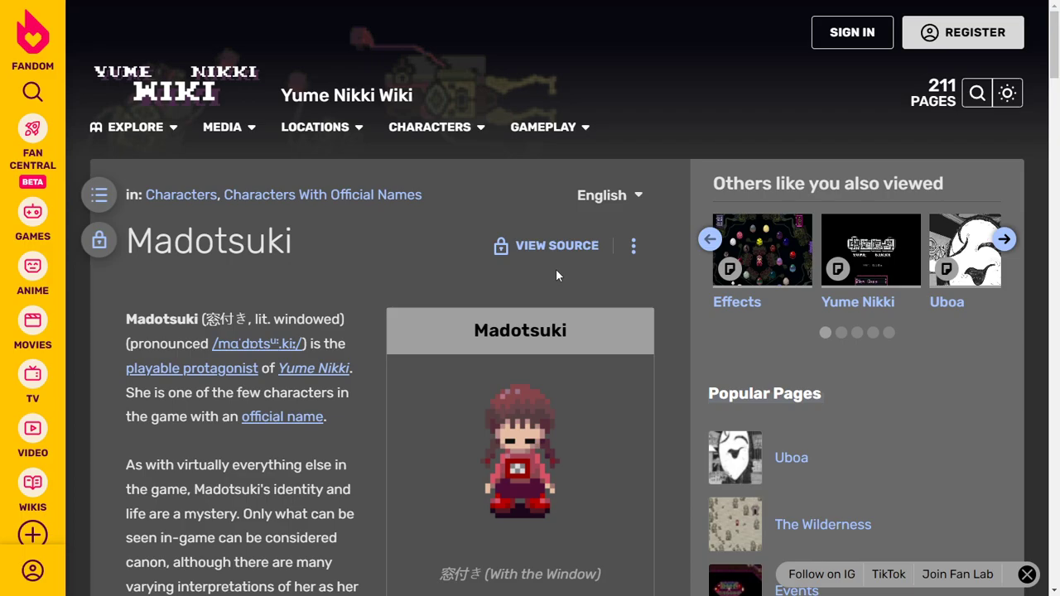
key("alt+Tab")
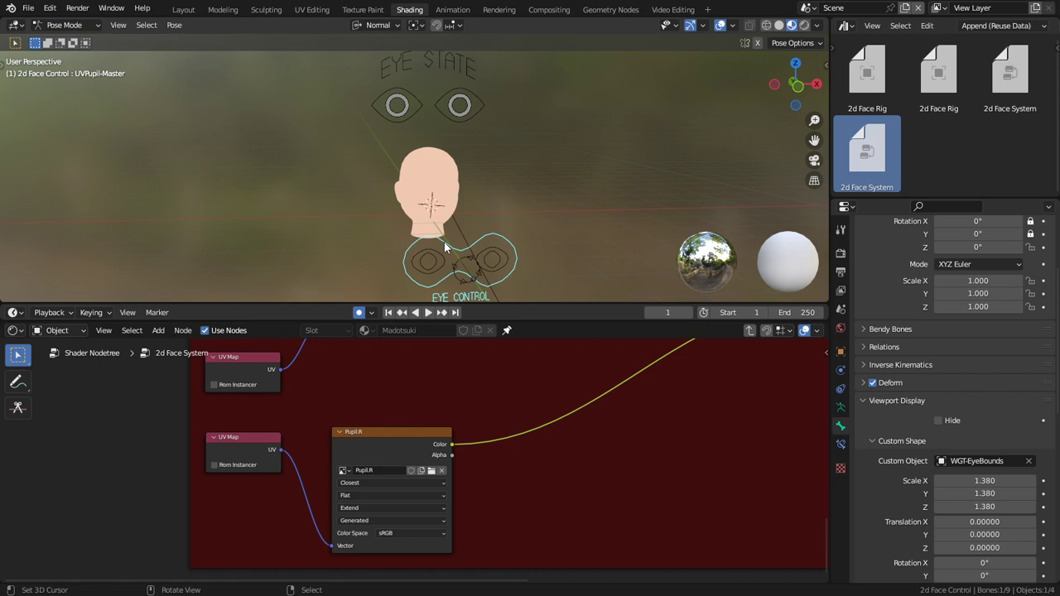
Set the source of the Pupil.L image texture node in the Eye.L frame to Image Sequence.
scroll(517, 450, "down", 5)
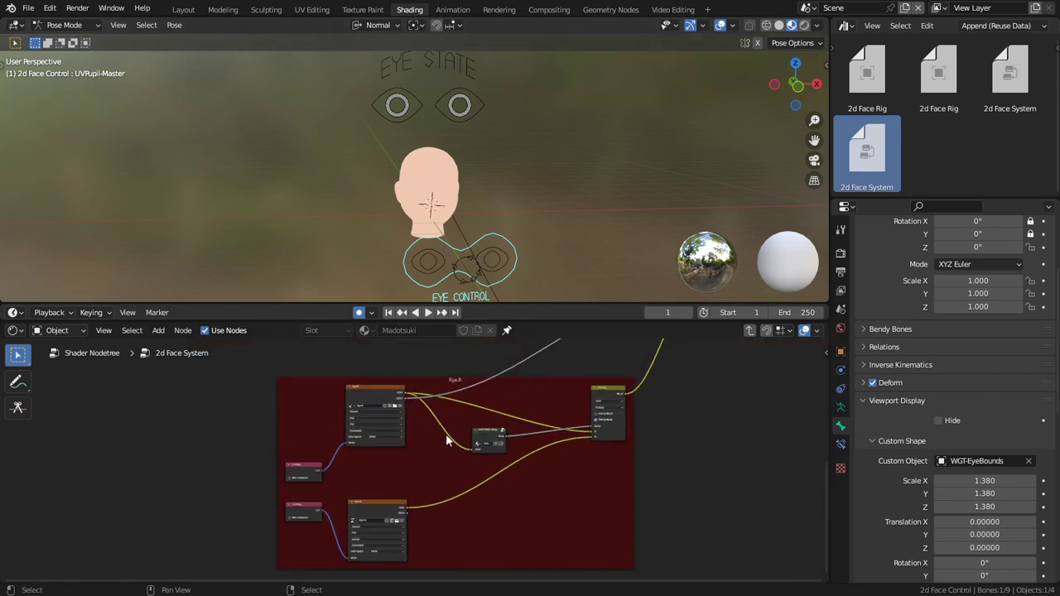
scroll(426, 447, "up", 4)
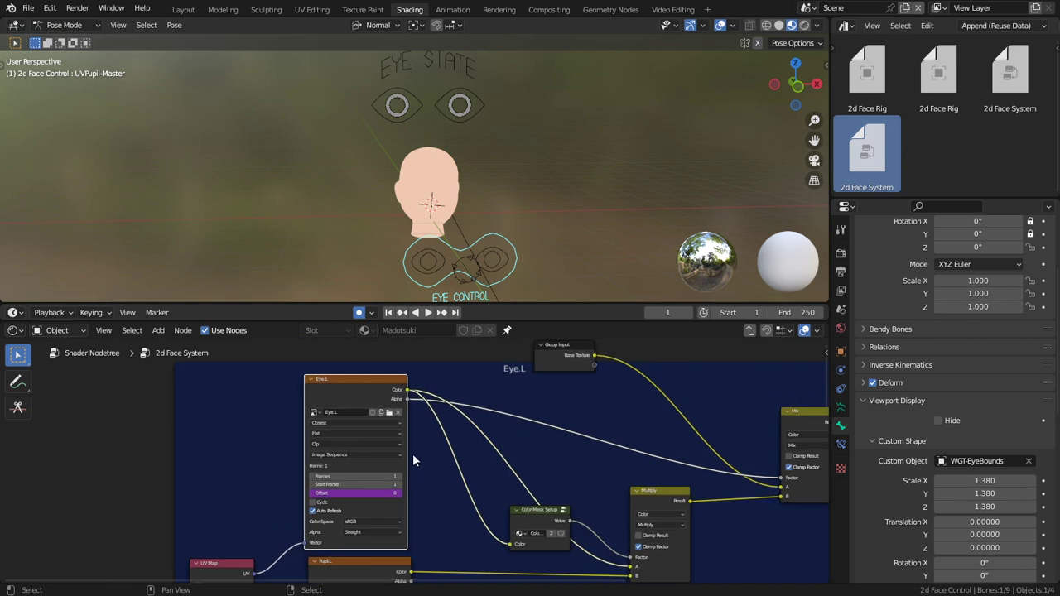
middle_click_drag(420, 424, 437, 376)
scroll(453, 424, "up", 4)
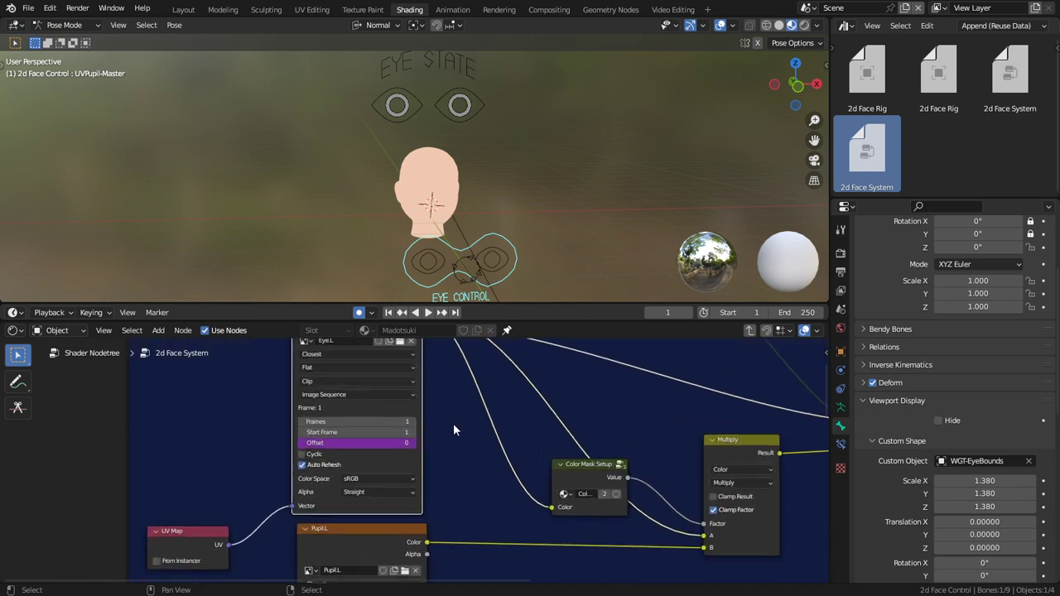
middle_click_drag(403, 567, 498, 444)
scroll(438, 489, "up", 3)
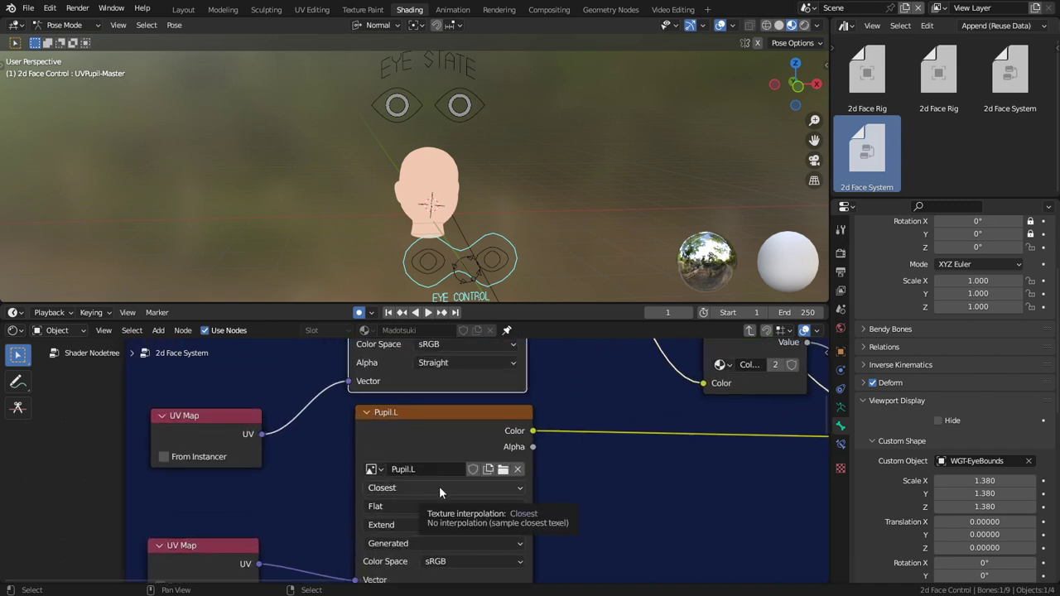
middle_click_drag(439, 486, 446, 416)
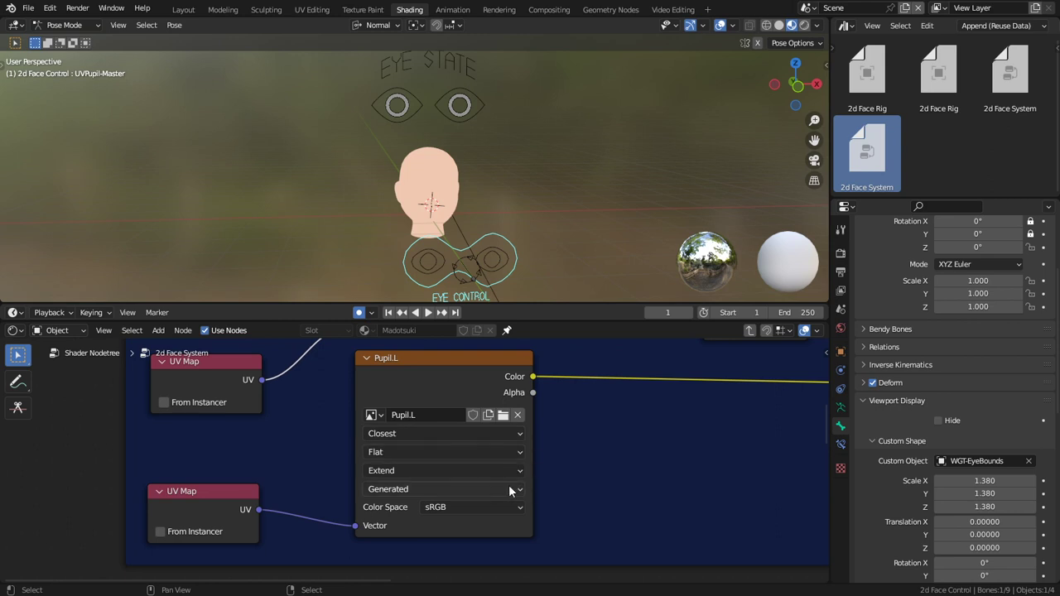
left_click(438, 489)
left_click(447, 459)
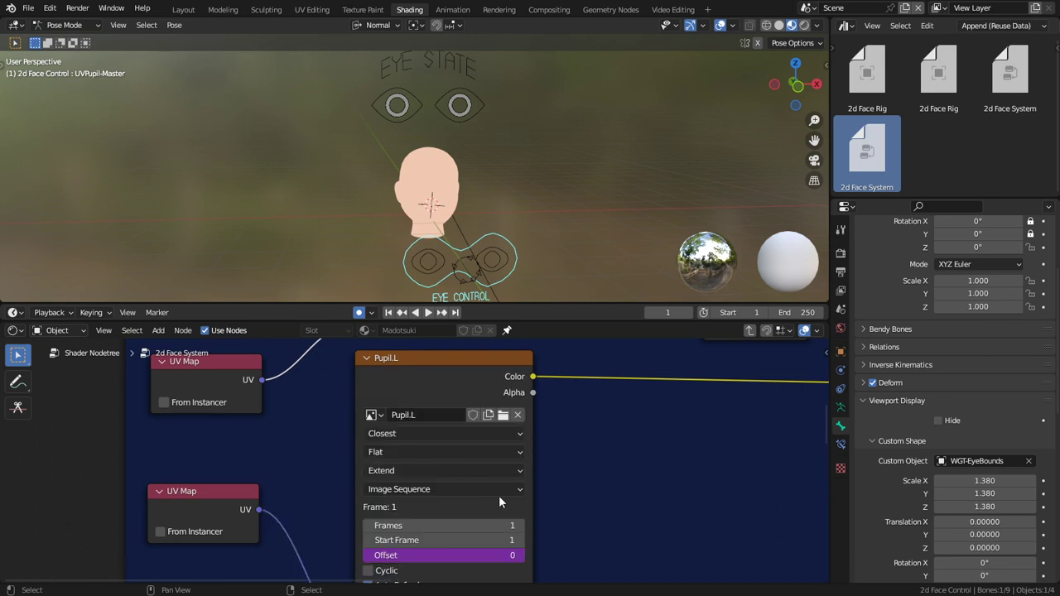
Set the source of the Eye.R image texture node in the Eye.R frame to Image Sequence.
middle_click_drag(499, 495, 509, 476)
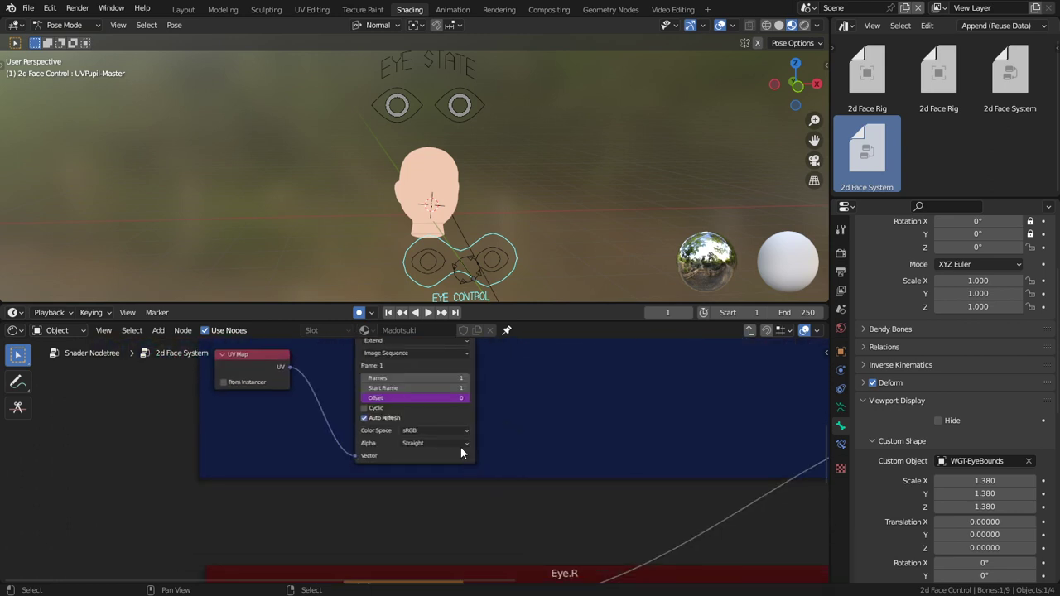
middle_click_drag(463, 438, 519, 420)
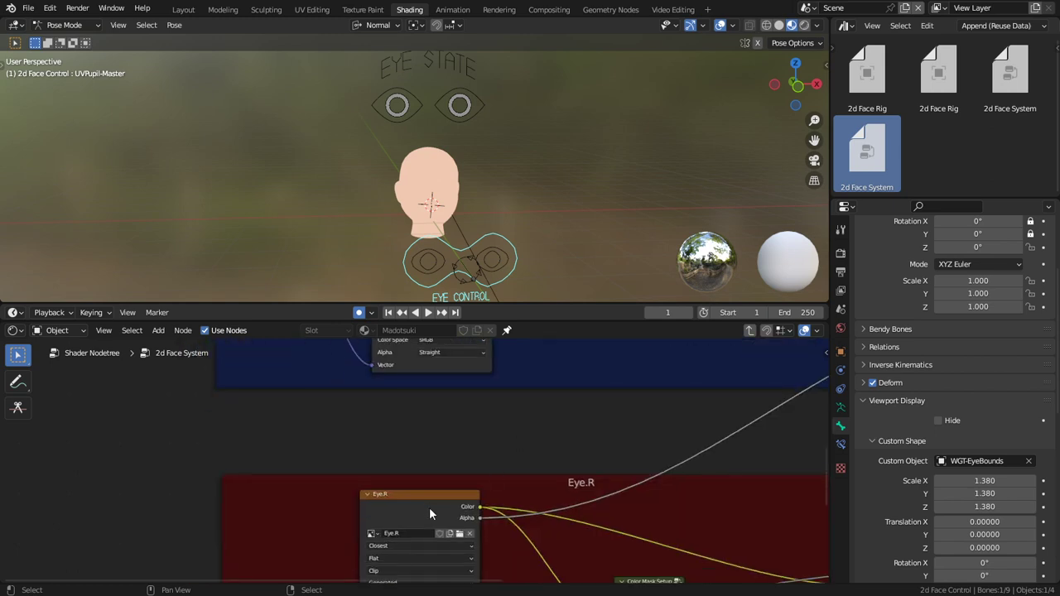
middle_click_drag(429, 507, 432, 475)
scroll(468, 491, "up", 2)
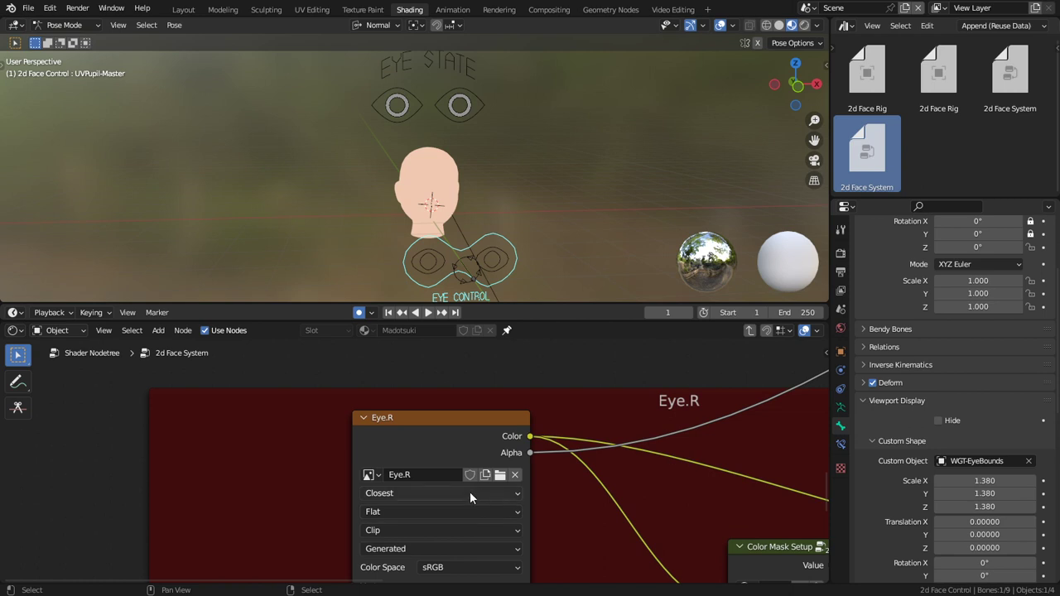
middle_click_drag(452, 467, 448, 419)
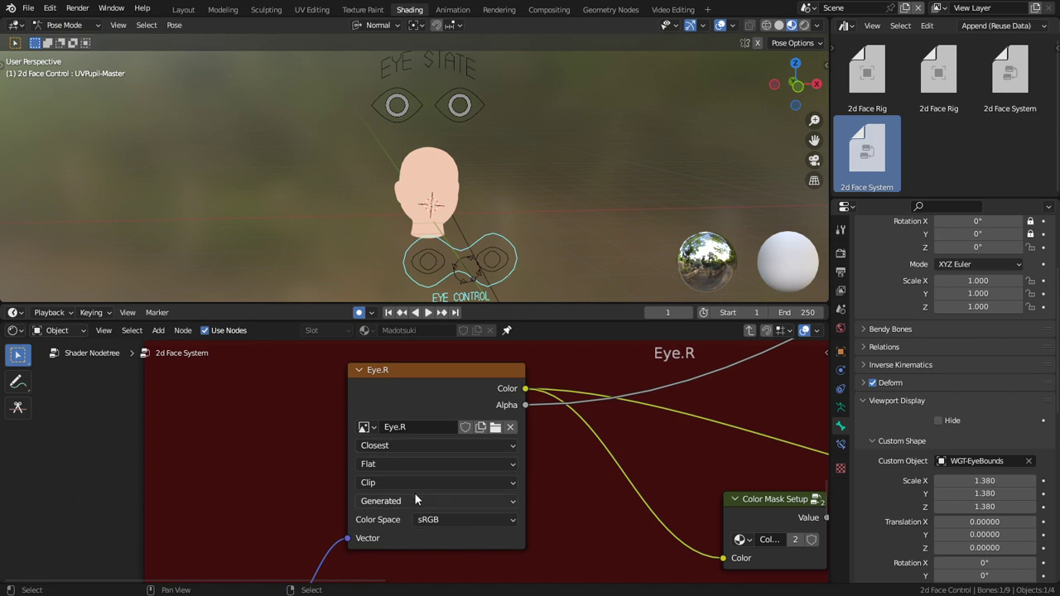
left_click(416, 499)
left_click(461, 468)
Set the source of the Pupil.R image texture node in the Eye.R frame to Image Sequence.
scroll(477, 493, "down", 3, "shift")
scroll(480, 497, "down", 8, "shift")
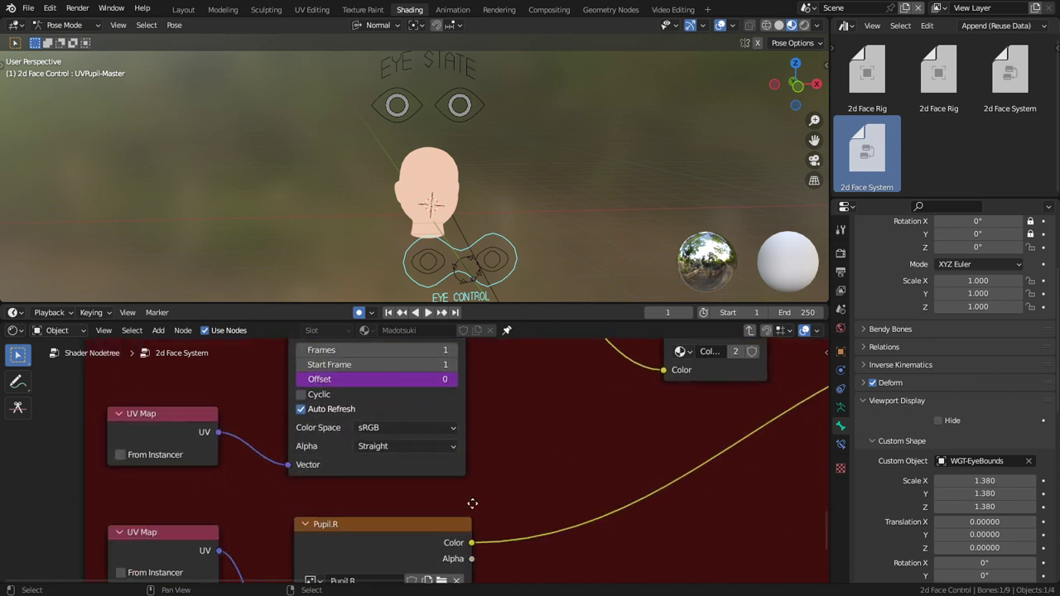
left_click(408, 464)
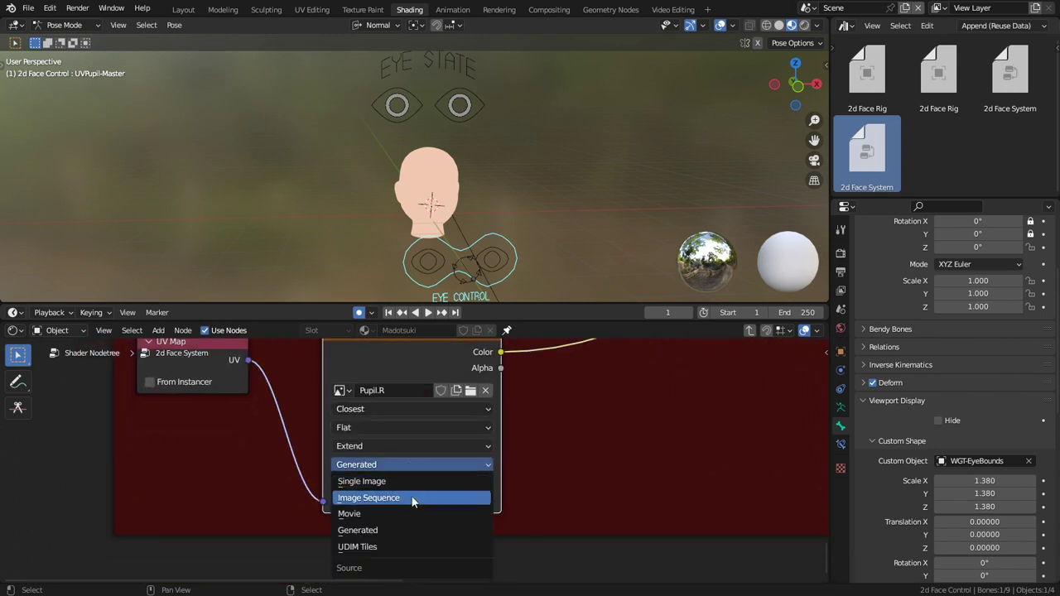
left_click(409, 497)
Review the image texture nodes in the Eye.R and Eye.L frames for their image source settings.
scroll(340, 448, "up", 1, "shift")
middle_click_drag(341, 449, 328, 499)
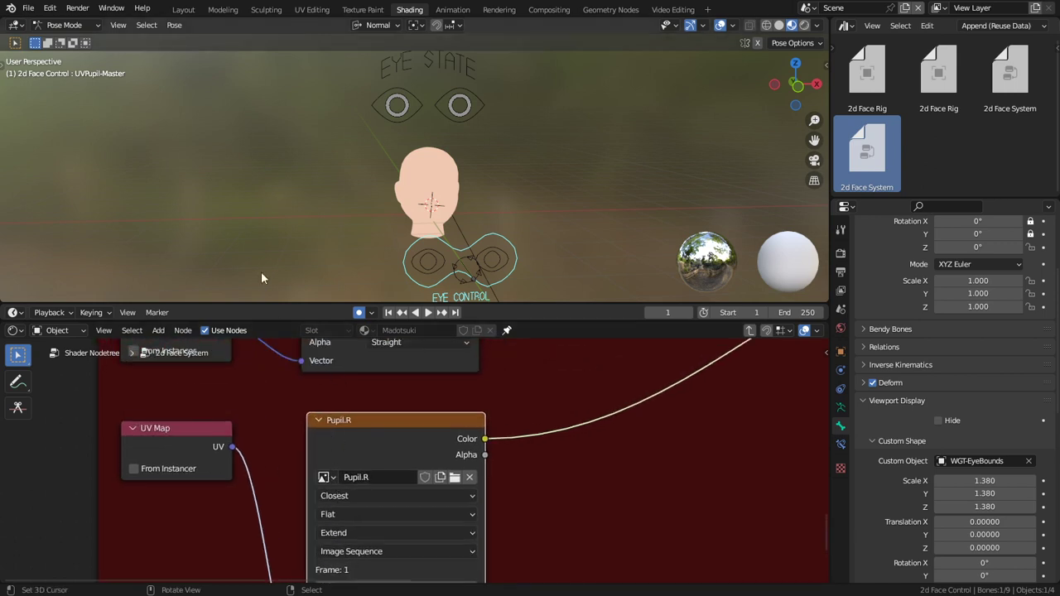
scroll(396, 423, "down", 4)
middle_click_drag(398, 394, 397, 595)
scroll(417, 531, "up", 7, "shift")
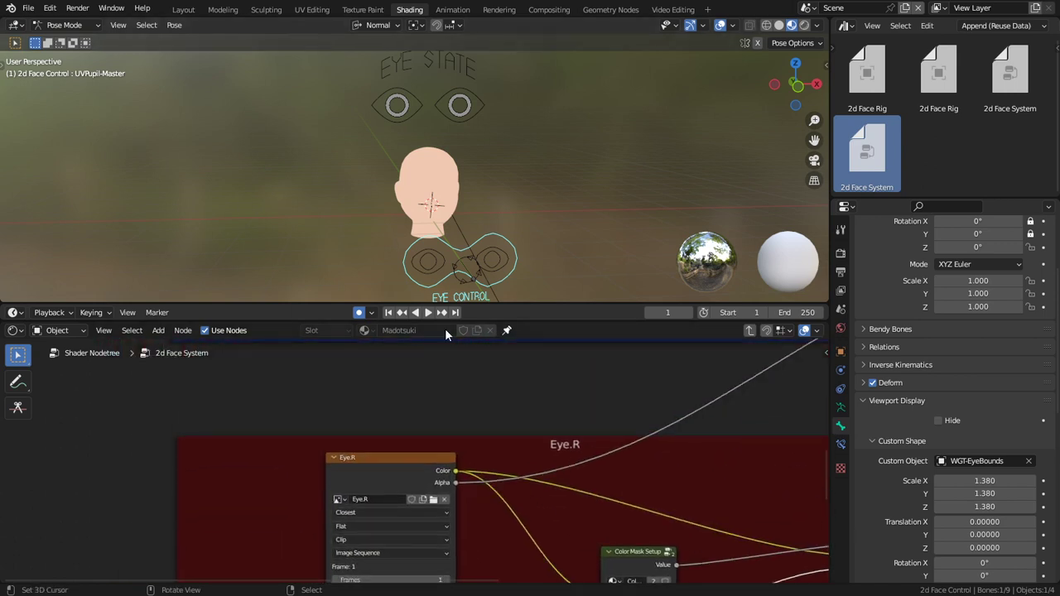
scroll(440, 488, "up", 2, "shift")
scroll(406, 484, "up", 3, "shift")
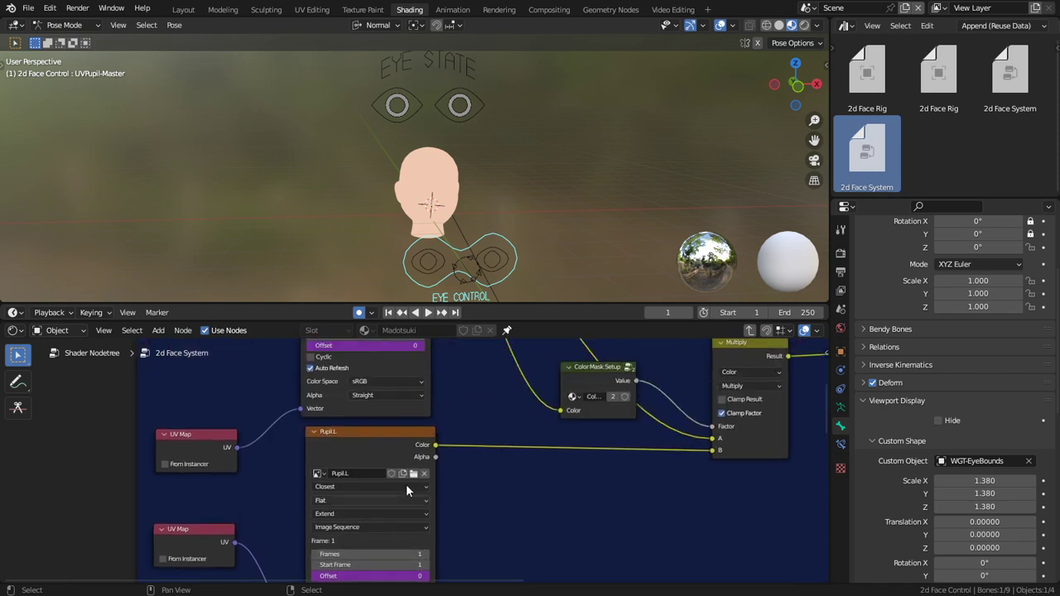
scroll(392, 401, "up", 3, "shift")
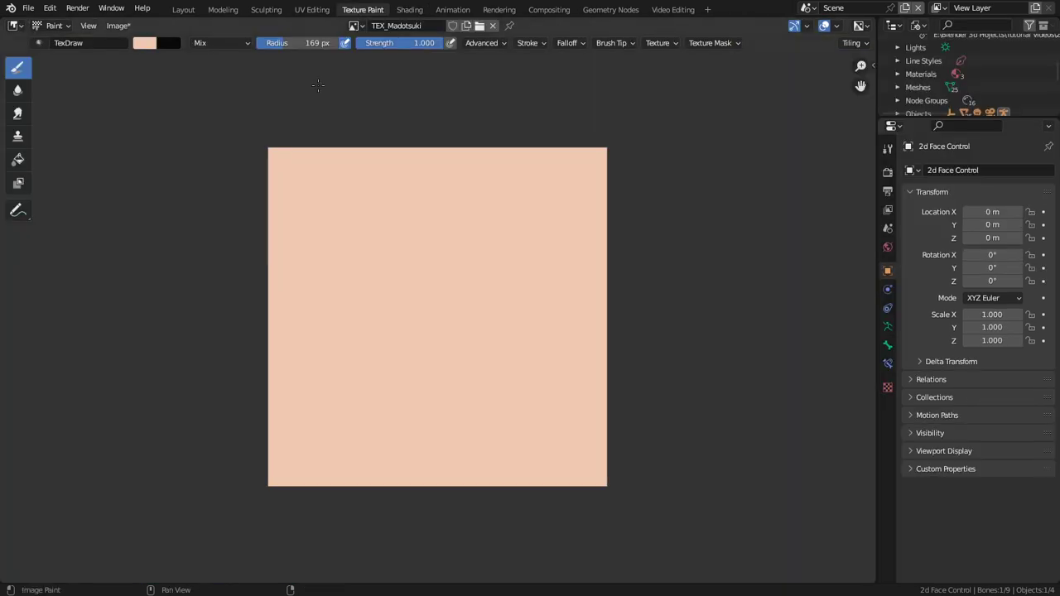
Load the Eye.L image in the Texture Paint workspace's image editor and show its image source properties.
left_click(362, 9)
left_click(355, 25)
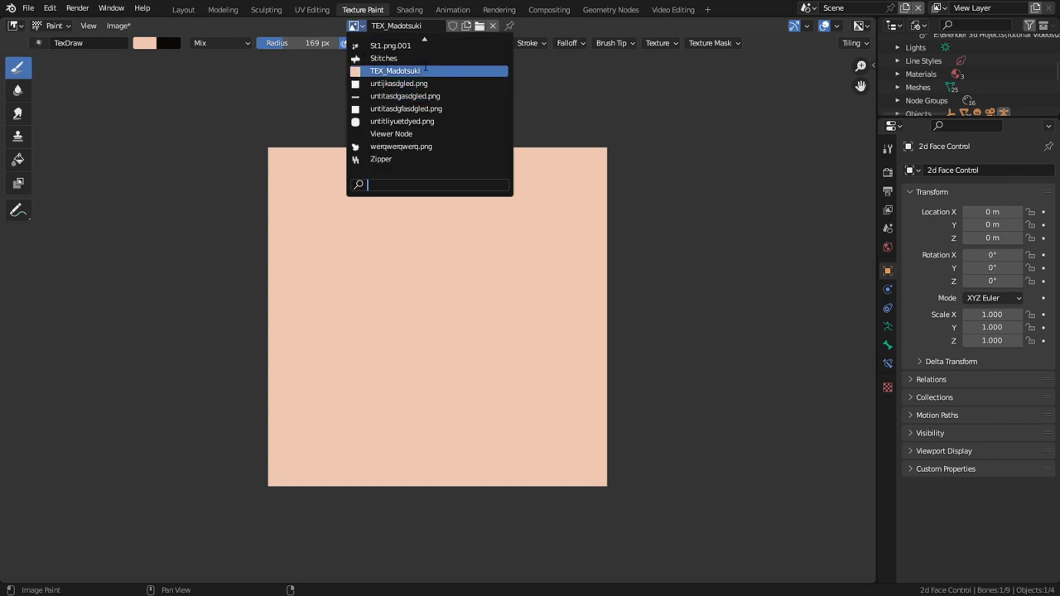
type("eye")
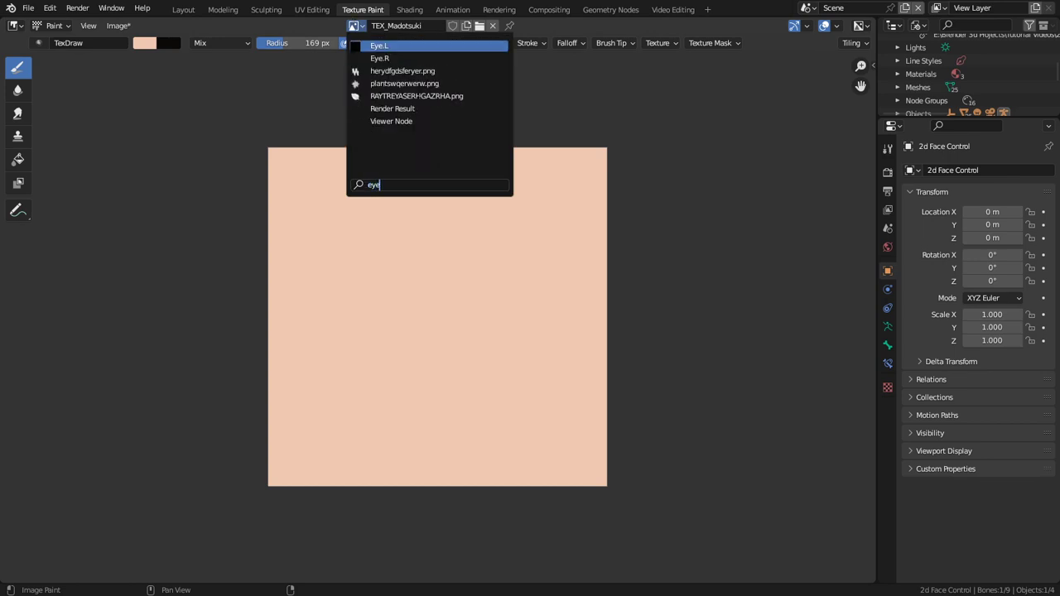
key("Return")
left_click(117, 26)
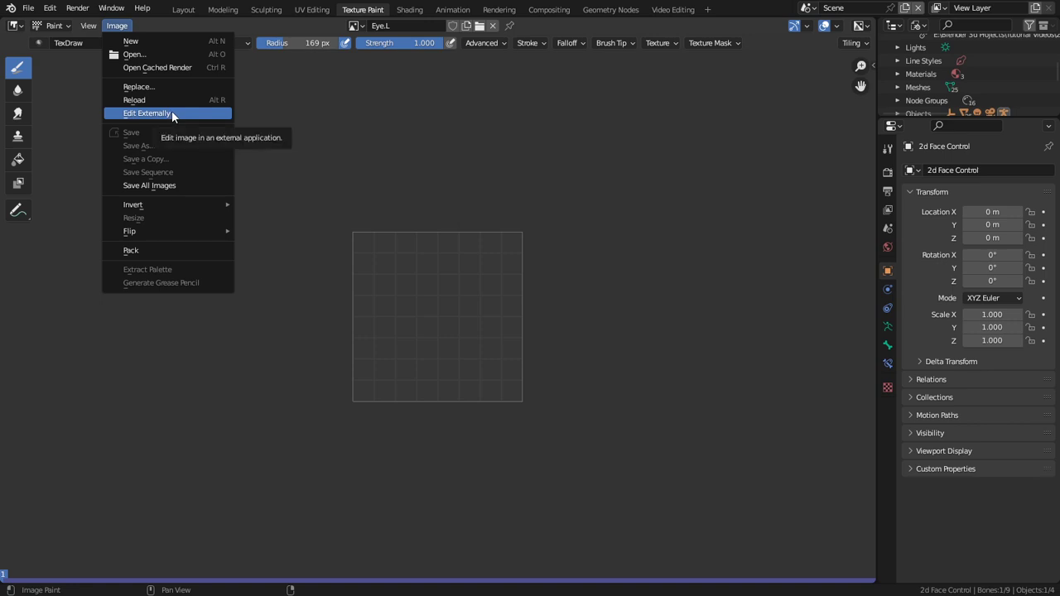
key("n")
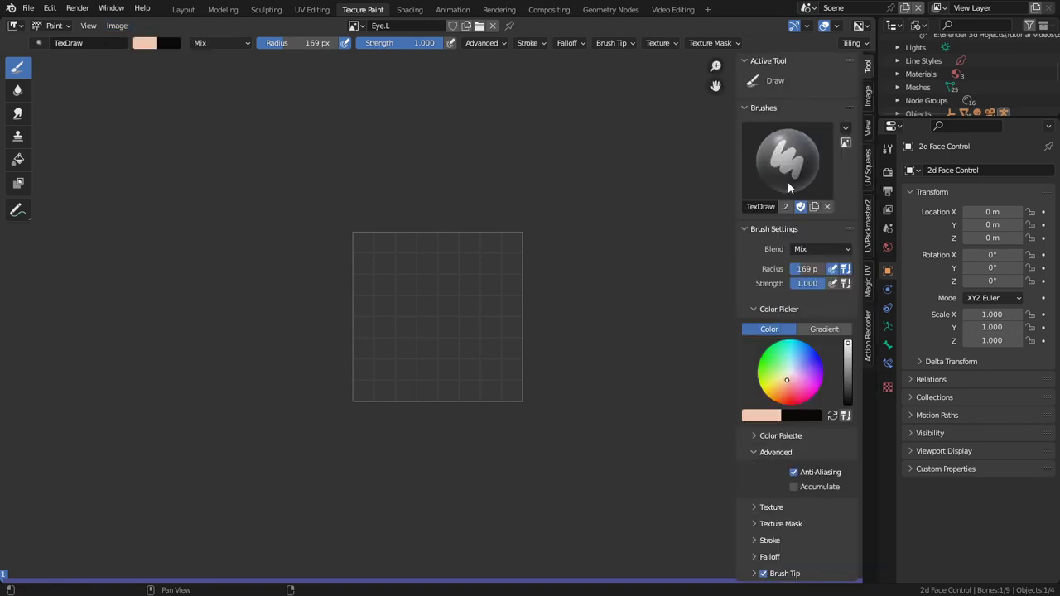
left_click(868, 98)
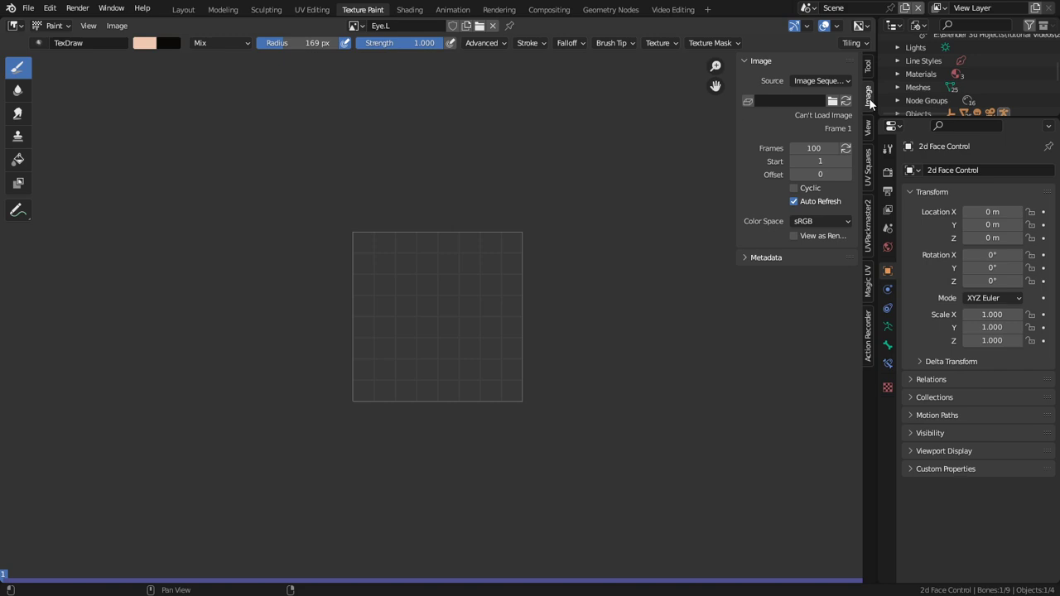
left_click(117, 26)
left_click(120, 24)
left_click(132, 42)
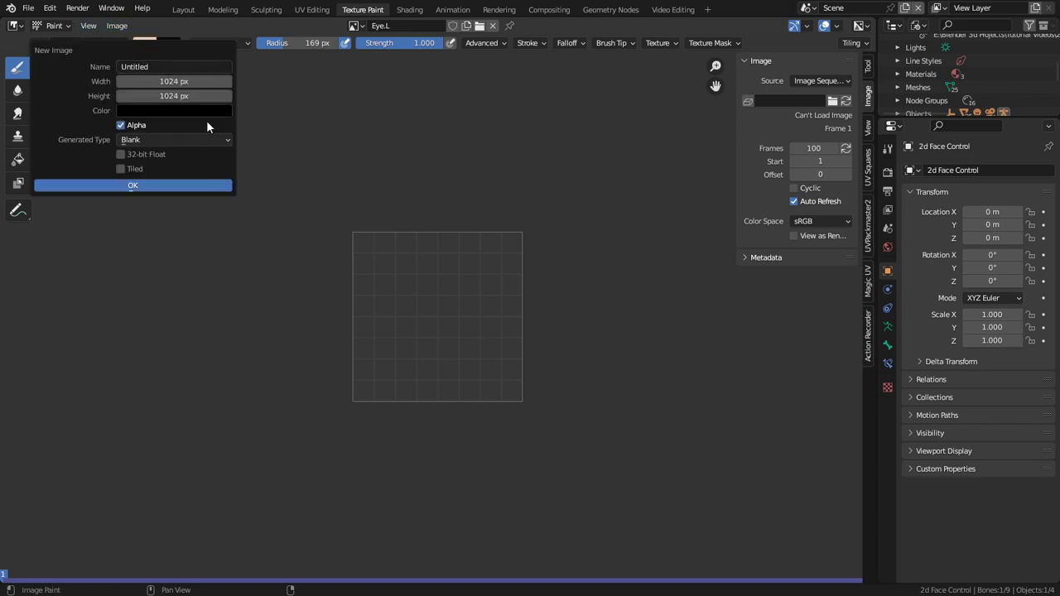
key("Escape")
key("ctrl+space")
key("ctrl+space")
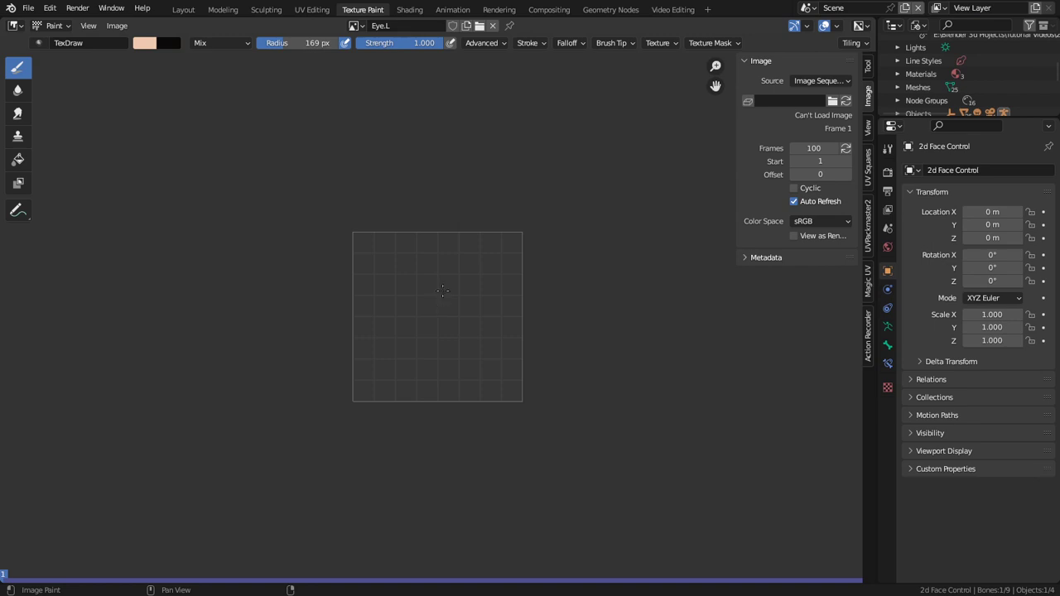
Browse for the Eye.L sequence's source file and create and enter a new folder named EyeStates inside the Textures folder.
left_click(832, 101)
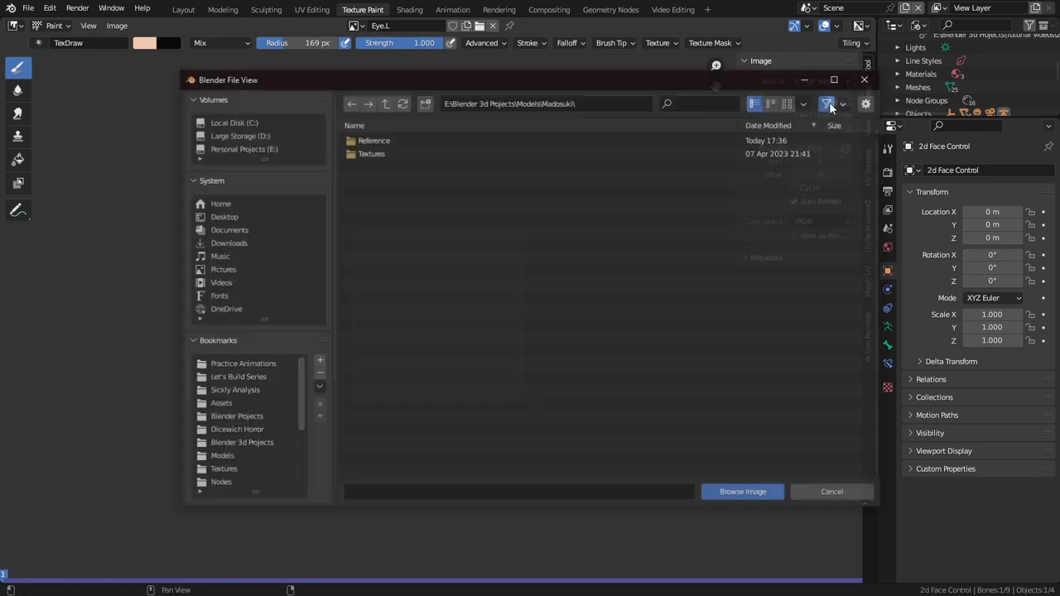
double_click(395, 154)
left_click(424, 103)
type("EyeStates")
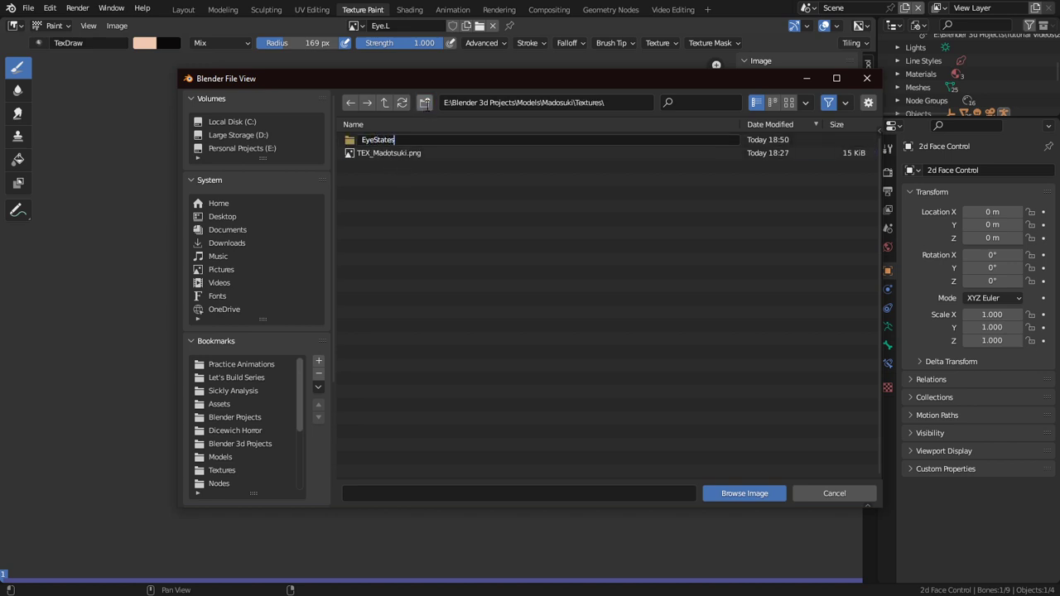
key("Return")
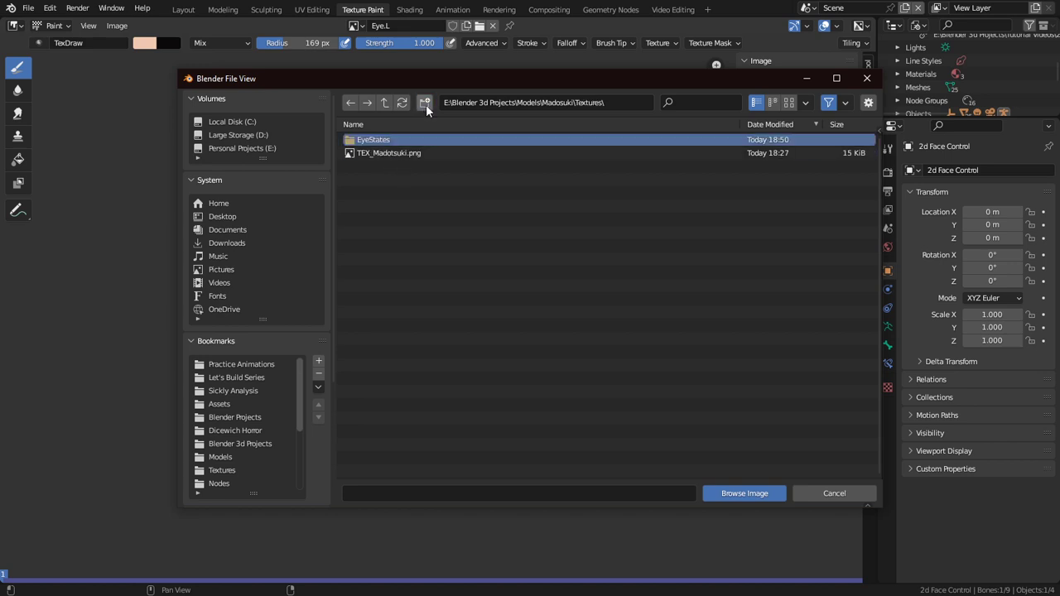
double_click(417, 140)
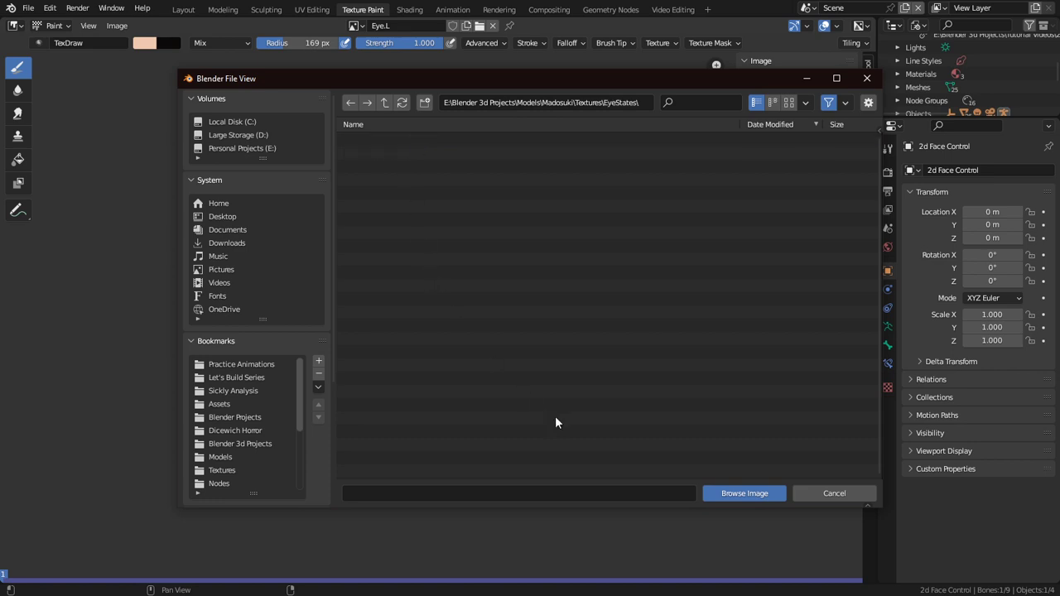
Enter Eye0000 as the file name in the EyeStates folder and accept it as the Eye.L sequence's source path.
left_click(619, 494)
type("Eye.")
key("BackSpace")
type("0001")
key("BackSpace")
type("0")
key("Return")
left_click(724, 495)
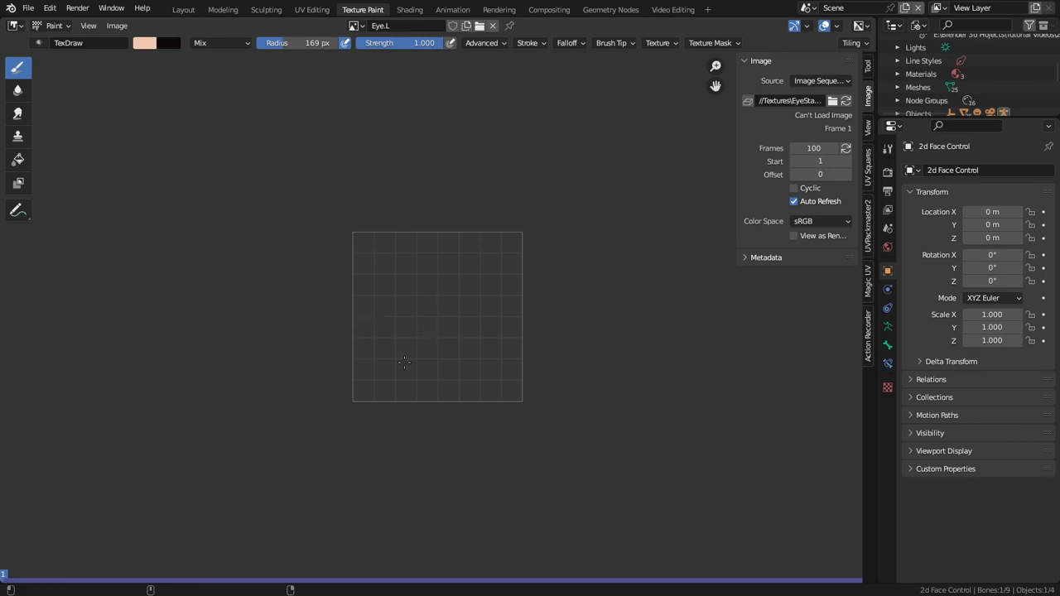
key("alt+Tab")
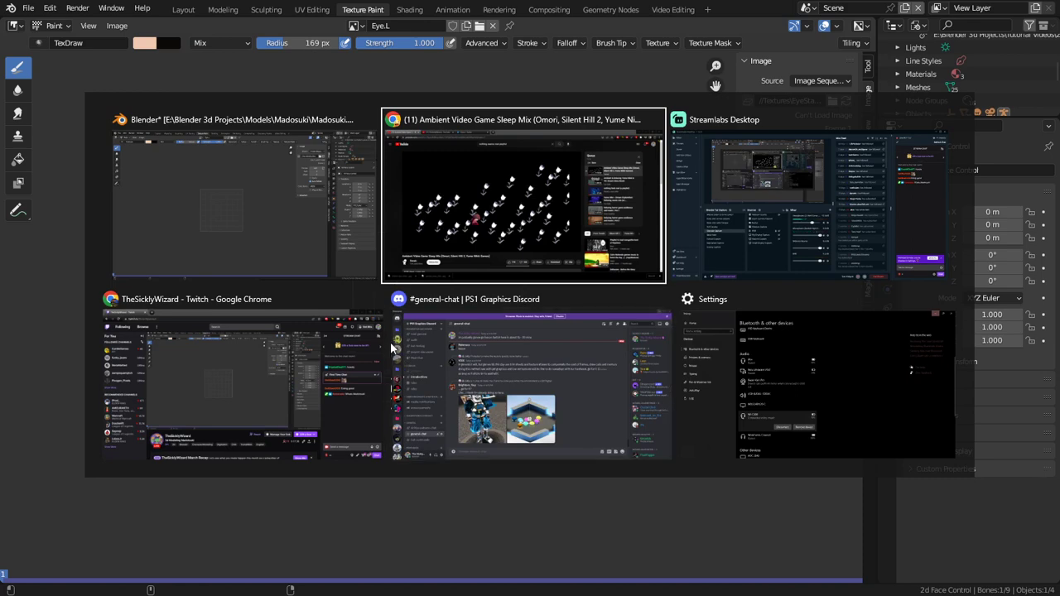
left_click(303, 263)
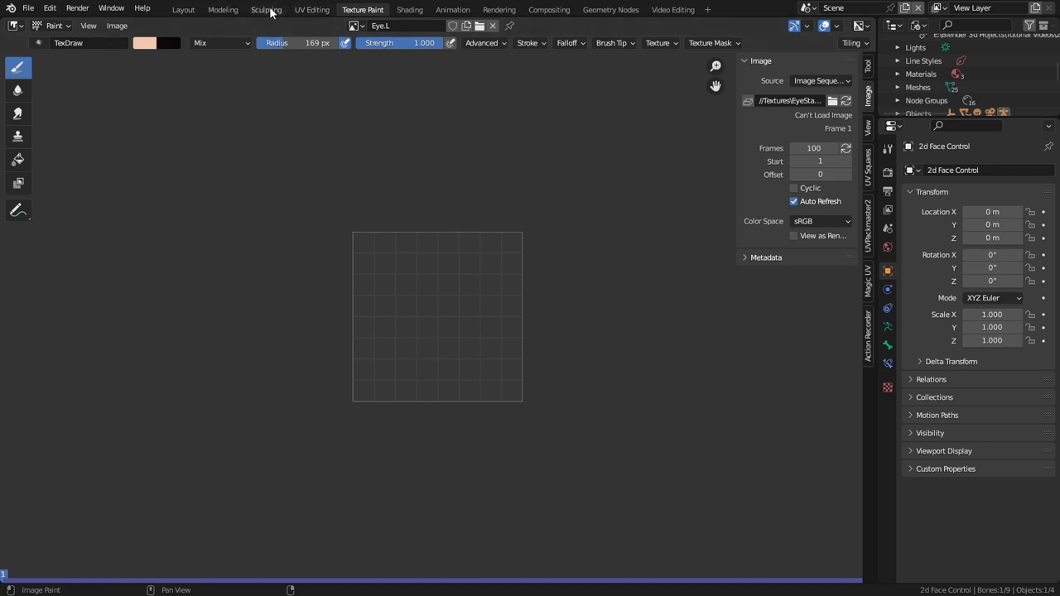
left_click(191, 10)
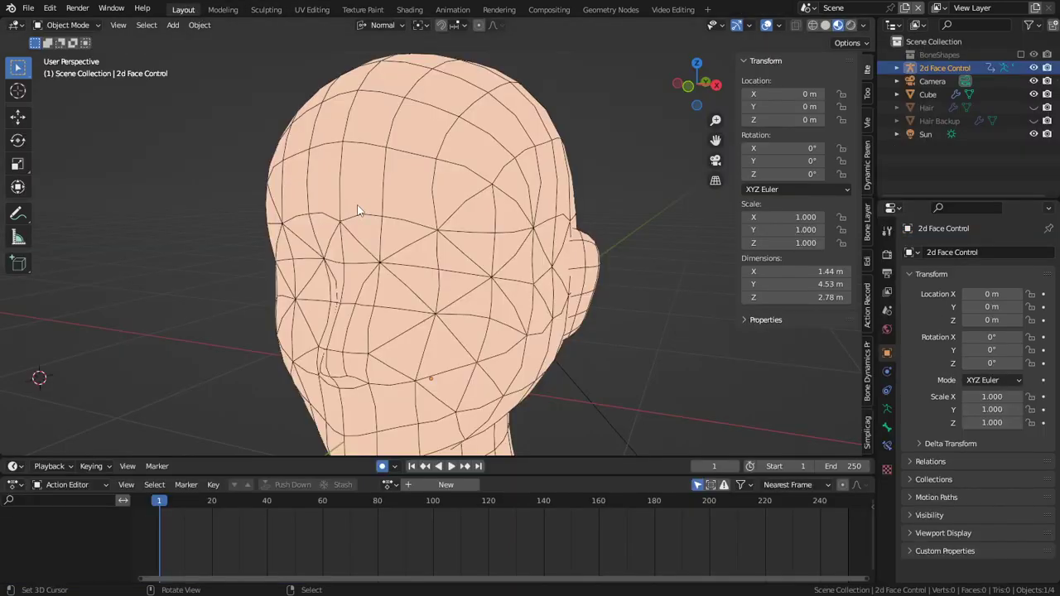
key("KP_1")
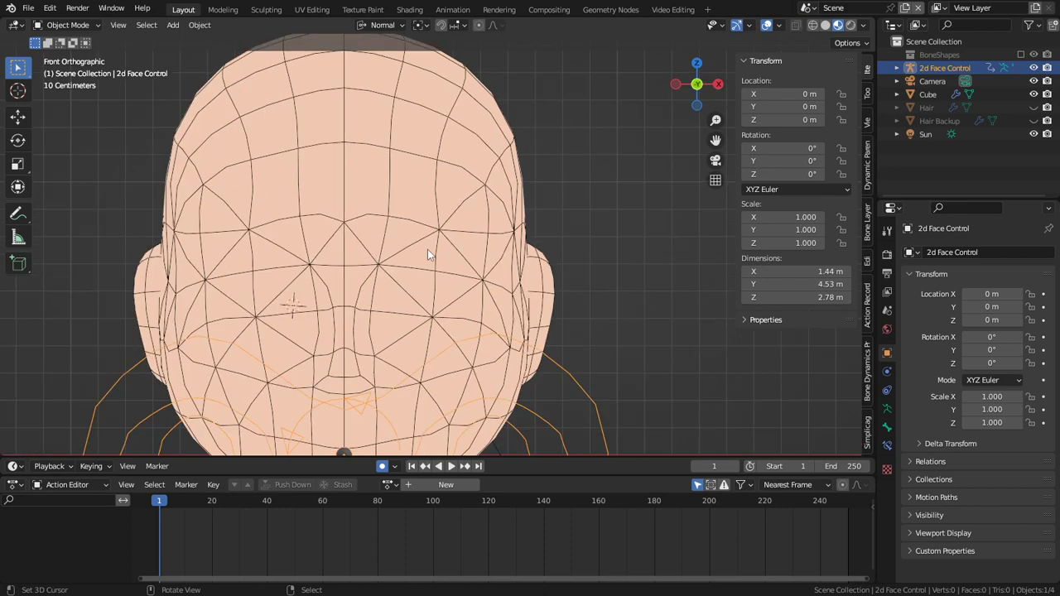
left_click(363, 9)
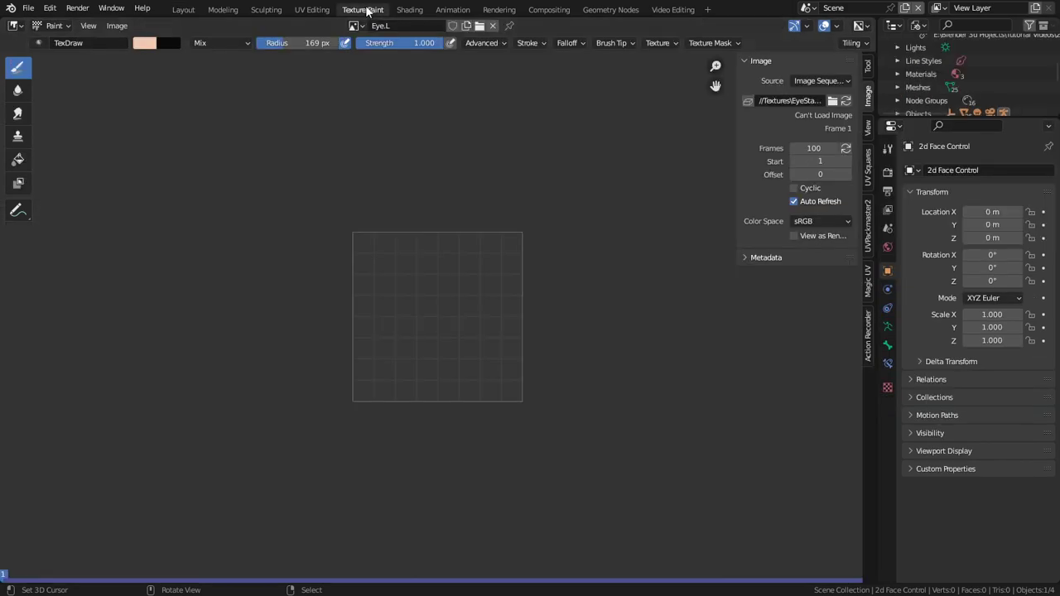
In the Shading workspace, set the Eye.L texture node's image source to Single Image.
left_click(409, 9)
mouse_move(364, 333)
middle_mouse_down()
mouse_move(370, 461)
mouse_move(363, 407)
middle_mouse_up()
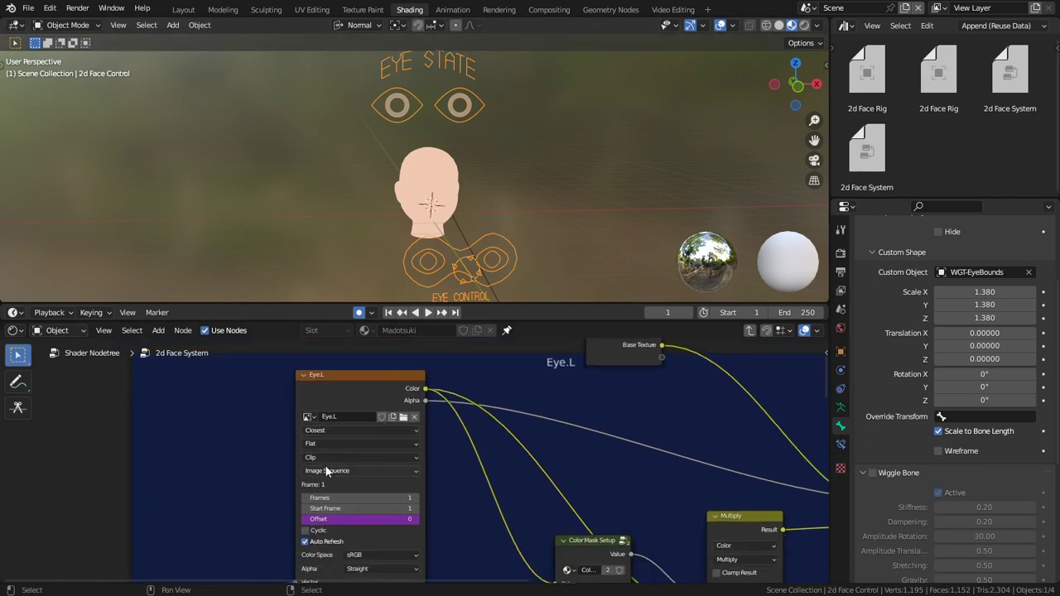
left_click(332, 471)
left_click(335, 477)
Set the Pupil.L texture node's image source to Single Image.
middle_click_drag(363, 495, 401, 382)
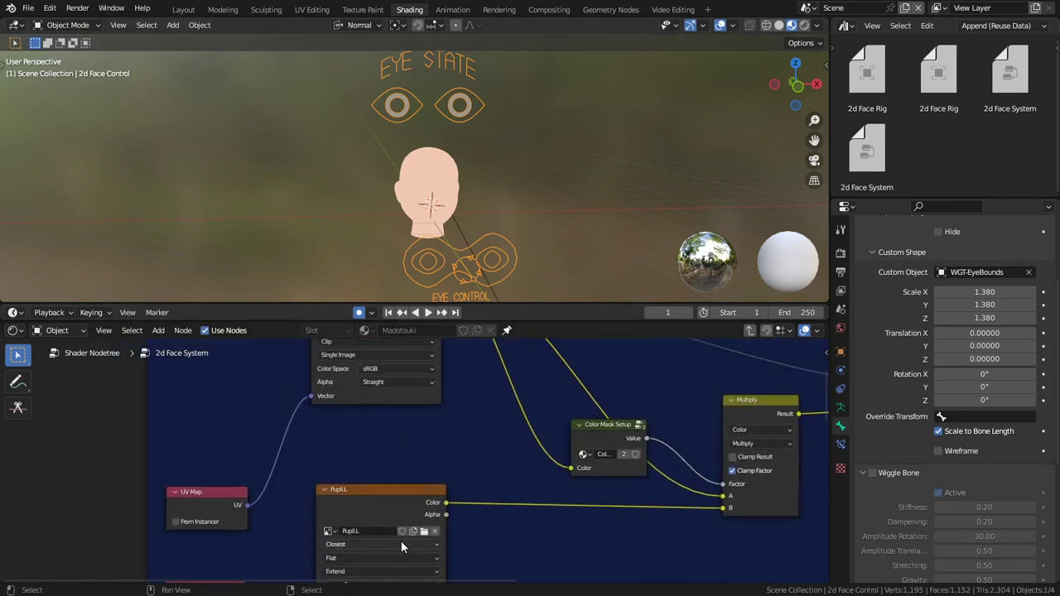
middle_click_drag(380, 528, 381, 493)
left_click(364, 511)
middle_click_drag(463, 514, 475, 479)
left_click(405, 525)
left_click(407, 518)
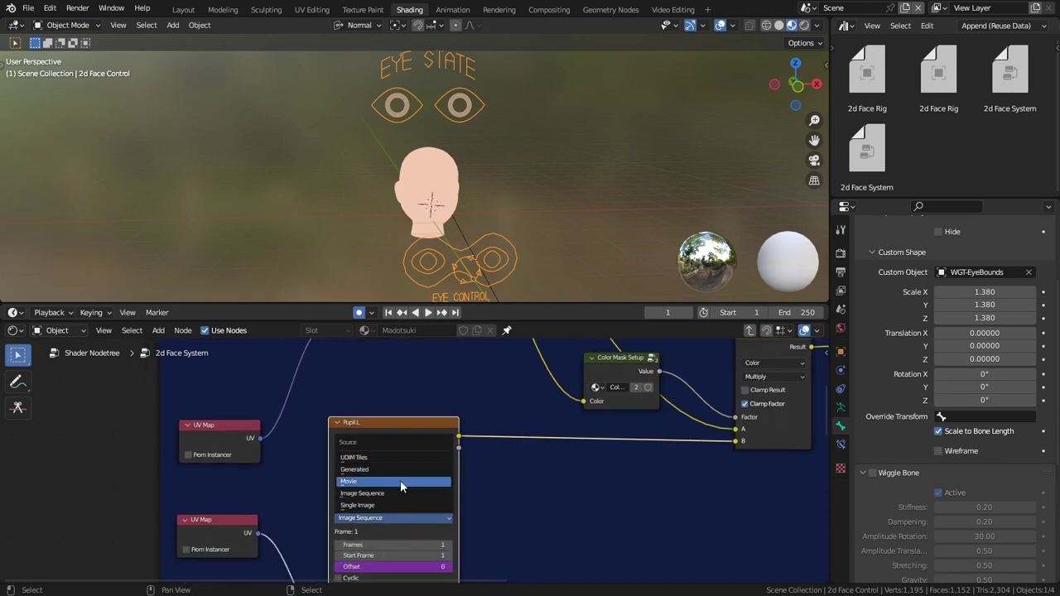
left_click(396, 506)
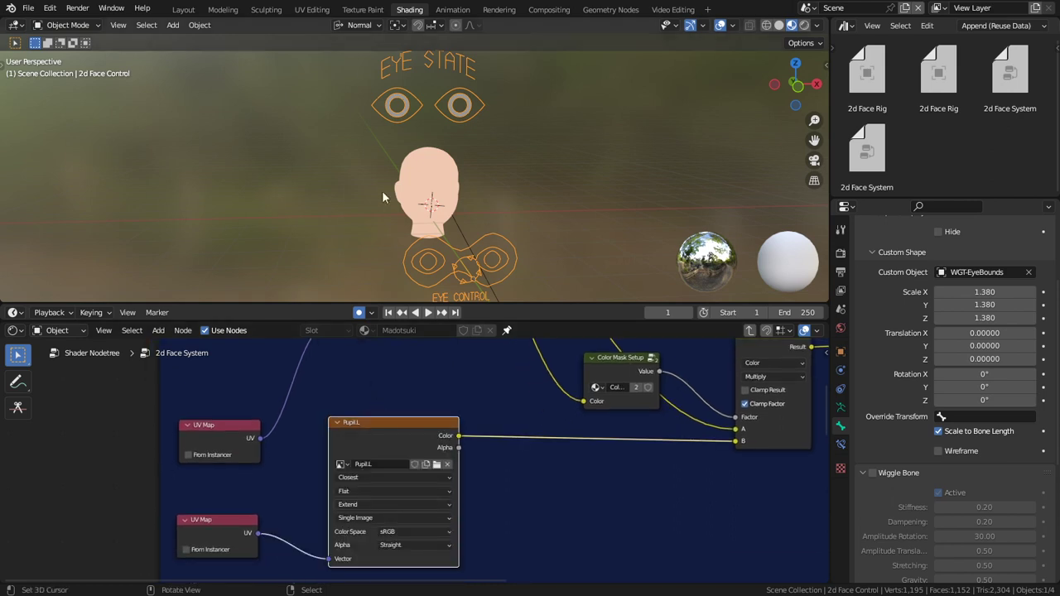
middle_click_drag(368, 378, 368, 429)
Change the Eye.L image's source to Generated in the Texture Paint workspace.
left_click(363, 9)
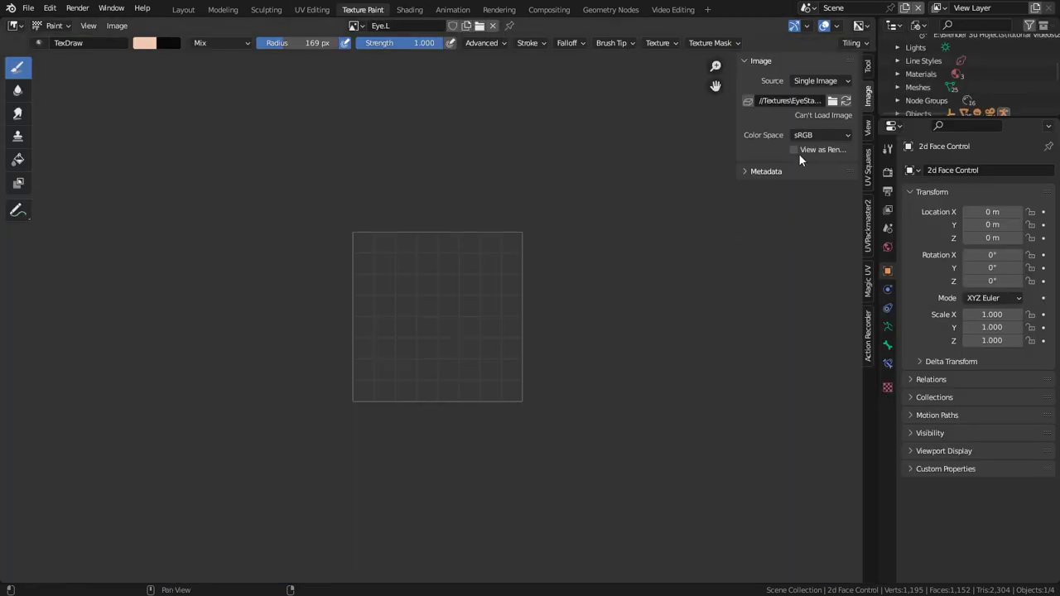
left_click(828, 80)
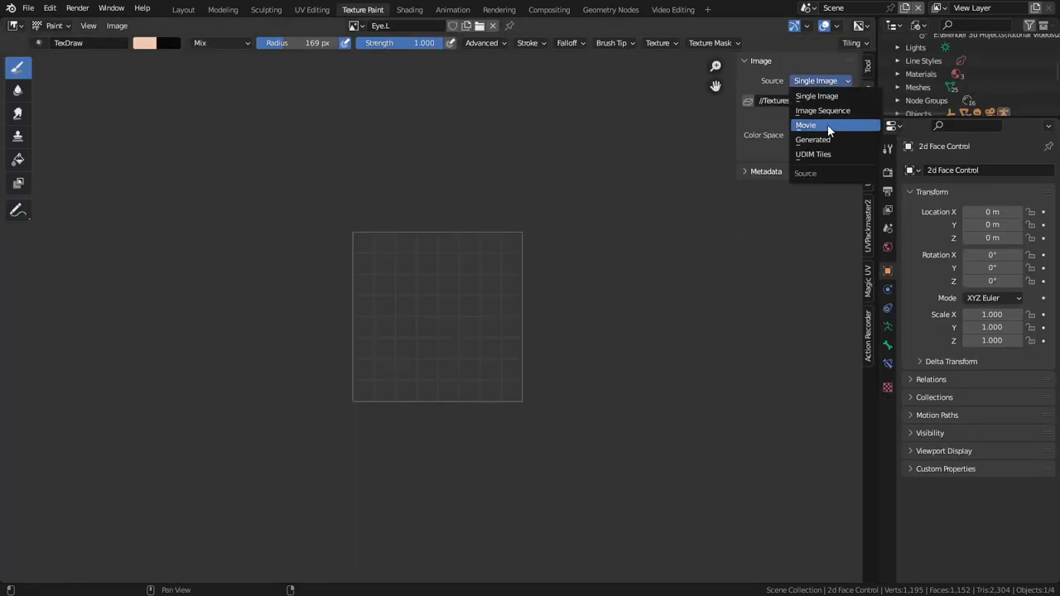
left_click(827, 139)
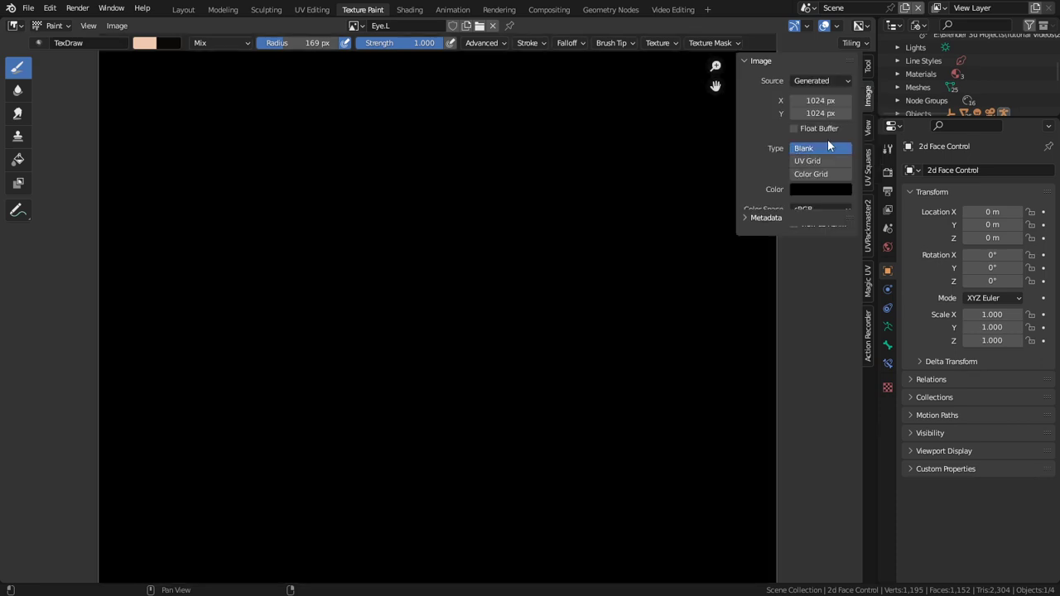
Start saving the Eye.L image to a new file and browse to the EyeStates folder inside Textures.
left_click(121, 26)
left_click(174, 149)
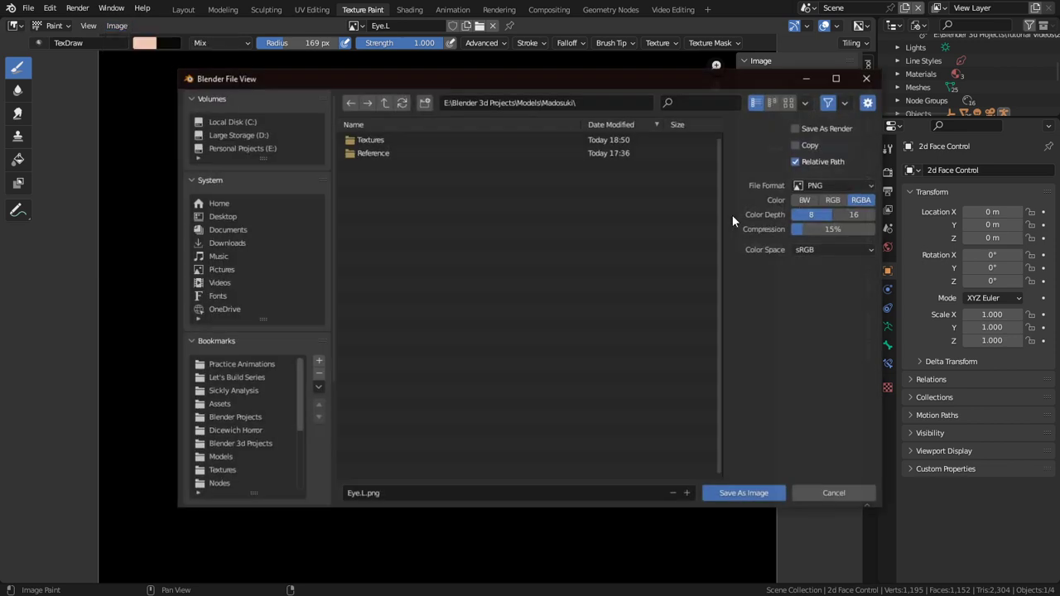
double_click(410, 140)
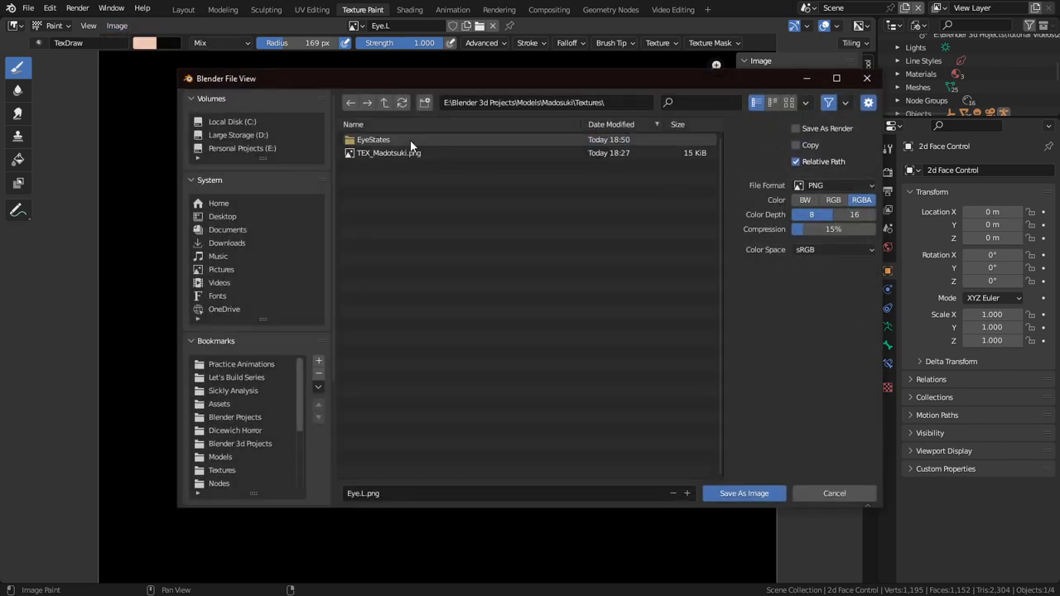
double_click(410, 140)
Name the file MadoEyes0001.png and save the Eye.L image in the EyeStates folder.
left_click(385, 493)
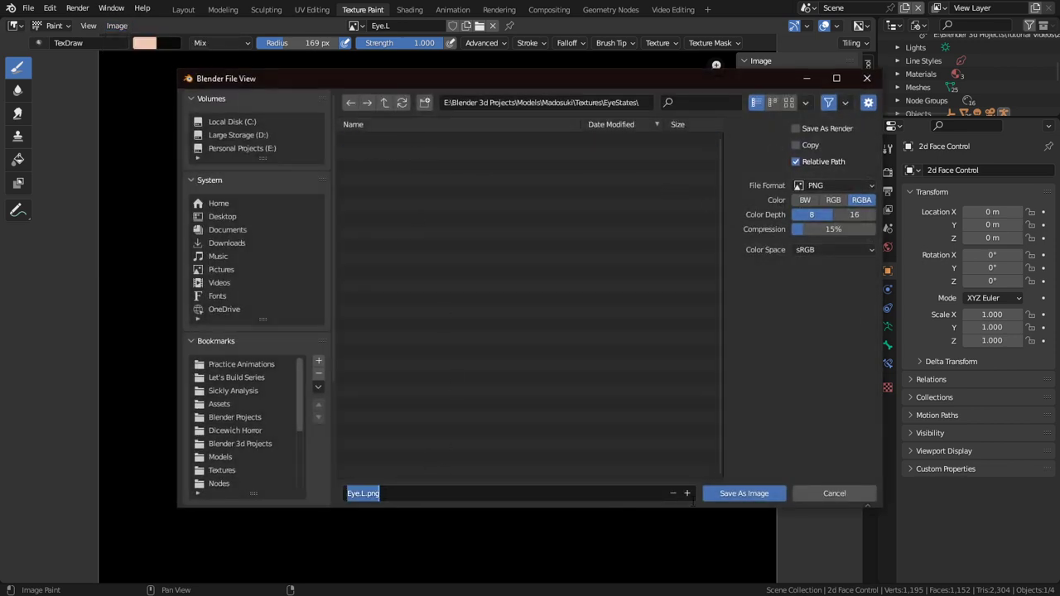
key("End")
key("Left")
key("Left")
key("Left")
key("Left")
key("shift+Left")
key("shift+Home")
type("MAdo")
key("BackSpace")
key("BackSpace")
key("BackSpace")
type("adoEyes")
type("0000")
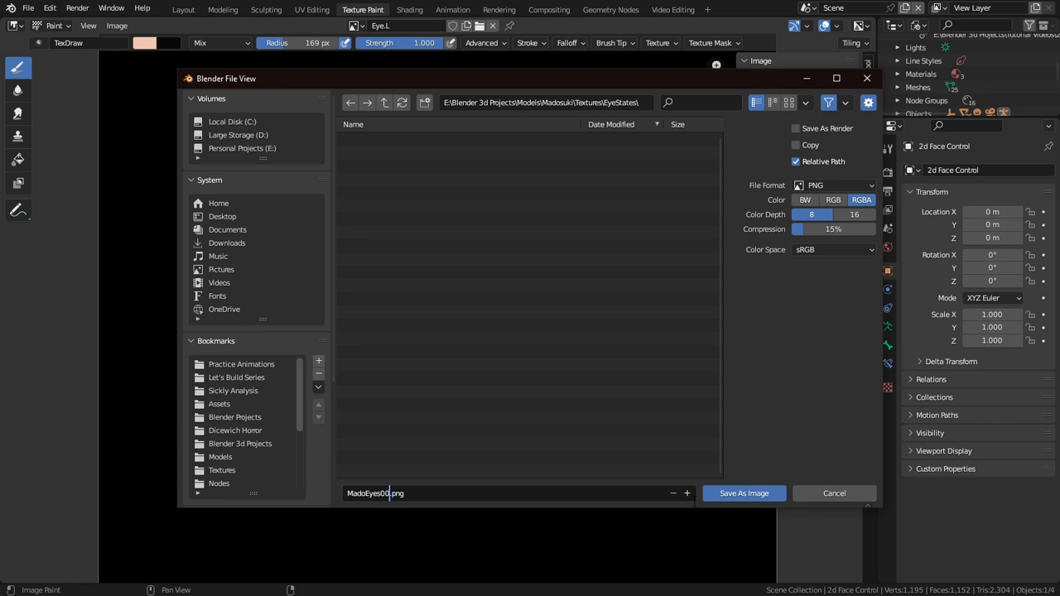
key("Return")
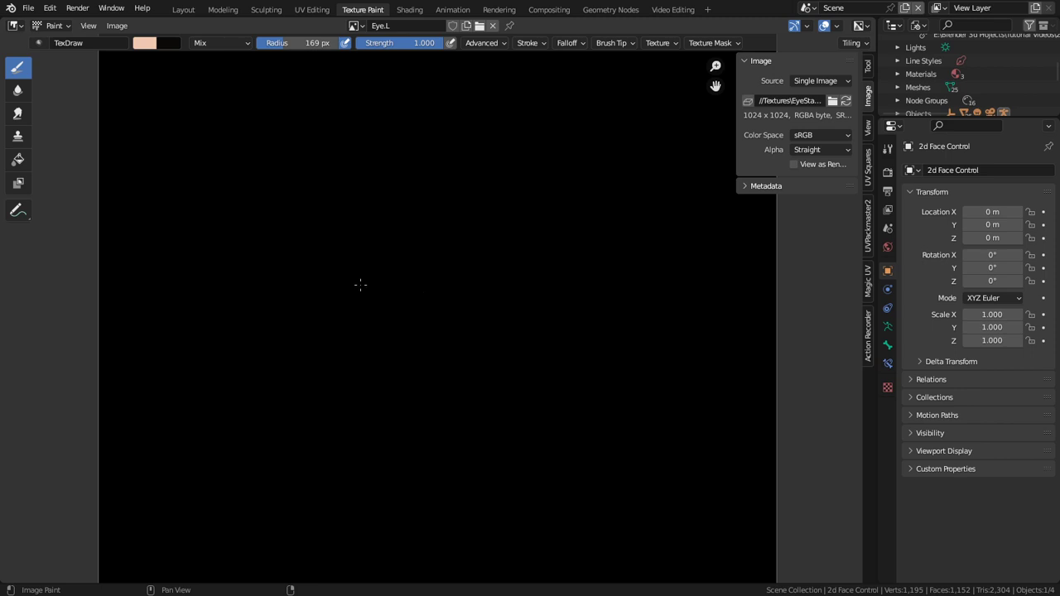
Save the Eye.L image again over the existing MadoEyes0001.png file in the EyeStates folder.
key("Home")
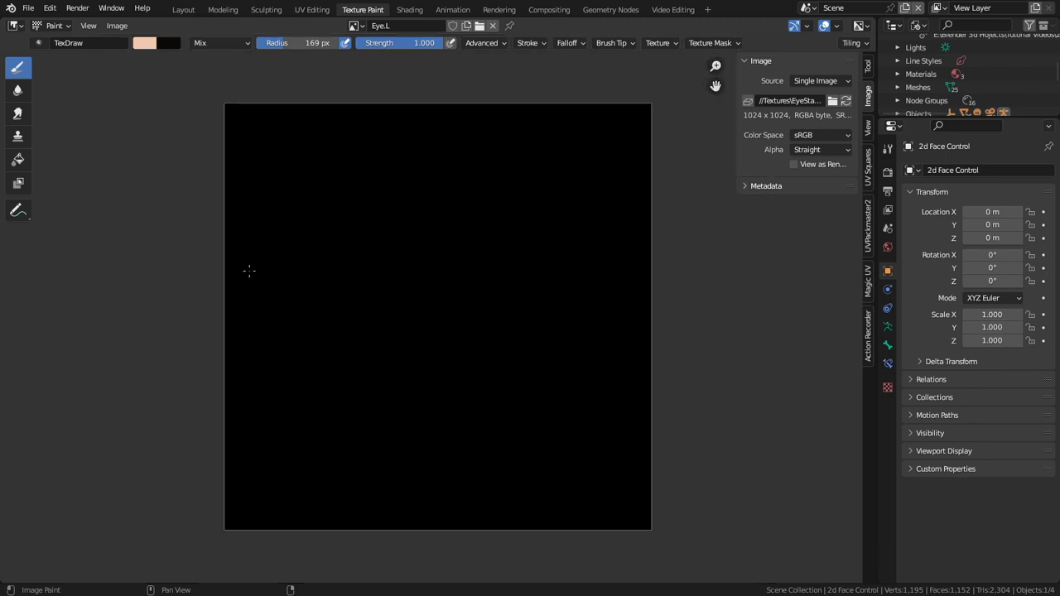
left_click(120, 25)
left_click(166, 142)
double_click(406, 140)
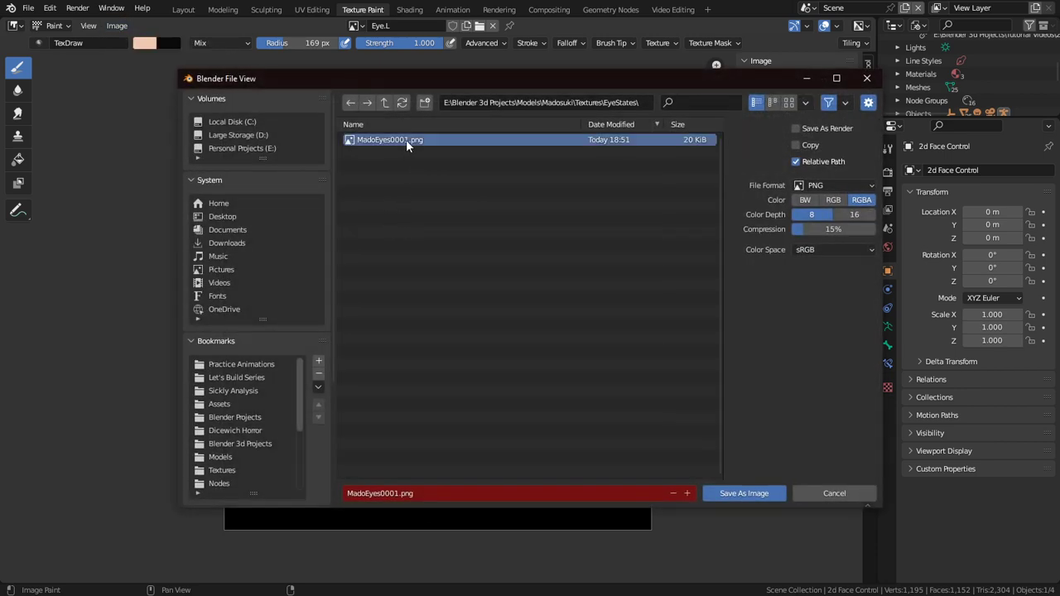
Rename the saved MadoEyes0001.png file to MadoEyes0000.png from the image save dialog, leaving the dialog without saving again.
left_click(117, 26)
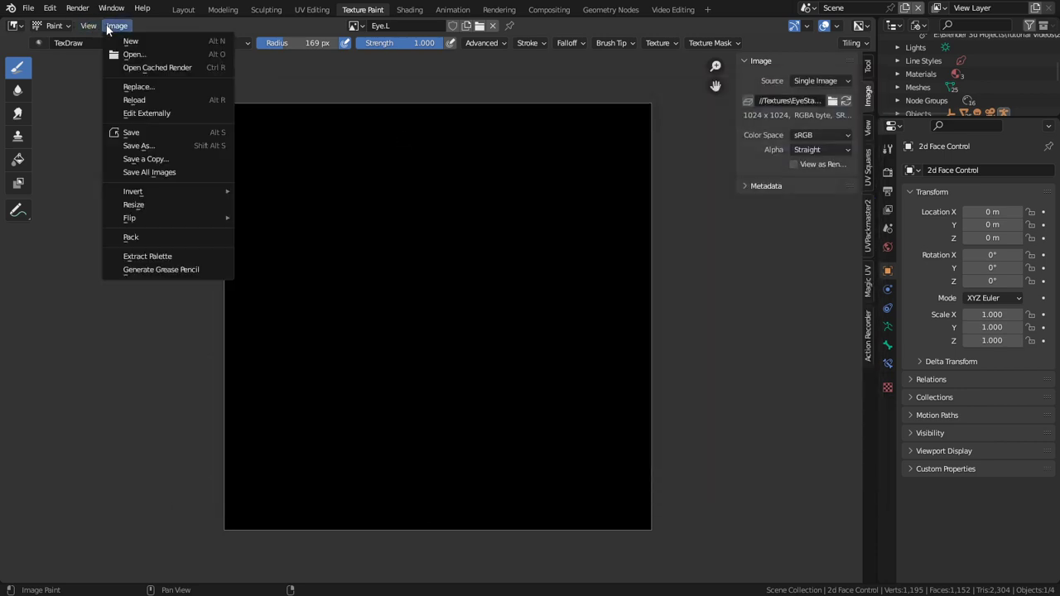
left_click(166, 143)
left_click(408, 142)
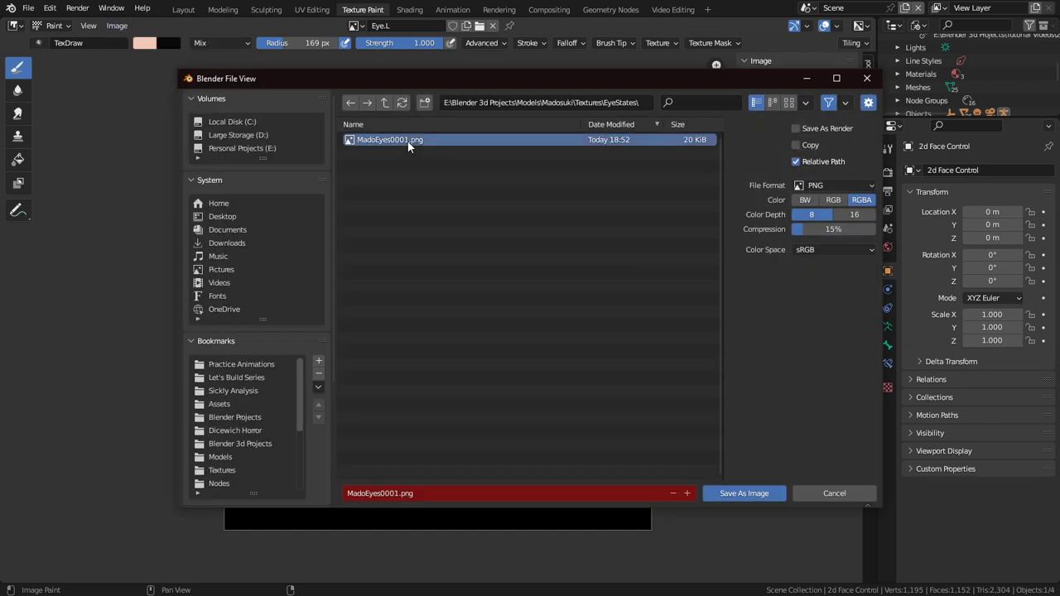
key("F2")
key("Right")
key("Left")
key("Left")
key("Left")
key("Left")
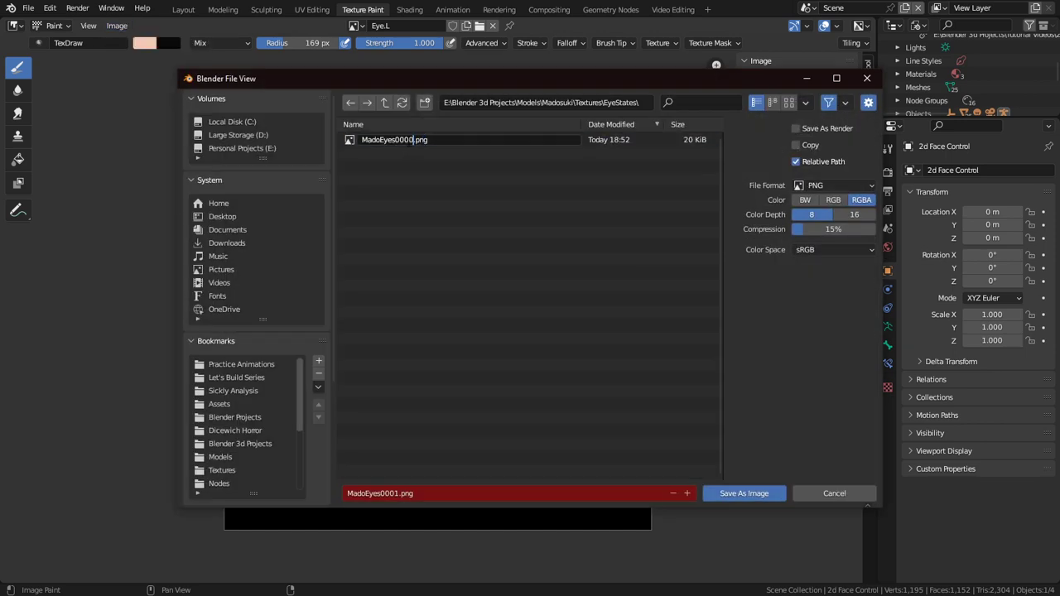
key("Return")
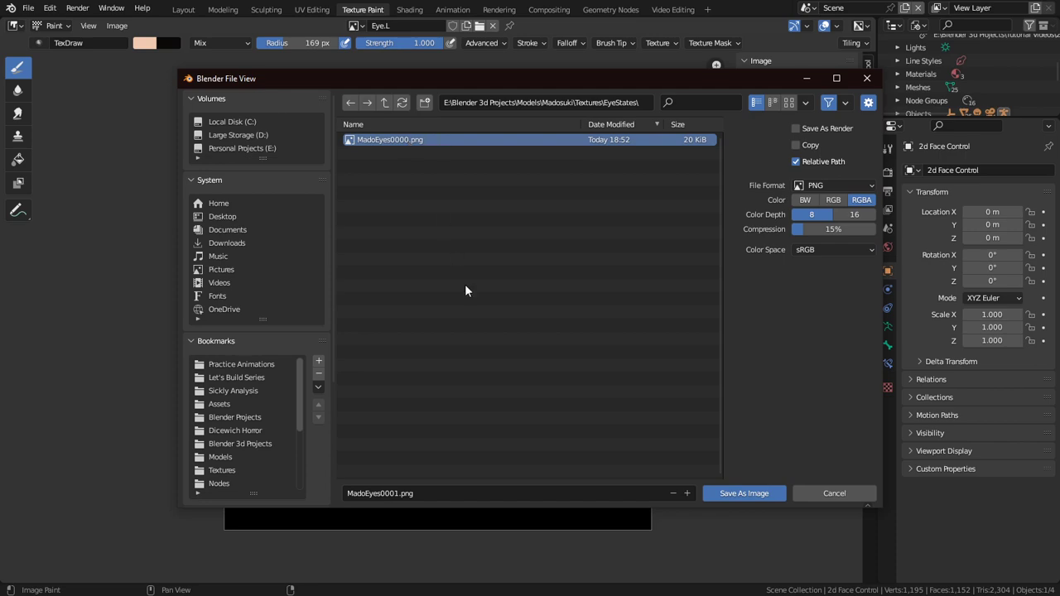
left_click(817, 493)
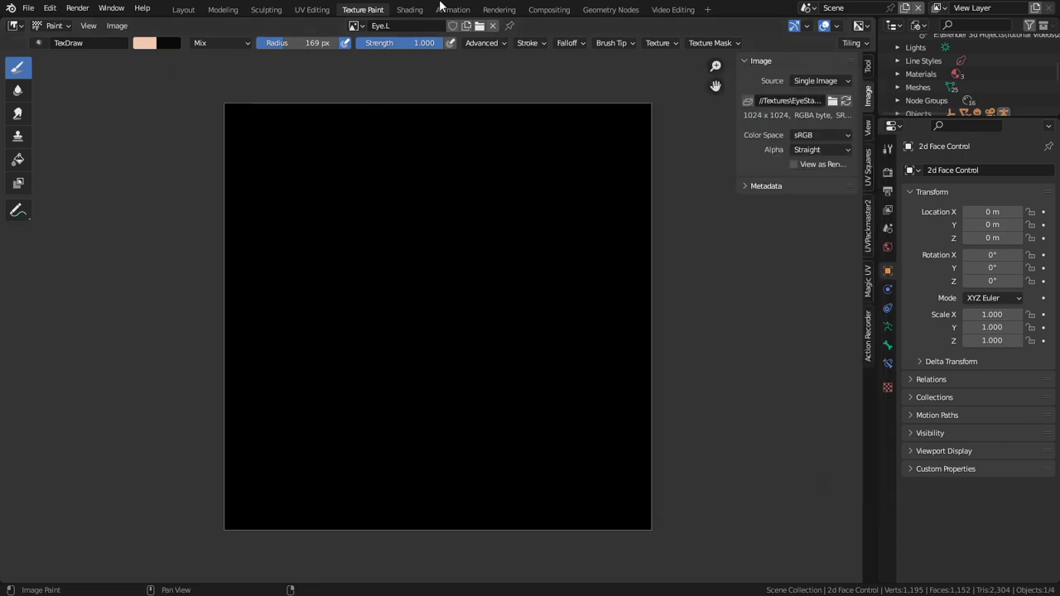
Select the head mesh in the Shading workspace and exit the 2d Face System node group to the main material nodes.
left_click(407, 10)
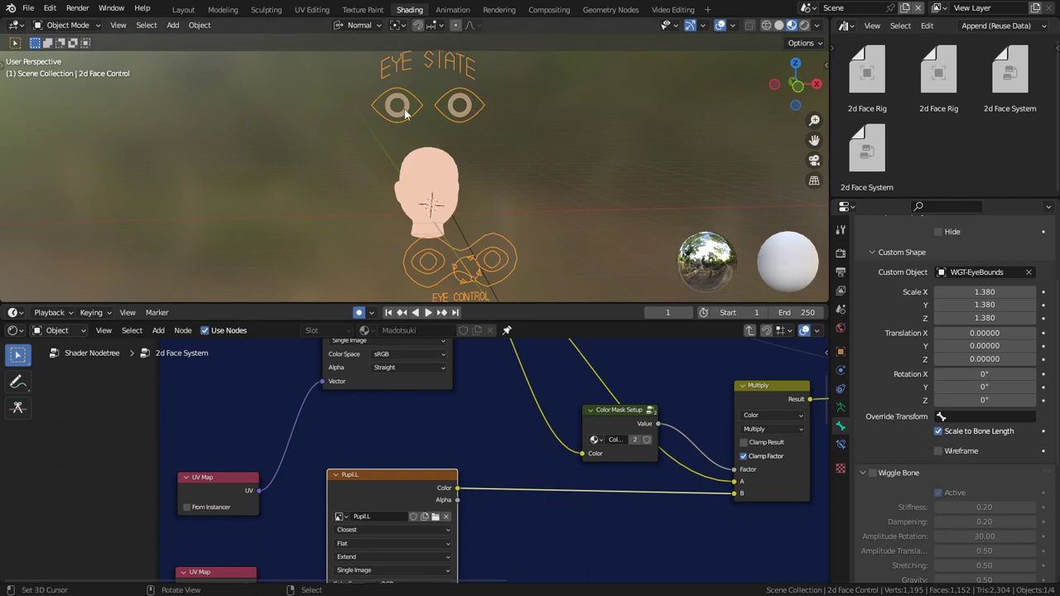
left_click(442, 203)
key("Tab")
key("Tab")
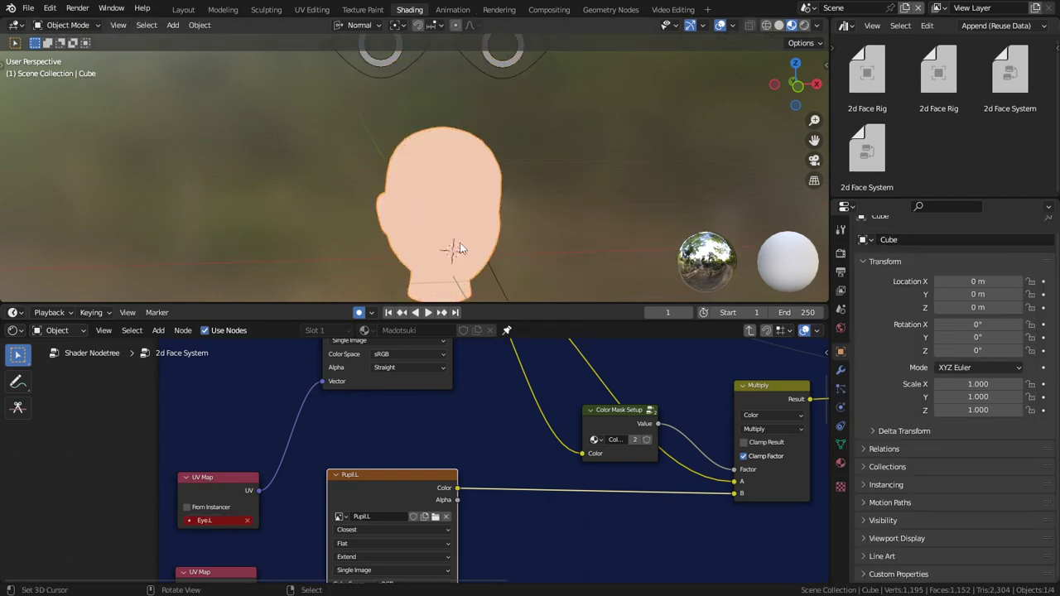
key("Tab")
middle_click_drag(301, 393, 329, 442)
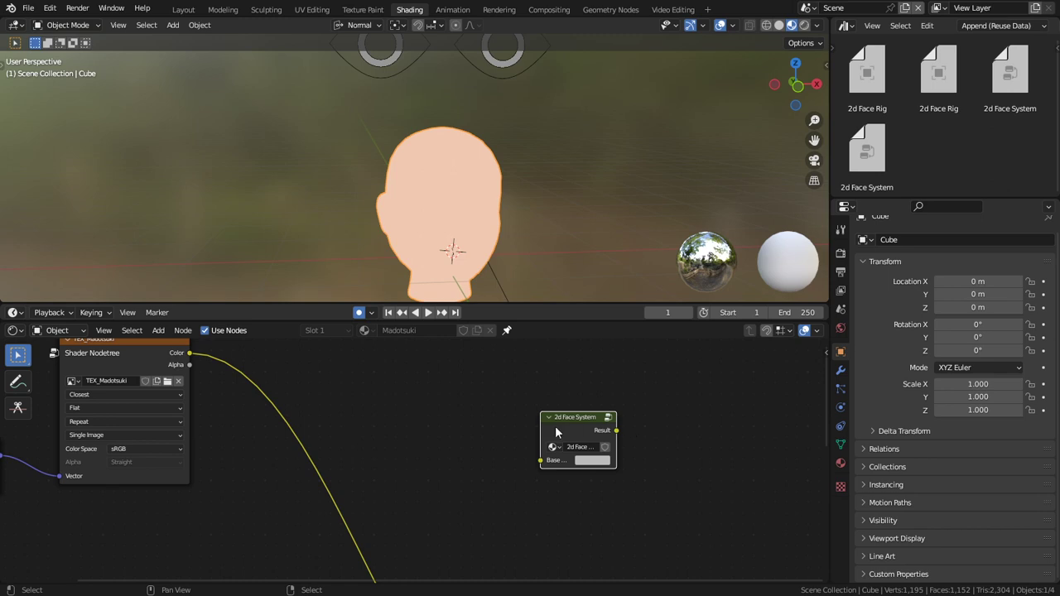
Insert the 2d Face System group node into the link between the TEX_Madotsuki texture and the Multiply node.
left_click_drag(604, 435, 378, 453)
scroll(518, 348, "down", 3, "shift")
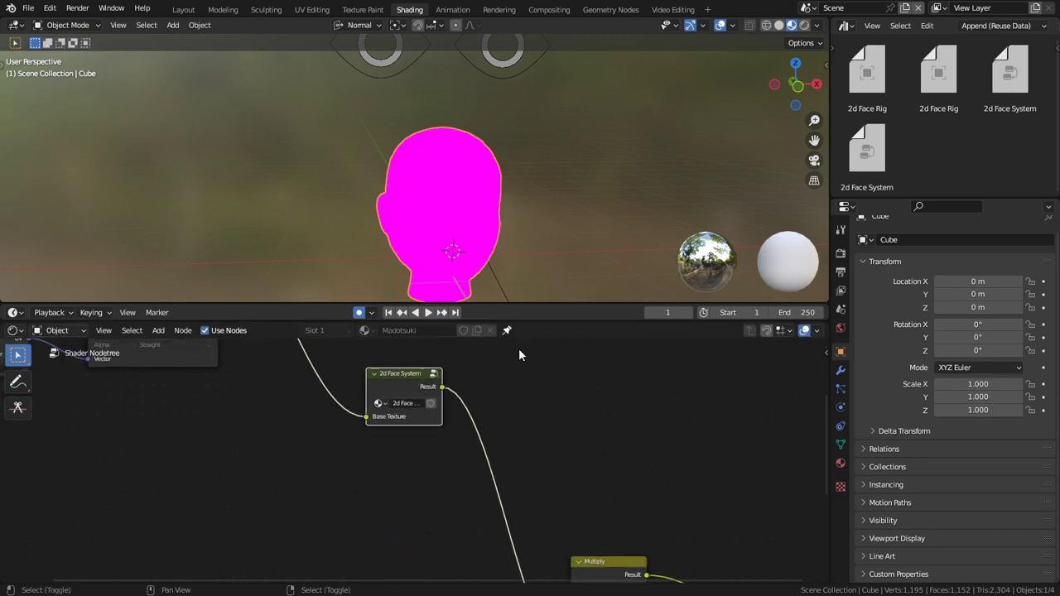
scroll(520, 355, "down", 1, "shift")
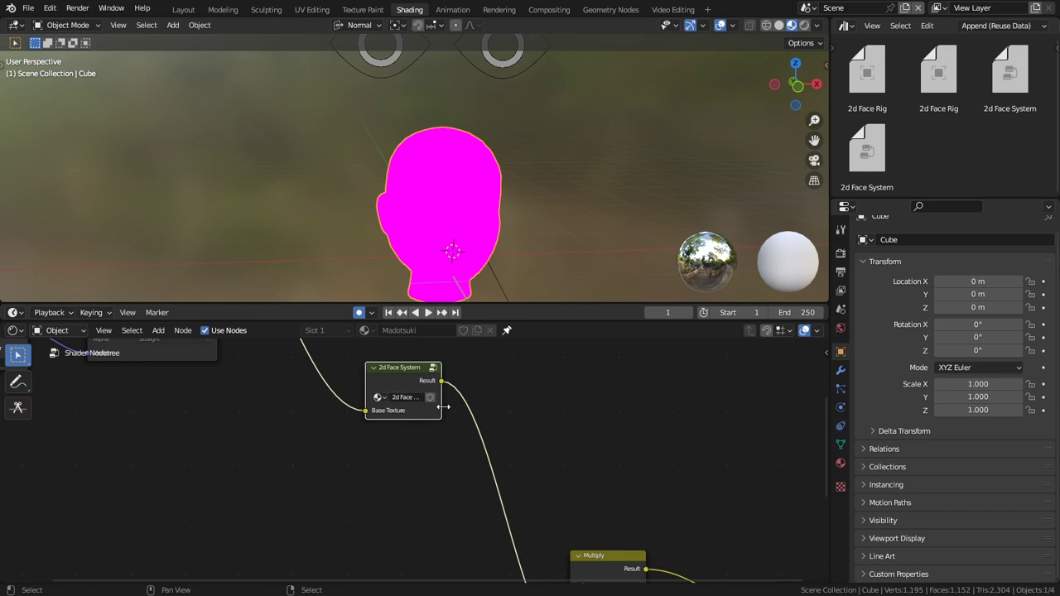
mouse_move(497, 434)
middle_mouse_down()
mouse_move(492, 395)
mouse_move(505, 444)
middle_mouse_up()
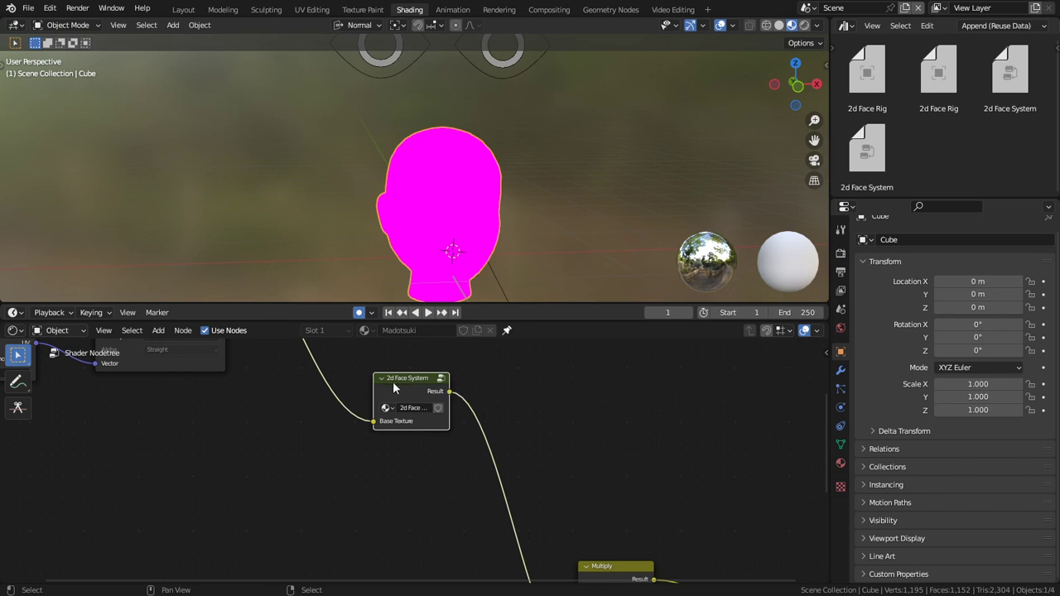
Enter the 2d Face System node group and examine the UV Map nodes feeding the Eye.L and Pupil.L textures.
key("Tab")
middle_click_drag(309, 464, 448, 578)
middle_click_drag(461, 424, 476, 507)
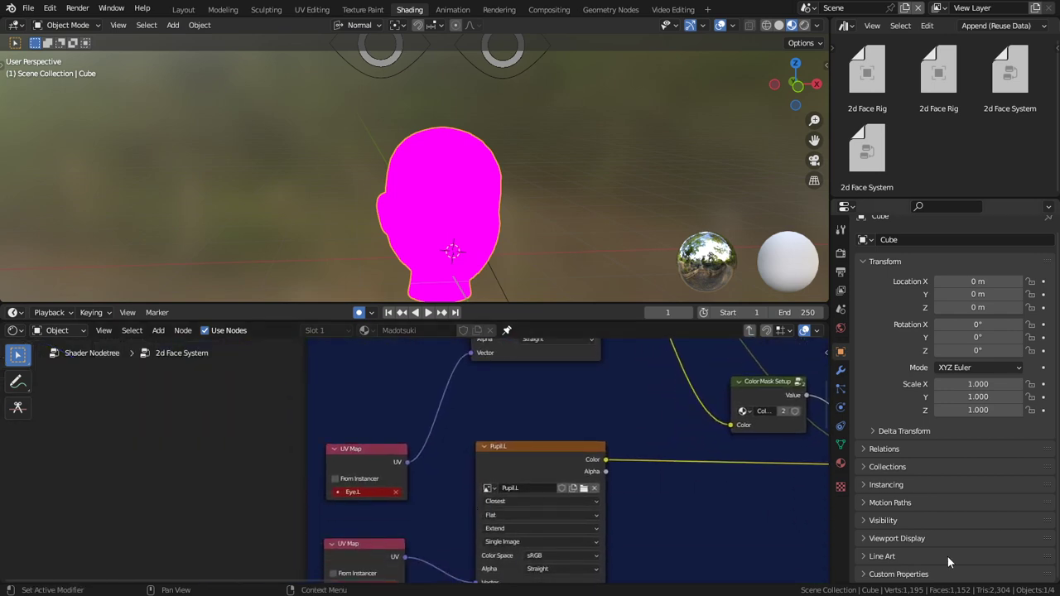
Rename the head mesh's existing UV map to Base.
left_click(841, 444)
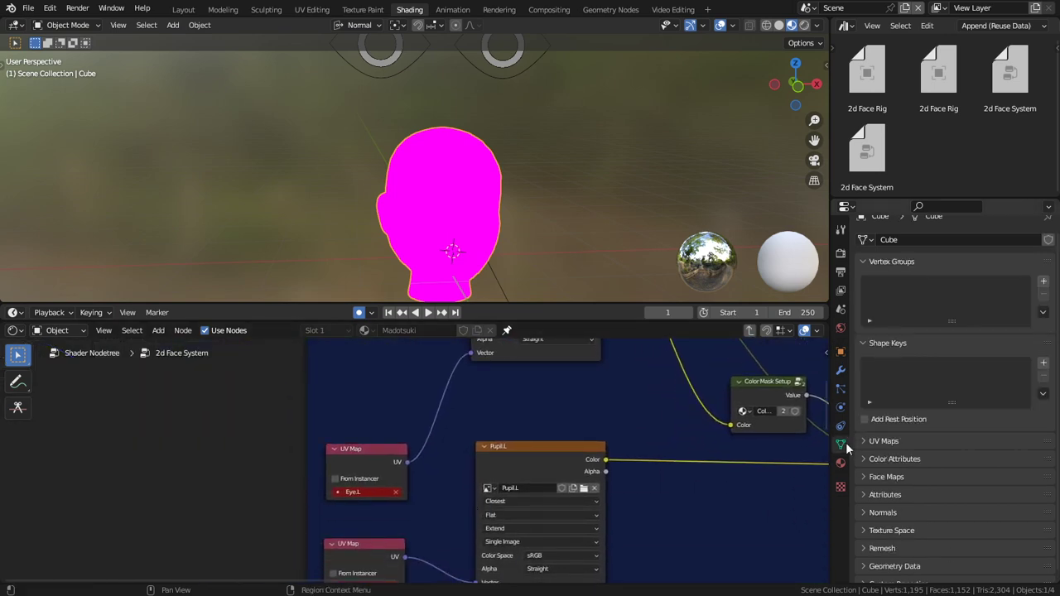
left_click(891, 441)
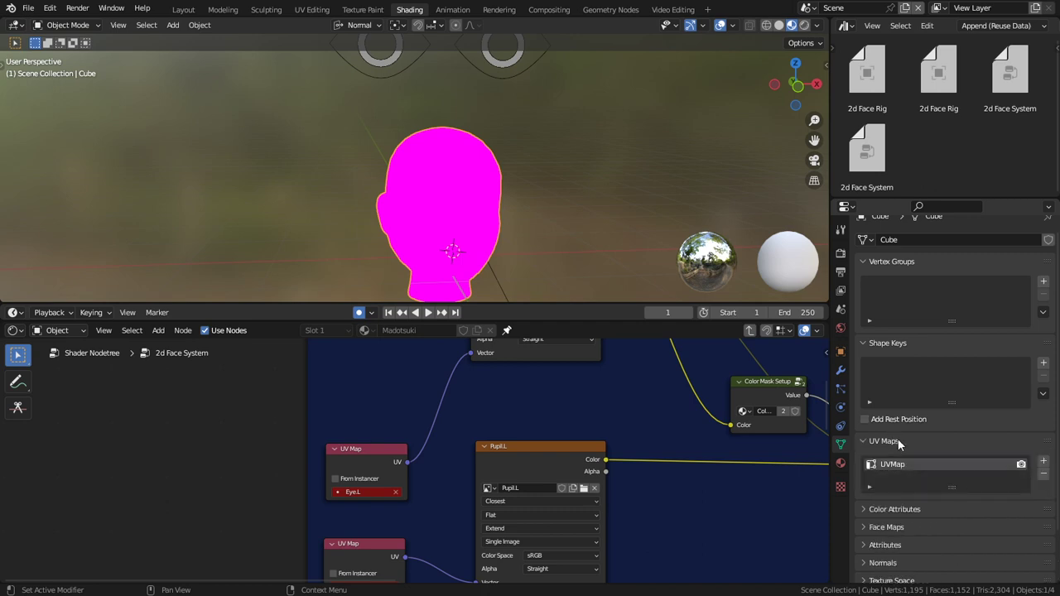
double_click(939, 464)
type("Base")
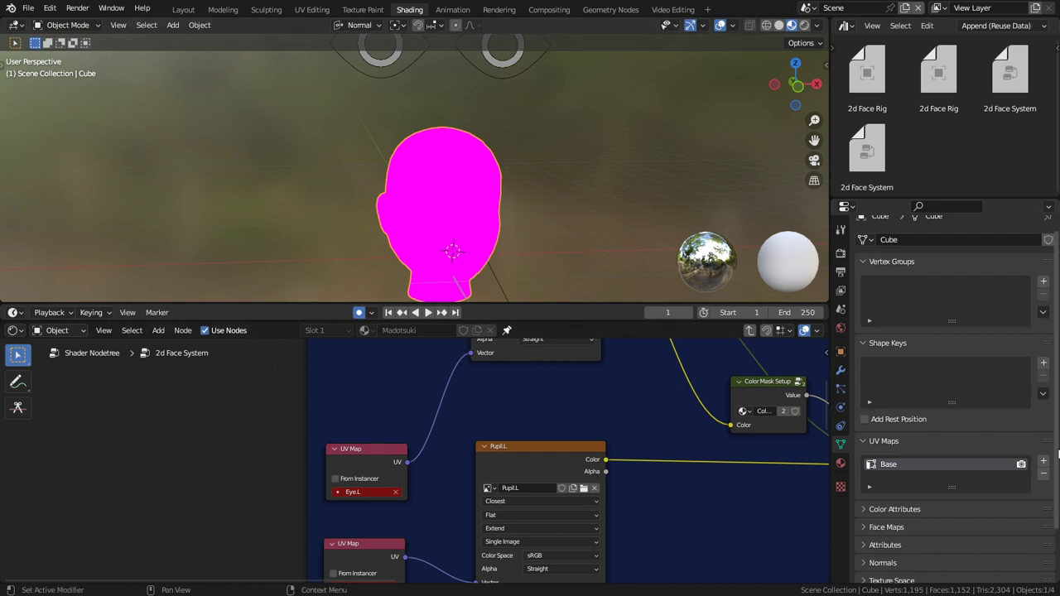
Add a second UV map to the head mesh and name it Eye.L.
left_click(1044, 460)
double_click(894, 478)
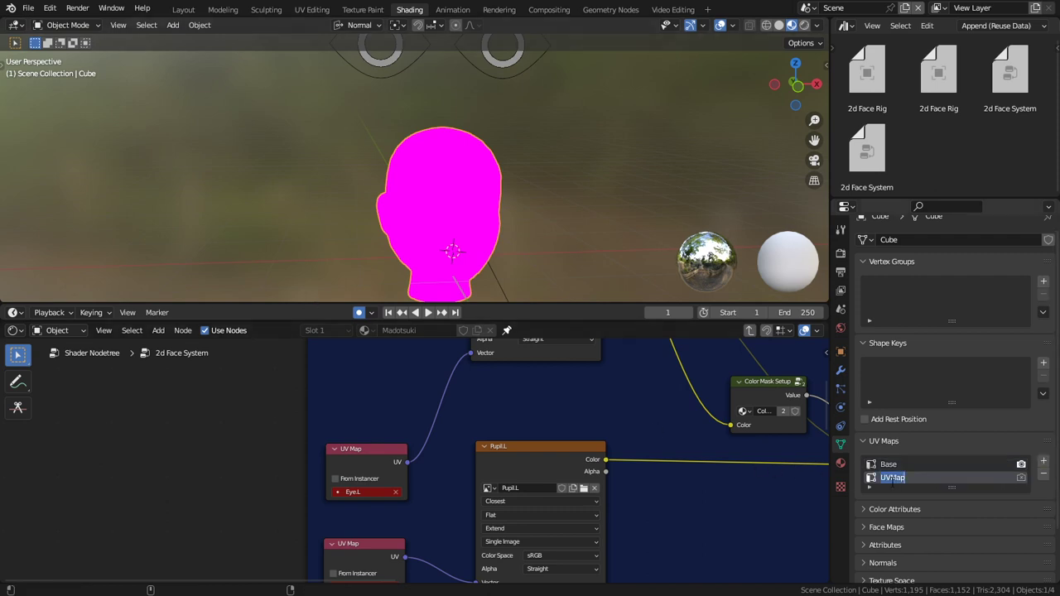
type("Eye.L")
key("Return")
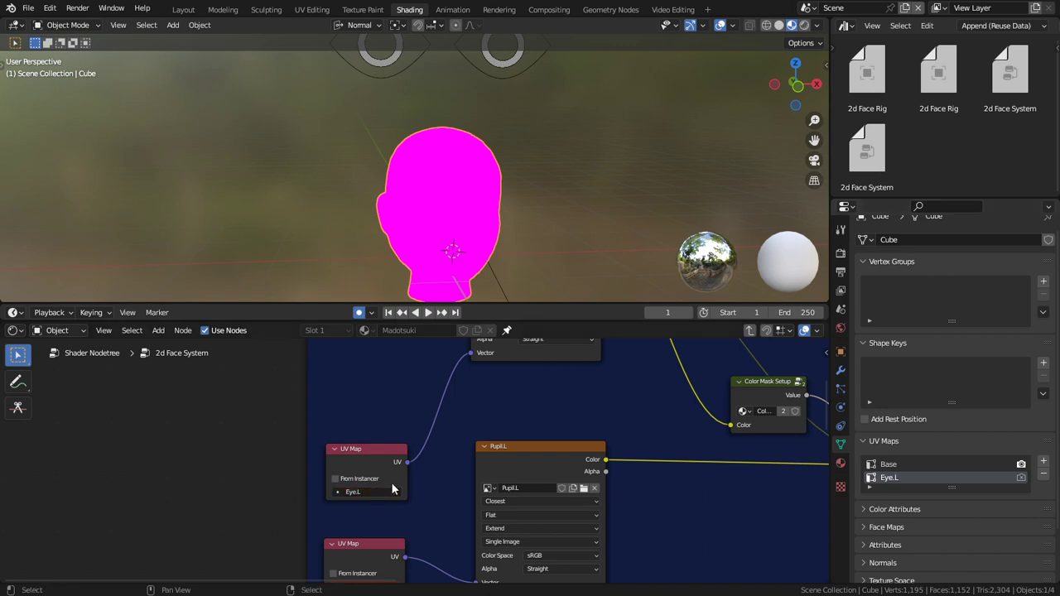
Select the band of faces covering the eyes and forehead on the front of the head mesh.
middle_click_drag(409, 576, 405, 449)
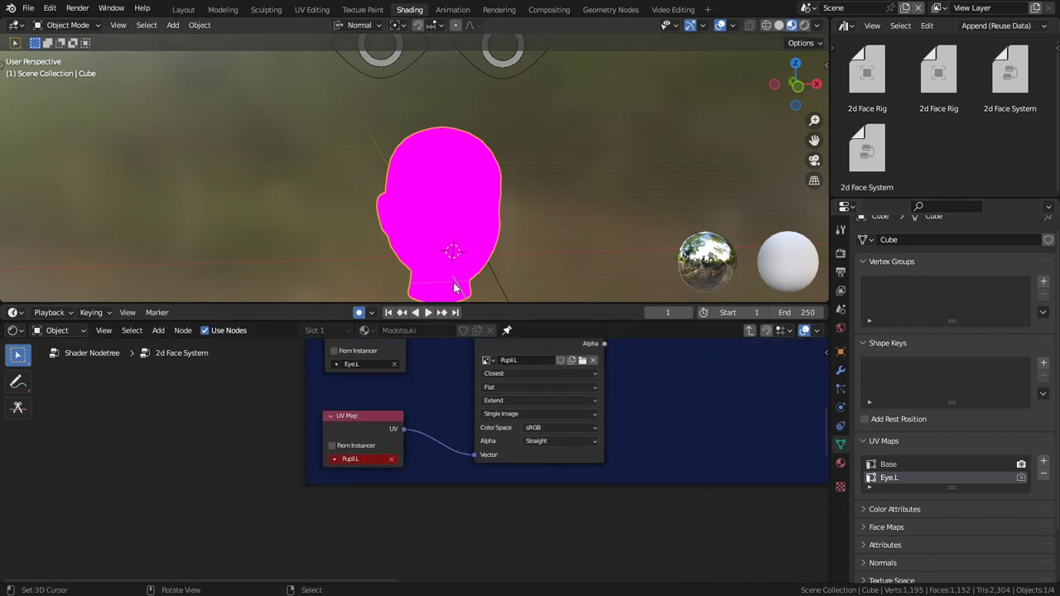
key("Tab")
key("KP_1")
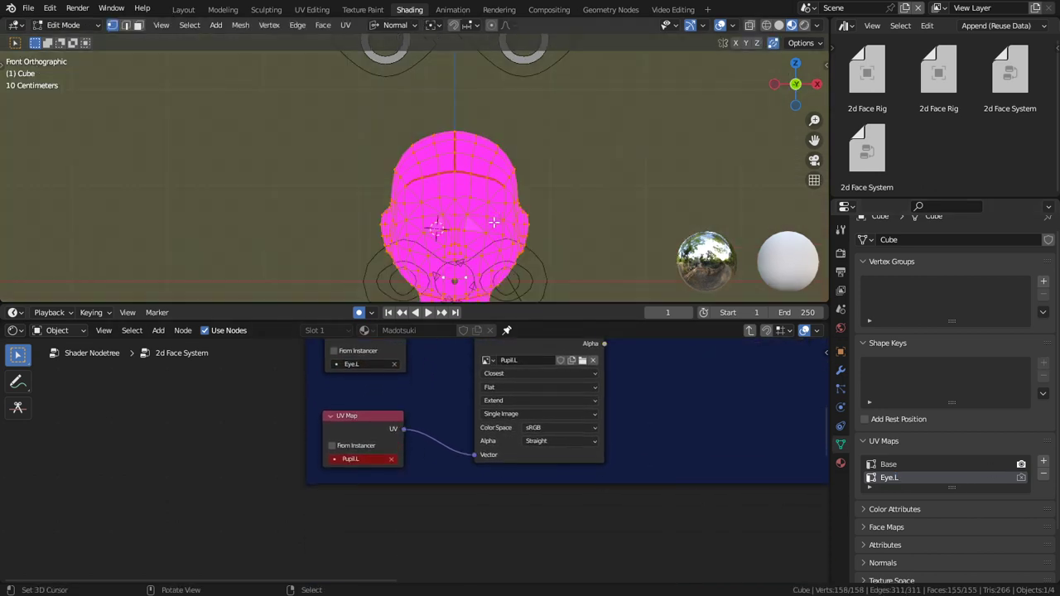
scroll(439, 236, "up", 4)
scroll(415, 137, "down", 1)
key("3")
key("c")
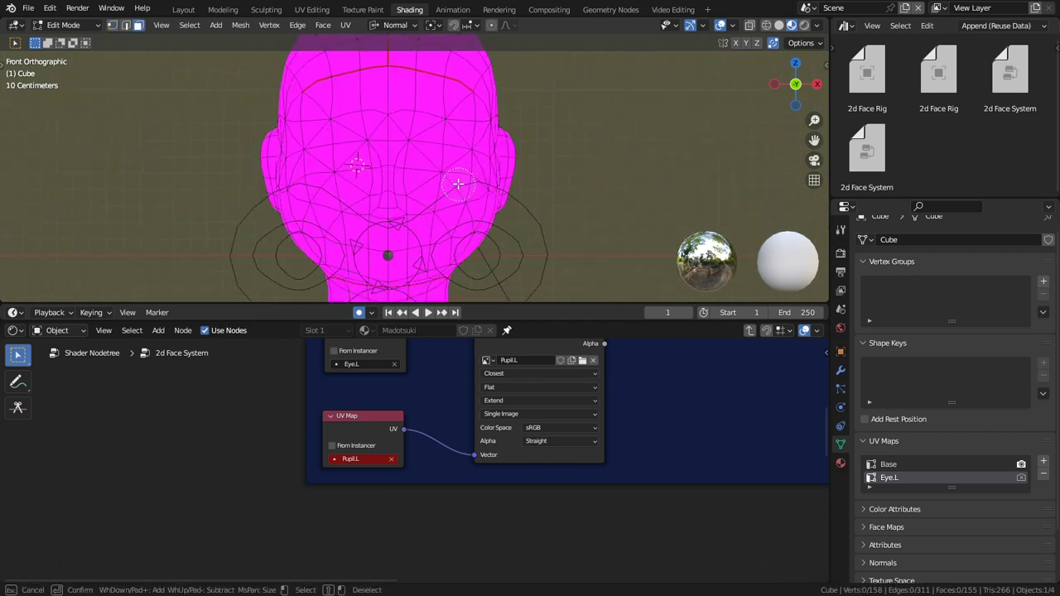
mouse_move(414, 150)
left_mouse_down()
mouse_move(415, 137)
mouse_move(435, 130)
mouse_move(458, 161)
mouse_move(430, 117)
mouse_move(471, 120)
left_mouse_up()
key("Escape")
middle_click_drag(471, 120, 430, 189)
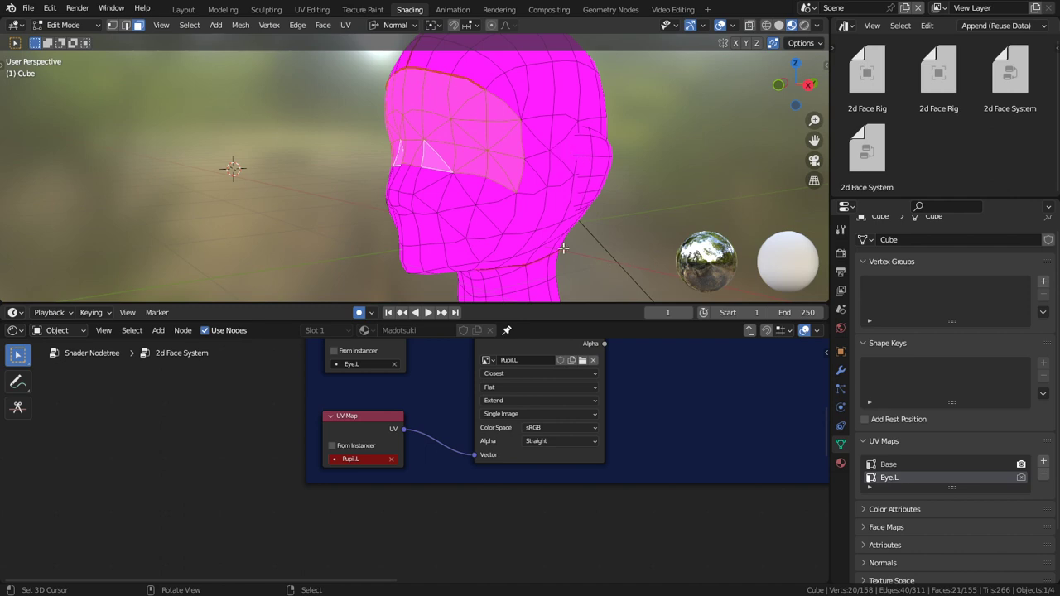
middle_click_drag(387, 189, 450, 198)
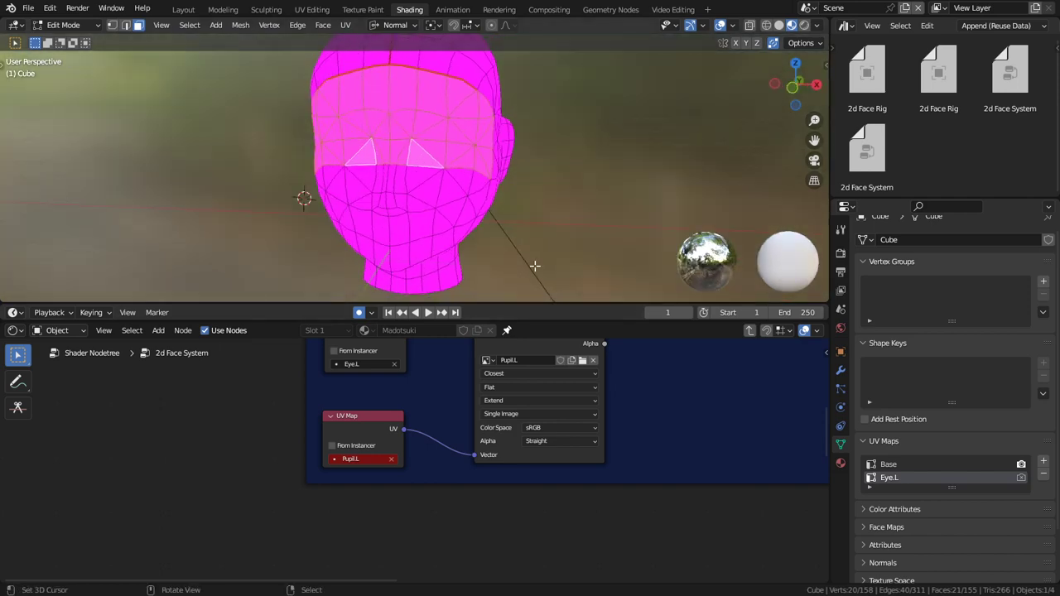
Unwrap the selected eye-area faces on the Eye.L UV map in the UV Editing workspace.
left_click(311, 9)
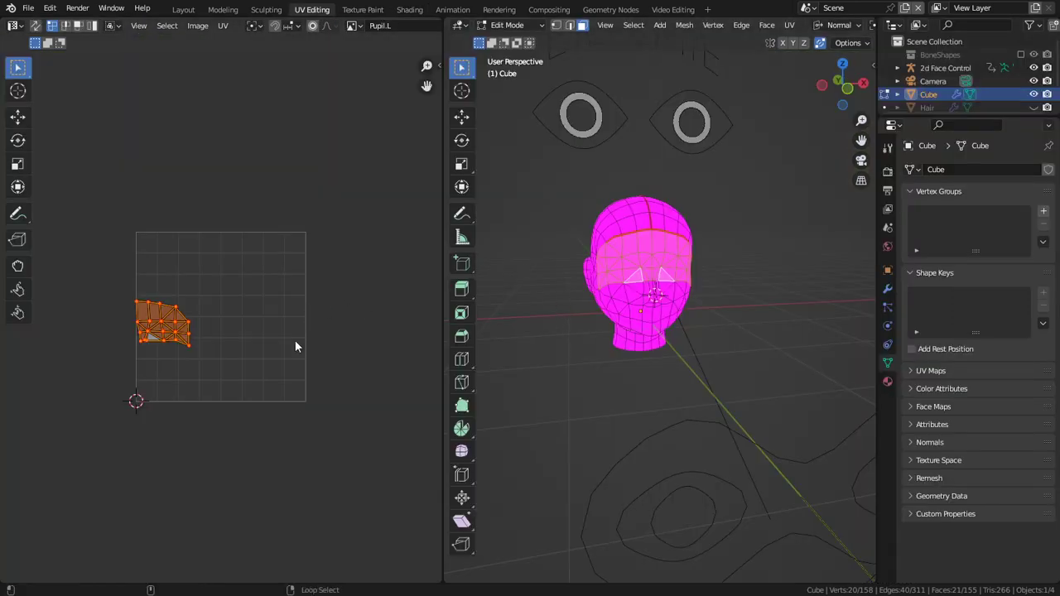
key("u")
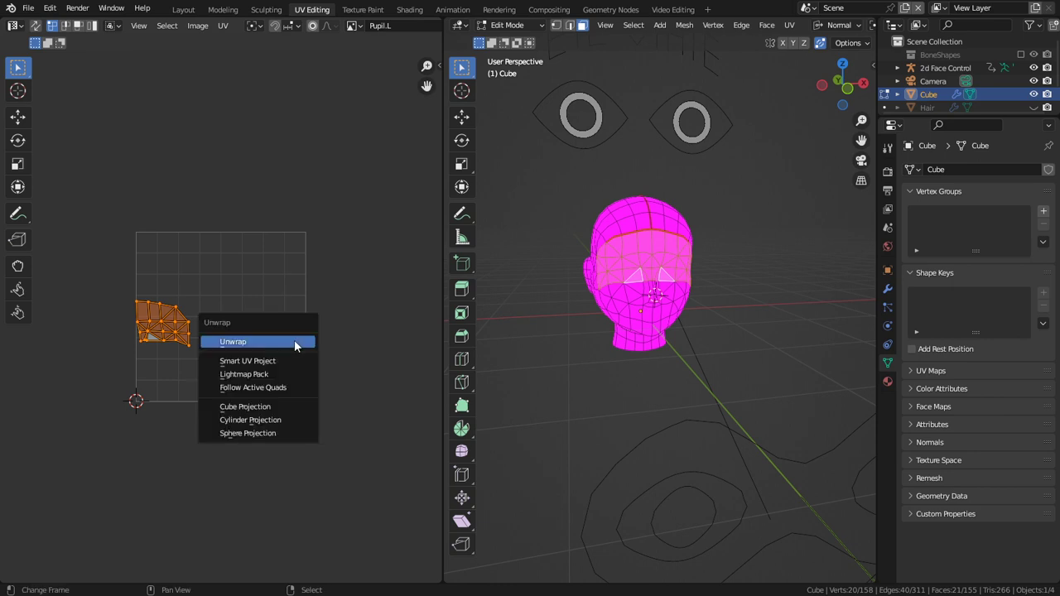
left_click(294, 341)
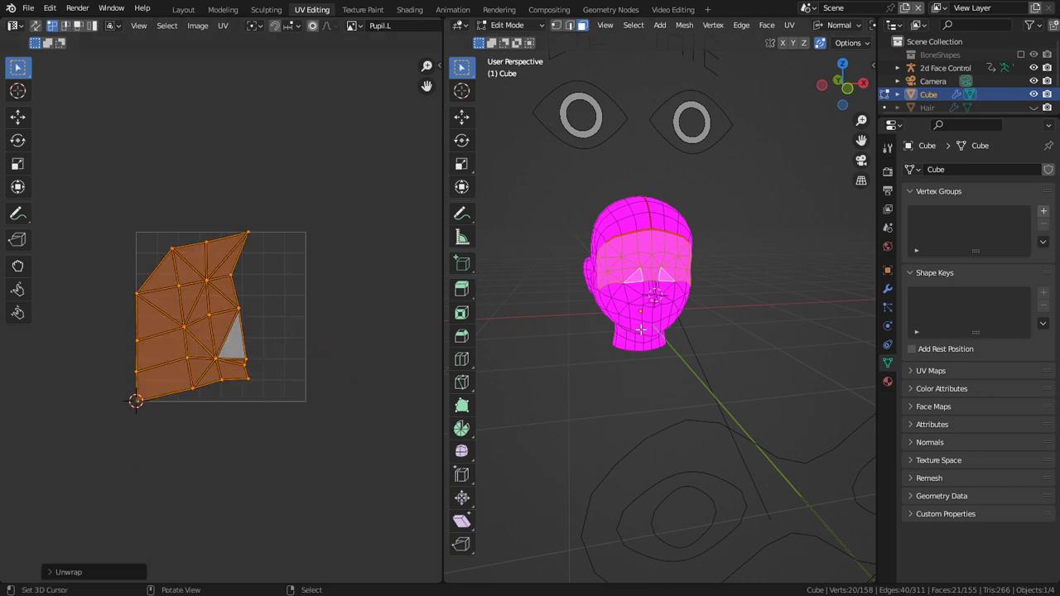
Rotate the eye-area UV island upright to match the front view of the face and move it toward the UV square's center.
scroll(643, 329, "up", 6)
key("KP_1")
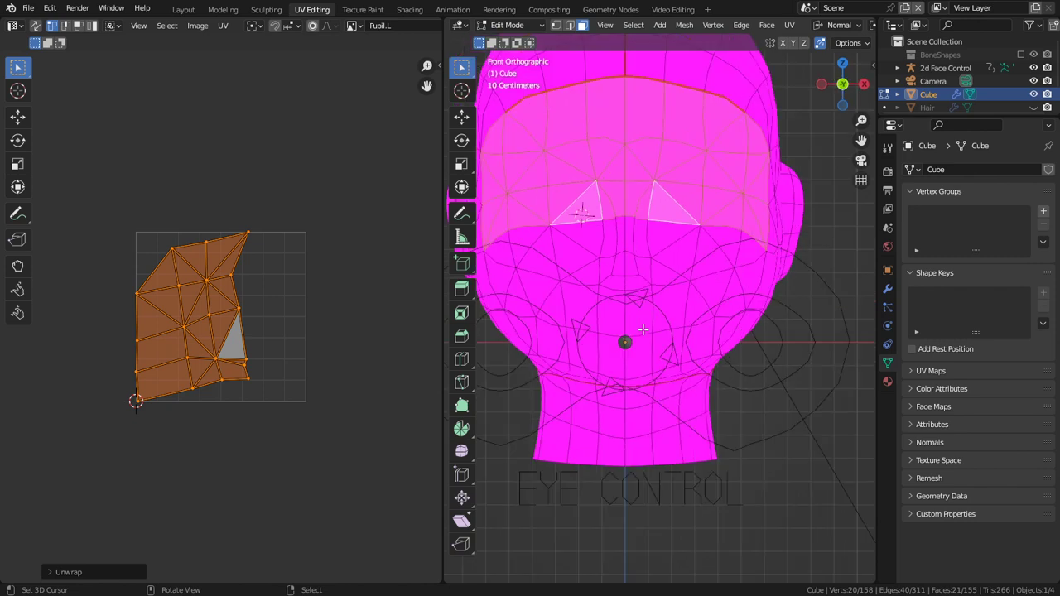
scroll(643, 330, "down", 1)
type("r")
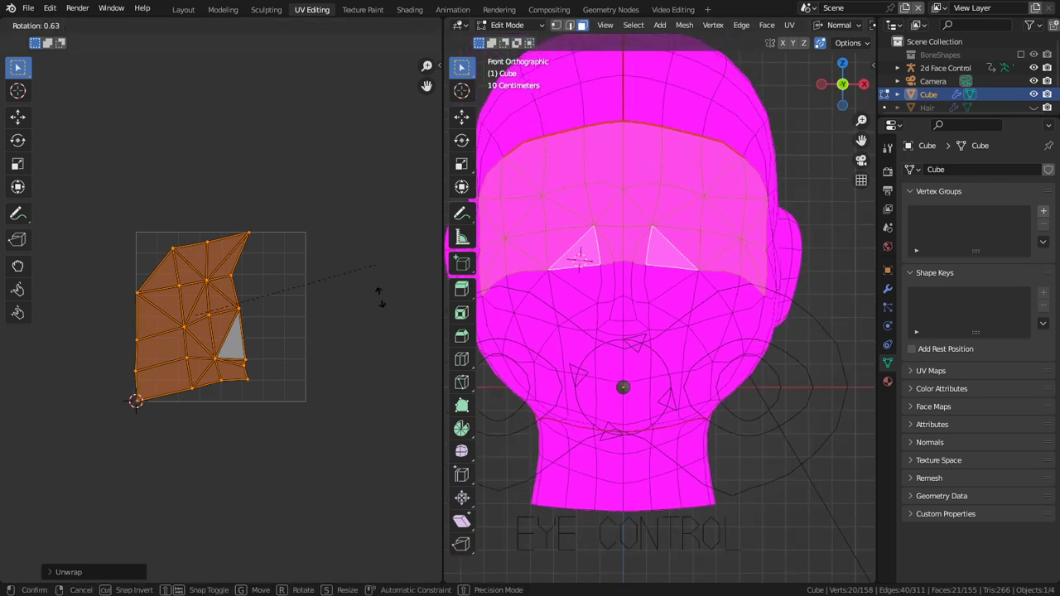
type("90")
key("BackSpace")
key("BackSpace")
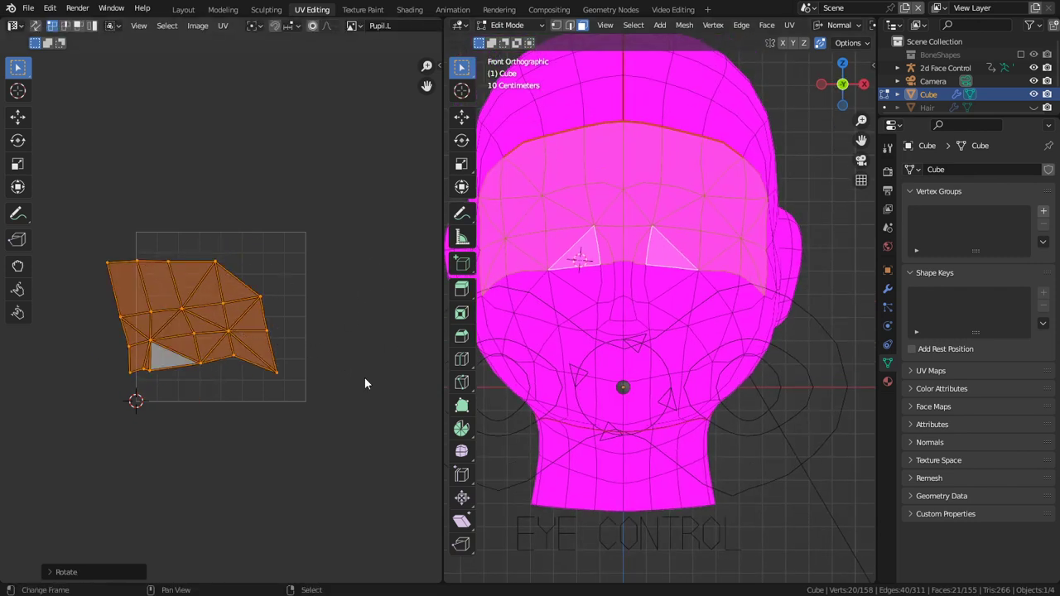
left_click(389, 353)
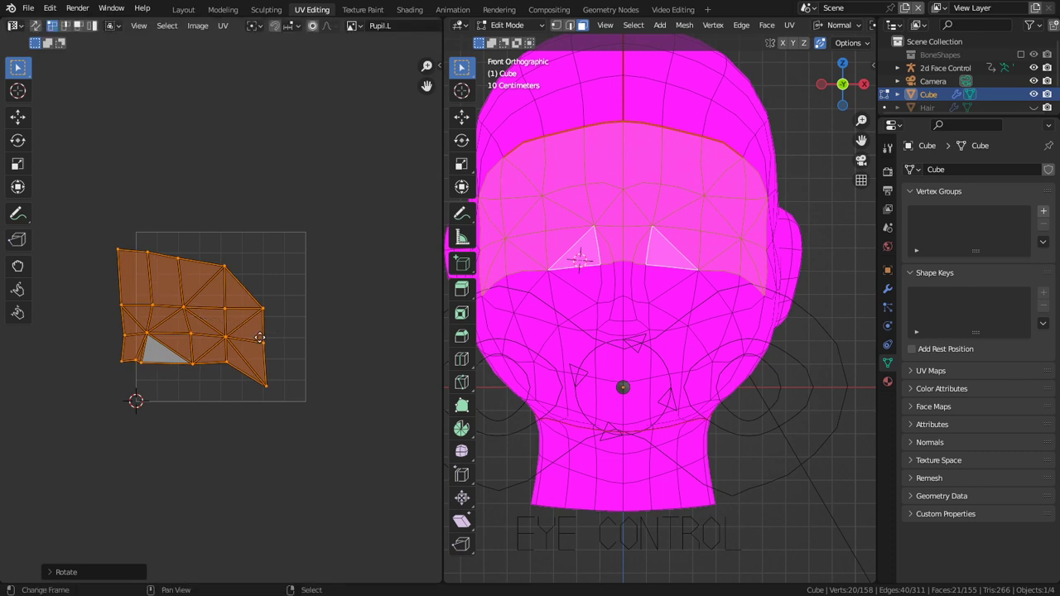
key("g")
left_click(373, 354)
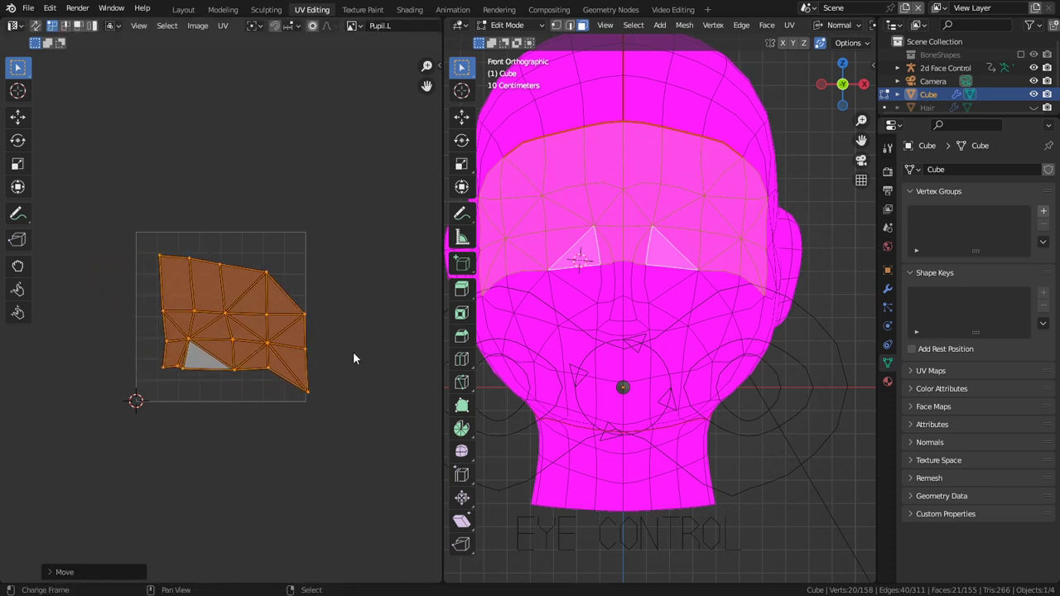
Pack the eye-area UV island into the UV square with rotation disabled.
key("q")
left_click(353, 353)
key("q")
left_click(342, 369)
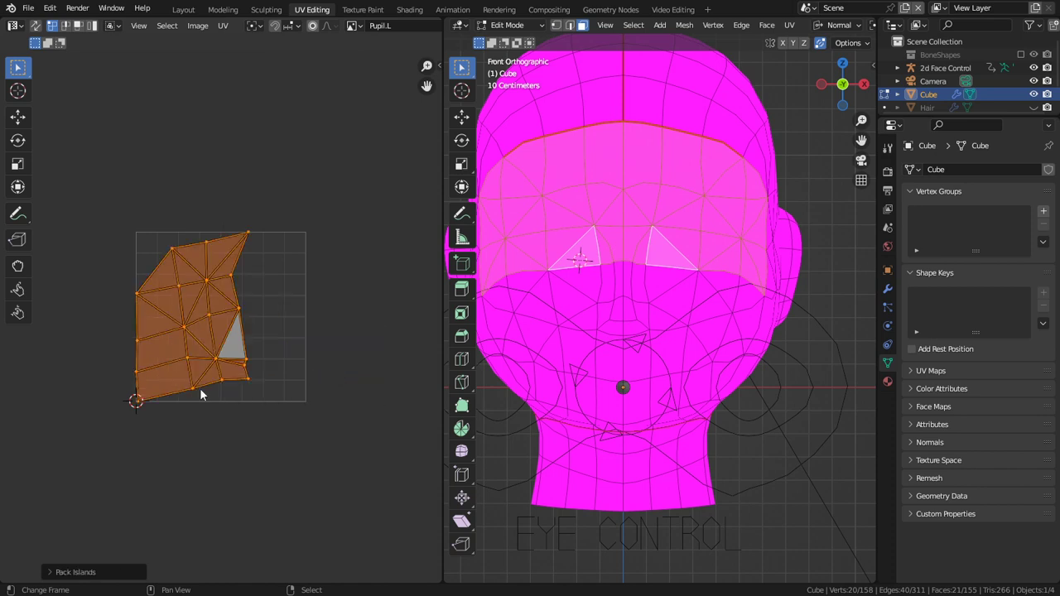
left_click(91, 572)
left_click(125, 539)
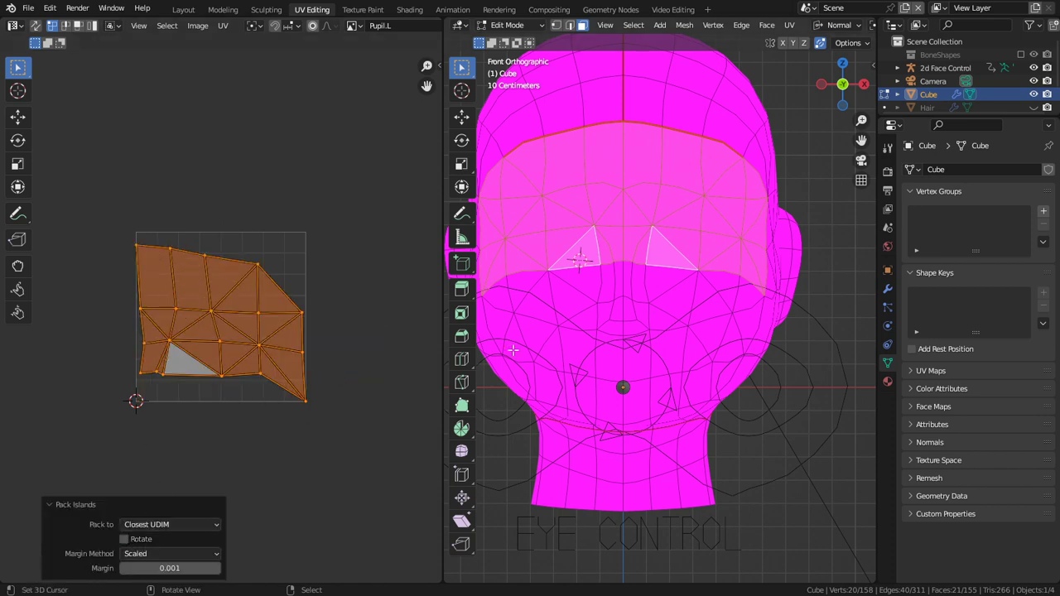
Return the head to Object Mode and add a UV map named Pupil.L.
key("Tab")
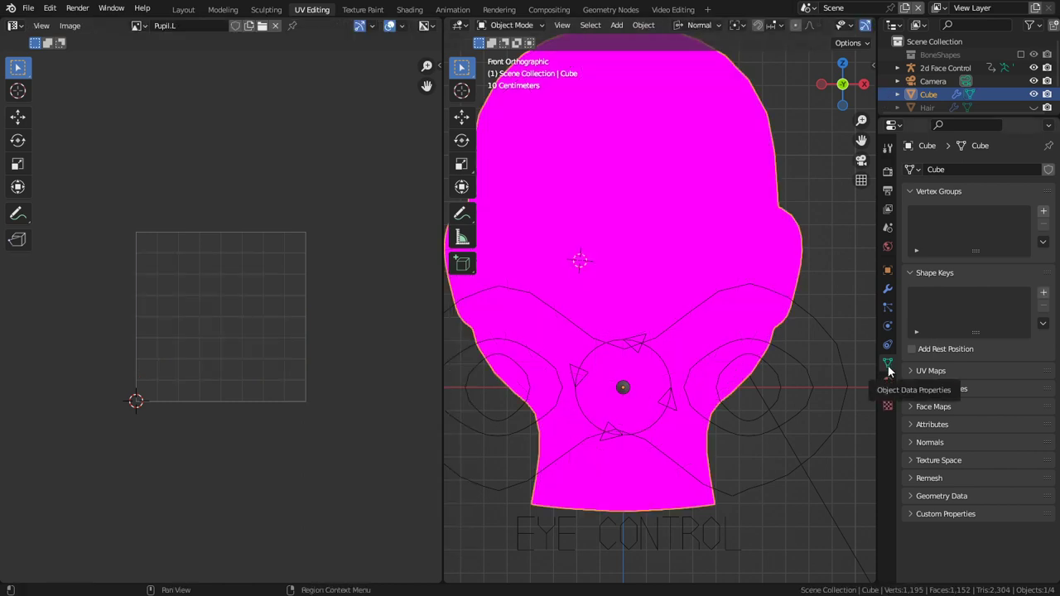
left_click(939, 369)
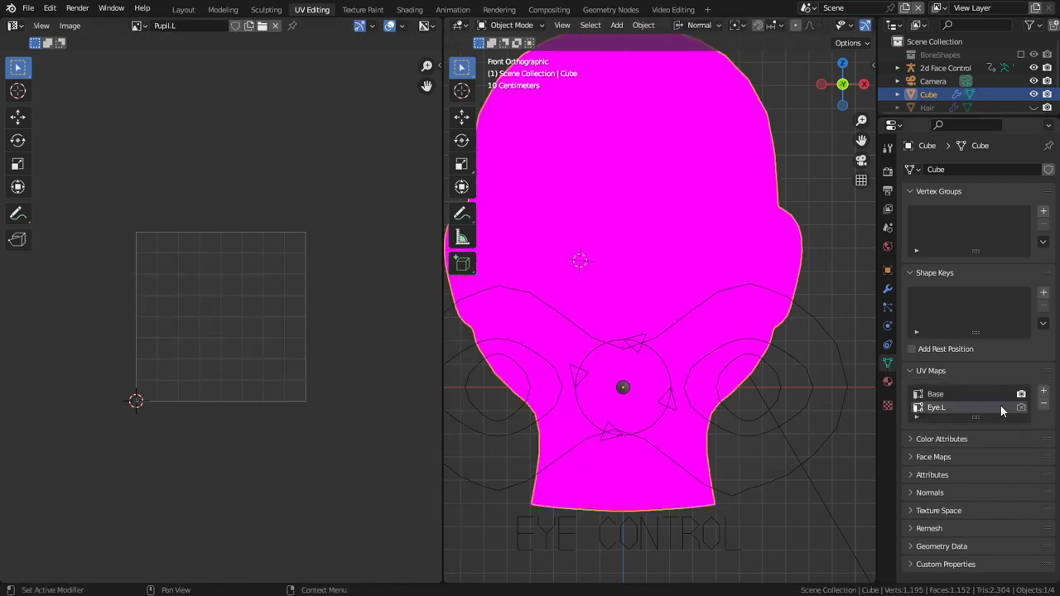
left_click(1045, 395)
double_click(953, 421)
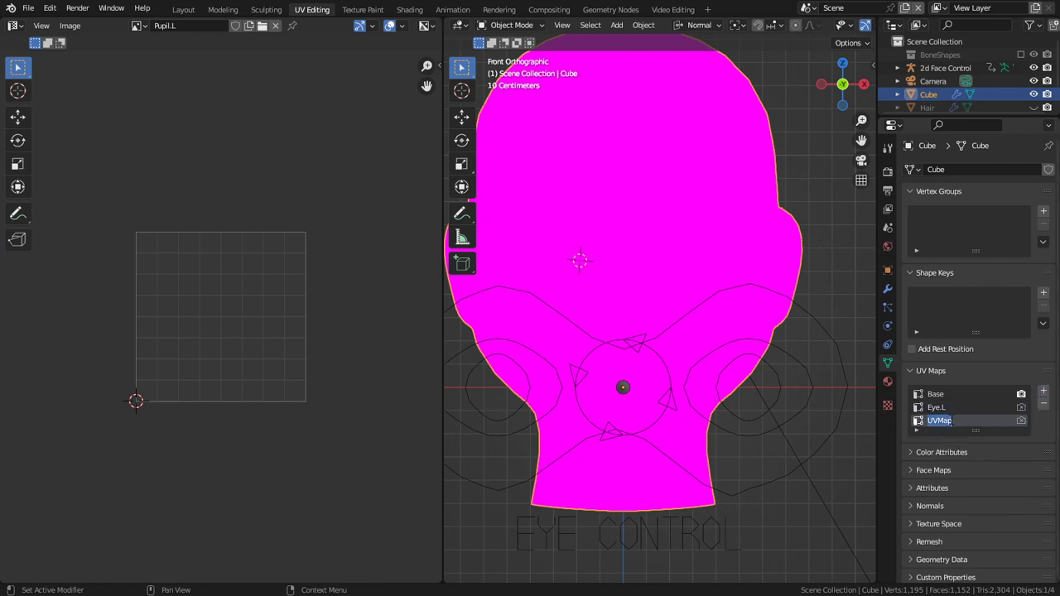
type("Pupil.L")
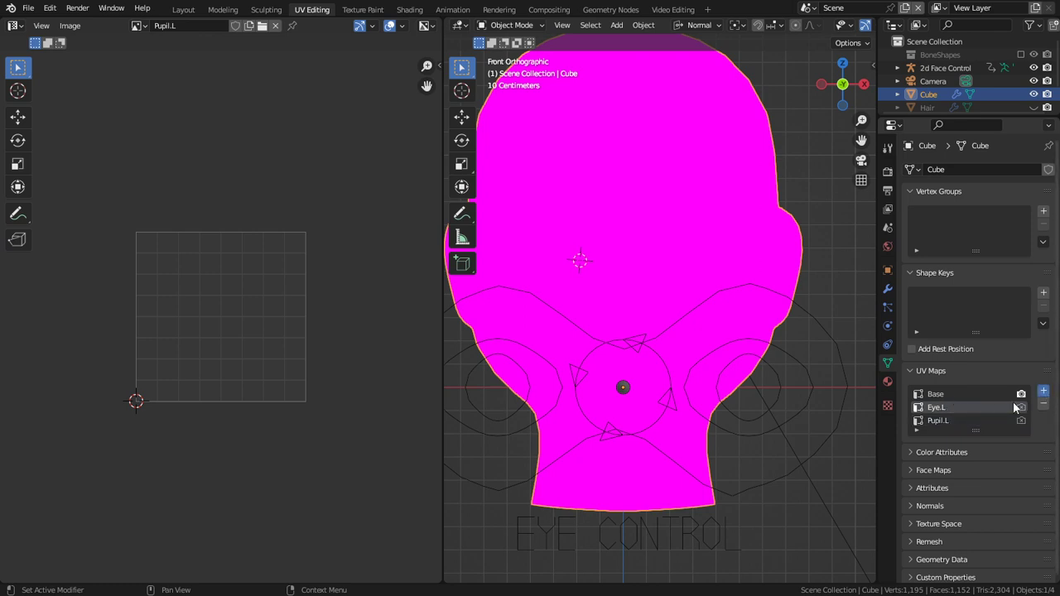
Add two more UV maps to the head mesh and name them Eye.R and Pupil.R.
left_click(1044, 391)
left_click(1044, 391)
double_click(953, 434)
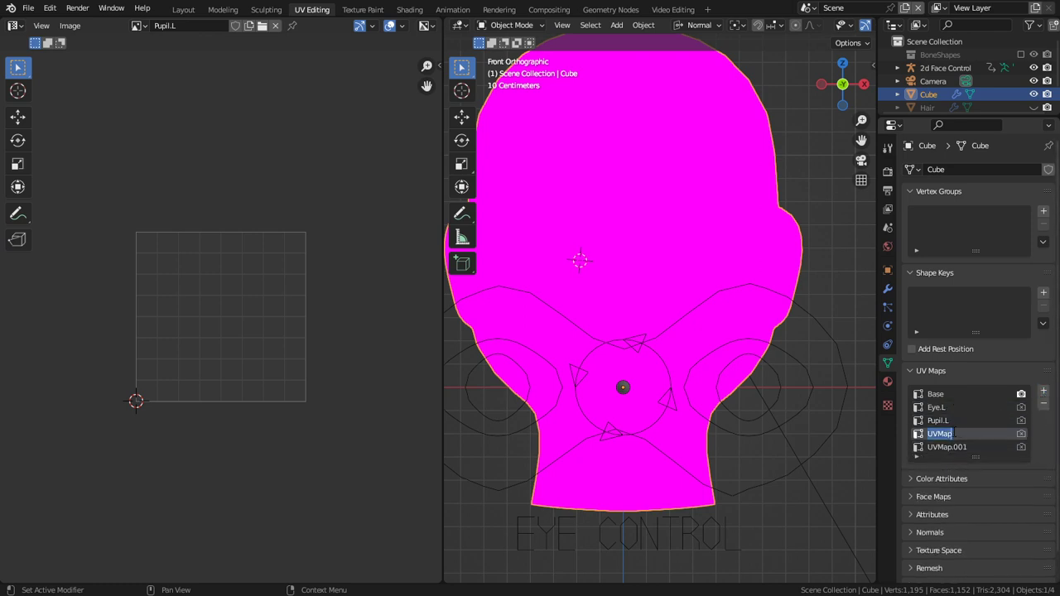
type("Eye.R")
key("Return")
double_click(933, 447)
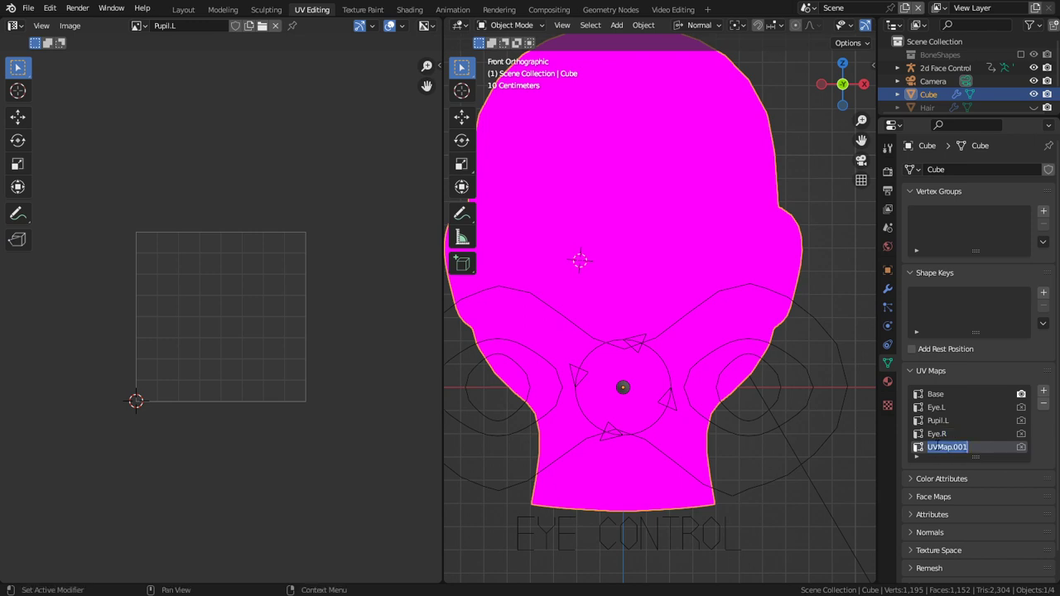
key("BackSpace")
type("Pupil.R")
key("Return")
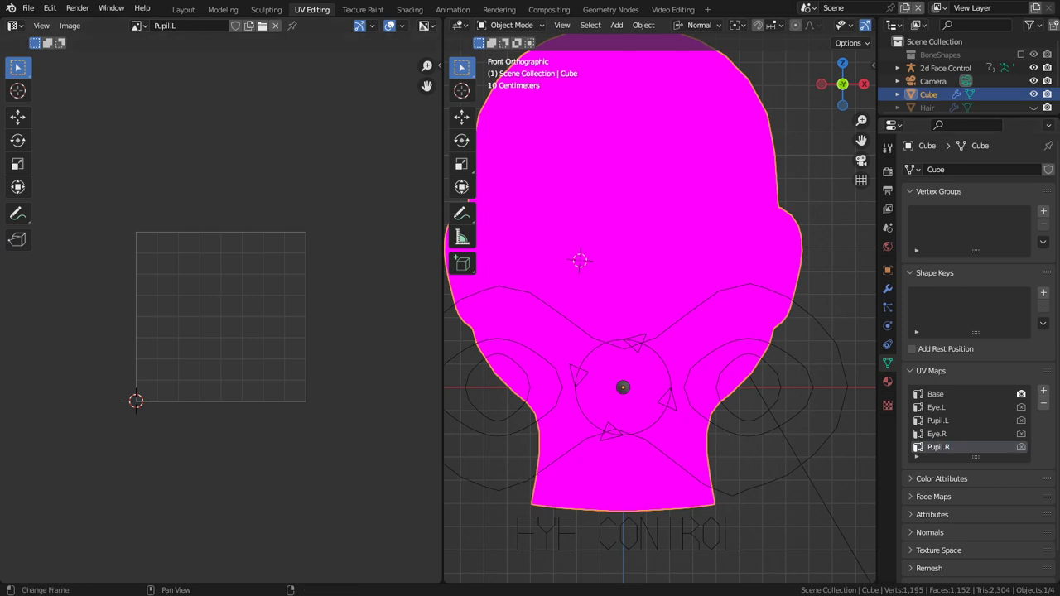
Load MadoEyes0000.png from the EyeStates folder into the eye texture node of the 2d Face System group in the Shading workspace.
left_click(409, 9)
middle_click_drag(474, 374, 348, 448)
middle_click_drag(382, 408, 345, 502)
middle_click_drag(406, 434, 424, 532)
left_click(431, 400)
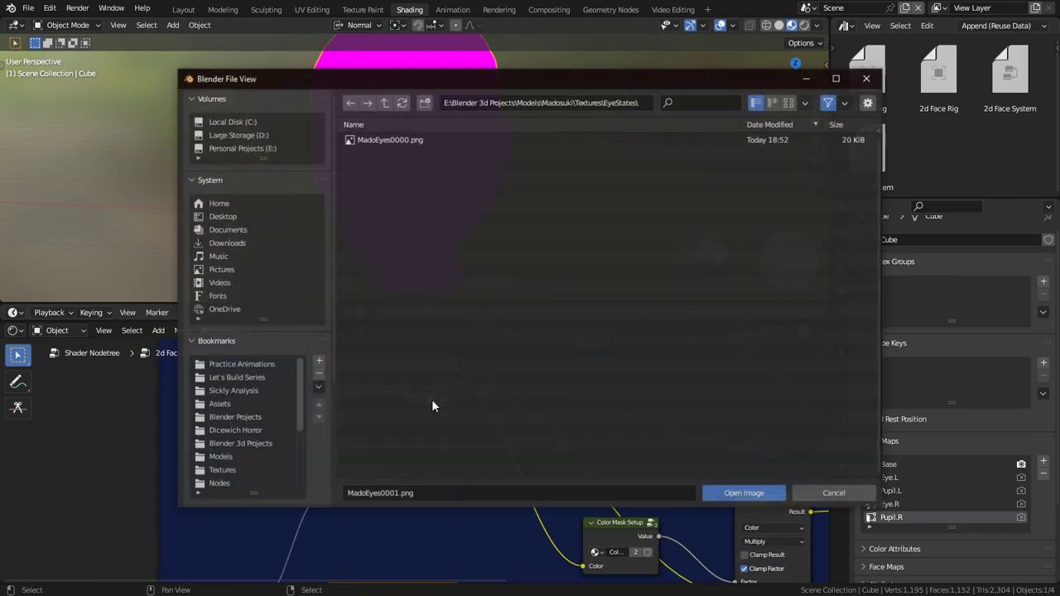
double_click(420, 142)
Change the Pupil.L image's source to Generated in the Texture Paint workspace.
middle_click_drag(480, 471, 522, 383)
middle_click_drag(489, 490, 488, 409)
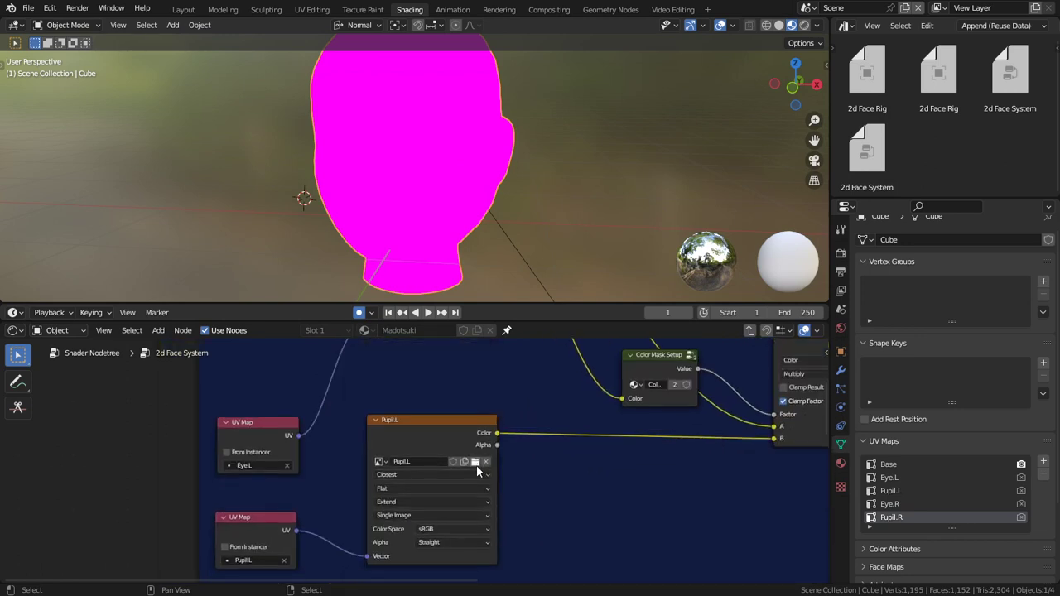
left_click(359, 25)
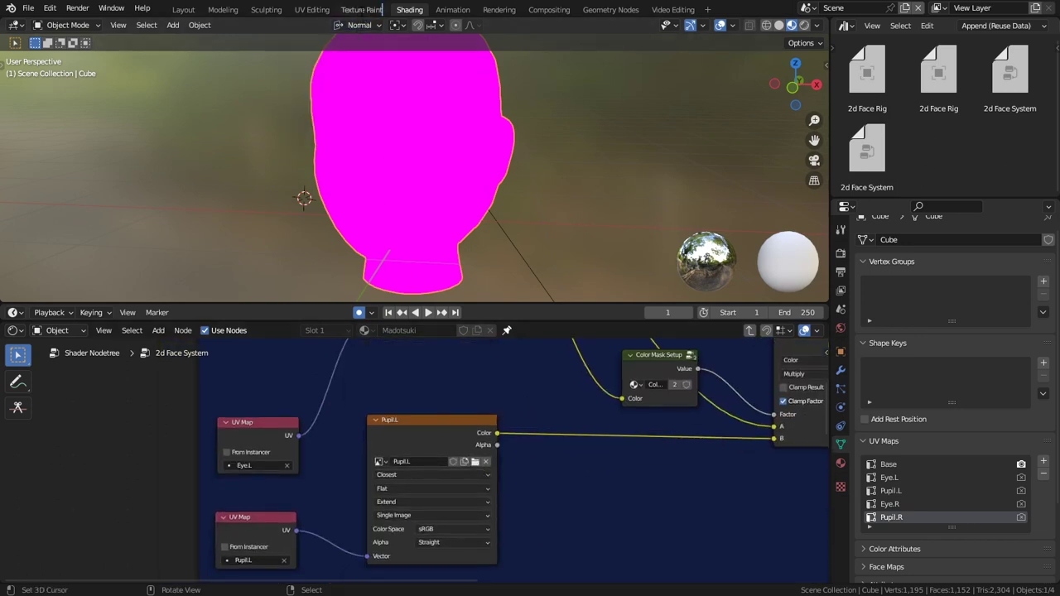
left_click(363, 9)
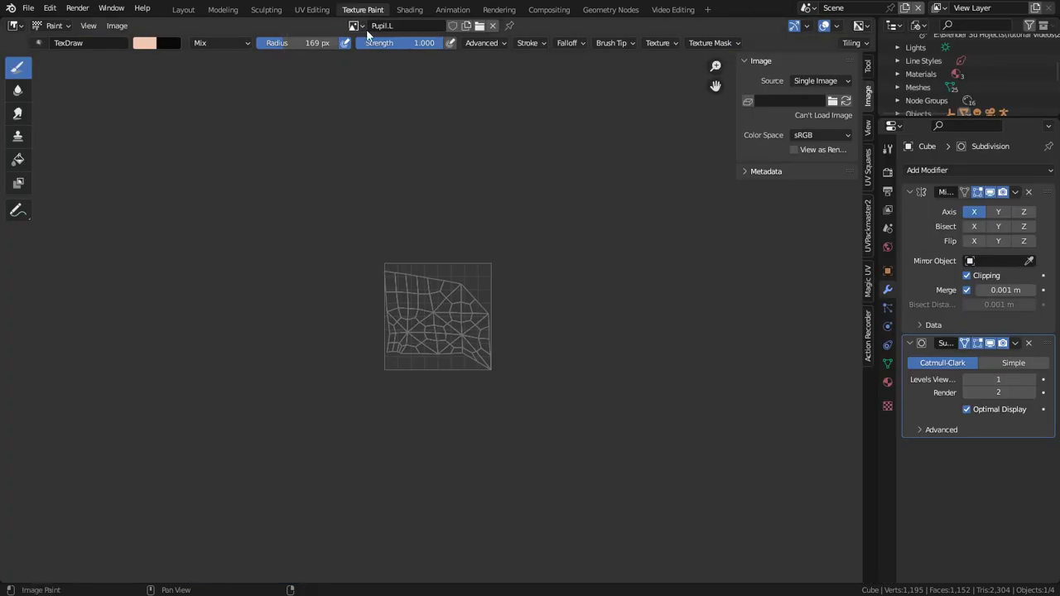
left_click(835, 84)
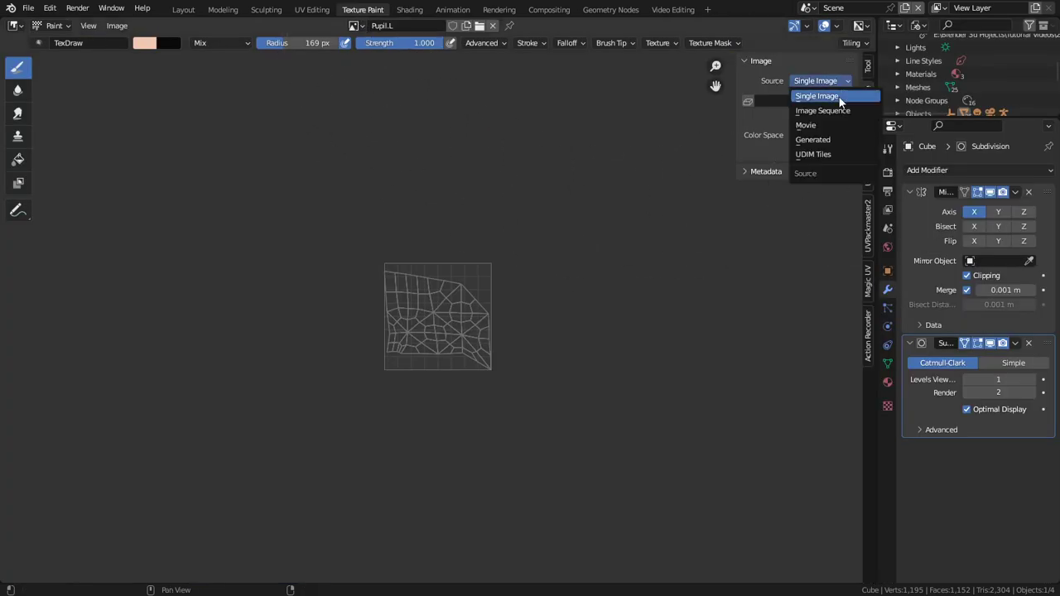
left_click(812, 139)
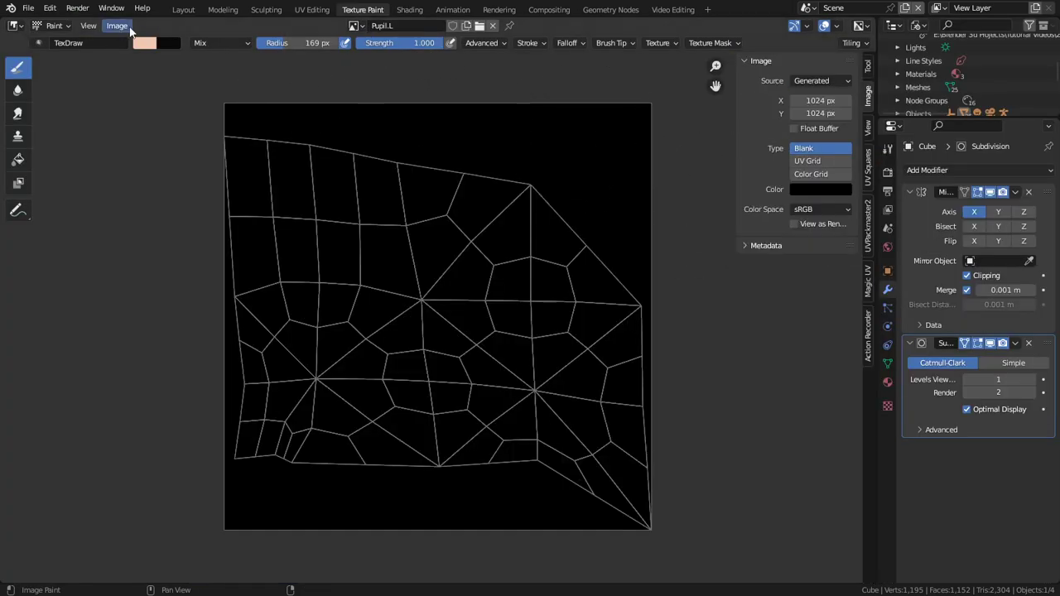
Start saving the Pupil.L image as a file and create a PupilStates folder inside Textures for it.
left_click(117, 25)
left_click(180, 147)
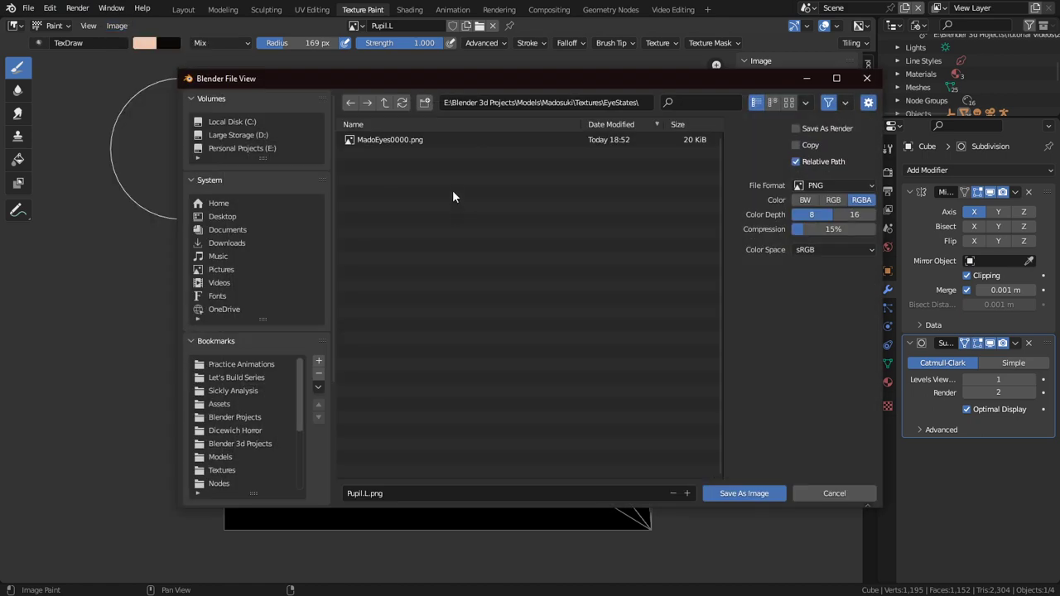
left_click(383, 104)
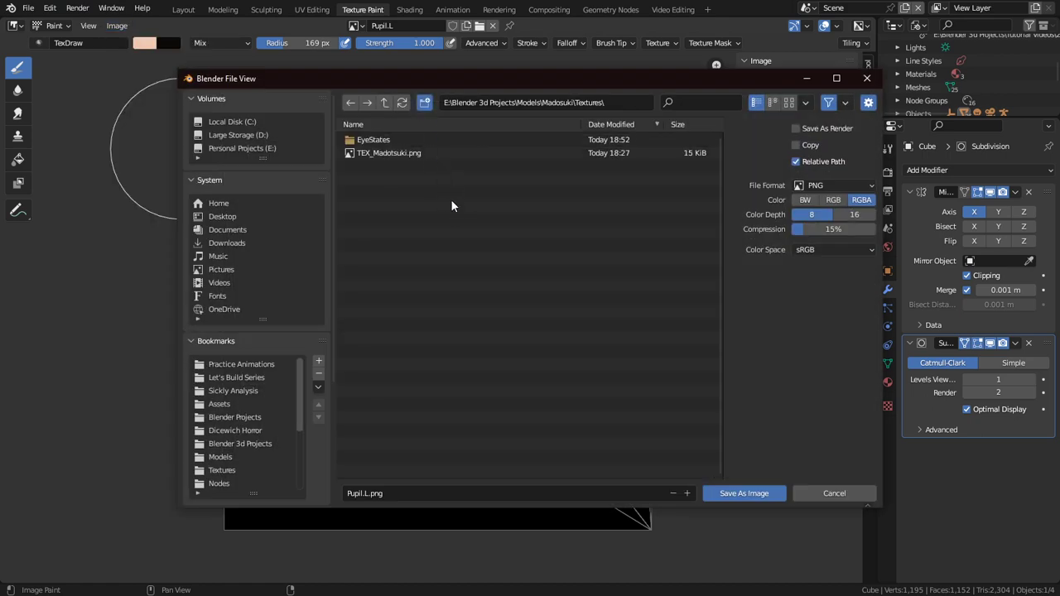
type("i\\Textures\\Pupil")
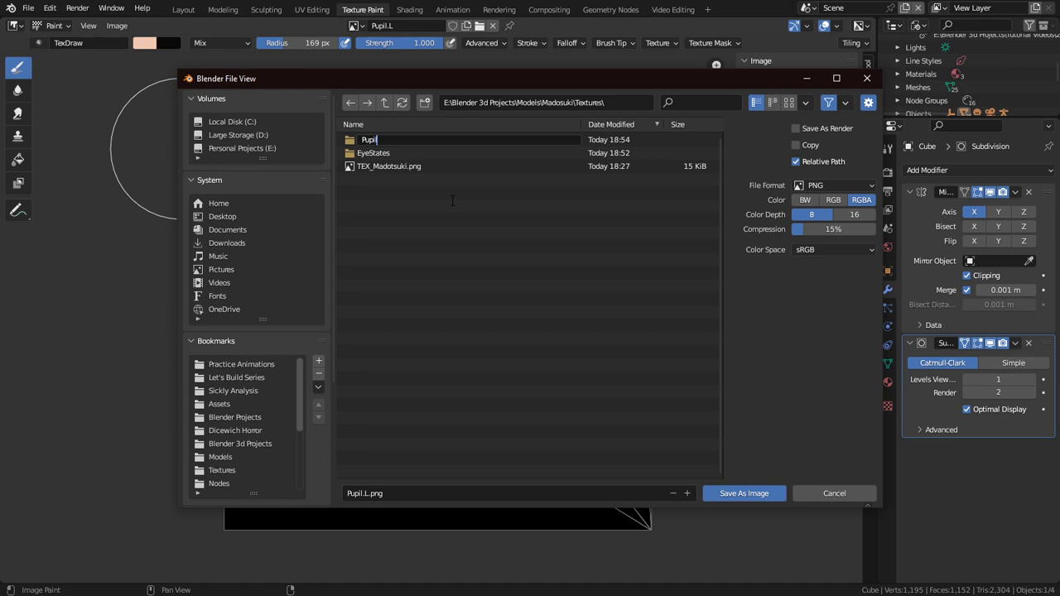
type("States")
key("Return")
key("Return")
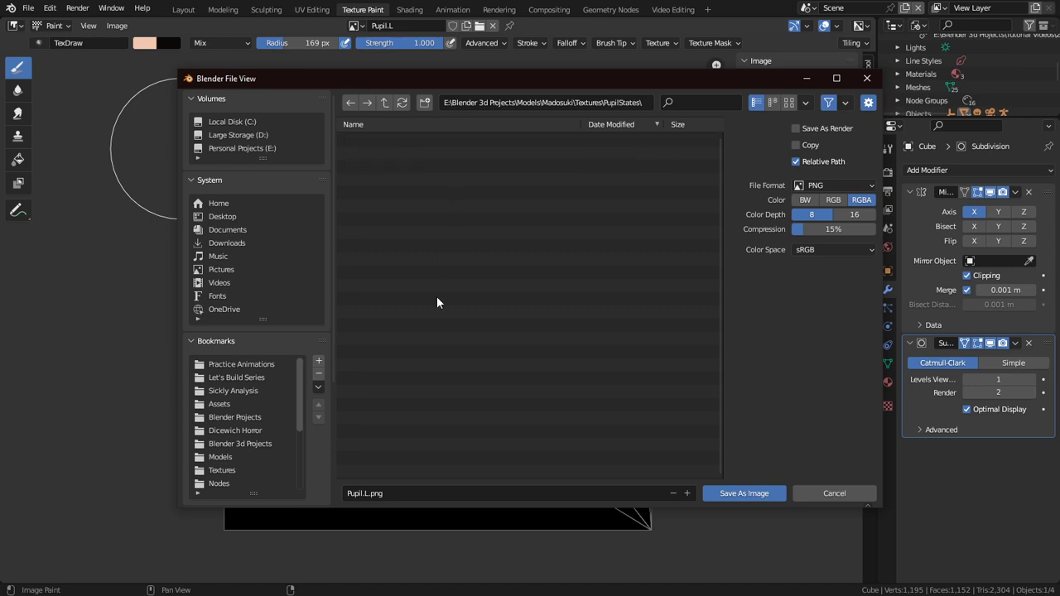
Save the pupil image in the PupilStates folder under a MadoPupil file name.
left_click(367, 493)
key("ctrl+a")
type("MadoPupil.")
key("Return")
left_click(744, 494)
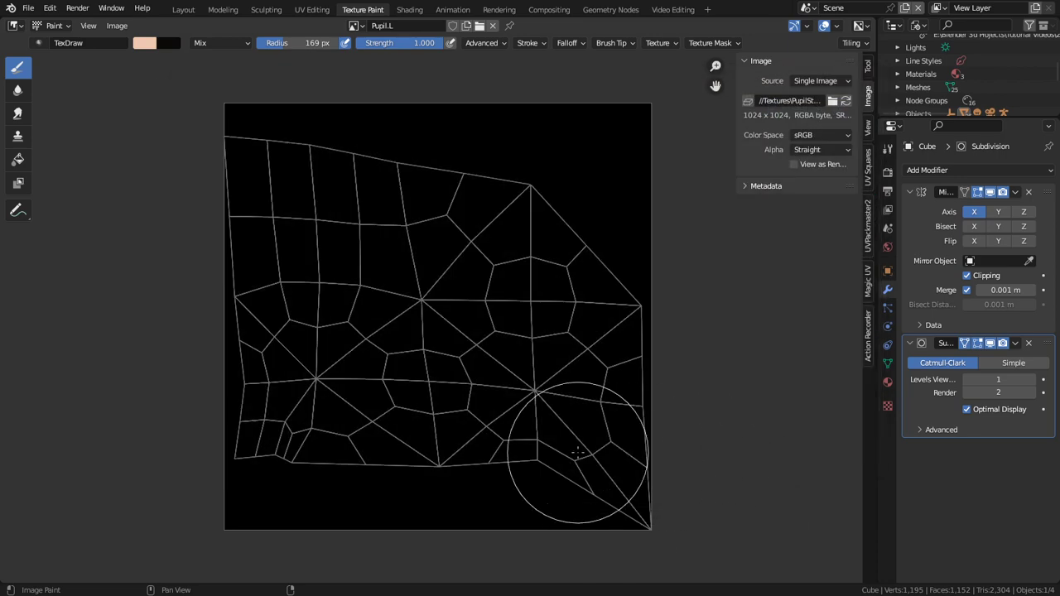
key("ctrl+space")
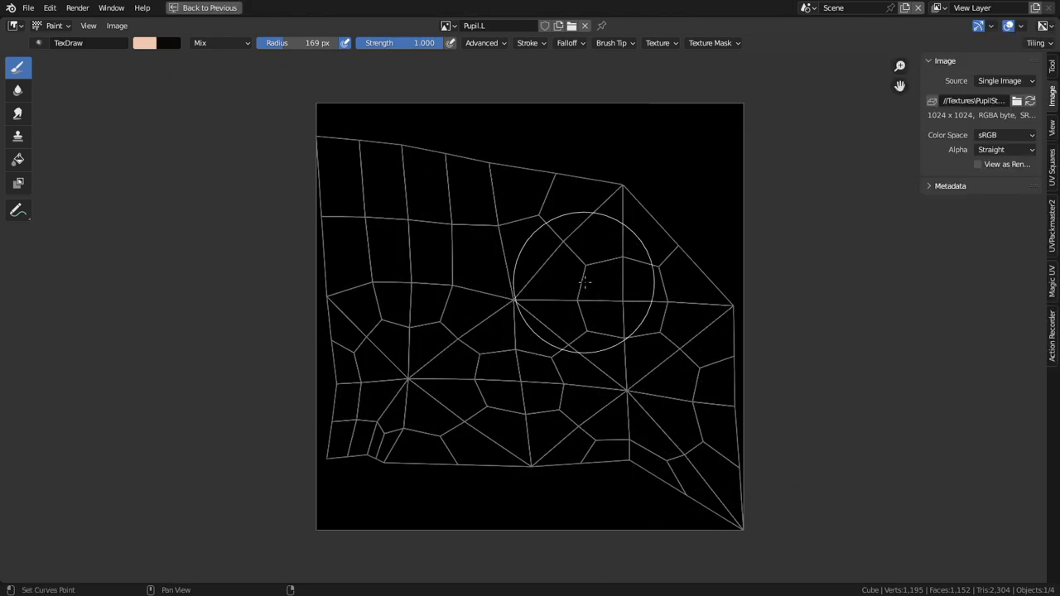
key("ctrl+space")
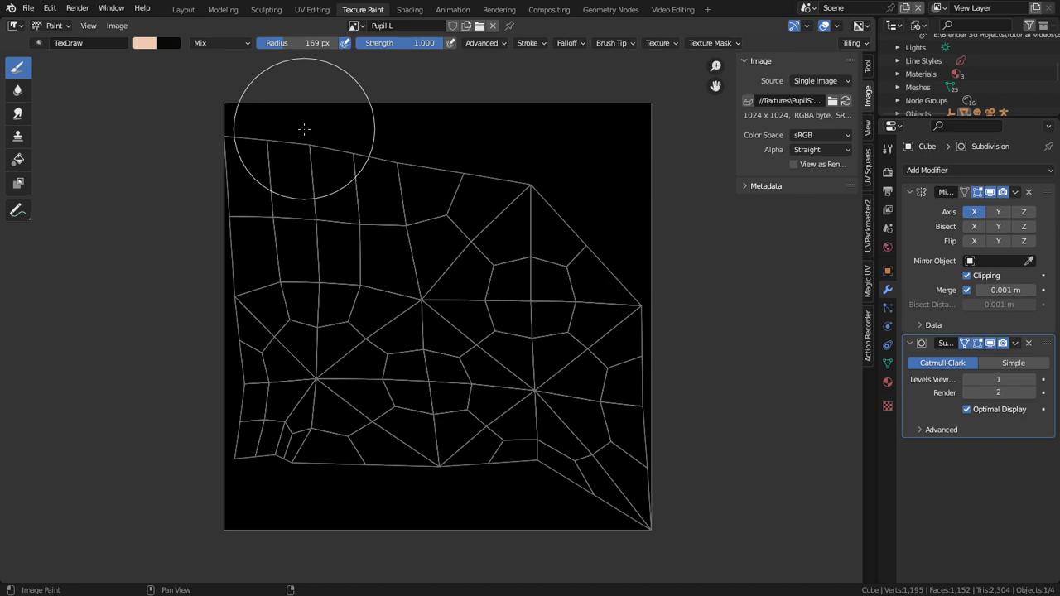
Rename the MadoEyes0000.png image in the left eye's texture node to Eye.L in the Shading workspace.
left_click(409, 10)
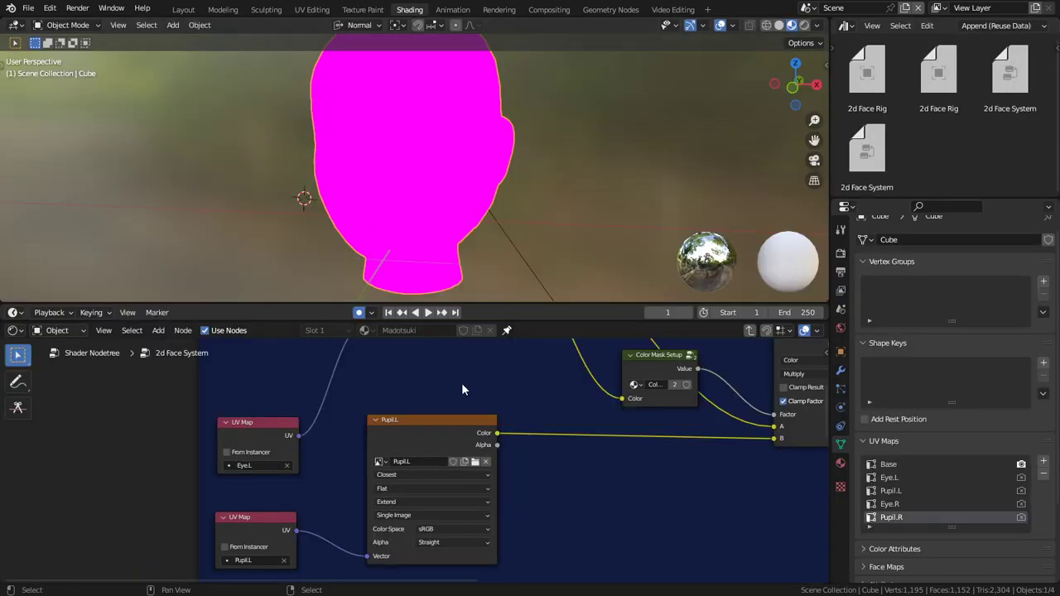
middle_click_drag(461, 383, 457, 498)
left_click(410, 397)
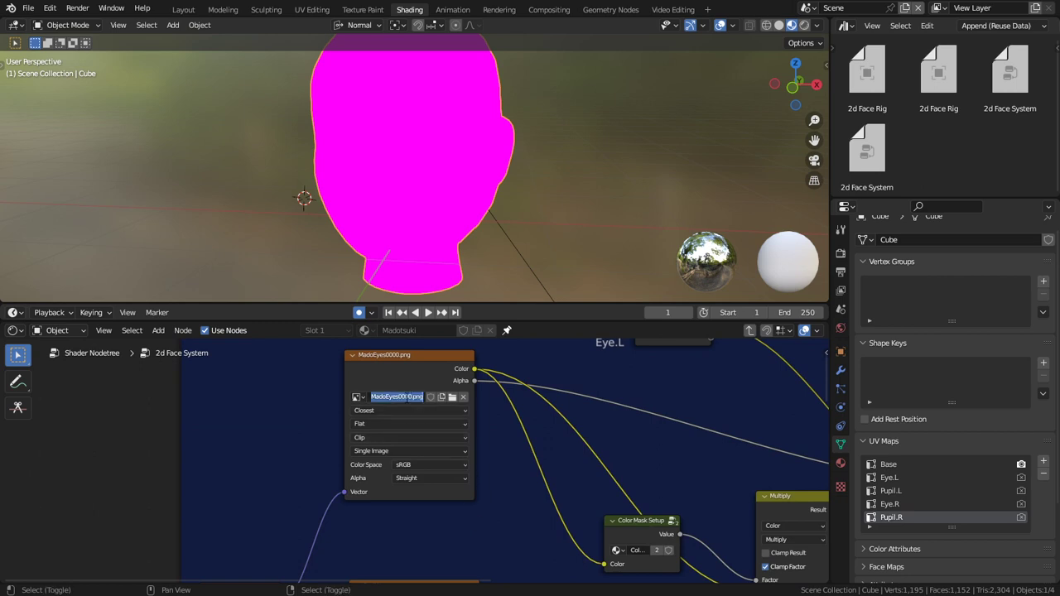
type("Eye.L")
key("Return")
Load MadoEyes0000.png from the EyeStates folder into the Eye.R image texture node.
middle_click_drag(392, 475, 428, 362)
middle_click_drag(497, 580, 472, 342)
middle_click_drag(522, 427, 511, 338)
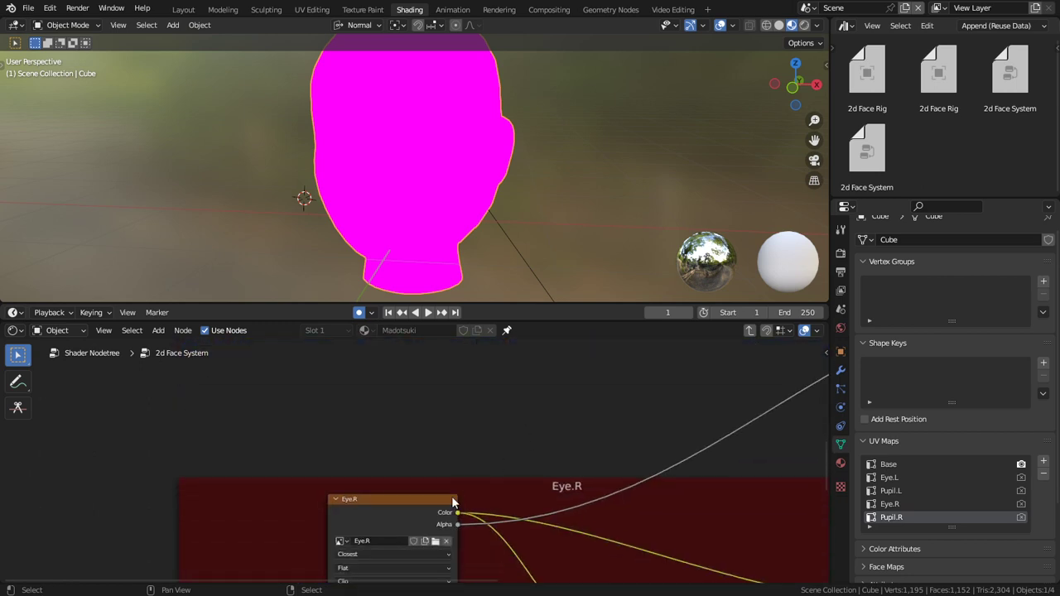
left_click(436, 542)
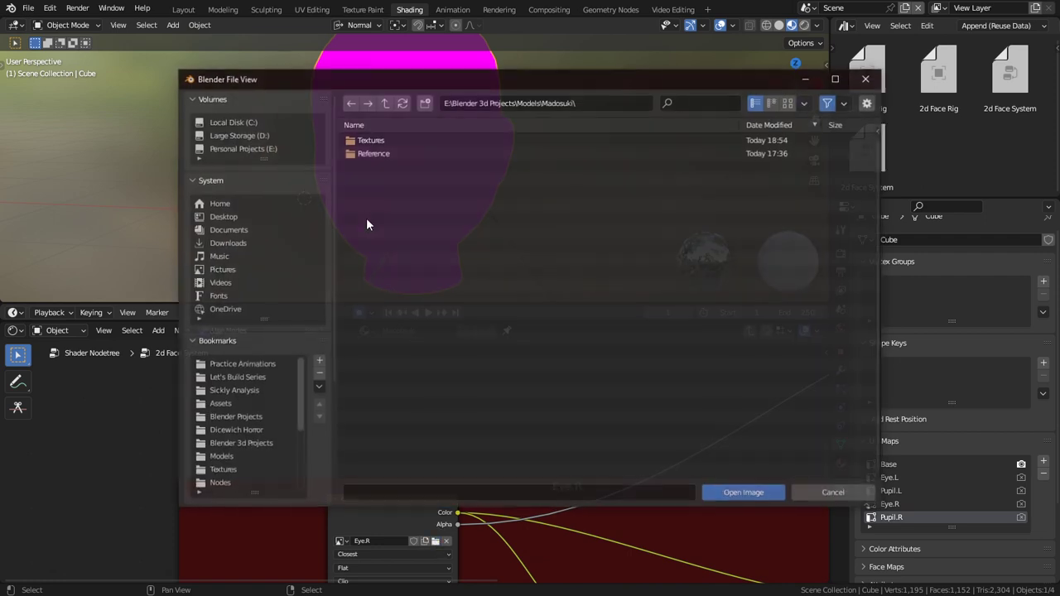
left_click(386, 140)
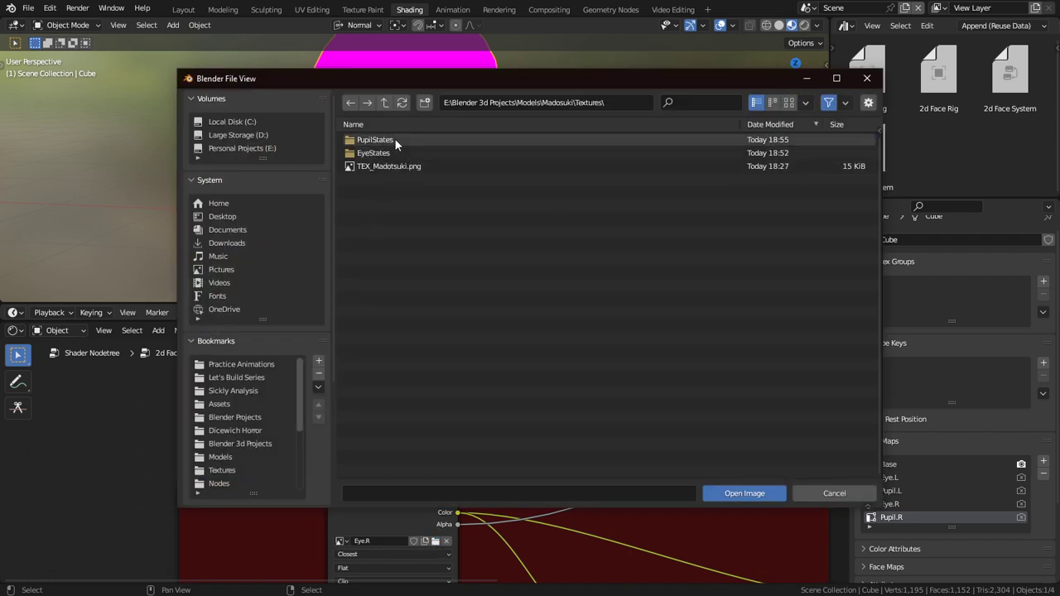
left_click(395, 139)
double_click(391, 153)
double_click(392, 141)
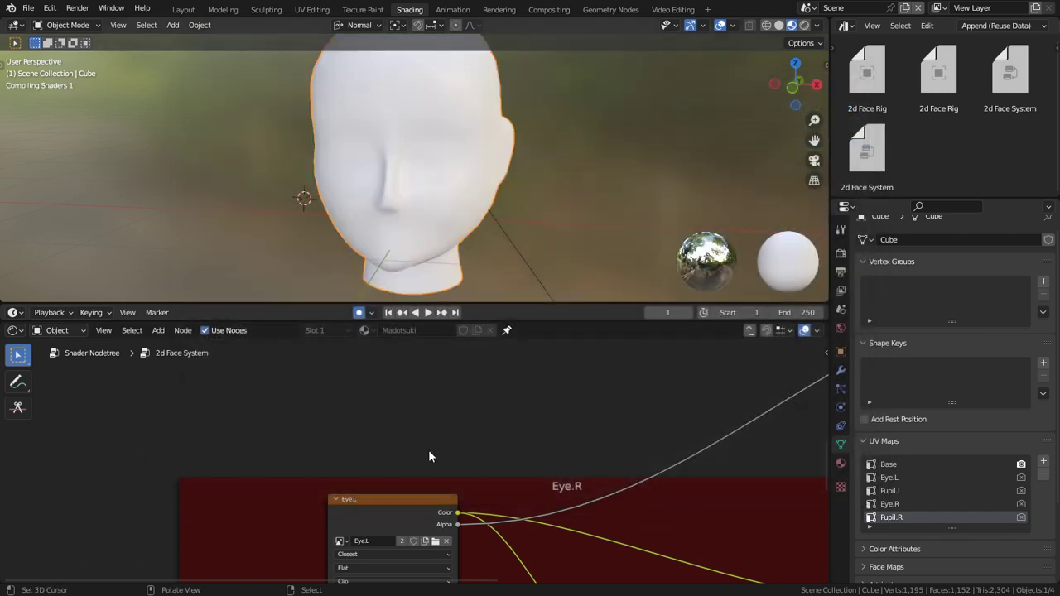
Make the right eye node's image a single-user copy and rename it Eye.R.
middle_click_drag(447, 510, 452, 435)
left_click(406, 466)
double_click(391, 467)
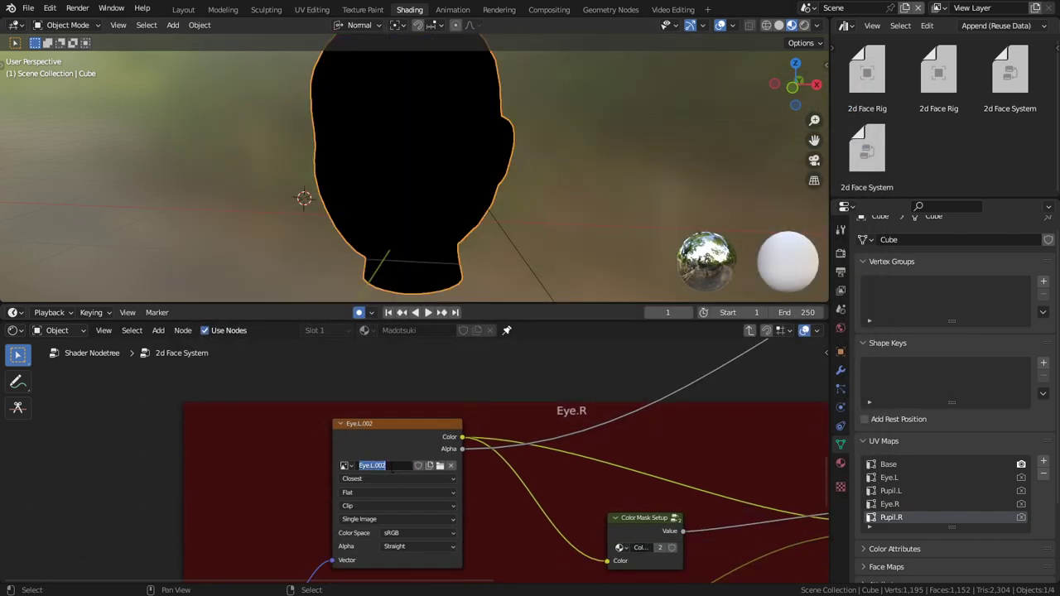
type("Eye.R")
key("Return")
double_click(391, 466)
double_click(390, 469)
Change the Asset Browser area to an Outliner and delete the old Eye.R image from the file's Images data.
left_click(845, 26)
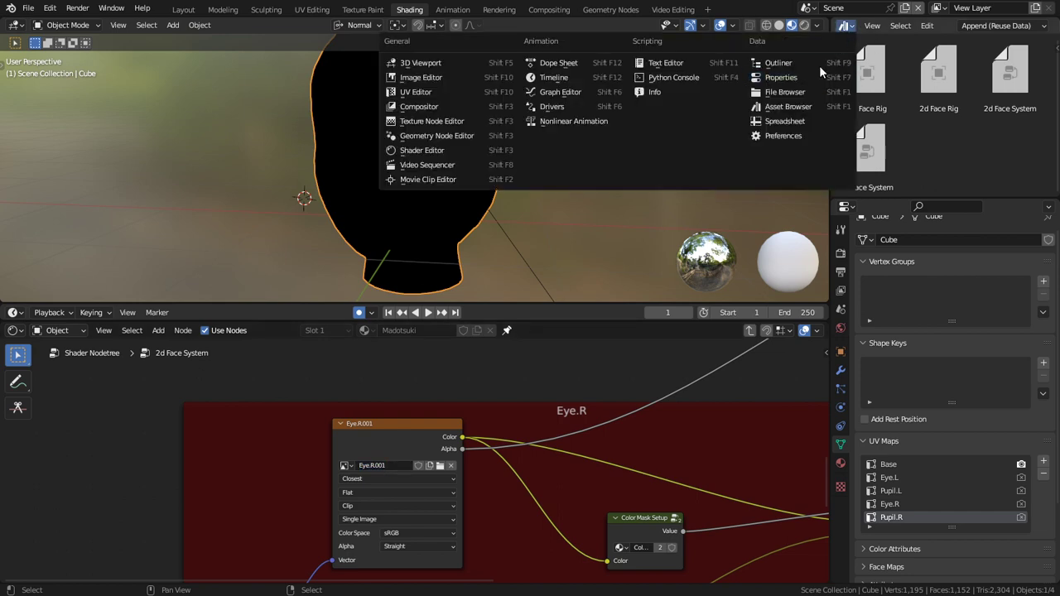
left_click(819, 65)
scroll(918, 90, "up", 1)
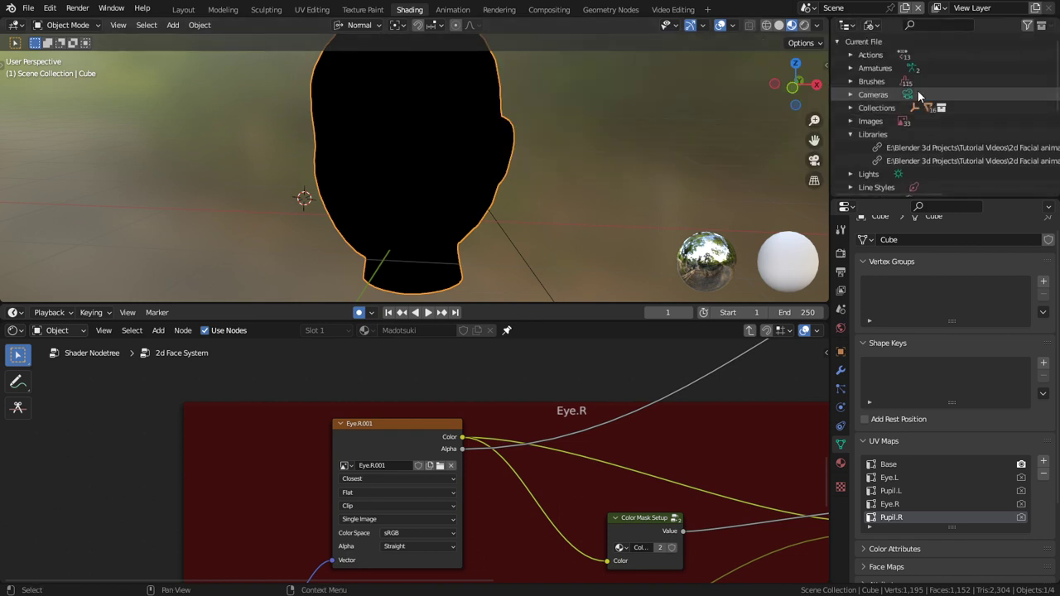
left_click(852, 121)
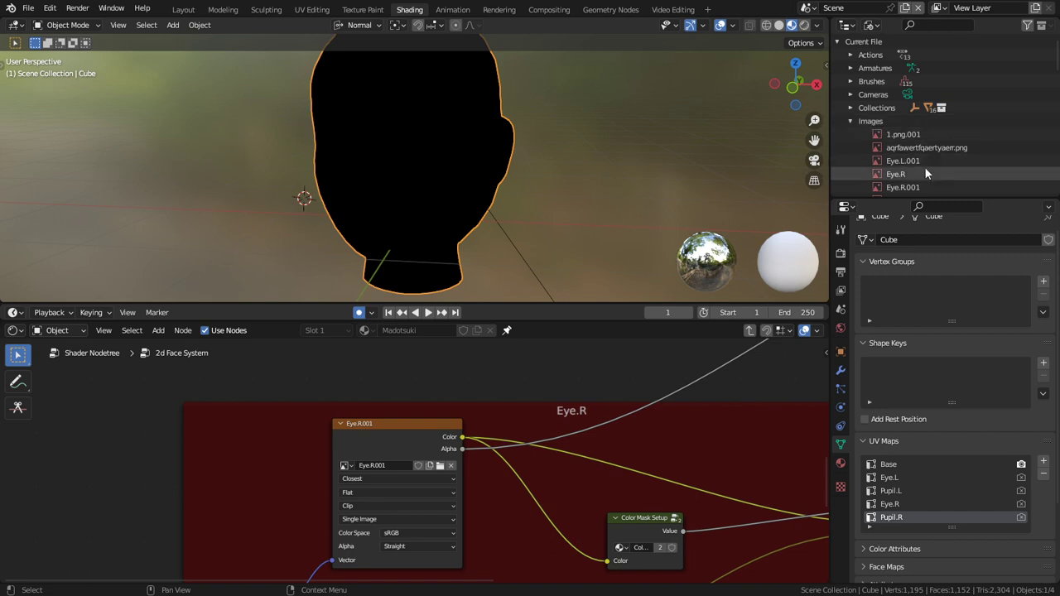
scroll(934, 178, "down", 2)
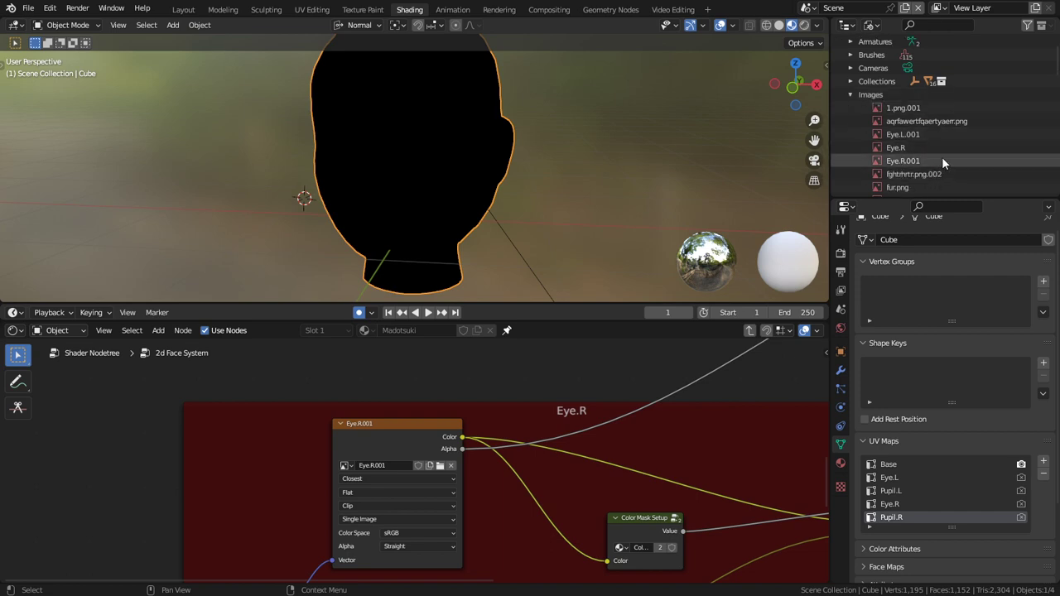
right_click(934, 145)
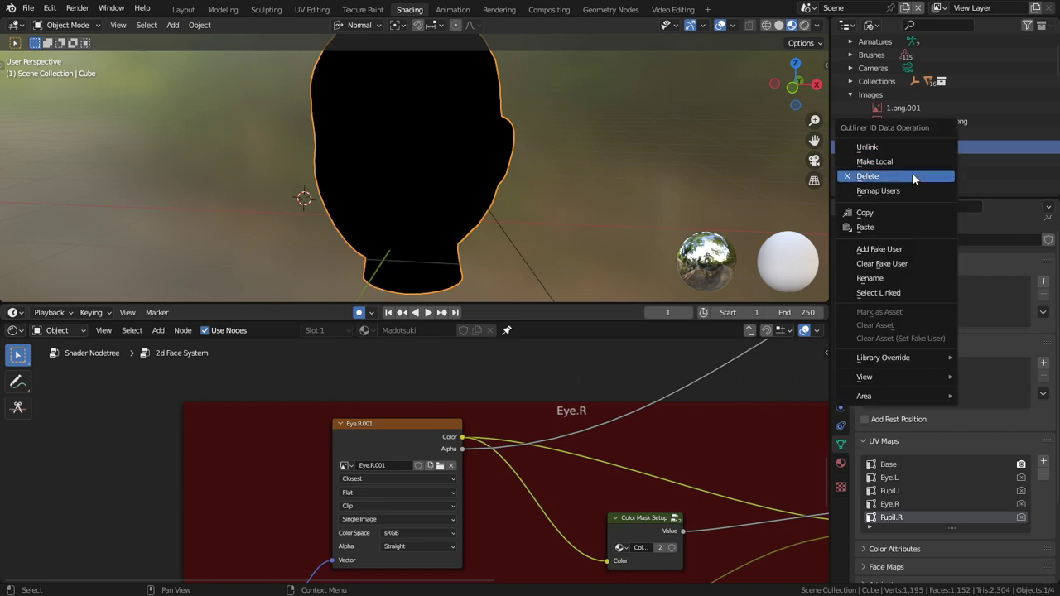
left_click(912, 173)
Rename the Eye.R.001 image to Eye.R in the Outliner.
left_click(920, 146)
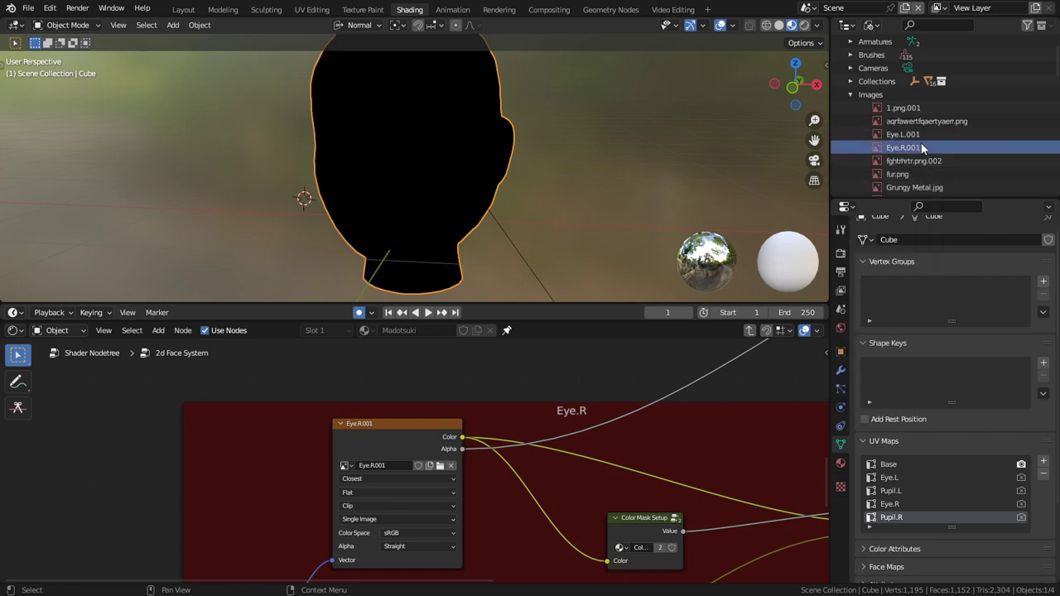
double_click(920, 148)
scroll(922, 144, "down", 3)
key("Return")
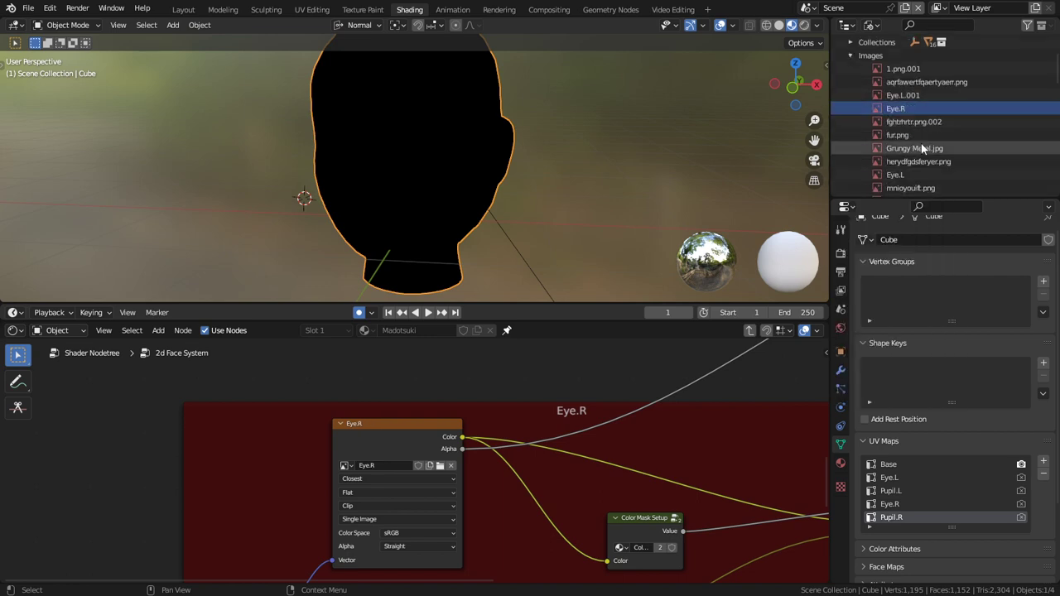
Select the Pupil.R image texture node in the Eye.R frame of the 2d Face System group.
middle_click_drag(538, 466, 490, 371)
middle_click_drag(492, 523, 488, 405)
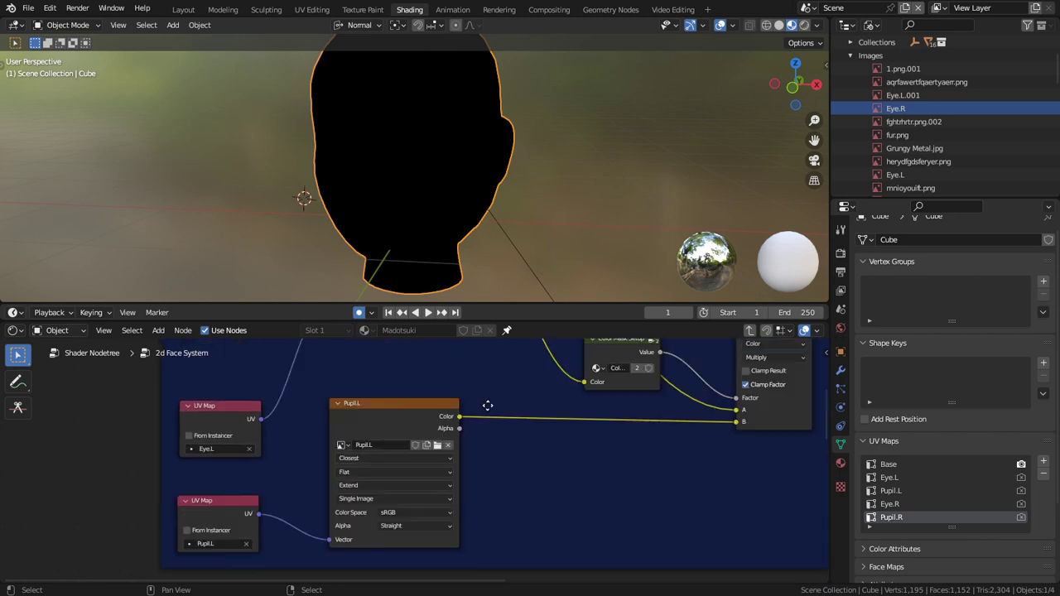
middle_click_drag(502, 575, 507, 454)
middle_click_drag(486, 534, 507, 456)
left_click(444, 490)
middle_click_drag(487, 492, 475, 449)
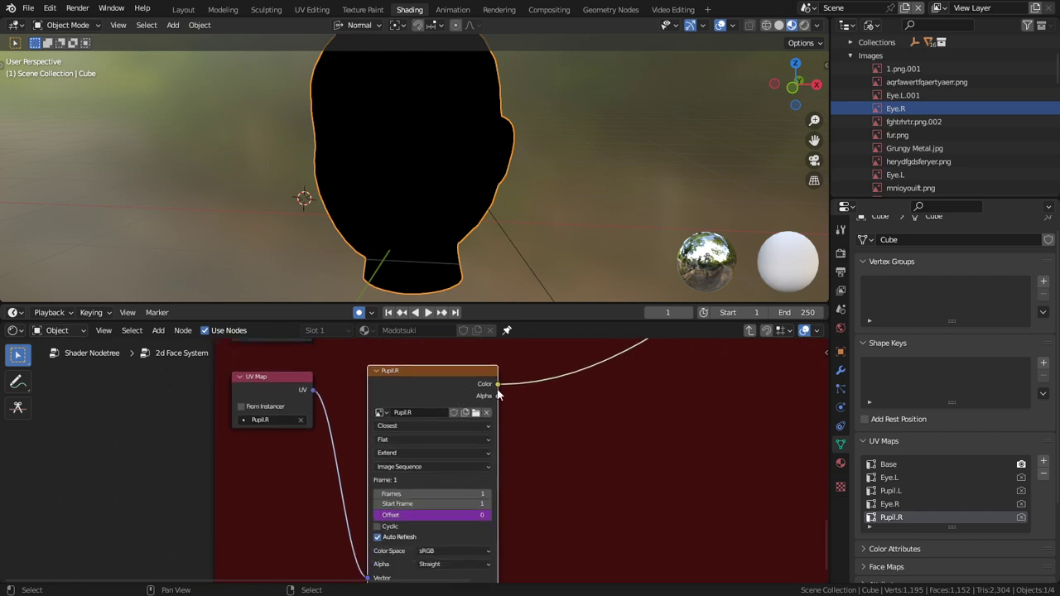
Set the Pupil.R image's source to Generated in the Texture Paint workspace.
left_click(363, 9)
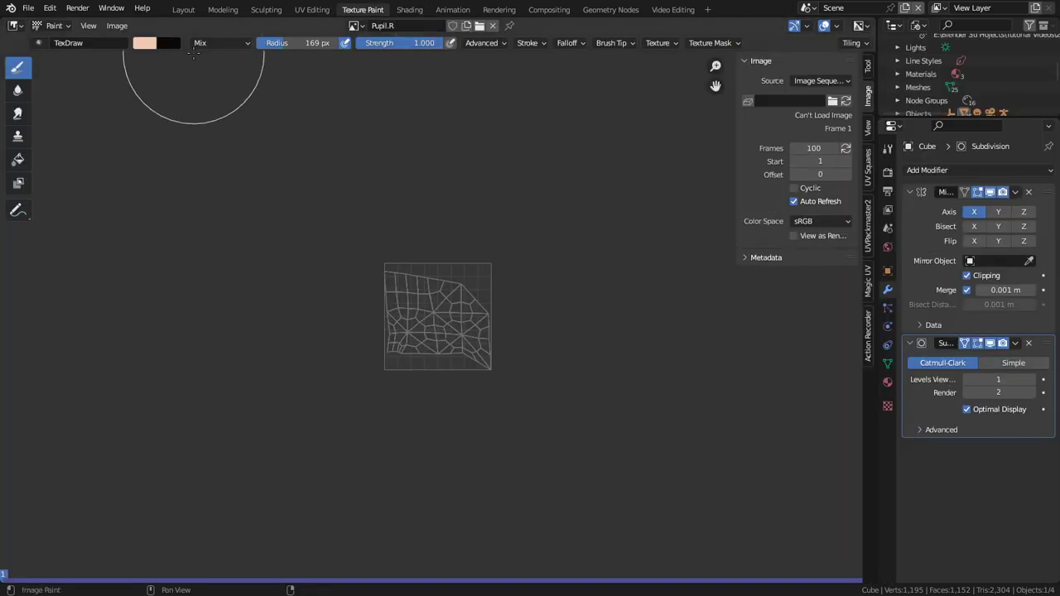
left_click(836, 80)
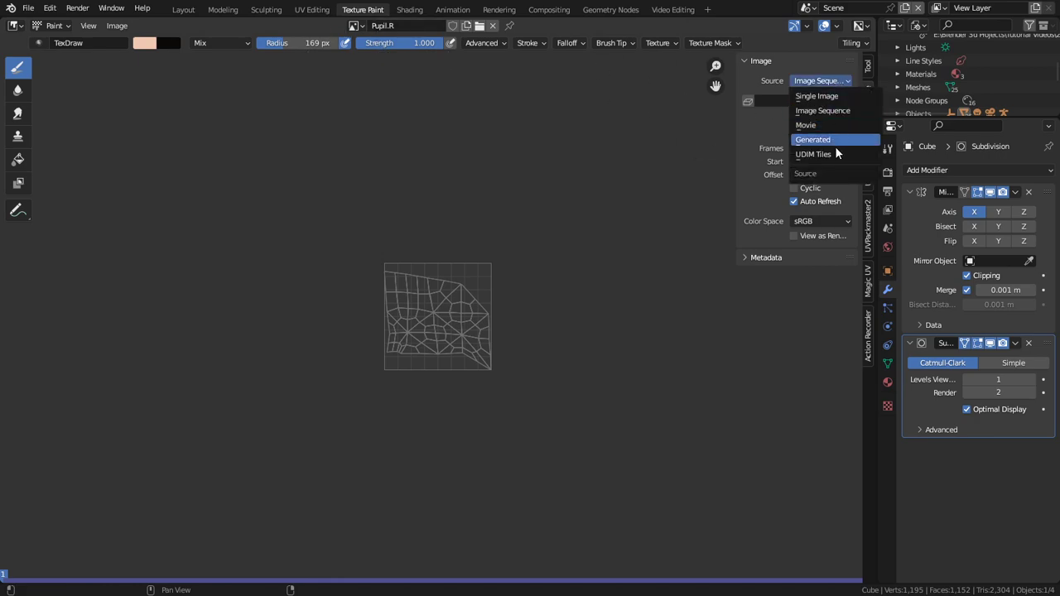
left_click(833, 139)
left_click(120, 27)
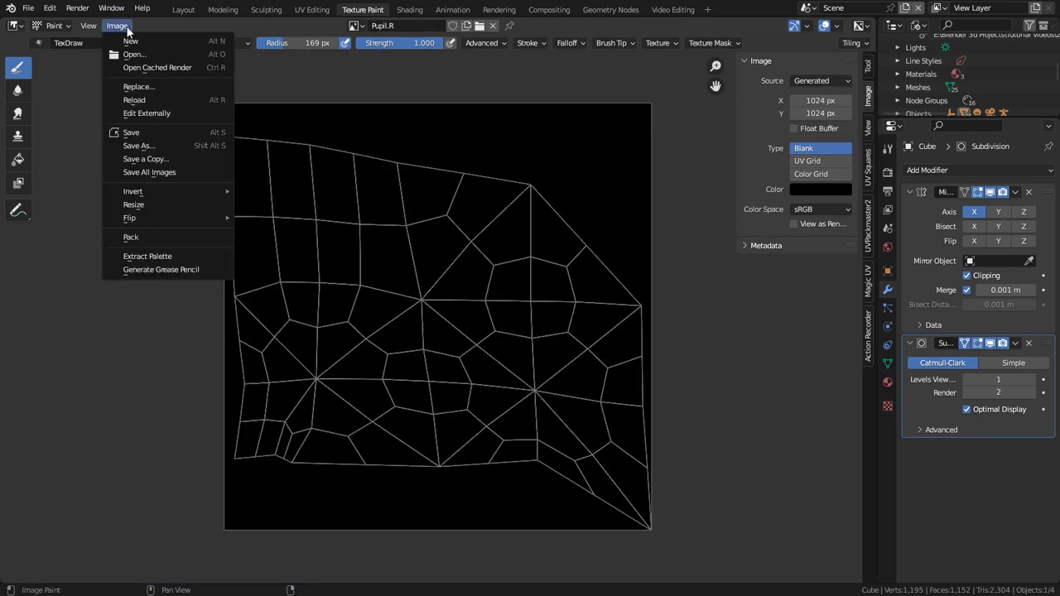
left_click(157, 158)
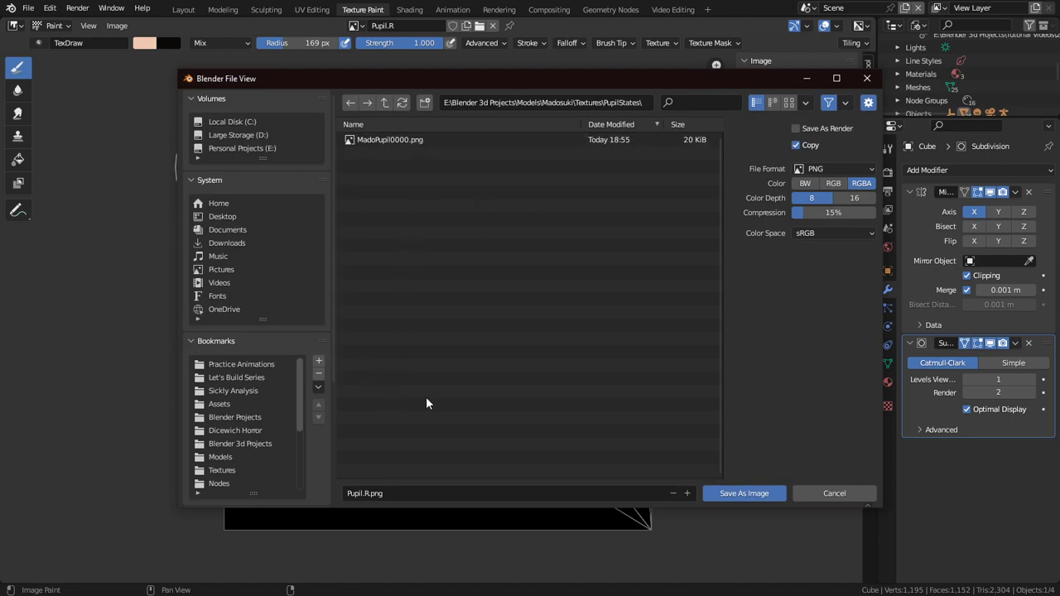
left_click(834, 494)
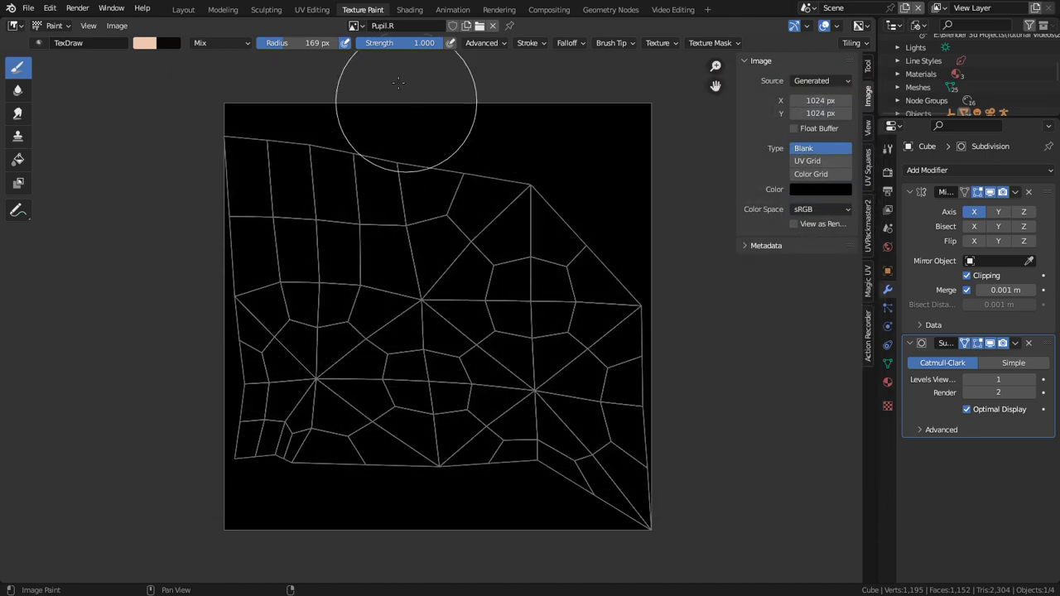
left_click(409, 9)
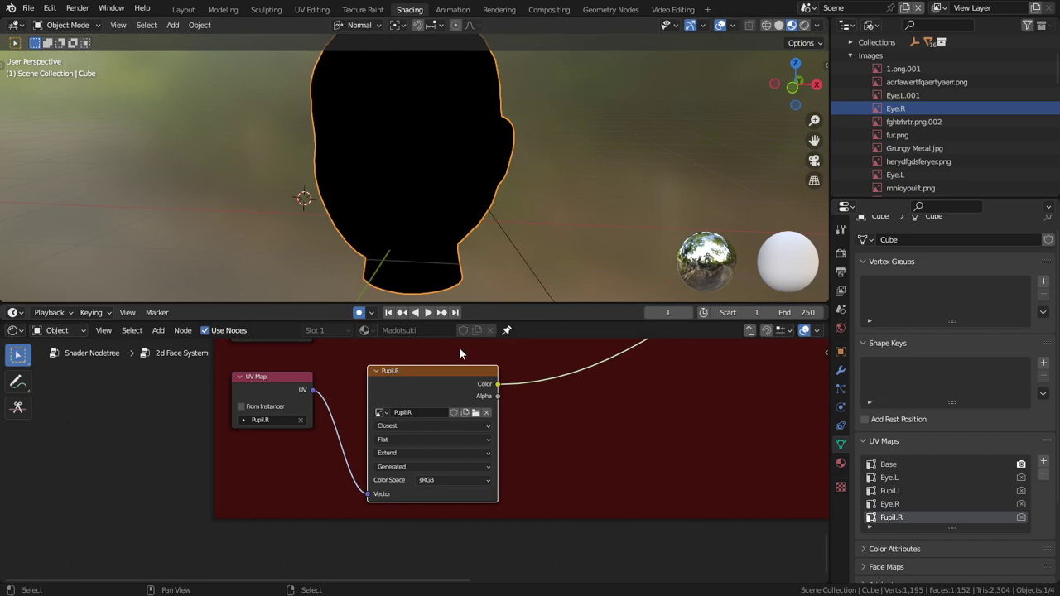
left_click(477, 413)
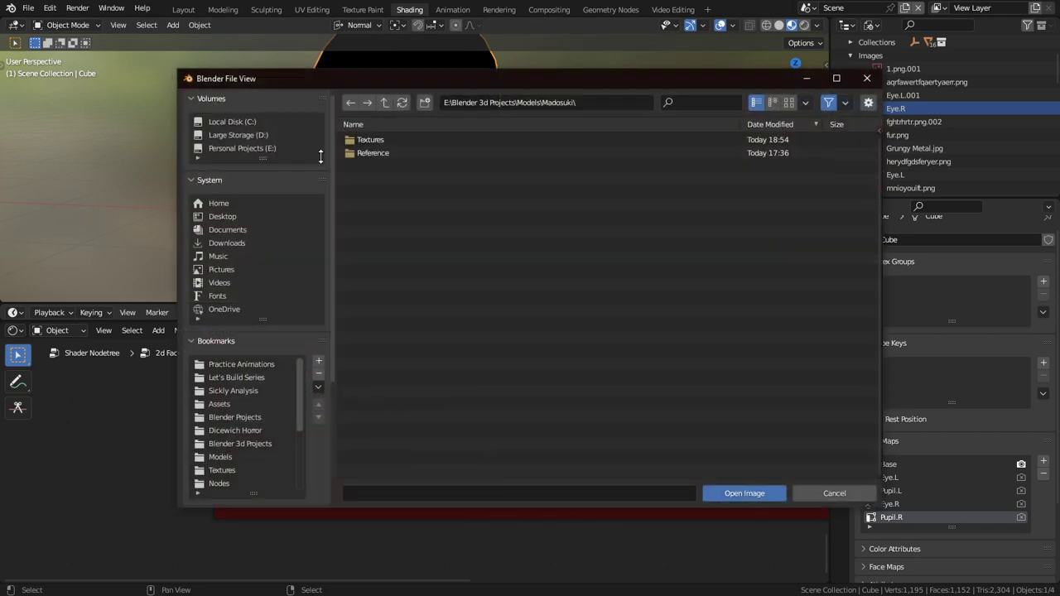
left_click(867, 79)
Set the Pupil.R image's source to Single Image and load MadoPupil0000.png from the PupilStates folder in the Texture Paint workspace.
left_click(372, 10)
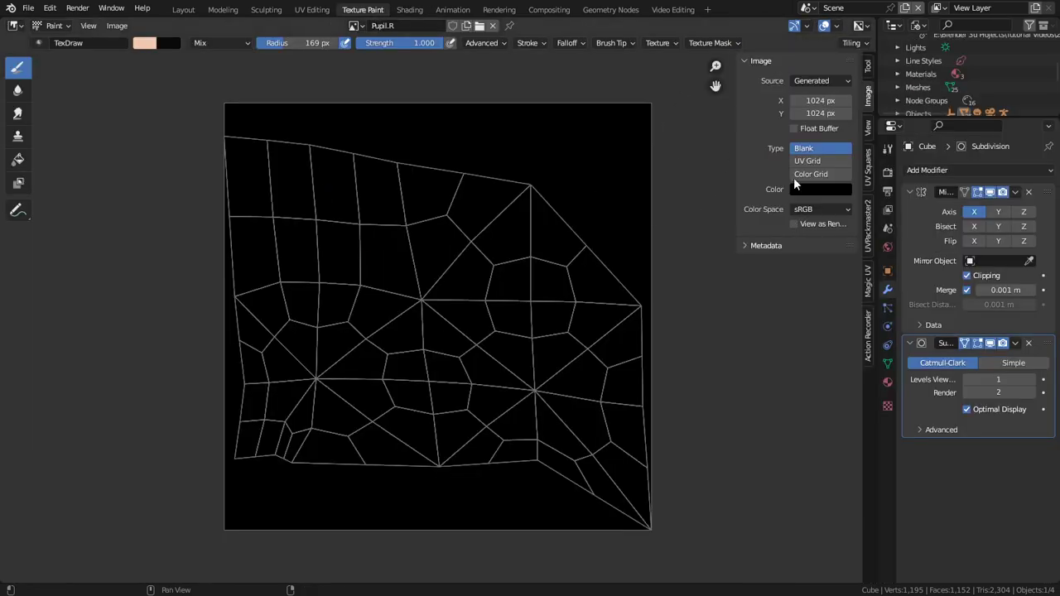
left_click(839, 80)
left_click(816, 94)
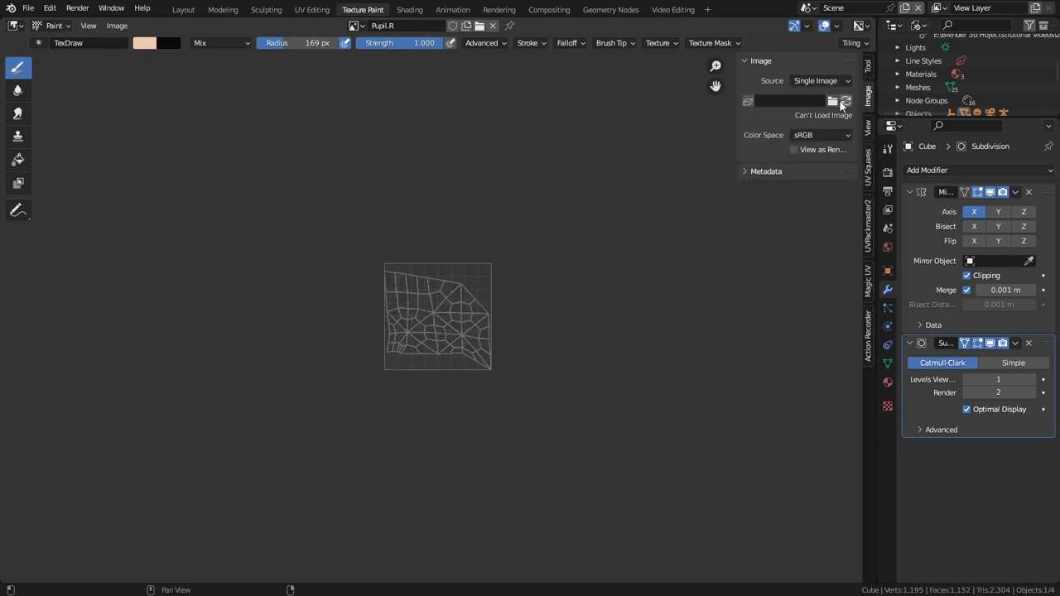
left_click(835, 101)
double_click(399, 138)
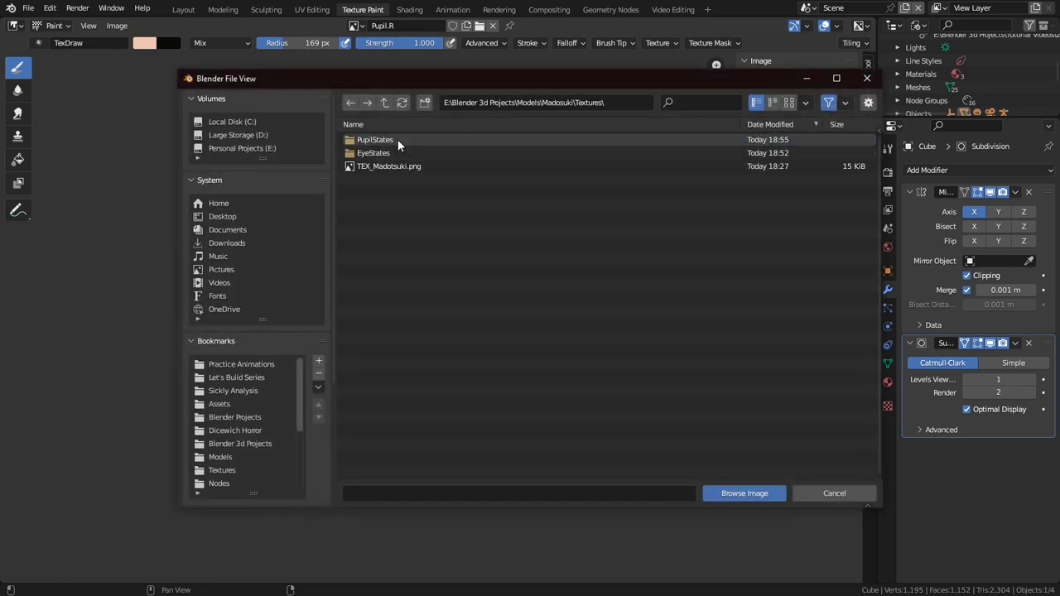
double_click(397, 139)
double_click(397, 140)
key("ctrl+space")
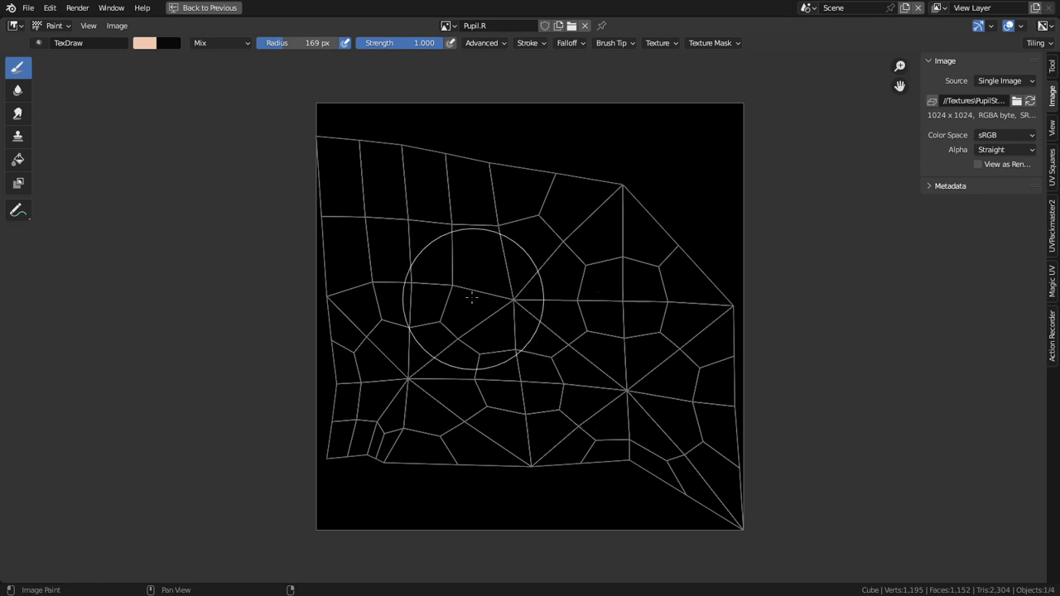
key("ctrl+space")
Switch to the UV Editing workspace and examine the eye-area faces on the head alongside their UV layout.
left_click(409, 9)
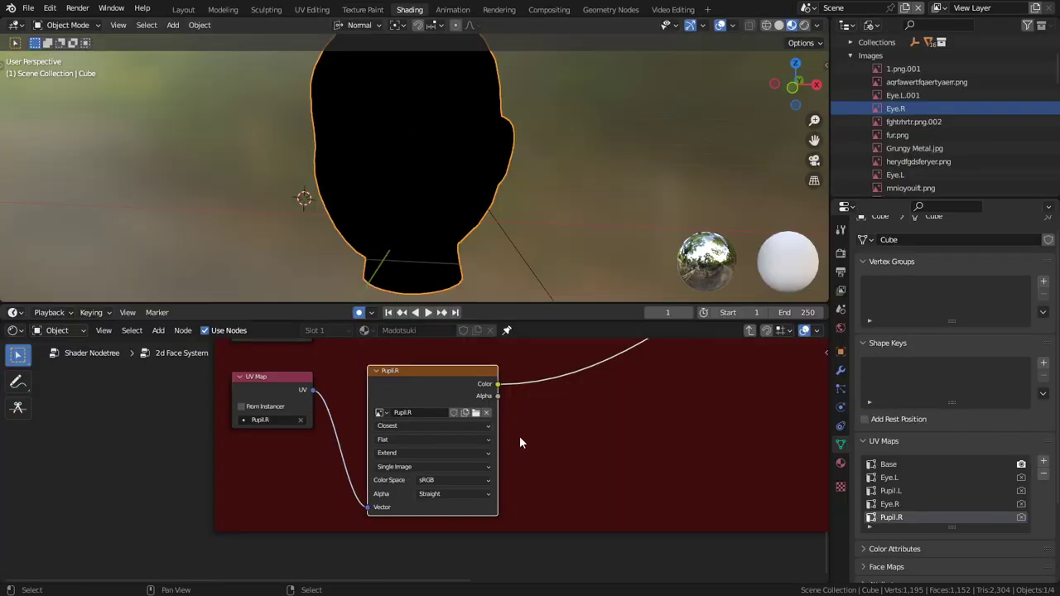
middle_click_drag(462, 384, 419, 460)
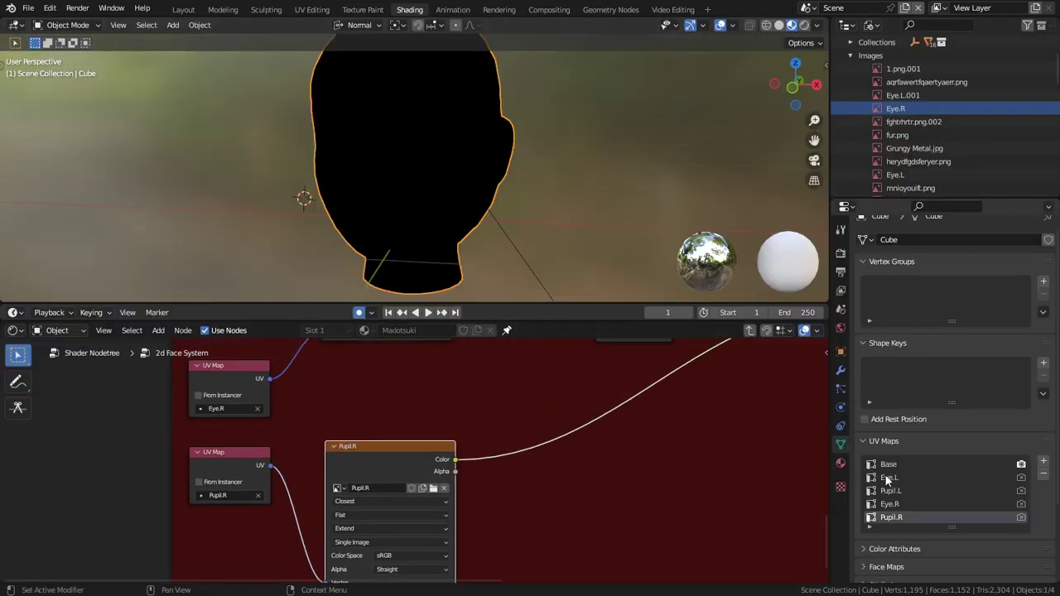
left_click(183, 9)
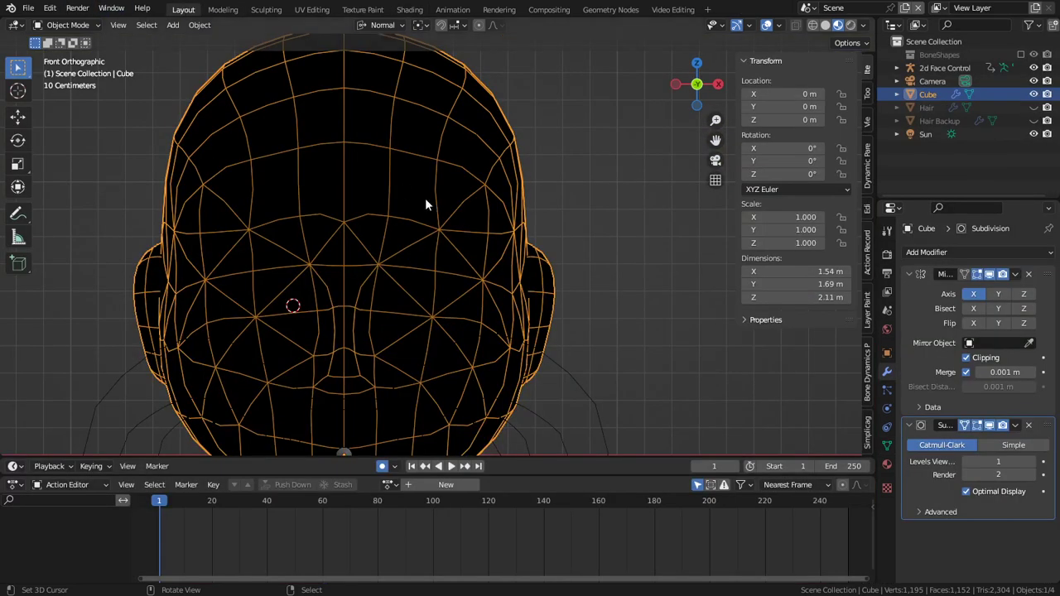
left_click(312, 9)
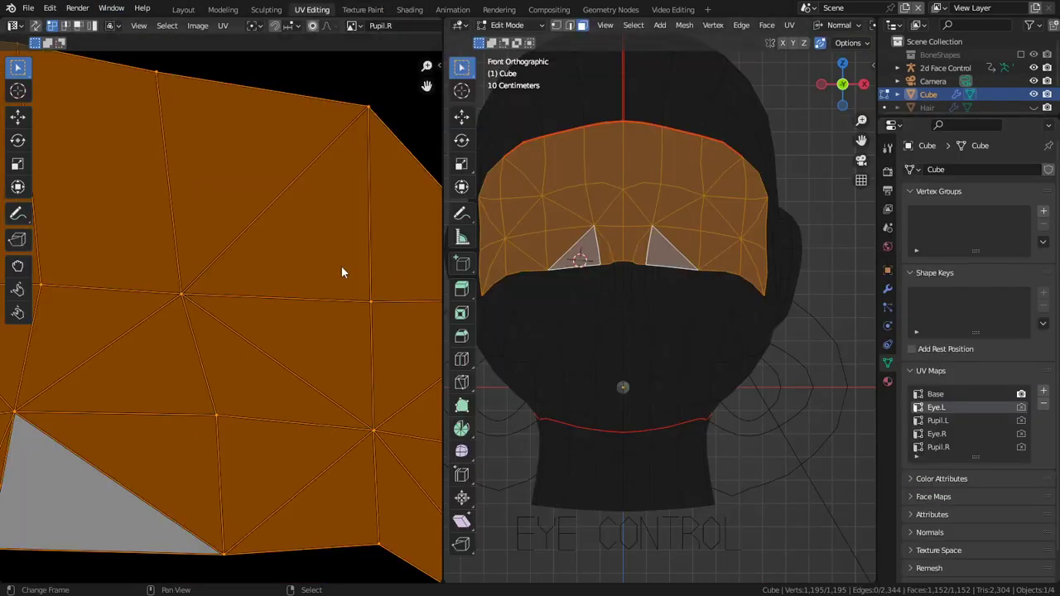
scroll(326, 275, "down", 5)
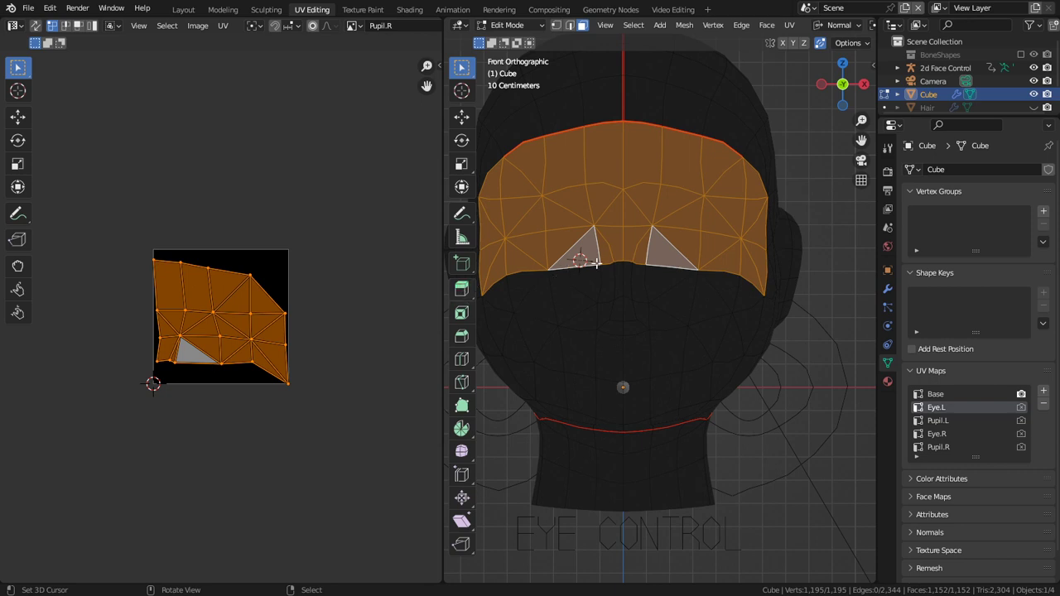
middle_click_drag(711, 252, 643, 287)
scroll(659, 264, "down", 3)
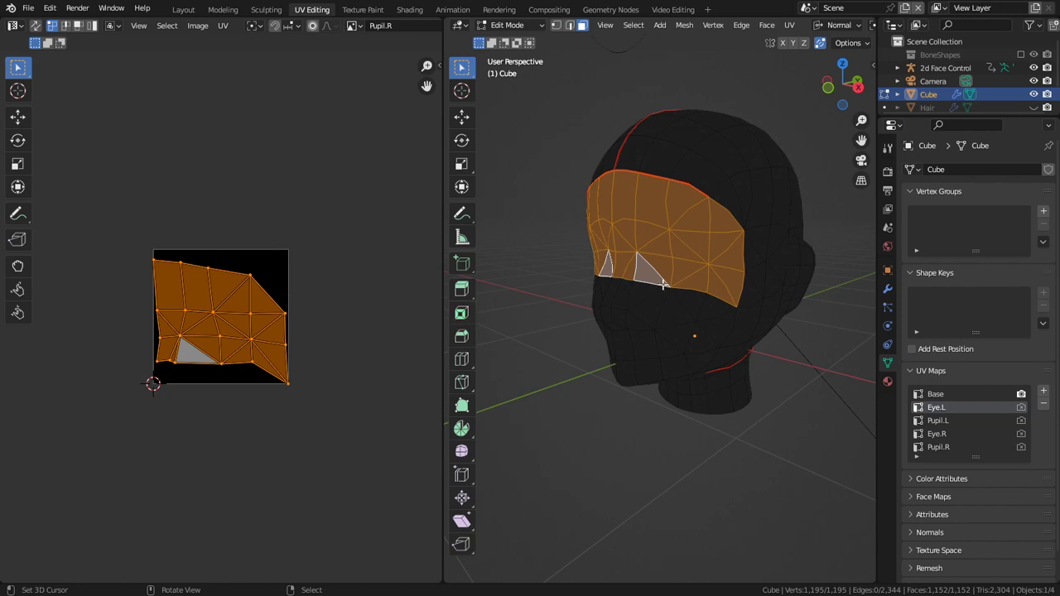
Invert the face selection to exclude the eye area, then scale its Eye.L UVs to 0 and move them about 1.13 m in X, outside the image.
key("ctrl+i")
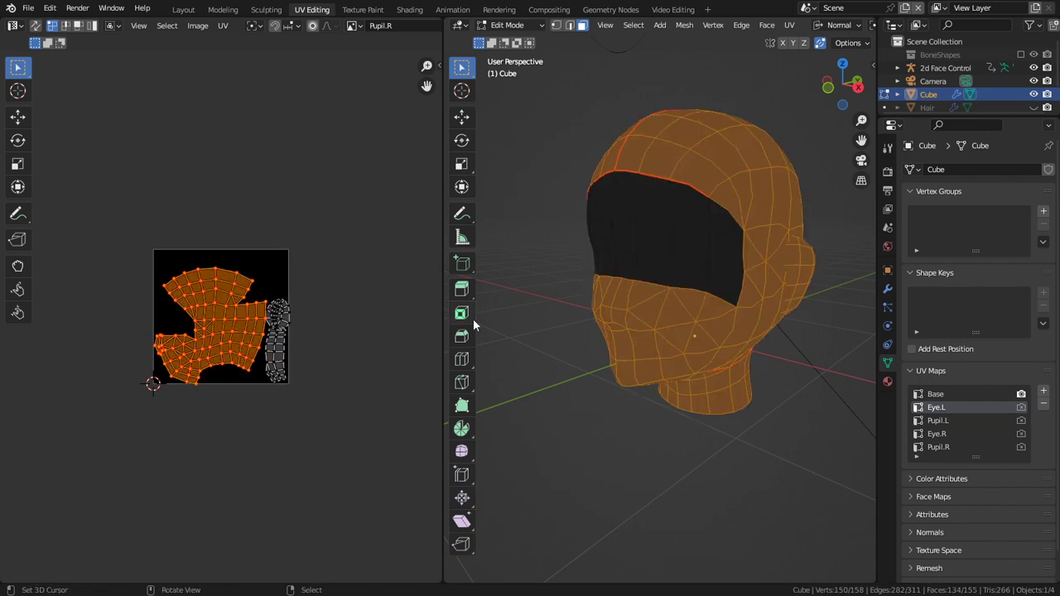
key("a")
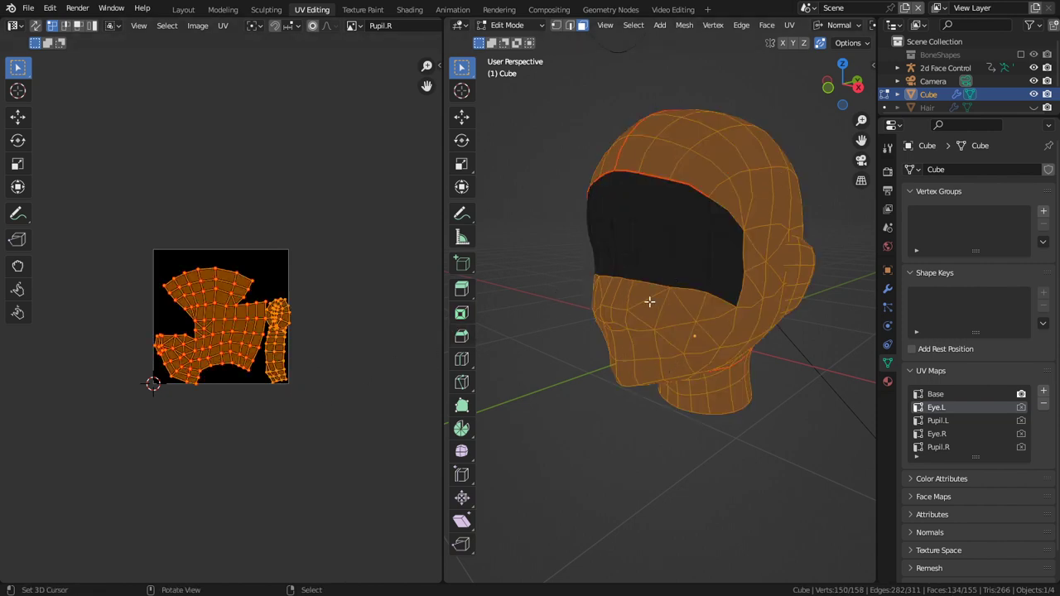
middle_click_drag(336, 323, 382, 317)
type("s")
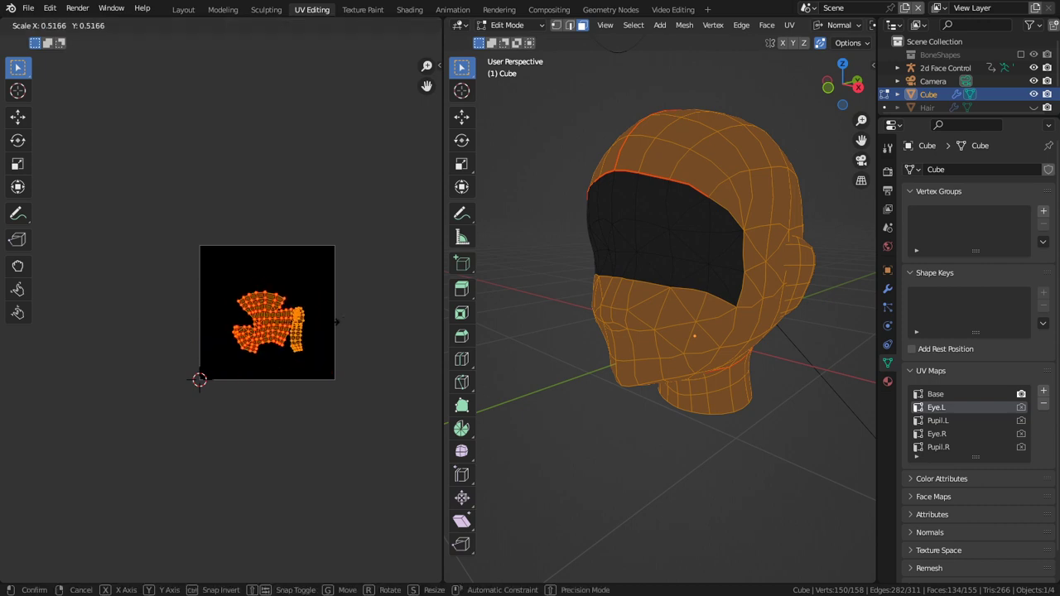
type("0")
key("Return")
key("g")
left_click(380, 345)
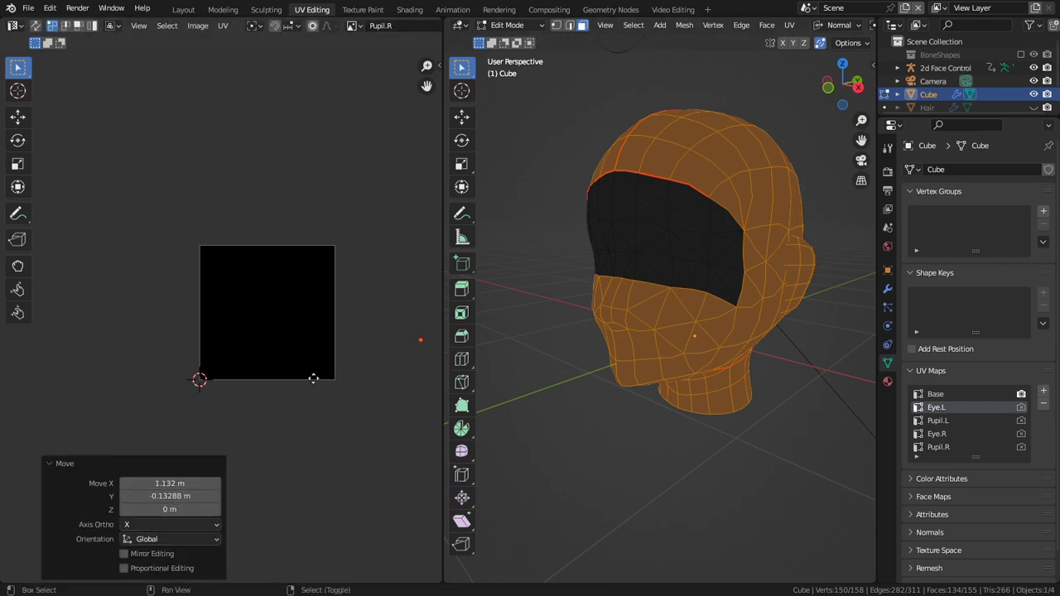
In the Pupil.L UV map, scale the selected non-eye faces' UVs to 0 and move them about 1.25 m in X, off the image.
left_click(957, 413)
left_click(953, 406)
left_click(948, 417)
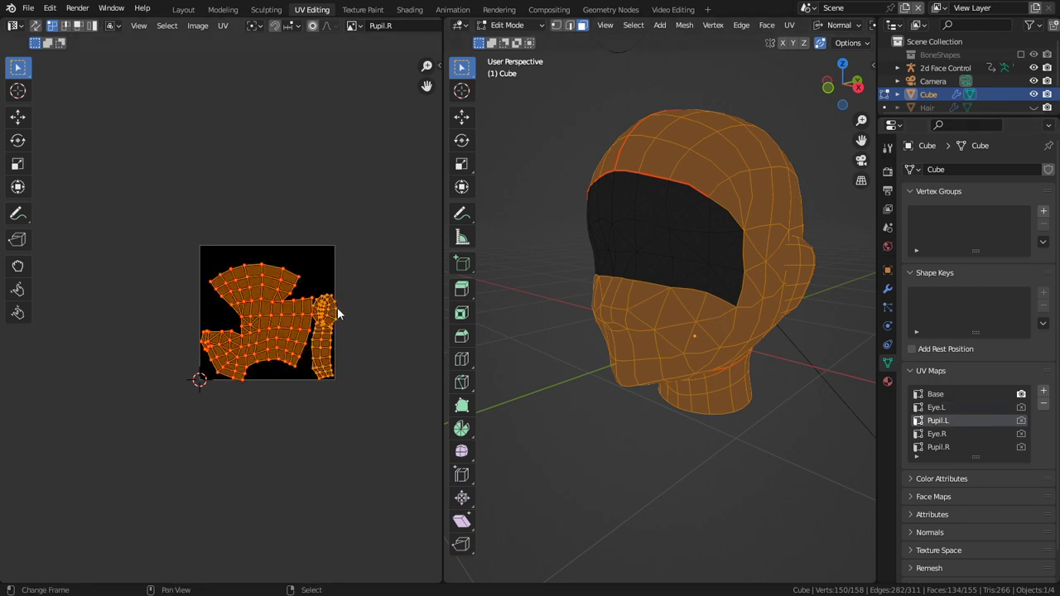
key("s")
key("0")
key("Return")
key("g")
left_click(399, 310)
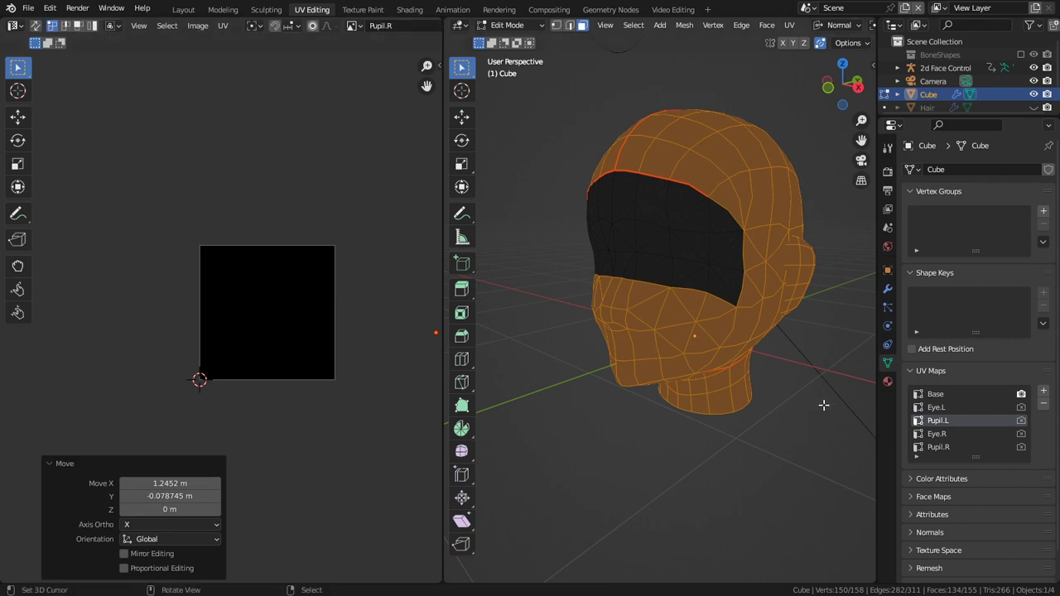
In the Eye.R UV map, collapse the selected non-eye faces' UVs with scale 0 and move them about 1.57 m in X, off the image.
left_click(937, 434)
key("s")
key("0")
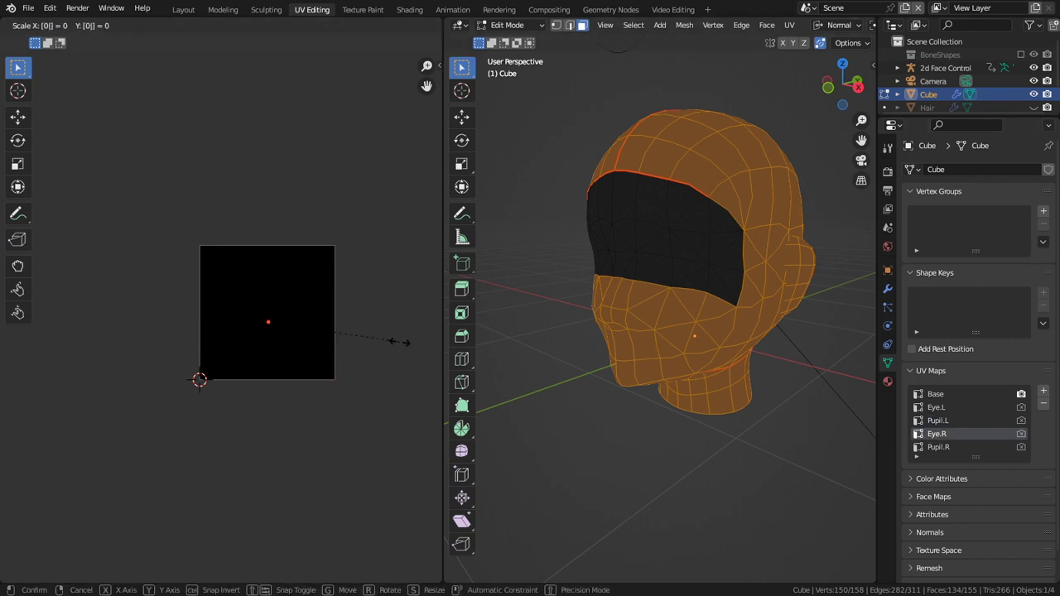
key("Return")
key("g")
left_click(443, 343)
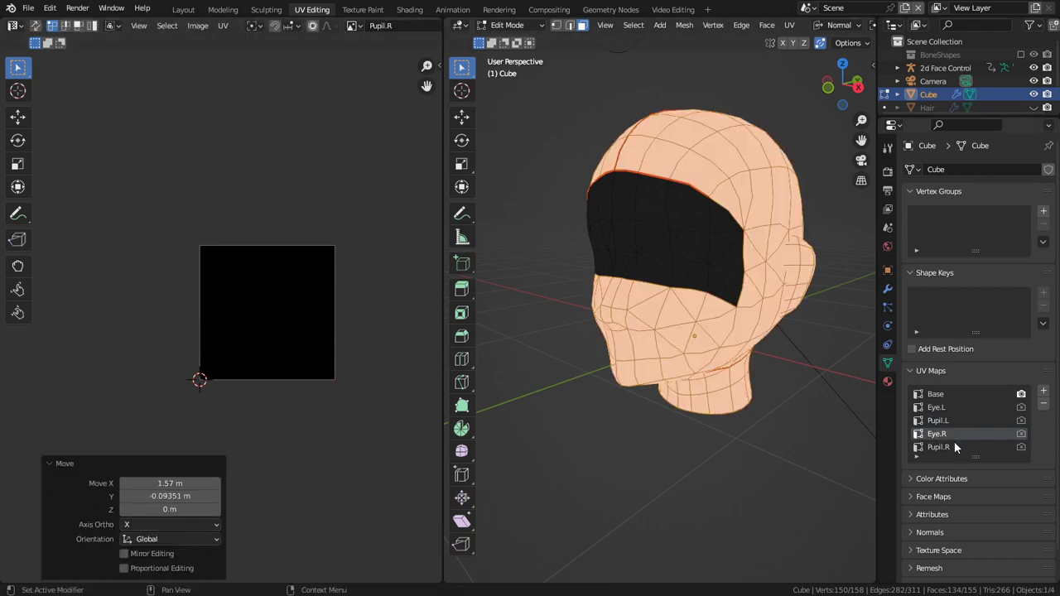
In the Pupil.R UV map, scale the selected non-eye faces' UVs to 0 and move them about 1.3 m in X, outside the image.
left_click(951, 446)
key("s")
key("0")
key("Return")
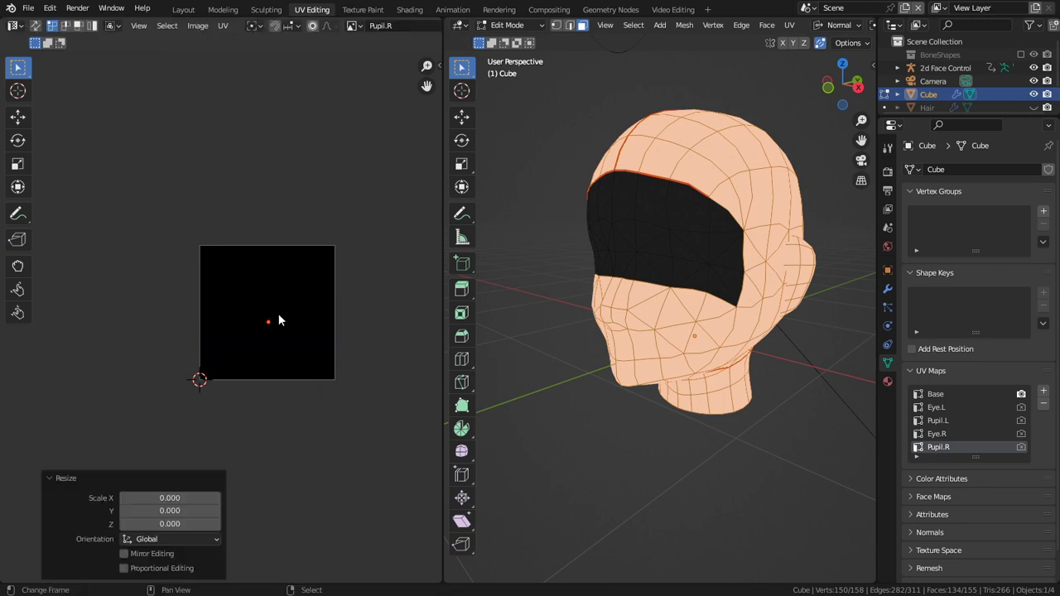
key("g")
key("x")
left_click(342, 344)
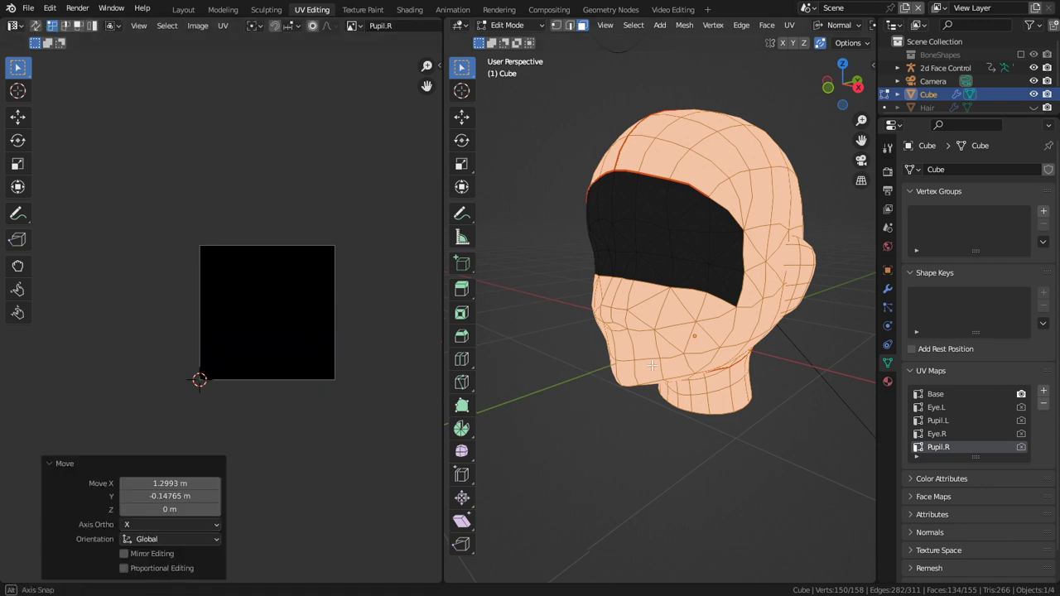
Examine the head from the front and the Eye.R frame of the 2d Face System group in the Shading workspace.
middle_click_drag(630, 347, 773, 341)
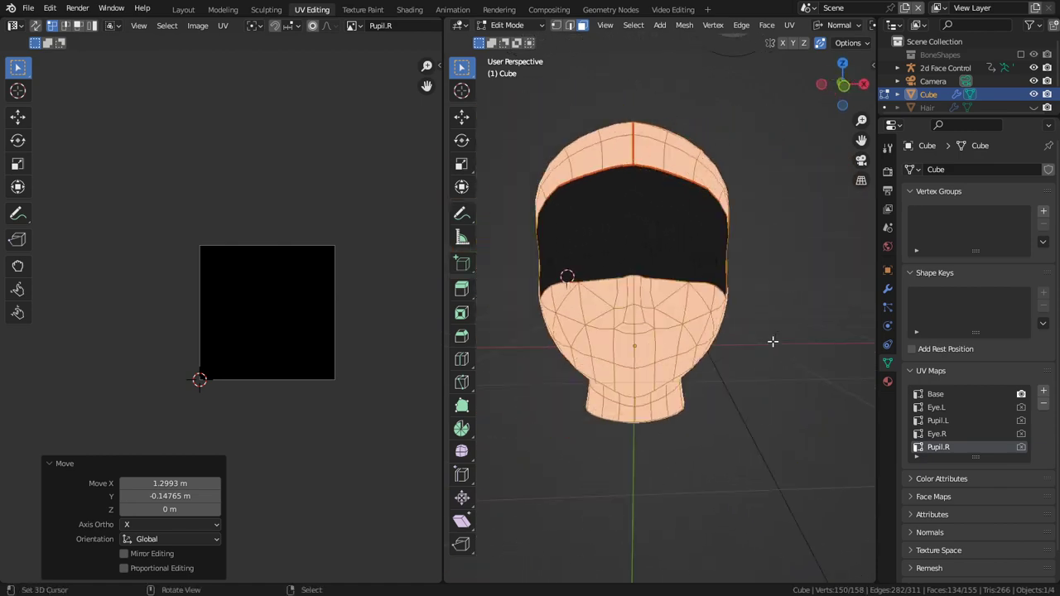
left_click(410, 10)
mouse_move(487, 377)
middle_mouse_down()
mouse_move(440, 498)
mouse_move(418, 378)
mouse_move(460, 439)
middle_mouse_up()
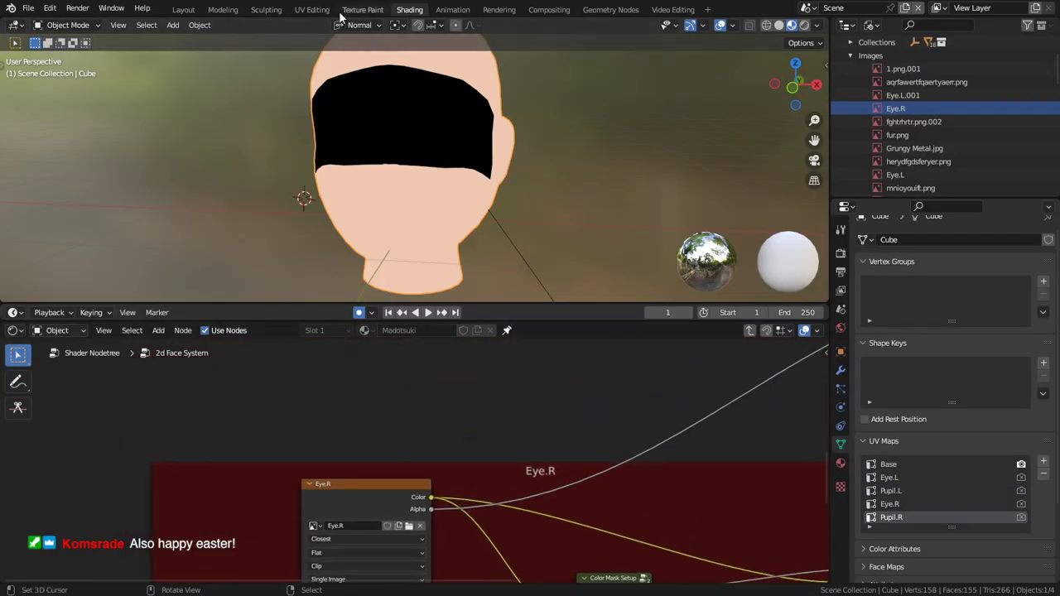
Erase the whole Pupil.R image in the Texture Paint workspace using the Fill tool with the 15 Erase ALL brush.
left_click(361, 10)
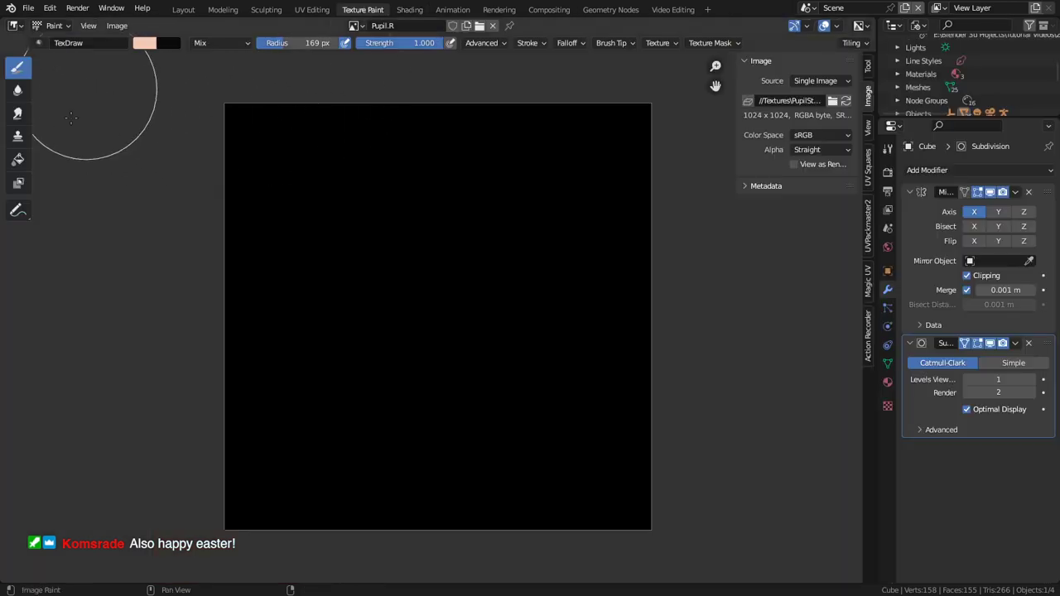
left_click(17, 160)
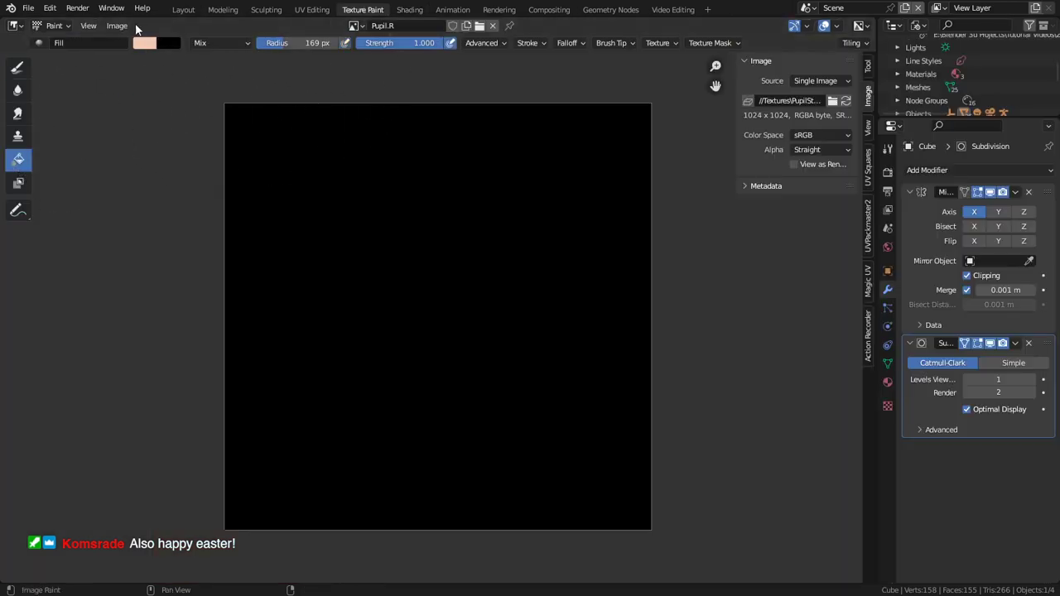
left_click(38, 43)
left_click(60, 96)
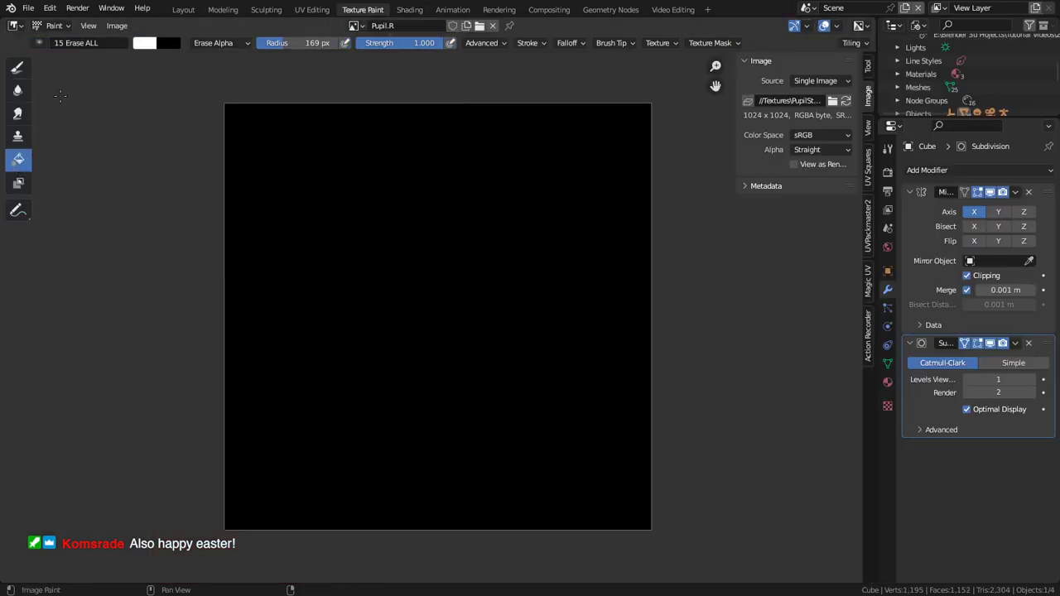
left_click(60, 96)
Open the Pupil.L image in the image editor and erase it completely with the 15 Erase ALL fill brush.
left_click(354, 25)
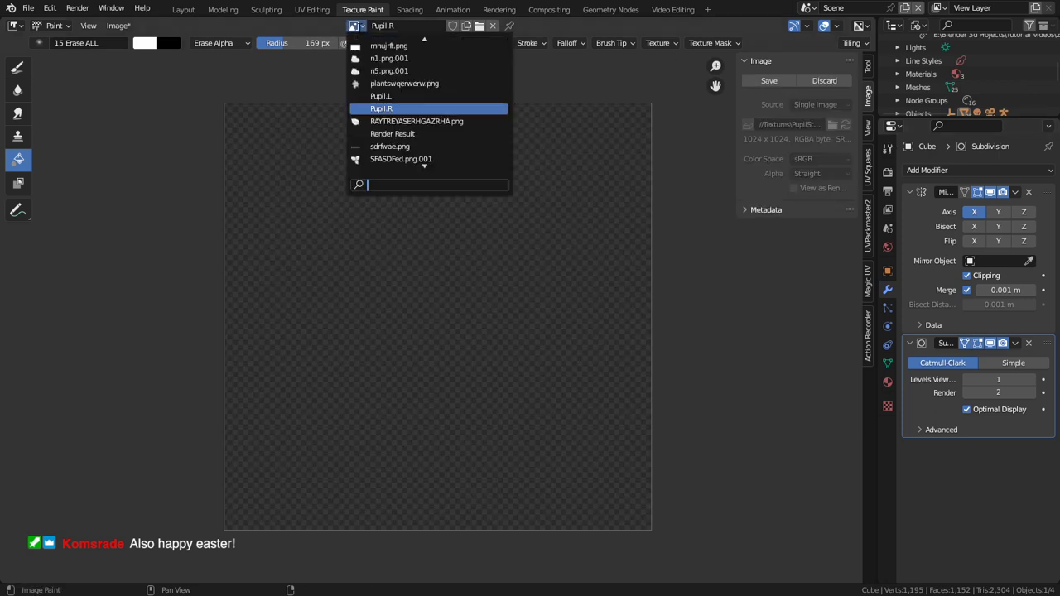
left_click(381, 96)
left_click(440, 161)
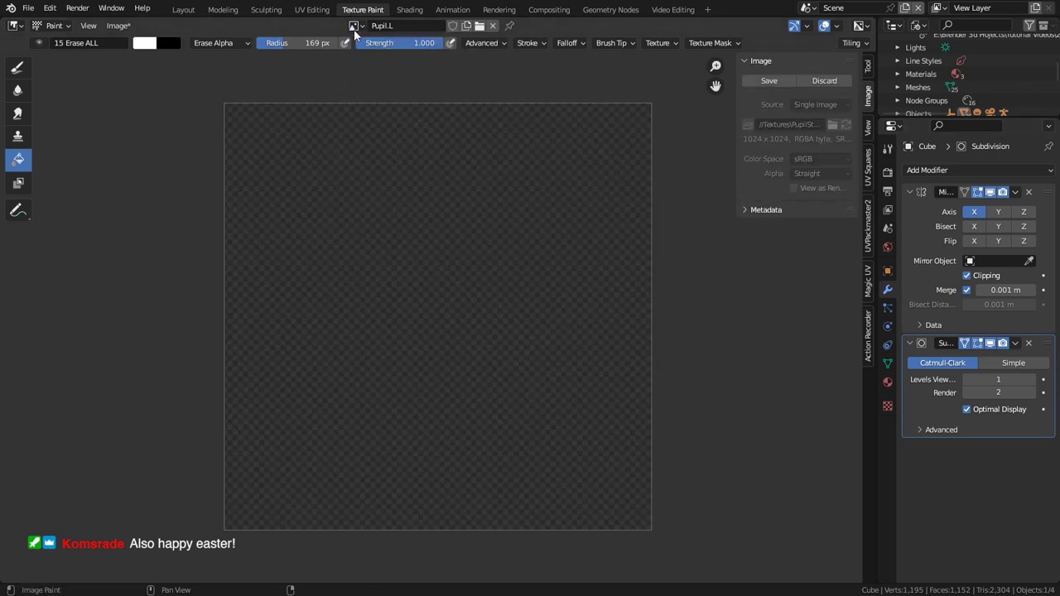
Find the eye images by searching for "eye" and open Eye.L in the image editor for painting.
left_click(355, 27)
key("Up")
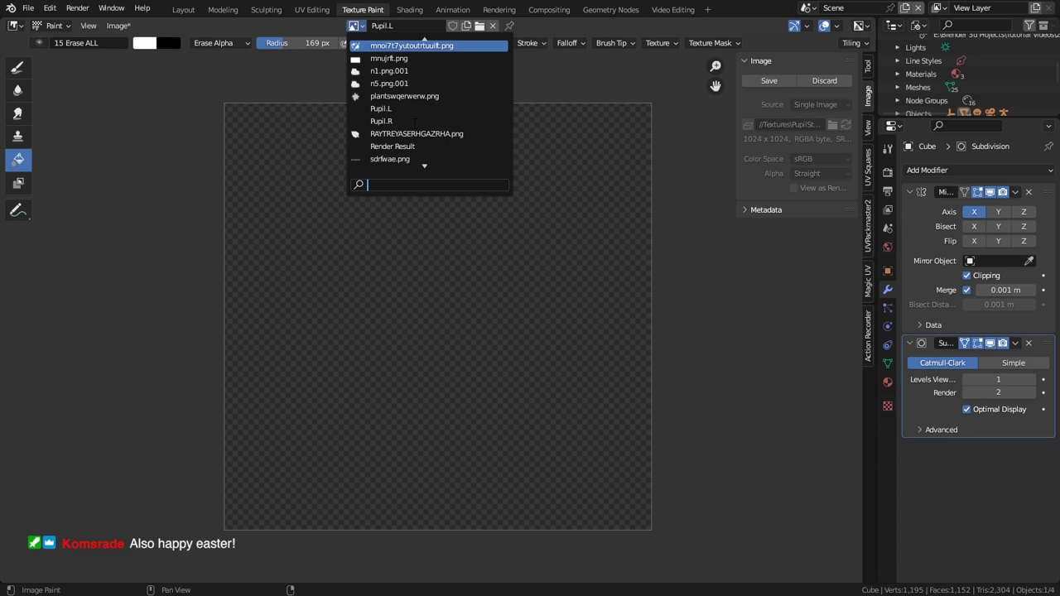
type("eye")
key("Return")
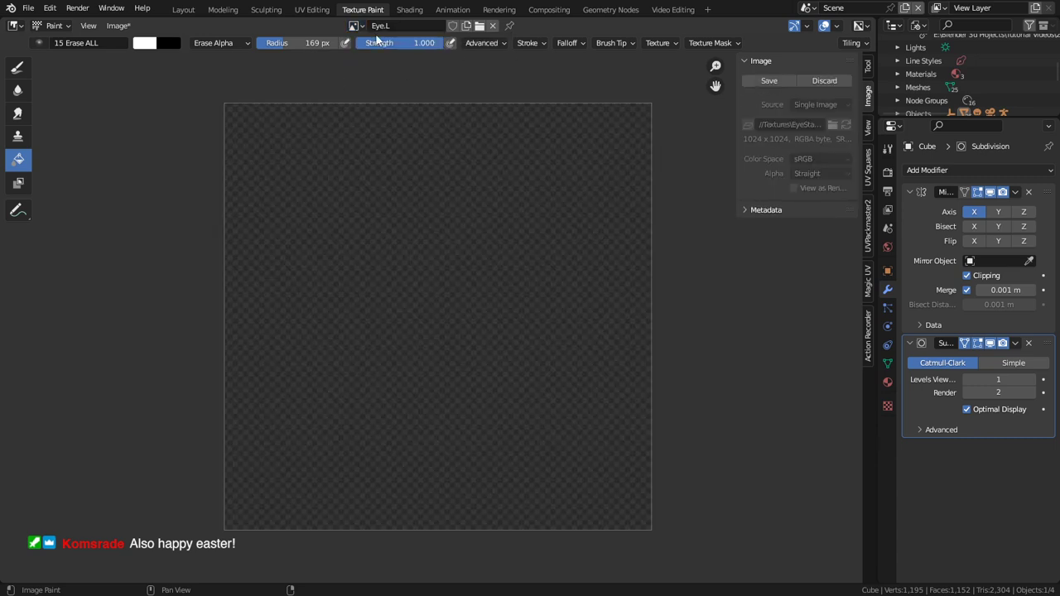
Bring up the Eye.R texture and the duplicate Eye.L.001 texture in the image editor to check them.
left_click(354, 26)
type("eye")
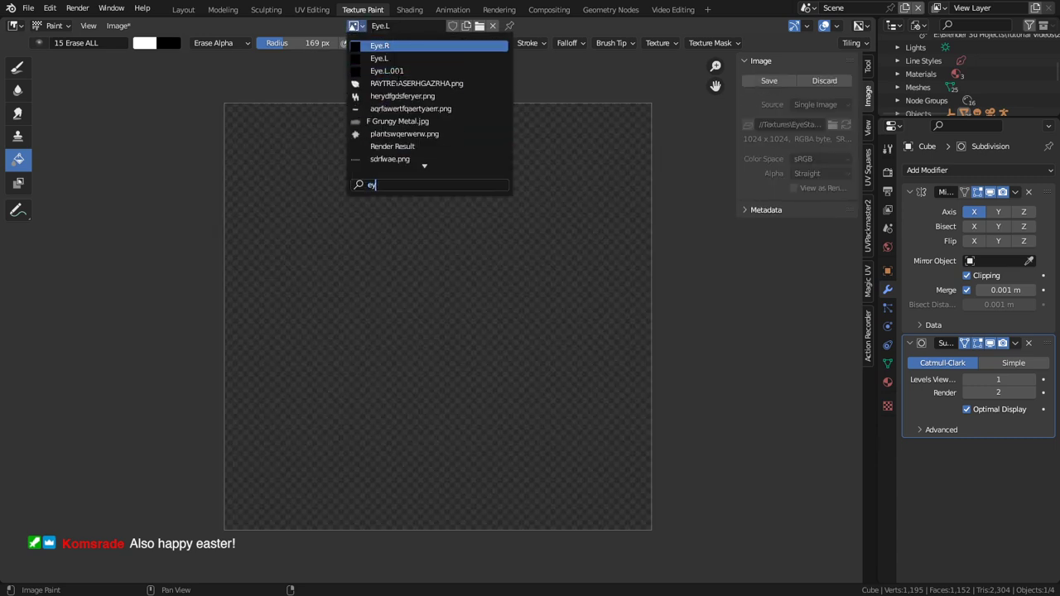
left_click(405, 45)
left_click(354, 26)
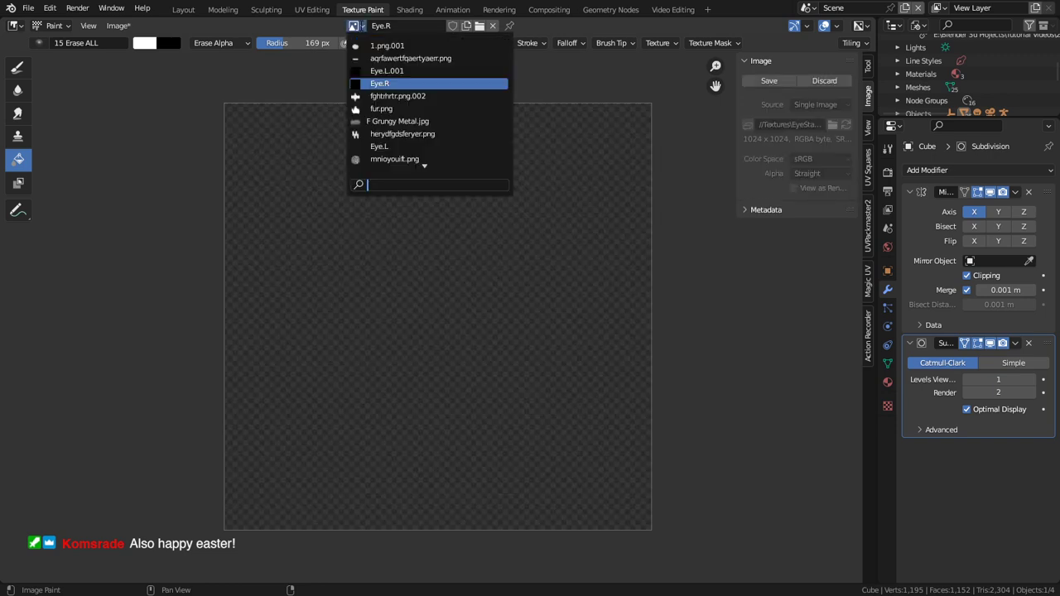
left_click(387, 70)
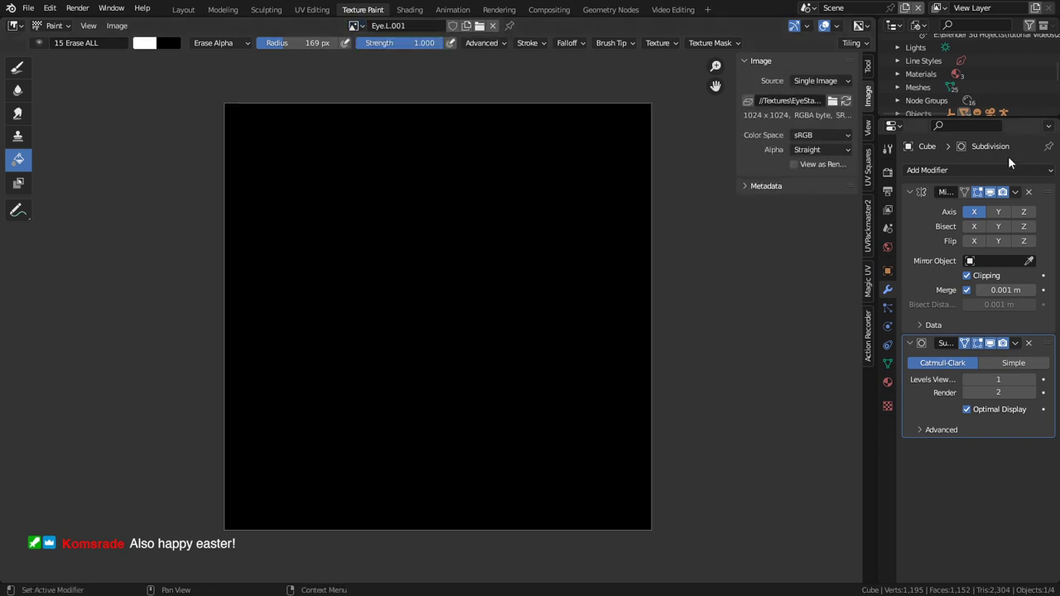
Expand the Images data-blocks of the current file and delete the duplicate Eye.L.001 image.
scroll(951, 80, "up", 4)
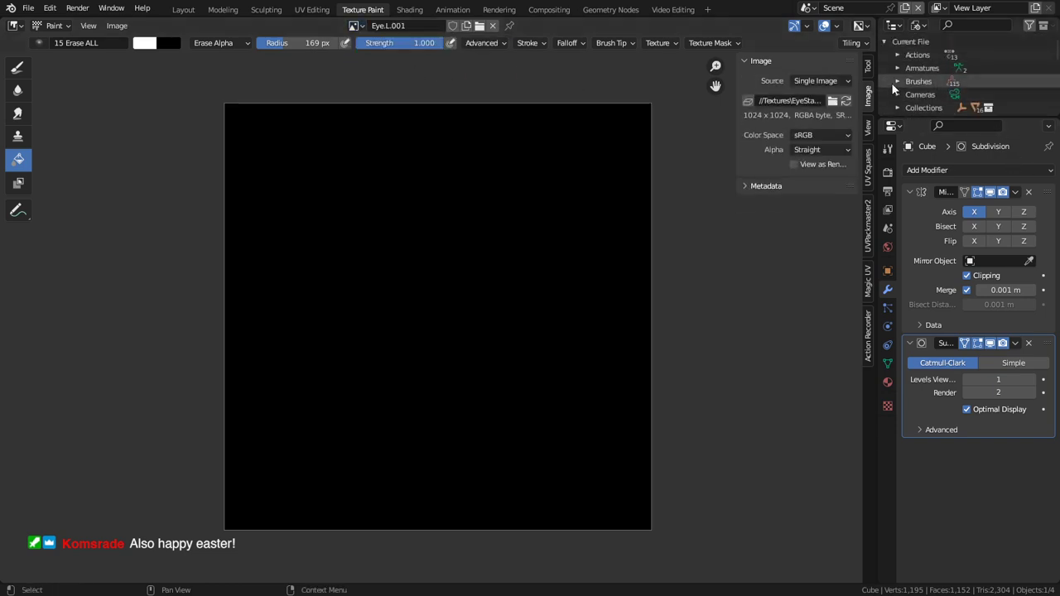
left_click(896, 82)
left_click(896, 82)
scroll(903, 91, "down", 2)
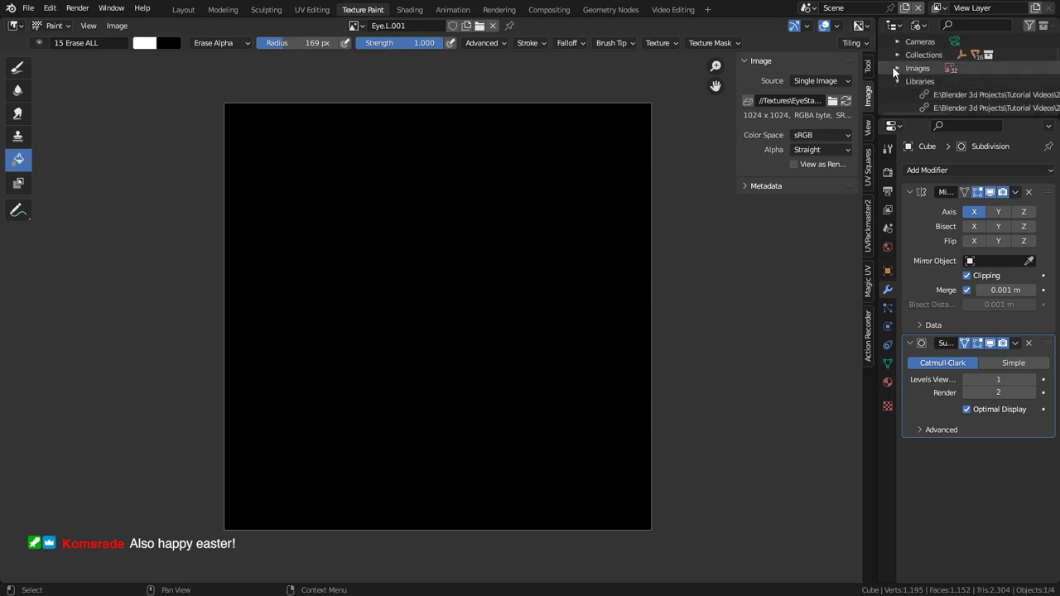
left_click(896, 68)
scroll(949, 86, "down", 2)
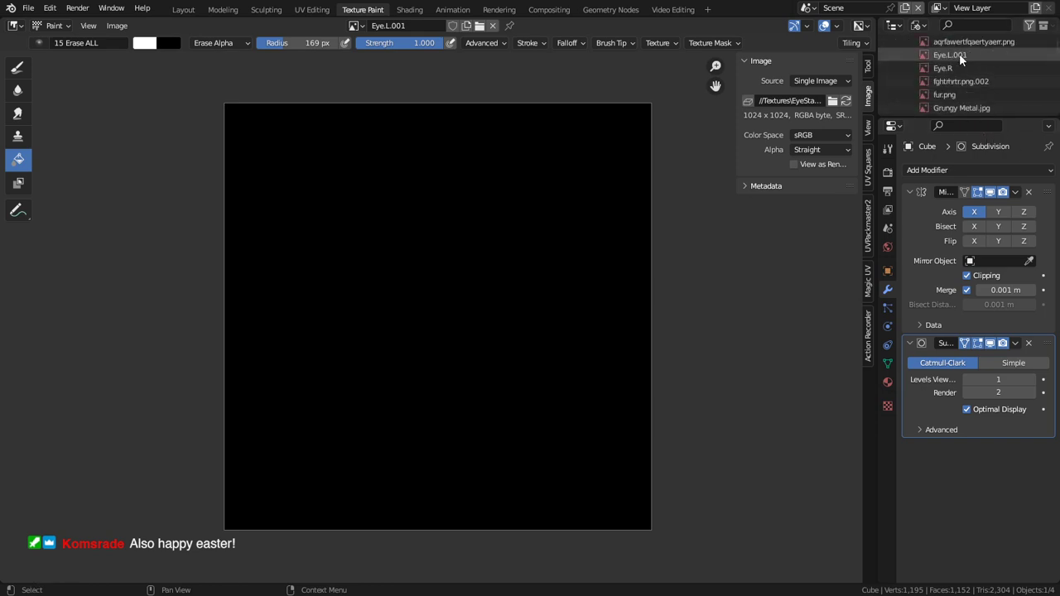
right_click(960, 54)
left_click(959, 64)
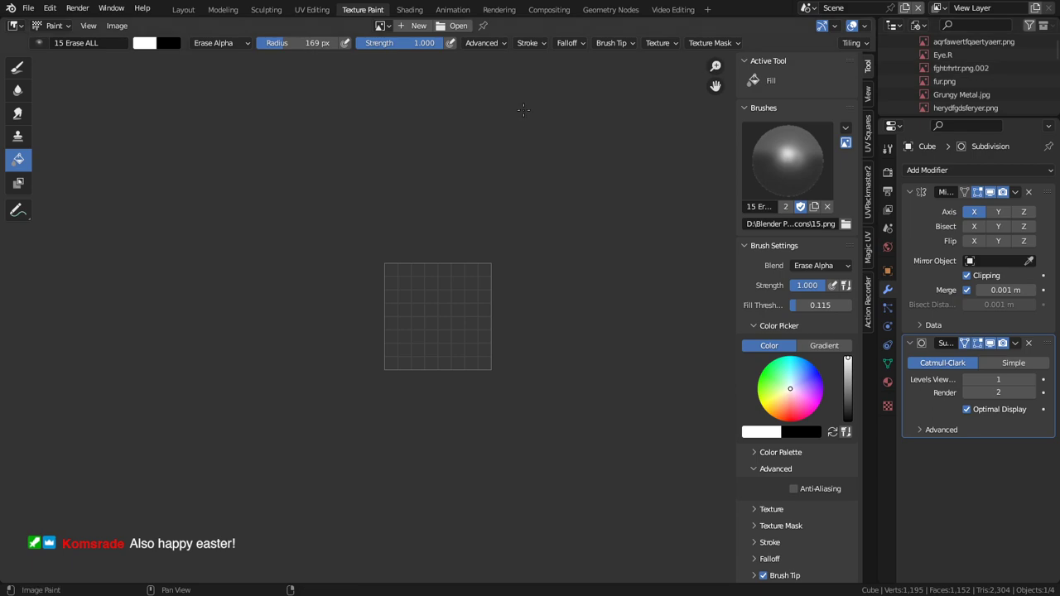
Go to the Shading workspace and maximize the node editor showing the 2d Face System group.
key("ctrl+space")
key("ctrl+space")
left_click(410, 9)
key("ctrl+space")
scroll(410, 400, "down", 5)
middle_click_drag(462, 332, 439, 400)
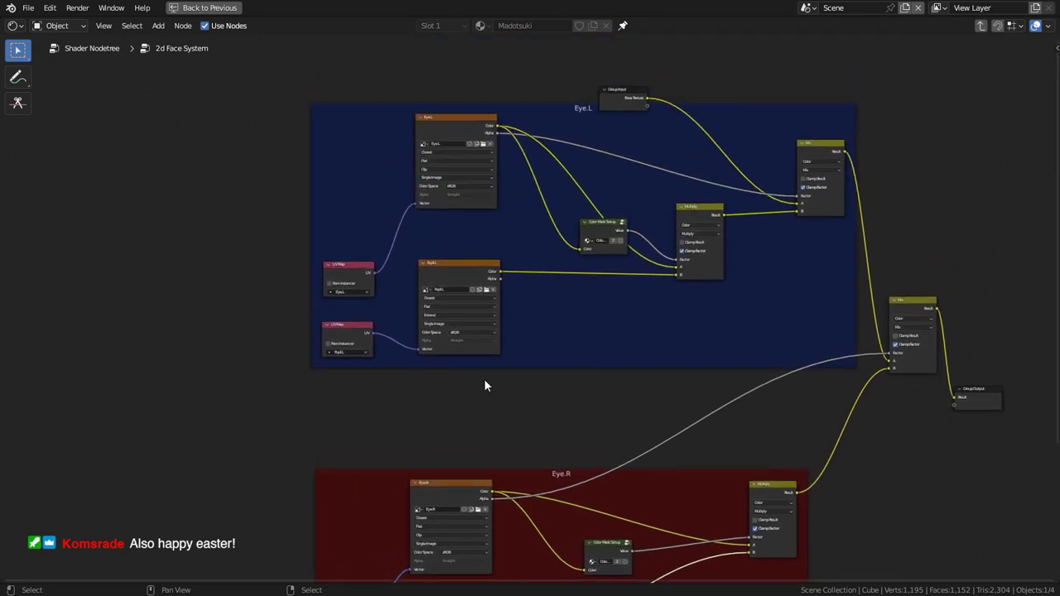
Move the Group Input node up away from the Eye.L frame and place the Eye.L UV Map node beside its image texture.
middle_click_drag(554, 325, 494, 421)
scroll(540, 383, "up", 5)
left_click_drag(594, 148, 644, 78)
middle_click_drag(476, 315, 538, 173)
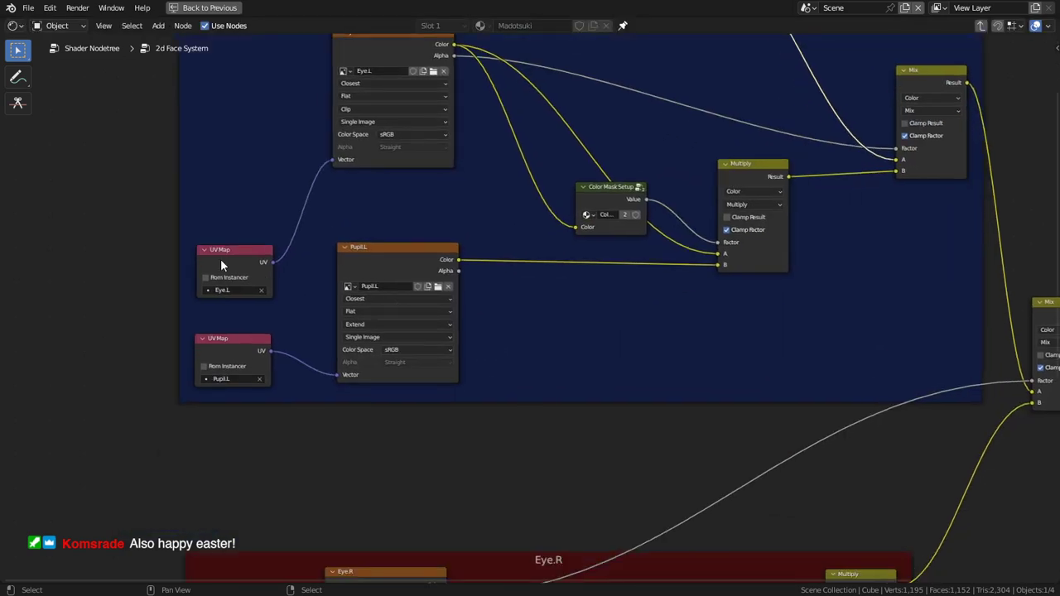
left_click_drag(221, 265, 231, 182)
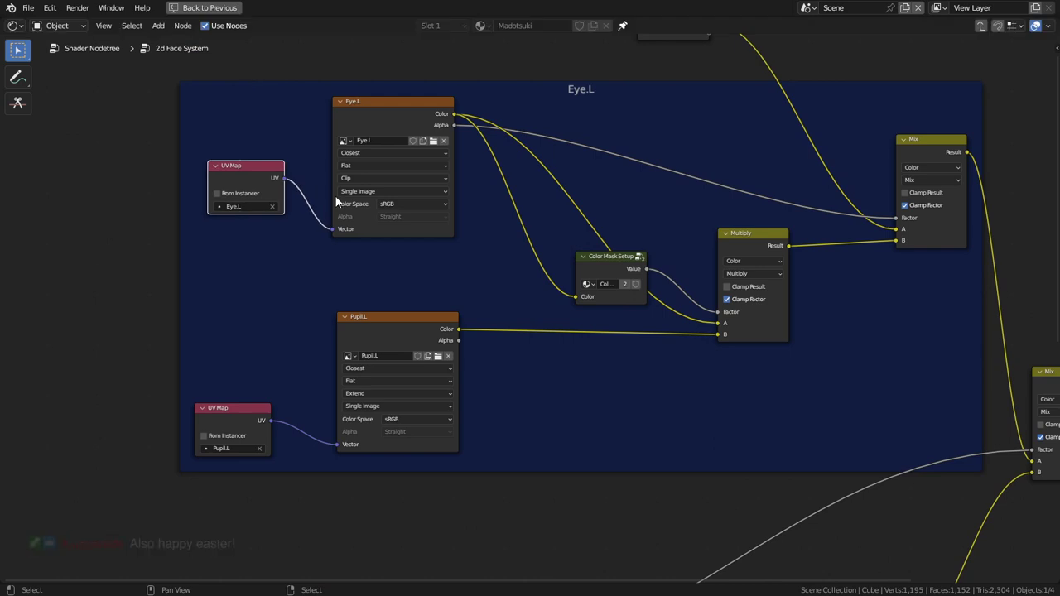
key("g")
left_click(350, 215)
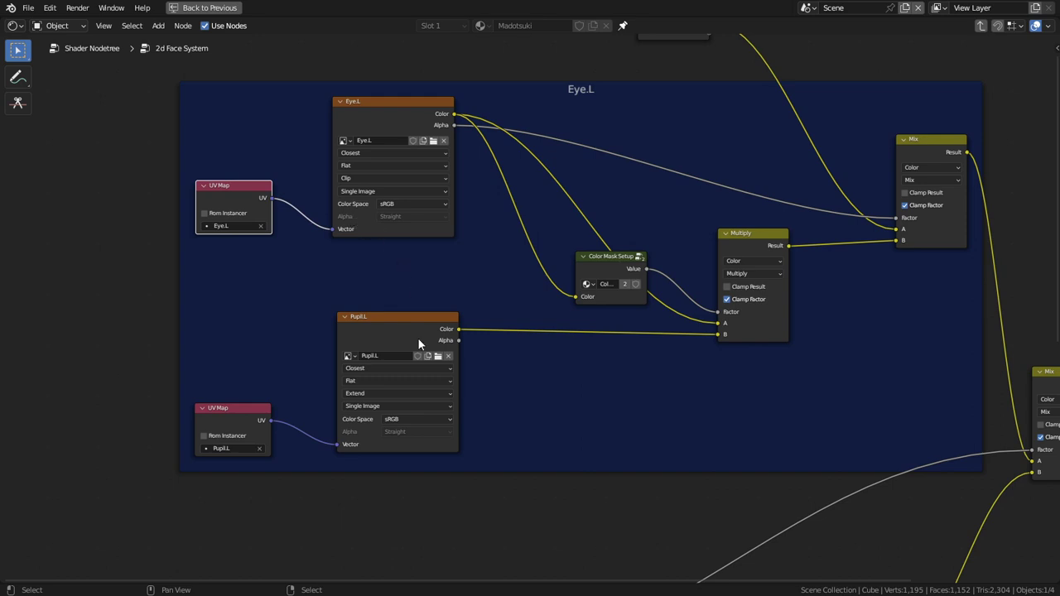
Reposition the Eye.R and Pupil.R UV Map nodes beside their image textures in the Eye.R frame.
scroll(418, 339, "down", 2)
middle_click_drag(571, 379, 580, 247)
middle_click_drag(547, 511, 540, 342)
left_click_drag(303, 394, 307, 351)
left_click(308, 314)
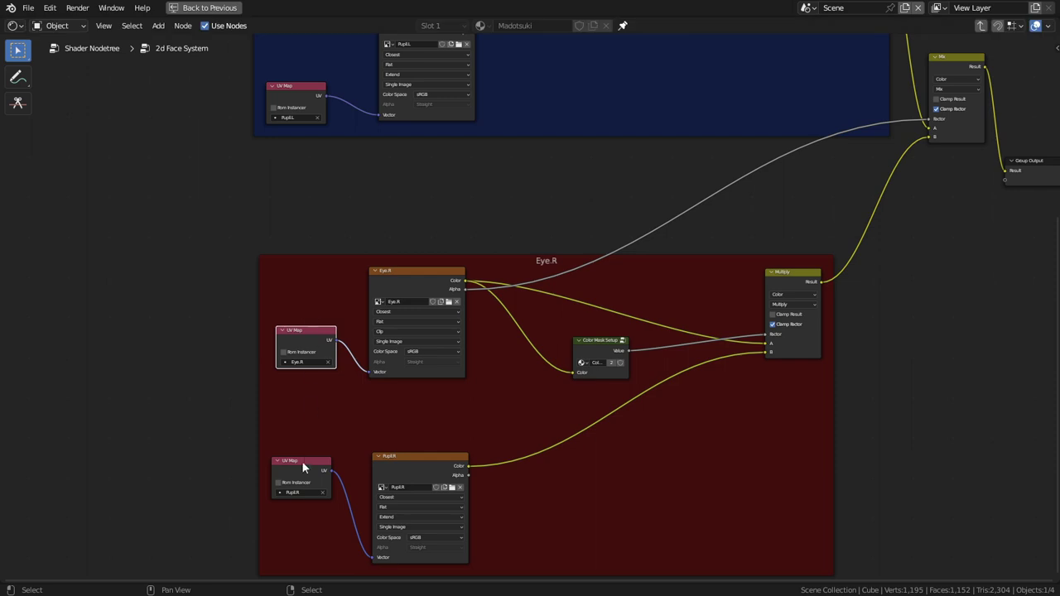
left_click_drag(306, 468, 308, 508)
middle_click_drag(400, 506, 415, 572)
middle_click_drag(537, 309, 573, 402)
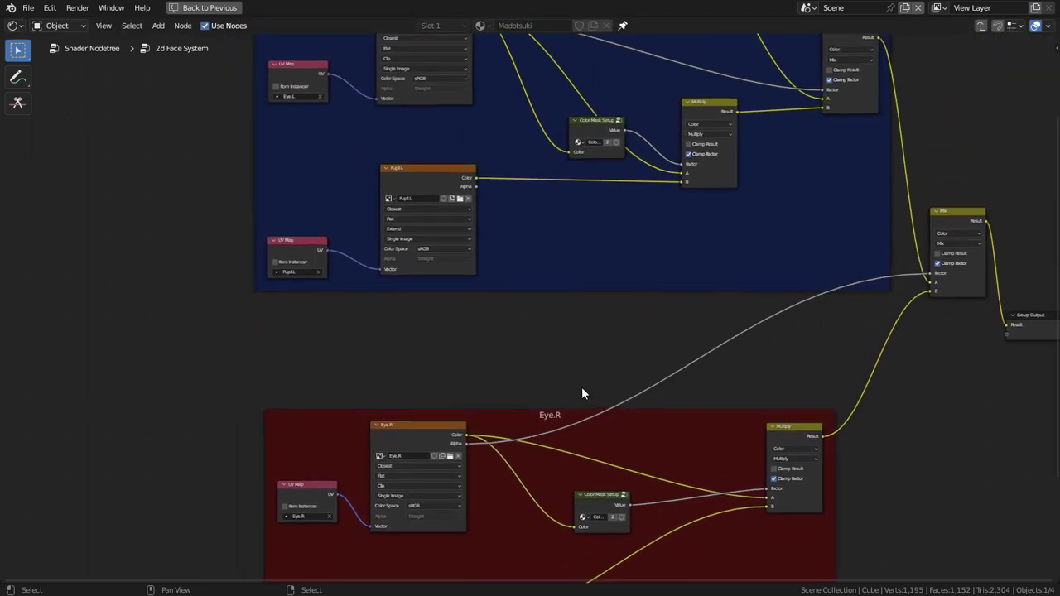
middle_click_drag(514, 300, 514, 358)
scroll(514, 359, "down", 1)
middle_click_drag(510, 251, 519, 334)
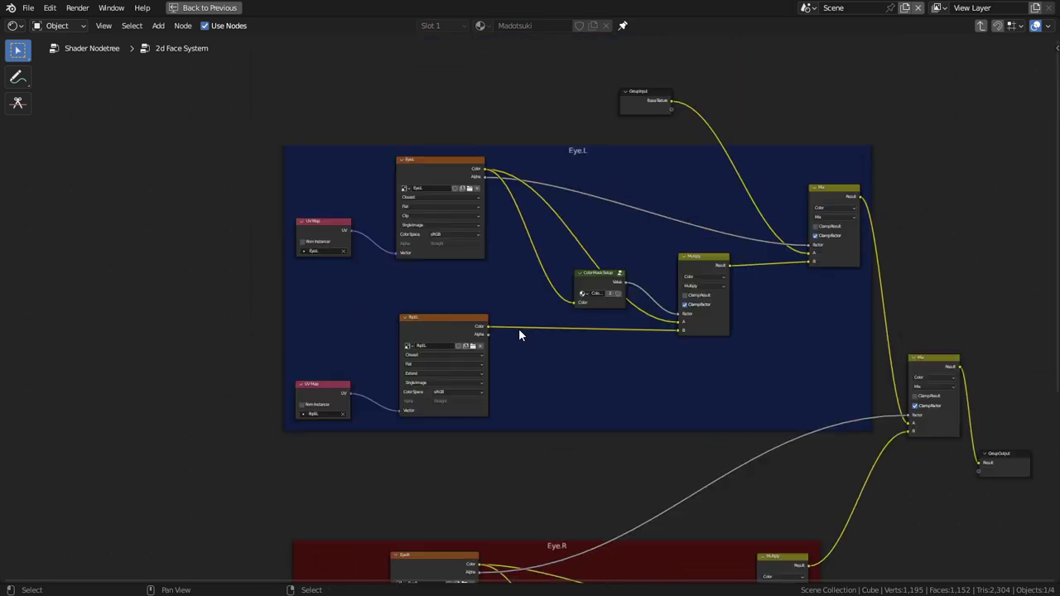
Restore the node editor's size, return to the Texture Paint workspace and turn its image editor into a 3D viewport.
key("ctrl+space")
left_click(355, 10)
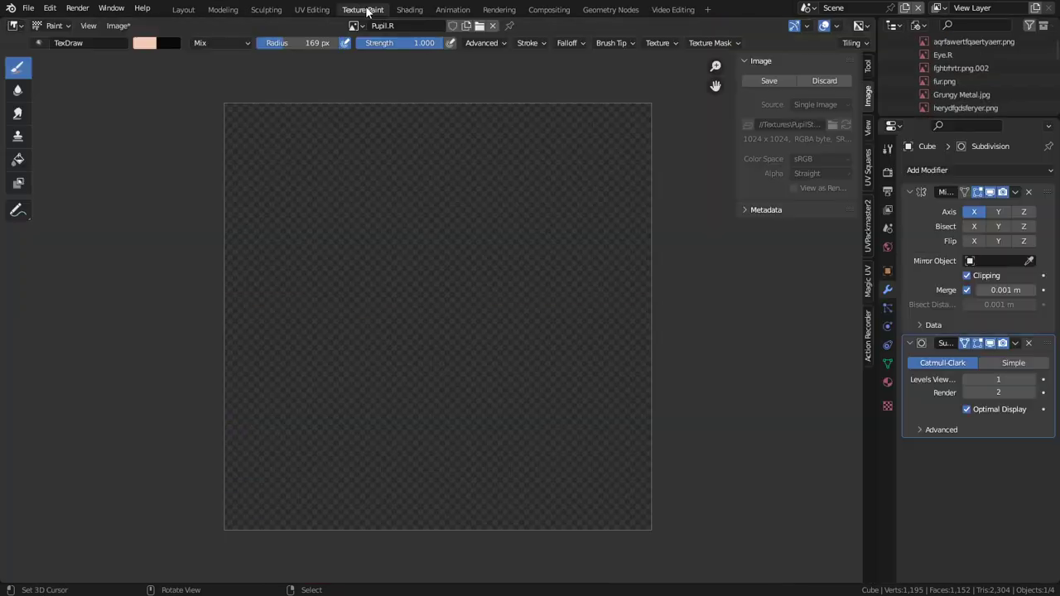
left_click(15, 26)
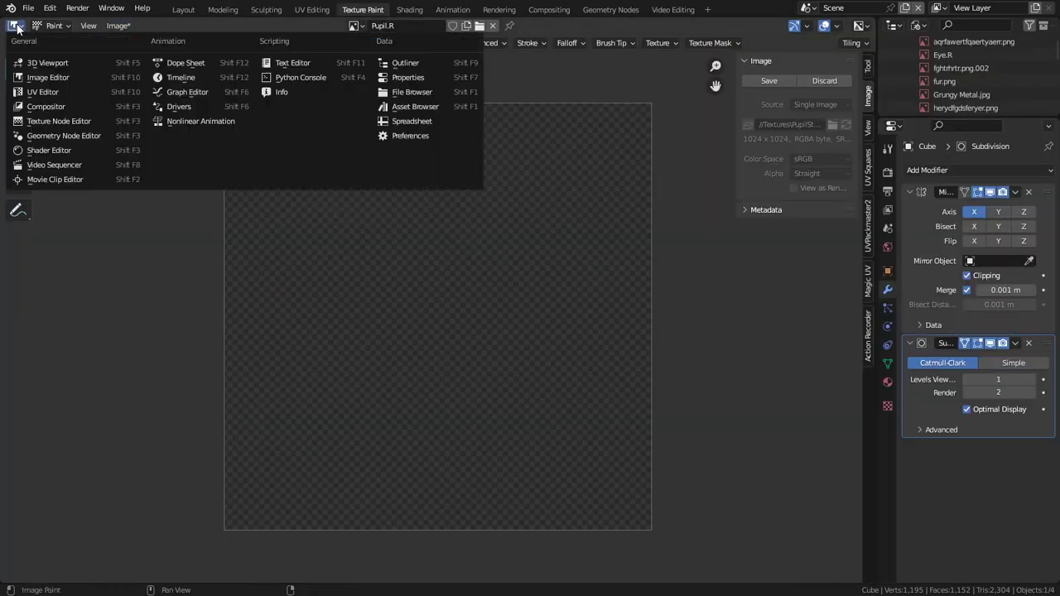
left_click(47, 62)
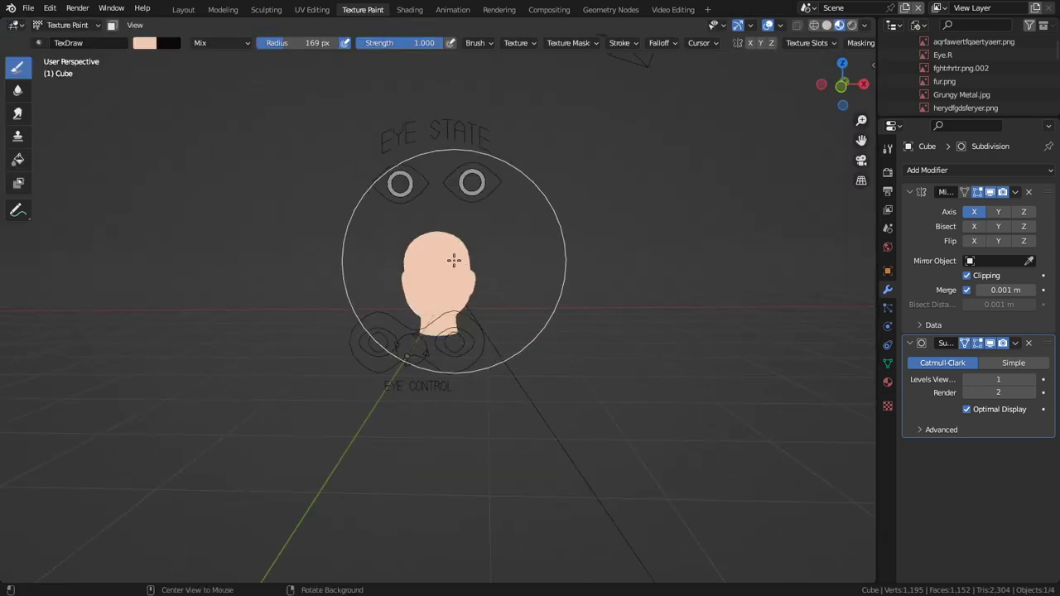
scroll(456, 260, "up", 6)
middle_click_drag(456, 315, 459, 246)
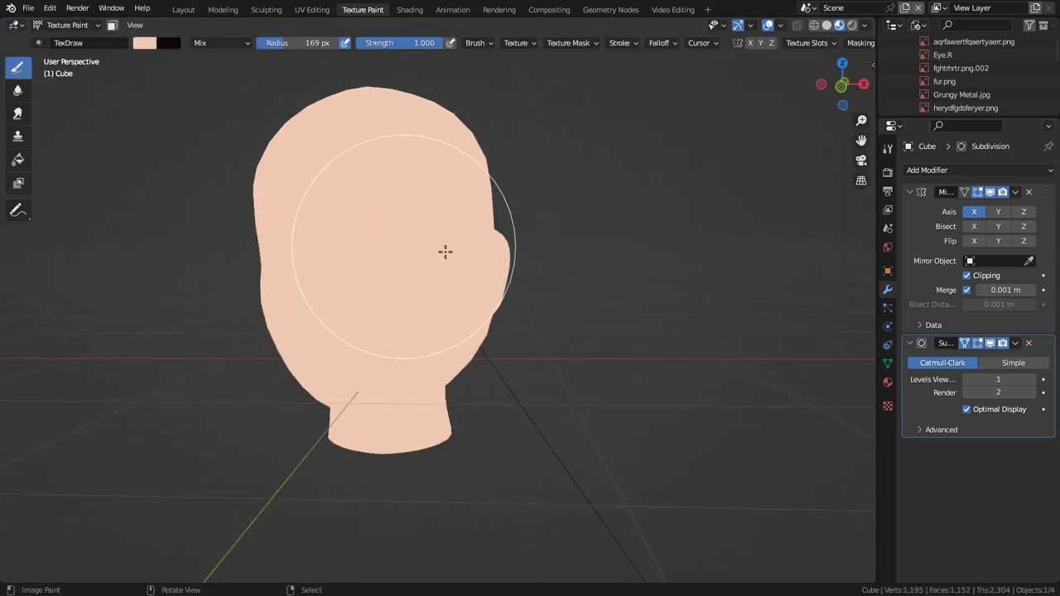
Reduce the paint brush radius to 7 px and swap the colours so that black is the primary colour.
key("f")
left_click(377, 242)
middle_click_drag(387, 241, 457, 243)
key("x")
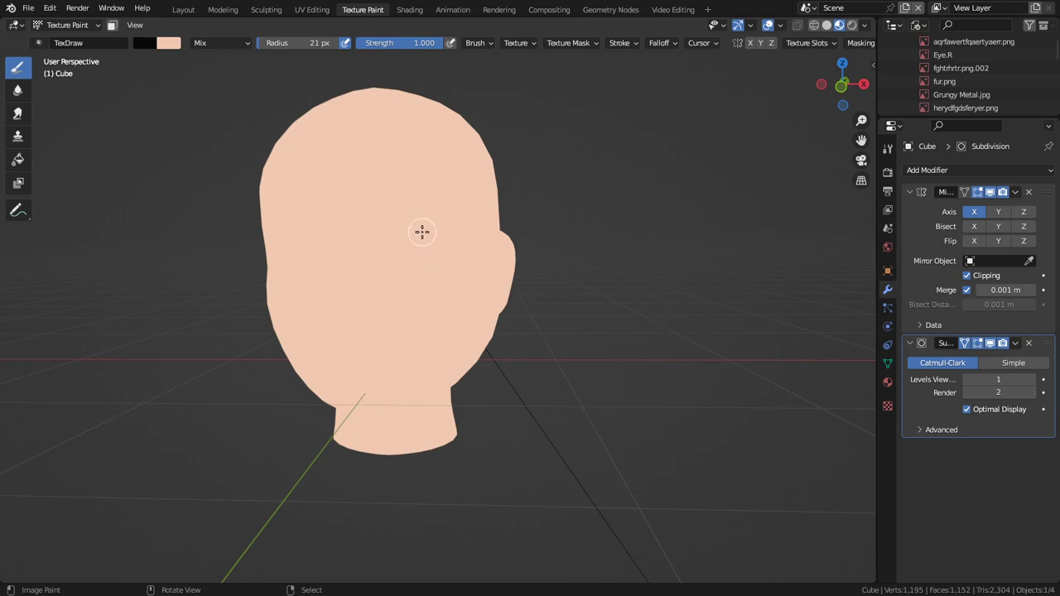
left_click(386, 235)
key("f")
left_click(404, 231)
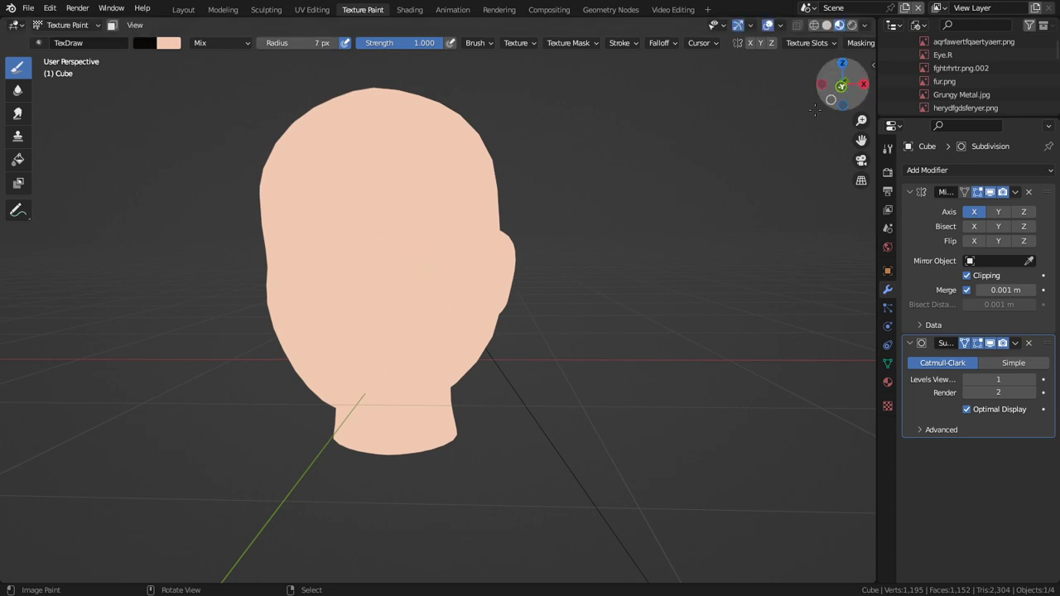
Make Eye.L the active texture slot and Eye.L the active UV map for painting on the head.
key("n")
left_click(866, 93)
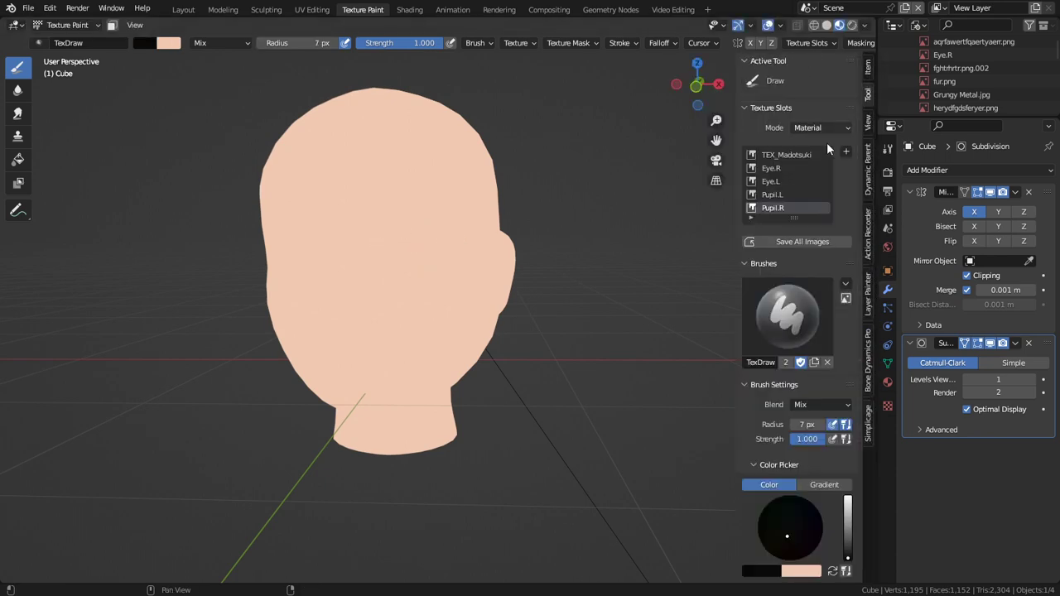
left_click(778, 177)
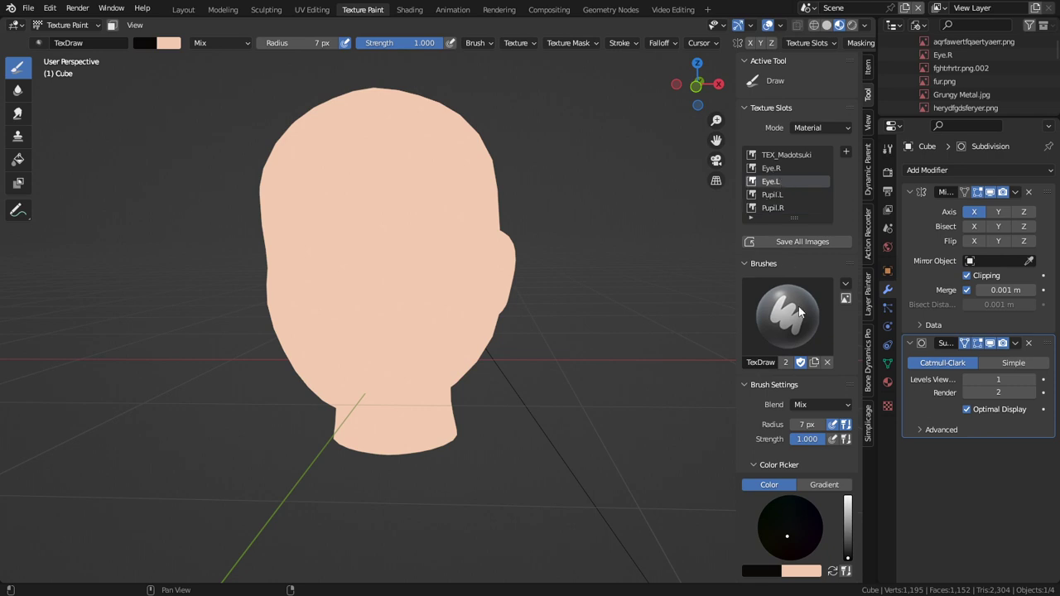
left_click(888, 362)
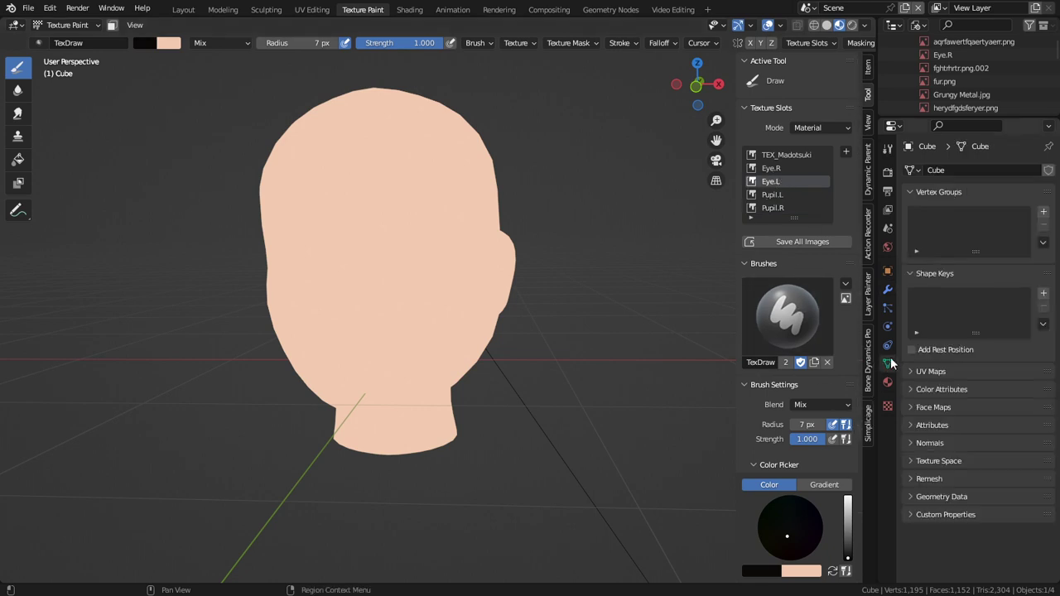
left_click(953, 368)
left_click(956, 407)
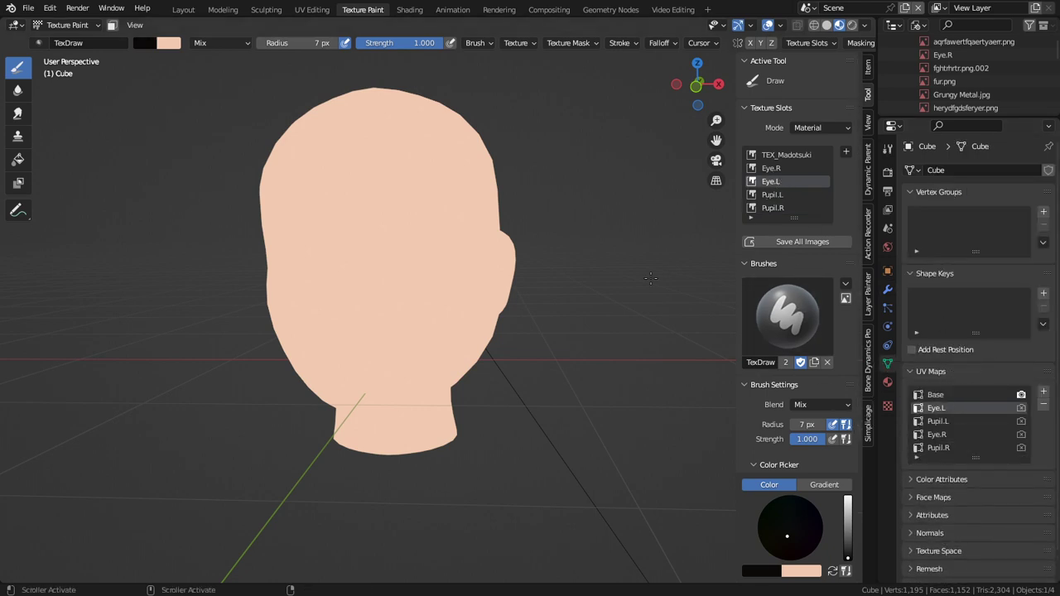
Paint black test strokes across the eye area and side of the head, and undo them.
middle_click_drag(472, 263, 506, 313, "shift")
scroll(506, 313, "up", 2)
left_click_drag(421, 273, 596, 294)
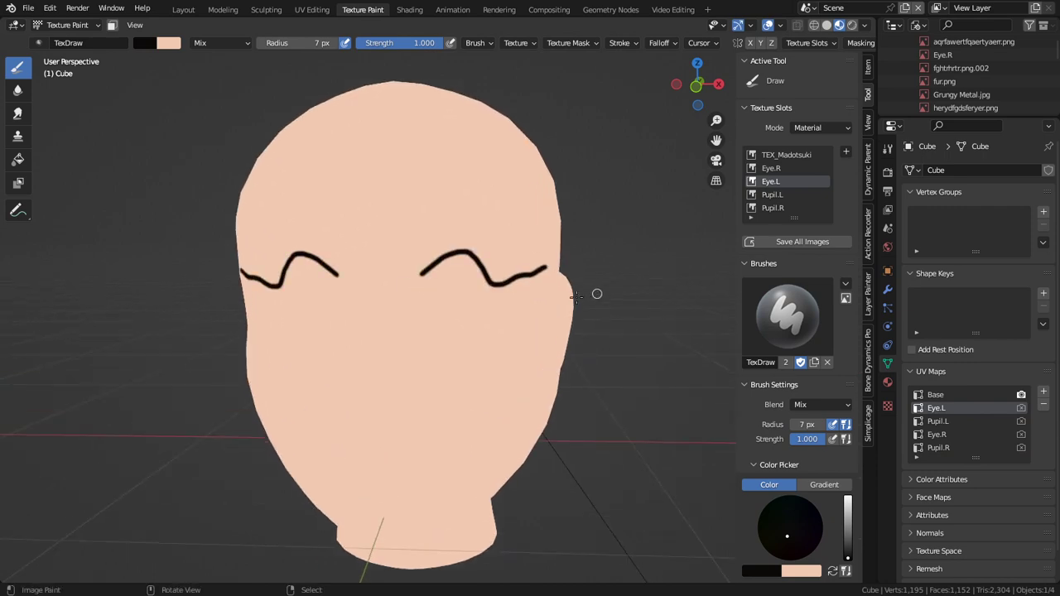
mouse_move(596, 293)
middle_mouse_down()
mouse_move(448, 299)
mouse_move(560, 303)
mouse_move(473, 268)
middle_mouse_up()
mouse_move(466, 226)
left_mouse_down()
mouse_move(514, 207)
mouse_move(486, 256)
mouse_move(478, 348)
left_mouse_up()
middle_click_drag(560, 360, 445, 320)
key("ctrl+z")
key("ctrl+z")
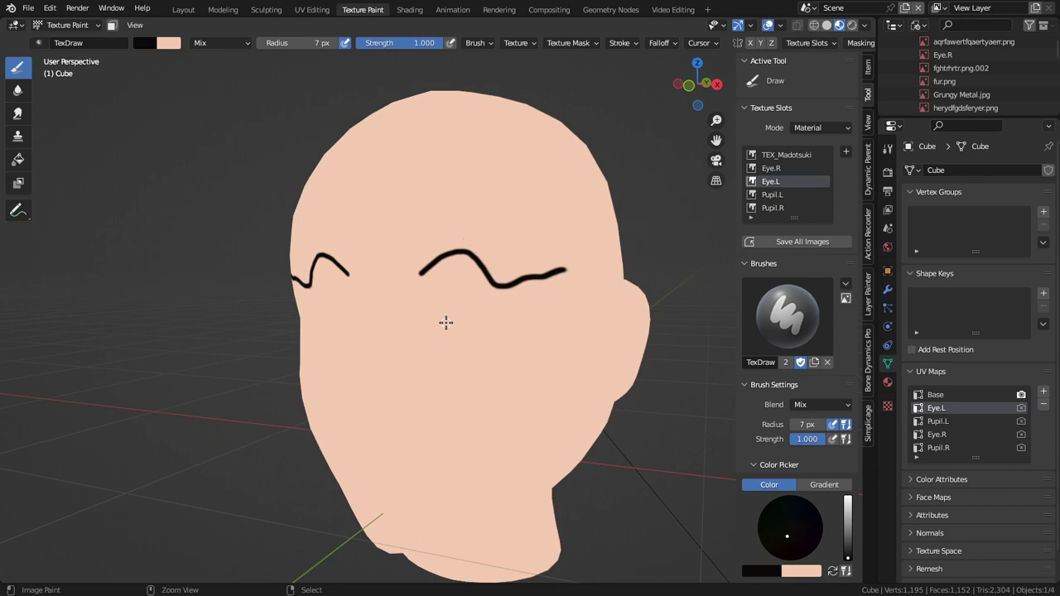
key("ctrl+z")
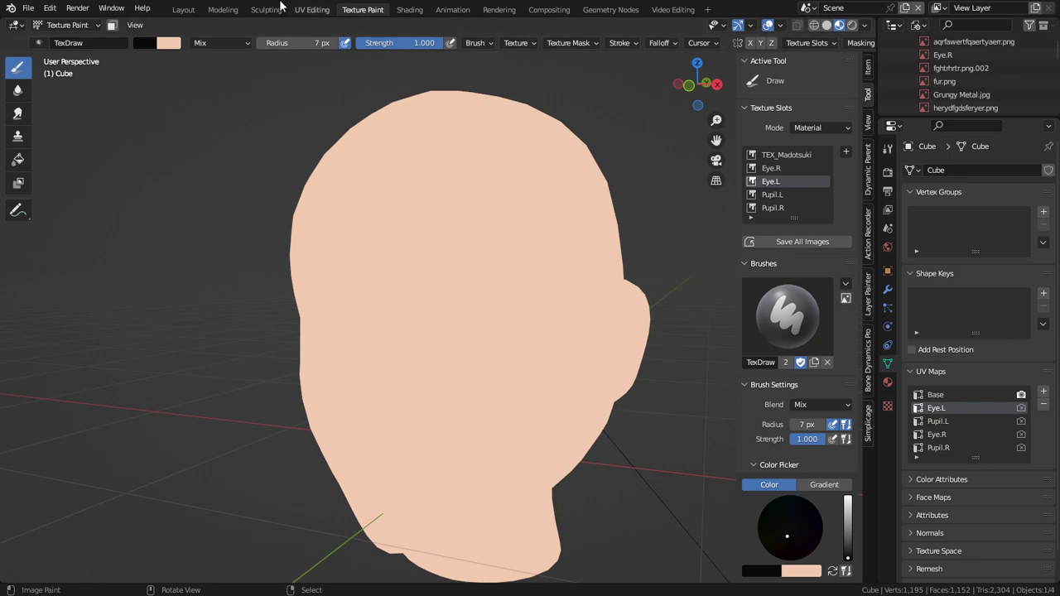
Open a new window with the Shading workspace and maximize its node editor.
left_click(111, 8)
left_click(139, 24)
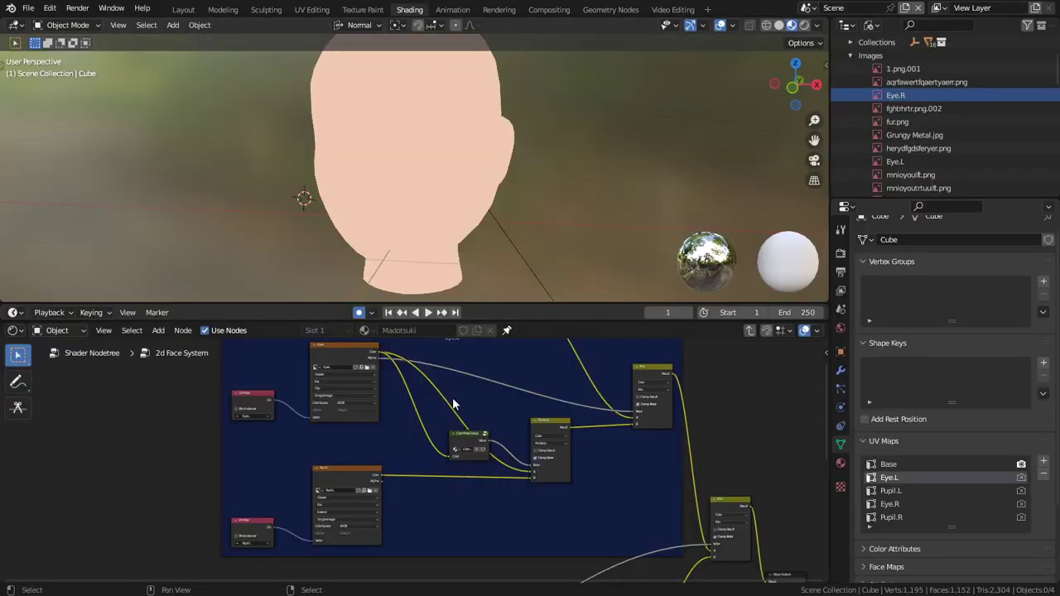
scroll(430, 432, "up", 2, "shift")
key("ctrl+space")
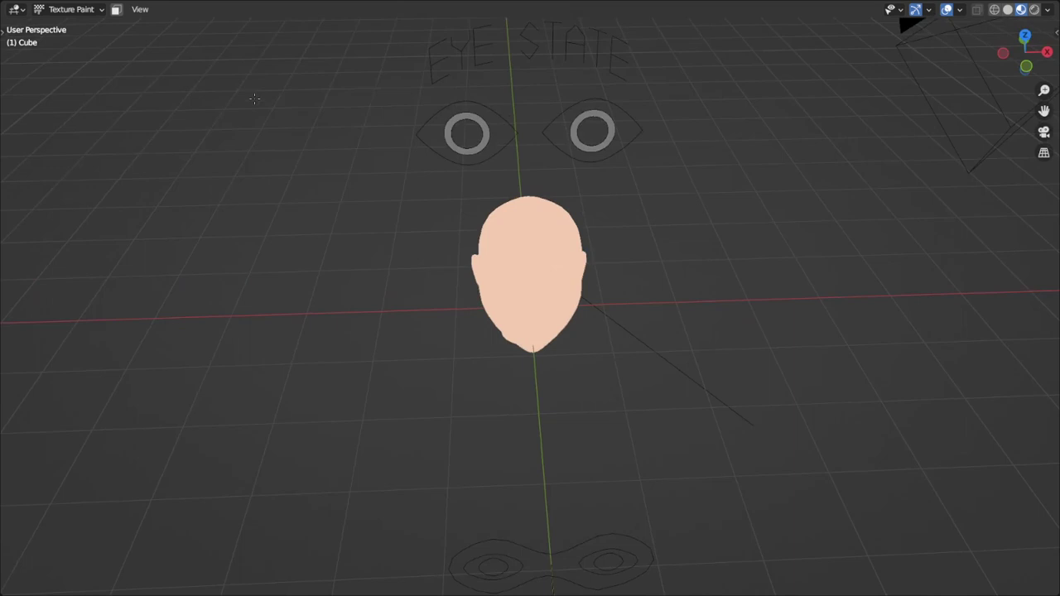
Show the toolbar, the sidebar and the tool settings in the maximized Texture Paint viewport around the head.
scroll(262, 95, "up", 3)
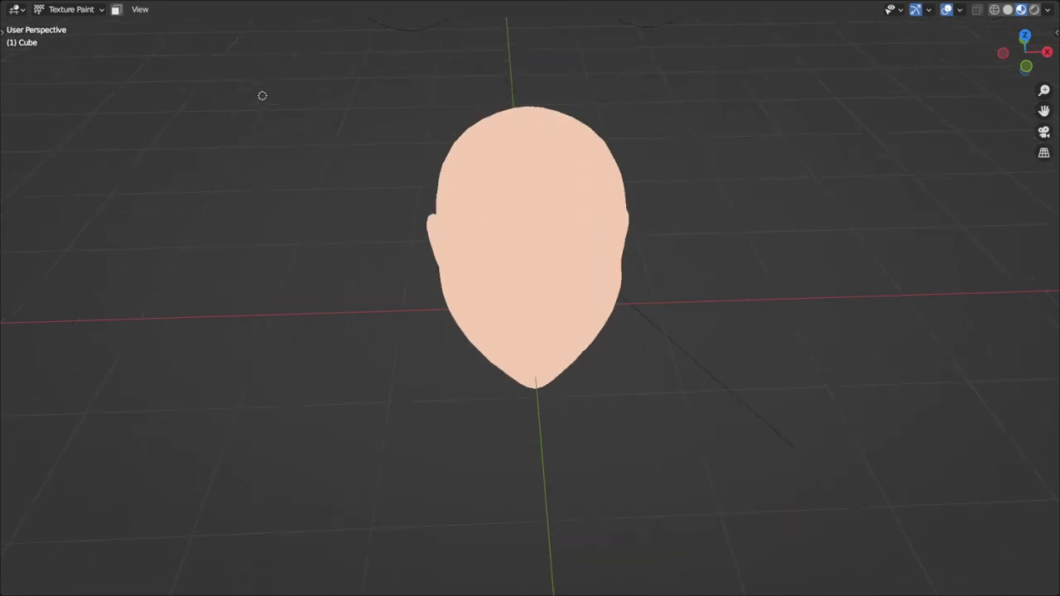
scroll(262, 96, "up", 1)
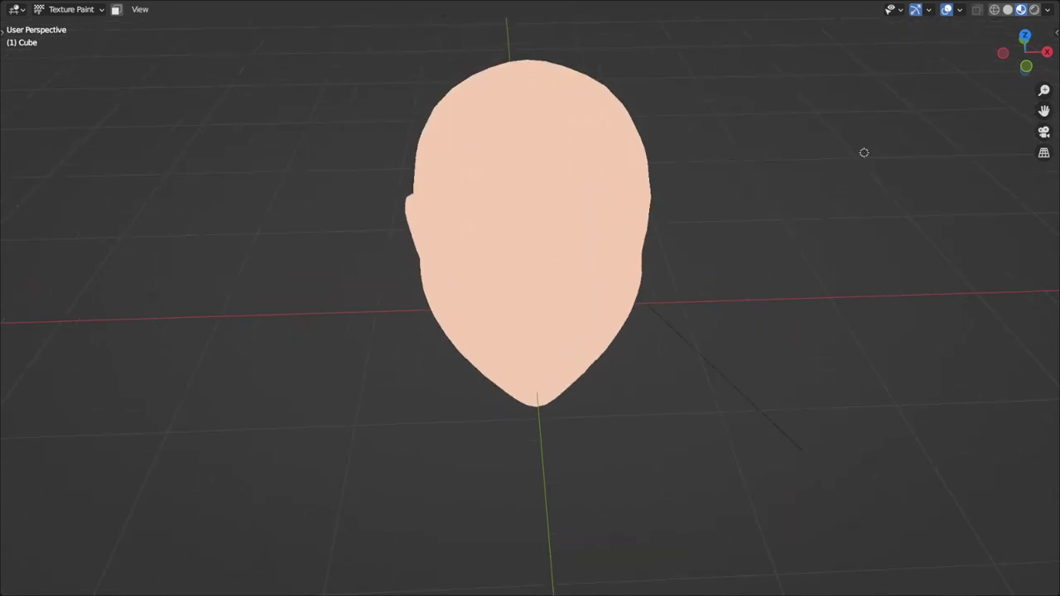
middle_click_drag(783, 209, 751, 246, "shift")
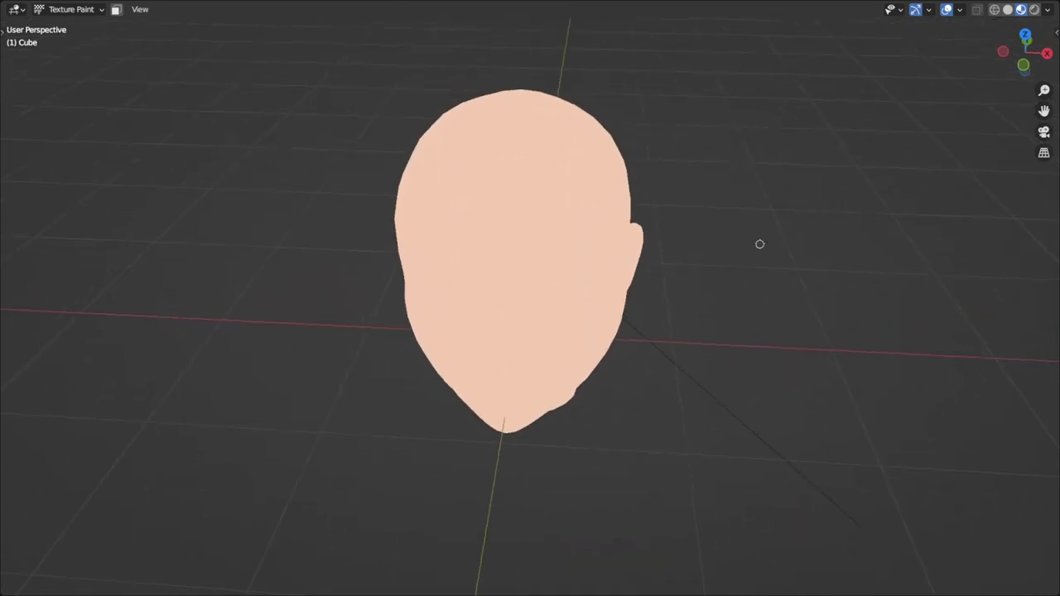
key("t")
key("n")
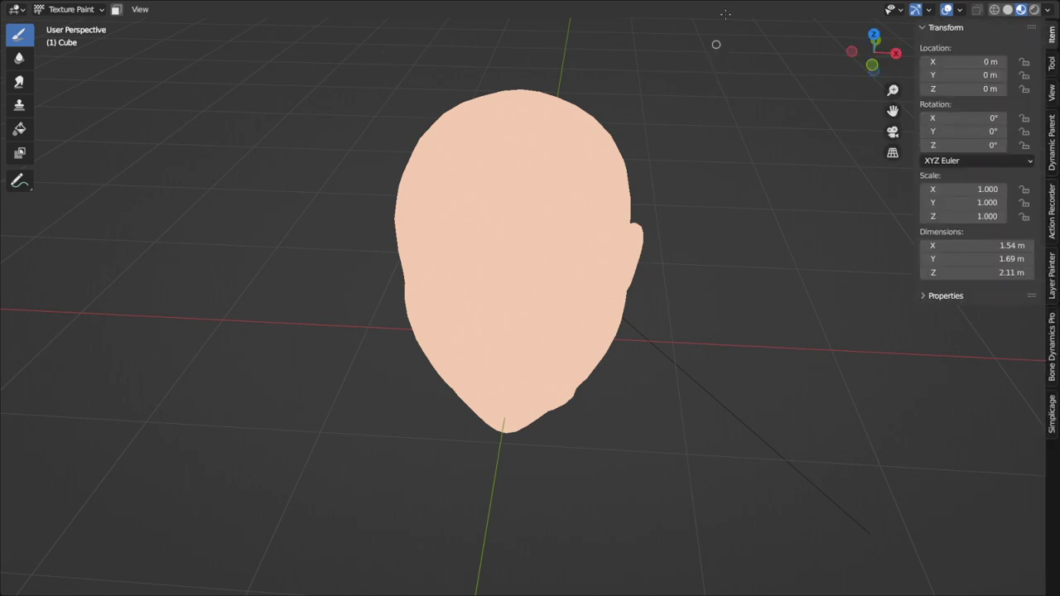
right_click(755, 16)
left_click(714, 51)
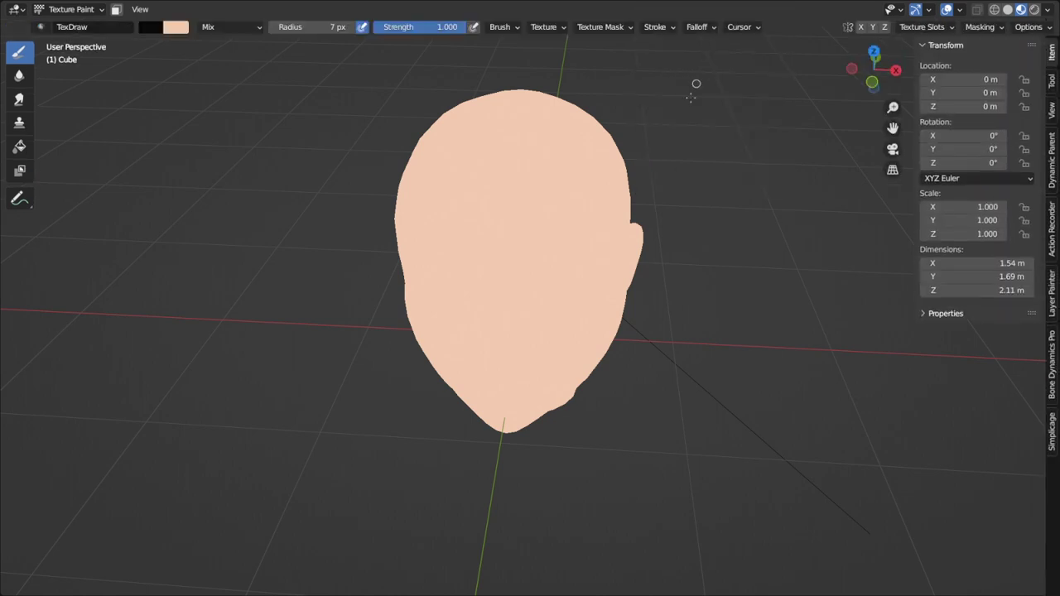
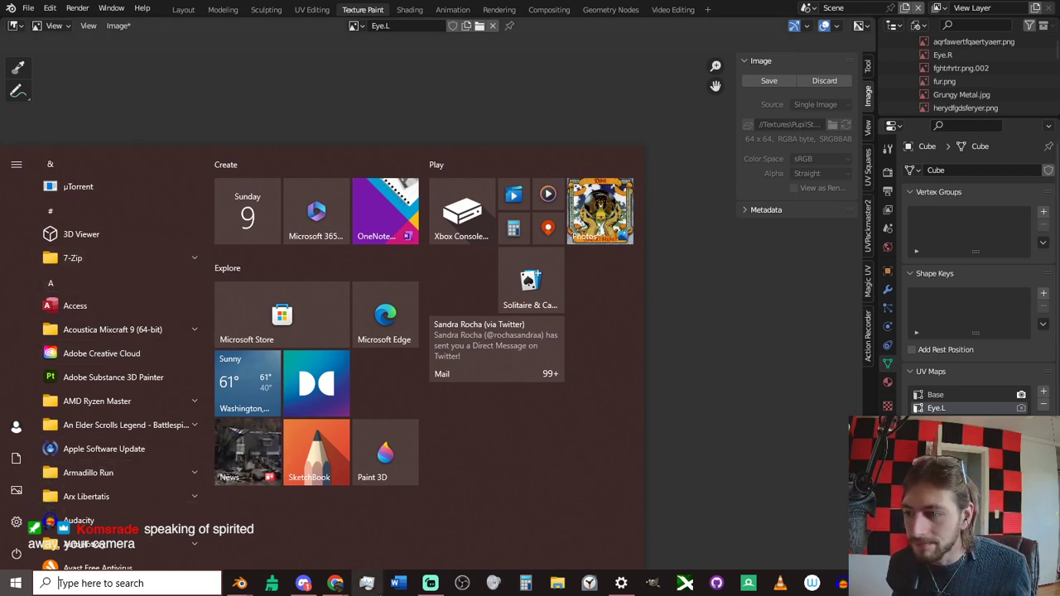
Open the Reference folder that holds the recent Chihiro-Sen spirited-away image in File Explorer.
left_click(558, 584)
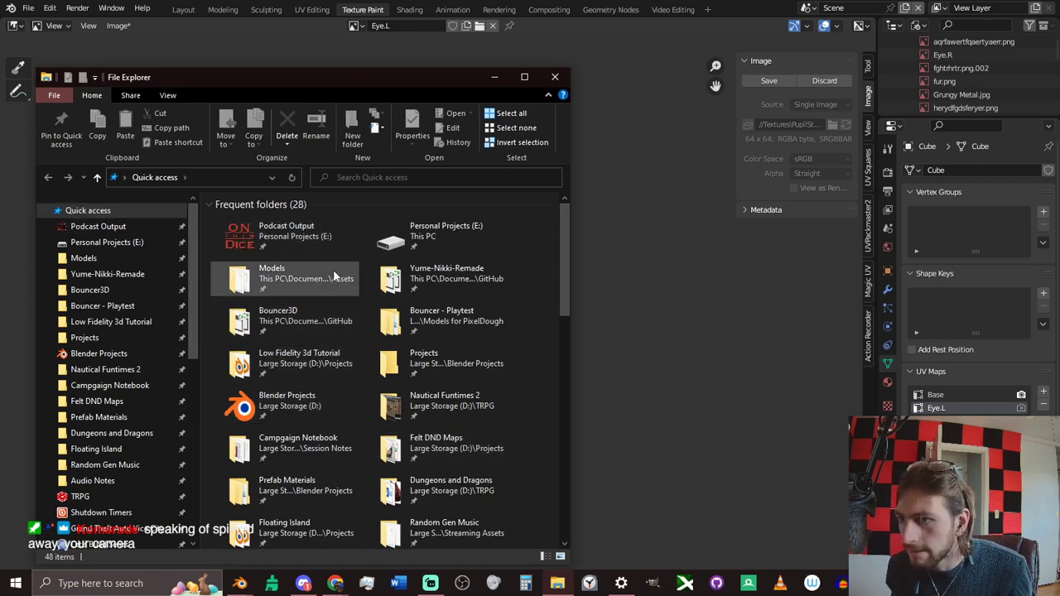
scroll(323, 308, "down", 4)
scroll(323, 308, "down", 1)
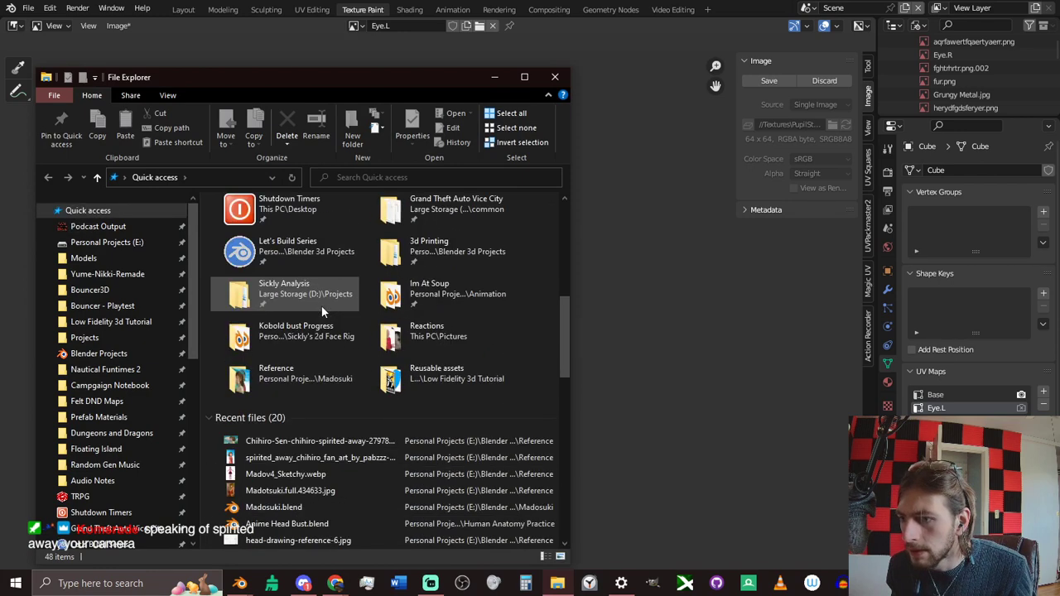
left_click(333, 445)
right_click(335, 447)
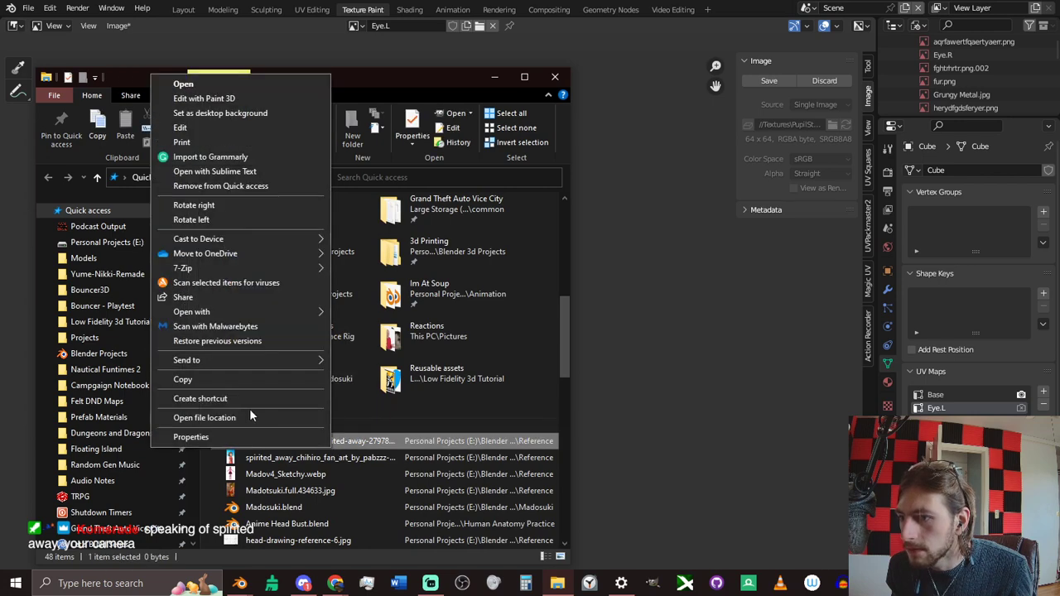
left_click(250, 414)
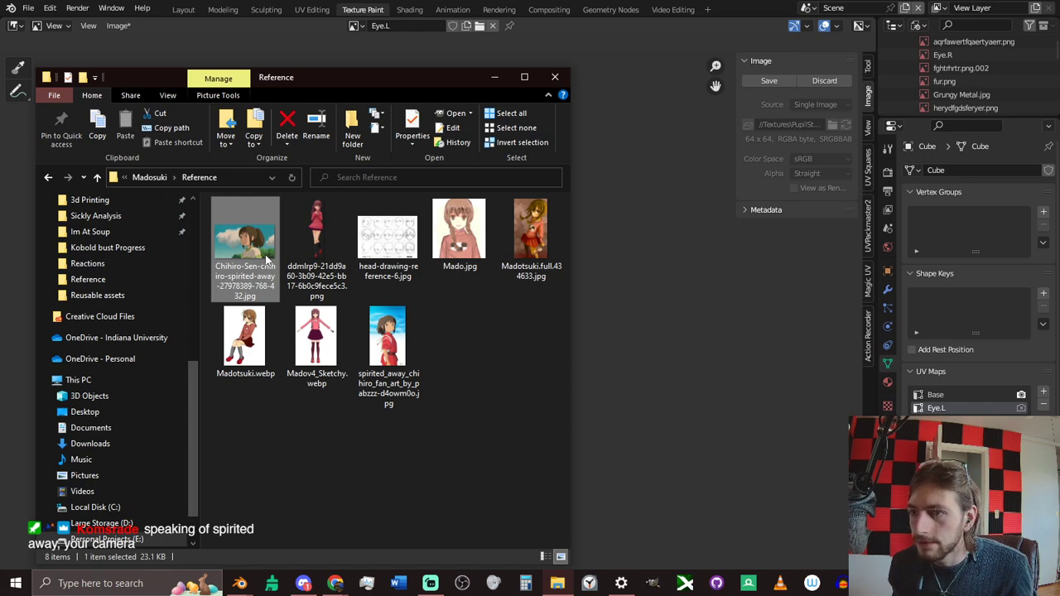
Open the Chihiro-Sen reference image in GIMP to study the eyes, and return to Blender with the other windows minimized.
double_click(266, 259)
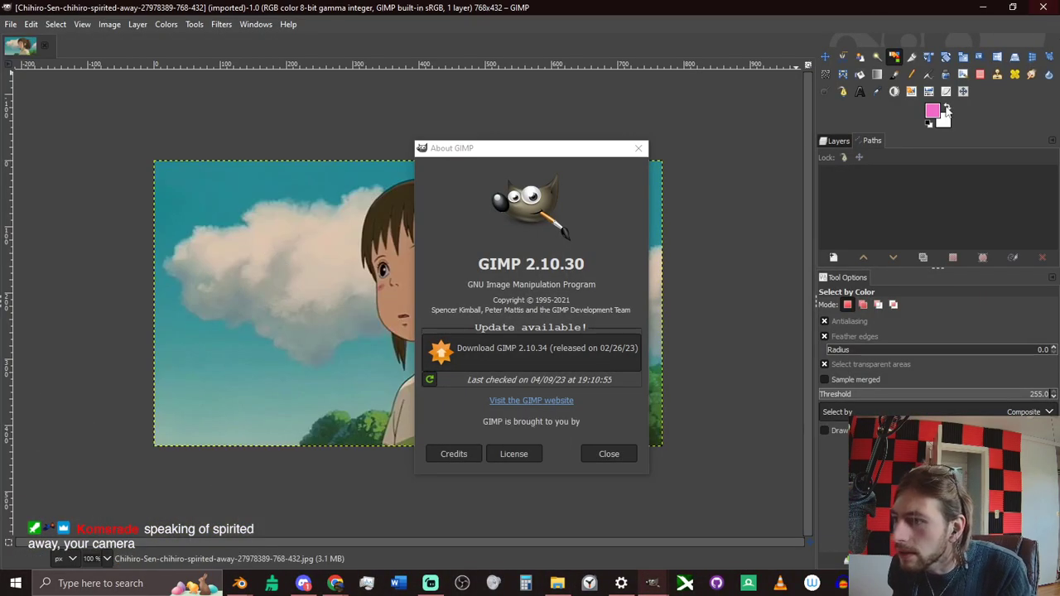
left_click(638, 148)
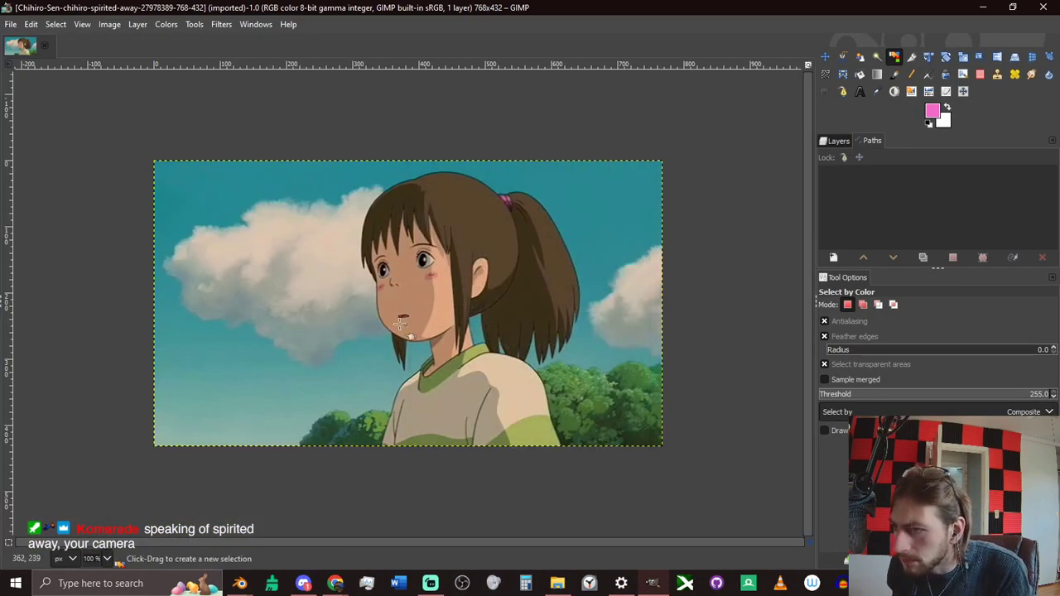
left_click(986, 6)
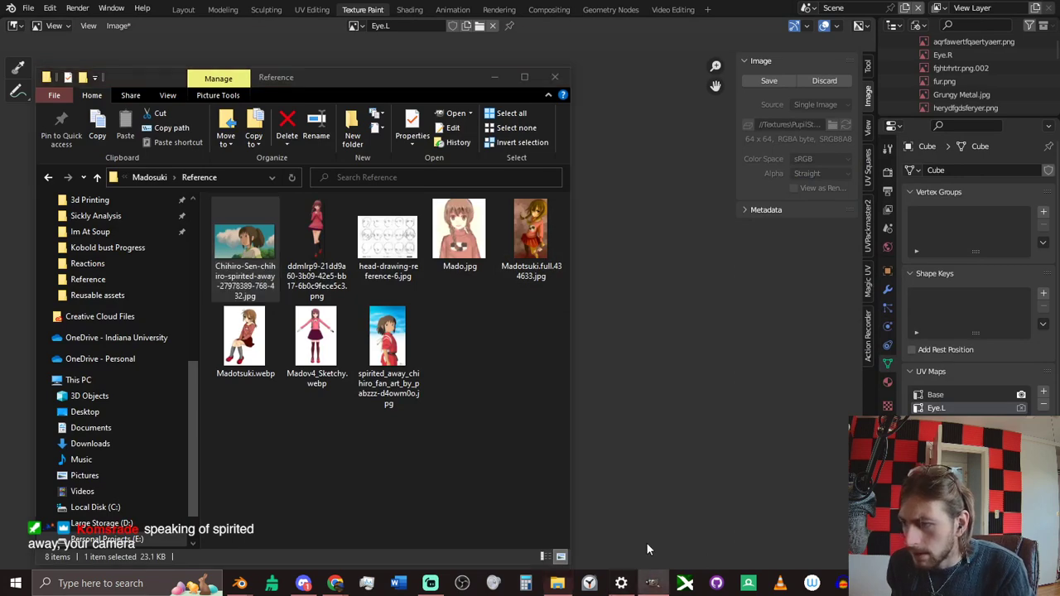
left_click(653, 583)
left_click(653, 584)
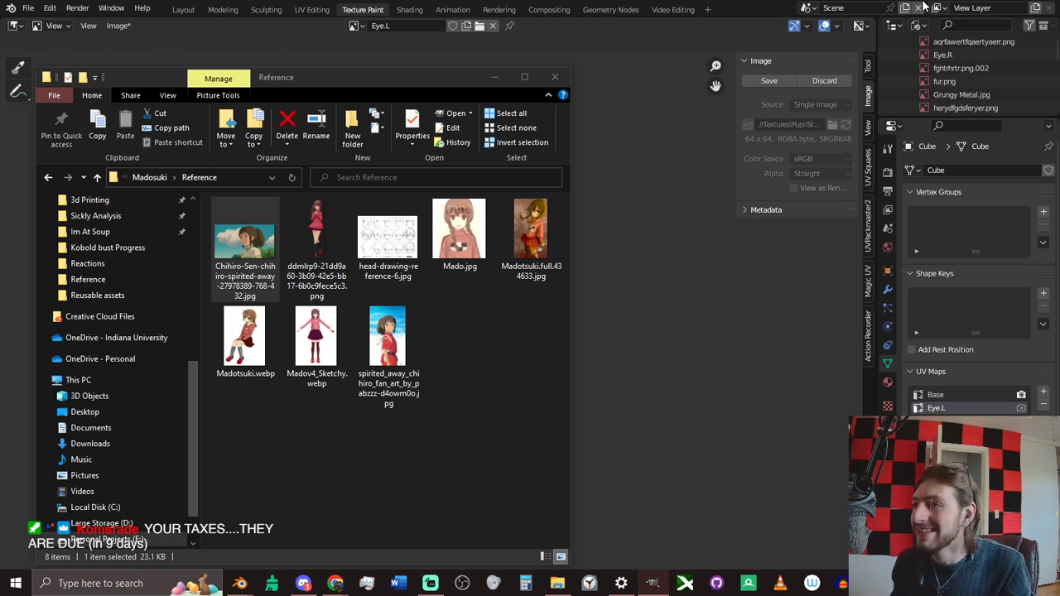
left_click(492, 78)
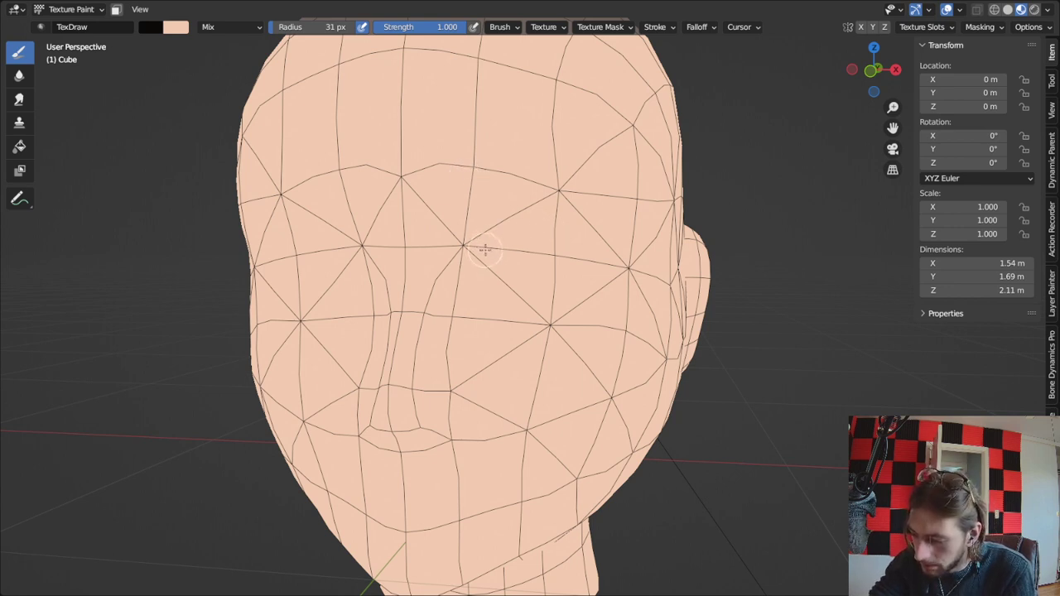
Paint a thick black arched upper eyelid line across the eye area of the head, redoing strokes that miss the shape.
mouse_move(487, 248)
left_mouse_down()
mouse_move(538, 221)
mouse_move(601, 229)
mouse_move(628, 265)
left_mouse_up()
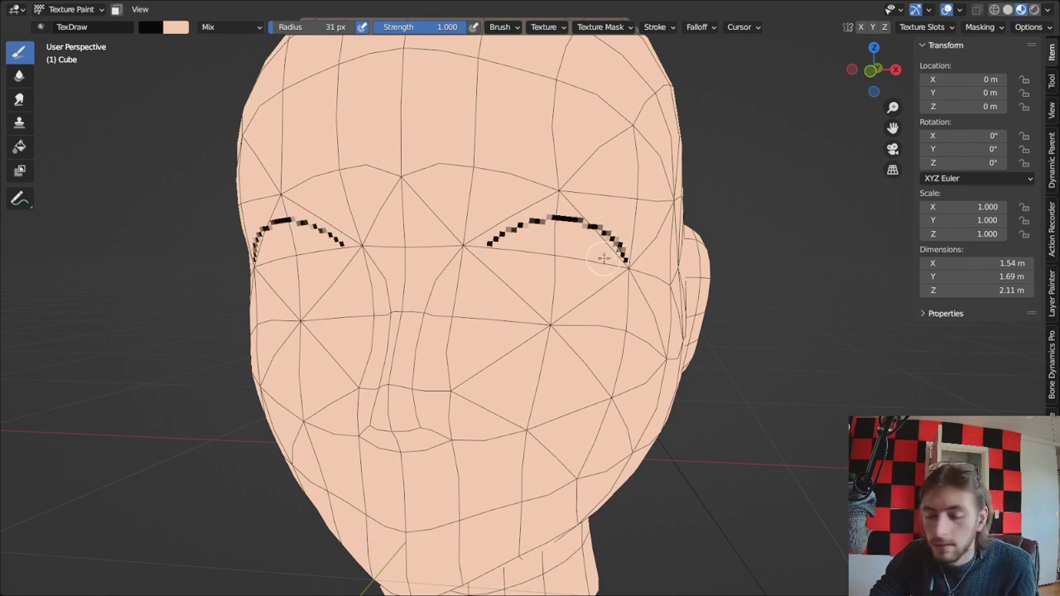
key("ctrl+z")
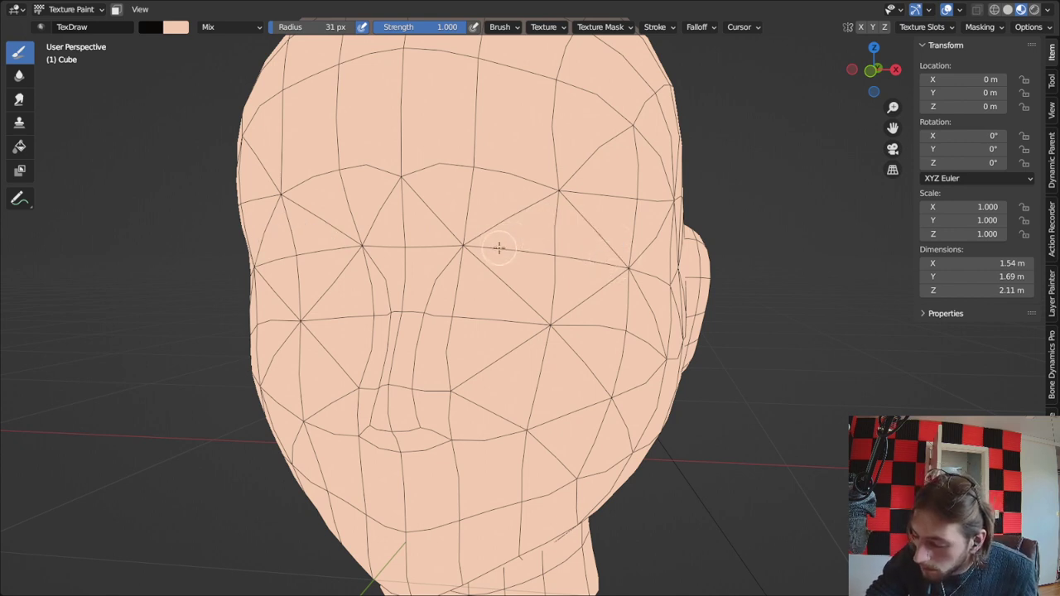
mouse_move(500, 248)
left_mouse_down()
mouse_move(586, 230)
mouse_move(631, 270)
left_mouse_up()
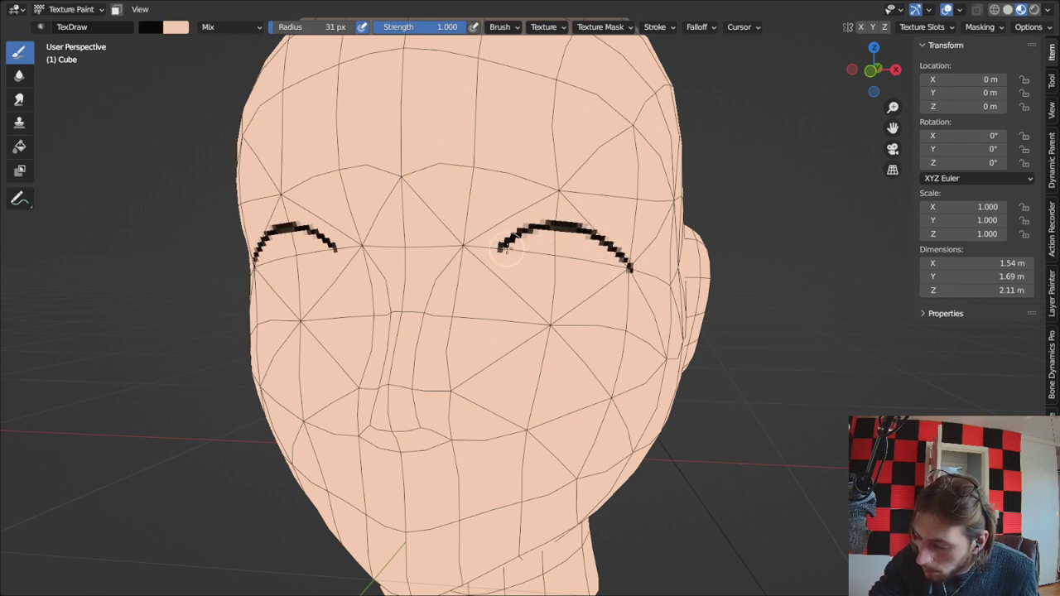
mouse_move(508, 265)
left_mouse_down()
mouse_move(526, 298)
mouse_move(568, 309)
left_mouse_up()
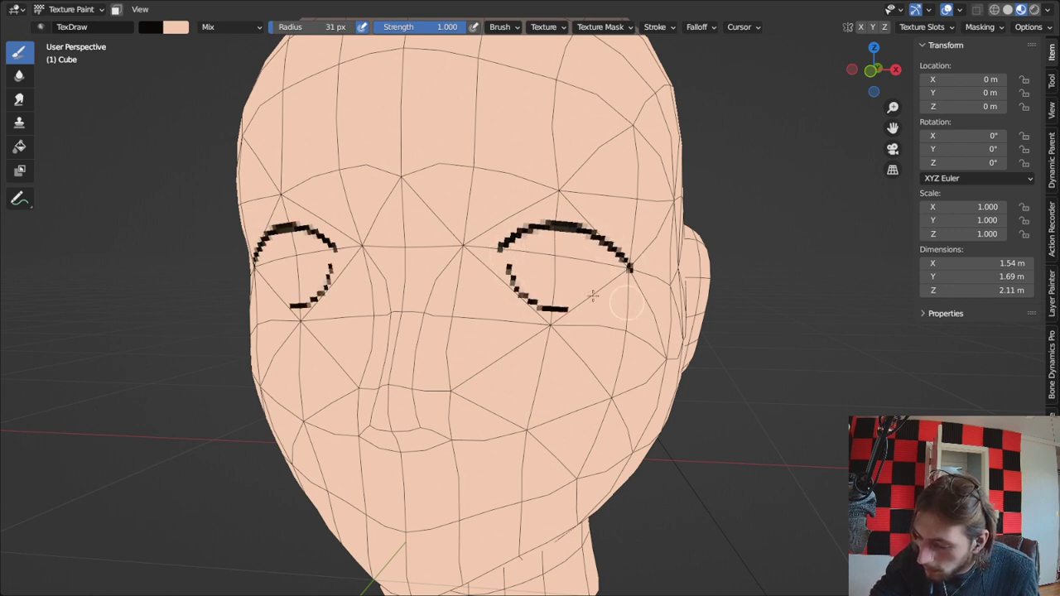
key("ctrl+z")
mouse_move(503, 259)
left_mouse_down()
mouse_move(560, 223)
mouse_move(608, 242)
mouse_move(630, 270)
left_mouse_up()
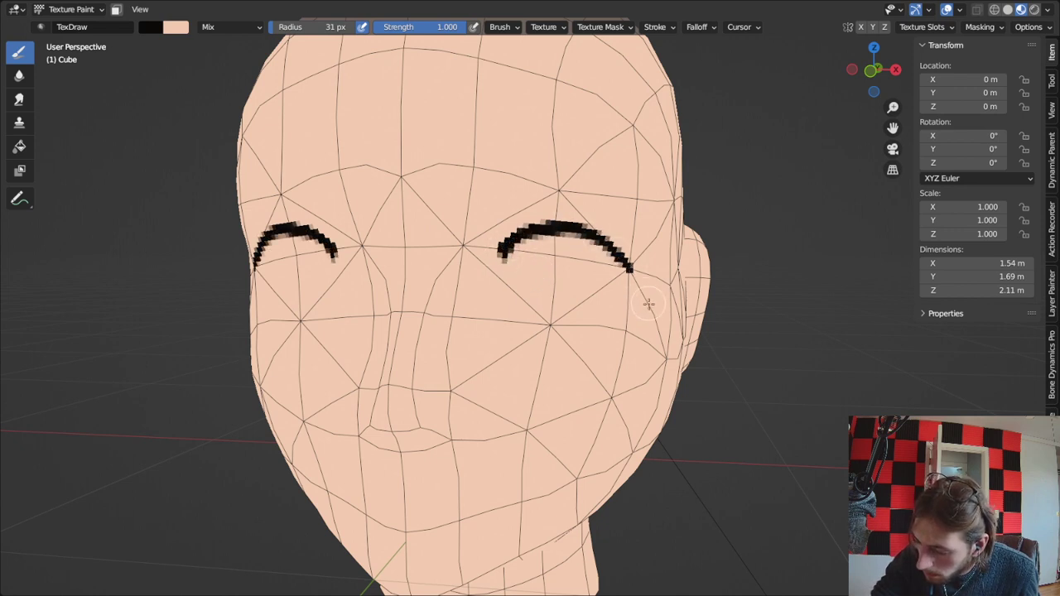
Swap the brush colors and change the skin-toned primary color to pure white.
key("x")
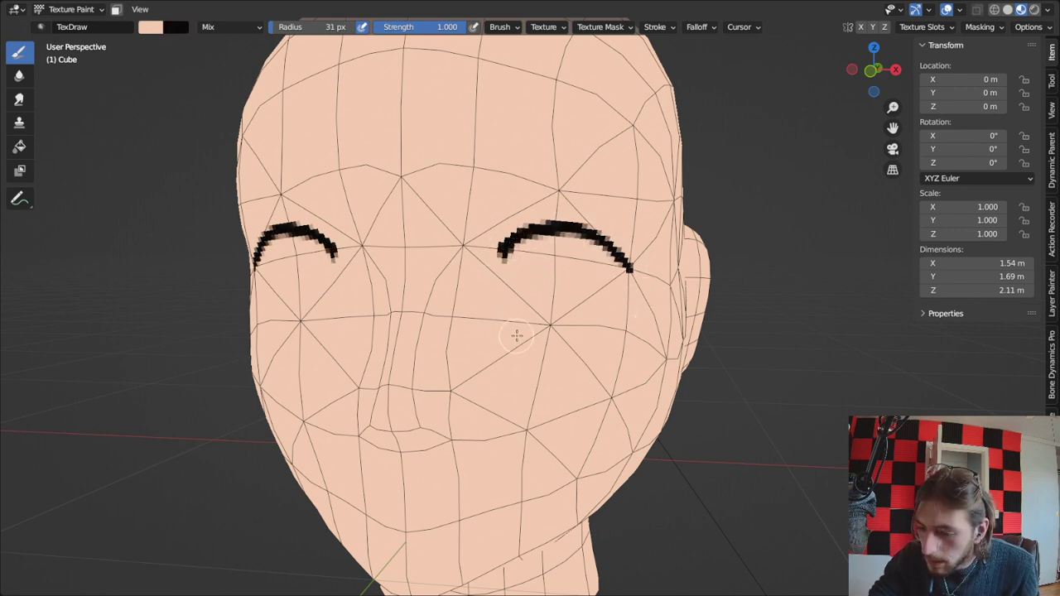
left_click(234, 27)
left_click(154, 29)
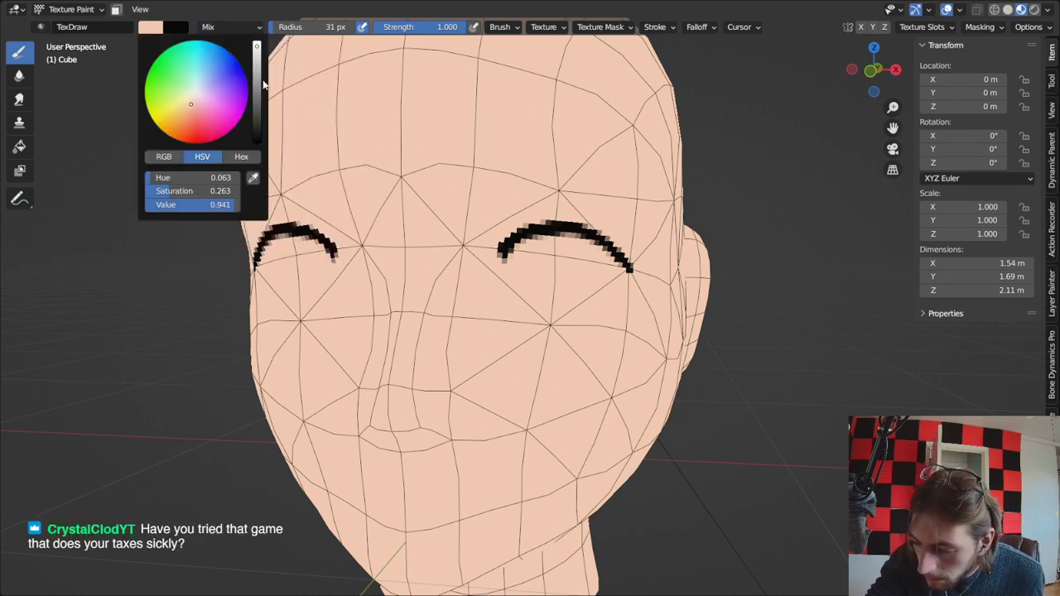
left_click_drag(258, 83, 253, 41)
left_click_drag(201, 193, 86, 179)
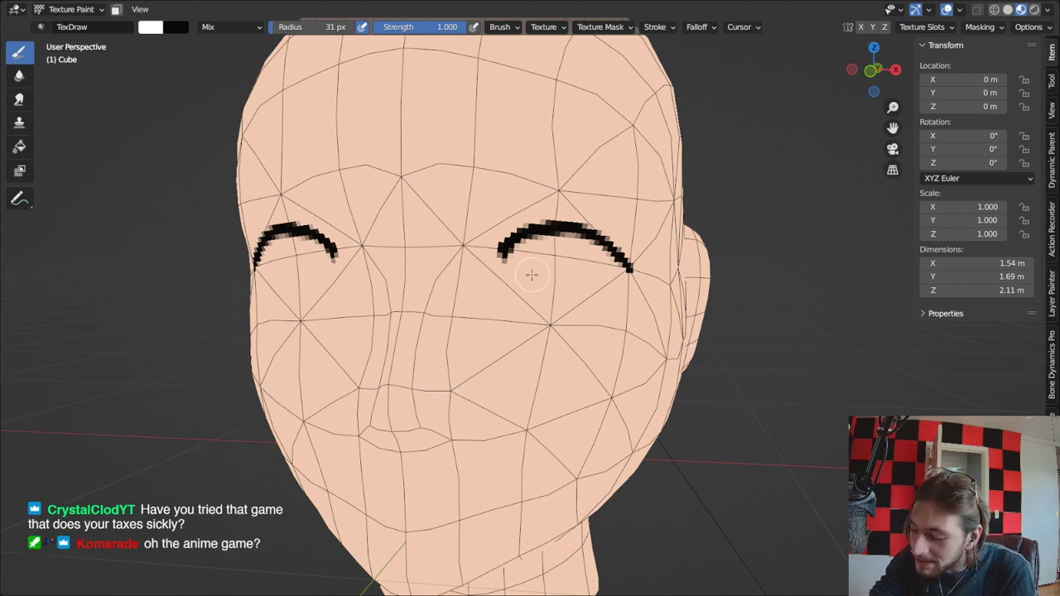
Paint a small U-shaped patch with the white brush color below the eyelid line, undoing the first test stroke.
left_click_drag(516, 254, 518, 261)
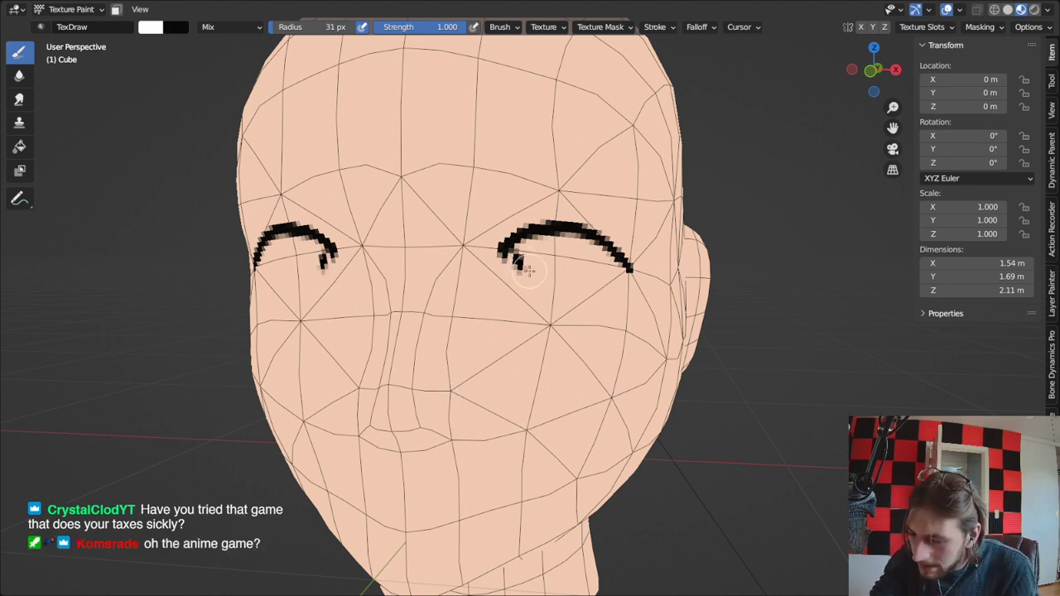
key("ctrl+z")
key("x")
key("x")
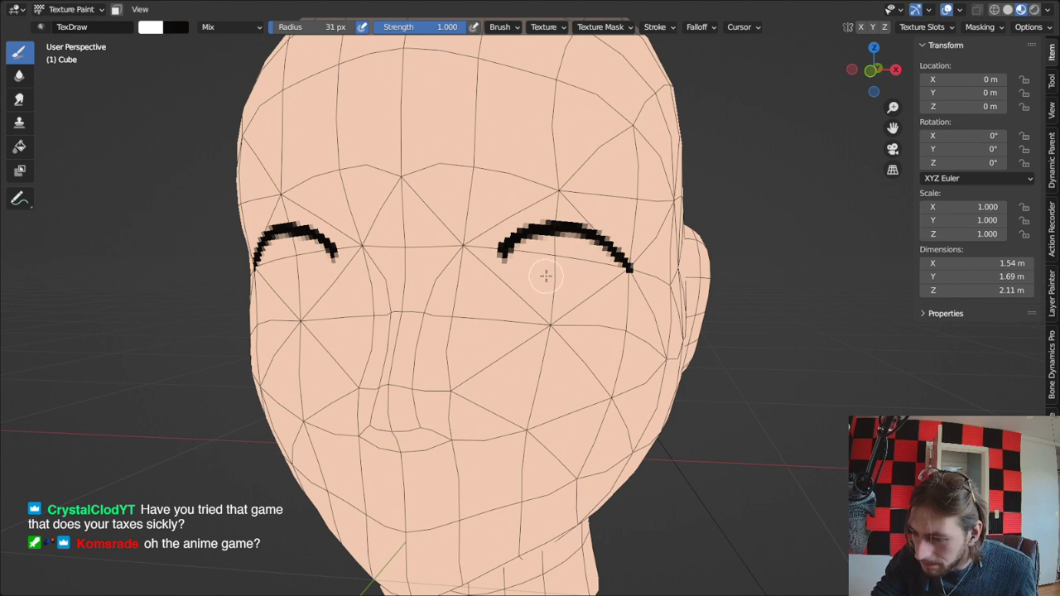
mouse_move(534, 269)
left_mouse_down()
mouse_move(571, 287)
mouse_move(584, 275)
mouse_move(583, 292)
left_mouse_up()
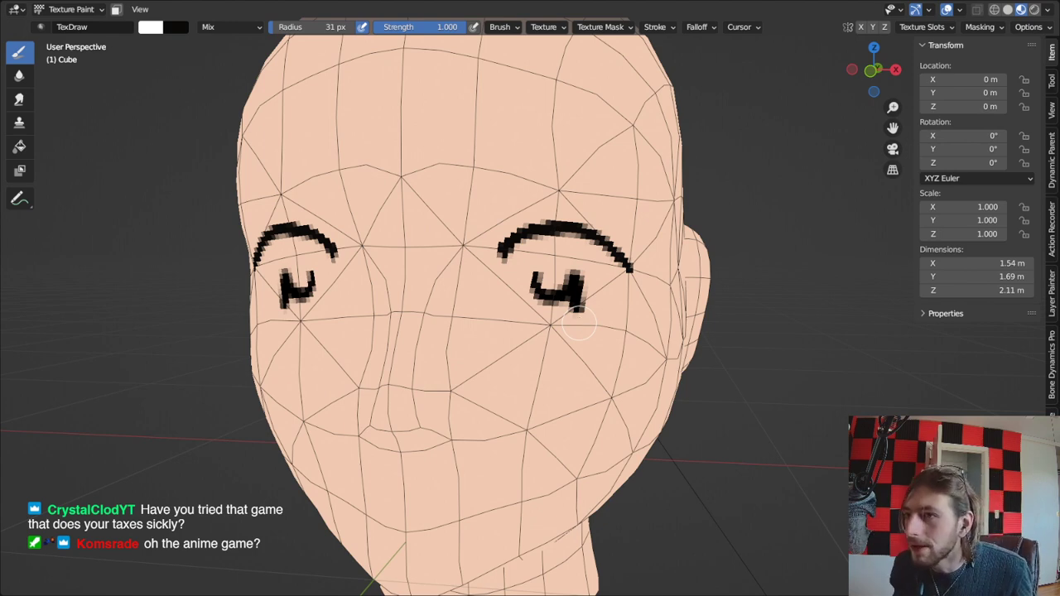
Select the Pupil.L image texture node in the Shading window's 2d Face System node group.
key("ctrl+Page_Down")
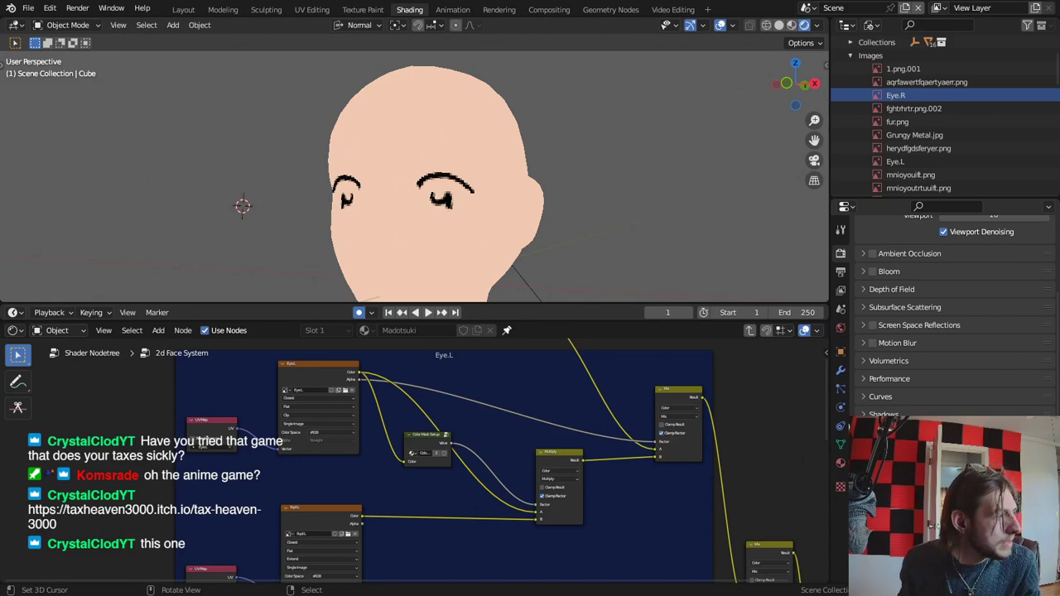
key("alt+Tab")
key("alt+Tab")
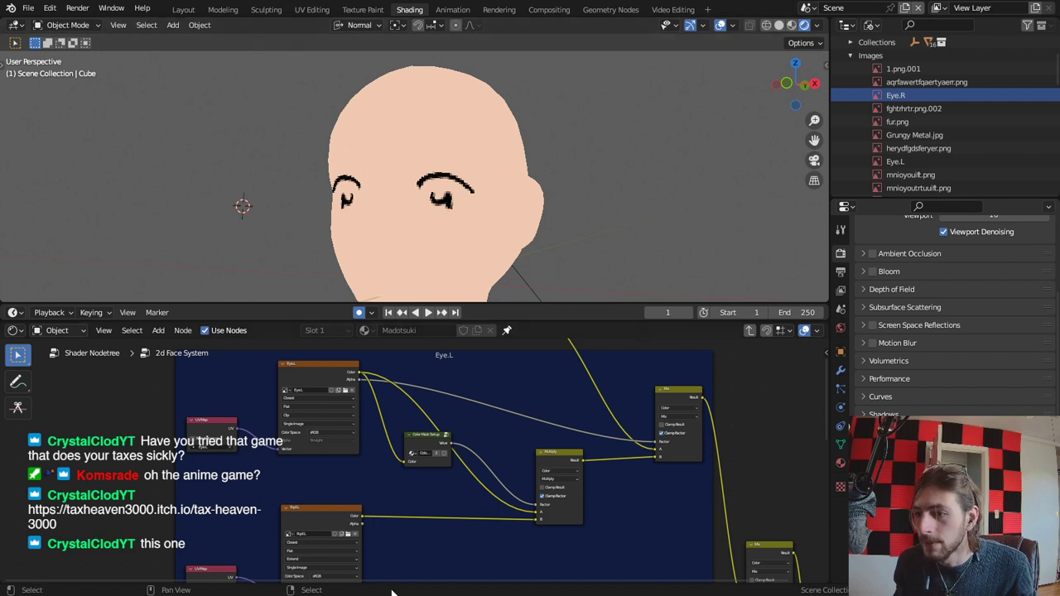
scroll(384, 526, "up", 2)
scroll(406, 454, "up", 1)
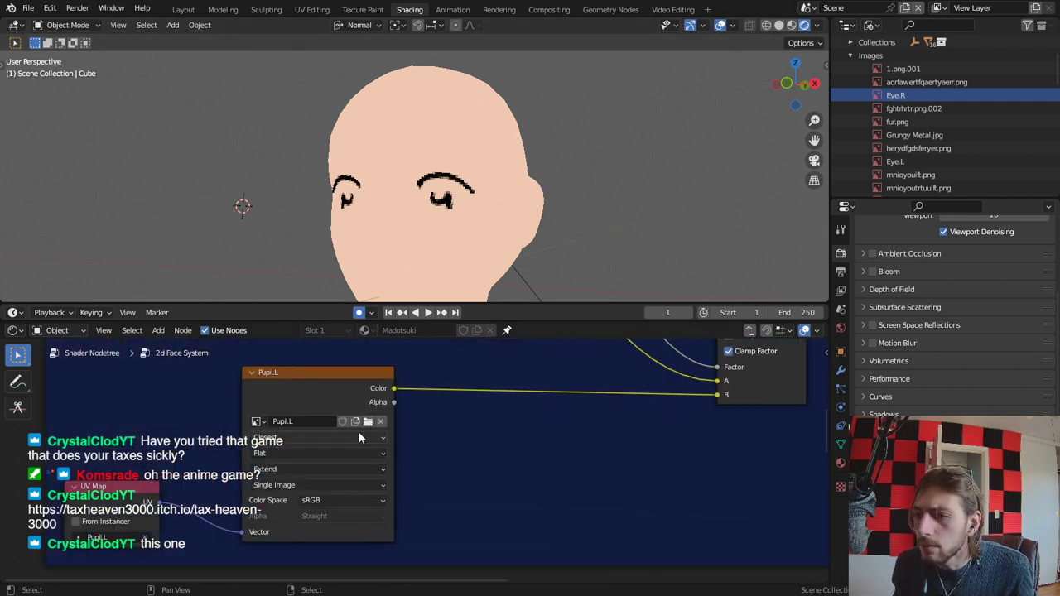
left_click(324, 374)
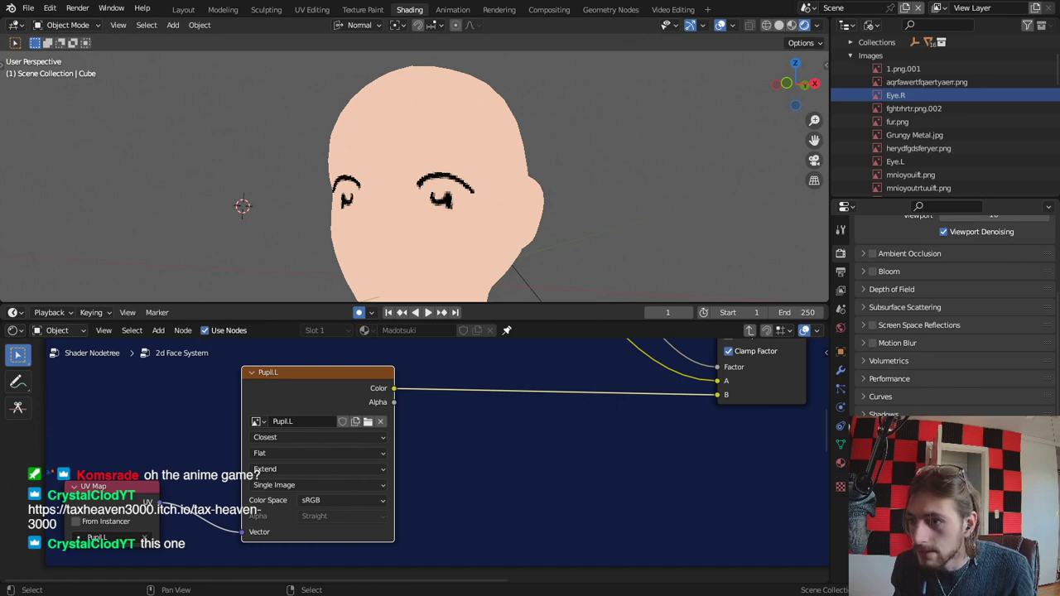
Show the Pupil.L image in the Texture Paint workspace, set its editor to Paint mode and activate the Fill tool.
left_click(361, 10)
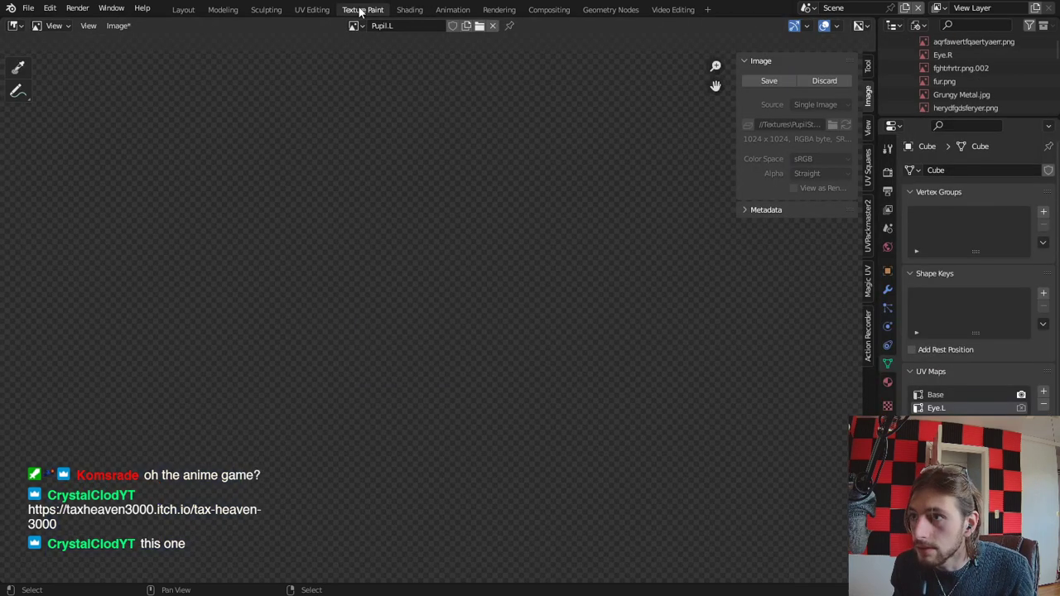
left_click(54, 26)
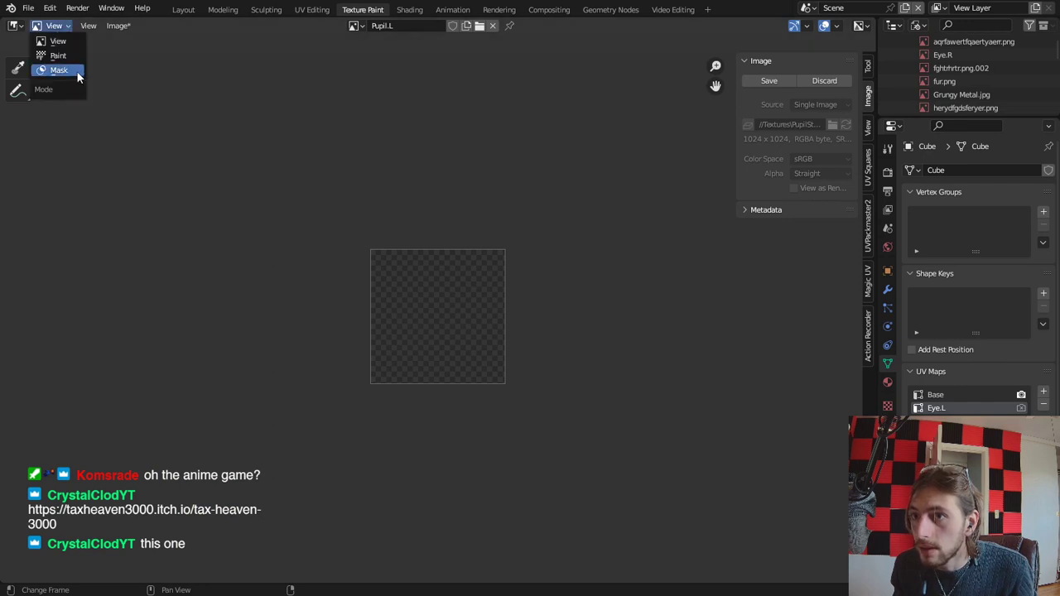
left_click(62, 55)
left_click(18, 159)
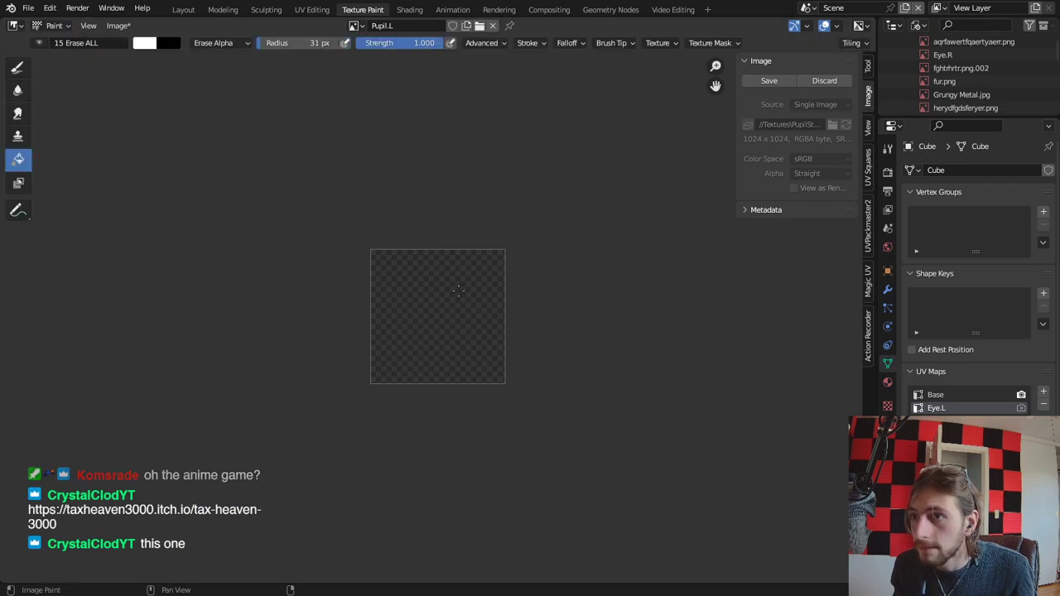
left_click(217, 42)
left_click(225, 56)
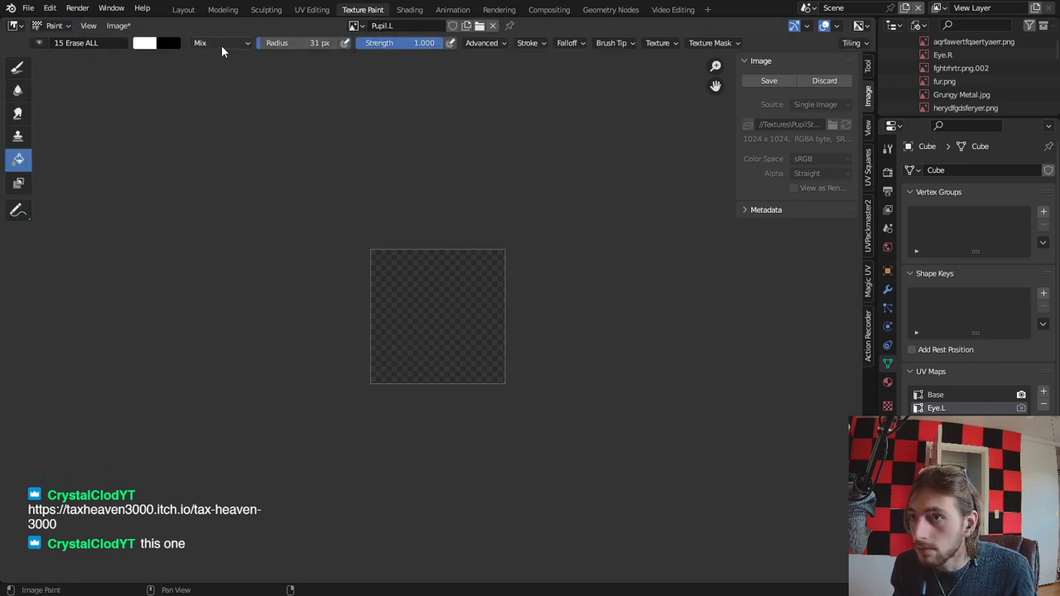
left_click(221, 44)
left_click(314, 226)
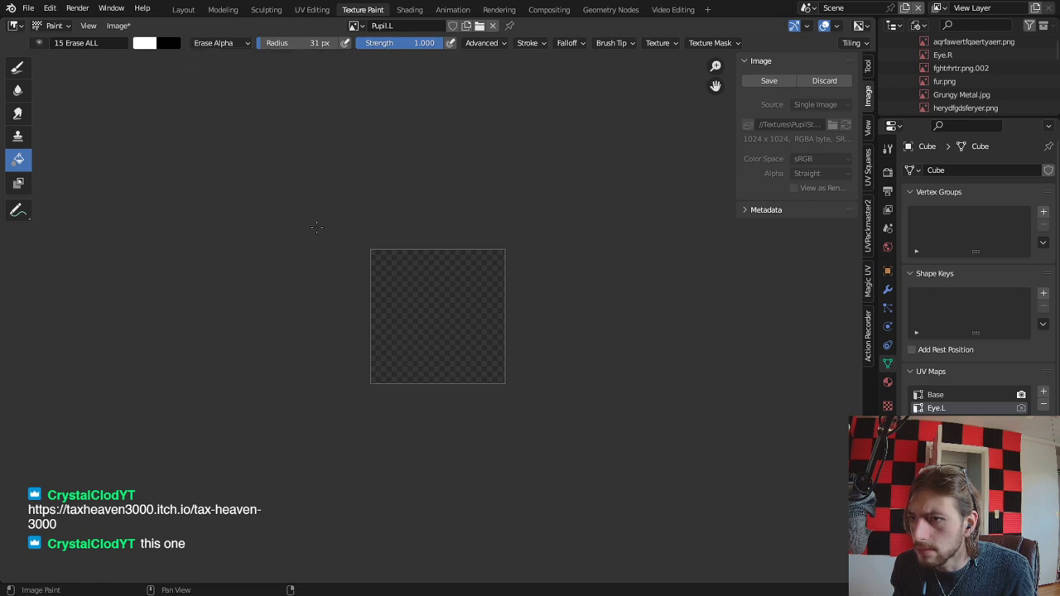
Choose the Fill brush, set its color to pure white and fill the whole Pupil.L image.
left_click(39, 45)
left_click(145, 92)
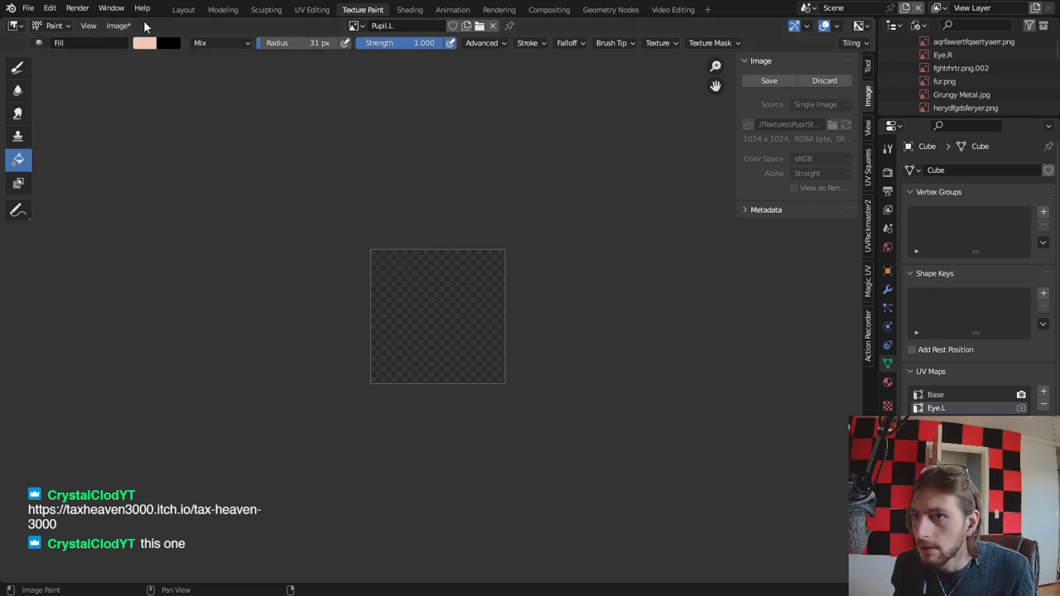
left_click(144, 42)
left_click_drag(249, 86, 246, 55)
left_click_drag(217, 201, 144, 201)
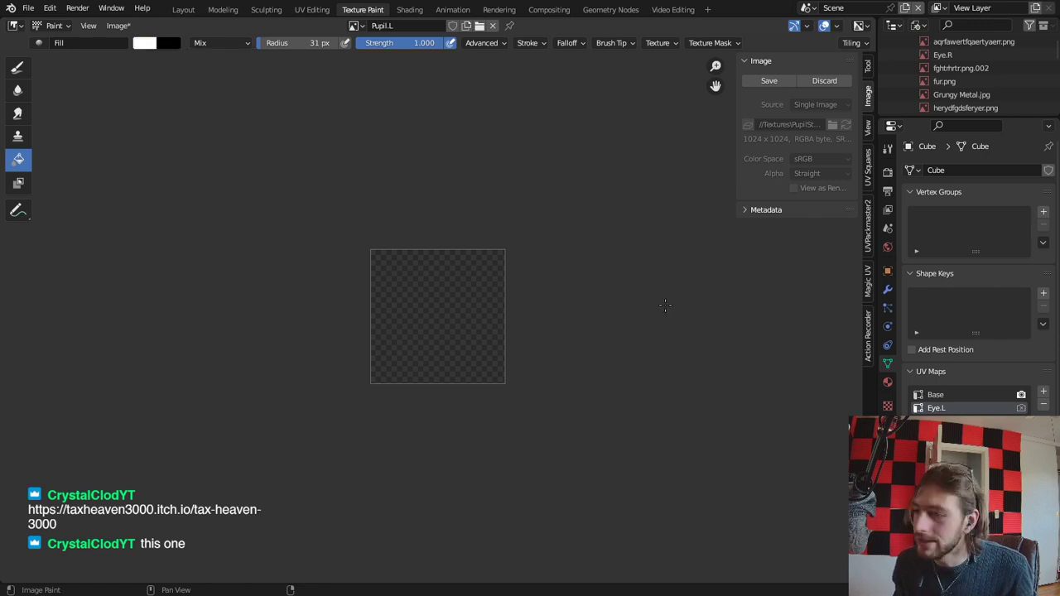
left_click(439, 312)
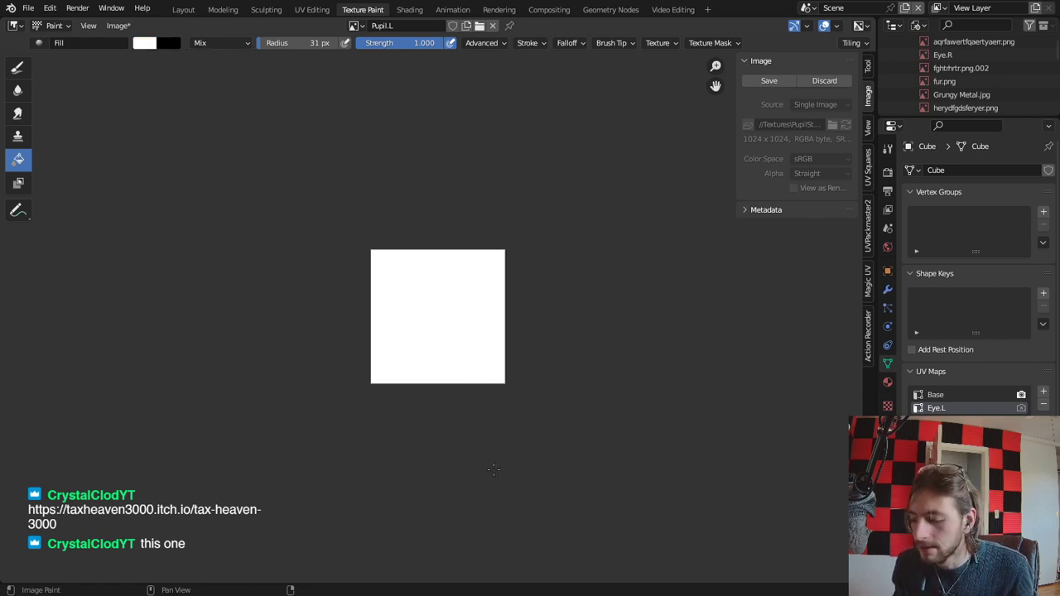
scroll(370, 313, "up", 4)
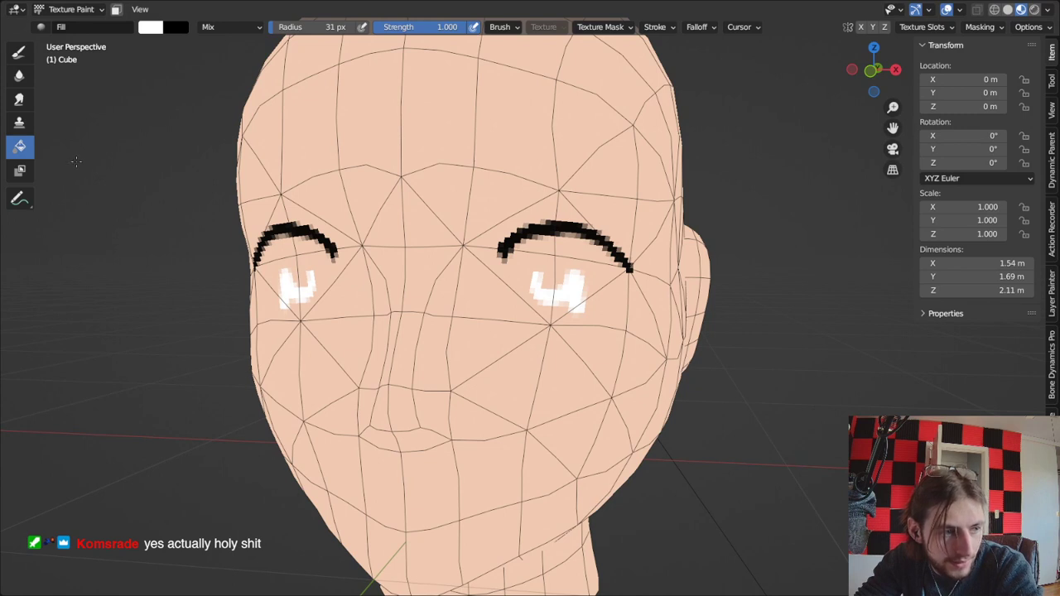
left_click(20, 52)
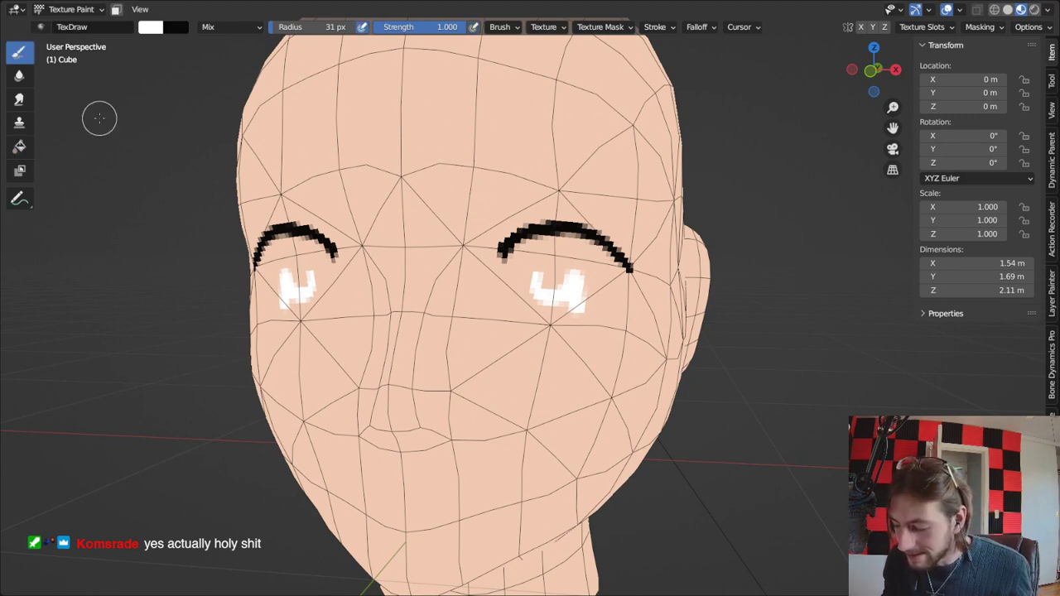
left_click_drag(585, 306, 577, 309, "ctrl")
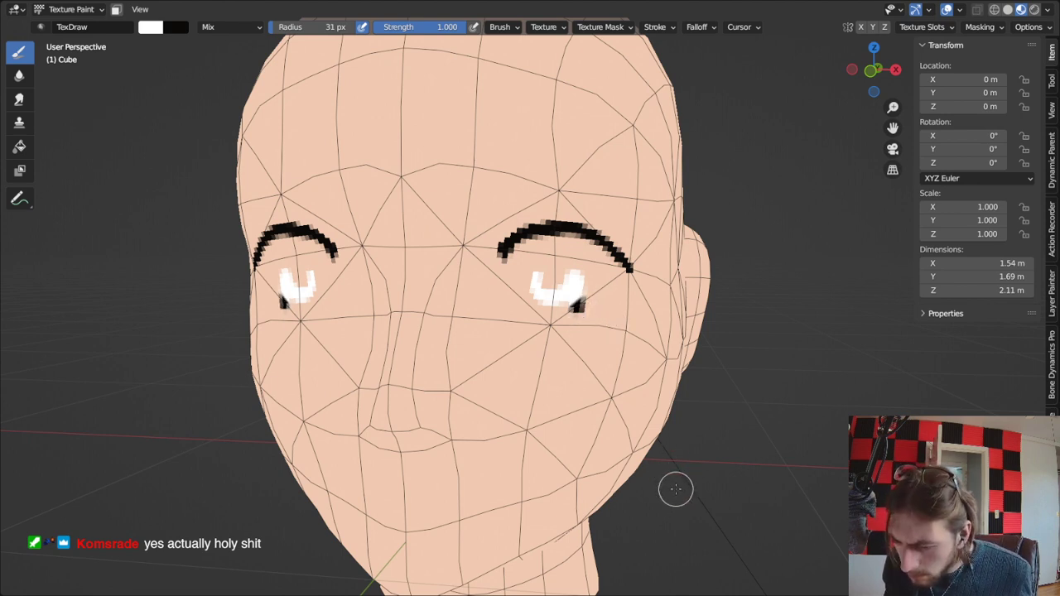
key("ctrl+z")
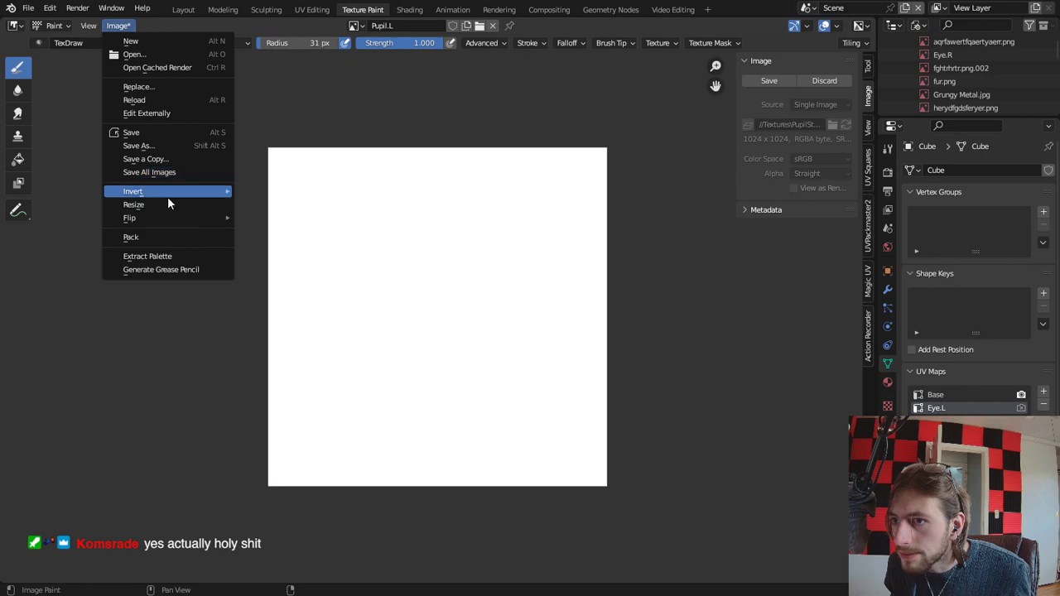
Open the Resize settings of the Pupil.L image with its horizontal size ready for editing.
left_click(167, 199)
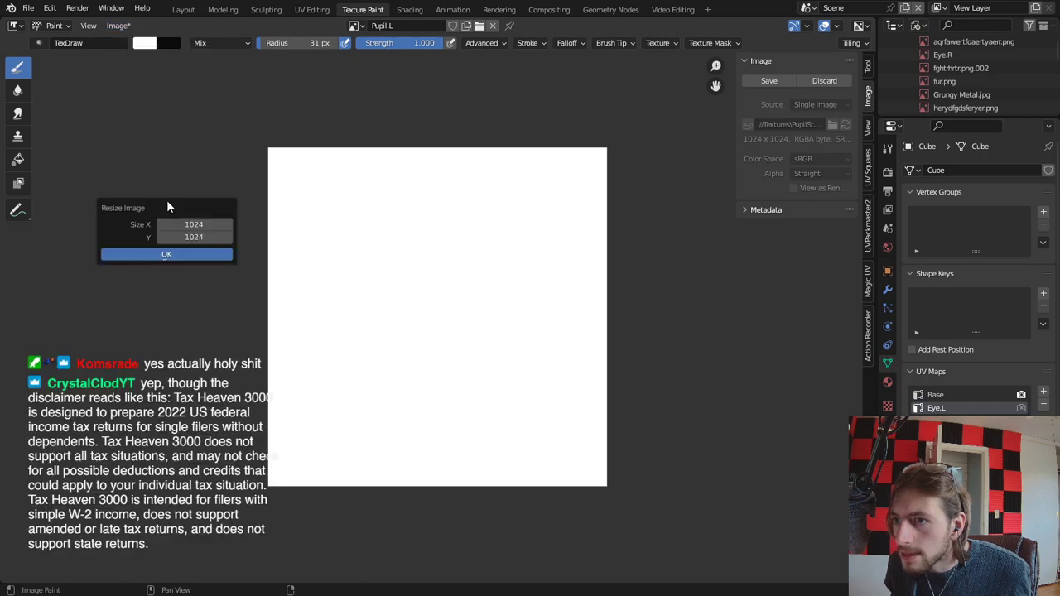
left_click(204, 220)
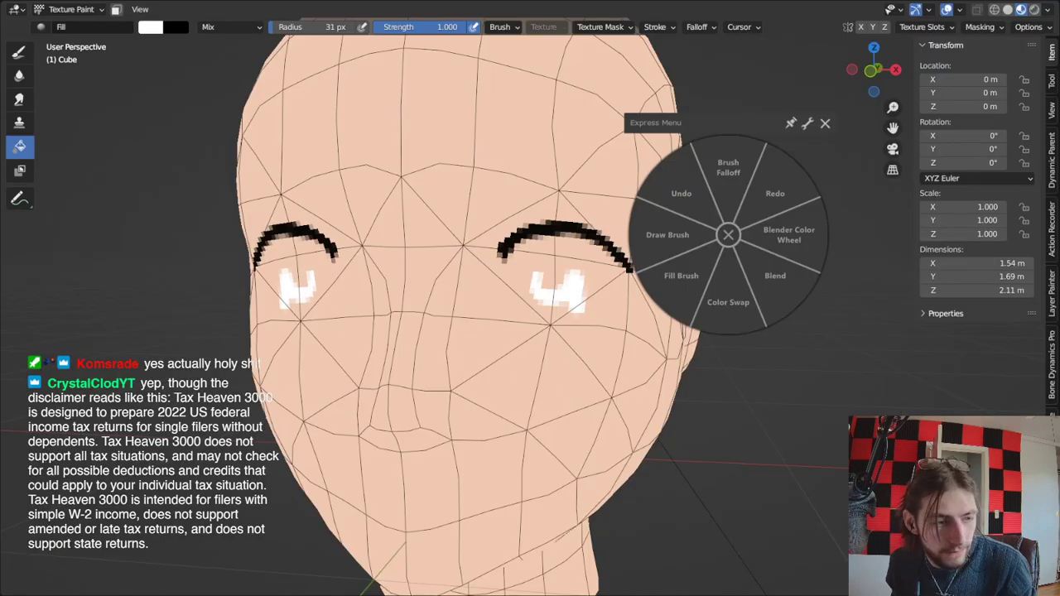
Activate the Draw brush and make Eye.L the active texture slot for painting.
key("1")
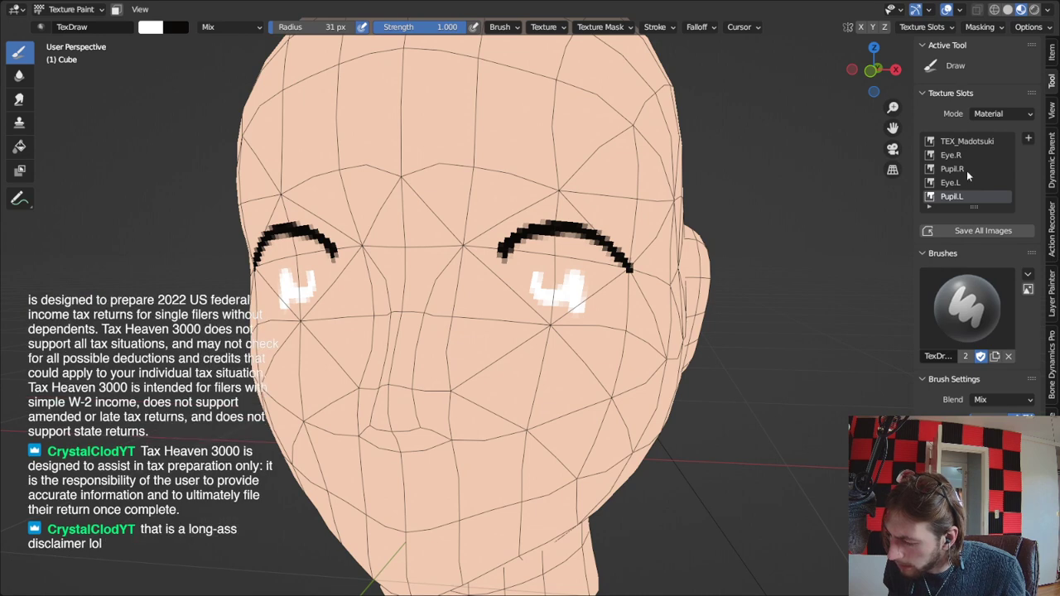
left_click(963, 183)
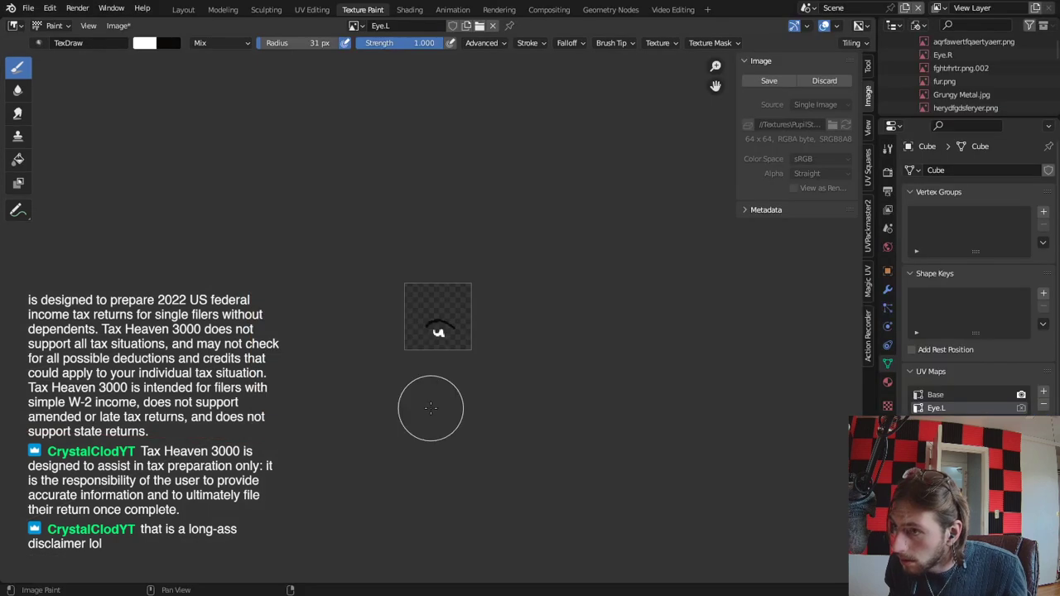
scroll(429, 408, "up", 5)
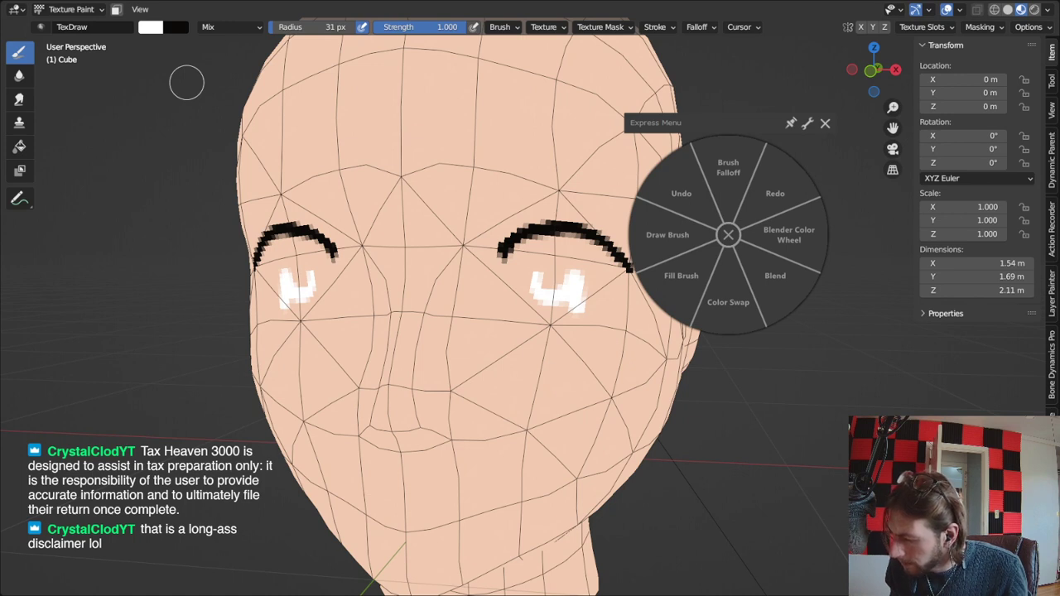
Show the texture slots in the tool settings and save all modified images.
left_click(1053, 80)
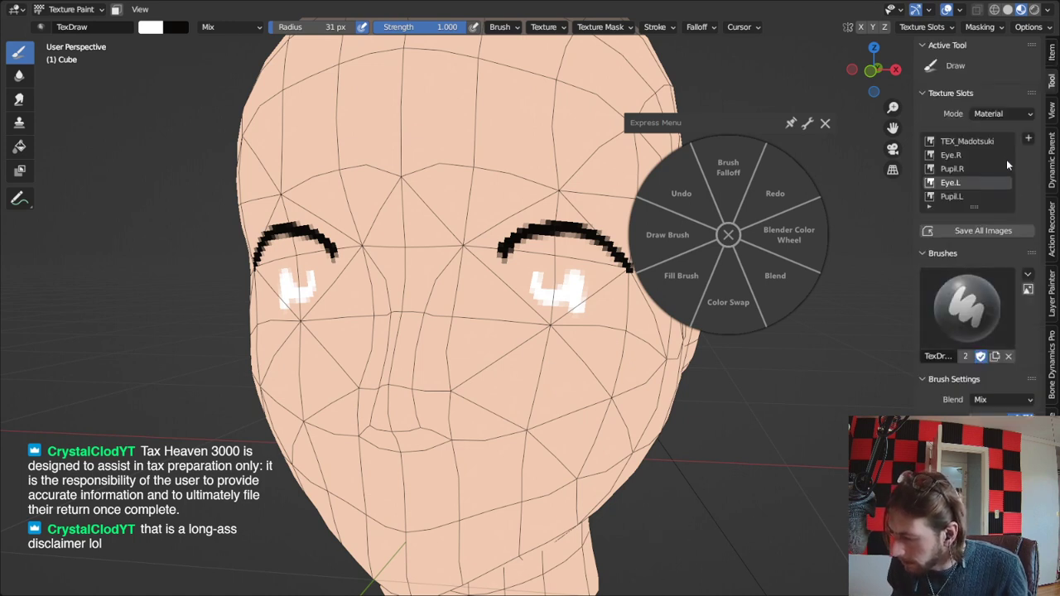
left_click(1053, 307)
scroll(1056, 329, "up", 3)
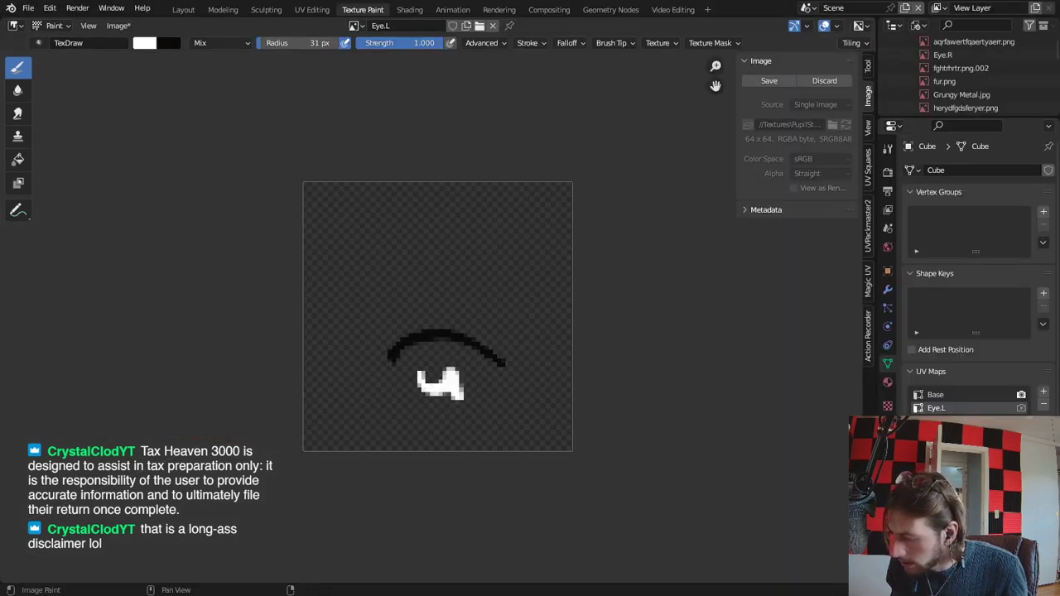
key("alt+shift+s")
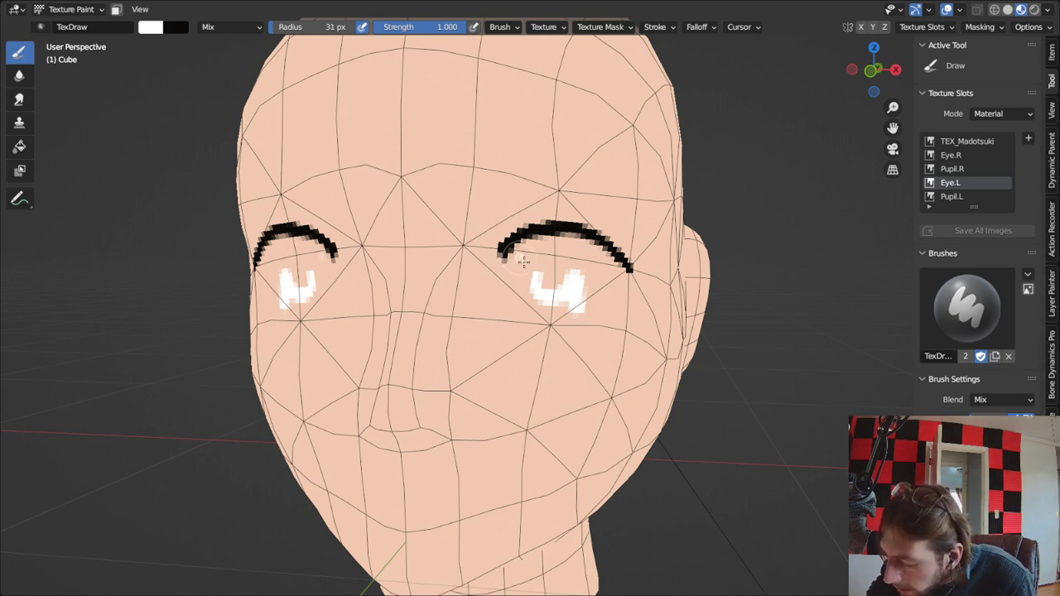
Fill the eye shape below the upper eyelid line with white, undoing the unwanted stroke at its lower outer edge.
mouse_move(522, 262)
left_mouse_down()
mouse_move(530, 291)
mouse_move(580, 308)
mouse_move(609, 294)
mouse_move(623, 264)
mouse_move(609, 275)
mouse_move(617, 264)
mouse_move(591, 247)
mouse_move(515, 244)
mouse_move(572, 246)
mouse_move(590, 259)
mouse_move(594, 286)
mouse_move(580, 270)
mouse_move(542, 264)
mouse_move(549, 286)
left_mouse_up()
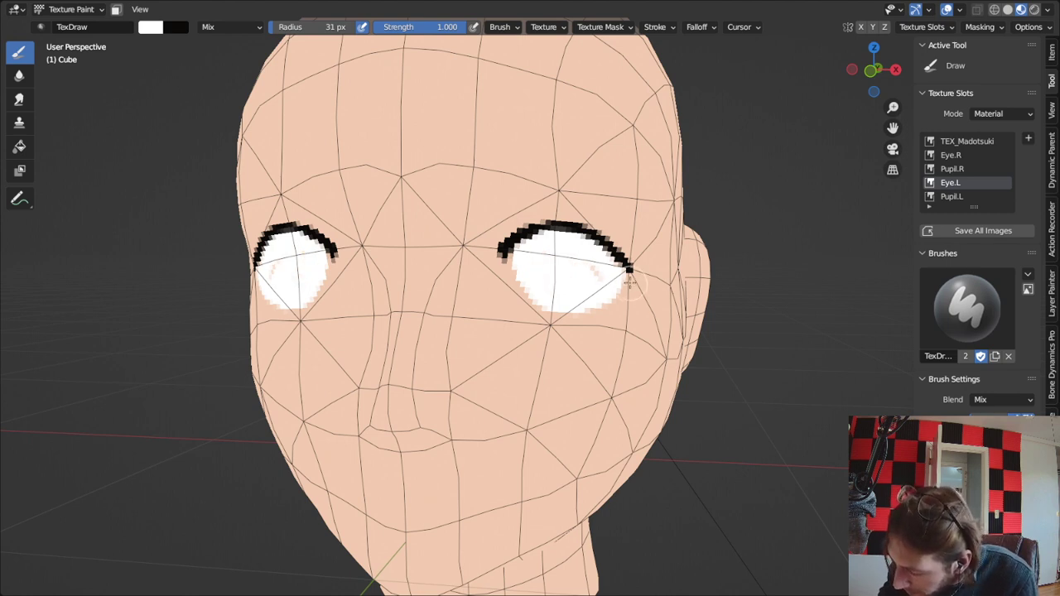
mouse_move(623, 293)
left_mouse_down()
mouse_move(547, 319)
mouse_move(632, 284)
left_mouse_up()
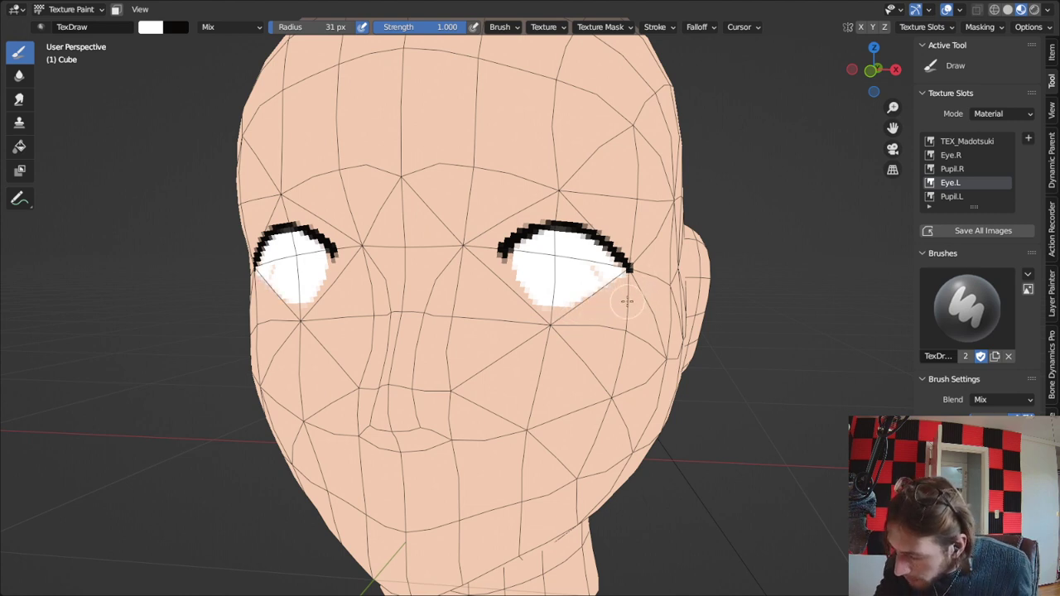
key("ctrl+z")
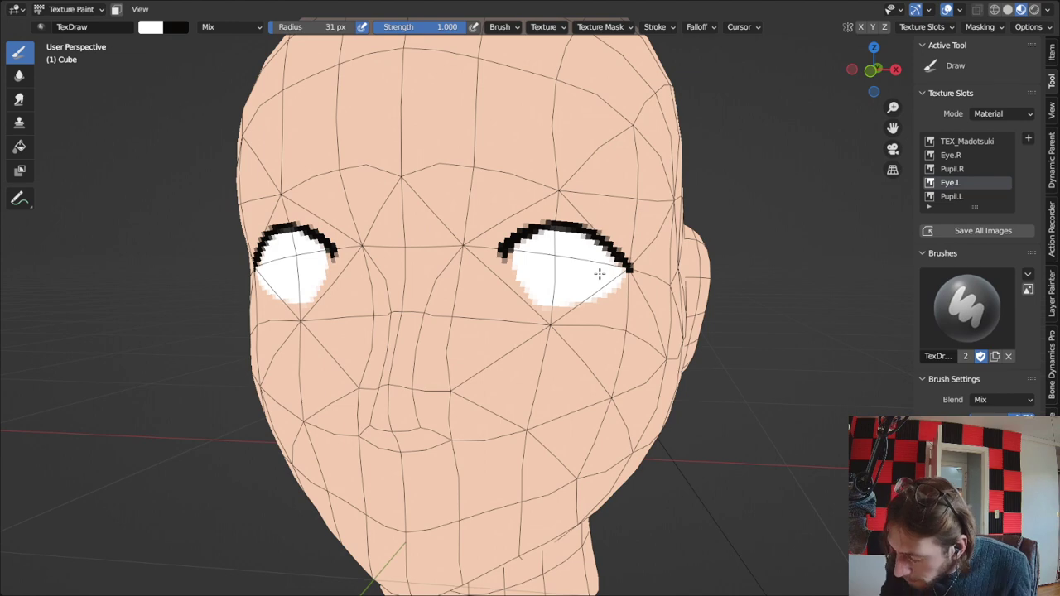
Swap the brush to black and thicken the upper eyelid line from the inner to the outer corner.
scroll(600, 273, "up", 4)
middle_click_drag(574, 180, 556, 359, "shift")
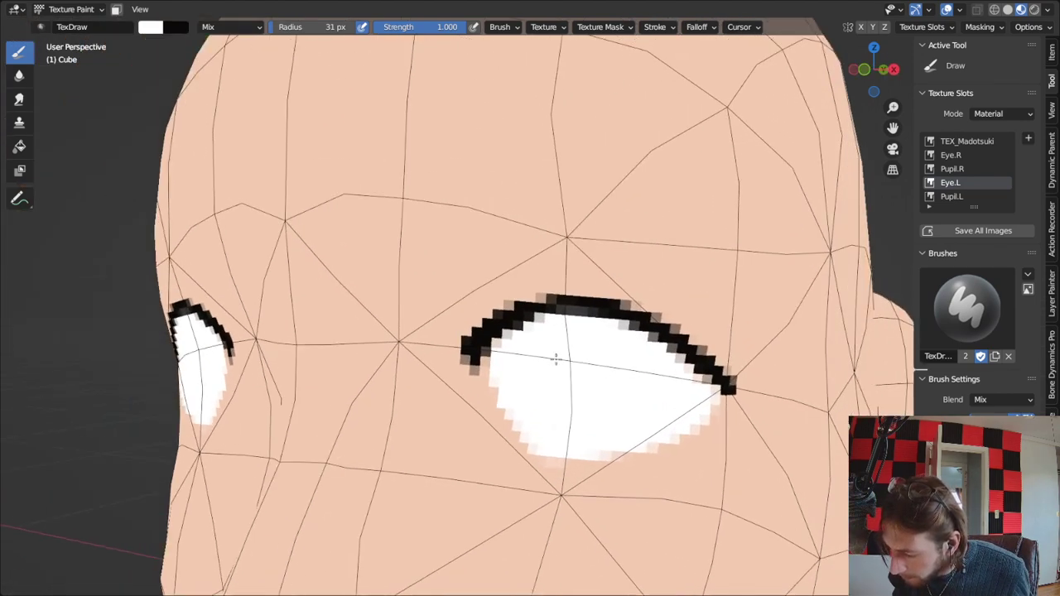
scroll(556, 360, "up", 1)
key("x")
mouse_move(476, 354)
left_mouse_down()
mouse_move(621, 303)
mouse_move(758, 404)
left_mouse_up()
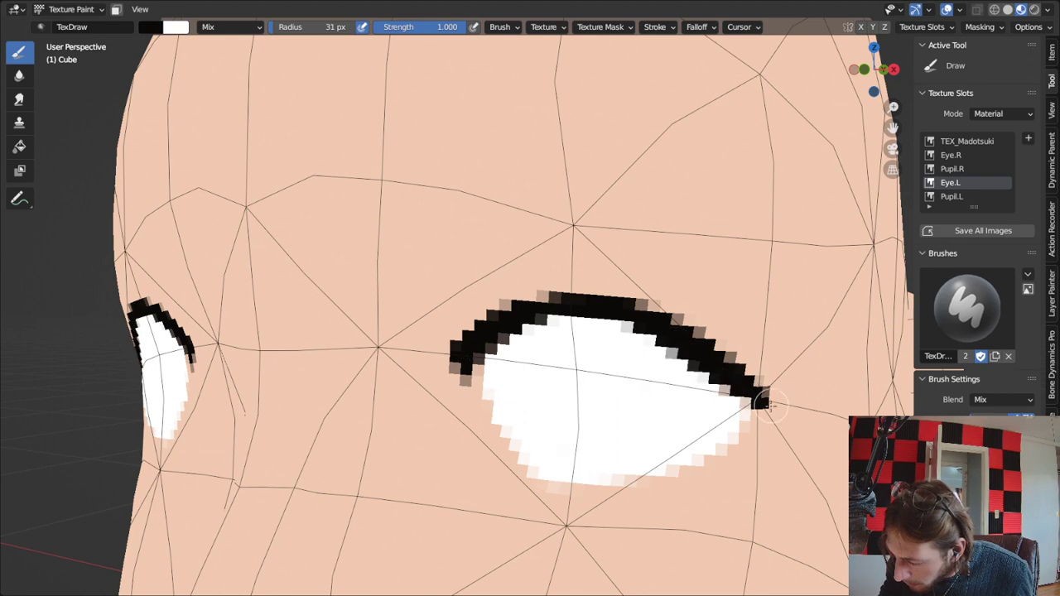
Paint a short, broken black lower eyelid line along the bottom edge of the eye white, undoing the first stroke.
mouse_move(700, 465)
left_mouse_down()
mouse_move(545, 489)
mouse_move(516, 472)
mouse_move(563, 491)
mouse_move(667, 482)
left_mouse_up()
key("ctrl+z")
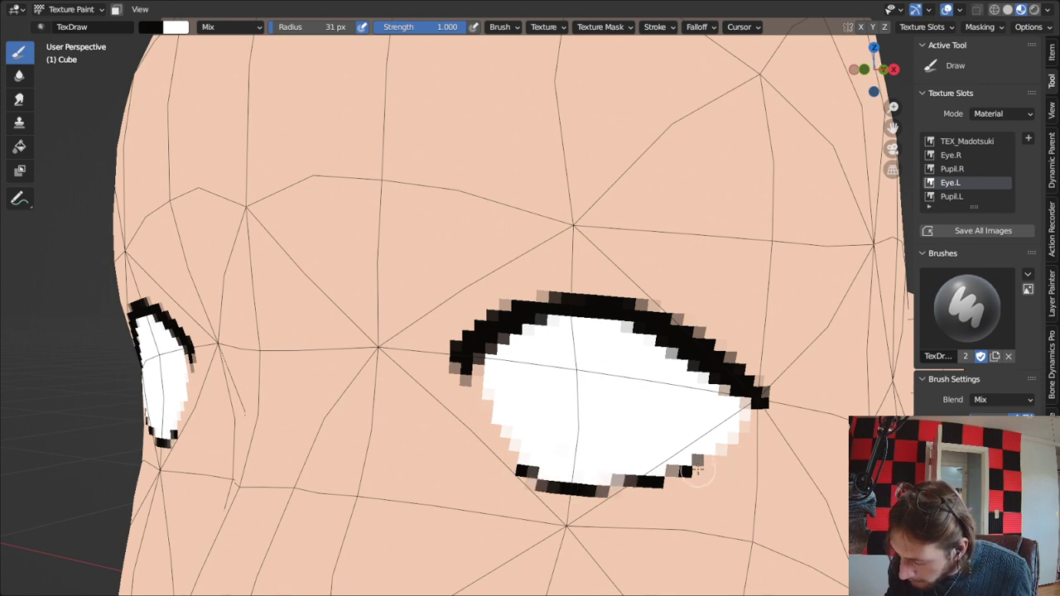
mouse_move(524, 472)
left_mouse_down()
mouse_move(675, 476)
mouse_move(692, 464)
left_mouse_up()
scroll(725, 449, "down", 4)
middle_click_drag(592, 323, 764, 389)
scroll(461, 376, "down", 2)
scroll(764, 388, "up", 3)
middle_click_drag(554, 348, 546, 395)
scroll(569, 369, "down", 1)
scroll(544, 401, "up", 3)
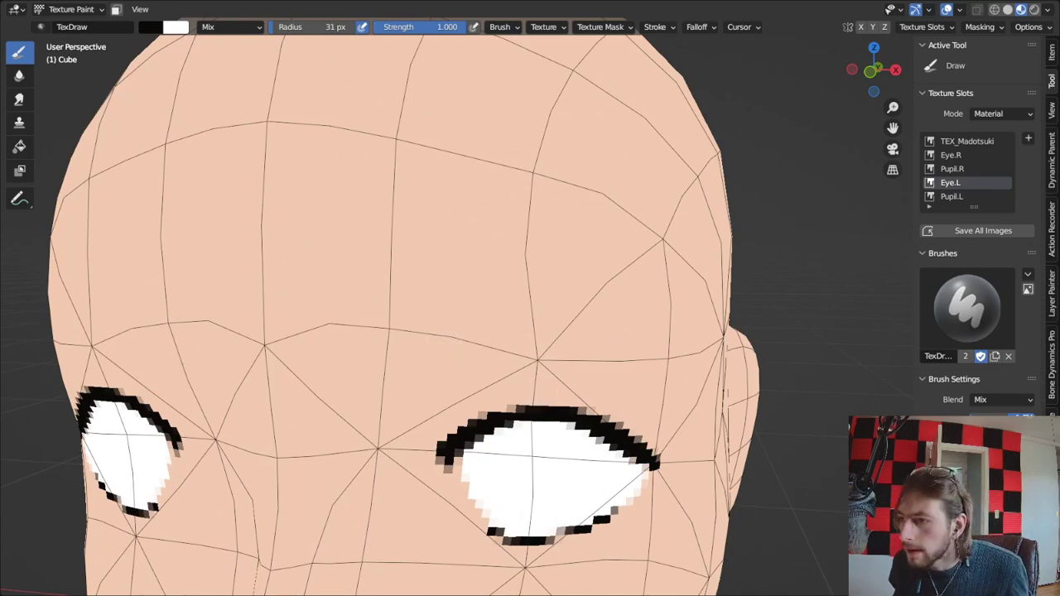
Touch up the black upper eyelid line at its inner corner and along its top edge.
scroll(516, 256, "up", 2)
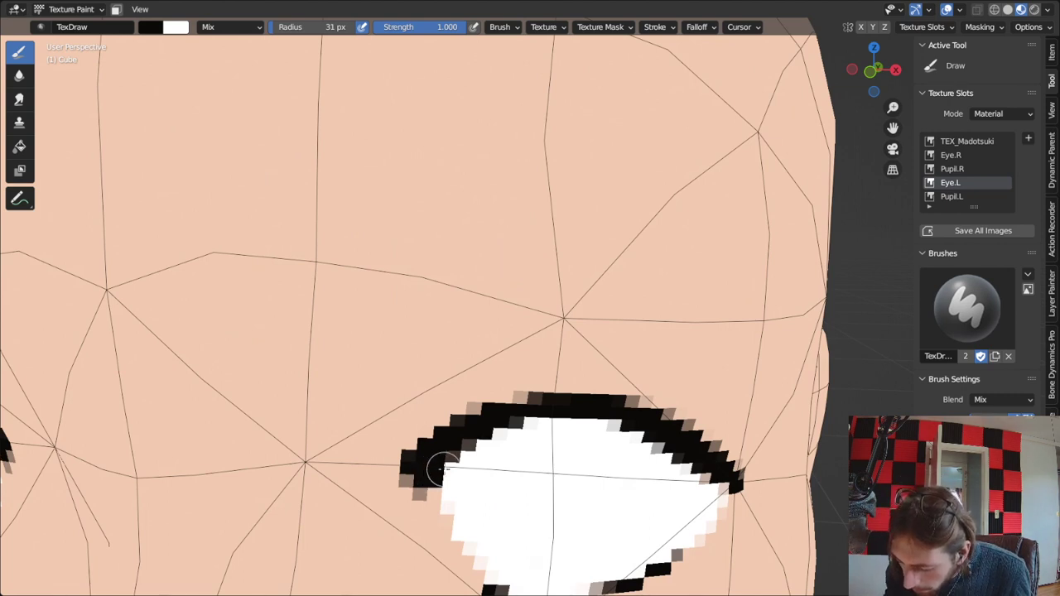
mouse_move(419, 489)
left_mouse_down()
mouse_move(421, 466)
mouse_move(486, 434)
mouse_move(512, 407)
mouse_move(658, 404)
mouse_move(614, 402)
left_mouse_up()
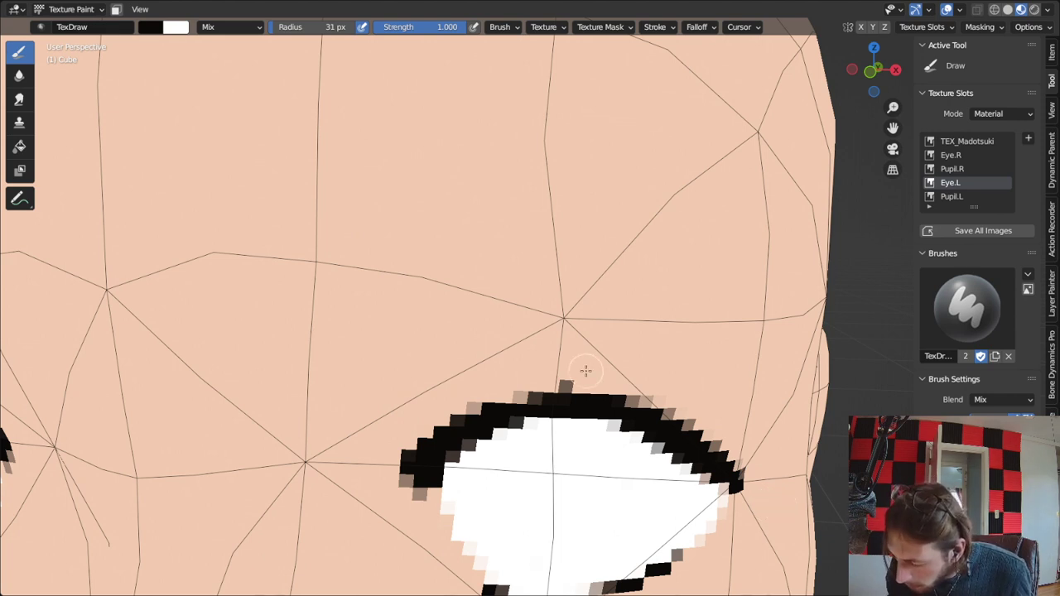
left_click_drag(565, 377, 606, 381)
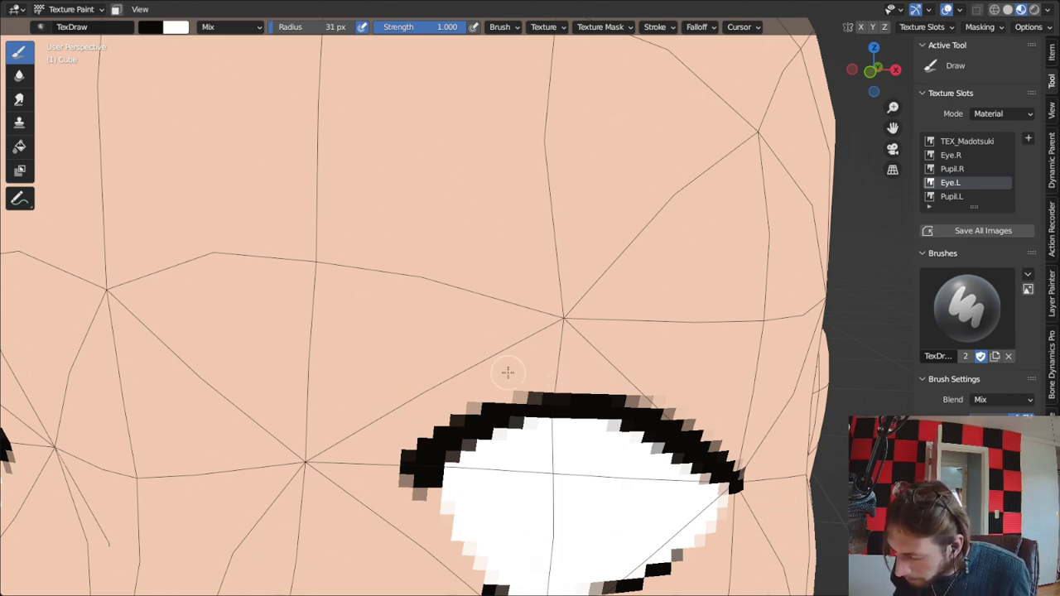
middle_click_drag(508, 373, 522, 400)
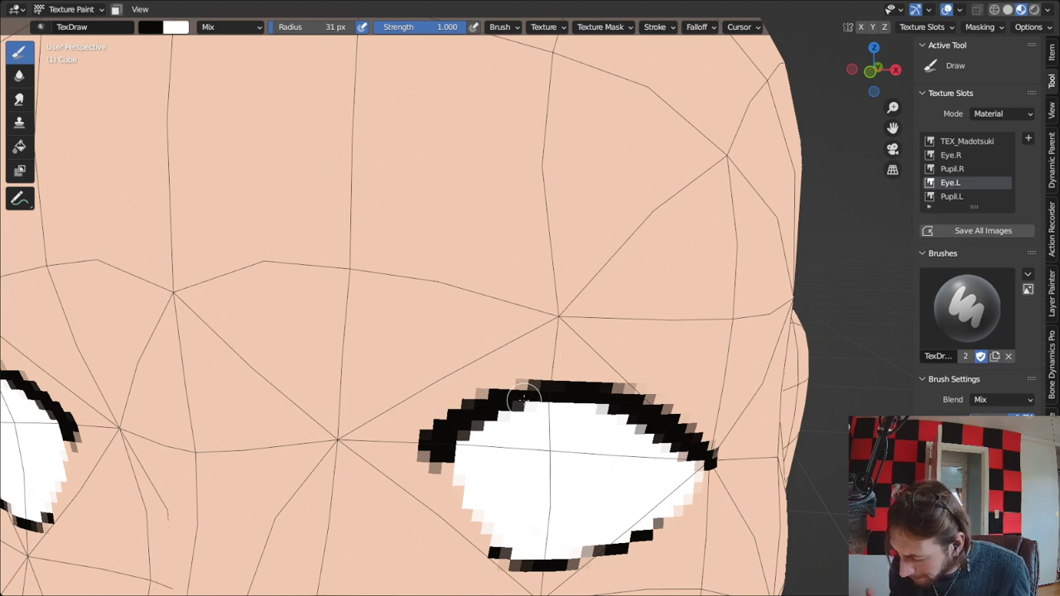
Set the brush strength to 0.413 and rework the lower eyelid line into a lighter, semi-transparent stroke.
key("shift+f")
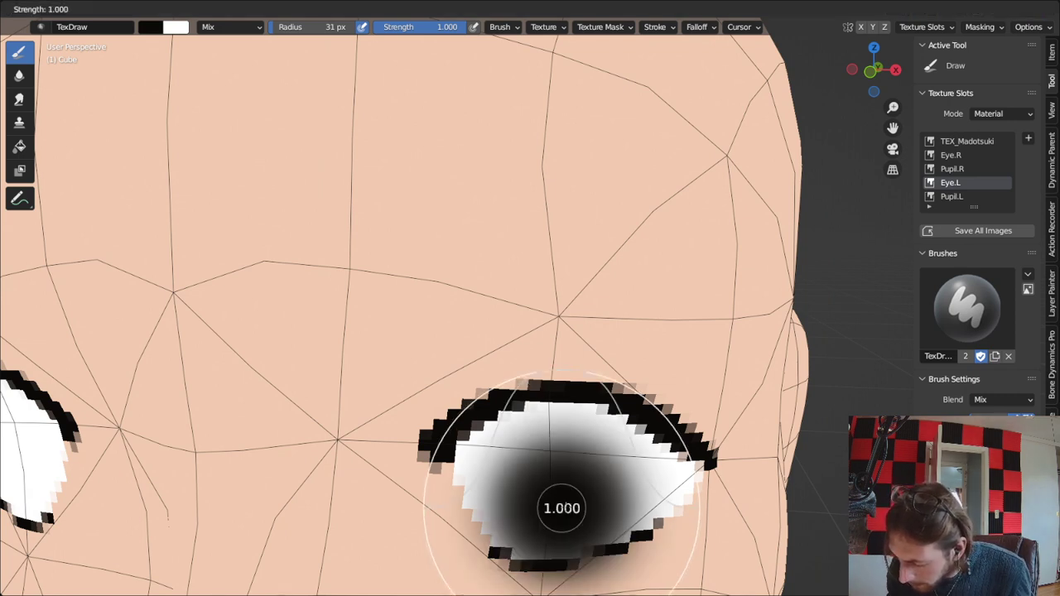
left_click(507, 533)
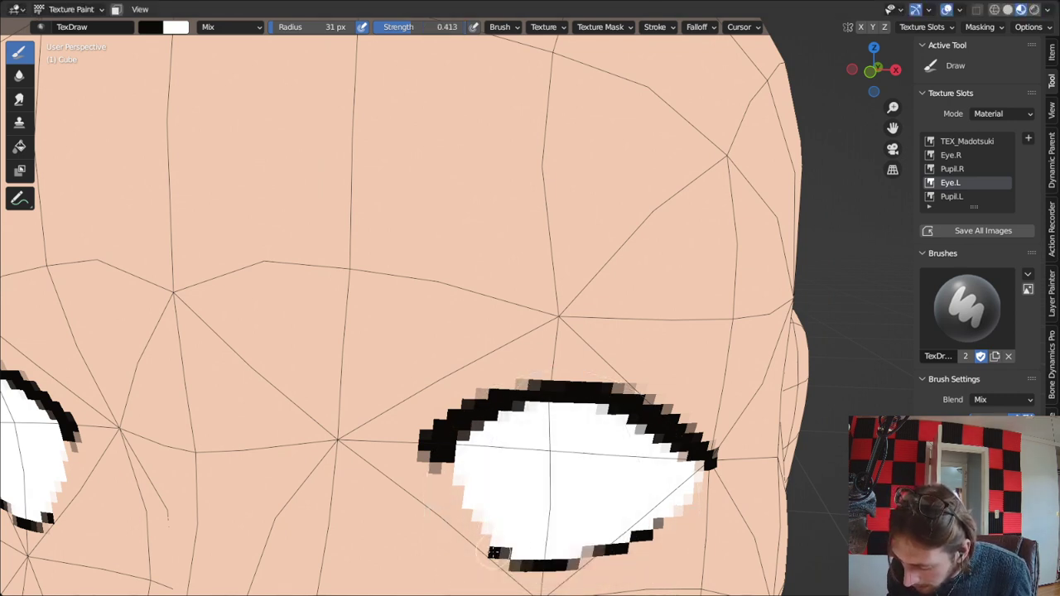
mouse_move(521, 568)
left_mouse_down()
mouse_move(602, 562)
mouse_move(660, 528)
mouse_move(552, 570)
mouse_move(510, 562)
left_mouse_up()
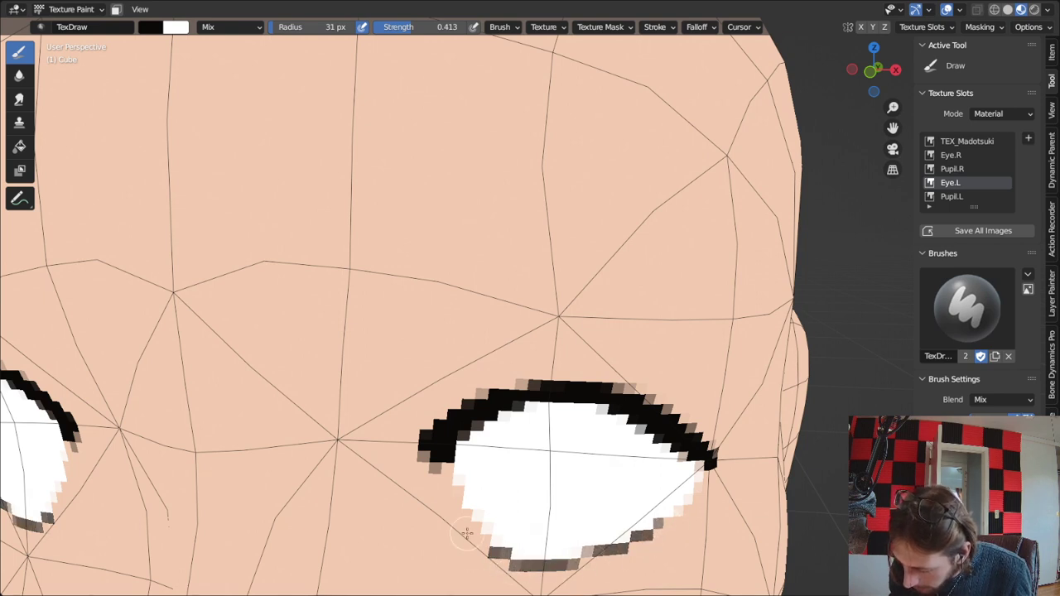
Swap the brush color to white, set its strength to 1.000 and choose the constant falloff preset.
key("x")
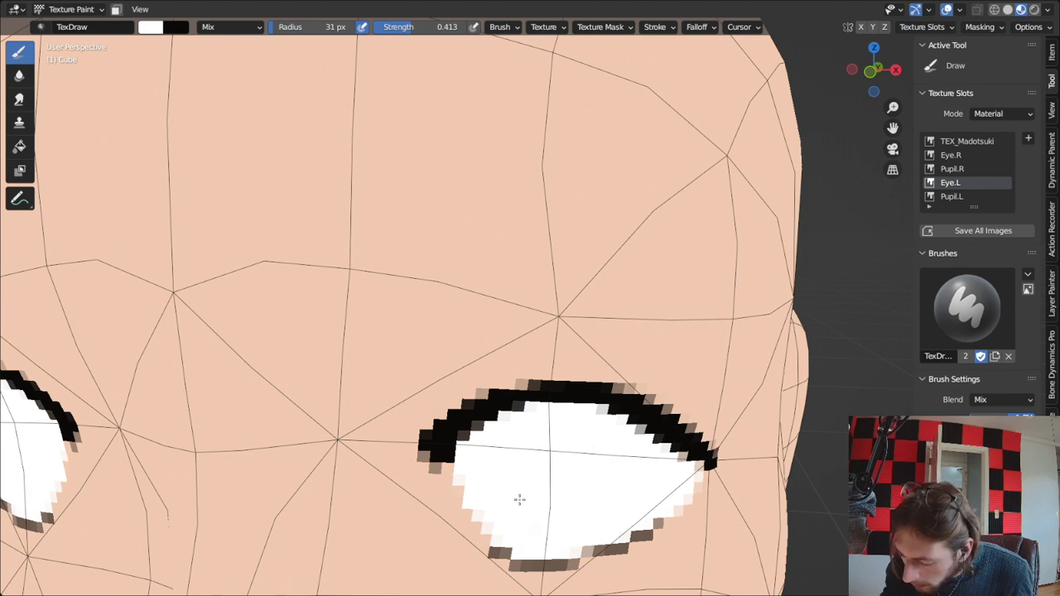
key("shift+f")
left_click(671, 489)
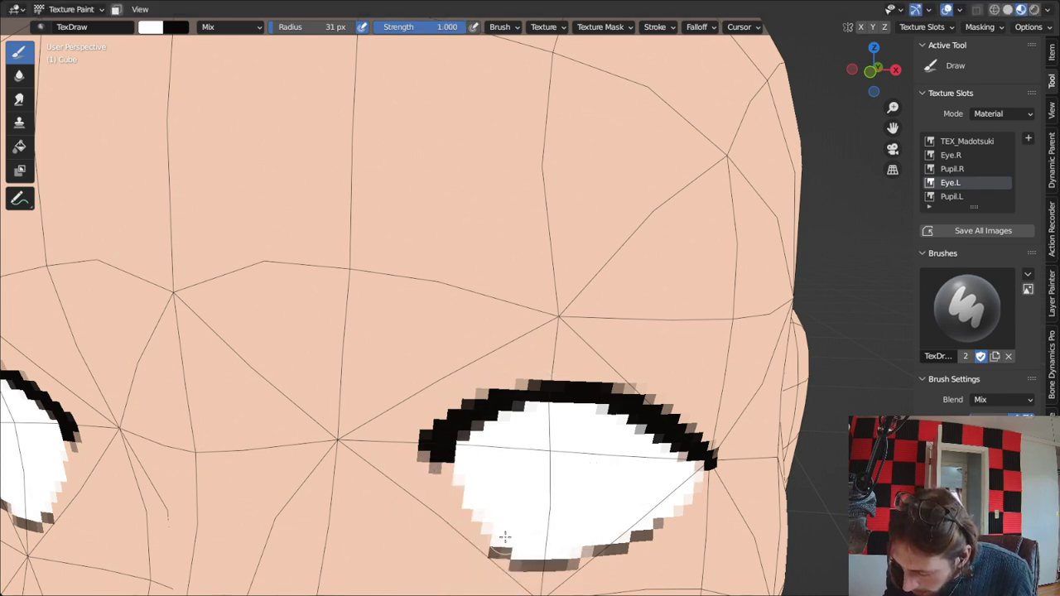
right_click(532, 554)
left_click(538, 577)
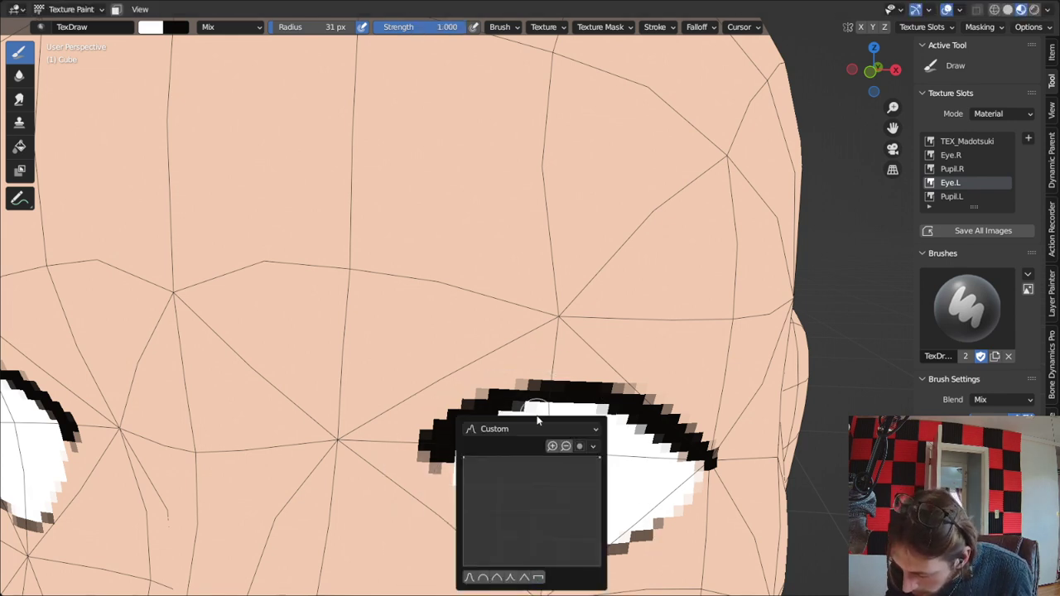
Set the Draw brush radius to 14 px with the strength at 1.000.
key("f")
left_click(565, 510)
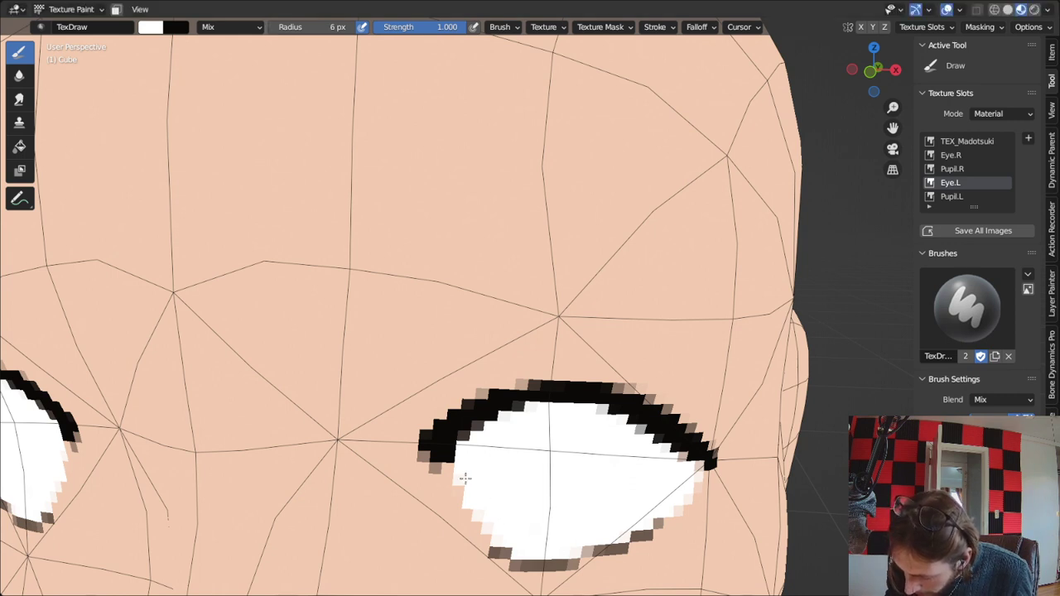
key("shift+f")
left_click(544, 518)
key("f")
left_click(560, 517)
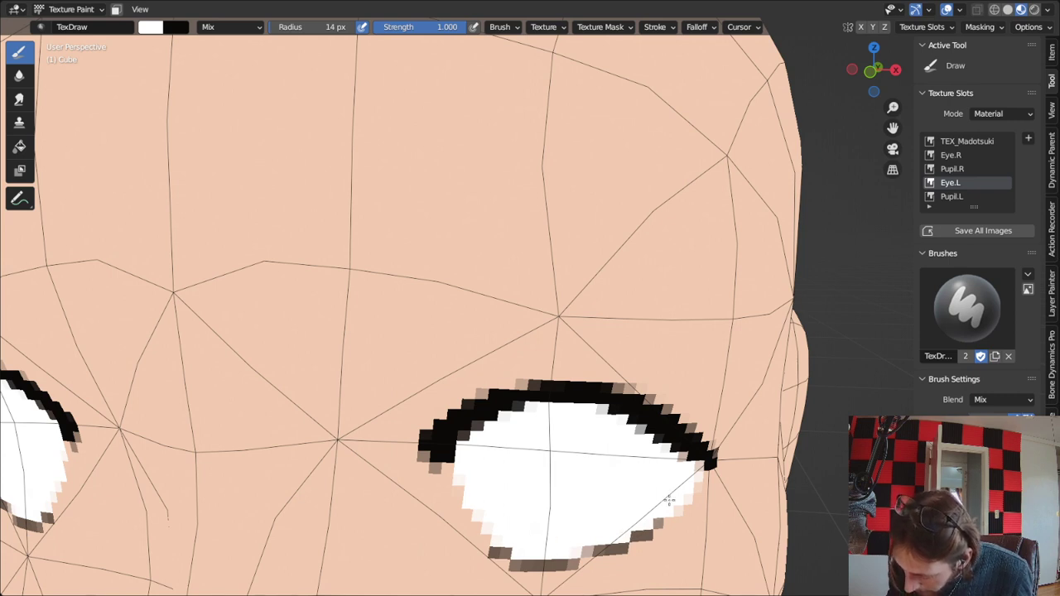
Activate the Soften tool, set its radius to 45 px and soften the inner lower edge of the eye white.
left_click(19, 75)
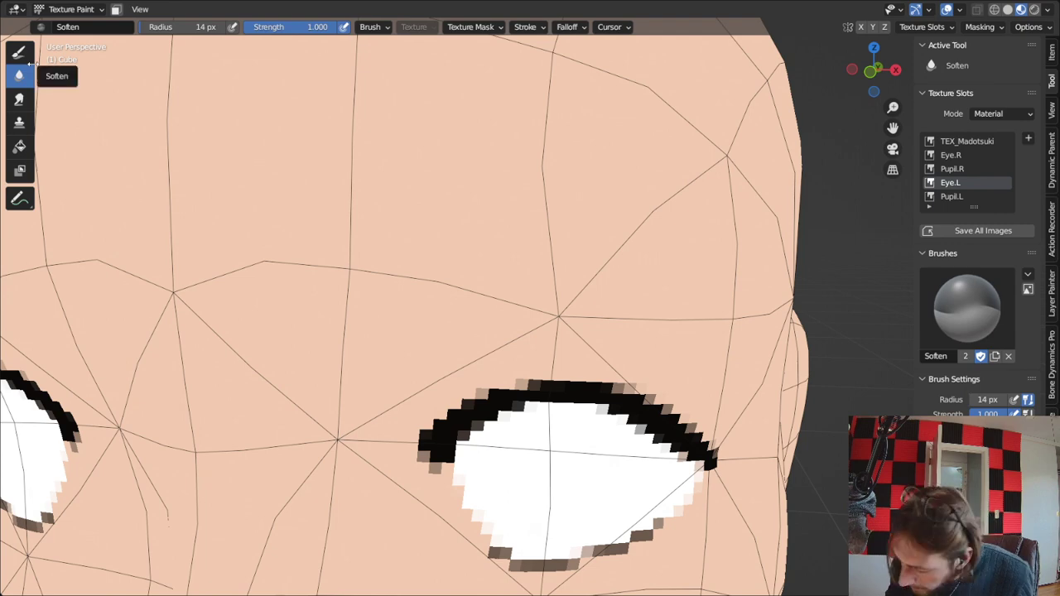
middle_click_drag(686, 503, 700, 501)
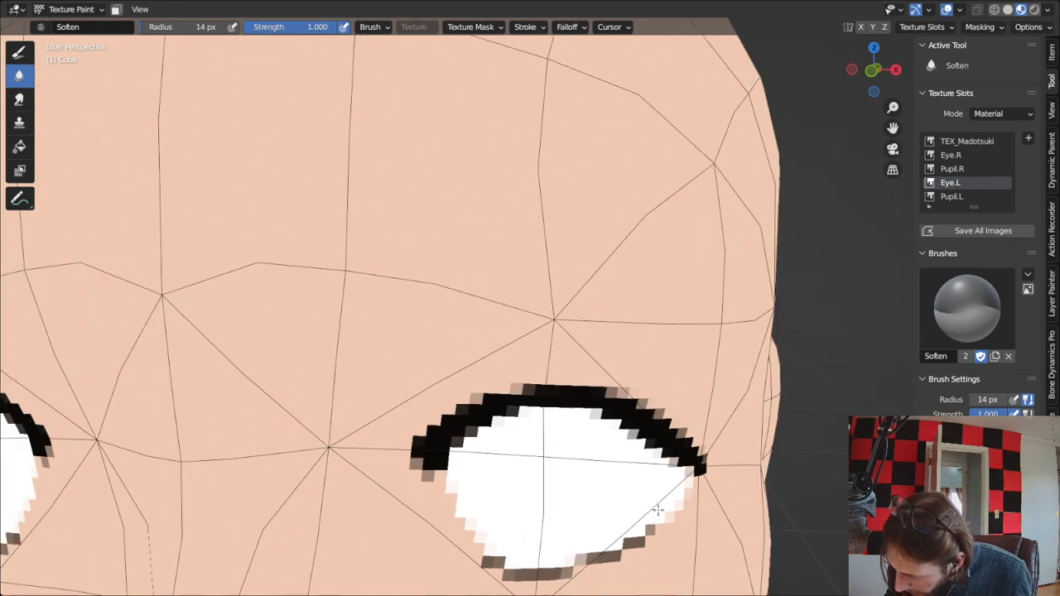
key("f")
left_click(686, 505)
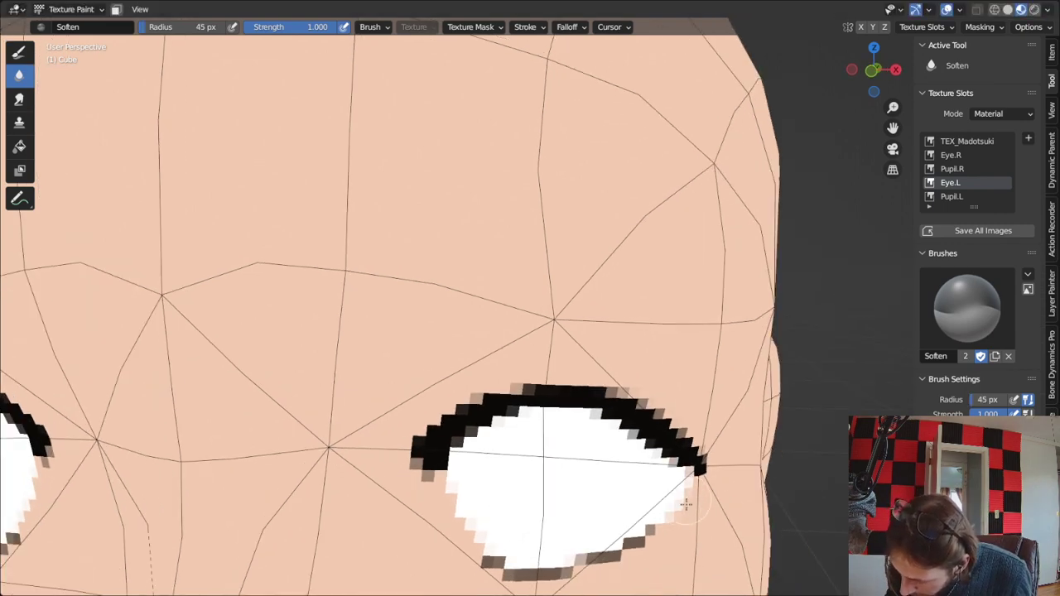
mouse_move(488, 527)
left_mouse_down()
mouse_move(464, 510)
mouse_move(469, 526)
left_mouse_up()
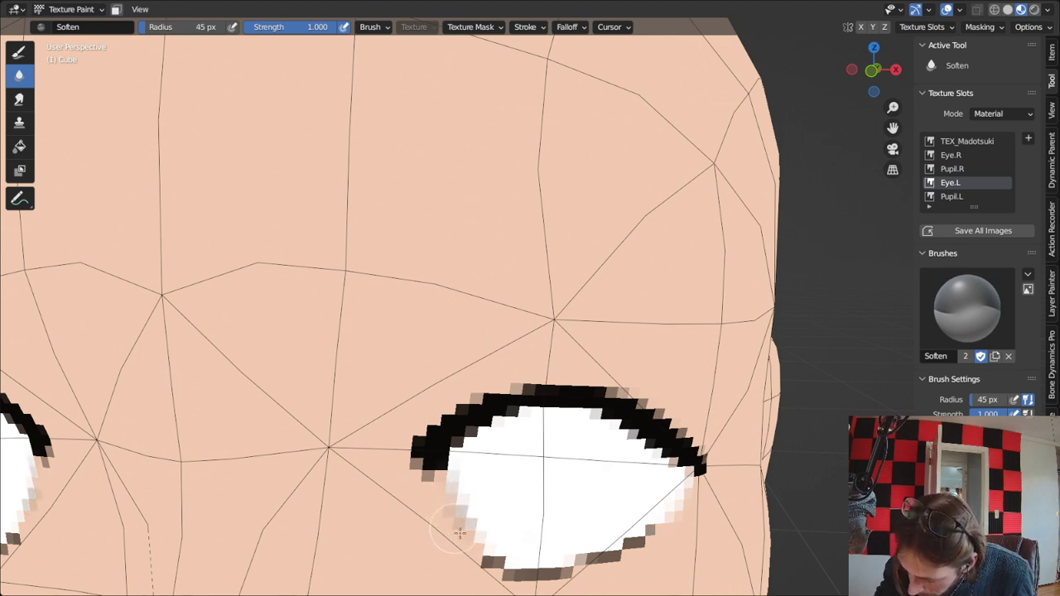
Switch to the Draw tool and touch up the inner lower edge of the eye white with Mix blending.
key("shift+f")
right_click(579, 485)
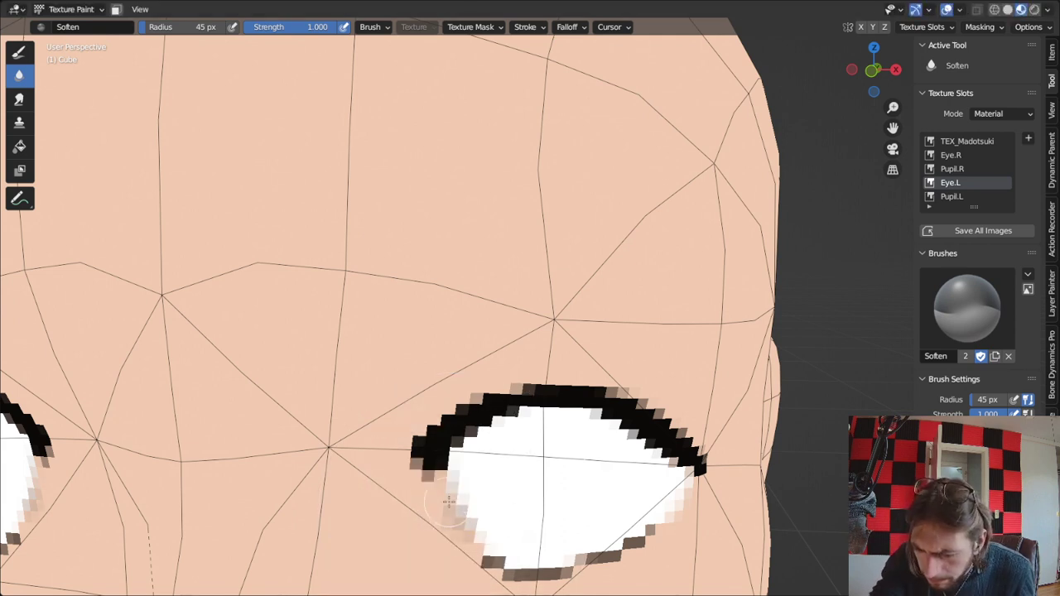
left_click(17, 52)
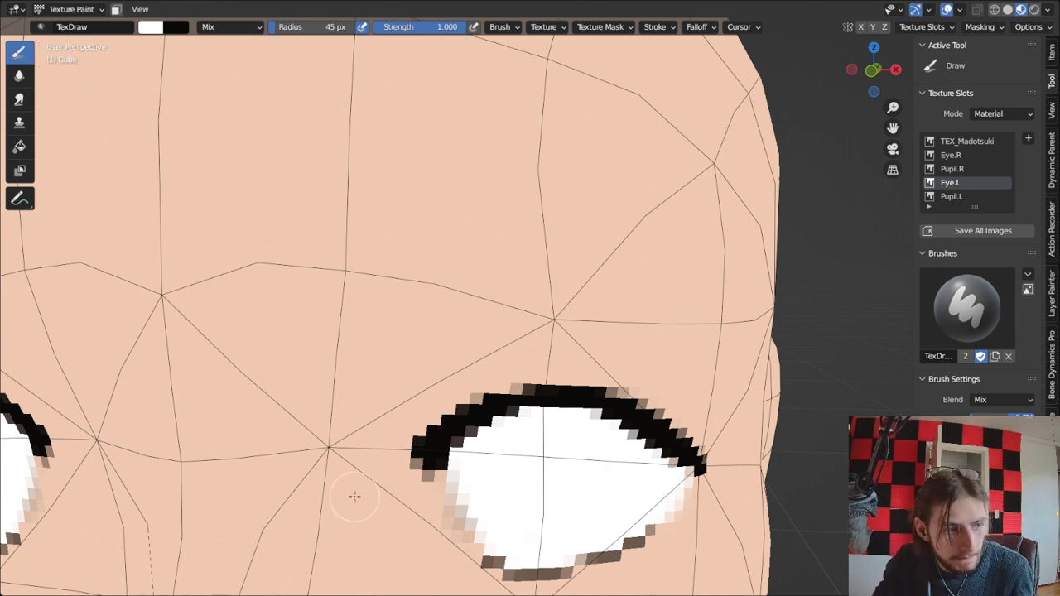
mouse_move(458, 539)
left_mouse_down()
mouse_move(443, 504)
mouse_move(459, 532)
left_mouse_up()
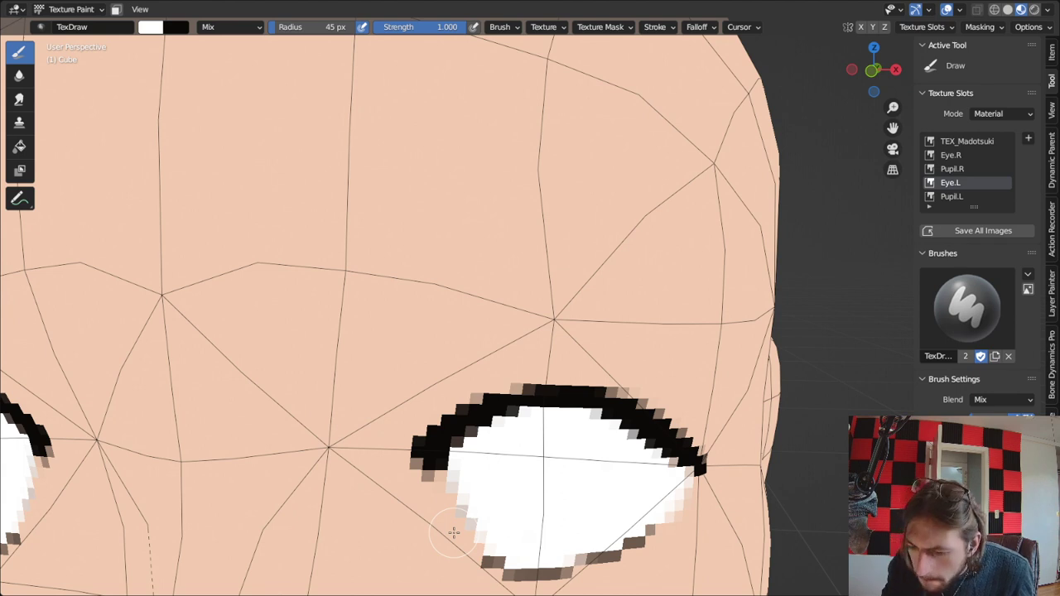
left_click(233, 28)
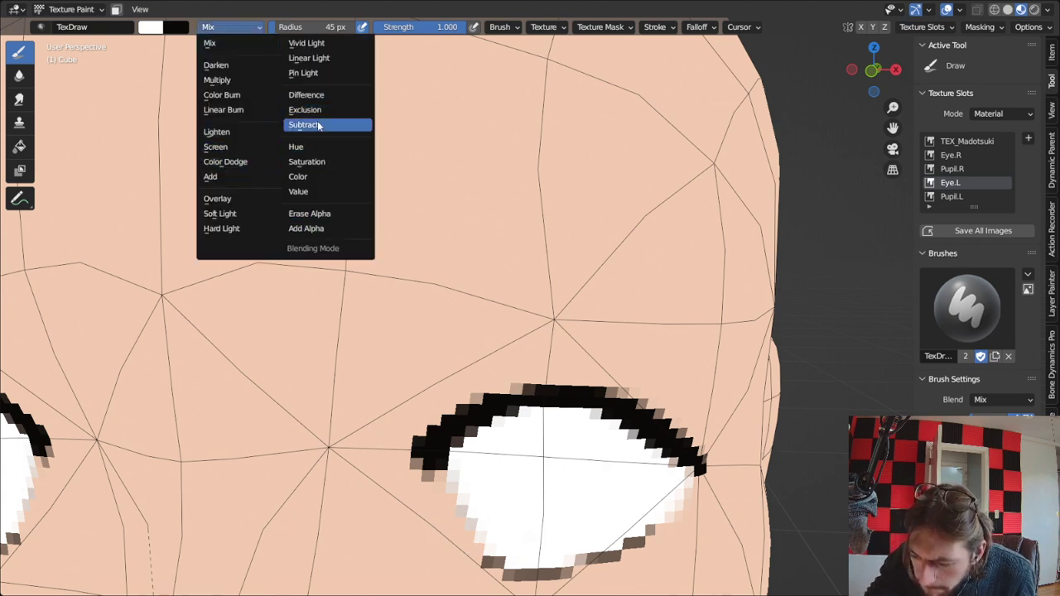
left_click(268, 46)
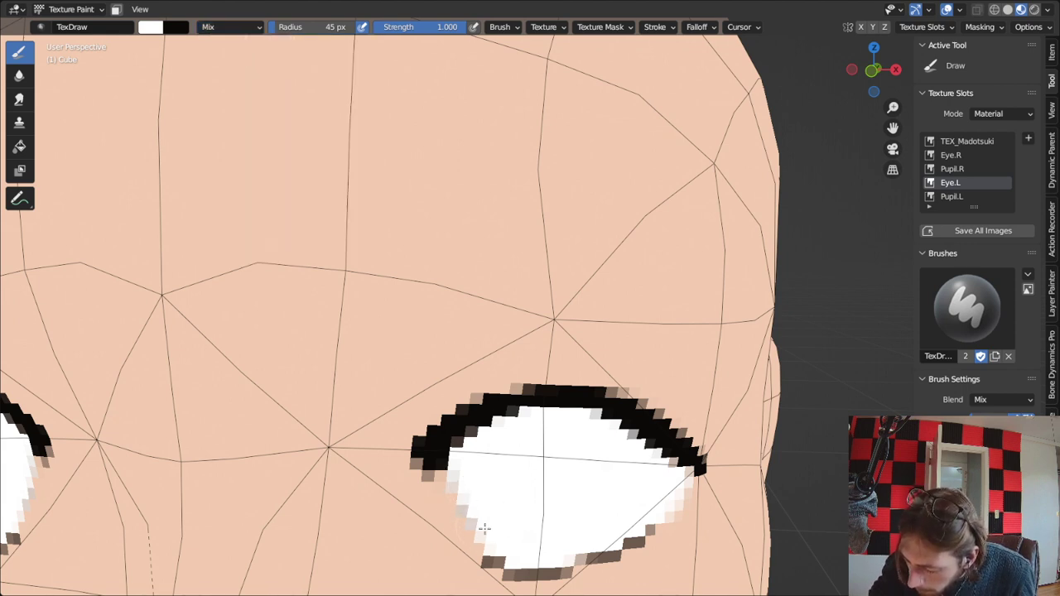
Examine the painted eye from a distance, from an angle and close up.
scroll(478, 430, "down", 5)
middle_click_drag(478, 431, 489, 396)
scroll(741, 398, "up", 5)
scroll(490, 396, "down", 6)
scroll(489, 396, "down", 3)
middle_click_drag(680, 419, 592, 406)
scroll(478, 431, "up", 3)
scroll(604, 418, "up", 3)
scroll(705, 407, "up", 3)
scroll(590, 408, "up", 3)
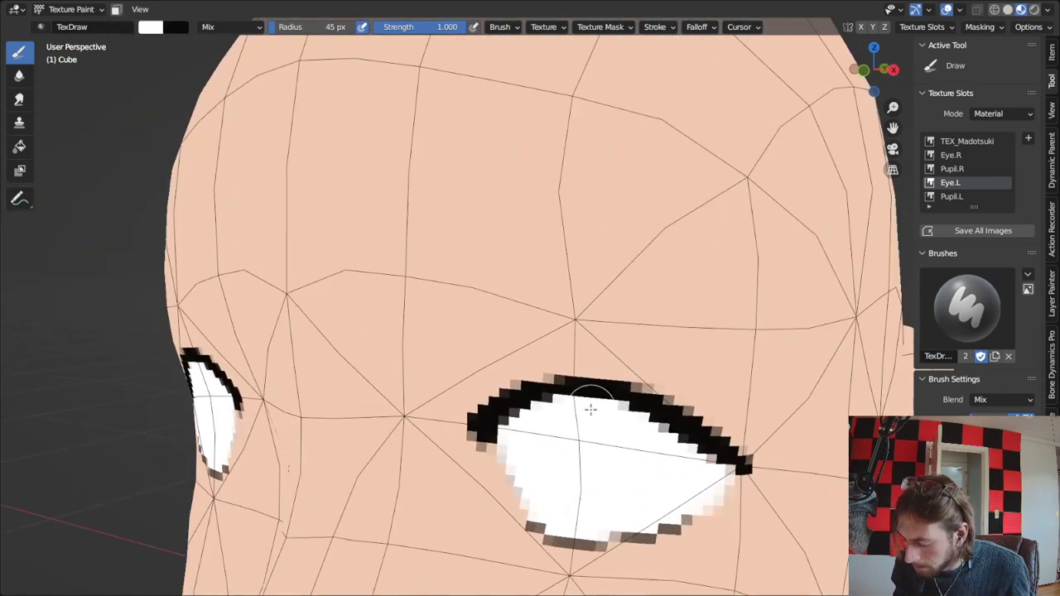
scroll(672, 372, "up", 2)
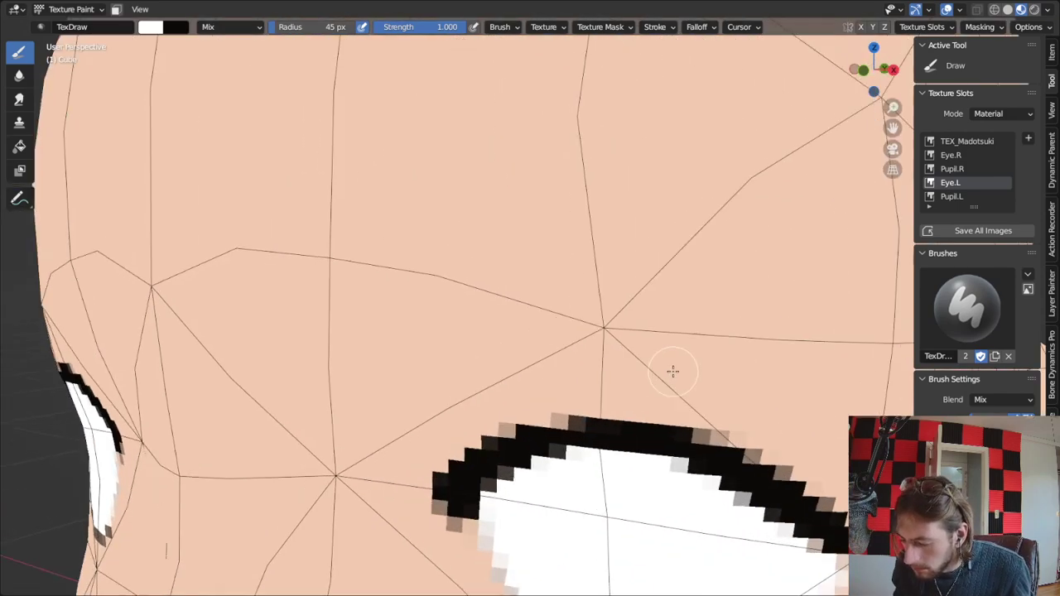
middle_click_drag(599, 403, 523, 301, "shift")
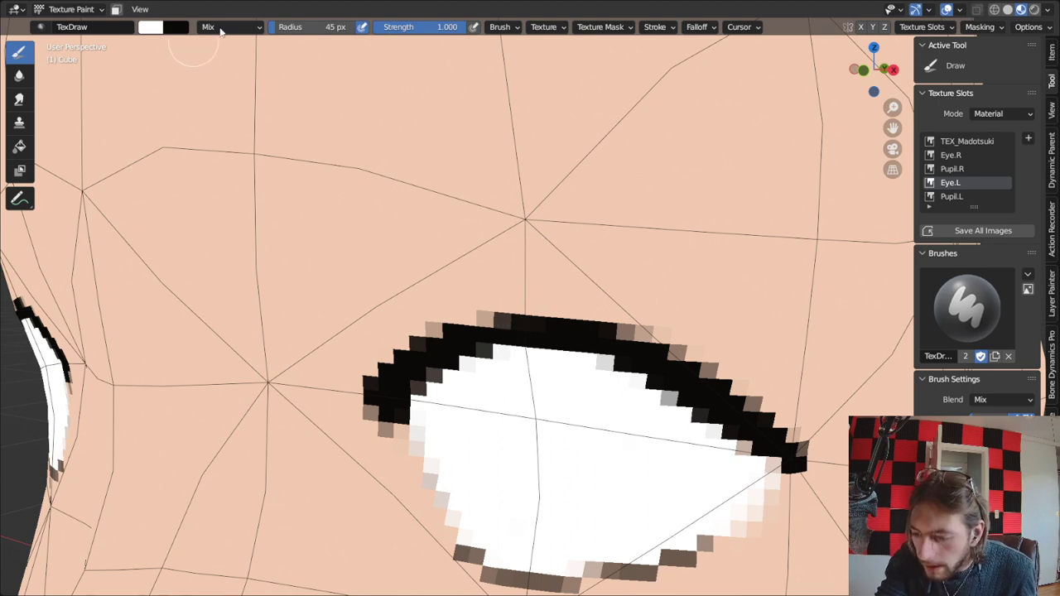
Set the brush color to a neutral gray with a value of 0.535 and choose Darken blending.
key("x")
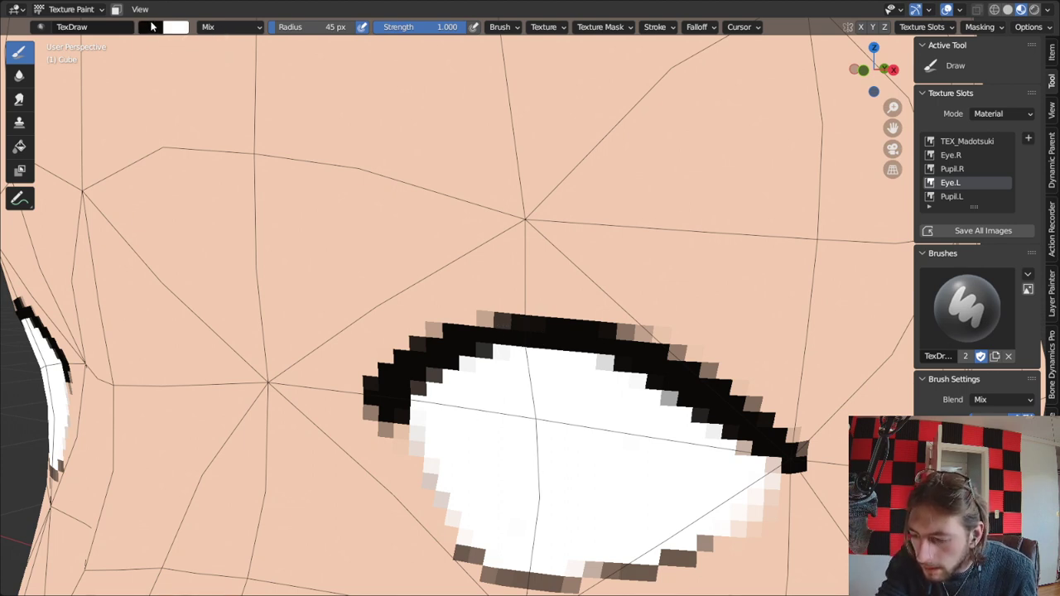
left_click(151, 27)
left_click_drag(258, 88, 258, 97)
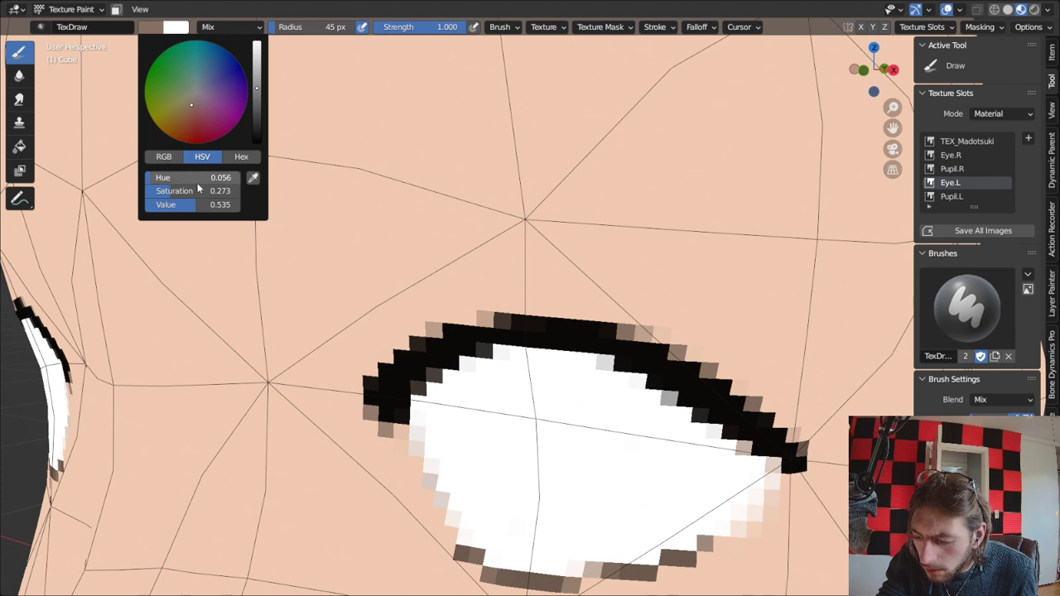
left_click_drag(187, 193, 145, 191)
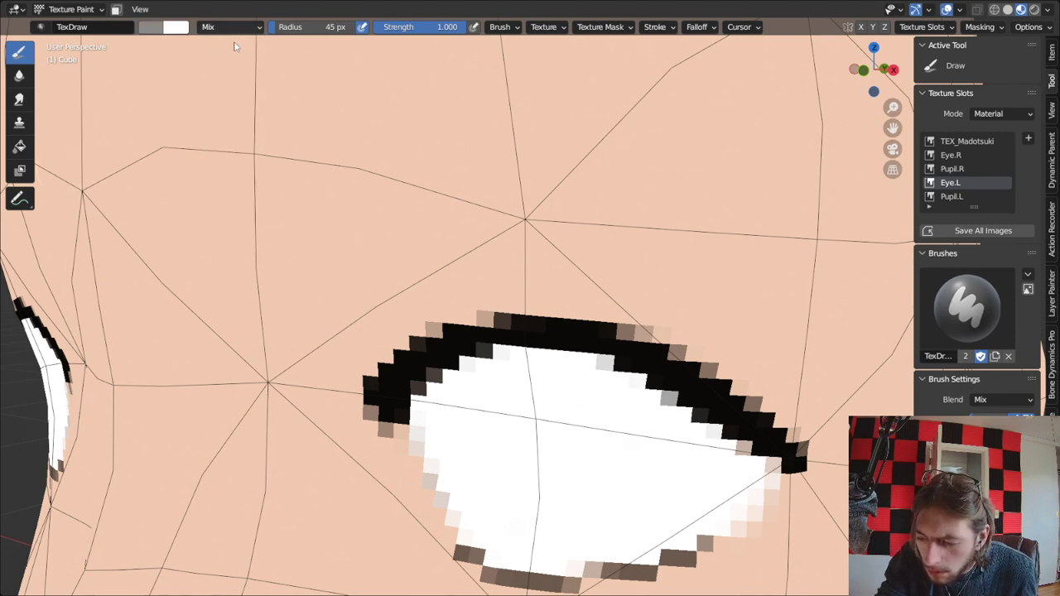
left_click(233, 27)
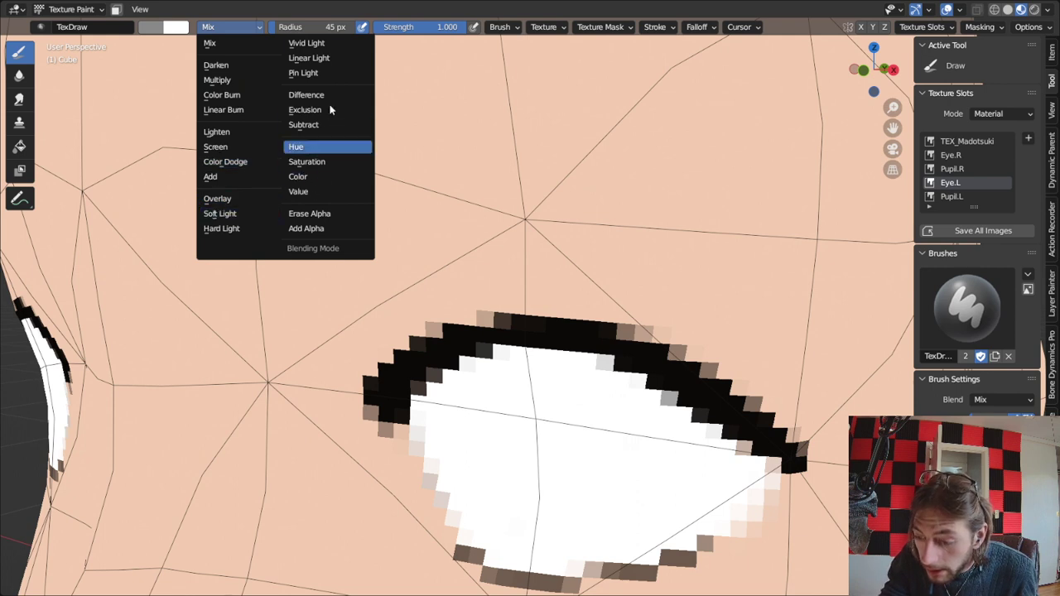
left_click(249, 63)
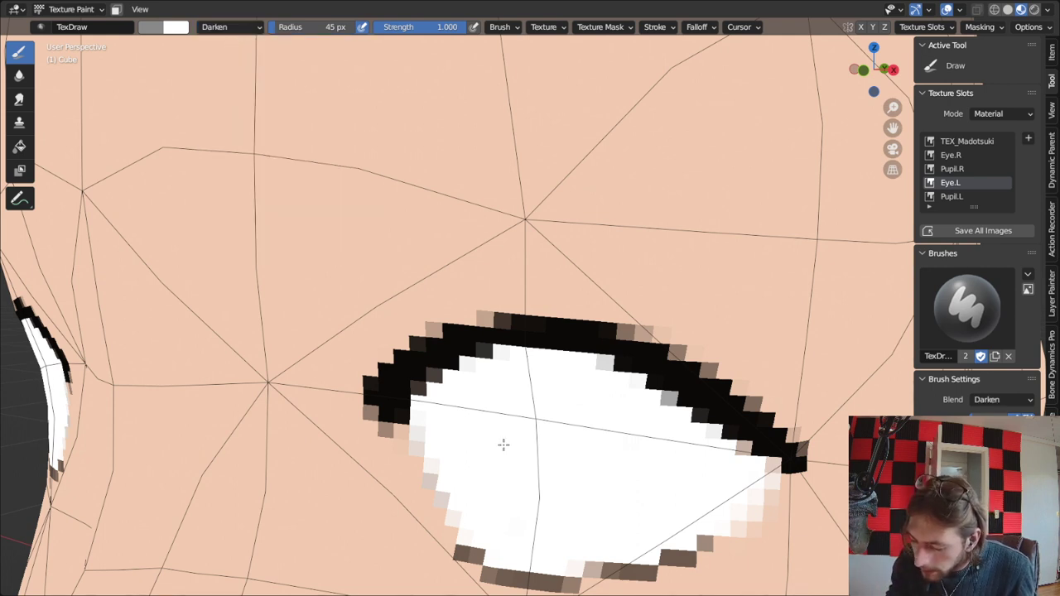
Try a gray stroke across the middle of the eye white and undo it.
mouse_move(504, 442)
left_mouse_down()
mouse_move(560, 407)
mouse_move(555, 433)
left_mouse_up()
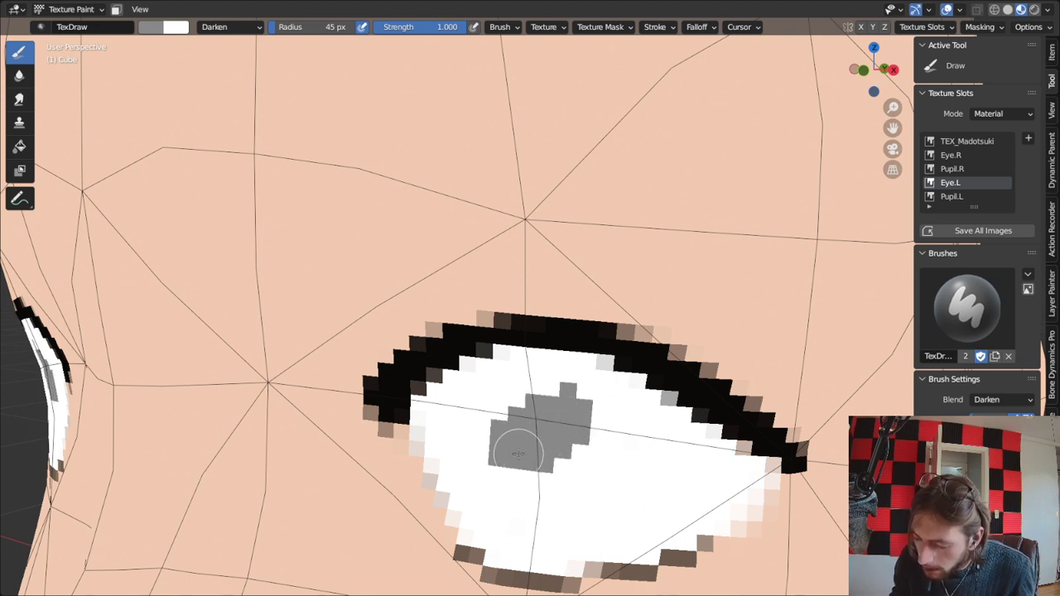
right_click(580, 435)
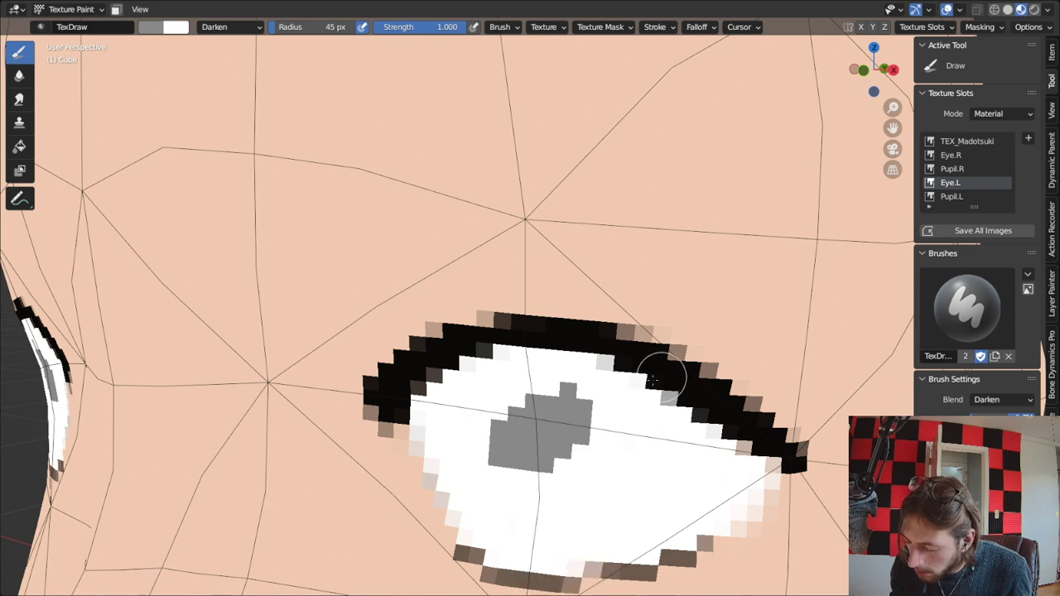
key("ctrl+z")
Set the brush radius to 96 px and strength to 0.355, and paint a gray shadow on the eye white below the upper eyelid.
key("f")
left_click(563, 433)
key("f")
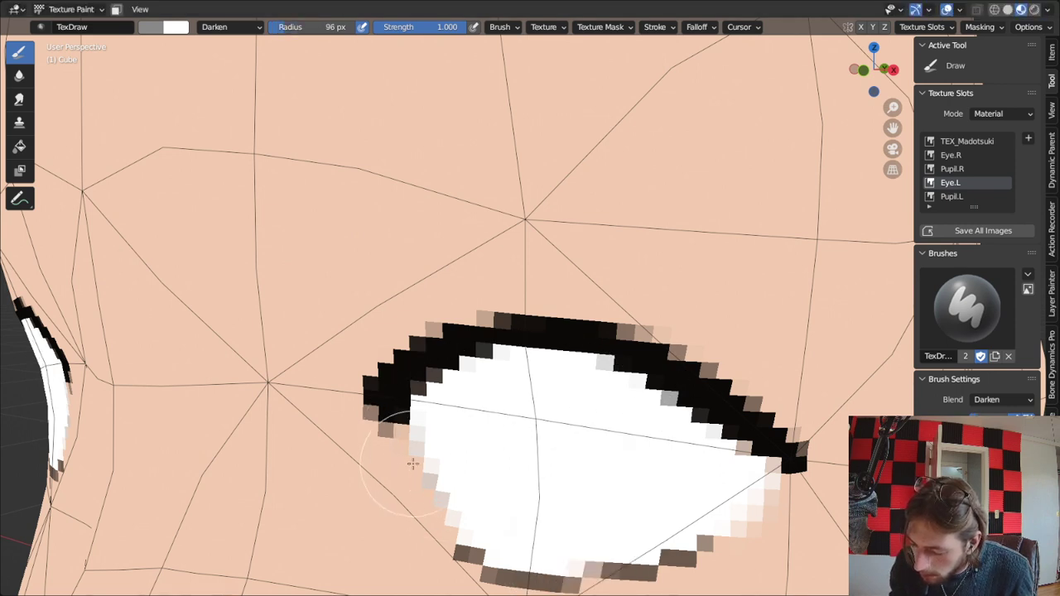
mouse_move(402, 406)
left_mouse_down()
mouse_move(421, 429)
mouse_move(438, 378)
mouse_move(511, 336)
mouse_move(568, 332)
mouse_move(753, 424)
mouse_move(811, 426)
left_mouse_up()
key("ctrl+z")
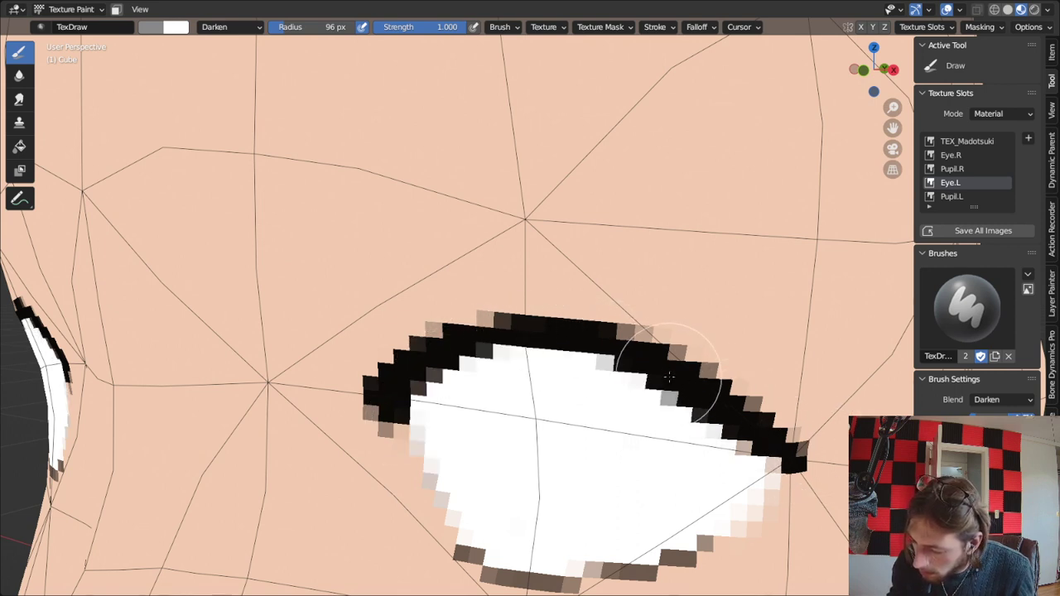
key("shift+f")
left_click(597, 368)
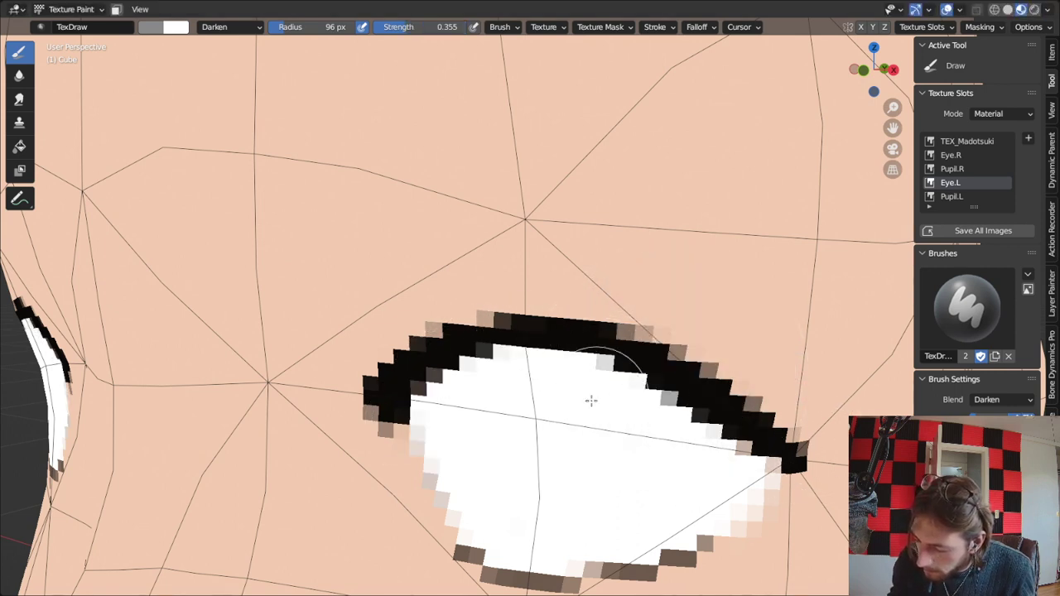
mouse_move(397, 458)
left_mouse_down()
mouse_move(450, 356)
mouse_move(704, 403)
mouse_move(762, 445)
mouse_move(460, 393)
mouse_move(574, 337)
mouse_move(783, 412)
mouse_move(777, 421)
mouse_move(408, 390)
mouse_move(682, 324)
mouse_move(473, 365)
left_mouse_up()
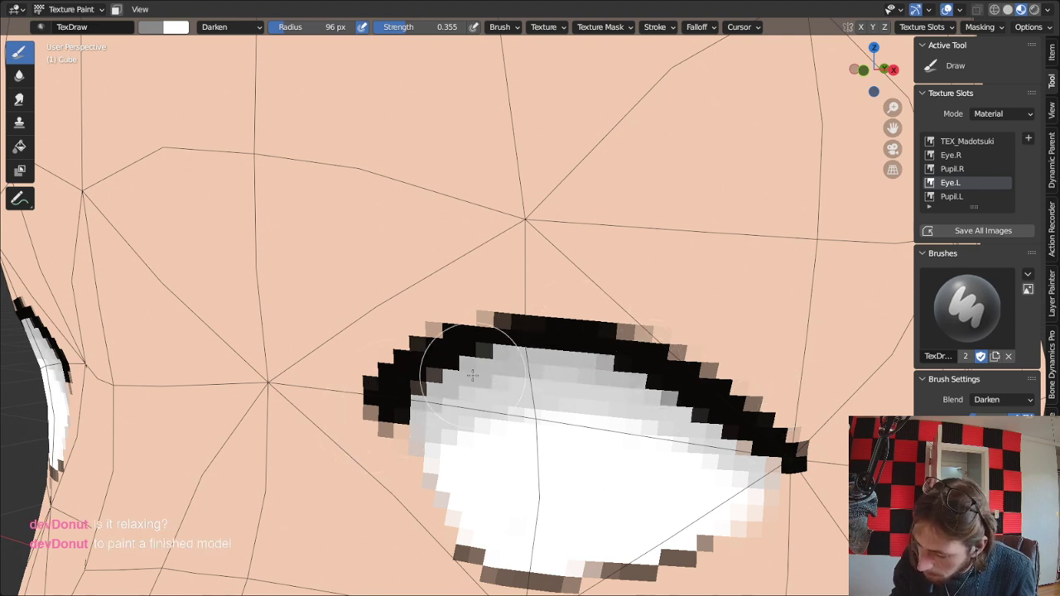
Soften the gray shadow below the upper eyelid with the Soften tool at a 110 px radius.
left_click(19, 75)
mouse_move(481, 396)
left_mouse_down()
mouse_move(466, 409)
mouse_move(592, 399)
mouse_move(710, 450)
mouse_move(439, 387)
mouse_move(734, 438)
left_mouse_up()
scroll(721, 456, "down", 8)
middle_click_drag(564, 311, 566, 334)
scroll(627, 318, "up", 6)
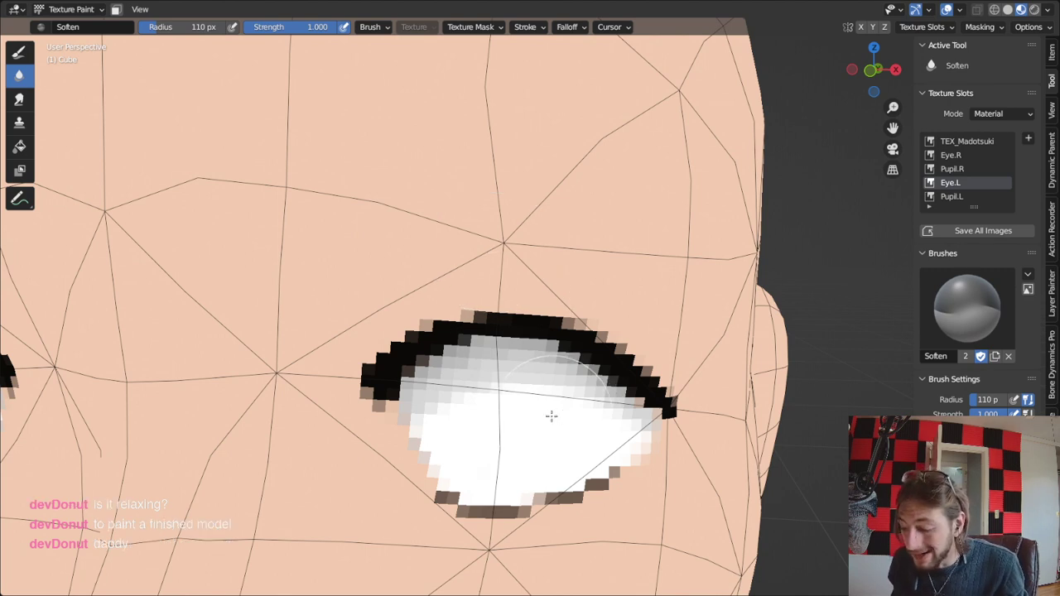
Smear the inner edge of the eye white with the Smear tool at a 110 px radius and strength 1.000.
left_click(21, 101)
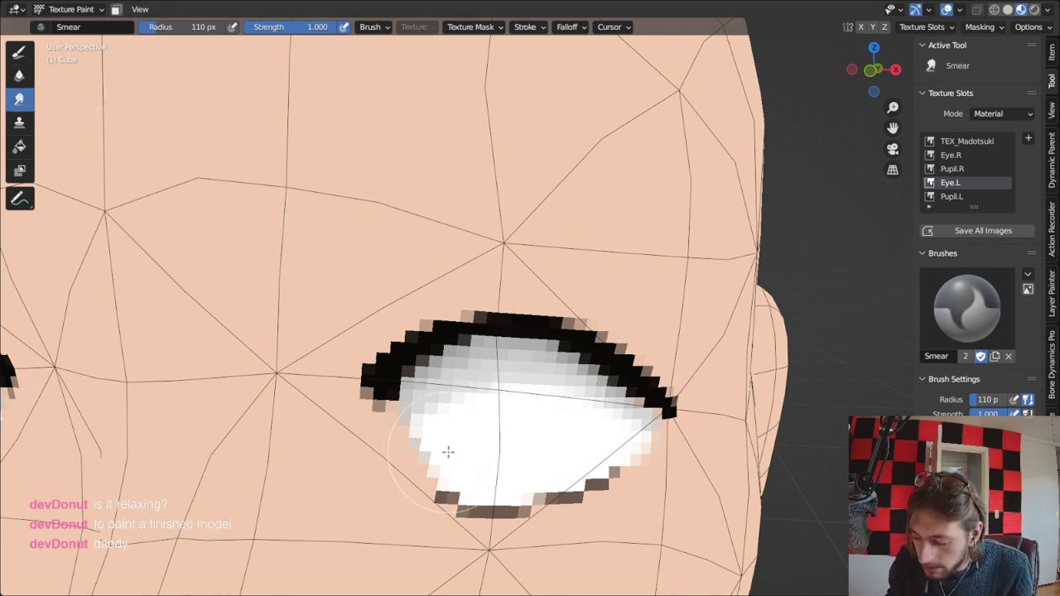
mouse_move(447, 452)
left_mouse_down()
mouse_move(426, 452)
mouse_move(442, 453)
mouse_move(420, 415)
left_mouse_up()
scroll(420, 414, "down", 3)
middle_click_drag(420, 414, 534, 422)
scroll(497, 426, "down", 5)
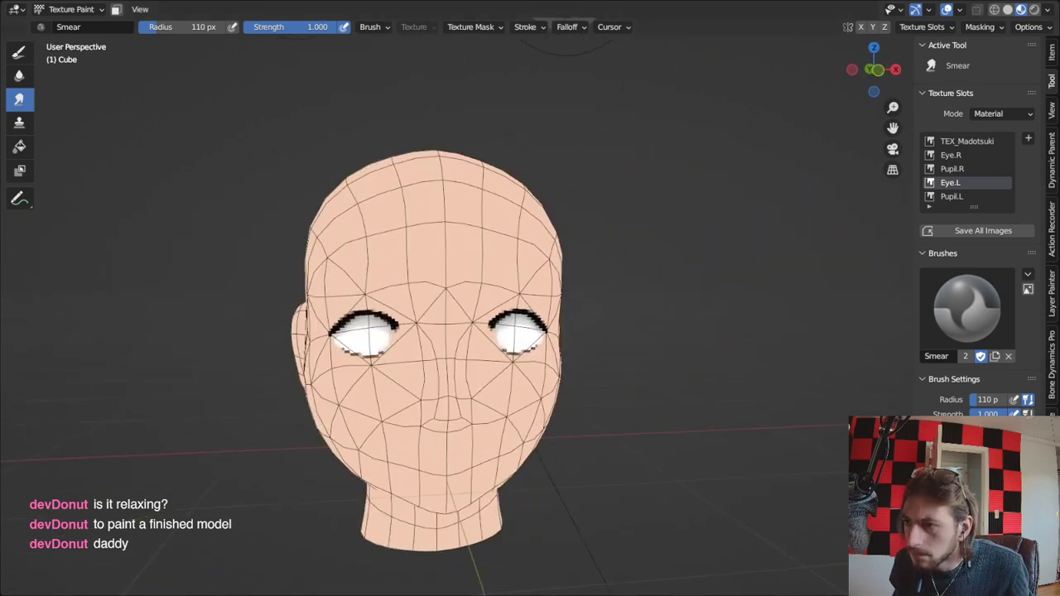
Switch to the Chihiro reference image in GIMP and examine how the eyes are shaded.
key("alt+Tab")
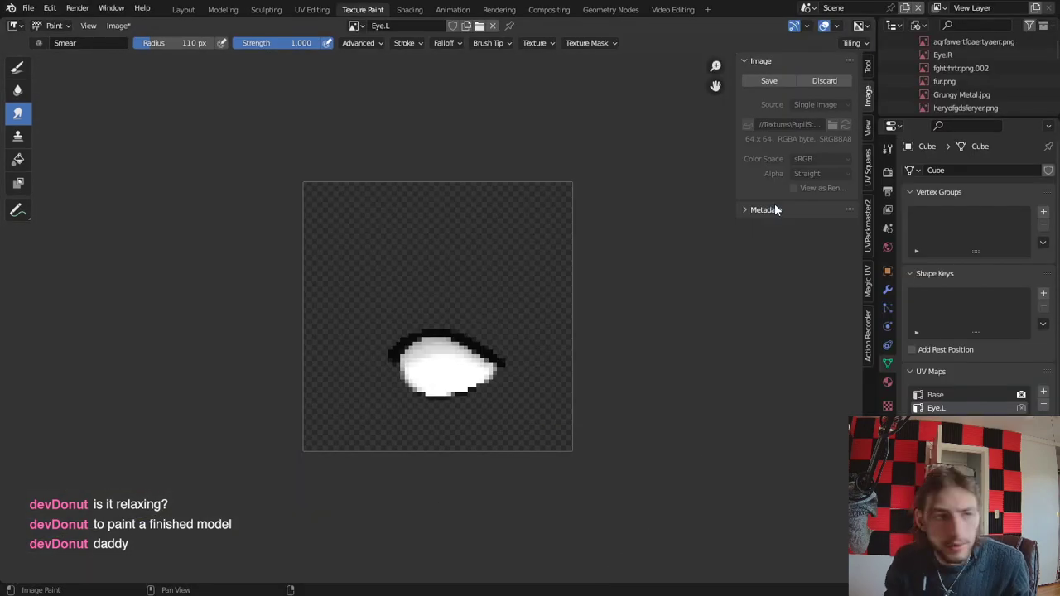
key("alt+Tab")
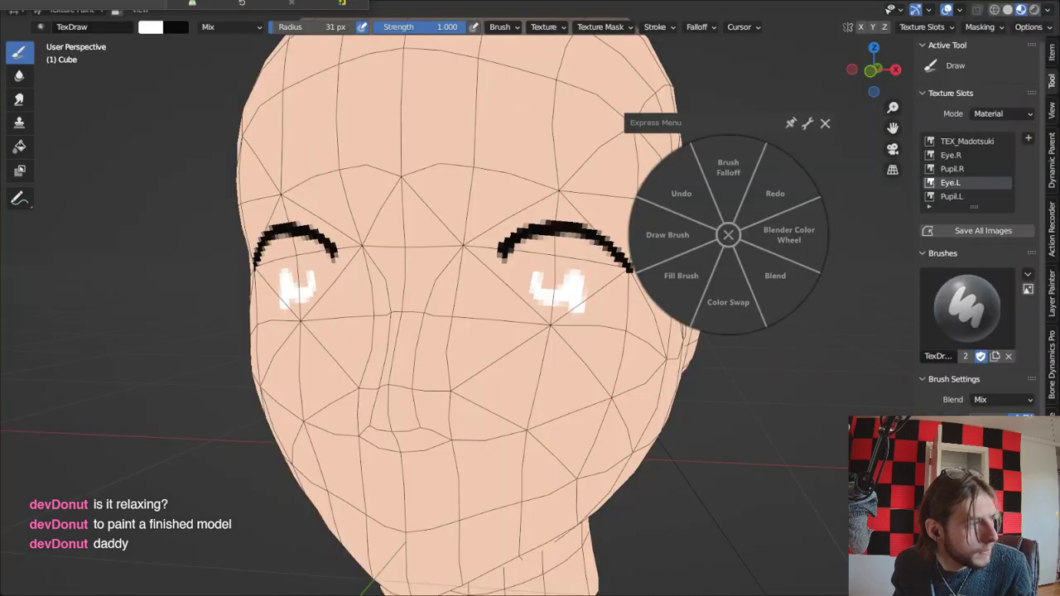
left_click_drag(121, 0, 702, 0)
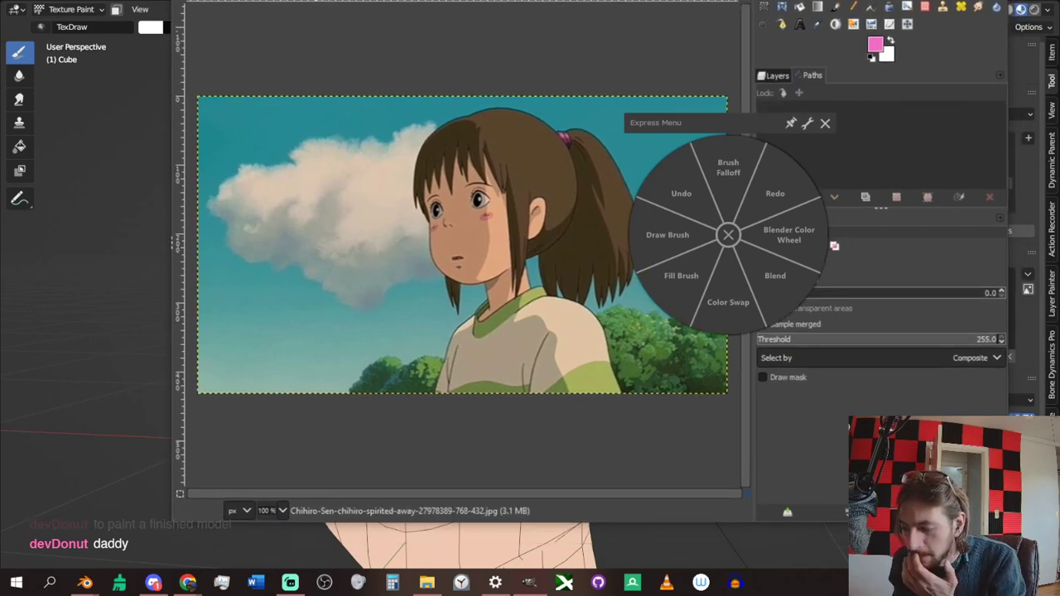
left_click_drag(703, 0, 0, 0)
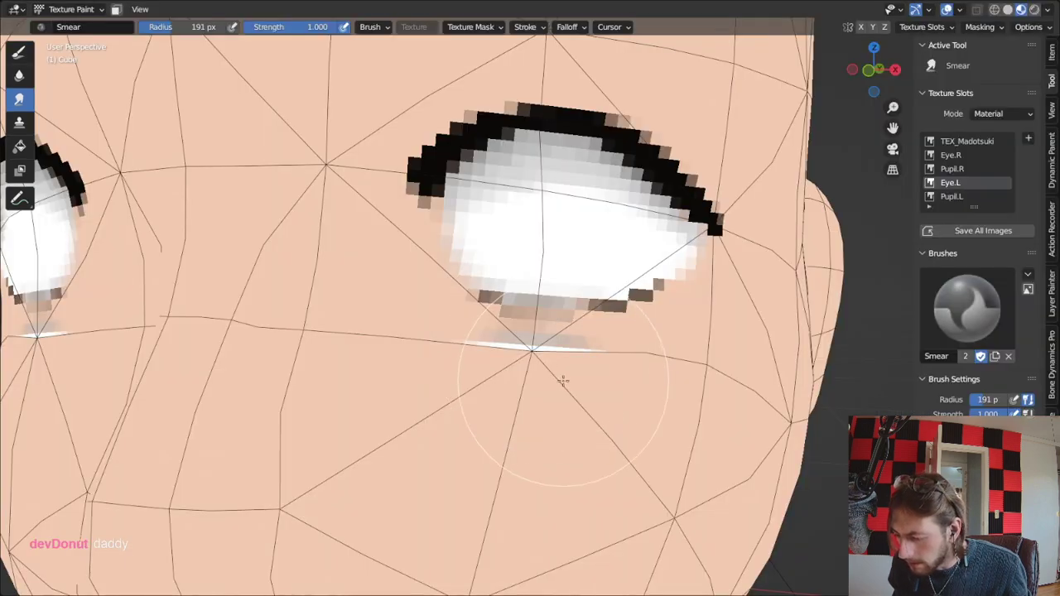
Try smearing the lower eyelid line with a 191 px radius and undo the smears.
key("ctrl+z")
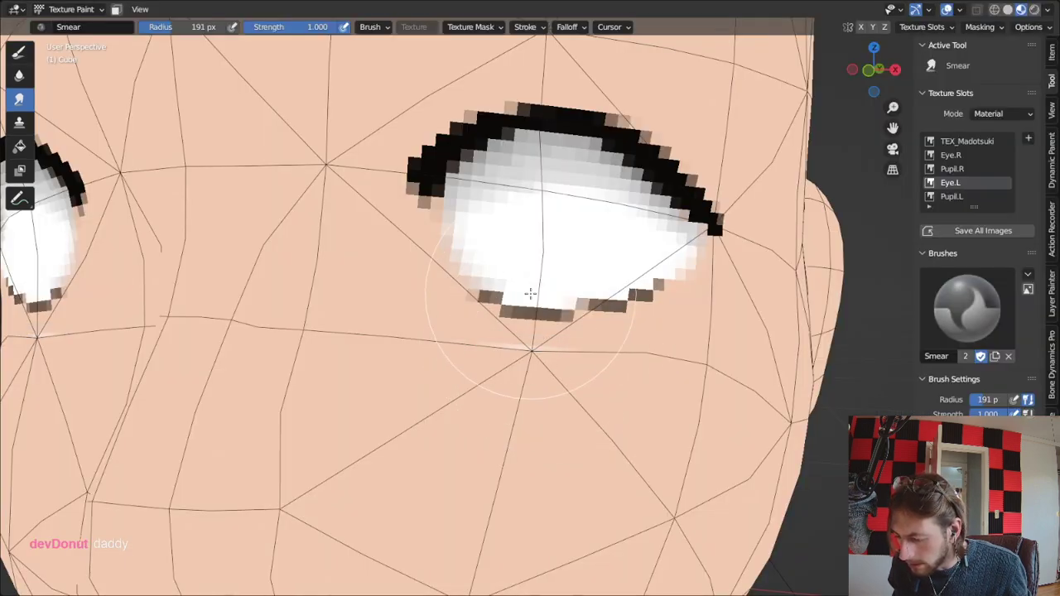
mouse_move(534, 332)
left_mouse_down()
mouse_move(534, 317)
mouse_move(600, 307)
left_mouse_up()
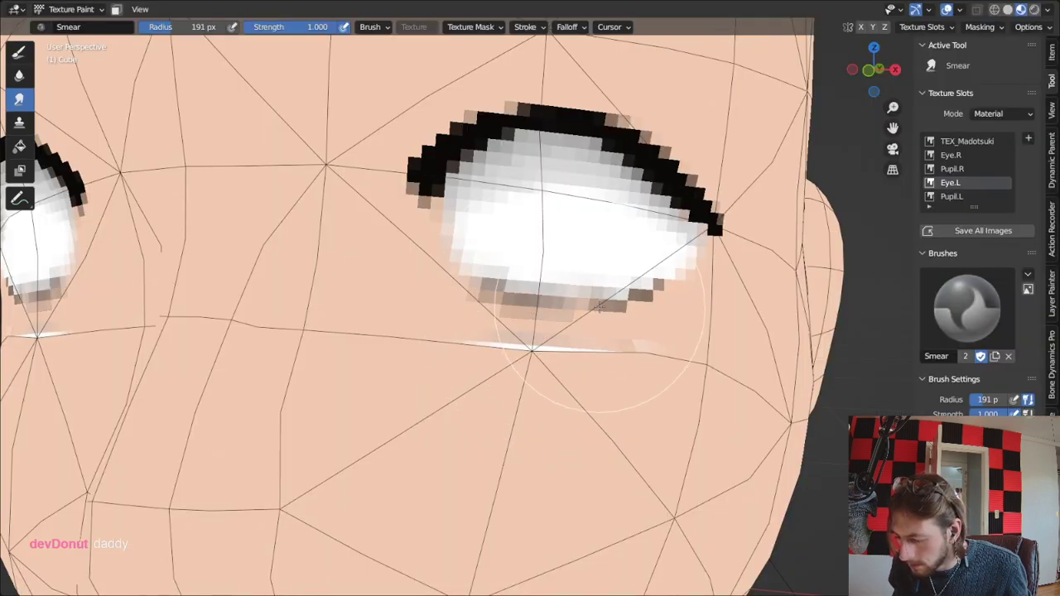
key("ctrl+z")
key("ctrl+z")
key("ctrl+z")
key("ctrl+z")
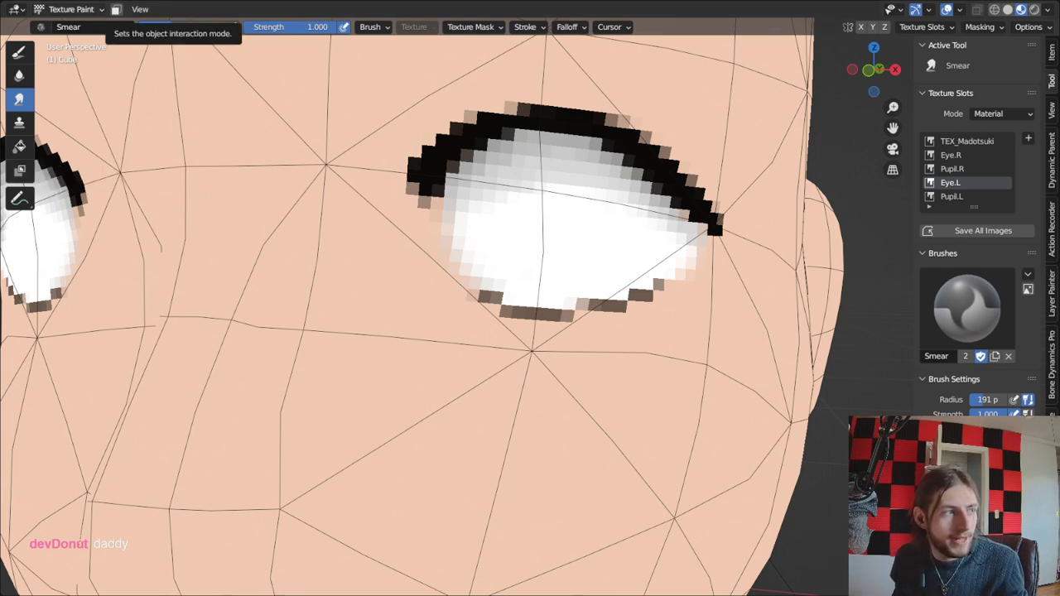
Switch to the Draw tool, set its strength to 1.000 and paint out the lower eyelid line.
scroll(269, 305, "up", 1)
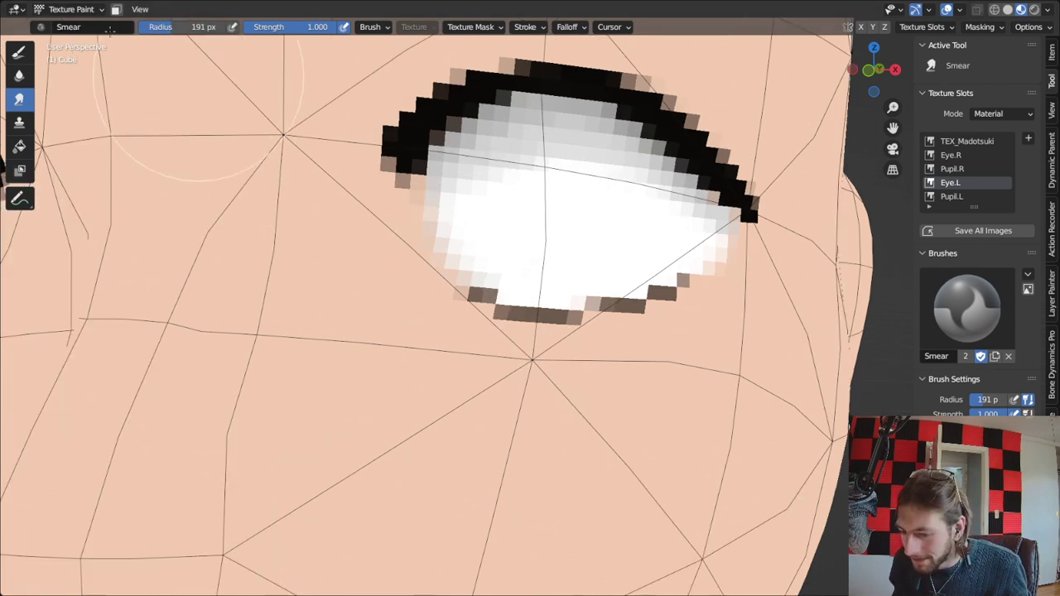
left_click(20, 52)
scroll(249, 320, "up", 2)
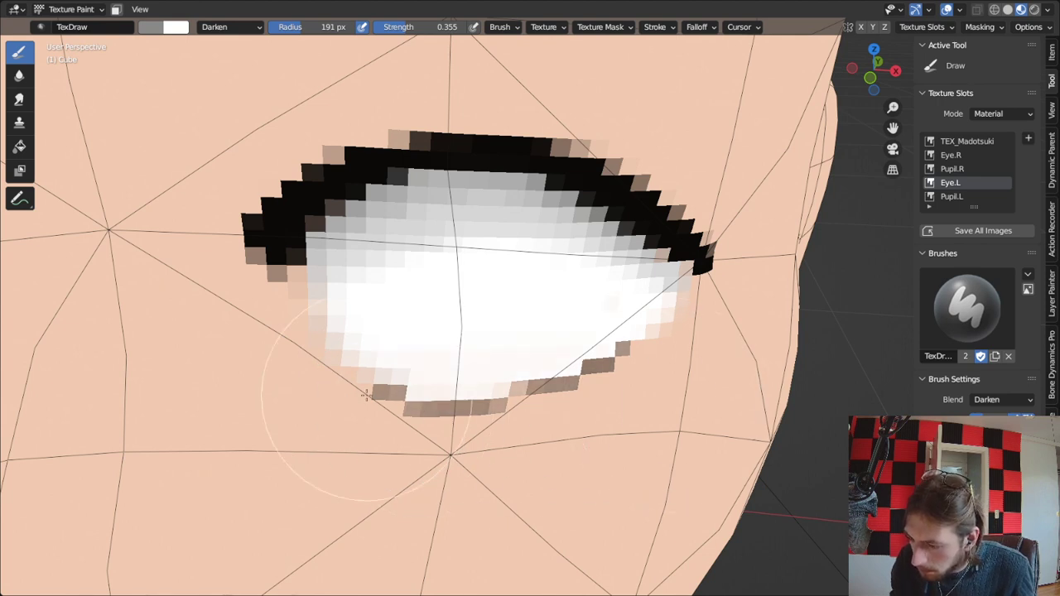
key("shift+f")
left_click(667, 411)
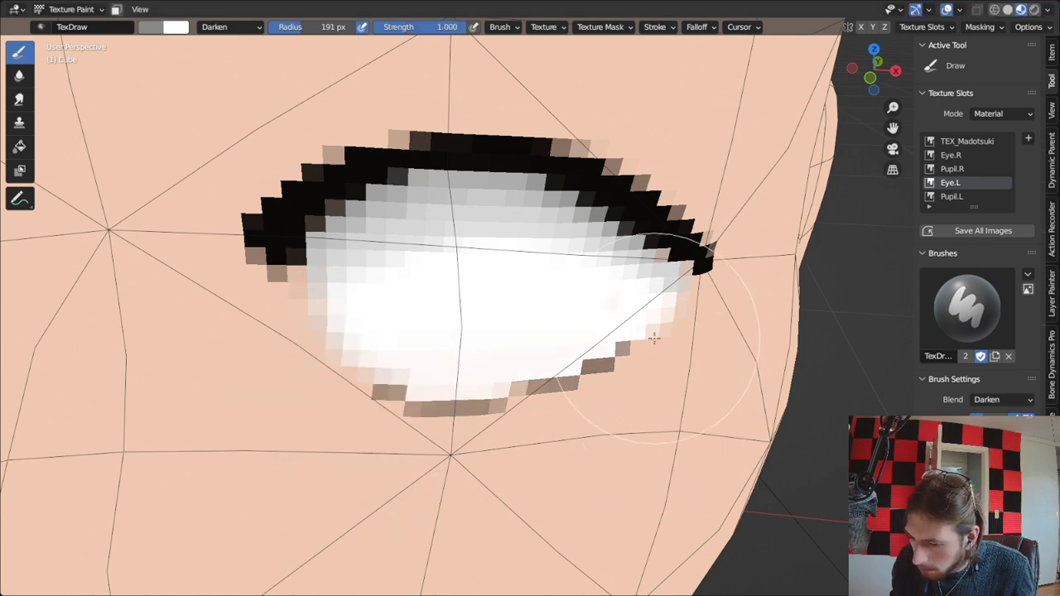
mouse_move(308, 374)
left_mouse_down()
mouse_move(438, 450)
mouse_move(660, 398)
left_mouse_up()
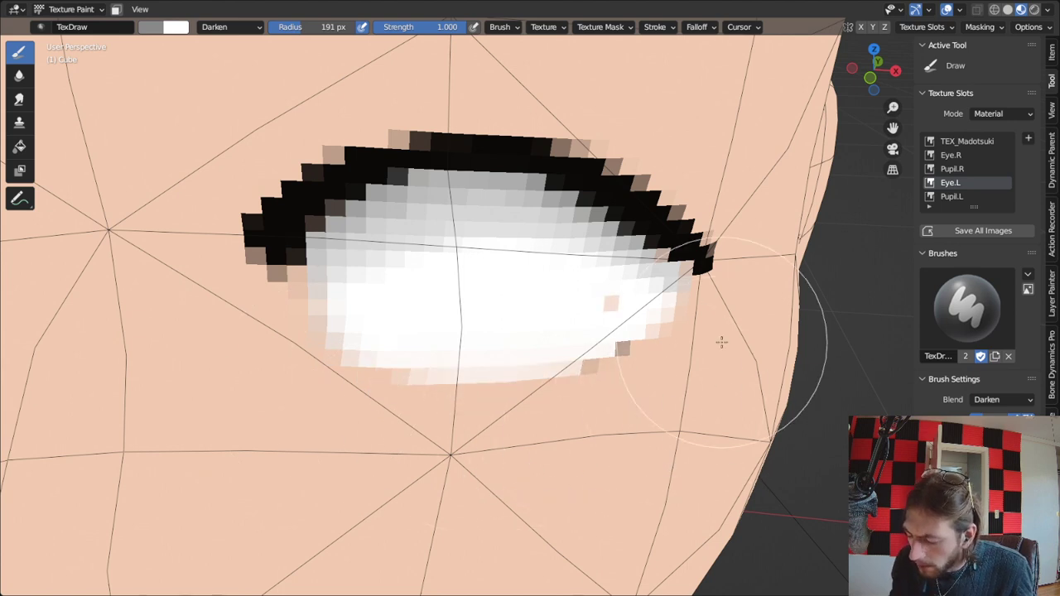
Fill the stray hole in the outer part of the eye white with white, using Mix blending and a 32 px radius.
key("x")
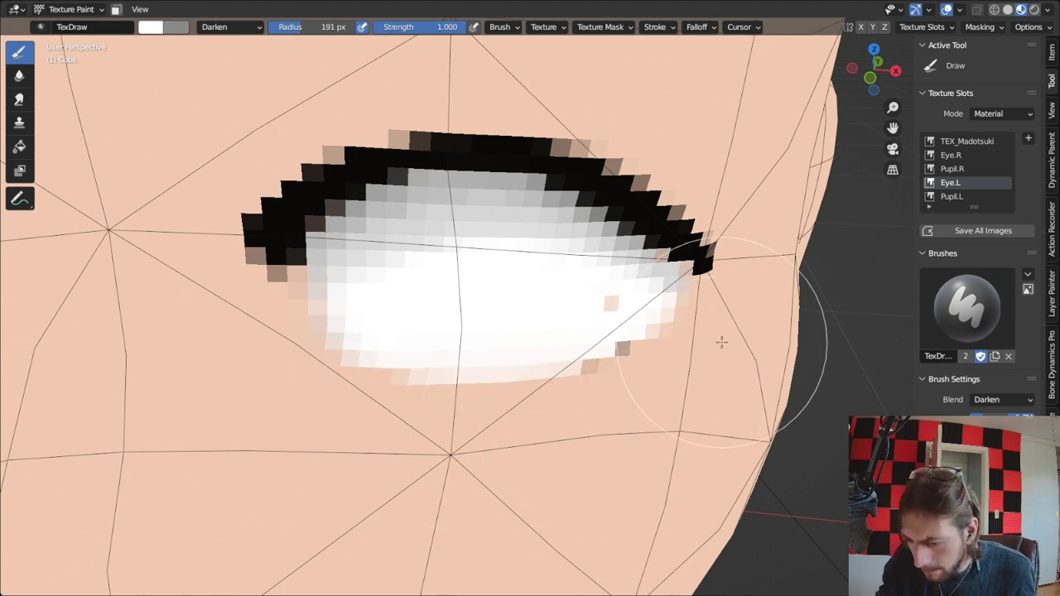
left_click(244, 51)
key("f")
left_click(500, 316)
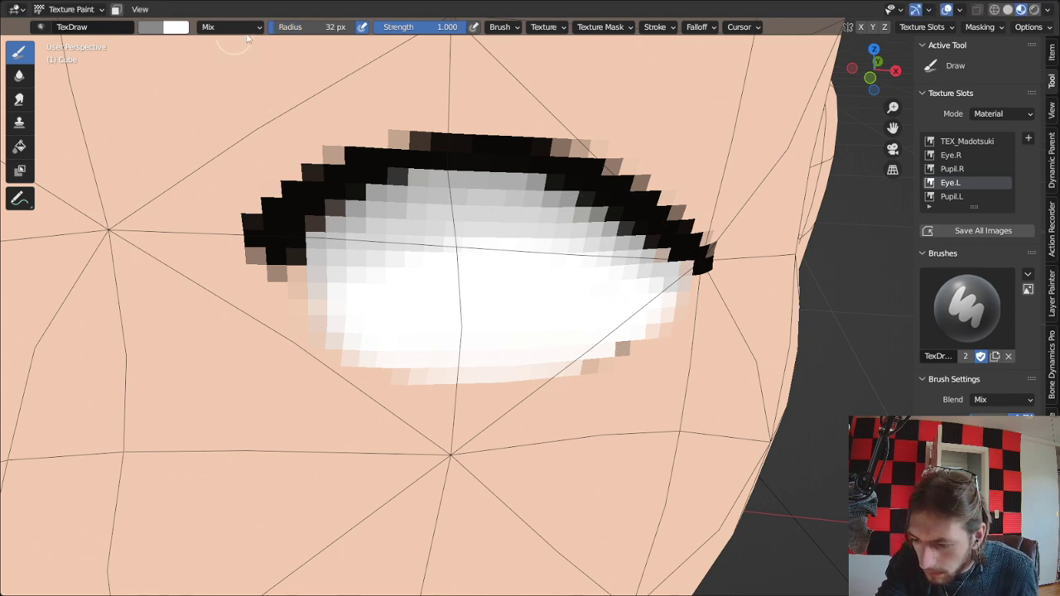
Set the Draw brush to black with a 121 px radius and a strength of 0.418.
left_click(208, 30)
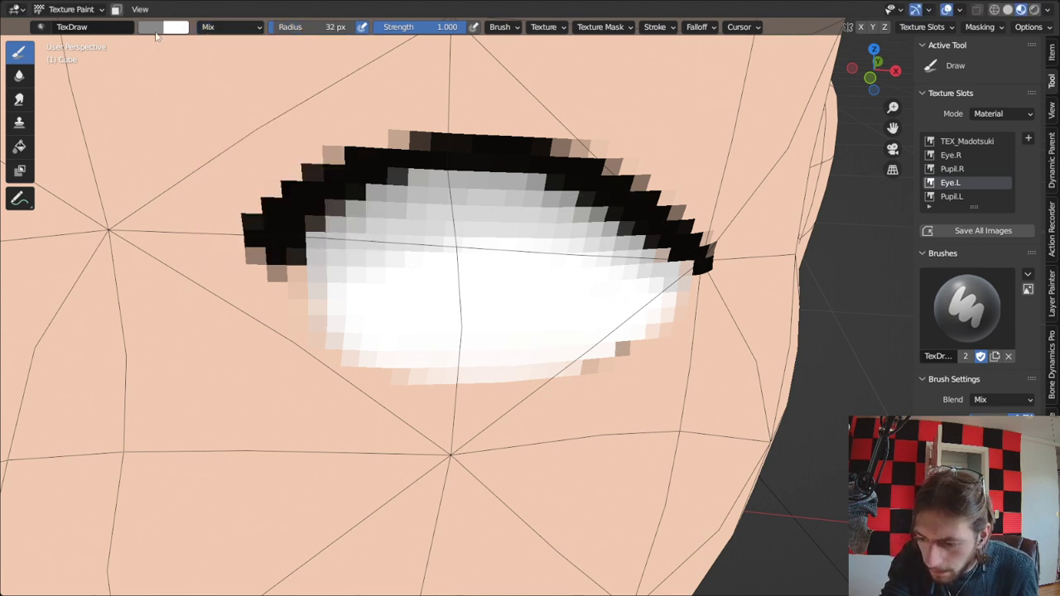
left_click(155, 30)
left_click_drag(258, 78, 254, 165)
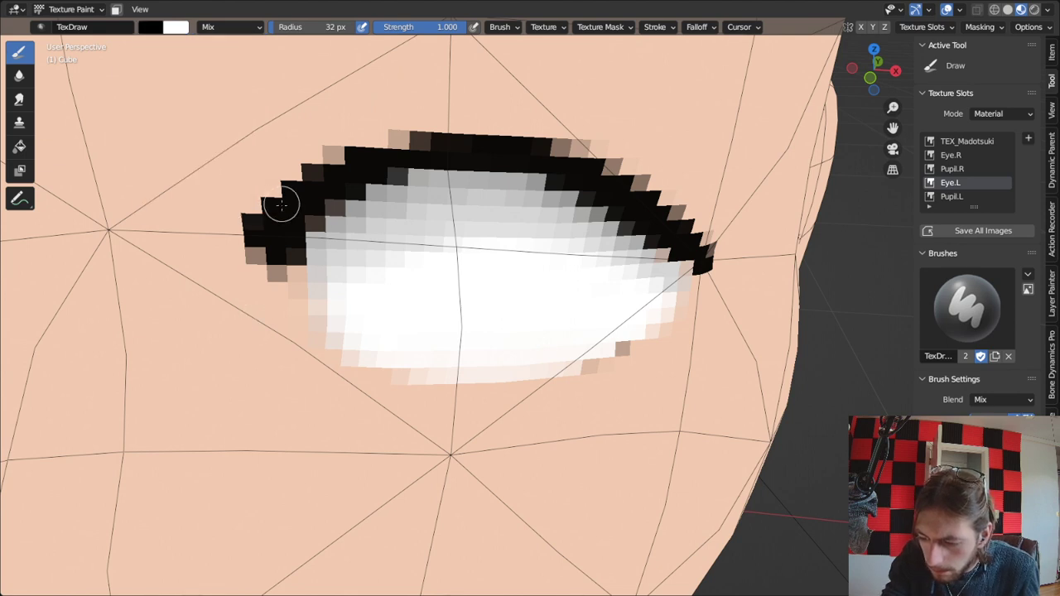
key("shift+f")
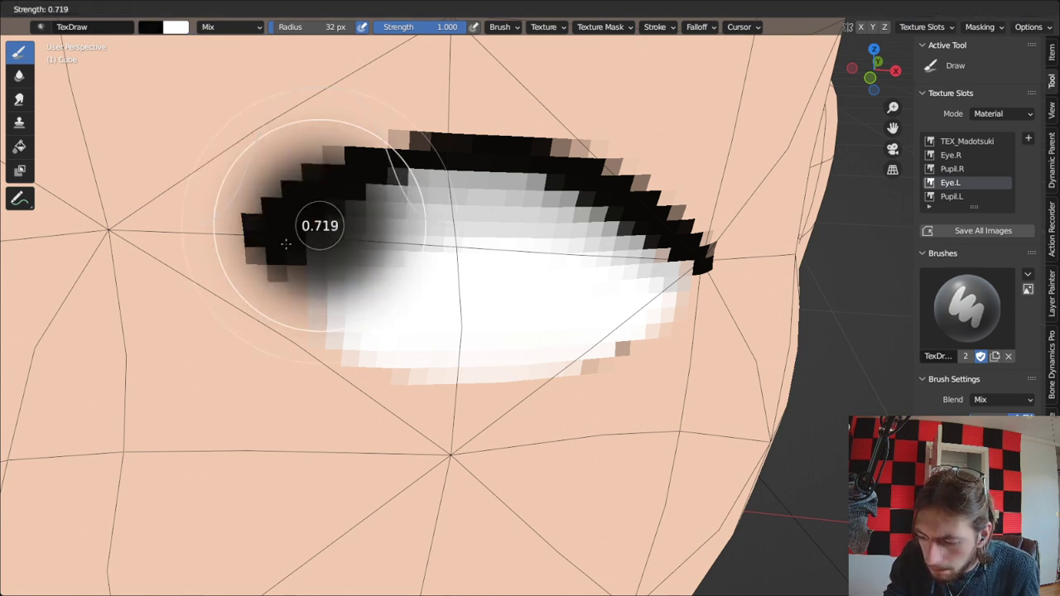
left_click(306, 240)
key("f")
left_click(365, 354)
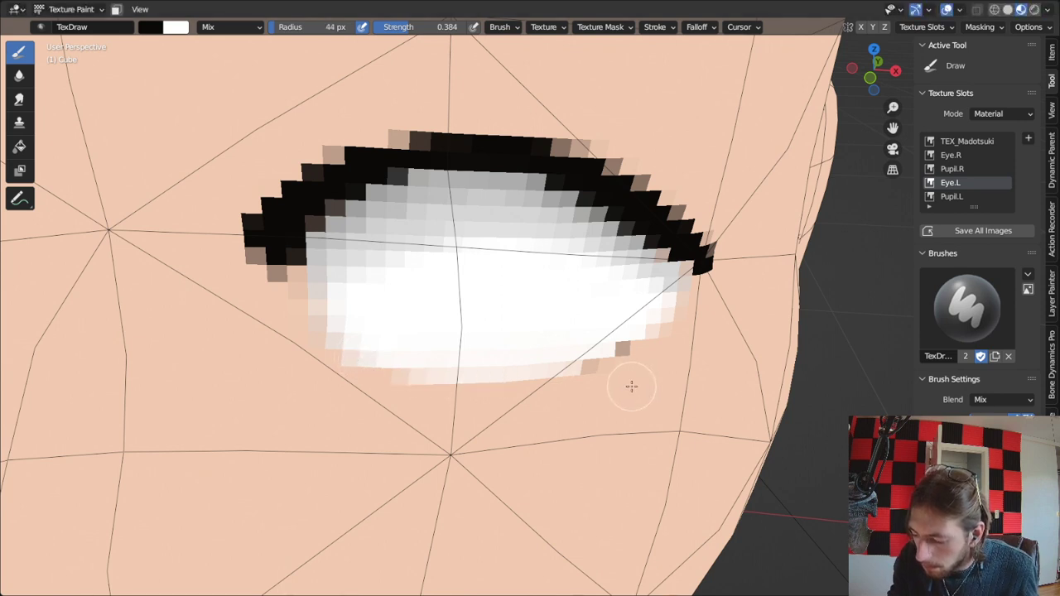
key("shift+f")
left_click(710, 395)
key("f")
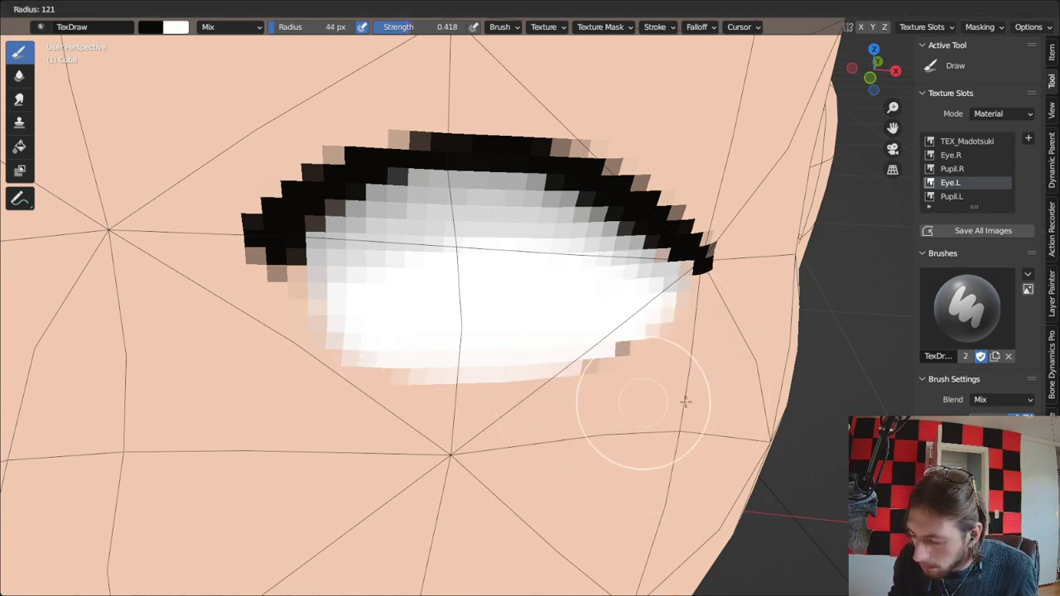
left_click(706, 405)
Try semi-transparent black strokes along the lower edge of the eye at strength 0.418 and undo them.
mouse_move(589, 362)
left_mouse_down()
mouse_move(626, 343)
mouse_move(513, 379)
mouse_move(410, 374)
mouse_move(335, 330)
left_mouse_up()
scroll(334, 330, "down", 9)
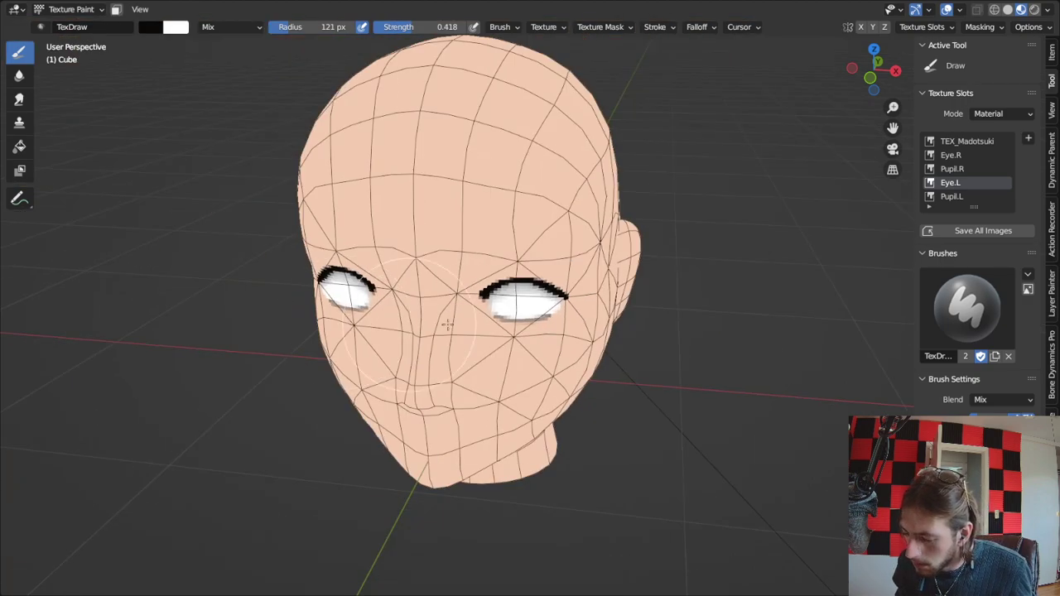
scroll(497, 336, "up", 2)
mouse_move(497, 336)
middle_mouse_down()
mouse_move(568, 254)
mouse_move(496, 339)
mouse_move(535, 323)
middle_mouse_up()
key("ctrl+z")
scroll(497, 339, "up", 2)
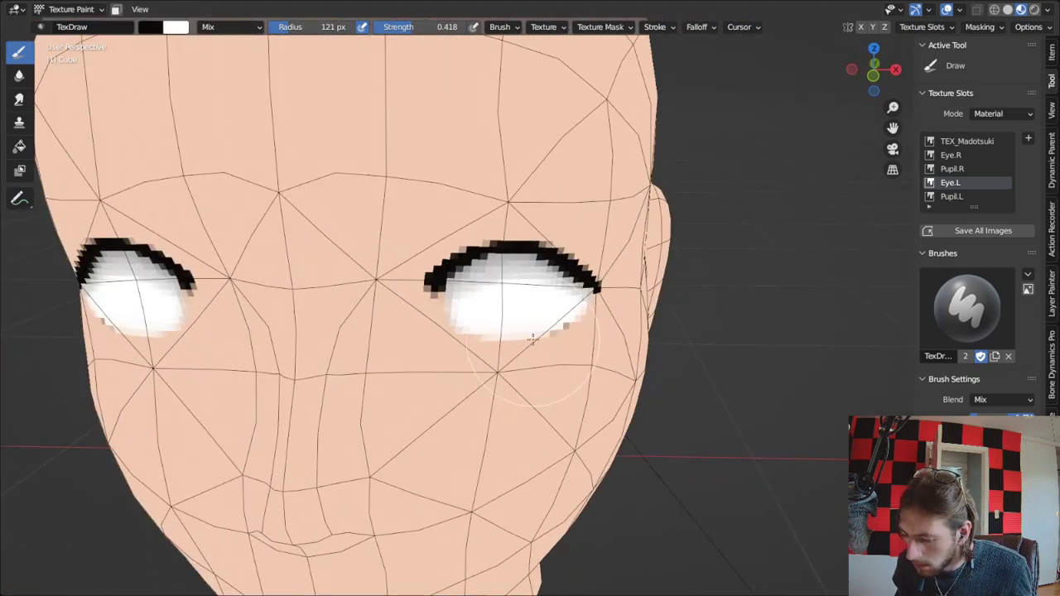
scroll(525, 322, "up", 5)
mouse_move(414, 377)
left_mouse_down()
mouse_move(374, 372)
mouse_move(634, 370)
left_mouse_up()
key("ctrl+z")
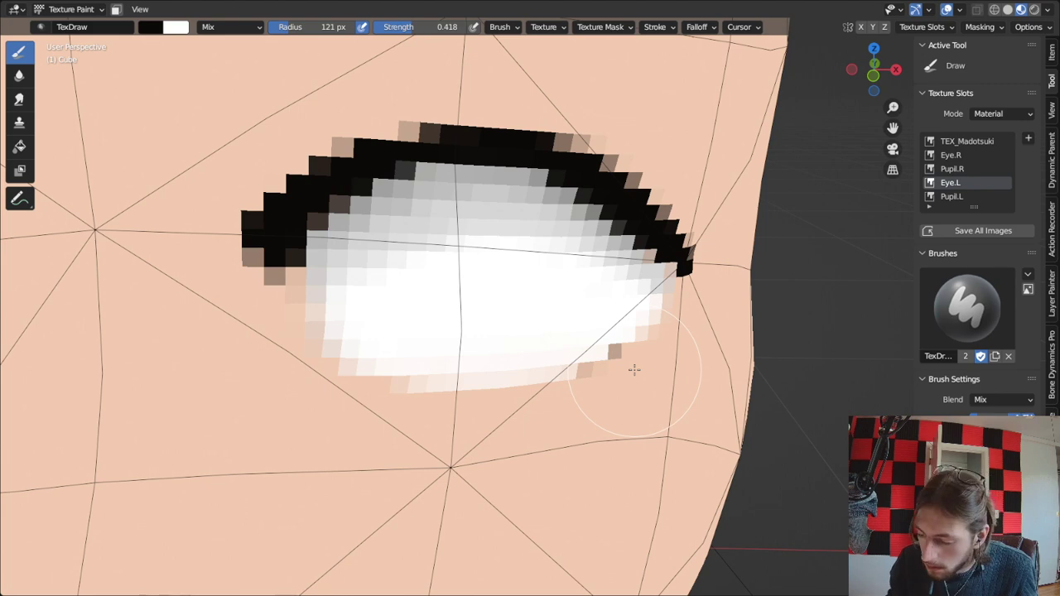
Paint a short black lower eyelid line under the middle of the eye at strength 1.000, undoing the trial strokes.
key("shift+f")
left_click(520, 443)
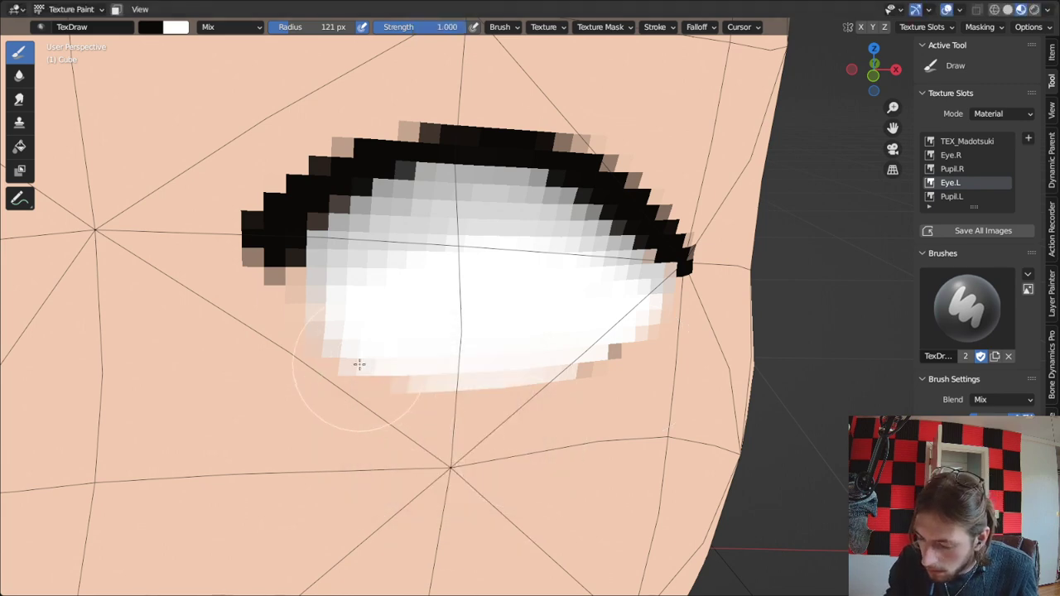
mouse_move(360, 364)
left_mouse_down()
mouse_move(398, 383)
mouse_move(653, 349)
left_mouse_up()
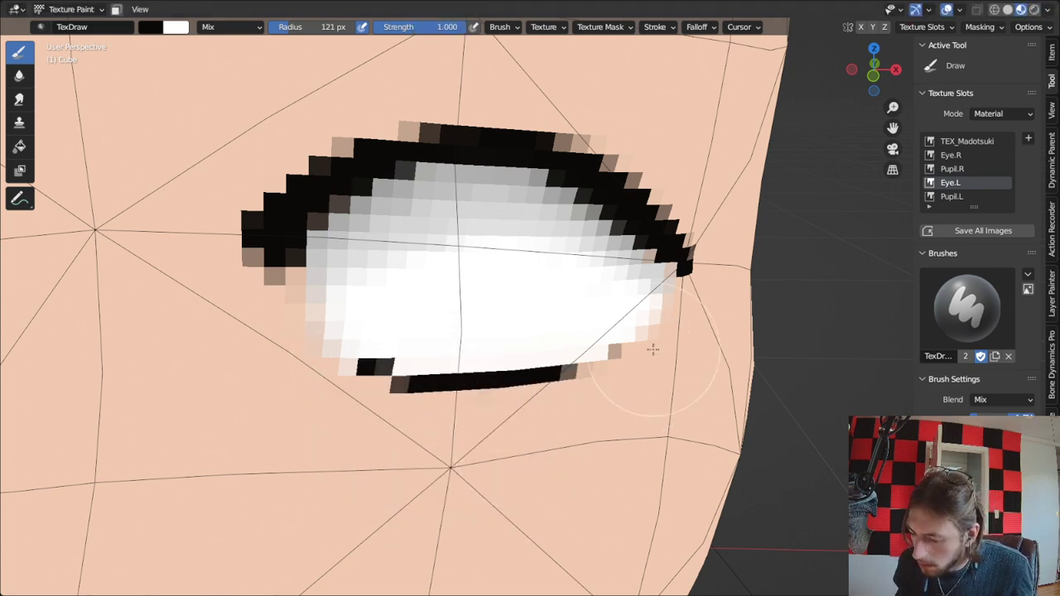
scroll(653, 349, "down", 6)
middle_click_drag(654, 339, 588, 315)
scroll(588, 315, "up", 4)
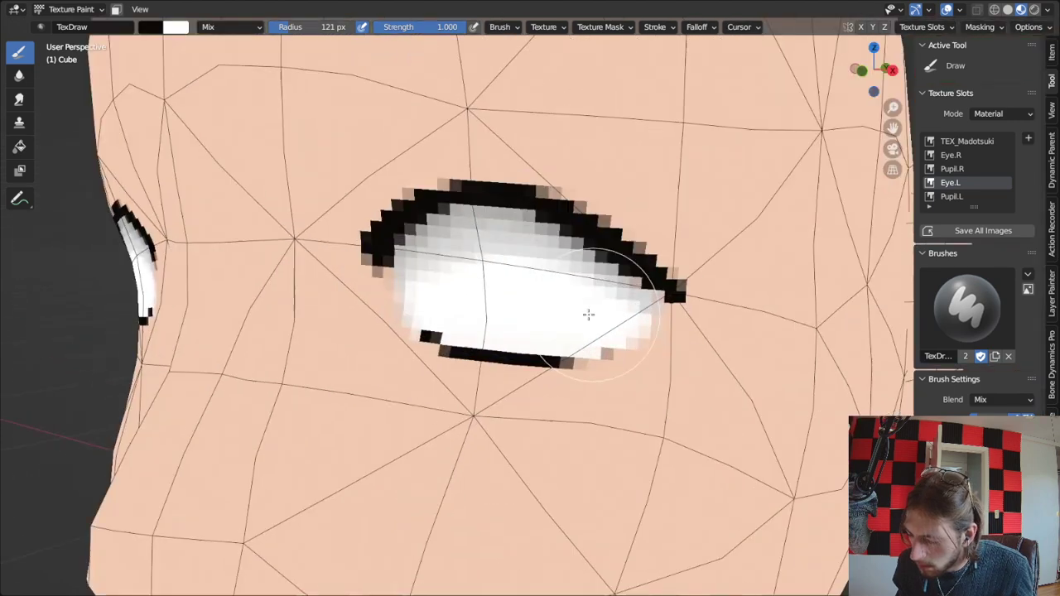
scroll(588, 314, "up", 4)
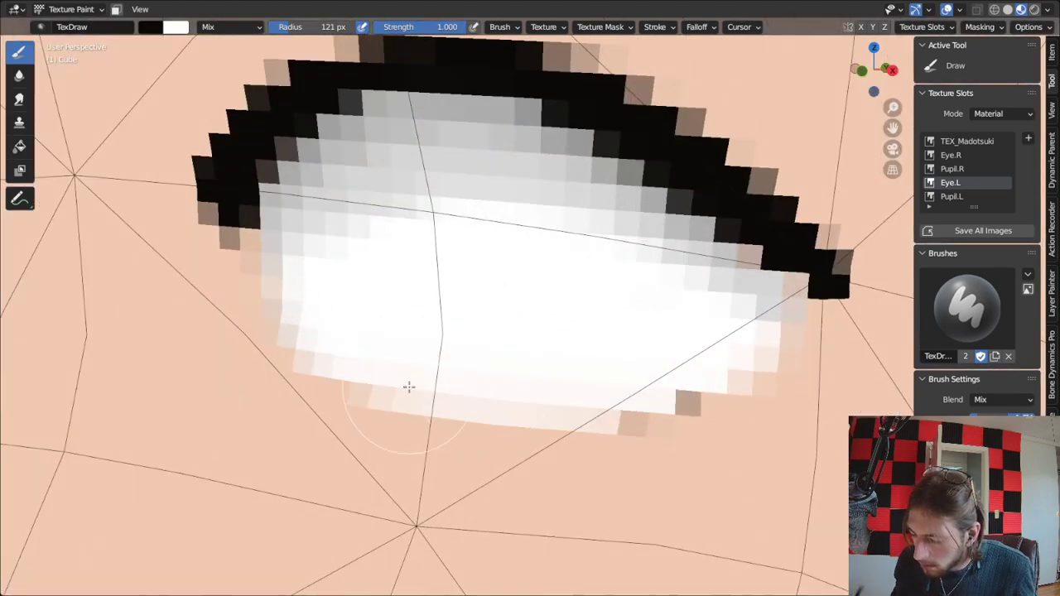
left_click_drag(360, 409, 640, 427)
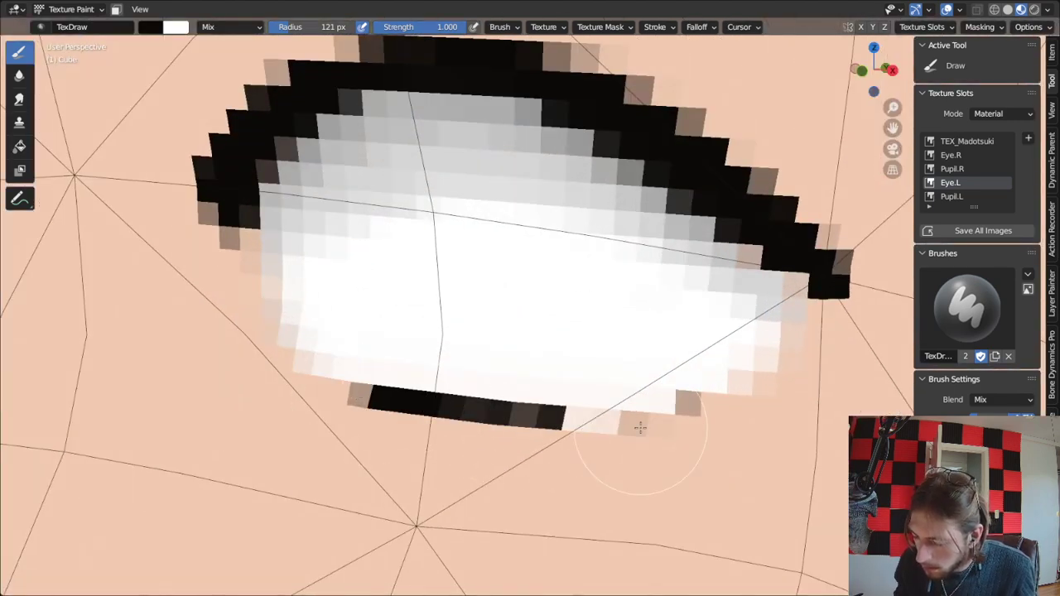
key("ctrl+z")
mouse_move(333, 380)
left_mouse_down()
mouse_move(381, 396)
mouse_move(619, 412)
left_mouse_up()
Try a full-strength black crease line above the upper eyelid and undo it.
middle_click_drag(574, 269, 608, 482, "shift")
scroll(580, 491, "down", 1)
scroll(608, 481, "up", 1)
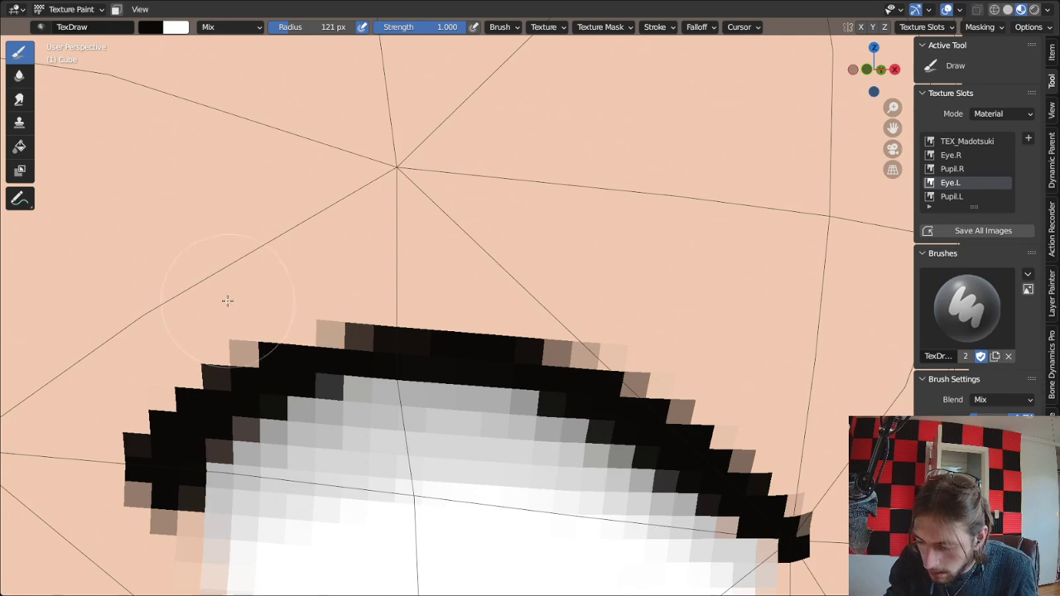
mouse_move(227, 300)
left_mouse_down()
mouse_move(461, 282)
mouse_move(580, 294)
left_mouse_up()
key("ctrl+z")
Lower the brush strength to 0.316, try a faint crease line above the upper eyelid and undo it.
key("shift+f")
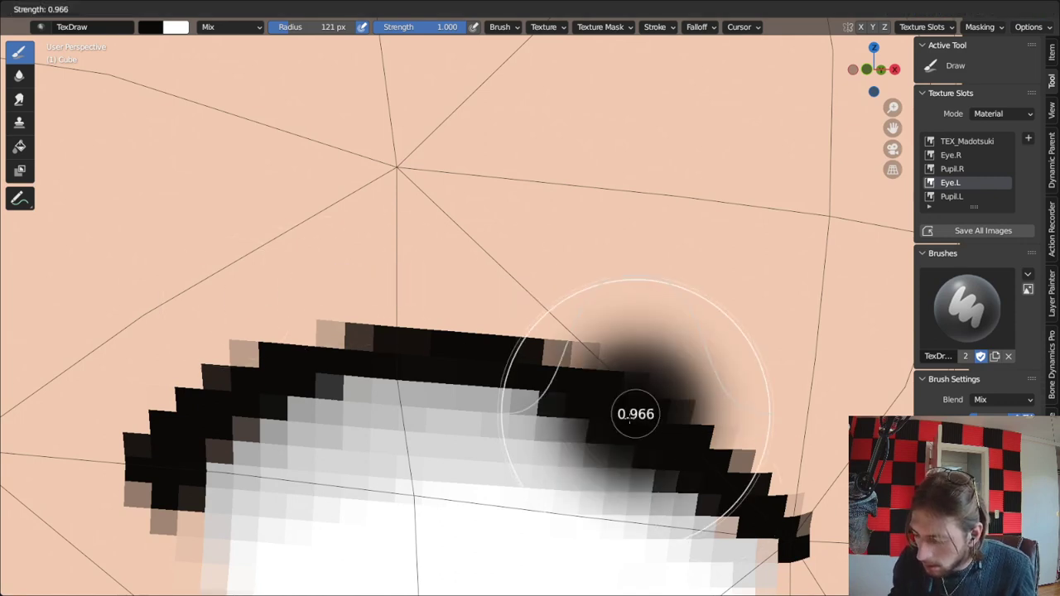
left_click(575, 417)
mouse_move(186, 317)
left_mouse_down()
mouse_move(484, 279)
mouse_move(663, 325)
left_mouse_up()
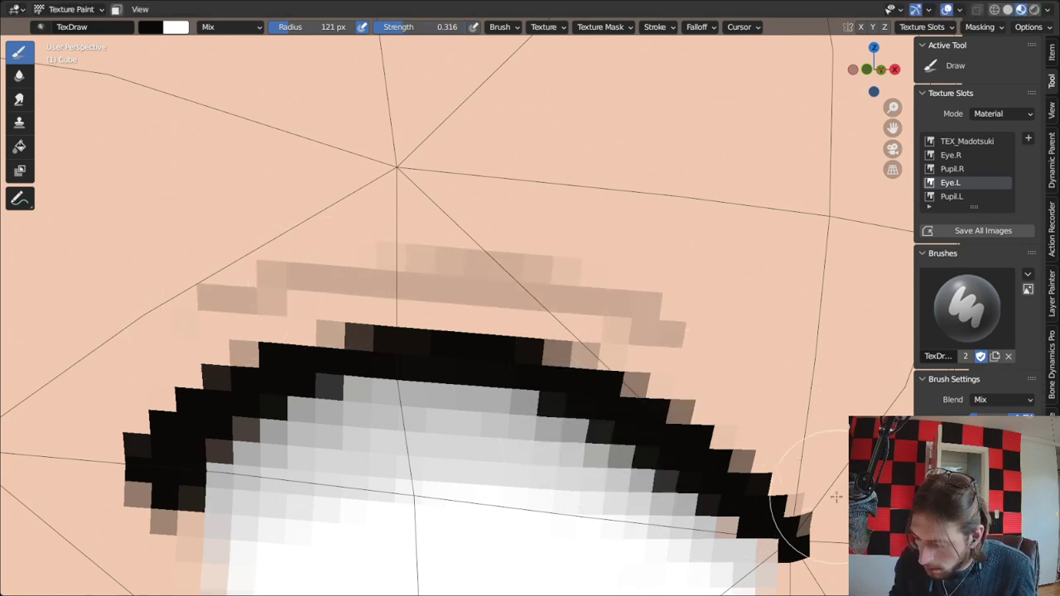
scroll(749, 367, "down", 6)
middle_click_drag(740, 355, 513, 379)
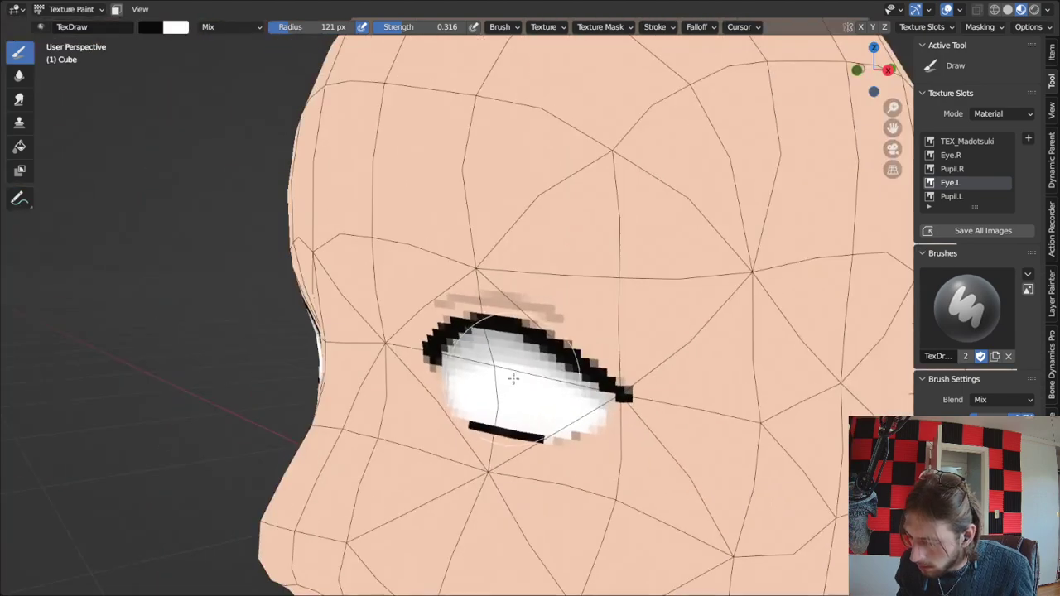
scroll(514, 378, "up", 4)
middle_click_drag(600, 381, 580, 356)
key("ctrl+z")
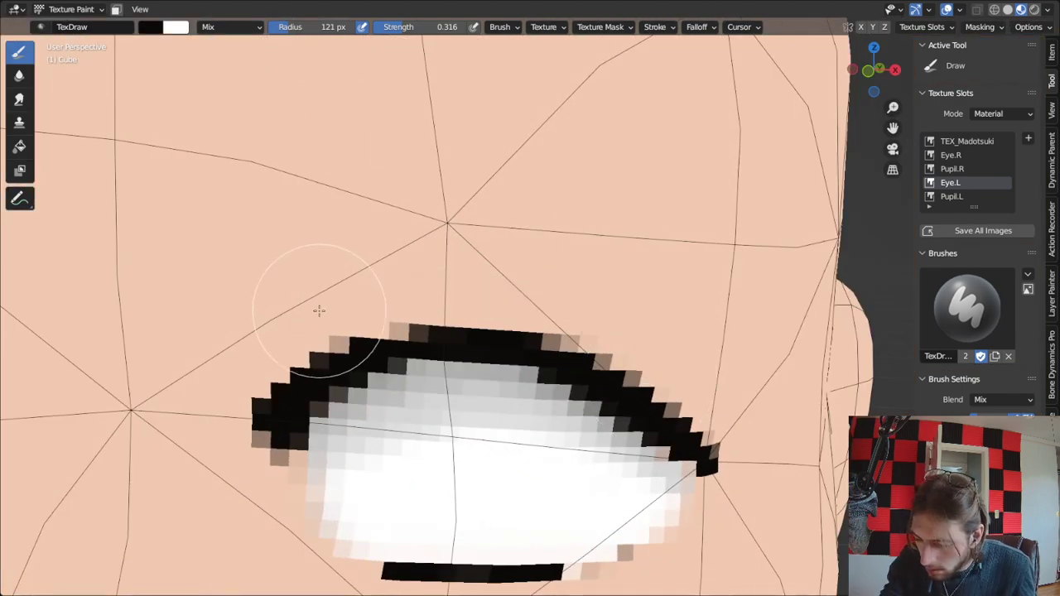
Try several more faint crease strokes following the upper eyelid's curve and undo each of them.
mouse_move(300, 324)
left_mouse_down()
mouse_move(439, 287)
mouse_move(609, 301)
mouse_move(700, 365)
left_mouse_up()
key("ctrl+z")
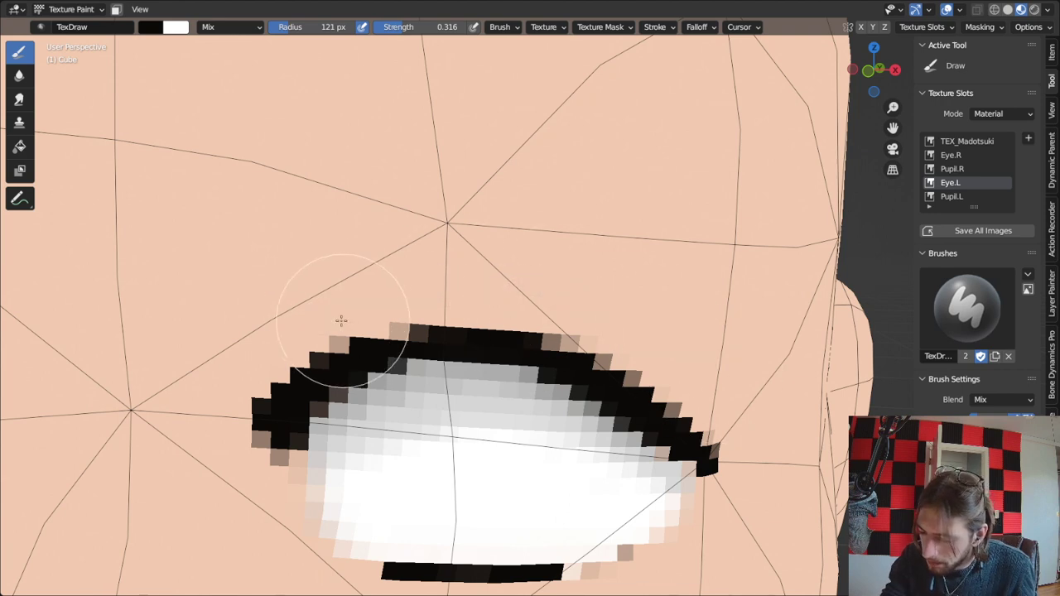
mouse_move(336, 314)
left_mouse_down()
mouse_move(437, 303)
mouse_move(673, 430)
left_mouse_up()
key("ctrl+z")
mouse_move(307, 321)
left_mouse_down()
mouse_move(491, 295)
mouse_move(649, 339)
mouse_move(688, 367)
left_mouse_up()
scroll(700, 397, "down", 5)
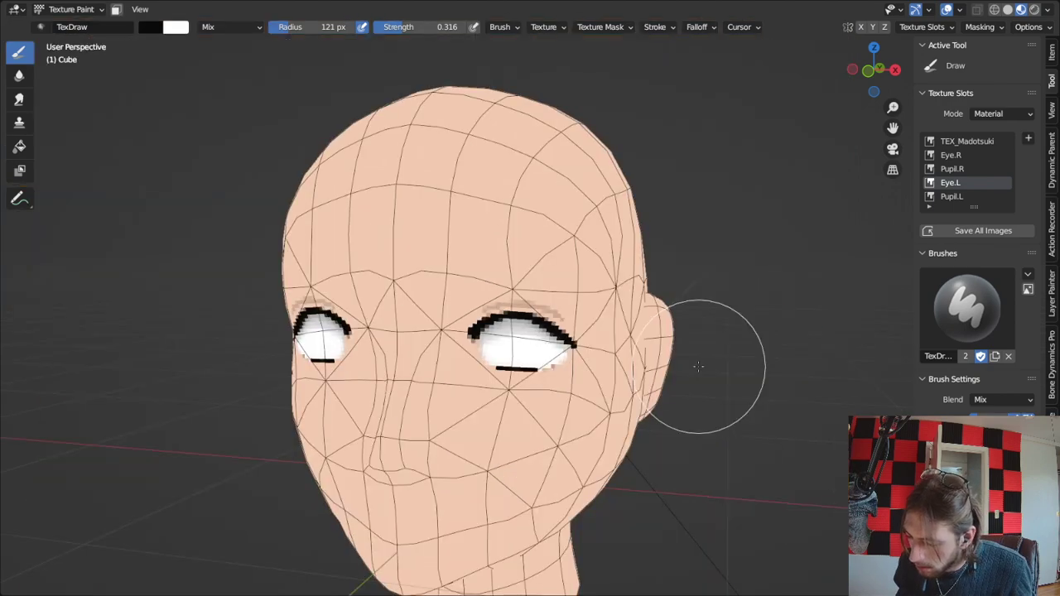
mouse_move(490, 310)
middle_mouse_down()
mouse_move(402, 315)
mouse_move(563, 323)
mouse_move(528, 325)
middle_mouse_up()
scroll(563, 323, "up", 2)
scroll(528, 325, "up", 5)
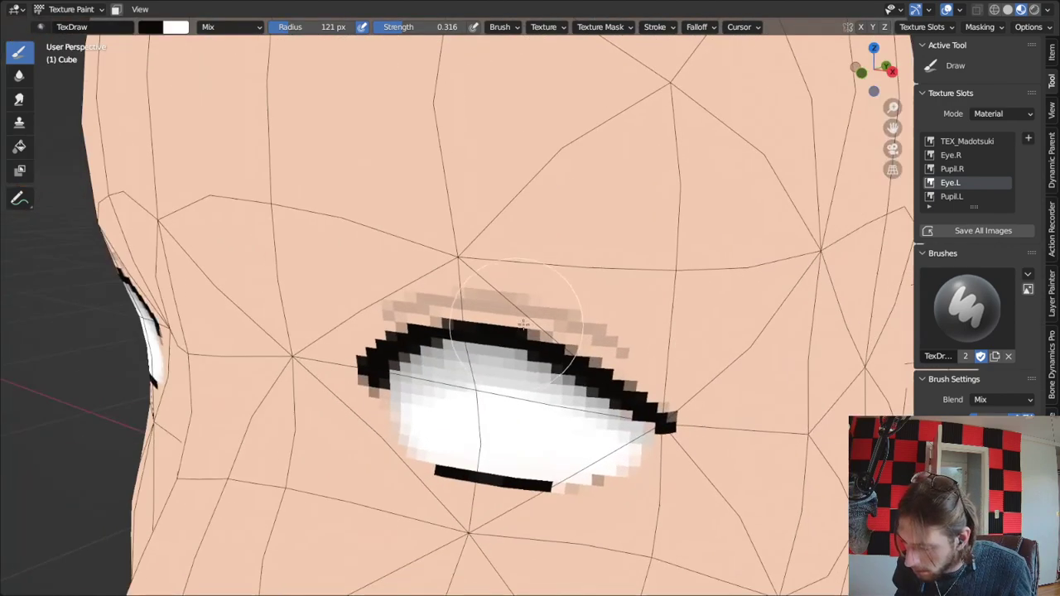
key("ctrl+z")
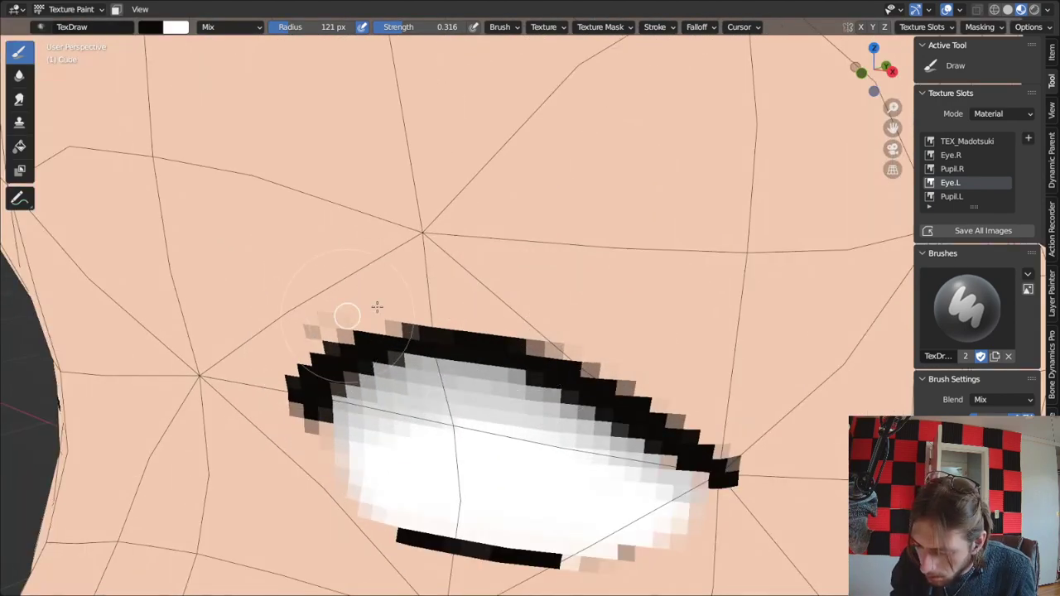
scroll(432, 355, "down", 5)
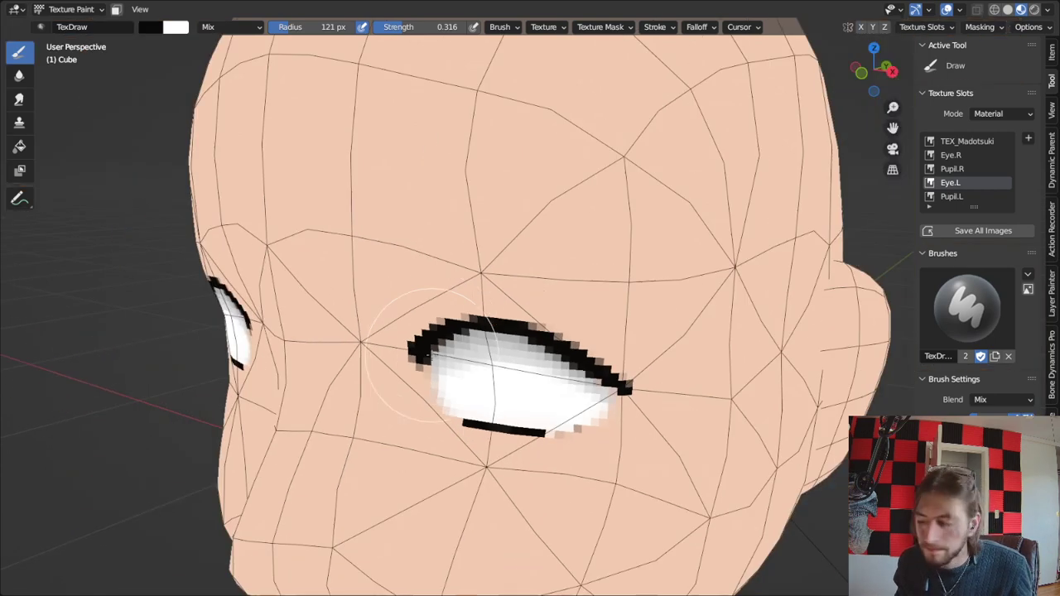
Restore the brush strength to 1.000, try a black eyebrow line well above the eye and undo it.
mouse_move(431, 354)
middle_mouse_down()
mouse_move(485, 329)
mouse_move(497, 309)
middle_mouse_up()
scroll(485, 329, "up", 5)
key("shift+f")
left_click(654, 314)
middle_click_drag(654, 314, 675, 308)
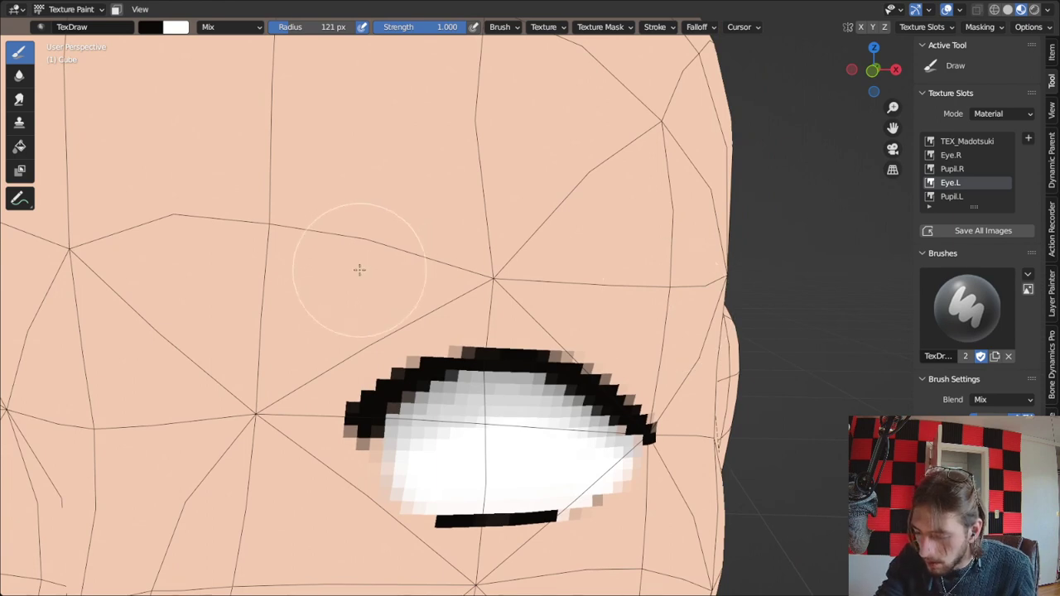
mouse_move(358, 258)
left_mouse_down()
mouse_move(450, 254)
mouse_move(661, 284)
left_mouse_up()
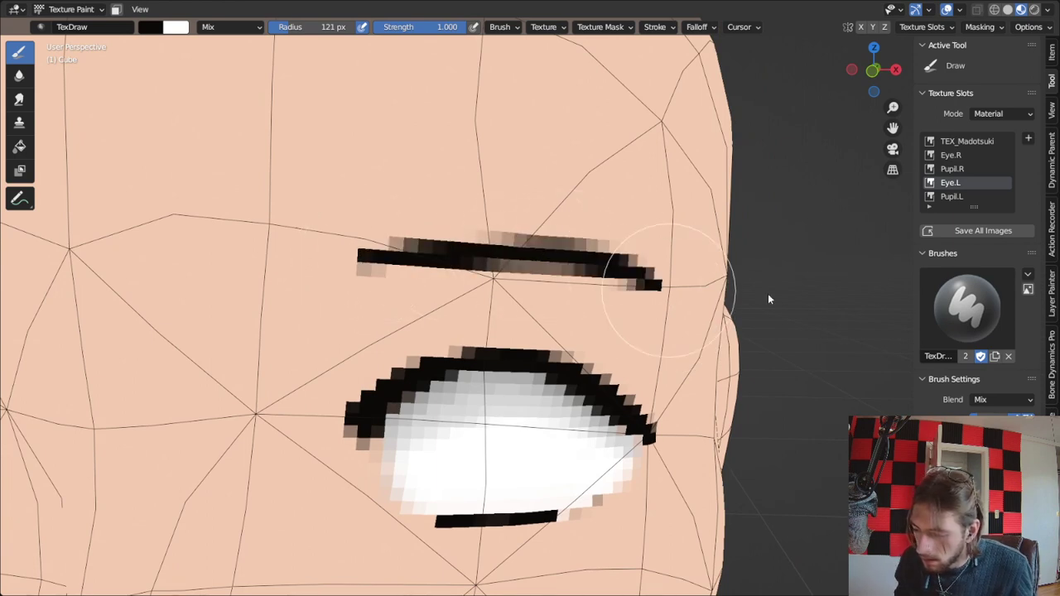
key("ctrl+z")
middle_click_drag(560, 296, 582, 314)
scroll(539, 290, "up", 1)
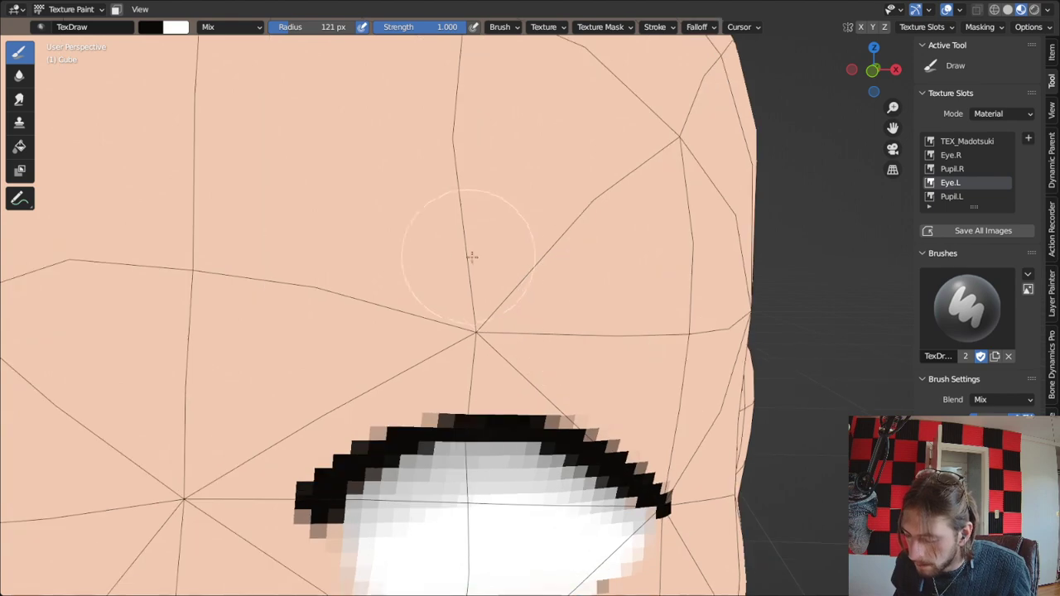
Switch to Object Mode and unhide the hidden objects to bring back the hair.
scroll(373, 199, "down", 6)
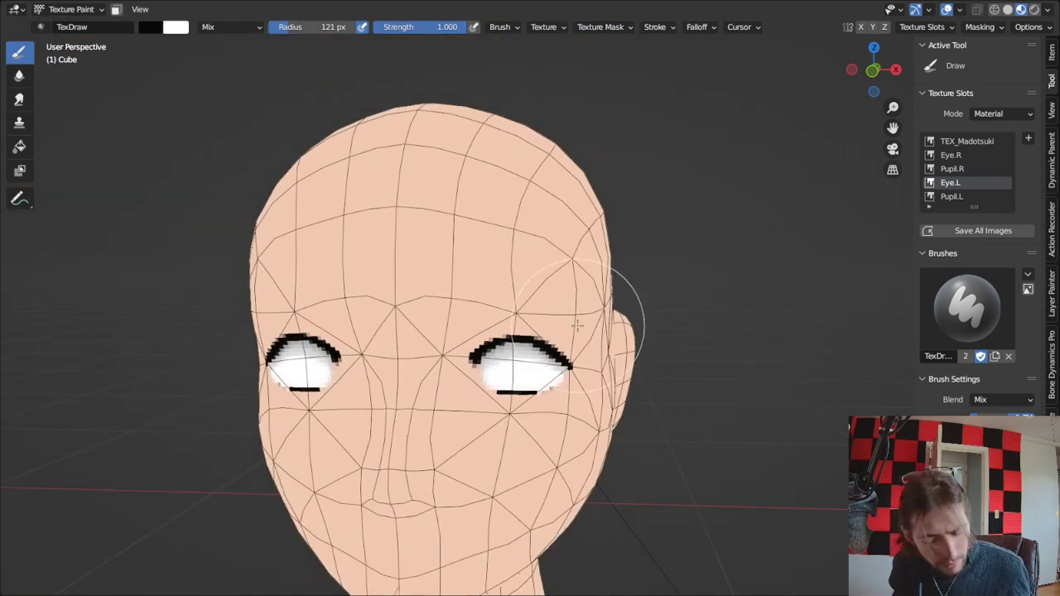
key("z")
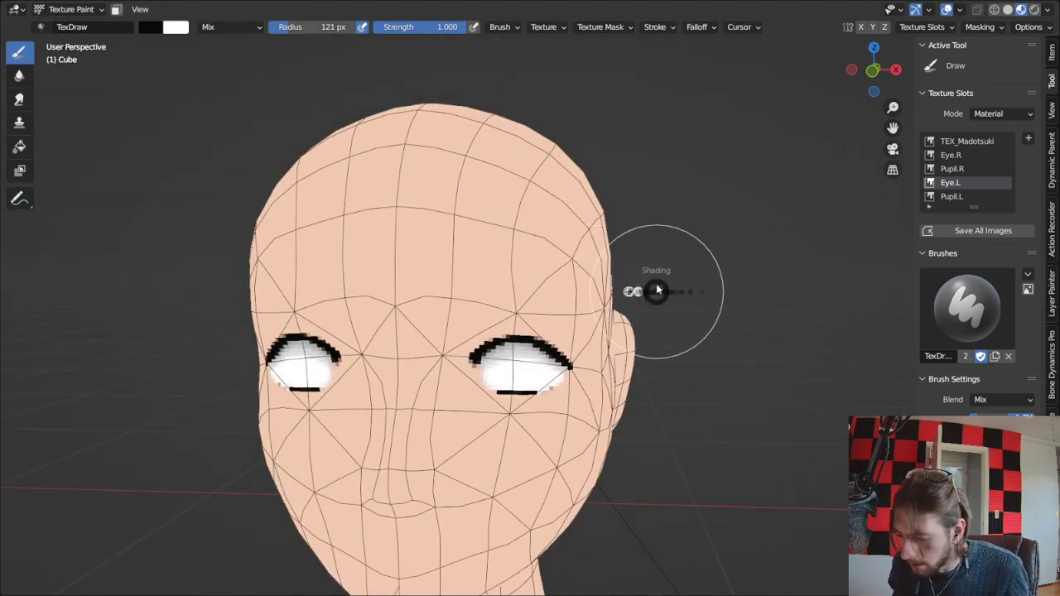
key("Escape")
key("ctrl+Tab")
left_click(525, 277)
key("alt+h")
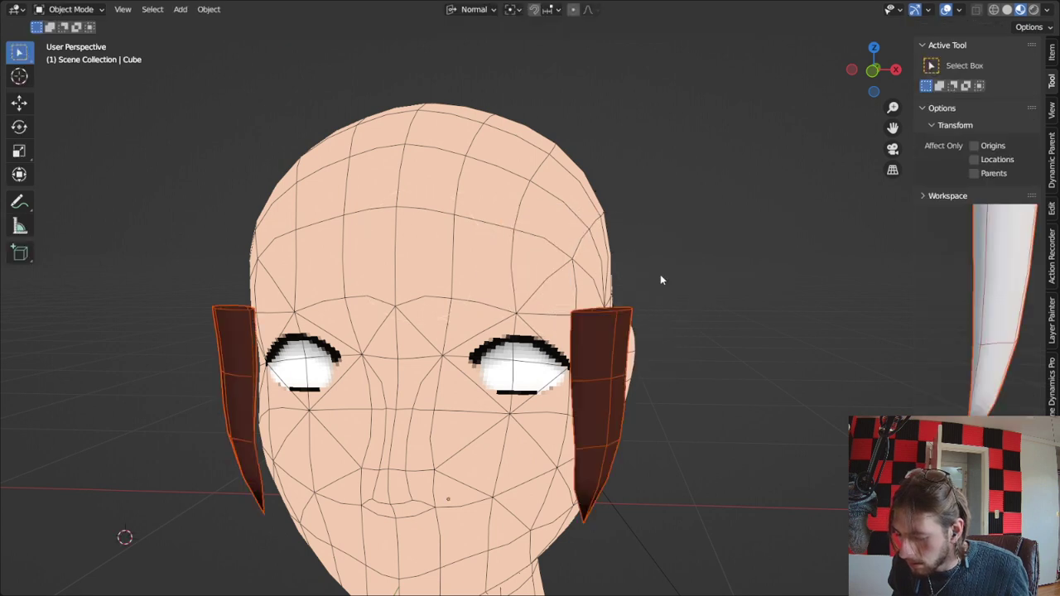
Return to Texture Paint mode and view the painted eyes together with the side hair strands.
left_click(93, 10)
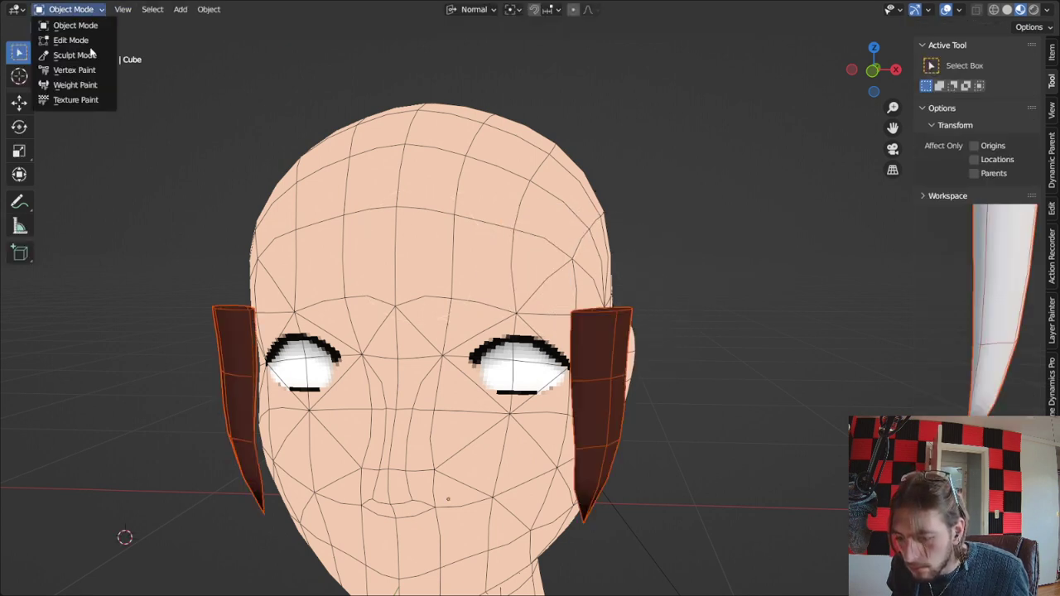
left_click(89, 99)
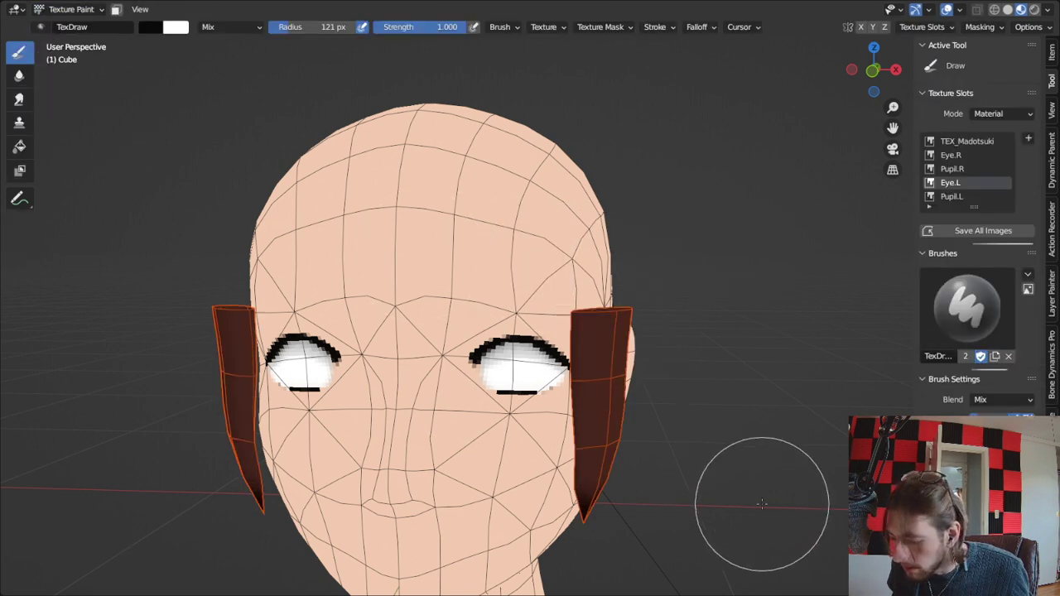
scroll(704, 351, "down", 6)
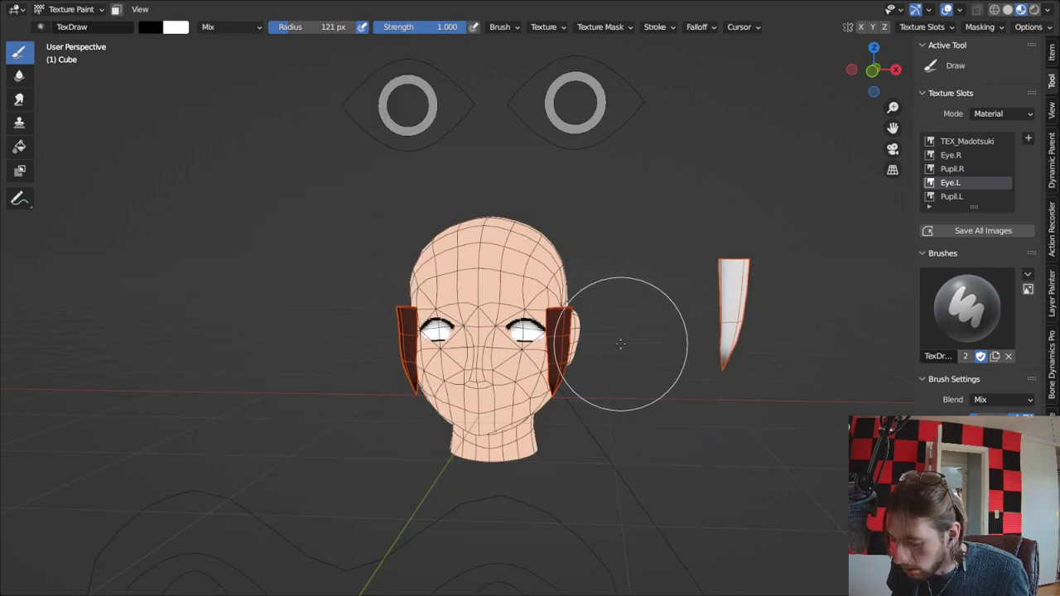
middle_click_drag(620, 343, 572, 332)
scroll(575, 329, "up", 4)
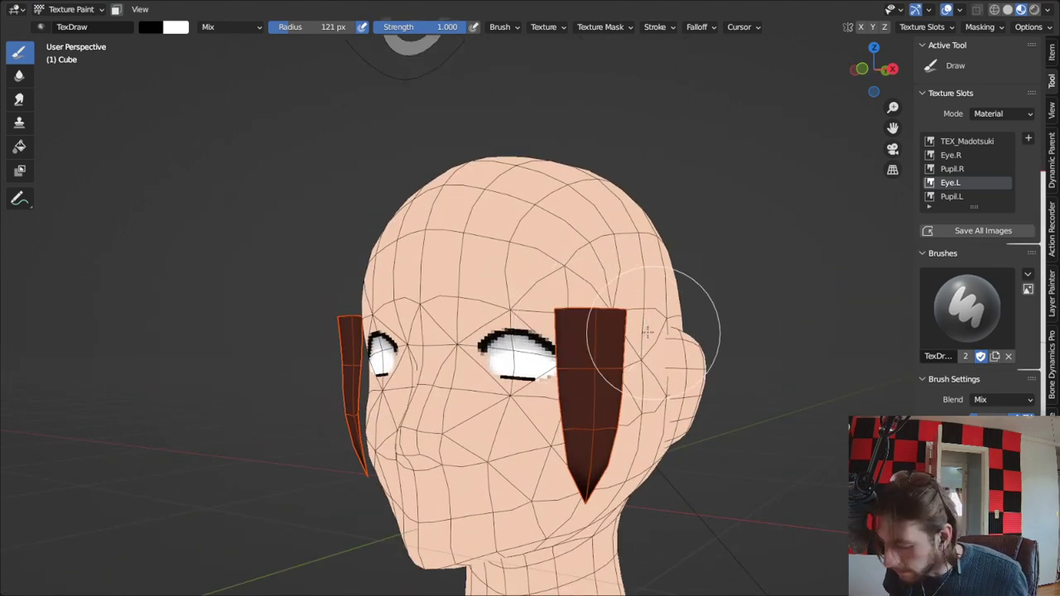
Go back to Object Mode and select only the head mesh, leaving the hair deselected.
key("ctrl+Tab")
left_click(578, 335)
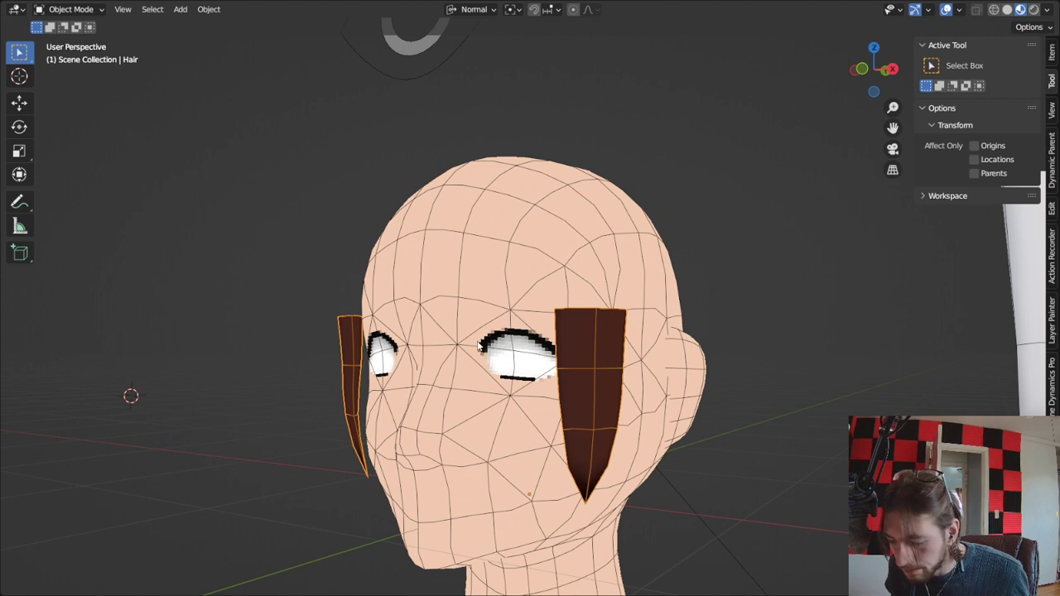
left_click(479, 346)
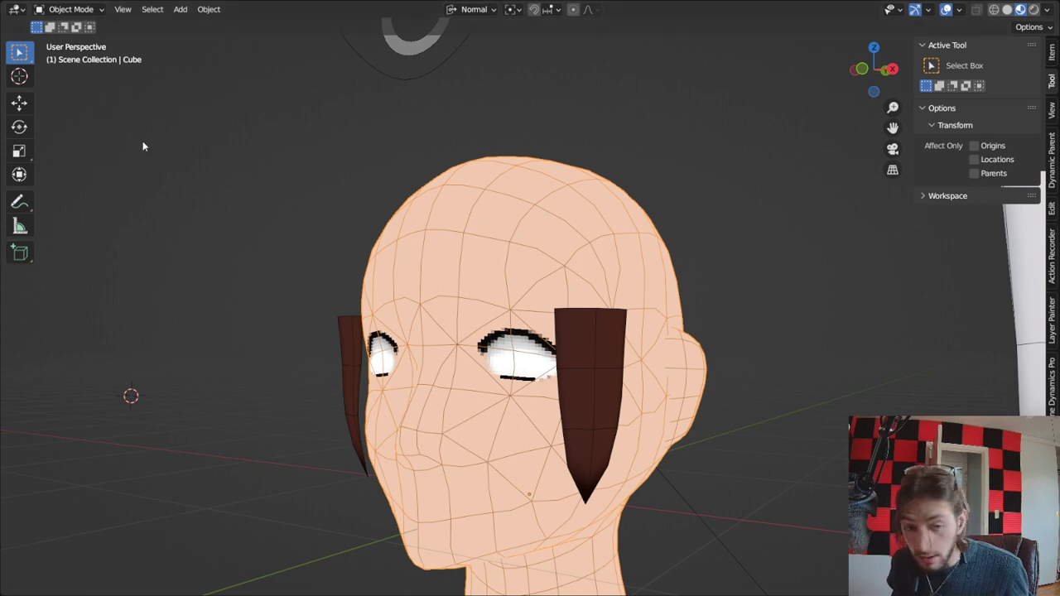
Put the head mesh back into Texture Paint mode.
left_click(95, 13)
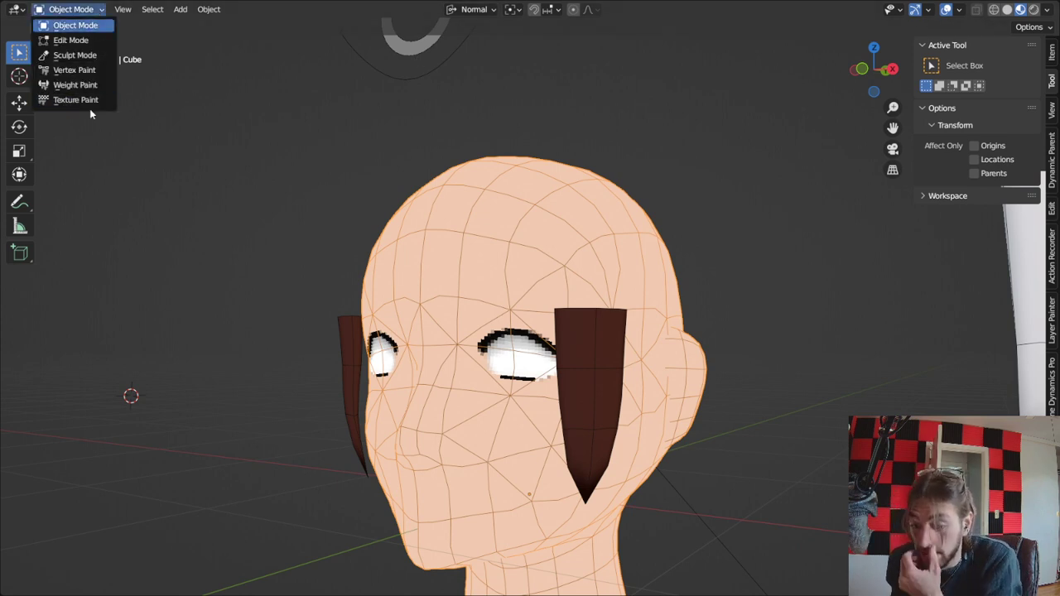
left_click(89, 109)
left_click(85, 10)
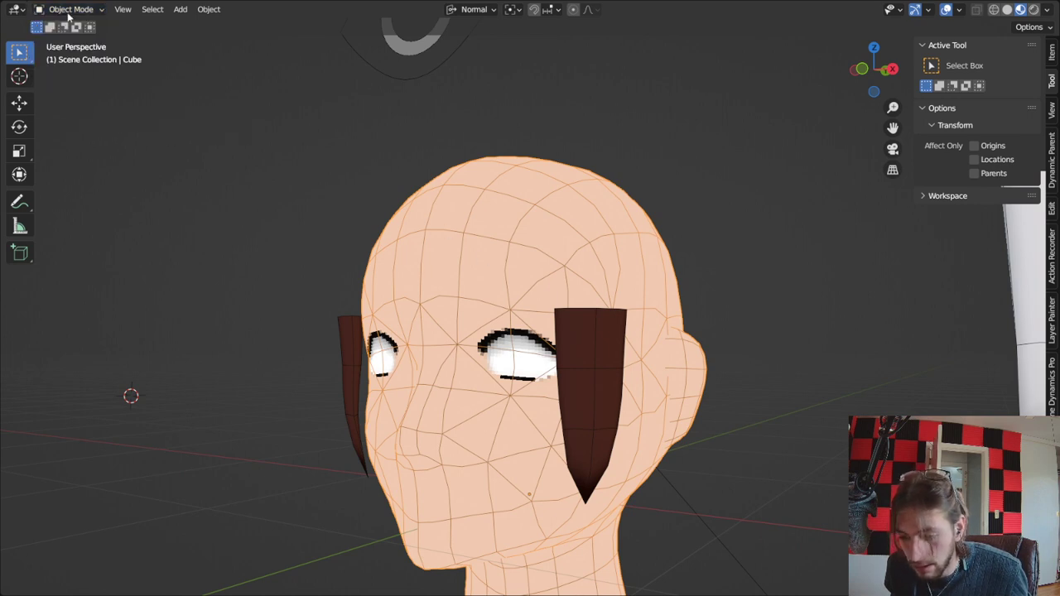
left_click(70, 12)
left_click(101, 97)
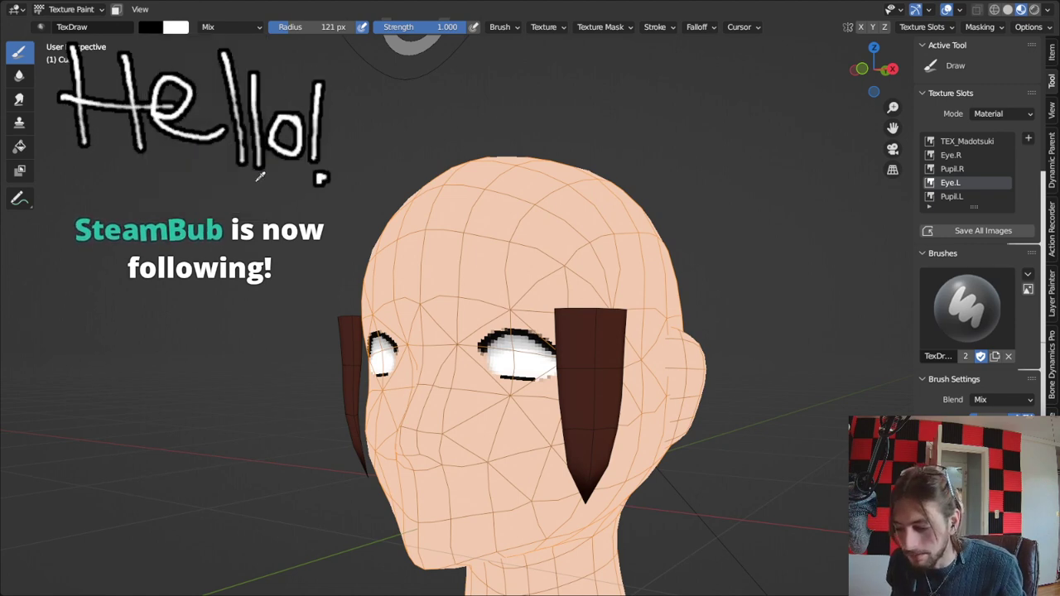
Sample the hair's brown as the brush colour and darken it to saturation 0.502 and value 0.112.
left_click(589, 365)
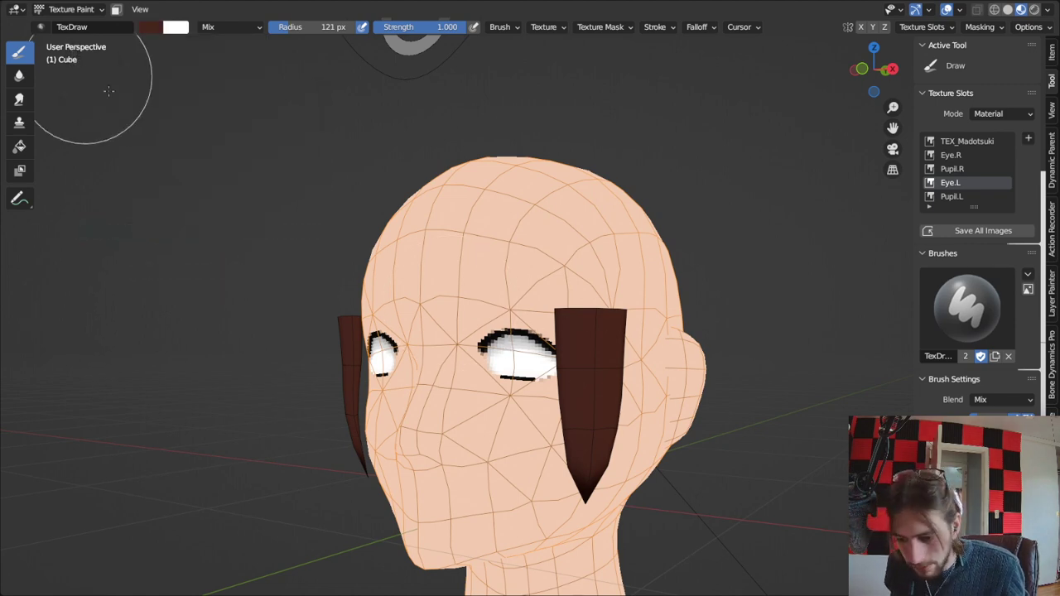
left_click(152, 27)
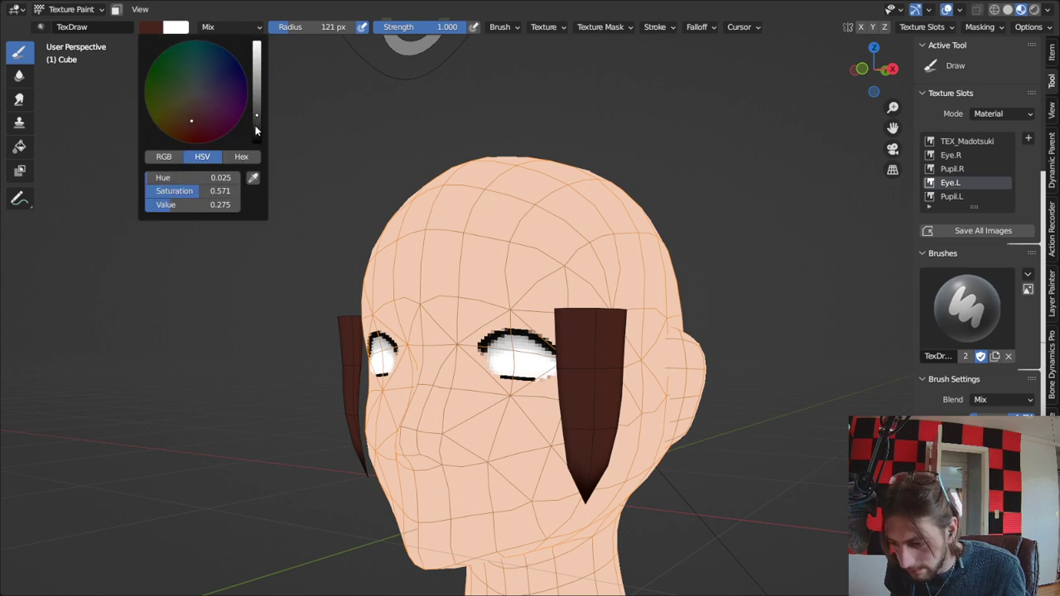
left_click_drag(256, 130, 256, 132)
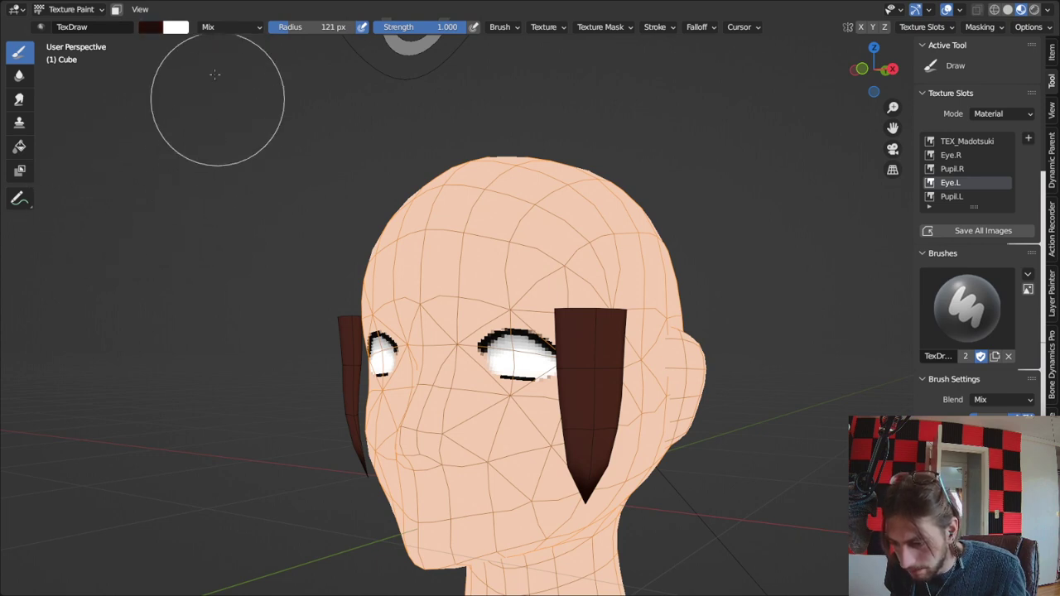
left_click(152, 26)
left_click_drag(193, 191, 194, 191)
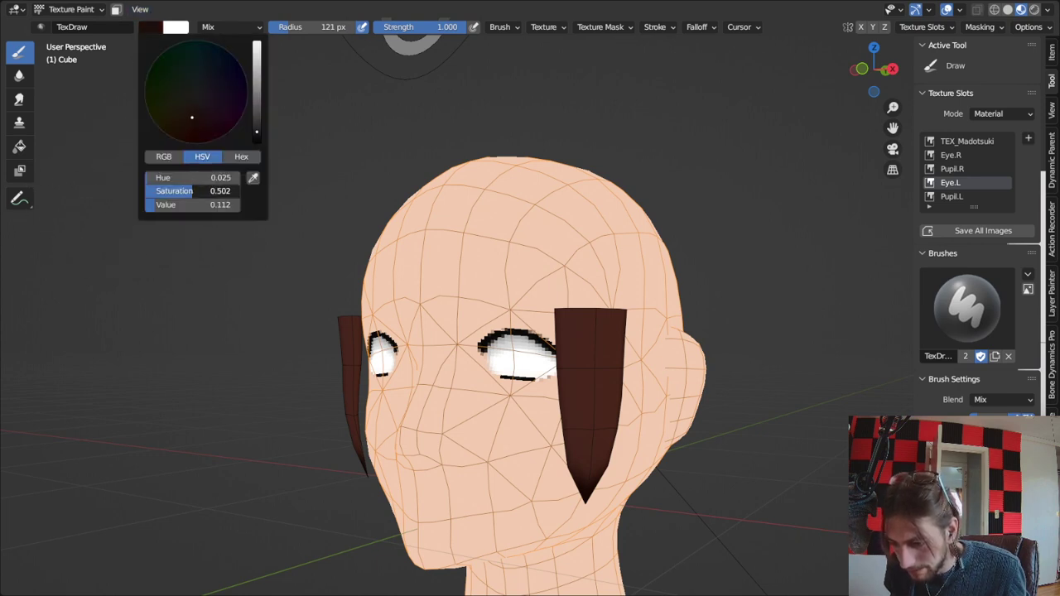
scroll(492, 295, "up", 8)
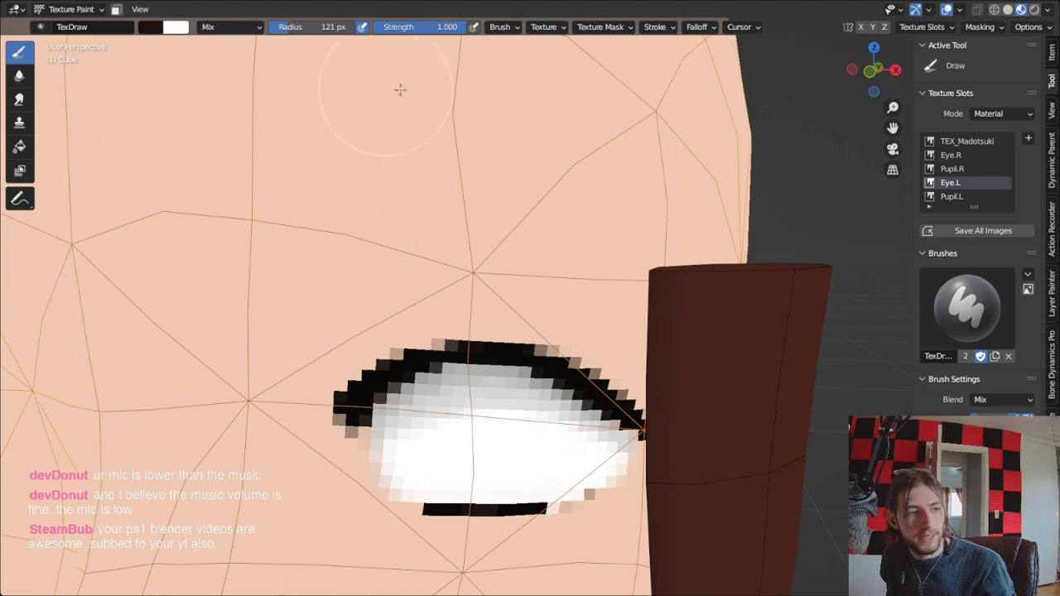
key("alt+Tab")
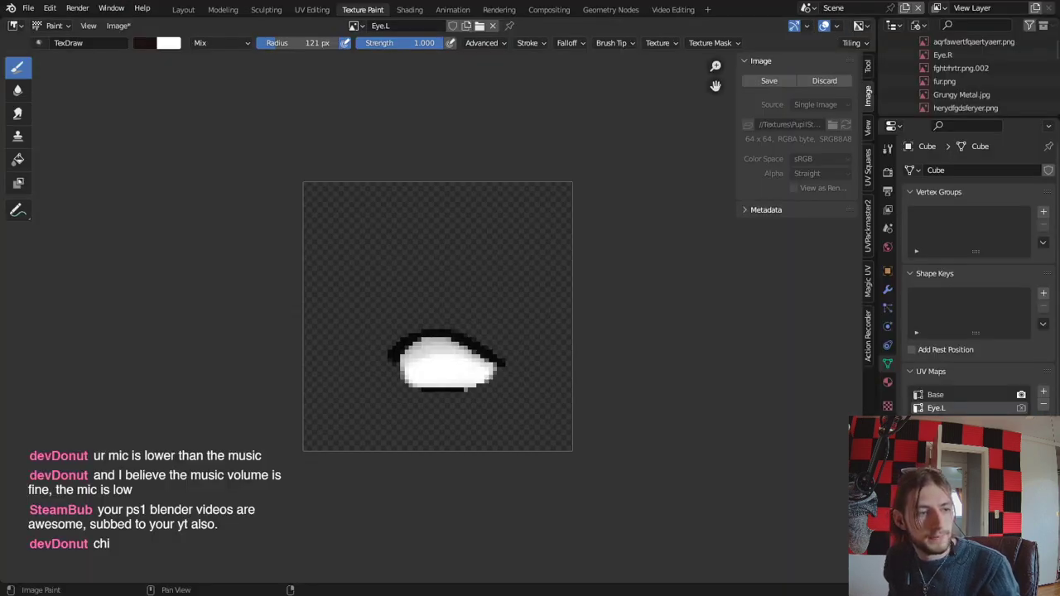
key("alt+Tab")
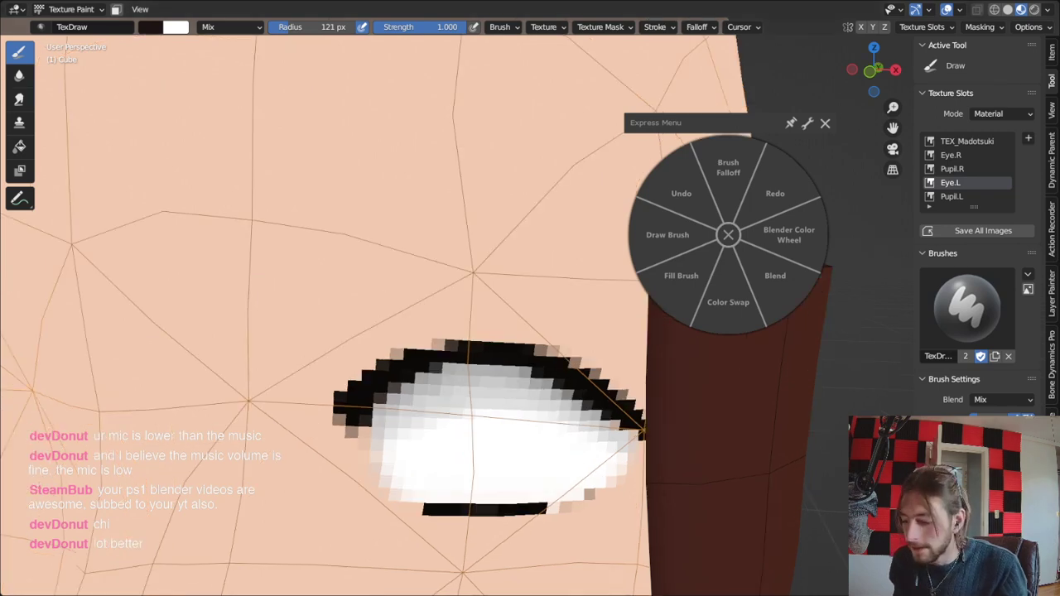
key("alt+Tab")
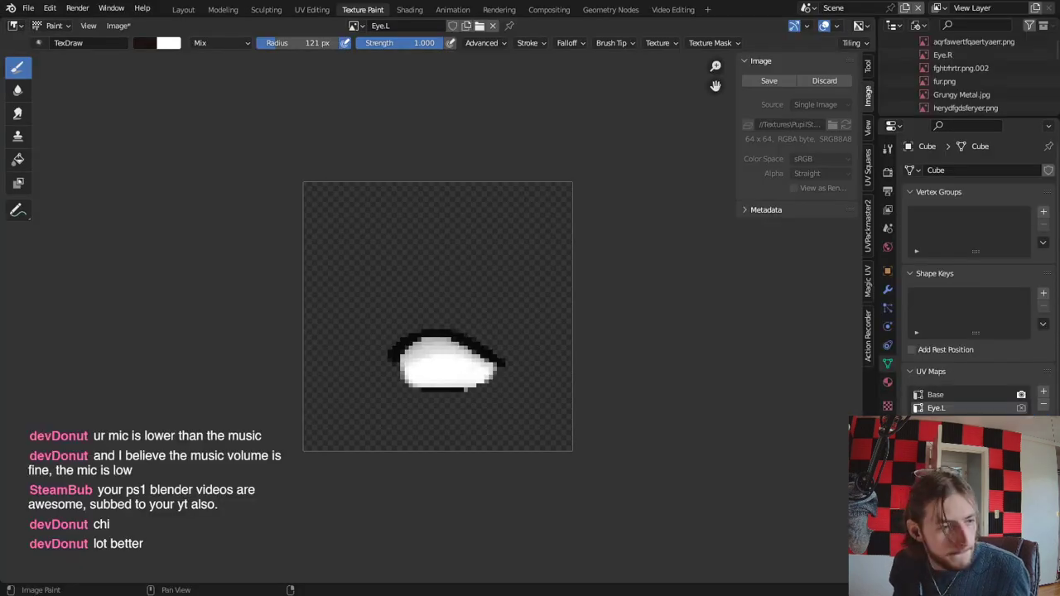
key("alt+Tab")
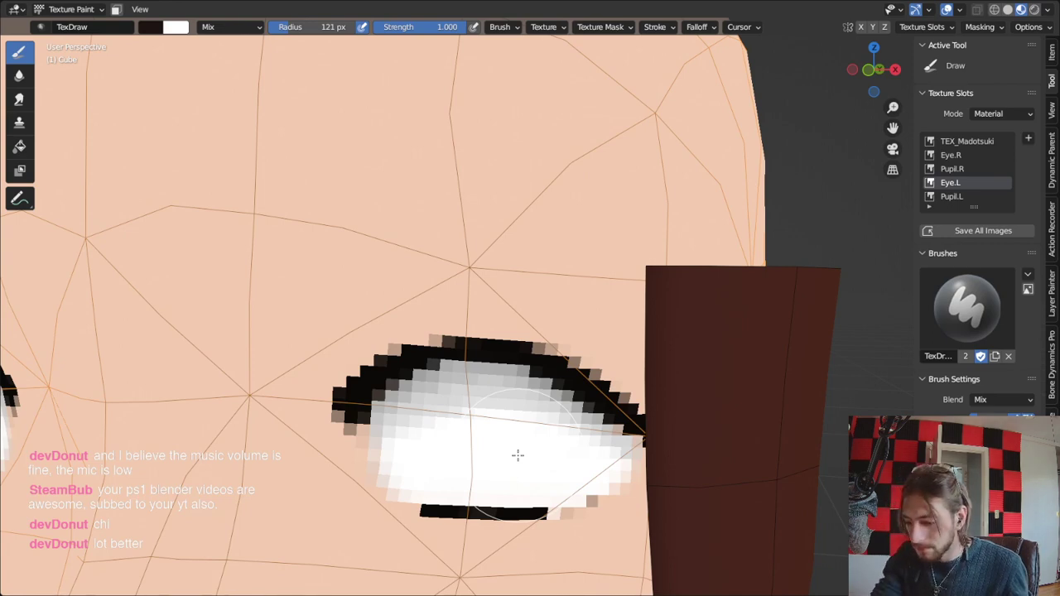
Paint a thin, arched dark brown eyebrow above the eye on the Eye.L texture, undoing a first attempt.
mouse_move(336, 234)
left_mouse_down()
mouse_move(466, 194)
mouse_move(620, 283)
left_mouse_up()
key("ctrl+z")
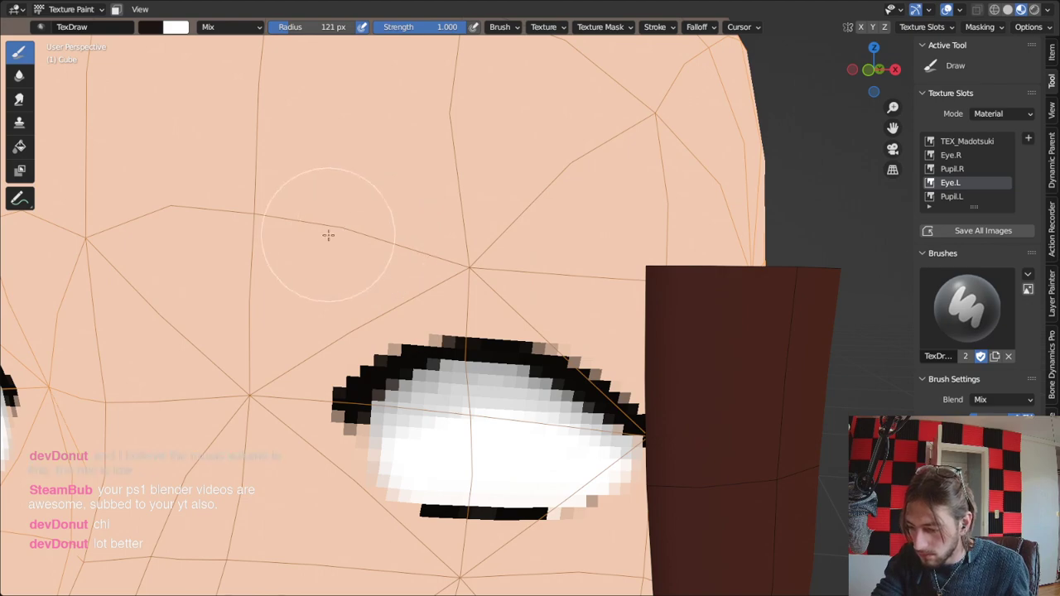
mouse_move(326, 234)
left_mouse_down()
mouse_move(392, 212)
mouse_move(549, 216)
mouse_move(636, 258)
left_mouse_up()
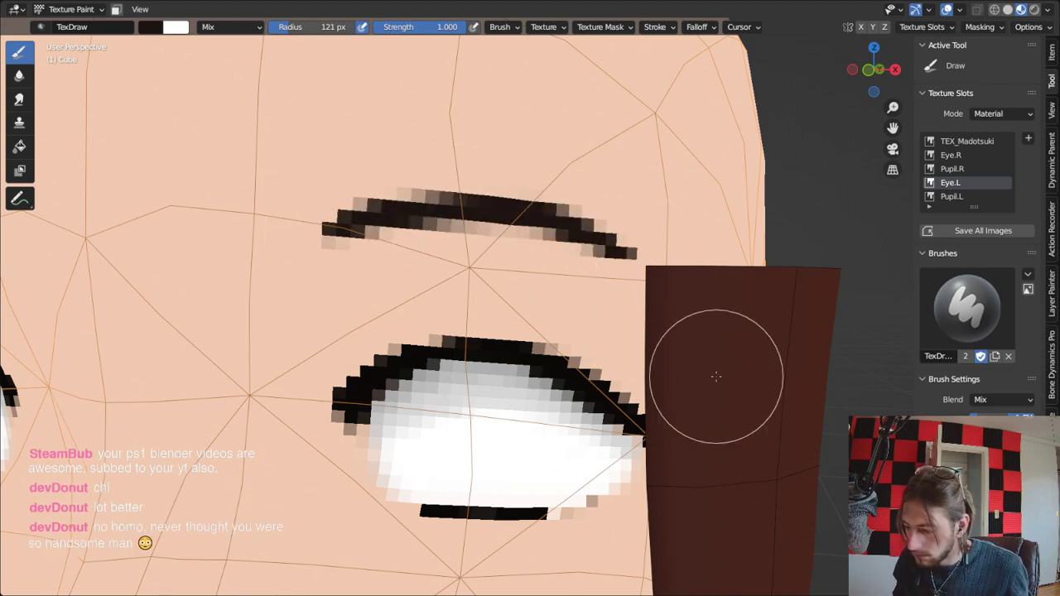
Extend the eyebrow's outer end to the side hair strand and its inner end down towards the nose.
scroll(720, 375, "down", 4)
middle_click_drag(720, 375, 652, 334)
scroll(674, 371, "up", 3)
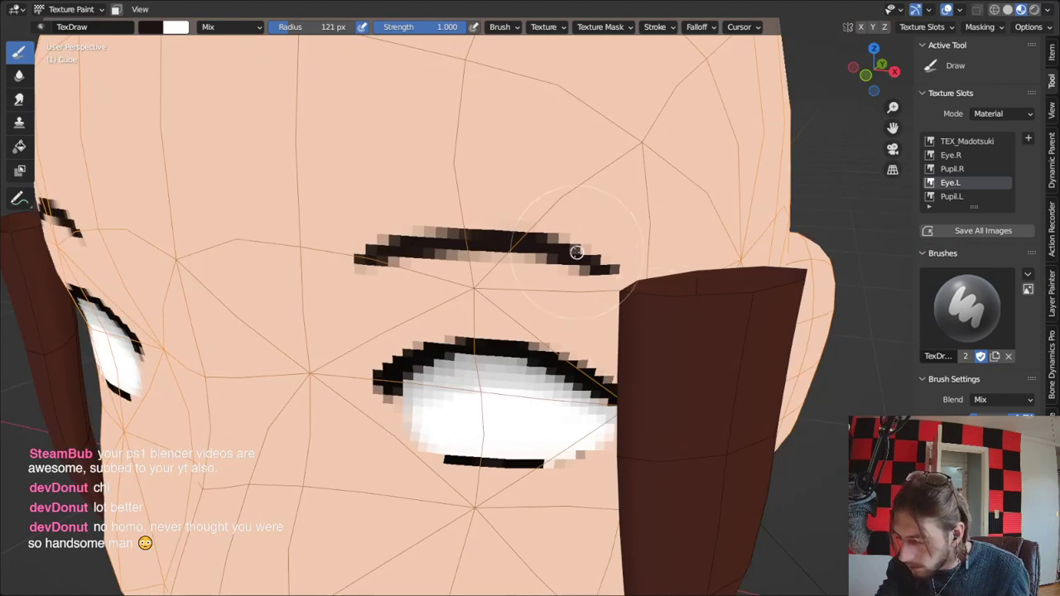
left_click_drag(575, 246, 677, 305)
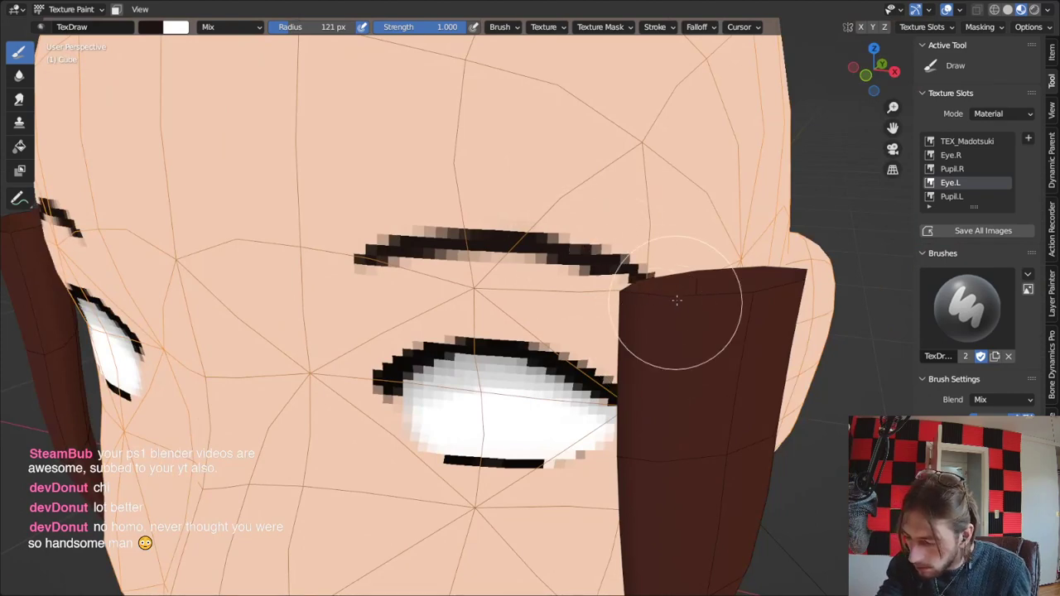
left_click_drag(388, 249, 329, 284)
scroll(332, 283, "down", 6)
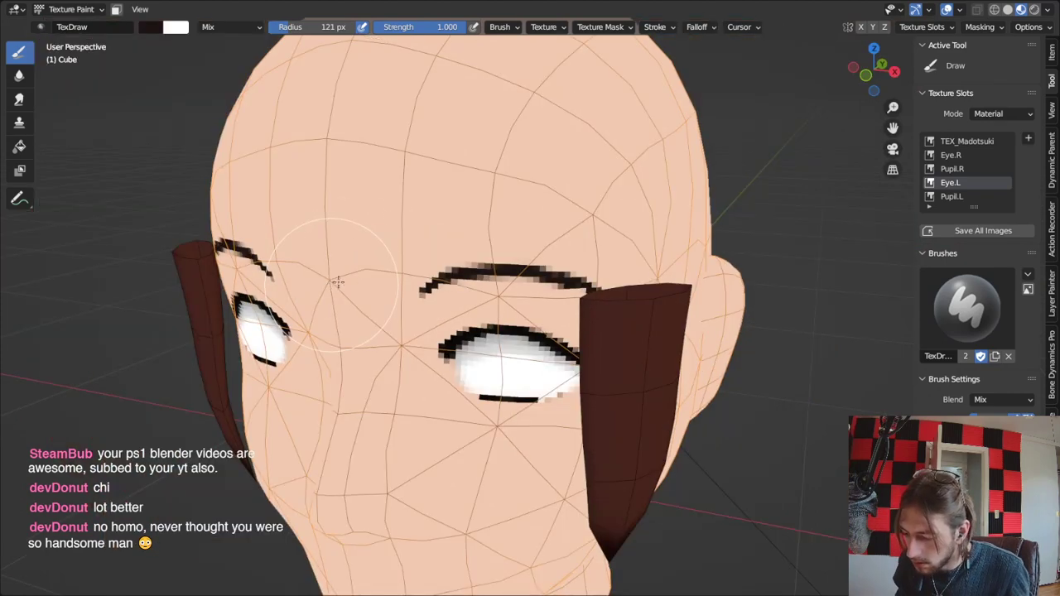
mouse_move(522, 340)
middle_mouse_down()
mouse_move(569, 309)
mouse_move(517, 326)
middle_mouse_up()
scroll(517, 326, "up", 2)
scroll(517, 327, "up", 1)
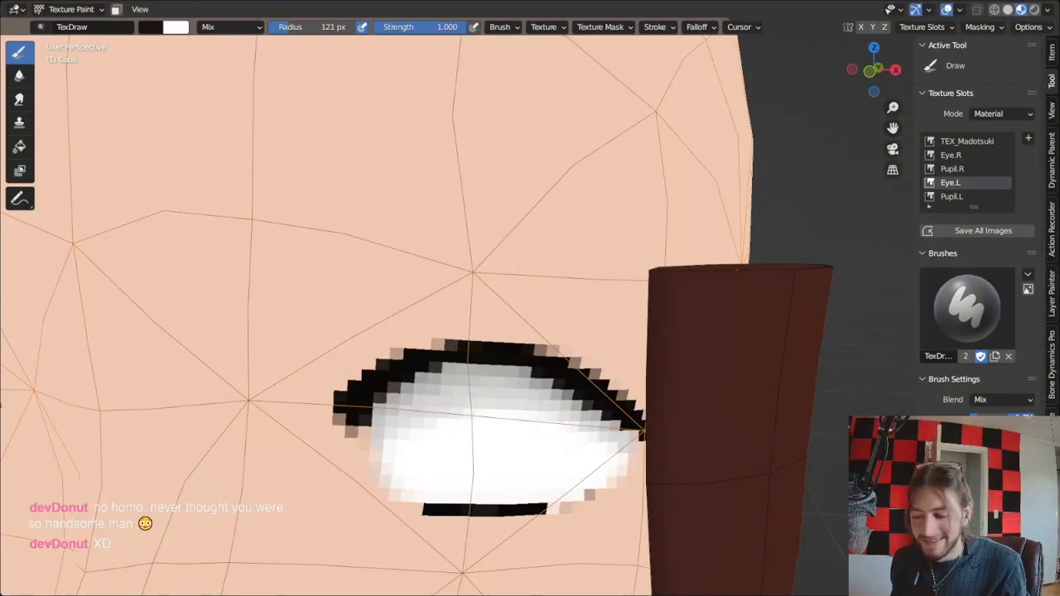
Make TEX_Madotsuki the active paint texture and sample the skin tone from the face as the brush colour.
scroll(579, 343, "down", 5)
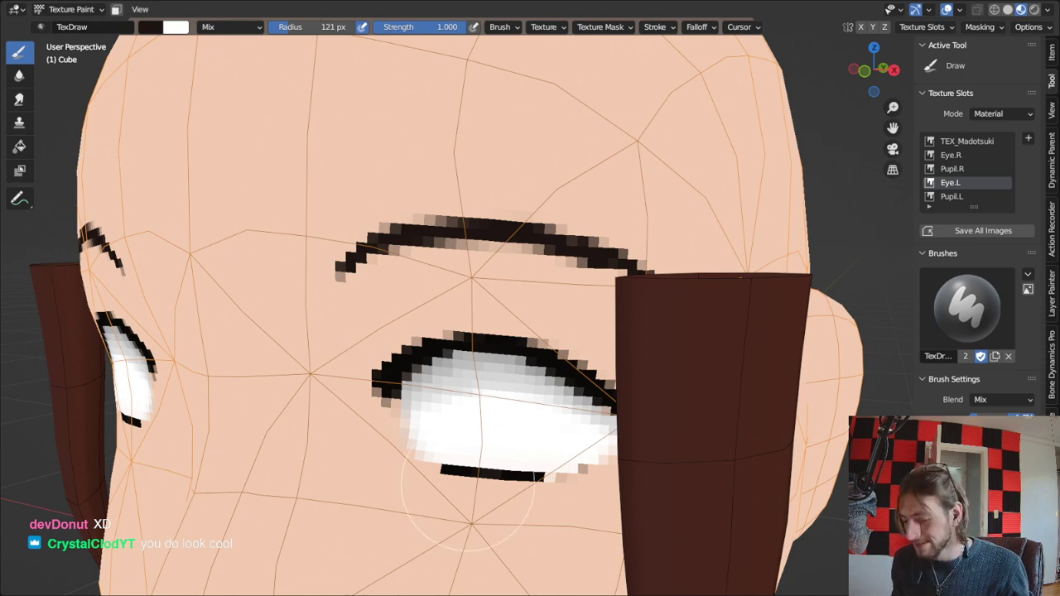
middle_click_drag(502, 336, 508, 214, "shift")
mouse_move(491, 440)
middle_mouse_down("shift")
mouse_move(529, 318)
mouse_move(592, 279)
middle_mouse_up("shift")
left_click(957, 143)
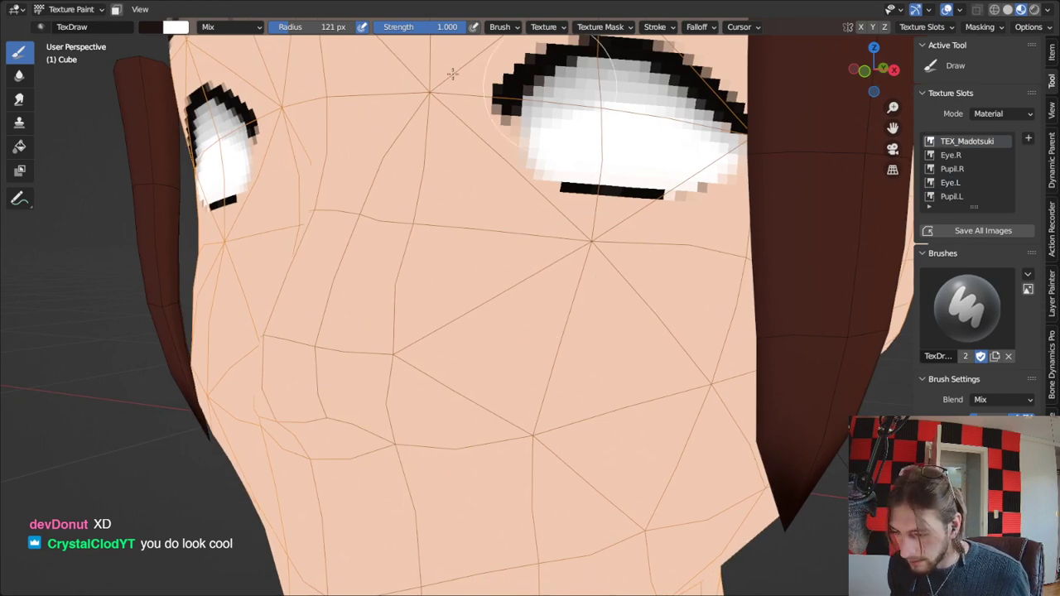
middle_click_drag(660, 163, 698, 117, "shift")
middle_click_drag(369, 348, 525, 345)
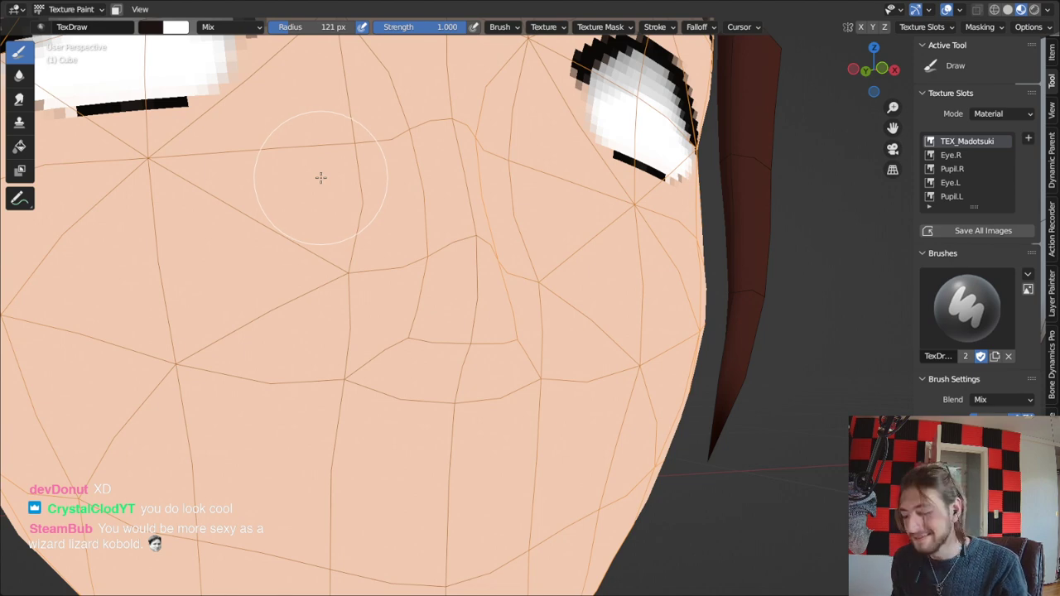
mouse_move(645, 367)
middle_mouse_down()
mouse_move(555, 355)
mouse_move(595, 372)
middle_mouse_up()
key("s")
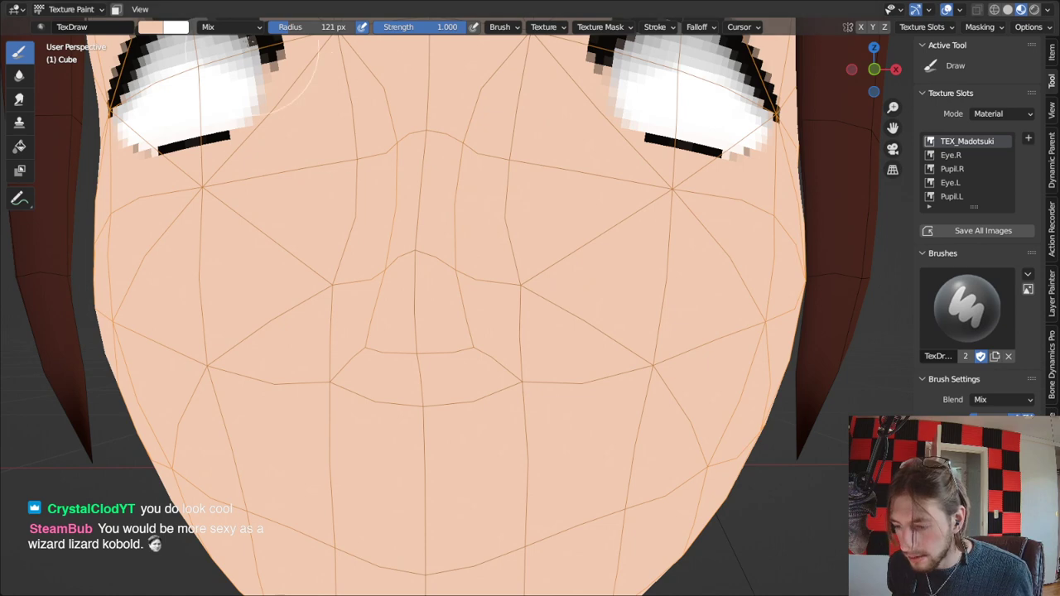
Set the brush blend mode to Multiply and make the Base UV map active.
left_click(233, 27)
left_click(225, 65)
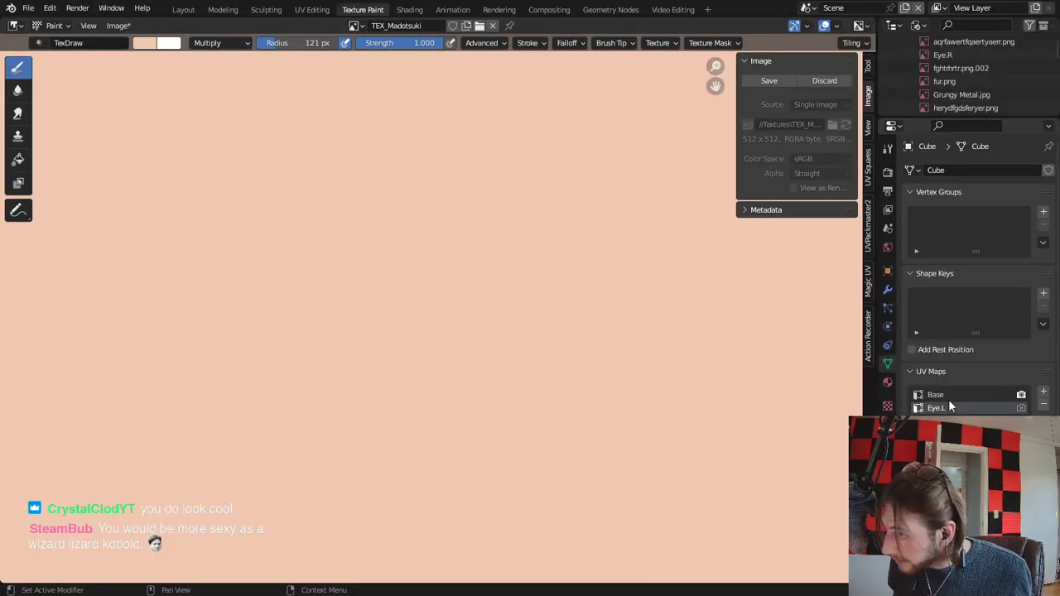
left_click(949, 399)
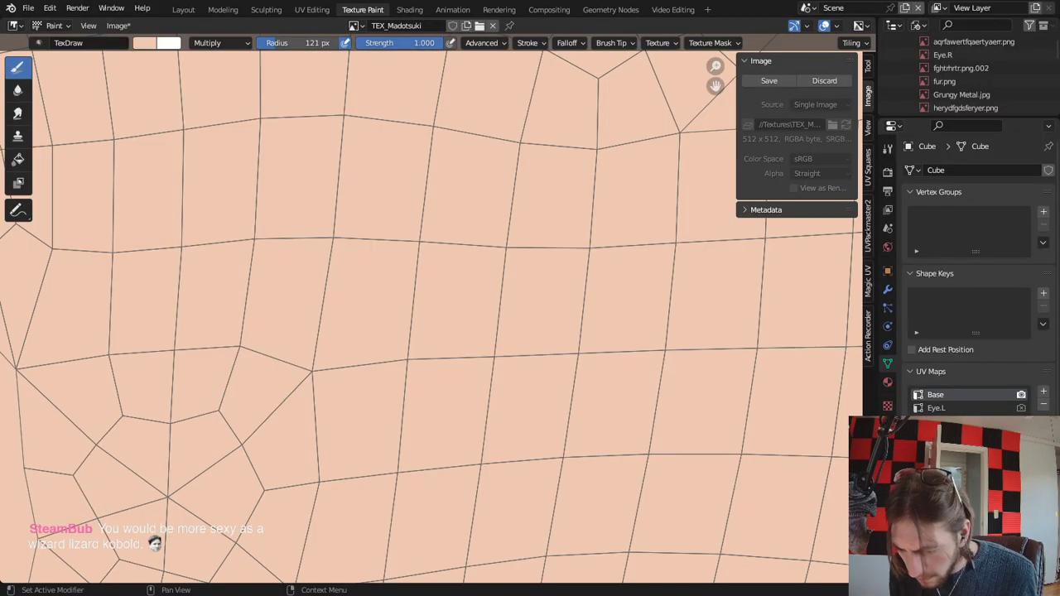
key("alt+Tab")
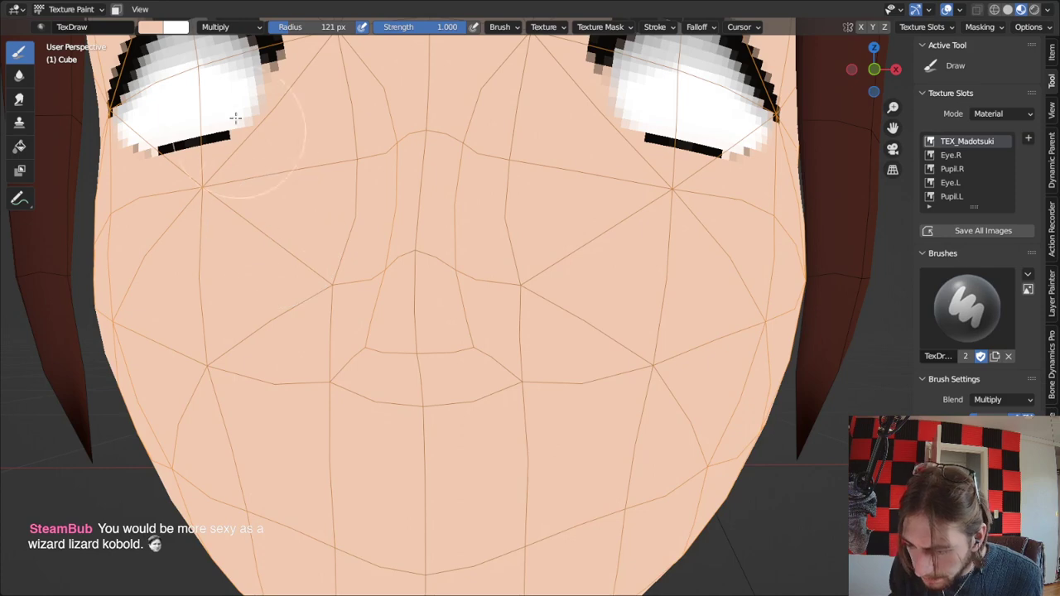
Reduce the brush colour's saturation, then try two shading strokes just below the nose and undo them.
left_click(166, 26)
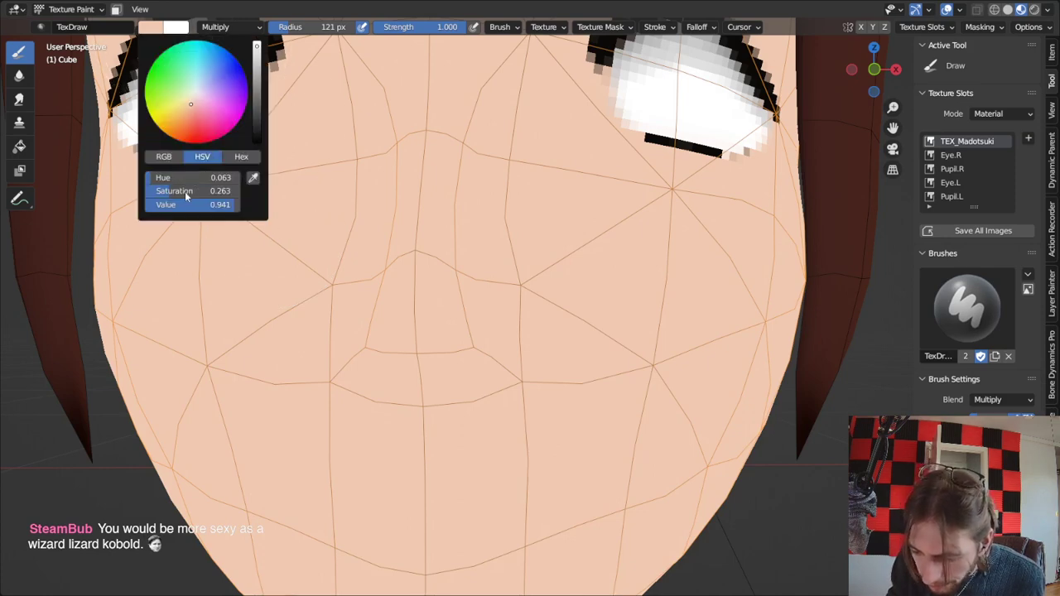
left_click_drag(185, 191, 157, 191)
left_click_drag(346, 386, 486, 387)
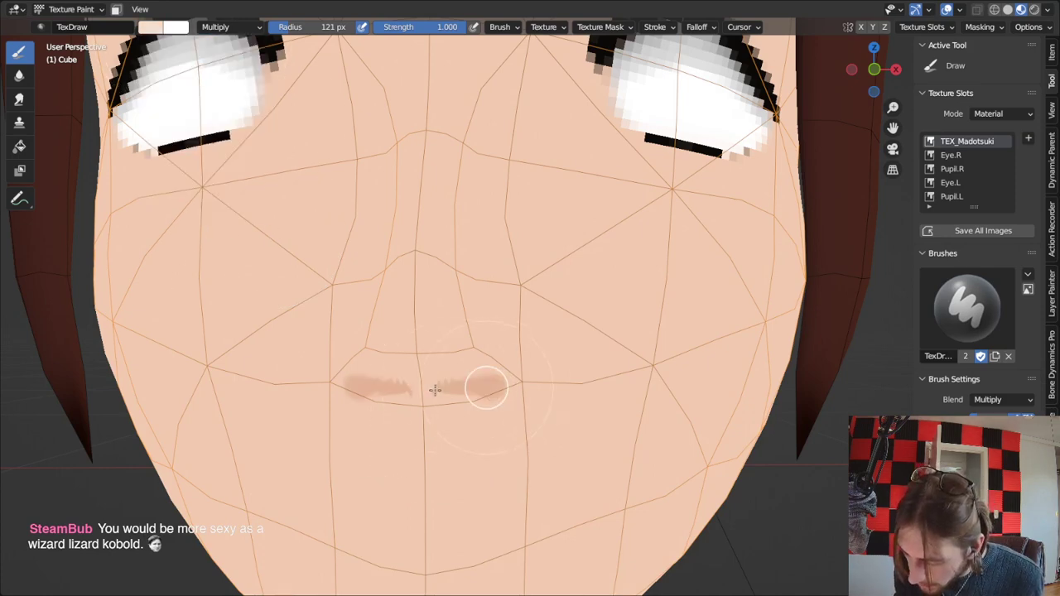
key("ctrl+z")
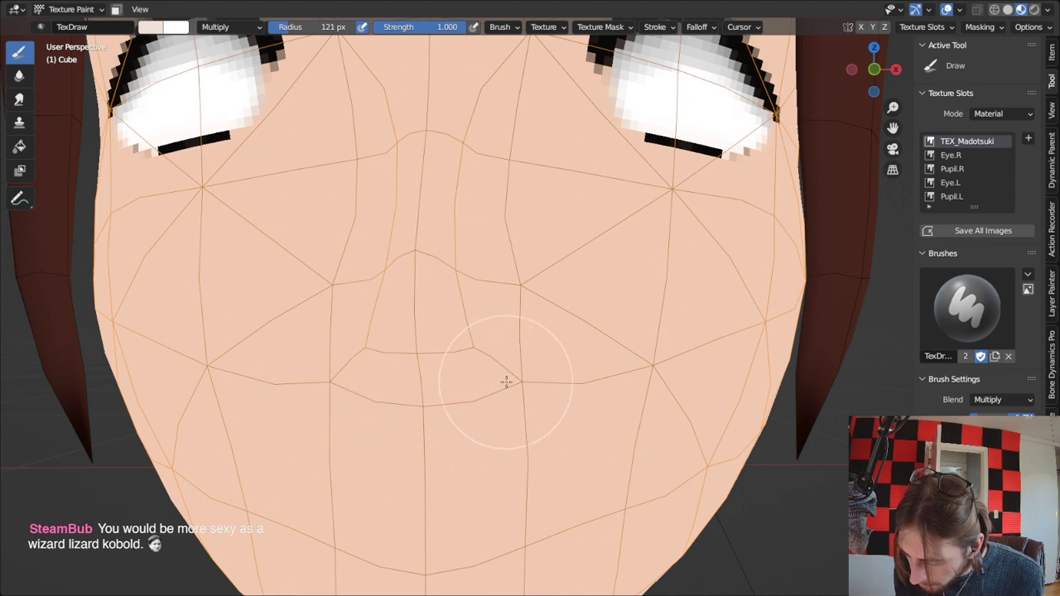
left_click_drag(377, 395, 471, 393)
key("ctrl+z")
Set the brush strength to 0.278 and radius to 317 px, and paint soft shading just below the nose.
key("shift+f")
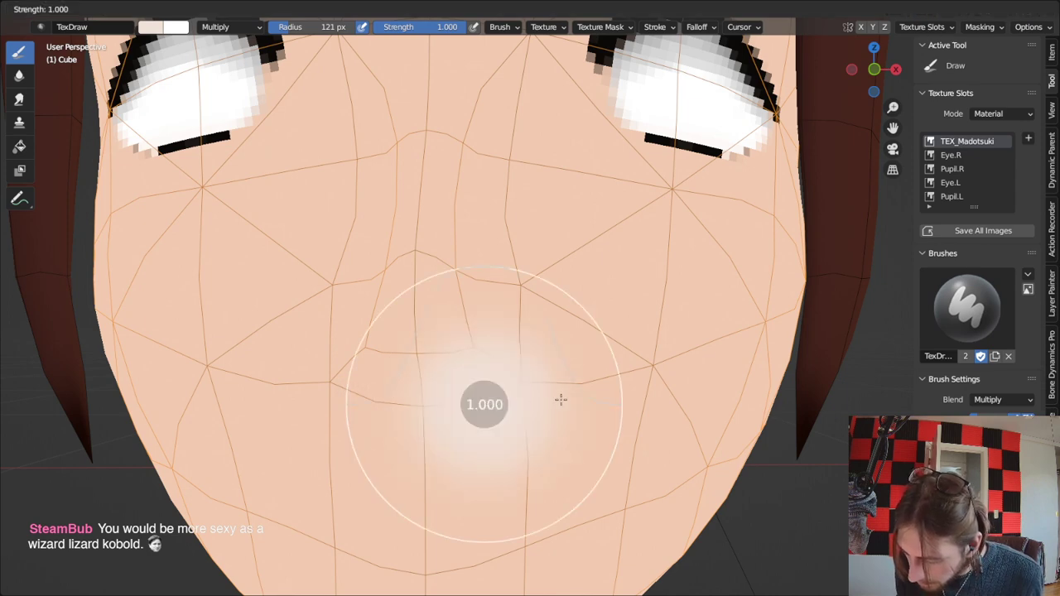
left_click(476, 403)
key("f")
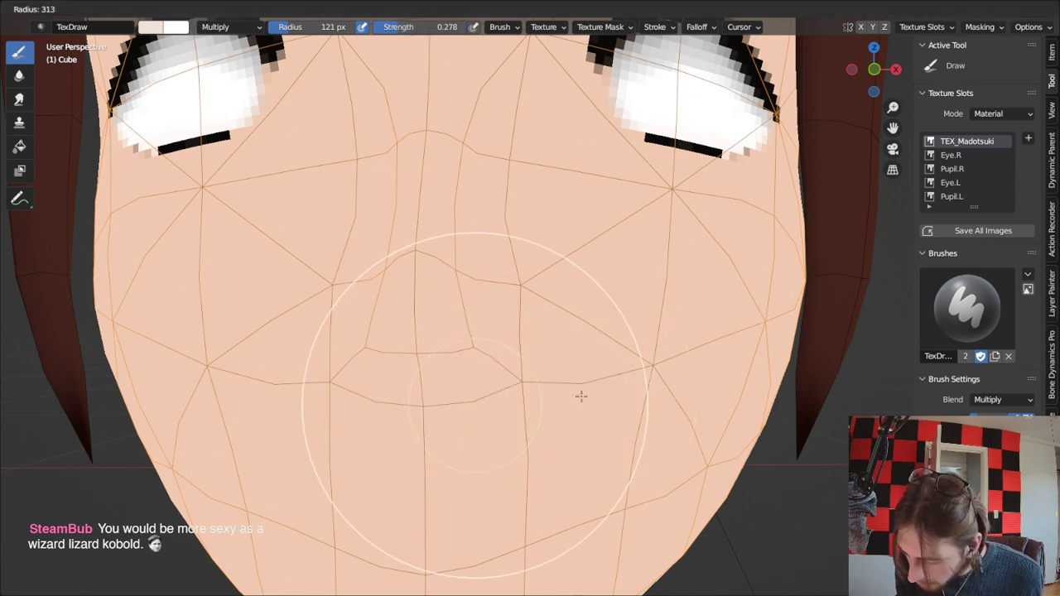
left_click(582, 396)
mouse_move(372, 396)
left_mouse_down()
mouse_move(493, 396)
mouse_move(493, 386)
mouse_move(420, 370)
mouse_move(480, 369)
mouse_move(415, 392)
left_mouse_up()
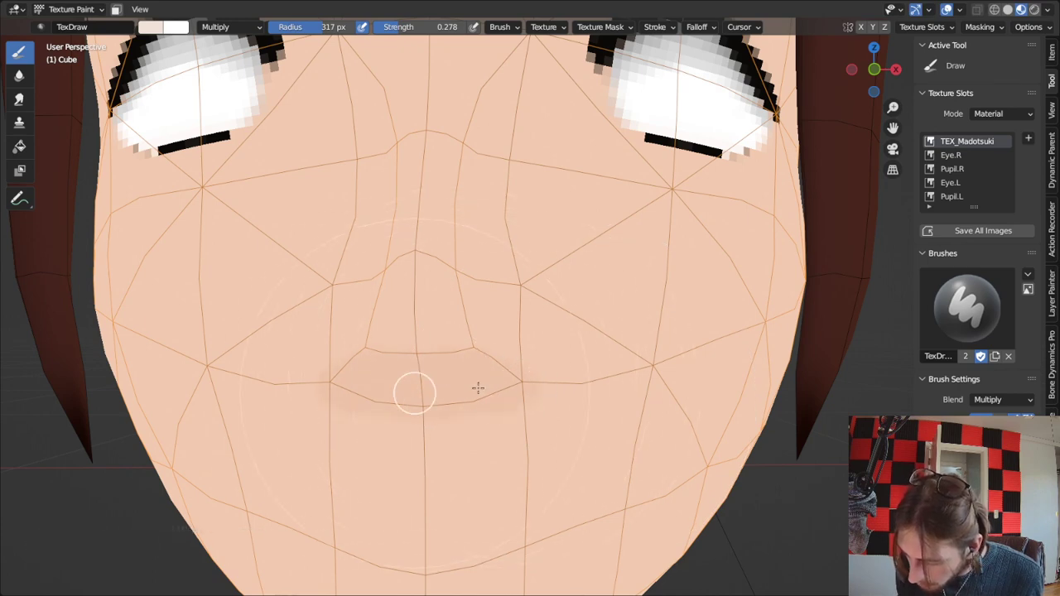
scroll(415, 389, "down", 6)
middle_click_drag(417, 388, 486, 337)
scroll(521, 320, "up", 1)
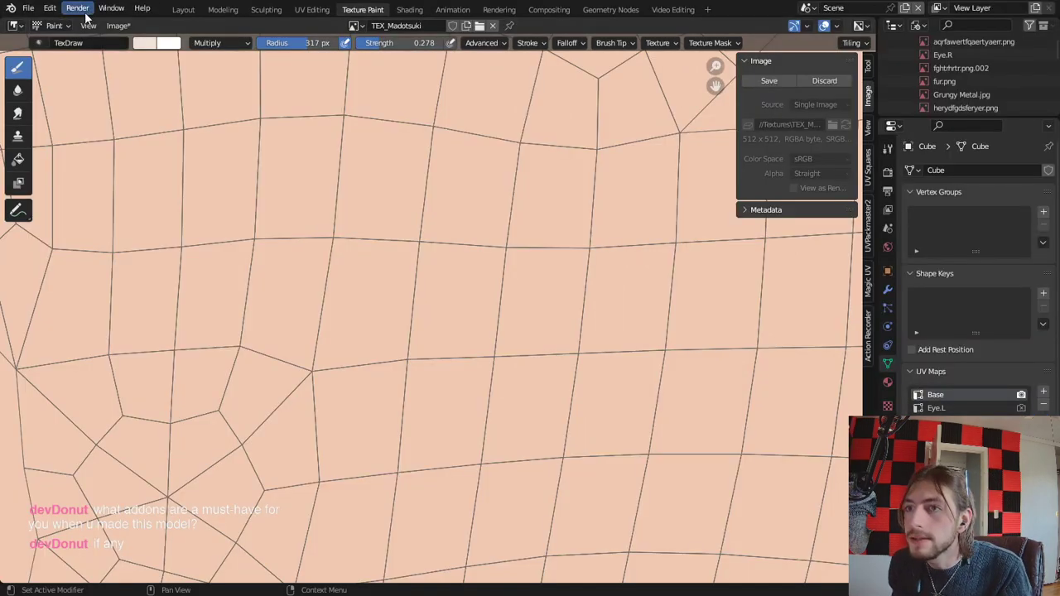
Open the add-on preferences in a maximized window and list only the enabled add-ons.
left_click(50, 9)
left_click(120, 207)
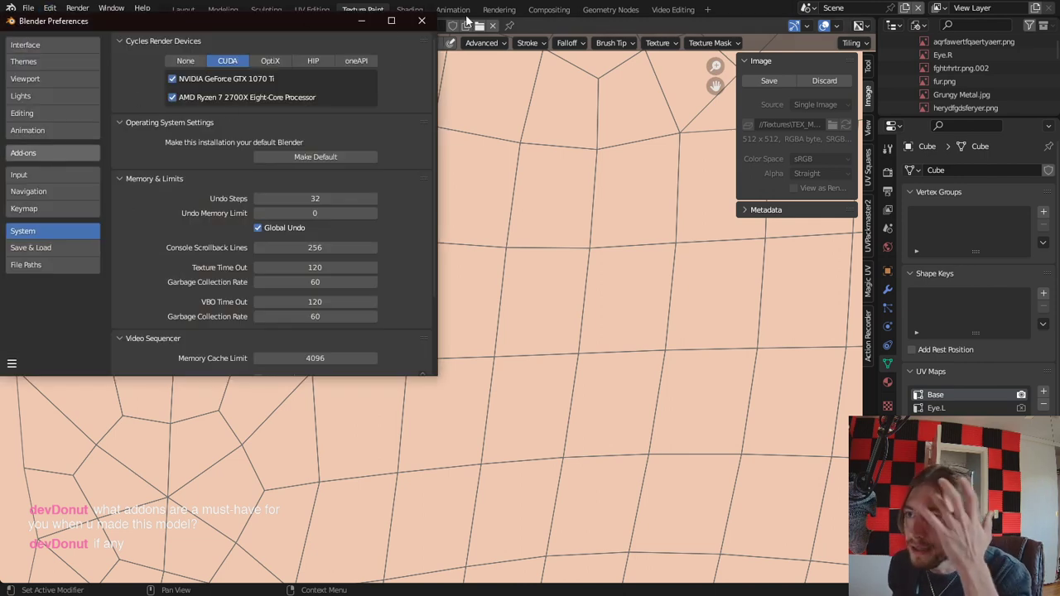
left_click(389, 22)
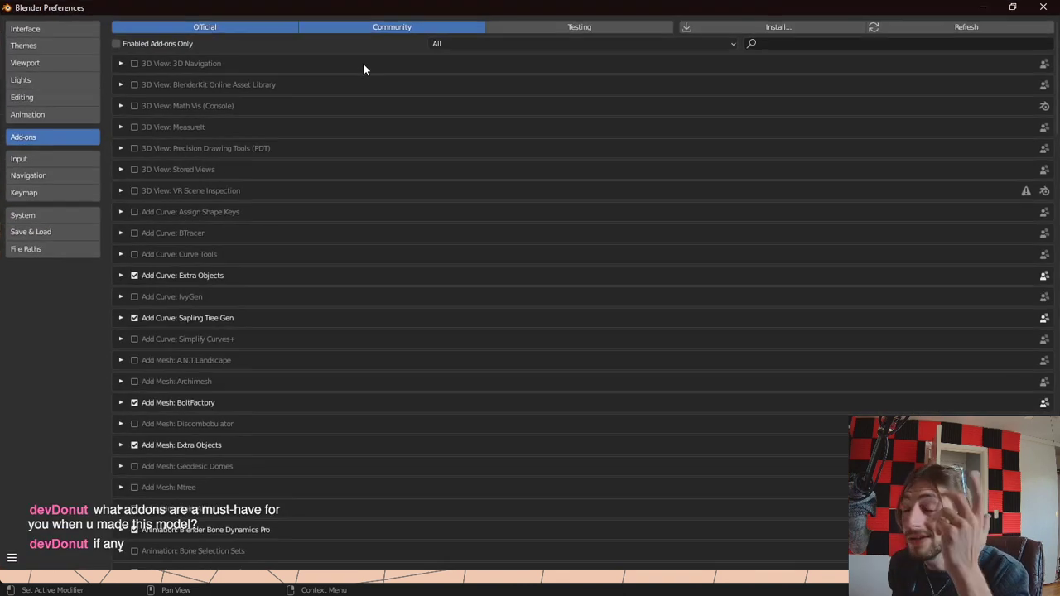
left_click(116, 44)
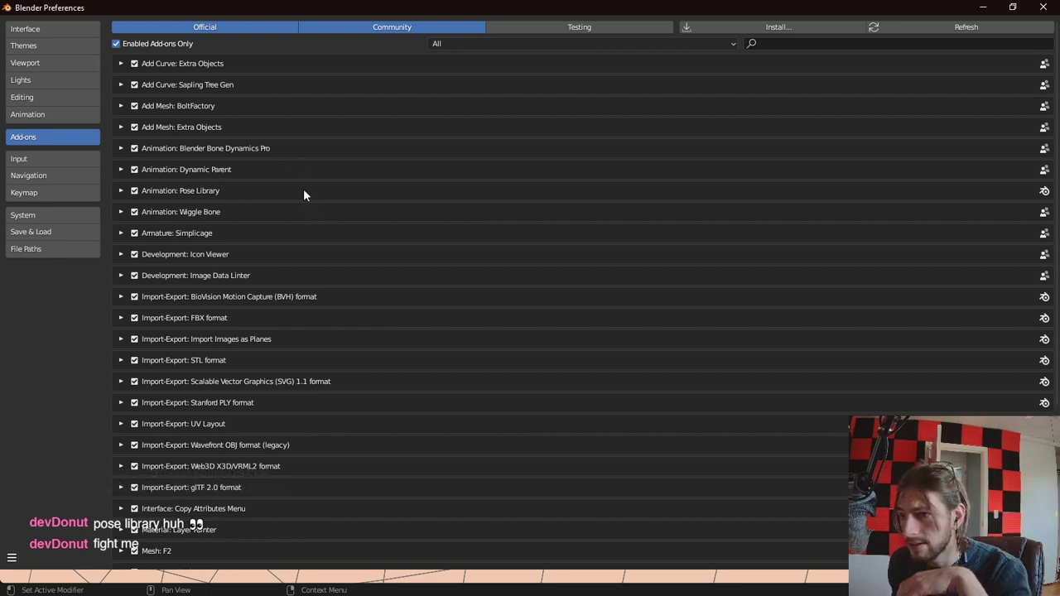
Look through the rest of the enabled add-ons list and put the Preferences window away.
scroll(303, 194, "down", 5)
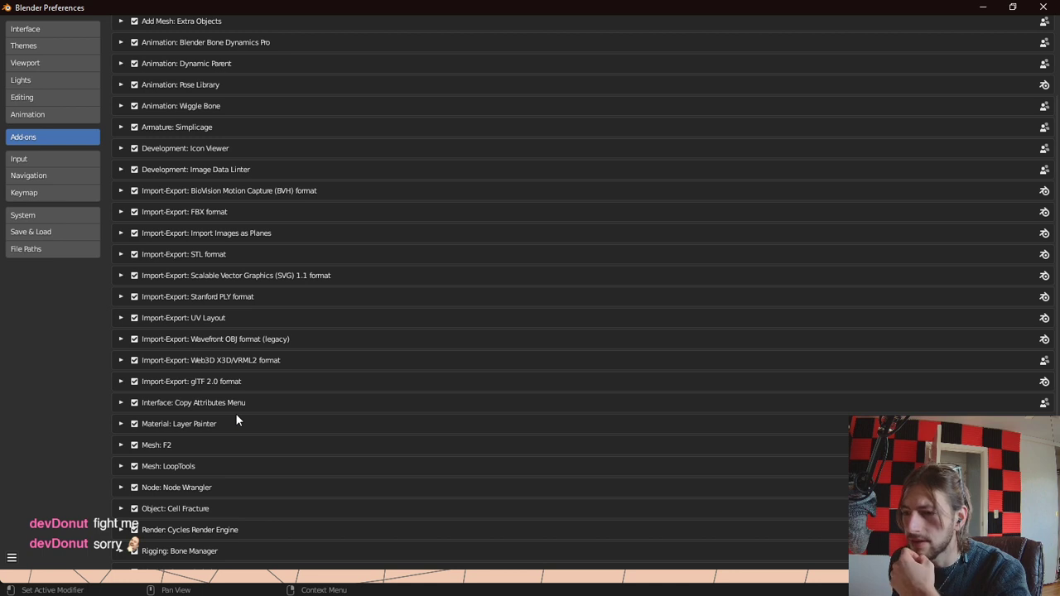
scroll(236, 420, "down", 3)
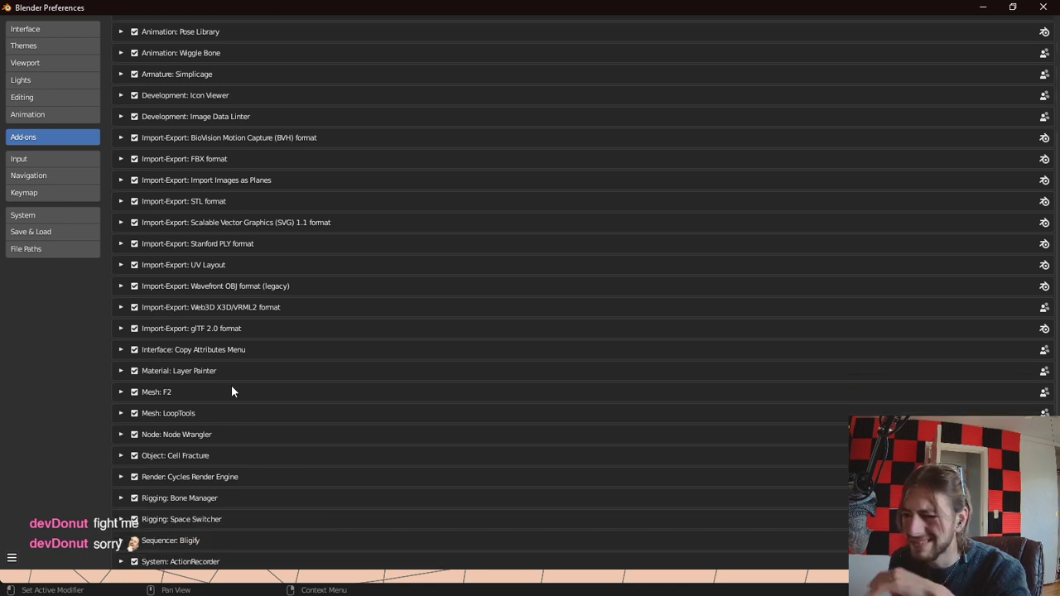
scroll(232, 387, "down", 1)
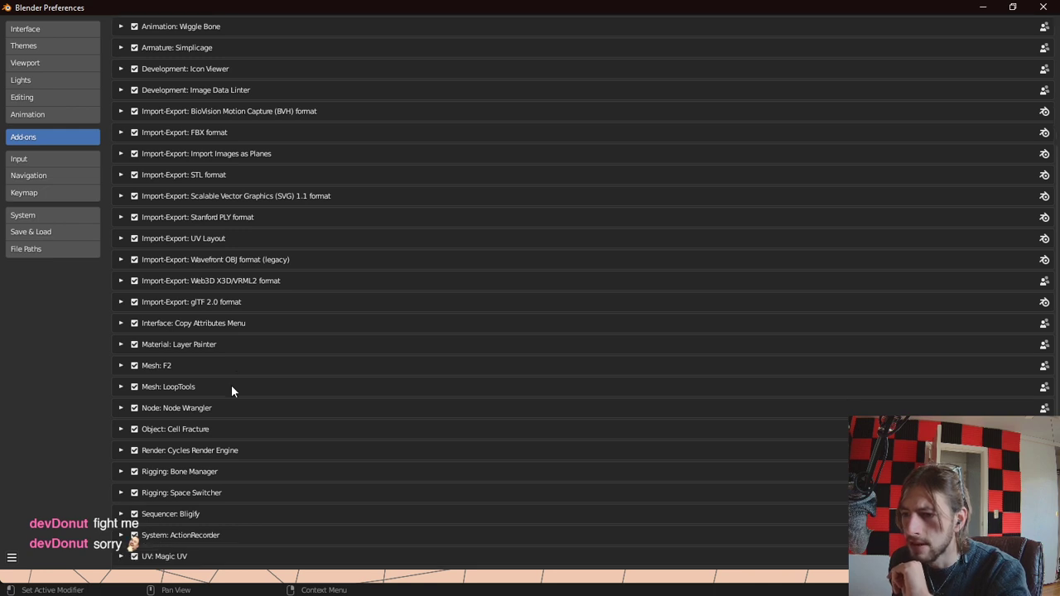
scroll(232, 387, "down", 1)
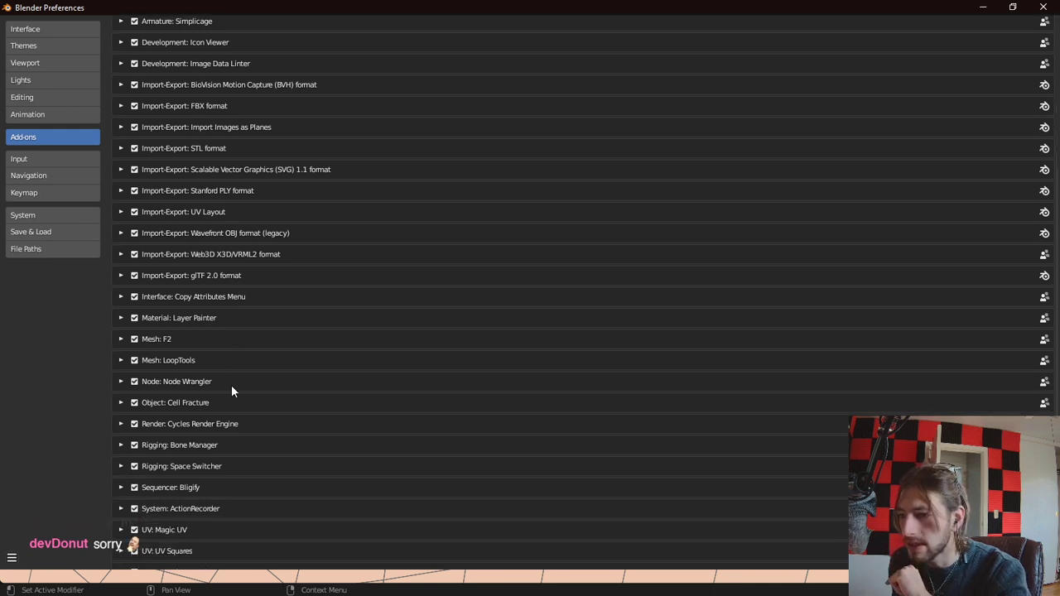
scroll(231, 391, "down", 1)
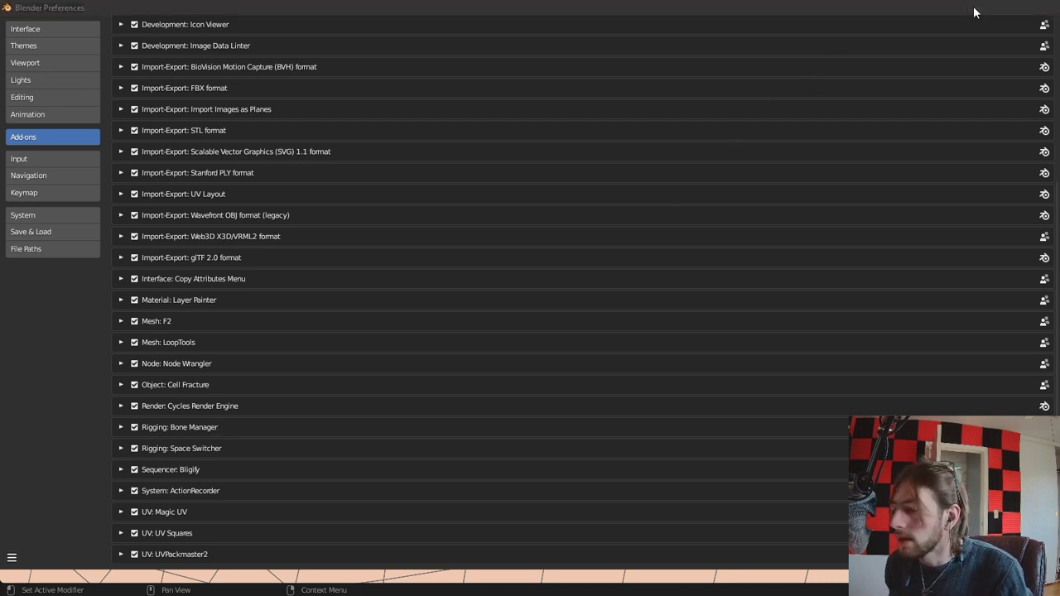
left_click(980, 6)
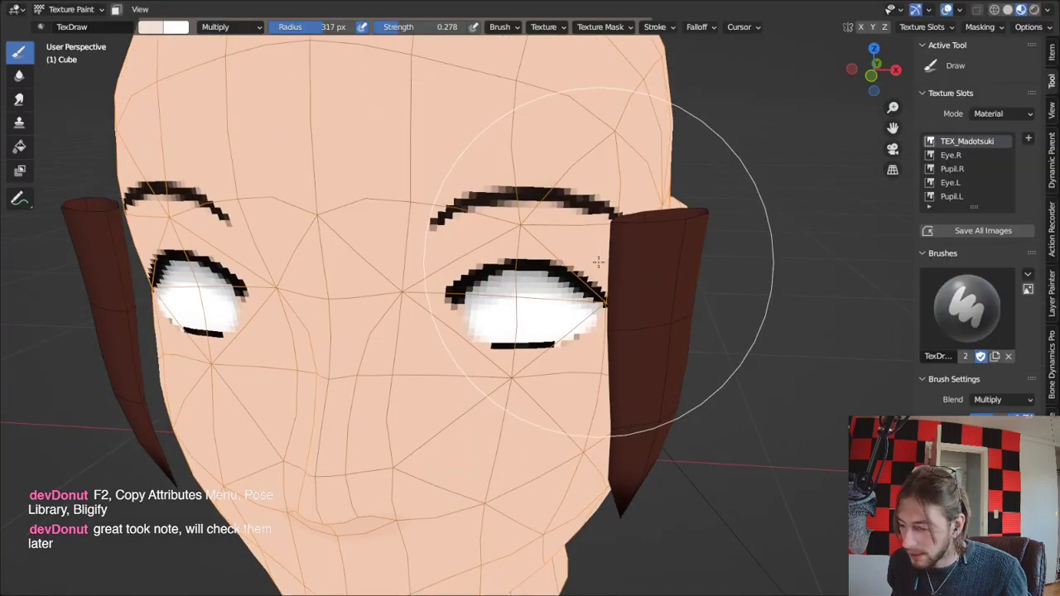
scroll(602, 265, "up", 2)
mouse_move(611, 279)
middle_mouse_down()
mouse_move(627, 249)
mouse_move(609, 284)
middle_mouse_up()
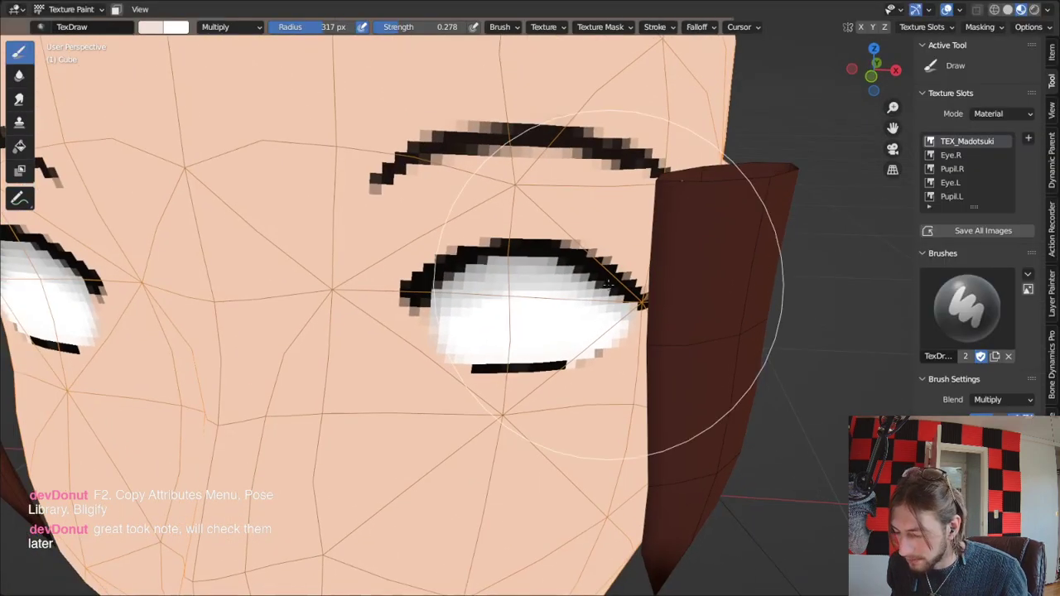
scroll(609, 283, "down", 6)
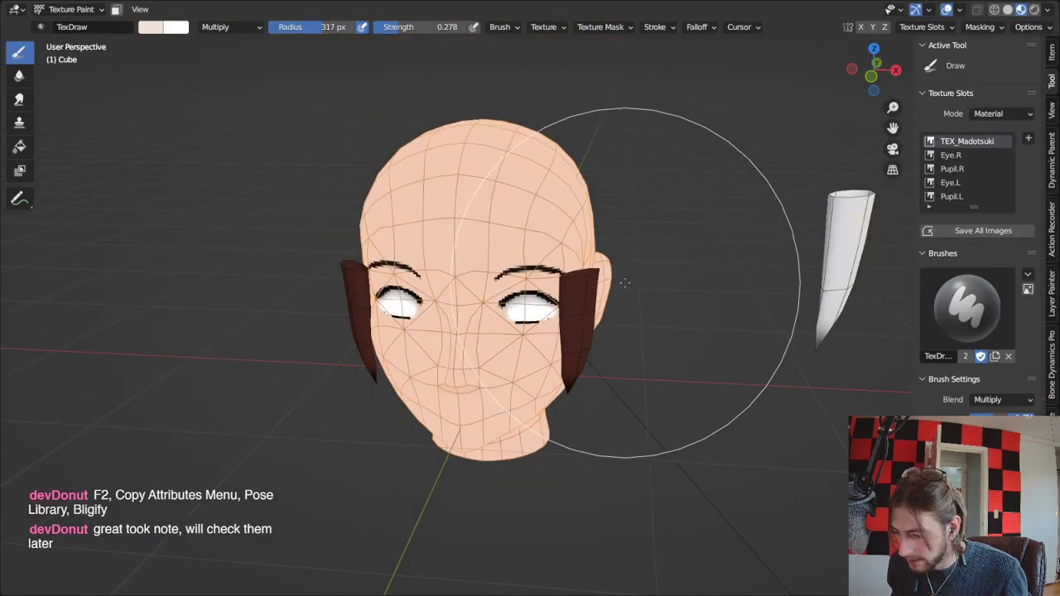
scroll(625, 284, "up", 2)
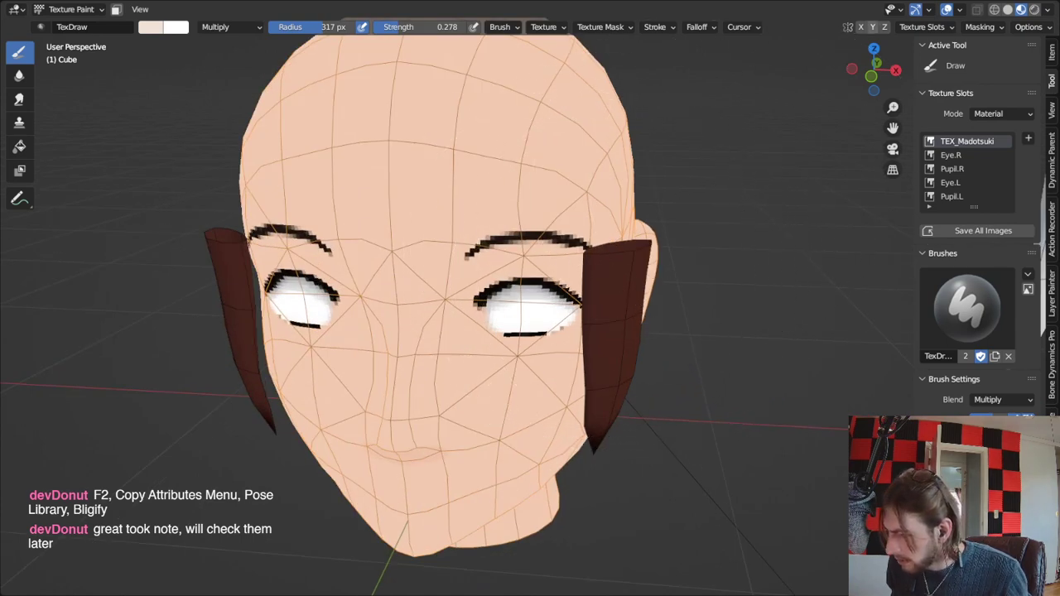
key("alt+Tab")
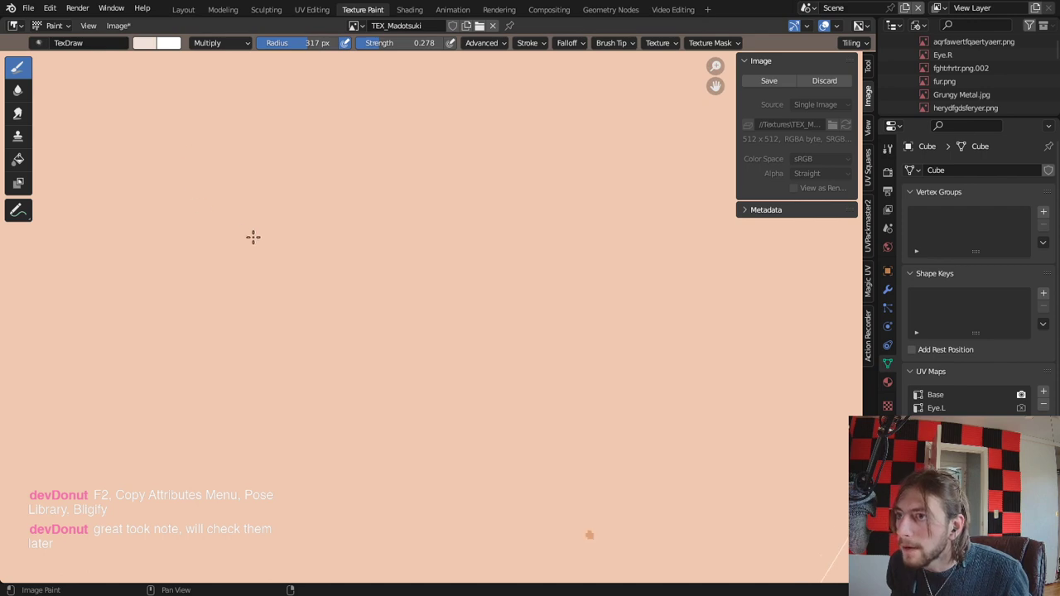
key("alt+Tab")
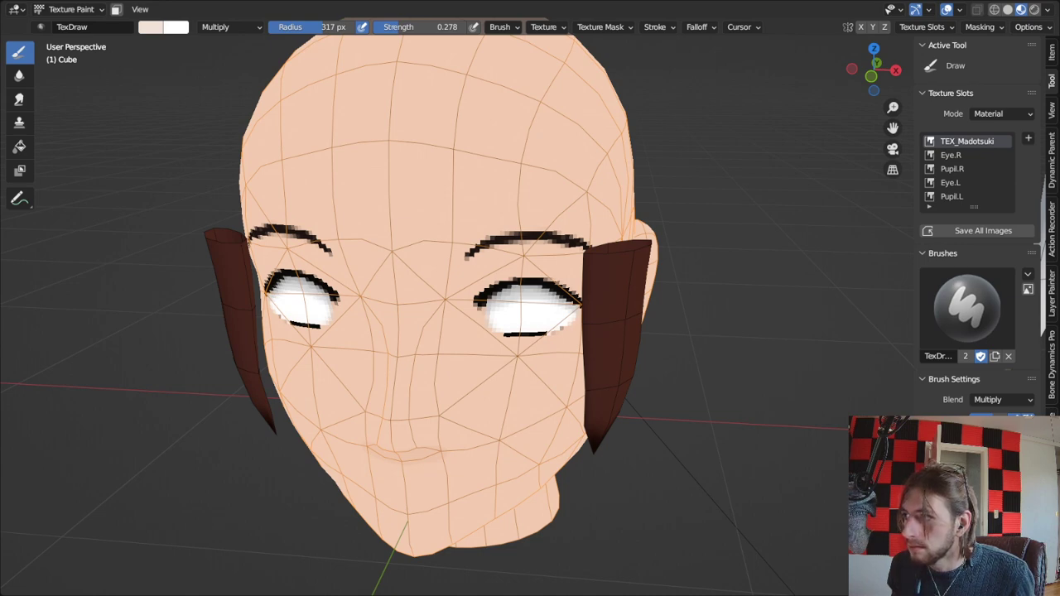
Undo the latest texture changes on the head's eyes and activate the Fill tool.
key("ctrl+z")
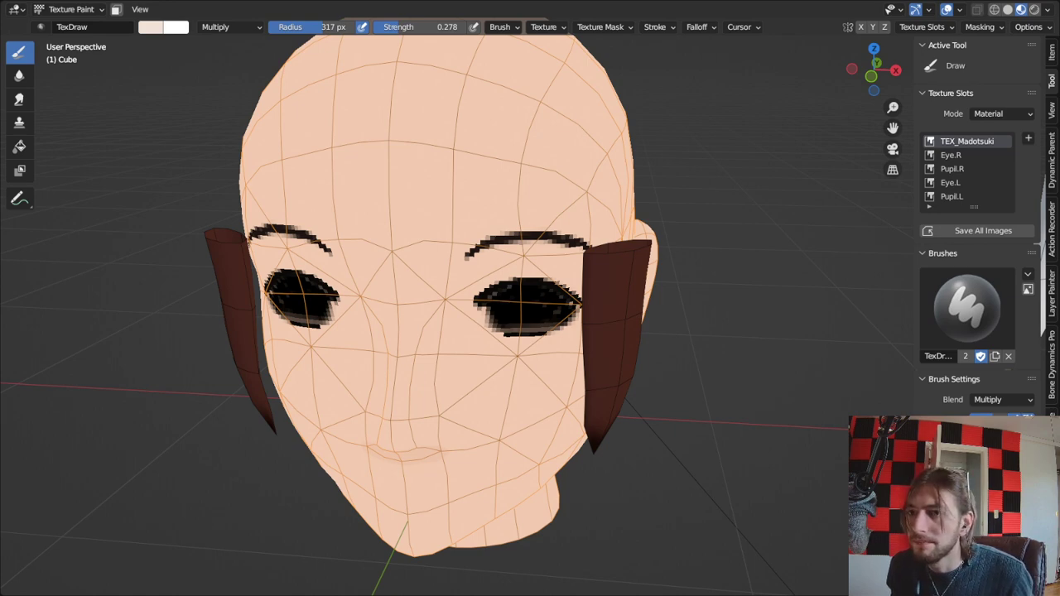
key("shift+space")
key("5")
key("ctrl+z")
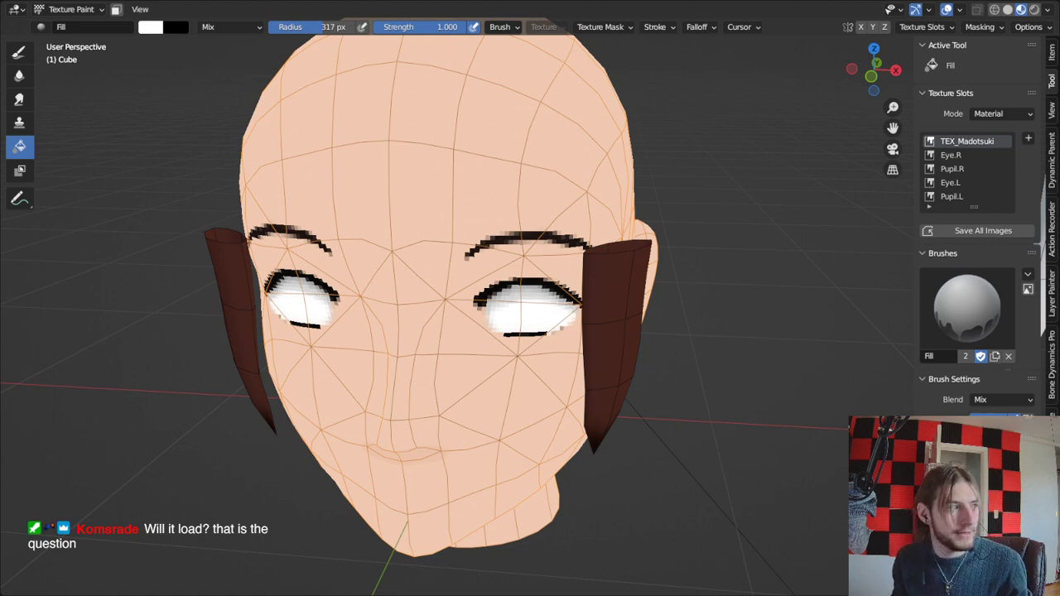
Switch to GIMP with the MadoPupil0000 image open and maximize its window.
key("alt+Tab")
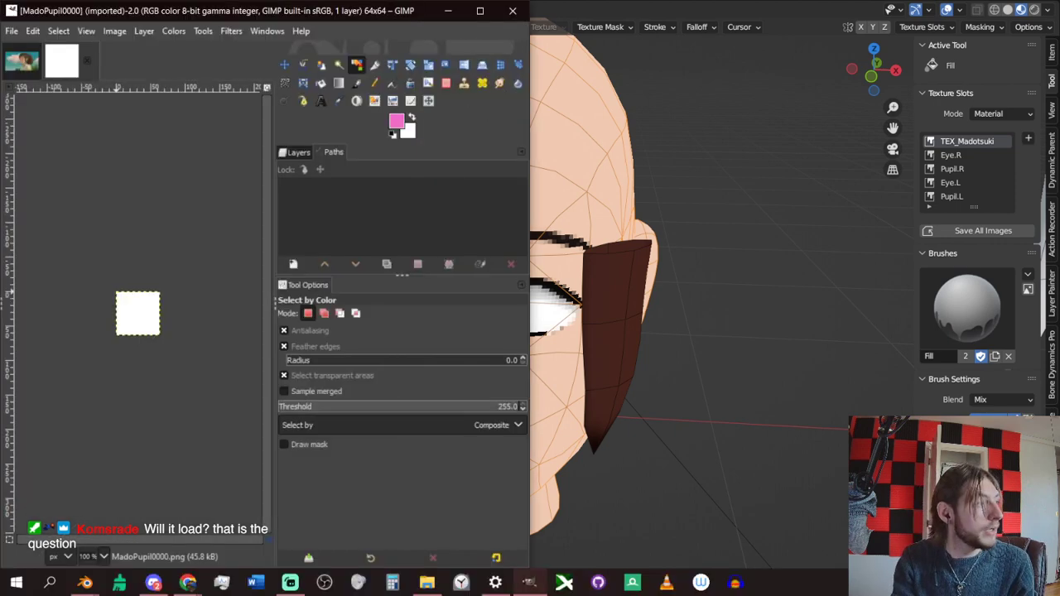
key("alt+Tab")
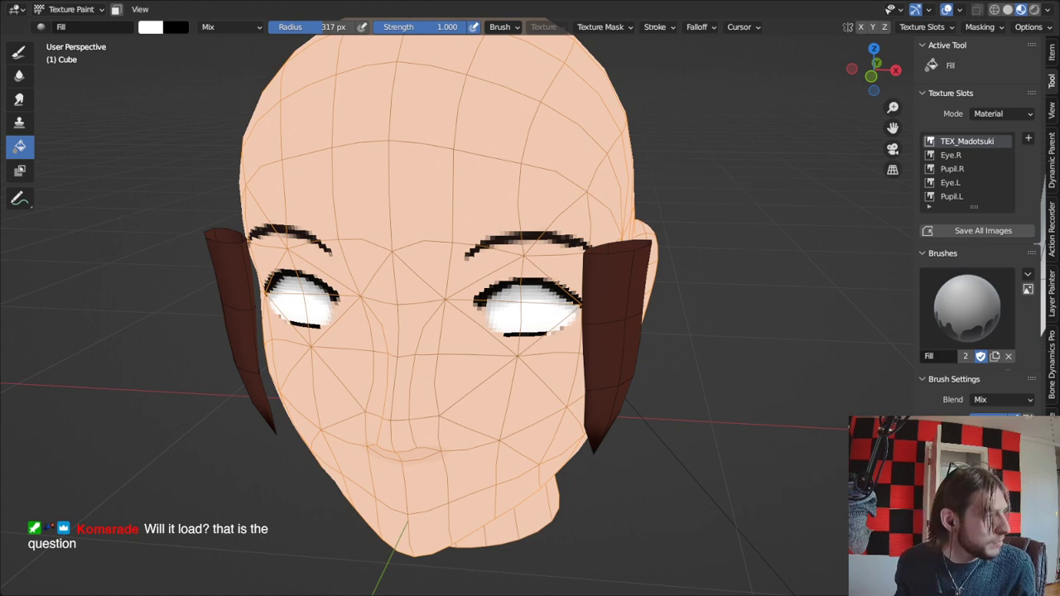
key("alt+Tab")
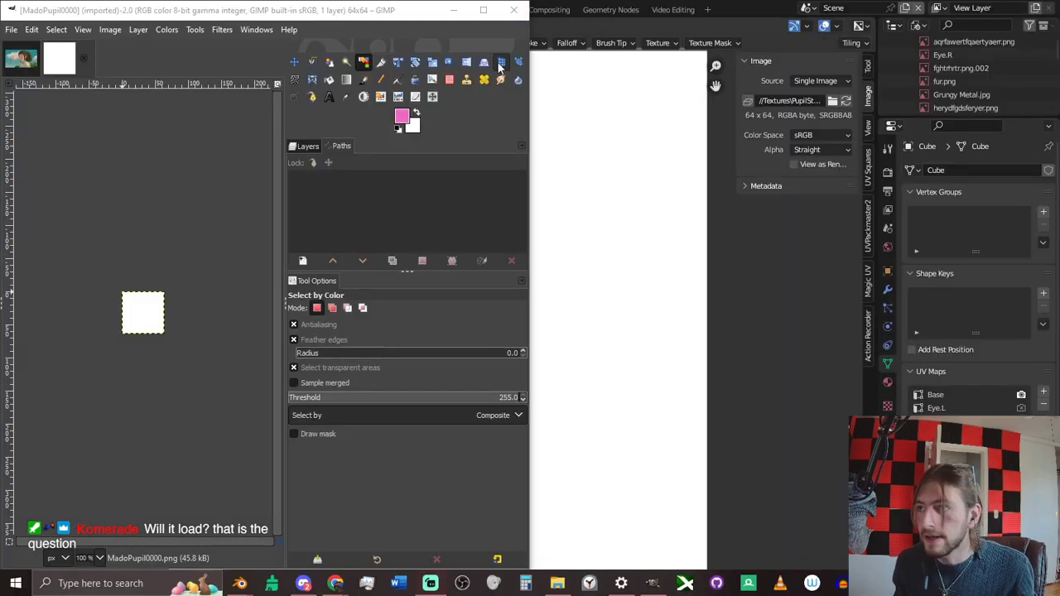
left_click(483, 10)
scroll(403, 323, "up", 5, "ctrl")
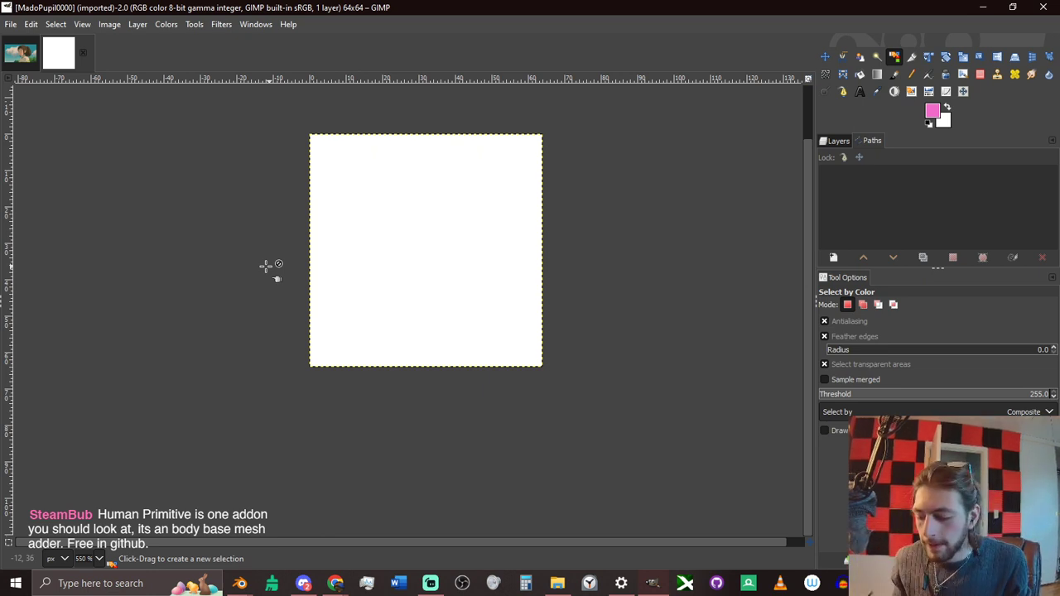
Add a vertical and a horizontal guide at 32 px, crossing at the centre of the MadoPupil0000 image.
scroll(484, 271, "up", 2)
scroll(484, 271, "up", 2, "ctrl")
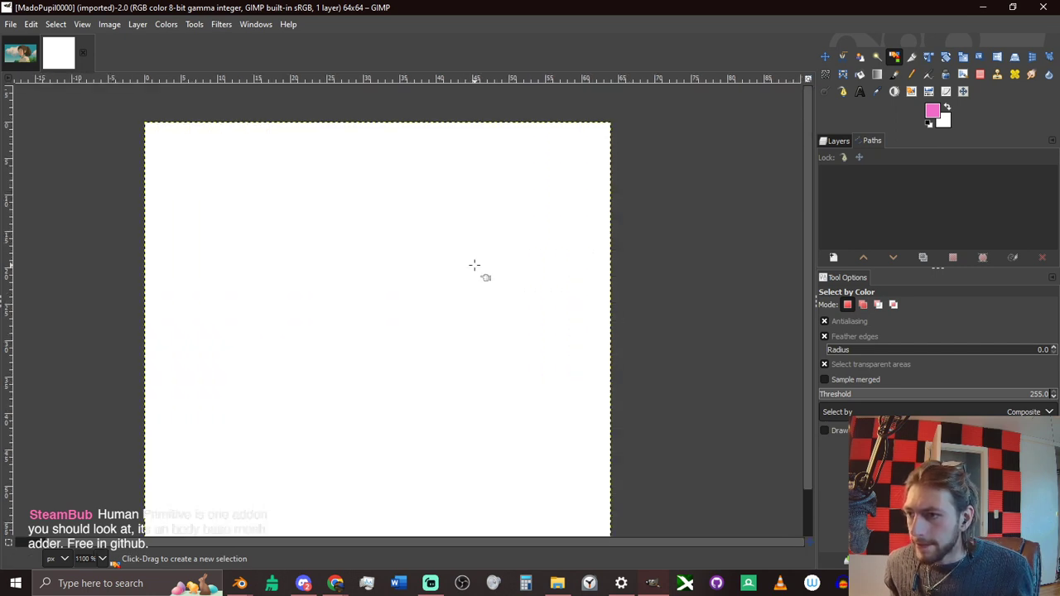
scroll(384, 194, "down", 1)
scroll(403, 237, "down", 1, "ctrl")
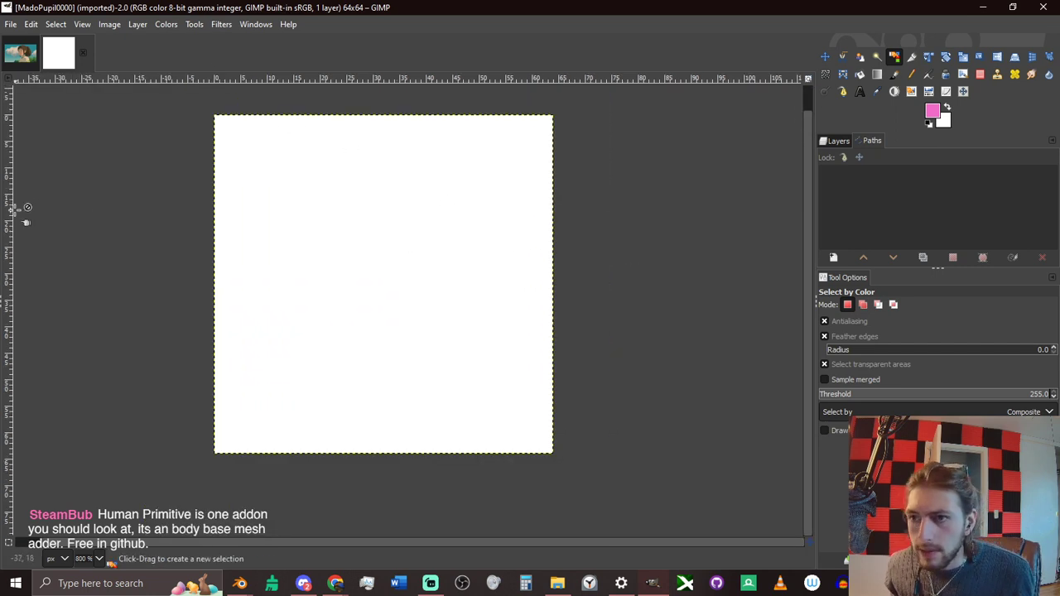
left_click_drag(15, 209, 386, 220)
left_click_drag(7, 276, 180, 302)
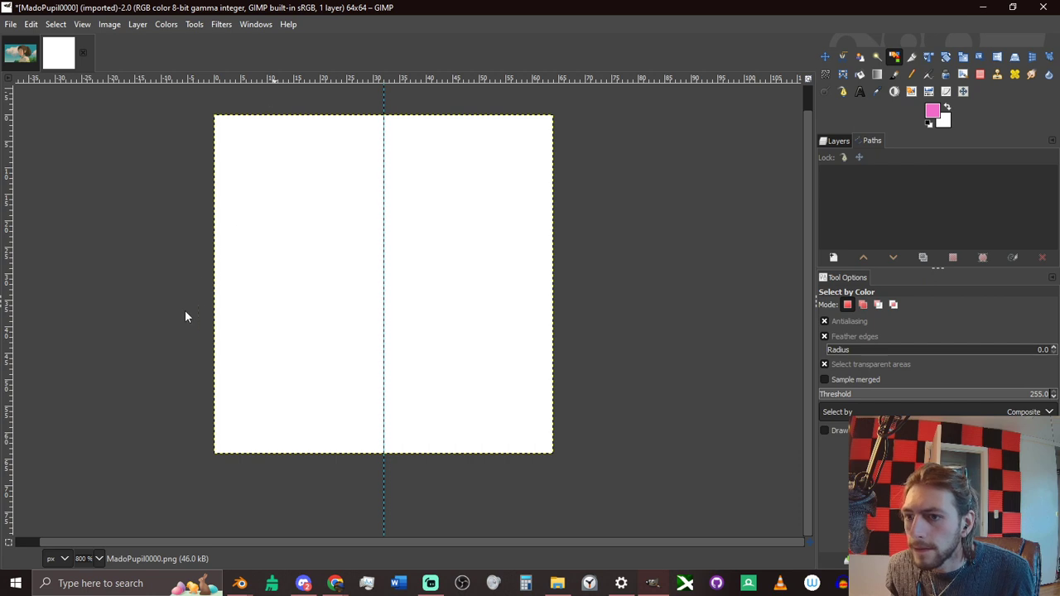
left_click_drag(152, 81, 111, 285)
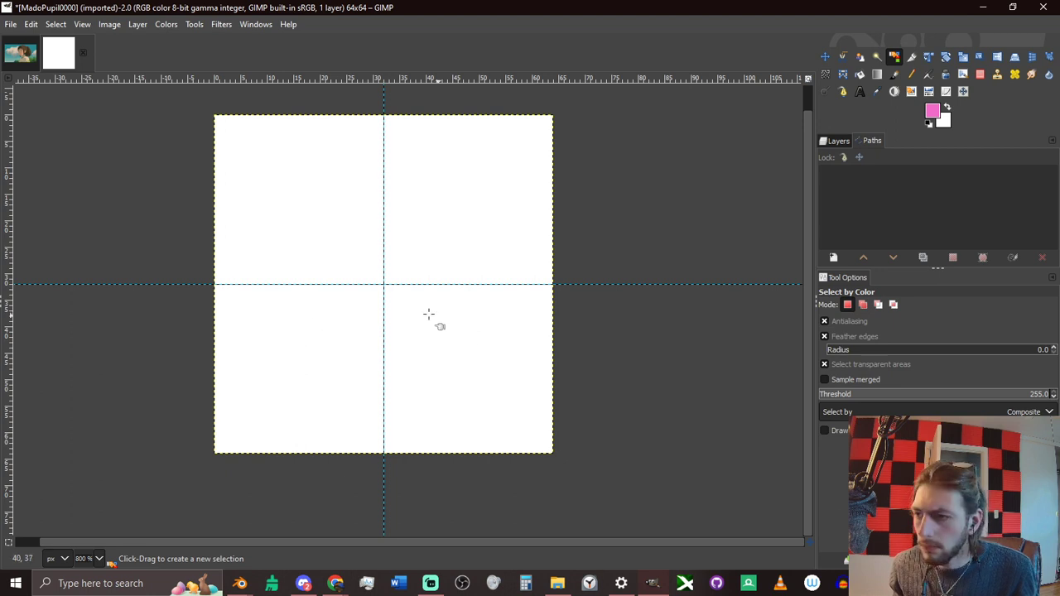
Activate the Paintbrush tool, check the Chihiro reference image, and return to the MadoPupil0000 image.
scroll(428, 313, "up", 1, "ctrl")
key("p")
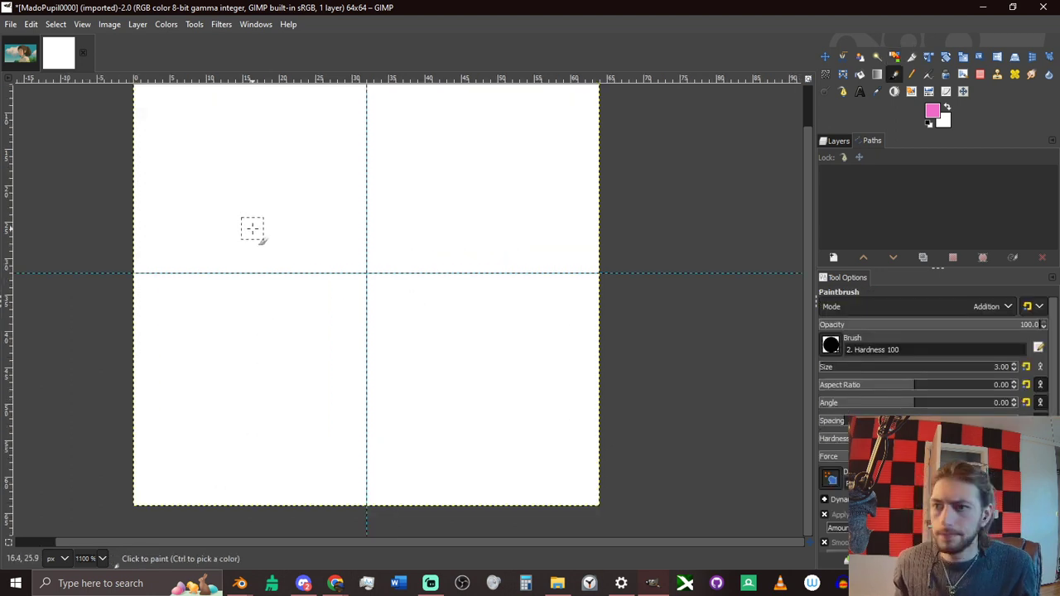
left_click(18, 63)
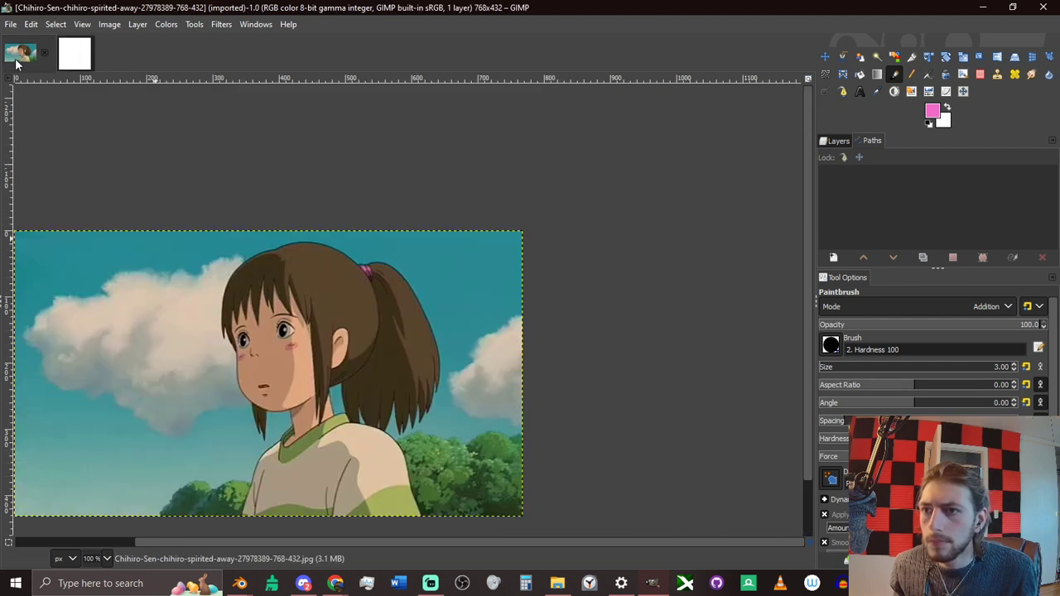
left_click(79, 58)
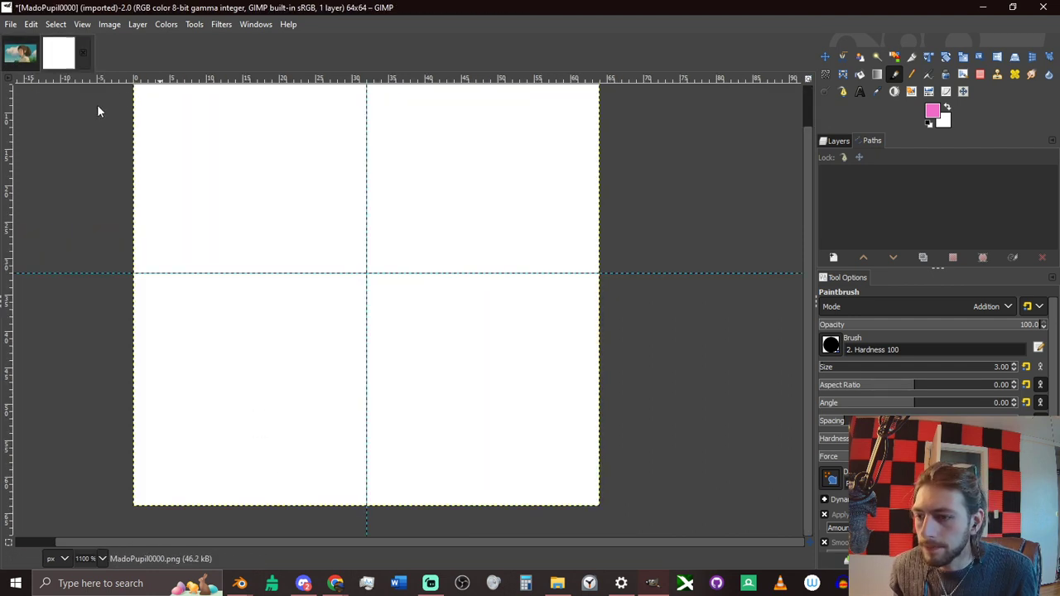
left_click(307, 583)
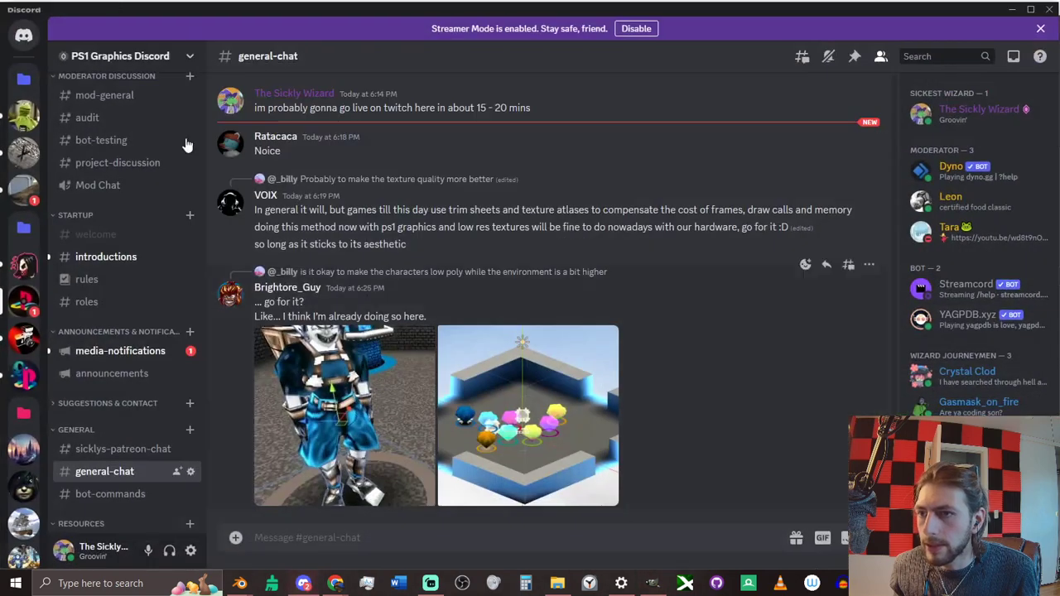
key("alt+Tab")
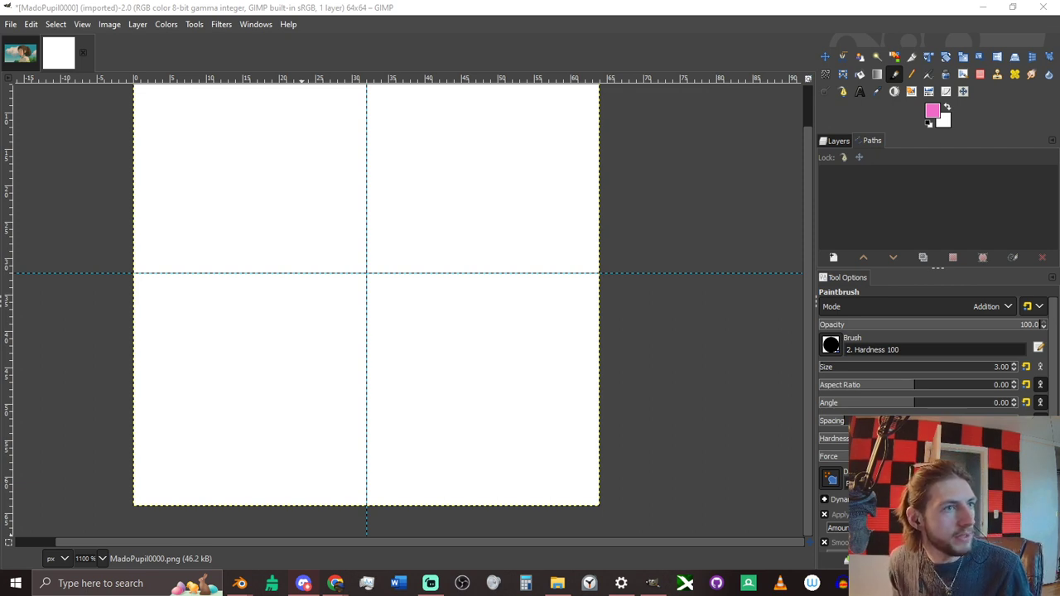
key("alt+Tab")
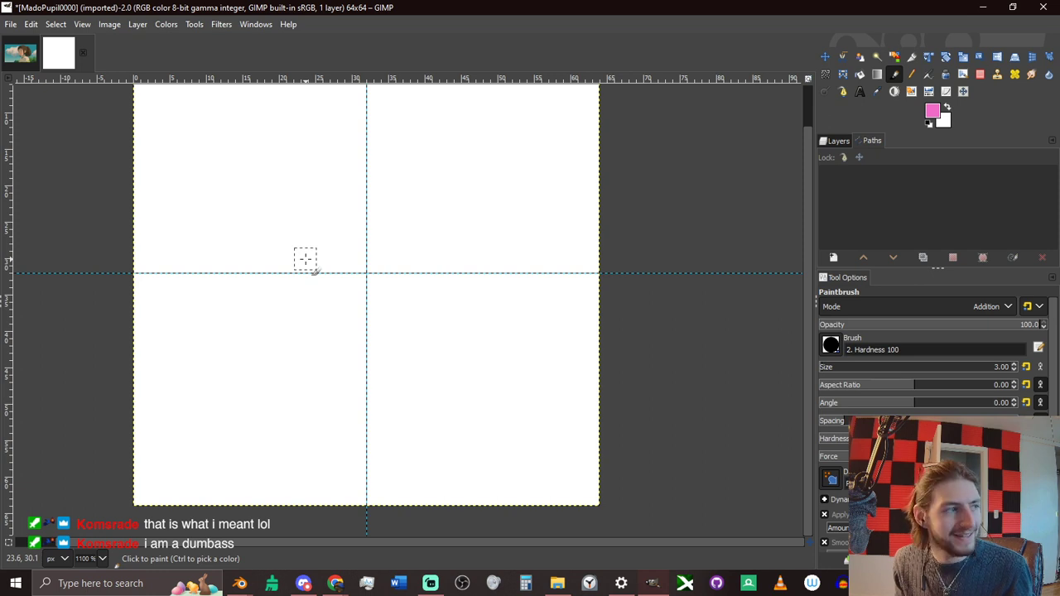
scroll(315, 273, "up", 2, "ctrl")
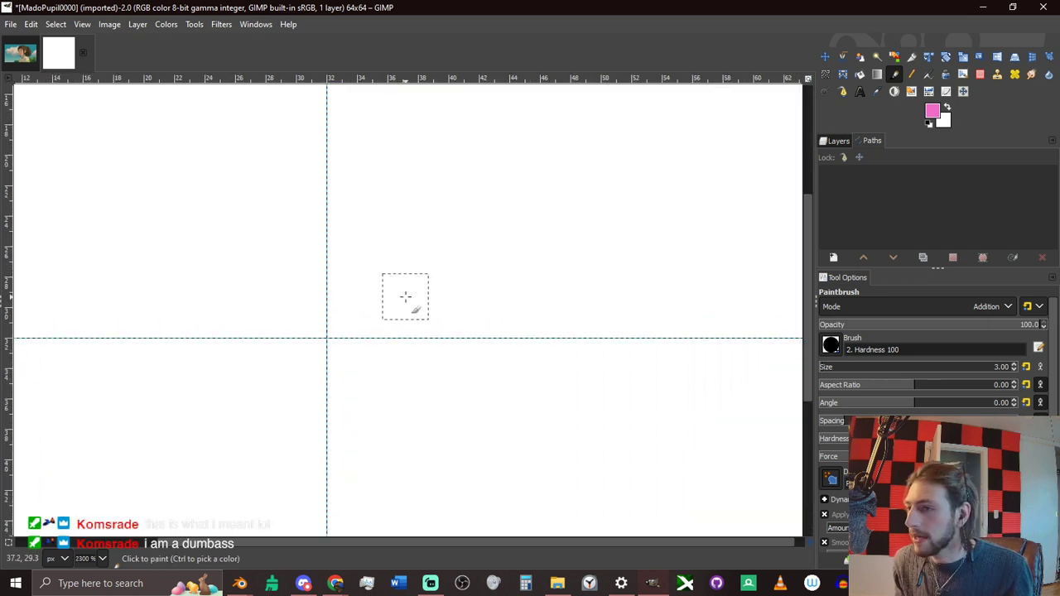
middle_click_drag(420, 293, 454, 280, "shift")
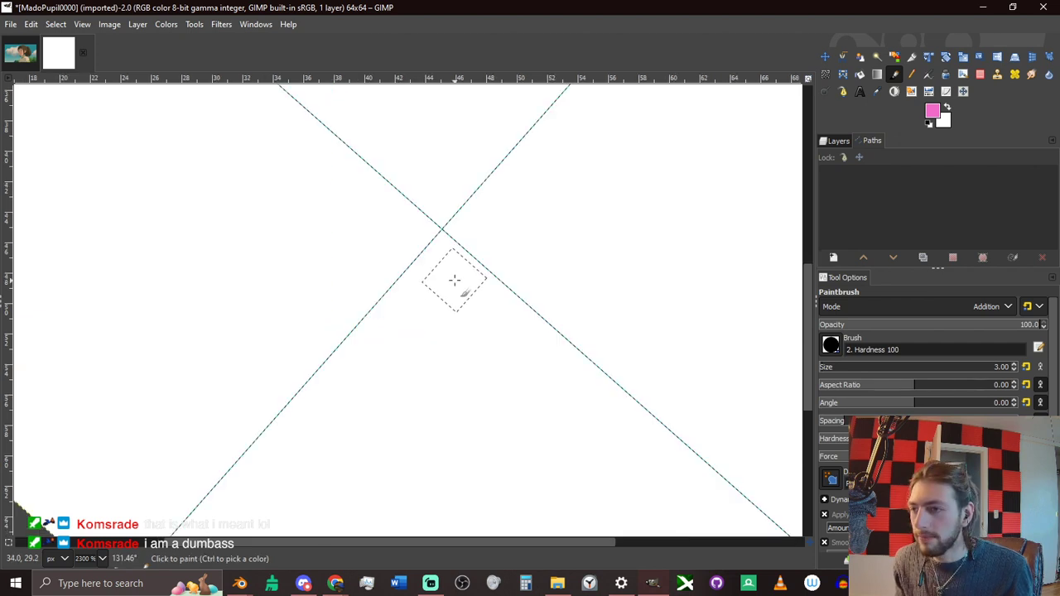
key("shift+1")
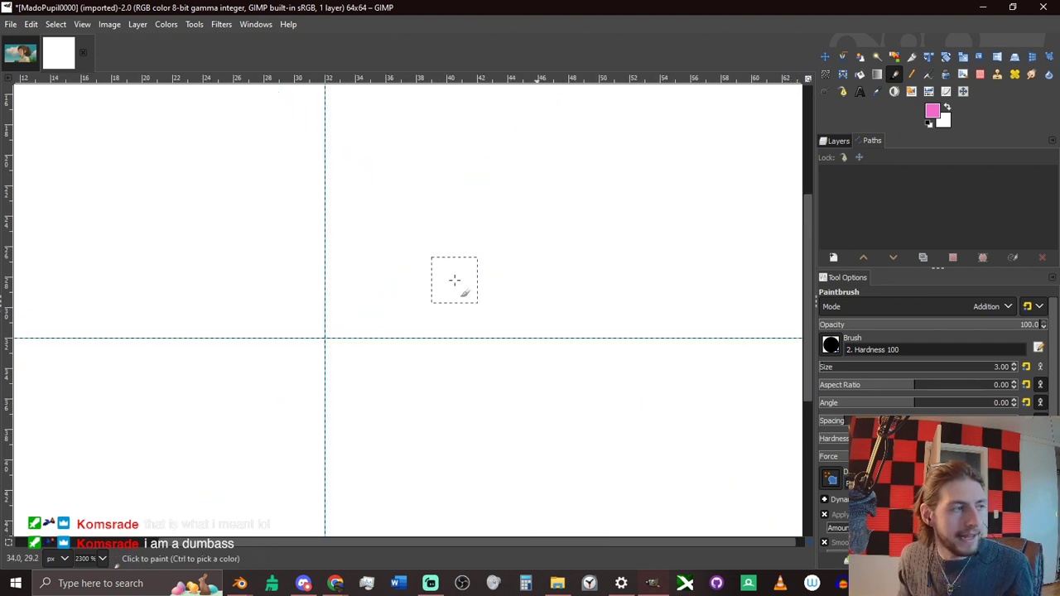
scroll(454, 280, "down", 2, "ctrl")
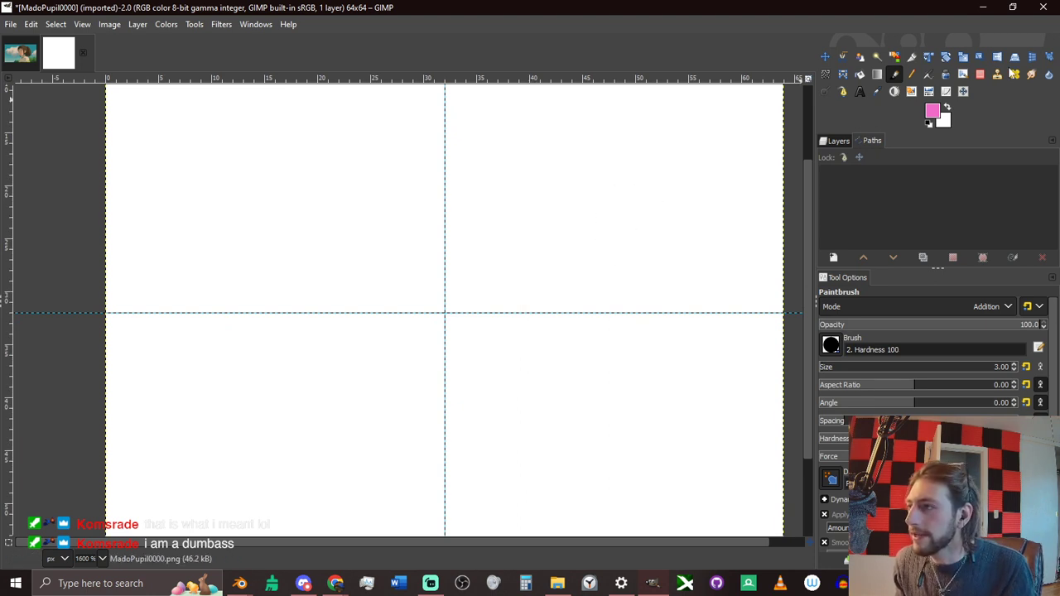
Change the foreground colour to a medium brown.
left_click(929, 114)
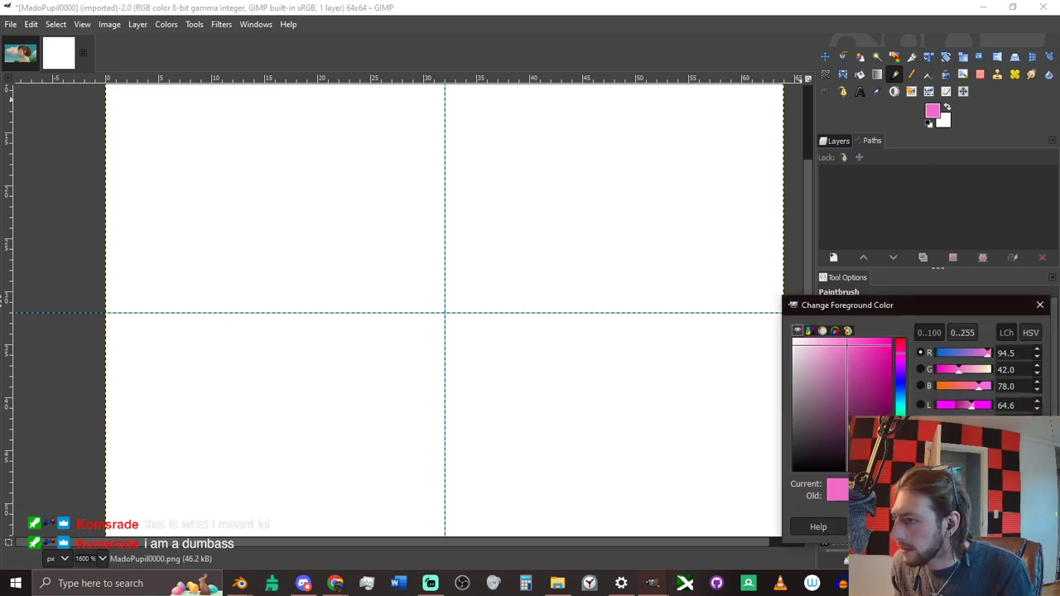
left_click_drag(901, 463, 900, 463)
left_click_drag(880, 429, 857, 406)
left_click(953, 527)
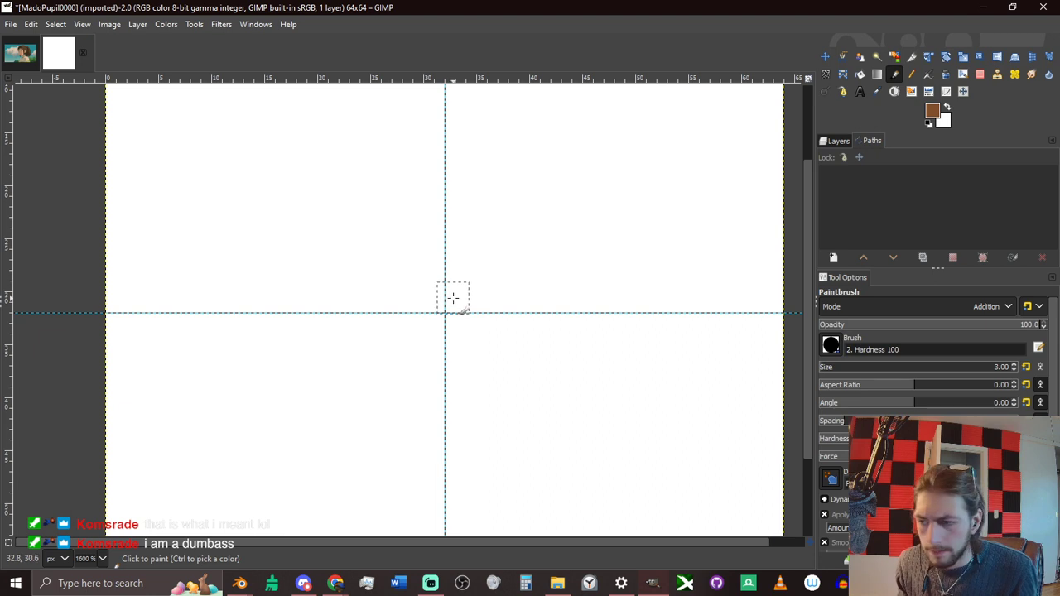
Increase the paintbrush size to 19 px.
key("bracketright")
key("bracketright")
key("bracketright")
key("bracketright")
key("bracketright")
key("bracketright")
key("bracketright")
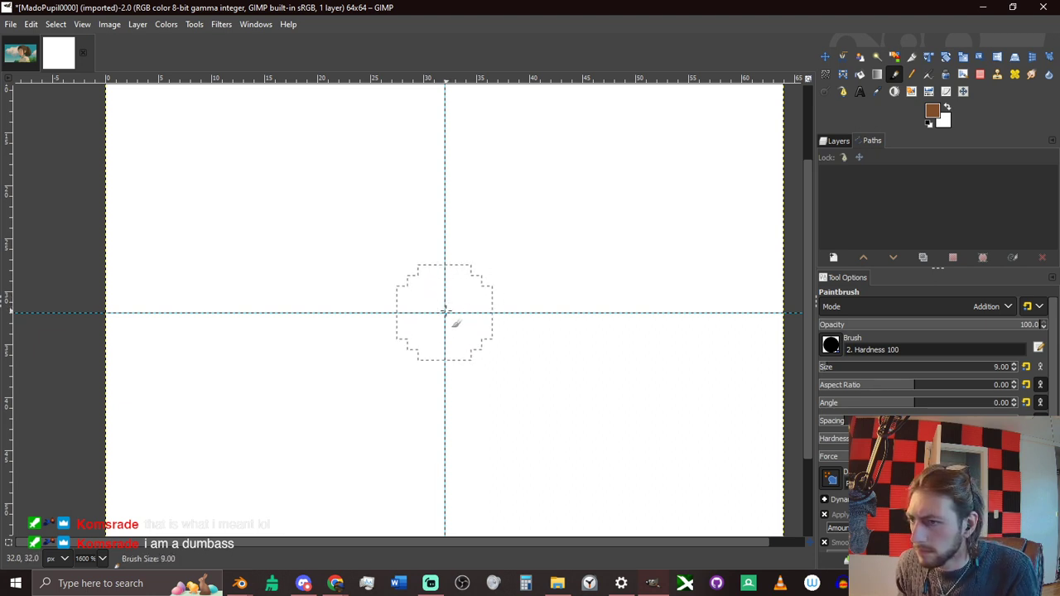
key("bracketright")
key("bracketright")
key("bracketright")
key("bracketright")
key("bracketright")
key("bracketright")
key("bracketright")
key("bracketright")
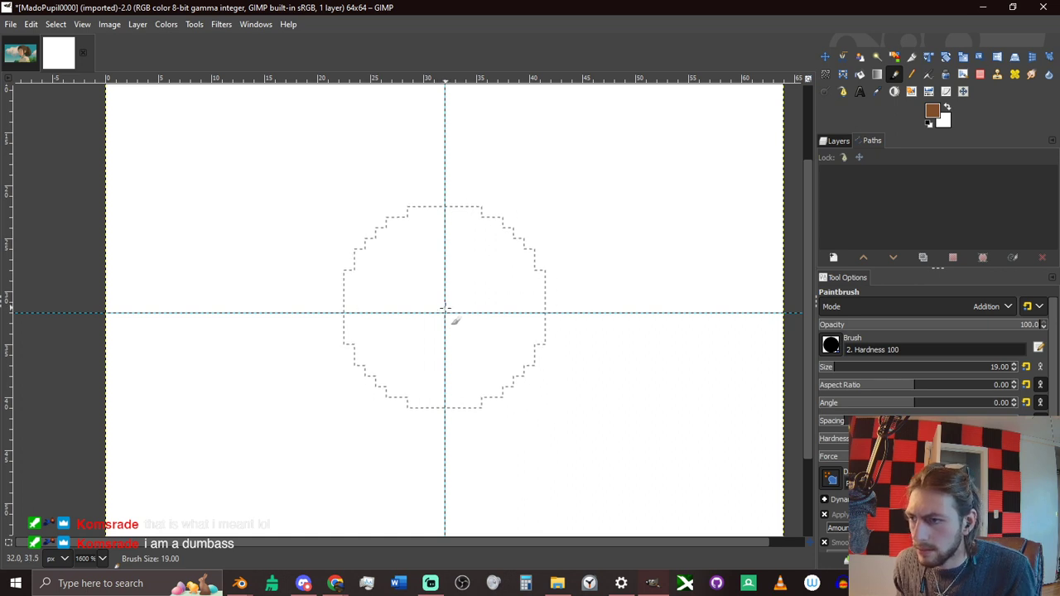
key("bracketright")
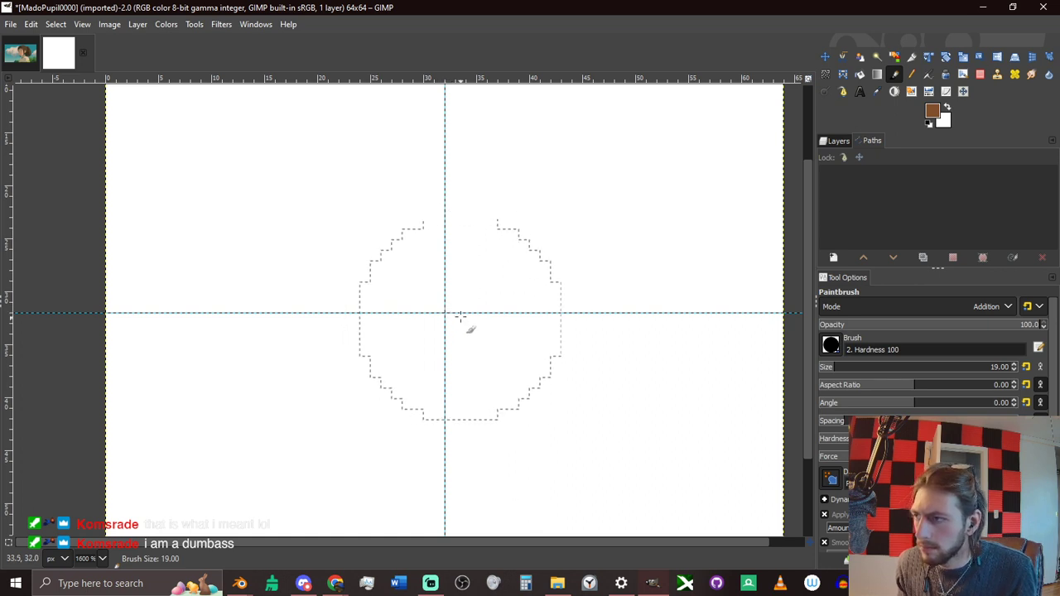
Set the paint mode to Normal and paint a solid brown circle centred on the crossing of the two guides.
left_click(920, 307)
left_click(922, 8)
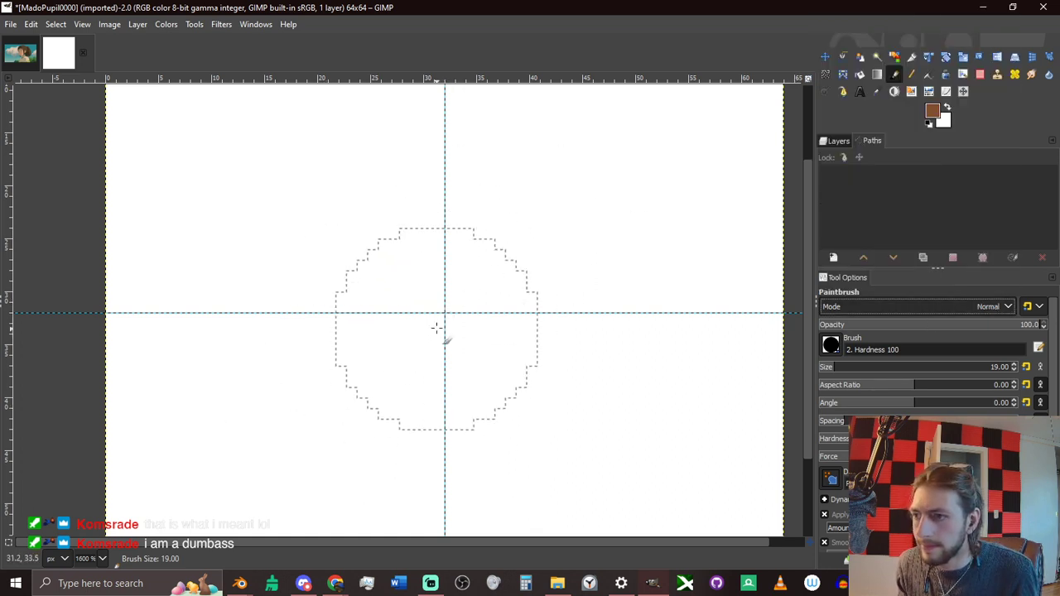
left_click(445, 311)
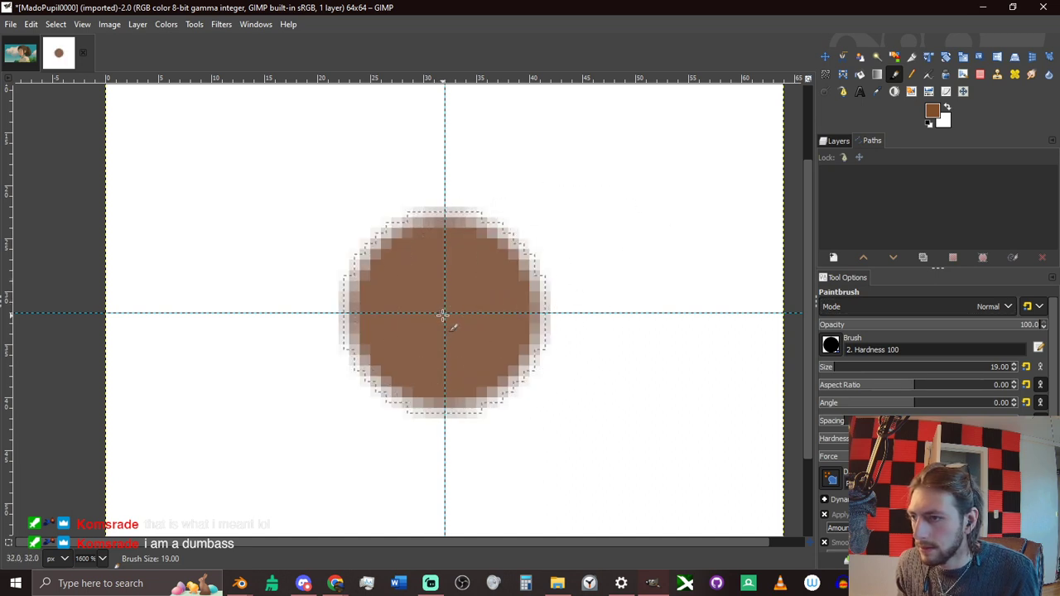
mouse_move(445, 312)
left_mouse_down("ctrl+alt")
mouse_move(564, 414)
mouse_move(444, 362)
mouse_move(715, 355)
mouse_move(770, 464)
mouse_move(546, 217)
mouse_move(567, 290)
mouse_move(665, 331)
left_mouse_up("ctrl+alt")
key("shift+ctrl+a")
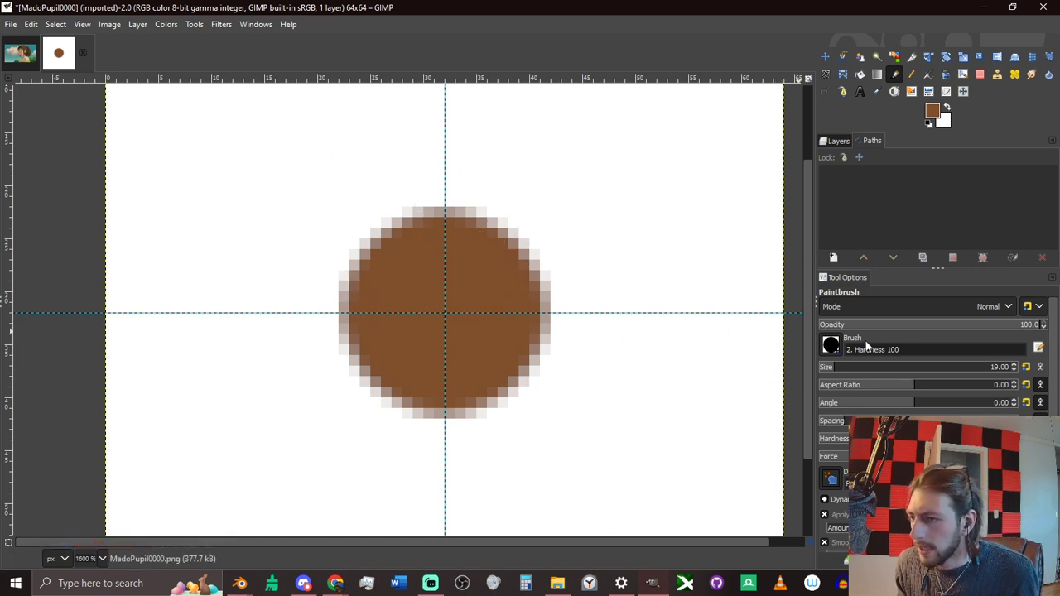
scroll(467, 295, "up", 2, "ctrl")
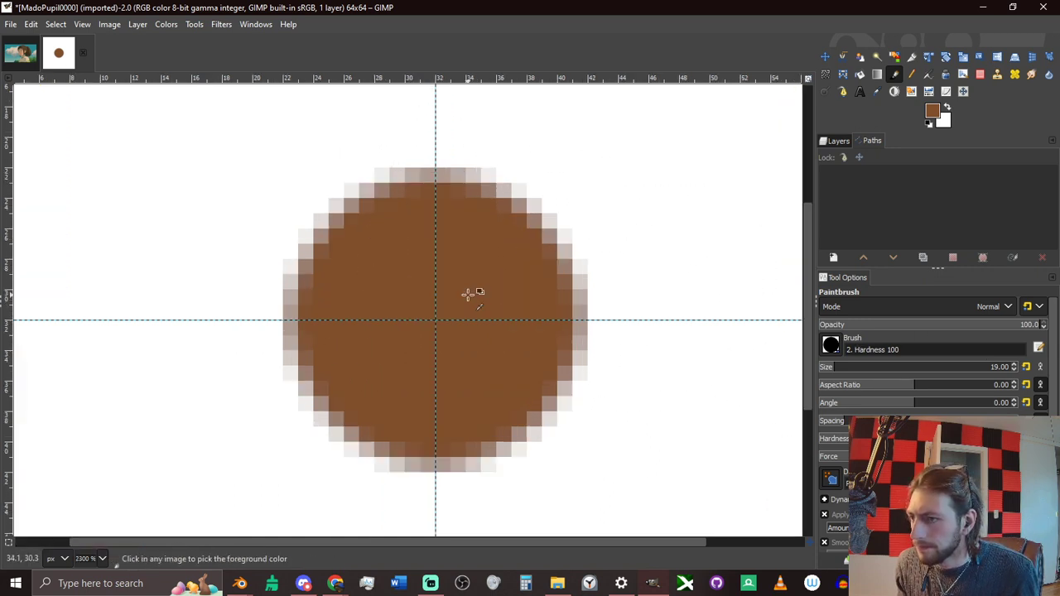
scroll(468, 294, "down", 3, "ctrl")
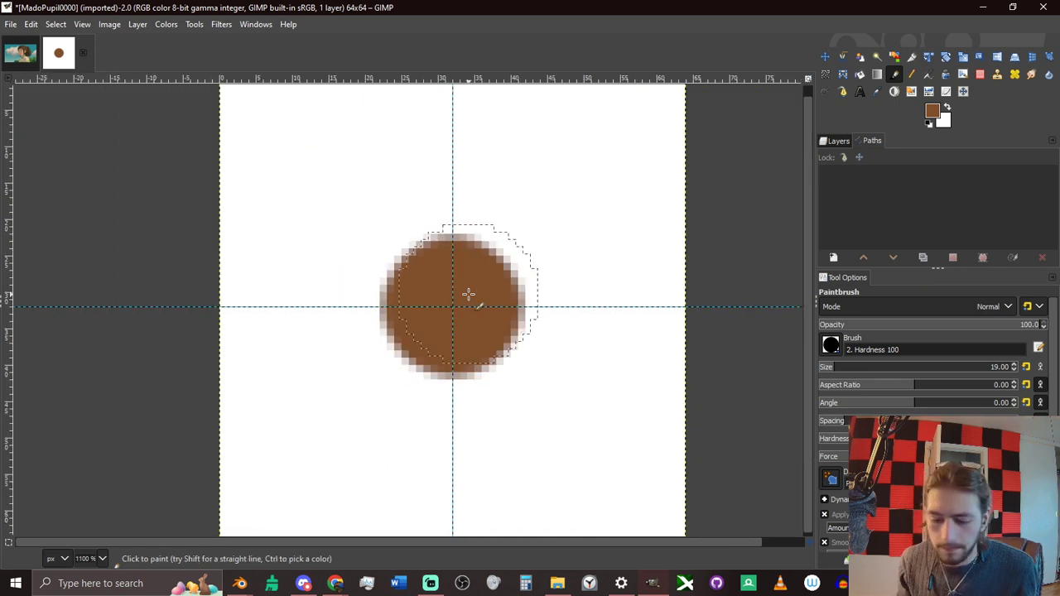
key("alt+Tab")
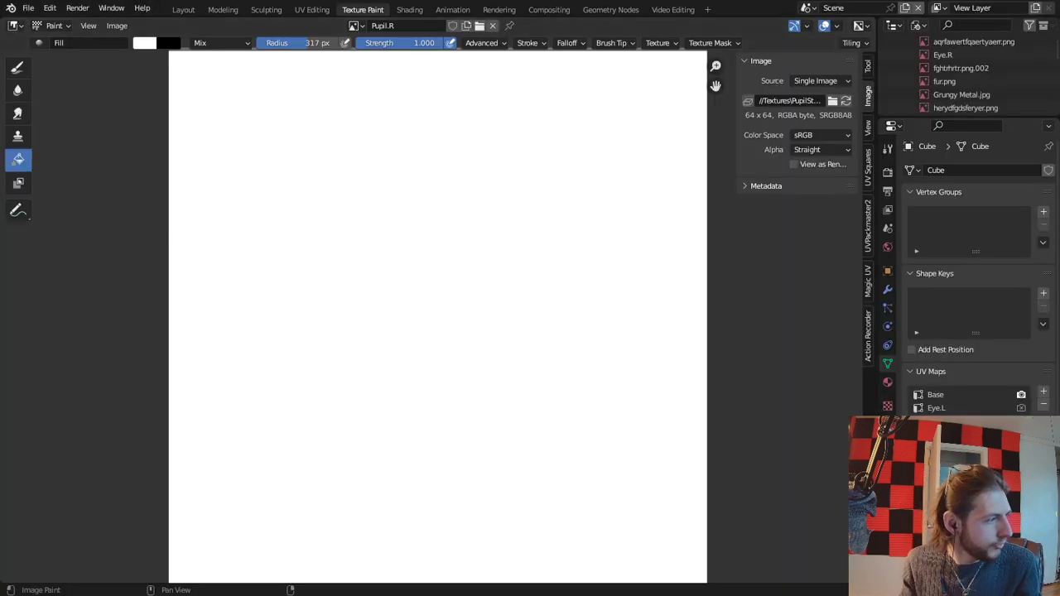
key("alt+Tab")
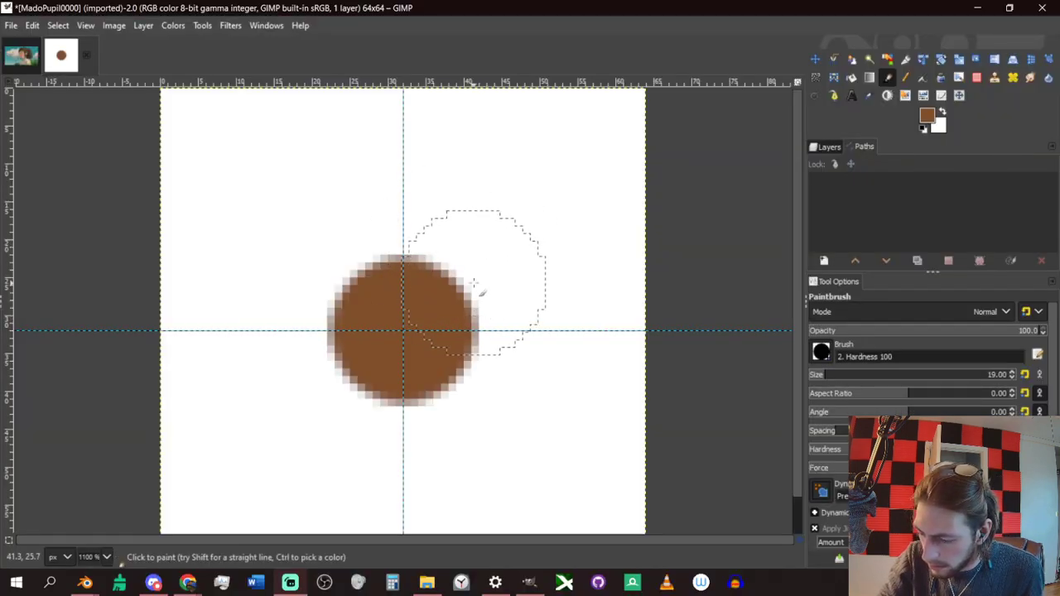
left_click_drag(475, 282, 524, 273)
left_click(507, 424)
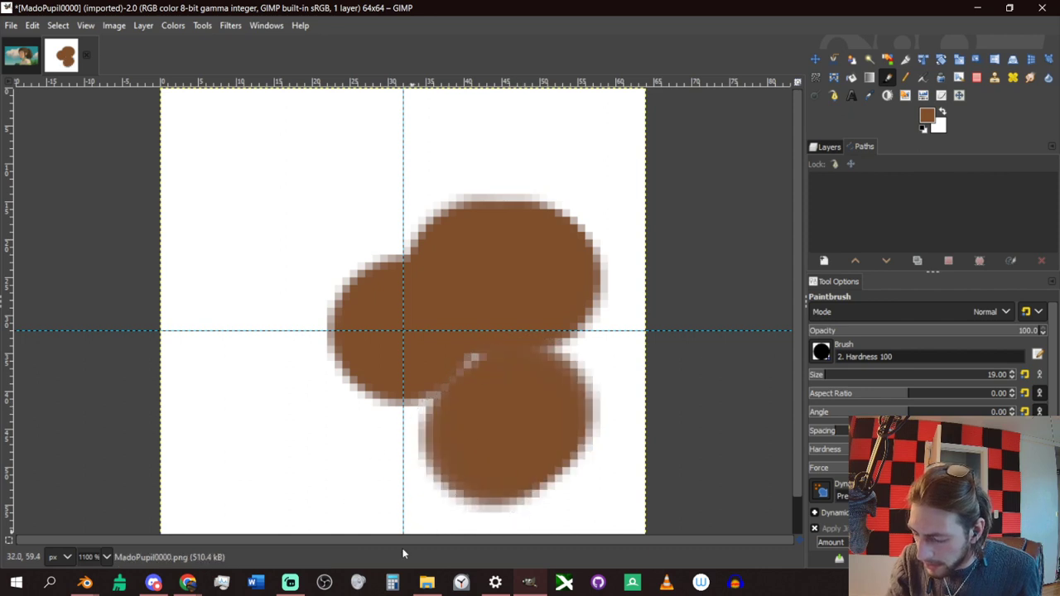
key("ctrl+z")
key("ctrl+z")
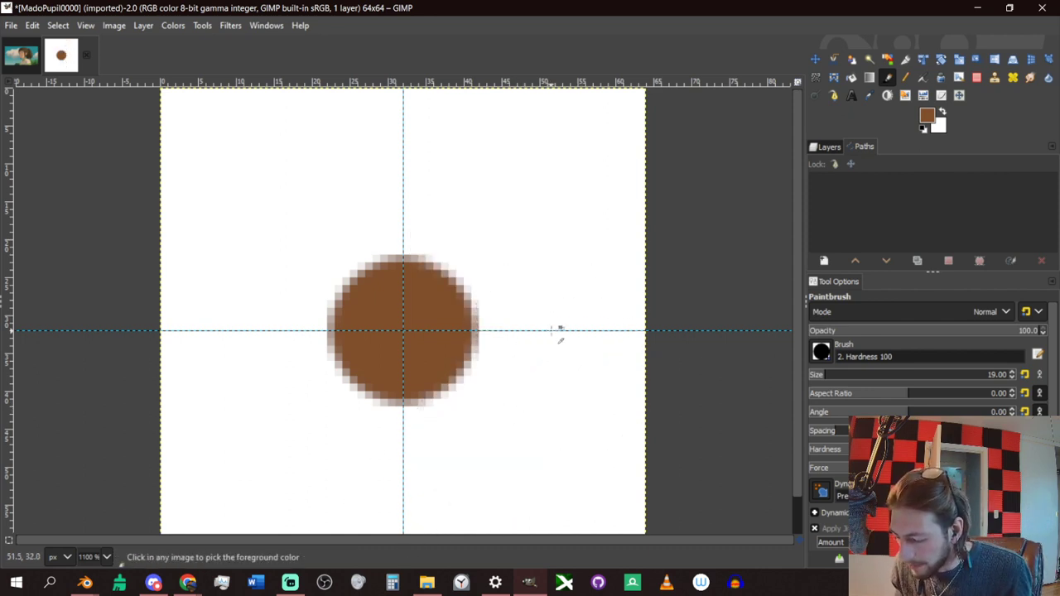
Reduce the paintbrush size to 3 px, keeping the Normal paint mode.
key("bracketleft")
key("bracketleft")
key("bracketleft")
key("bracketleft")
key("bracketleft")
key("bracketleft")
key("bracketleft")
key("bracketleft")
key("bracketleft")
key("bracketleft")
key("bracketleft")
key("bracketleft")
key("bracketleft")
key("bracketleft")
key("bracketleft")
key("bracketleft")
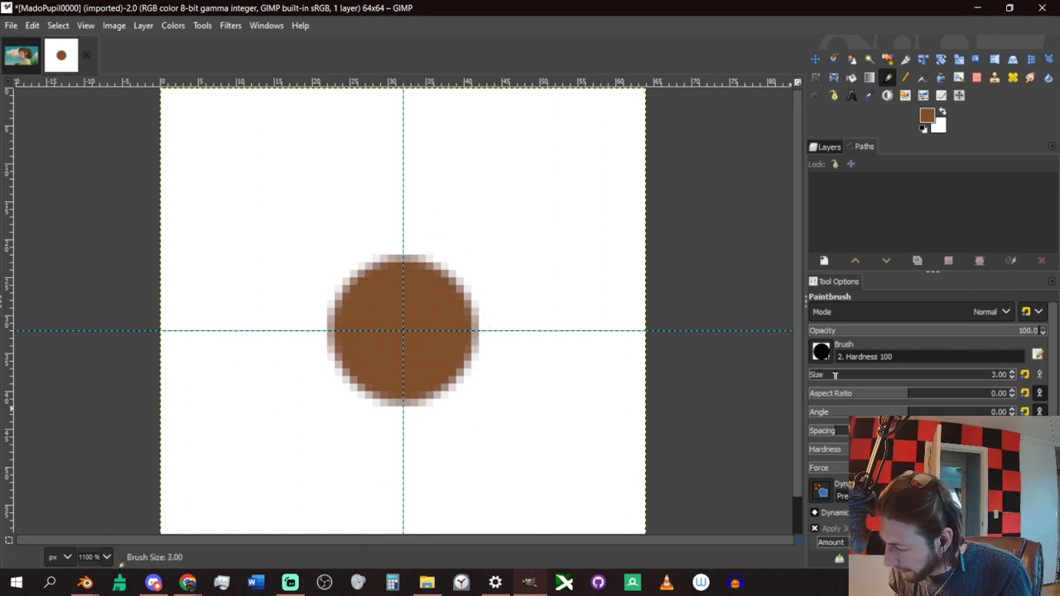
left_click(842, 310)
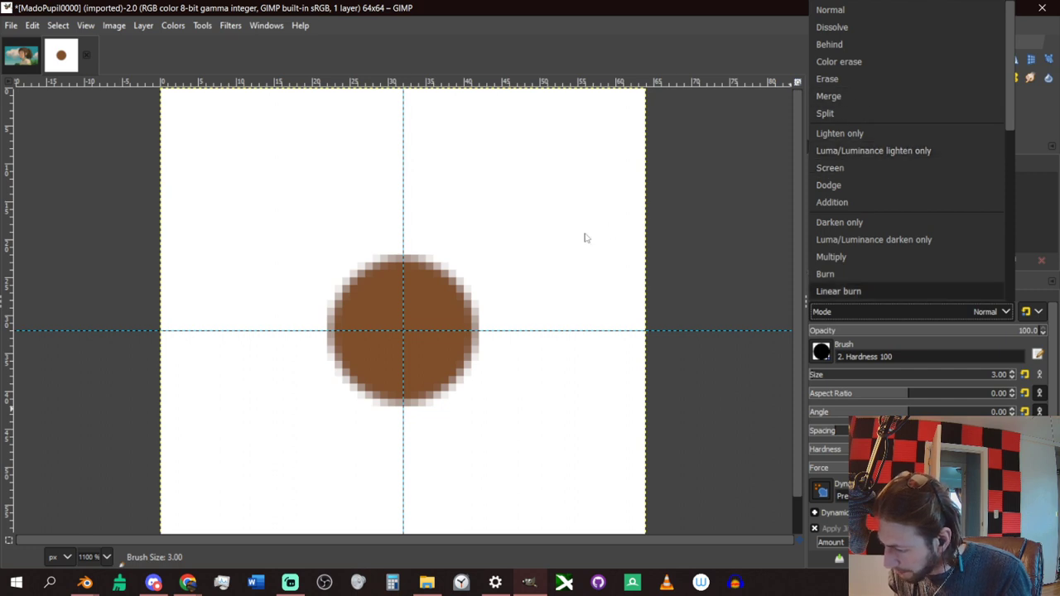
key("Escape")
Show the layer list and rename the MadoPupil0000.png layer as Base Layer.
left_click(821, 148)
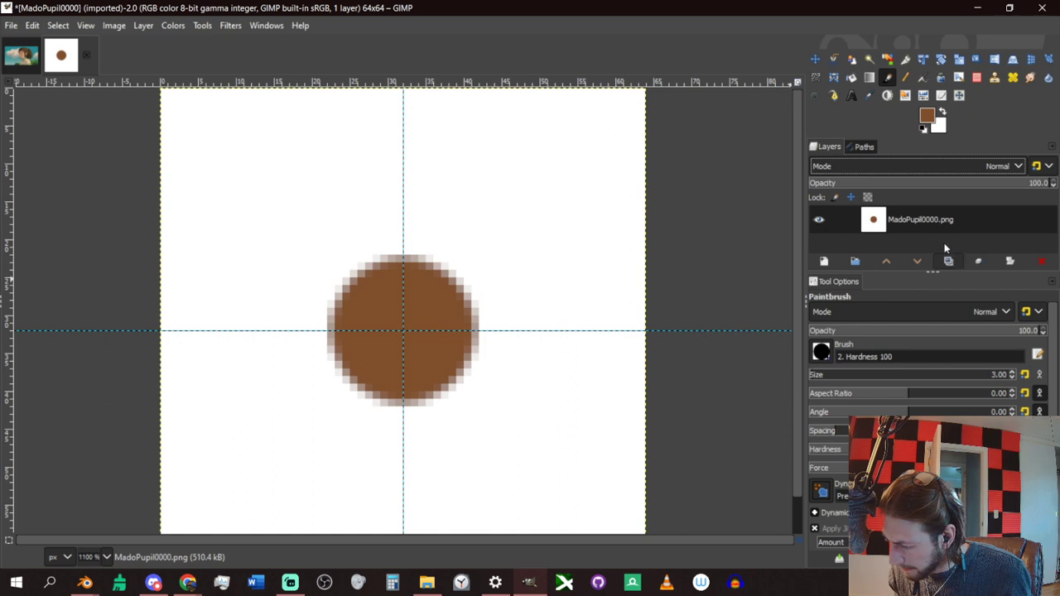
double_click(934, 219)
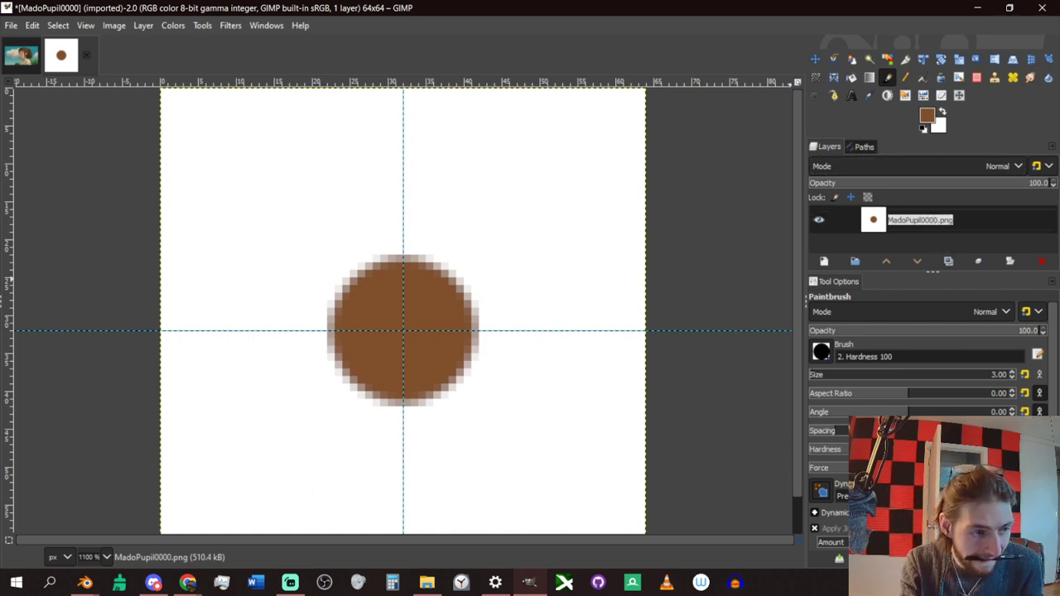
type("Base ")
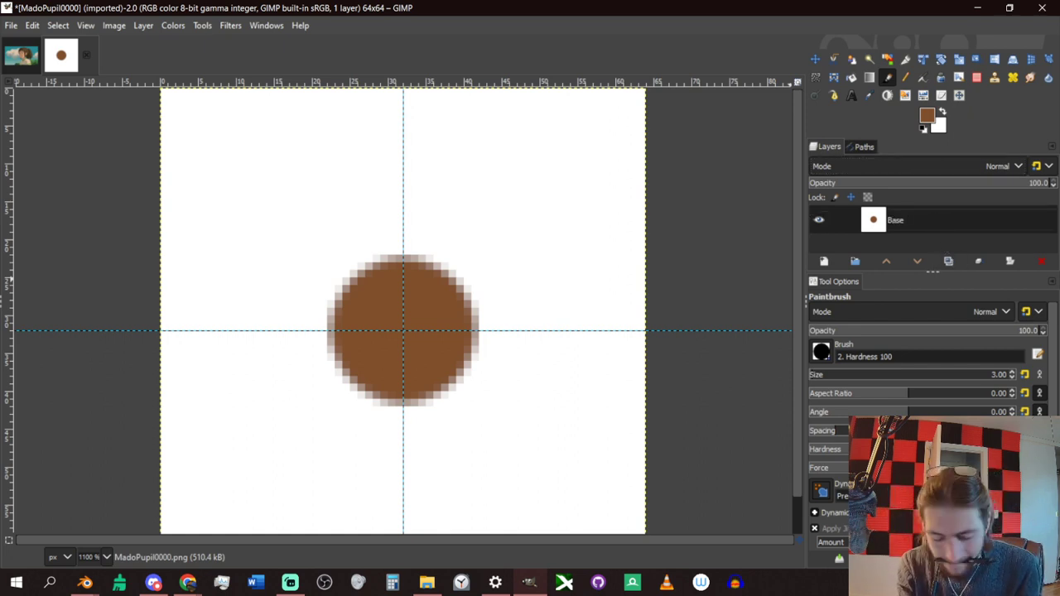
type("Layer")
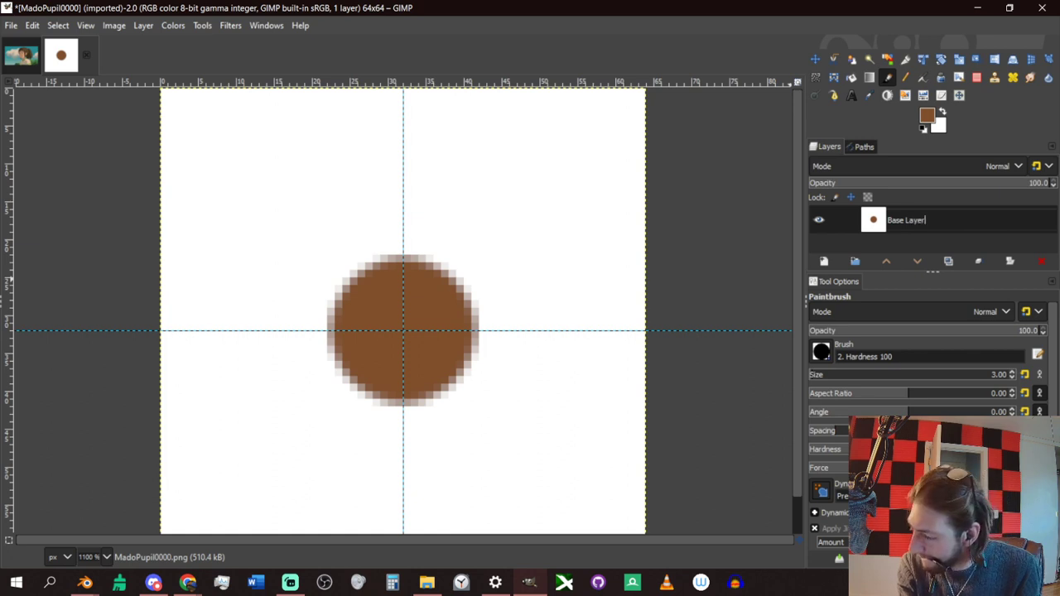
key("Return")
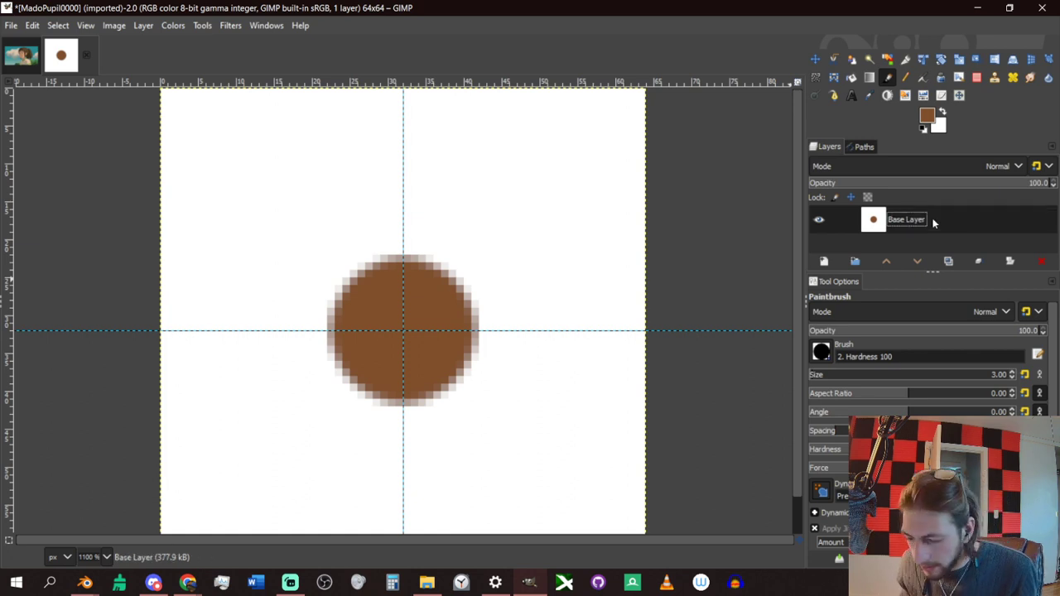
Save the image as MadoPupil.xcf in the PupilStates folder.
left_click(11, 25)
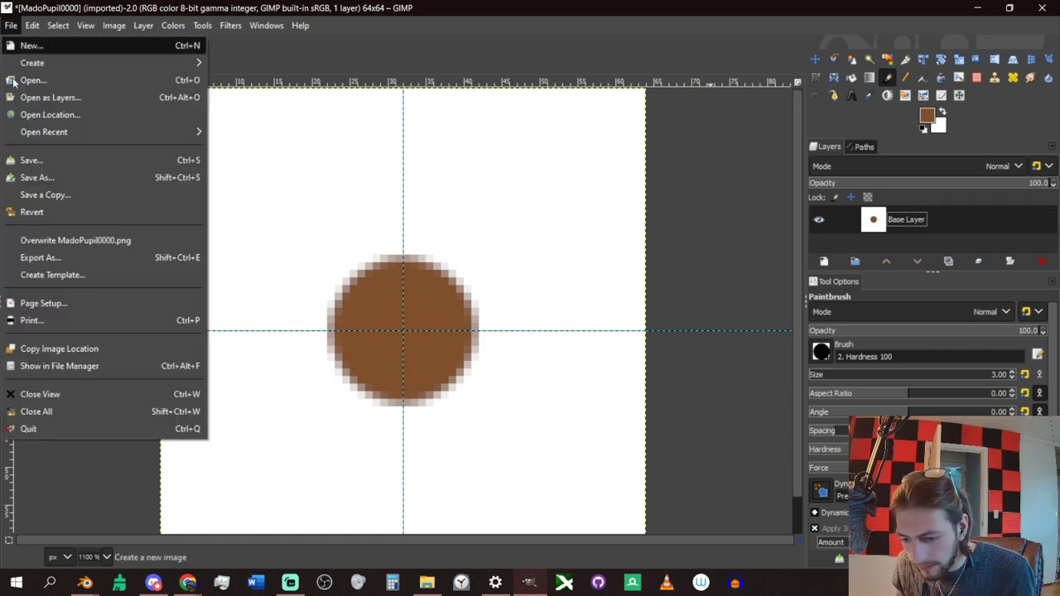
left_click(37, 176)
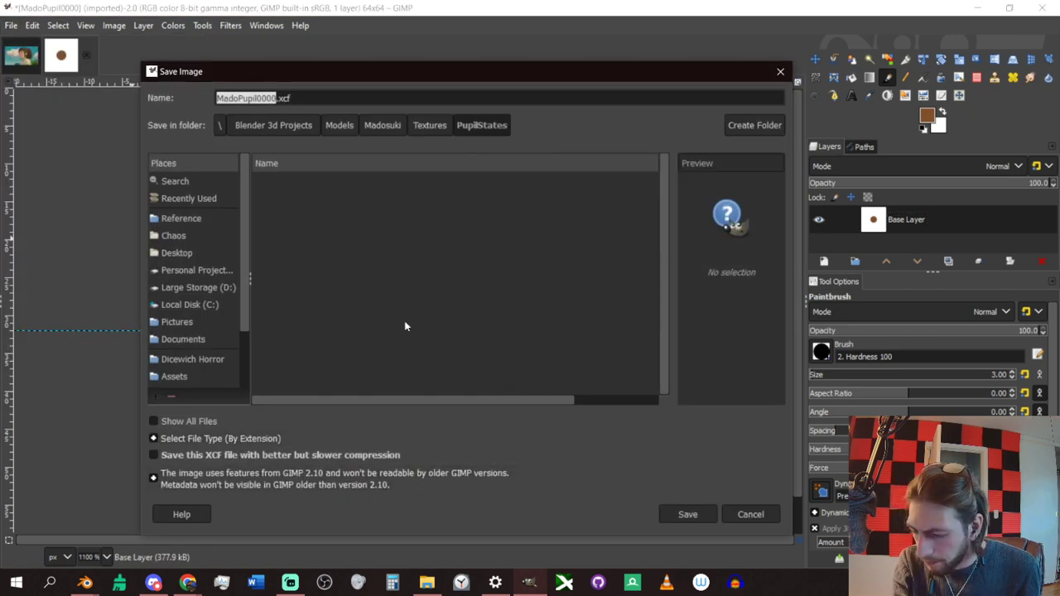
key("Right")
key("shift+Home")
key("shift+Right")
key("shift+Right")
key("shift+Right")
key("shift+Right")
key("shift+Right")
key("shift+Right")
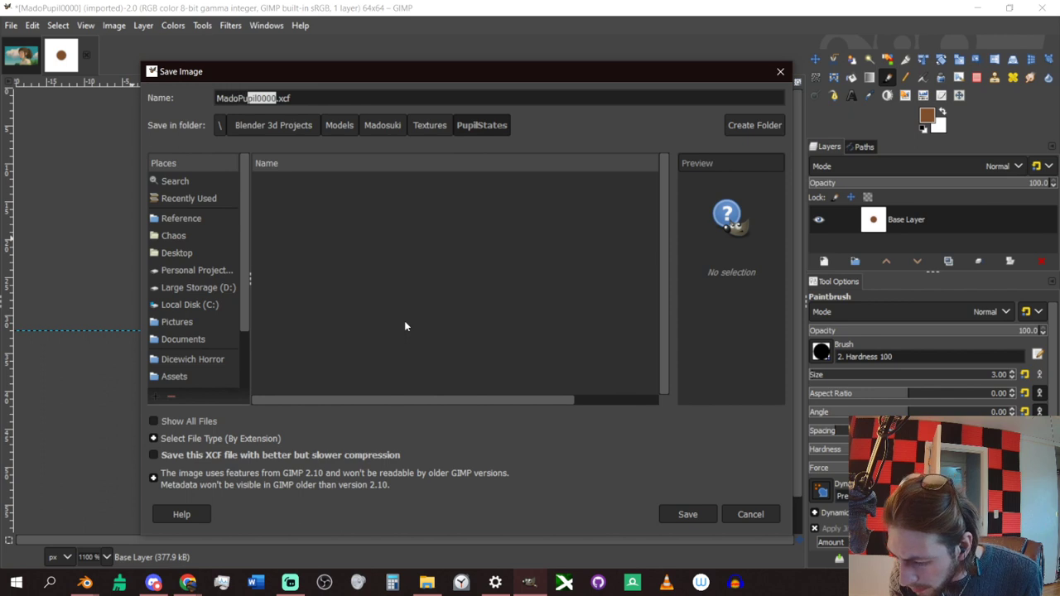
key("shift+Right")
key("shift+Right")
key("shift+Right")
key("BackSpace")
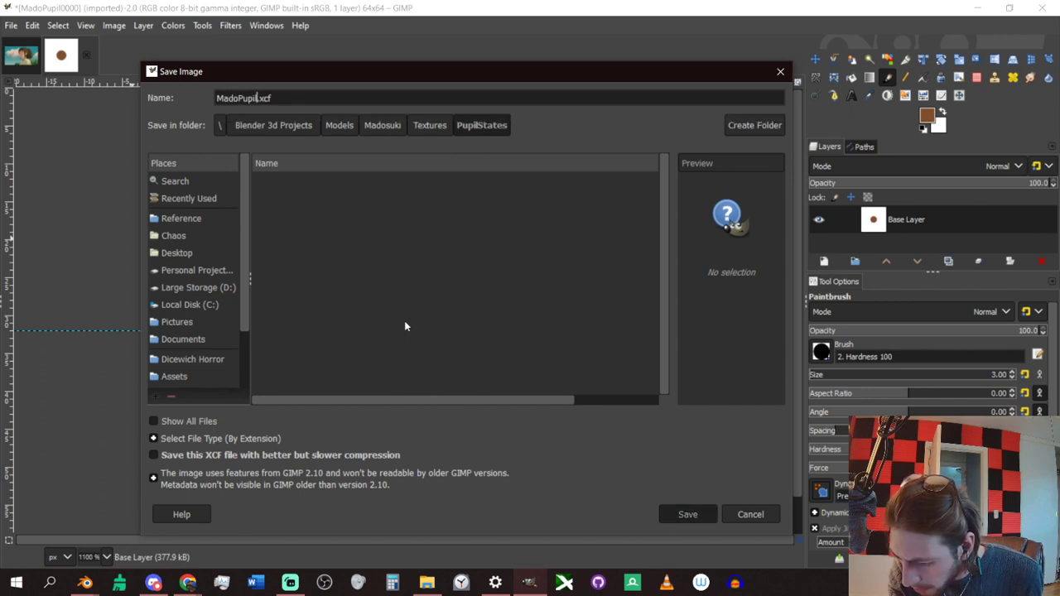
key("Return")
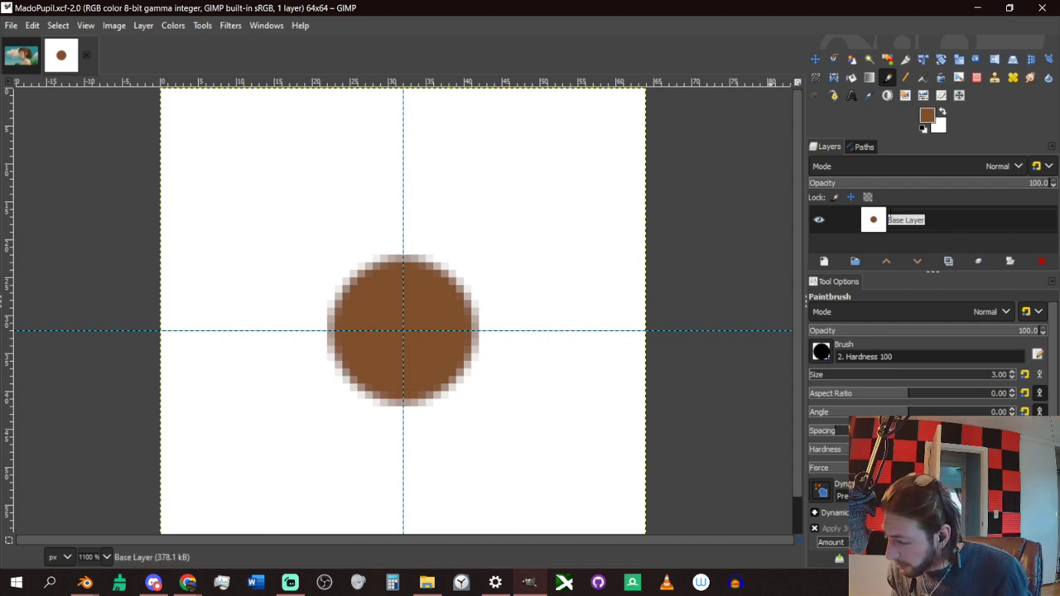
Add a 64 x 64 px transparent layer named Road (Flat) above Base Layer and set its mode to Multiply.
left_click(825, 262)
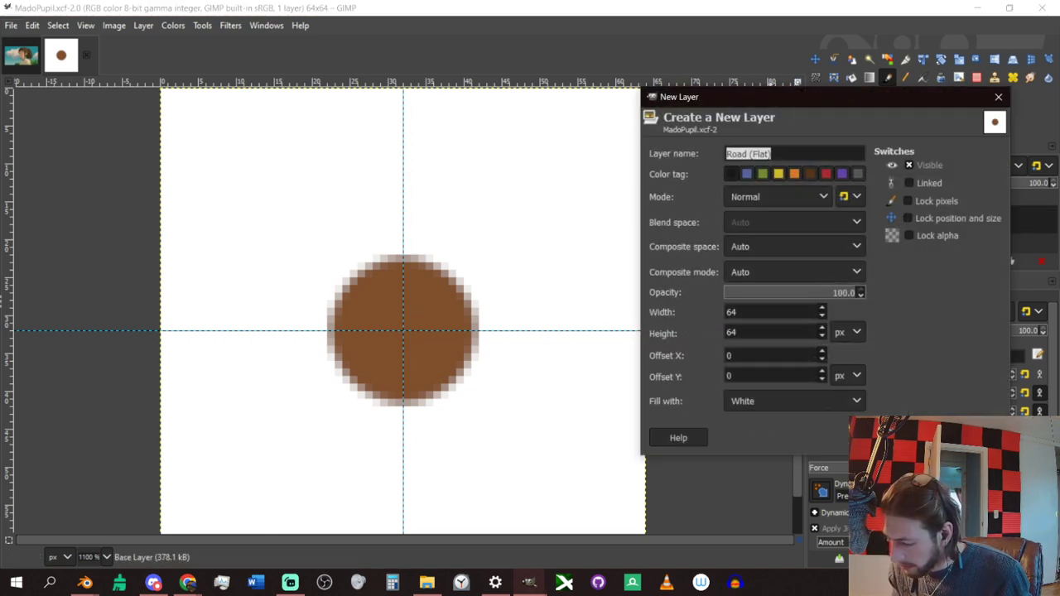
left_click(831, 404)
left_click(780, 473)
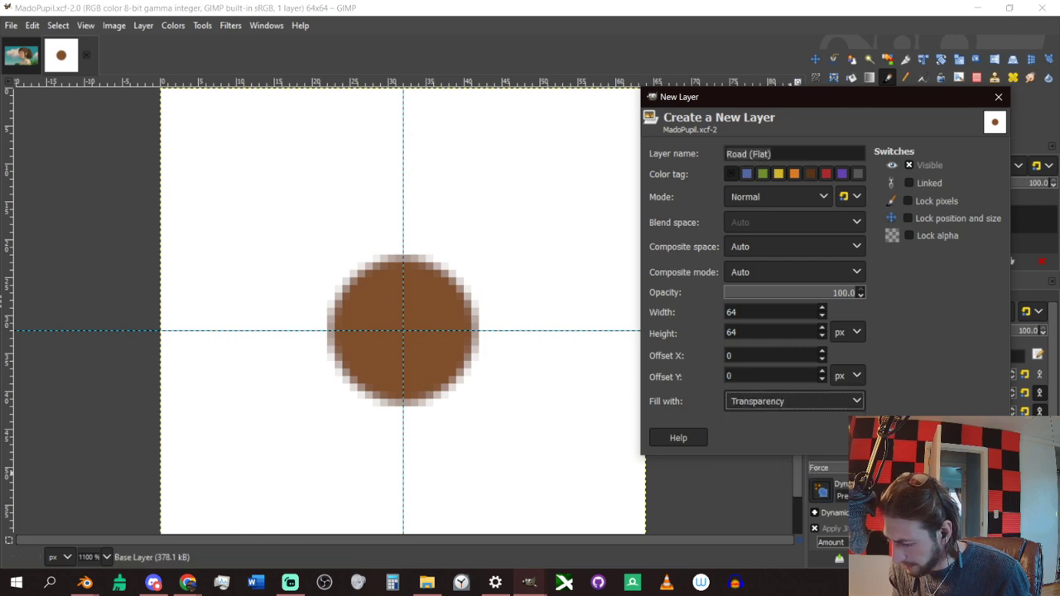
key("Return")
left_click(1001, 165)
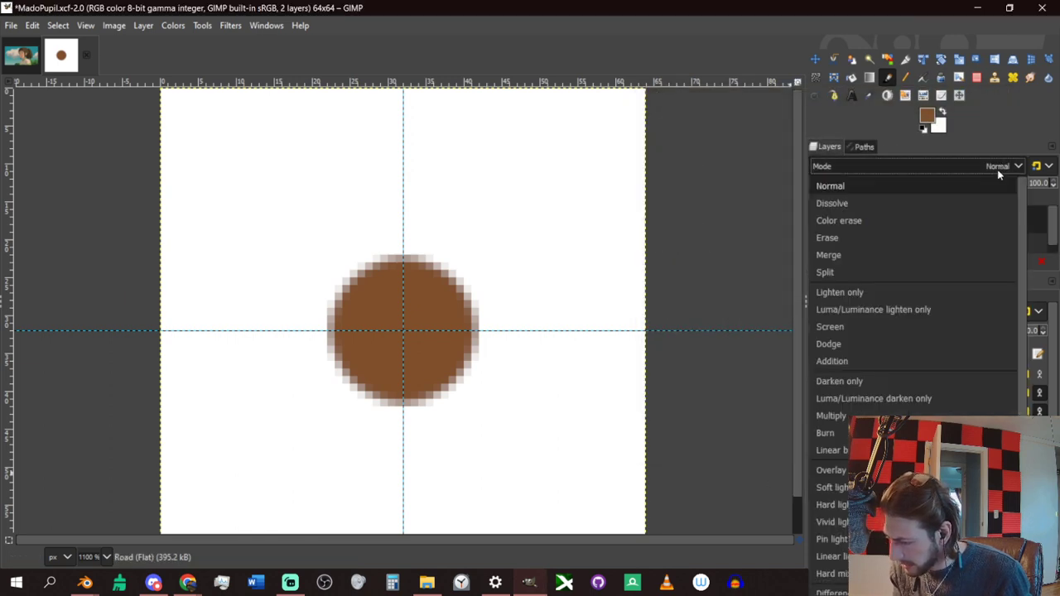
left_click(878, 414)
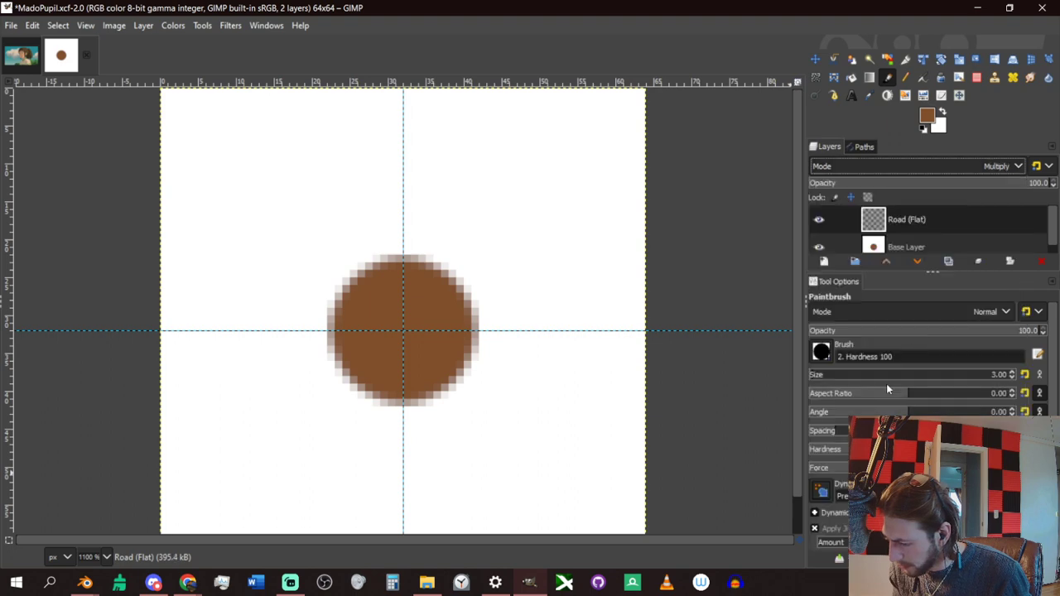
Add a transparent Normal-mode layer named LAyer above Road (Flat).
left_click(822, 264)
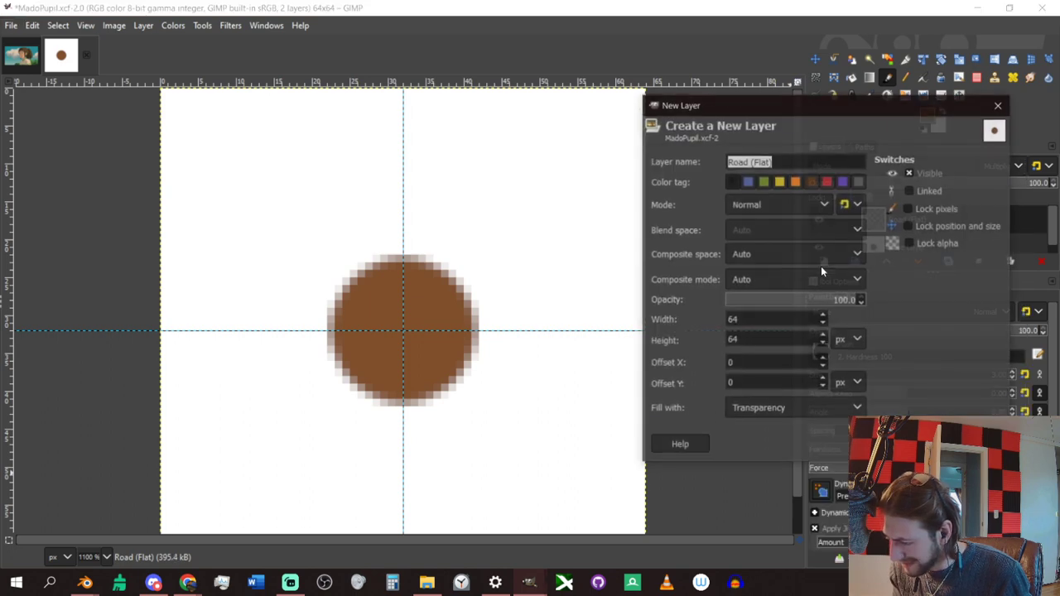
left_click(774, 162)
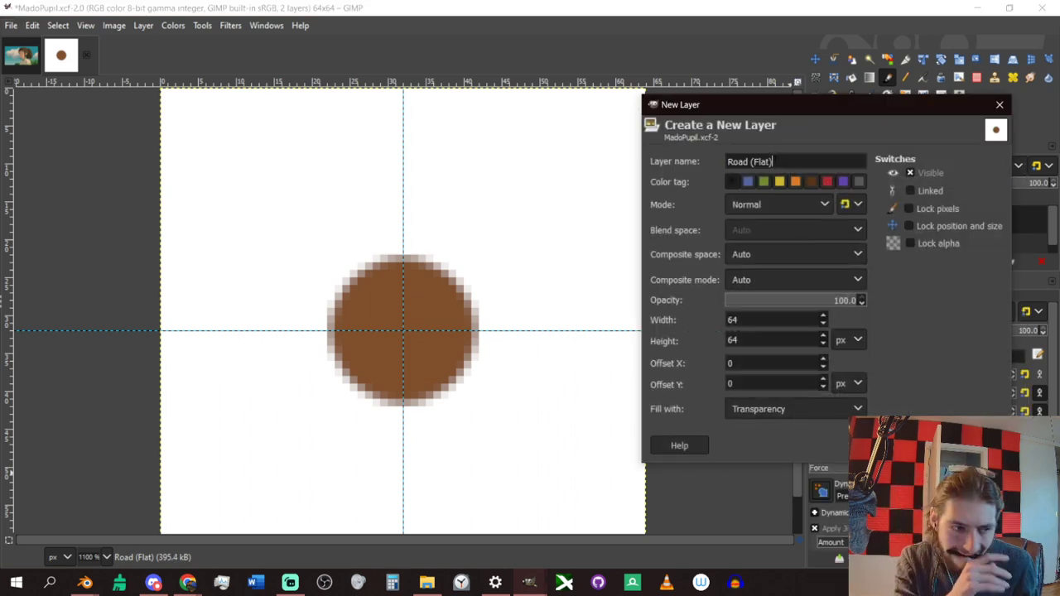
key("ctrl+a")
type("LAyer")
key("Return")
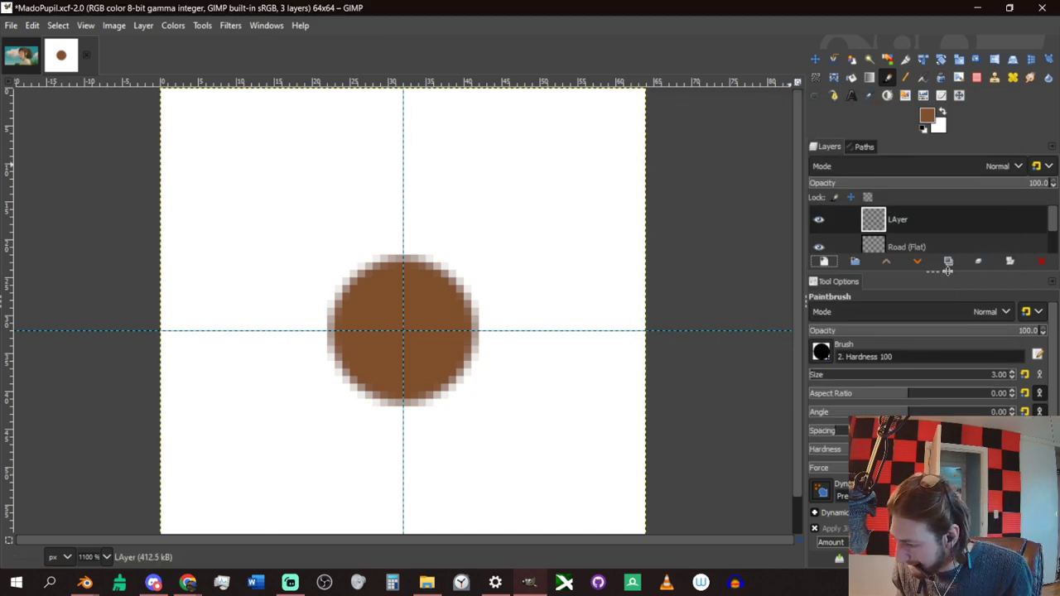
Add a transparent layer named Layer on top of the stack and delete the misspelled LAyer layer.
left_click(834, 264)
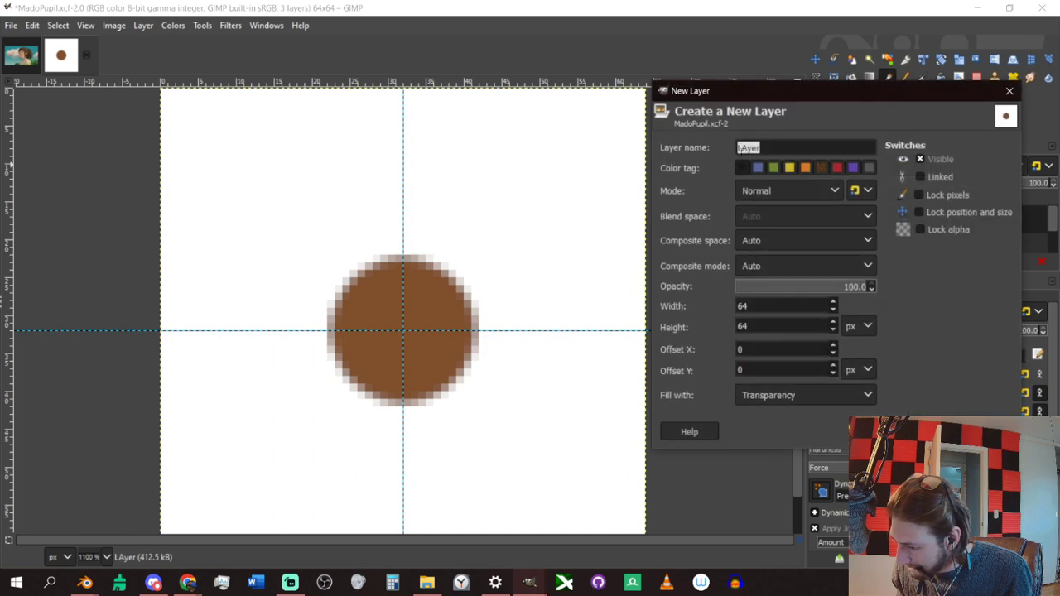
left_click(739, 147)
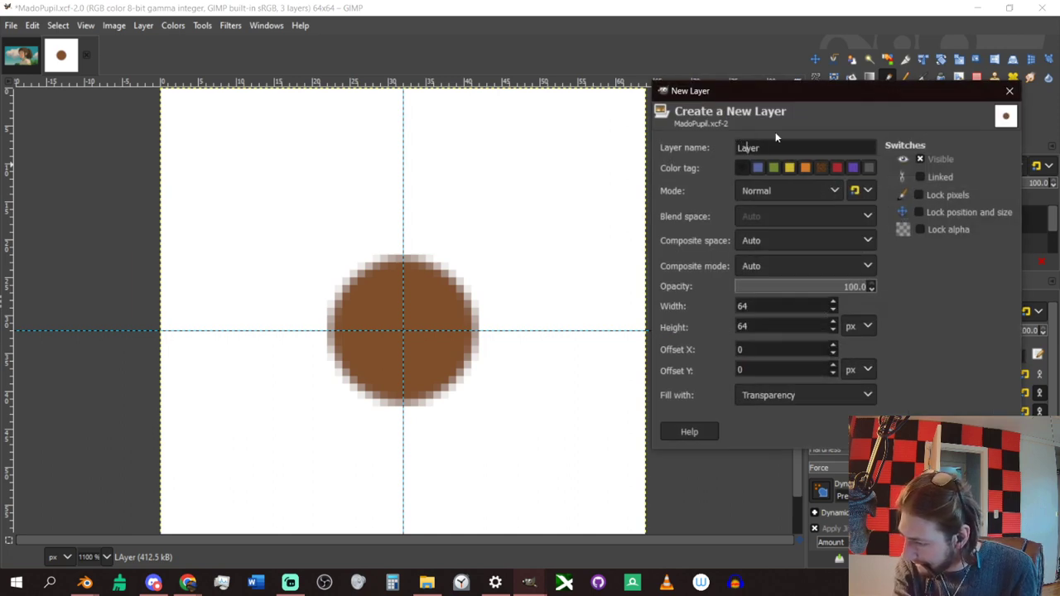
key("Return")
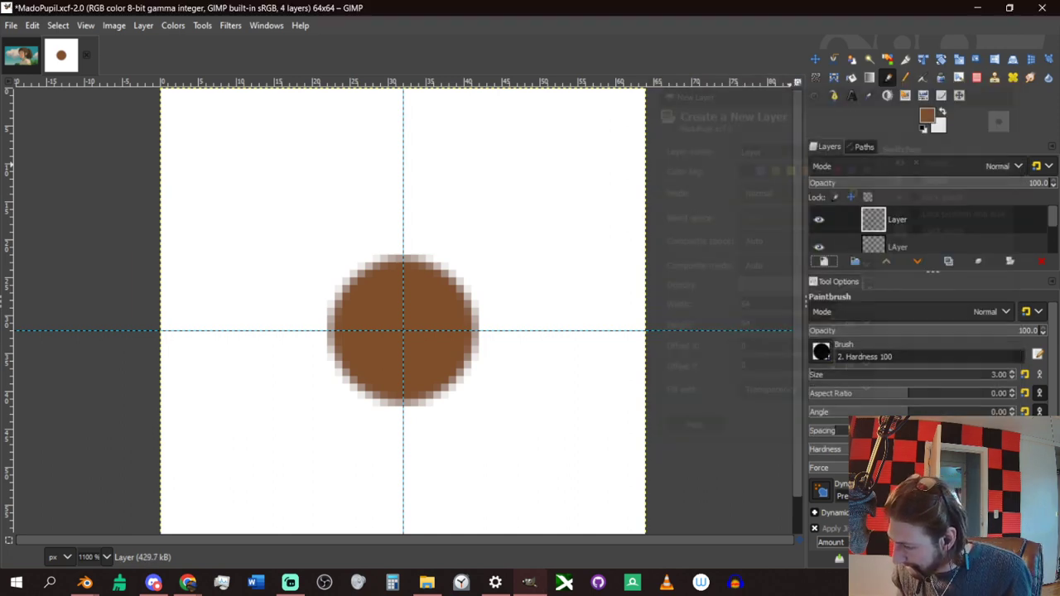
left_click(918, 247)
left_click(1038, 265)
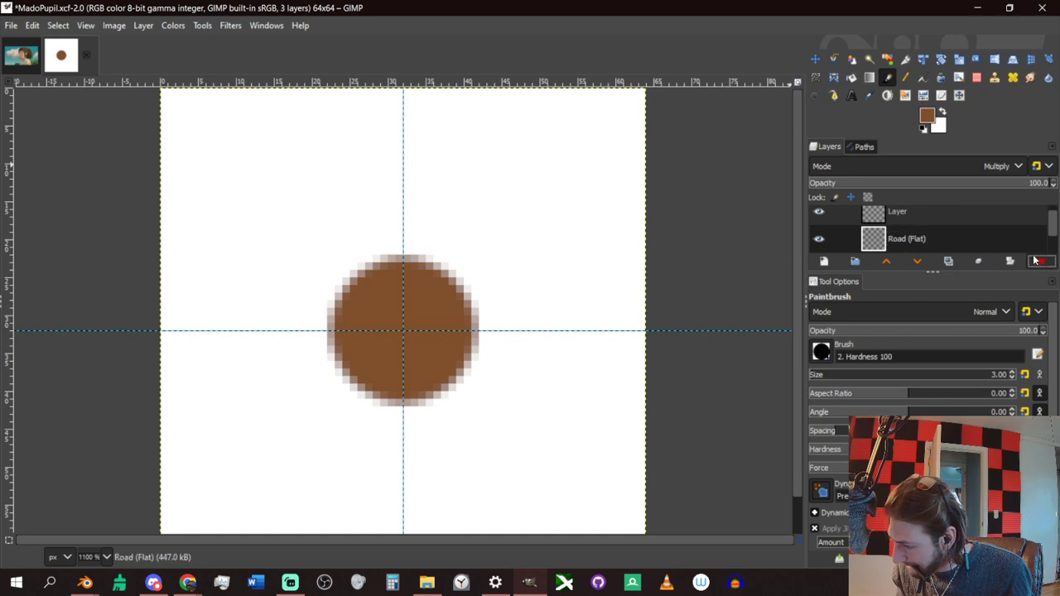
Delete the Road (Flat) layer and set the blend mode of the layer named Layer to Multiply.
left_click(1042, 262)
left_click(984, 169)
left_click(977, 183)
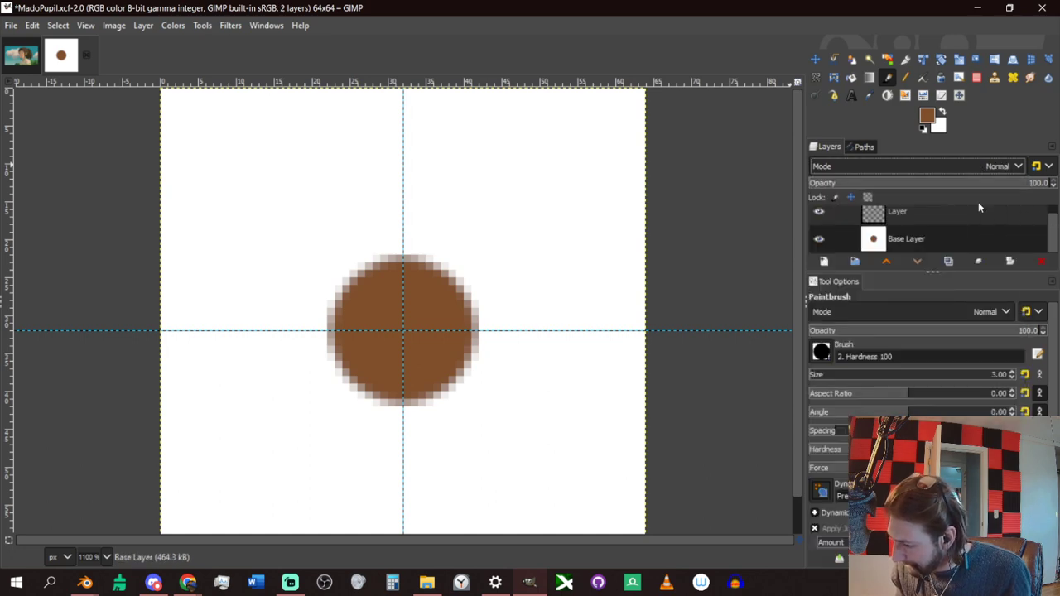
left_click(977, 212)
left_click(977, 213)
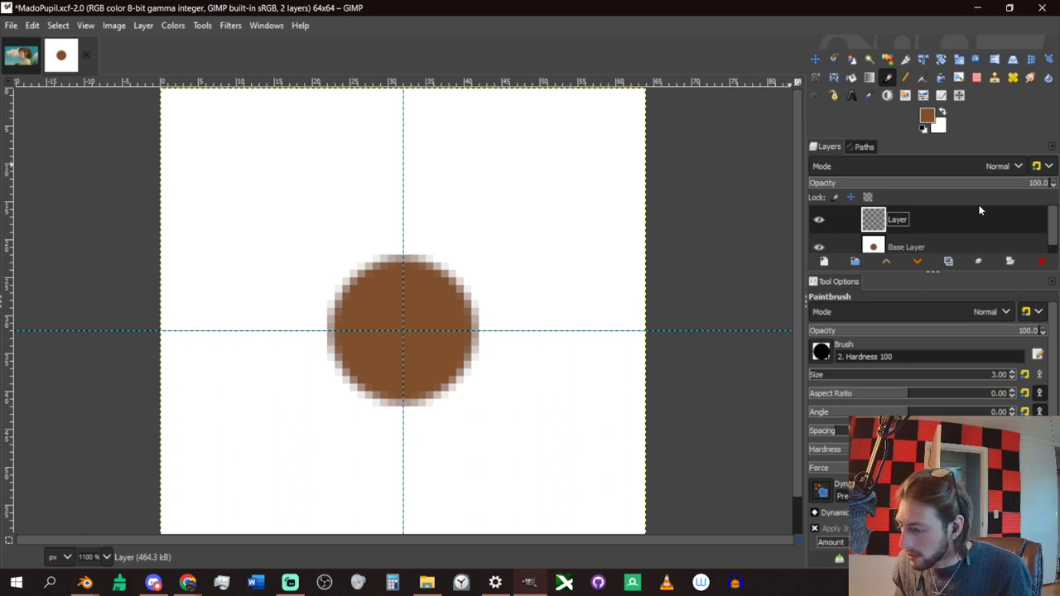
left_click(988, 169)
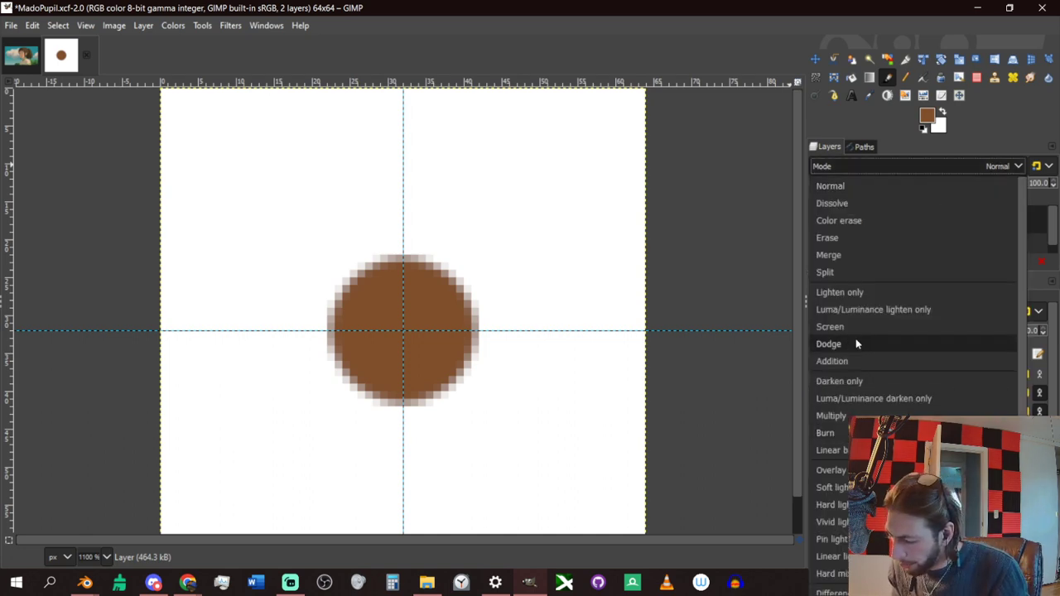
left_click(853, 416)
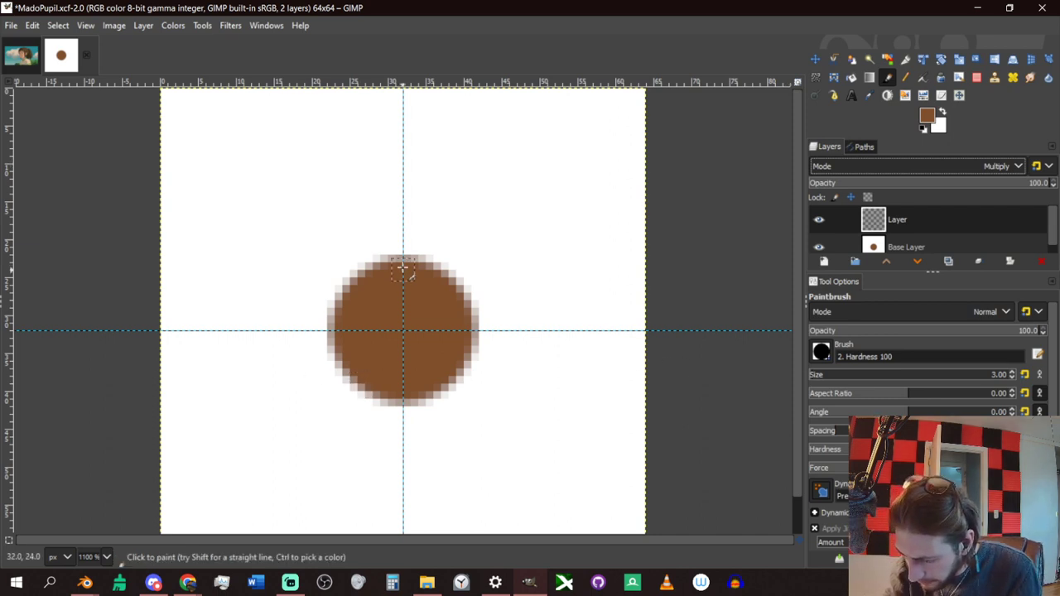
Try to paint a darker brown ring around the pupil's edge on the Multiply layer with the size 3 Paintbrush, undoing each attempt.
mouse_move(424, 268)
left_mouse_down()
mouse_move(373, 270)
mouse_move(336, 328)
mouse_move(364, 403)
mouse_move(444, 381)
mouse_move(427, 272)
mouse_move(415, 270)
left_mouse_up()
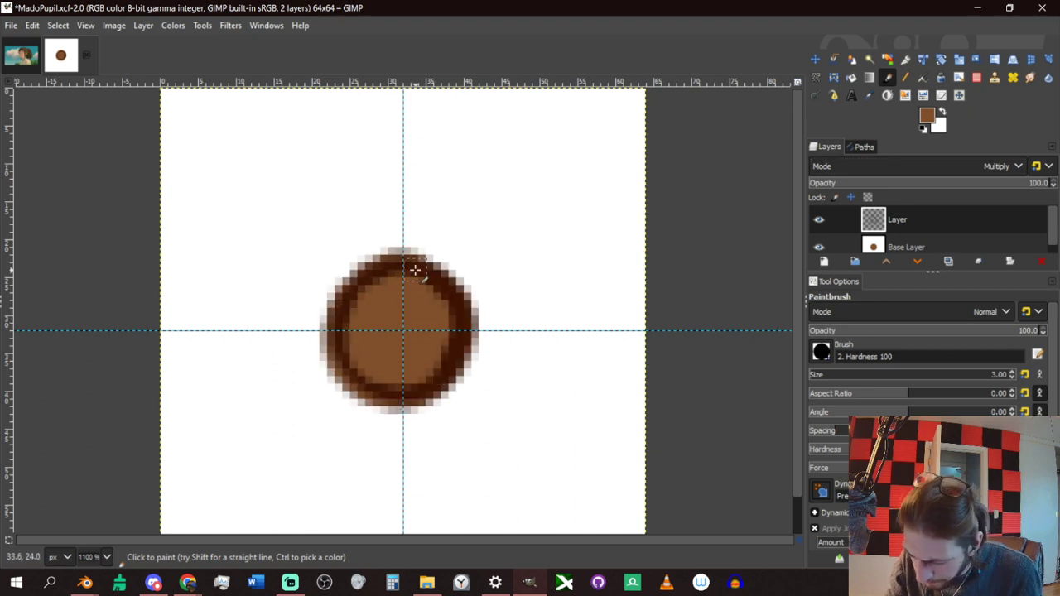
key("ctrl+z")
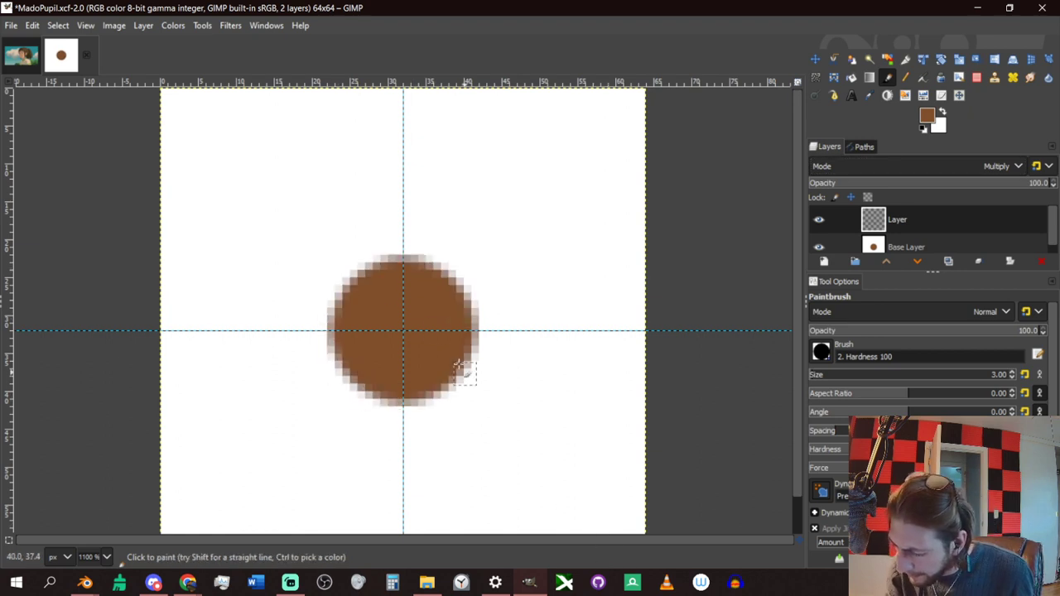
mouse_move(424, 258)
left_mouse_down()
mouse_move(354, 265)
mouse_move(336, 331)
mouse_move(377, 405)
mouse_move(433, 401)
mouse_move(473, 323)
mouse_move(447, 282)
mouse_move(344, 302)
mouse_move(379, 403)
mouse_move(456, 314)
mouse_move(418, 267)
left_mouse_up()
key("ctrl+z")
key("ctrl+z")
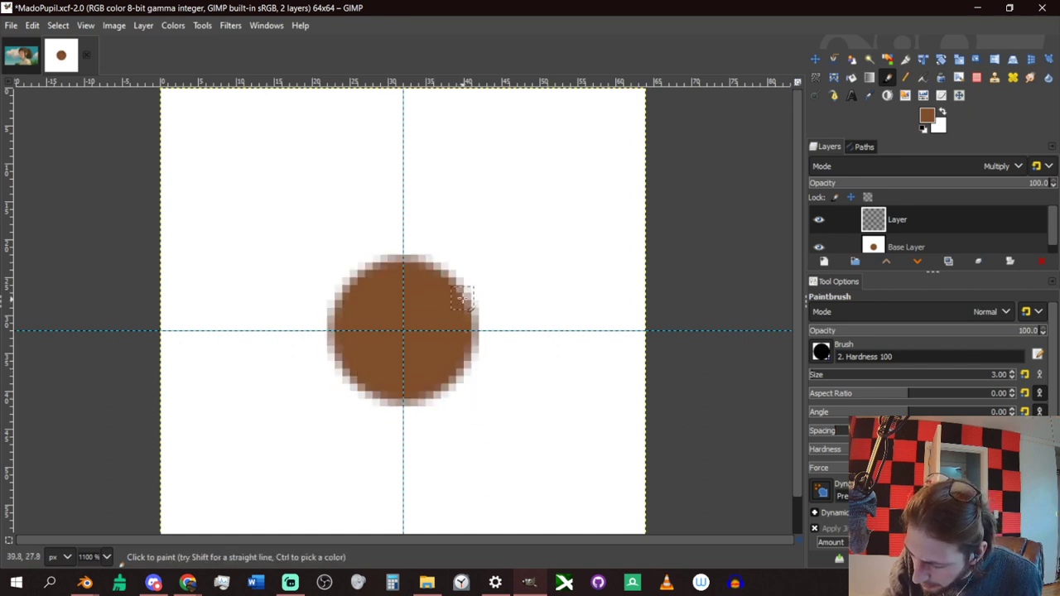
mouse_move(462, 302)
left_mouse_down()
mouse_move(454, 282)
mouse_move(404, 257)
mouse_move(354, 273)
mouse_move(327, 330)
mouse_move(342, 374)
mouse_move(403, 414)
mouse_move(454, 389)
mouse_move(482, 332)
mouse_move(458, 290)
left_mouse_up()
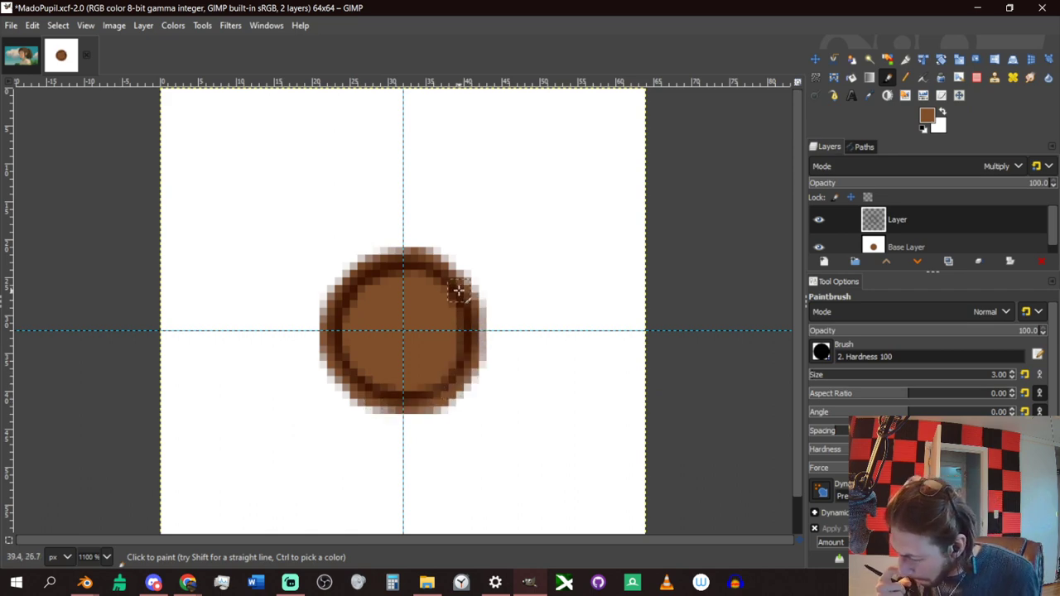
key("ctrl+z")
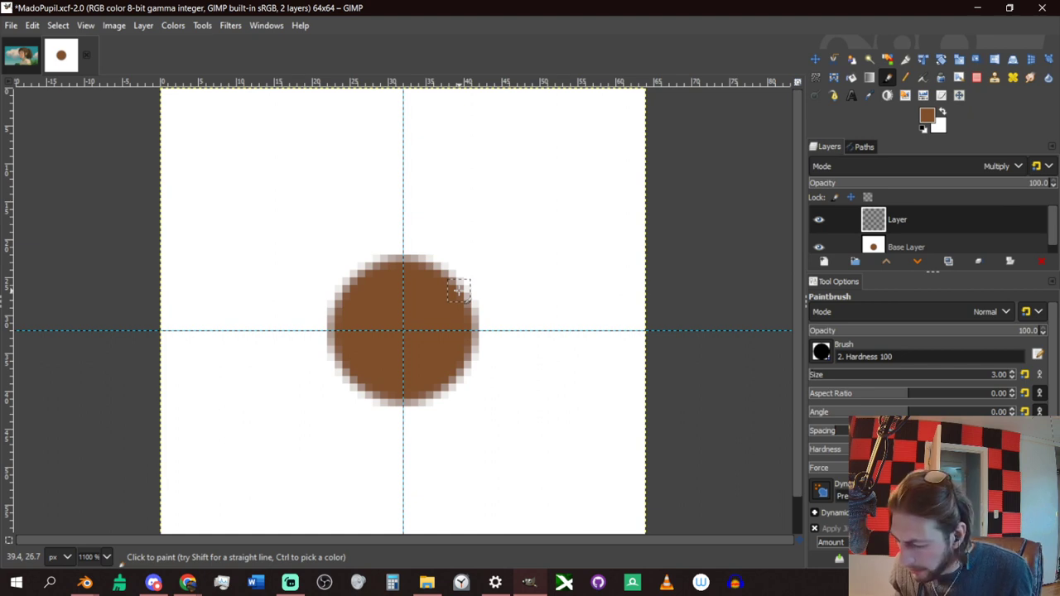
Try a square FG to Transparent gradient at 49.9 opacity outward from the pupil's centre, and undo it.
key("g")
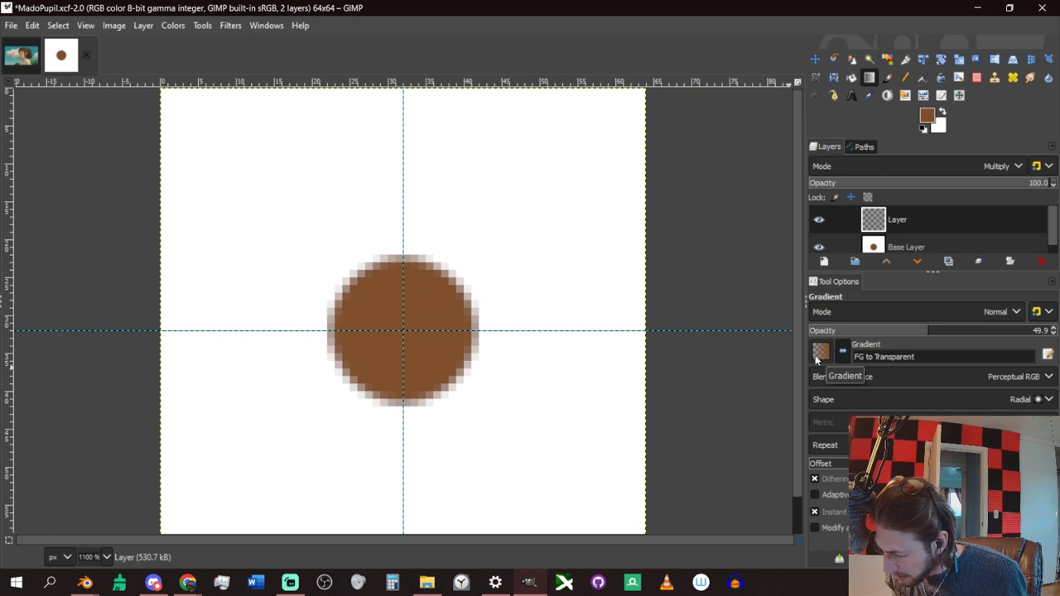
scroll(857, 397, "down", 1)
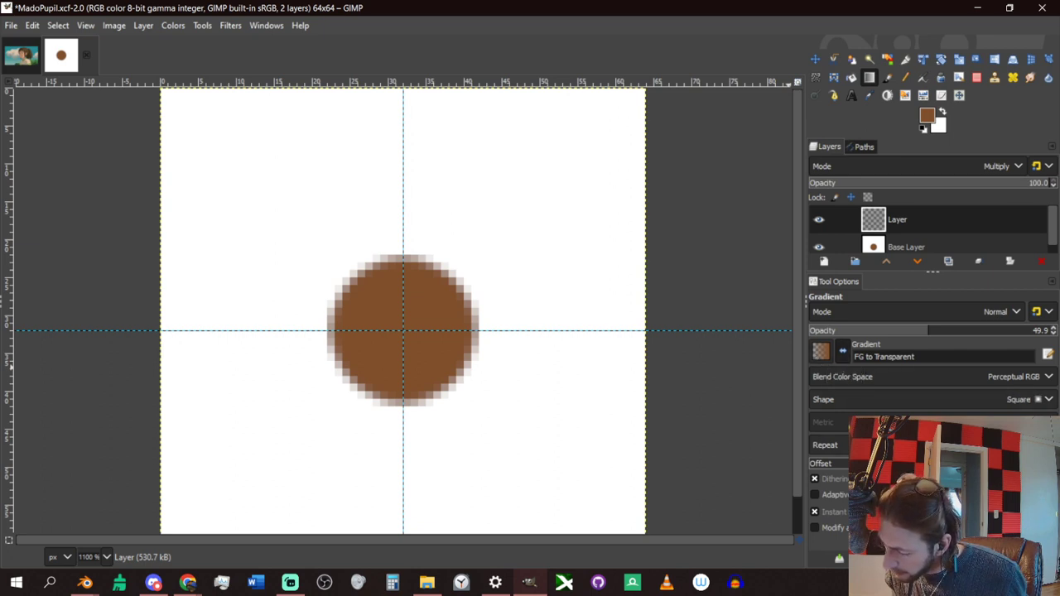
left_click(815, 528)
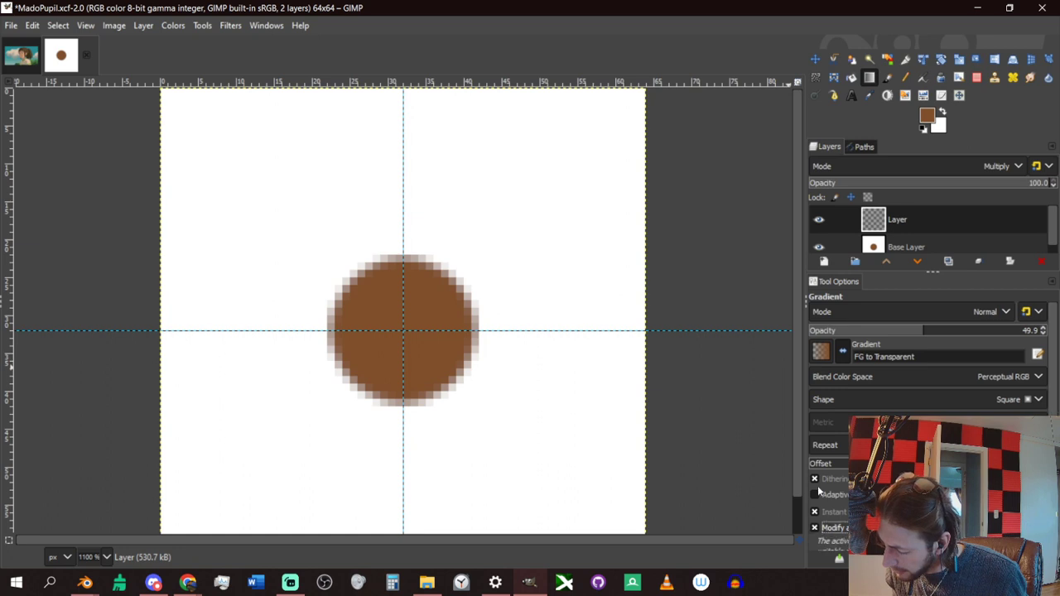
left_click_drag(403, 331, 501, 96)
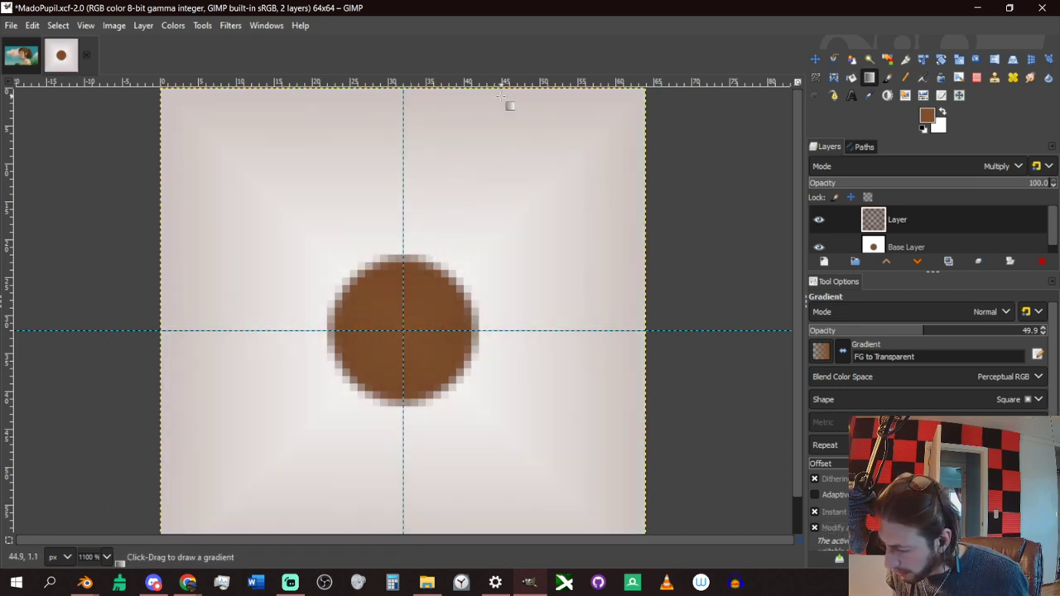
key("ctrl+z")
Try a radial FG to Transparent gradient about 28.5 pixels long from the pupil's centre, and cancel it.
left_click(1029, 401)
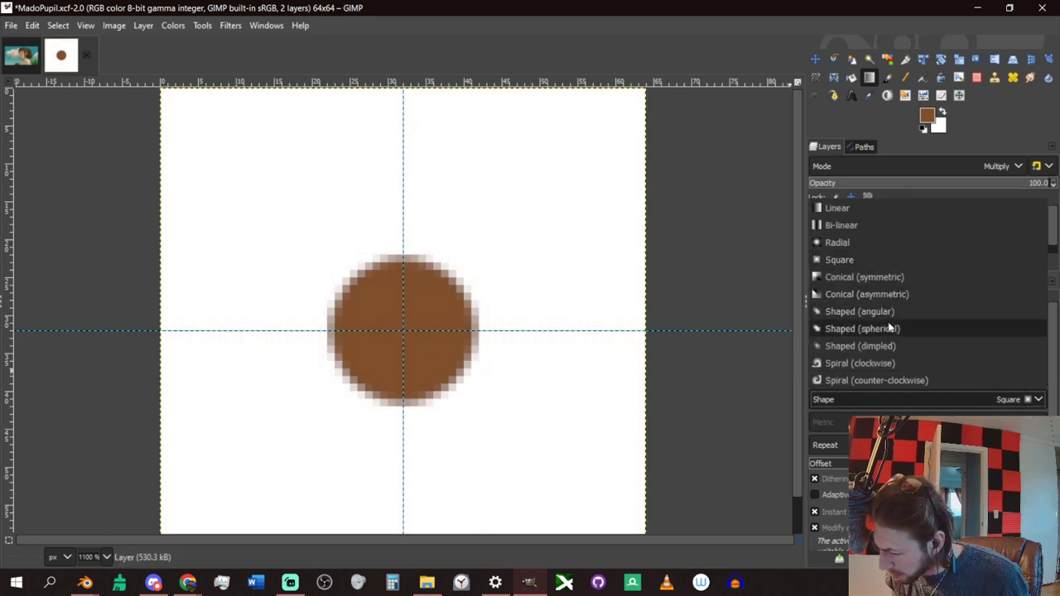
left_click(859, 242)
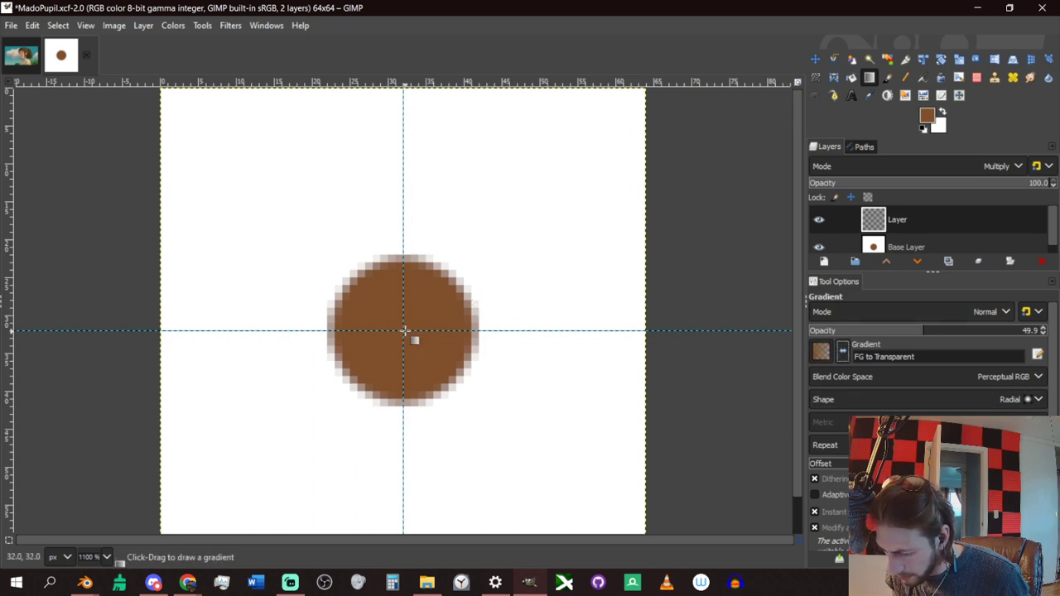
left_click_drag(403, 331, 604, 254)
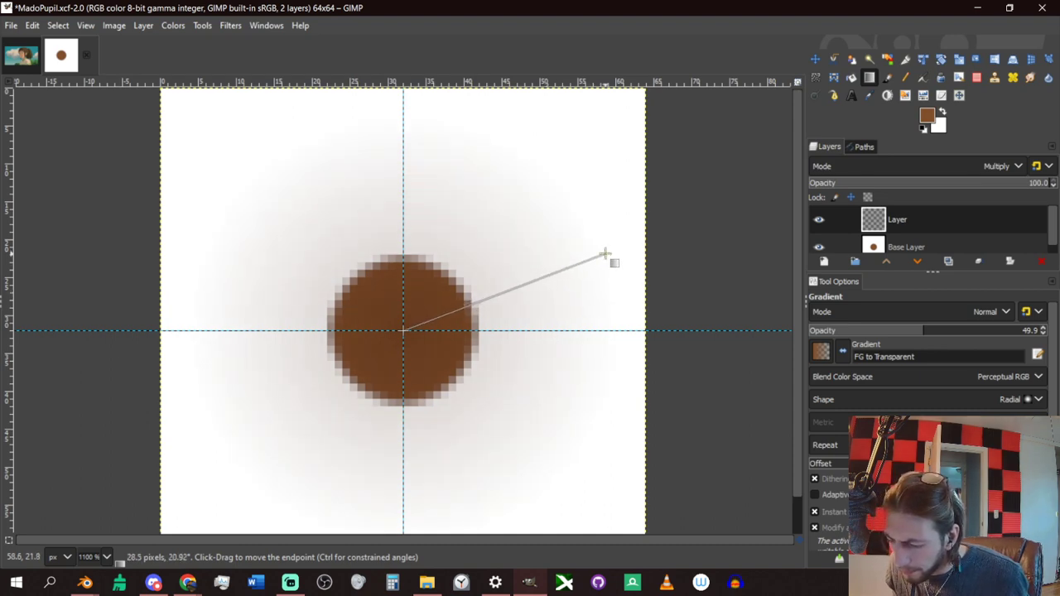
key("Escape")
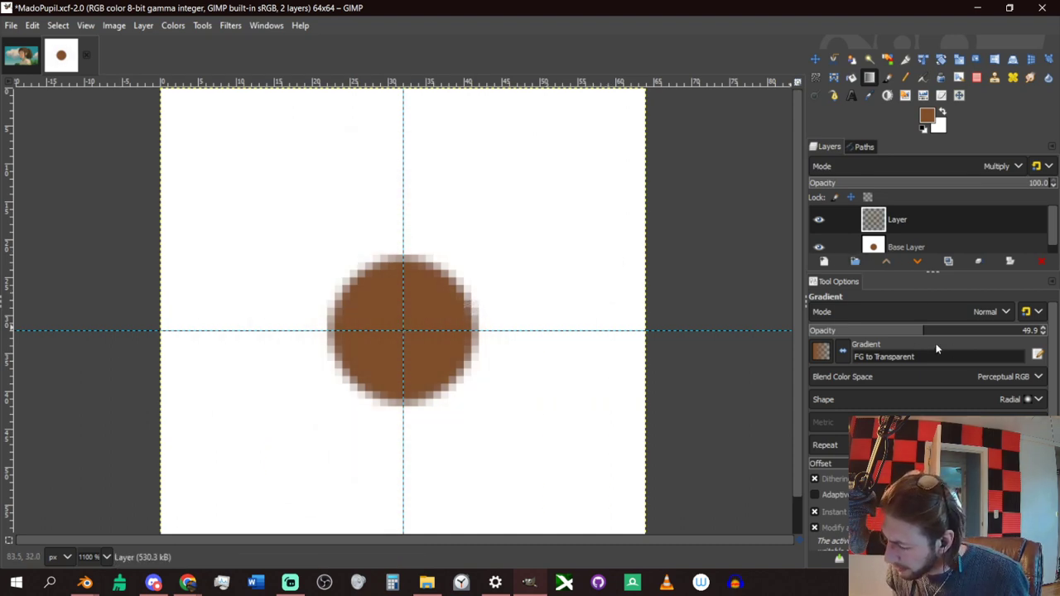
Try a reversed radial gradient at 100 opacity, about 7.8 pixels long from the pupil's centre, and undo it.
left_click_drag(932, 330, 1049, 331)
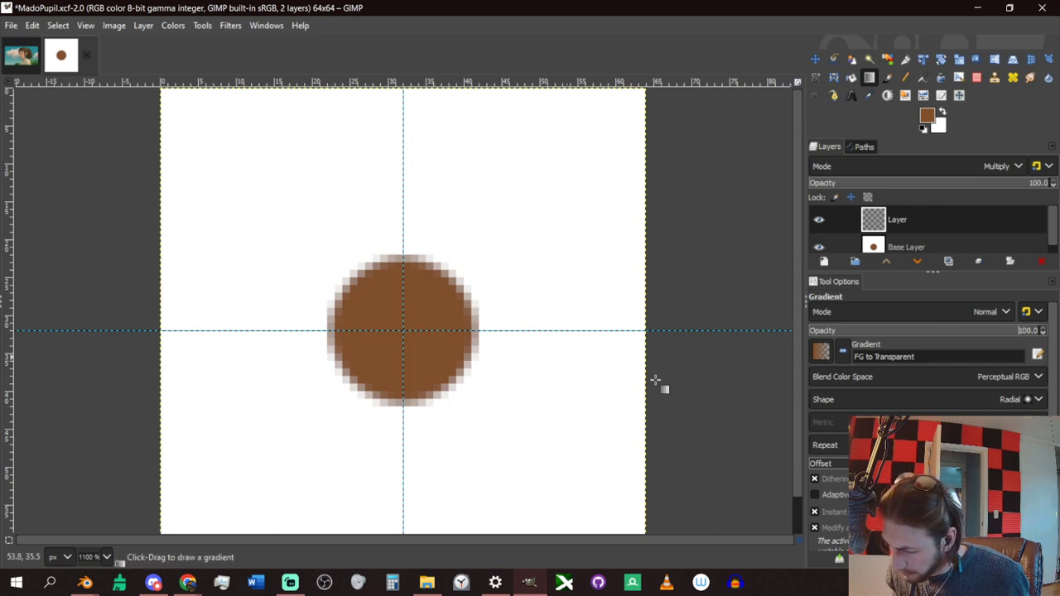
left_click(843, 351)
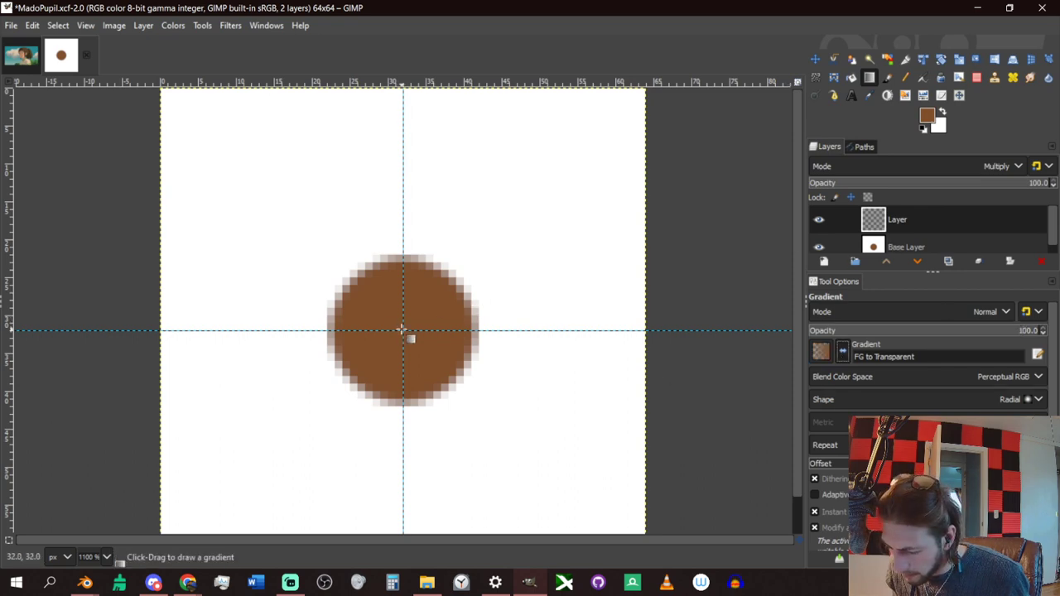
left_click_drag(403, 329, 454, 301)
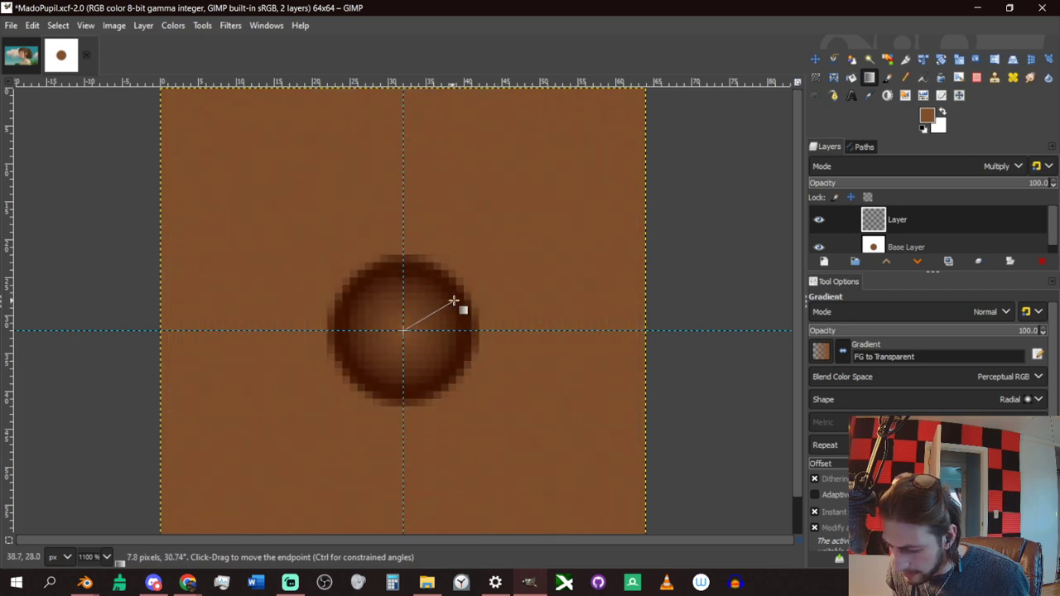
key("Return")
key("ctrl+z")
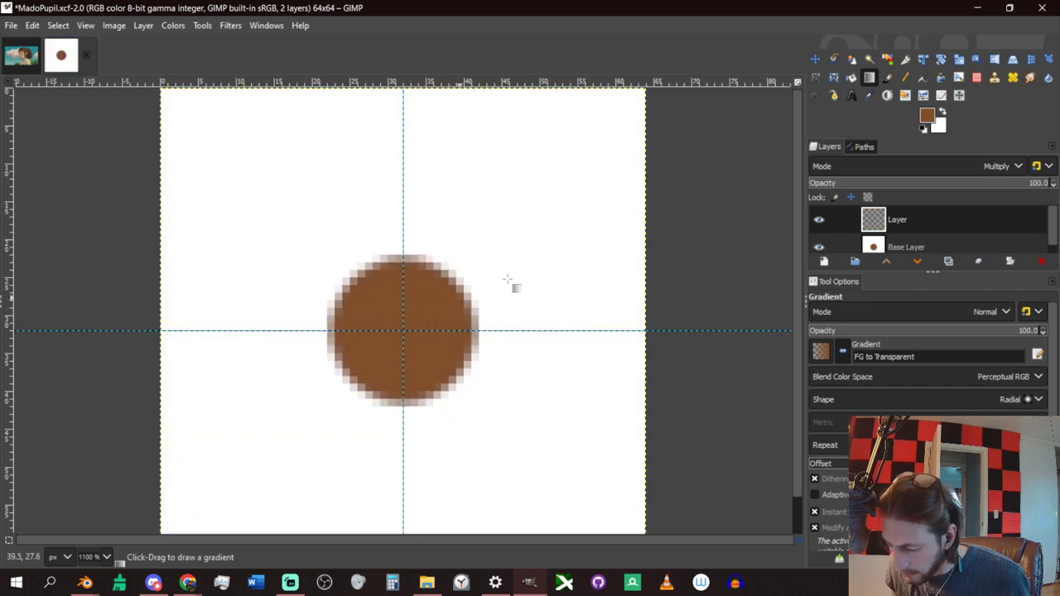
Duplicate Base Layer and apply Color to Alpha with white to the copy.
left_click(935, 244)
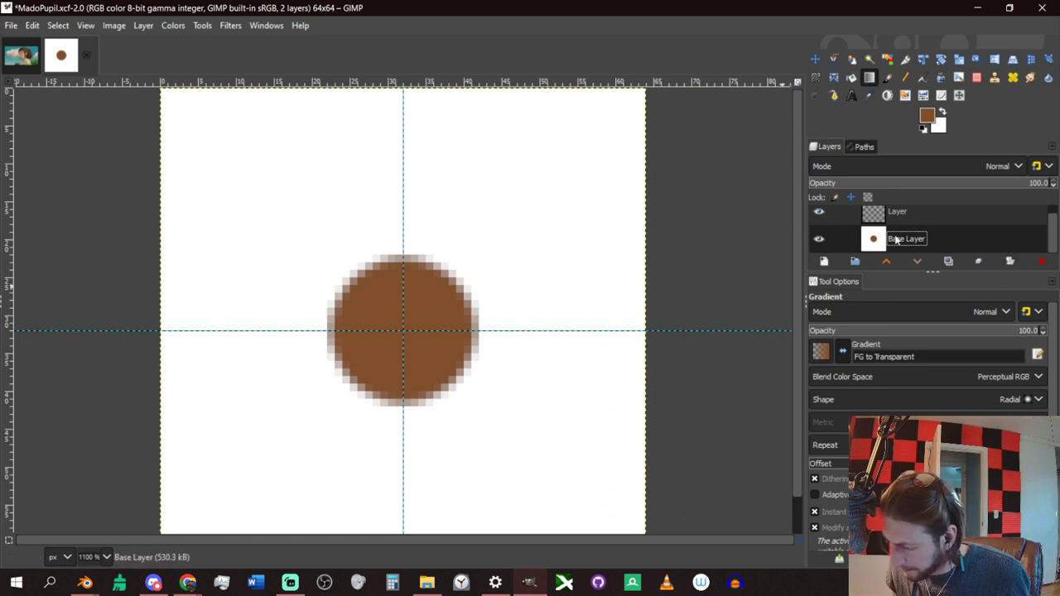
key("ctrl+shift+d")
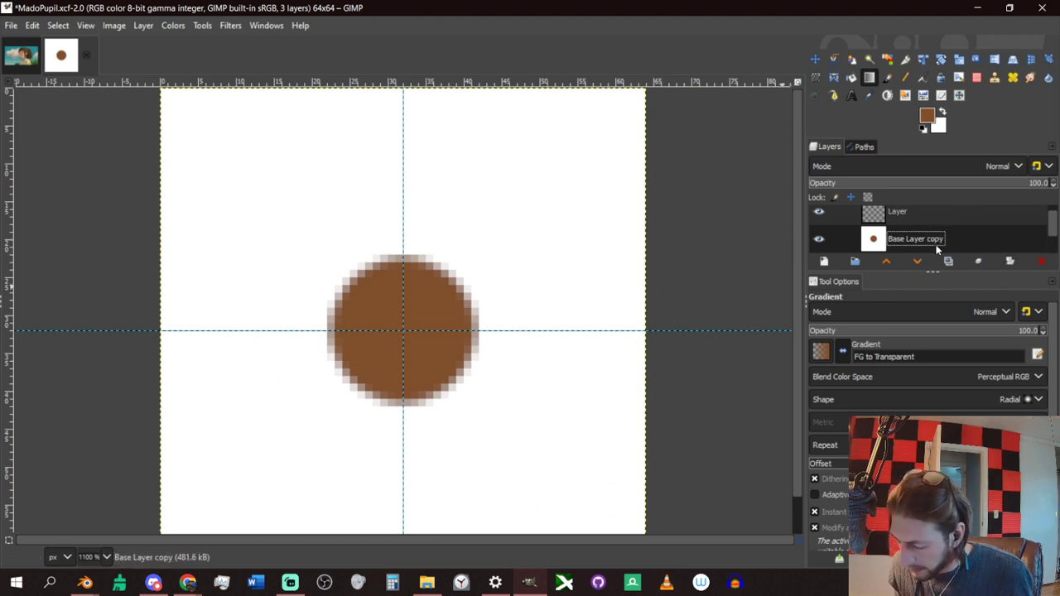
key("slash")
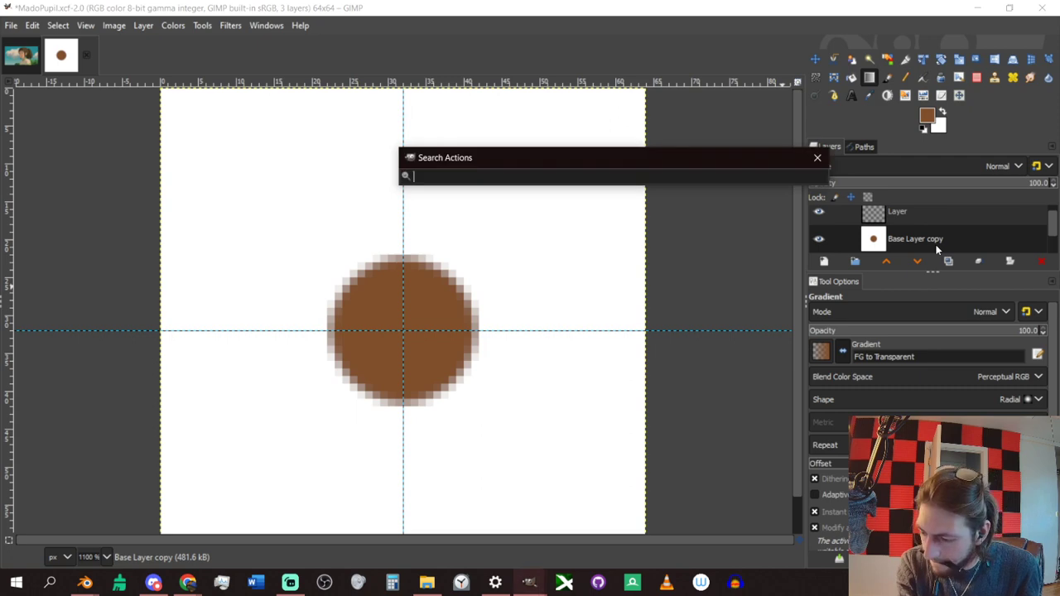
type("alpha")
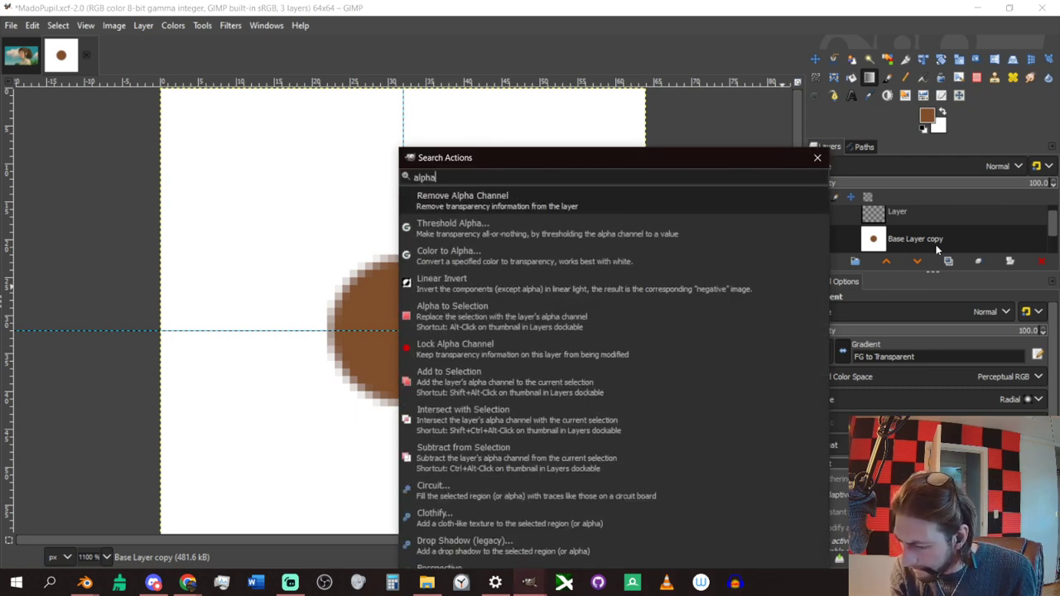
key("Down")
key("Down")
key("Return")
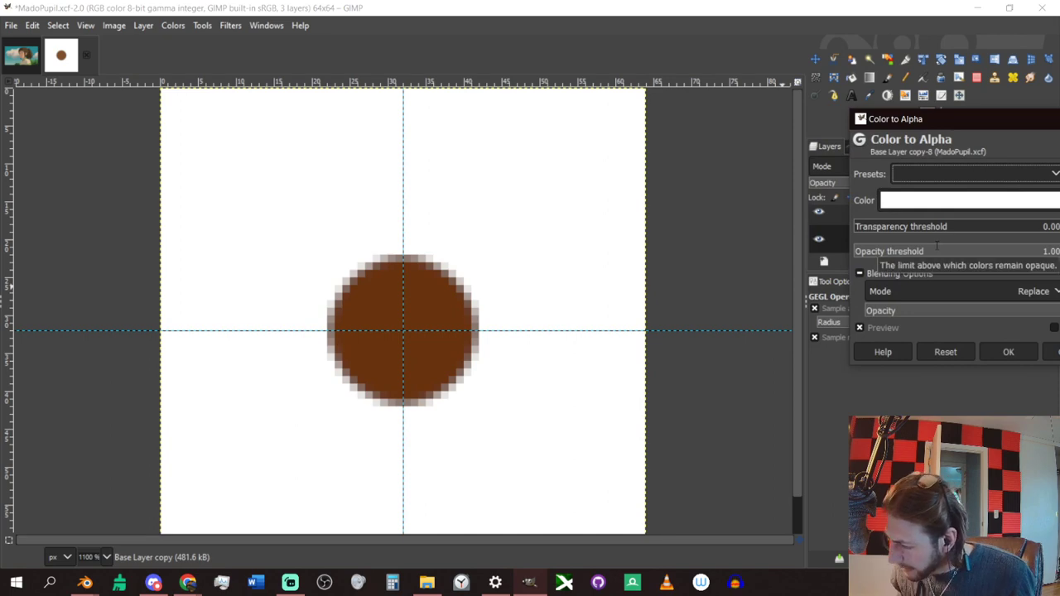
left_click(1002, 351)
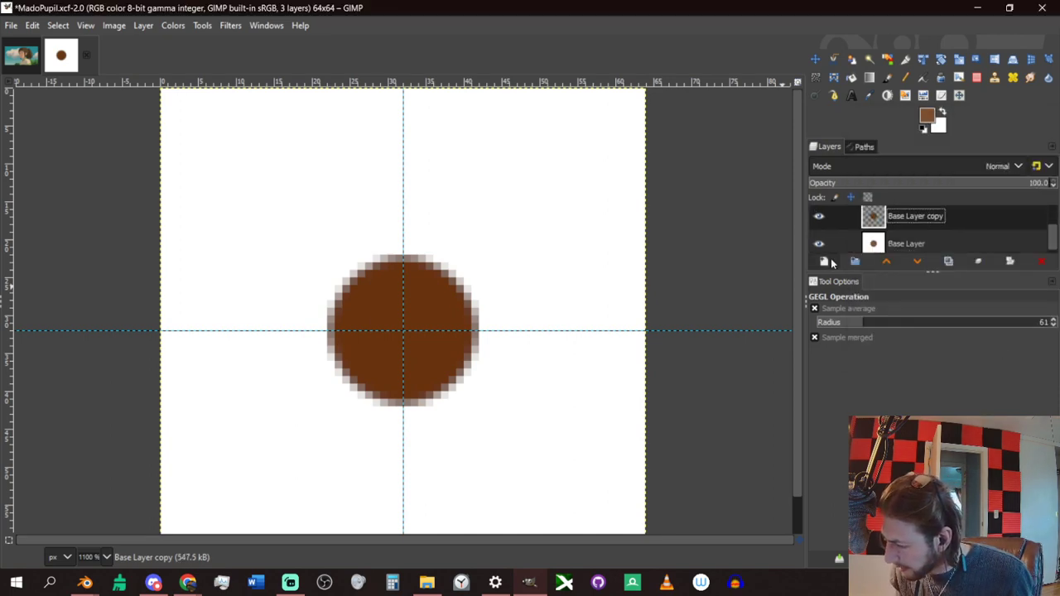
Clear the original pupil from Base Layer and make it a plain visible white background.
left_click(824, 244)
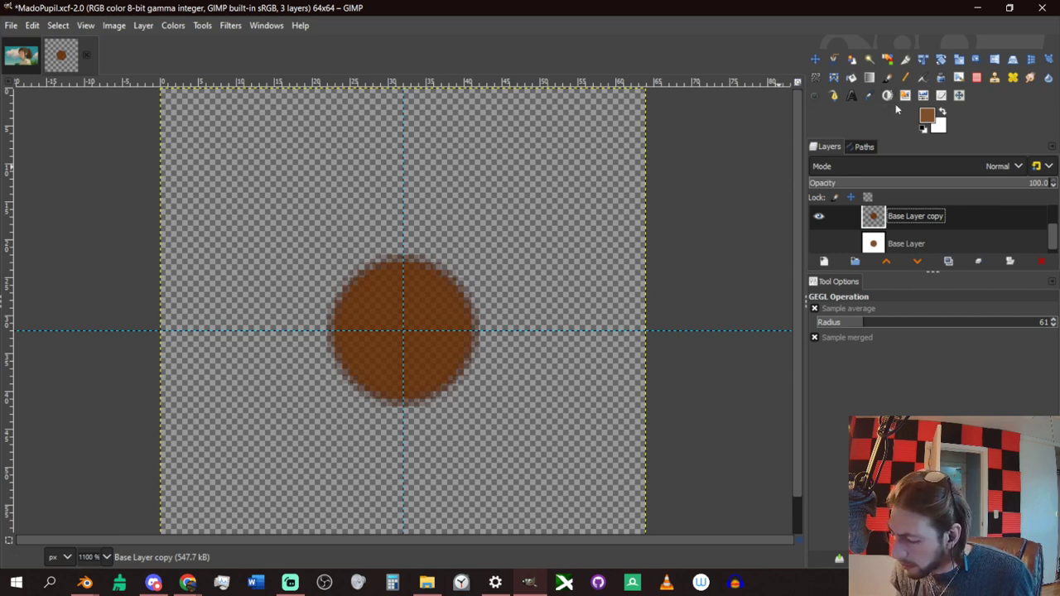
left_click(933, 245)
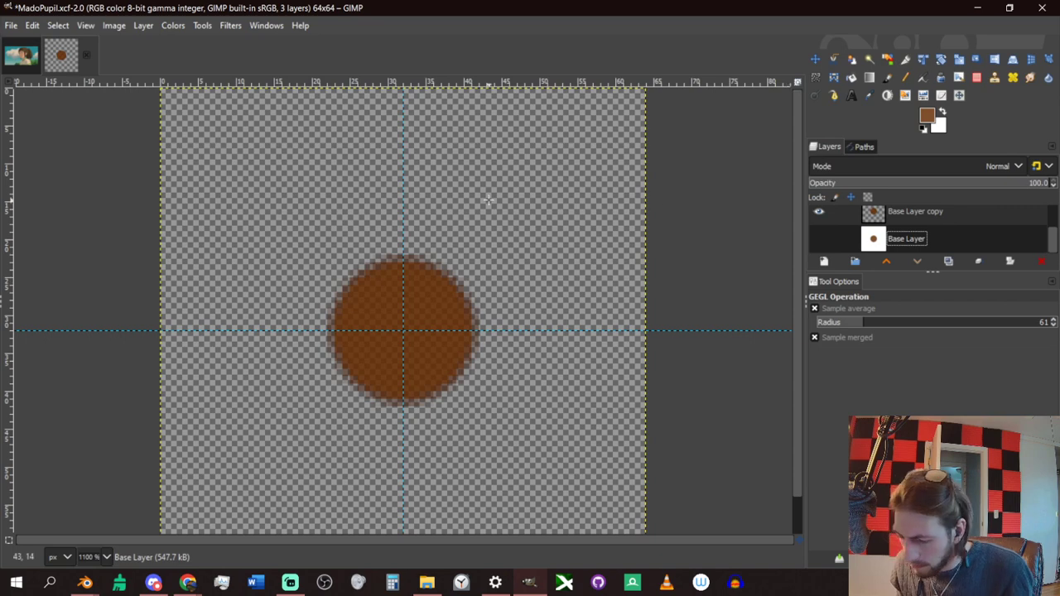
left_click(819, 239)
key("Delete")
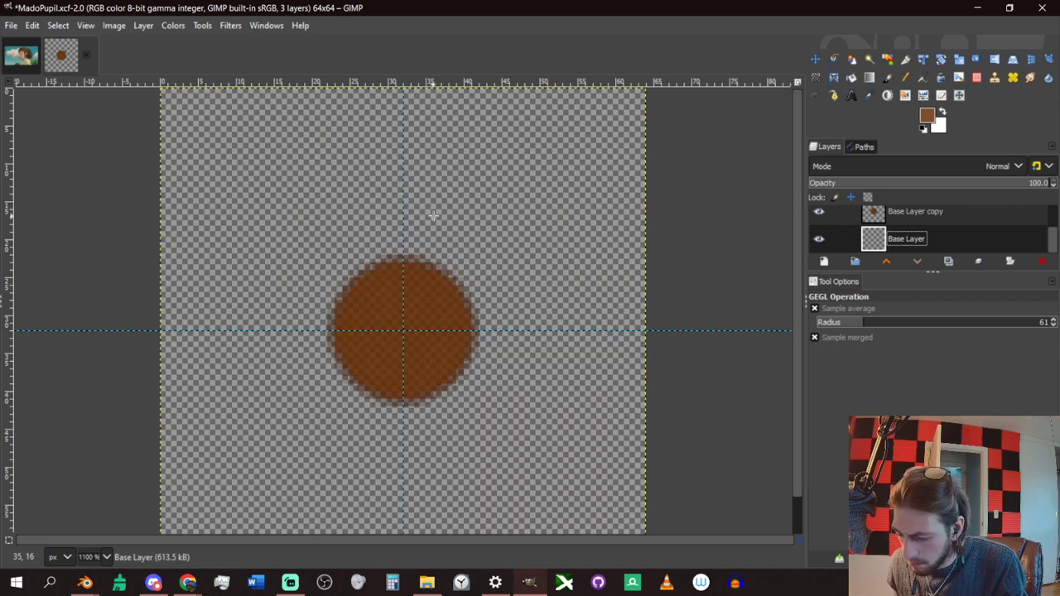
key("ctrl+z")
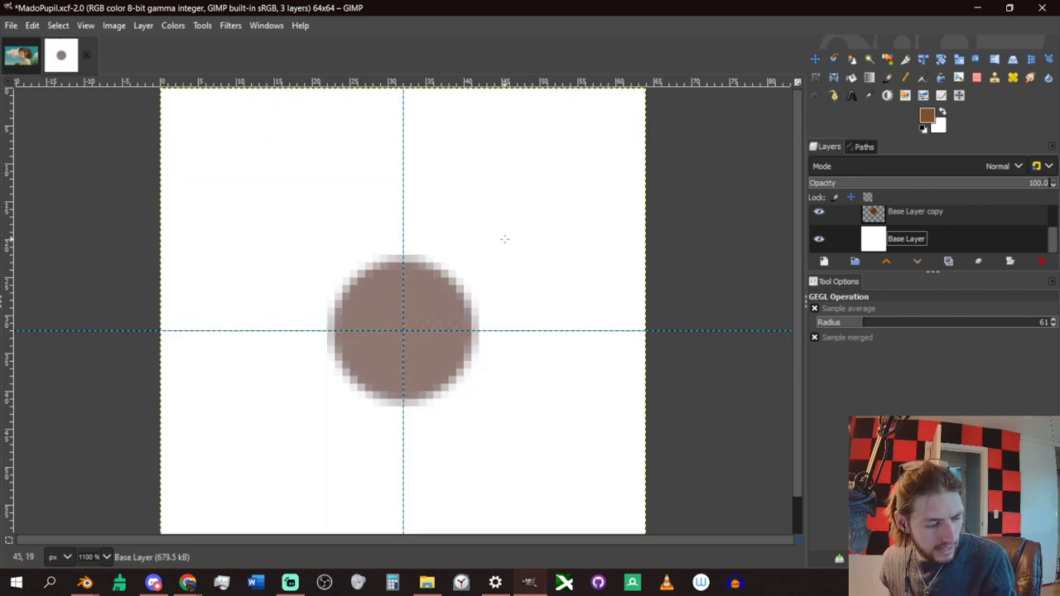
Duplicate the semi-transparent Base Layer copy ten times to build up the pupil's opacity.
left_click(894, 215)
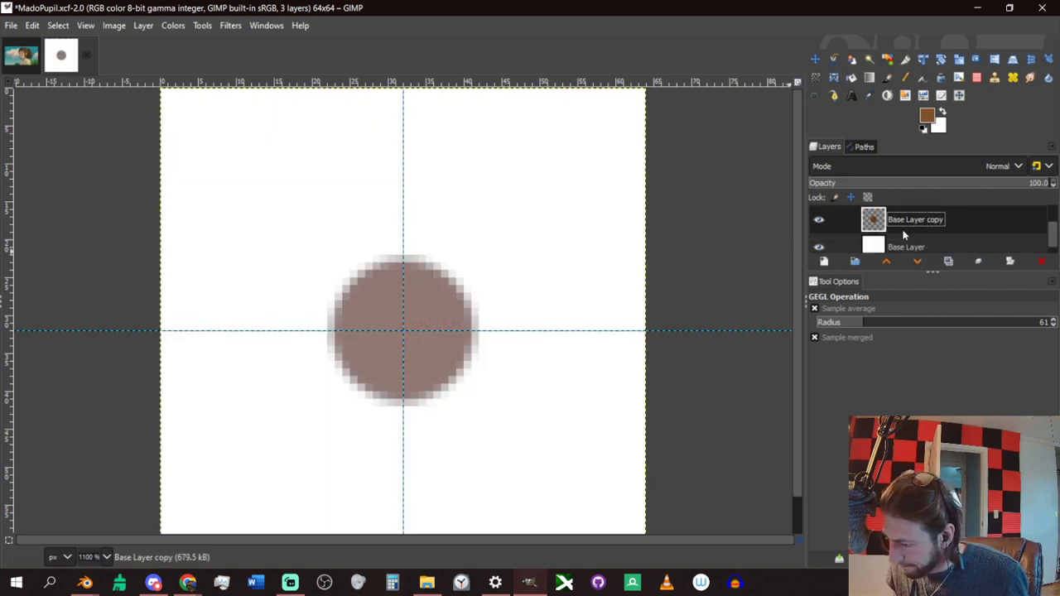
key("ctrl+shift+d")
key("ctrl+shift+d")
key("ctrl+shift+d")
key("ctrl+shift+d")
key("ctrl+shift+d")
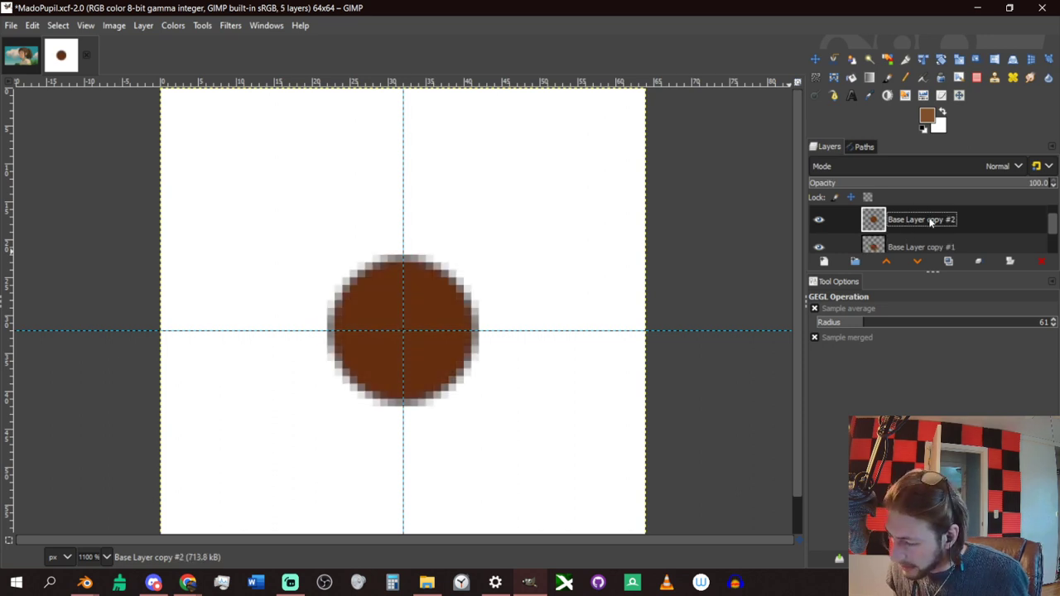
key("ctrl+shift+d")
key("ctrl+shift+d")
key("ctrl+shift+d")
key("ctrl+shift+d")
key("ctrl+shift+d")
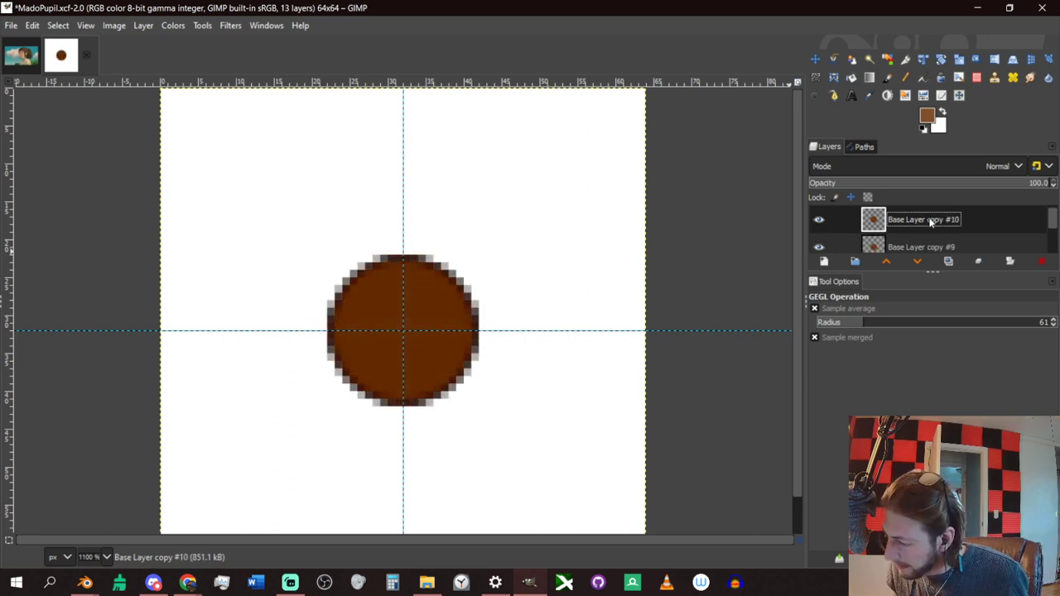
Merge the ten stacked pupil duplicates down one after another into the single layer Base Layer copy.
right_click(930, 222)
left_click(867, 178)
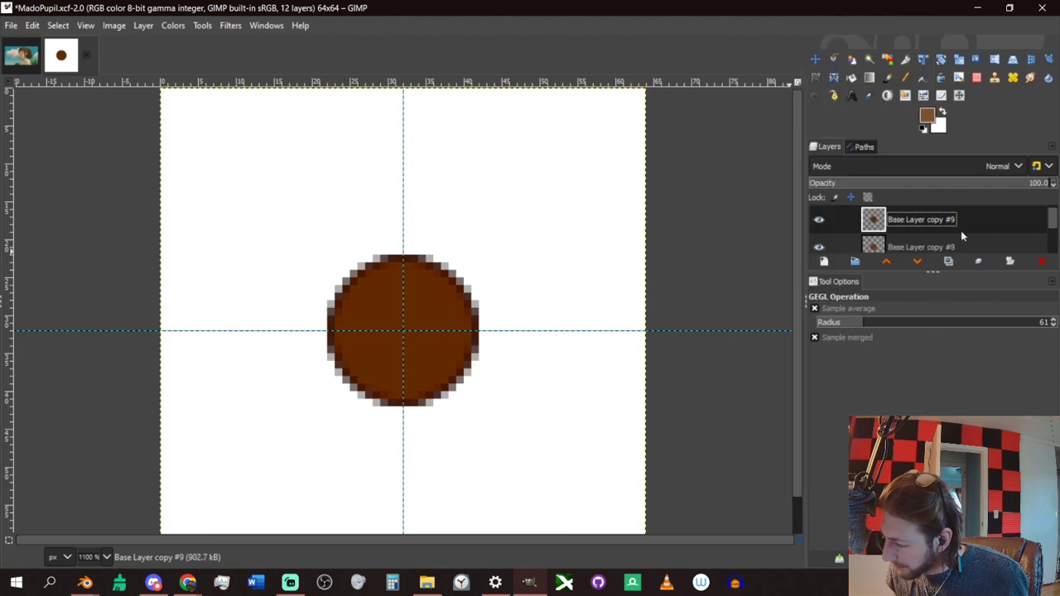
right_click(959, 230)
left_click(891, 177)
right_click(941, 224)
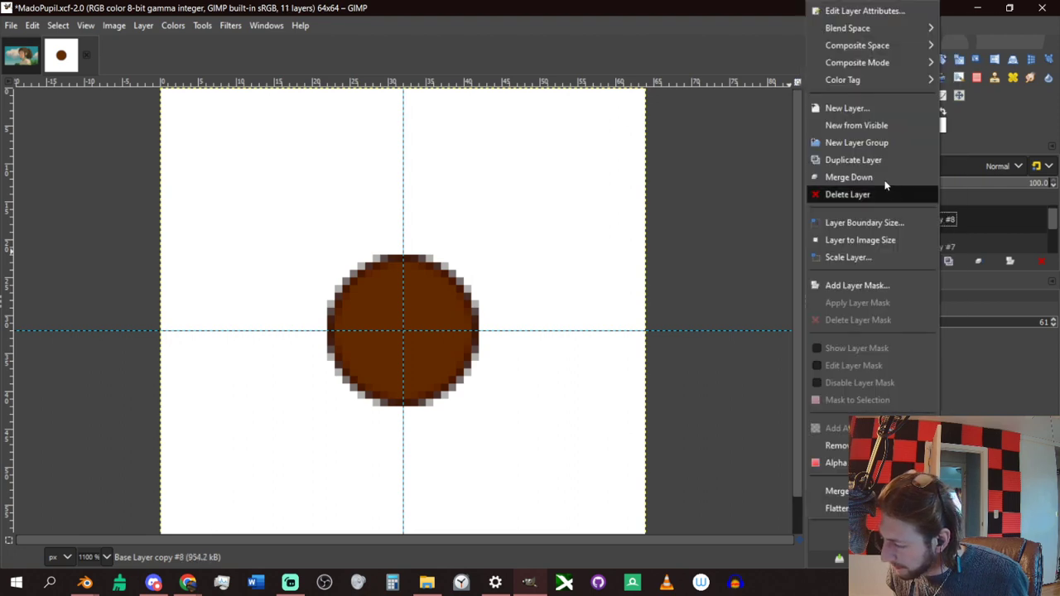
left_click(829, 176)
right_click(930, 224)
left_click(868, 177)
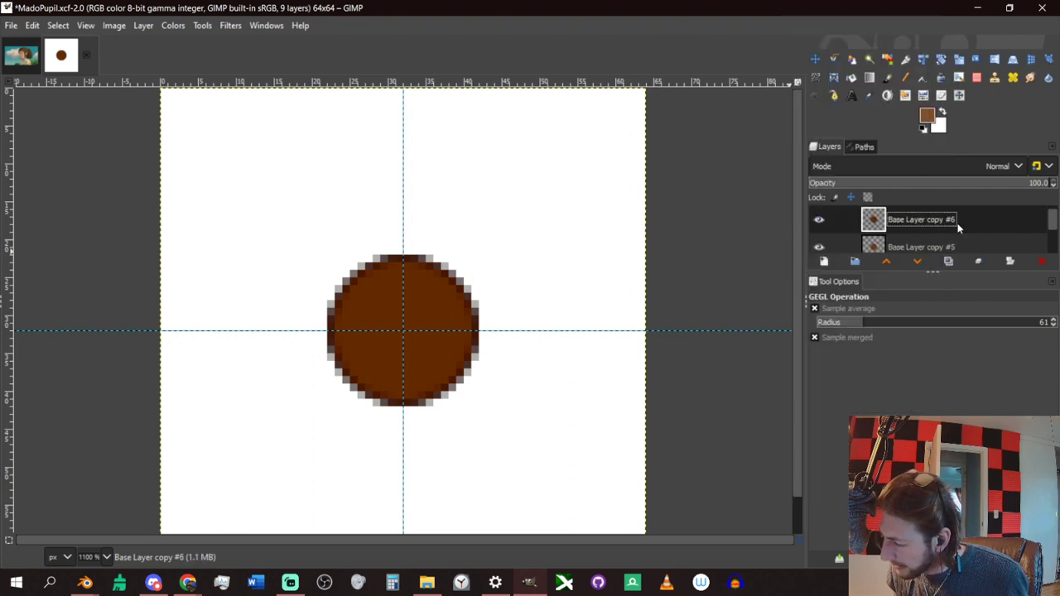
right_click(947, 217)
left_click(913, 175)
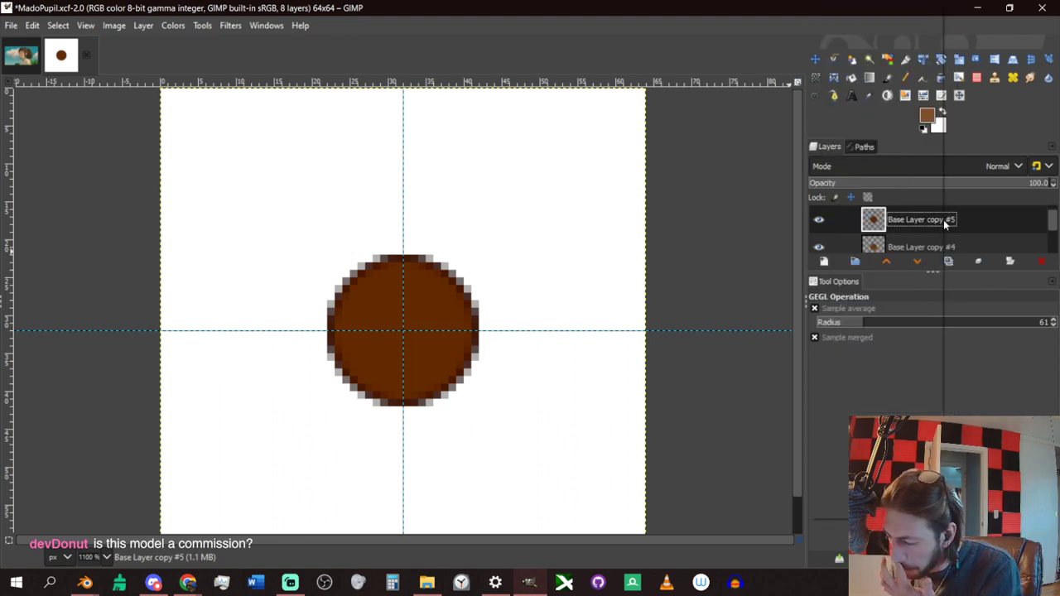
right_click(945, 219)
left_click(877, 177)
right_click(911, 220)
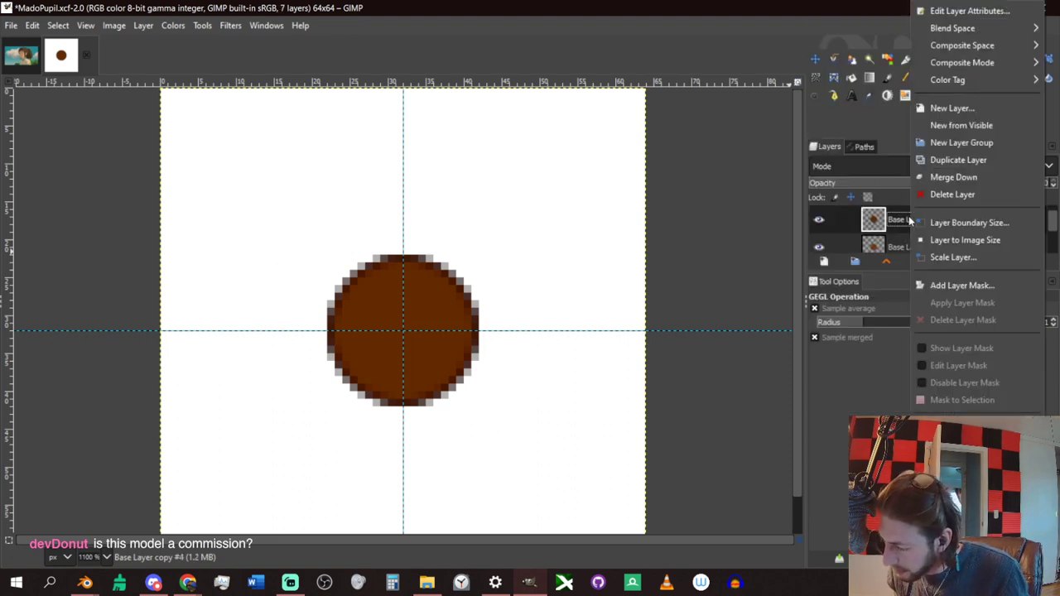
left_click(958, 178)
right_click(960, 213)
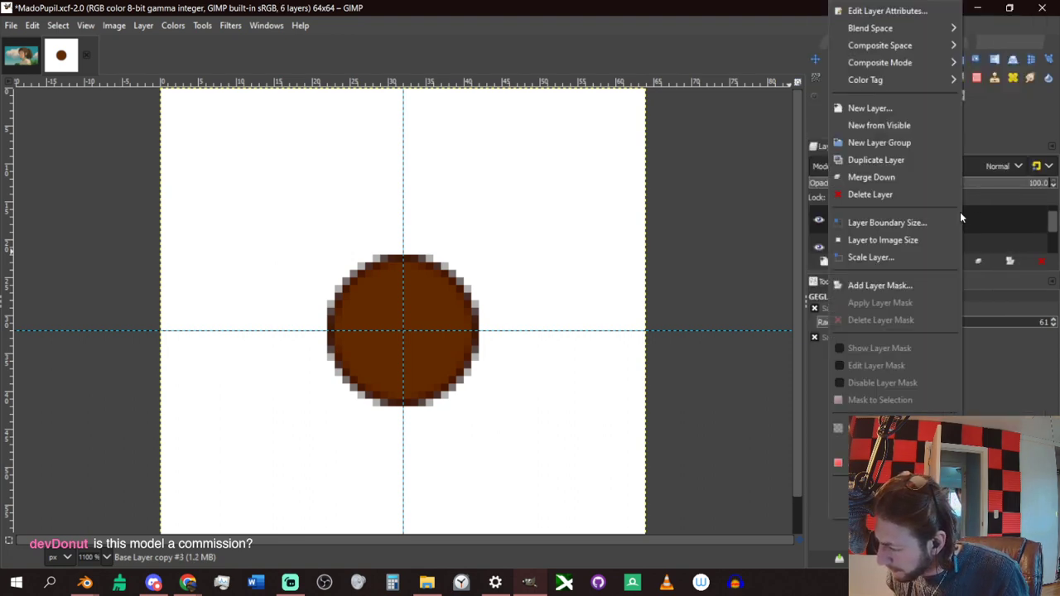
left_click(891, 179)
right_click(963, 217)
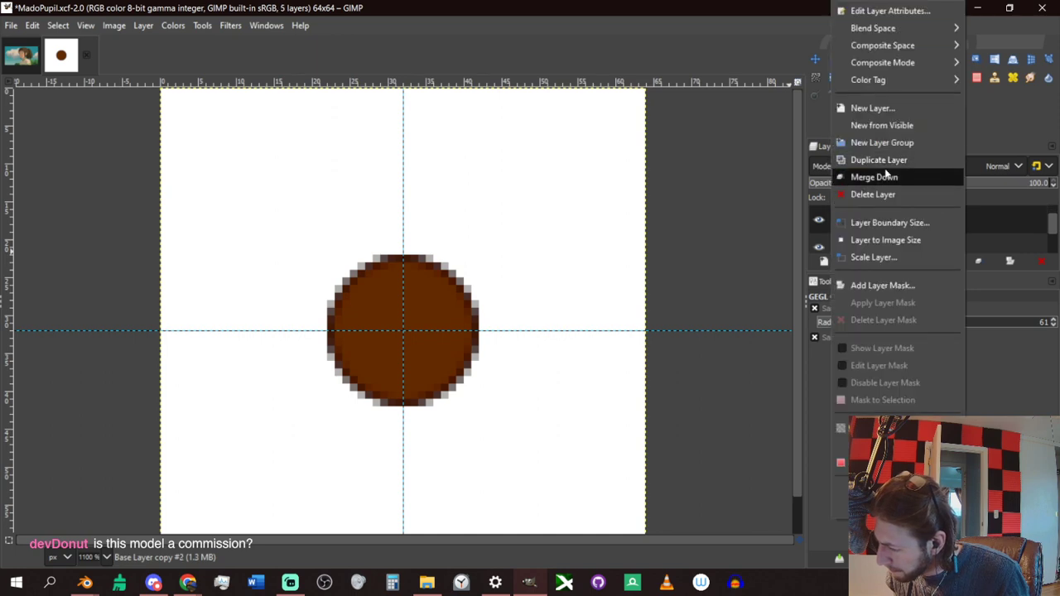
left_click(883, 176)
right_click(957, 216)
left_click(883, 176)
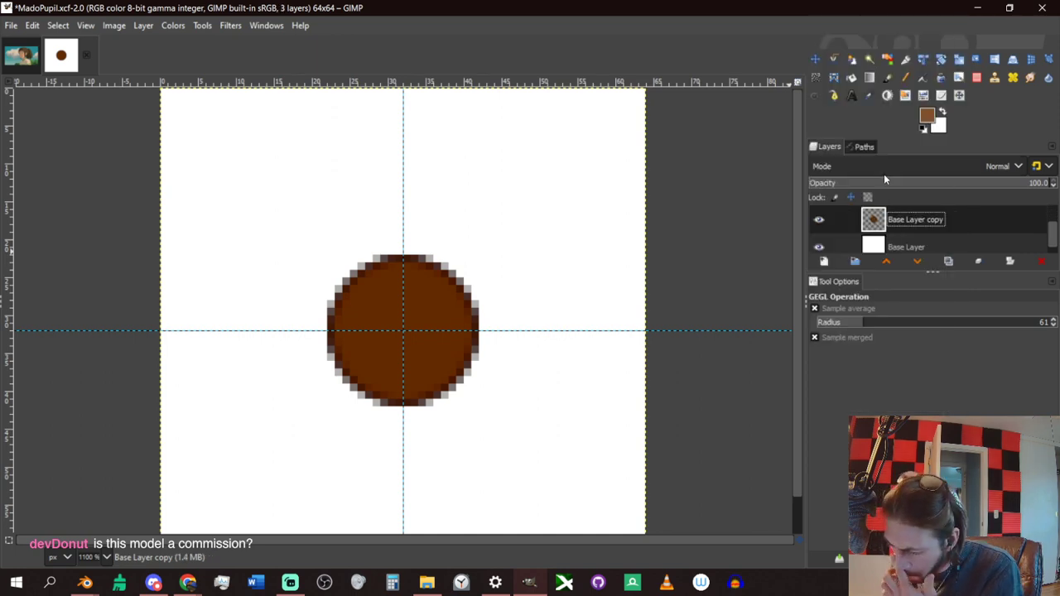
right_click(915, 232)
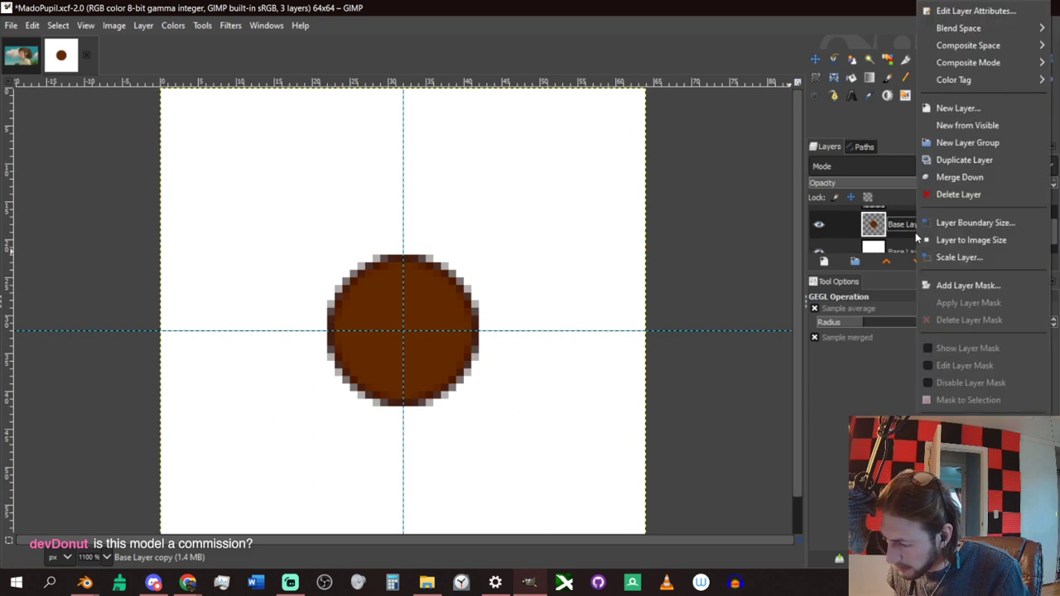
double_click(906, 226)
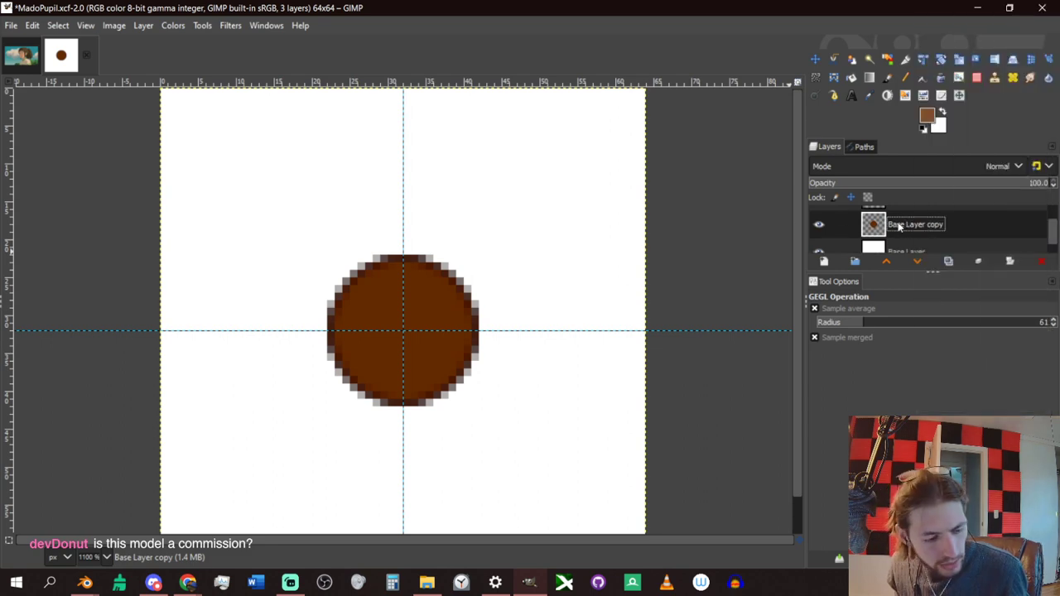
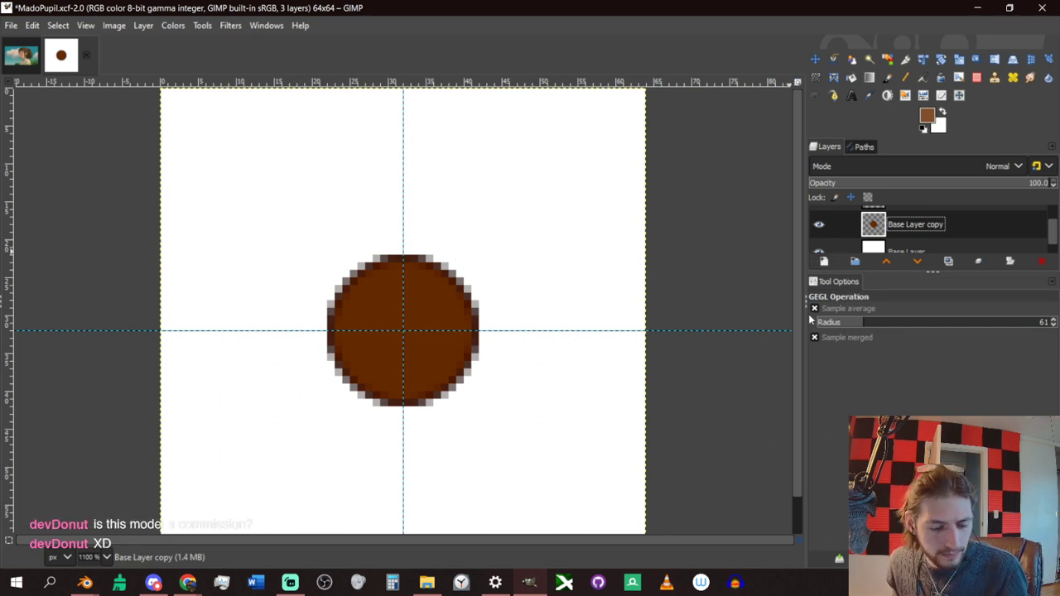
Select the whole pupil on Base Layer copy with Select by Color and make the Multiply layer above it active.
key("shift+o")
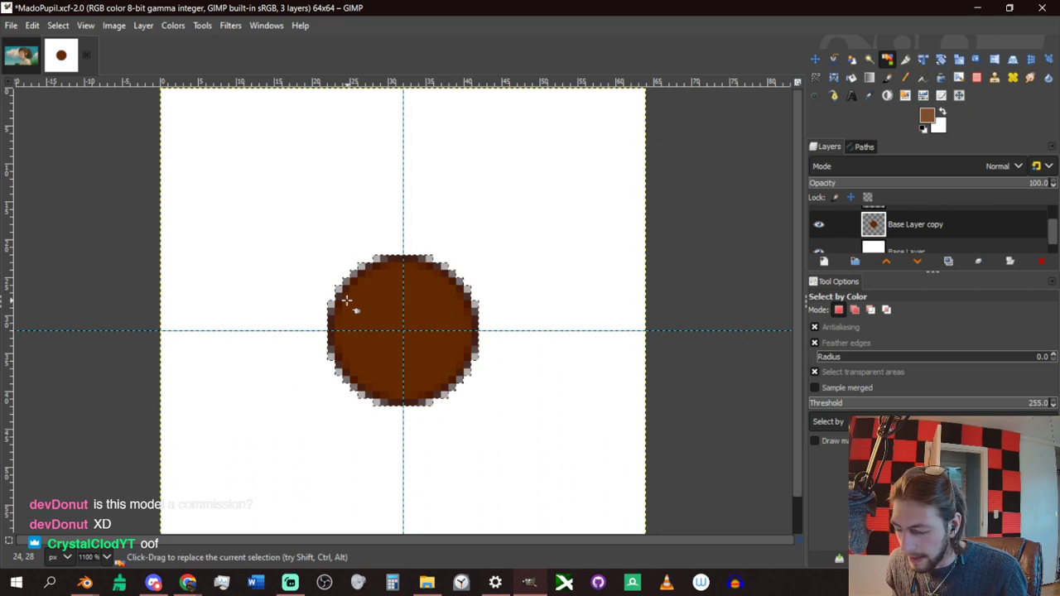
scroll(985, 235, "up", 2)
left_click(973, 215)
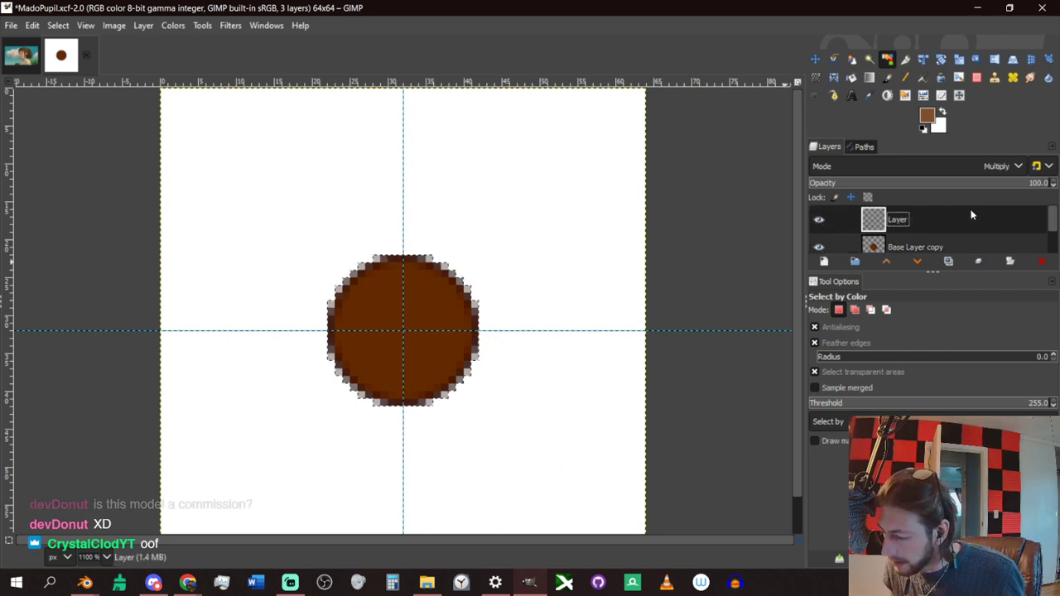
Add a layer mask initialised from the selection to the top Multiply layer, and switch to the Gradient tool on the layer itself.
right_click(969, 221)
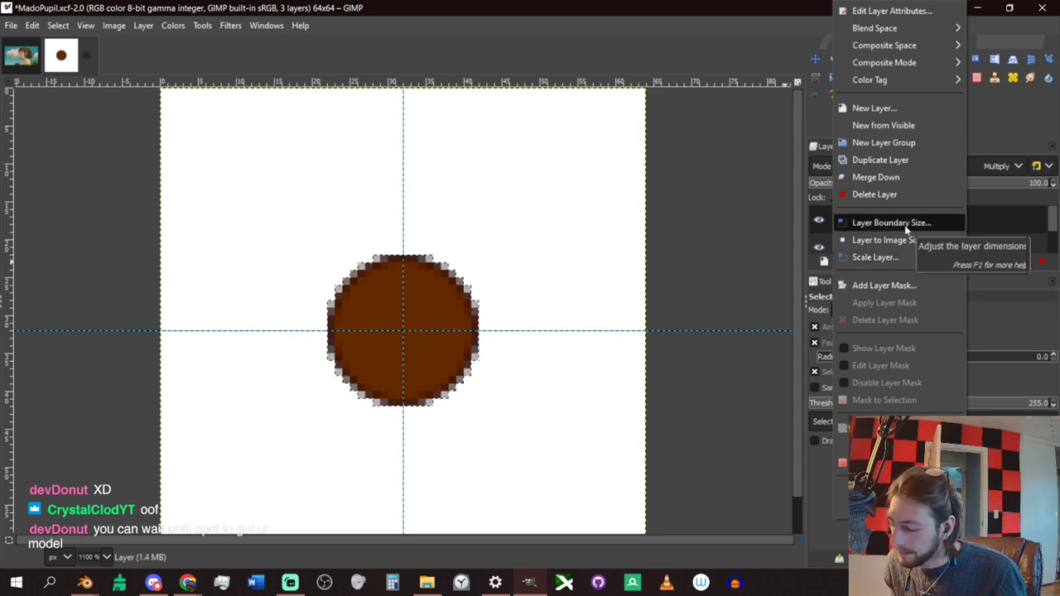
left_click(891, 285)
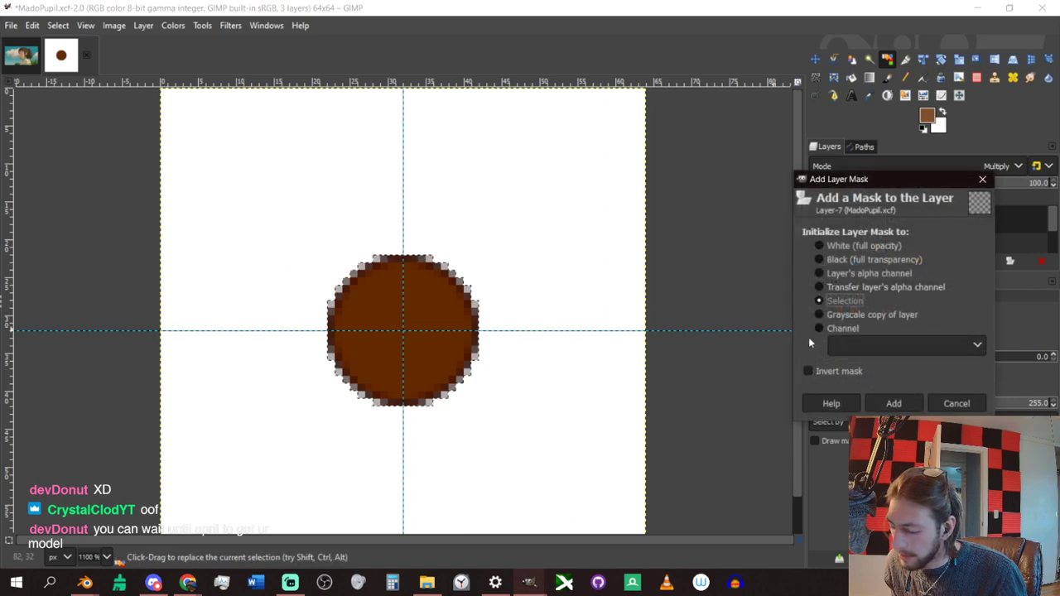
left_click(895, 404)
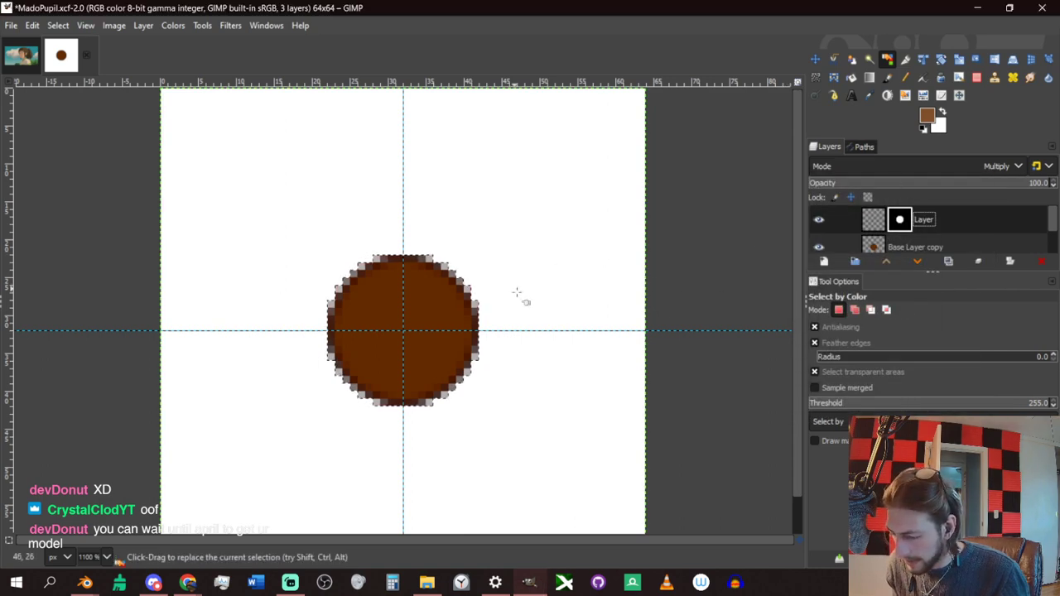
left_click(874, 220)
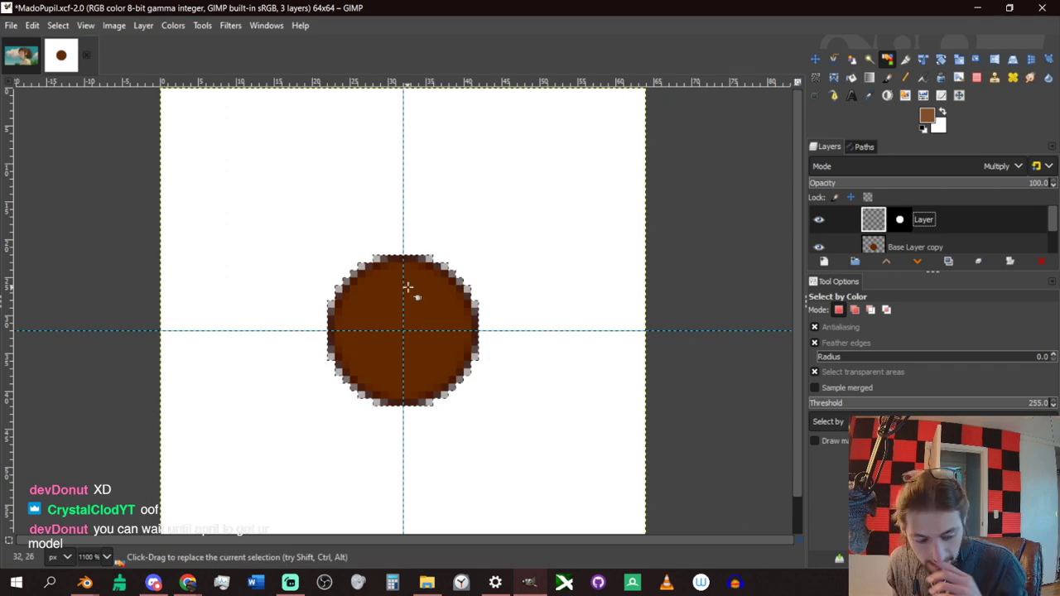
key("g")
mouse_move(405, 331)
left_mouse_down()
mouse_move(525, 302)
mouse_move(486, 319)
left_mouse_up()
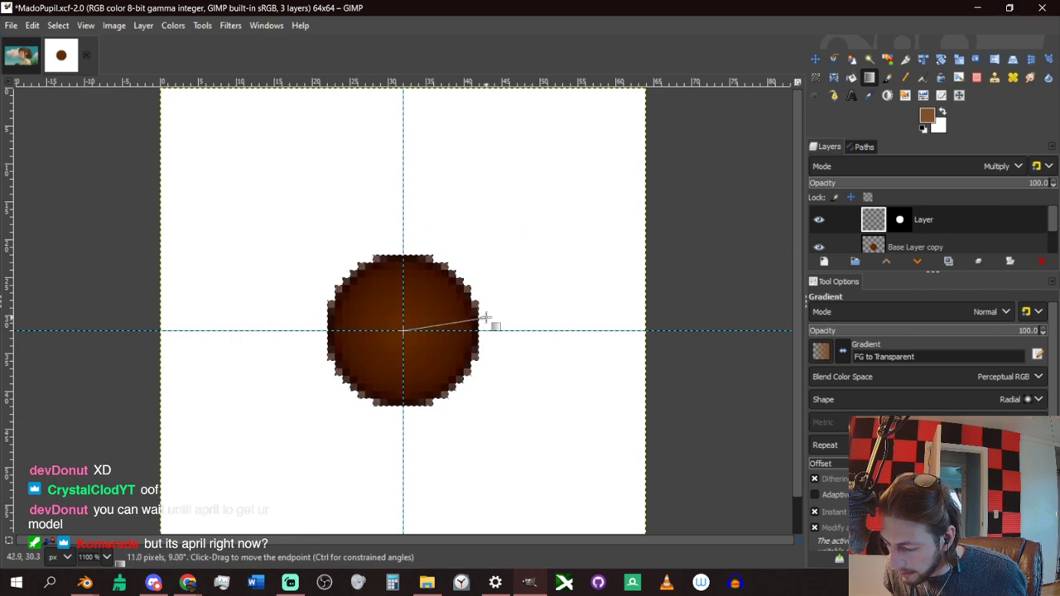
key("Return")
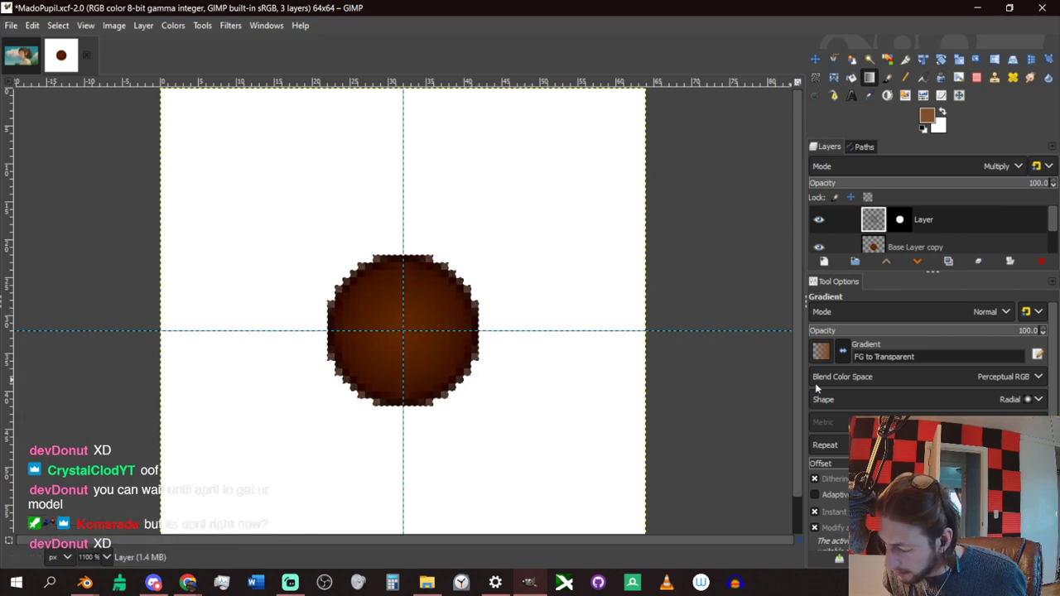
scroll(928, 373, "down", 1)
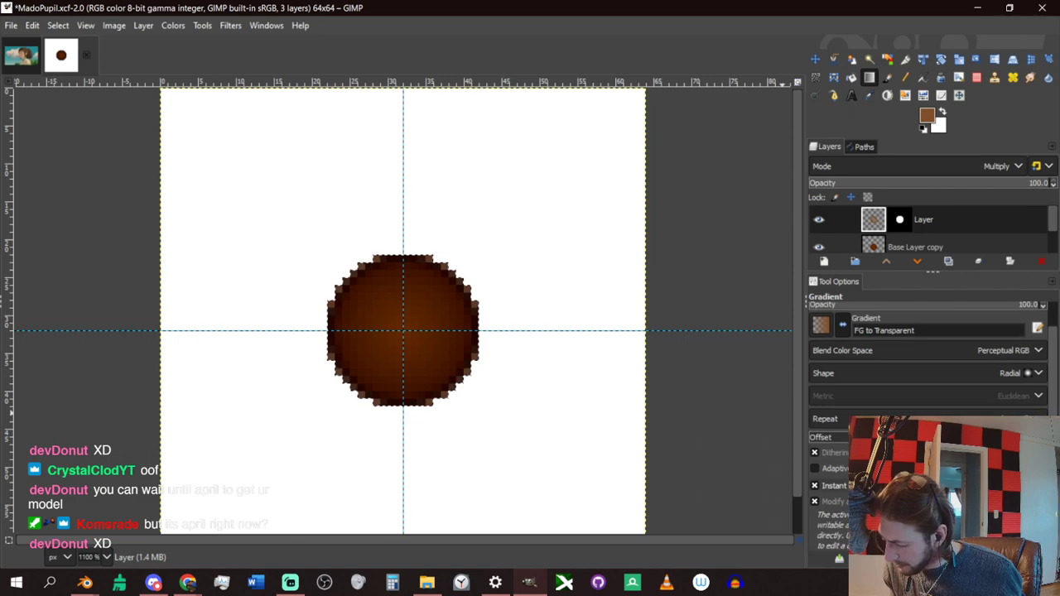
key("ctrl+z")
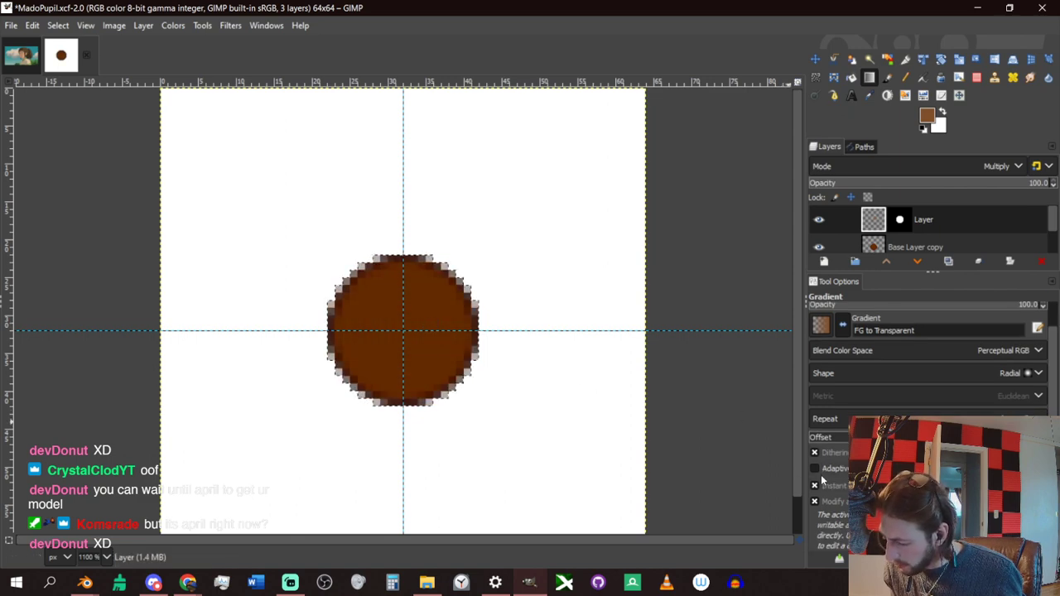
With instant mode off, draw a radial foreground-to-transparent gradient about 10 px long from the guide intersection to the circle's edge.
left_click_drag(405, 332, 479, 331)
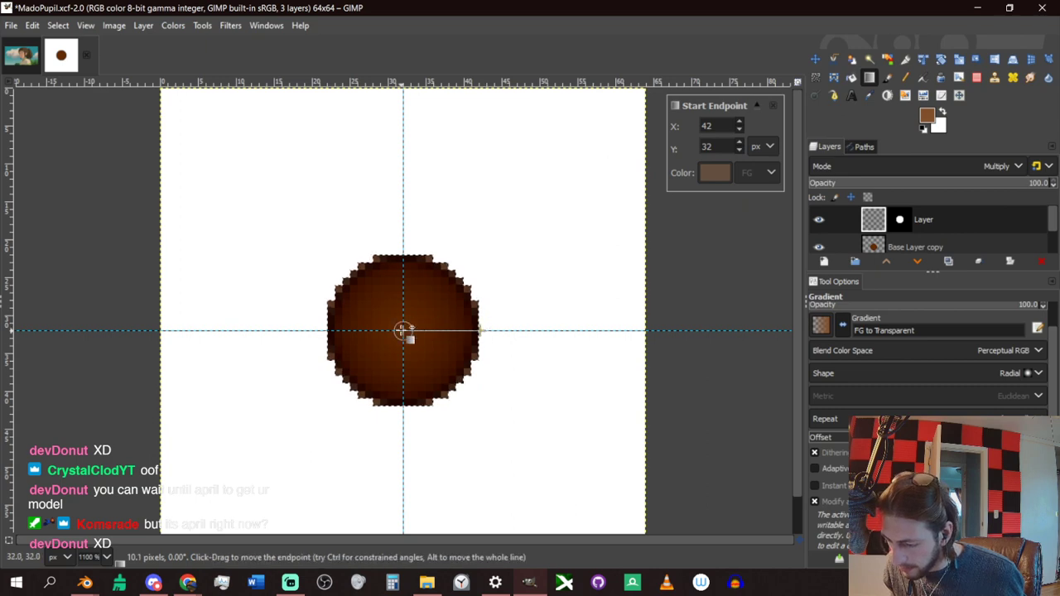
mouse_move(403, 332)
left_mouse_down()
mouse_move(437, 332)
mouse_move(405, 333)
left_mouse_up()
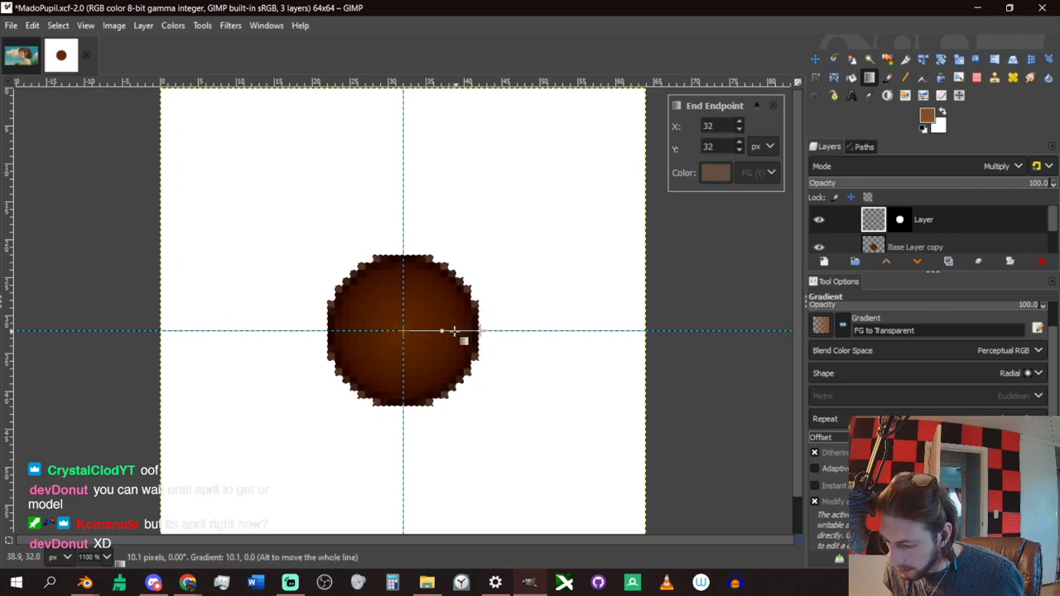
left_click(445, 331)
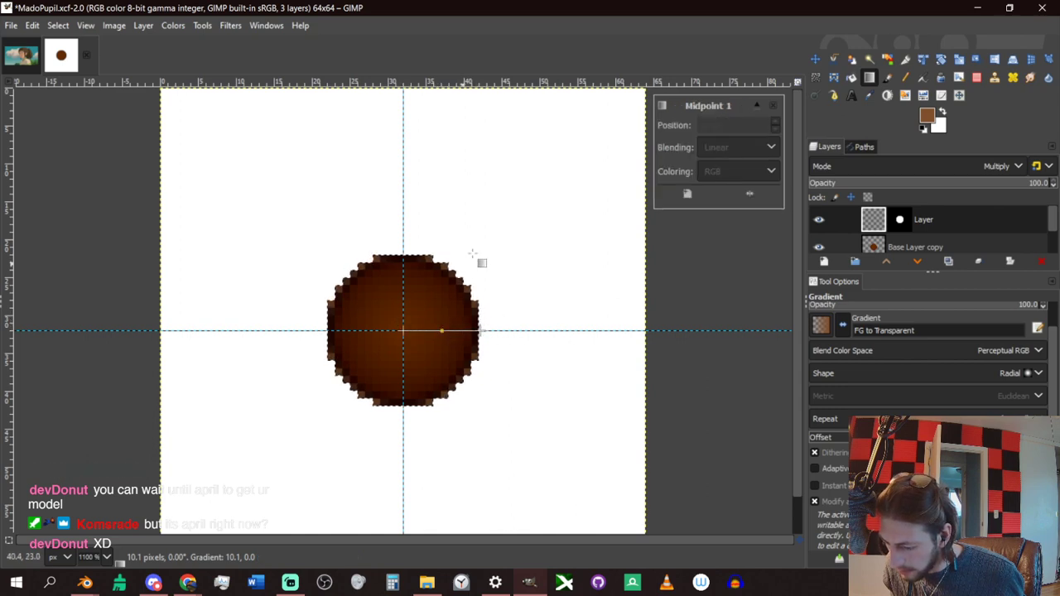
Try extending the gradient's outer end to X 57 and bringing it back to X 42 at the circle's edge.
left_click_drag(482, 330, 594, 331)
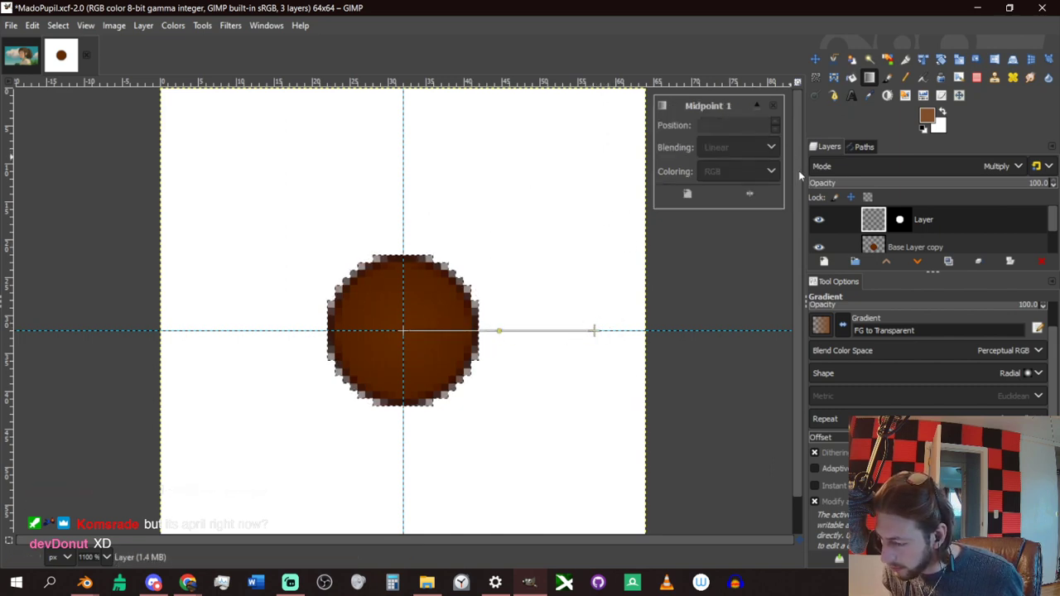
left_click_drag(593, 331, 480, 330)
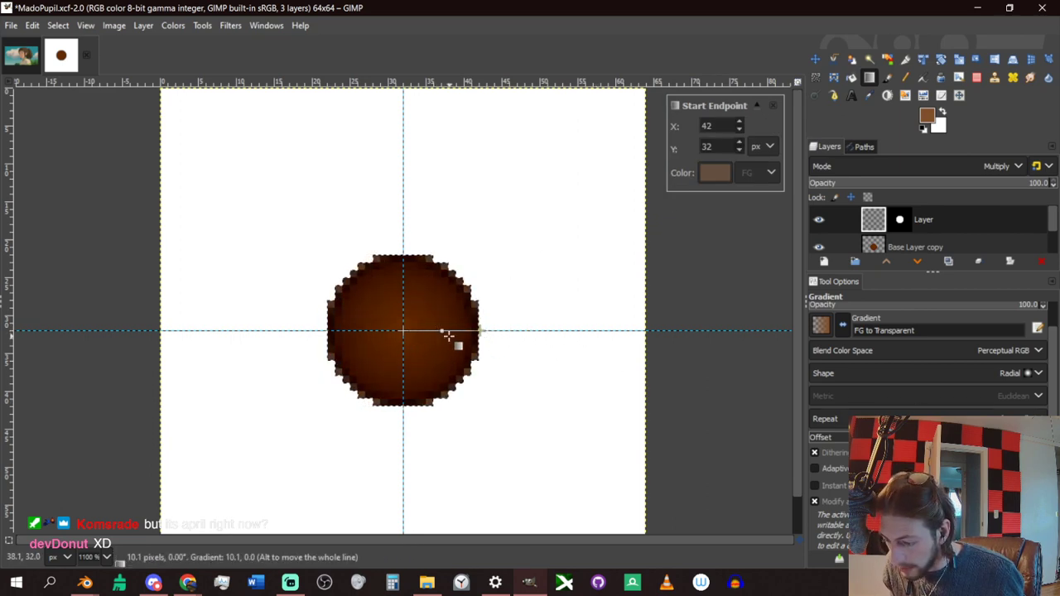
left_click(443, 332)
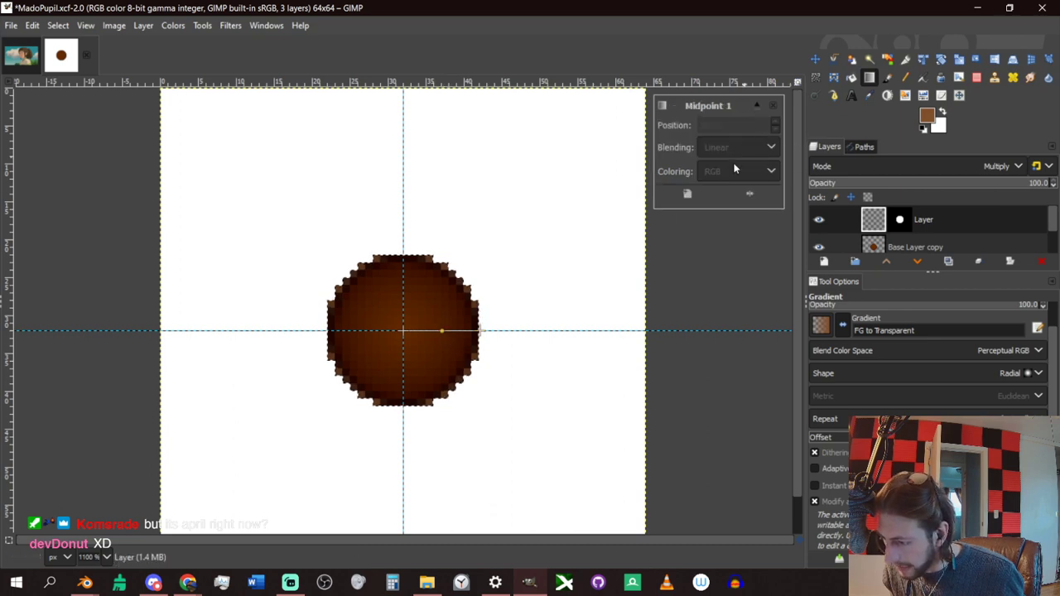
left_click(773, 105)
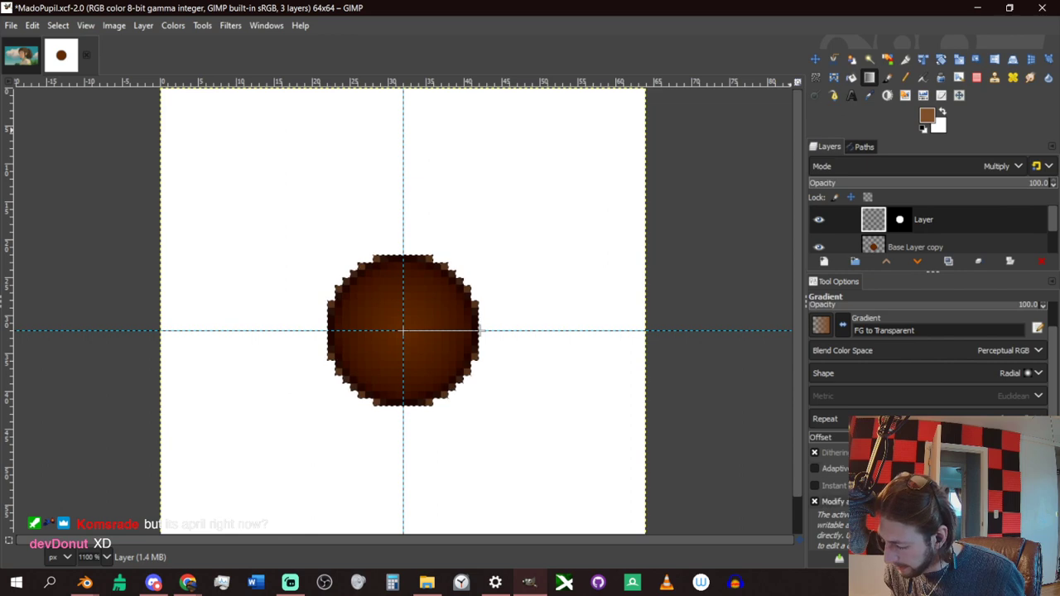
scroll(812, 501, "up", 1)
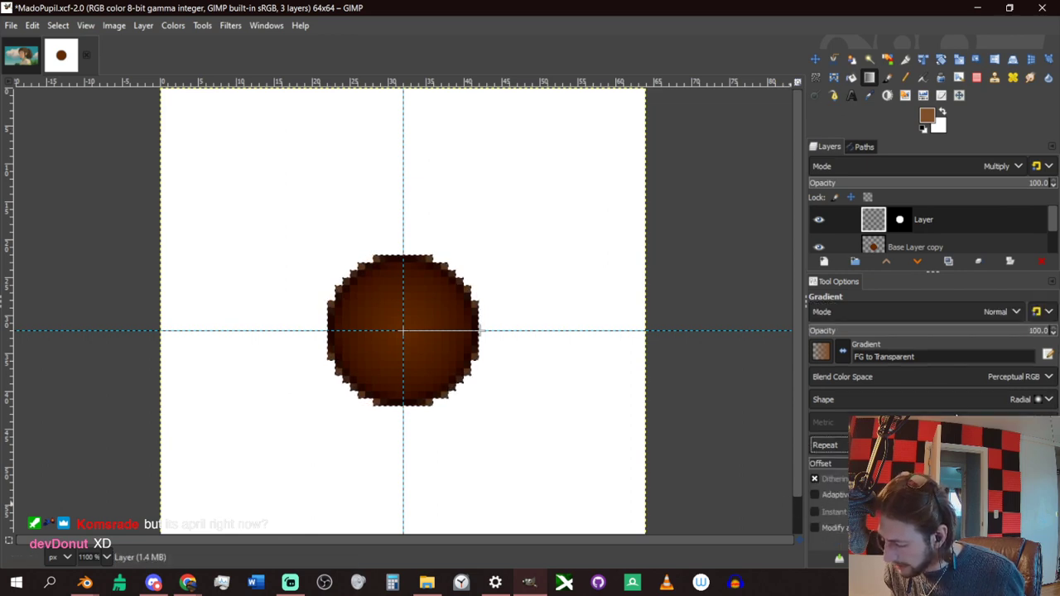
left_click(969, 401)
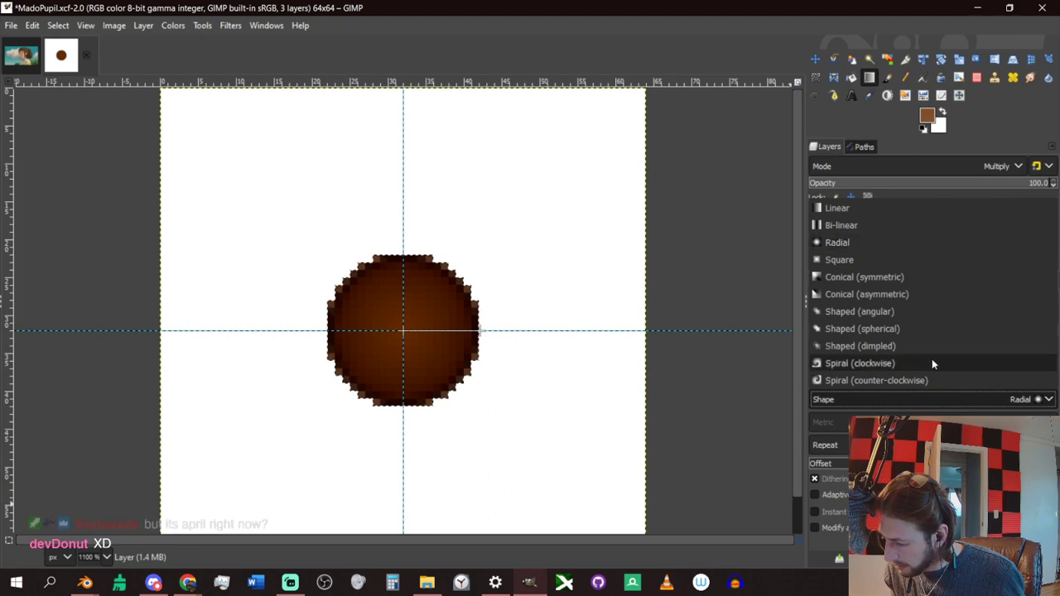
key("Escape")
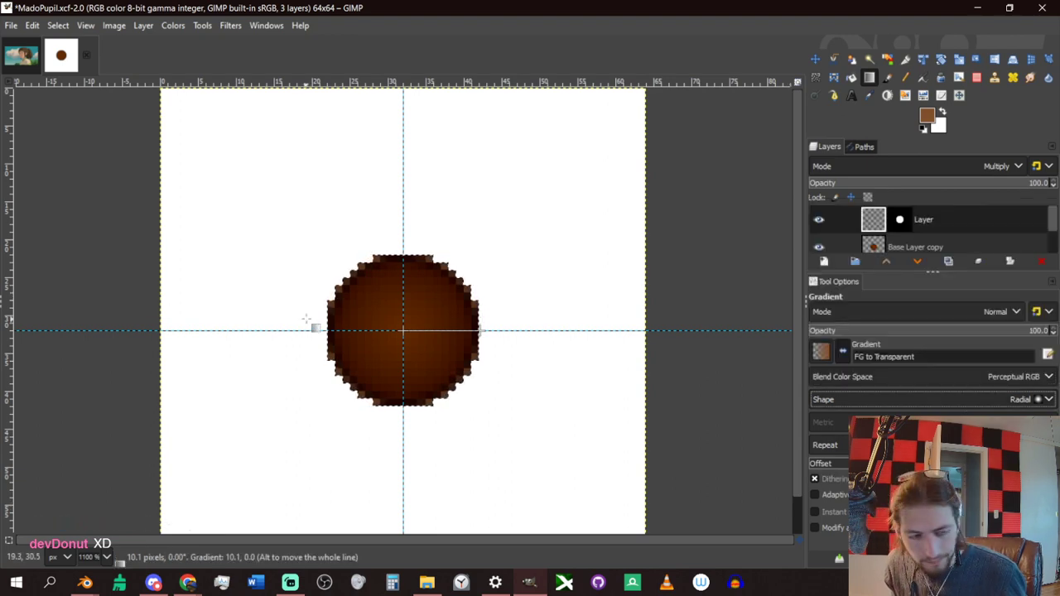
key("ctrl+z")
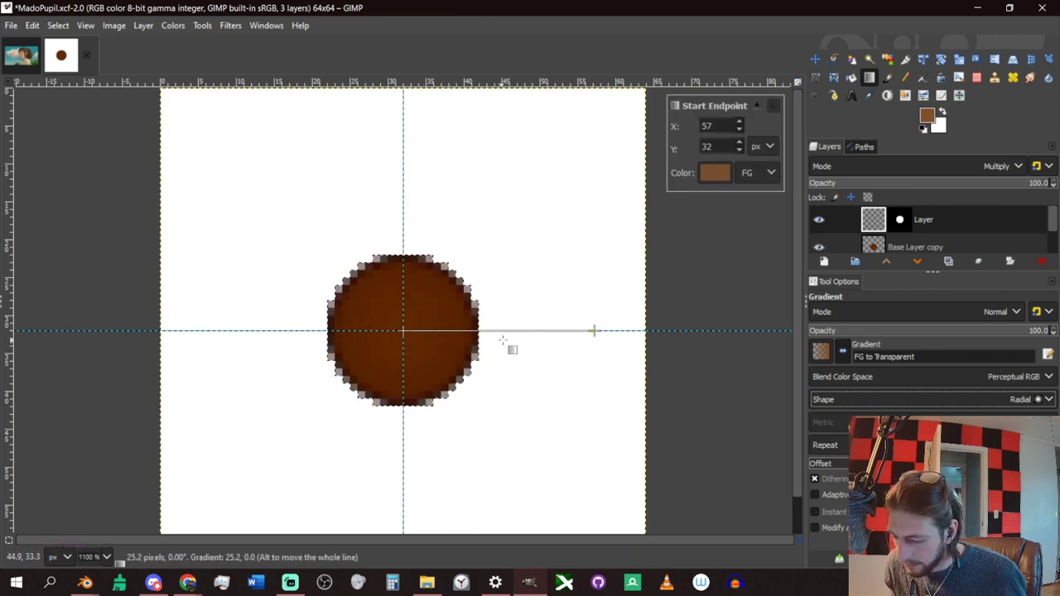
Shift the gradient's midpoint to position 30.48 with its outer end back at the circle's edge, and apply the gradient.
left_click_drag(501, 331, 454, 332)
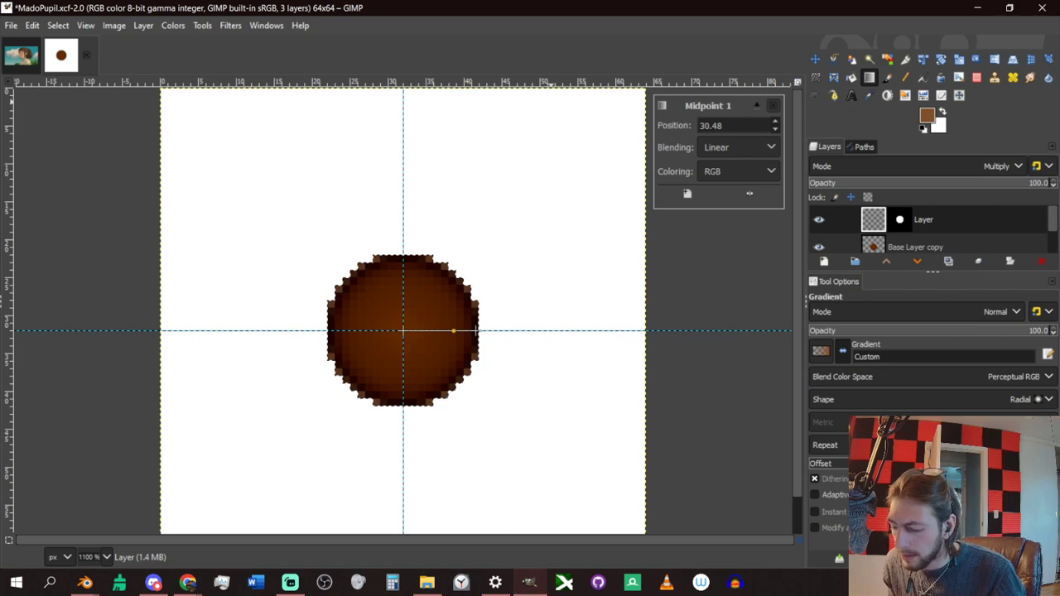
key("Return")
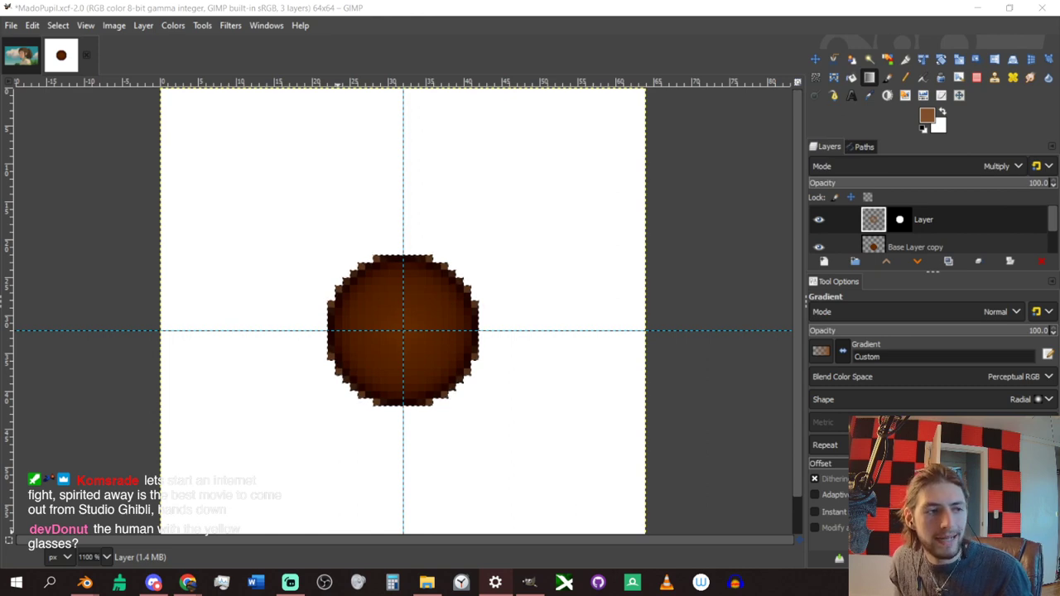
key("alt+Tab")
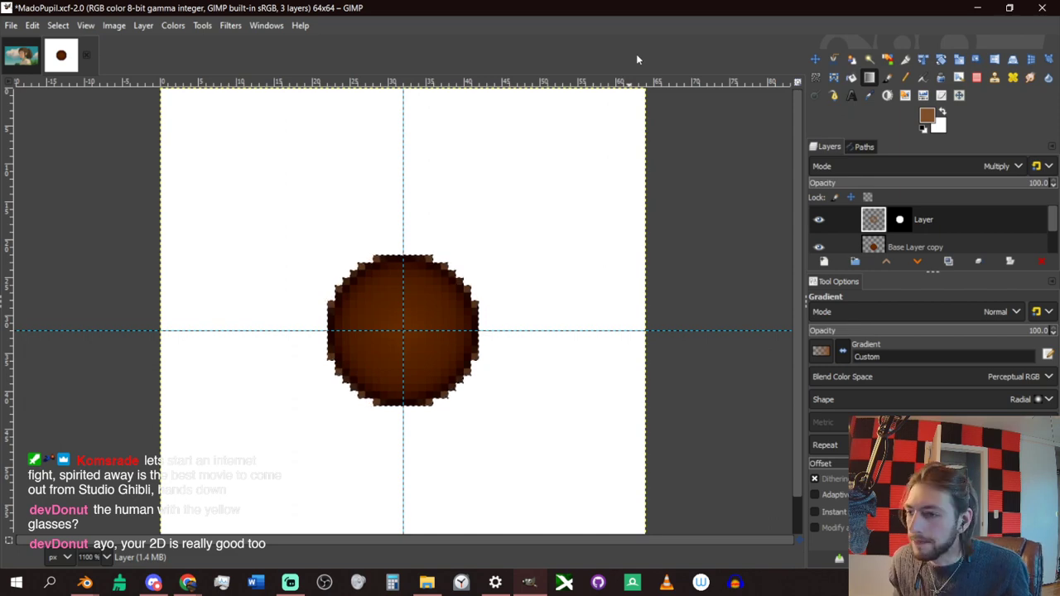
Create a layer group and move the masked gradient layer and the Base Layer copy into it.
right_click(942, 222)
left_click(881, 144)
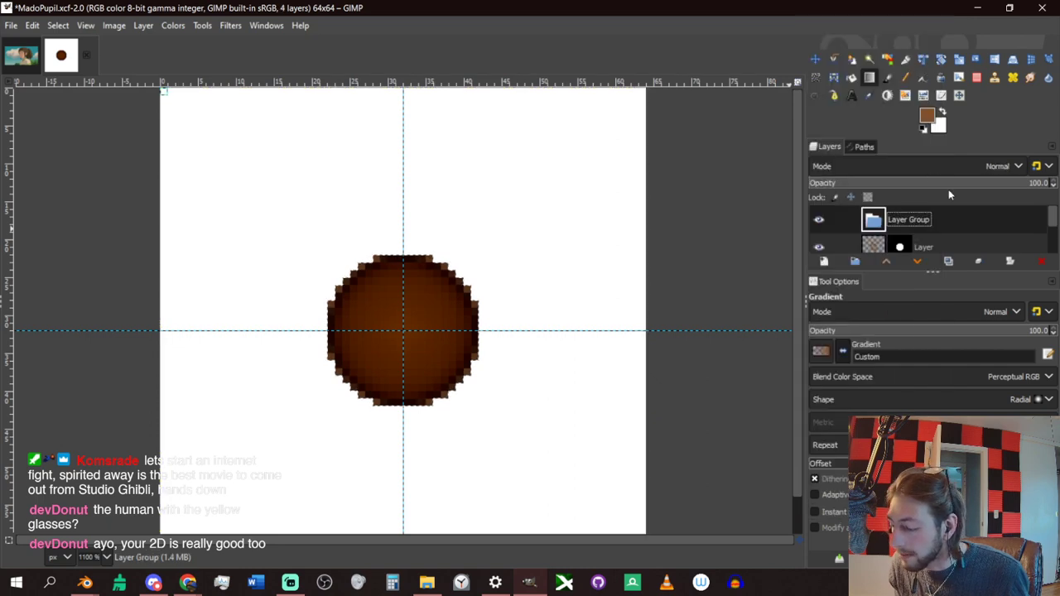
mouse_move(939, 236)
left_mouse_down()
mouse_move(966, 221)
mouse_move(961, 247)
mouse_move(972, 216)
mouse_move(977, 242)
mouse_move(958, 230)
left_mouse_up()
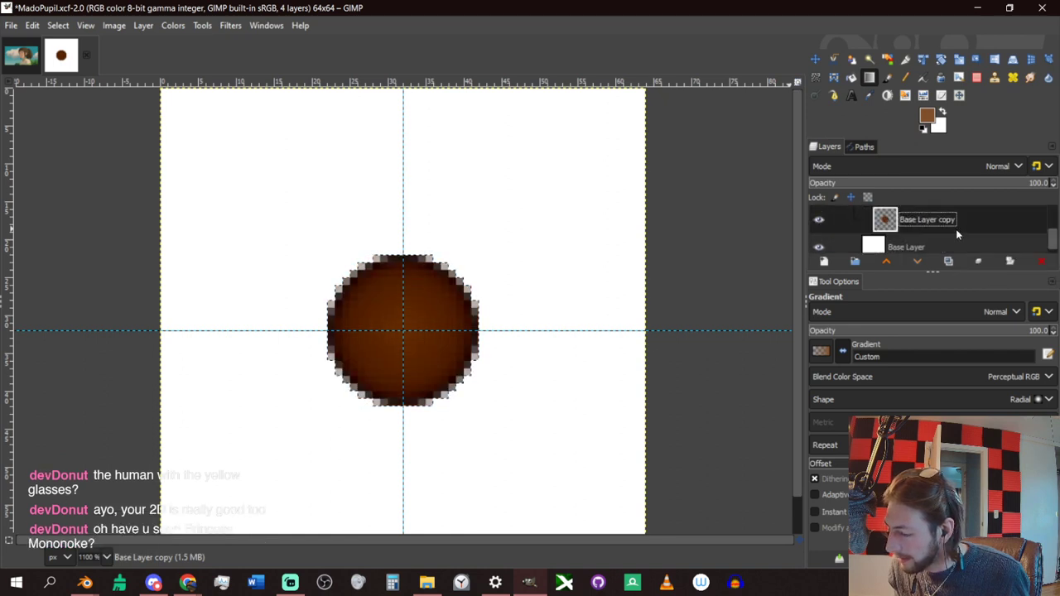
scroll(956, 229, "up", 2)
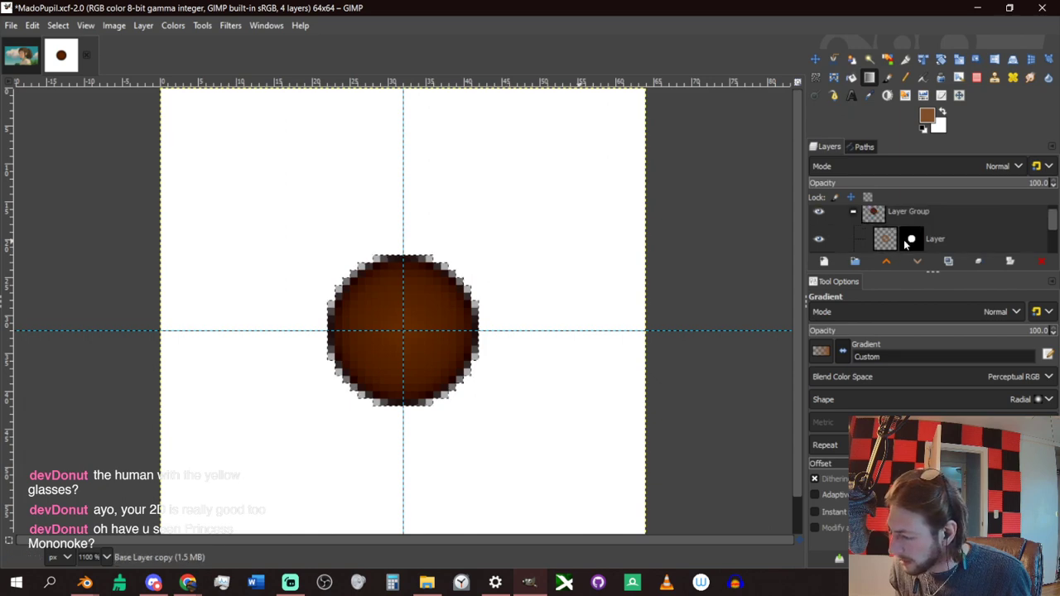
Add a new transparent layer at the top of the layer group and set its blend mode to Multiply.
right_click(911, 213)
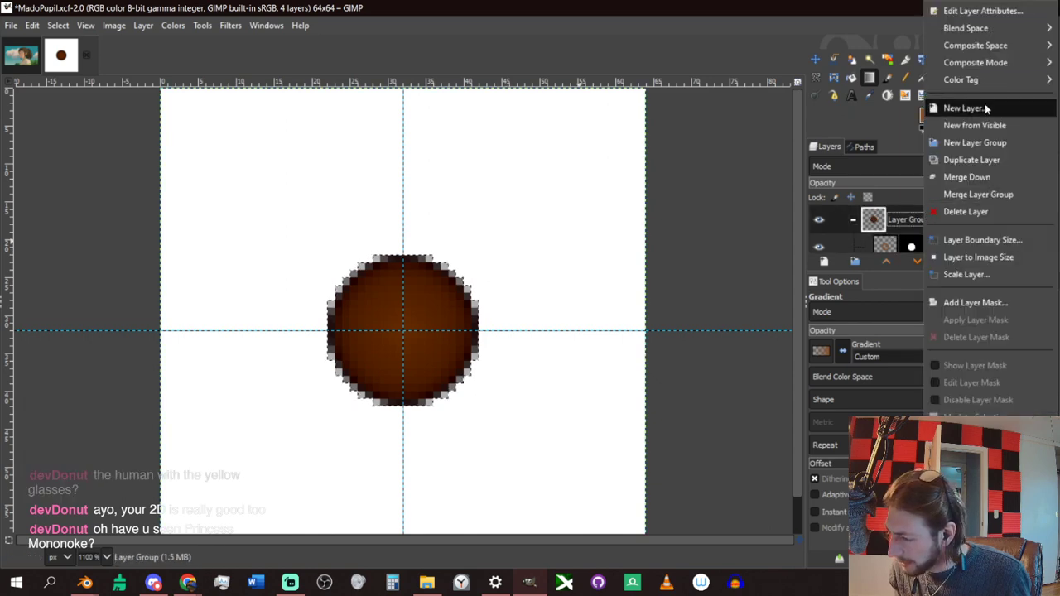
left_click(965, 109)
left_click(970, 353)
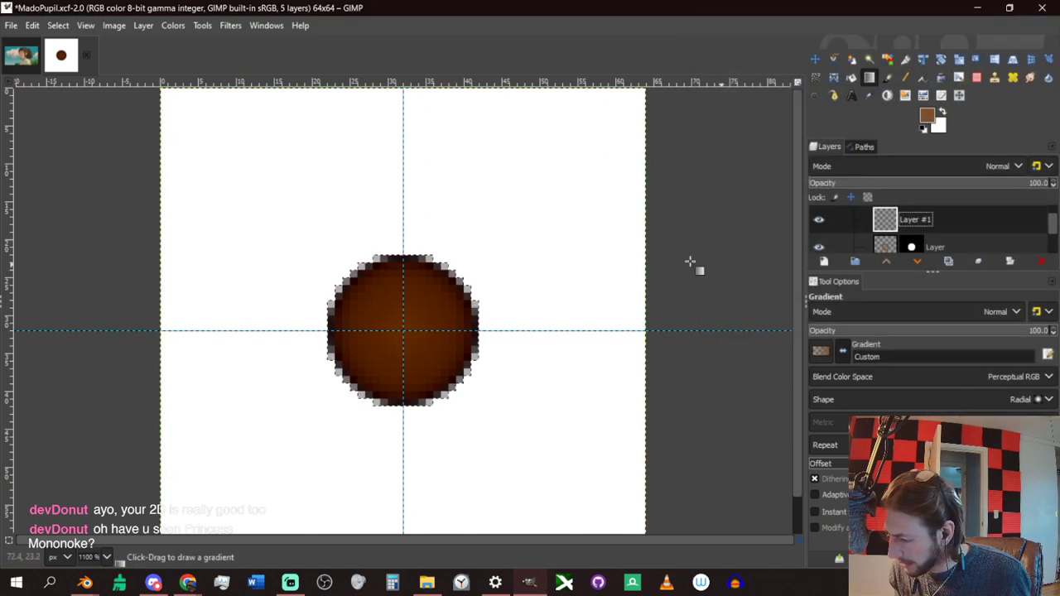
left_click(1002, 166)
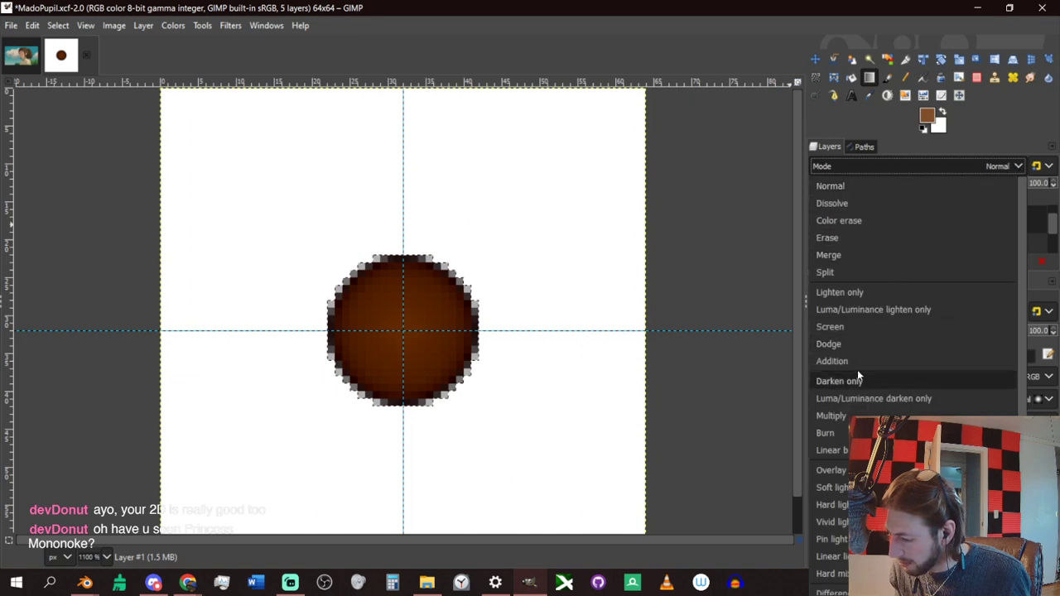
left_click(862, 416)
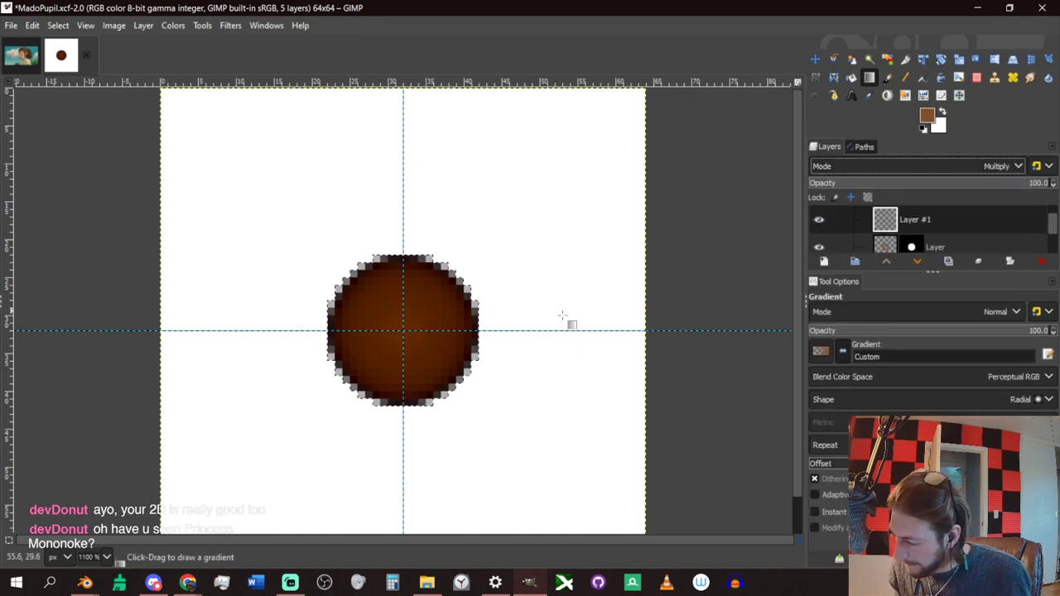
Swap the foreground and background colours, and change the foreground colour to black.
scroll(400, 336, "up", 2, "ctrl")
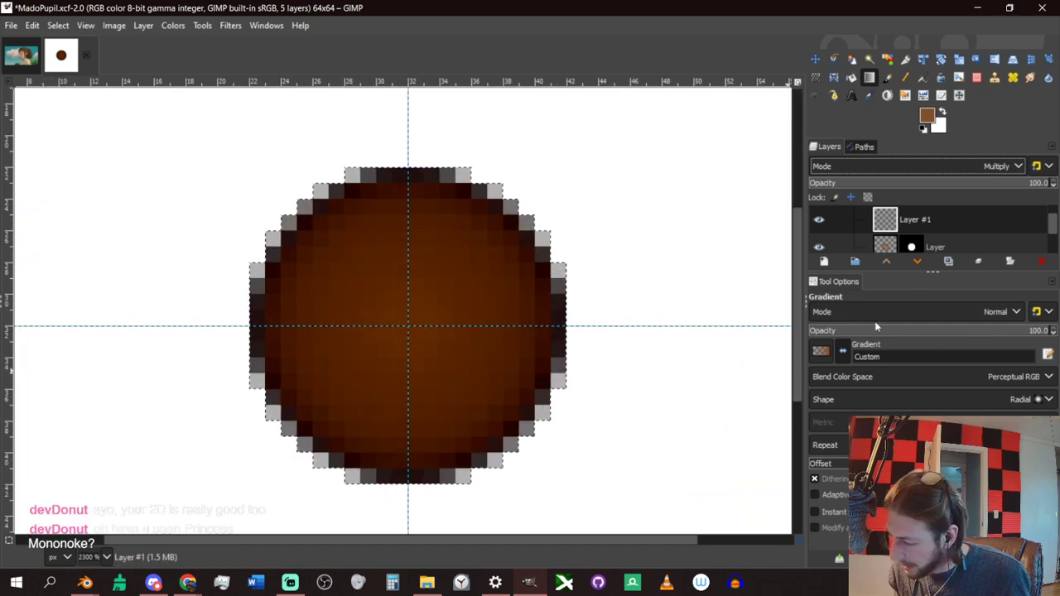
left_click(942, 115)
left_click(927, 115)
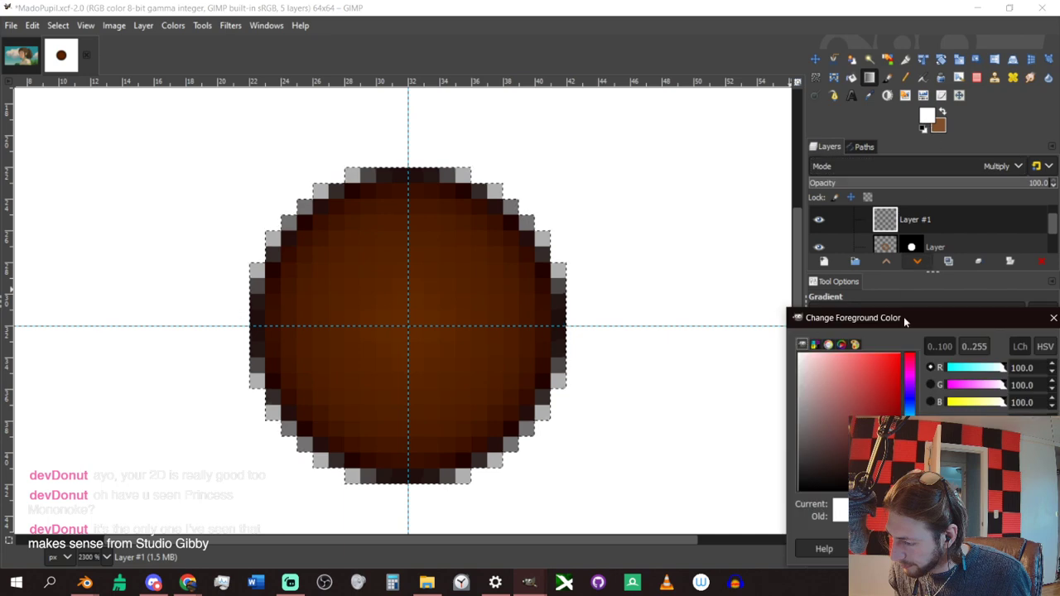
left_click(858, 490)
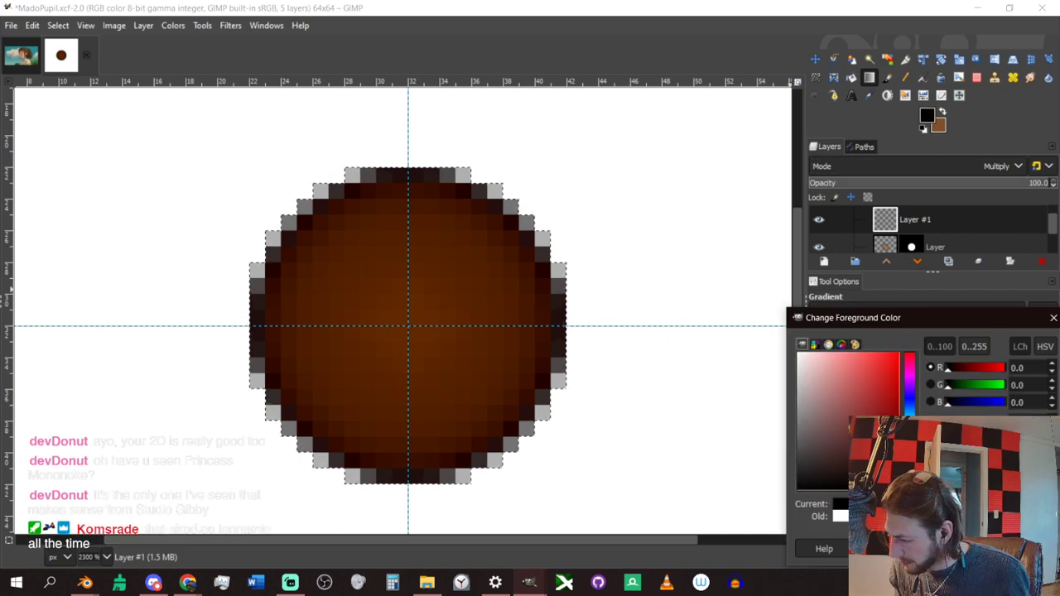
left_click(965, 549)
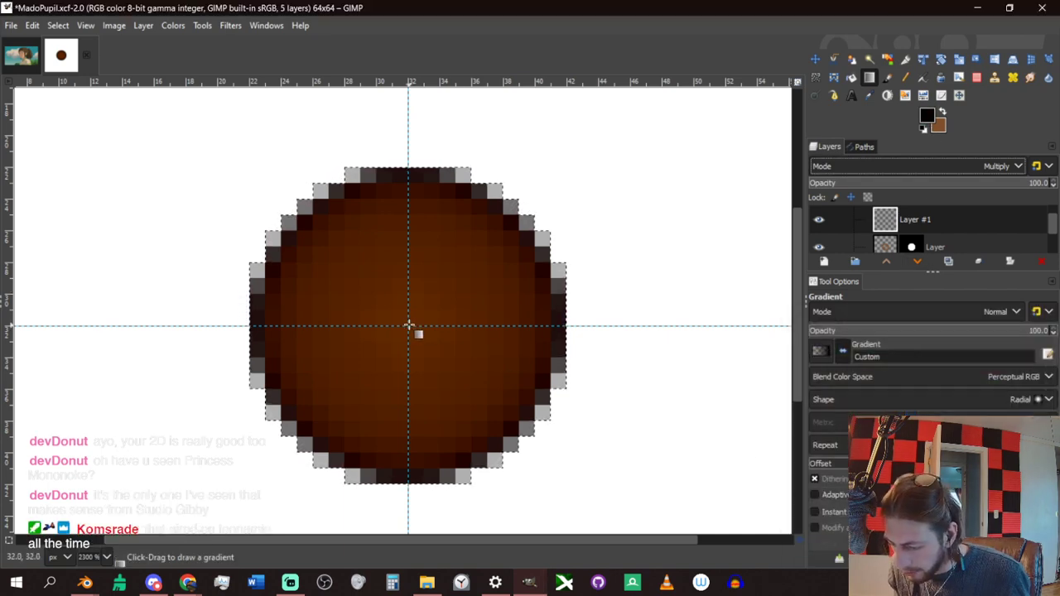
left_click_drag(408, 325, 472, 326)
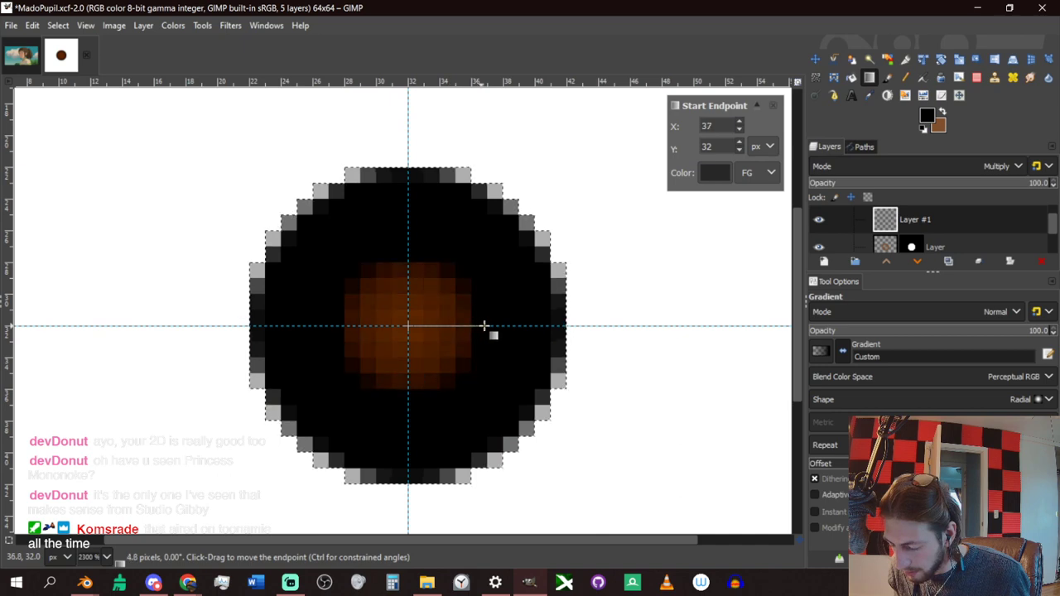
left_click_drag(486, 325, 488, 326)
key("Escape")
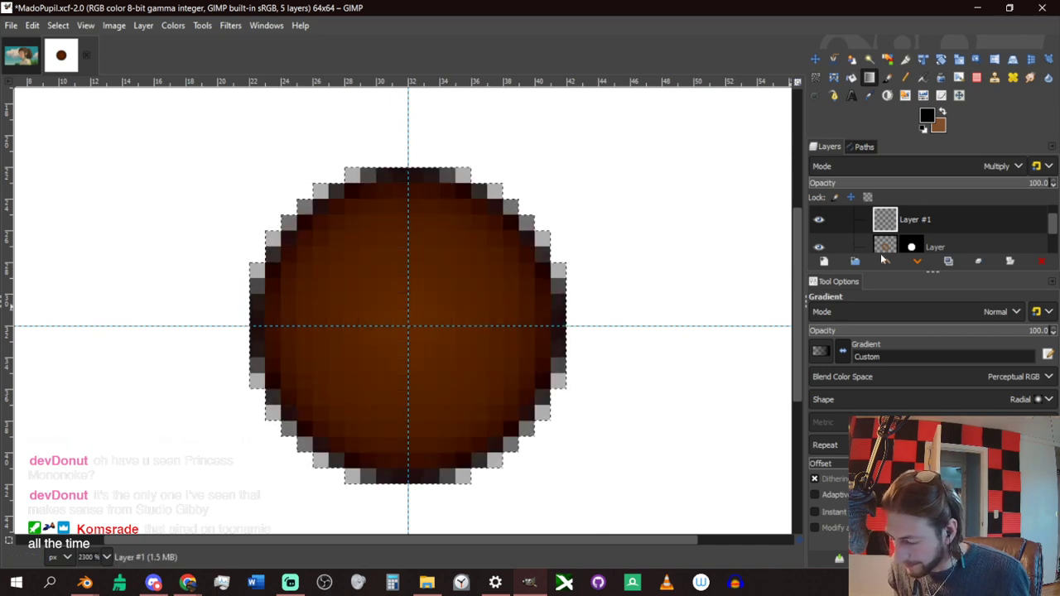
scroll(886, 400, "up", 2)
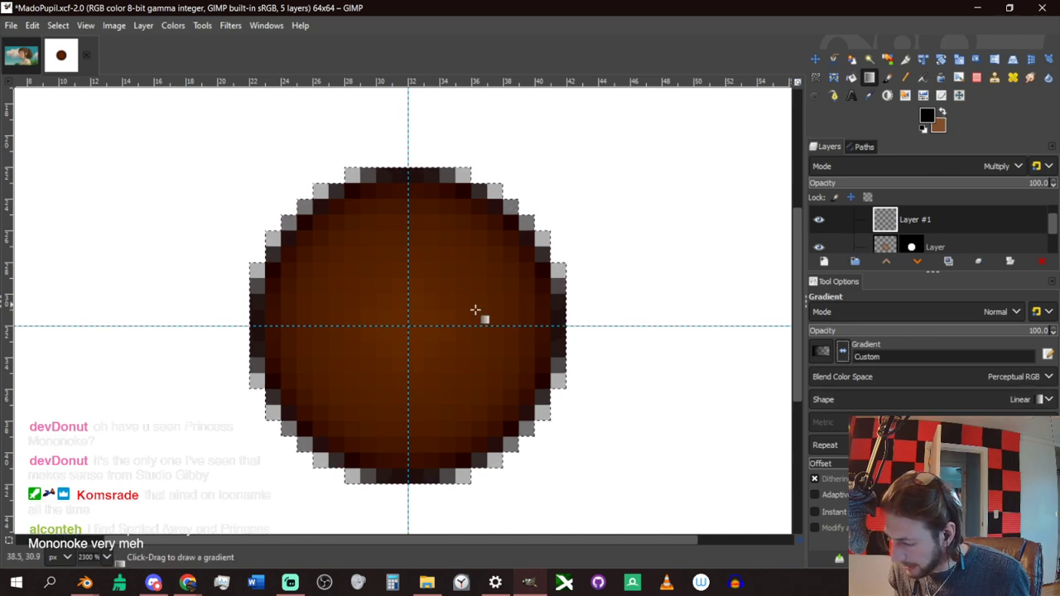
left_click_drag(407, 325, 458, 348)
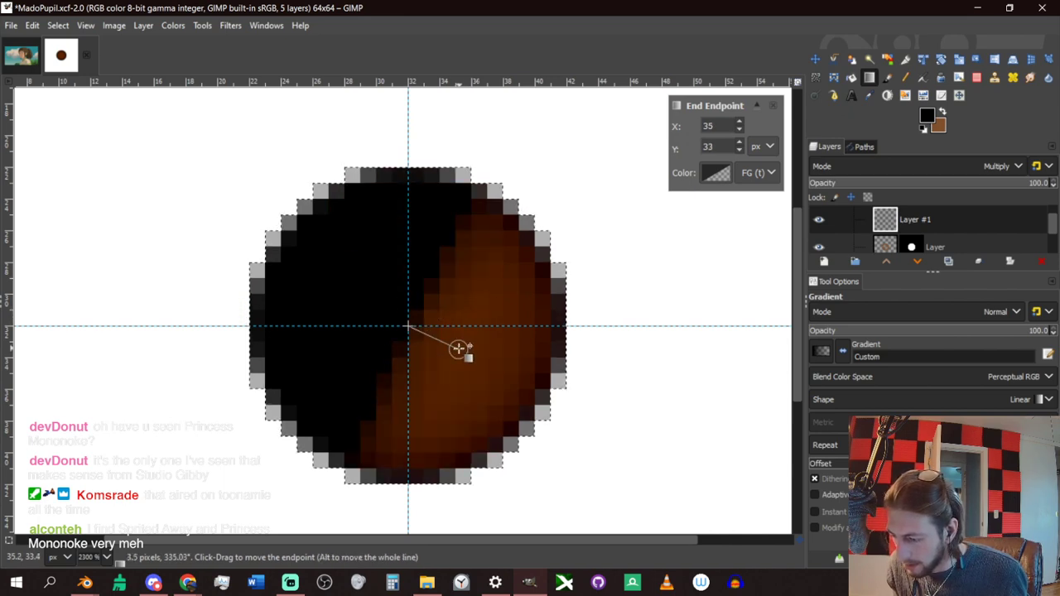
key("Escape")
Try a radial gradient about 4 pixels long outward from the circle's centre.
left_click(1039, 399)
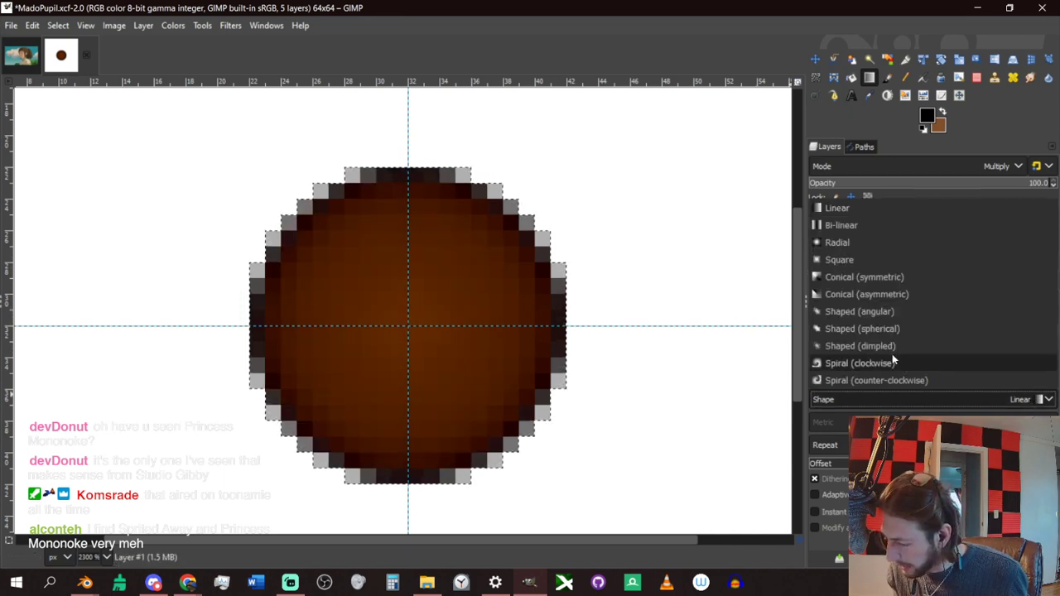
left_click(840, 242)
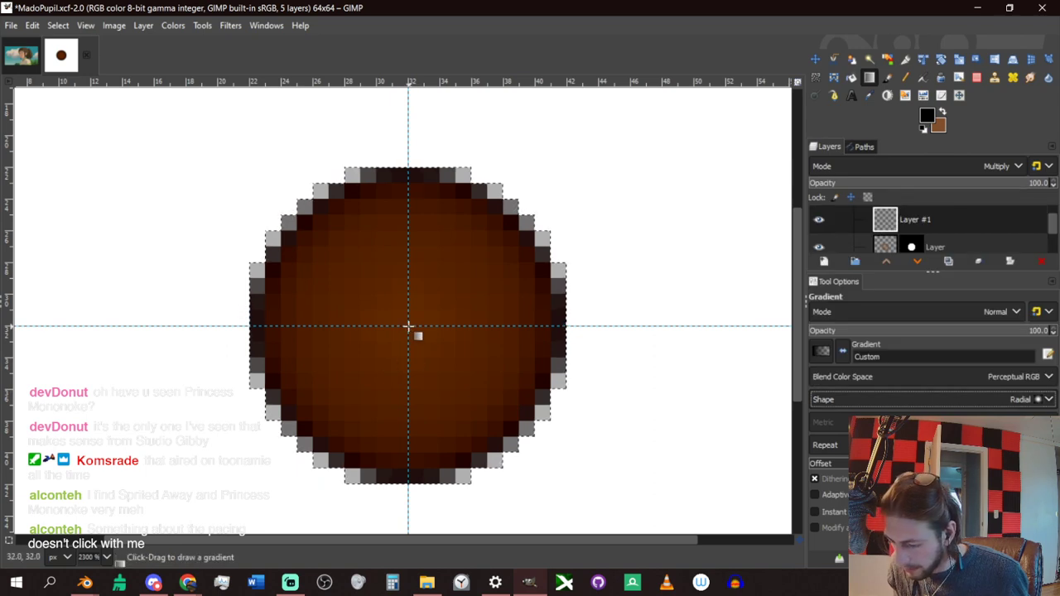
left_click_drag(408, 327, 465, 326)
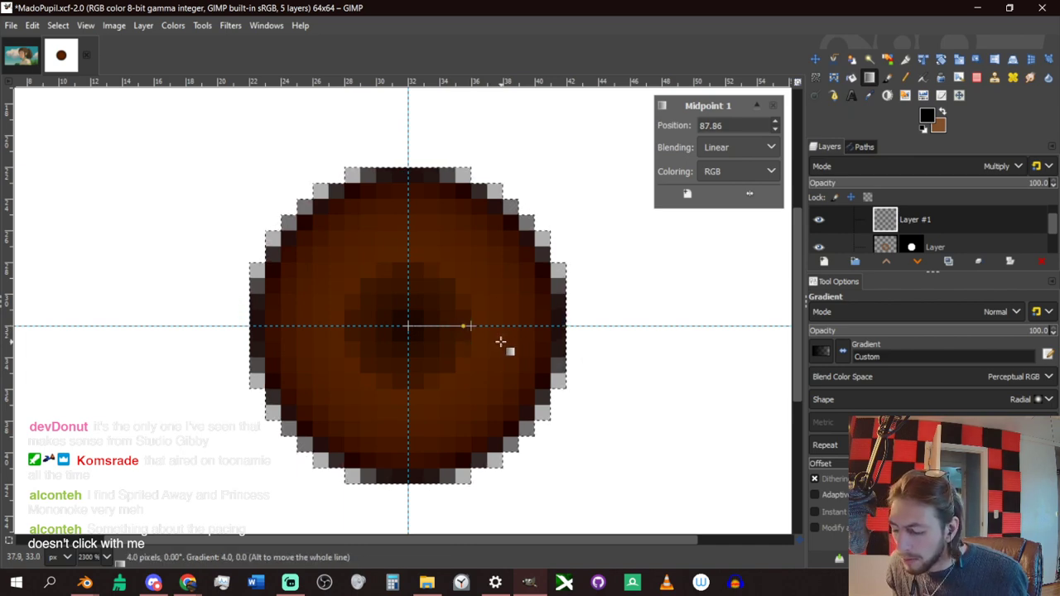
key("Escape")
Paint a solid black pupil at the centre of the circle on the top Multiply layer, using the Paintbrush at size 7.
key("p")
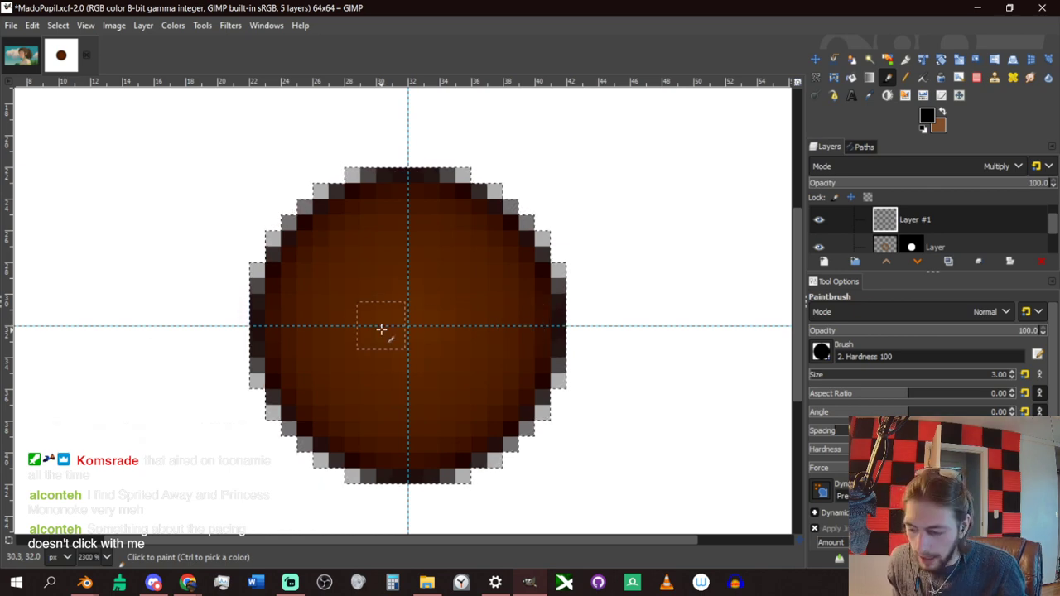
key("bracketright")
key("bracketright")
key("bracketright")
key("bracketright")
key("bracketright")
key("bracketright")
key("bracketright")
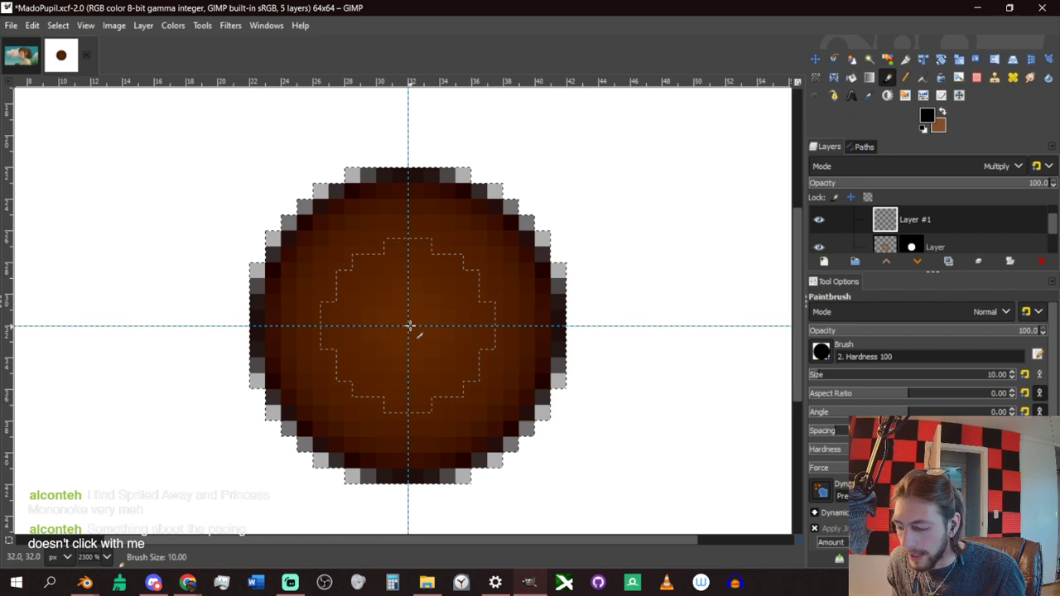
key("bracketleft")
key("bracketleft")
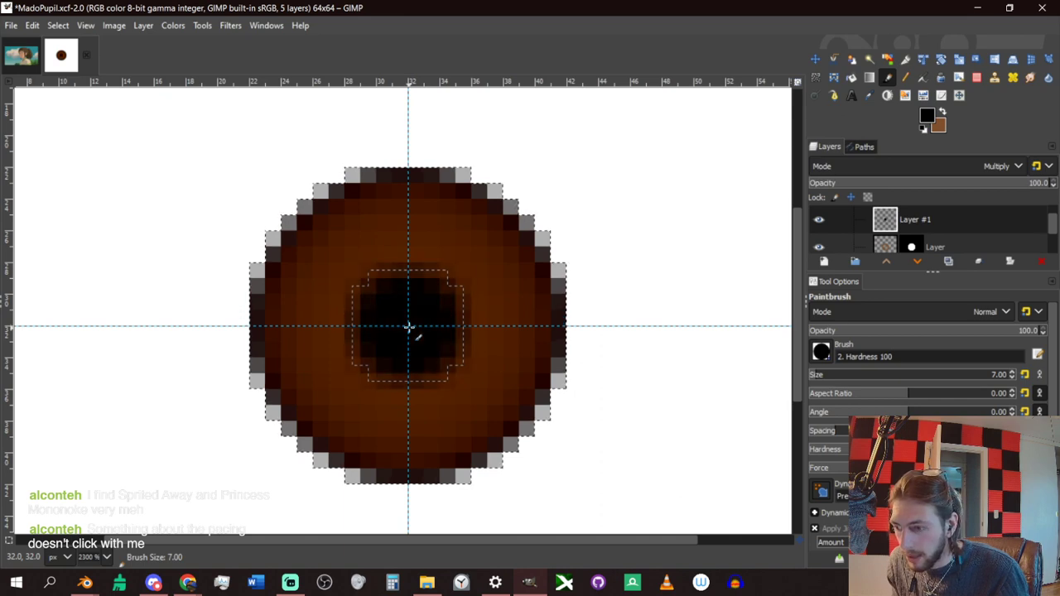
scroll(941, 221, "up", 1)
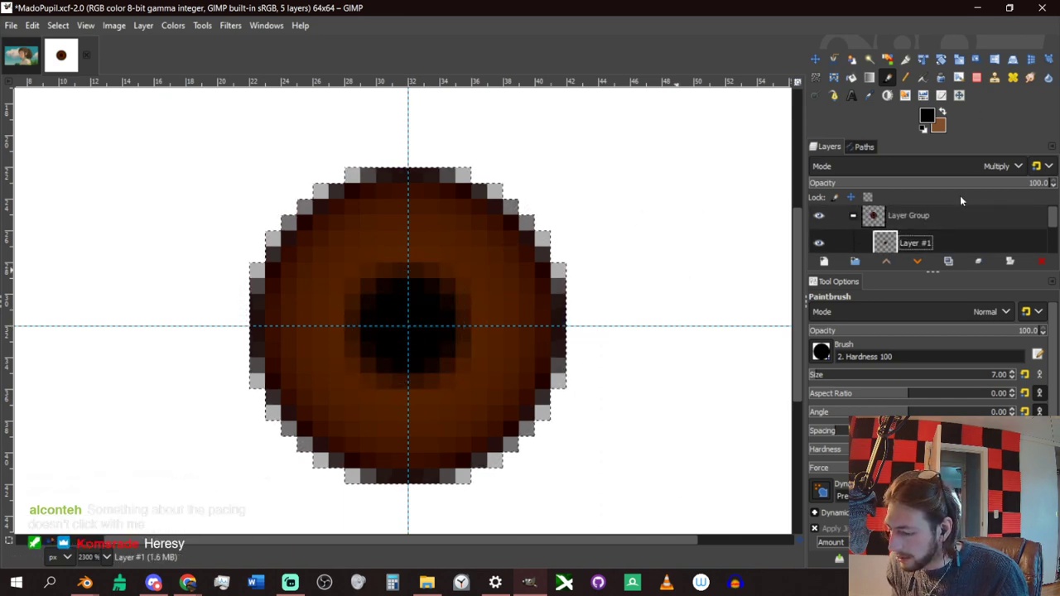
left_click(407, 328)
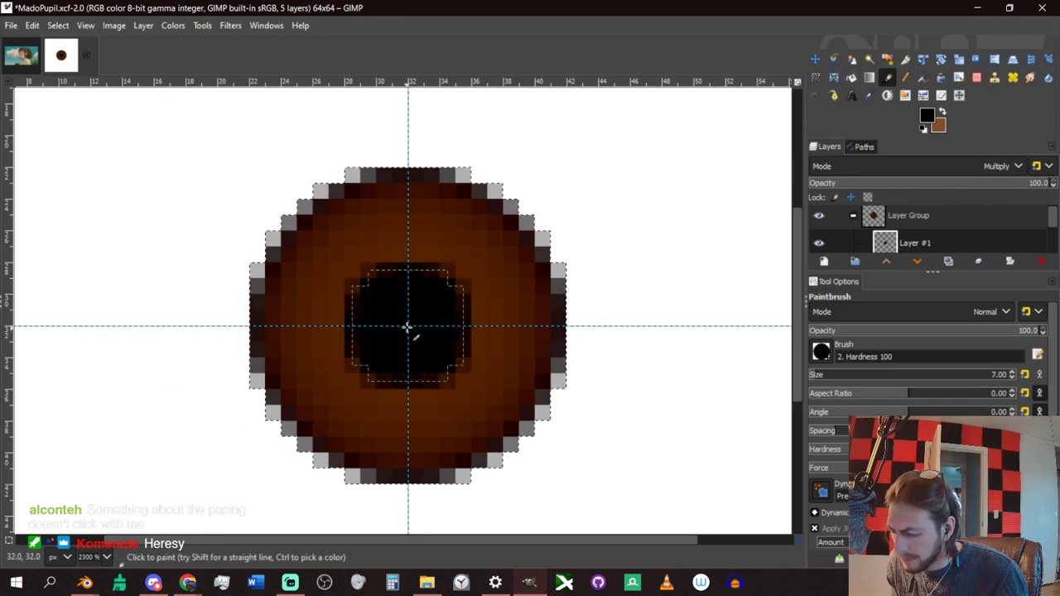
key("ctrl+shift+a")
left_click(930, 117)
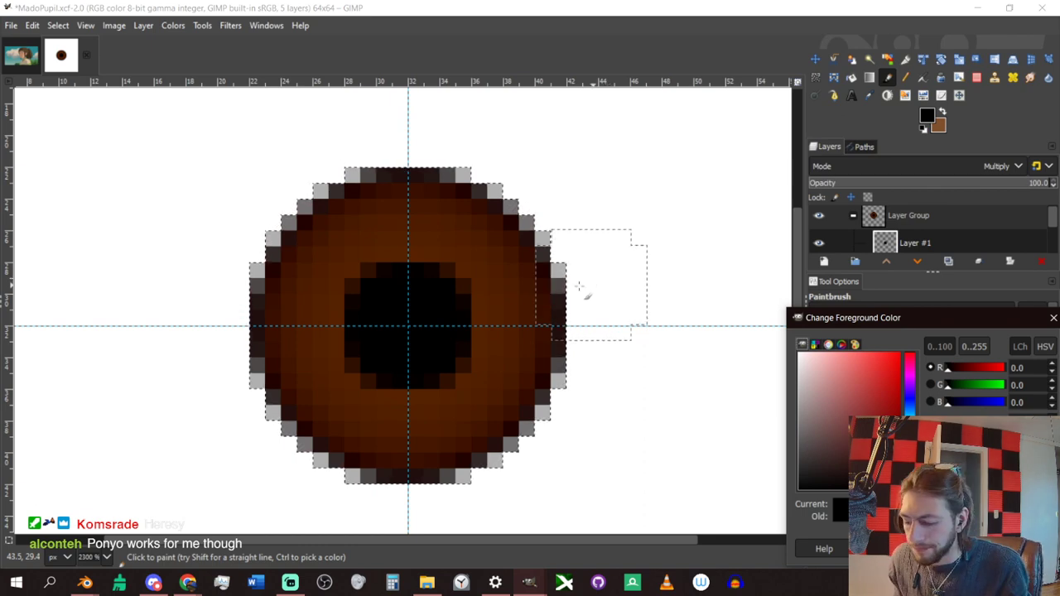
scroll(449, 328, "up", 1, "ctrl")
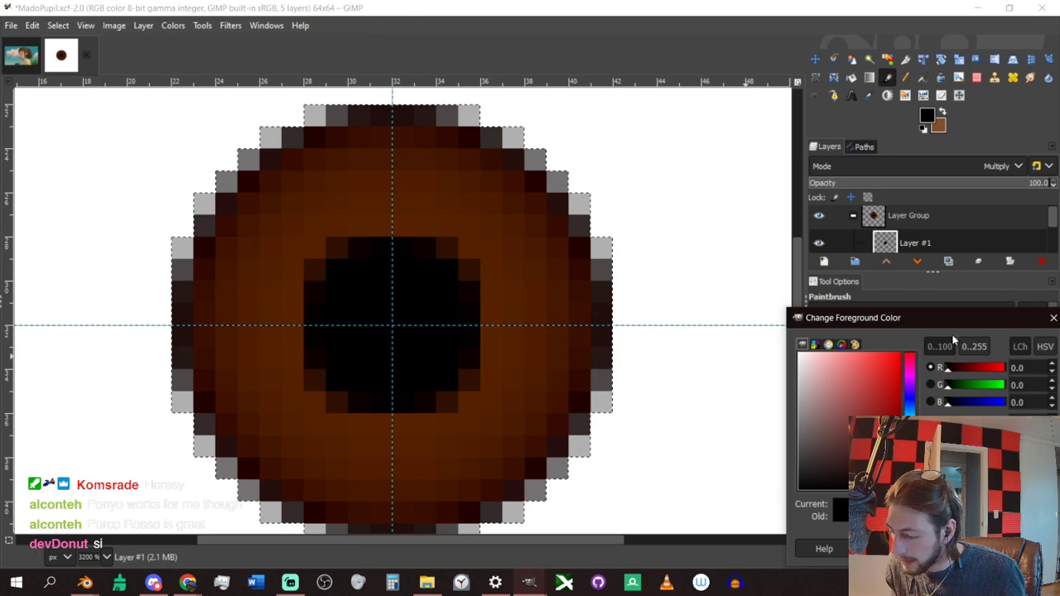
key("Return")
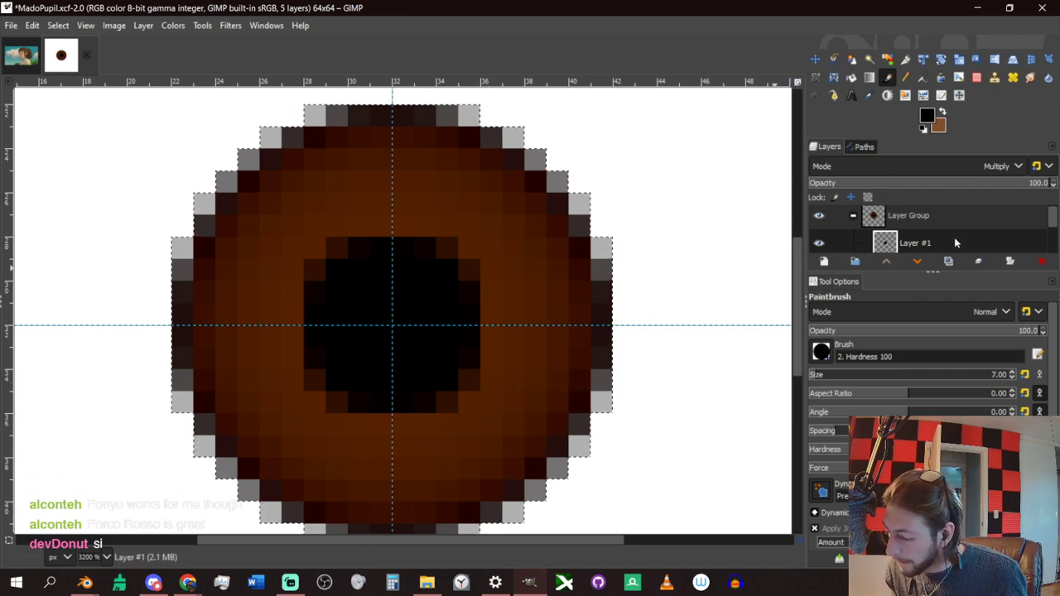
Select the masked gradient layer in the layer group and reduce the Paintbrush size to 1.
scroll(906, 232, "down", 2)
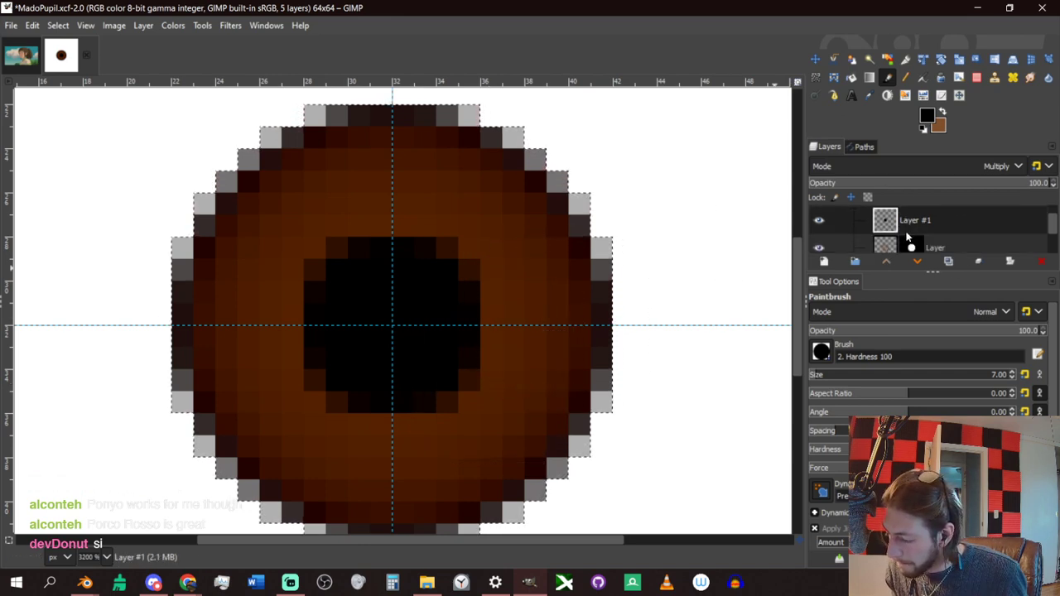
left_click(891, 240)
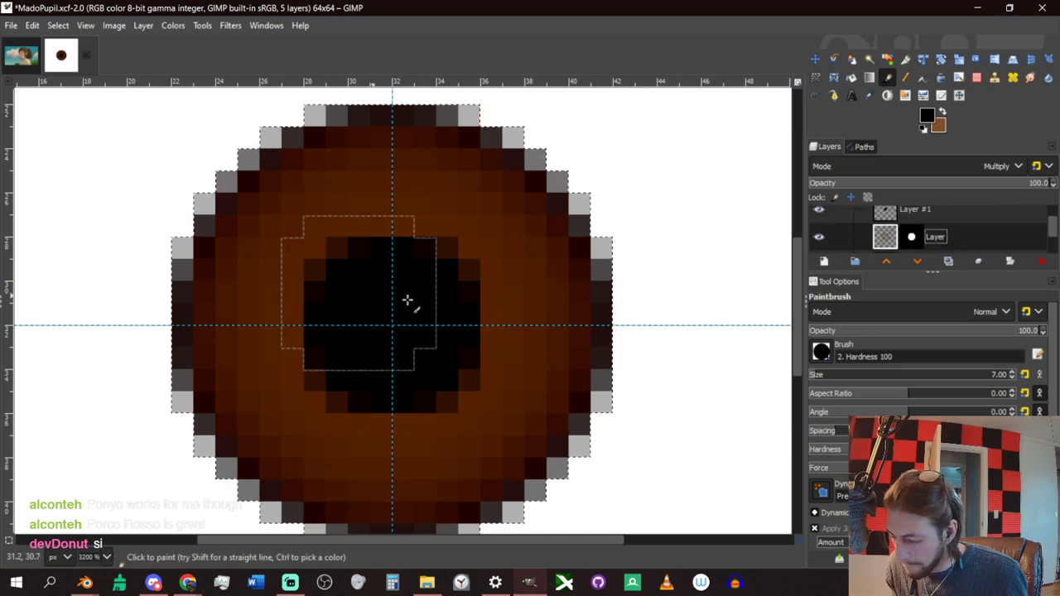
key("f")
key("p")
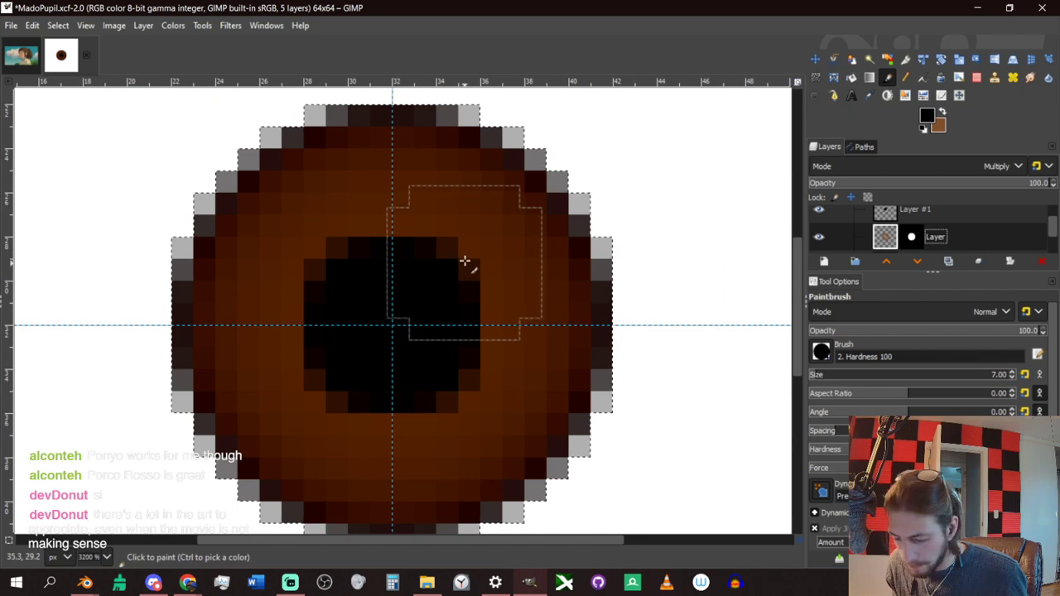
key("bracketleft")
key("bracketleft")
key("bracketleft")
key("bracketleft")
key("bracketleft")
key("bracketleft")
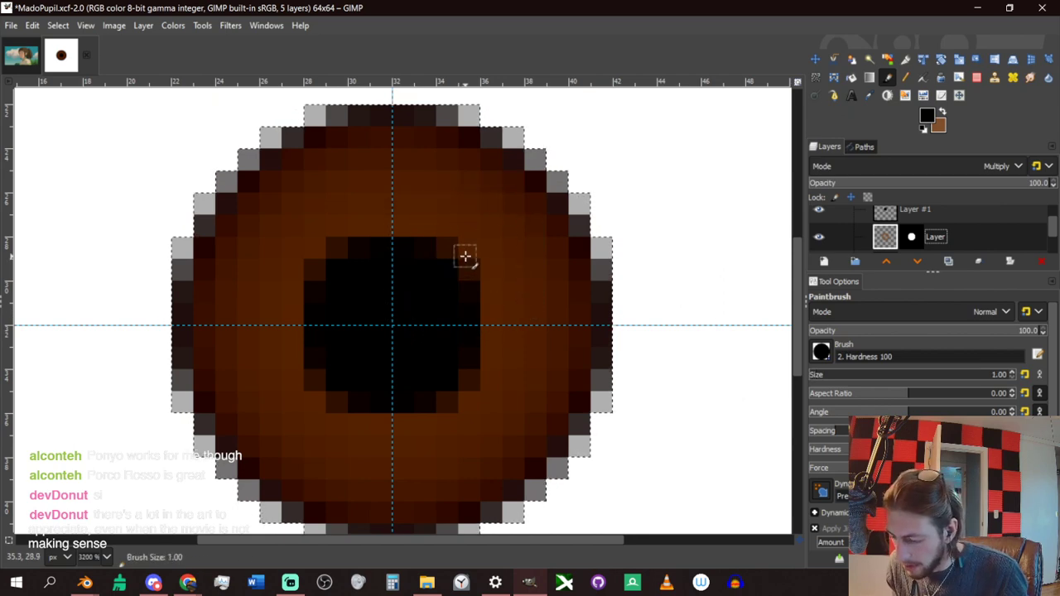
Paint faint black flecks around the iris directly on the masked gradient layer at a brush opacity of 31.7.
left_click(882, 332)
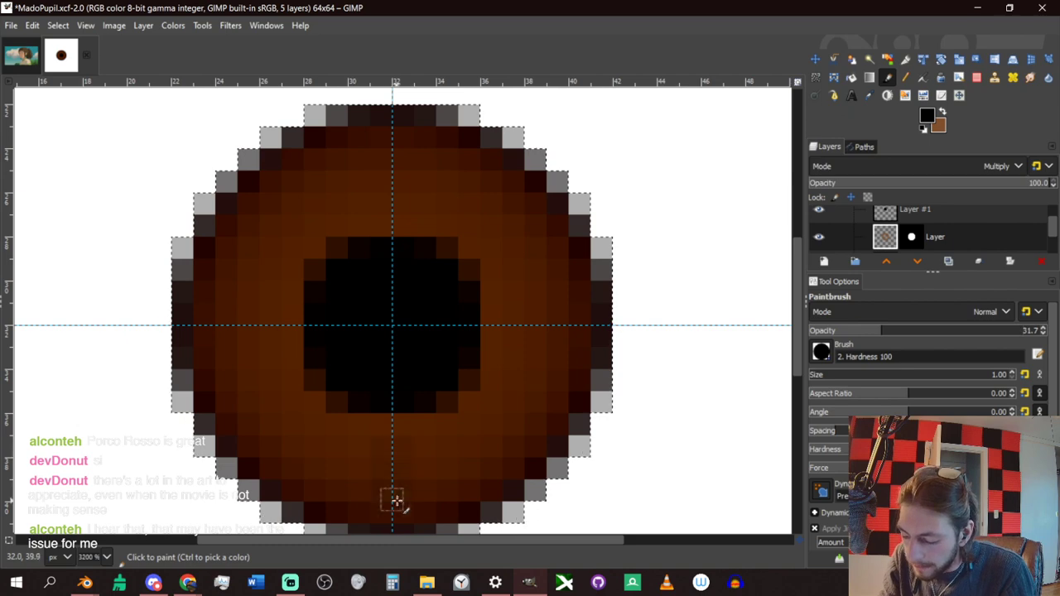
left_click(396, 500)
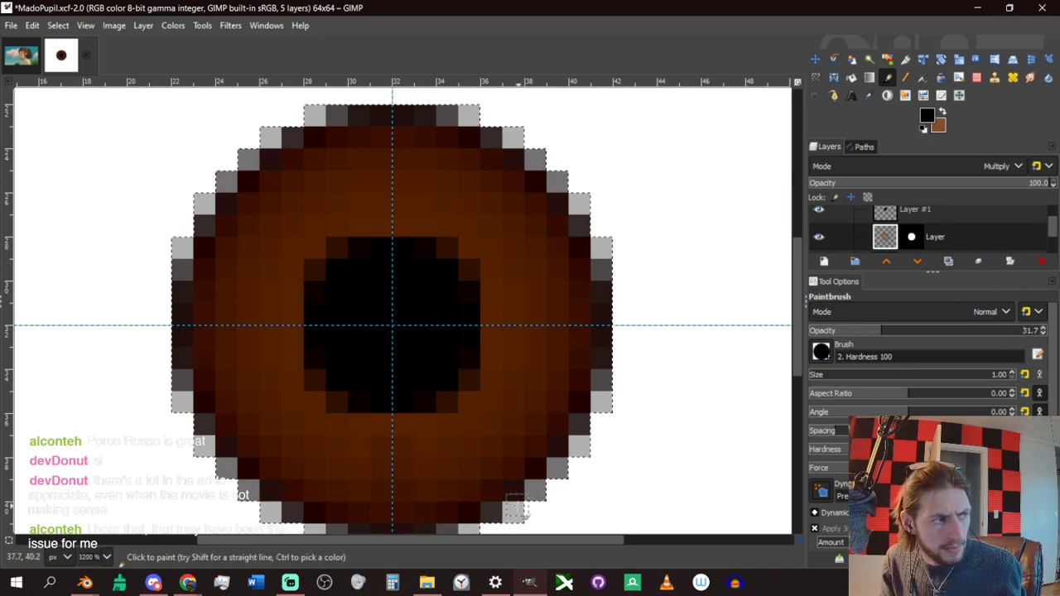
left_click_drag(401, 447, 402, 488)
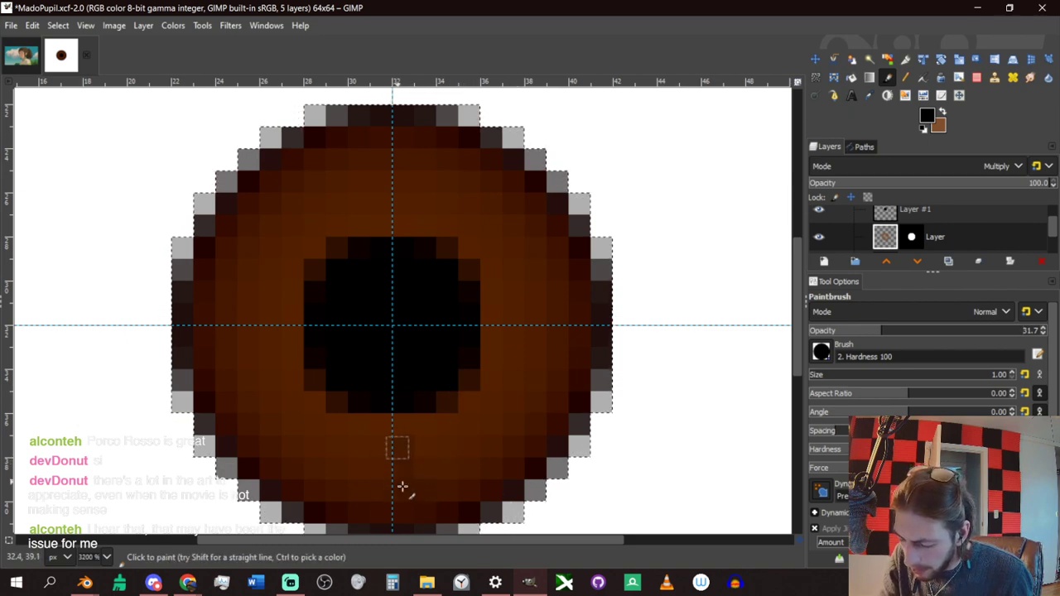
left_click_drag(445, 444, 446, 468)
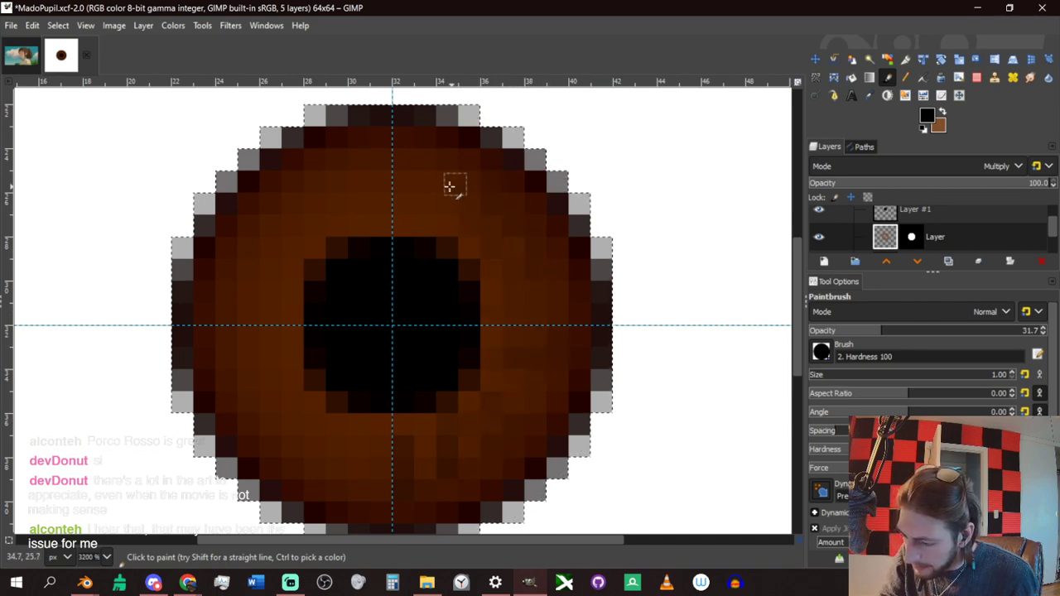
left_click_drag(428, 161, 425, 204)
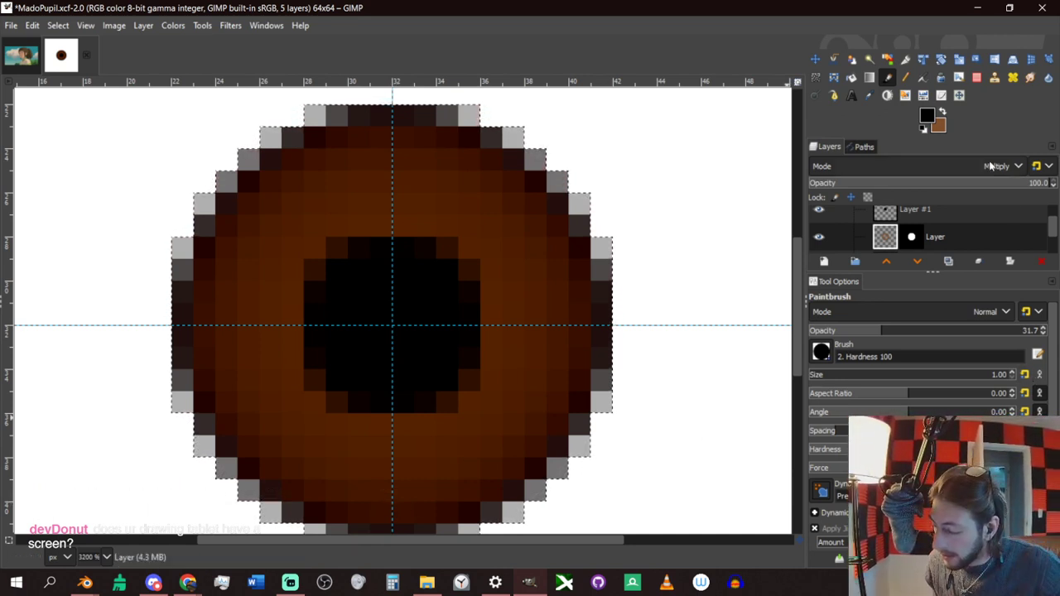
Add a new transparent layer at the top of the layer group and set its blend mode to Multiply.
left_click(825, 261)
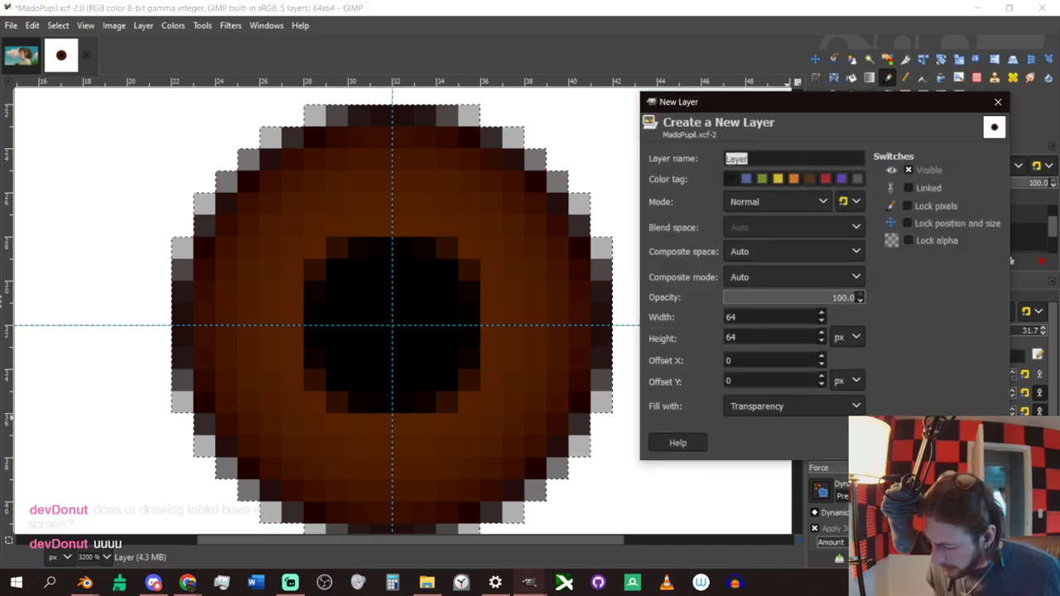
key("Return")
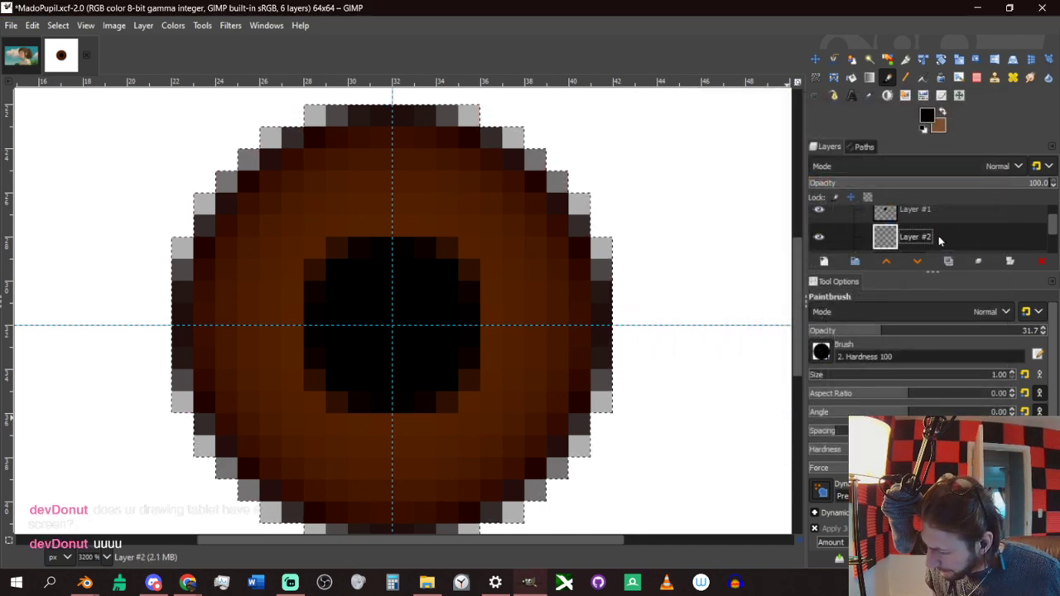
left_click(1009, 165)
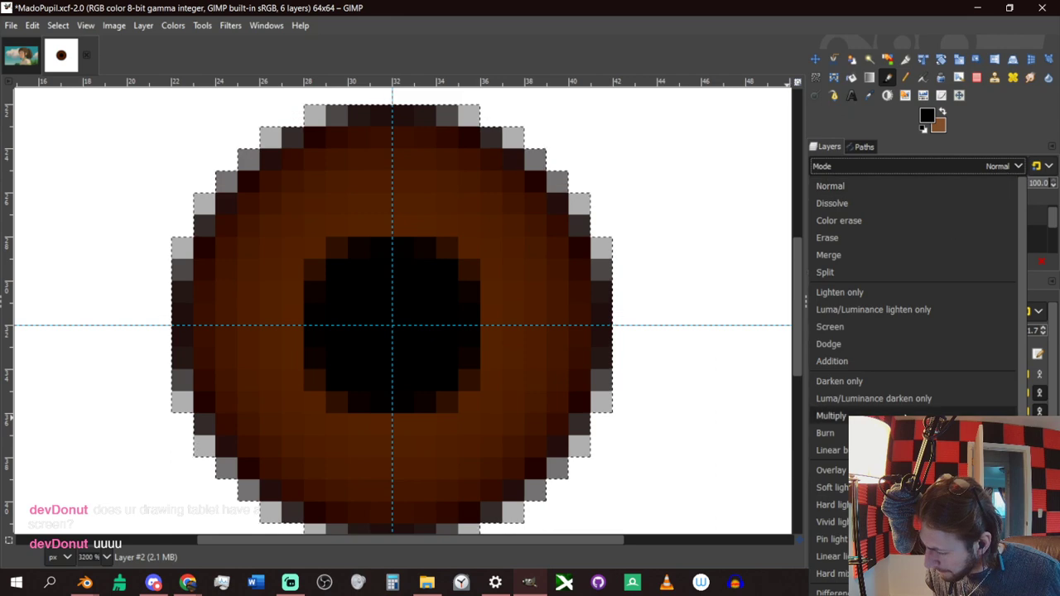
left_click(831, 416)
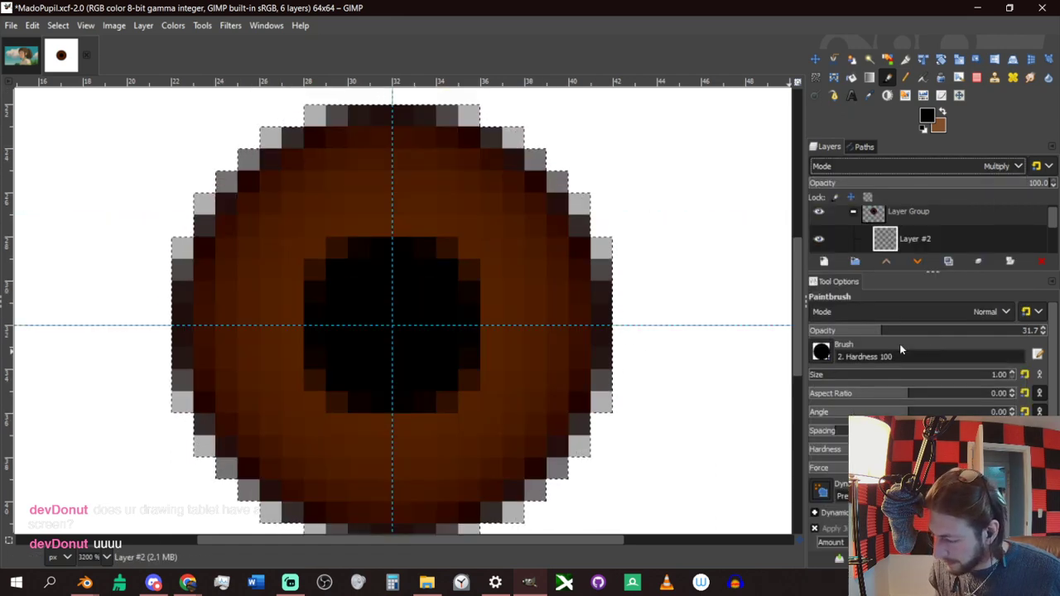
Set the brush opacity to 56.9 and paint scattered single-pixel dark flecks around the iris on the new layer.
left_click(941, 330)
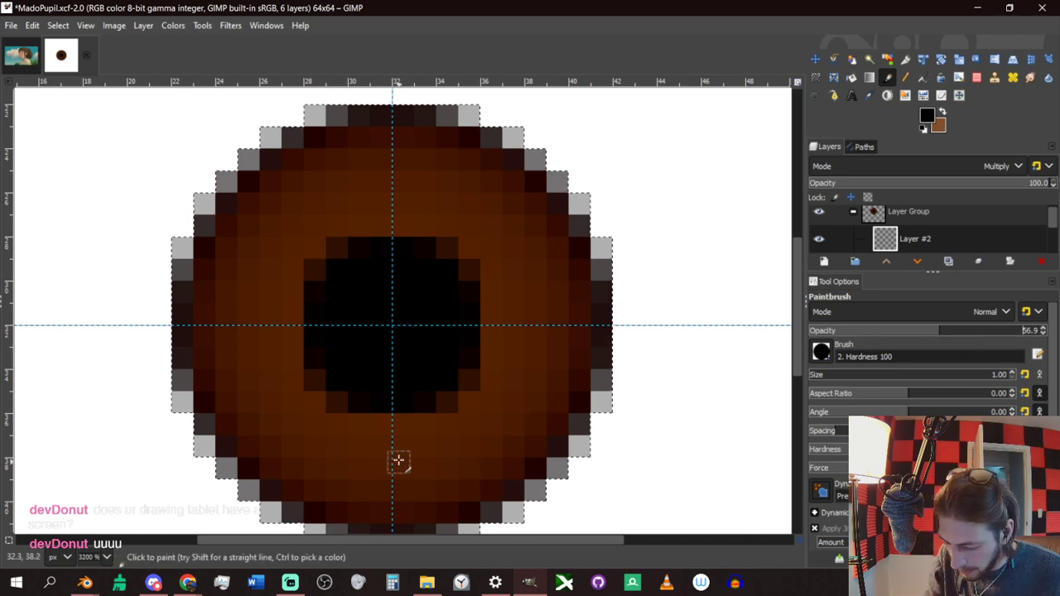
left_click_drag(404, 447, 404, 490)
mouse_move(467, 430)
left_mouse_down()
mouse_move(473, 456)
mouse_move(511, 353)
mouse_move(551, 317)
left_mouse_up()
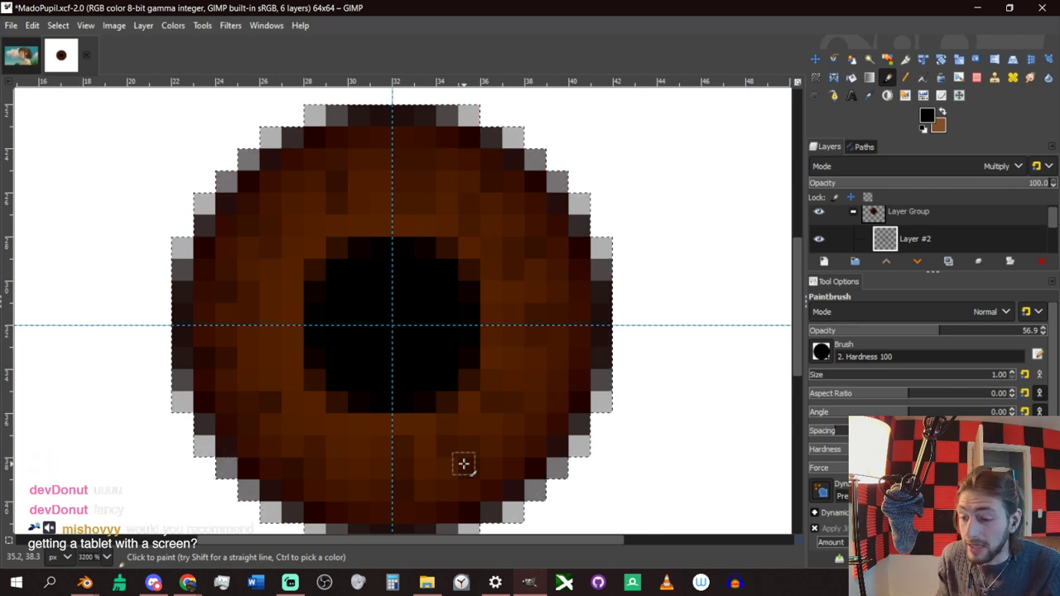
key("shift+e")
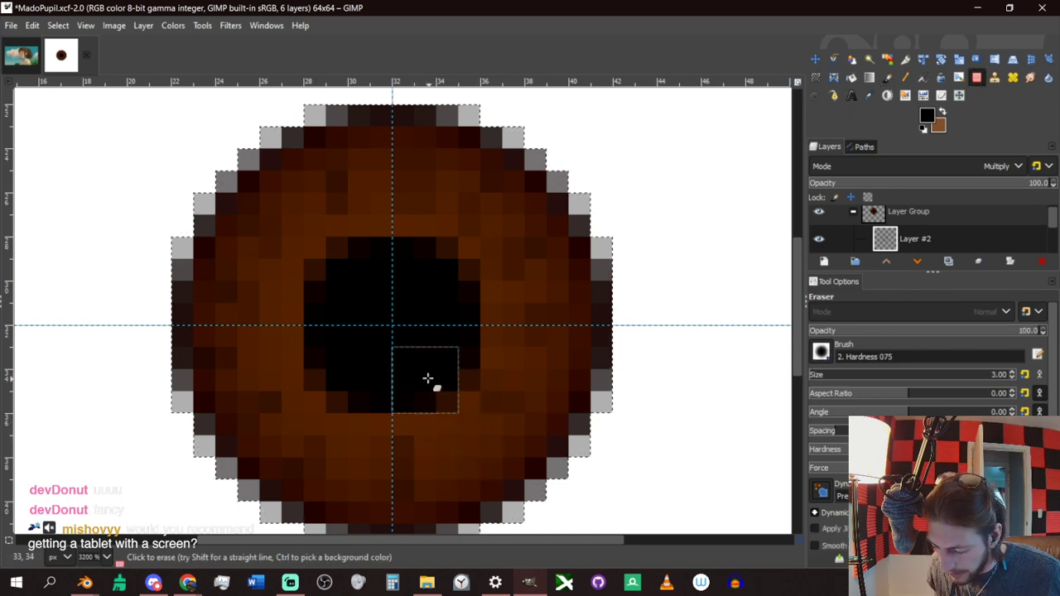
key("p")
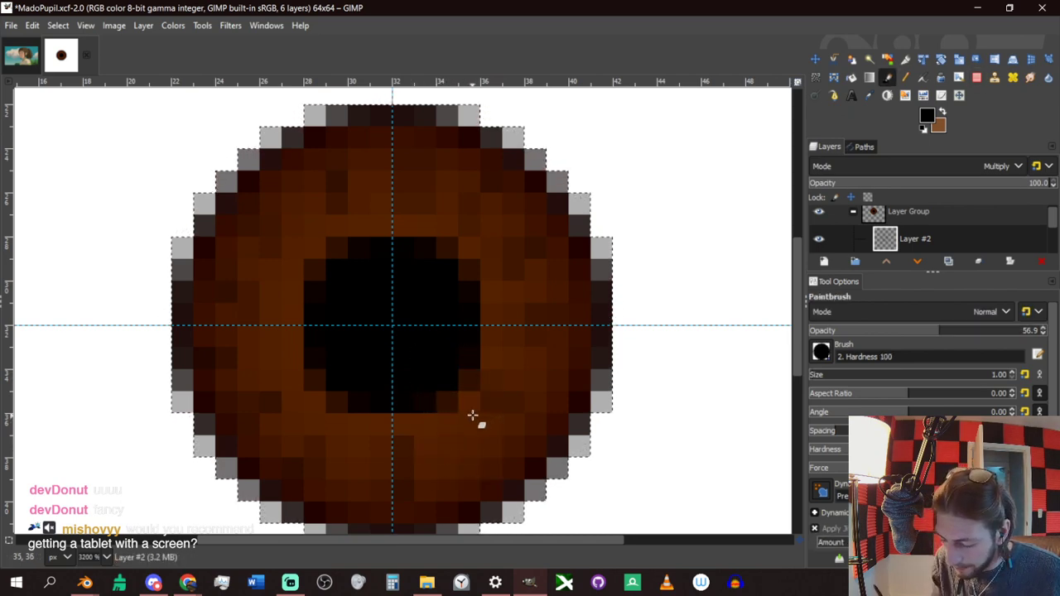
left_click_drag(444, 442, 450, 469)
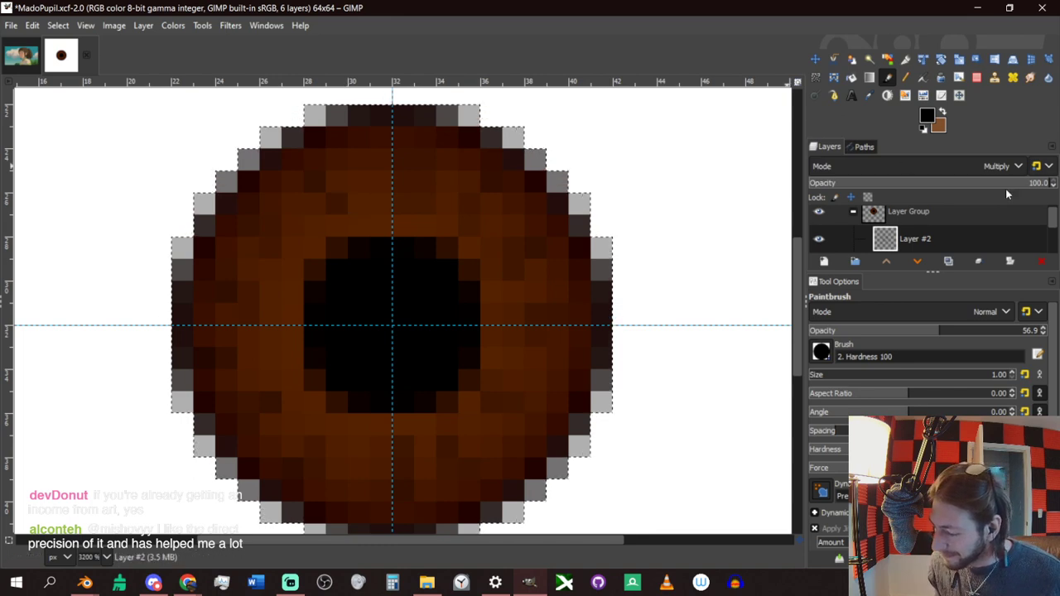
Reduce the fleck layer's opacity to 67.9 and switch its blend mode to Addition.
left_click(927, 184)
mouse_move(927, 184)
left_mouse_down()
mouse_move(838, 189)
mouse_move(932, 193)
left_mouse_up()
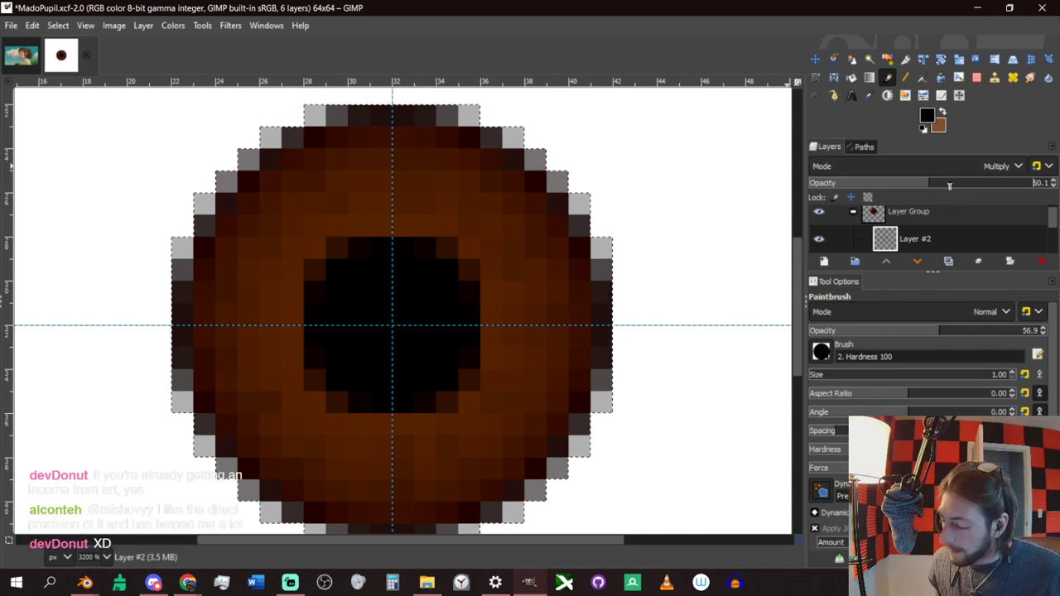
left_click_drag(950, 186, 975, 188)
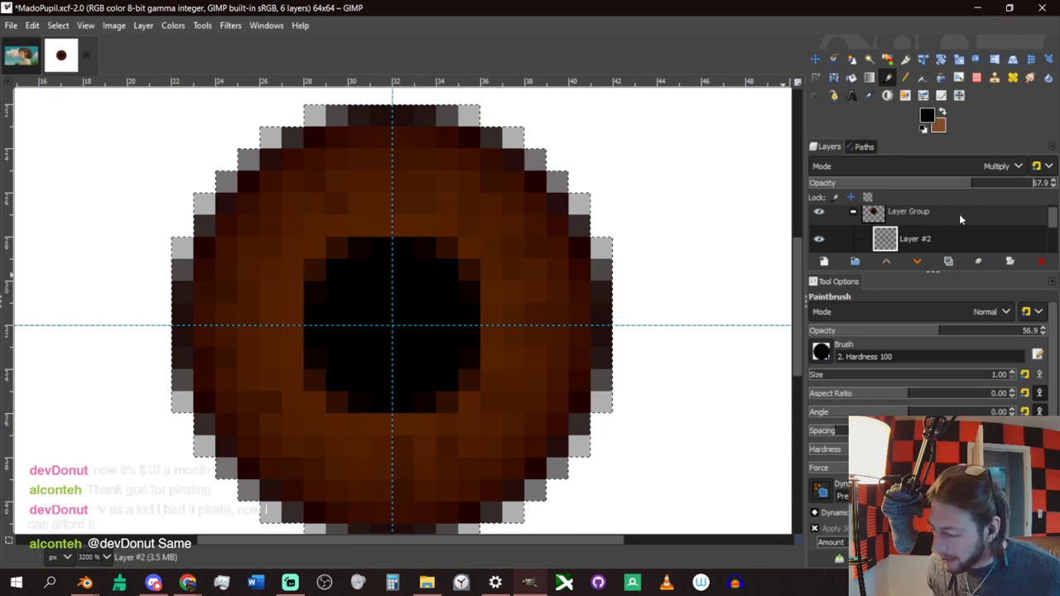
left_click(983, 166)
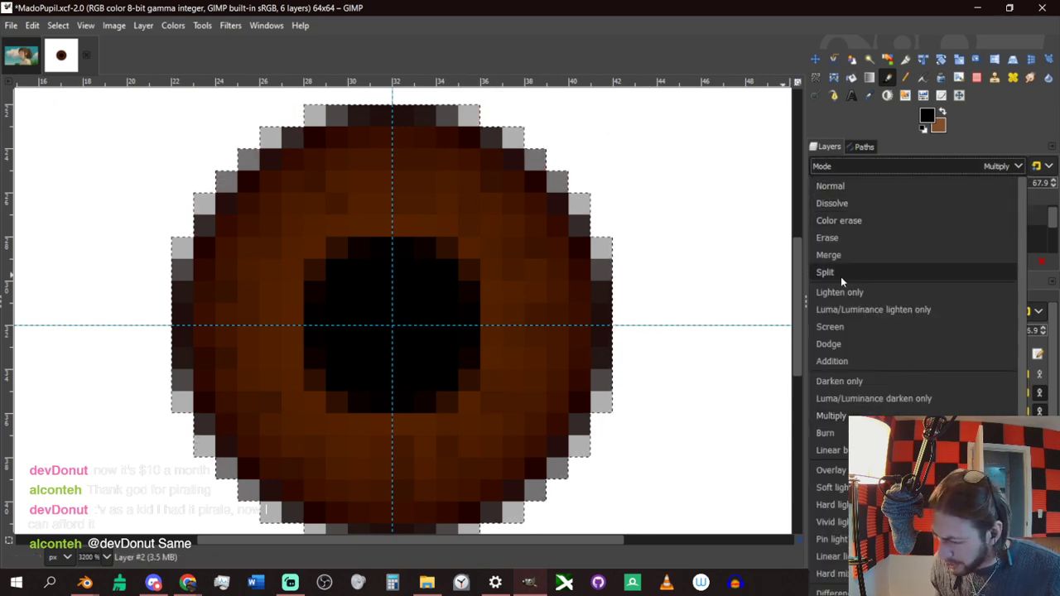
left_click(851, 362)
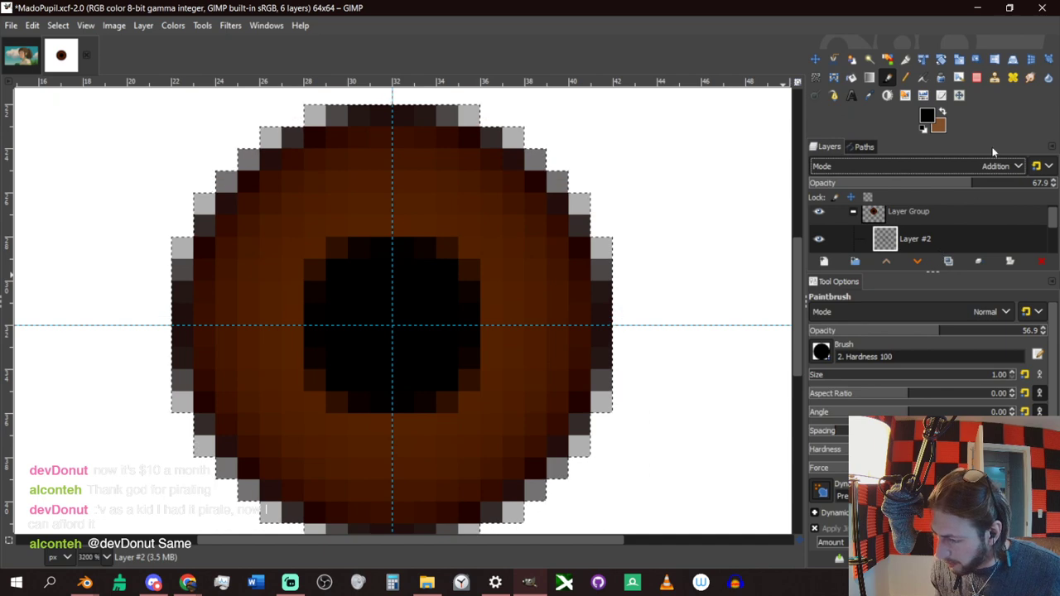
Switch the fleck layer's blend mode back to Multiply.
left_click(989, 169)
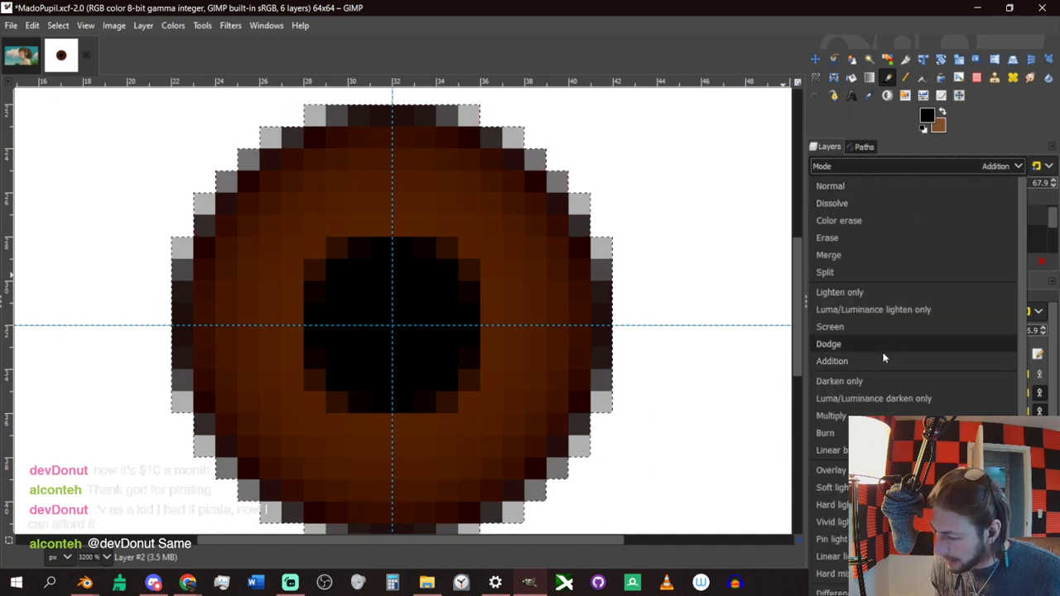
left_click(878, 416)
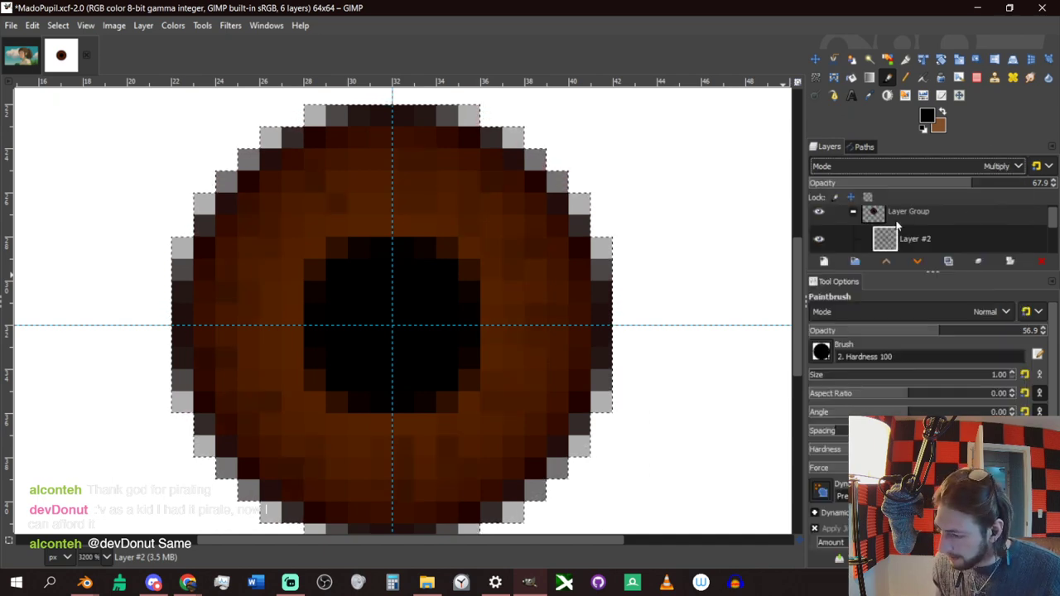
left_click(937, 169)
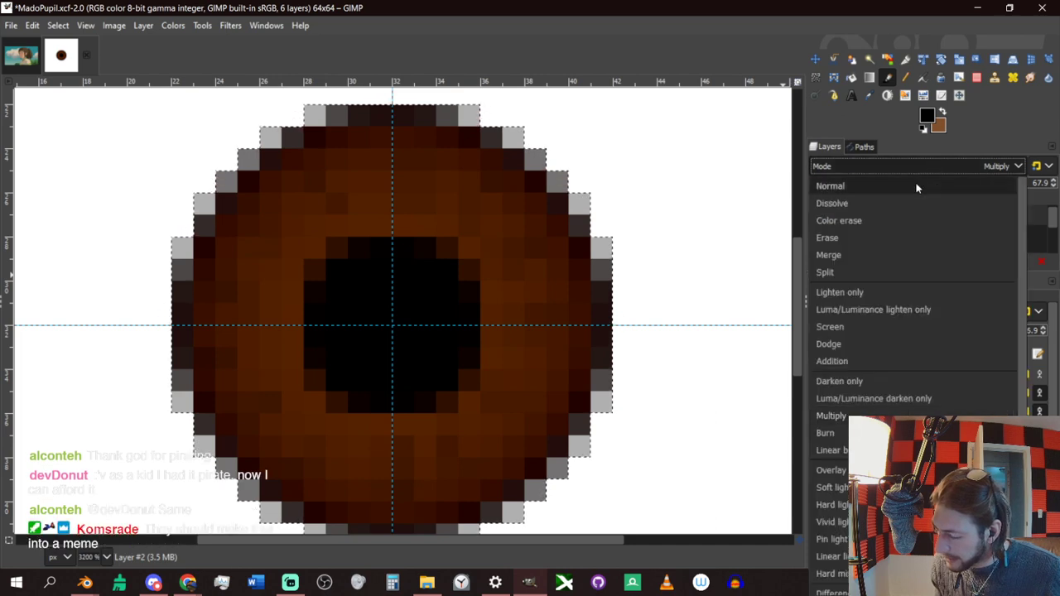
left_click(999, 137)
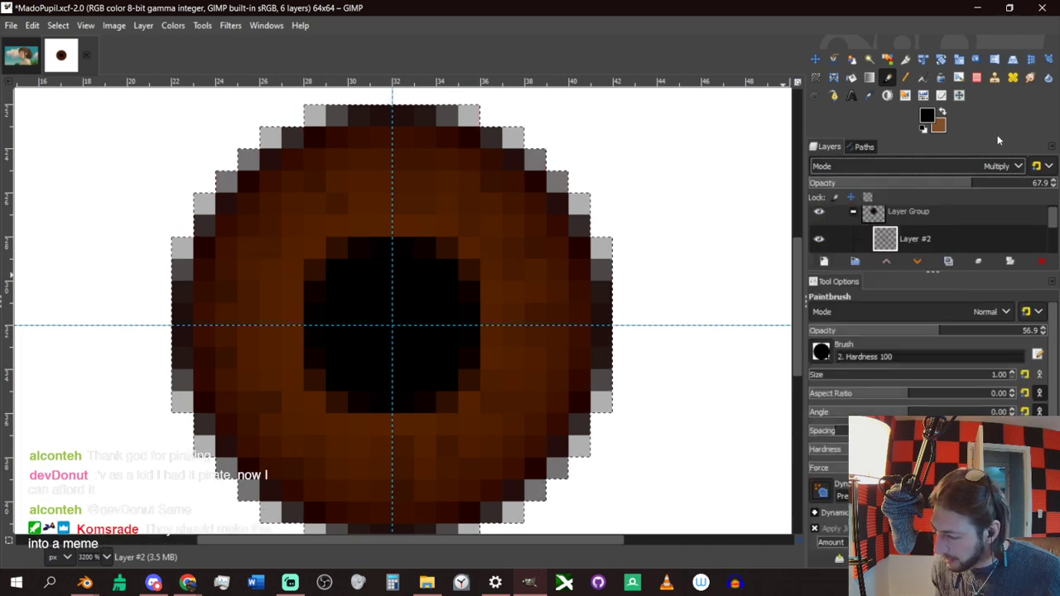
Add a new transparent layer above the fleck layer in the group and set its blend mode to Addition.
left_click(825, 262)
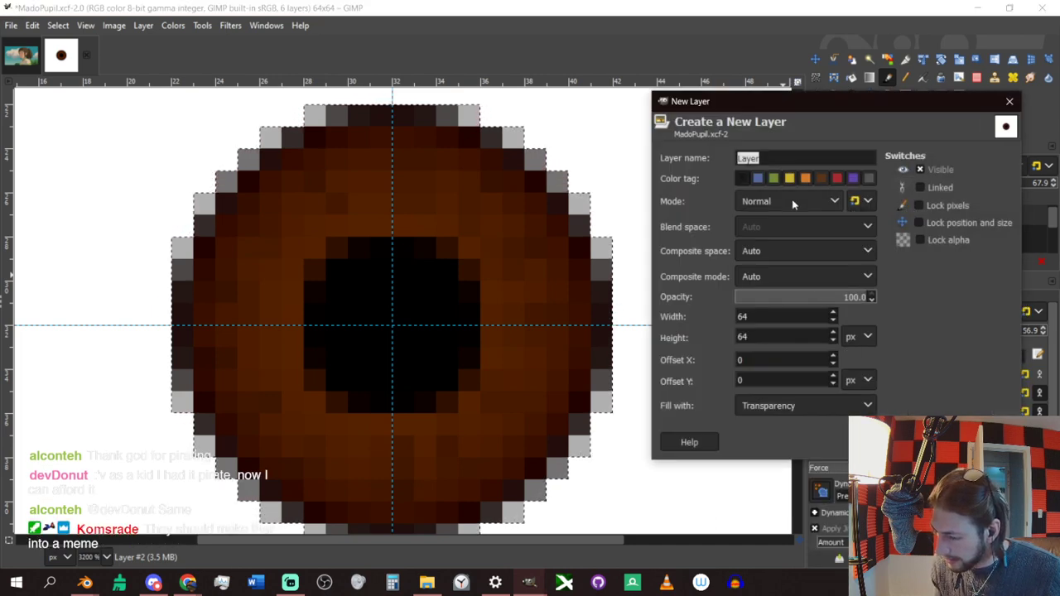
left_click(792, 203)
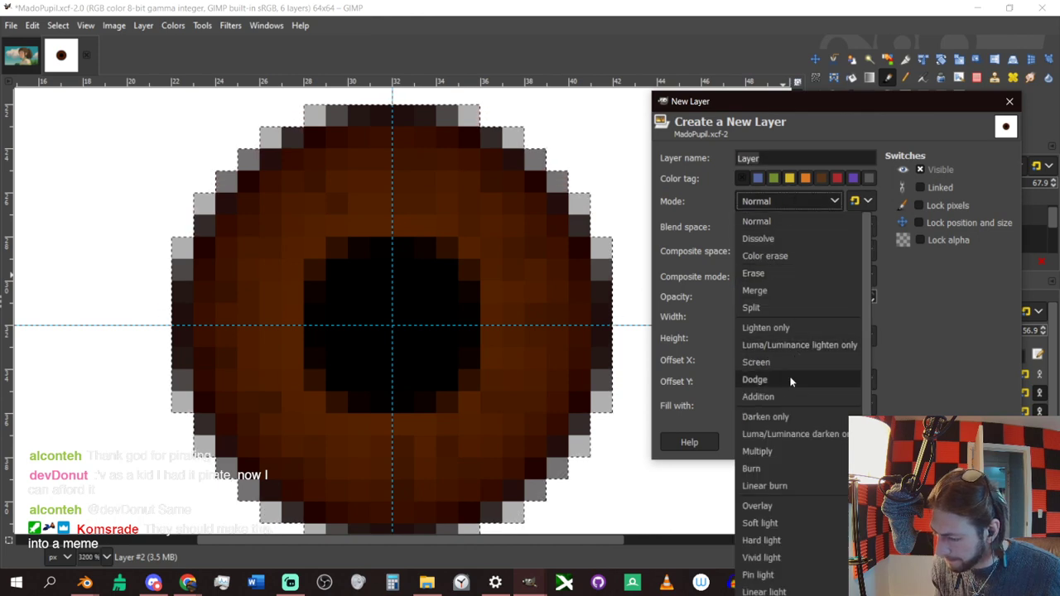
left_click(786, 397)
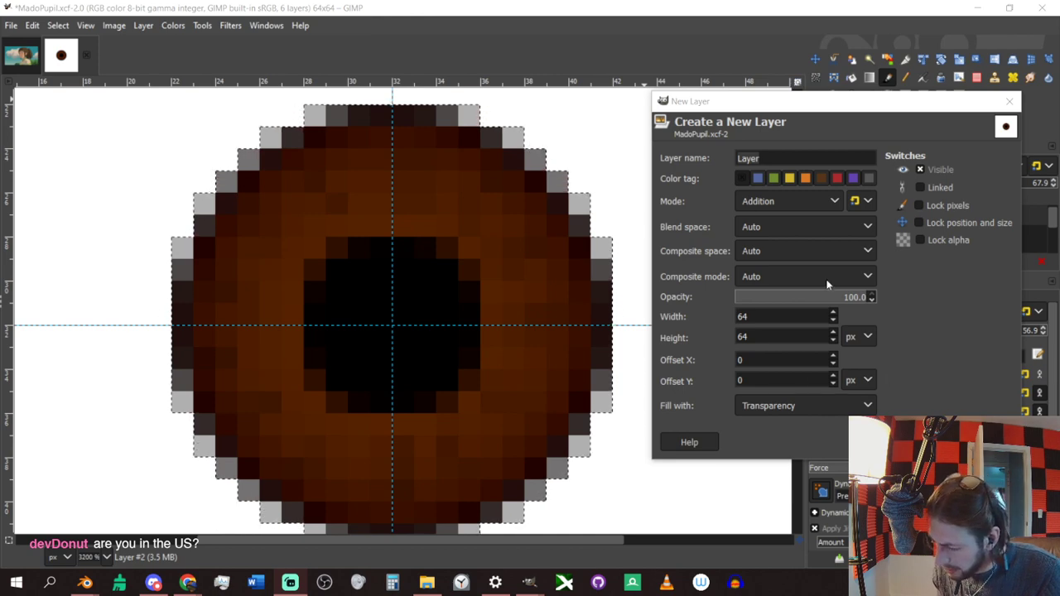
left_click(799, 203)
left_click(780, 222)
key("Return")
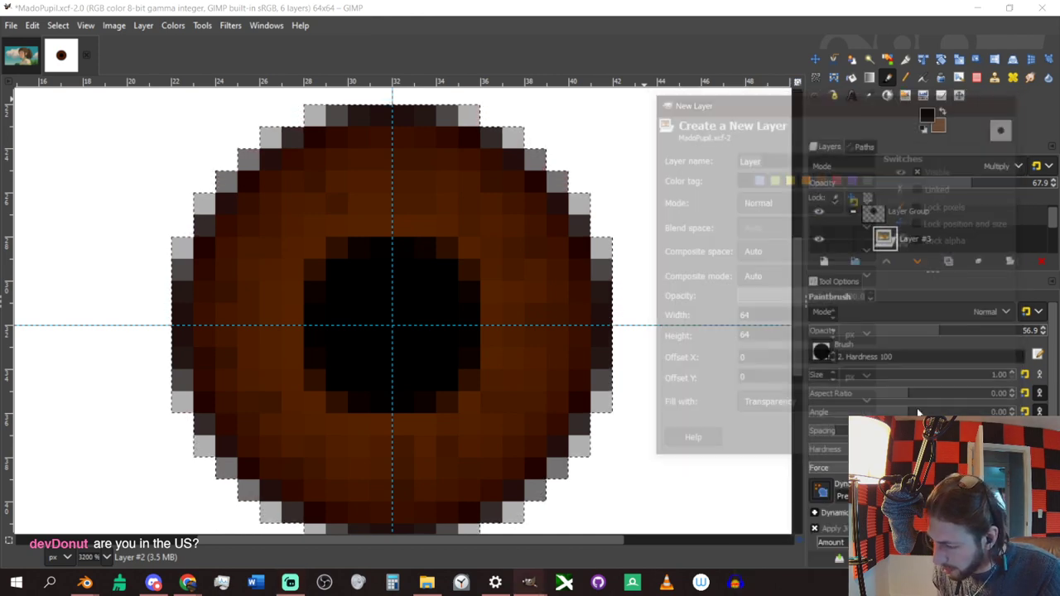
left_click(1003, 166)
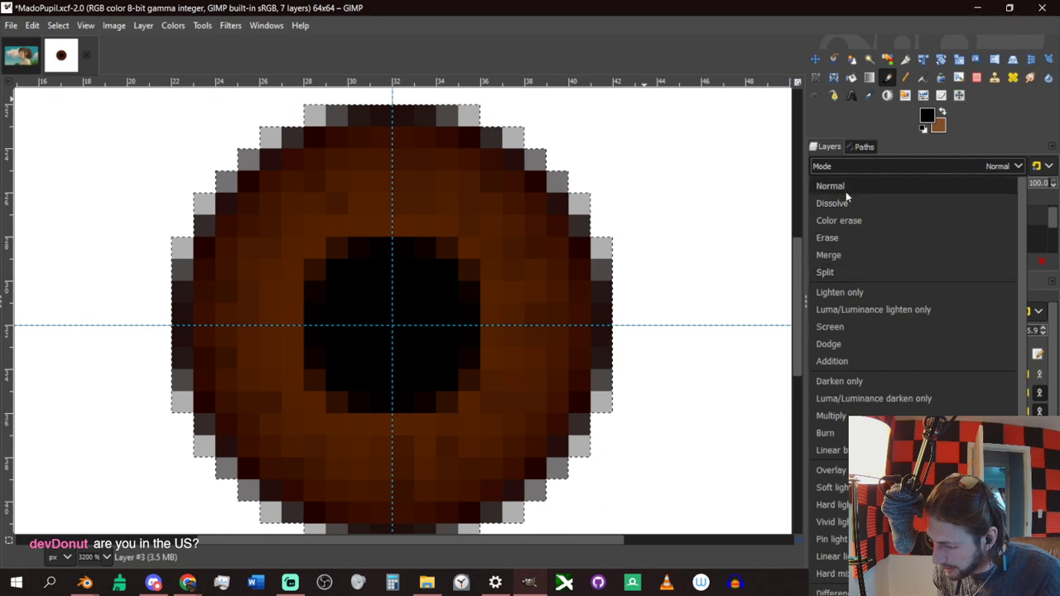
left_click(865, 361)
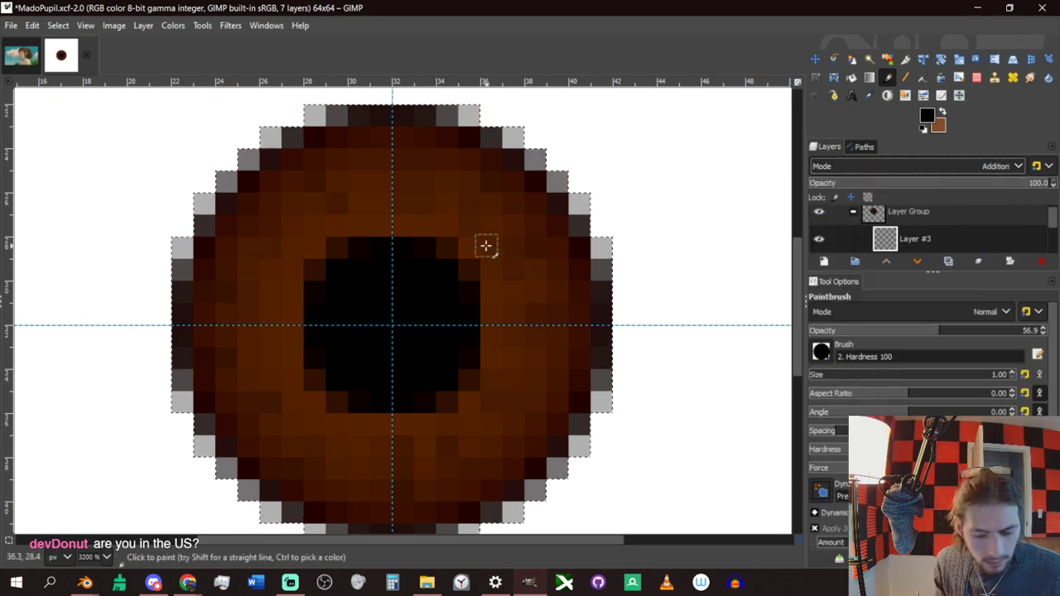
Make brown the foreground colour, set the brush size to 2 and paint a curved highlight along the pupil's upper-right edge.
key("x")
key("bracketright")
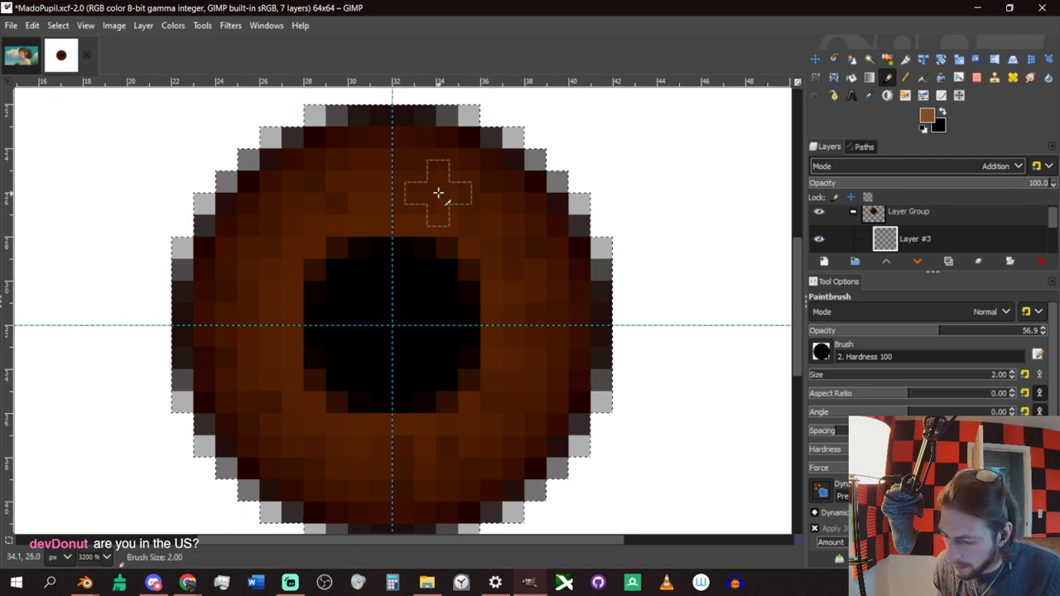
mouse_move(406, 219)
left_mouse_down()
mouse_move(488, 282)
mouse_move(442, 220)
mouse_move(503, 335)
left_mouse_up()
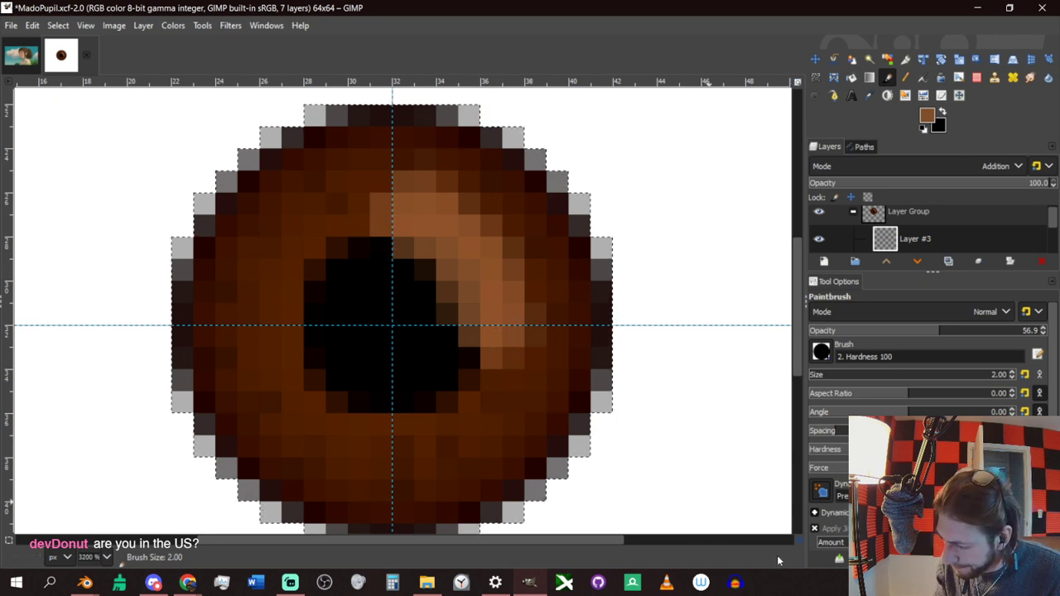
Set the paint mode to Addition and the brush opacity to 36.8, then brighten the curved highlight and extend it below the pupil's right side.
left_click(990, 311)
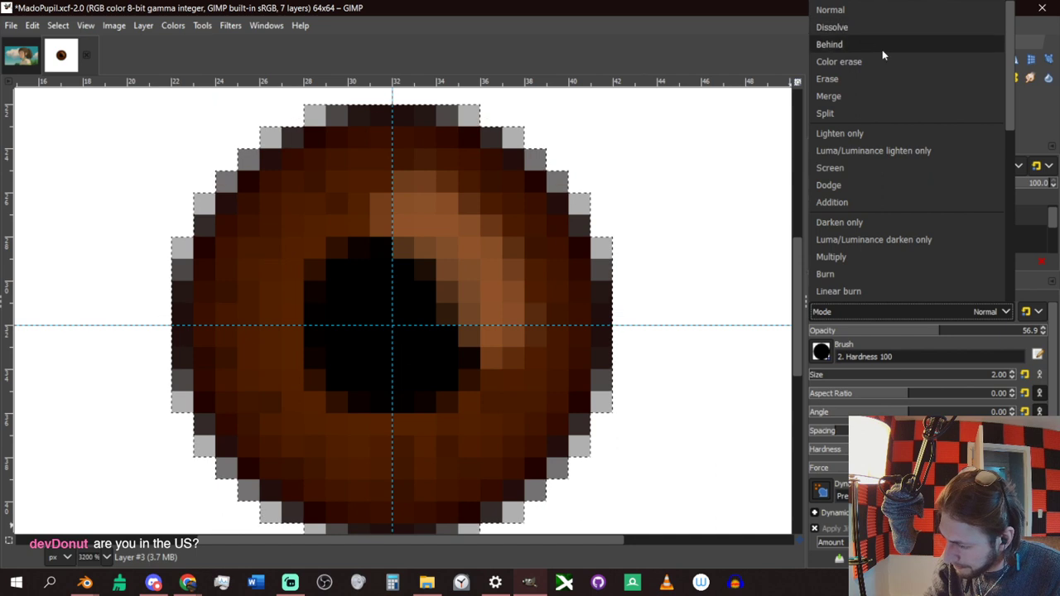
left_click(864, 202)
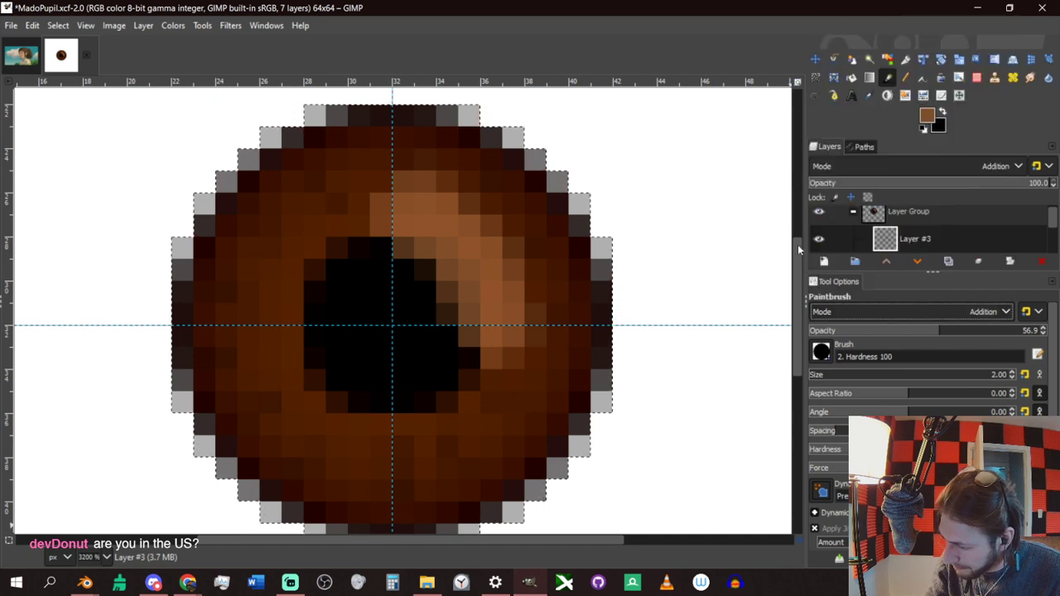
left_click(894, 331)
mouse_move(433, 253)
left_mouse_down()
mouse_move(495, 313)
mouse_move(398, 227)
mouse_move(536, 378)
mouse_move(407, 199)
mouse_move(469, 329)
mouse_move(469, 416)
mouse_move(478, 416)
mouse_move(472, 407)
left_mouse_up()
left_click_drag(474, 417, 510, 476)
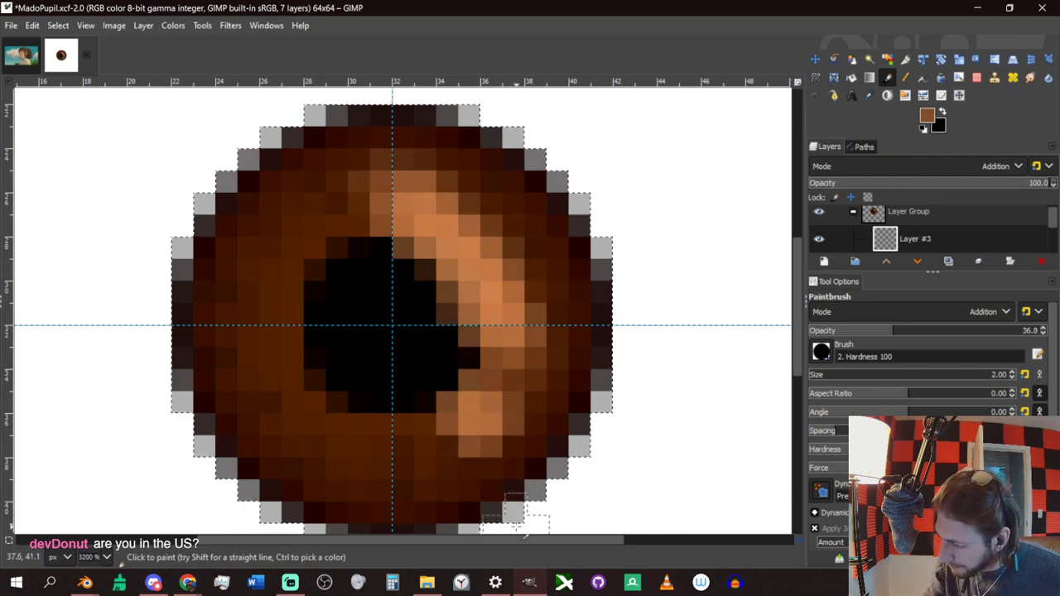
Erase the middle of the highlight at the pupil's right edge, separating the upper streak from the lower patch.
key("shift+e")
left_click_drag(431, 317, 531, 336)
key("ctrl+z")
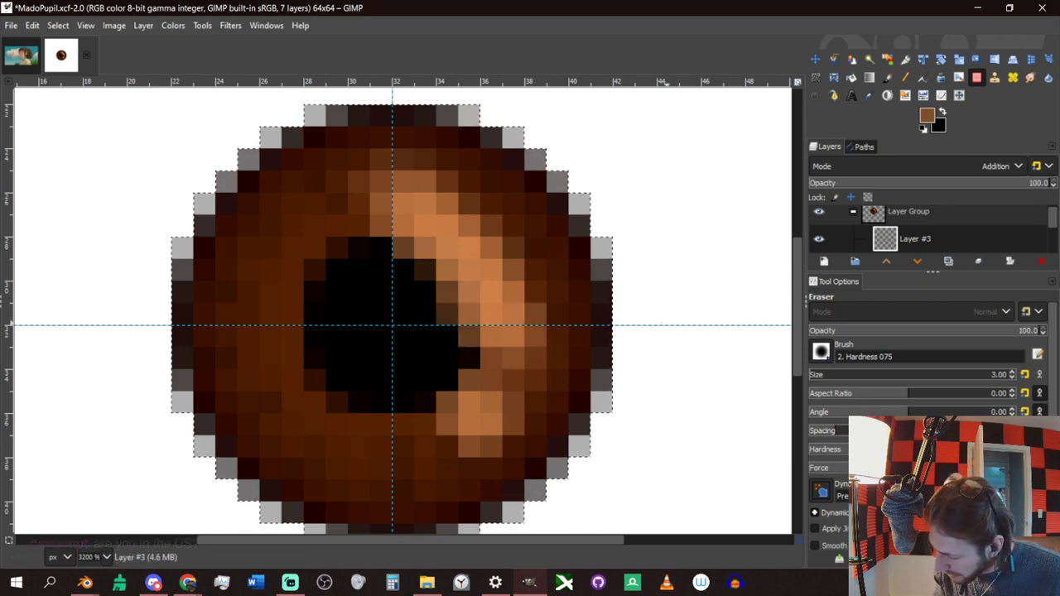
scroll(842, 497, "down", 2)
left_click(840, 527)
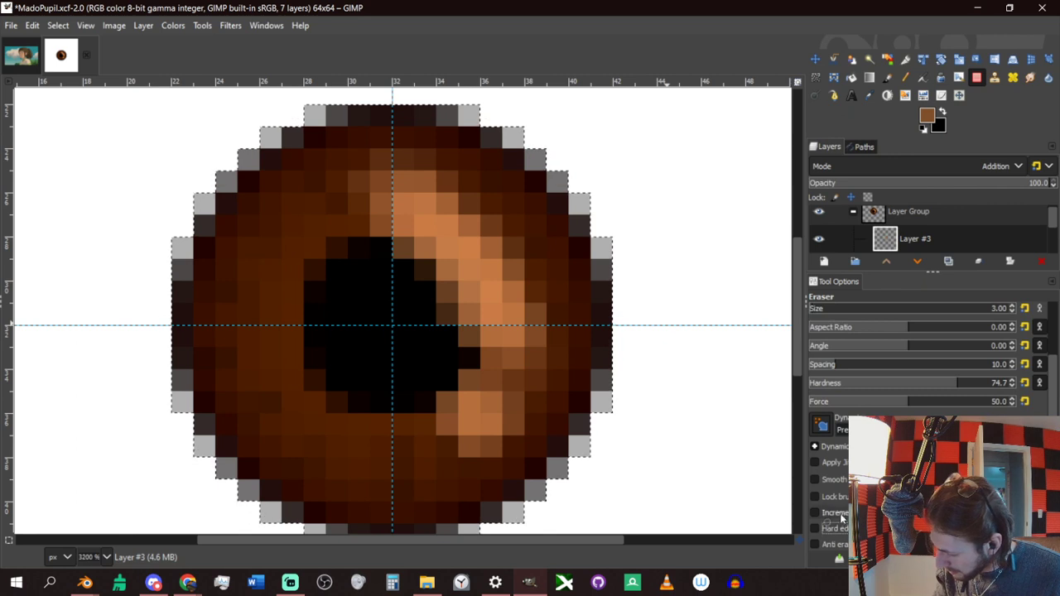
mouse_move(420, 323)
left_mouse_down()
mouse_move(604, 295)
mouse_move(542, 327)
mouse_move(536, 351)
mouse_move(497, 351)
left_mouse_up()
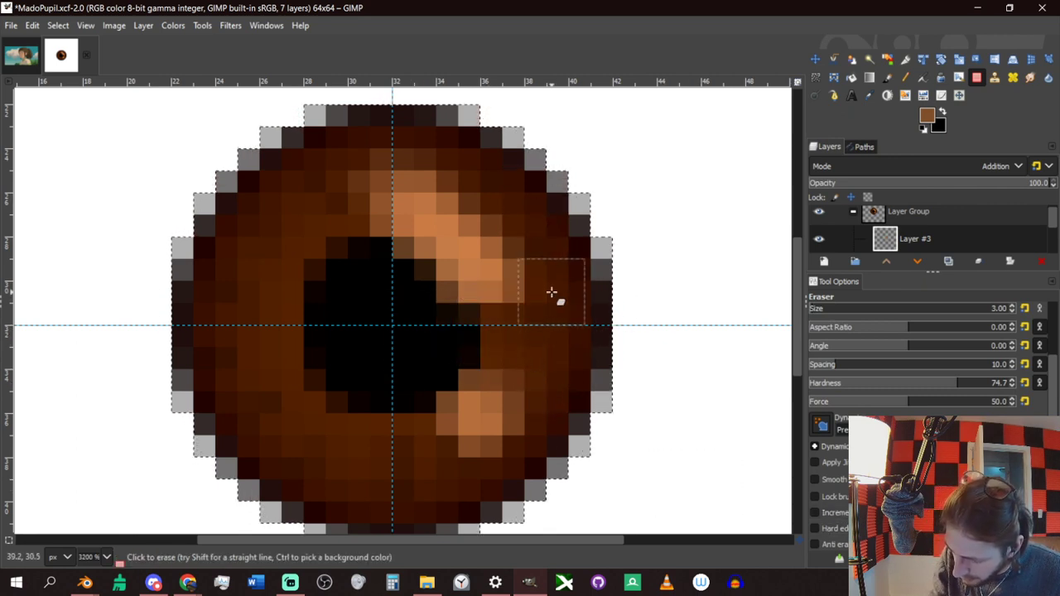
Brighten the upper highlight streak with the Paintbrush and extend the lower patch toward the bottom of the iris.
key("p")
mouse_move(430, 209)
left_mouse_down()
mouse_move(514, 291)
mouse_move(435, 219)
mouse_move(454, 239)
left_mouse_up()
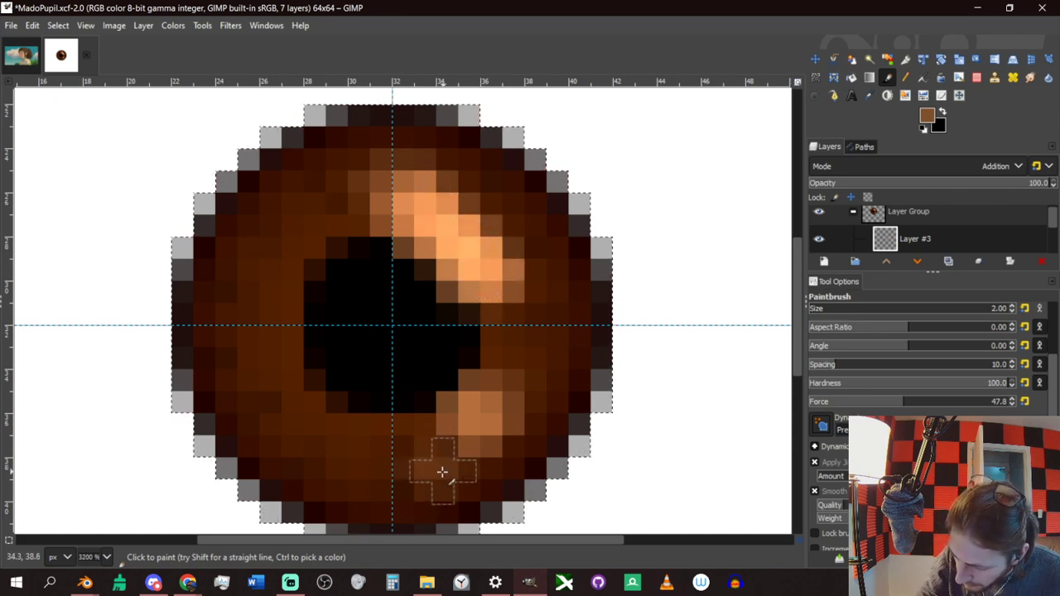
left_click_drag(434, 474, 437, 467)
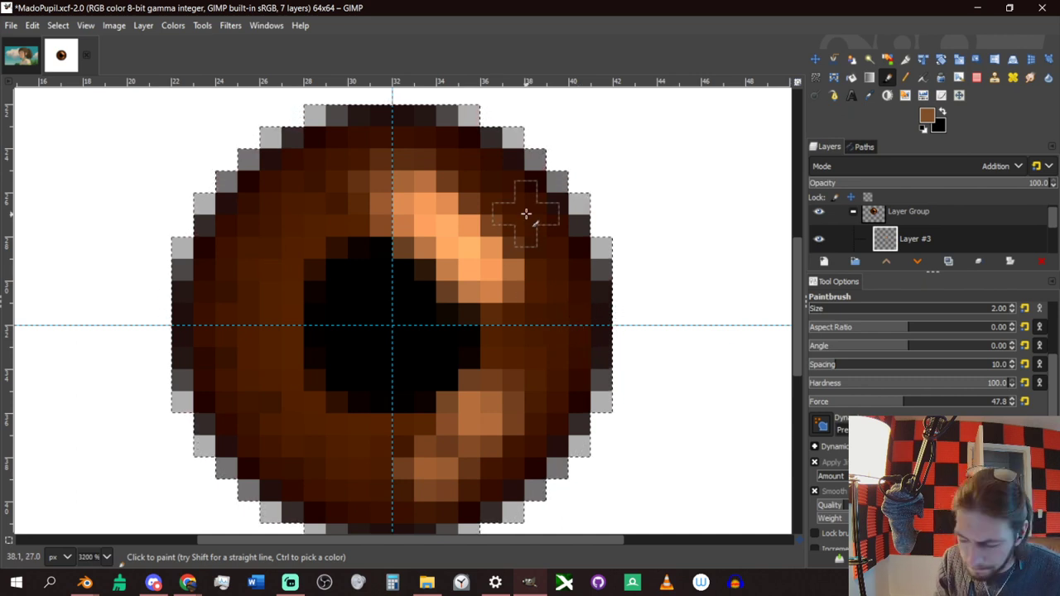
Reselect the Addition highlight layer at the top of the group and clear its painted contents.
key("End")
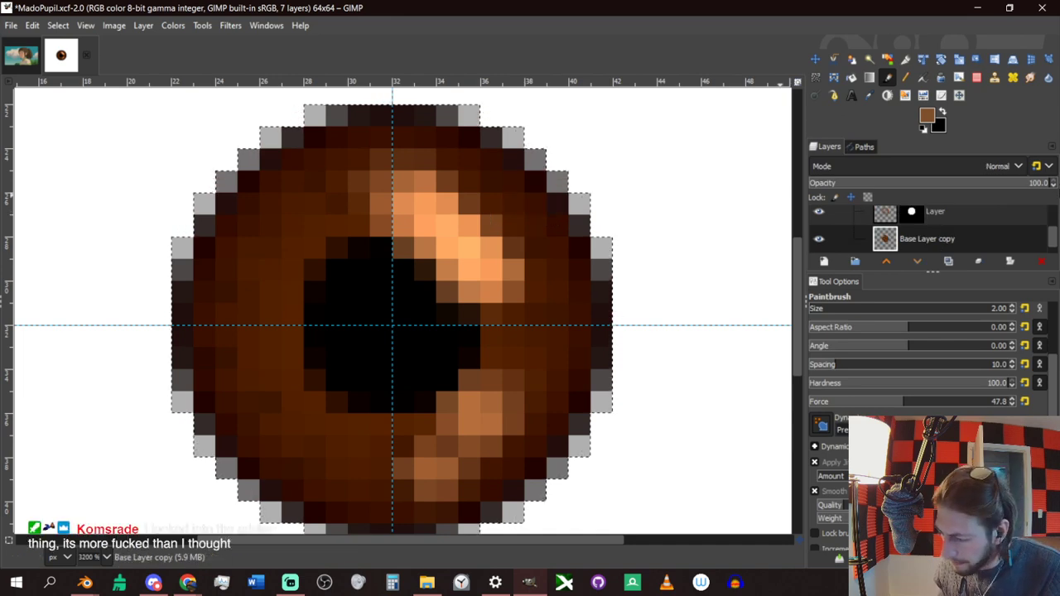
scroll(915, 237, "up", 3)
left_click(918, 232)
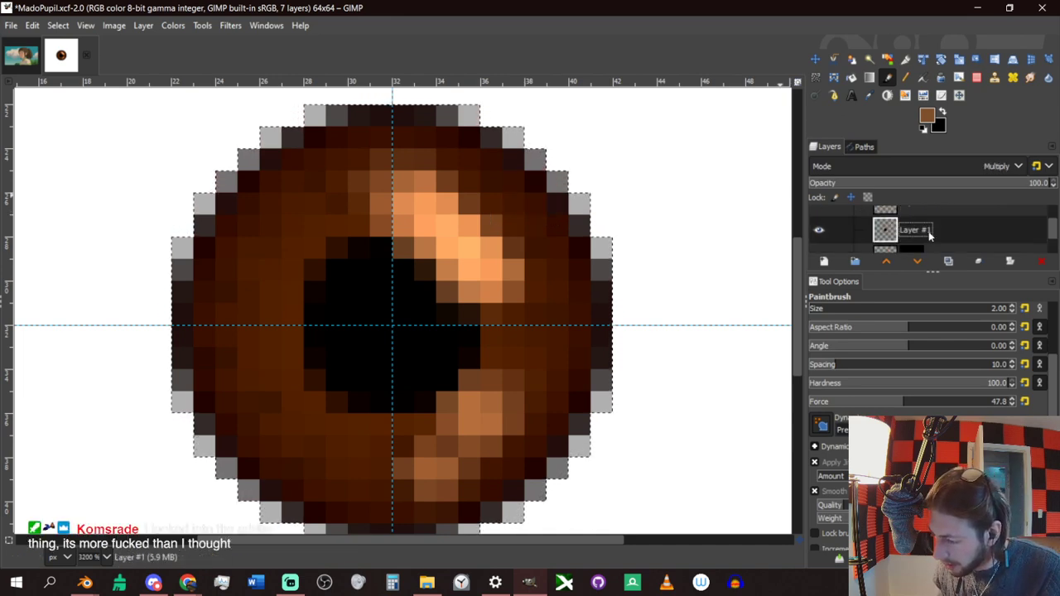
scroll(930, 234, "up", 3)
scroll(930, 236, "up", 2)
left_click(919, 236)
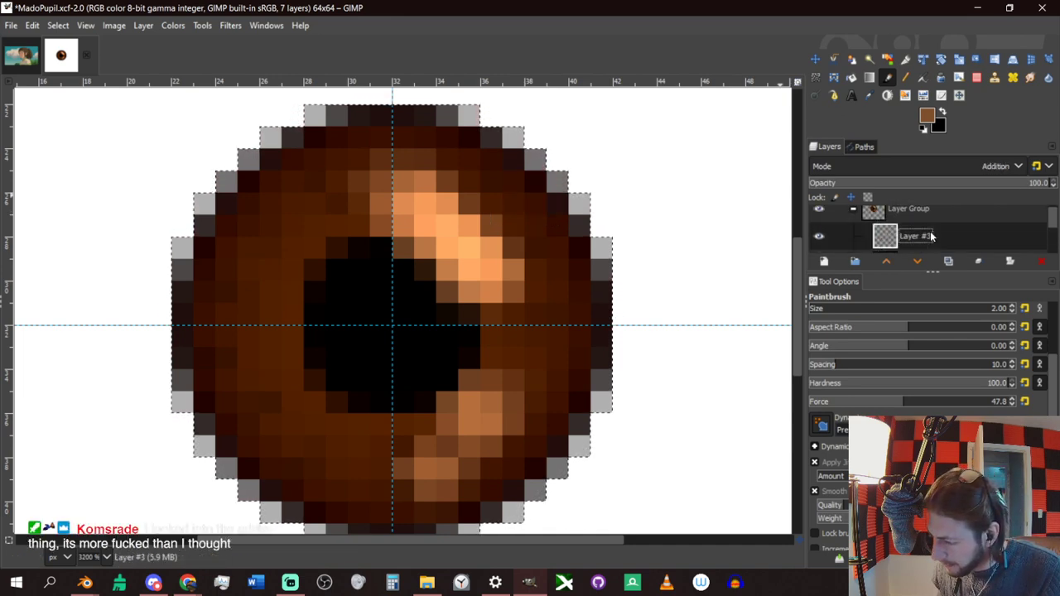
key("Delete")
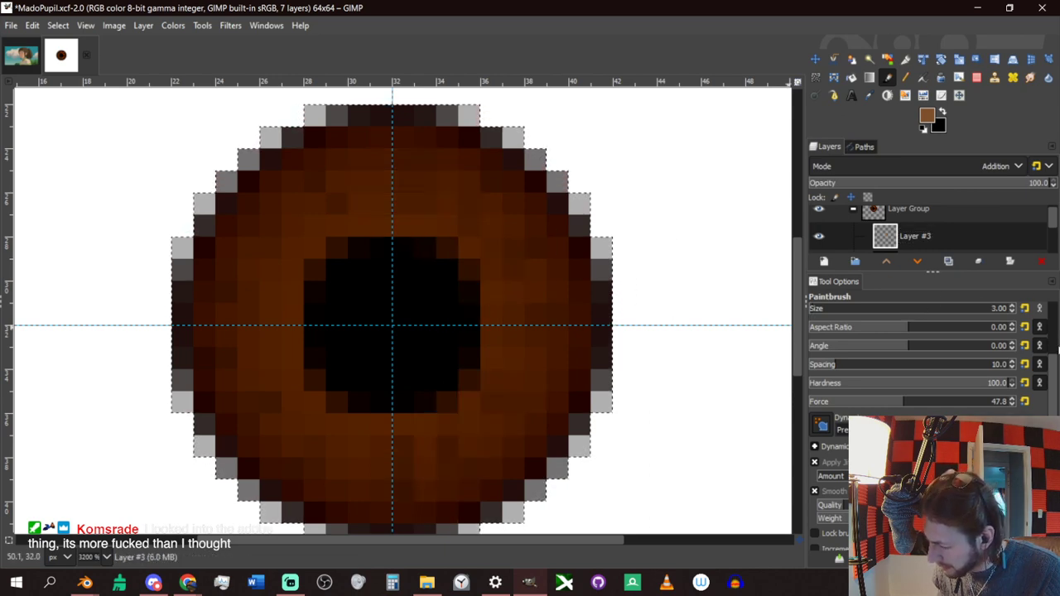
Set the brush opacity to 68.0 and paint a broad curved highlight at the pupil's upper right with the size 3 brush.
scroll(1041, 376, "up", 2)
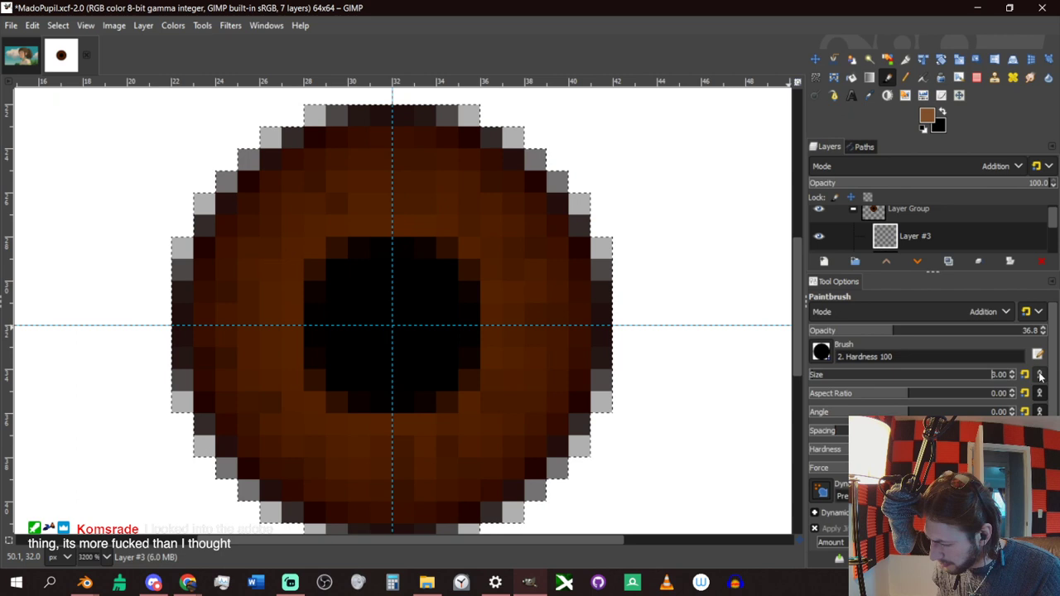
left_click(967, 331)
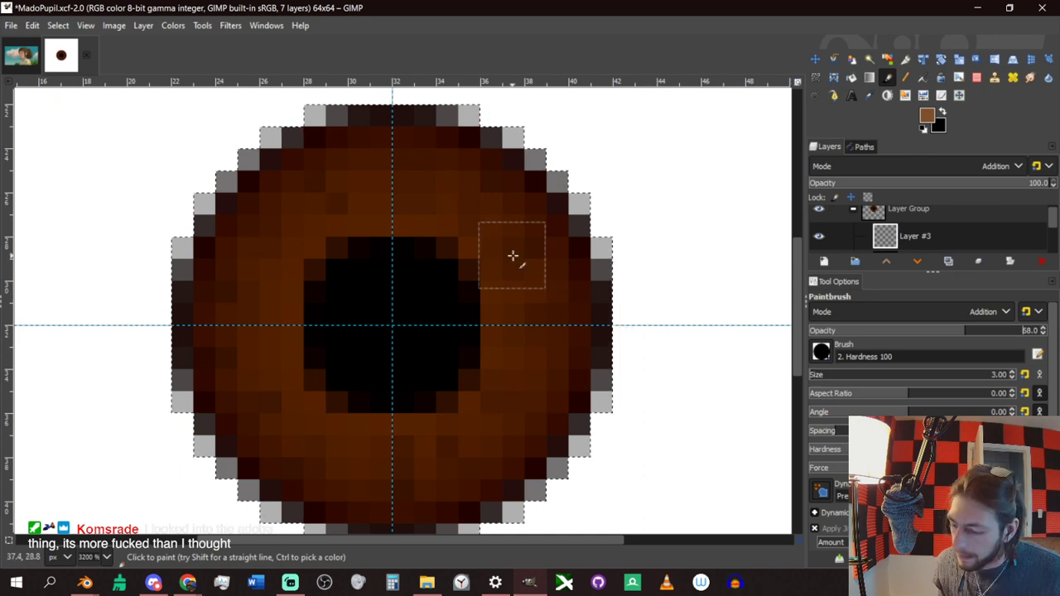
mouse_move(409, 224)
left_mouse_down()
mouse_move(471, 246)
mouse_move(439, 203)
mouse_move(442, 221)
left_mouse_up()
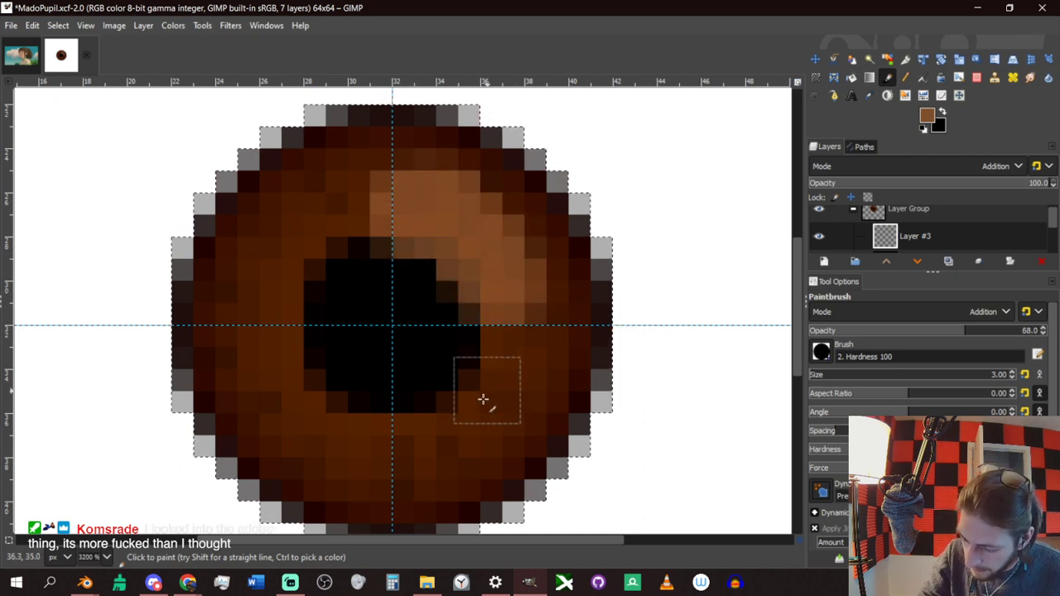
mouse_move(422, 390)
left_mouse_down()
mouse_move(462, 449)
mouse_move(520, 432)
left_mouse_up()
key("ctrl+z")
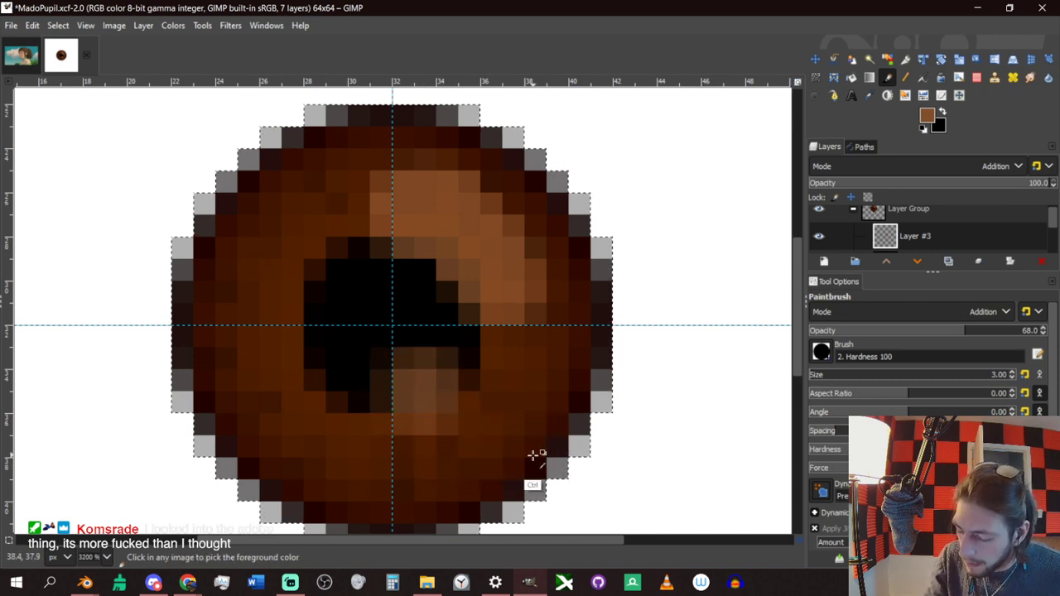
key("ctrl+z")
Brighten the upper-right highlight with another stroke and dab a smaller highlight patch at the pupil's lower-right edge.
mouse_move(404, 196)
left_mouse_down()
mouse_move(464, 227)
mouse_move(502, 296)
mouse_move(395, 199)
mouse_move(490, 274)
mouse_move(378, 202)
mouse_move(464, 249)
mouse_move(517, 304)
left_mouse_up()
left_click(452, 409)
left_click(449, 408)
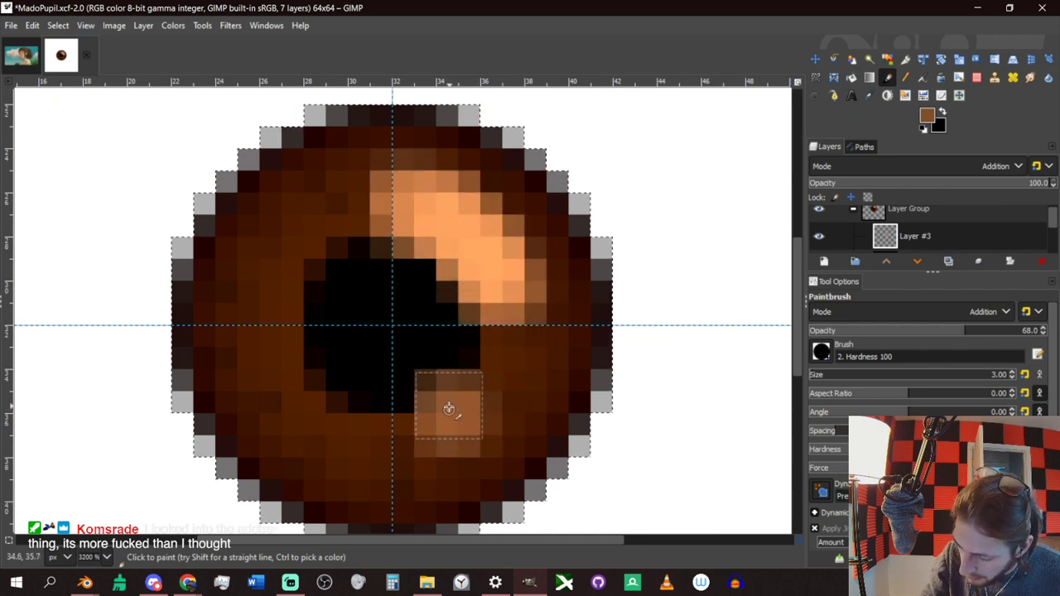
left_click(447, 407)
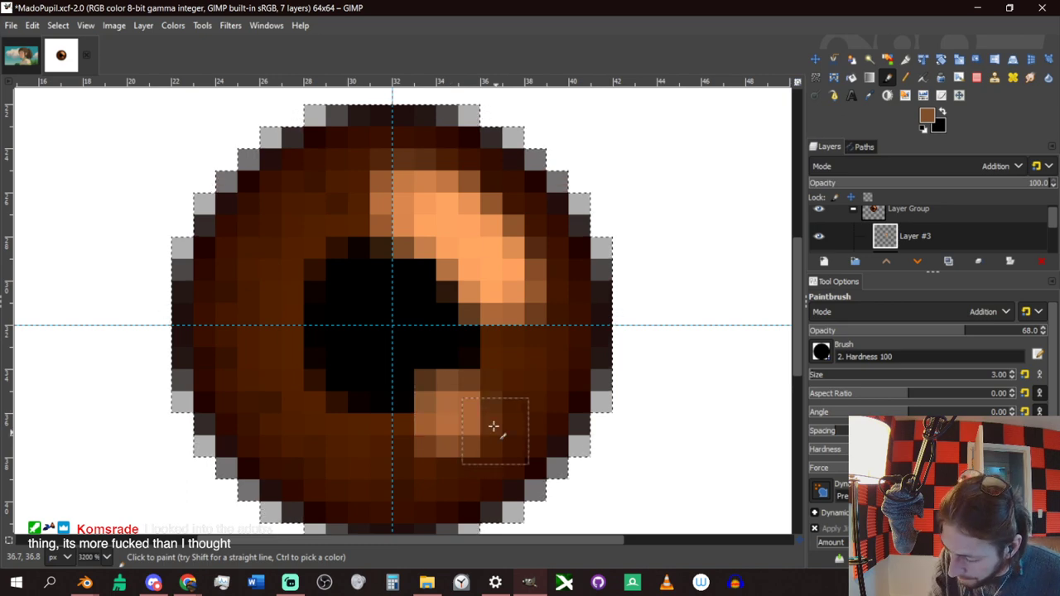
Trim the edges of the small lower-right highlight patch with the Eraser.
key("shift+e")
left_click_drag(499, 424, 469, 476)
mouse_move(489, 369)
left_mouse_down()
mouse_move(415, 364)
mouse_move(471, 485)
left_mouse_up()
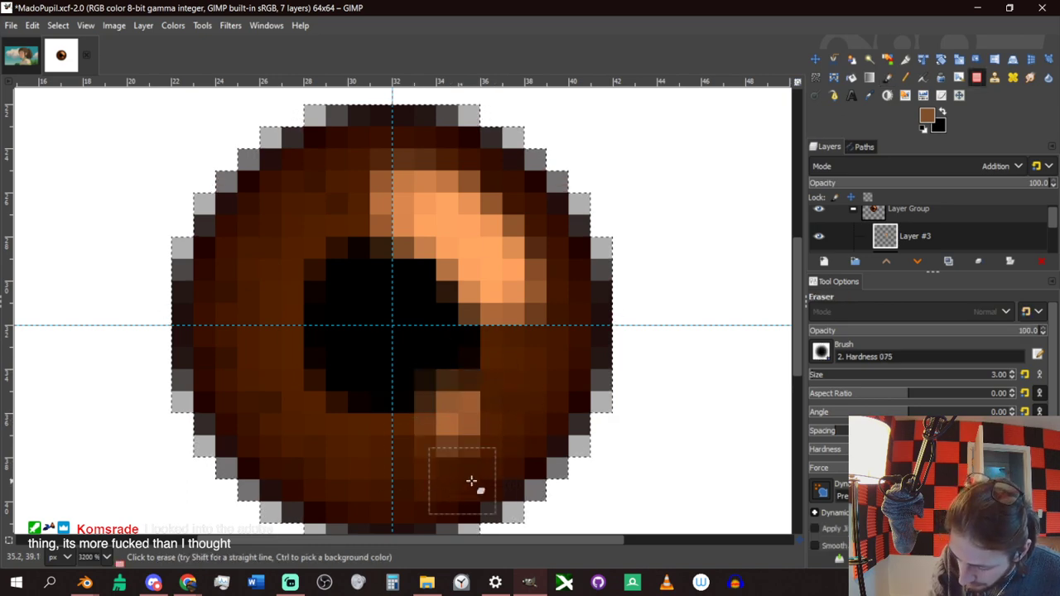
Try to reshape the upper-right highlight around the pupil using Warp Transform in Move pixels mode.
scroll(464, 270, "down", 5)
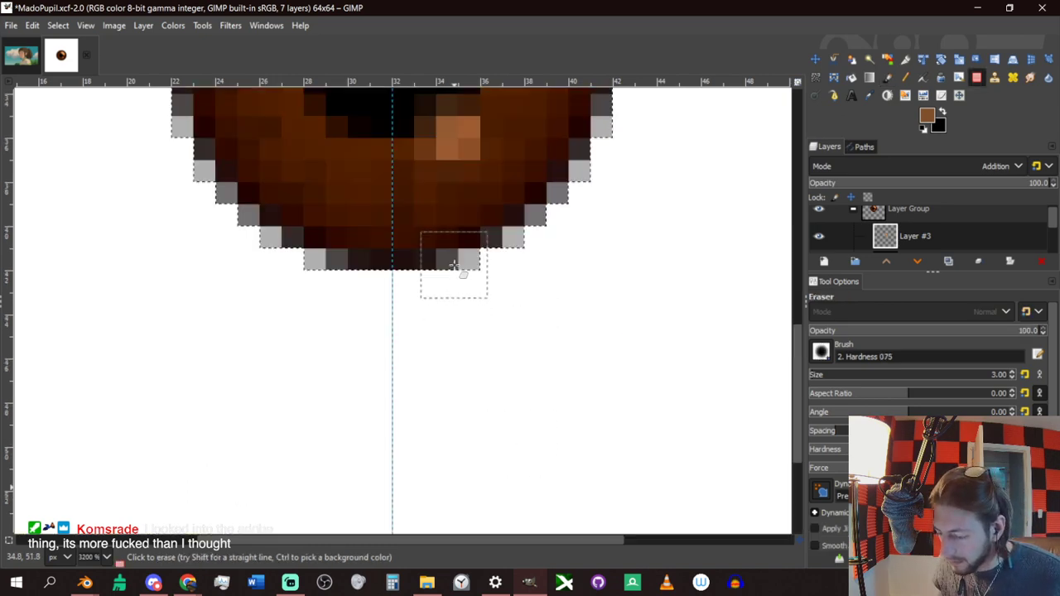
scroll(466, 267, "up", 8)
scroll(481, 290, "down", 2)
key("w")
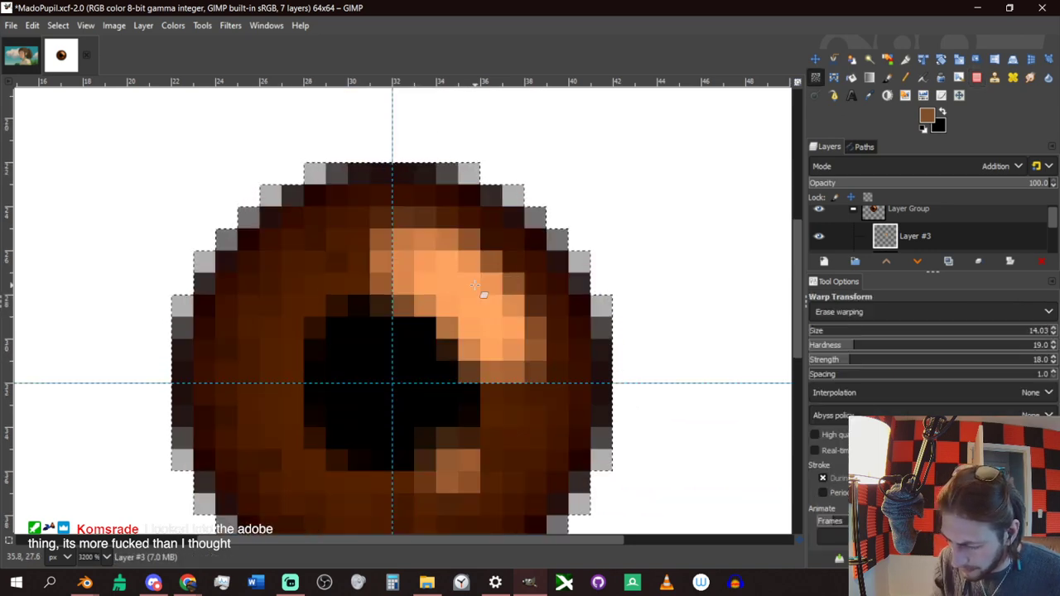
left_click(320, 251)
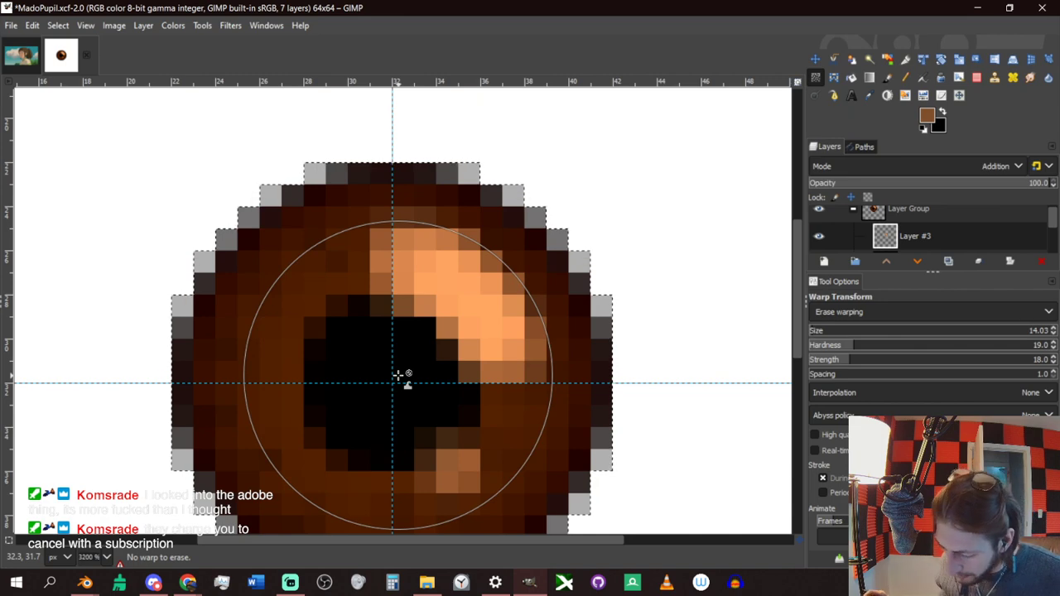
left_click(892, 312)
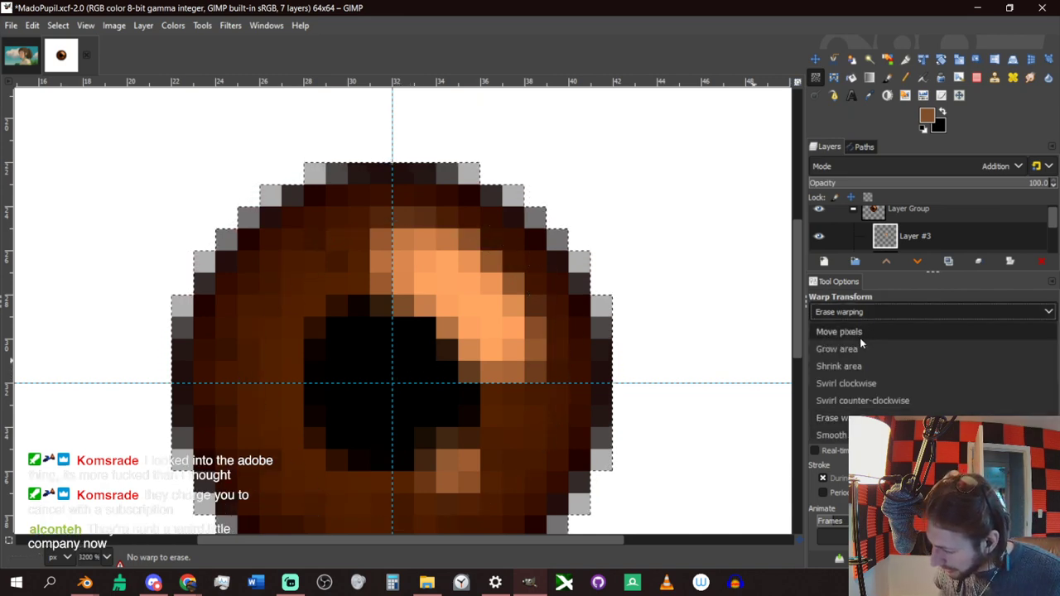
left_click(869, 333)
key("f")
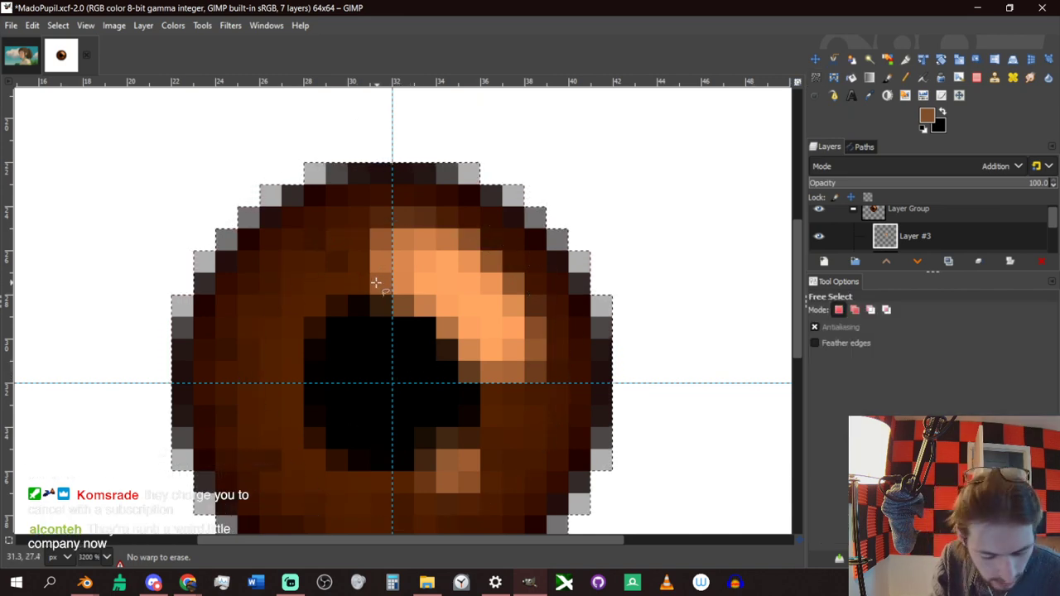
key("w")
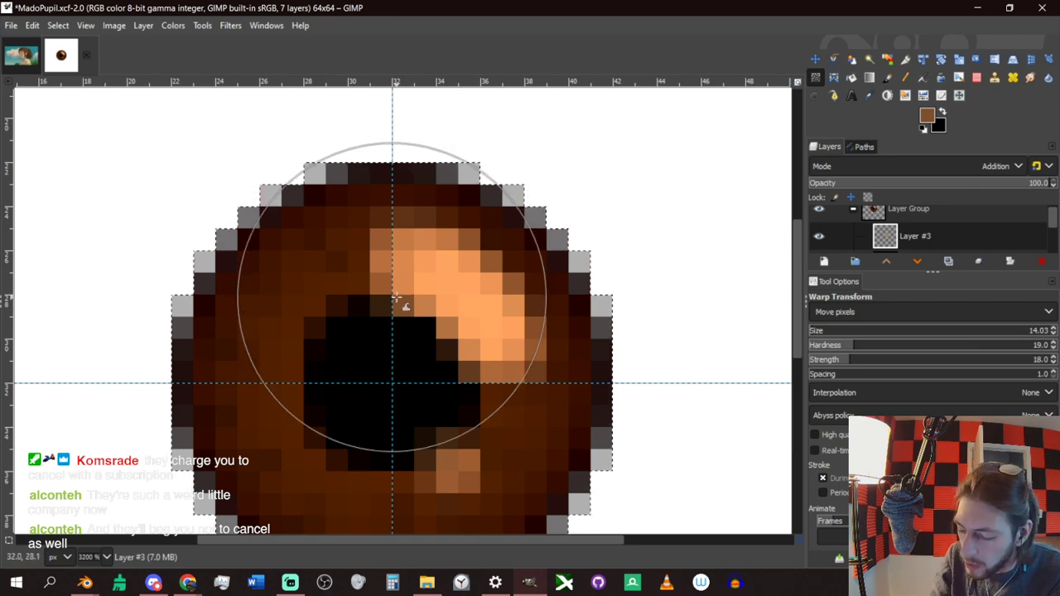
left_click_drag(389, 312, 407, 279)
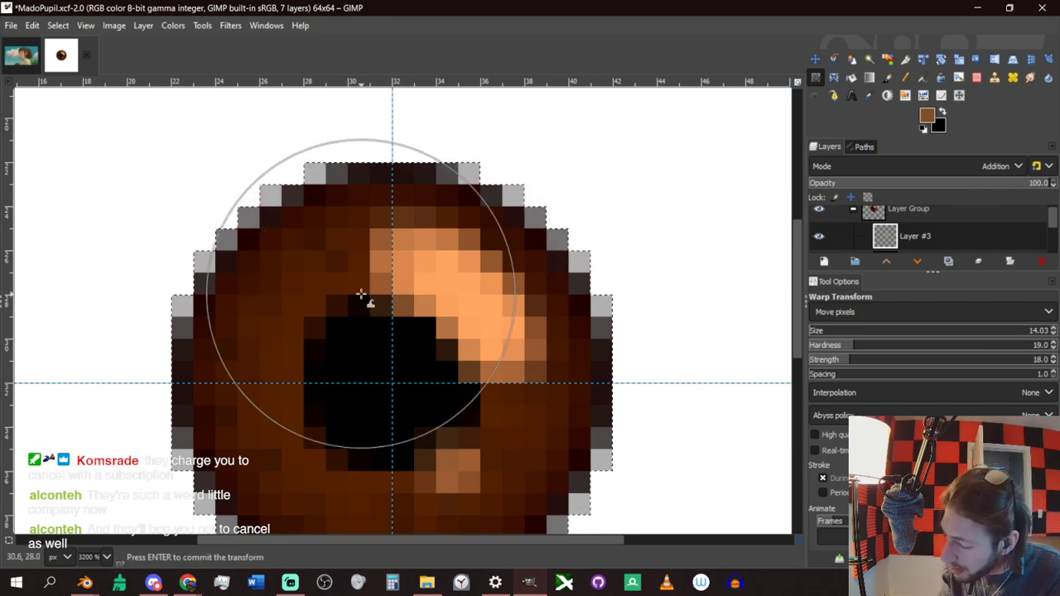
mouse_move(341, 379)
left_mouse_down()
mouse_move(414, 339)
mouse_move(357, 307)
mouse_move(379, 256)
mouse_move(430, 293)
mouse_move(401, 330)
left_mouse_up()
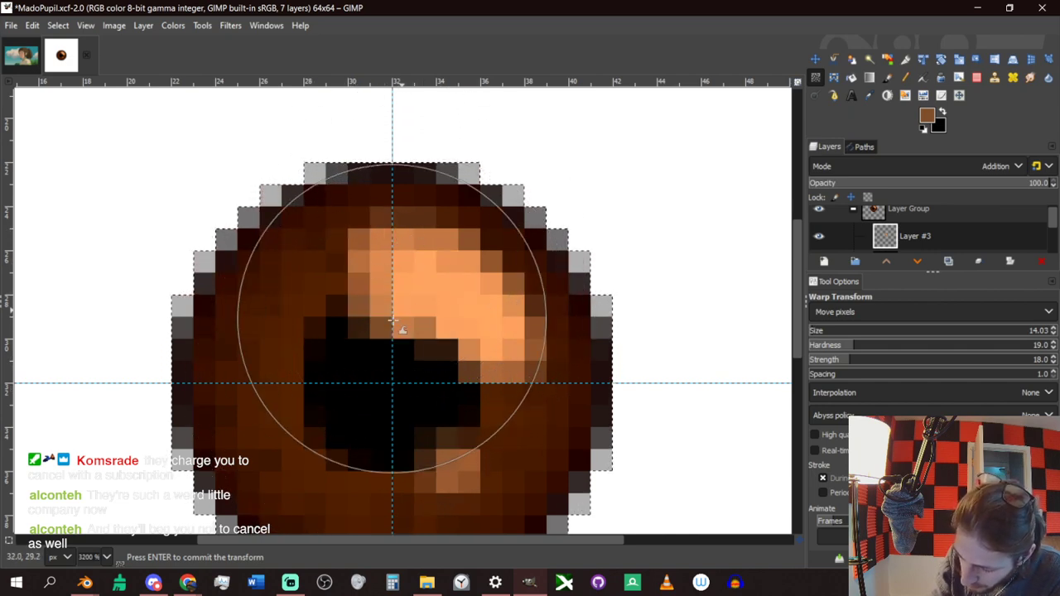
mouse_move(559, 385)
left_mouse_down()
mouse_move(541, 360)
mouse_move(555, 378)
mouse_move(549, 366)
mouse_move(405, 322)
mouse_move(428, 350)
mouse_move(473, 259)
mouse_move(425, 290)
mouse_move(450, 272)
mouse_move(385, 264)
mouse_move(428, 350)
mouse_move(507, 332)
left_mouse_up()
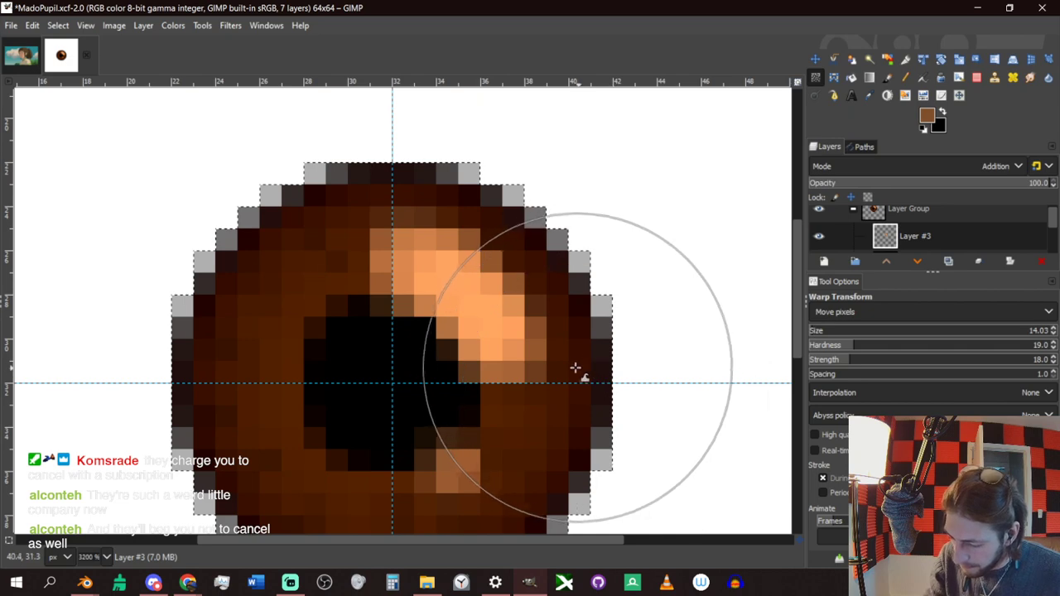
Smudge the upper-right highlight with a size 6 brush and fade its spill over the pupil using the Eraser at 33.5 opacity.
key("s")
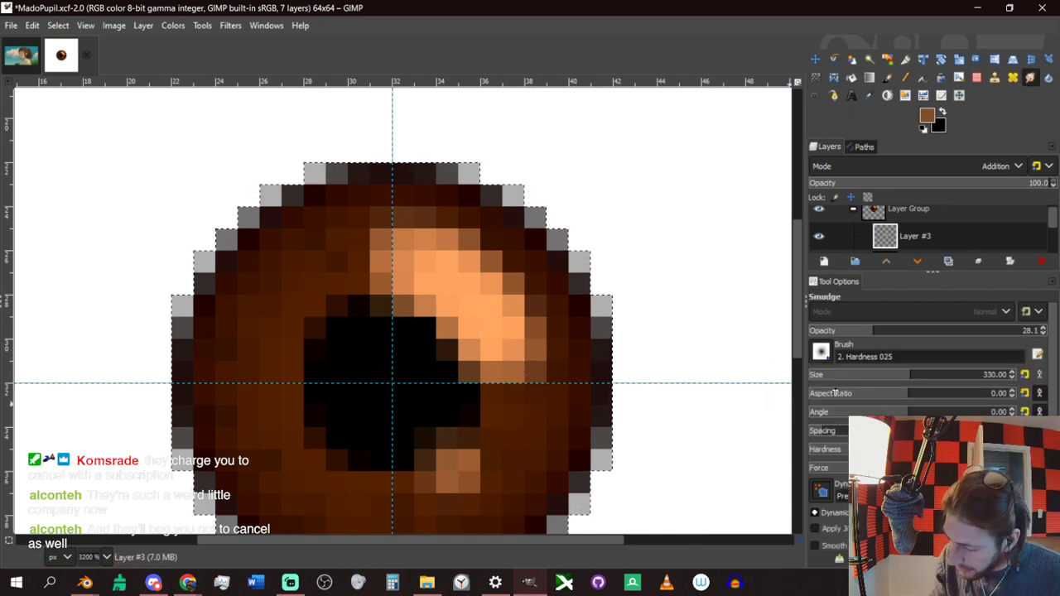
key("bracketleft")
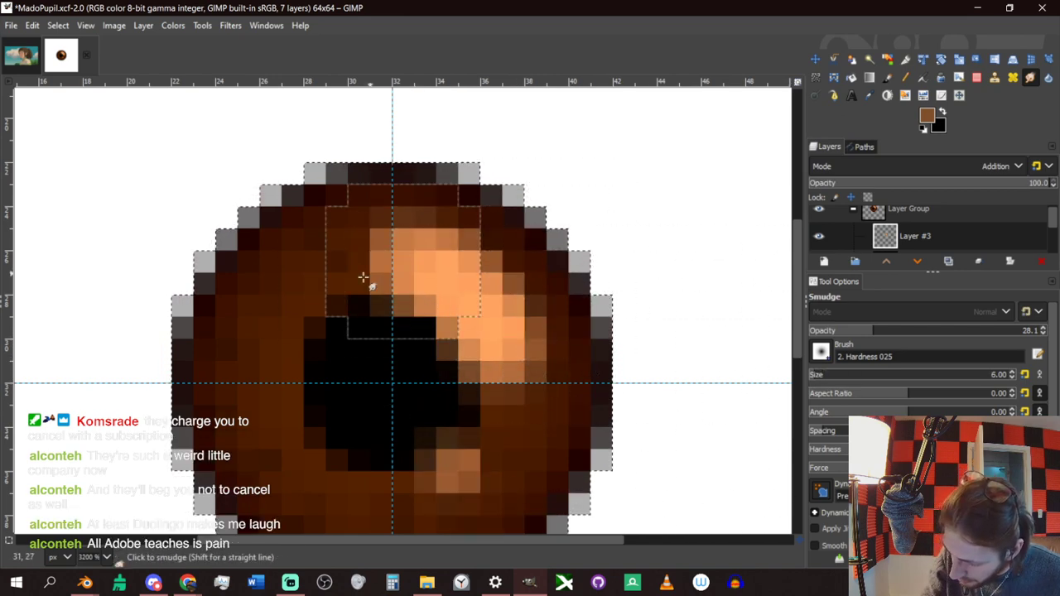
mouse_move(363, 278)
left_mouse_down()
mouse_move(414, 301)
mouse_move(378, 291)
mouse_move(386, 372)
mouse_move(523, 351)
left_mouse_up()
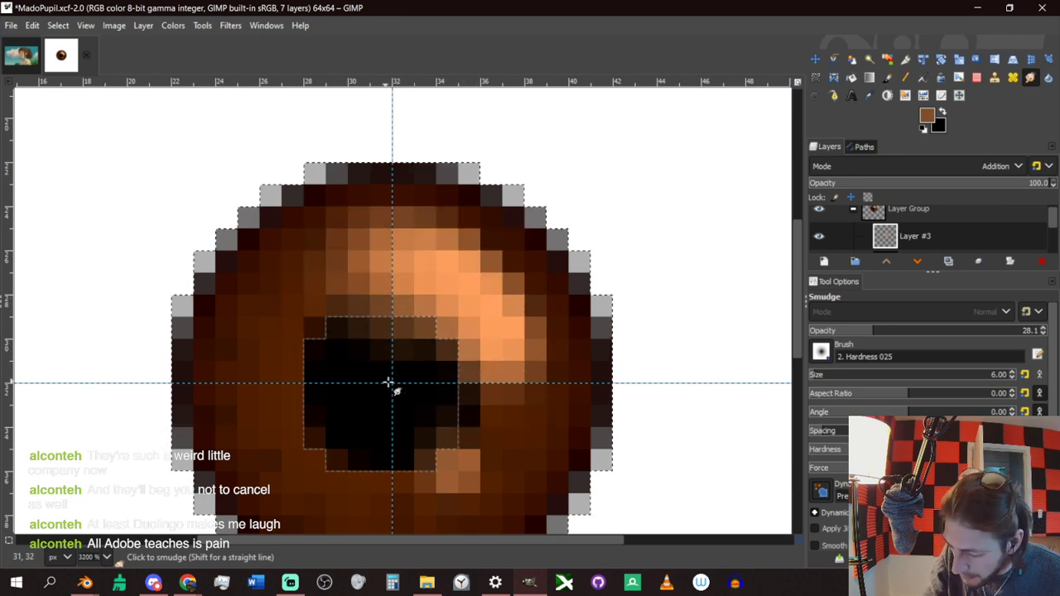
mouse_move(388, 383)
left_mouse_down()
mouse_move(442, 326)
mouse_move(525, 414)
mouse_move(531, 406)
mouse_move(437, 202)
left_mouse_up()
key("shift+e")
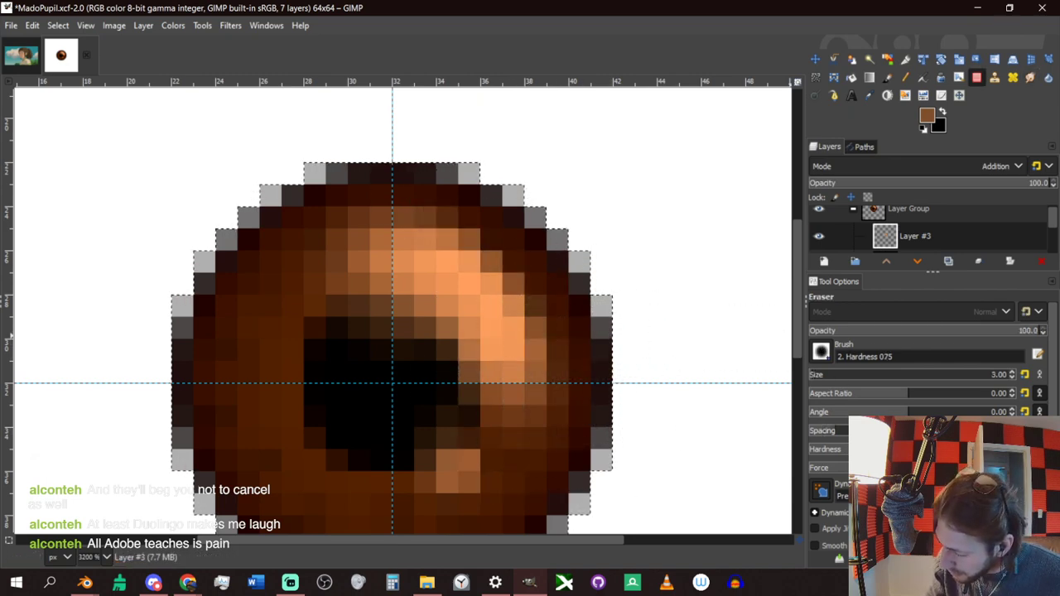
left_click(886, 330)
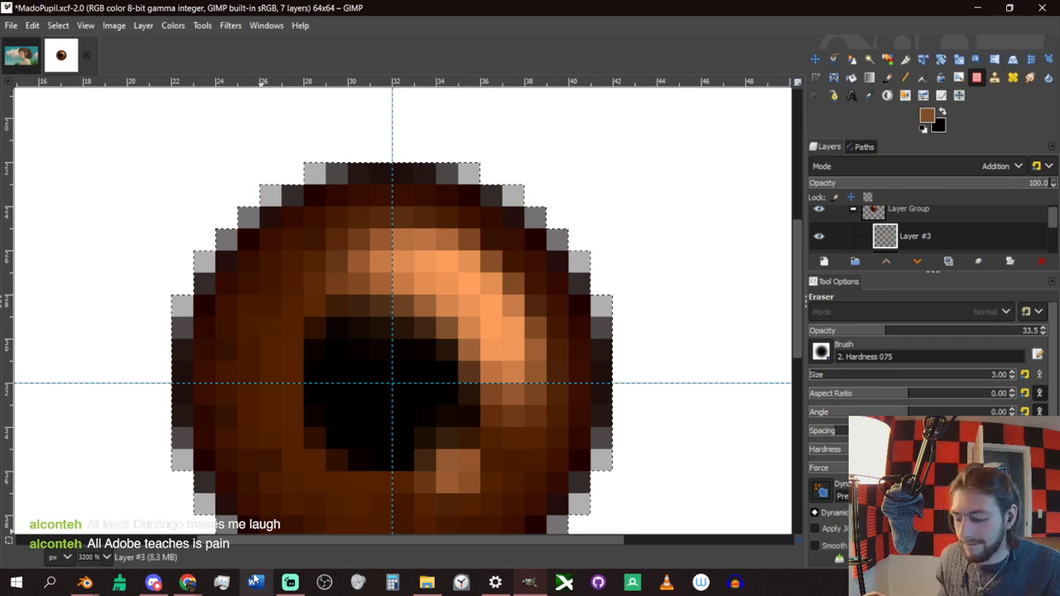
Lower the Addition highlight layer's opacity to 62.8 and save the image.
scroll(497, 360, "down", 4)
scroll(507, 358, "down", 3, "ctrl")
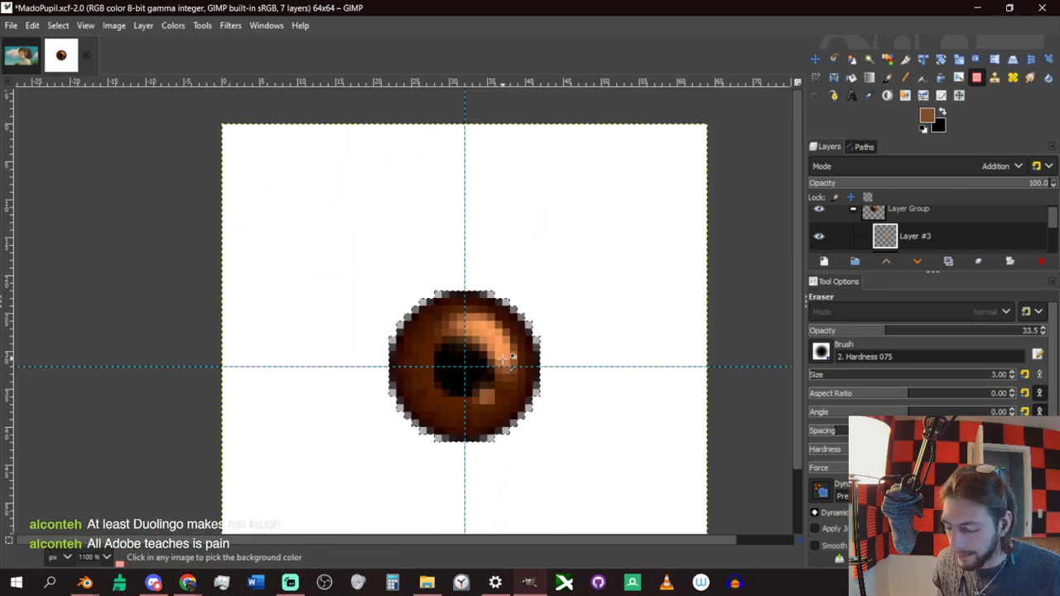
scroll(505, 358, "up", 2, "ctrl")
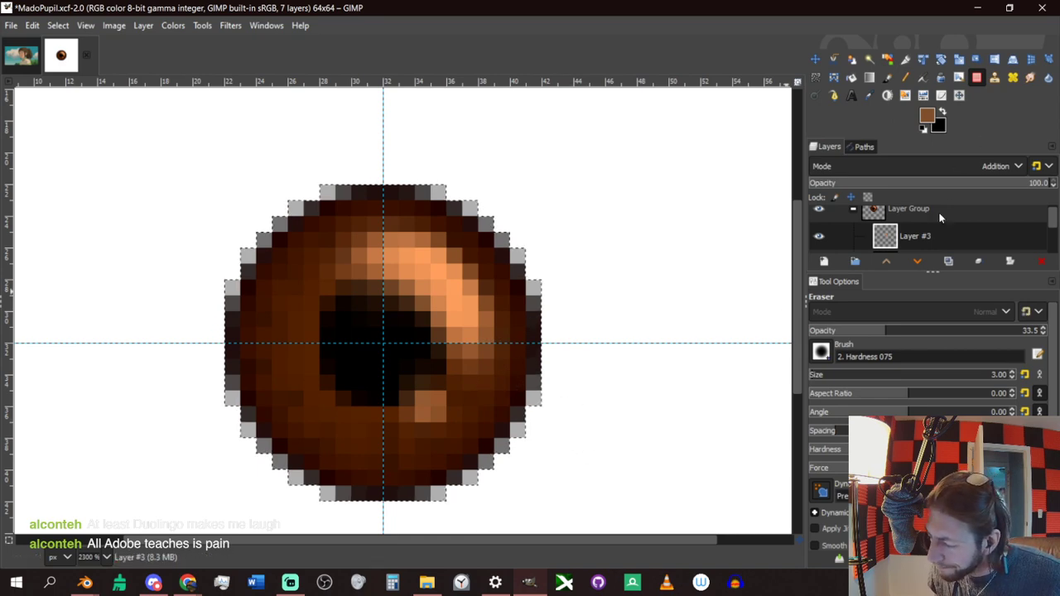
left_click(950, 183)
left_click_drag(928, 186, 904, 210)
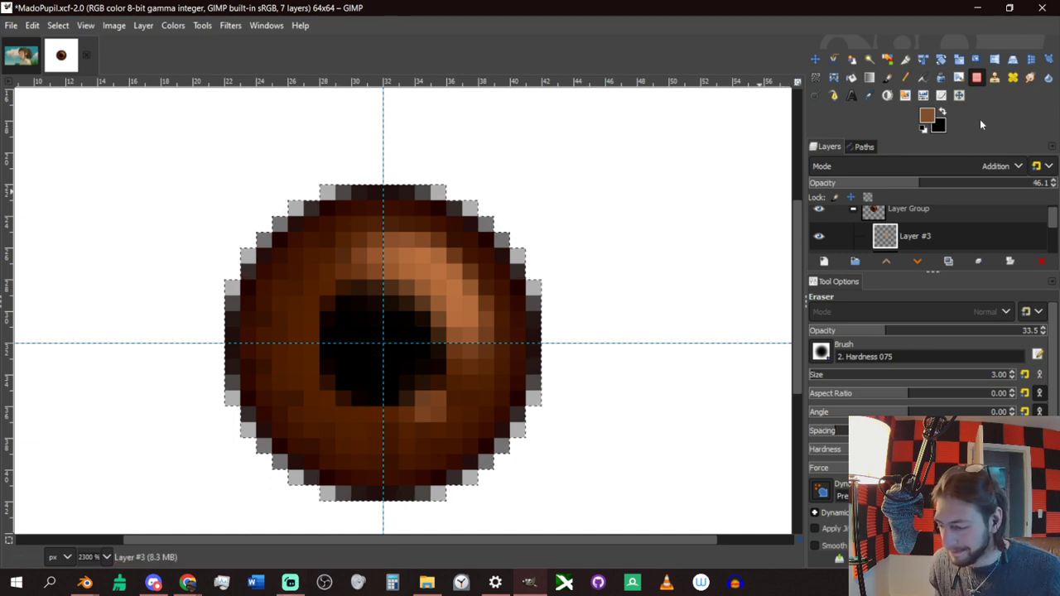
left_click_drag(944, 192, 966, 192)
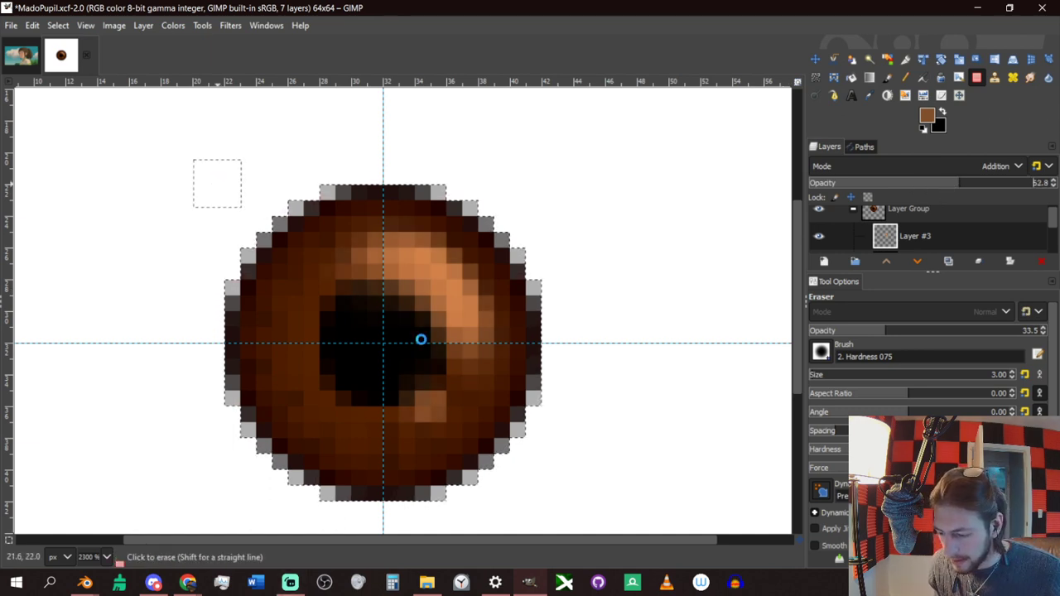
key("ctrl+s")
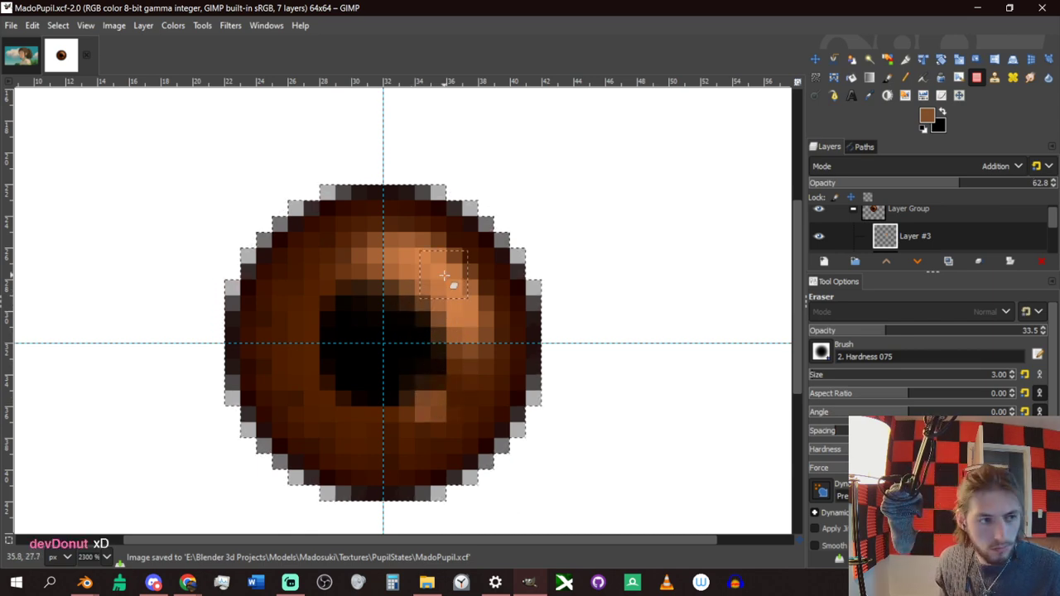
key("alt+Tab")
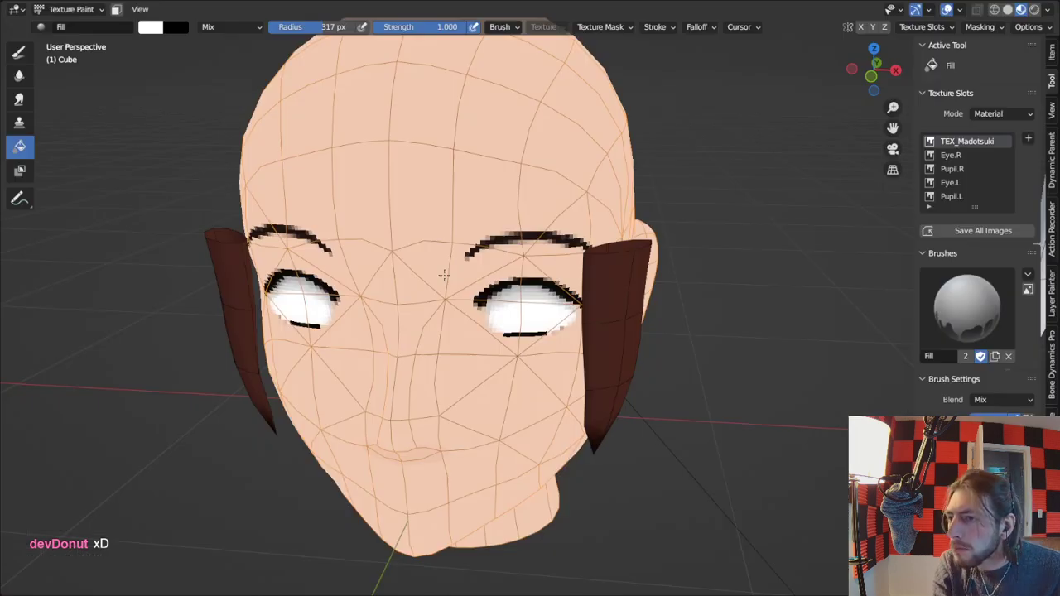
key("alt+Tab")
key("alt+Tab")
key("alt+Tab")
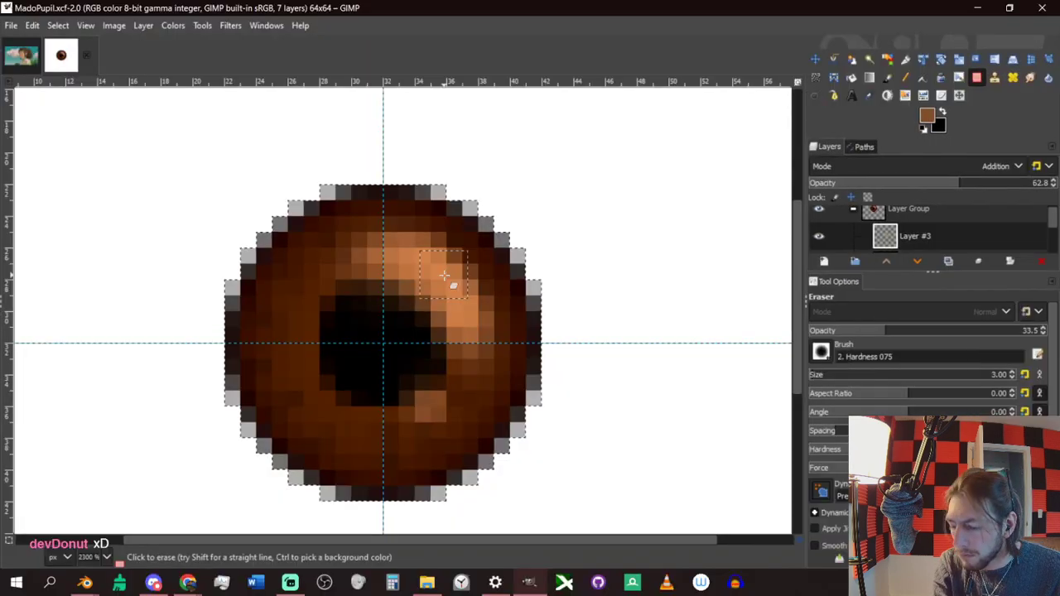
key("alt+Tab")
key("alt+Tab")
key("alt+Tab")
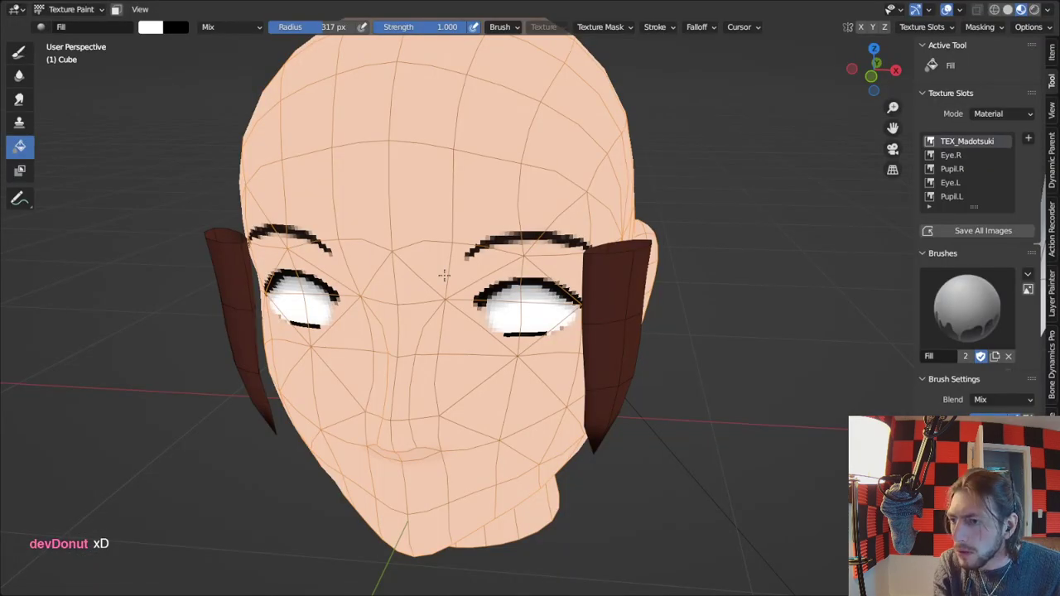
key("alt+Tab")
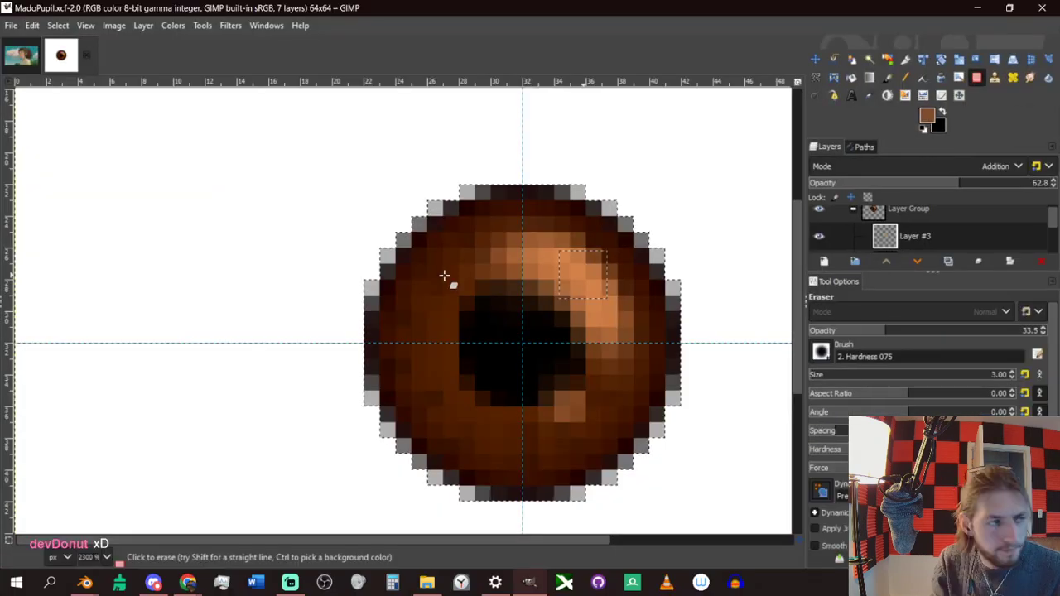
Save the image and export it as PNG over the existing MadoPupil0000.png in the PupilStates folder, keeping the default PNG options.
middle_click_drag(521, 405, 505, 404)
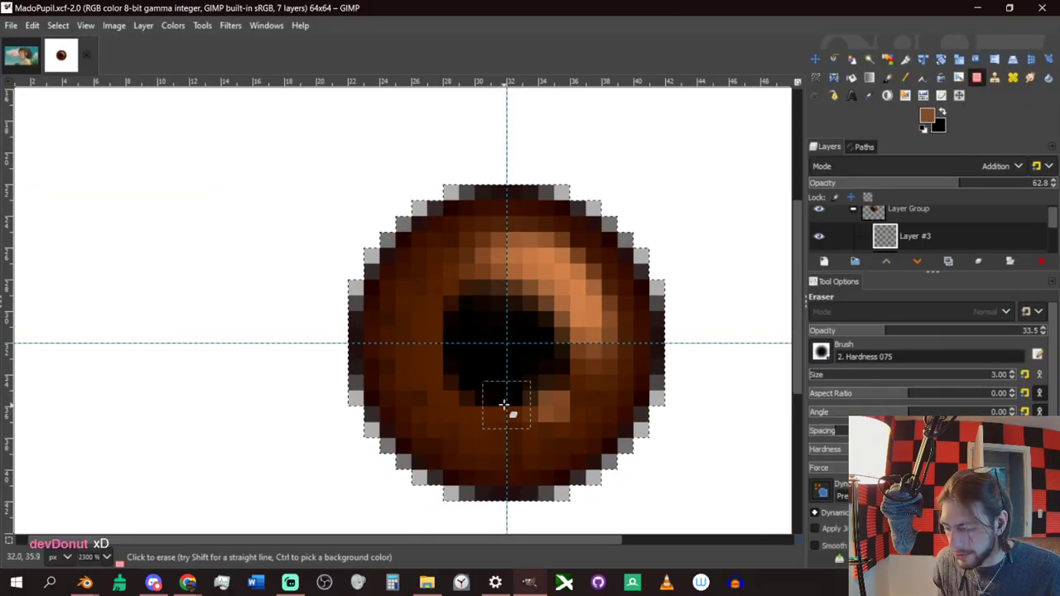
key("ctrl+s")
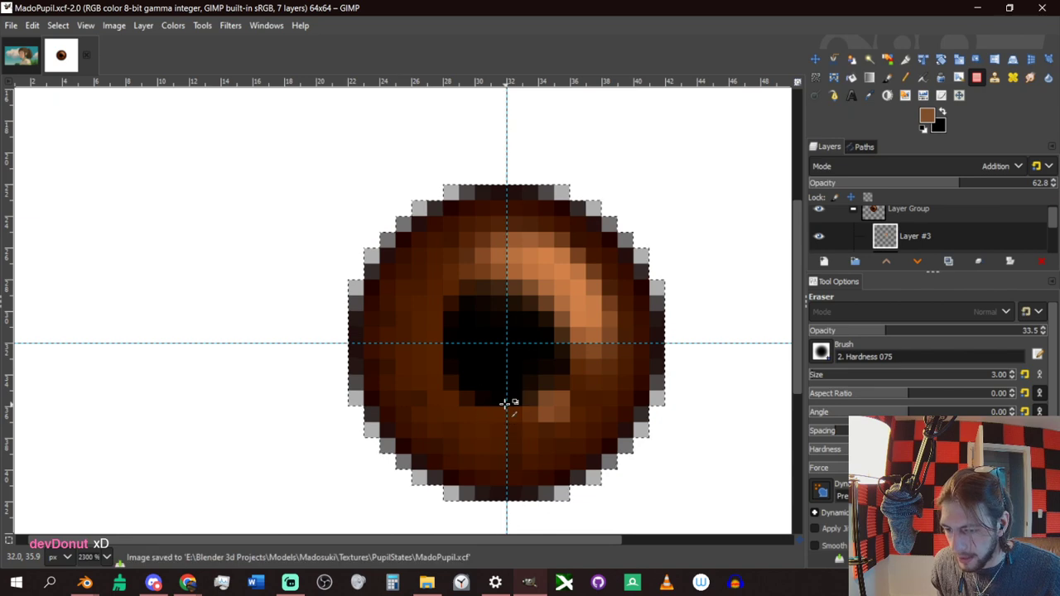
key("ctrl+shift+e")
double_click(342, 170)
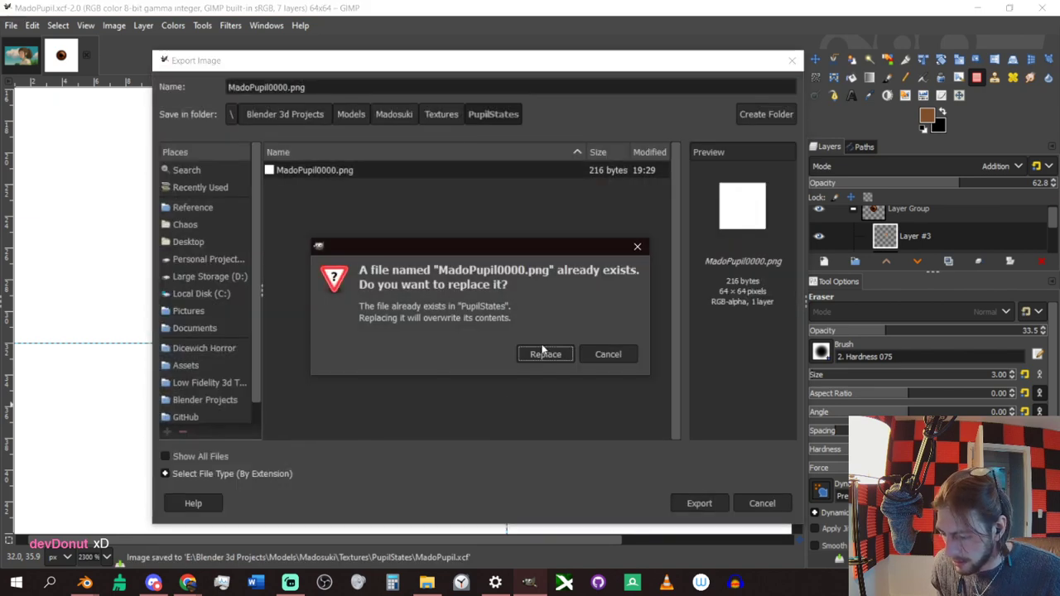
left_click(543, 354)
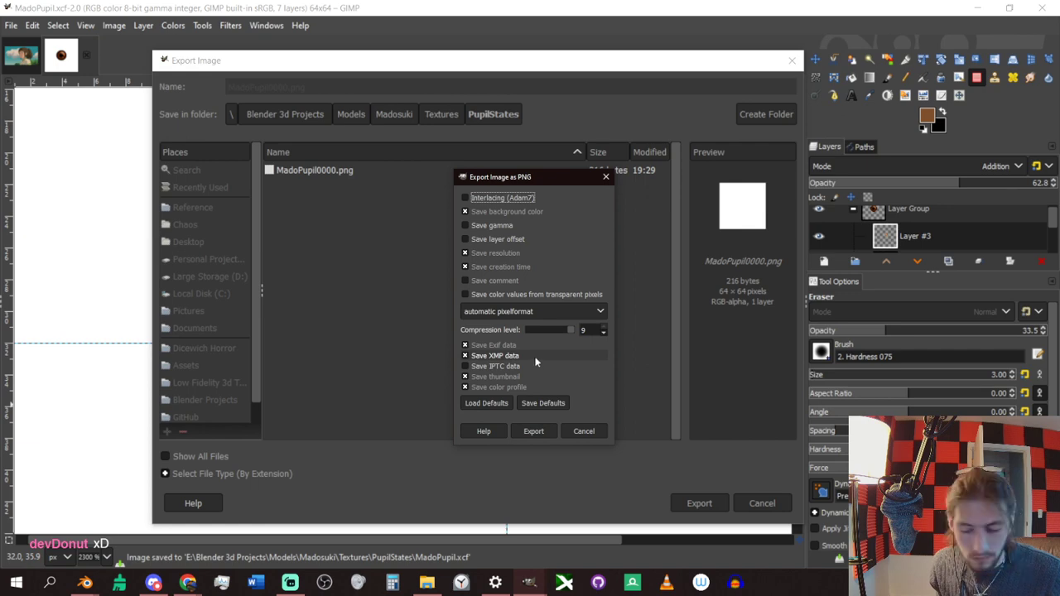
left_click(534, 431)
Switch to Blender and bring up the updated eye texture for the Pupil.R and Pupil.L images in the image editor.
key("alt+Tab")
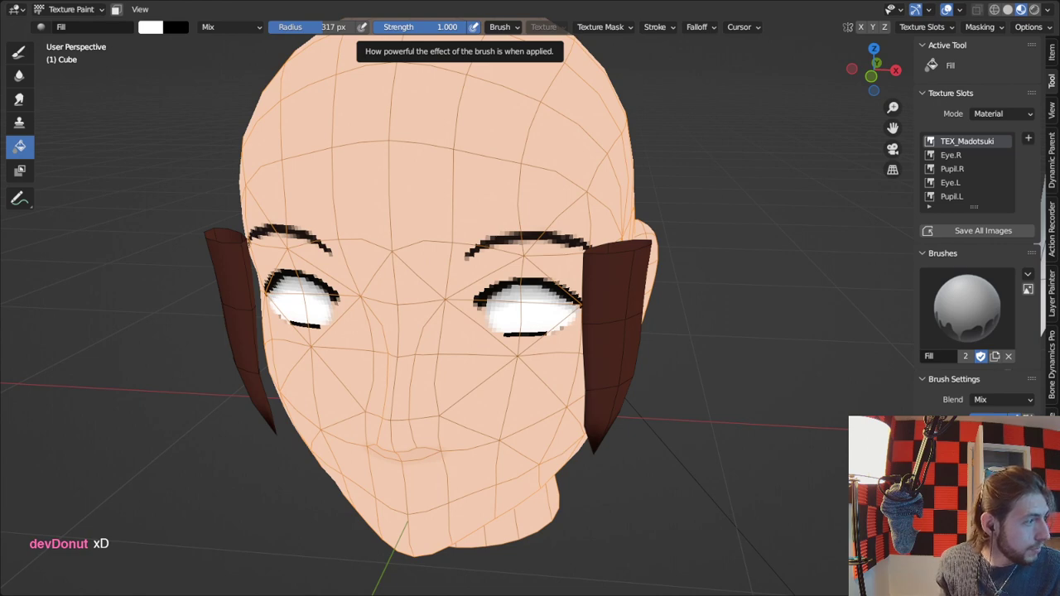
key("alt+Tab")
scroll(407, 206, "down", 1)
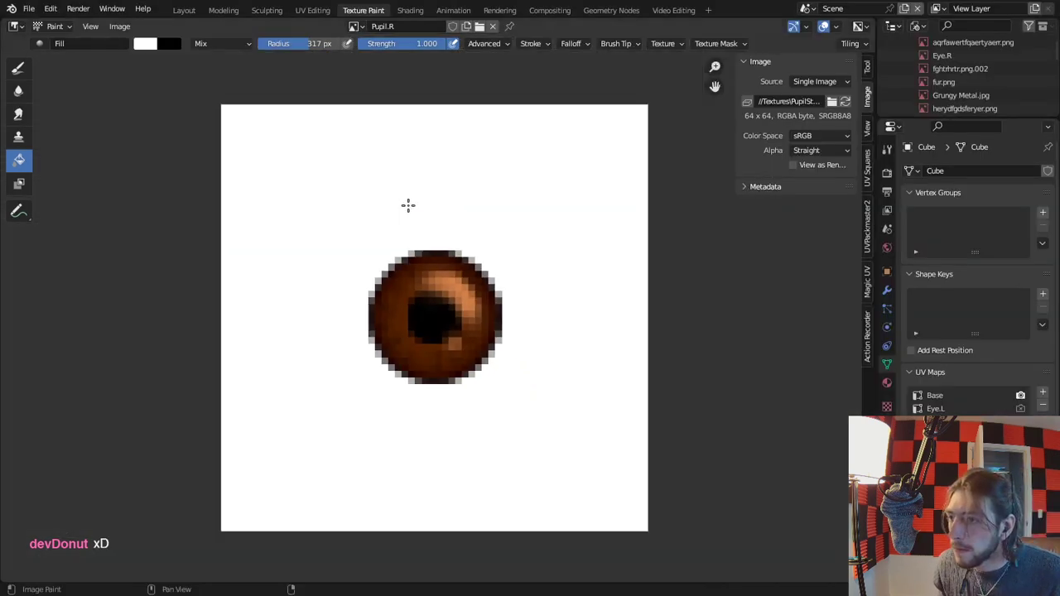
key("ctrl+space")
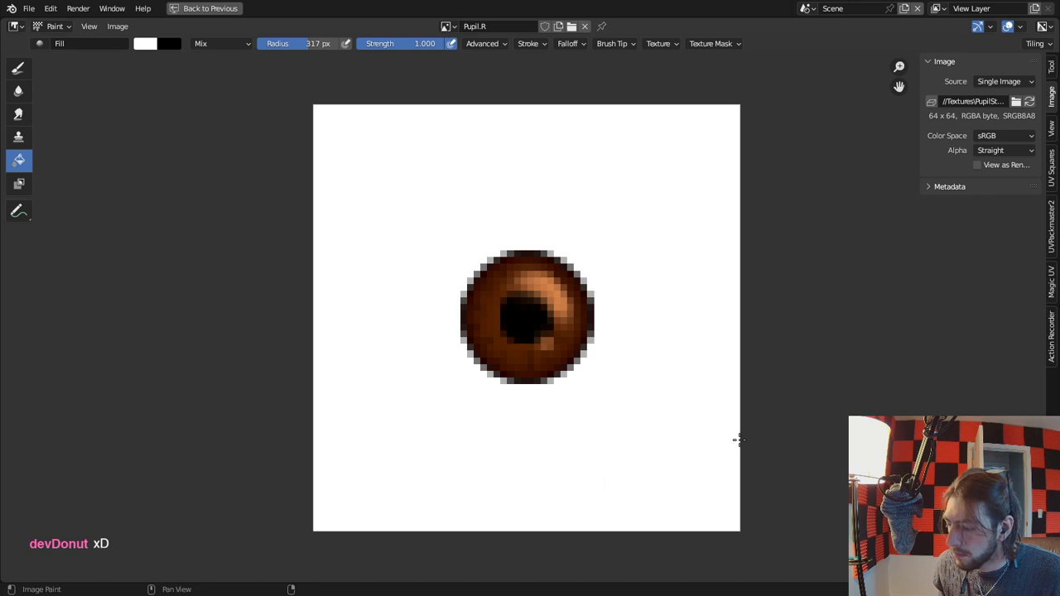
left_click(447, 28)
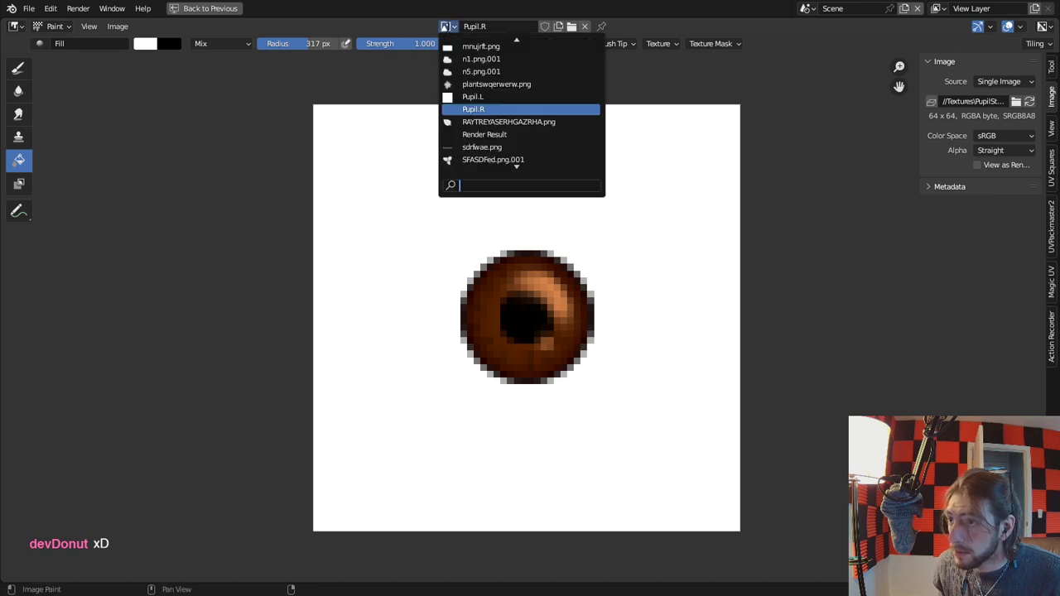
left_click(476, 97)
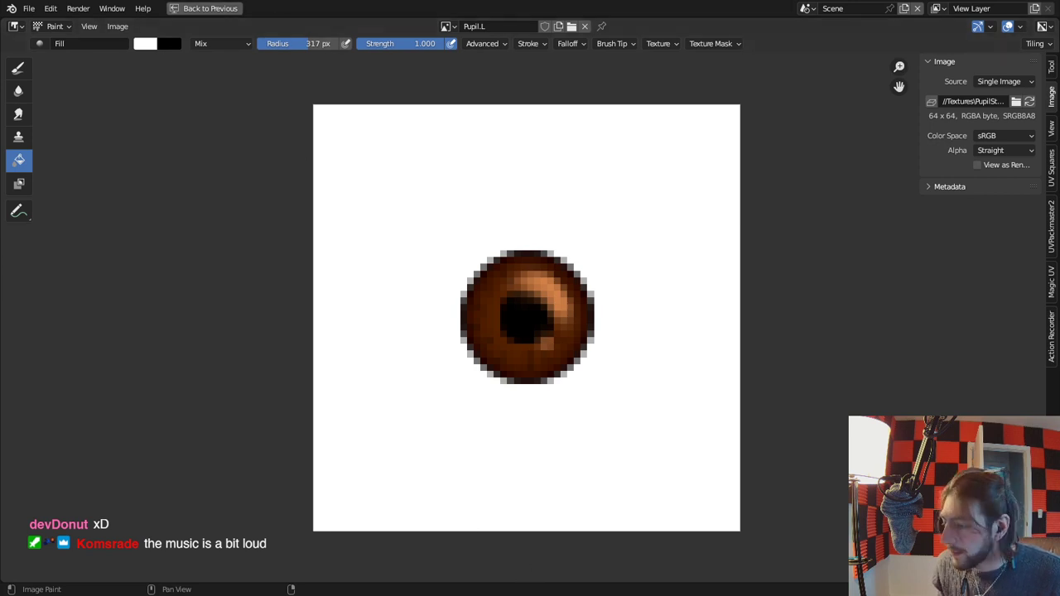
left_click(211, 9)
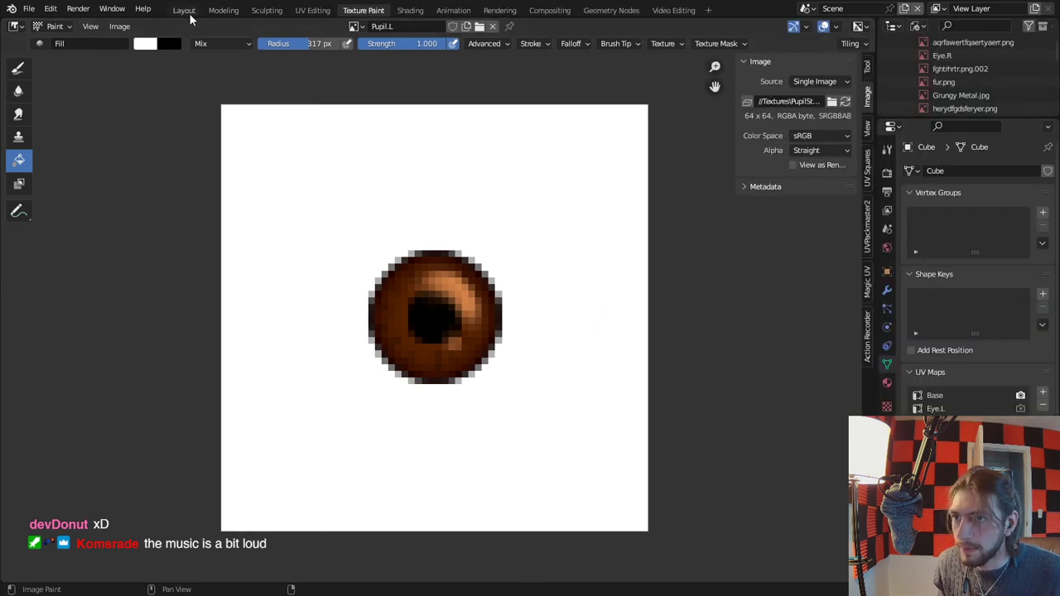
Go to the Layout workspace, inspect the eyes on the head from the front and show the Cube's mesh data properties.
left_click(184, 10)
middle_click_drag(558, 311, 438, 361)
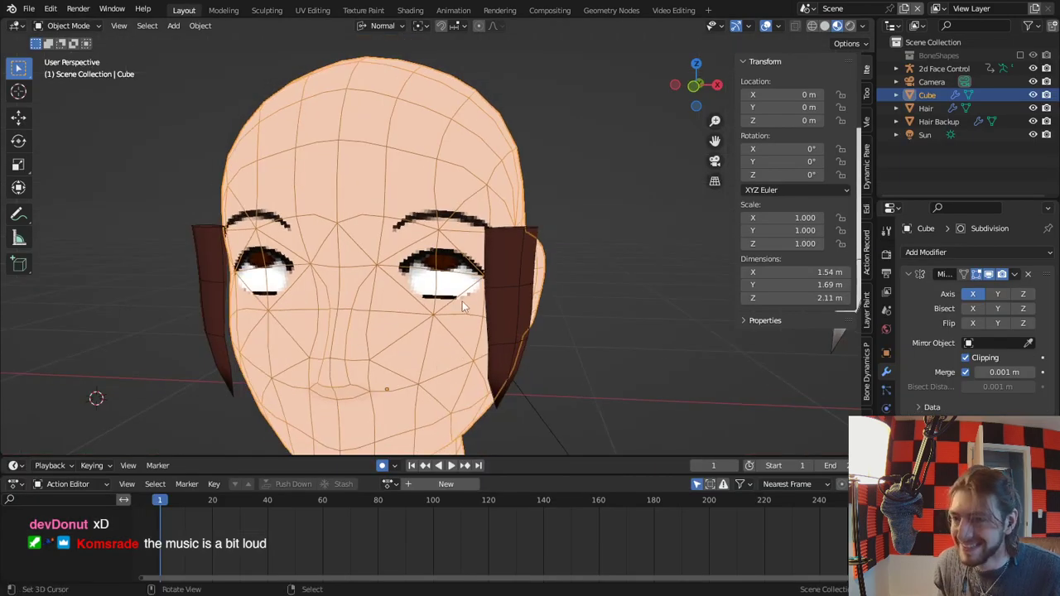
middle_click_drag(463, 301, 490, 349, "shift")
left_click(886, 446)
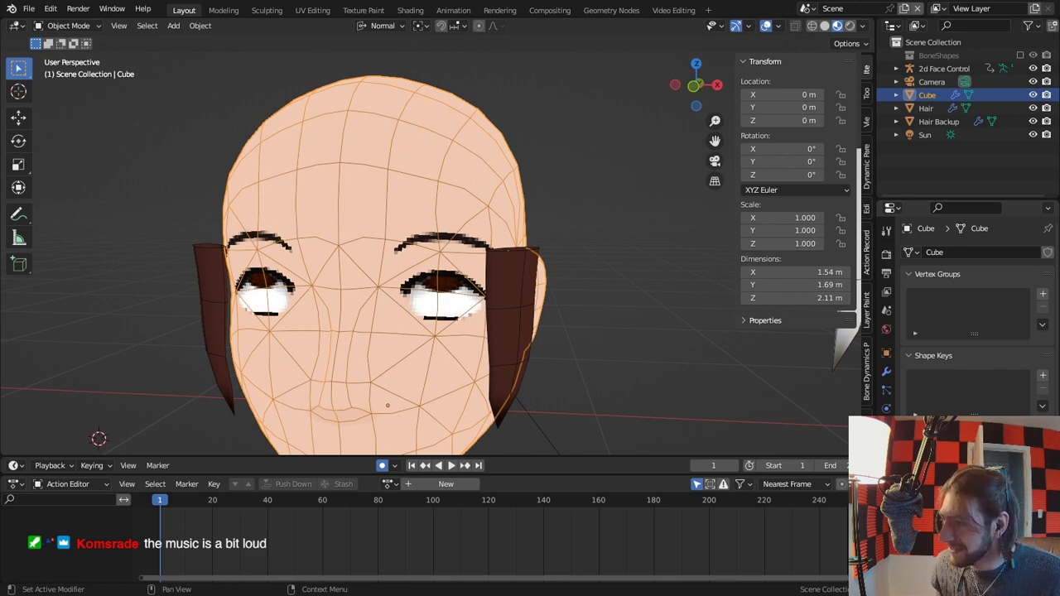
Go to the UV Editing workspace and select the front faces of the Cube's face so the eye-area UVs show.
left_click(315, 11)
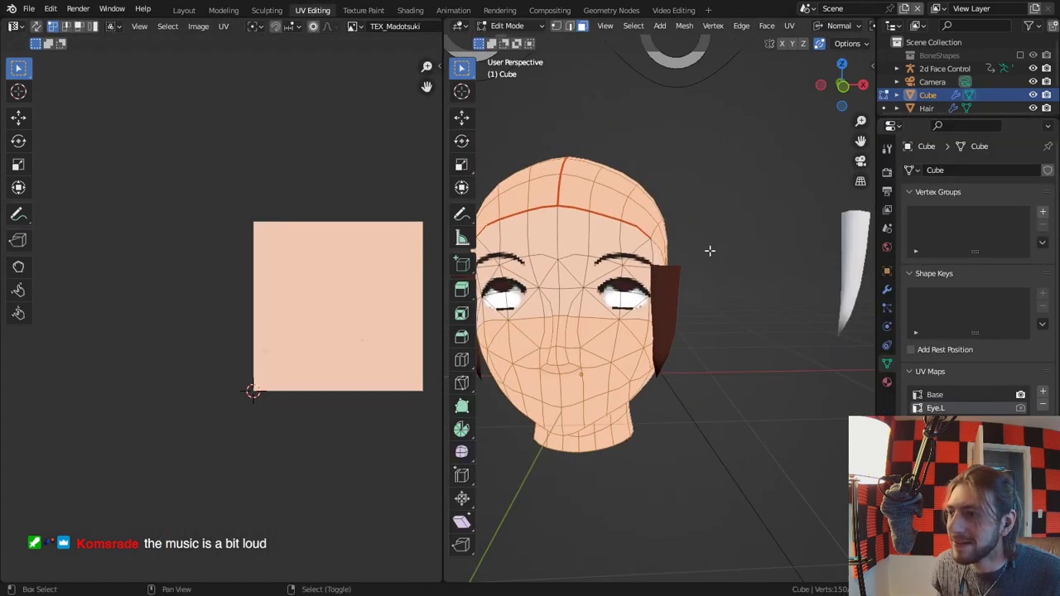
left_click(514, 239, "shift")
key("ctrl+z")
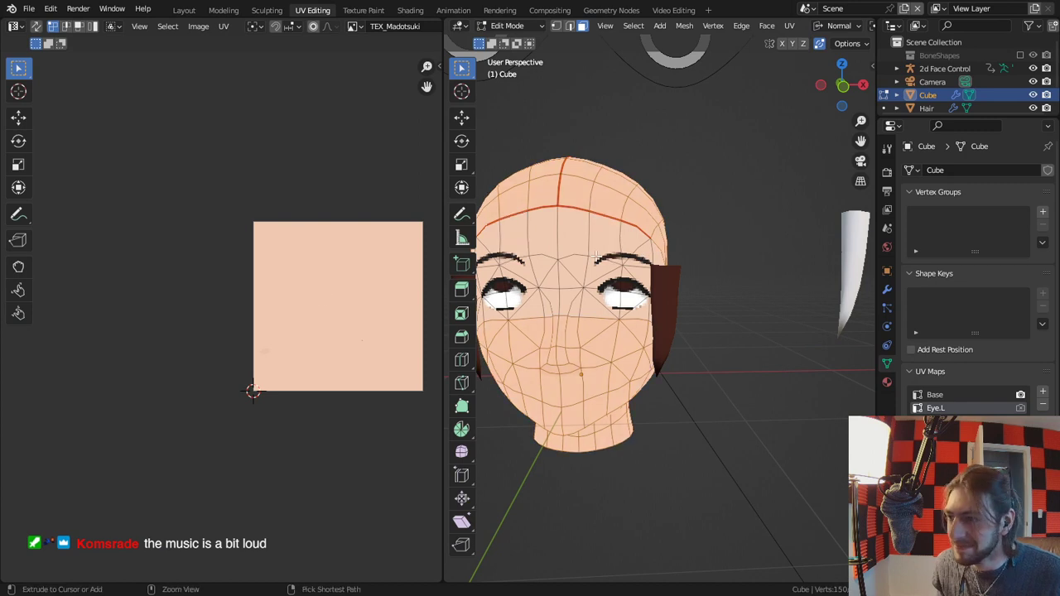
left_click(596, 258, "ctrl")
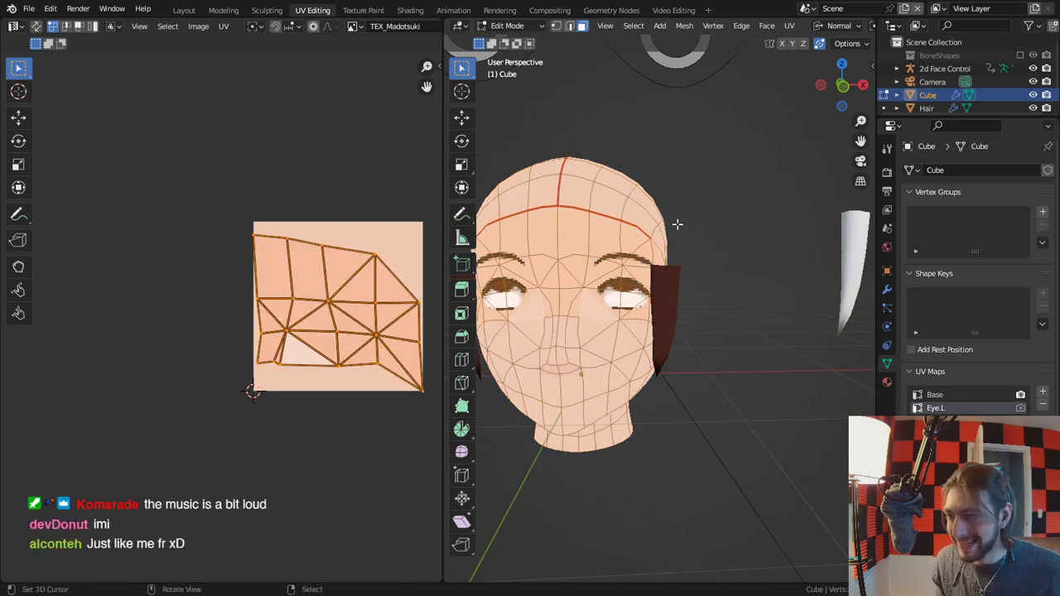
Move the selected eye-area UVs up about 0.172 along Y to reposition the pupils on the head.
key("g")
key("y")
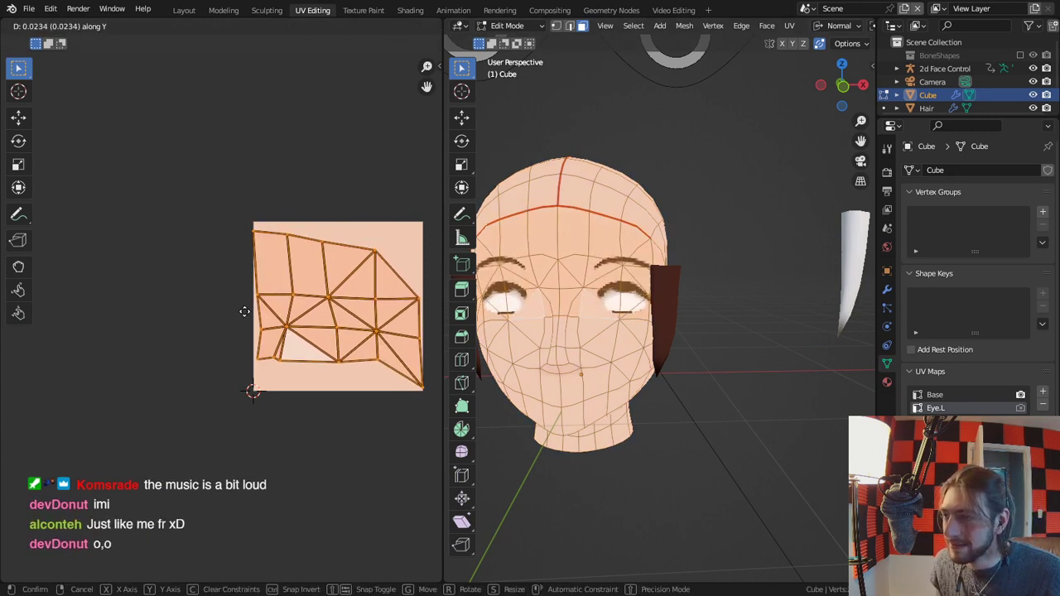
key("Escape")
key("g")
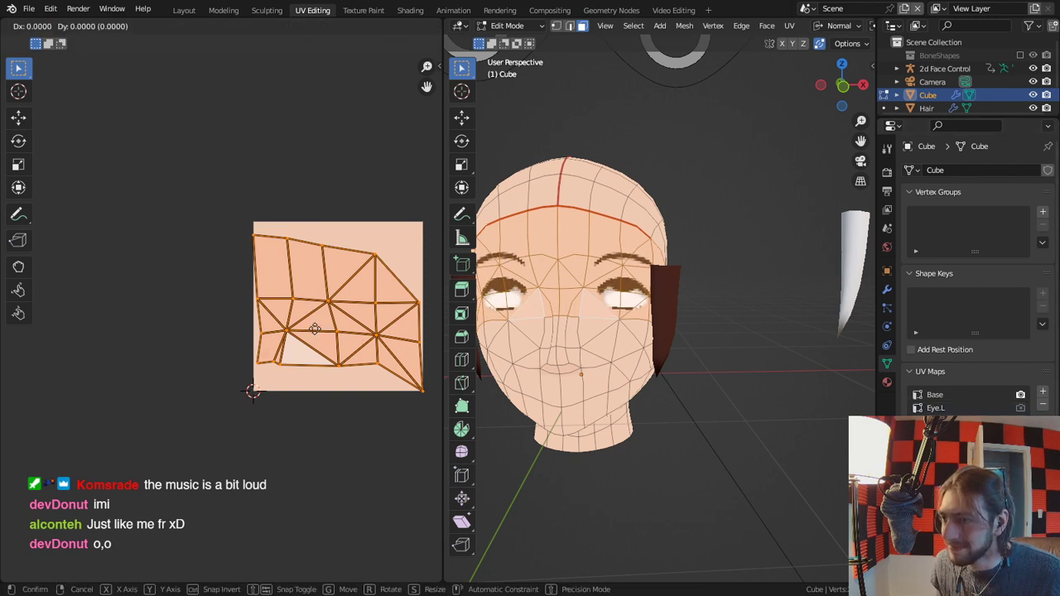
key("y")
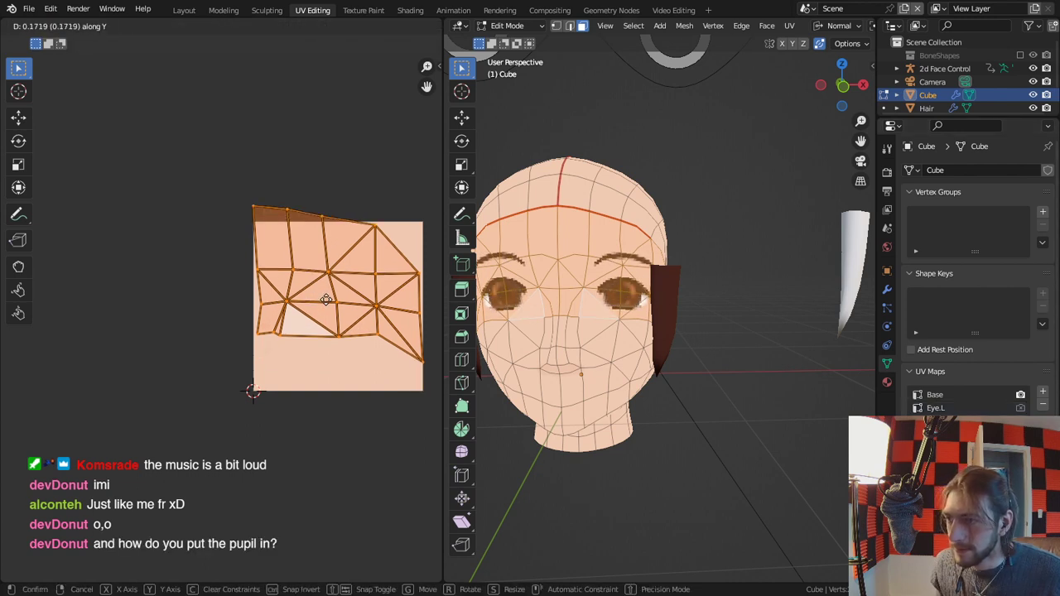
left_click(327, 300)
key("g")
key("Escape")
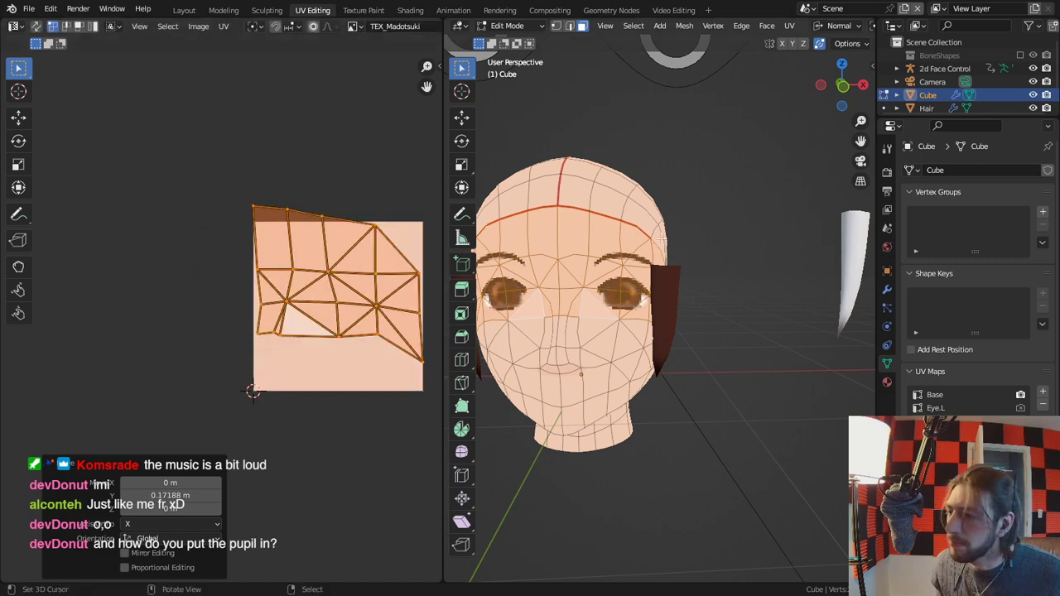
scroll(717, 261, "up", 5)
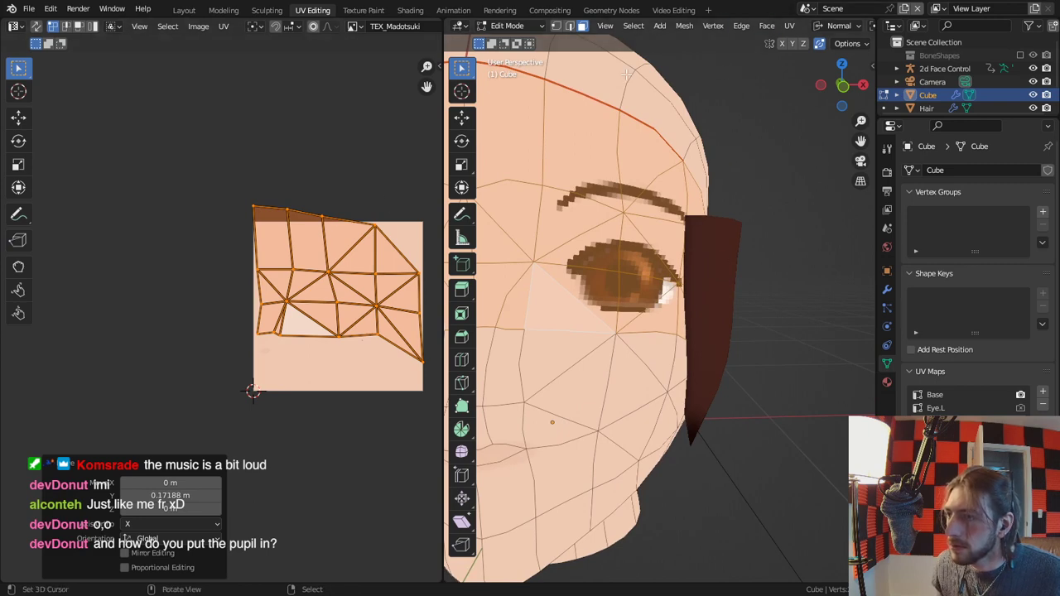
Go to the Shading workspace and examine the Eye.L frame's Pupil.L, Color Mask Setup and Multiply nodes in a maximized editor.
left_click(410, 10)
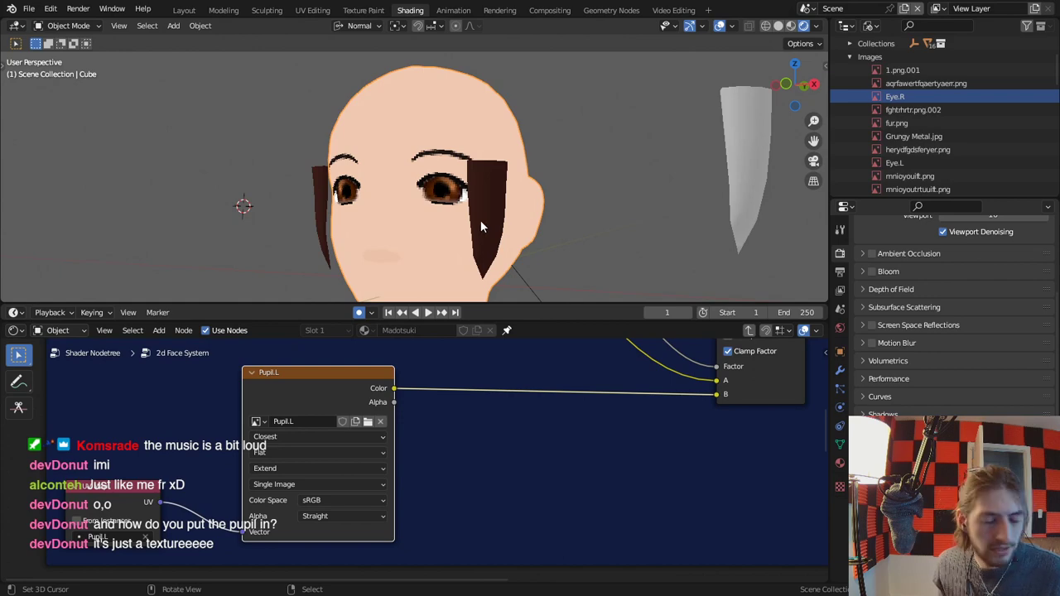
scroll(416, 439, "down", 2)
key("ctrl+space")
scroll(530, 303, "down", 3)
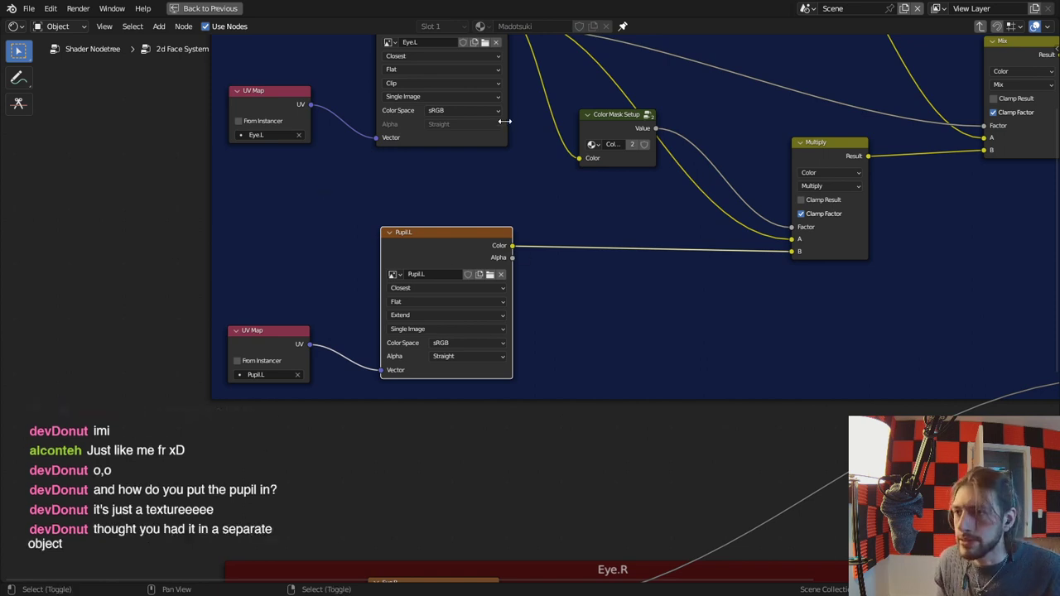
key("Home")
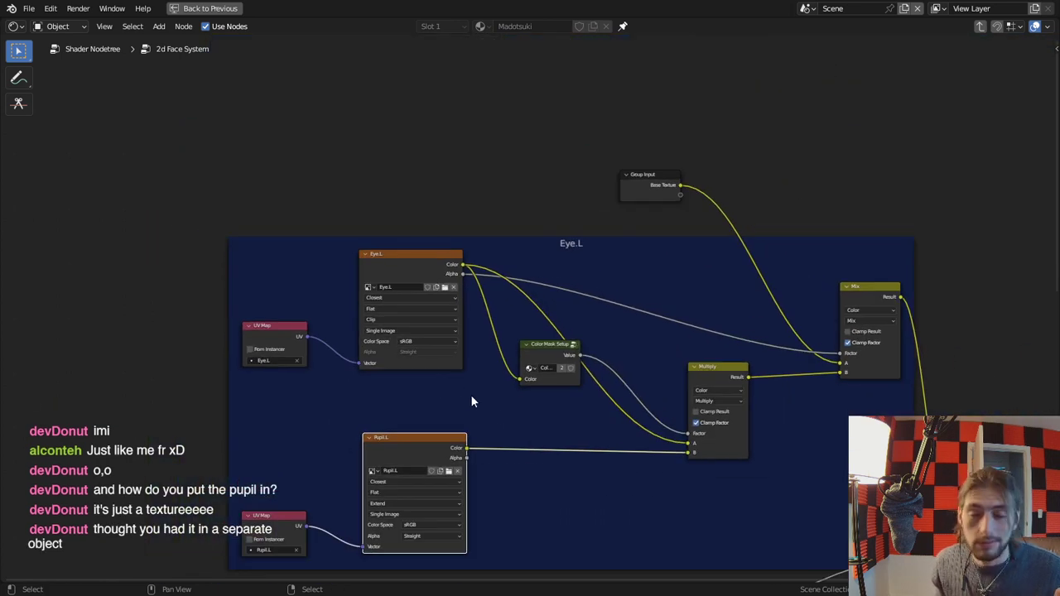
middle_click_drag(483, 378, 345, 327, "shift")
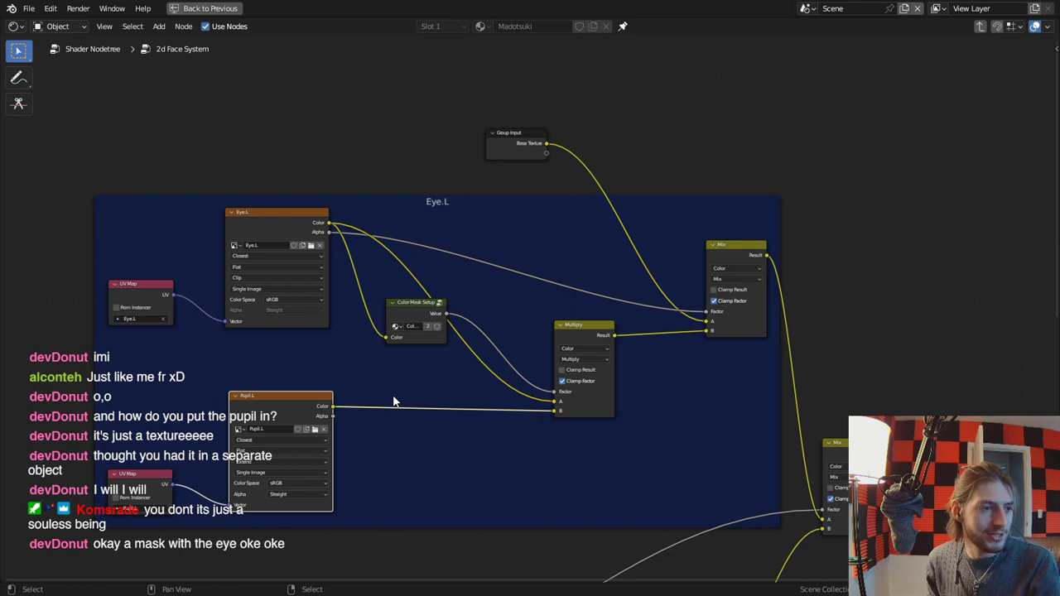
key("alt+Tab")
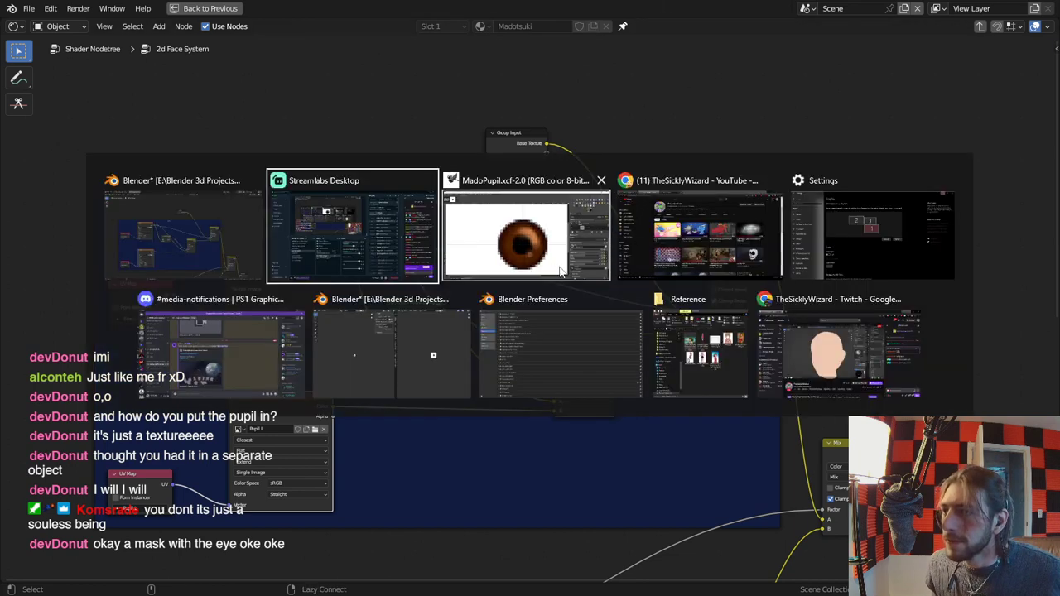
key("Escape")
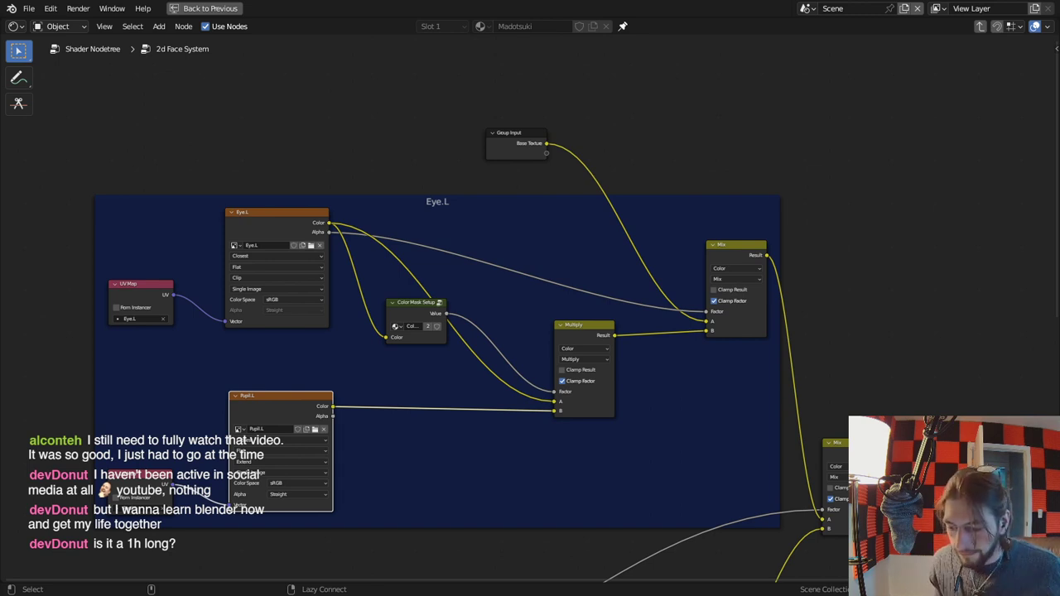
Return to Blender, restore the Shading layout and show the Pupil.L image in the Texture Paint workspace's image editor.
key("alt+Tab")
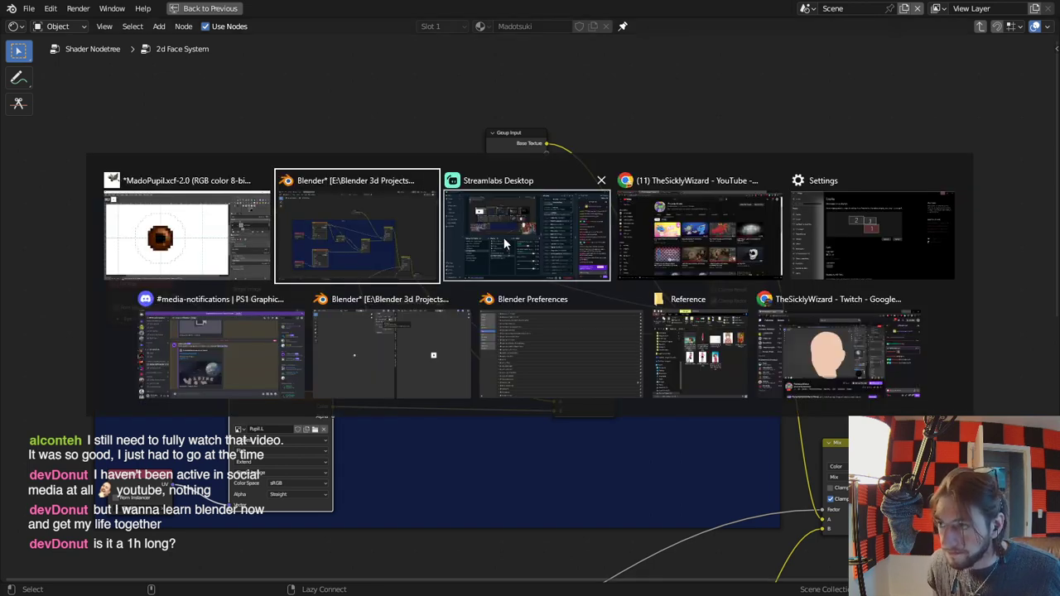
left_click(404, 251)
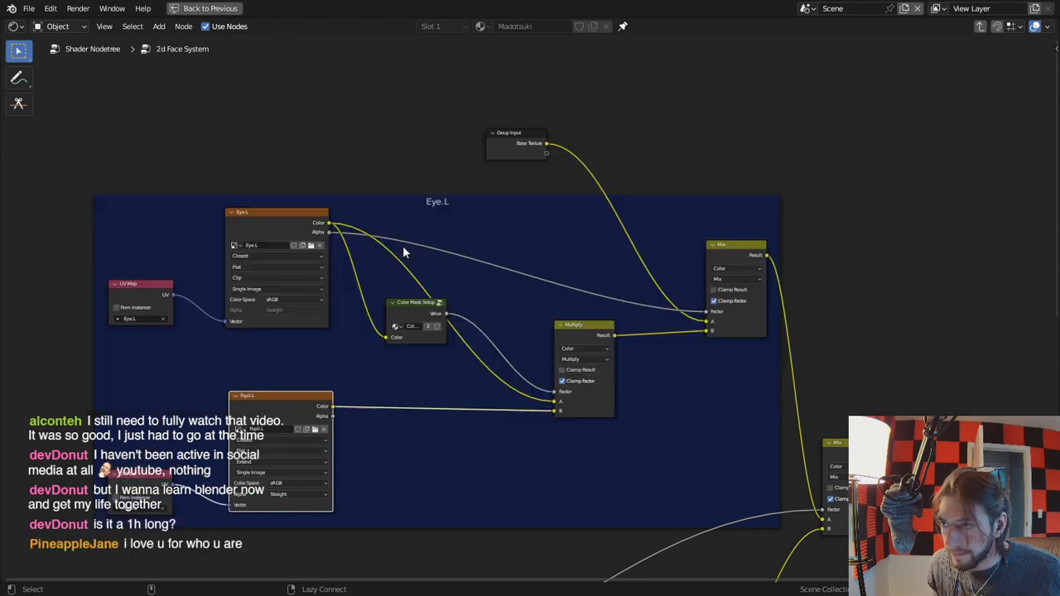
key("ctrl+space")
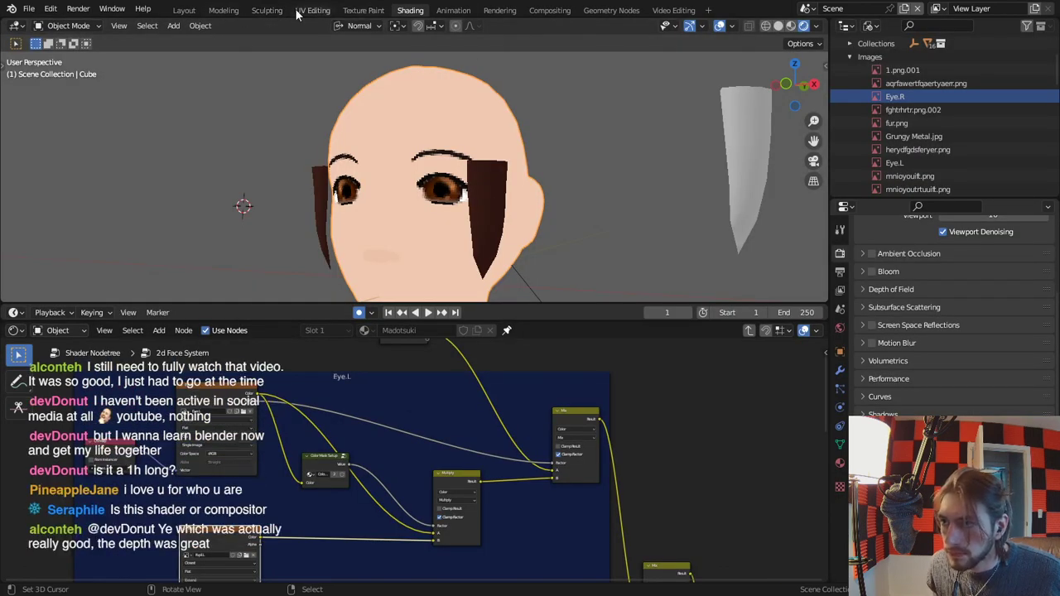
left_click(364, 10)
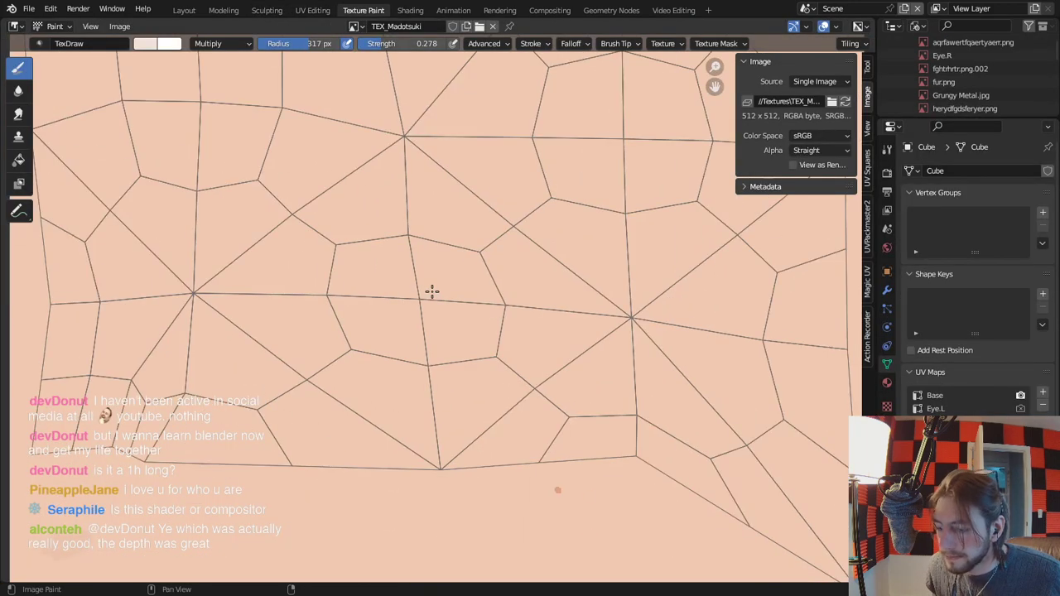
left_click(355, 26)
scroll(414, 99, "up", 3)
left_click(389, 40)
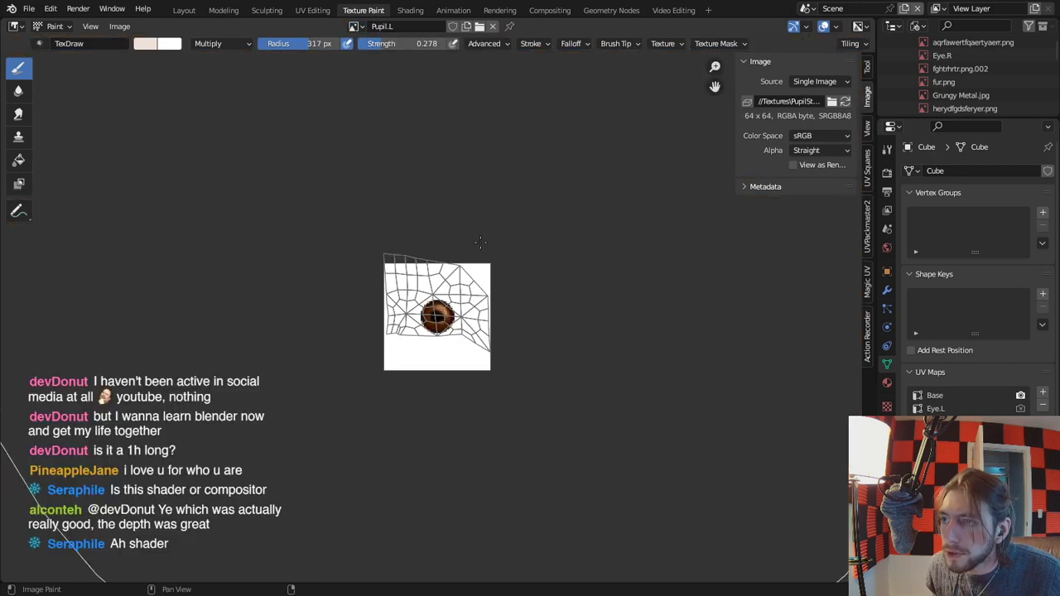
scroll(464, 289, "up", 5)
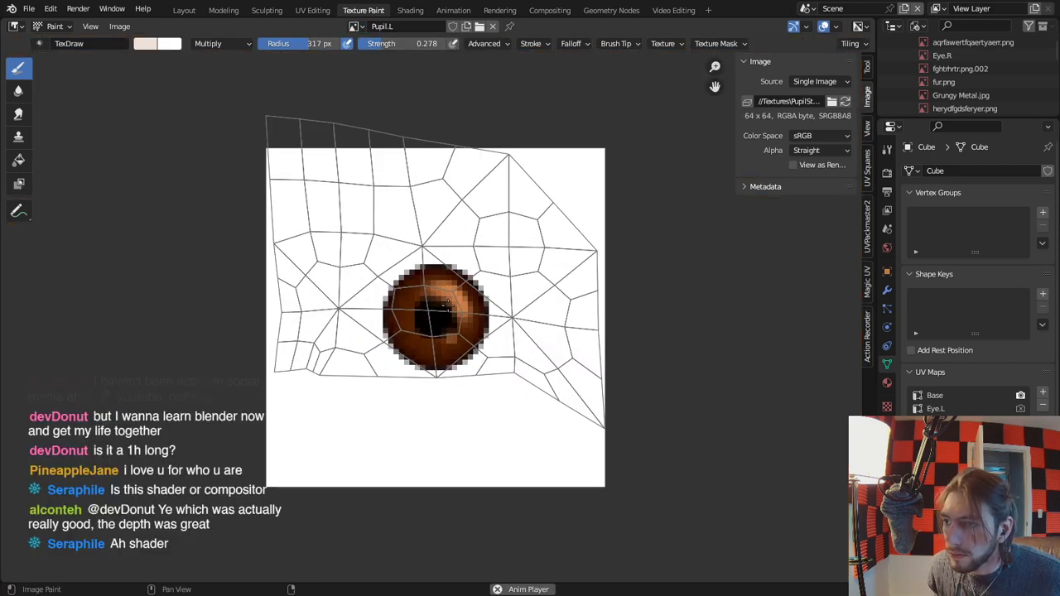
key("alt+Tab")
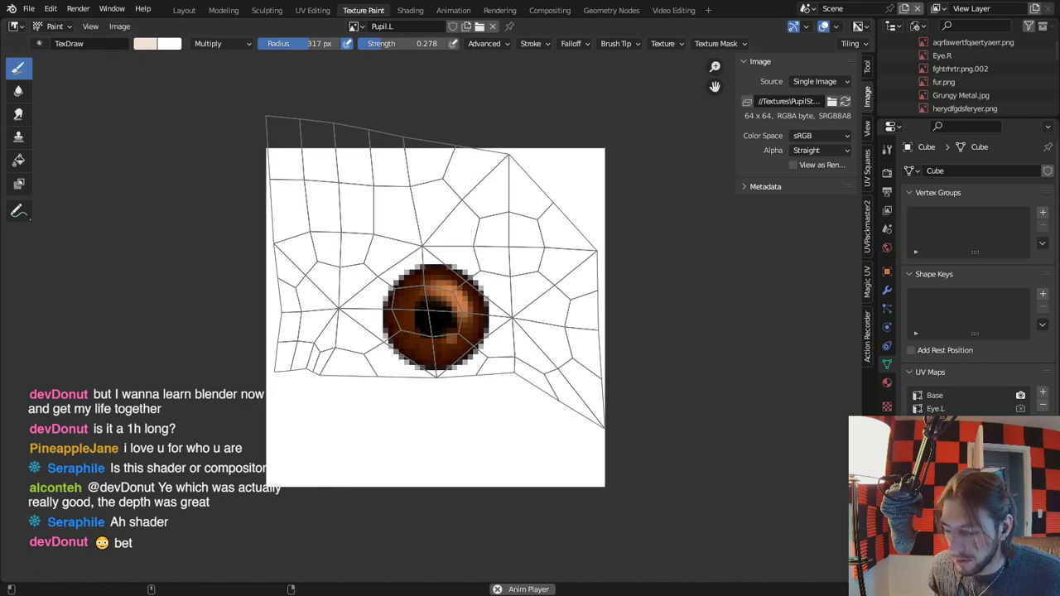
key("alt+Tab")
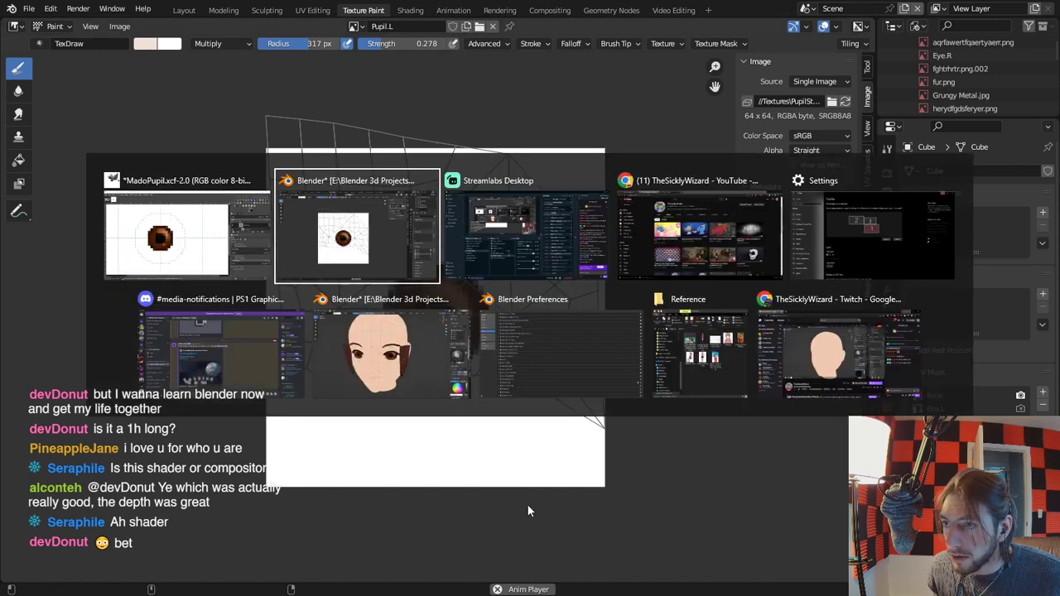
left_click(341, 209)
scroll(561, 371, "up", 2)
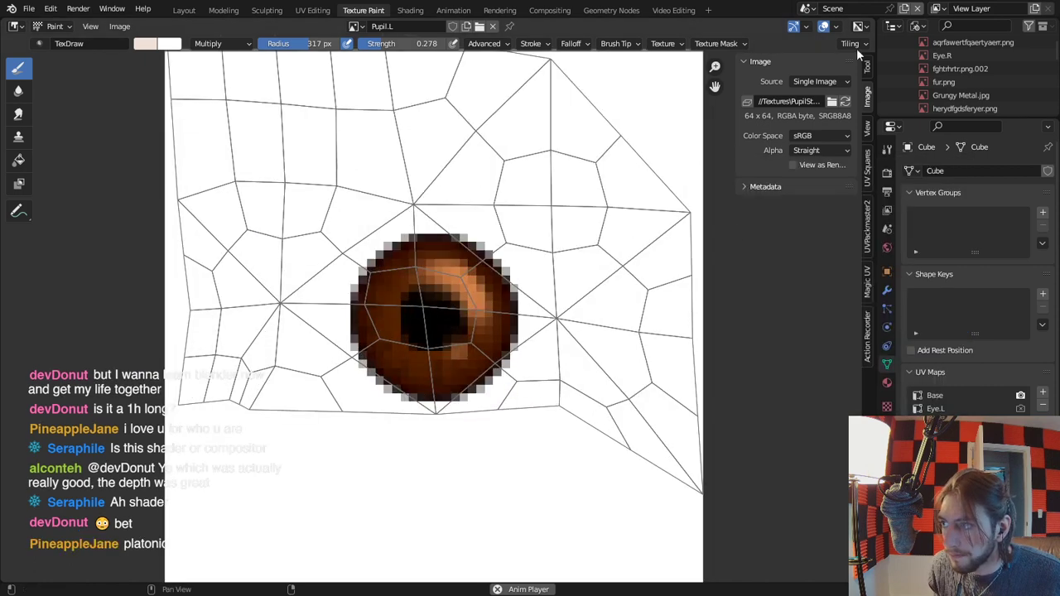
Try MadoPupil0001.png from the PupilStates folder as the Pupil.L image source and set it back to MadoPupil0000.png.
left_click(832, 101)
left_click(377, 189)
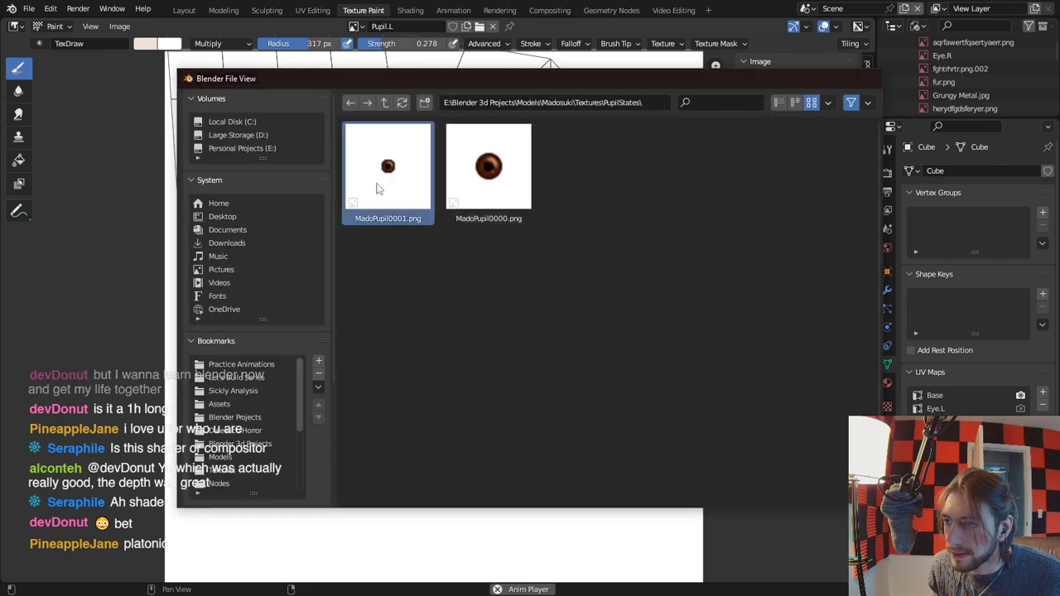
double_click(377, 189)
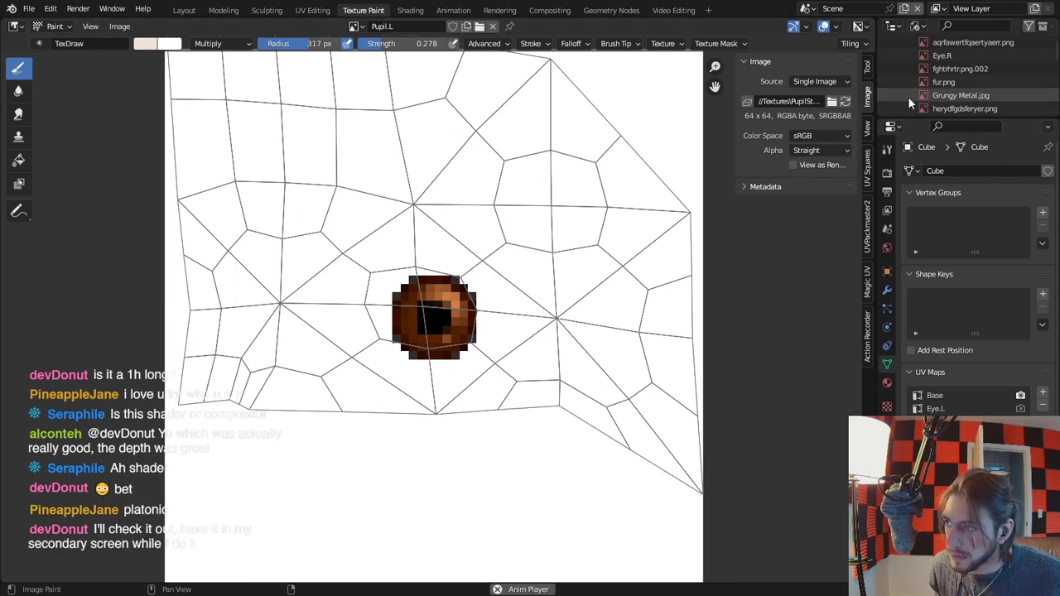
left_click(832, 101)
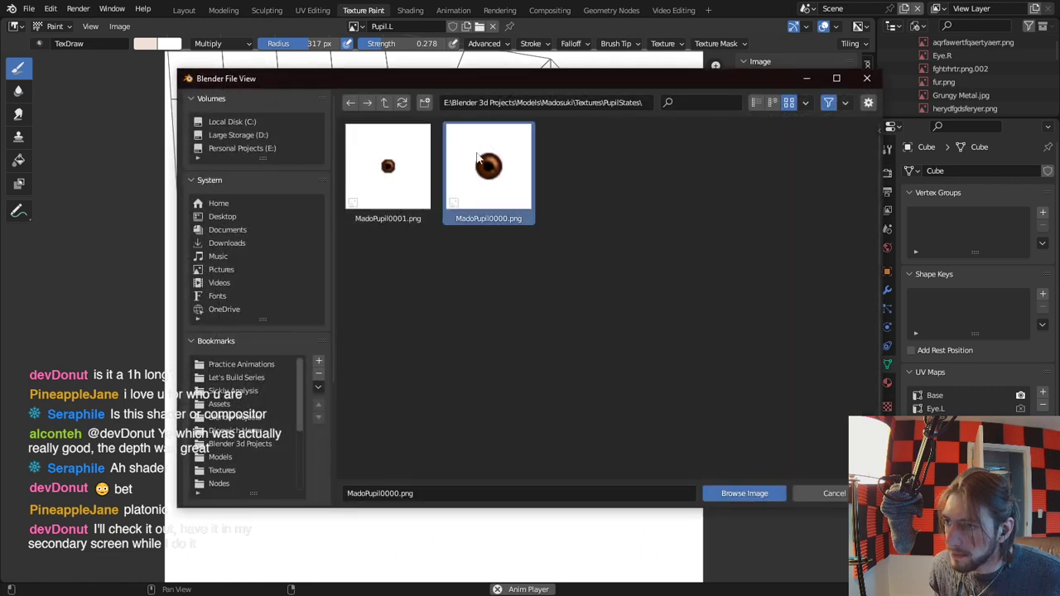
double_click(478, 160)
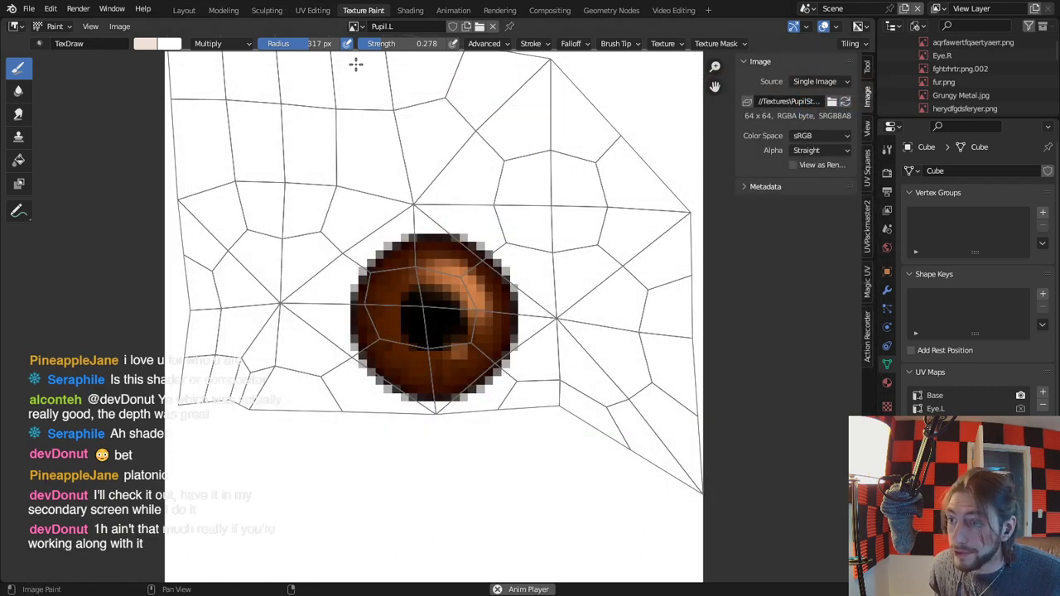
Return to the UV Editing workspace and try enlarging the selected eye-area UVs about their own pivot.
left_click(312, 10)
key("s")
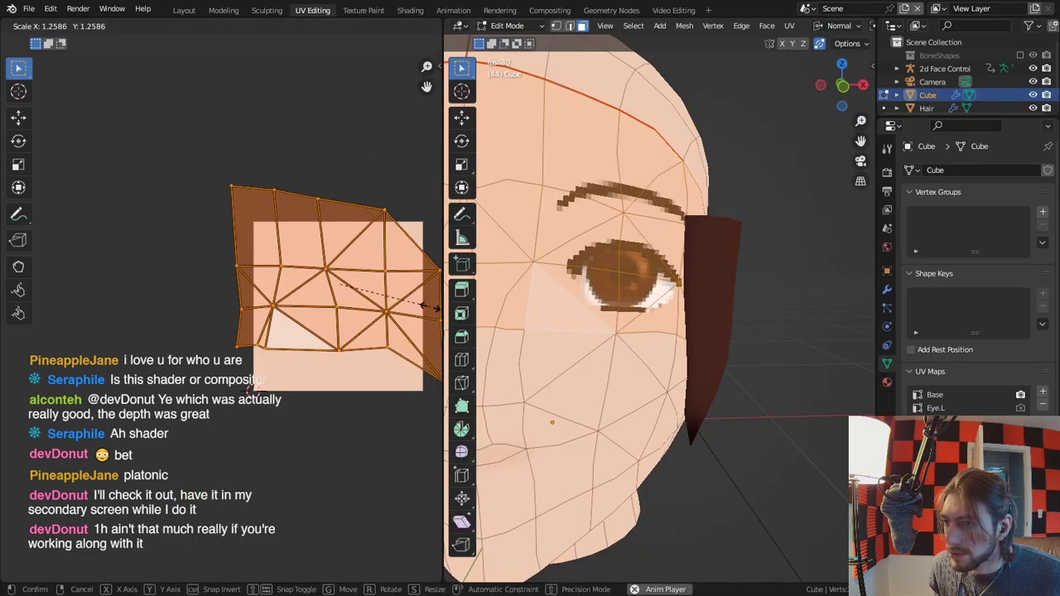
right_click(430, 307)
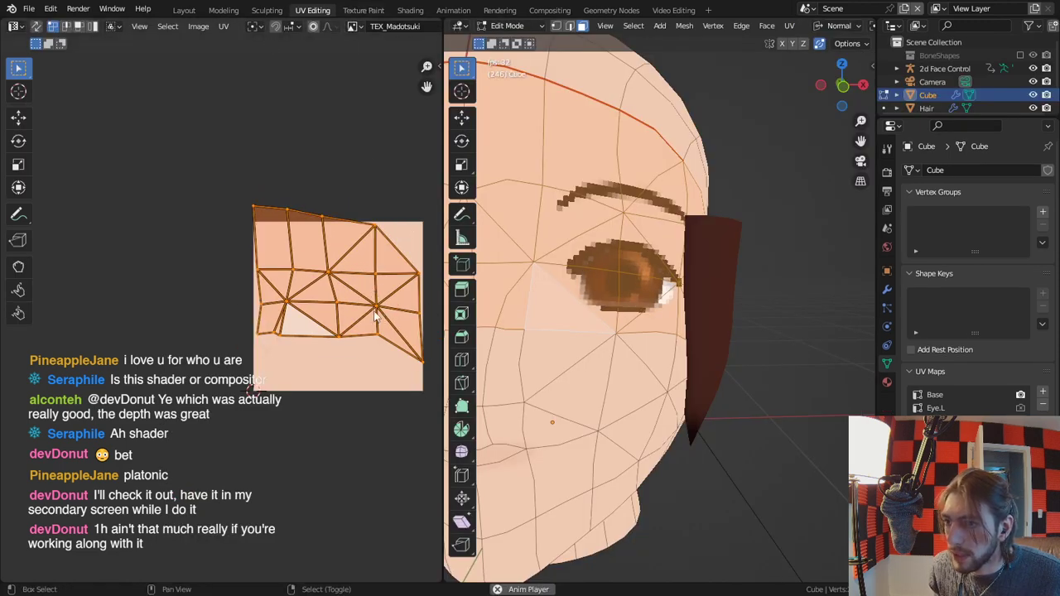
Snap the UV editor's 2D cursor to the origin and set its location to X 0.5, Y 0.5.
key("shift+s")
left_click(311, 357)
key("n")
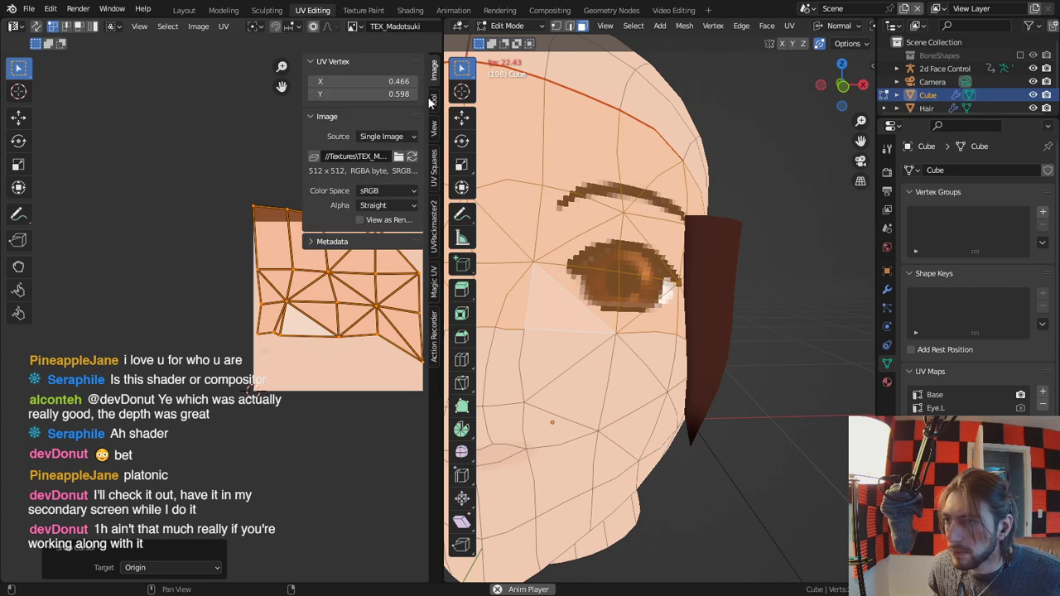
left_click(432, 100)
left_click(435, 126)
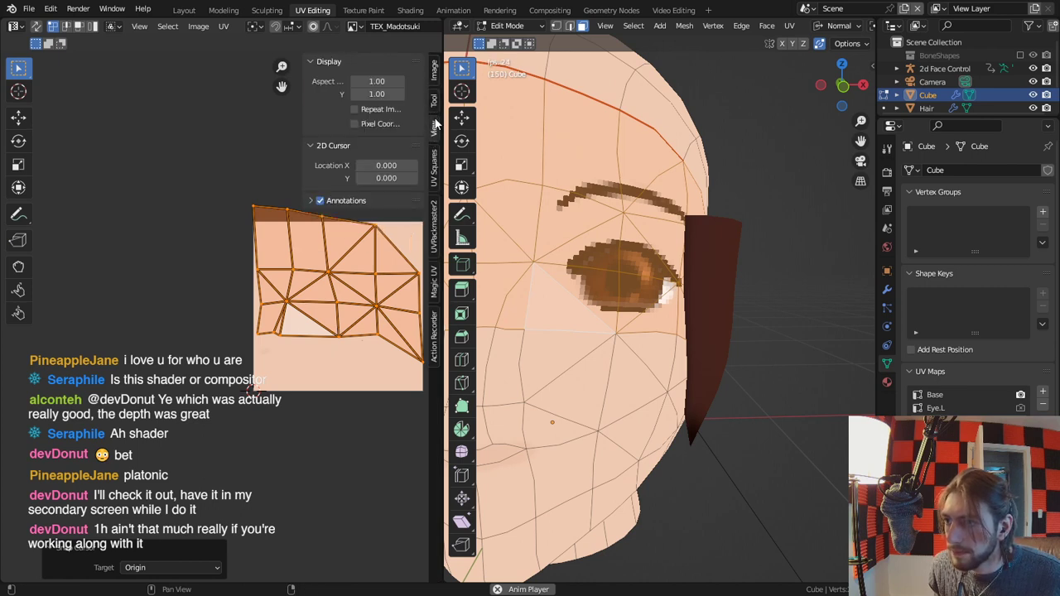
left_click_drag(387, 165, 387, 179)
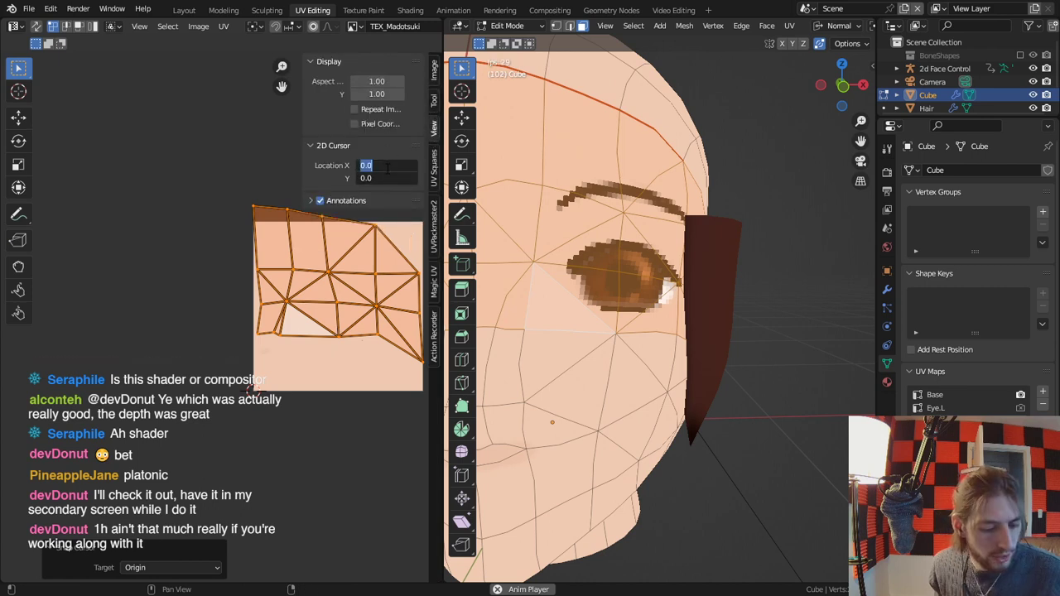
type("0.5")
key("Return")
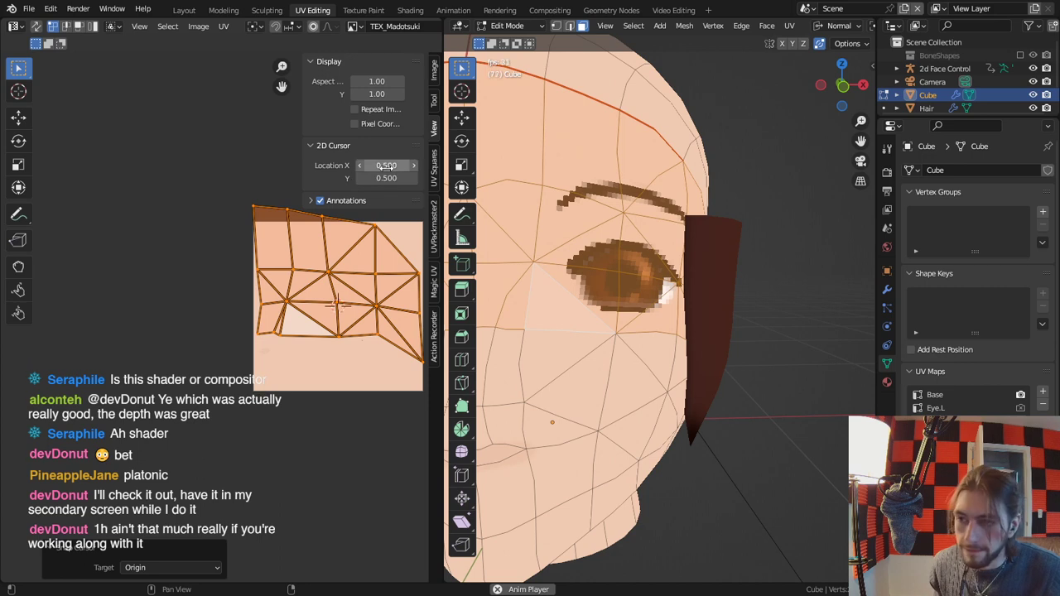
Scale the selected eye UVs up by about 1.39 around the 2D cursor and return the head to Object Mode.
left_click(256, 26)
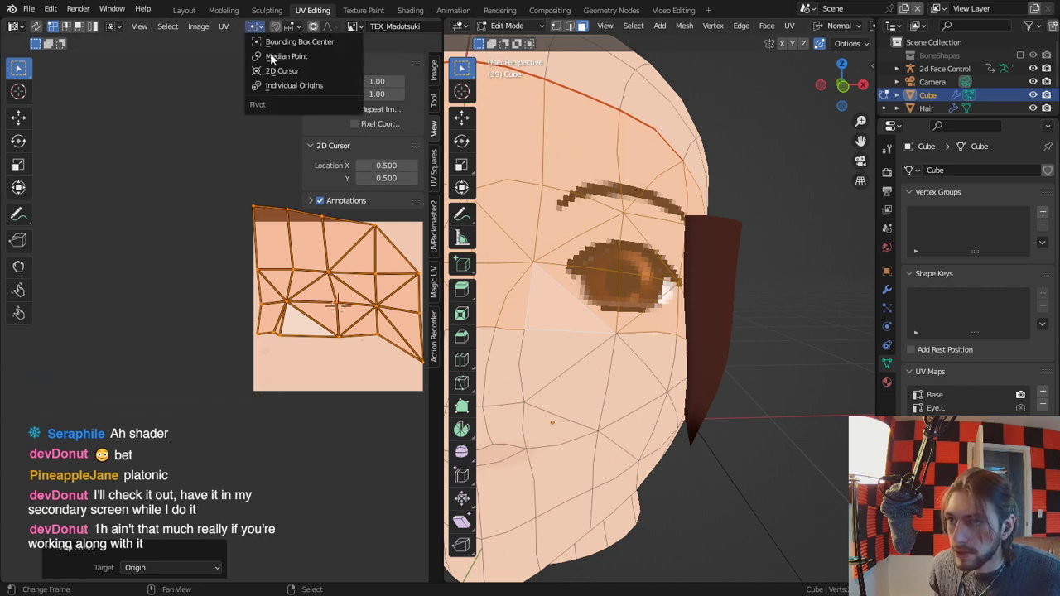
left_click(280, 70)
key("s")
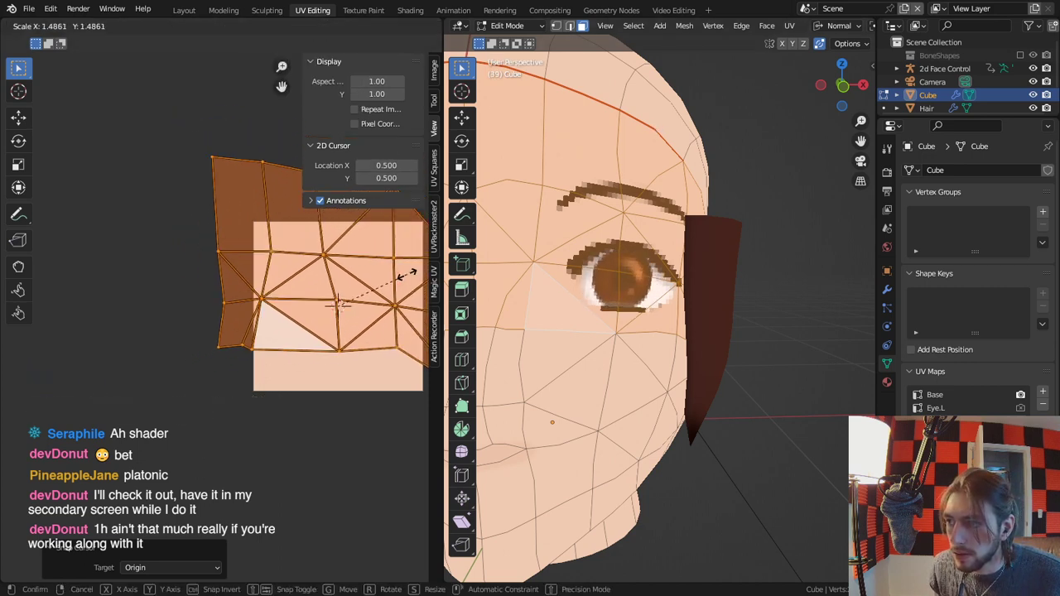
left_click(403, 281)
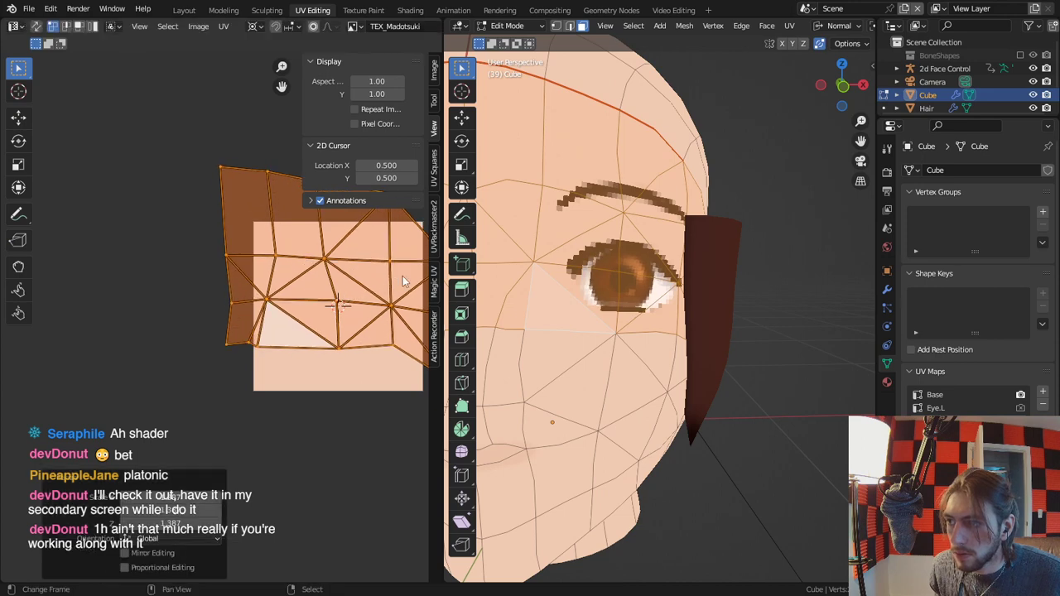
scroll(621, 352, "down", 3)
middle_click_drag(622, 352, 684, 362)
key("Tab")
scroll(676, 356, "down", 2)
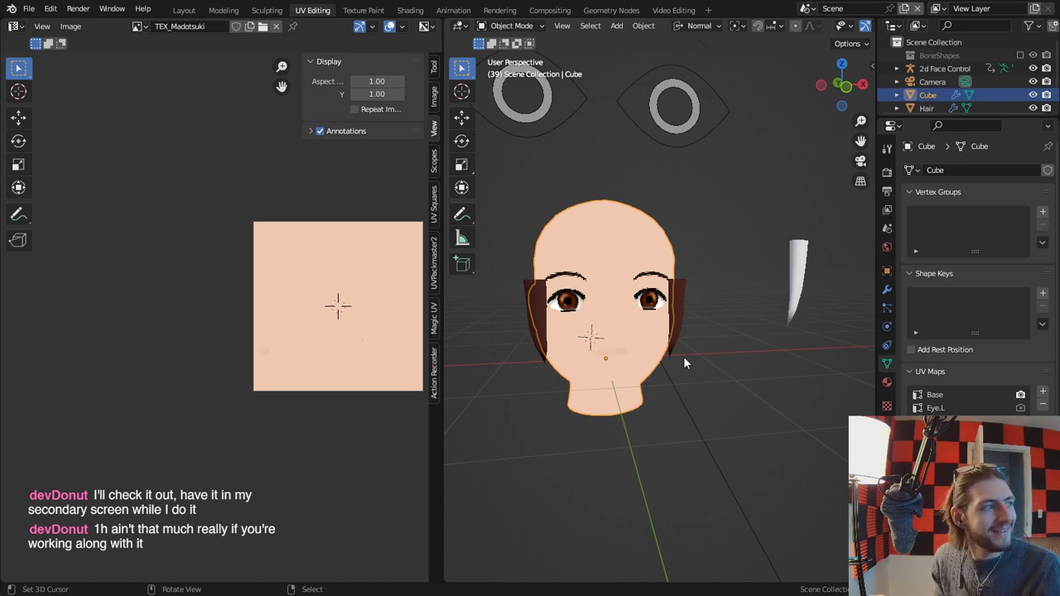
scroll(541, 342, "up", 6)
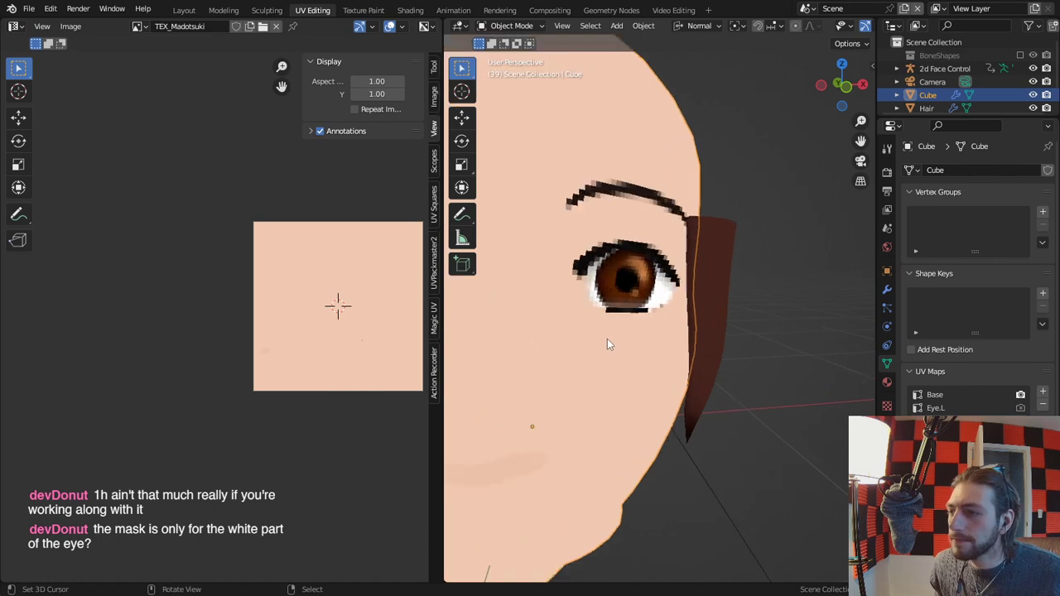
Maximize the Shading workspace's node editor and align the Pupil.L image node beneath the Eye.L image node.
left_click(410, 10)
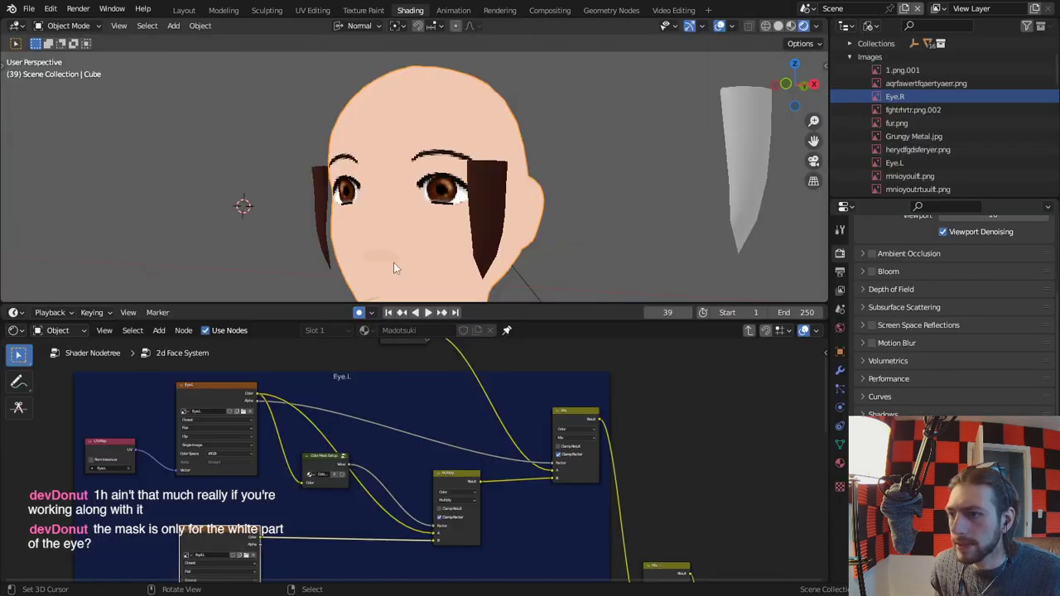
left_click(363, 10)
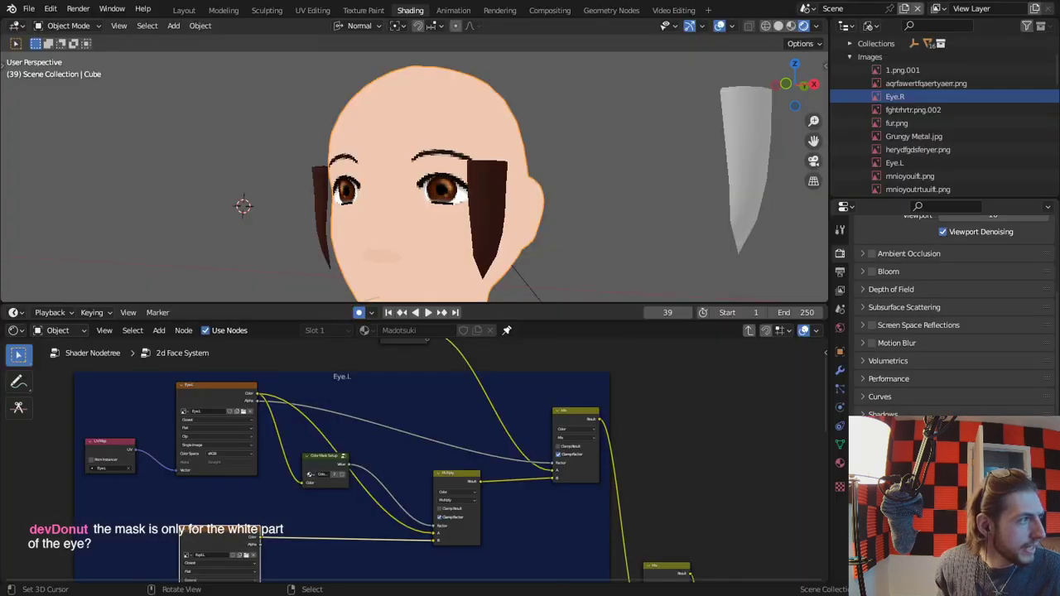
key("ctrl+space")
scroll(497, 393, "up", 1)
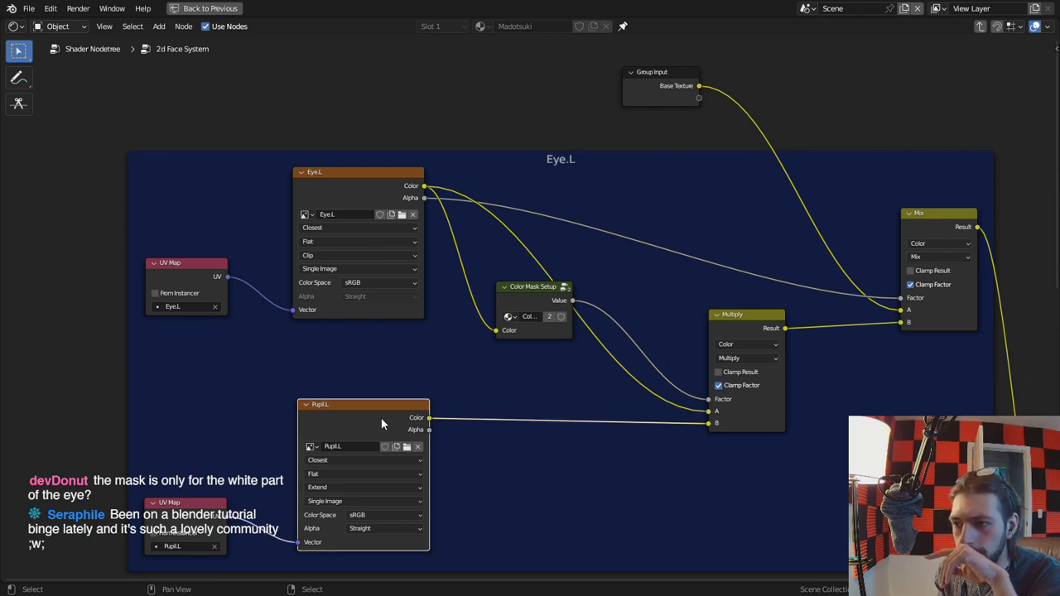
left_click_drag(381, 417, 374, 408)
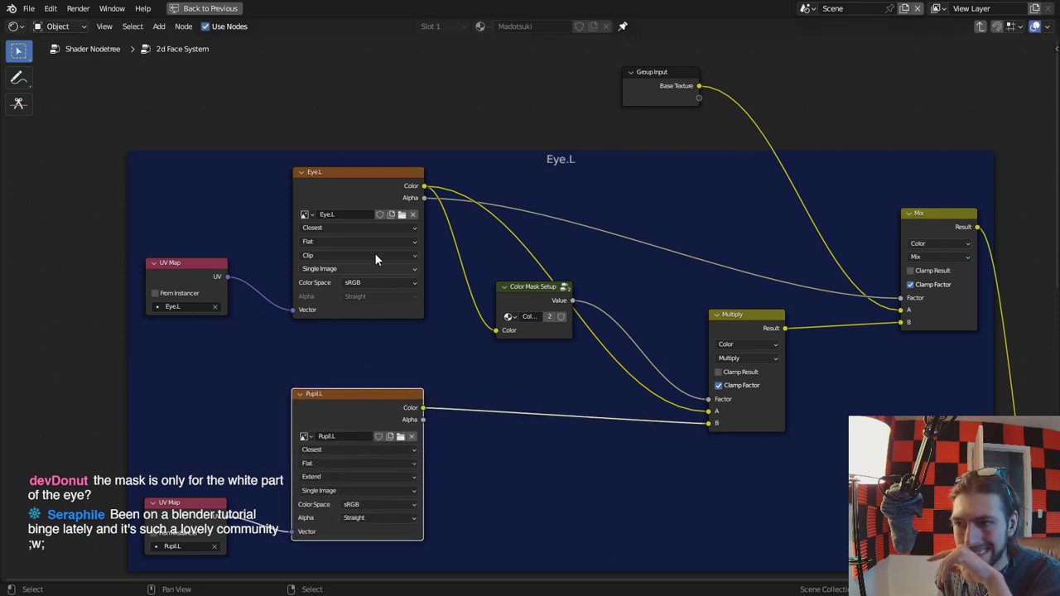
left_click(361, 188)
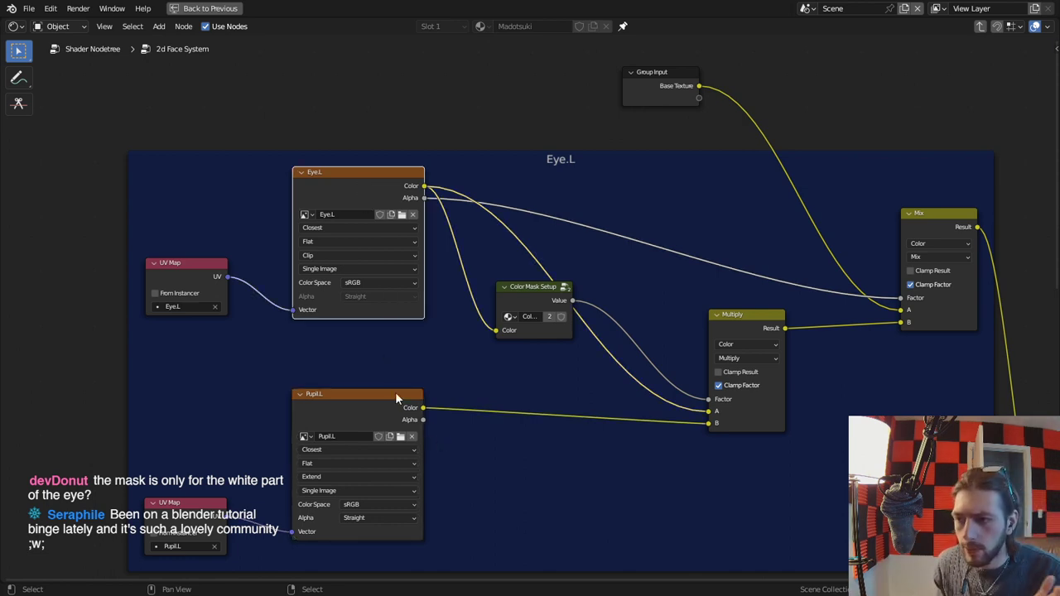
Open the Color Mask Setup node group to examine its saturation and value threshold nodes, and restore the split layout.
left_click(536, 300)
key("Tab")
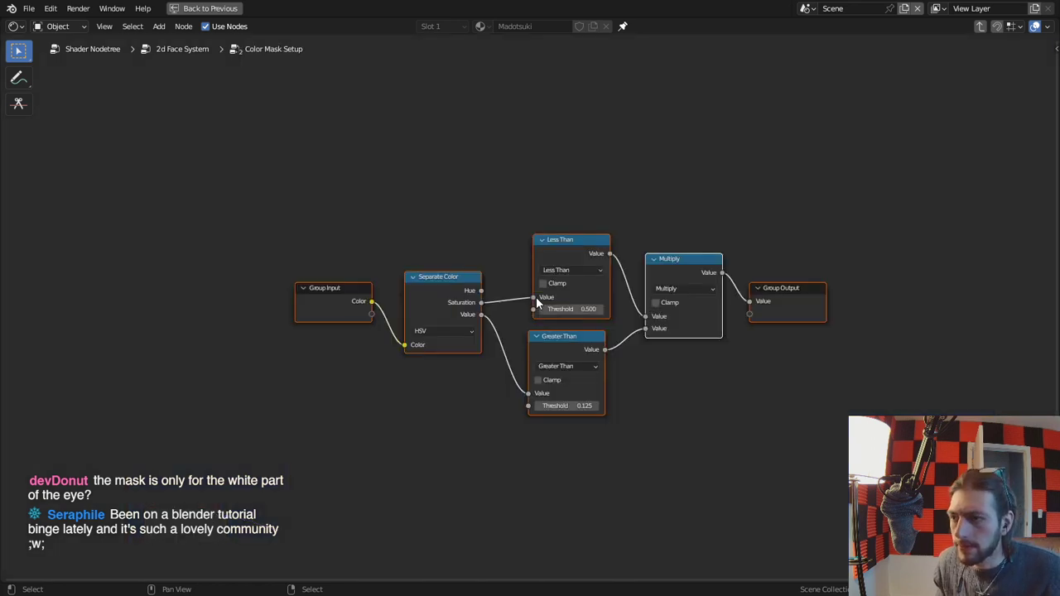
scroll(536, 297, "up", 1)
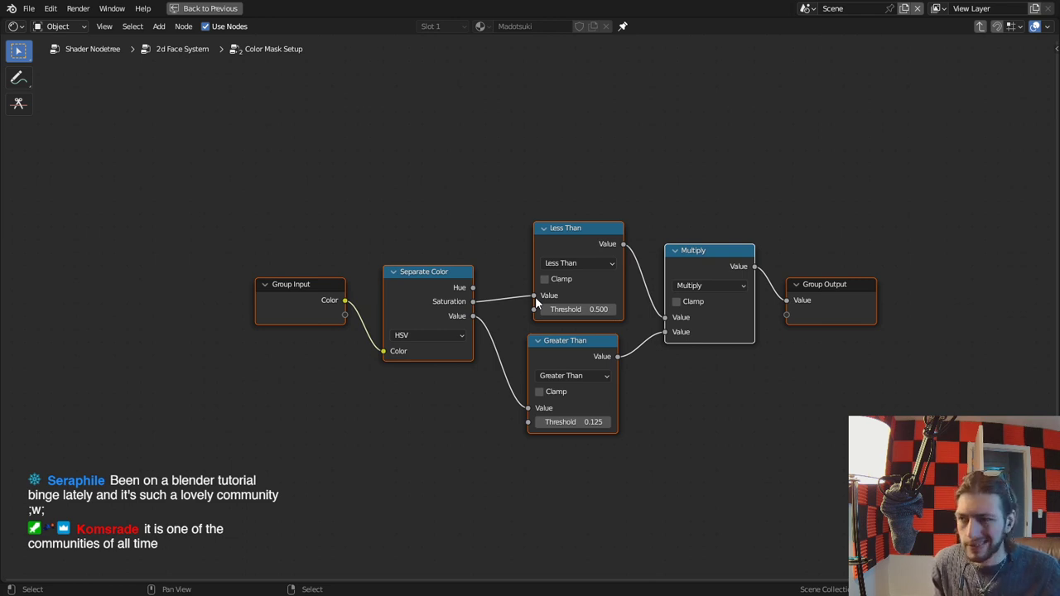
key("ctrl+space")
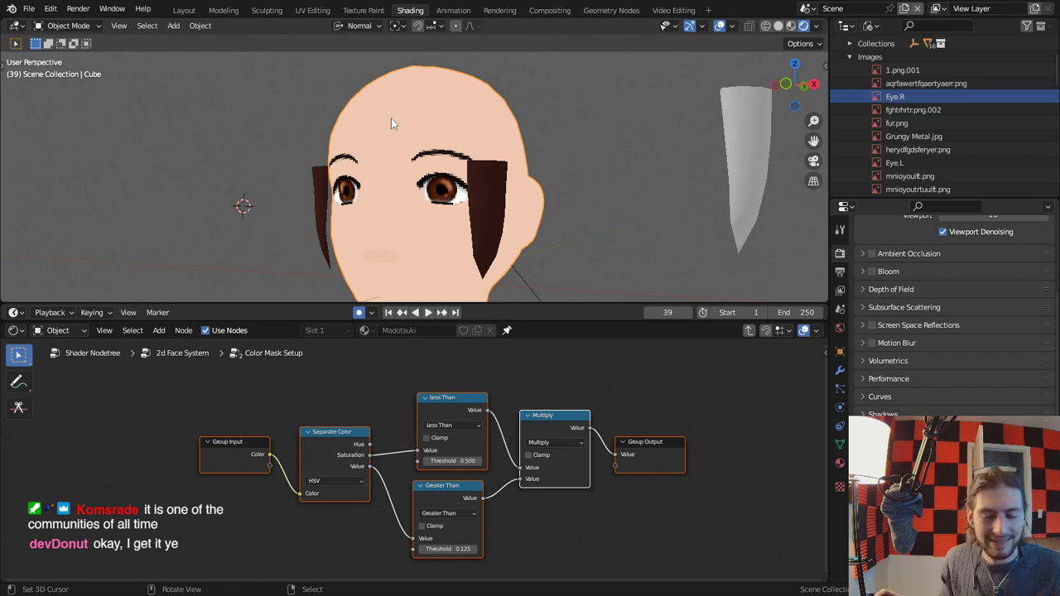
Switch to the Texture Paint workspace and bring up a close view of the left eye in the 3D painting viewport.
scroll(396, 115, "up", 4)
left_click(365, 10)
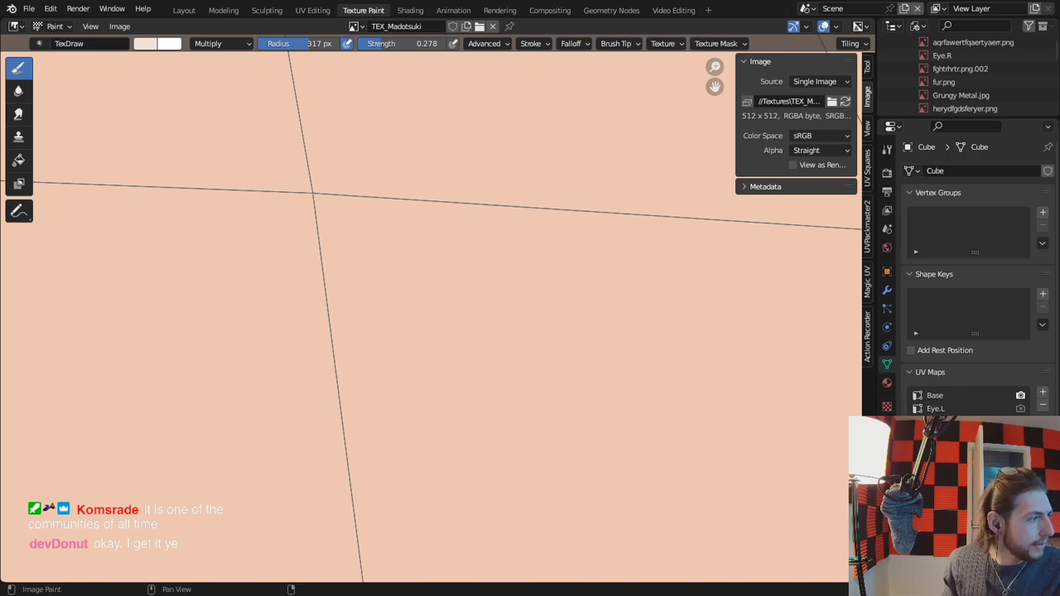
key("alt+Tab")
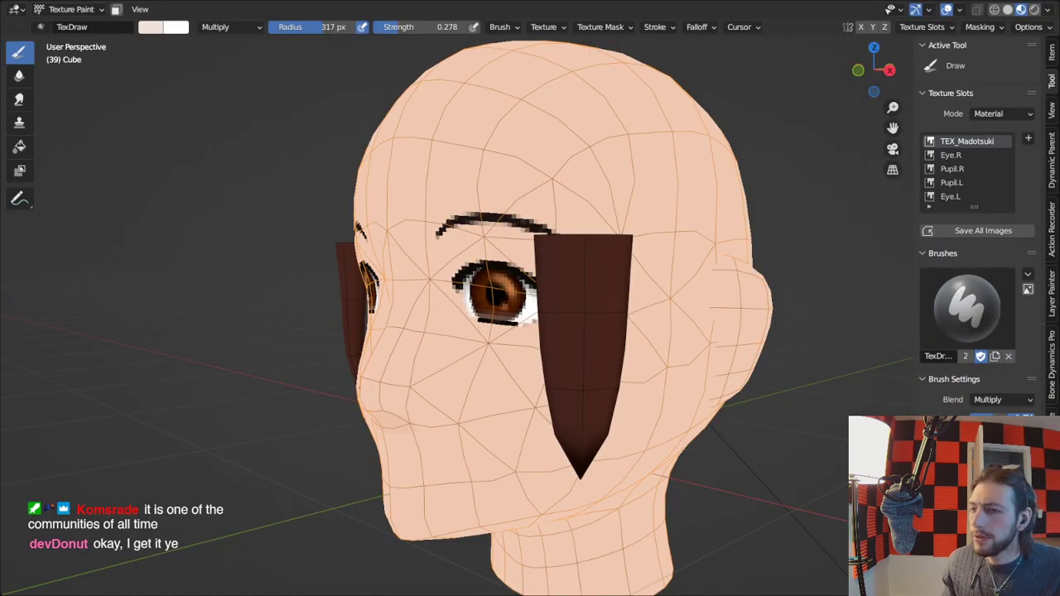
key("alt+Tab")
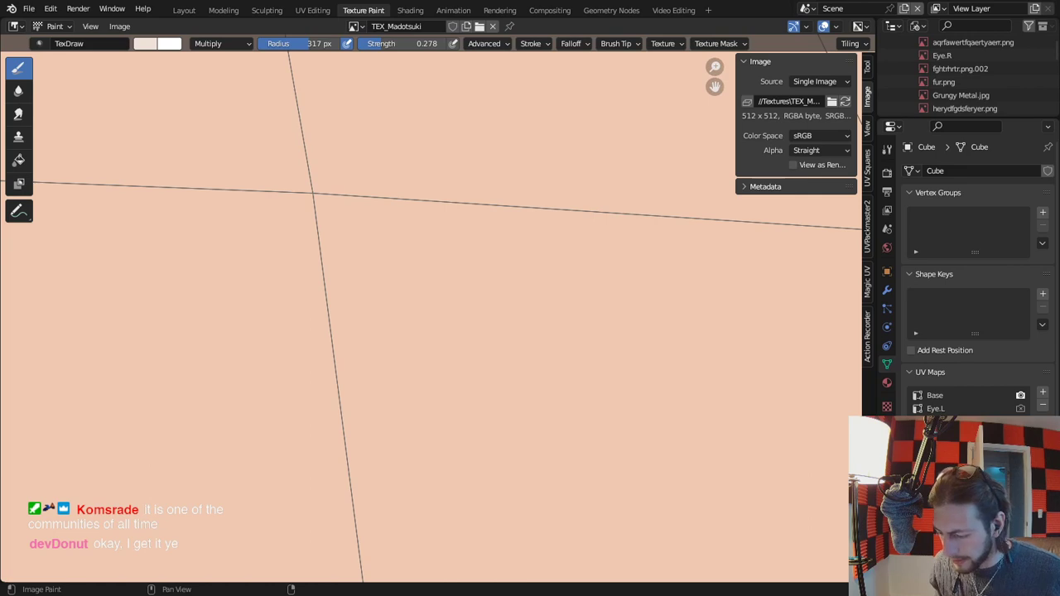
key("alt+Tab")
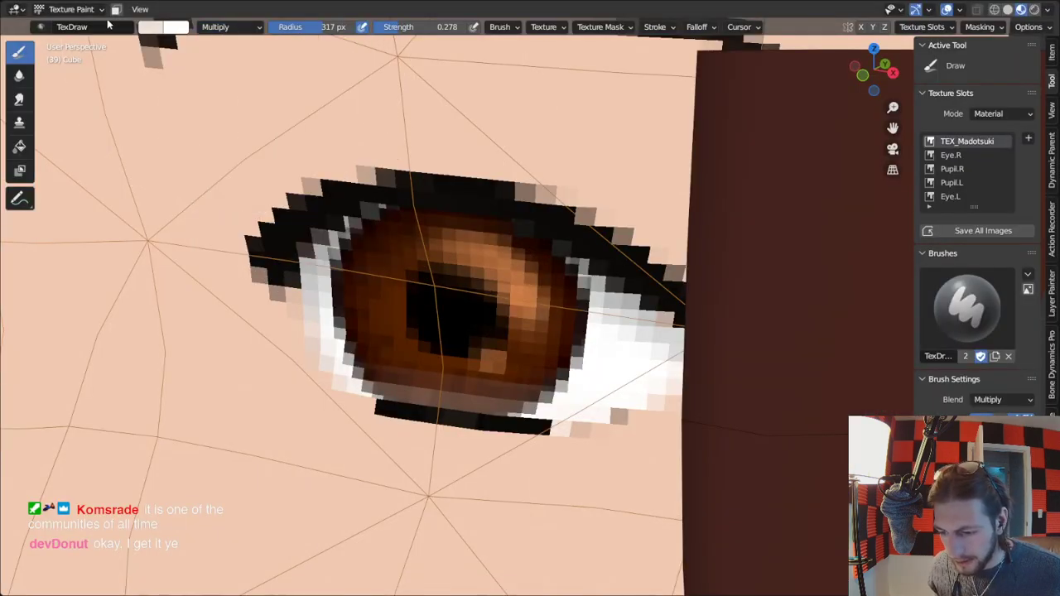
Set the texture brush to Add Alpha blending with a 62 px radius and a strength of 1.000.
left_click(241, 27)
left_click(336, 227)
key("f")
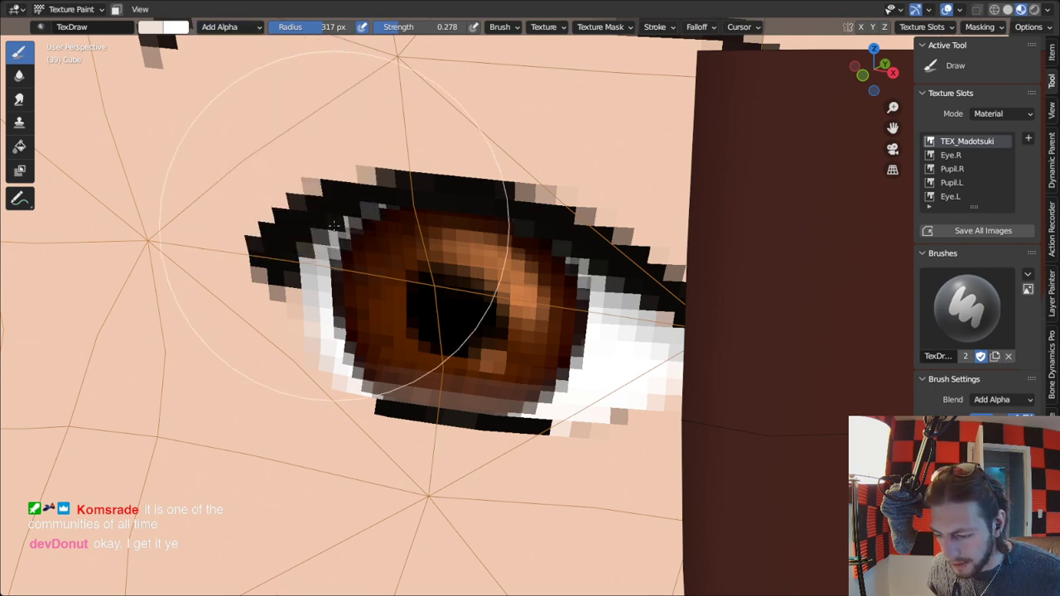
left_click(344, 293)
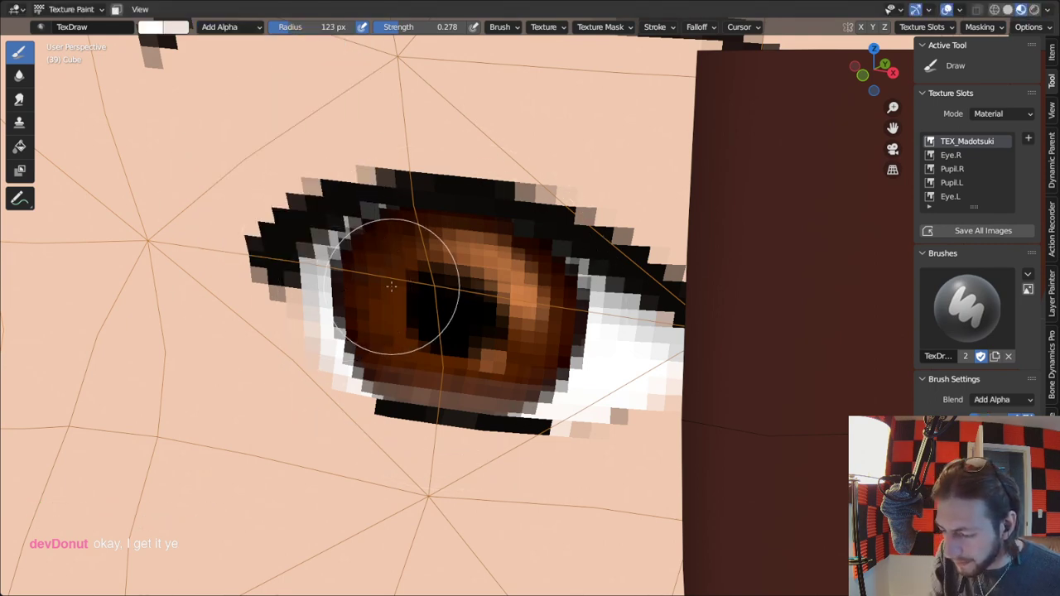
key("f")
left_click(371, 290)
mouse_move(336, 269)
left_mouse_down()
mouse_move(329, 273)
mouse_move(349, 232)
left_mouse_up()
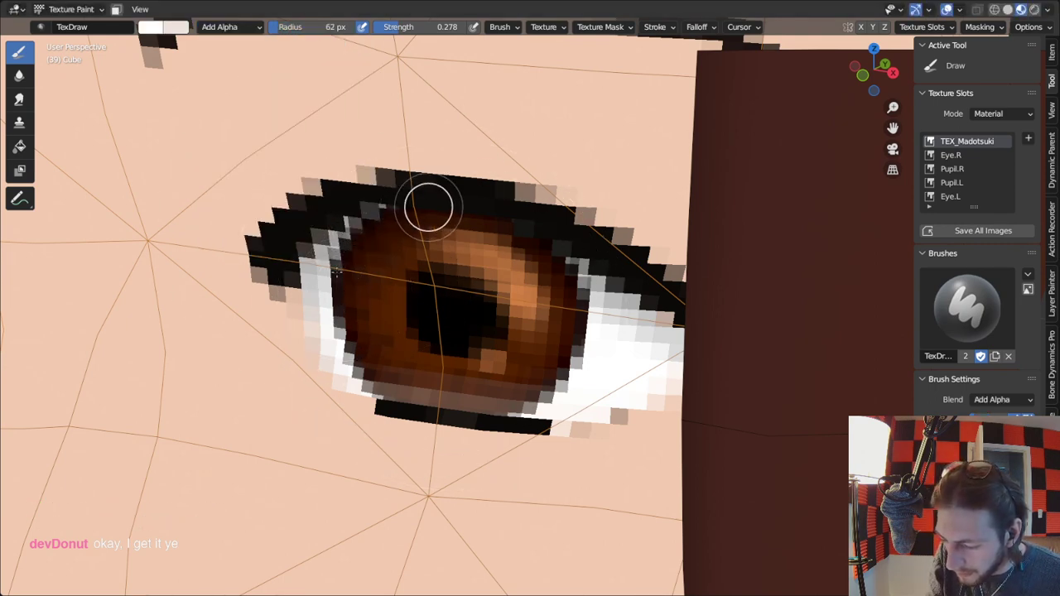
key("shift+f")
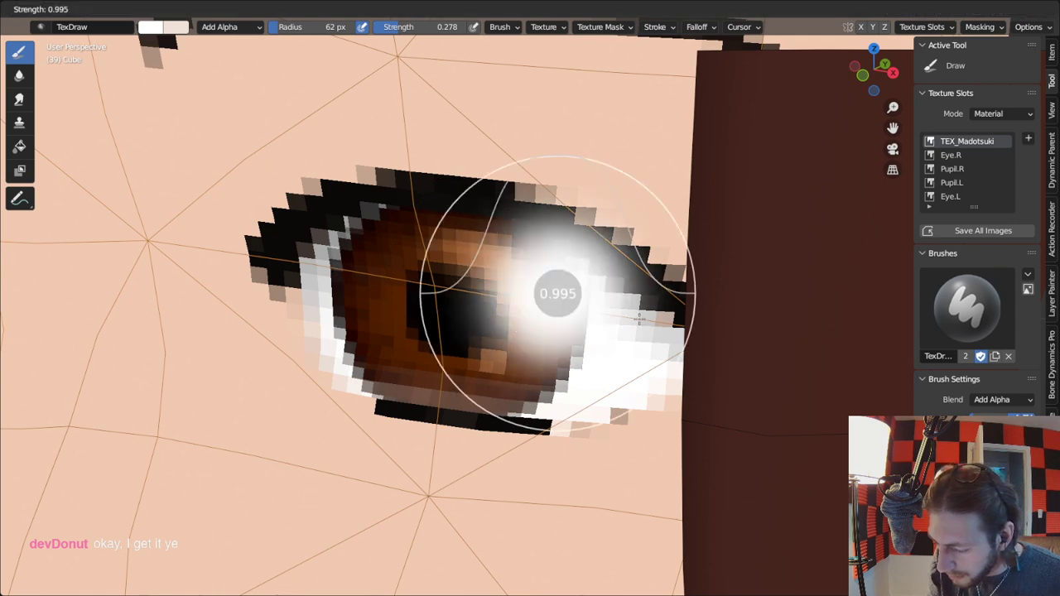
left_click(582, 295)
right_click(642, 335)
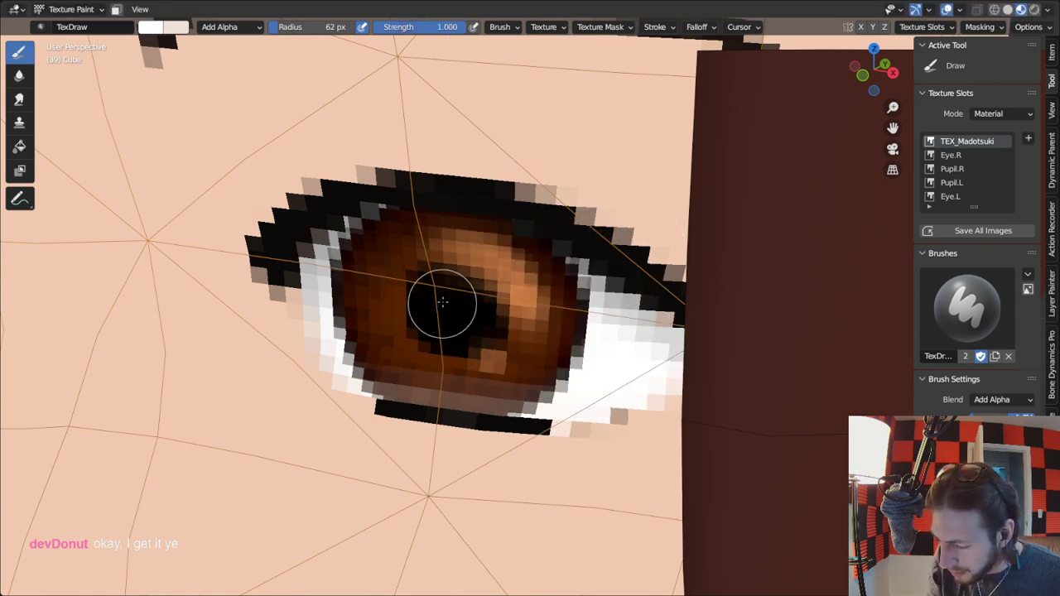
Make Eye.L the active texture slot and paint with Add Alpha over the lower edge of the iris.
mouse_move(329, 280)
left_mouse_down()
mouse_move(367, 223)
mouse_move(439, 213)
mouse_move(555, 263)
mouse_move(519, 232)
mouse_move(554, 256)
mouse_move(581, 344)
mouse_move(532, 386)
mouse_move(462, 386)
mouse_move(525, 374)
left_mouse_up()
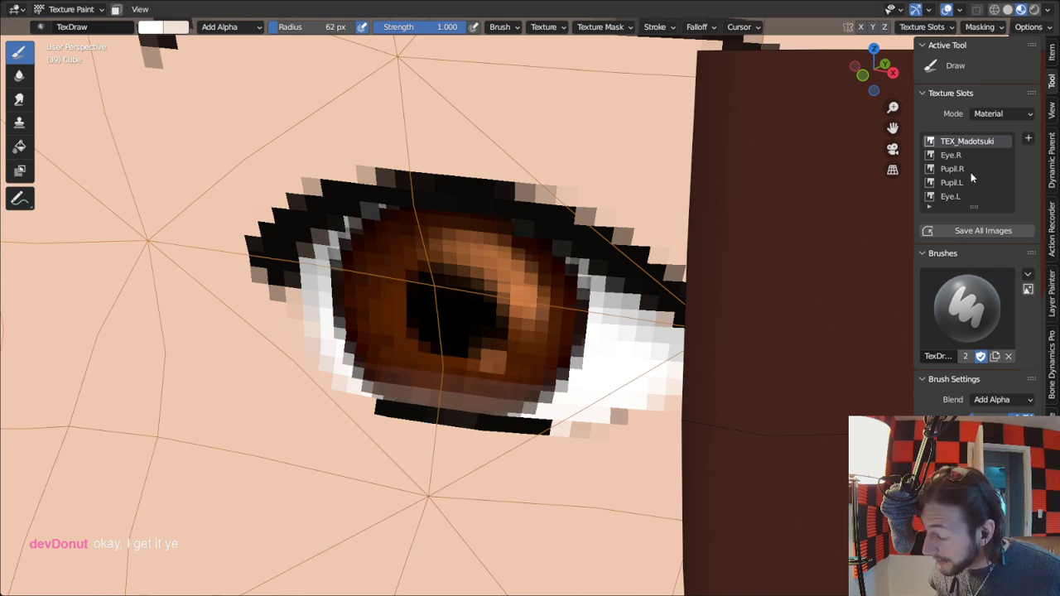
left_click(971, 196)
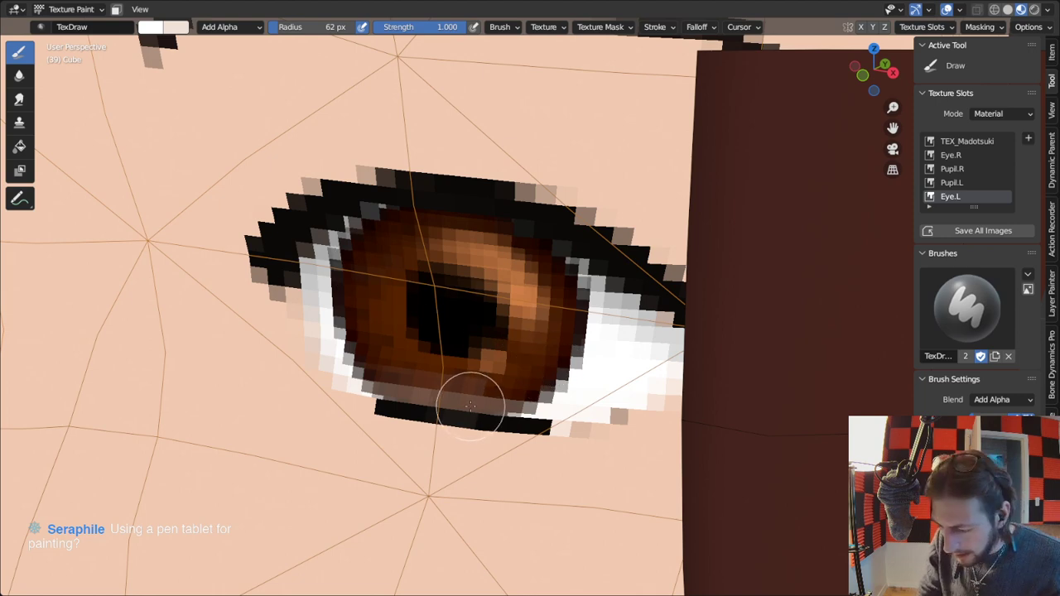
right_click(483, 407)
left_click(421, 554)
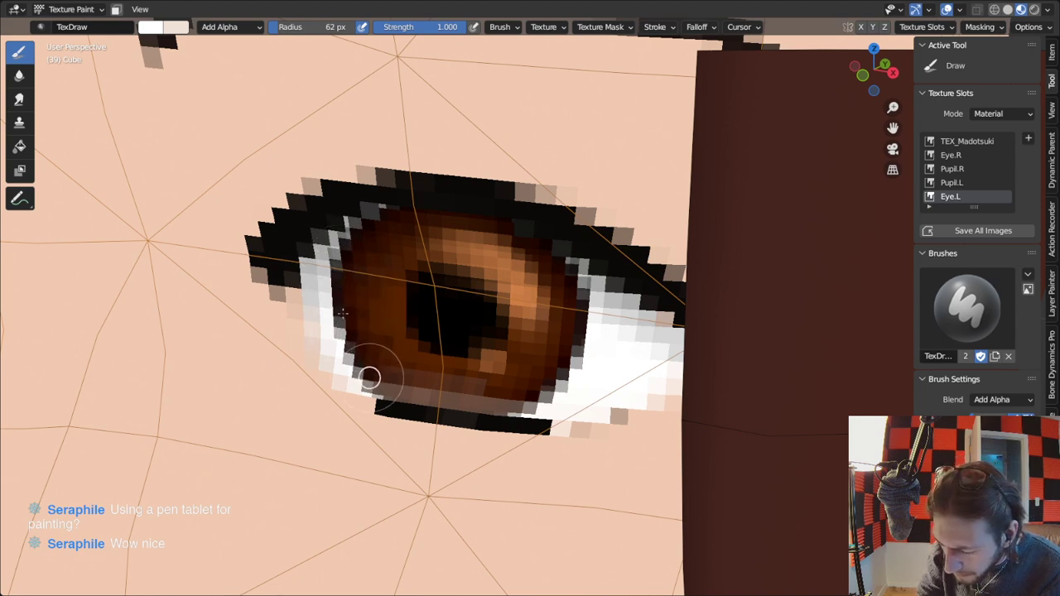
mouse_move(370, 378)
left_mouse_down()
mouse_move(412, 405)
mouse_move(419, 381)
mouse_move(504, 407)
mouse_move(545, 387)
mouse_move(505, 377)
mouse_move(497, 351)
mouse_move(528, 316)
mouse_move(525, 304)
mouse_move(459, 295)
left_mouse_up()
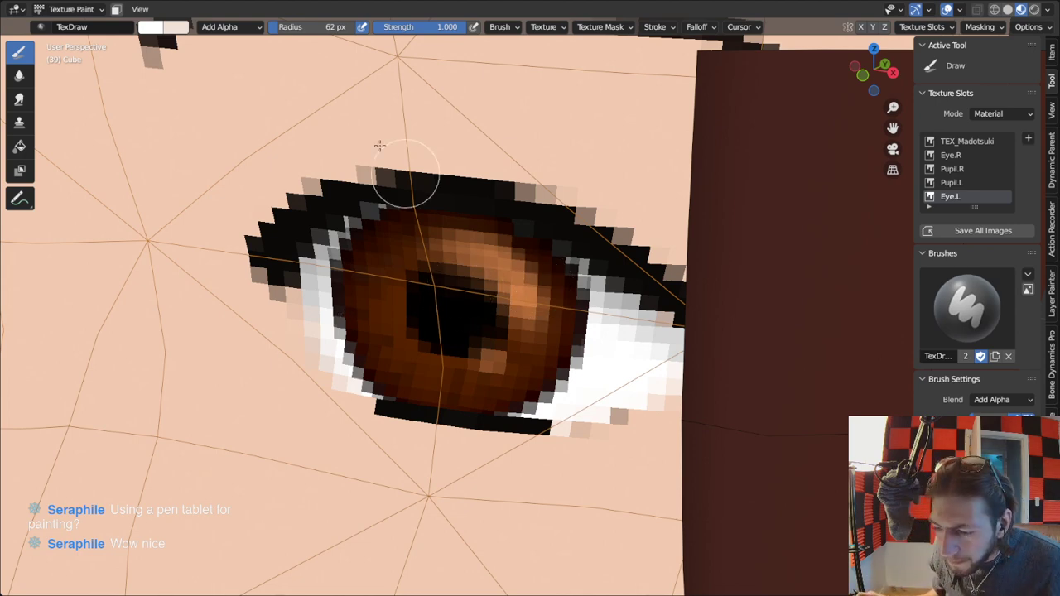
Set the brush to Multiply with black sampled from the upper lashes, a 38 px radius and a strength of 1.000.
left_click(229, 26)
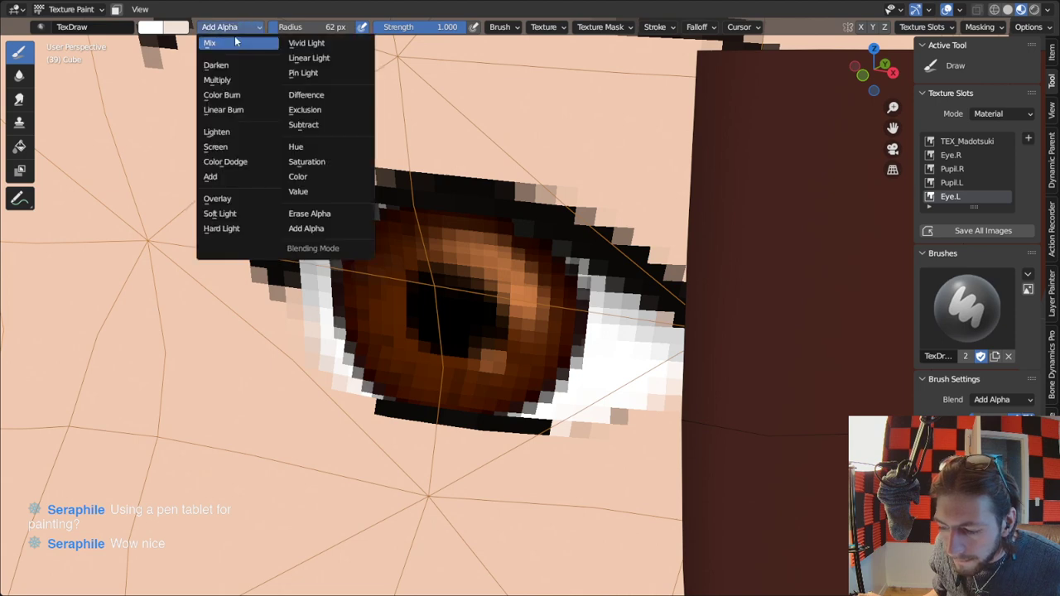
left_click(217, 79)
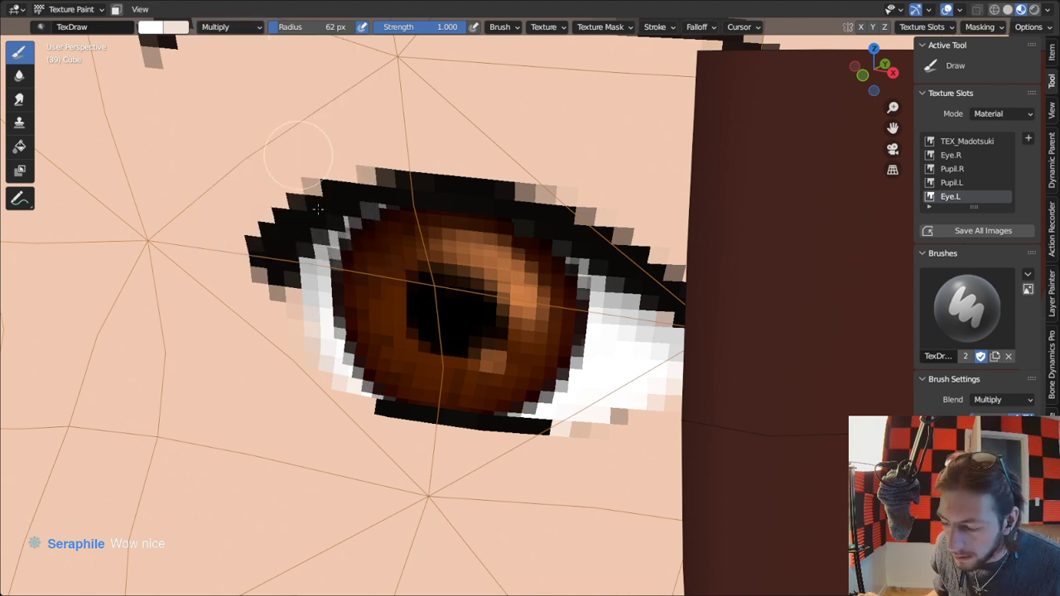
key("s")
key("shift+f")
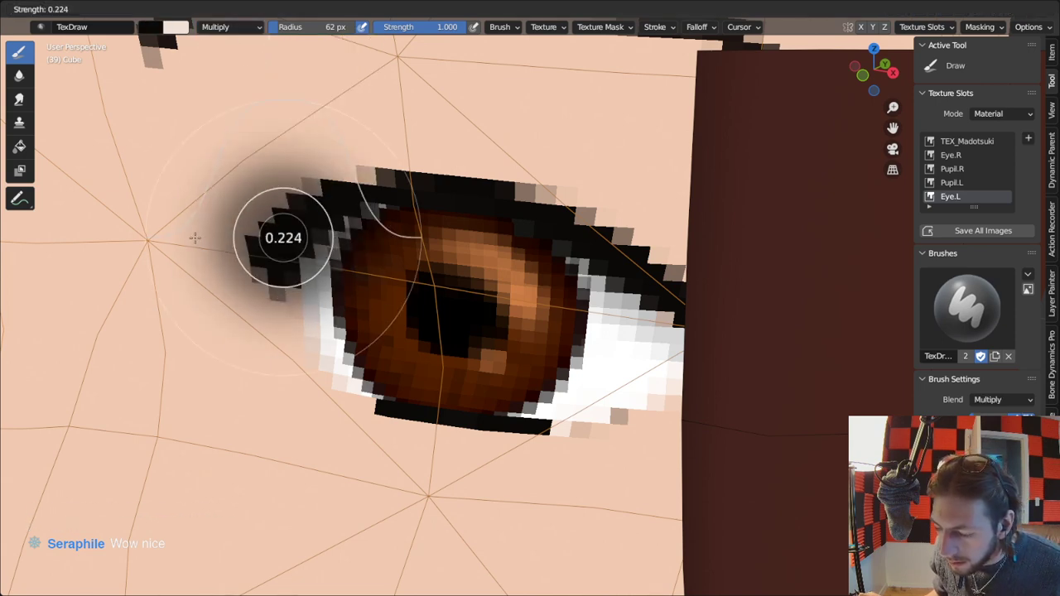
left_click(194, 237)
key("f")
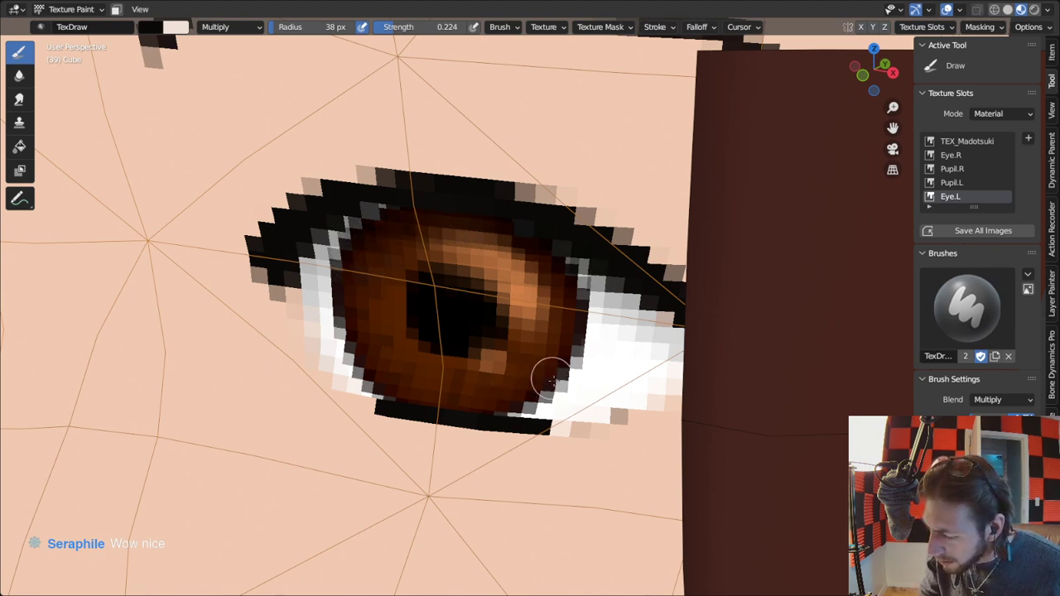
key("shift+f")
left_click(647, 383)
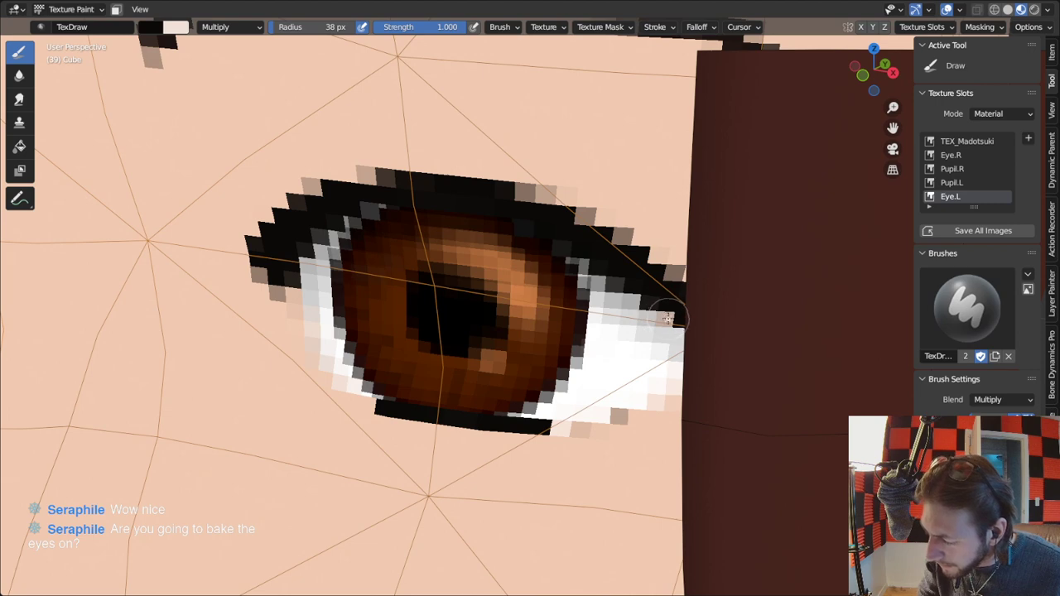
Try darkening the underside of the upper lash line, undo the stroke and set the brush blending to Mix.
mouse_move(549, 241)
left_mouse_down()
mouse_move(490, 221)
mouse_move(379, 208)
mouse_move(280, 256)
left_mouse_up()
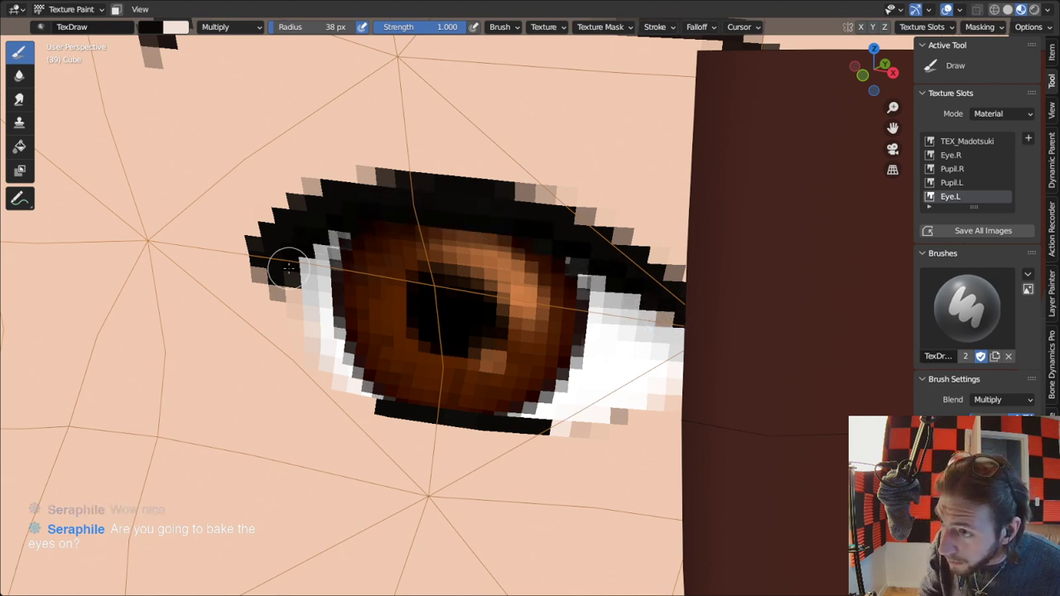
key("ctrl+z")
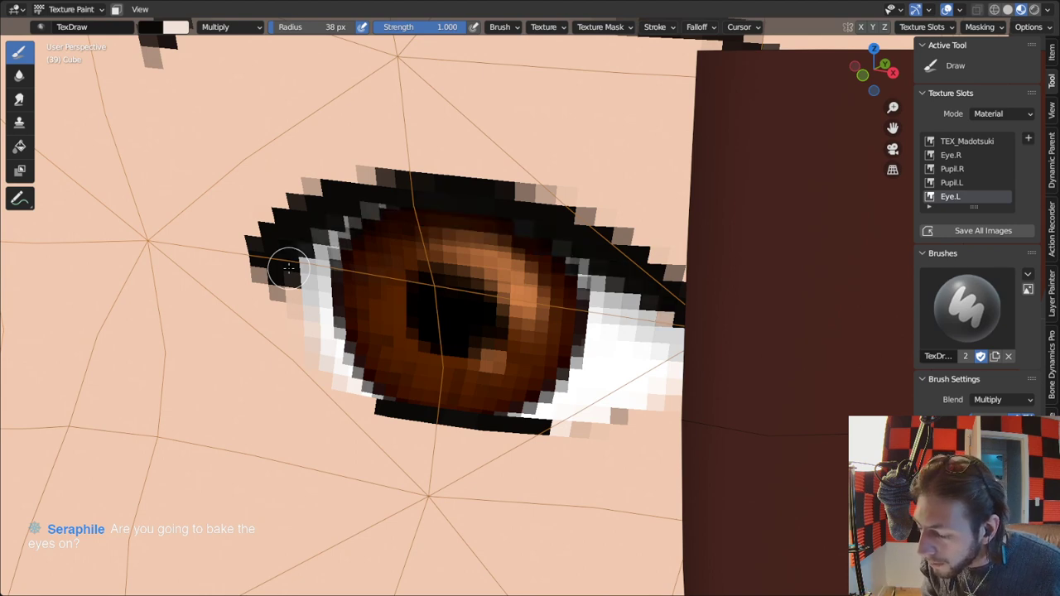
left_click(231, 27)
left_click(217, 42)
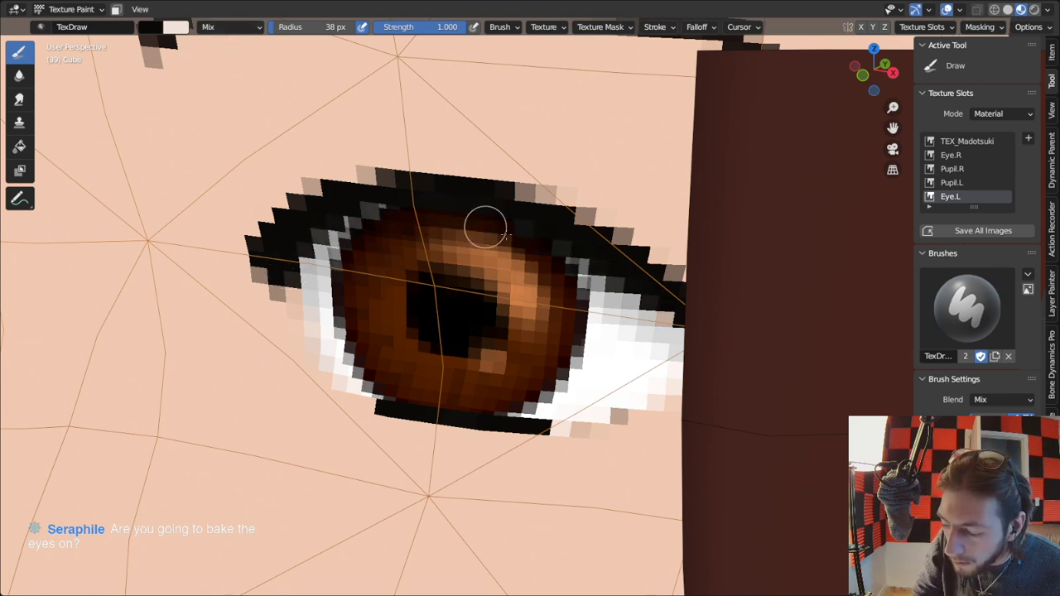
Try a black stroke along the upper lash line, undo it, and set the brush falloff to the constant curve preset.
left_click_drag(594, 265, 525, 225)
key("ctrl+z")
right_click(592, 273)
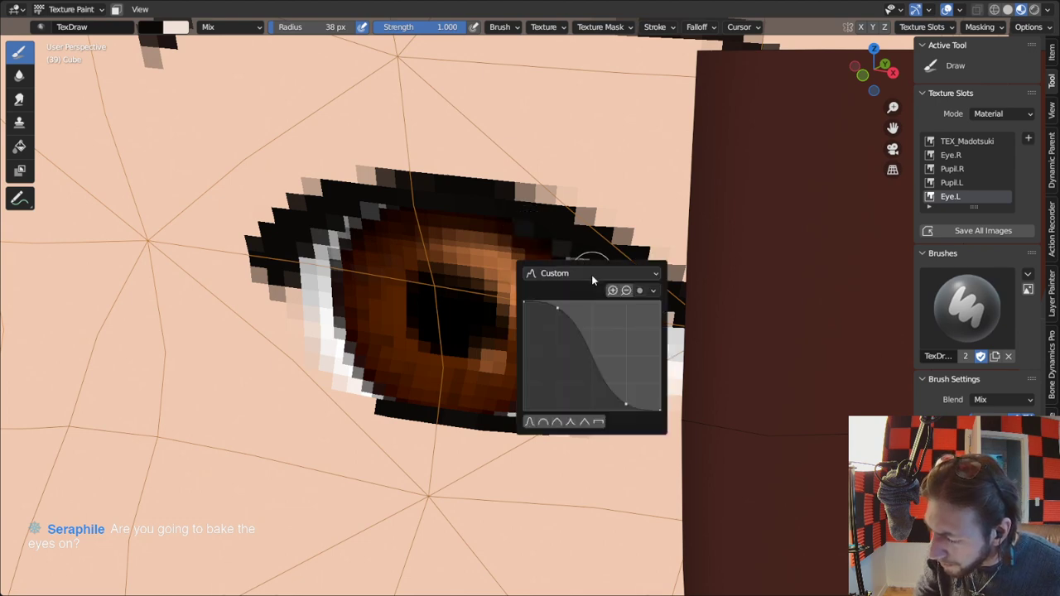
left_click(598, 422)
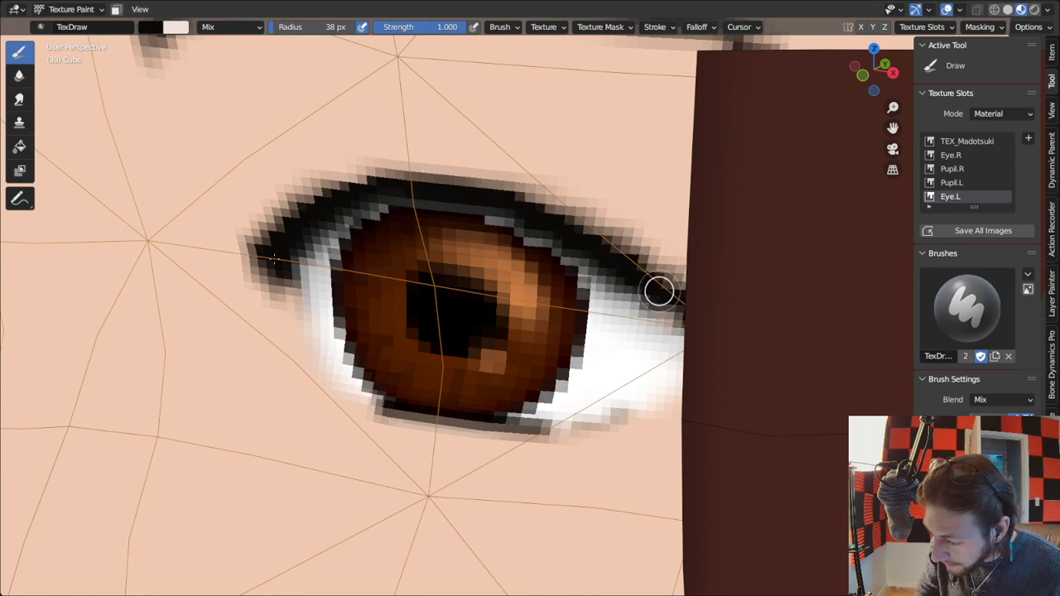
Isolate the head in local view and paint the upper lash line solid black in Mix mode from the outer to the inner corner.
scroll(713, 343, "down", 2)
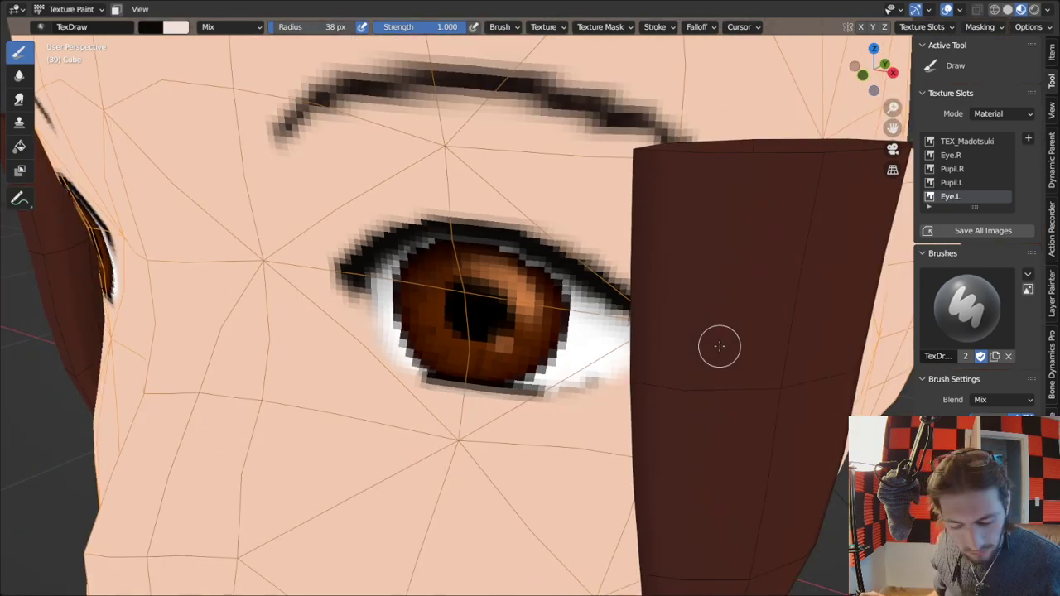
key("KP_Divide")
scroll(623, 331, "up", 6)
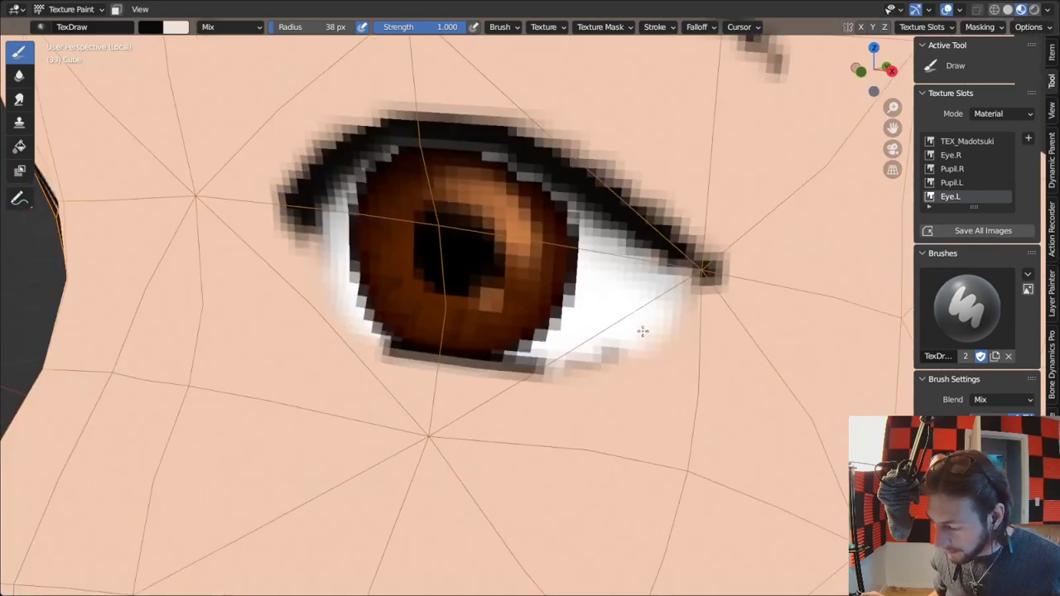
middle_click_drag(643, 331, 635, 400, "shift")
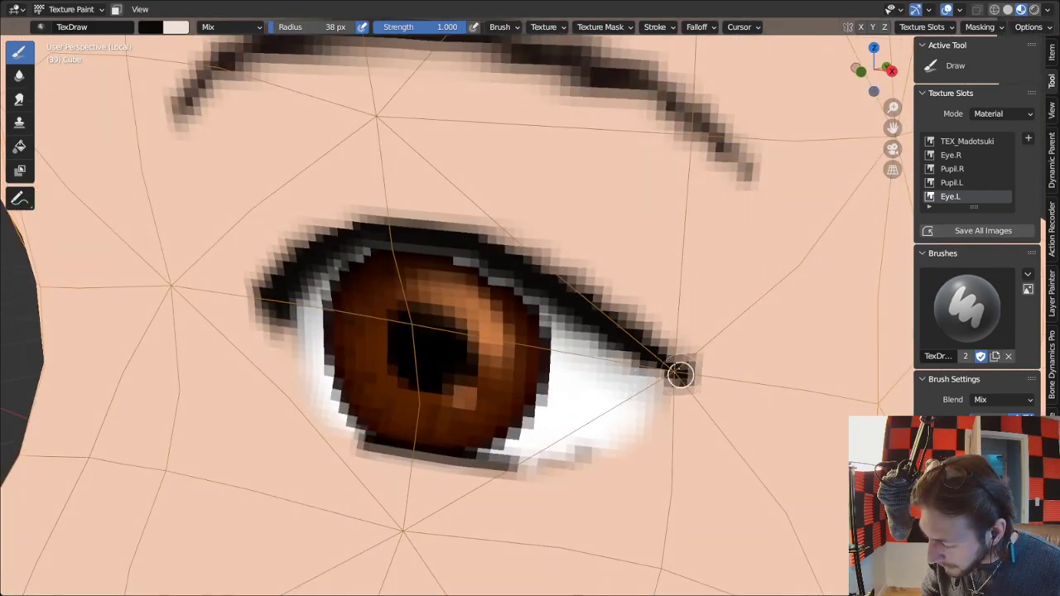
mouse_move(679, 374)
left_mouse_down()
mouse_move(461, 240)
mouse_move(372, 238)
mouse_move(304, 265)
mouse_move(274, 303)
mouse_move(271, 294)
left_mouse_up()
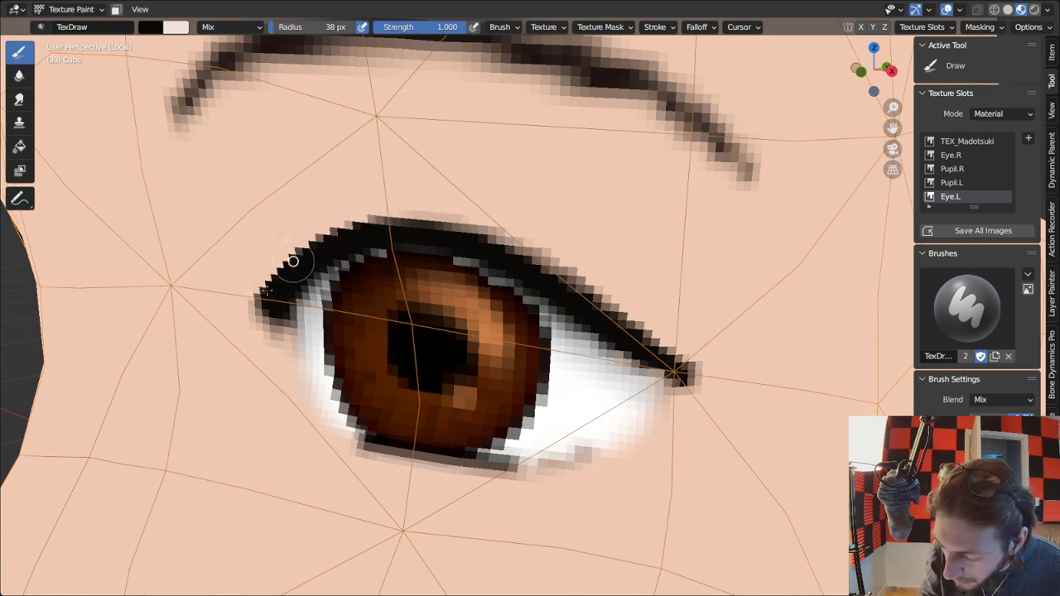
mouse_move(318, 252)
left_mouse_down()
mouse_move(373, 225)
mouse_move(322, 237)
mouse_move(273, 298)
left_mouse_up()
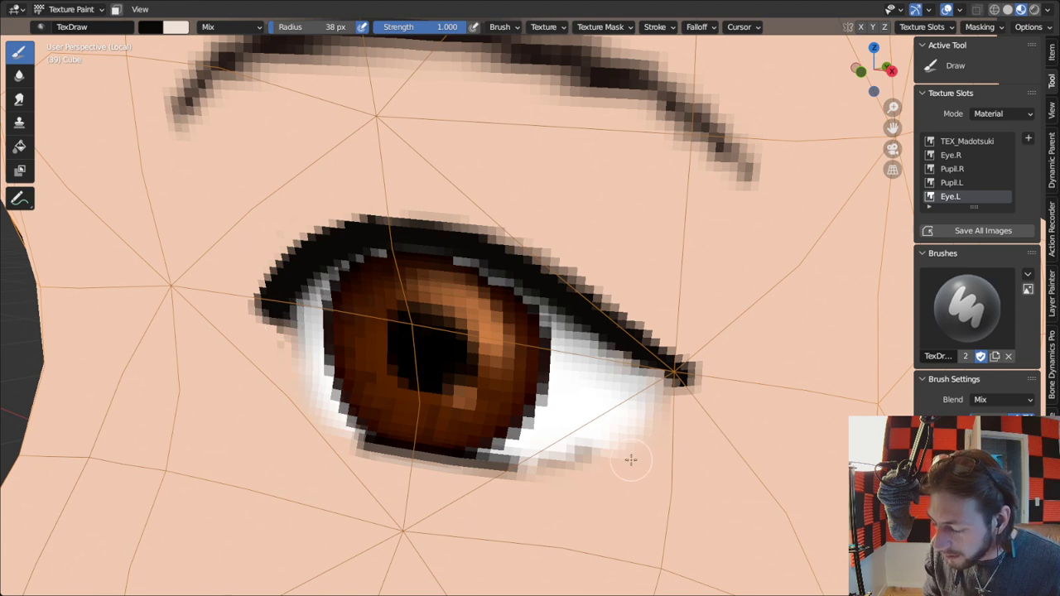
Swap the brush colour to white, set the blending to Add Alpha and paint along the lower edge of the eye.
key("x")
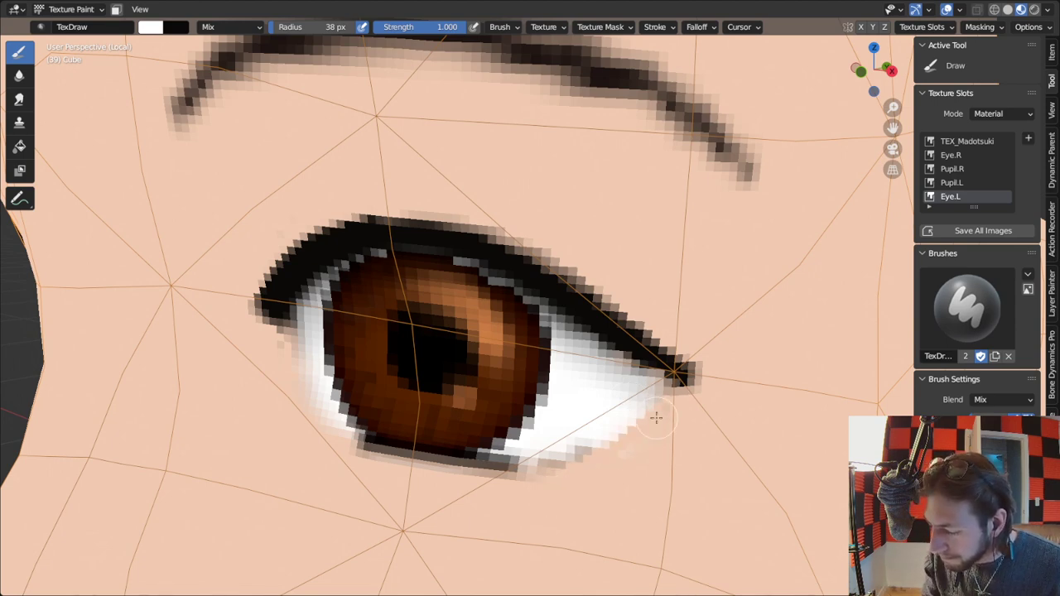
left_click(230, 26)
left_click(329, 191)
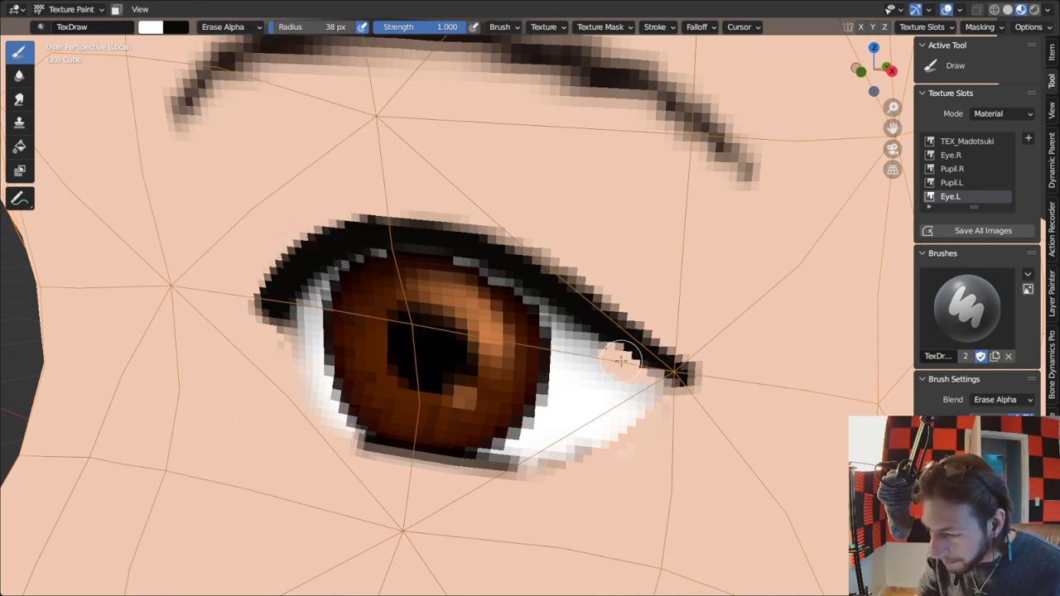
left_click(236, 26)
left_click(327, 230)
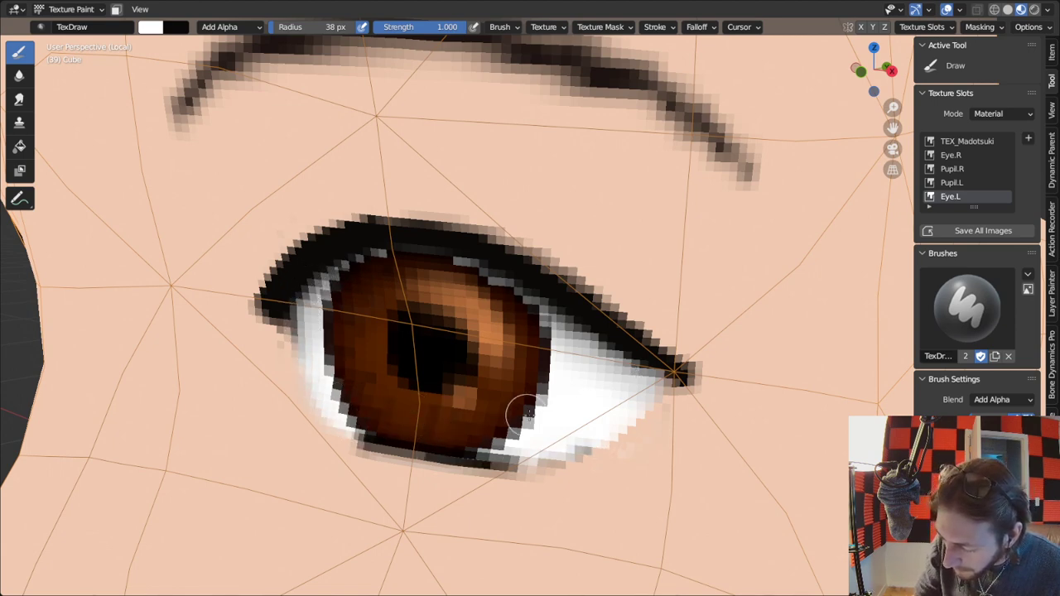
mouse_move(376, 434)
left_mouse_down()
mouse_move(497, 455)
mouse_move(534, 446)
left_mouse_up()
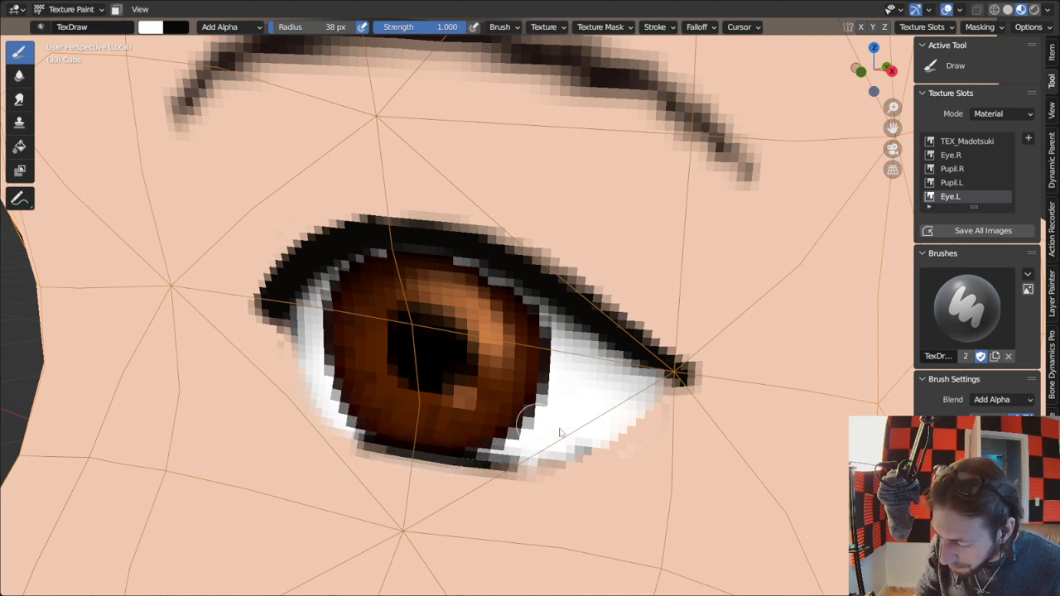
mouse_move(521, 446)
left_mouse_down()
mouse_move(484, 459)
mouse_move(372, 438)
mouse_move(299, 364)
mouse_move(284, 314)
mouse_move(344, 410)
mouse_move(417, 458)
mouse_move(575, 447)
mouse_move(468, 456)
mouse_move(367, 443)
mouse_move(397, 450)
left_mouse_up()
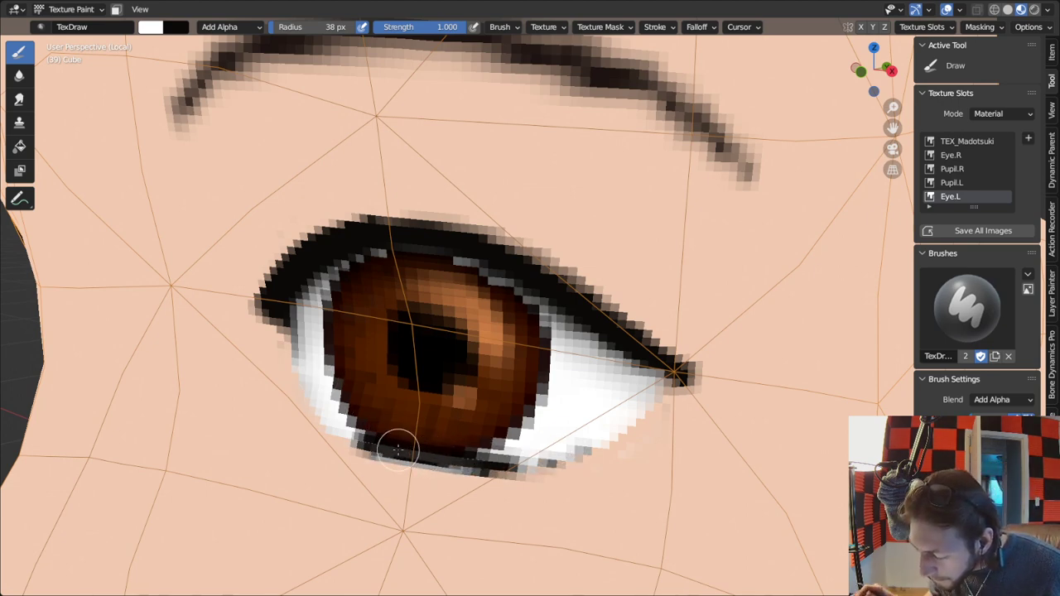
Set the brush falloff to the constant curve preset for close-up work on the lower lash line.
scroll(403, 450, "up", 6)
middle_click_drag(403, 450, 486, 301, "shift")
key("shift+f")
right_click(509, 293)
right_click(277, 330)
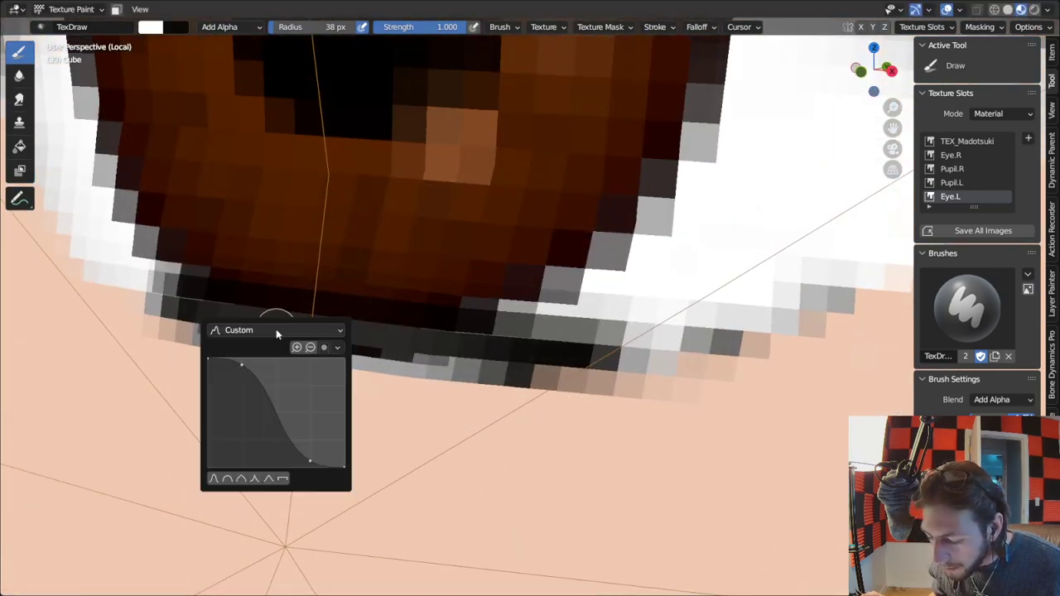
left_click(282, 478)
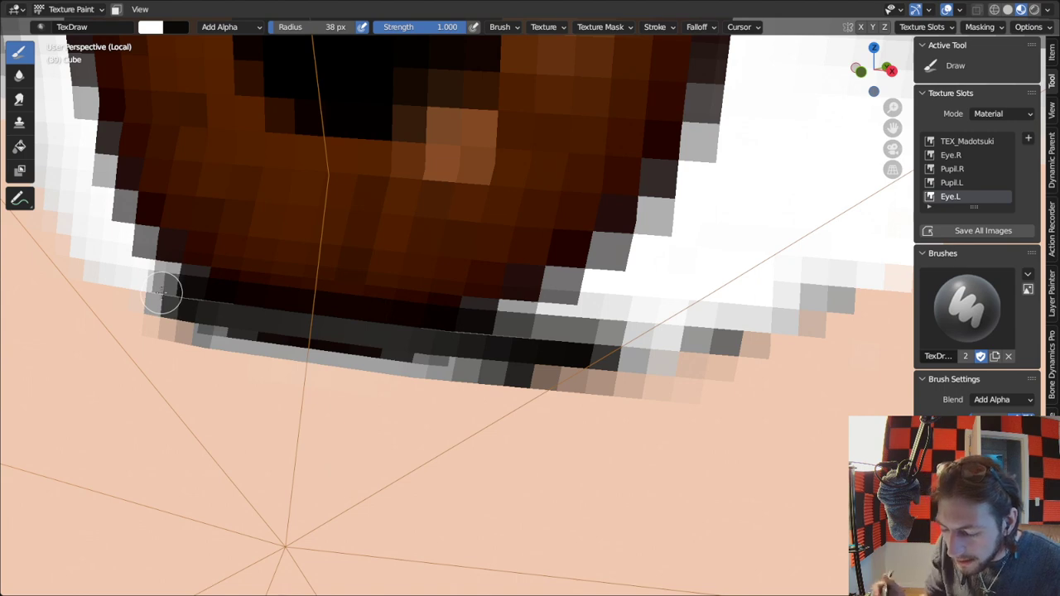
Set the brush radius to 20 px and paint with Add Alpha along the underside of the lower lash line.
key("f")
left_click(145, 310)
key("f")
left_click(155, 303)
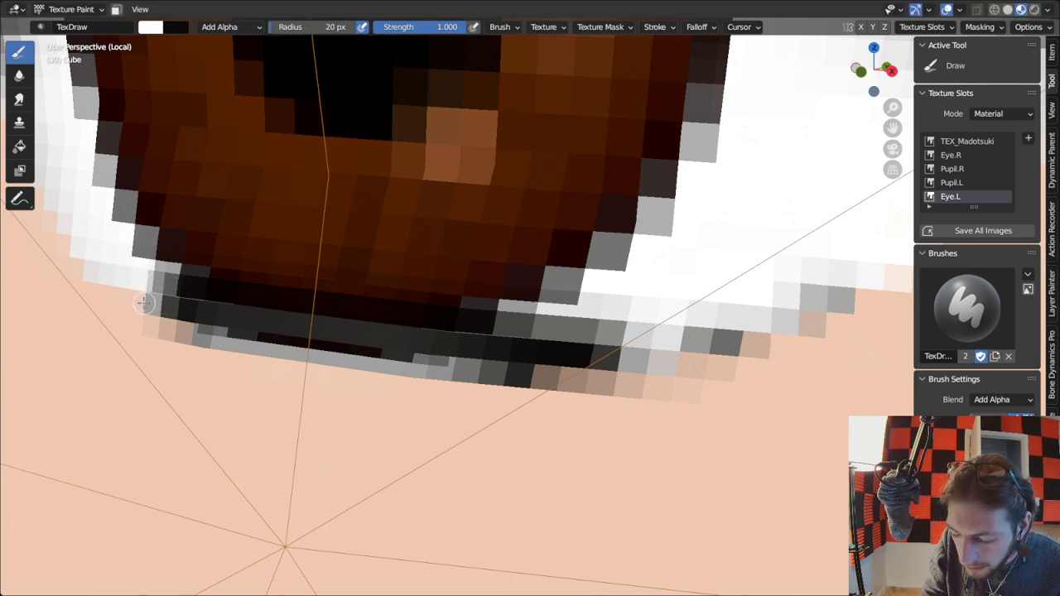
mouse_move(170, 311)
left_mouse_down()
mouse_move(582, 351)
mouse_move(601, 378)
left_mouse_up()
left_click_drag(511, 376, 193, 335)
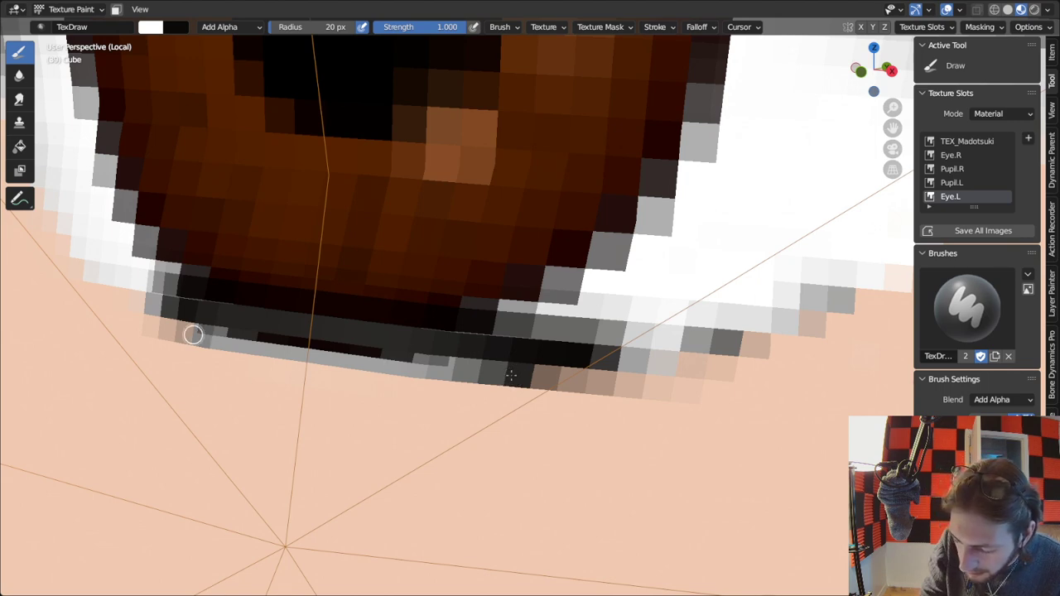
Set the brush radius to 47 px, try another stroke along the lower lash line and undo it.
key("f")
left_click(273, 343)
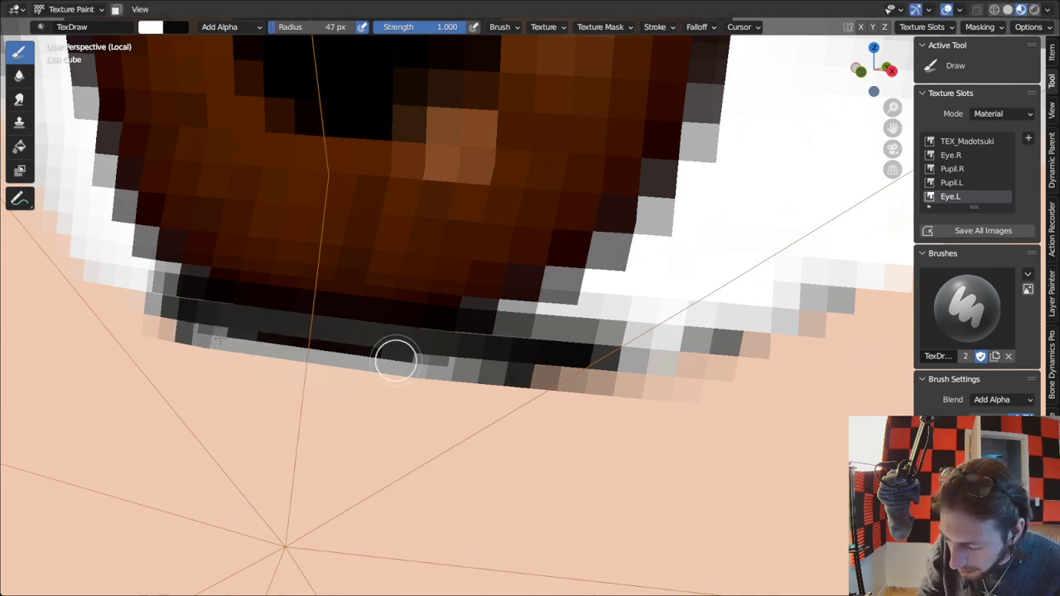
key("shift+f")
left_click(509, 348)
mouse_move(379, 383)
left_mouse_down()
mouse_move(402, 360)
mouse_move(436, 362)
left_mouse_up()
key("ctrl+z")
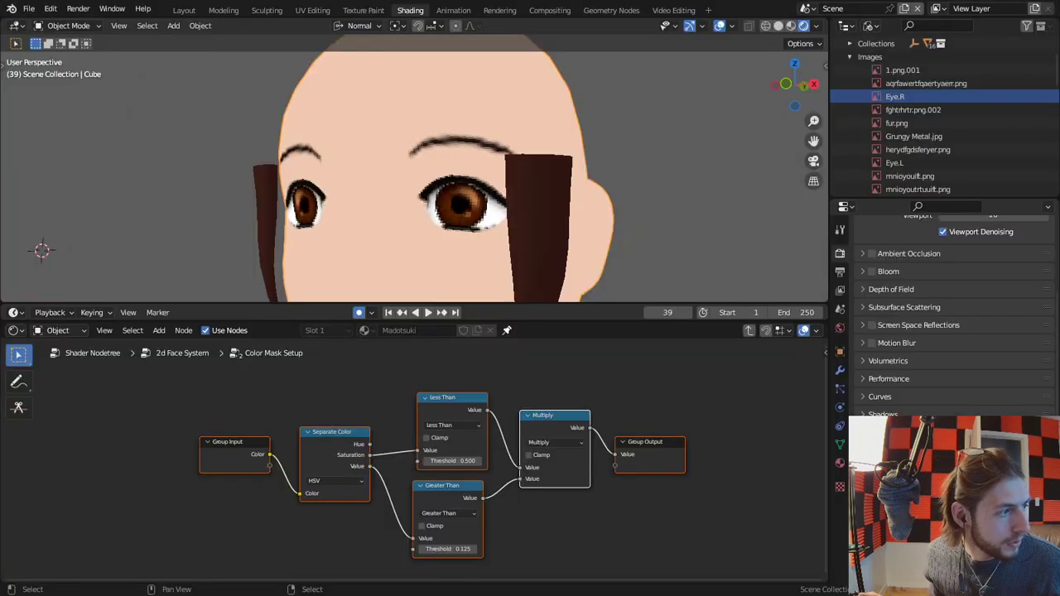
Set the Greater Than node's threshold to 0.000 in the Color Mask Setup group while checking the eye up close.
scroll(439, 490, "up", 2)
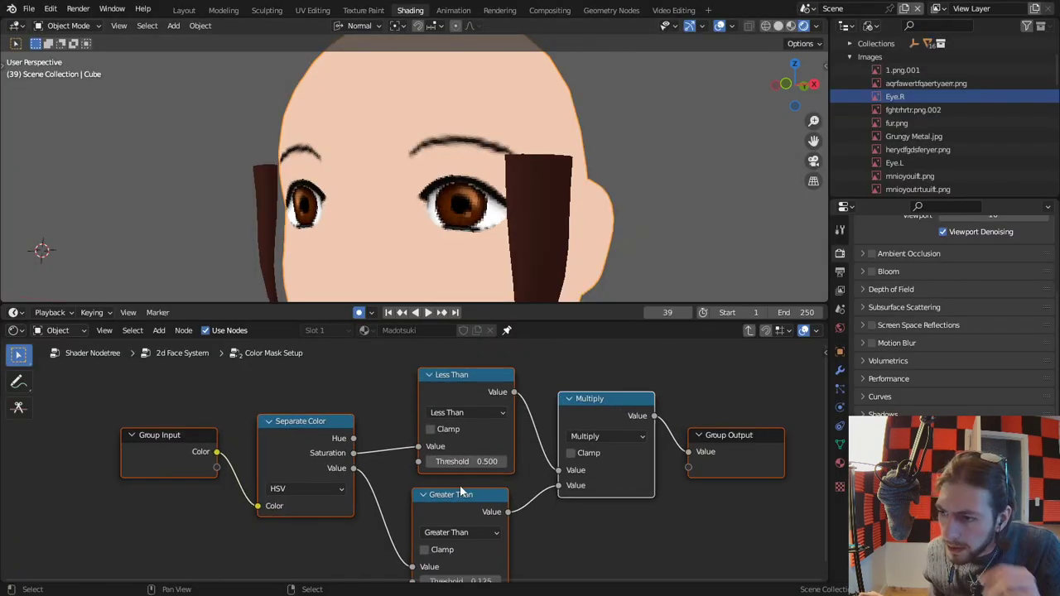
middle_click_drag(440, 491, 465, 459)
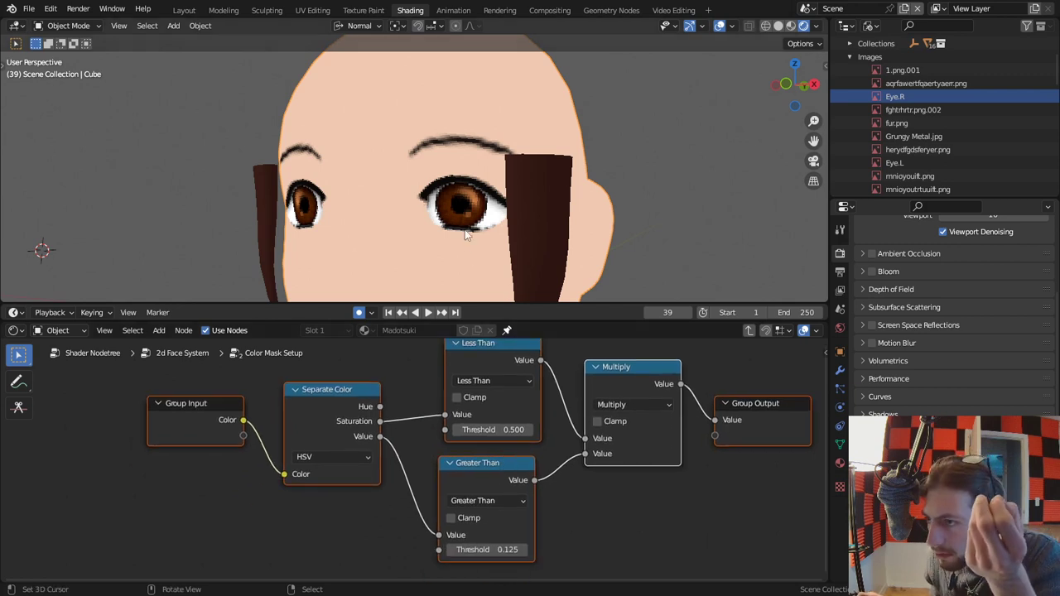
scroll(466, 229, "up", 4)
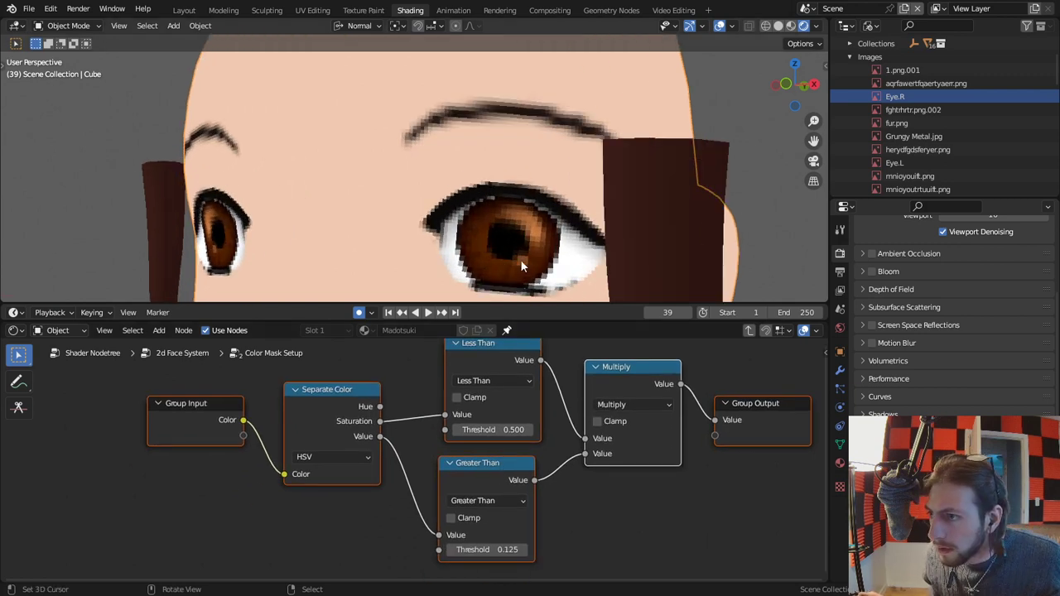
middle_click_drag(521, 259, 494, 213, "shift")
scroll(493, 213, "up", 1)
middle_click_drag(491, 263, 484, 237, "shift")
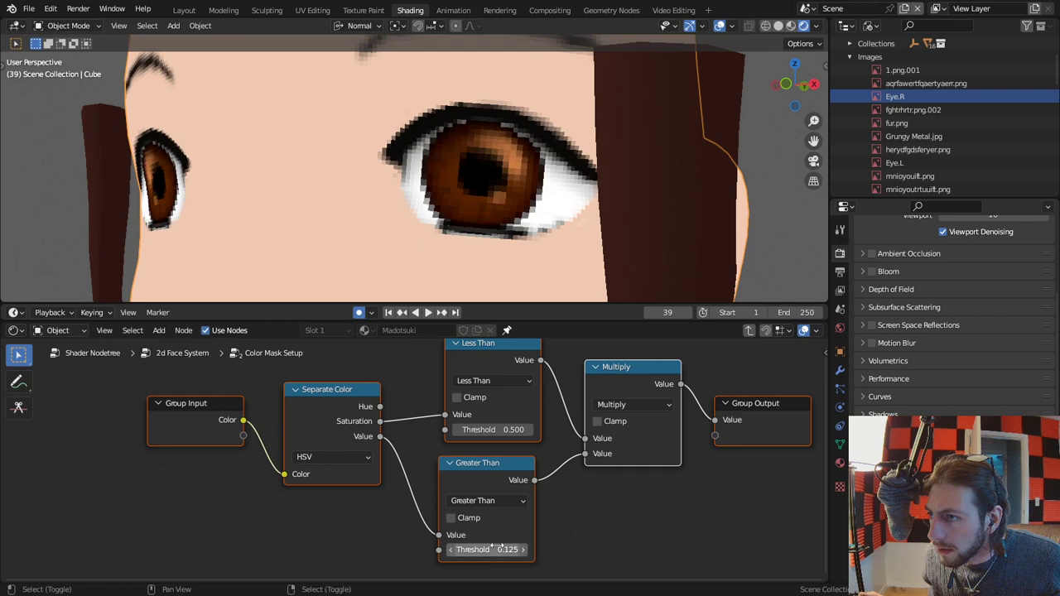
left_click_drag(491, 550, 401, 550, "shift")
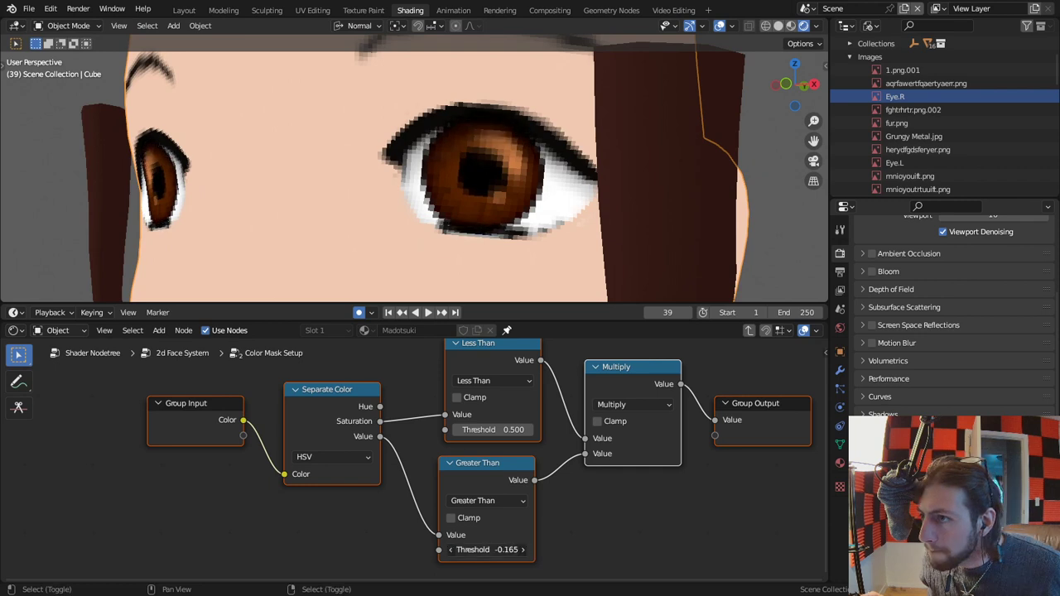
mouse_move(487, 549)
left_mouse_down("shift")
mouse_move(729, 549)
mouse_move(563, 549)
mouse_move(591, 549)
left_mouse_up("shift")
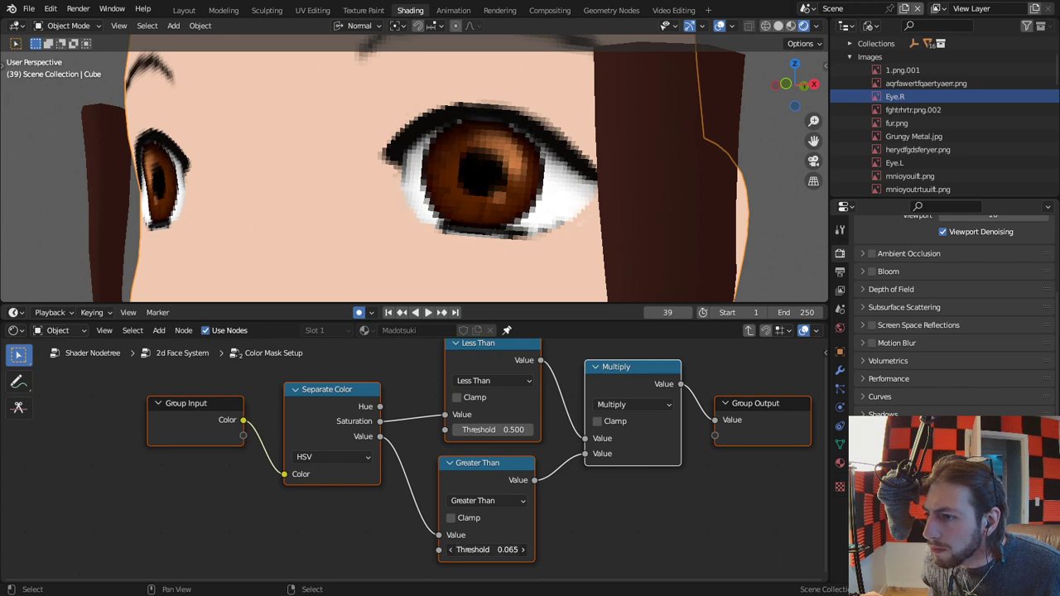
left_click(495, 549)
type("-")
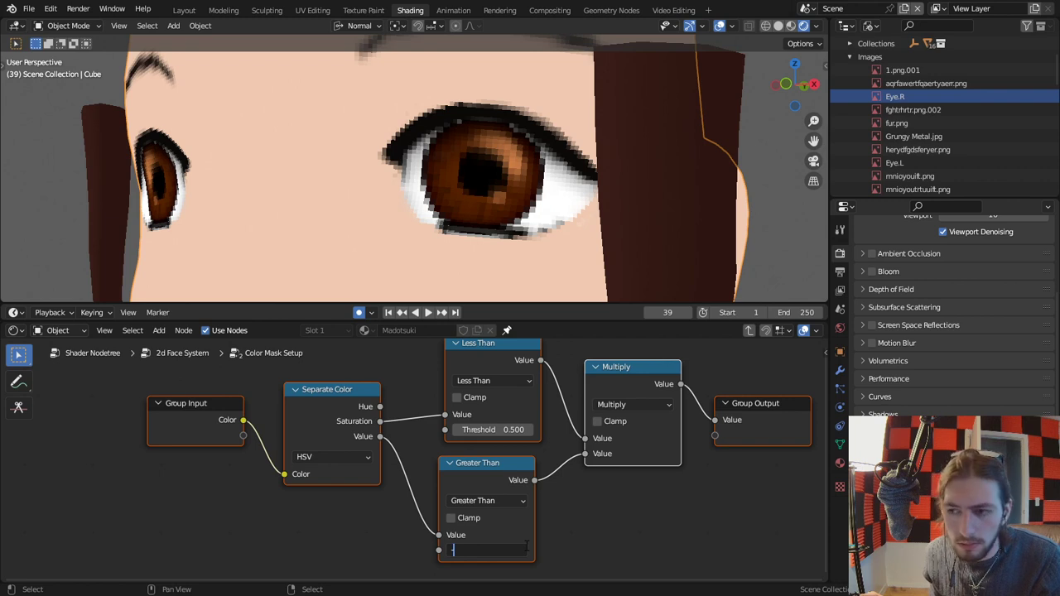
key("Return")
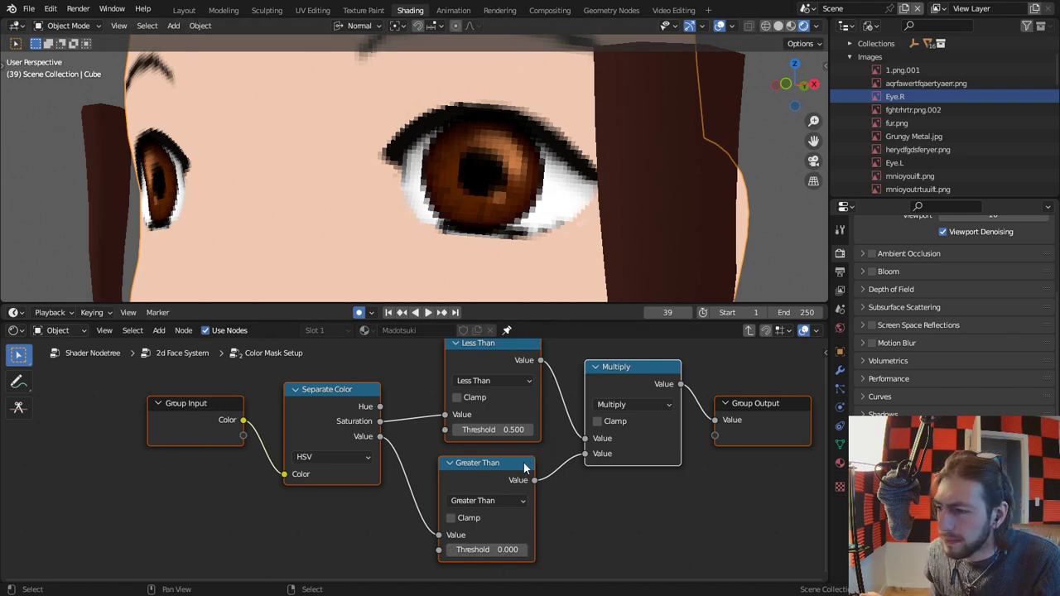
Try removing the Greater Than node while keeping its links connected, and undo the removal.
left_click(489, 479)
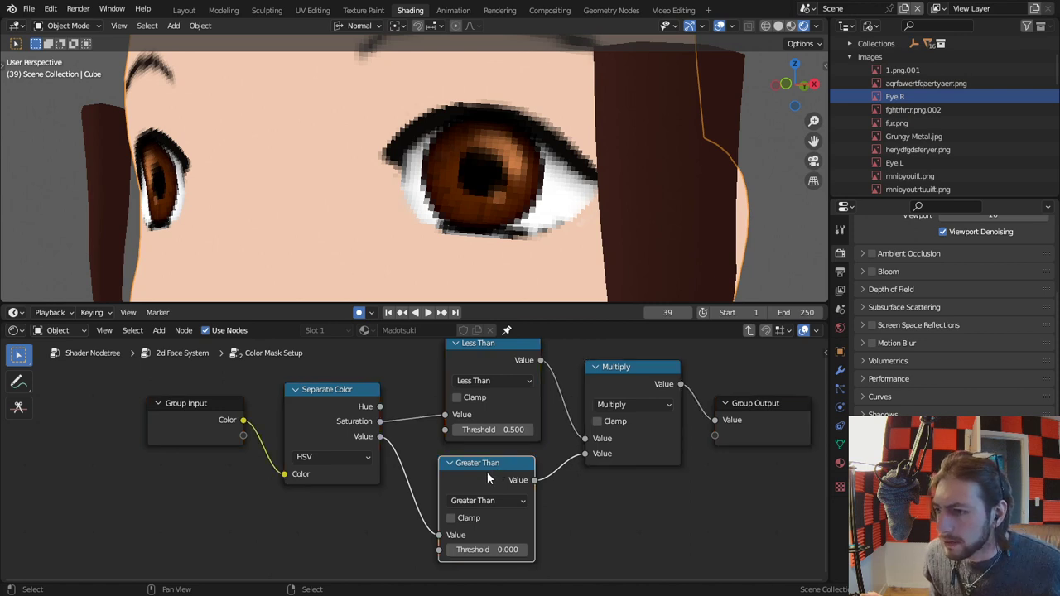
key("ctrl+x")
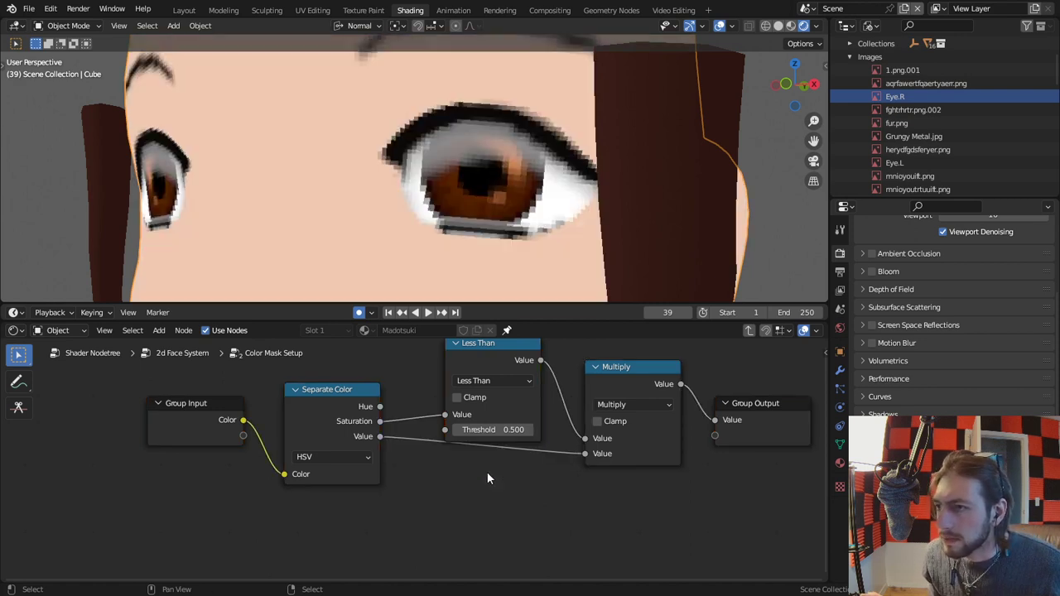
key("ctrl+z")
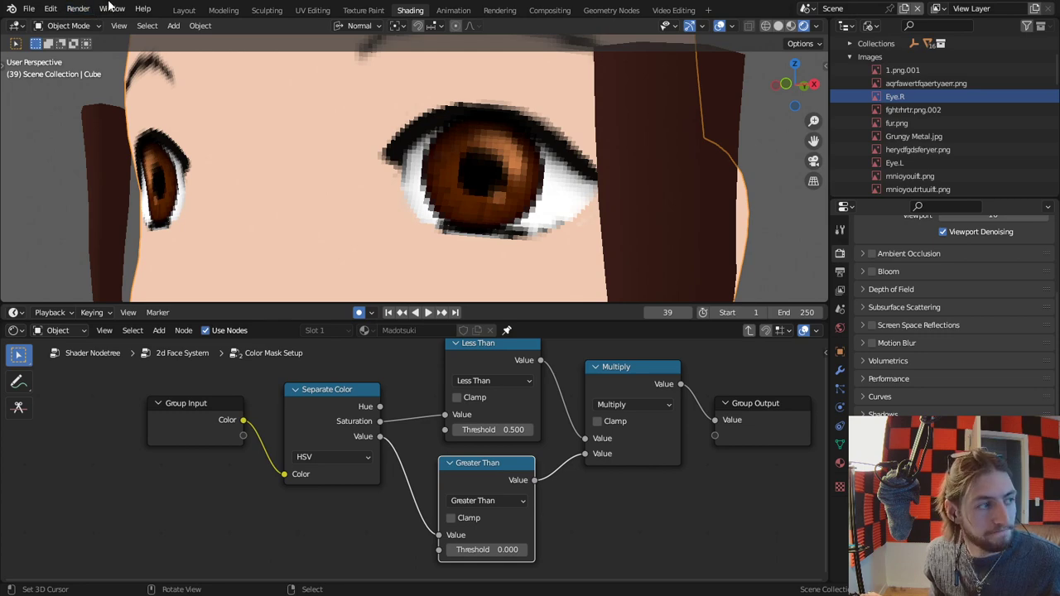
Return to the Texture Paint workspace and set the brush blending to Darken.
left_click(365, 10)
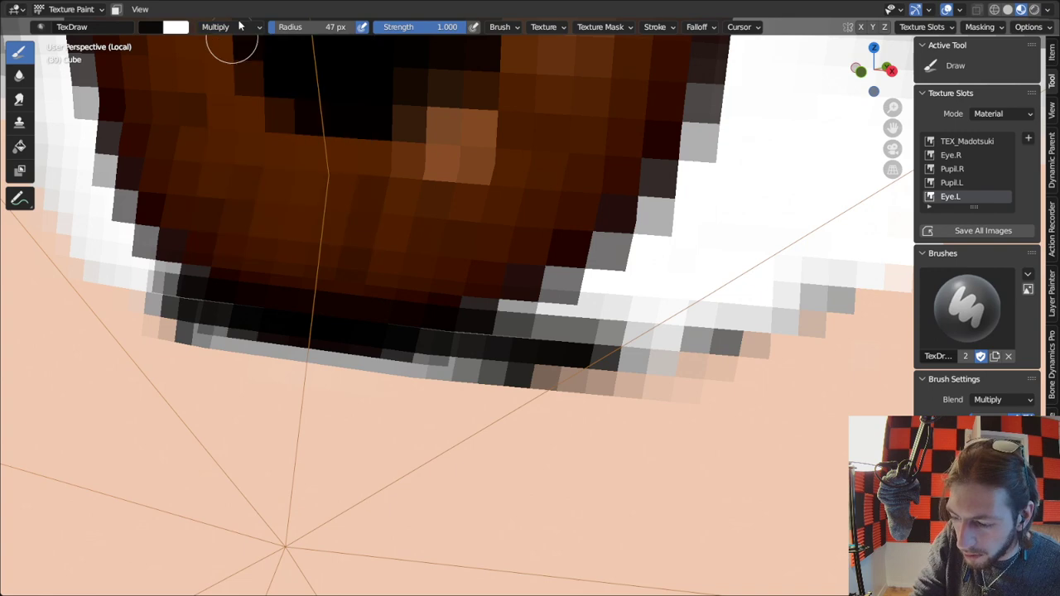
left_click(231, 27)
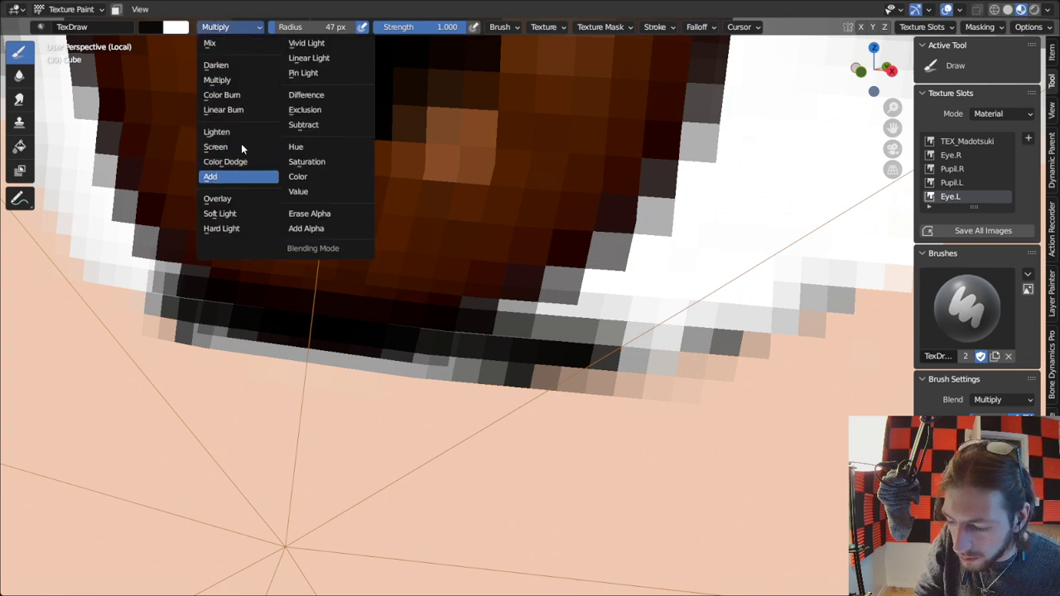
left_click(245, 70)
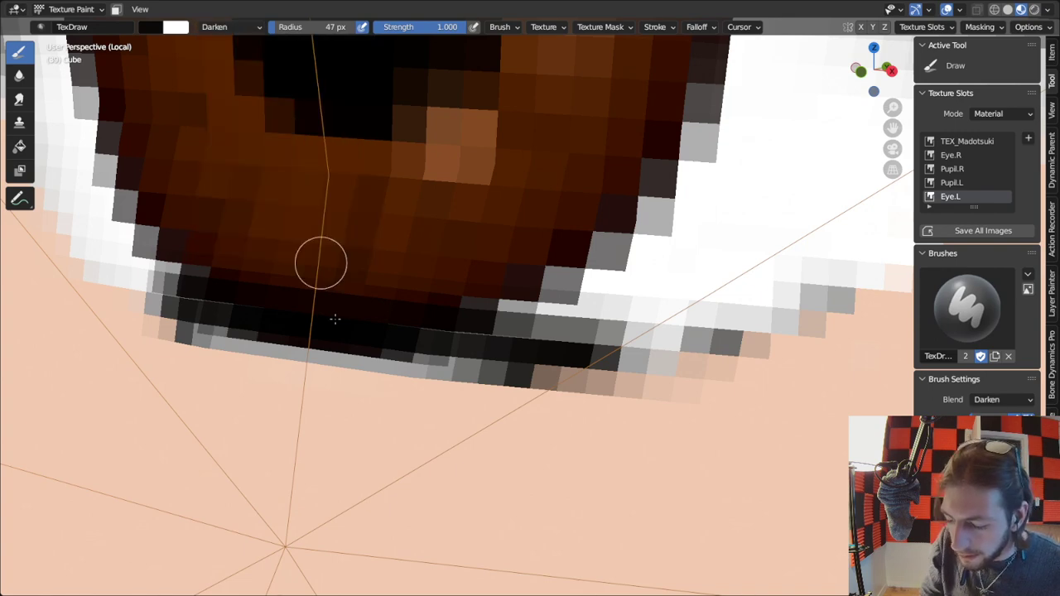
Set the brush radius to 98 px, darken the lower lash line in black and undo the last stroke.
key("f")
left_click(362, 335)
mouse_move(176, 290)
left_mouse_down()
mouse_move(165, 300)
mouse_move(301, 336)
mouse_move(443, 362)
mouse_move(650, 378)
left_mouse_up()
left_click_drag(497, 363, 687, 360)
key("ctrl+z")
Set the brush falloff to the smooth curve preset, undo the previous Darken stroke and repaint the lower lash line black.
right_click(625, 403)
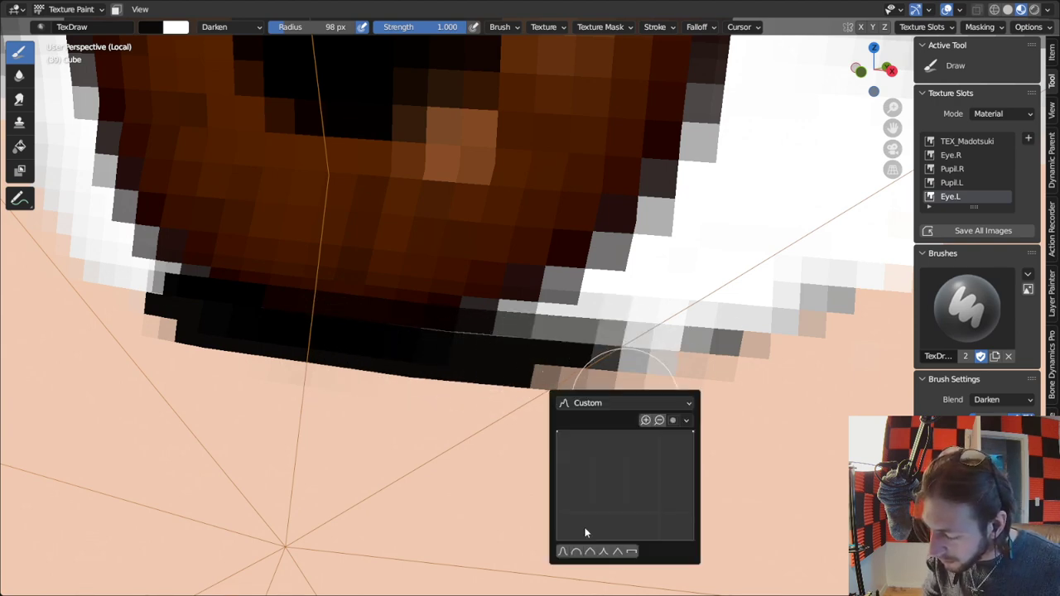
left_click(563, 550)
key("ctrl+z")
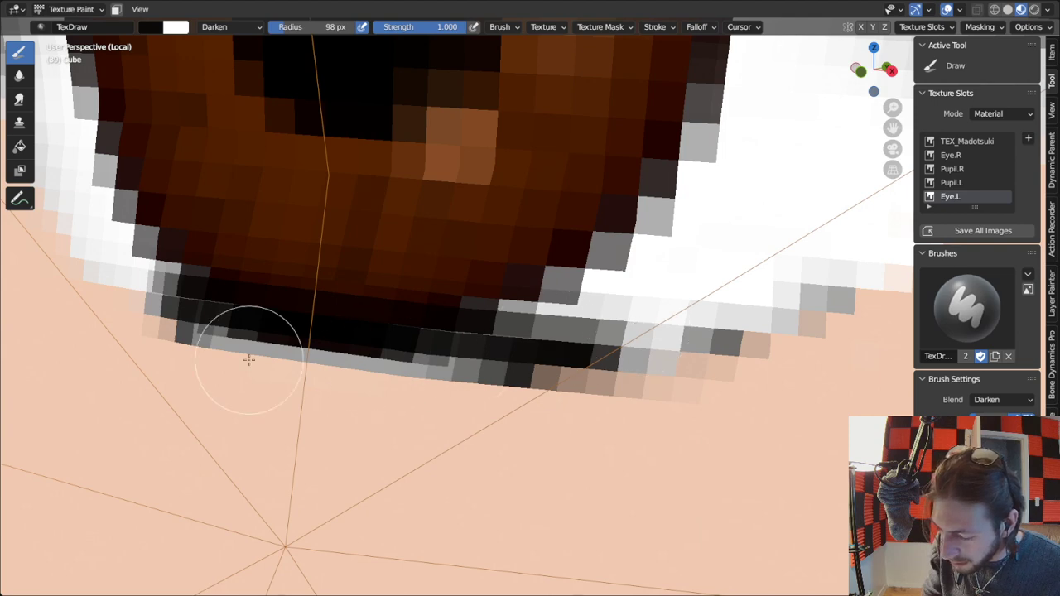
mouse_move(154, 312)
left_mouse_down()
mouse_move(333, 373)
mouse_move(592, 383)
left_mouse_up()
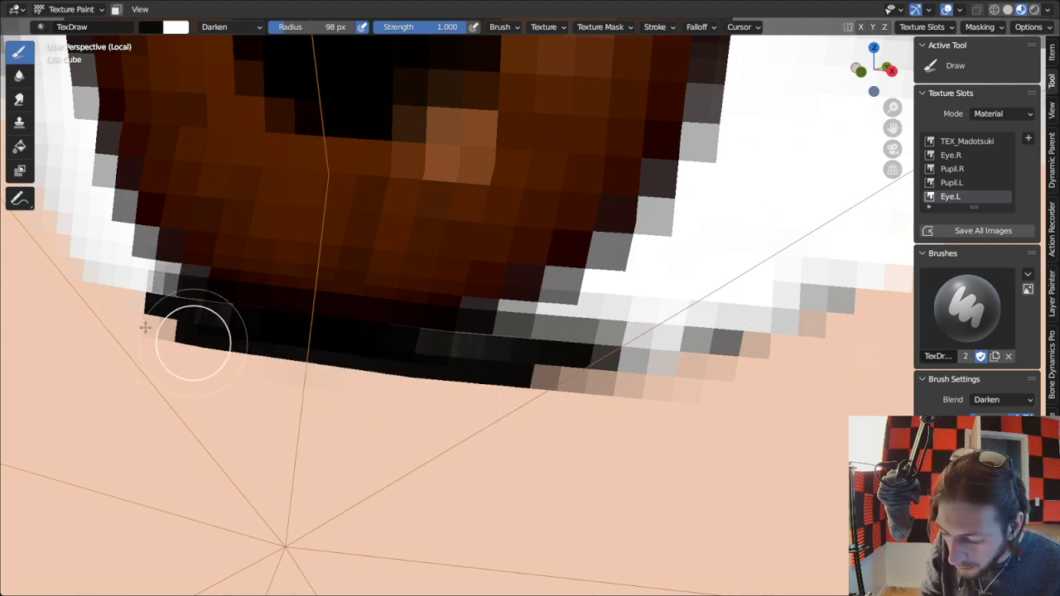
Set the brush blending to Mix and repaint the eyebrow above the left eye in solid black along its whole arc.
scroll(580, 403, "down", 8)
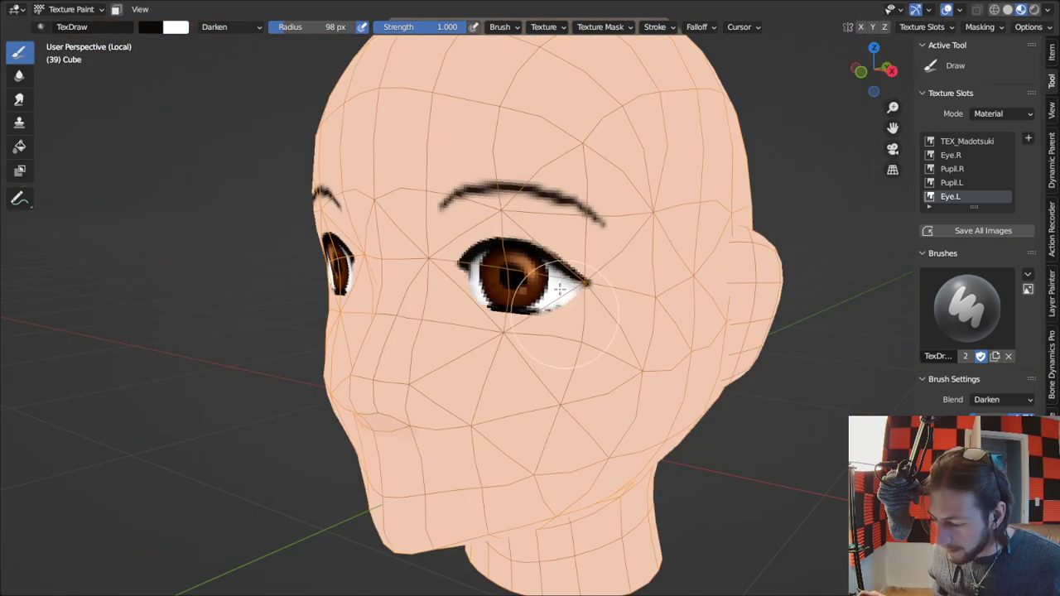
mouse_move(520, 312)
middle_mouse_down("shift")
mouse_move(504, 355)
mouse_move(526, 353)
middle_mouse_up("shift")
scroll(504, 355, "up", 4)
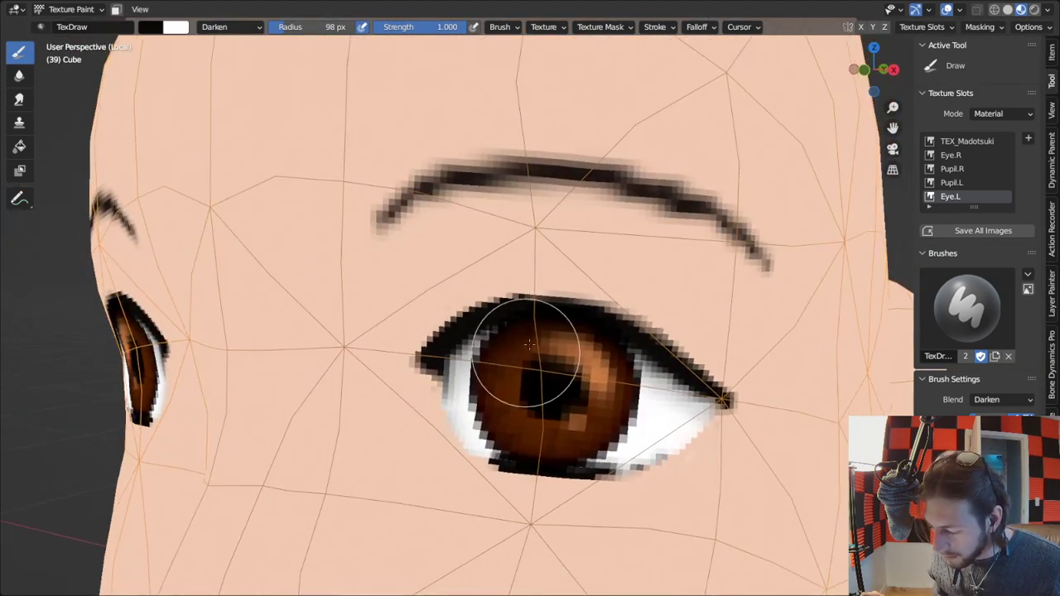
middle_click_drag(367, 70, 320, 150, "shift")
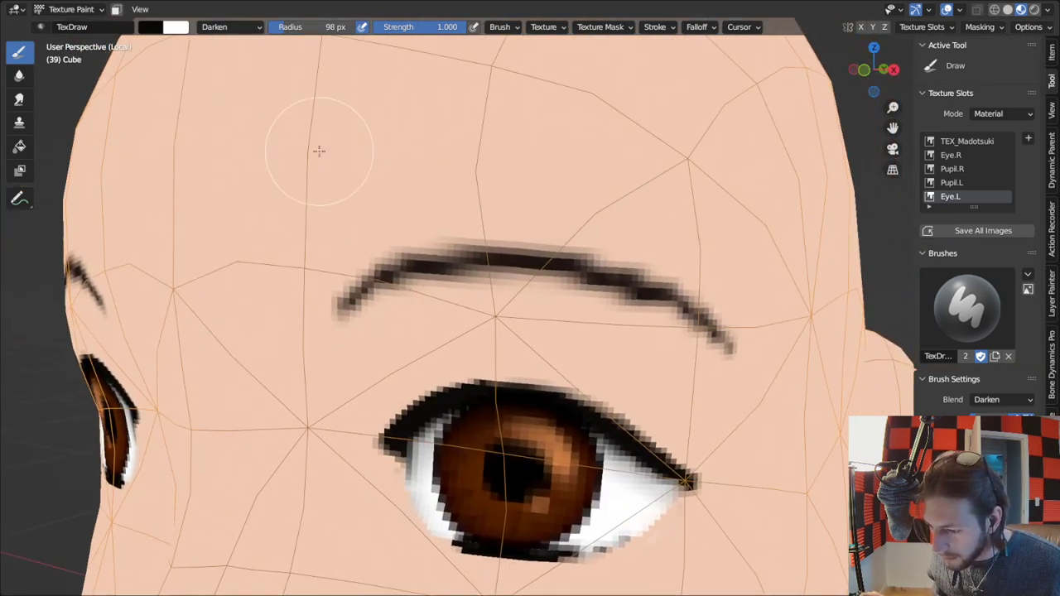
left_click(231, 26)
left_click(217, 39)
mouse_move(348, 316)
left_mouse_down()
mouse_move(331, 289)
mouse_move(450, 256)
mouse_move(546, 264)
mouse_move(647, 284)
mouse_move(740, 356)
left_mouse_up()
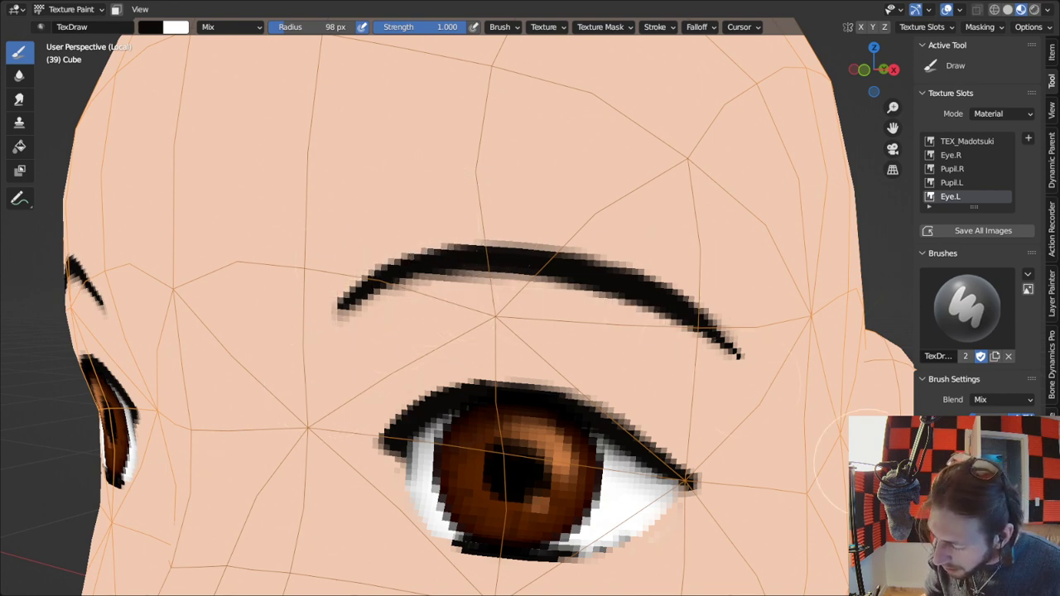
Examine the painted eyebrows and eyes from several angles and hide the viewport overlays to judge the face without the wireframe.
scroll(790, 400, "down", 8)
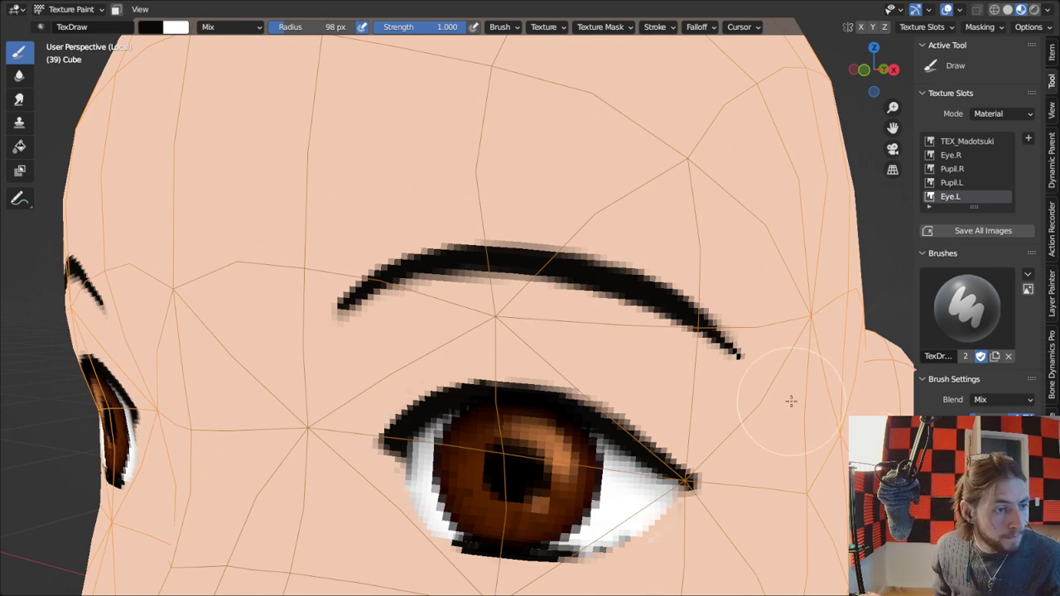
middle_click_drag(675, 296, 615, 341)
scroll(642, 349, "up", 4)
scroll(615, 341, "down", 3)
scroll(599, 386, "up", 2)
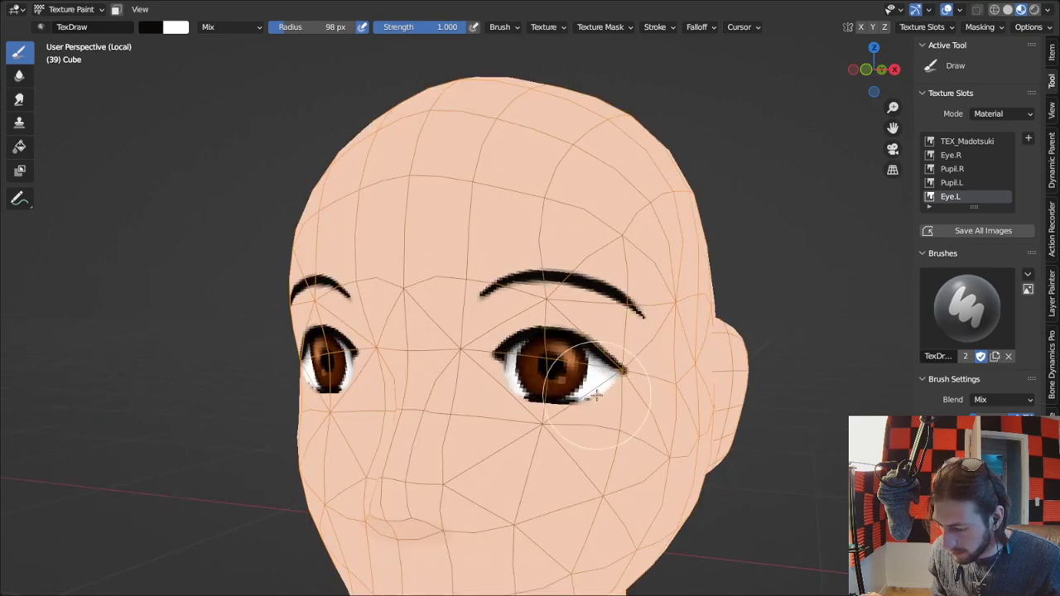
mouse_move(597, 393)
middle_mouse_down()
mouse_move(644, 386)
mouse_move(697, 398)
mouse_move(666, 398)
middle_mouse_up()
scroll(663, 395, "down", 3)
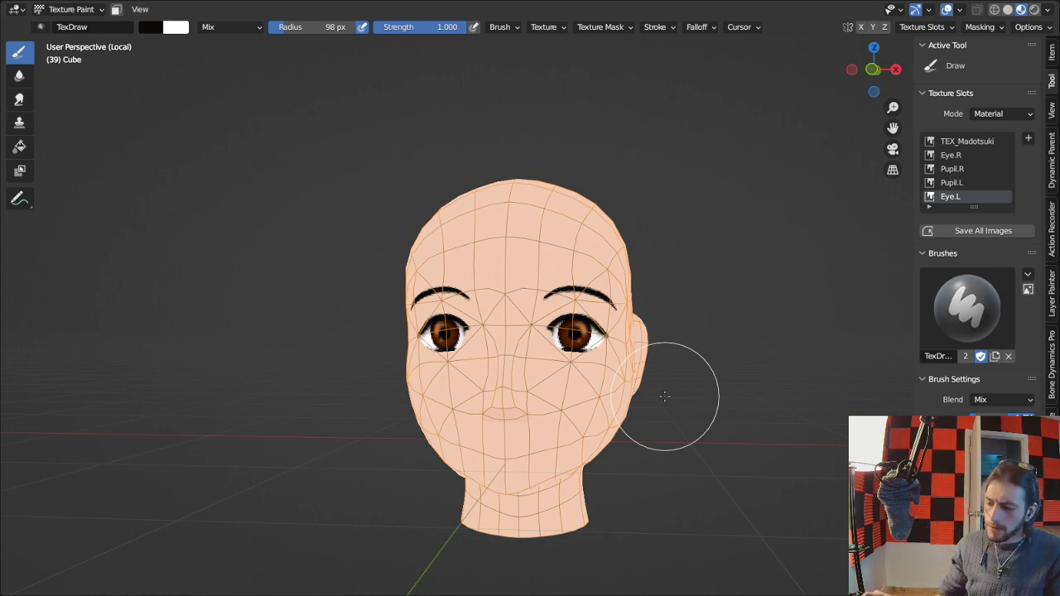
mouse_move(634, 331)
middle_mouse_down()
mouse_move(719, 410)
mouse_move(663, 343)
middle_mouse_up()
key("shift+alt+z")
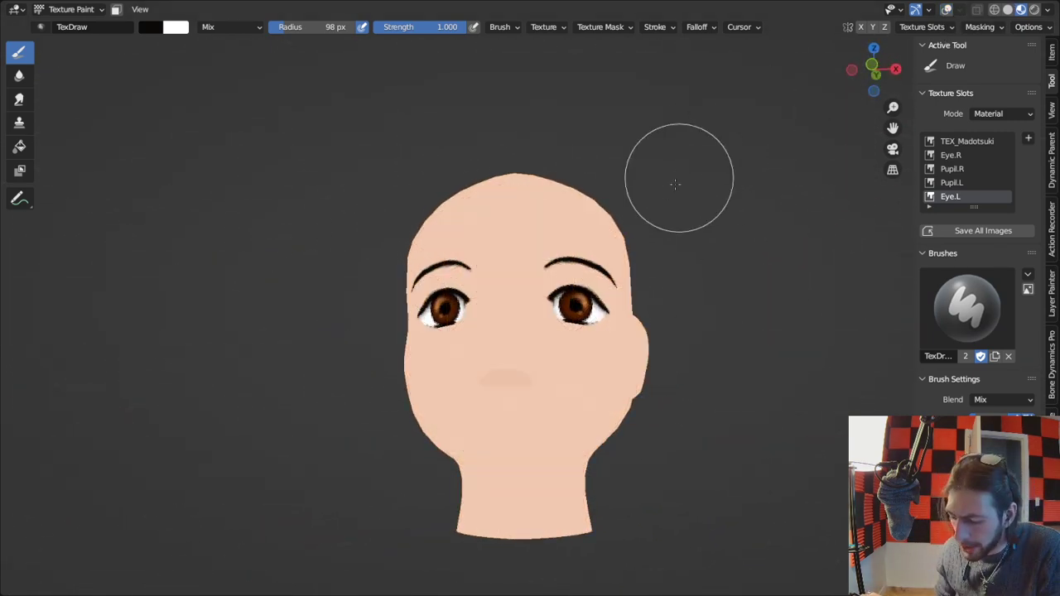
middle_click_drag(674, 183, 687, 269)
Switch from painting to Object Mode and leave local view so the hair pieces are shown around the head.
key("ctrl+Tab")
left_click(476, 284)
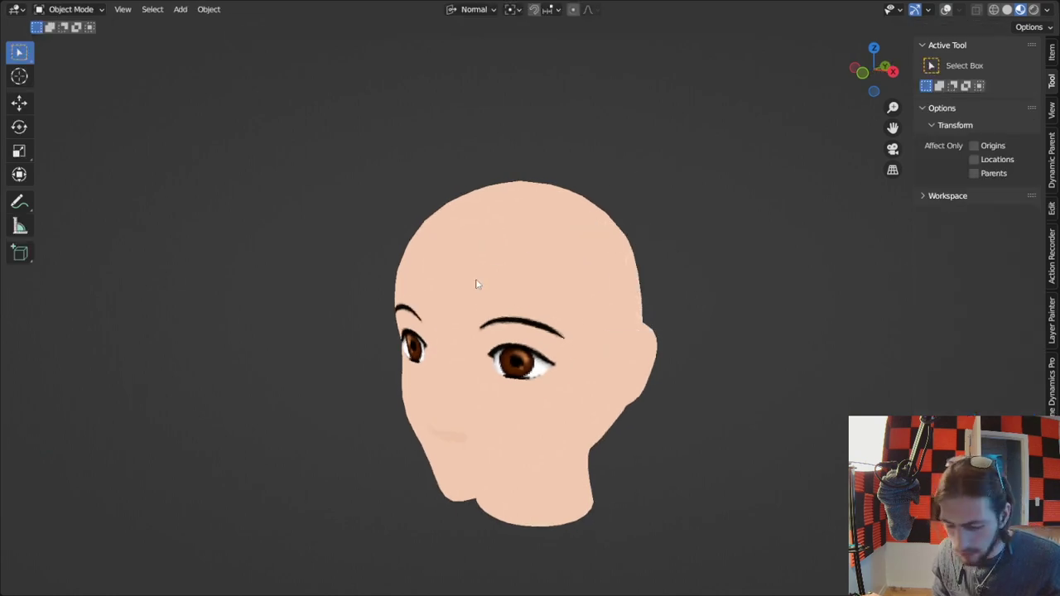
key("slash")
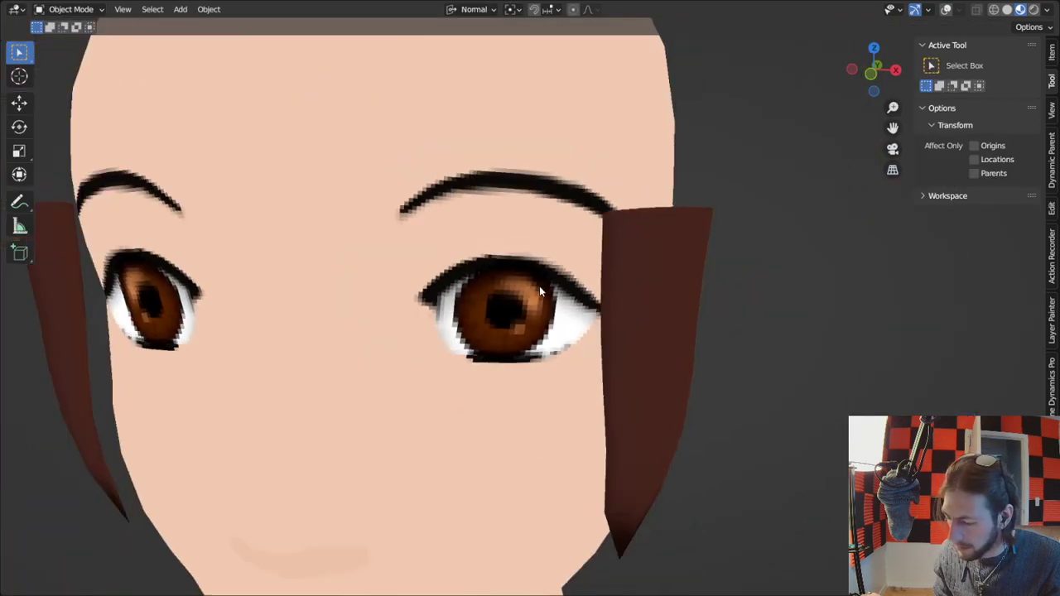
scroll(542, 287, "down", 2)
middle_click_drag(557, 290, 605, 301)
scroll(590, 271, "down", 3)
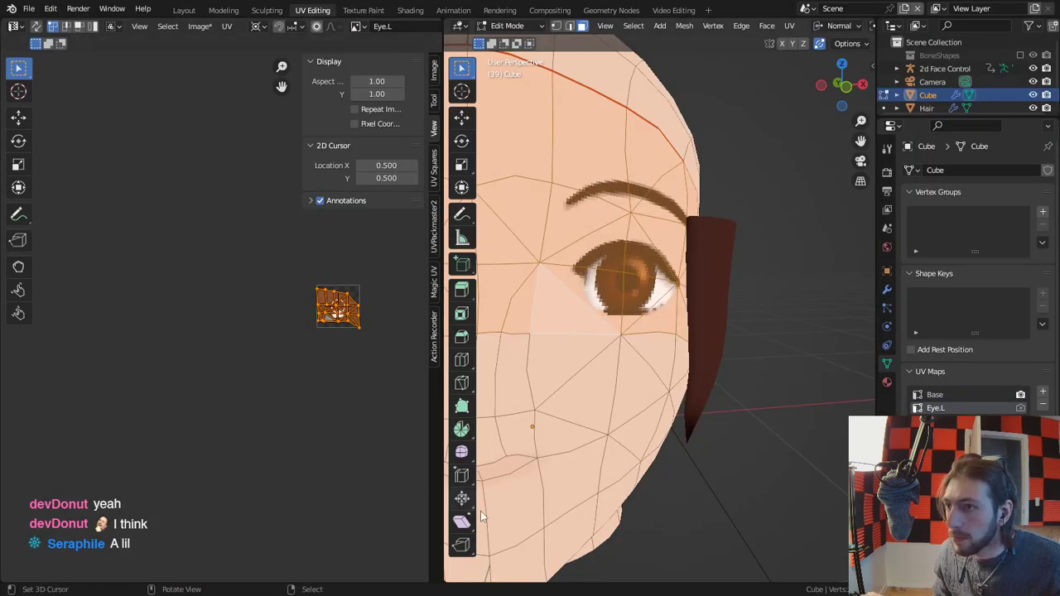
scroll(595, 428, "up", 2)
scroll(625, 394, "down", 1)
scroll(359, 352, "up", 1)
scroll(358, 352, "down", 1)
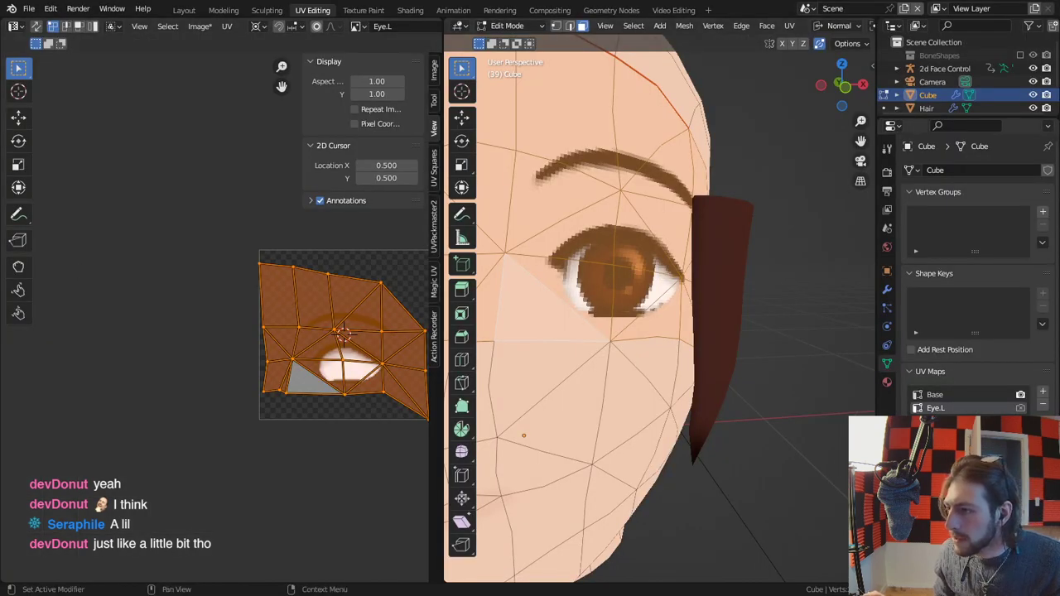
left_click(1045, 409)
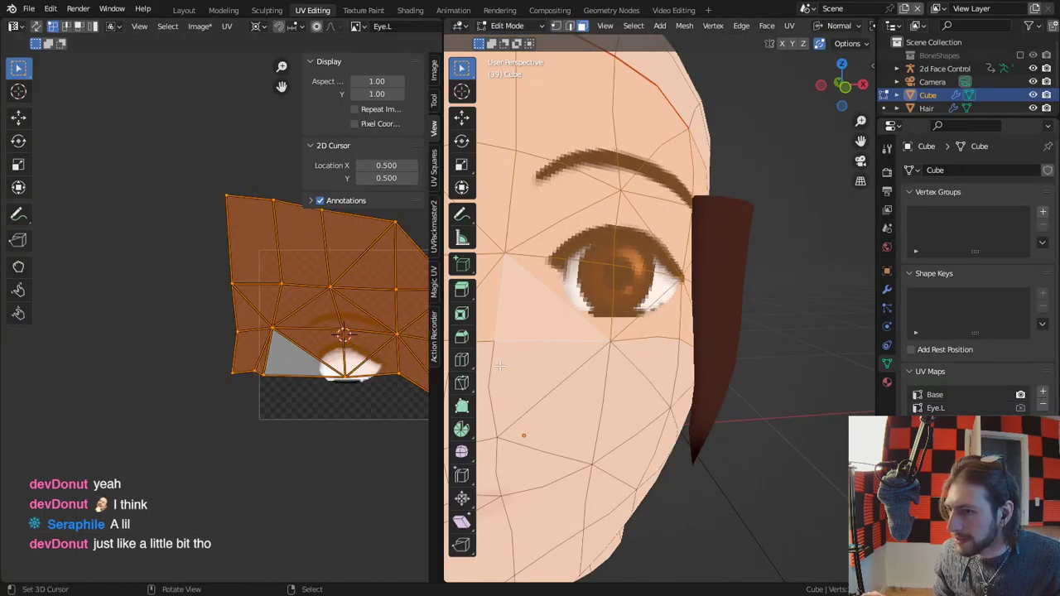
key("ctrl+z")
In front view, move the Eye.L UVs by 0.058594 in X and -0.003906 in Y to shift the eyes inward.
scroll(687, 322, "down", 4)
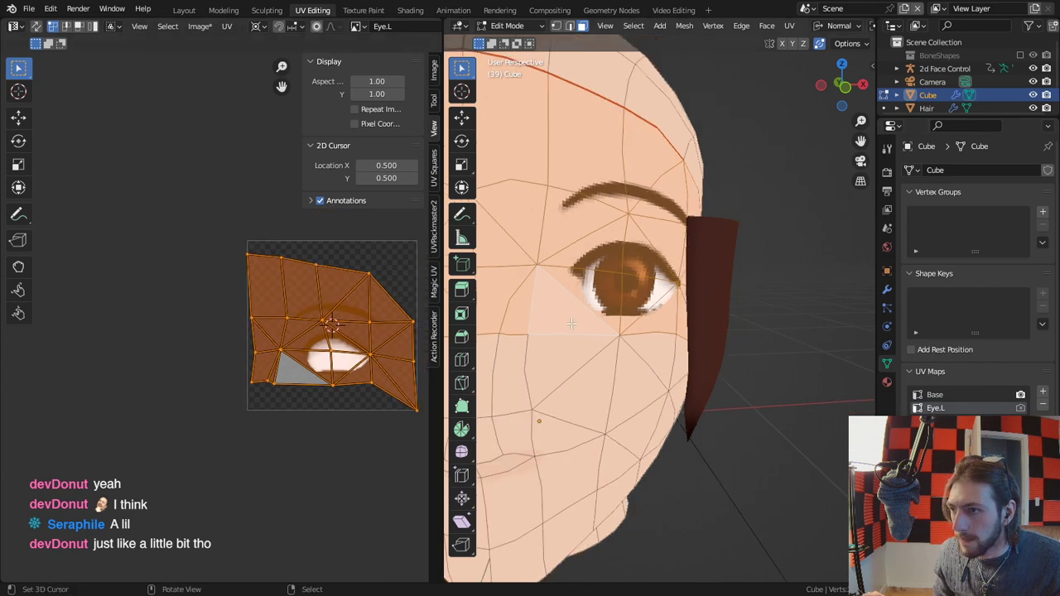
key("KP_0")
key("KP_0")
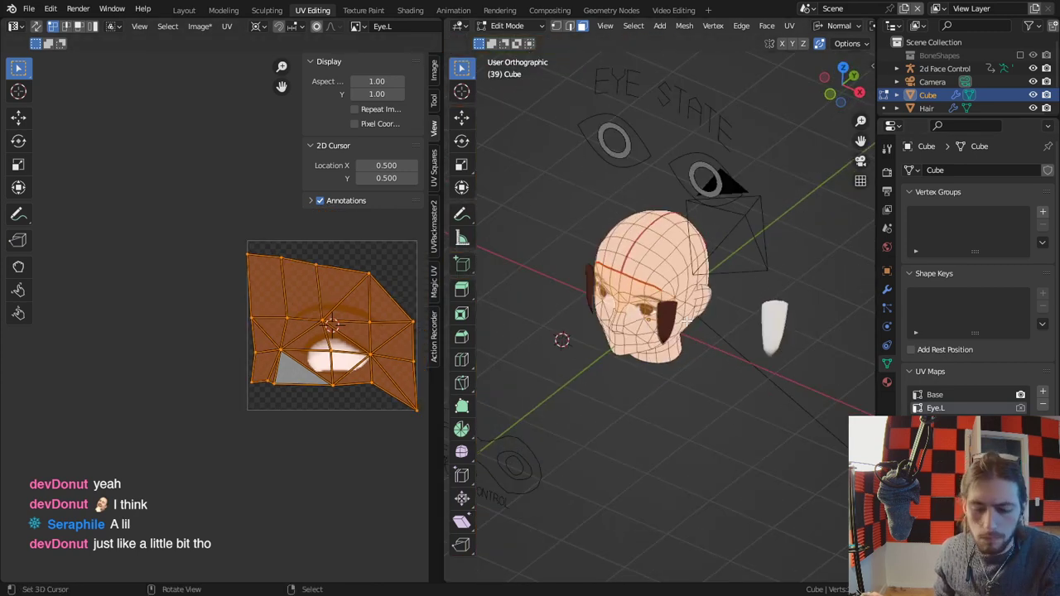
middle_click_drag(330, 327, 280, 348)
key("g")
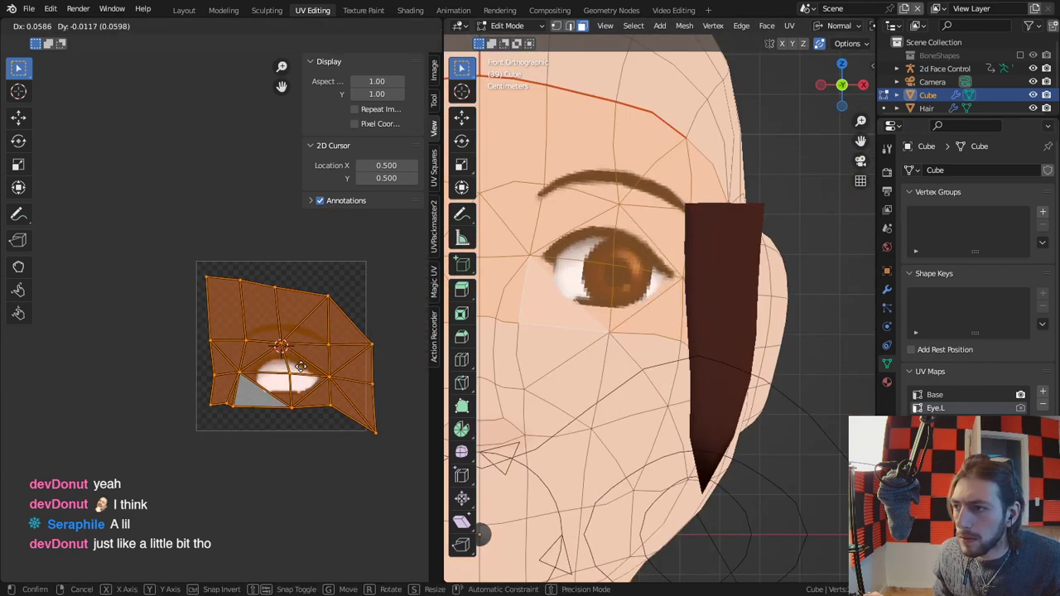
right_click(288, 381)
key("g")
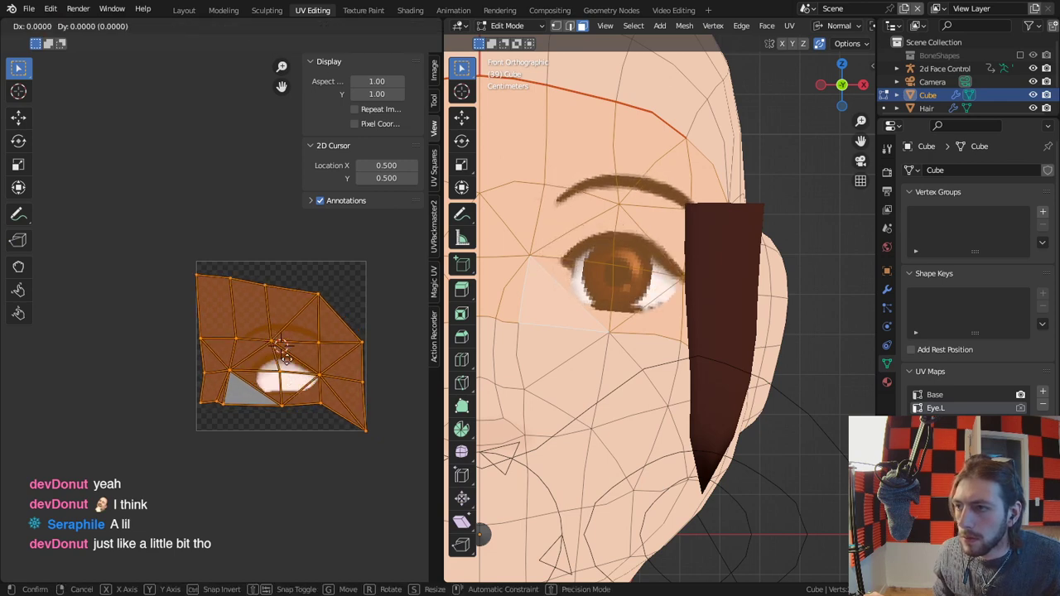
left_click(378, 360)
scroll(553, 358, "down", 2)
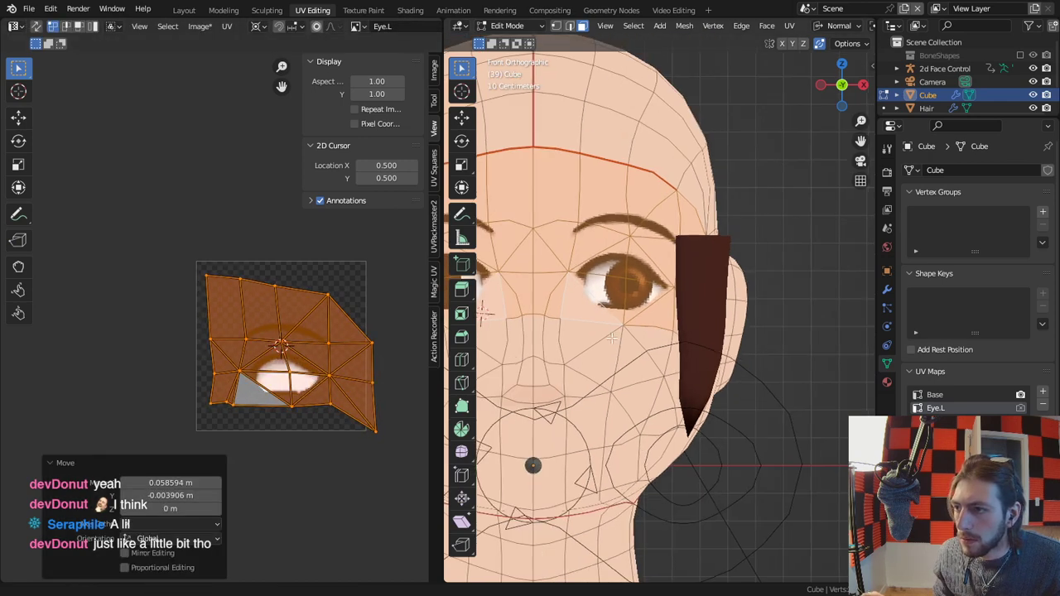
middle_click_drag(610, 338, 724, 345, "shift")
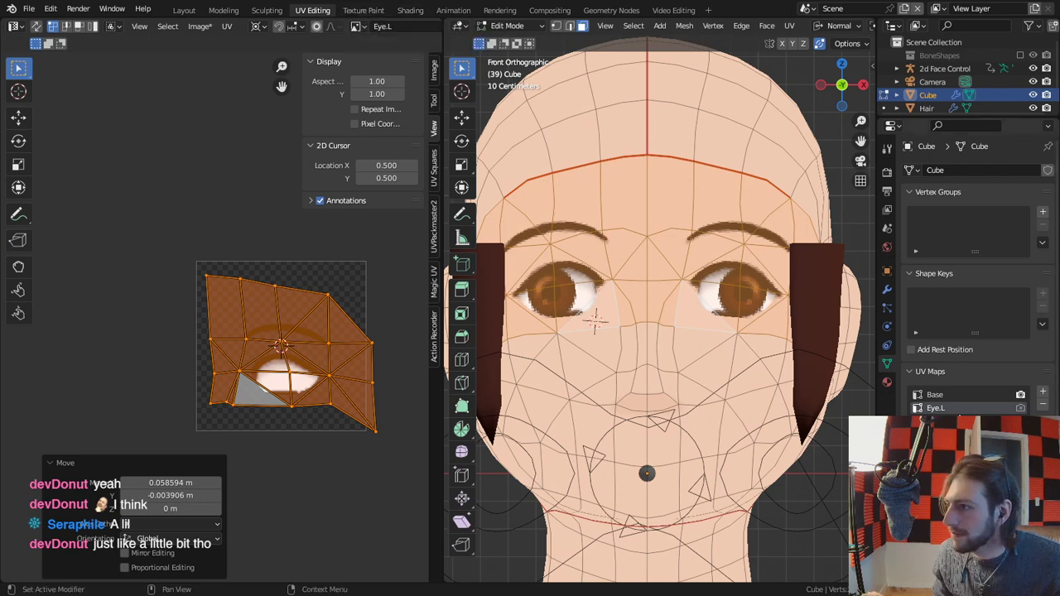
Make the pupil's UV map active and move its UVs 0.066406 along X to recentre the pupils in the eyes.
left_click(937, 421)
key("g")
key("x")
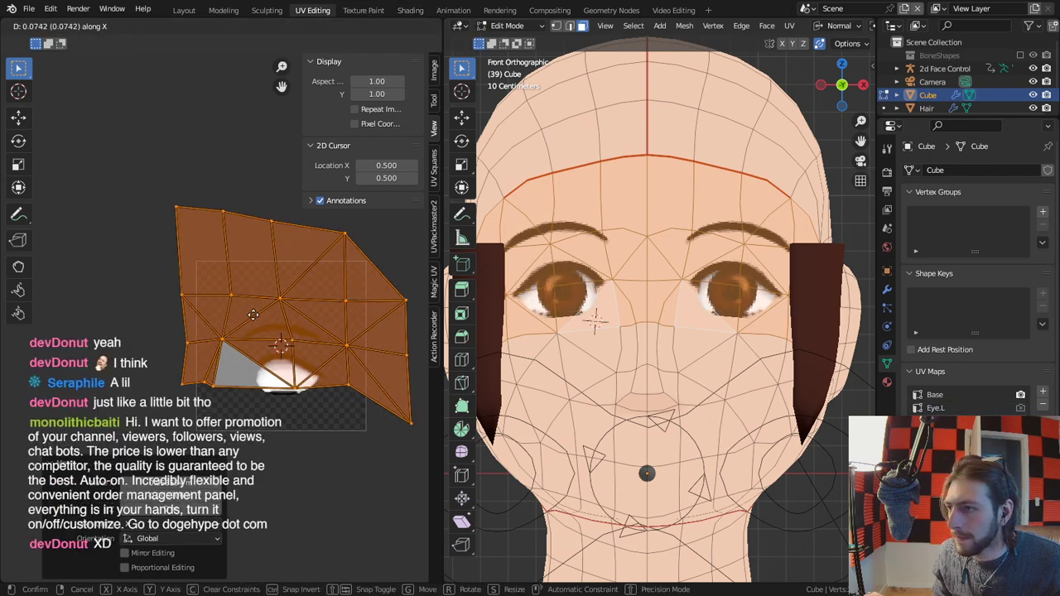
left_click(182, 317)
Hide the overlays in the UV Editing workspace's 3D viewport and check the eye spacing from the front and at an angle.
middle_click_drag(679, 389, 630, 318)
scroll(704, 390, "down", 2)
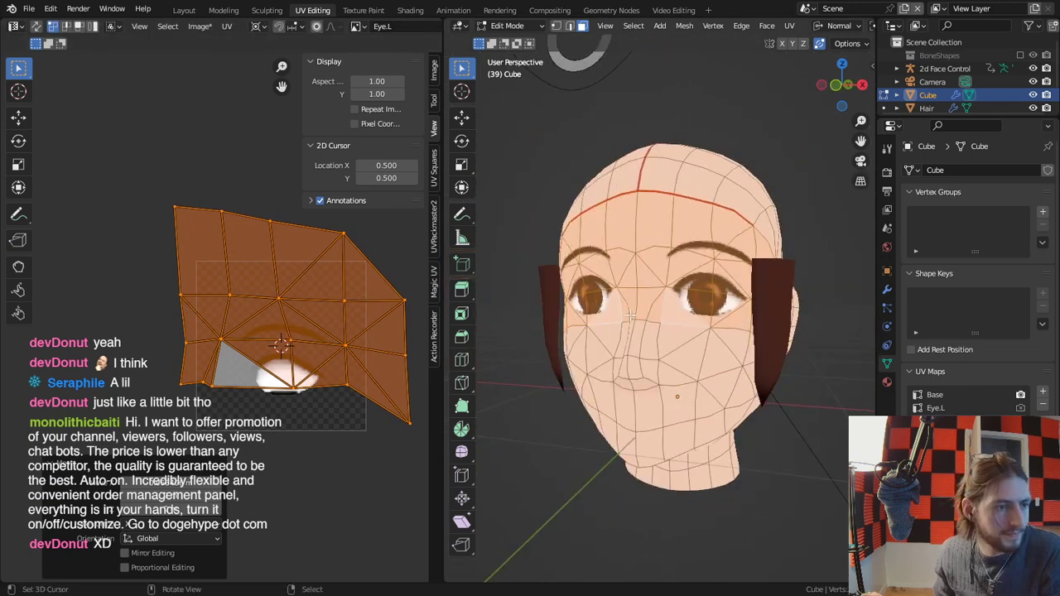
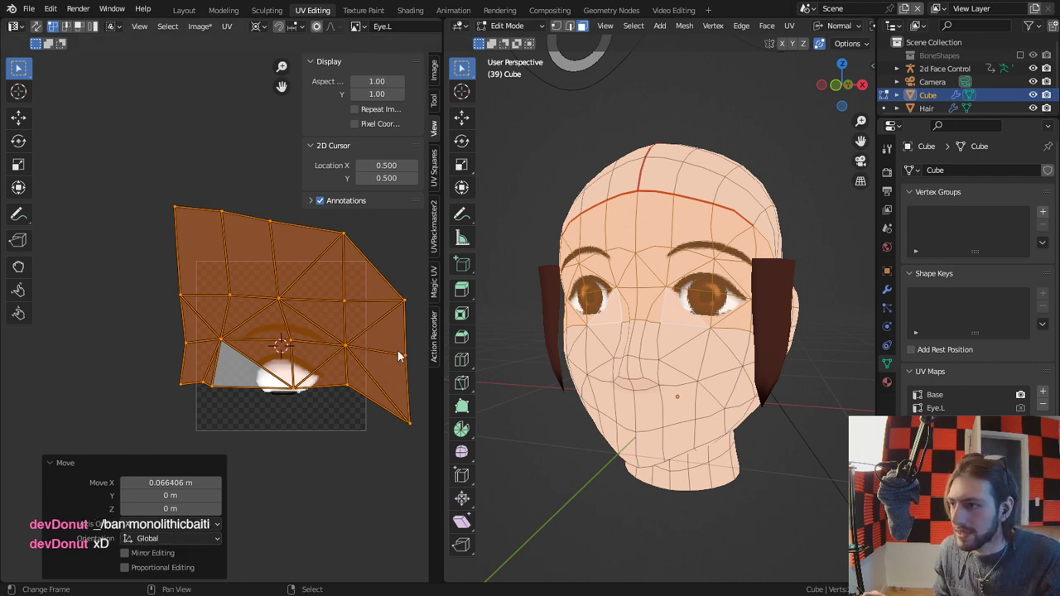
middle_click_drag(530, 348, 590, 344)
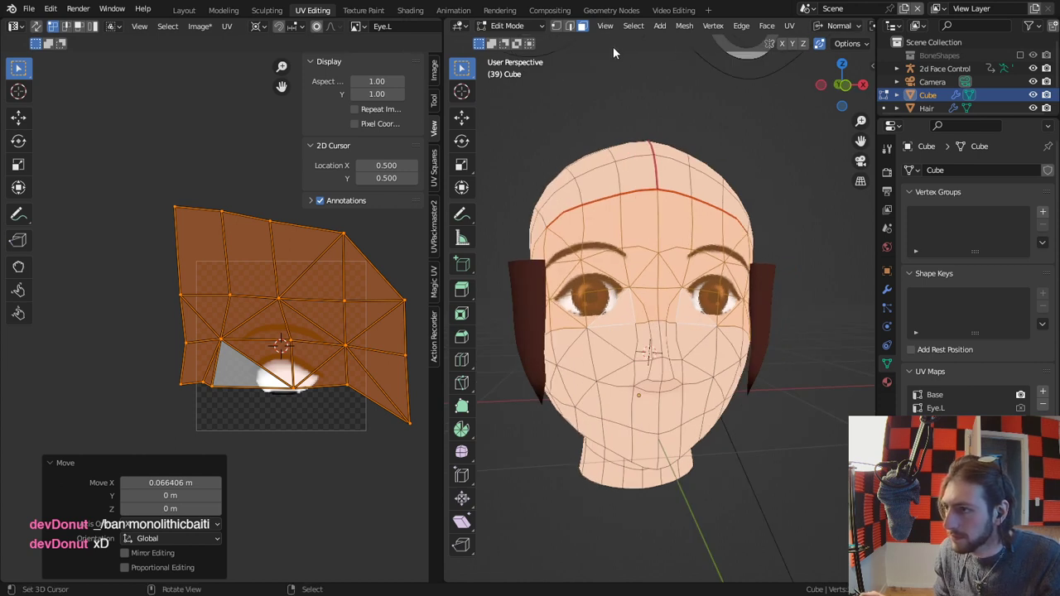
scroll(816, 26, "down", 3)
left_click(809, 26)
mouse_move(738, 217)
middle_mouse_down()
mouse_move(726, 237)
mouse_move(770, 244)
mouse_move(724, 251)
mouse_move(656, 297)
mouse_move(682, 308)
middle_mouse_up()
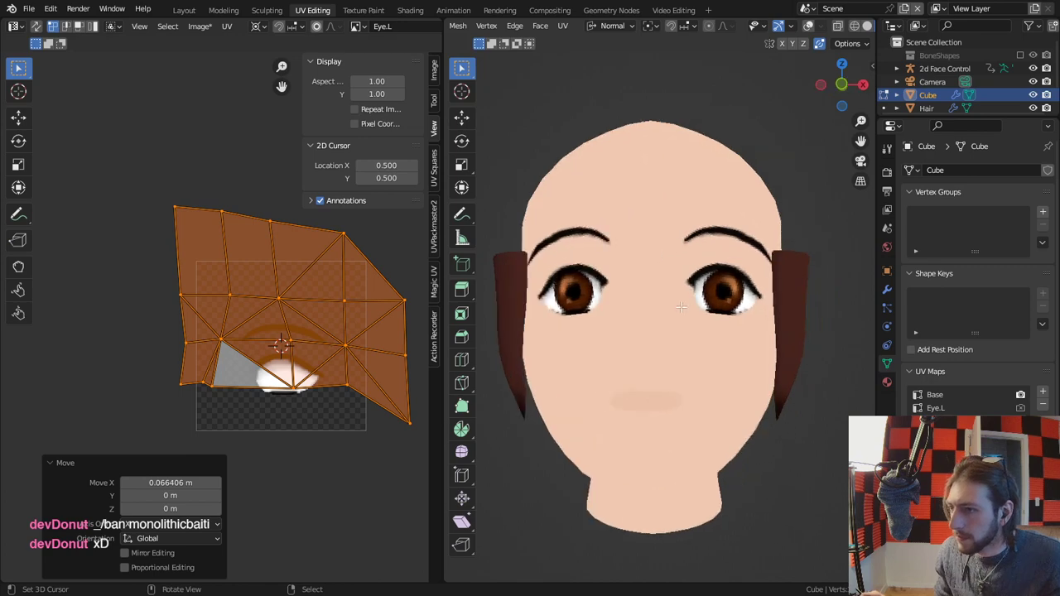
middle_click_drag(672, 365, 677, 362, "alt")
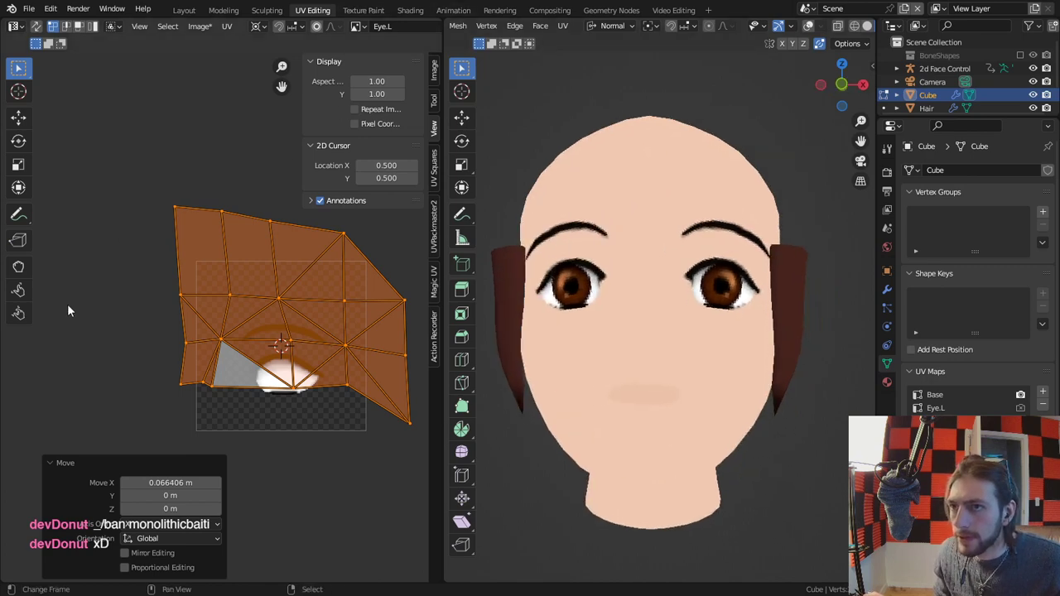
Return to the Texture Paint workspace and bring the separate 3D painting window to the front.
left_click(362, 10)
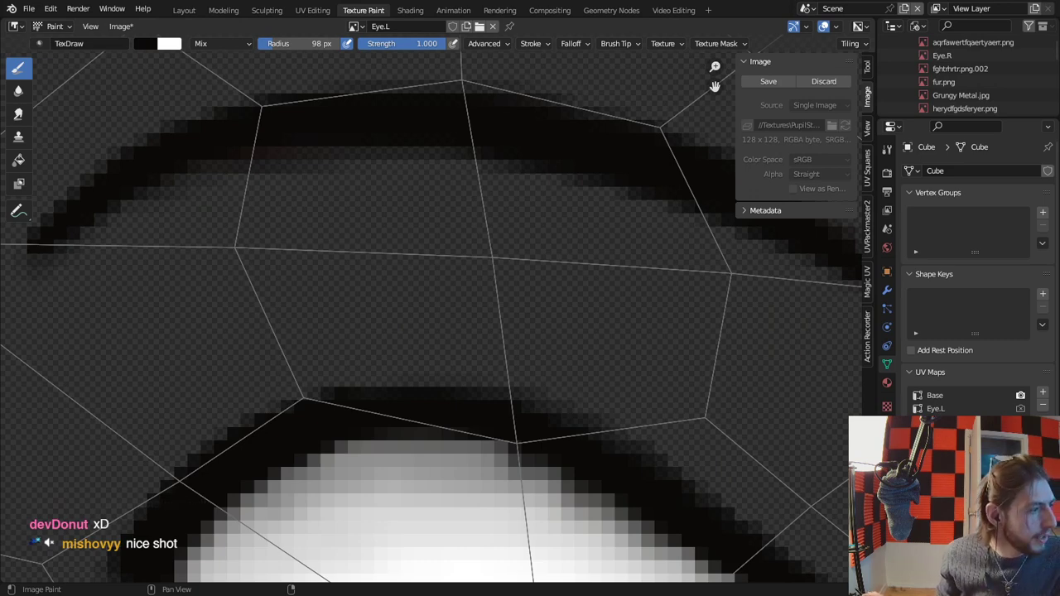
key("alt+Tab")
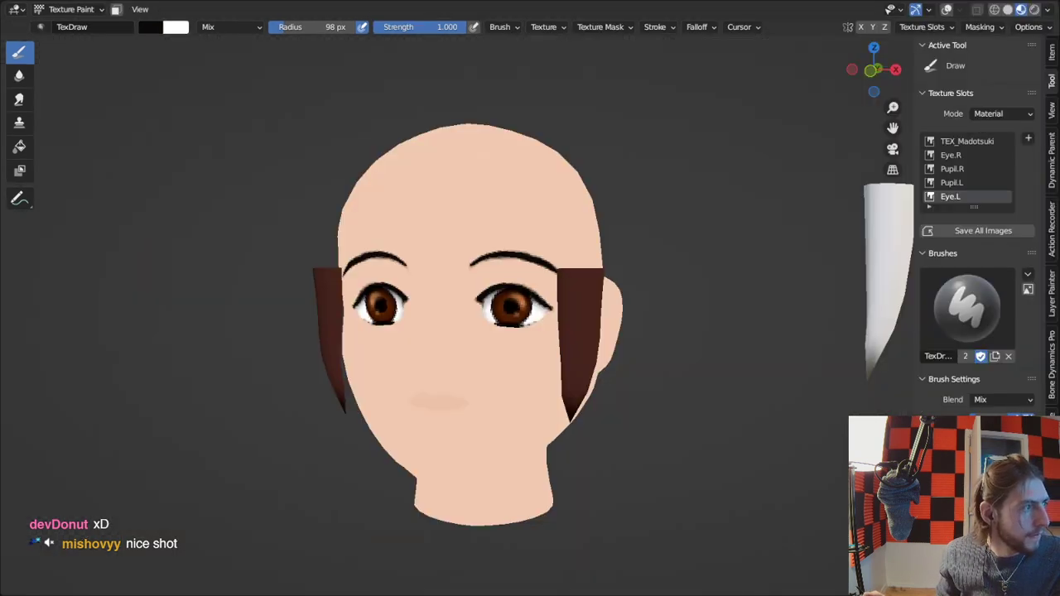
key("alt+Tab")
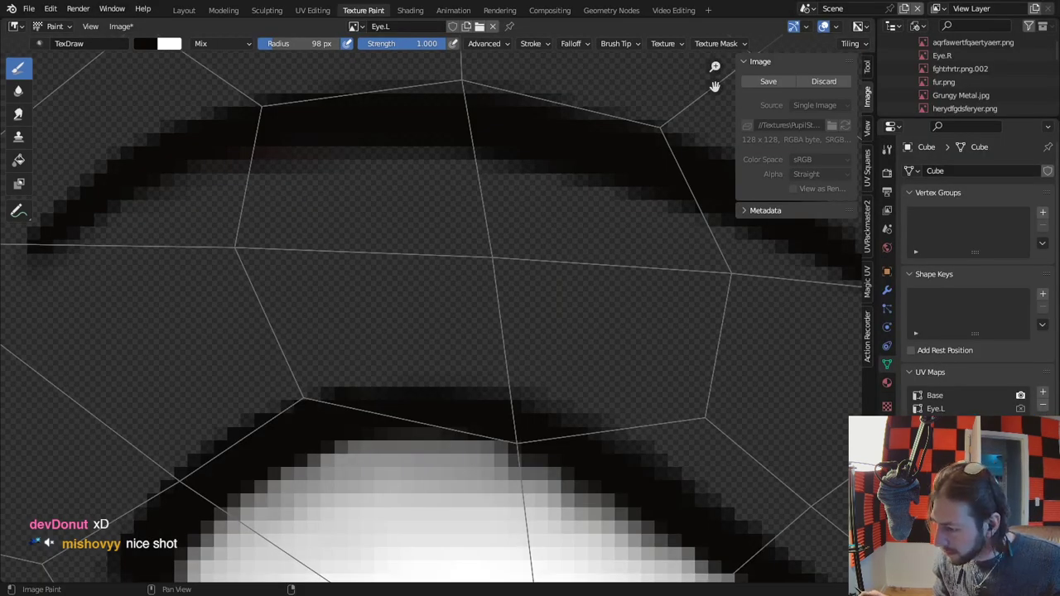
key("alt+Tab")
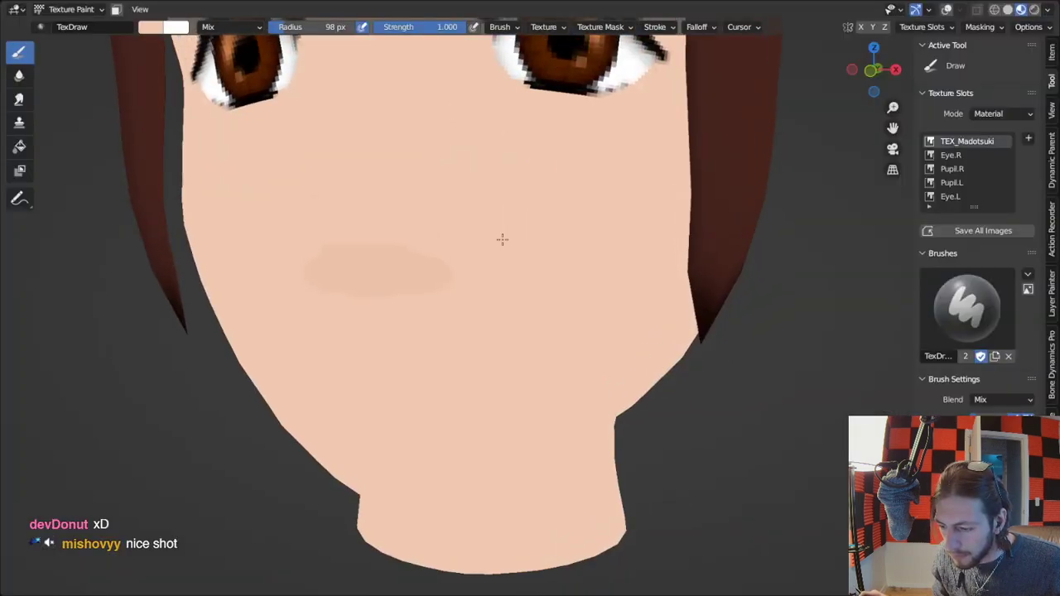
On the TEX_Madotsuki texture, paint skin colour over the upper and lower edges of the mouth patch to make it thinner.
scroll(502, 237, "up", 2)
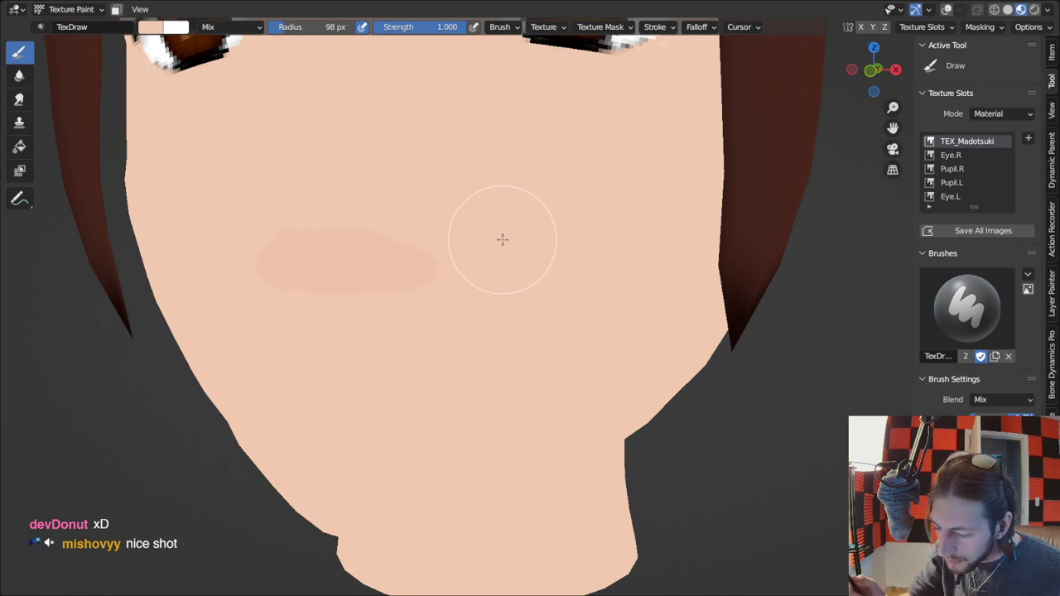
mouse_move(502, 240)
middle_mouse_down()
mouse_move(439, 298)
mouse_move(592, 320)
mouse_move(597, 288)
middle_mouse_up()
left_click_drag(410, 215, 461, 228)
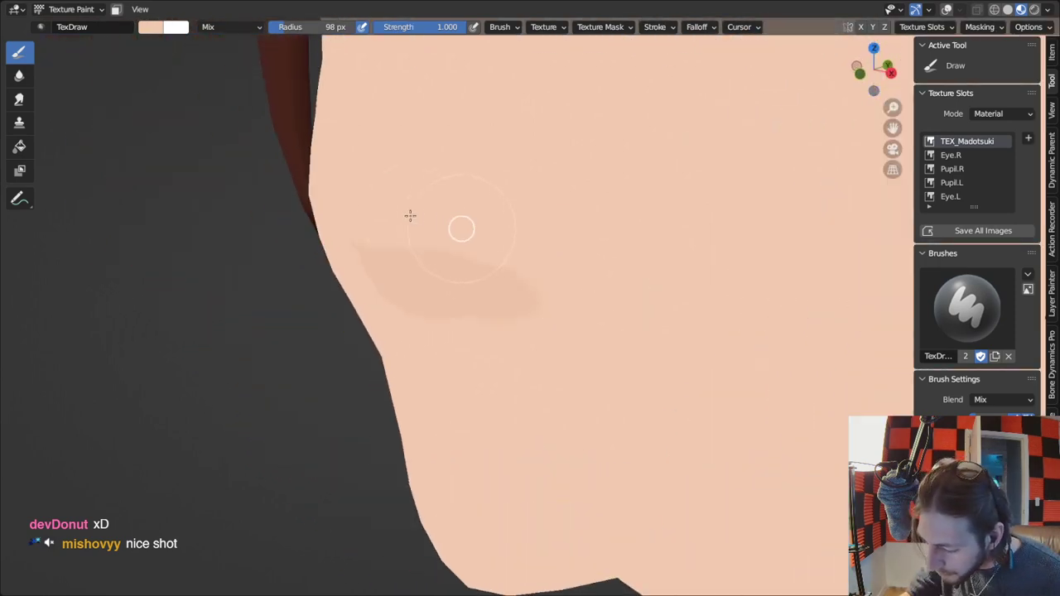
mouse_move(522, 308)
left_mouse_down()
mouse_move(479, 313)
mouse_move(535, 300)
mouse_move(537, 288)
mouse_move(395, 306)
left_mouse_up()
mouse_move(411, 322)
middle_mouse_down()
mouse_move(466, 392)
mouse_move(570, 365)
middle_mouse_up()
right_click(573, 365)
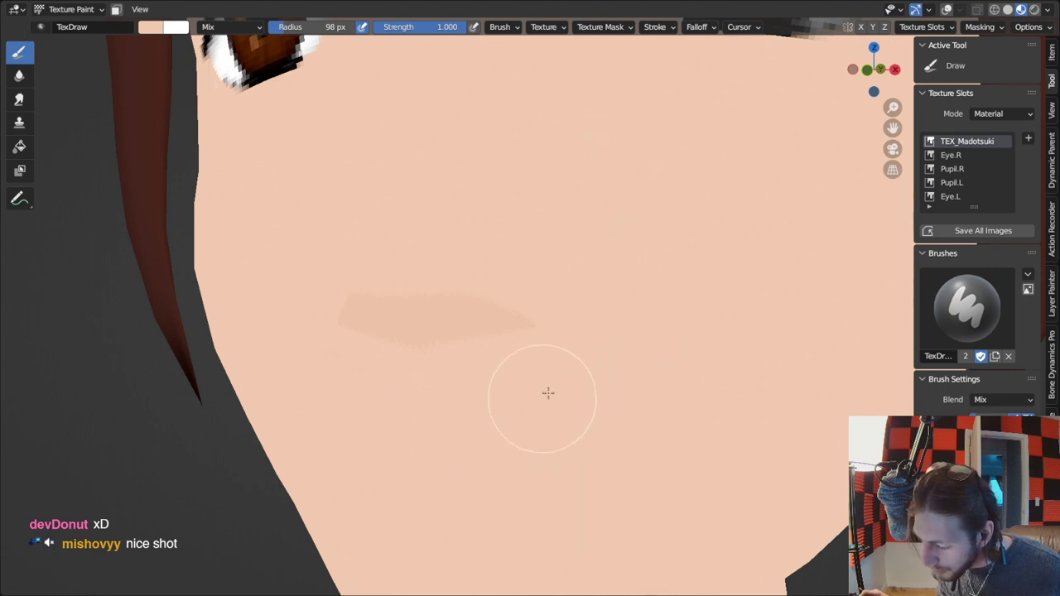
middle_click_drag(547, 393, 602, 345)
mouse_move(528, 211)
left_mouse_down()
mouse_move(558, 277)
mouse_move(516, 355)
mouse_move(374, 380)
left_mouse_up()
left_click_drag(564, 357, 392, 349)
mouse_move(637, 322)
middle_mouse_down()
mouse_move(492, 374)
mouse_move(550, 311)
middle_mouse_up()
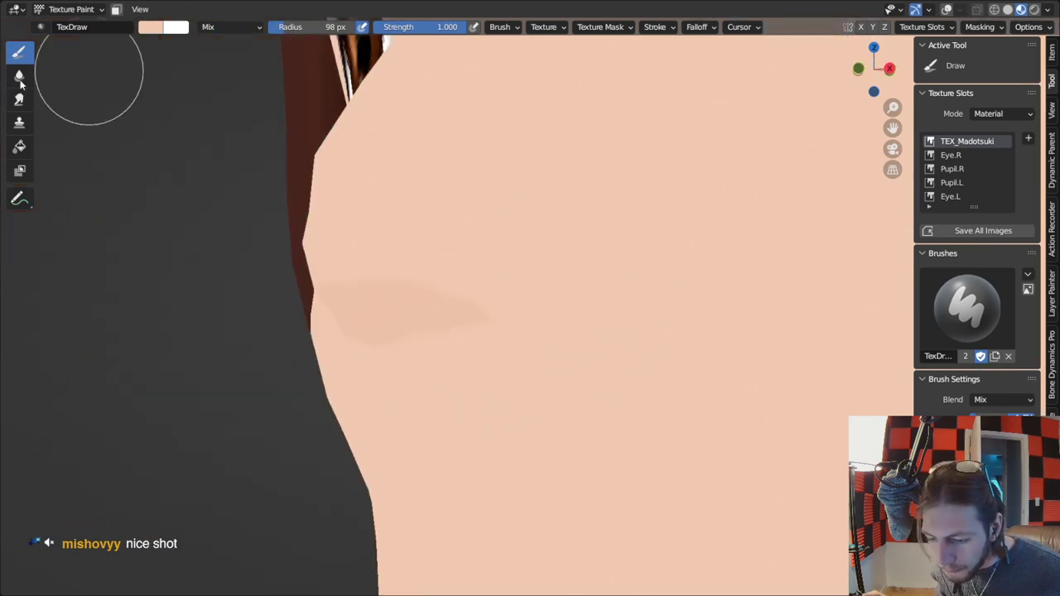
Check the mouth from the front and paint skin colour around the corner of the mouth patch to even out its shape.
scroll(632, 336, "down", 4)
key("KP_1")
middle_click_drag(618, 294, 608, 317)
scroll(608, 318, "down", 1)
scroll(549, 277, "up", 3)
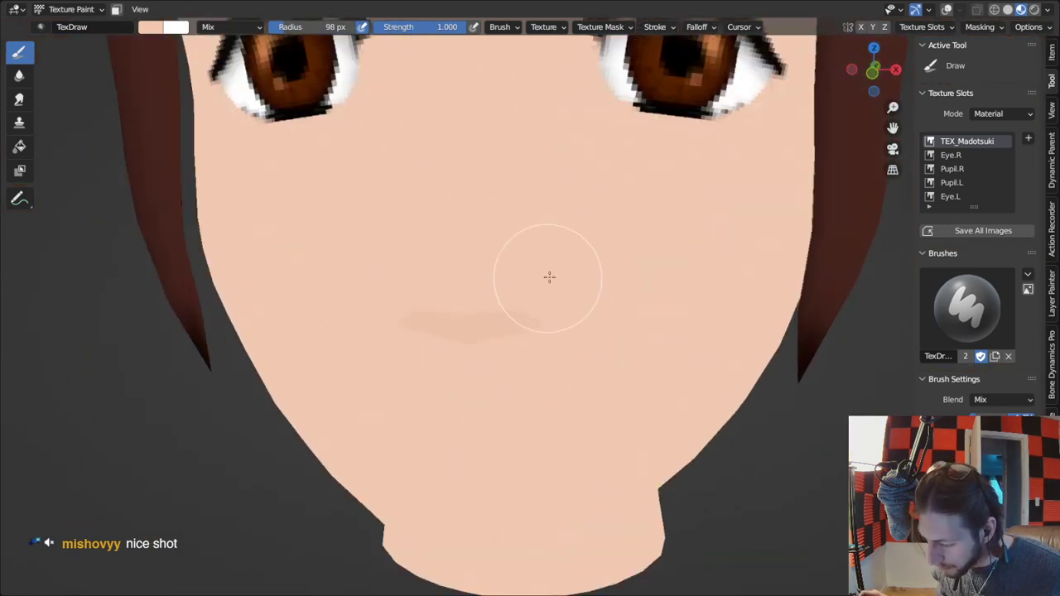
left_click_drag(556, 361, 564, 388)
middle_click_drag(563, 388, 557, 383)
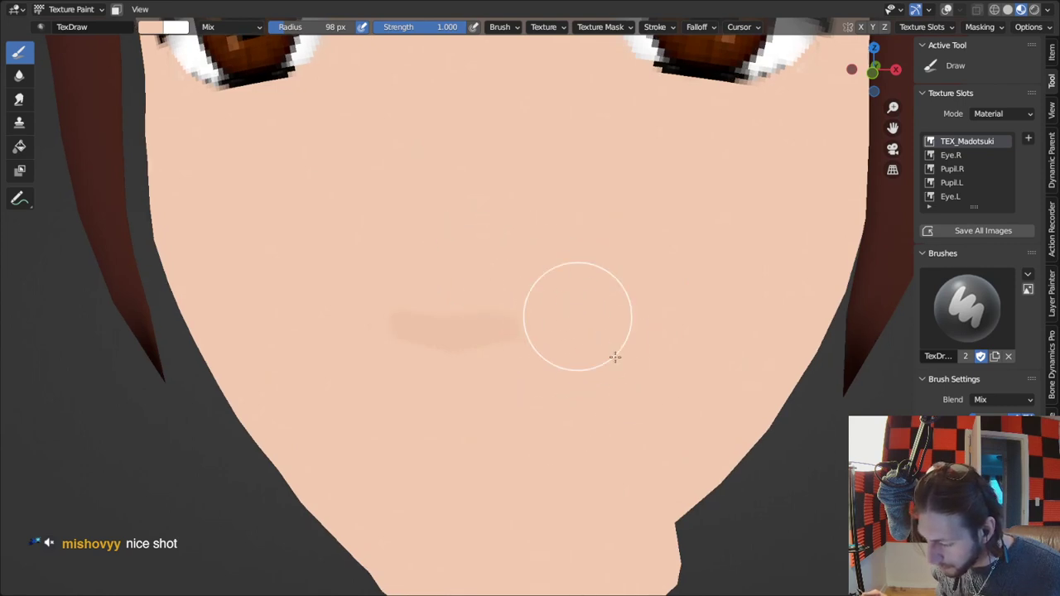
Blend the edges of the mouth patch into the skin using the Soften brush with a 439 px radius.
mouse_move(575, 313)
middle_mouse_down()
mouse_move(525, 312)
mouse_move(421, 262)
middle_mouse_up()
scroll(542, 306, "down", 2)
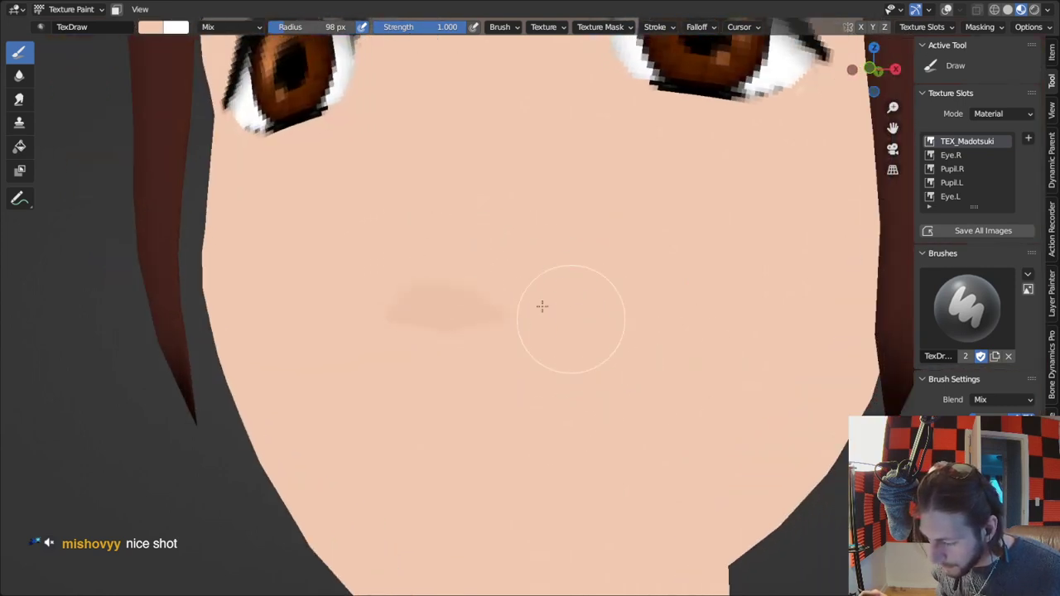
scroll(340, 222, "up", 3)
left_click(33, 76)
key("f")
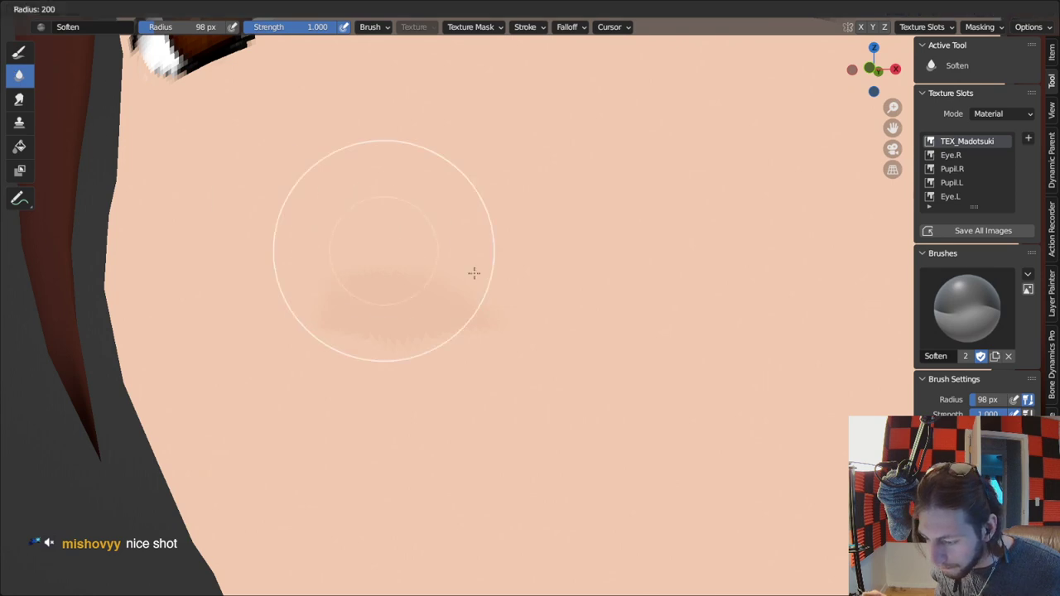
left_click(605, 323)
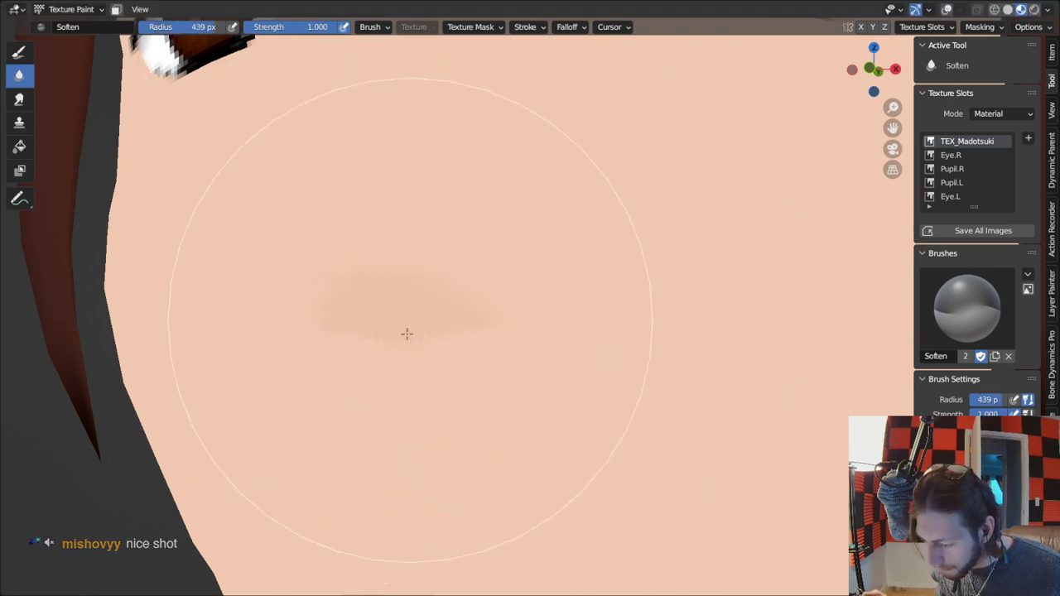
Undo the last stroke and smear the outline of the mouth patch using the Smear brush with a 116 px radius.
left_click(23, 101)
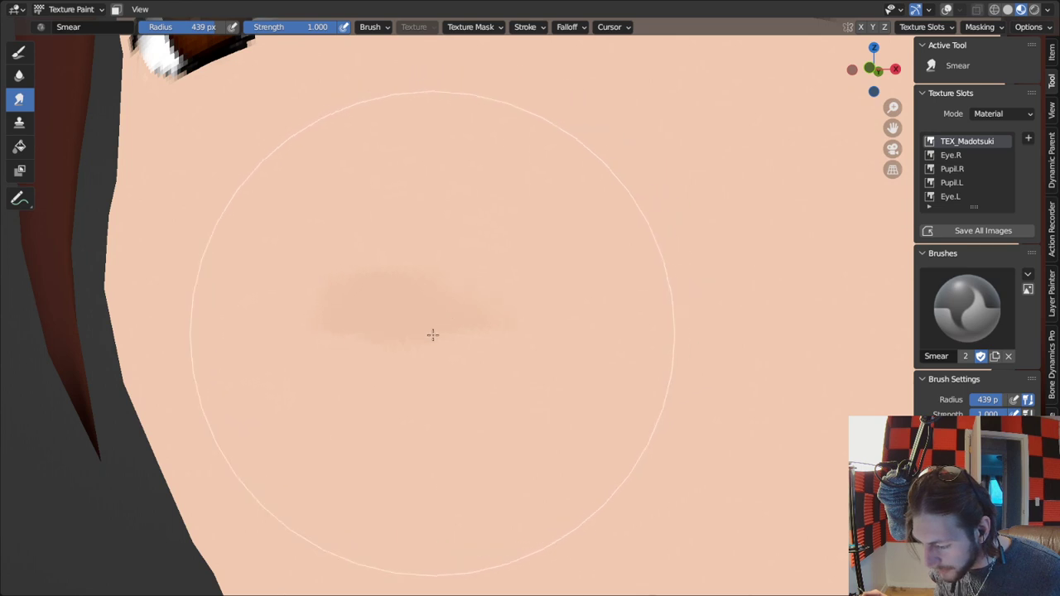
key("ctrl+z")
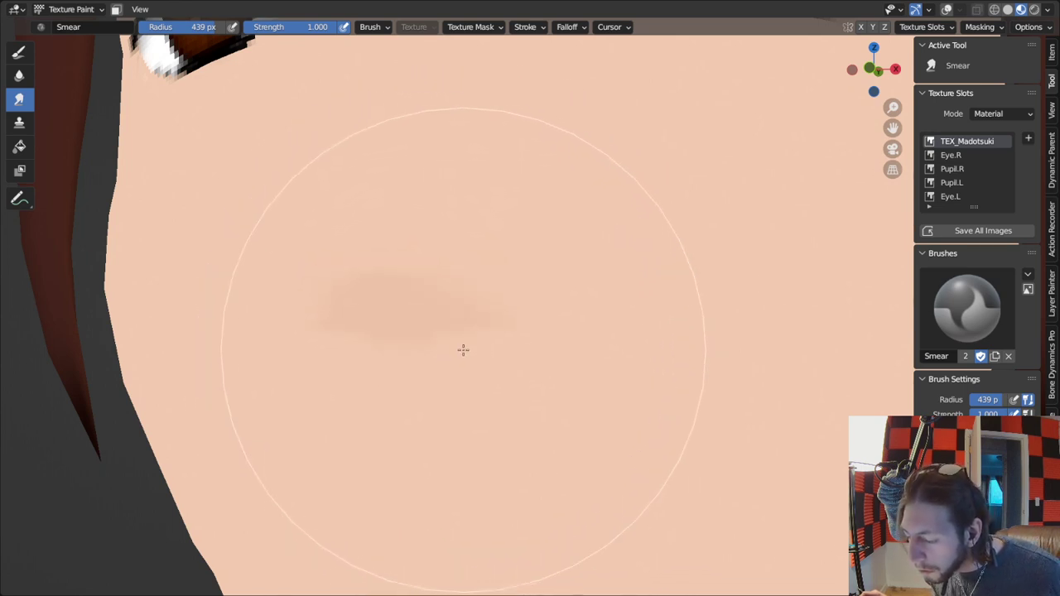
key("f")
left_click(356, 334)
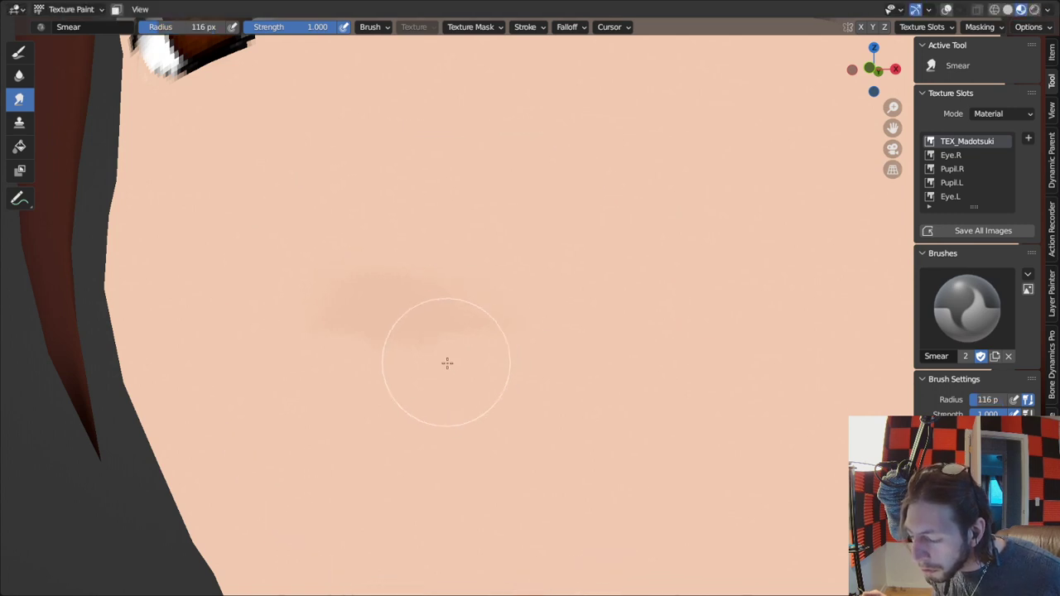
scroll(464, 348, "down", 5)
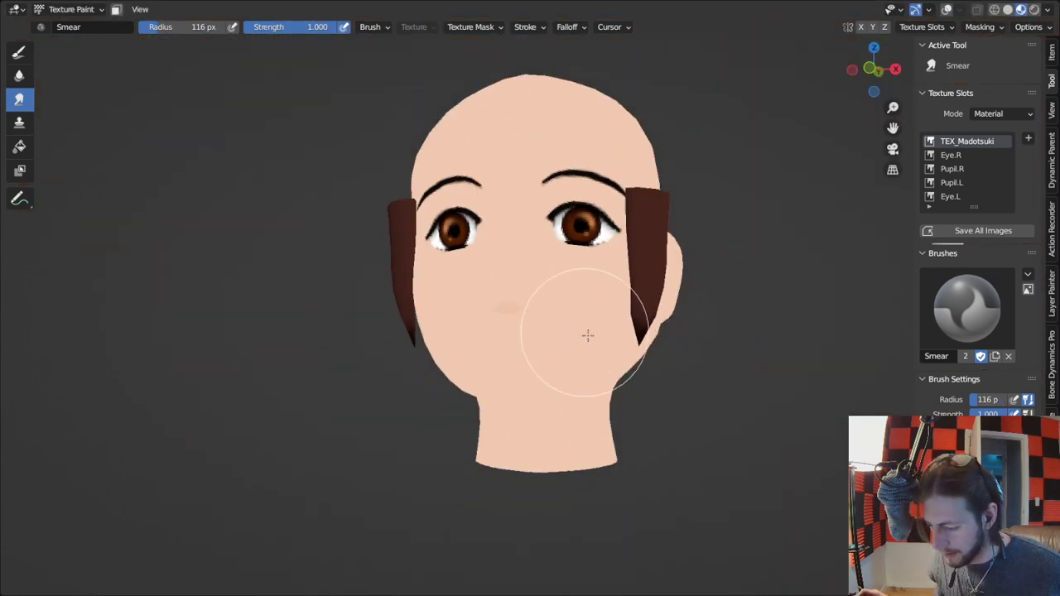
middle_click_drag(588, 336, 596, 365)
scroll(598, 353, "up", 6)
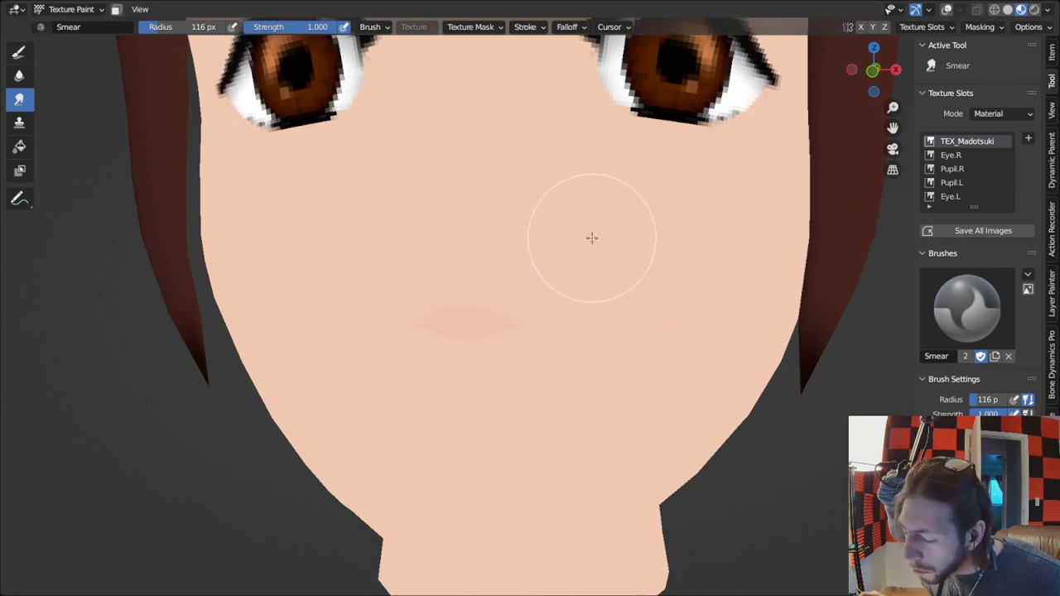
Enlarge the Smear brush to a 172 px radius and smear the mouth patch further from an angled view.
middle_click_drag(592, 238, 470, 285)
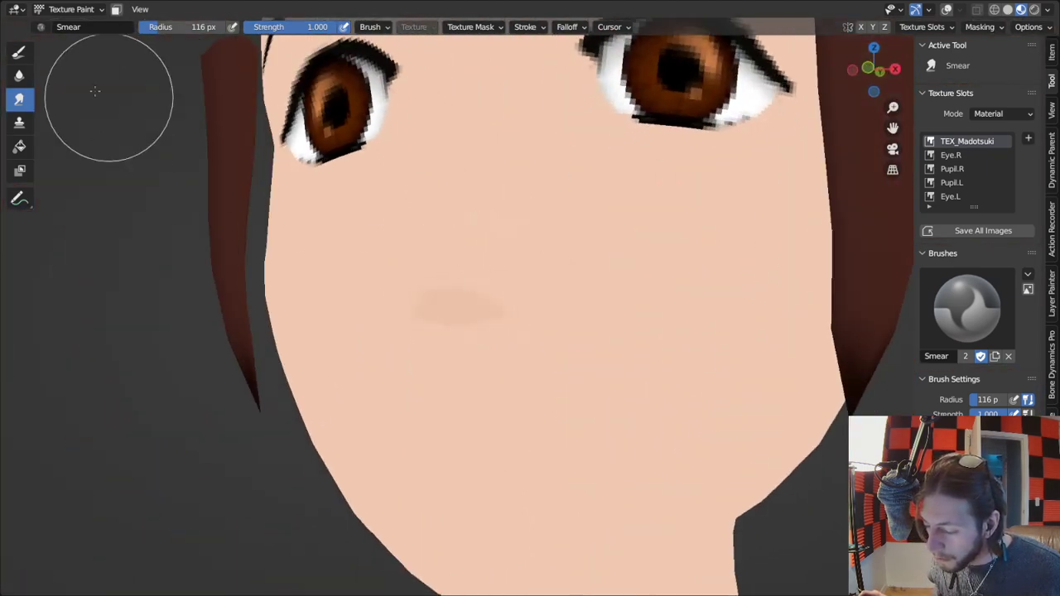
scroll(483, 315, "up", 2)
key("f")
left_click(464, 339)
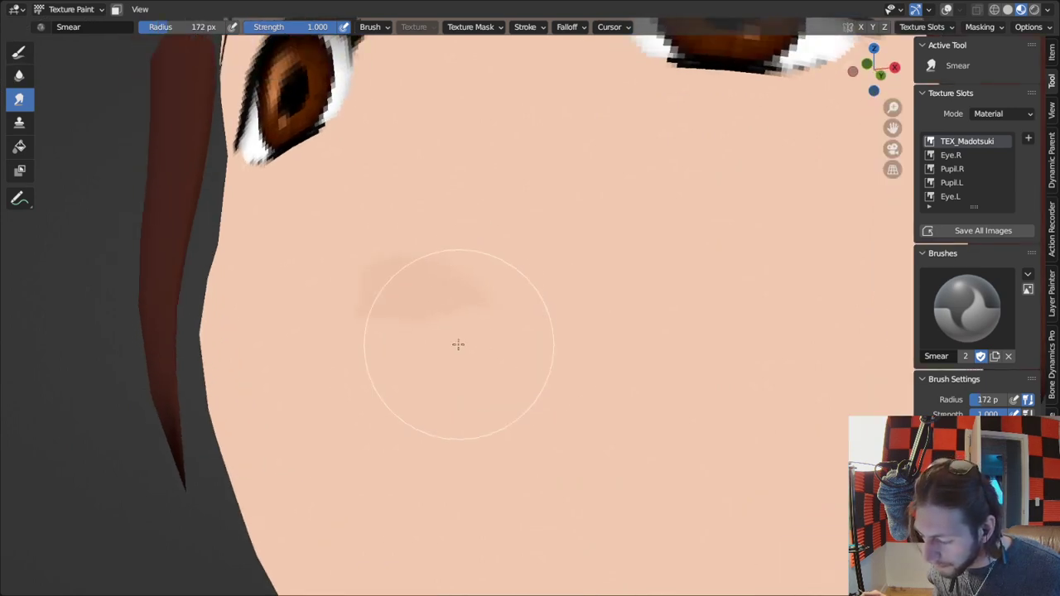
Examine the smeared mouth patch from both sides of the face, up close and from a distance.
mouse_move(454, 331)
middle_mouse_down()
mouse_move(511, 372)
mouse_move(466, 405)
mouse_move(547, 256)
mouse_move(762, 285)
mouse_move(521, 280)
mouse_move(721, 298)
middle_mouse_up()
scroll(718, 272, "down", 4)
scroll(521, 279, "down", 5)
scroll(618, 287, "up", 5)
middle_click_drag(564, 278, 516, 240)
scroll(637, 269, "up", 3)
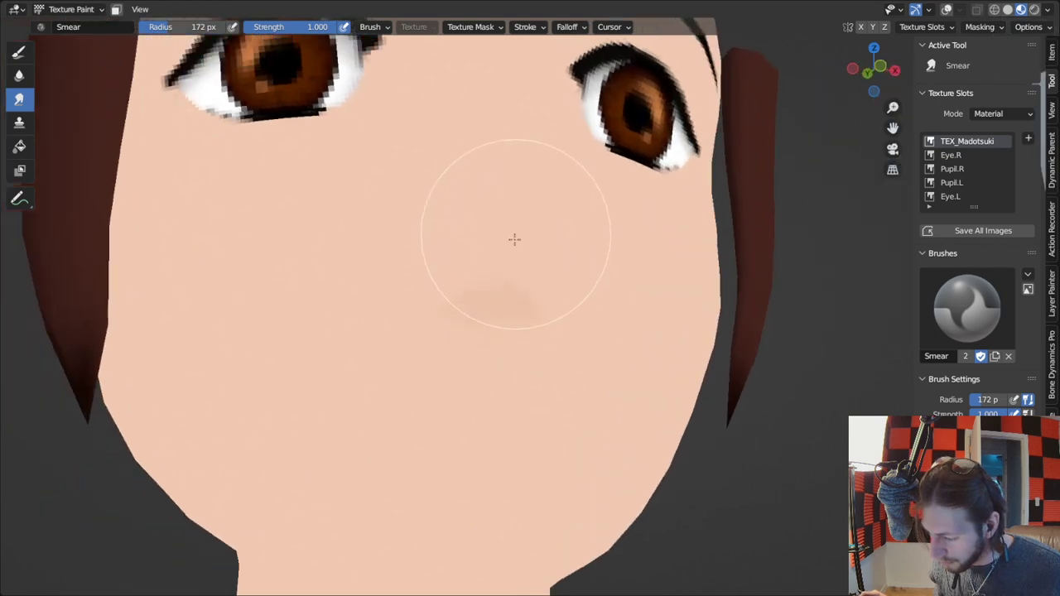
middle_click_drag(613, 290, 464, 344)
scroll(574, 356, "down", 5)
middle_click_drag(575, 356, 607, 291)
scroll(727, 301, "down", 3)
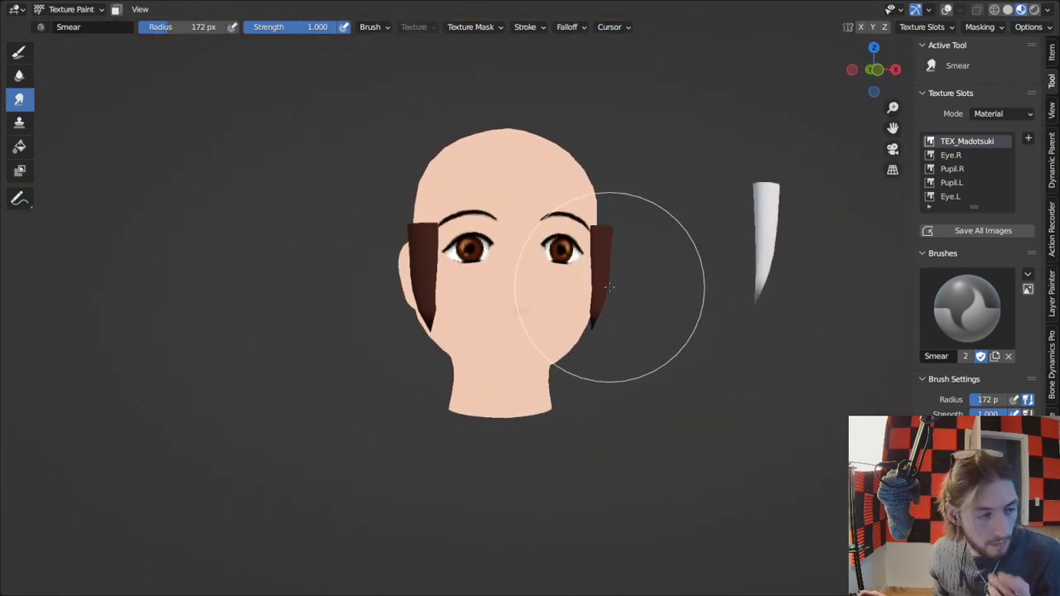
scroll(638, 281, "up", 4)
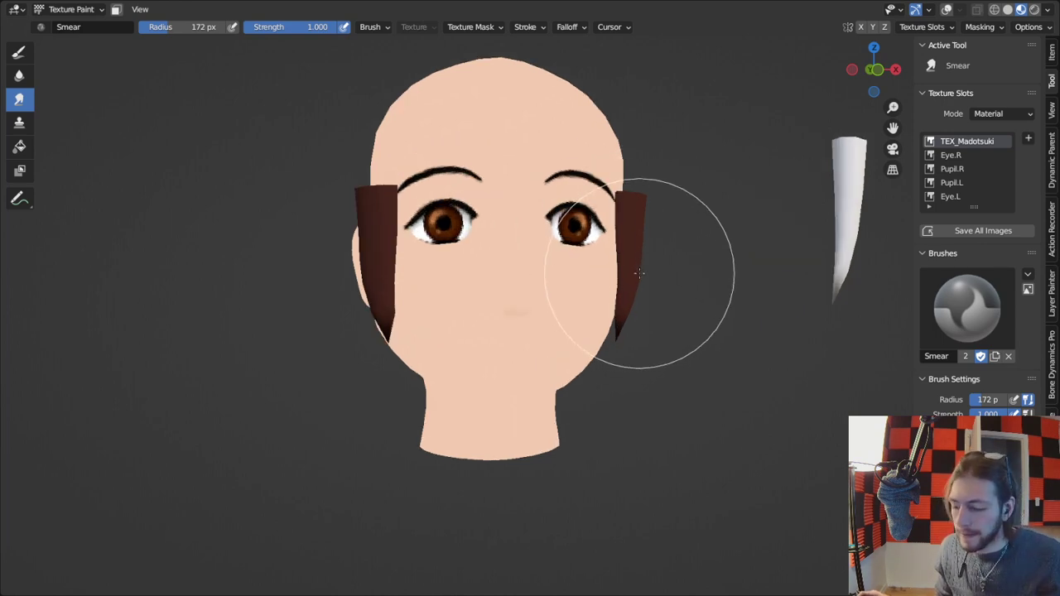
mouse_move(639, 273)
middle_mouse_down()
mouse_move(598, 319)
mouse_move(613, 341)
middle_mouse_up()
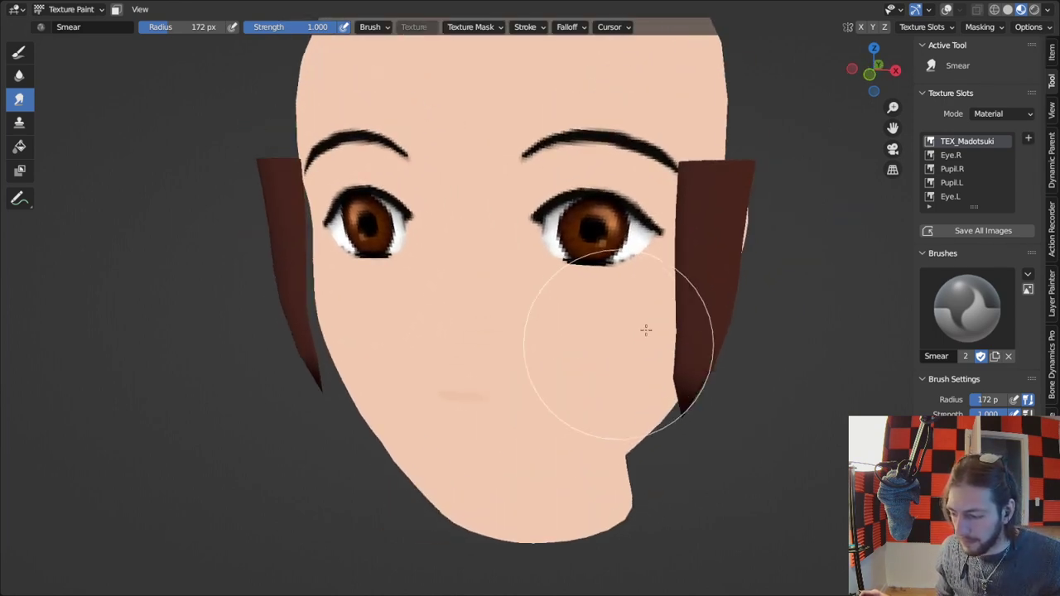
Switch to Object Mode and examine the whole face from several angles, including a close look at the eye and eyebrow.
key("ctrl+Tab")
mouse_move(431, 298)
middle_mouse_down()
mouse_move(616, 296)
mouse_move(517, 294)
middle_mouse_up()
scroll(516, 293, "down", 5)
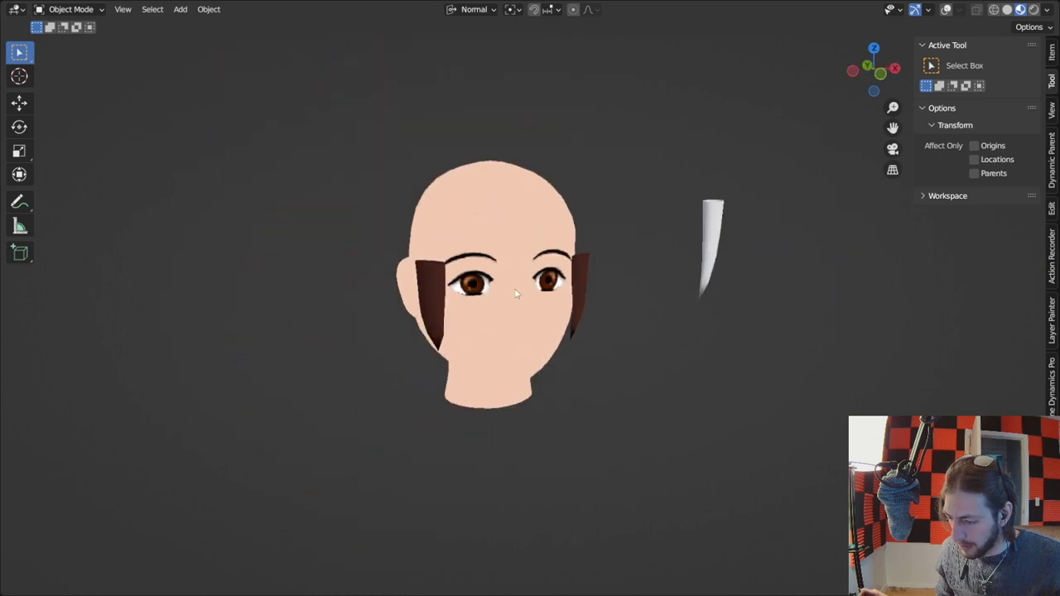
mouse_move(596, 310)
middle_mouse_down()
mouse_move(549, 288)
mouse_move(584, 298)
middle_mouse_up()
scroll(589, 302, "up", 3)
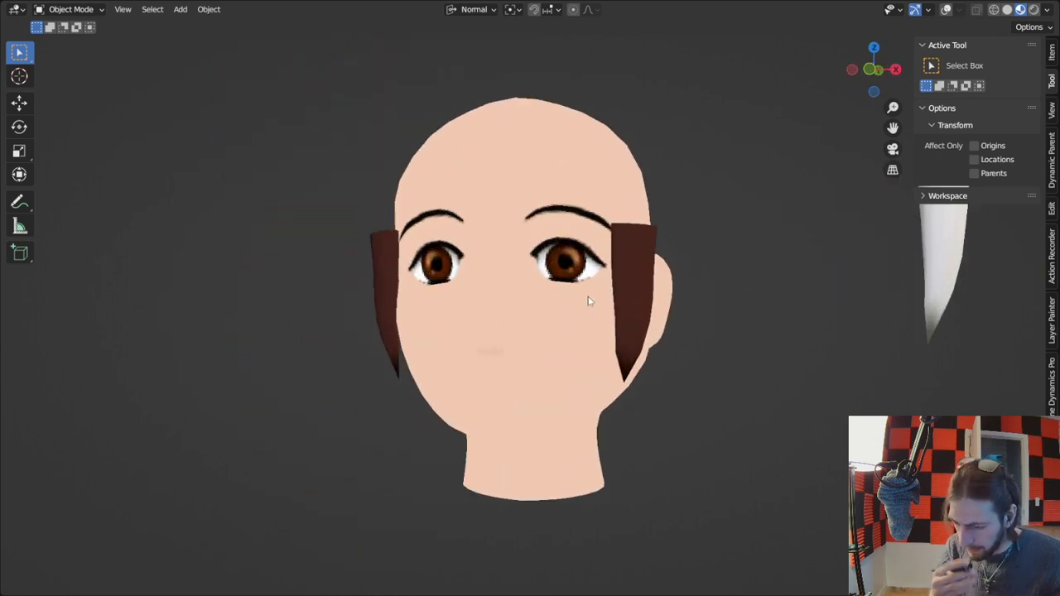
scroll(601, 298, "up", 3)
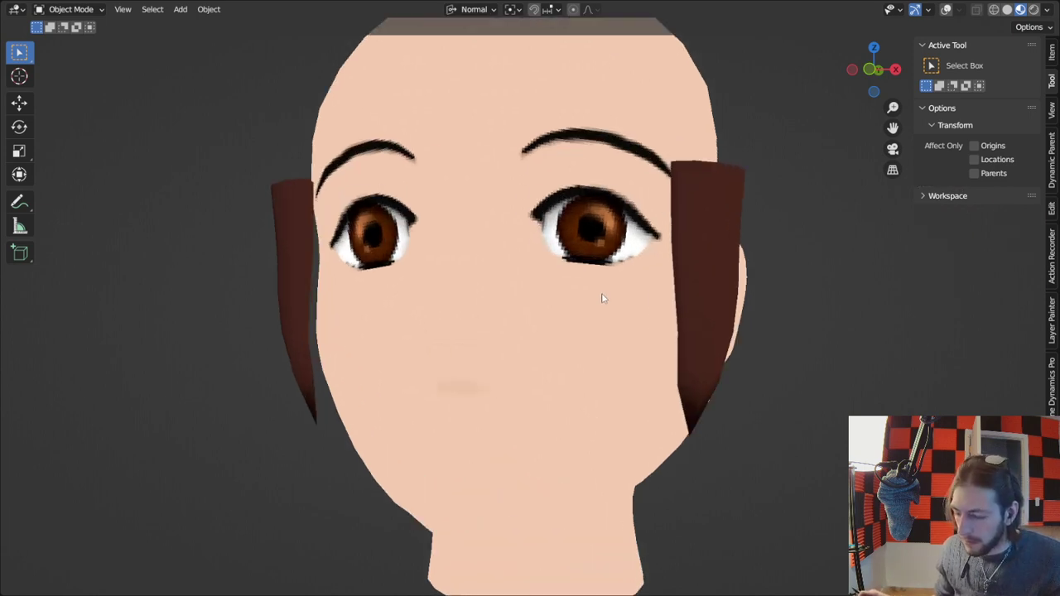
middle_click_drag(604, 368, 625, 274, "shift")
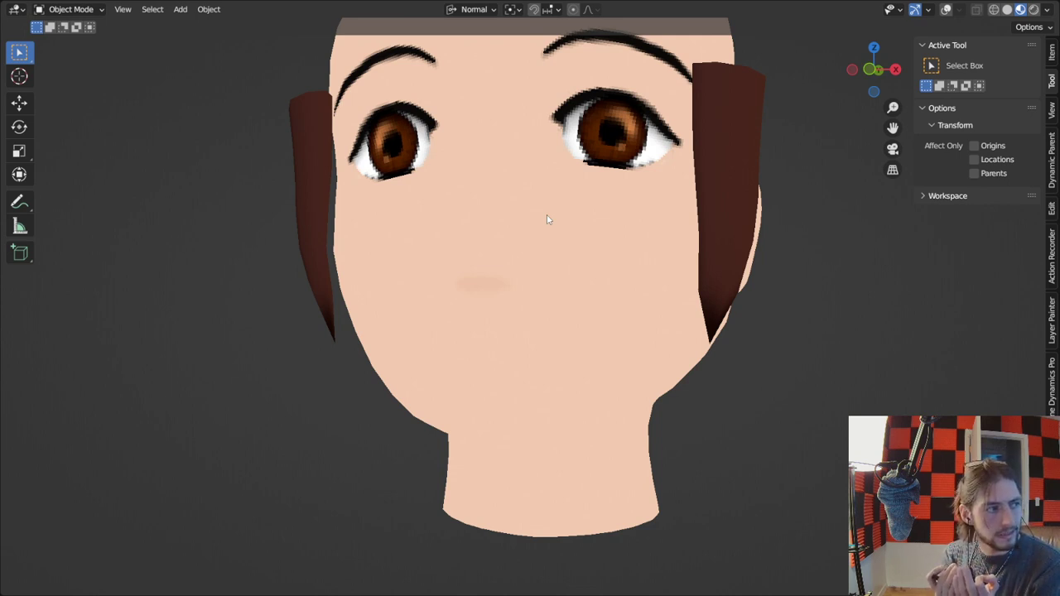
scroll(547, 220, "down", 2)
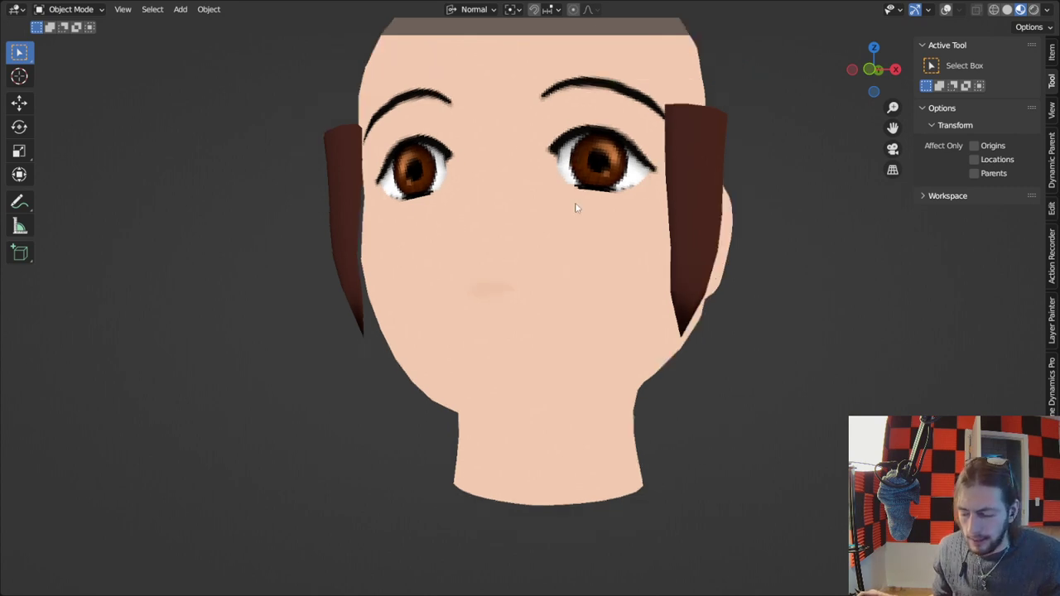
middle_click_drag(572, 207, 472, 278)
scroll(587, 290, "up", 2)
scroll(549, 259, "up", 3)
middle_click_drag(549, 258, 592, 270)
scroll(628, 262, "up", 4)
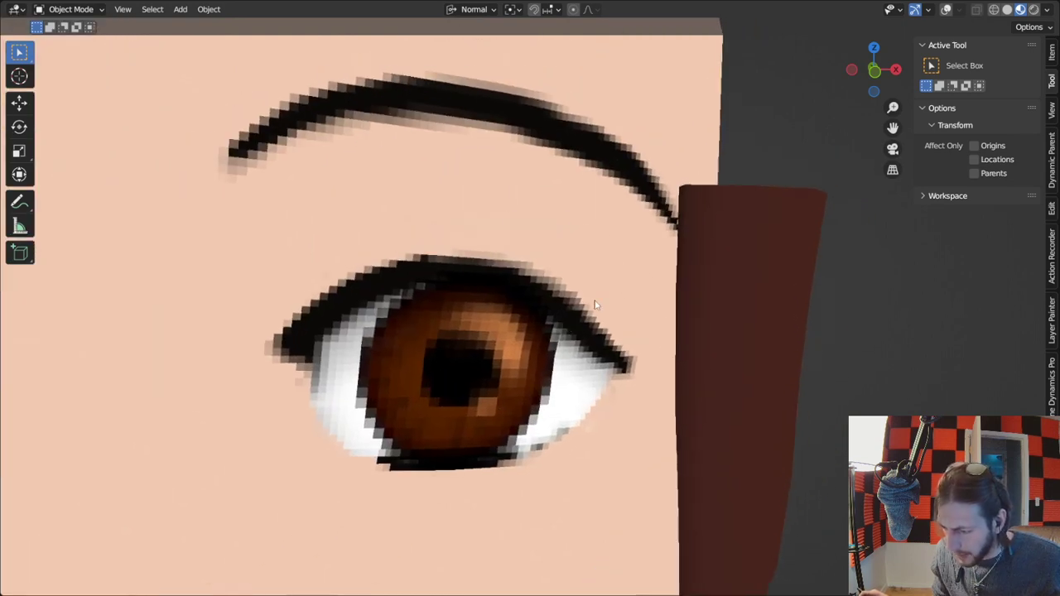
Return to Texture Paint mode at the eye beside the hair strand and activate the Draw brush.
left_click(71, 9)
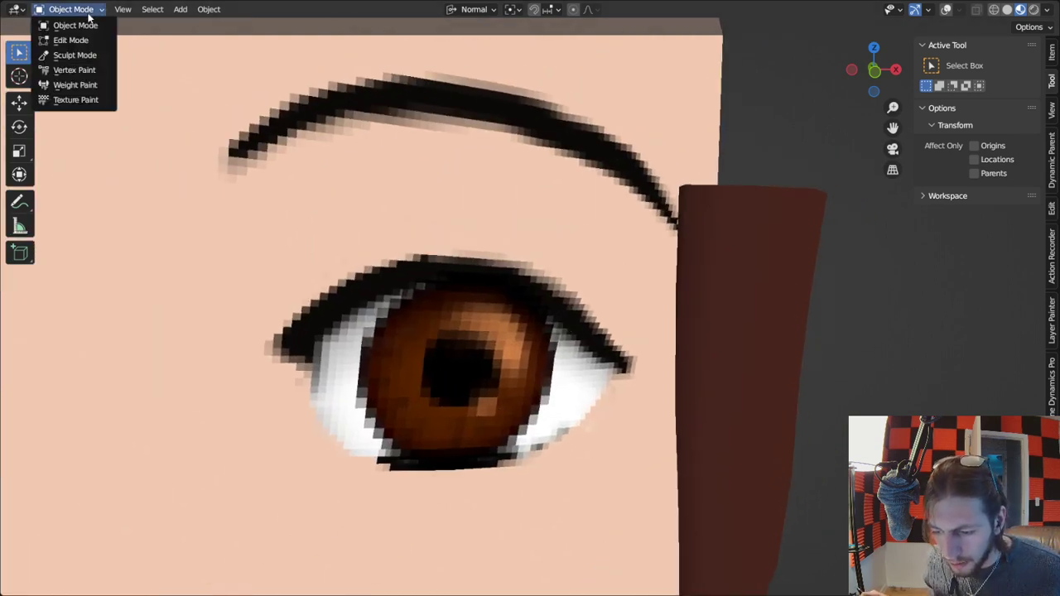
left_click(82, 97)
scroll(500, 367, "up", 2)
middle_click_drag(585, 349, 505, 331)
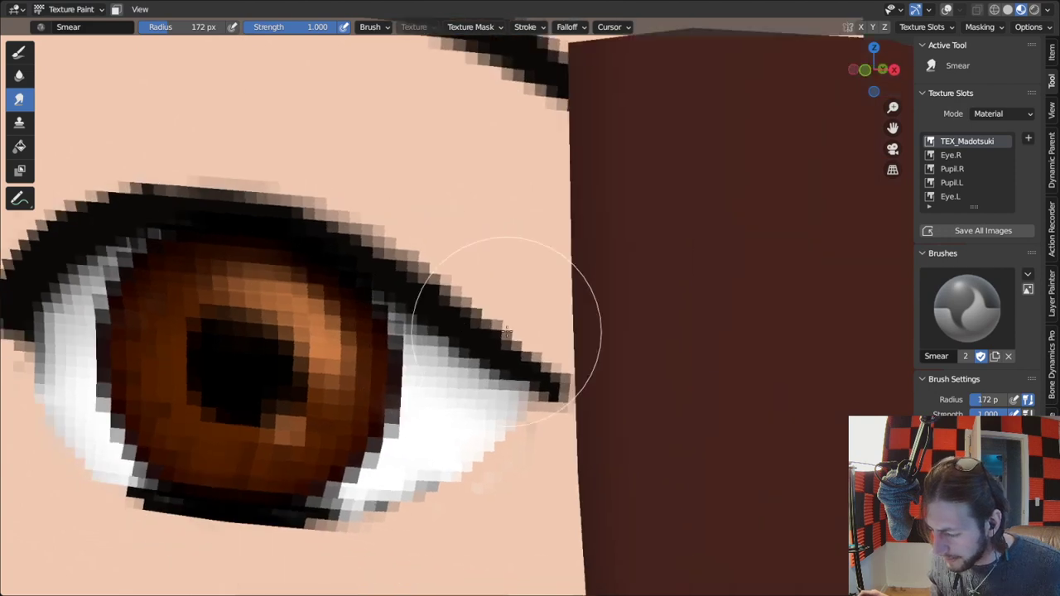
middle_click_drag(381, 302, 416, 318)
left_click(18, 51)
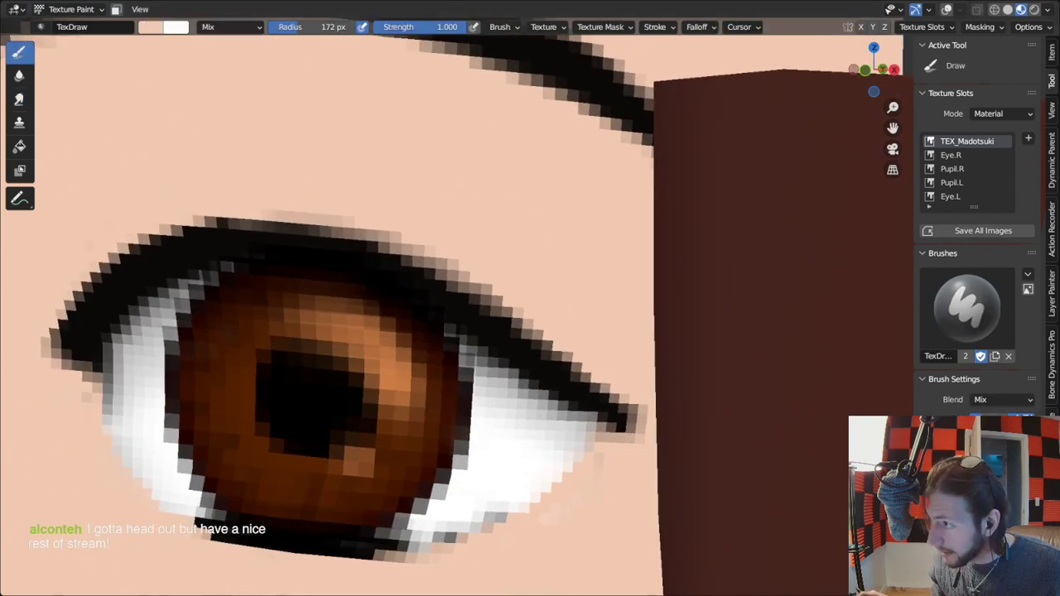
Target the Eye.L texture and set the Draw brush to Add Alpha blending with a 79 px radius.
key("alt+Tab")
left_click(939, 411)
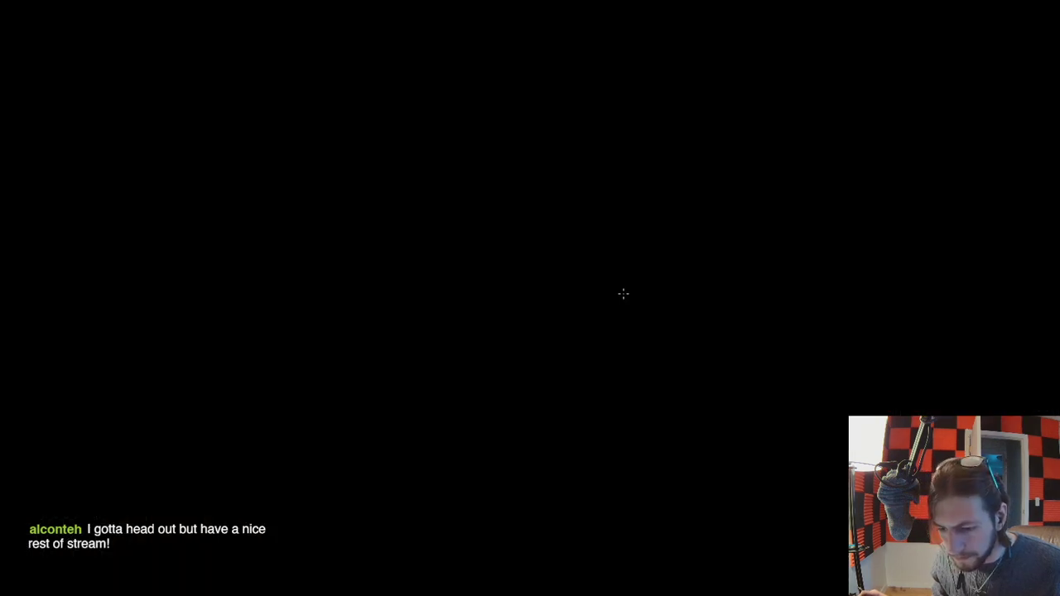
left_click(223, 31)
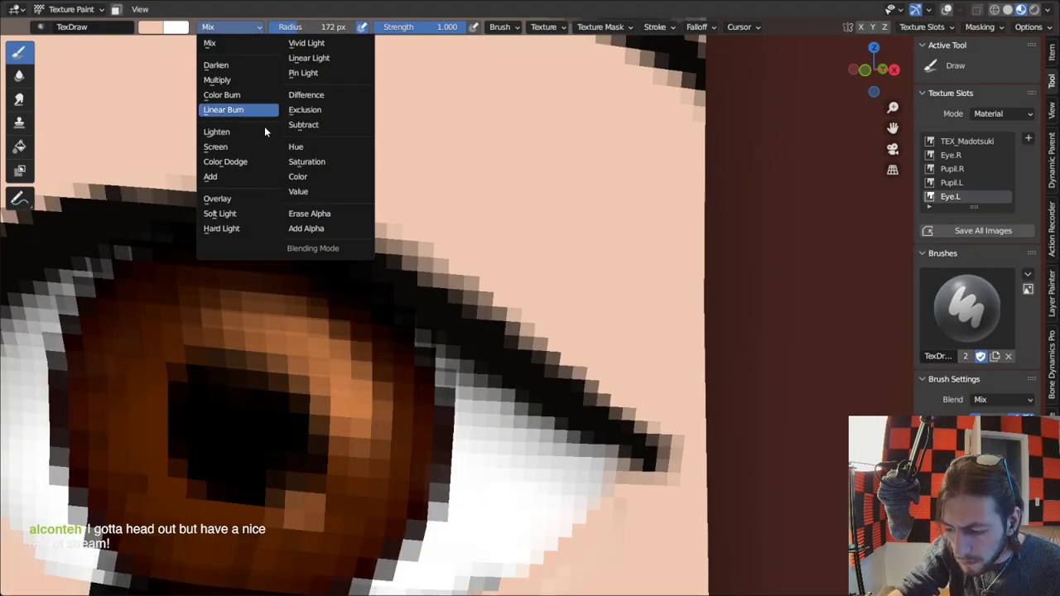
left_click(342, 231)
key("f")
left_click(360, 268)
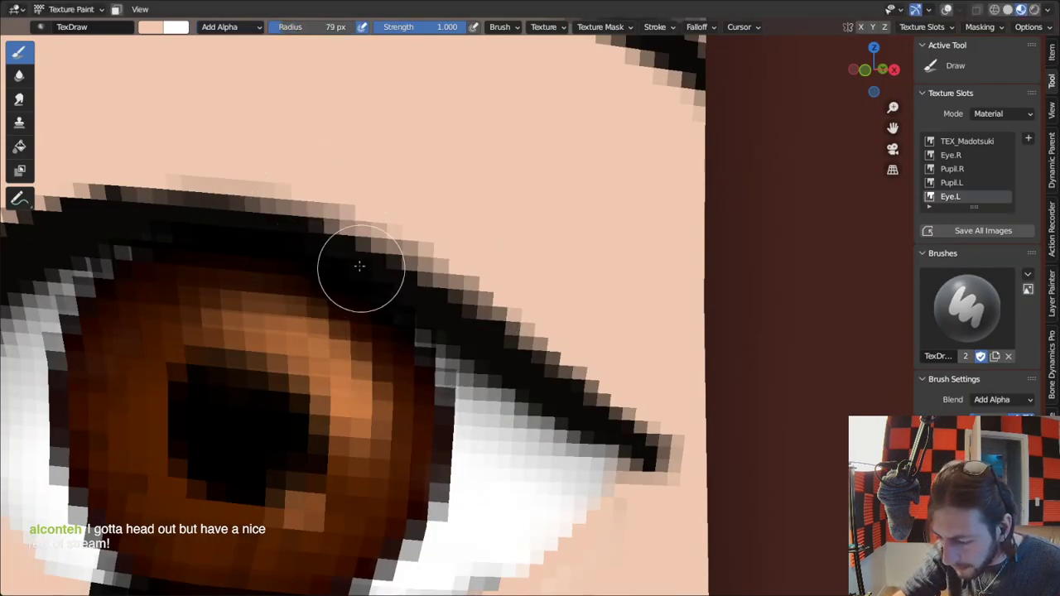
Paint alpha back along the upper eyelash line of Eye.L to fill in its semi-transparent pixels.
mouse_move(420, 296)
left_mouse_down()
mouse_move(510, 371)
mouse_move(511, 357)
mouse_move(444, 295)
mouse_move(363, 250)
mouse_move(249, 225)
mouse_move(192, 230)
left_mouse_up()
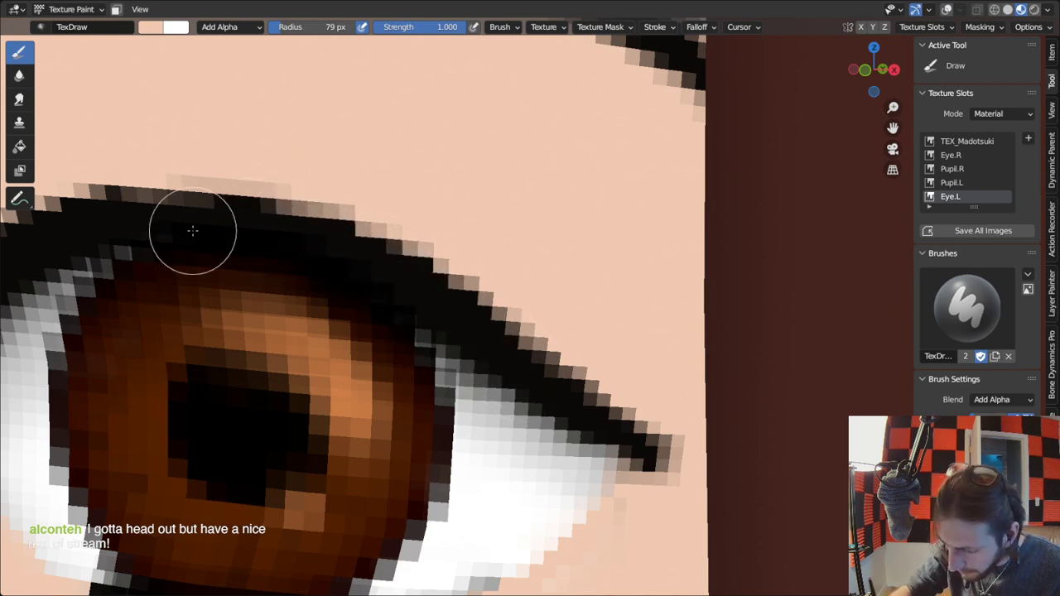
mouse_move(298, 247)
left_mouse_down()
mouse_move(236, 217)
mouse_move(292, 232)
mouse_move(224, 204)
left_mouse_up()
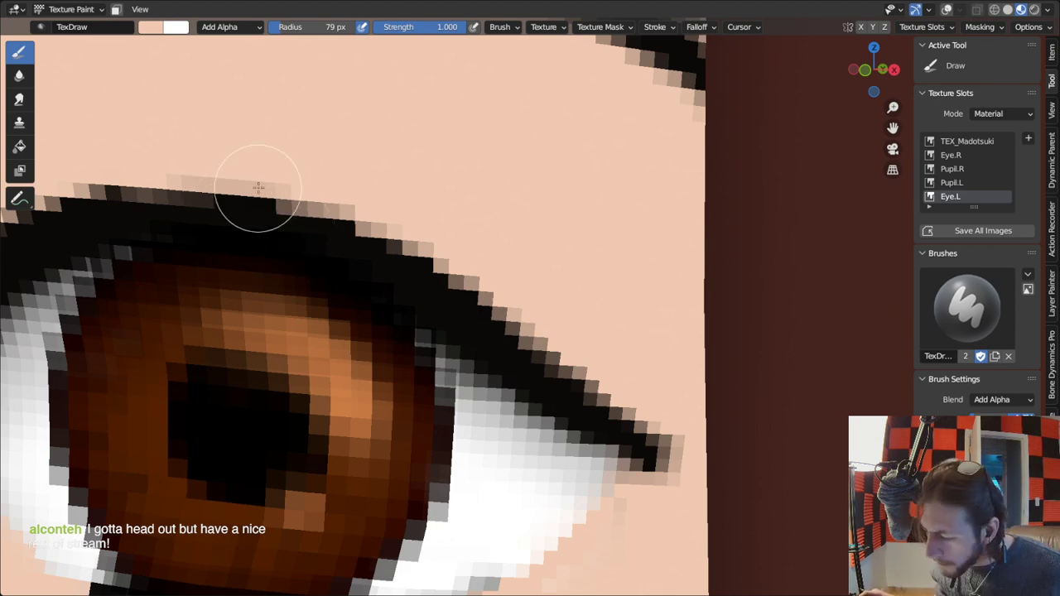
scroll(256, 184, "down", 3)
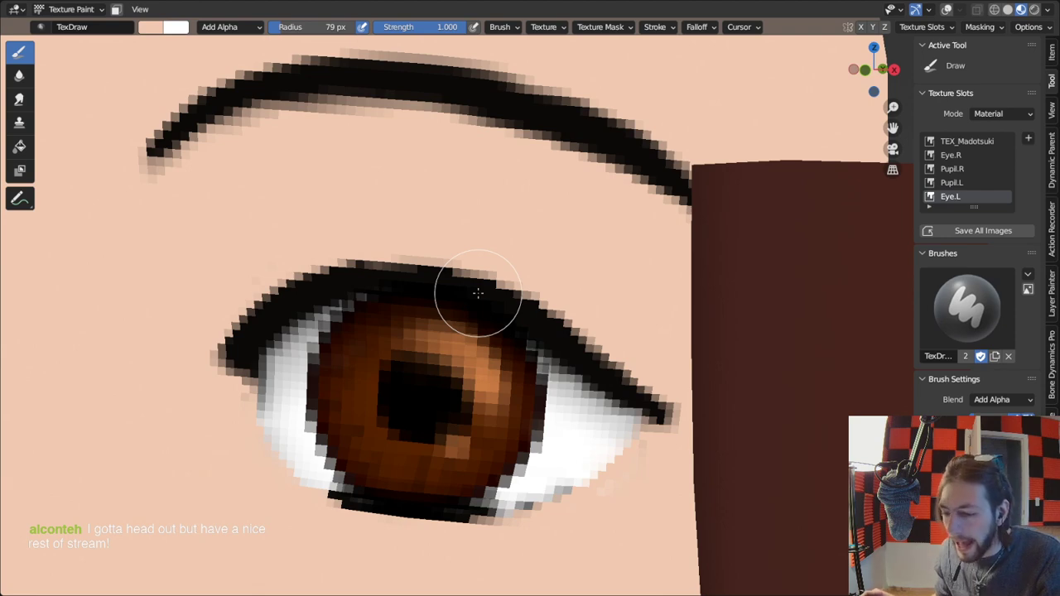
middle_click_drag(510, 390, 496, 402)
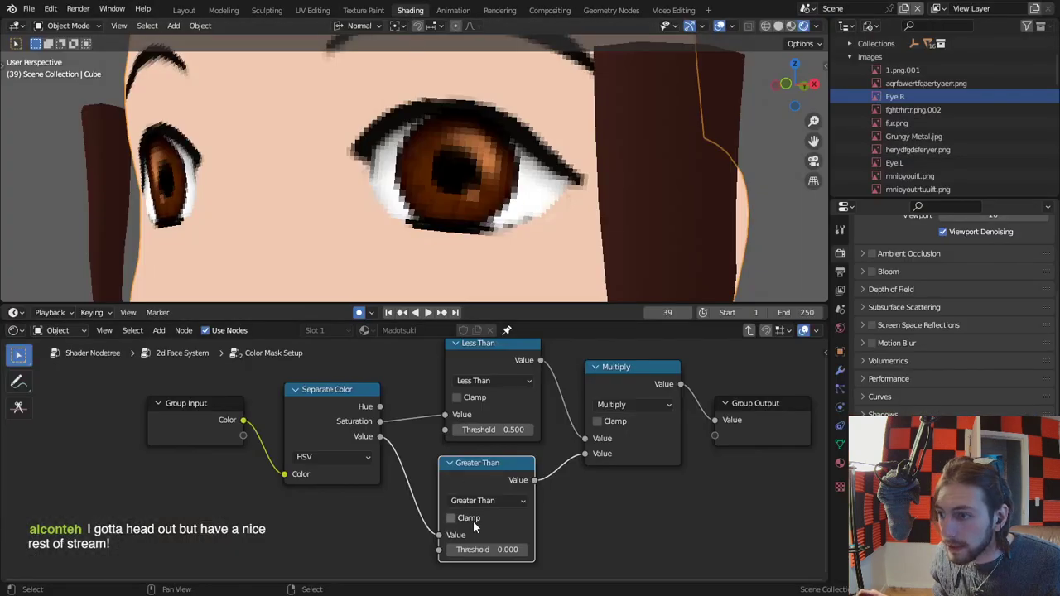
In the Color Mask Setup node group, set the Greater Than threshold to 0.040 and check the eyelash and iris edge up close.
scroll(474, 527, "up", 1)
scroll(517, 553, "up", 1)
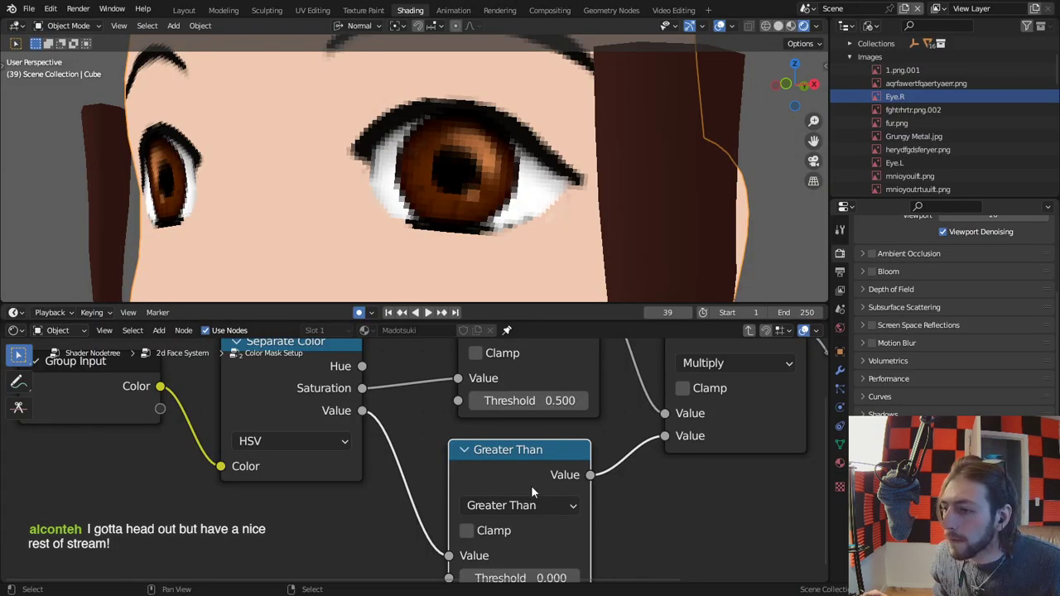
middle_click_drag(546, 536, 564, 484)
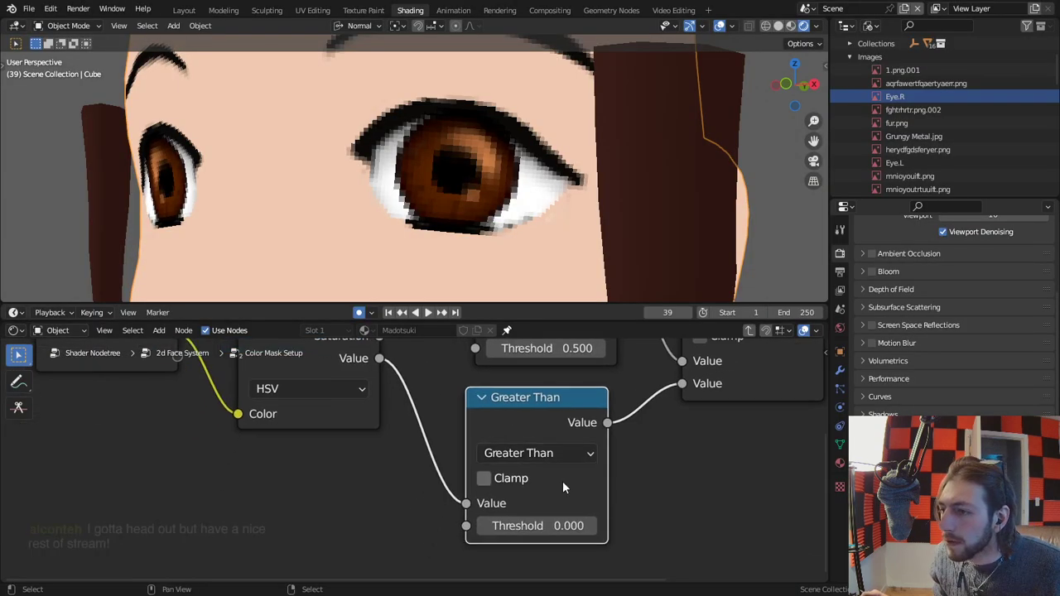
mouse_move(538, 522)
left_mouse_down()
mouse_move(646, 522)
mouse_move(532, 522)
mouse_move(548, 522)
left_mouse_up()
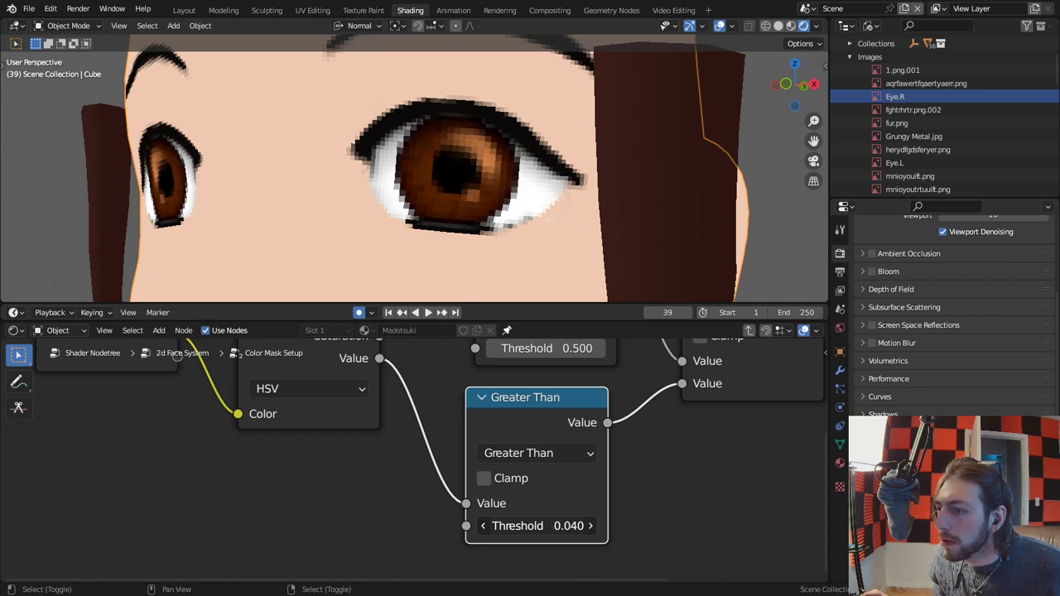
scroll(461, 195, "up", 5)
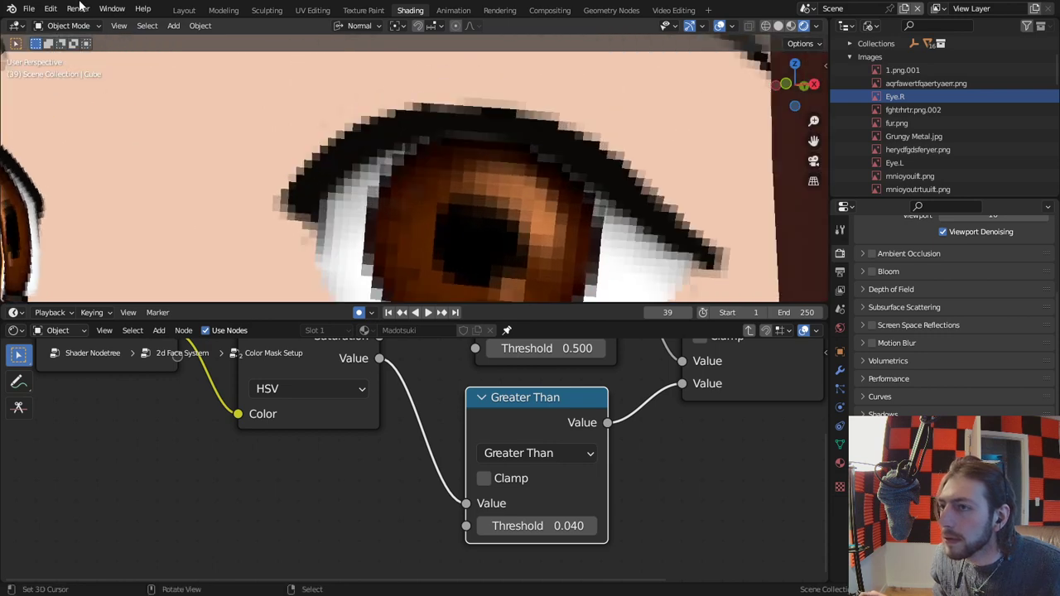
scroll(344, 148, "up", 2)
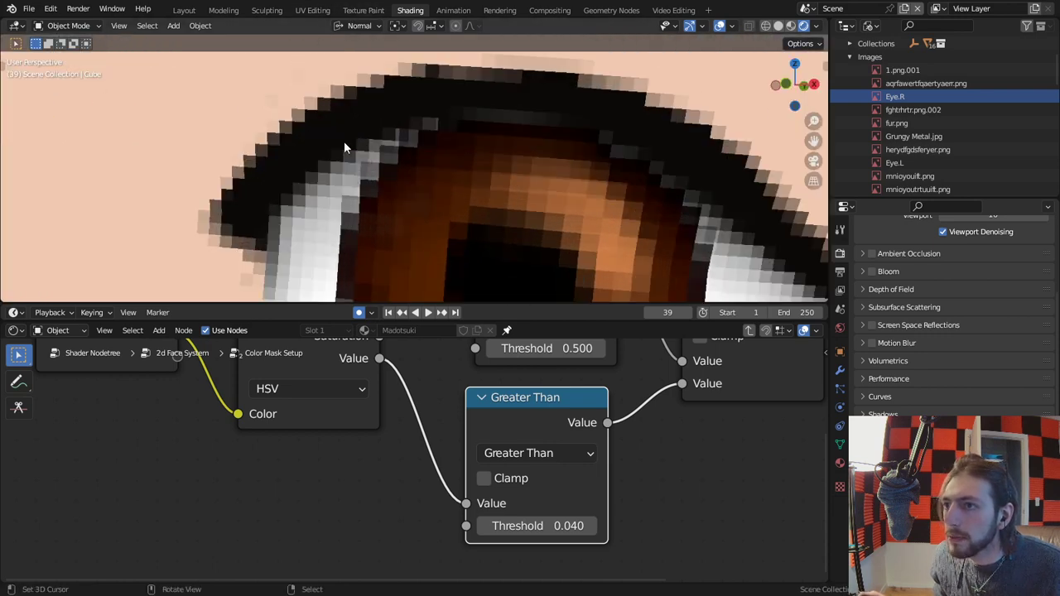
Return to texture painting on the Eye.L image and set the brush's primary colour to black.
left_click(363, 9)
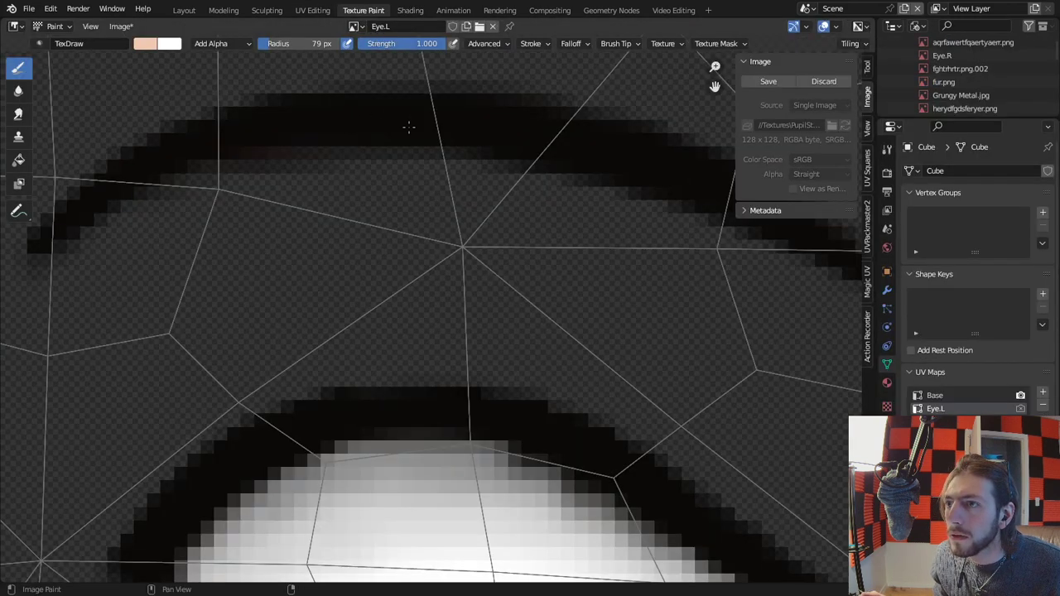
left_click(146, 46)
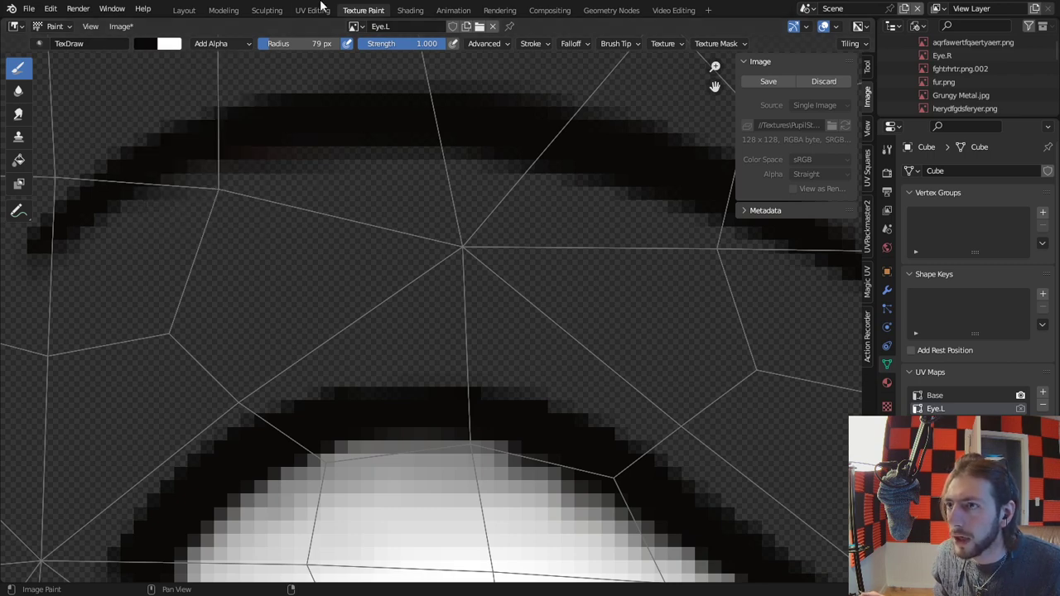
In the Color Mask Setup node group, set the Greater Than threshold to 0.043 and inspect the whole eye down to its lower edge.
left_click(407, 10)
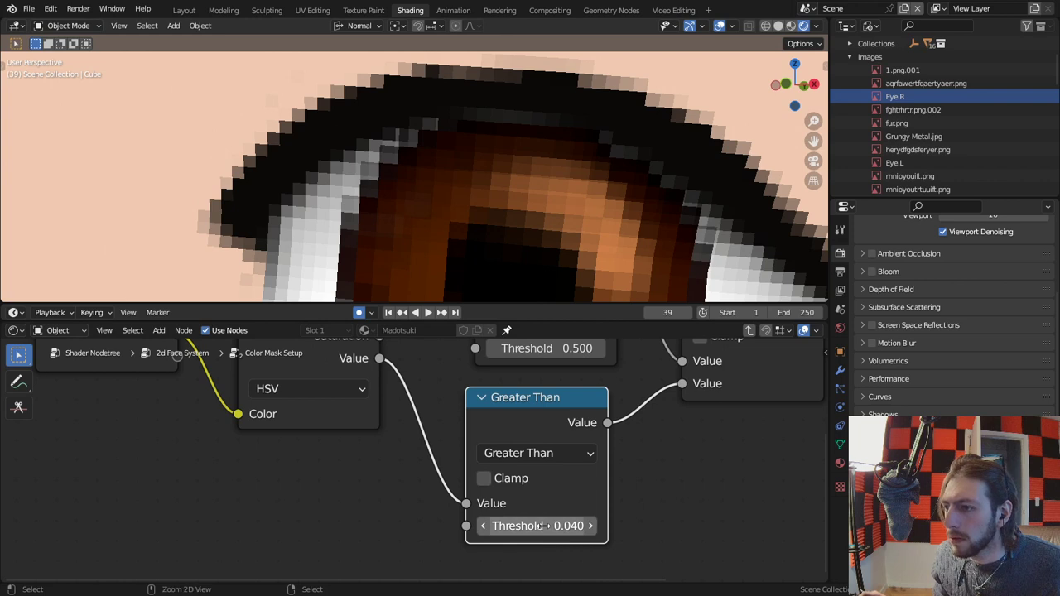
scroll(528, 263, "down", 3)
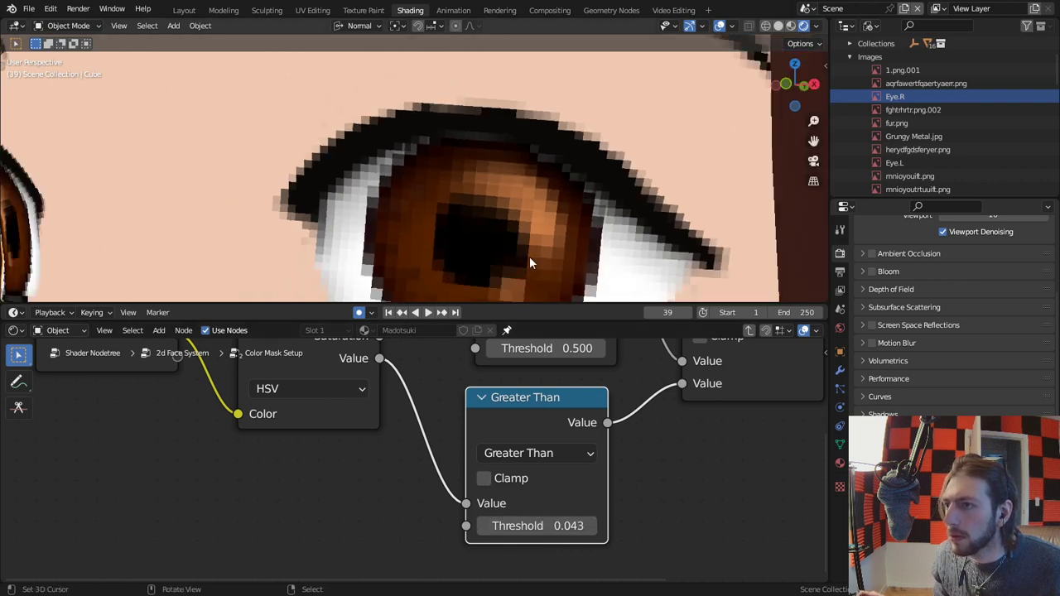
middle_click_drag(529, 256, 524, 114, "shift")
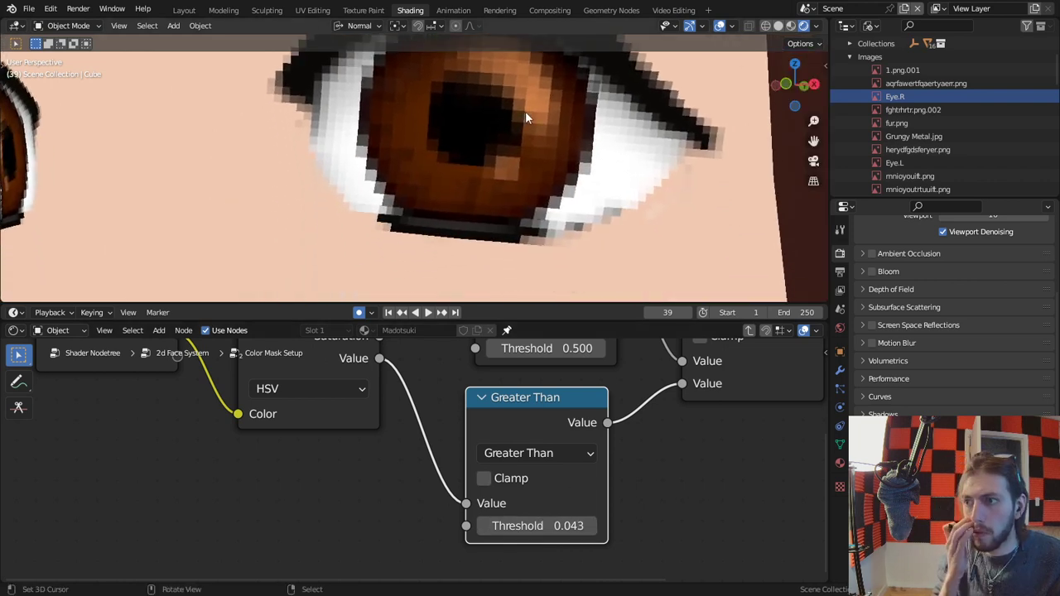
In the UV Editing workspace, try shifting the selected face UVs upward over Eye.L to test how the iris moves within the eye.
left_click(313, 10)
scroll(300, 400, "up", 2)
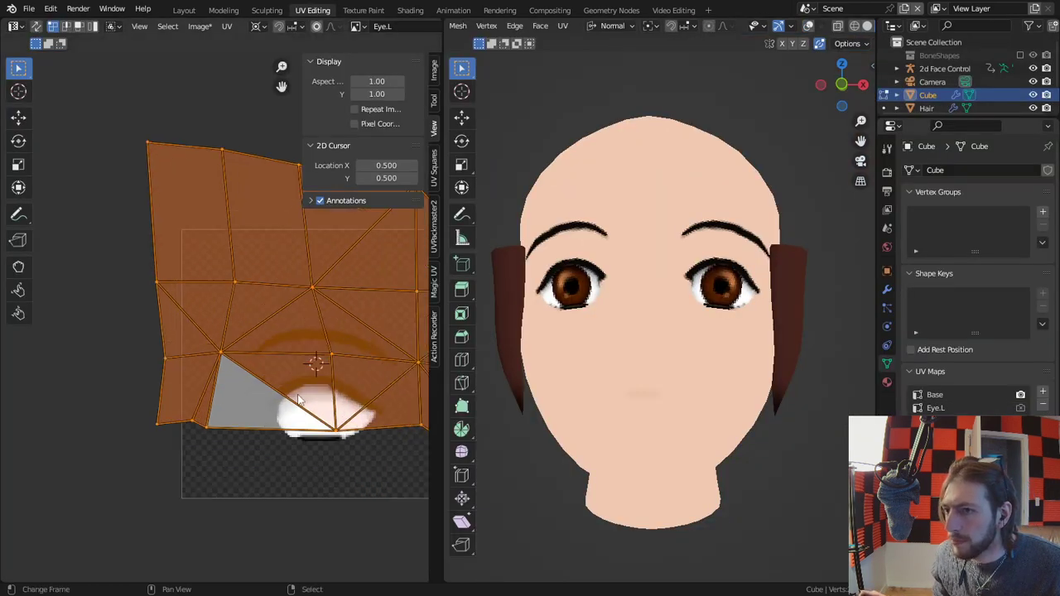
scroll(300, 400, "up", 1)
scroll(778, 297, "up", 5)
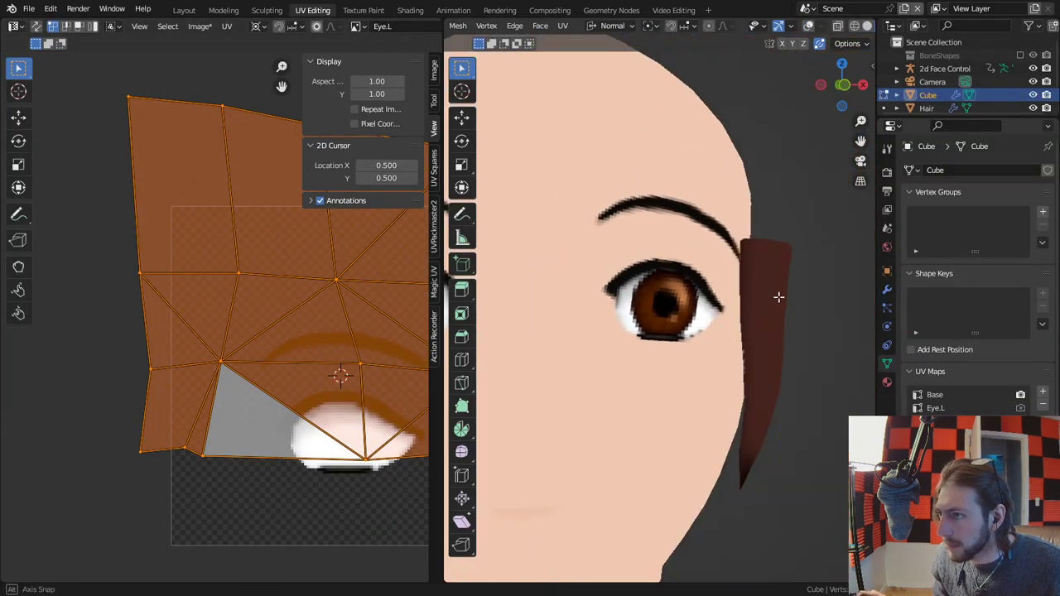
scroll(778, 297, "up", 5)
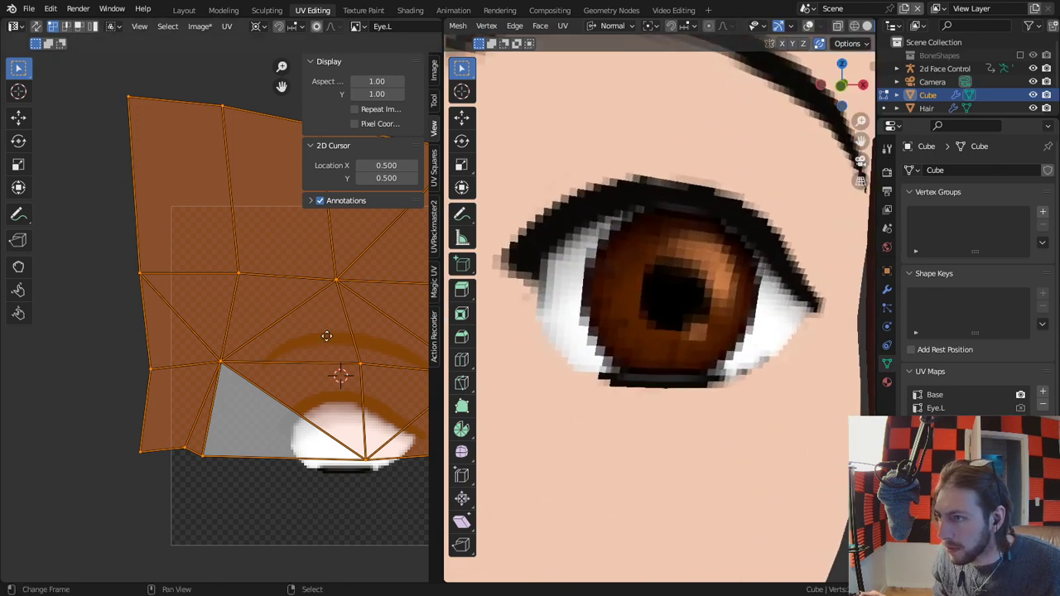
key("g")
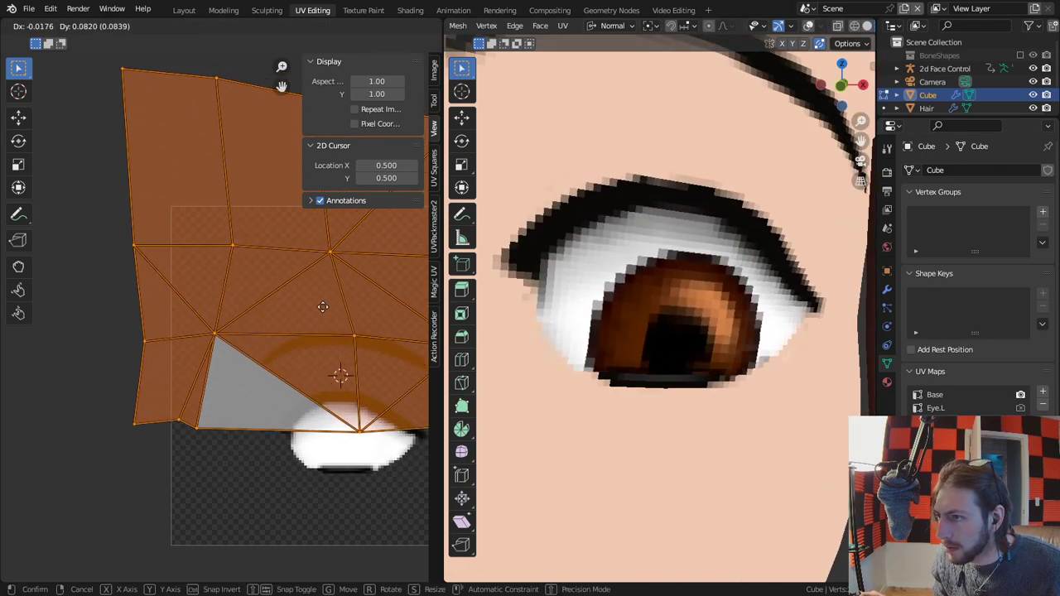
left_click(328, 370)
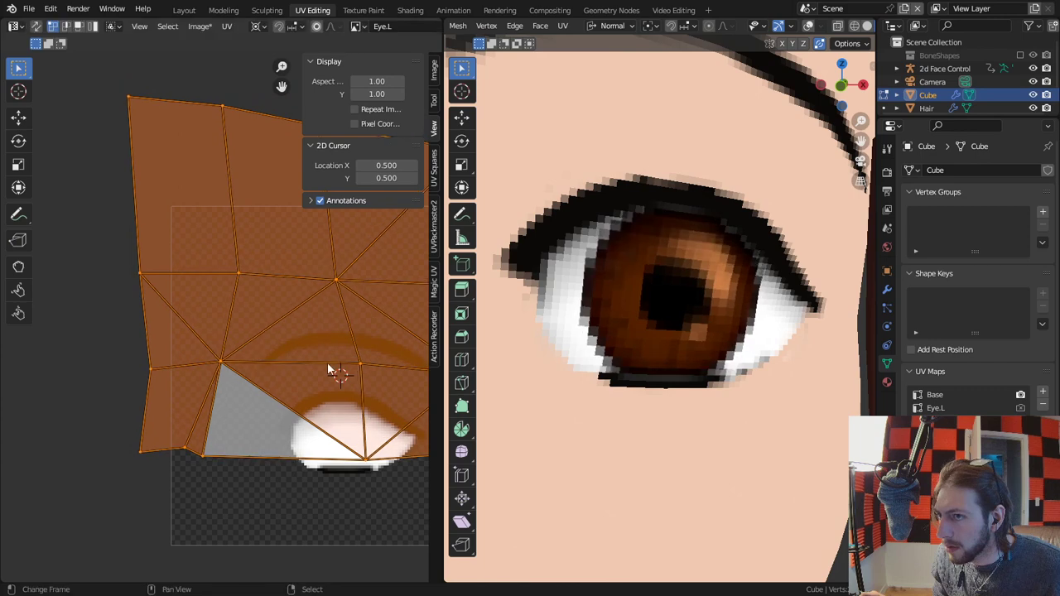
scroll(329, 371, "up", 6)
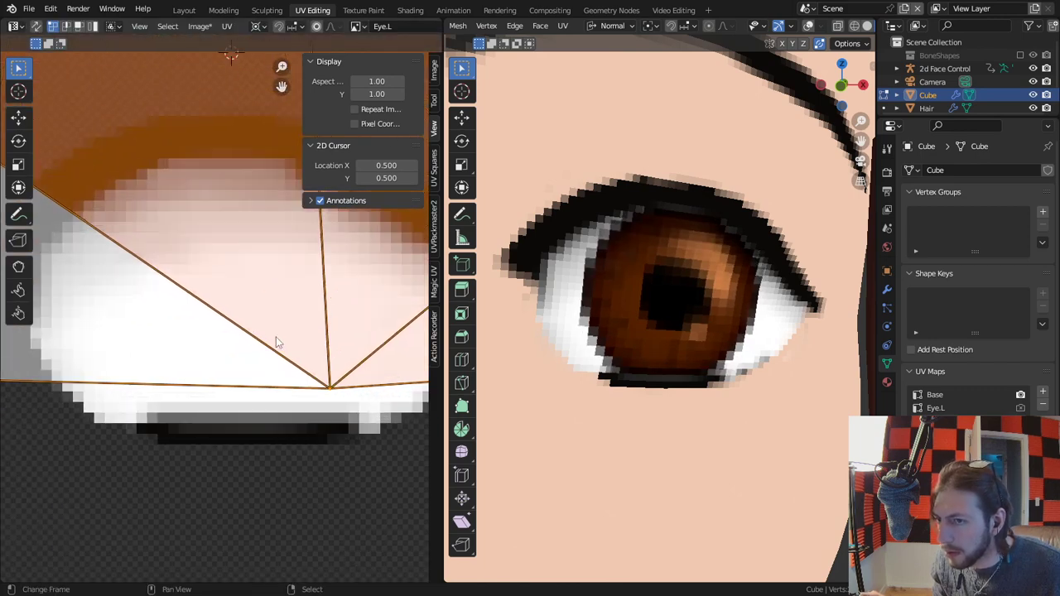
key("g")
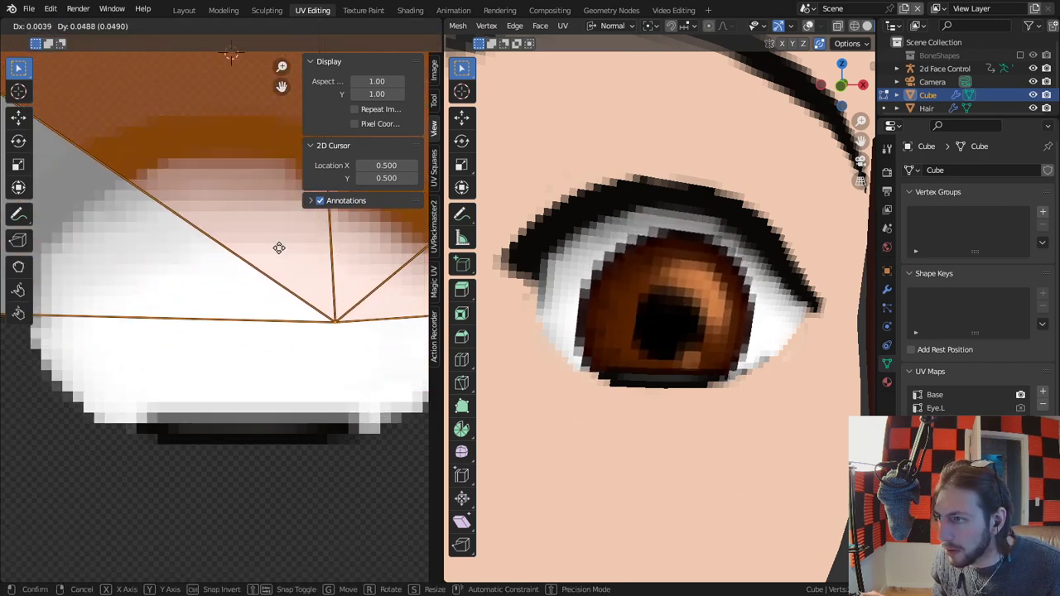
key("Escape")
scroll(281, 399, "up", 3)
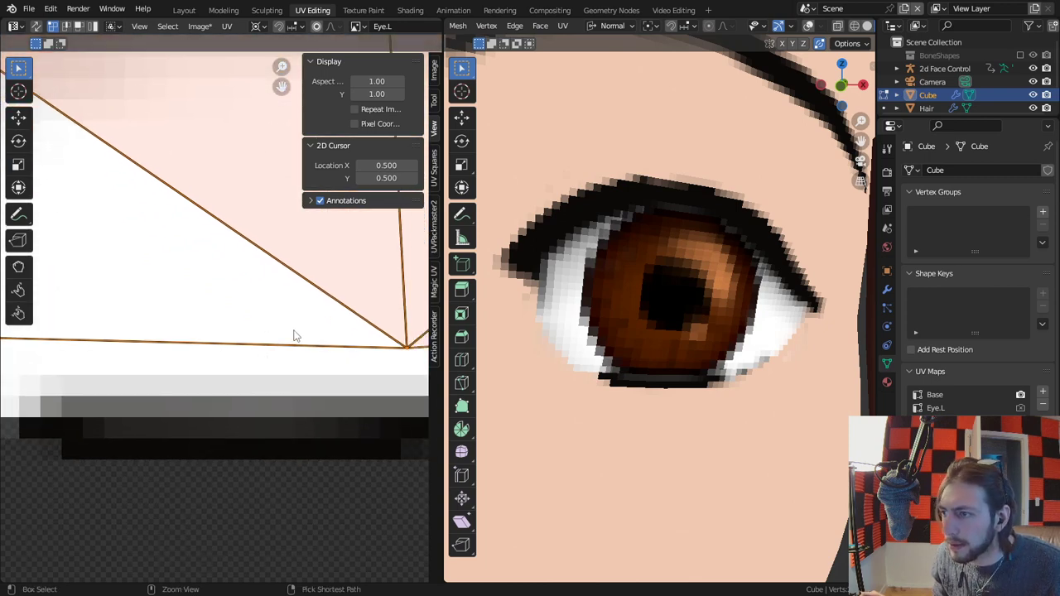
Open the Texture Paint workspace on the Eye.L image, framing the dark pixel rows along the lower lid.
key("ctrl+z")
key("ctrl+shift+z")
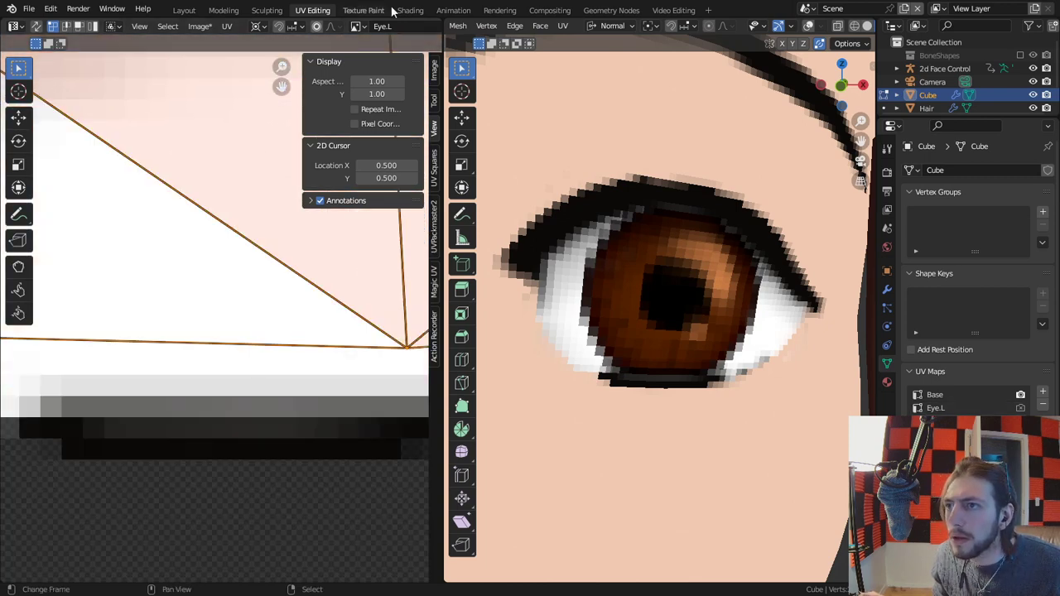
left_click(369, 10)
middle_click_drag(411, 522, 367, 310, "shift")
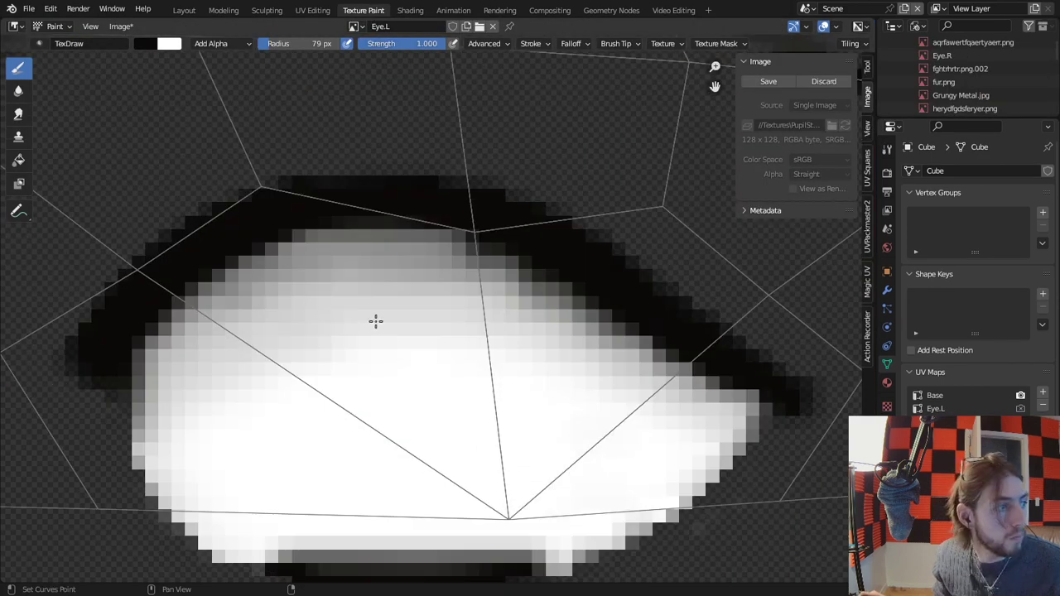
middle_click_drag(395, 373, 393, 237, "shift")
scroll(393, 237, "up", 3)
middle_click_drag(479, 395, 480, 104, "shift")
scroll(472, 232, "up", 3)
middle_click_drag(464, 355, 454, 298, "shift")
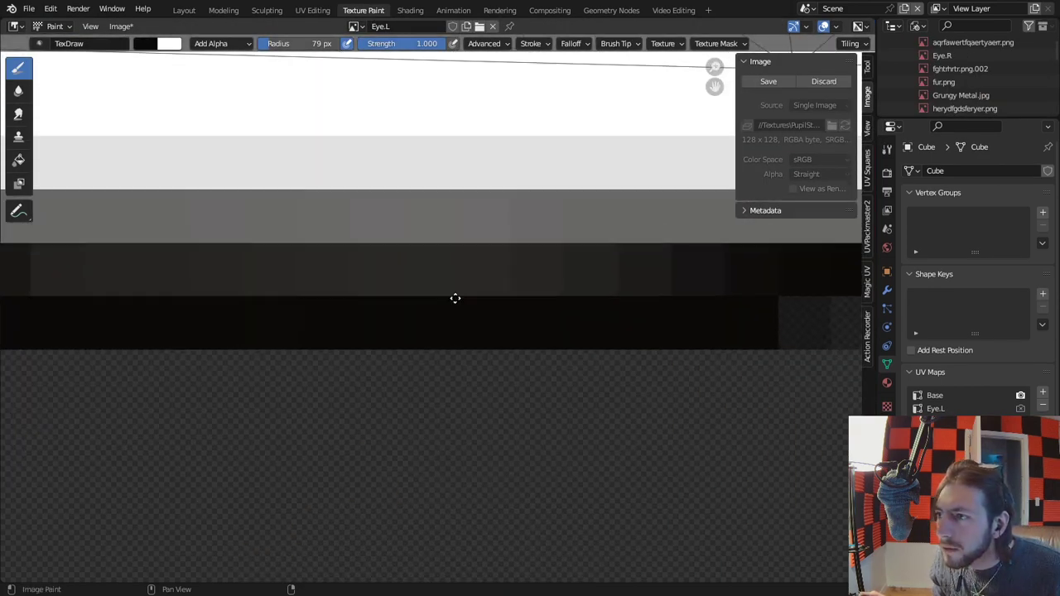
scroll(455, 298, "down", 3)
middle_click_drag(388, 234, 433, 326)
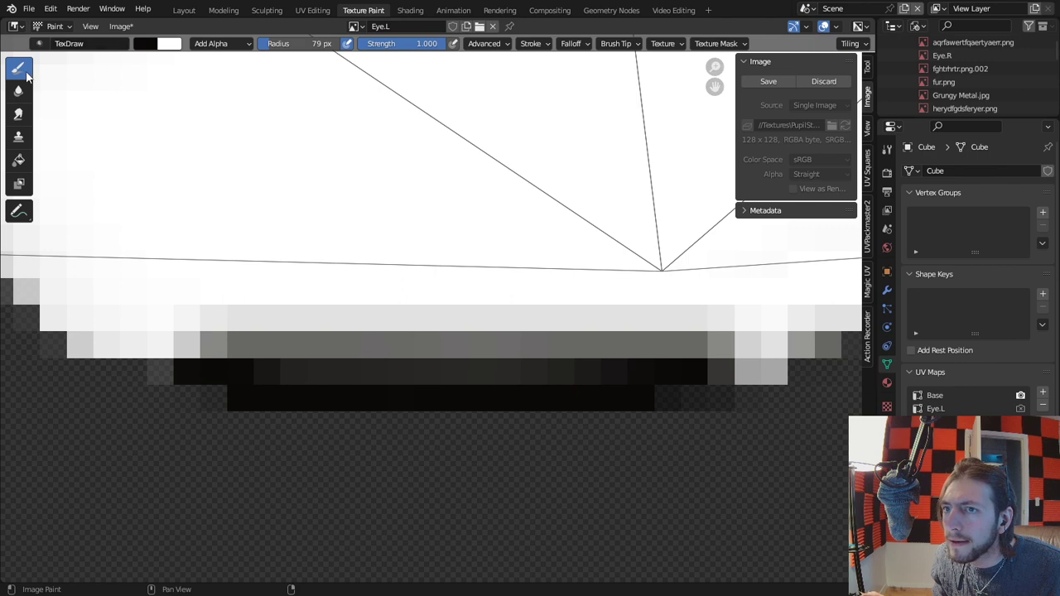
Reduce the TexDraw brush radius to 3 px for working on the lower lid pixels.
key("f")
left_click(393, 327)
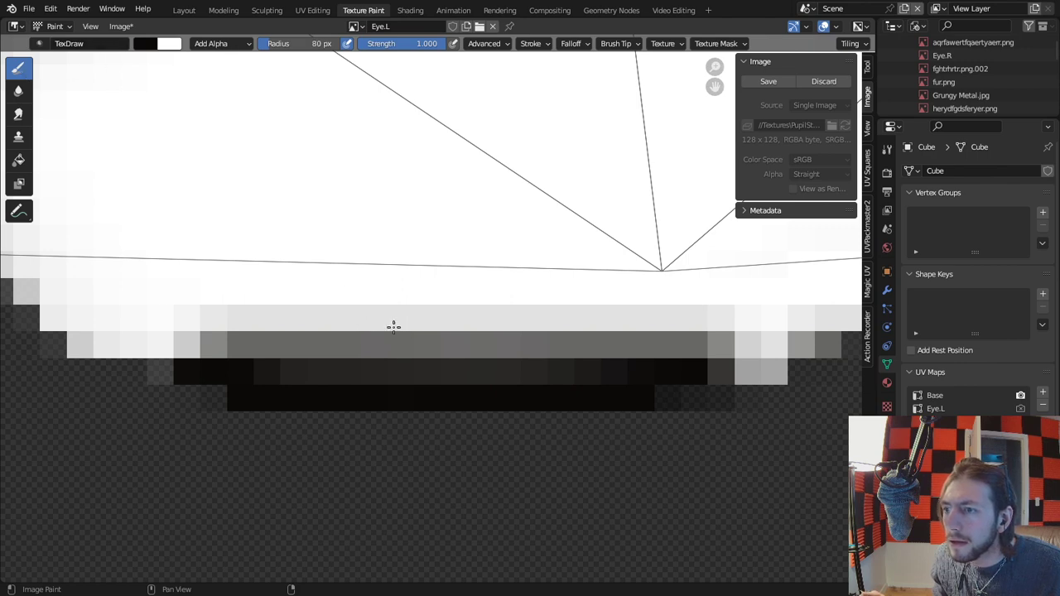
scroll(430, 319, "down", 8)
key("f")
left_click(602, 331)
scroll(423, 310, "up", 4)
key("bracketleft")
key("bracketleft")
key("bracketleft")
key("bracketleft")
key("bracketleft")
key("bracketleft")
key("bracketleft")
key("bracketleft")
key("bracketleft")
key("bracketleft")
key("bracketleft")
key("bracketleft")
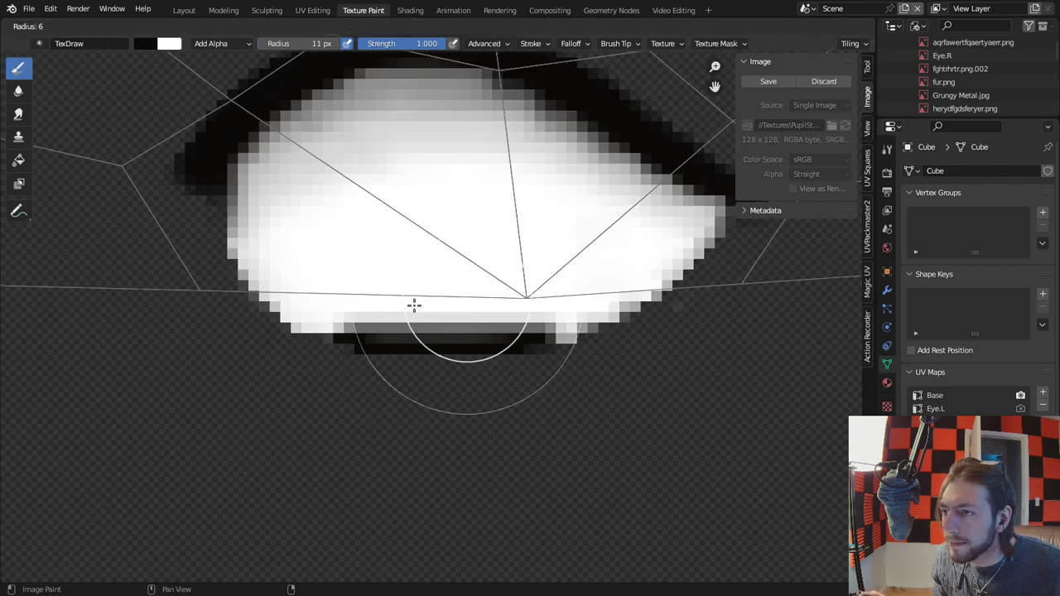
scroll(418, 307, "up", 3)
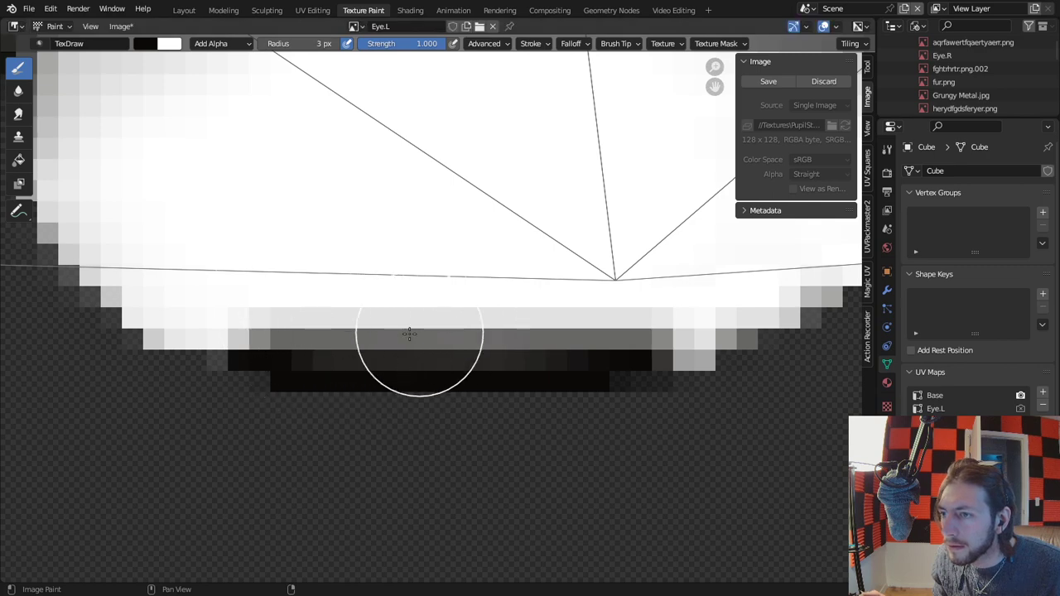
Swap the brush colour to white and set its blending mode to Add.
mouse_move(493, 367)
left_mouse_down()
mouse_move(433, 367)
mouse_move(512, 371)
left_mouse_up()
key("ctrl+z")
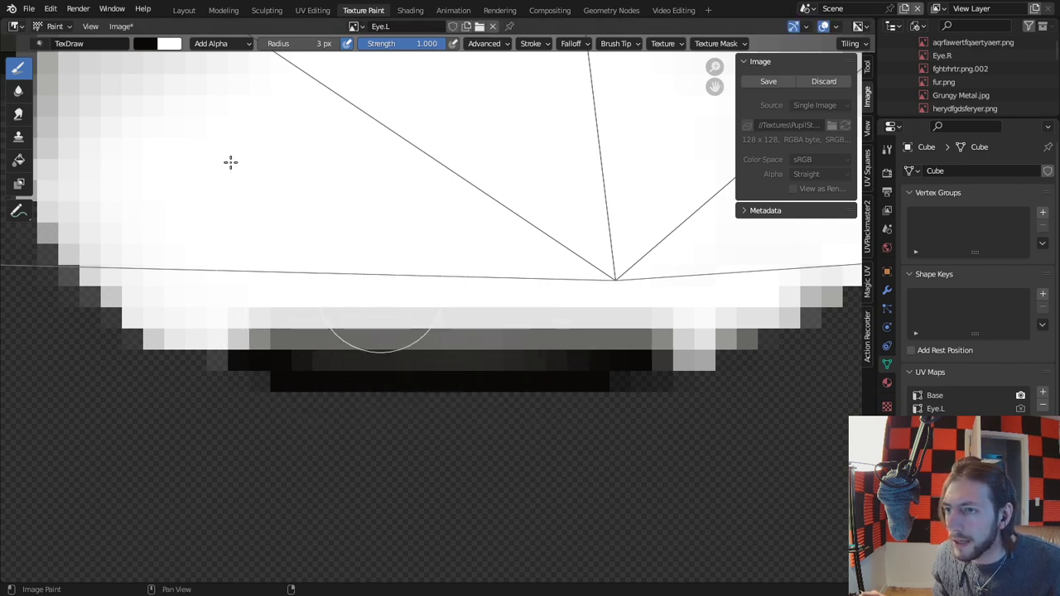
left_click(220, 43)
left_click(207, 54)
key("x")
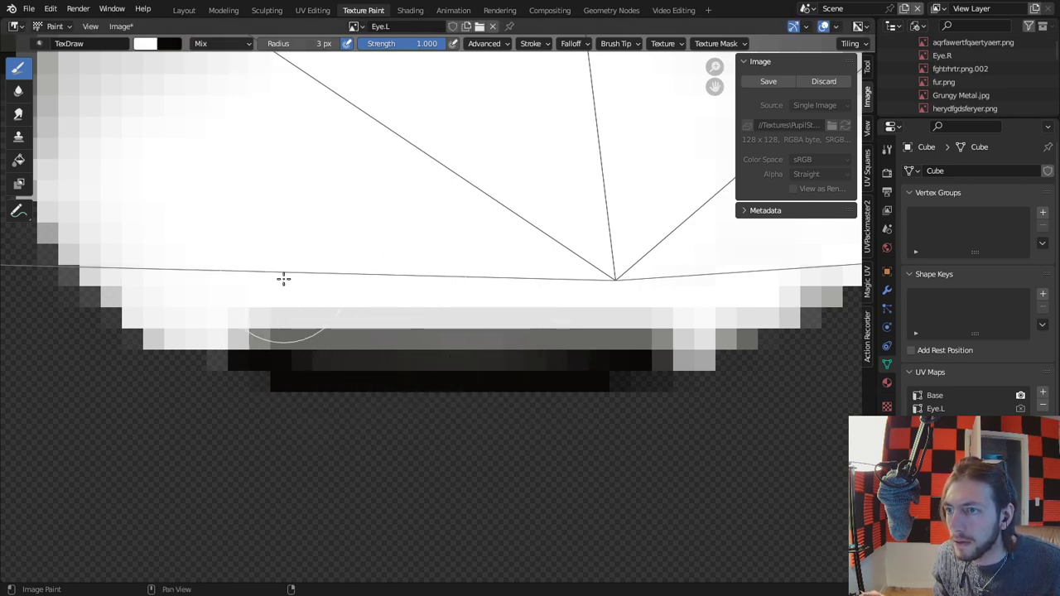
left_click(213, 43)
left_click(202, 190)
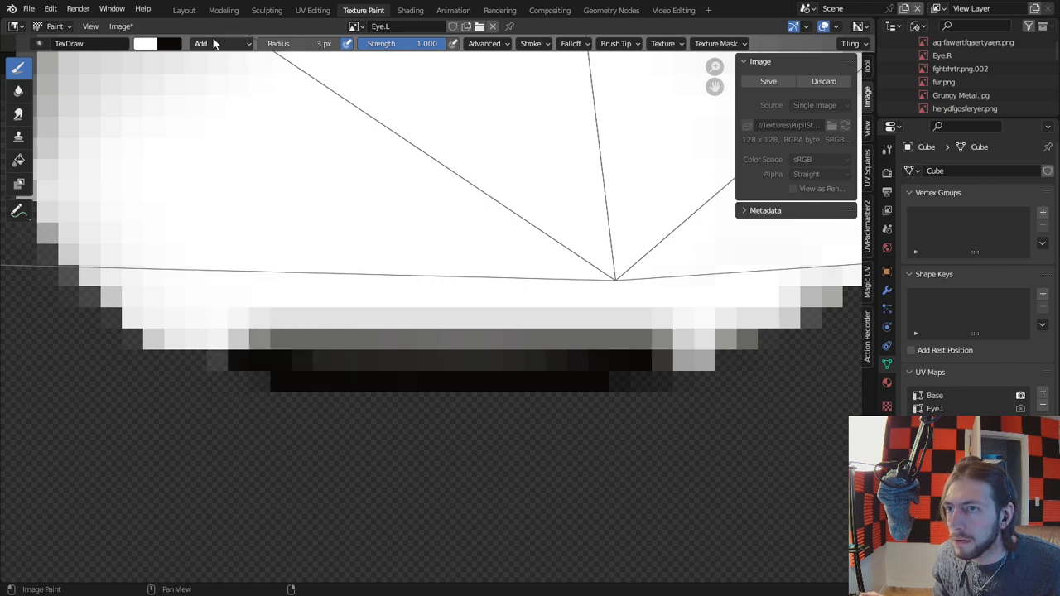
Set the brush strength to 0.424 and paint white over the grey pixel rows just above the lower lid line.
left_click_drag(277, 313, 477, 311)
key("ctrl+z")
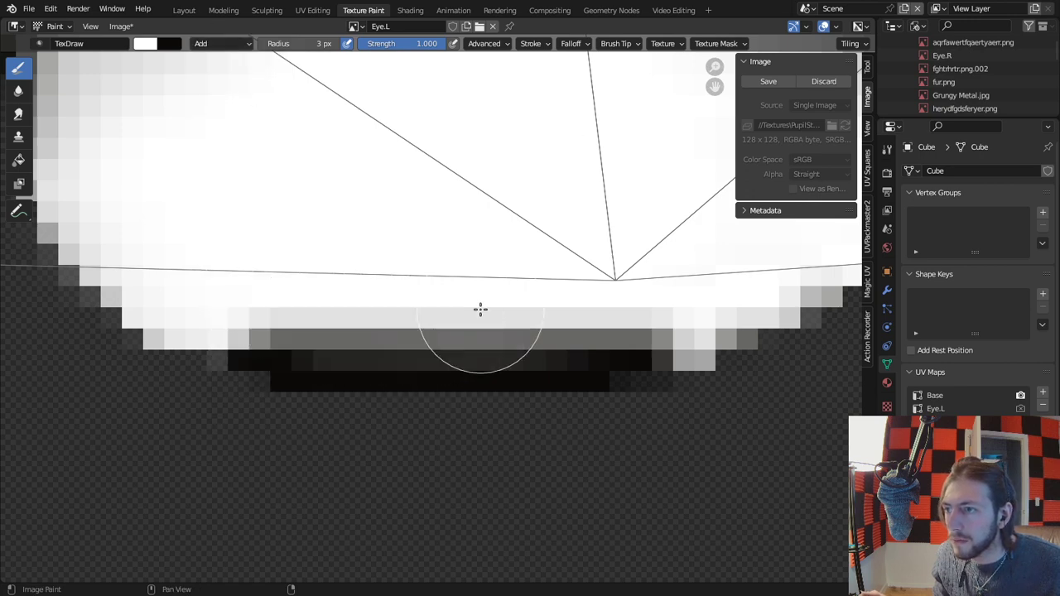
key("shift+f")
left_click(406, 311)
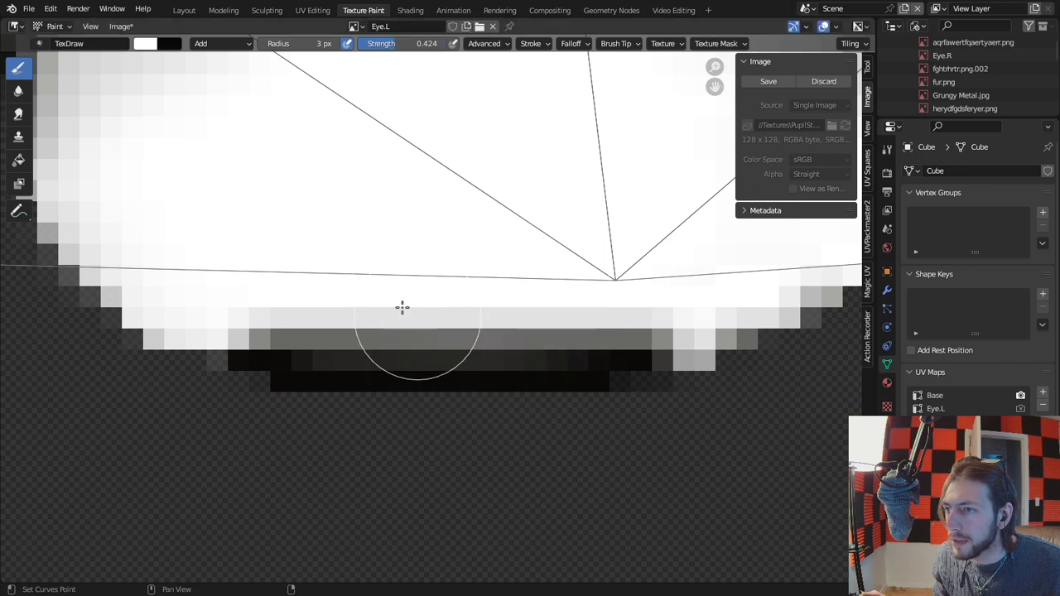
mouse_move(246, 262)
left_mouse_down()
mouse_move(352, 303)
mouse_move(497, 303)
mouse_move(622, 268)
mouse_move(541, 295)
mouse_move(451, 297)
left_mouse_up()
mouse_move(237, 289)
left_mouse_down()
mouse_move(349, 311)
mouse_move(484, 311)
mouse_move(592, 296)
mouse_move(695, 256)
left_mouse_up()
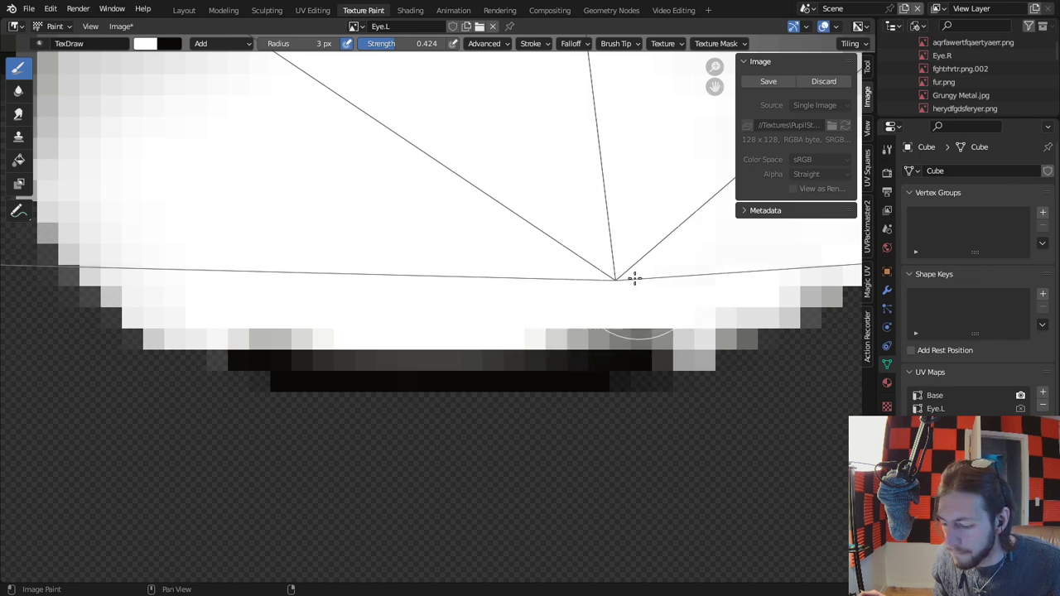
left_click_drag(634, 279, 550, 305)
key("ctrl+z")
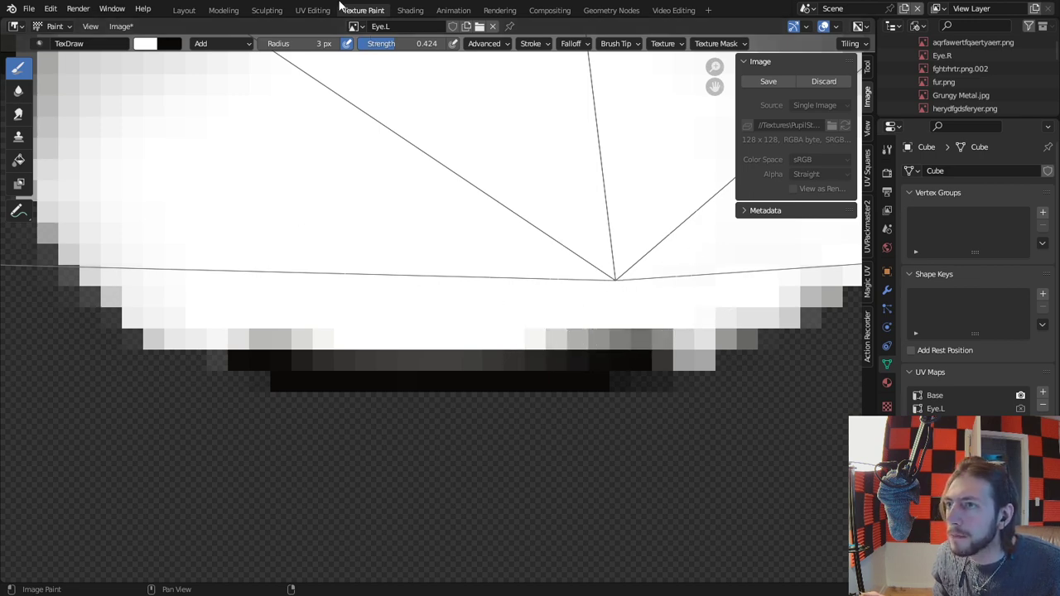
Test-move the selected UVs in the UV Editing workspace to check the iris against the repainted lower lid.
left_click(313, 10)
key("g")
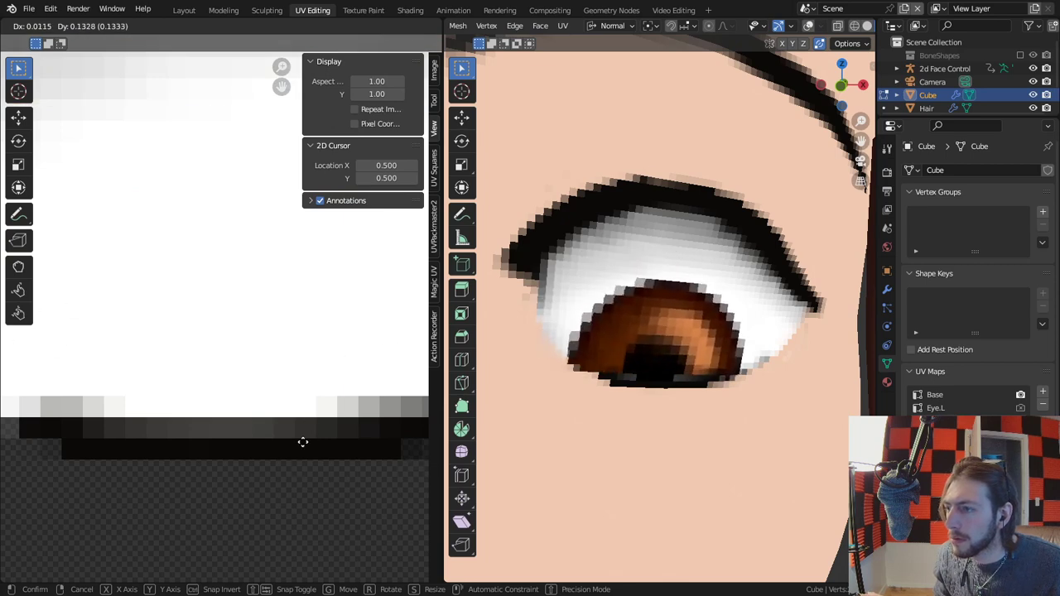
left_click(300, 475)
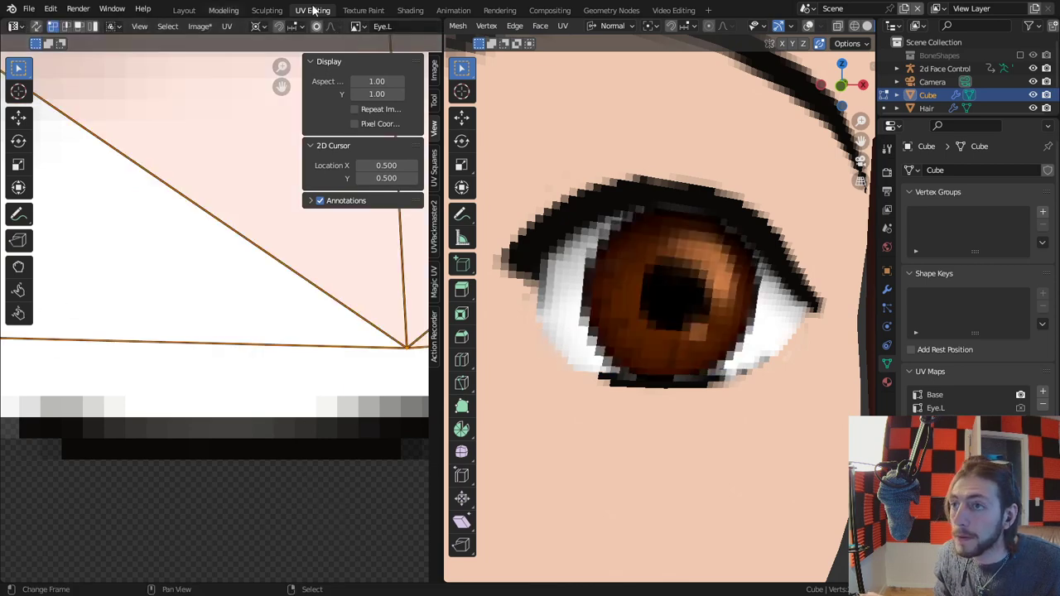
Back in Texture Paint, set the brush radius to 1 px and lighten the upper dark pixel row of the lower lid.
left_click(362, 10)
scroll(395, 334, "up", 2)
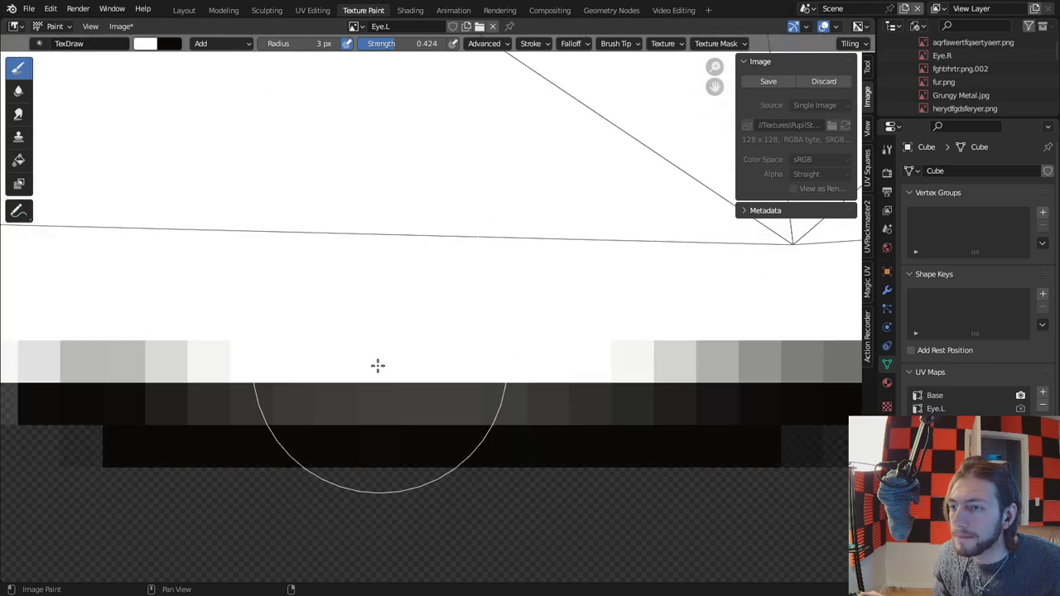
key("f")
left_click(241, 366)
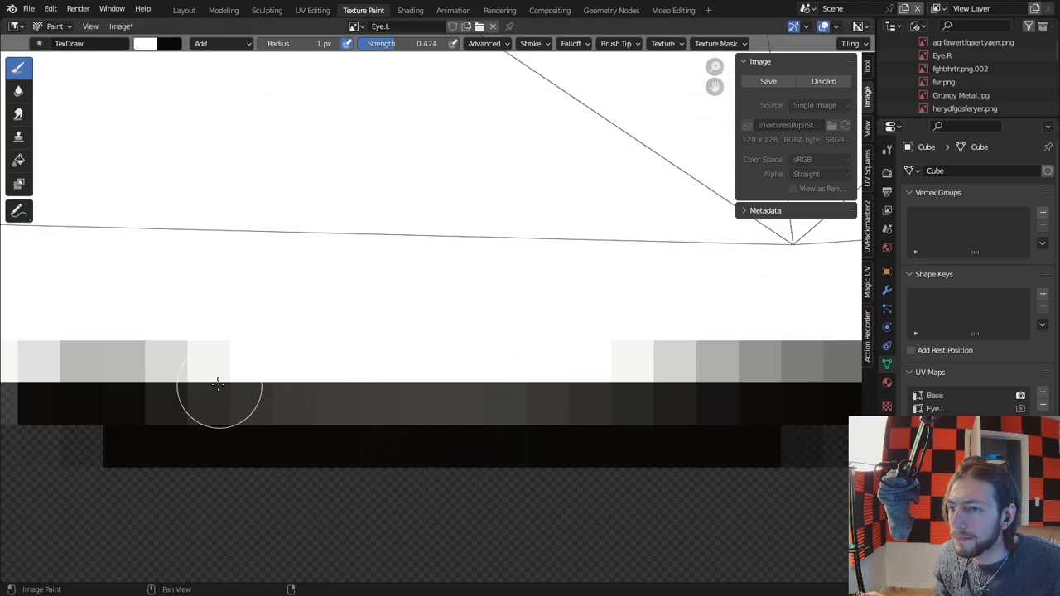
mouse_move(199, 381)
left_mouse_down()
mouse_move(680, 385)
mouse_move(210, 382)
mouse_move(525, 383)
mouse_move(548, 353)
left_mouse_up()
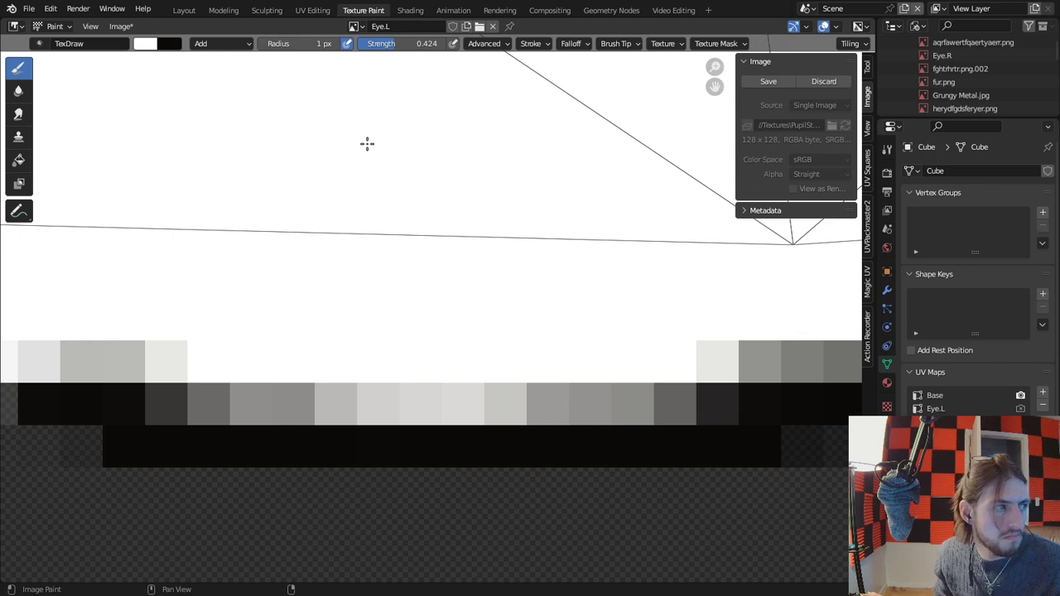
Return to the Layout workspace and hide the Hair object covering the sides of the head.
left_click(183, 10)
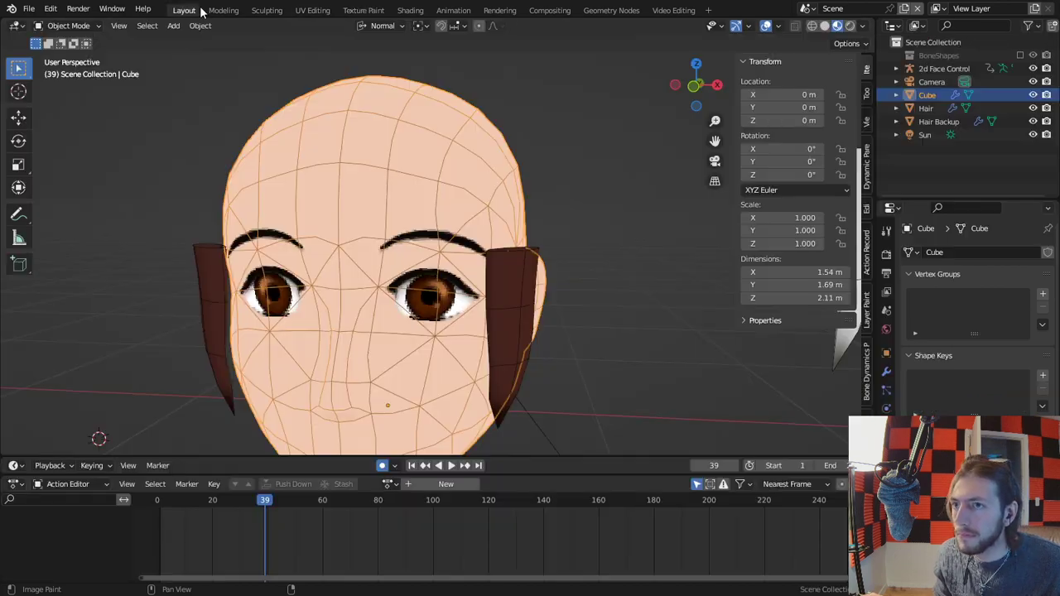
middle_click_drag(447, 302, 470, 329)
scroll(407, 315, "up", 1)
scroll(414, 334, "down", 3)
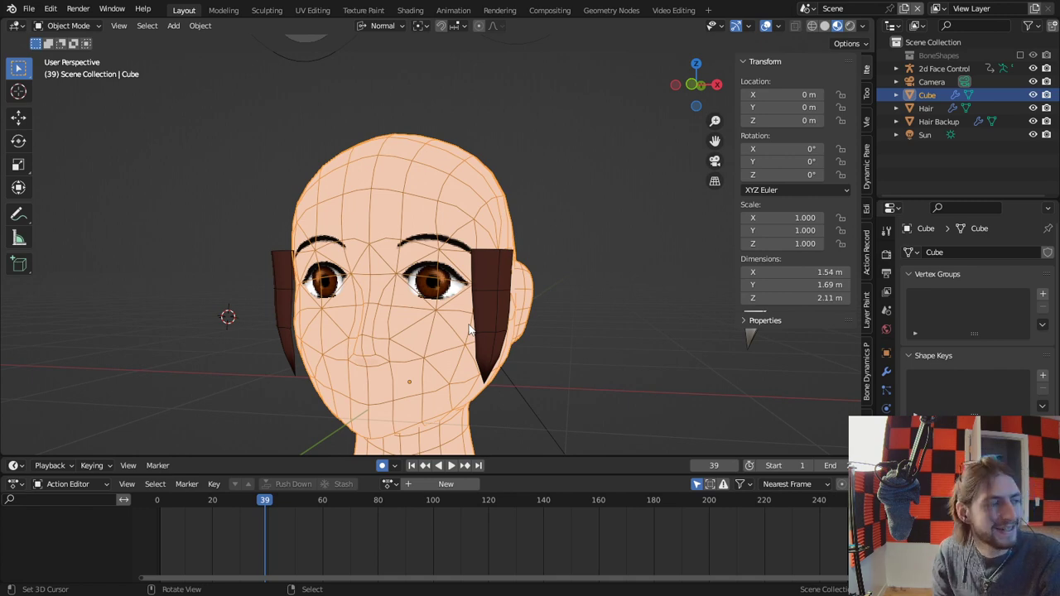
left_click(473, 278)
key("h")
Examine the painted eyes on the head from the front, three-quarter and side views.
scroll(522, 326, "down", 3)
mouse_move(522, 325)
middle_mouse_down()
mouse_move(623, 307)
mouse_move(540, 324)
middle_mouse_up()
scroll(551, 340, "up", 2)
middle_click_drag(566, 361, 506, 343)
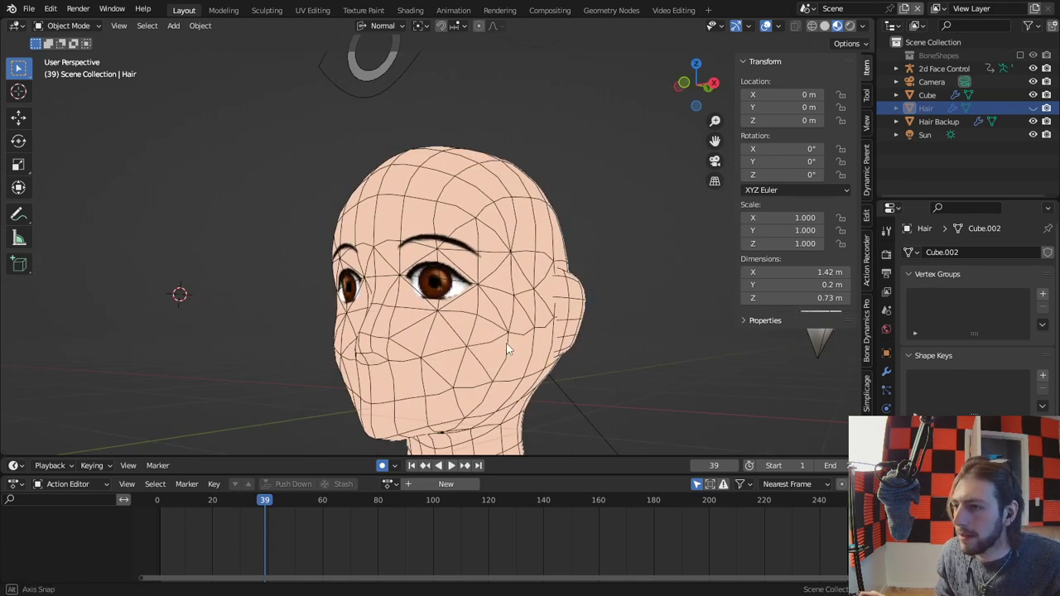
left_click(766, 25)
left_click(766, 25)
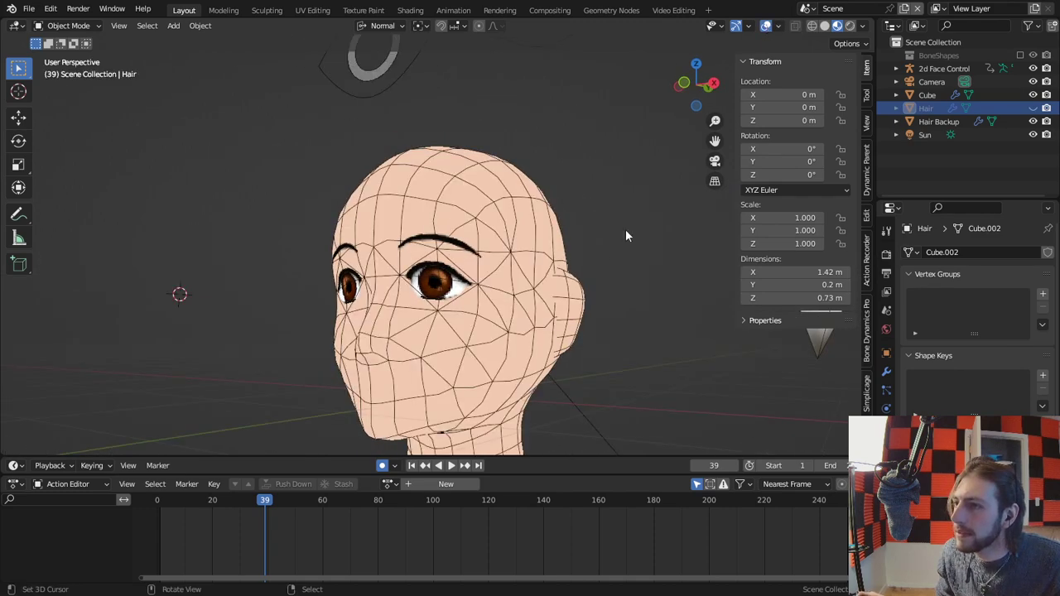
scroll(563, 305, "up", 5)
middle_click_drag(566, 305, 477, 243)
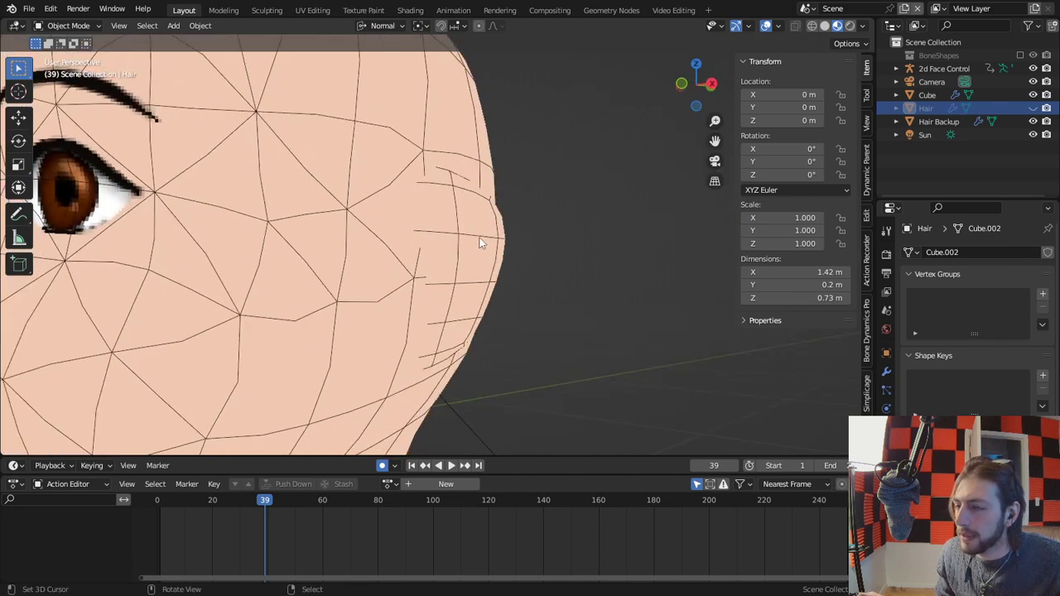
scroll(479, 240, "down", 5)
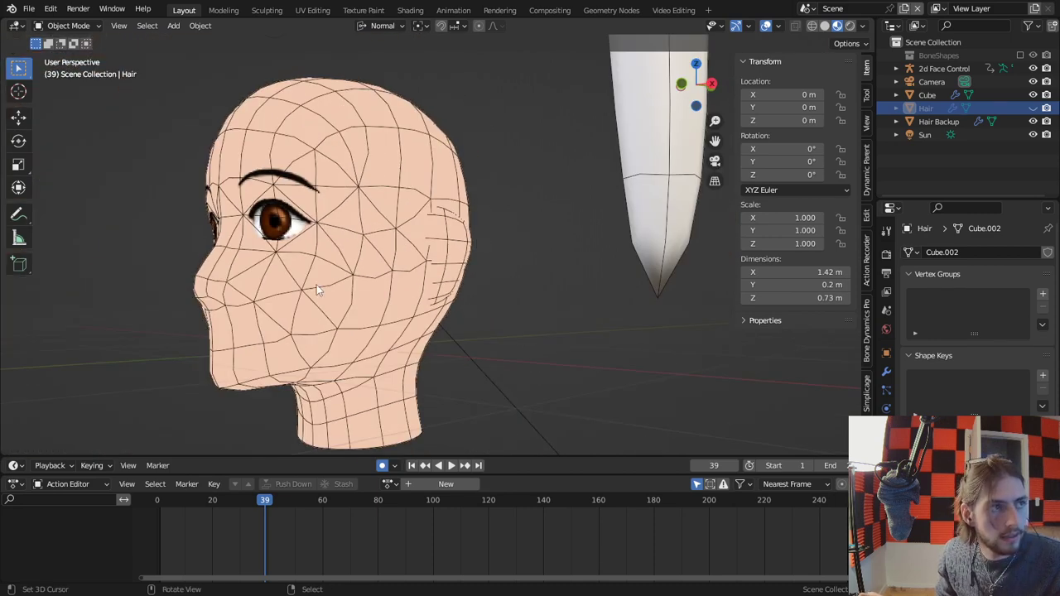
middle_click_drag(224, 214, 663, 177)
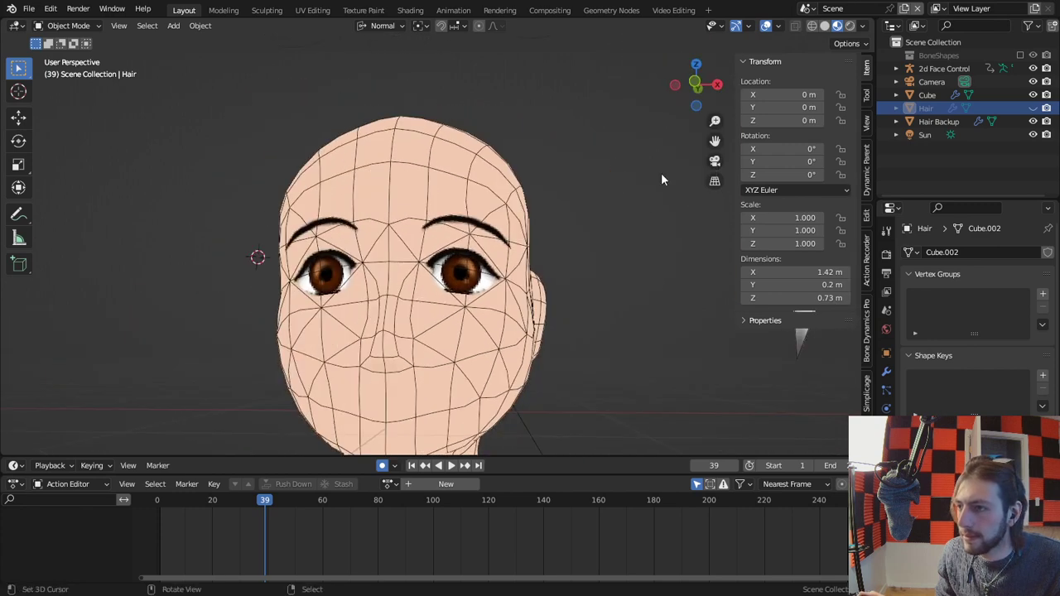
middle_click_drag(618, 152, 458, 297)
scroll(458, 297, "up", 2)
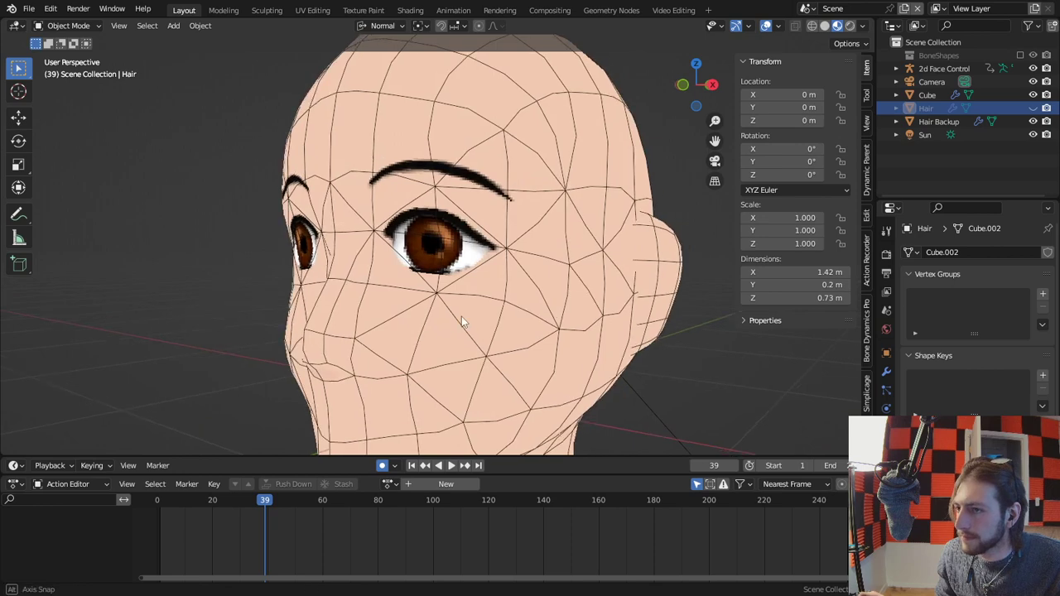
scroll(462, 317, "up", 5)
scroll(520, 303, "down", 3)
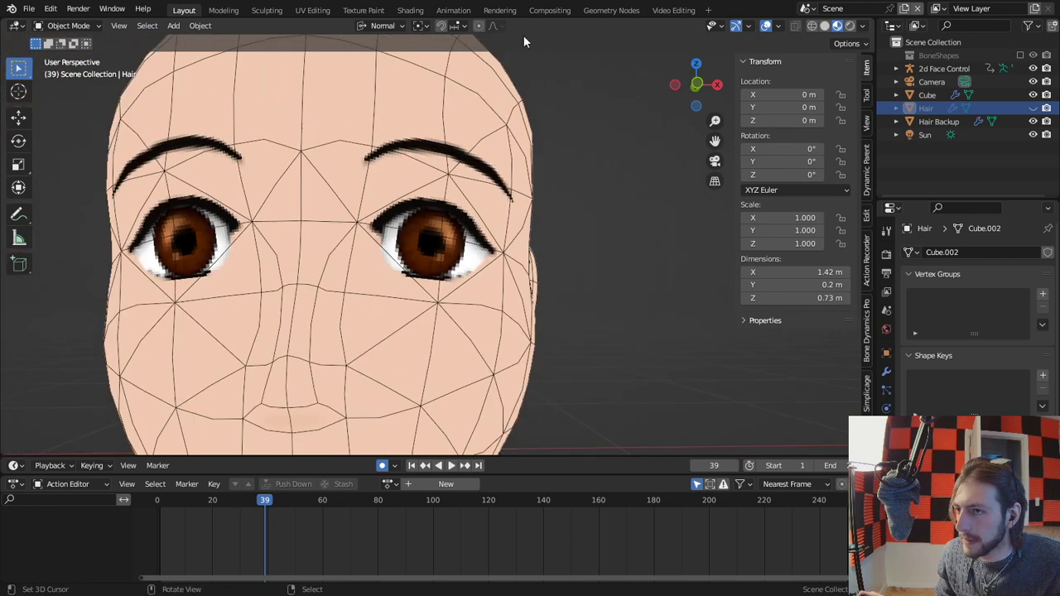
In UV Editing, turn on viewport overlays and open the Cube head mesh in Edit Mode with the Eye.L UV map active.
left_click(282, 10)
left_click(311, 10)
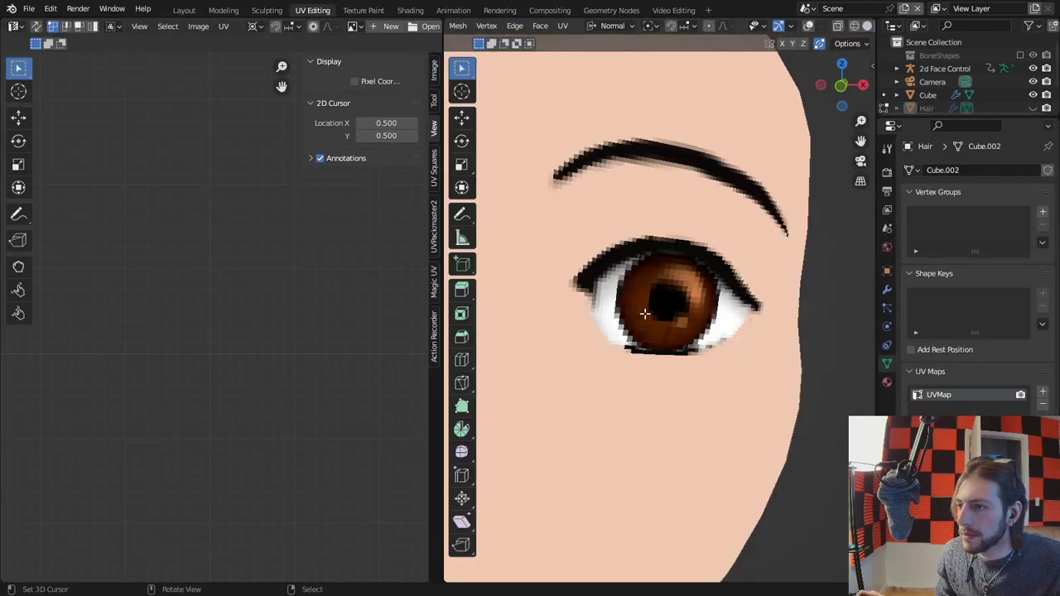
left_click(809, 27)
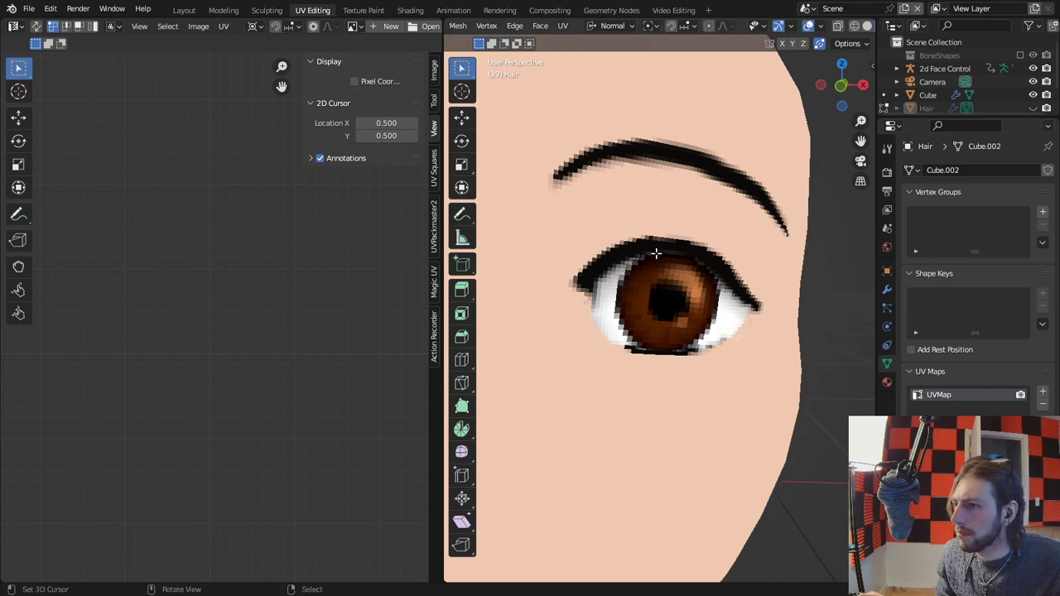
key("ctrl+Tab")
left_click(688, 177)
right_click(779, 249)
left_click(937, 408)
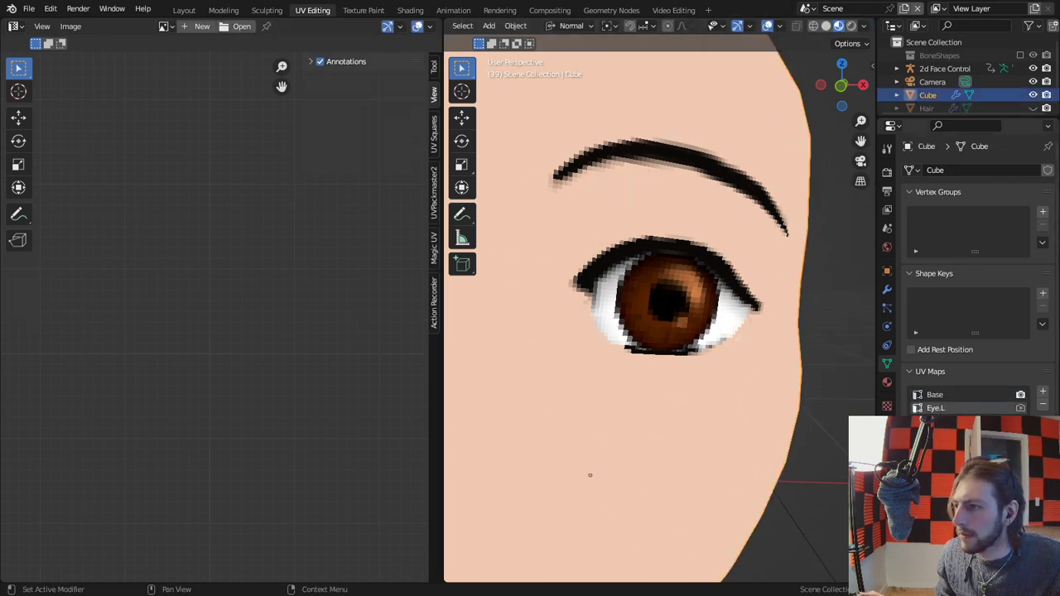
key("Tab")
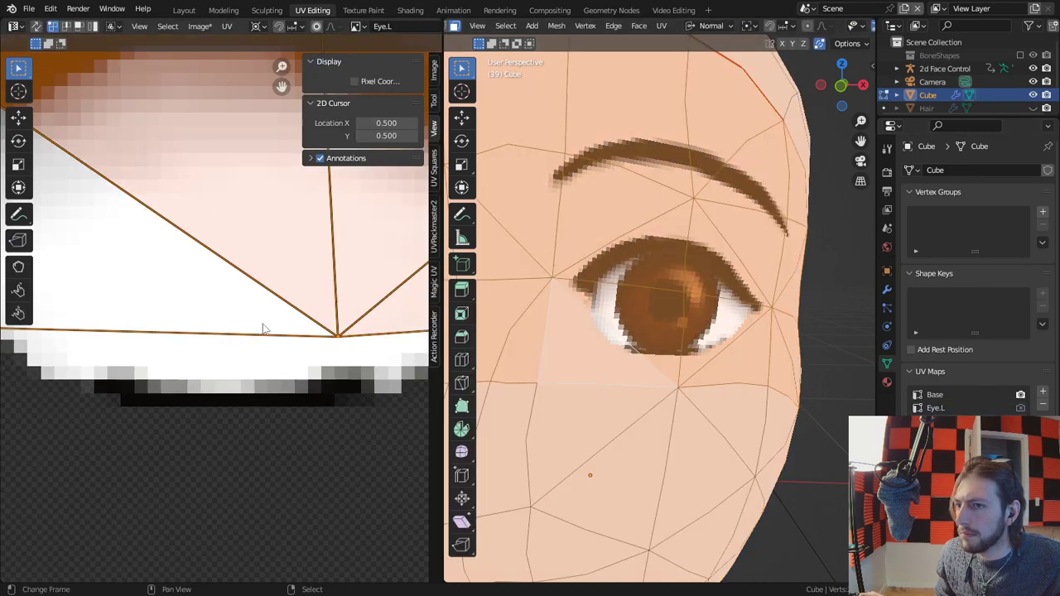
Display the Pupil.L texture in the UV editor and test shifting the head's UVs to see the irises move within both eyes.
left_click(356, 25)
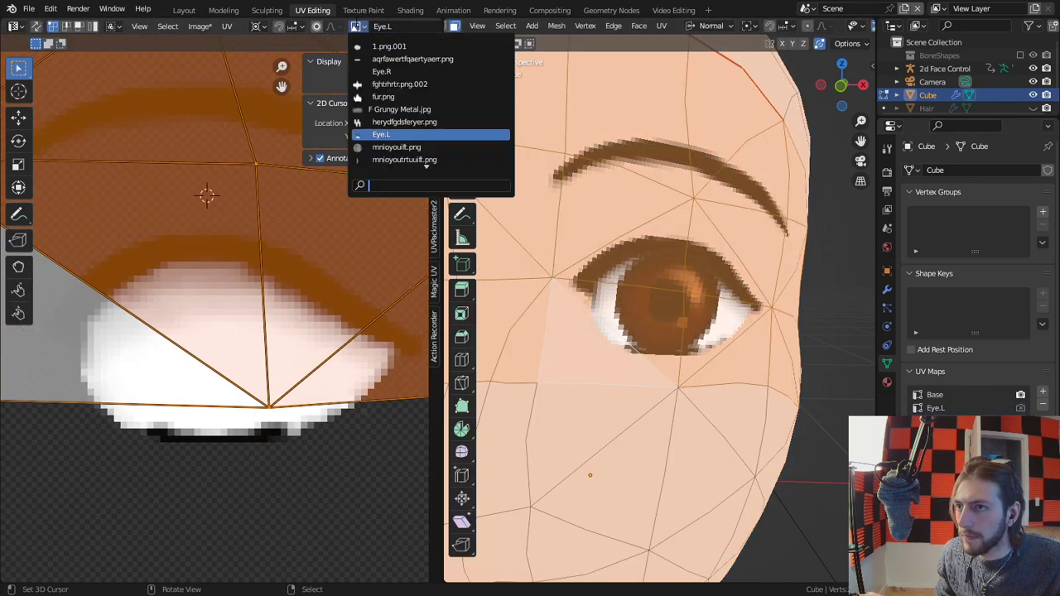
type("p")
key("Return")
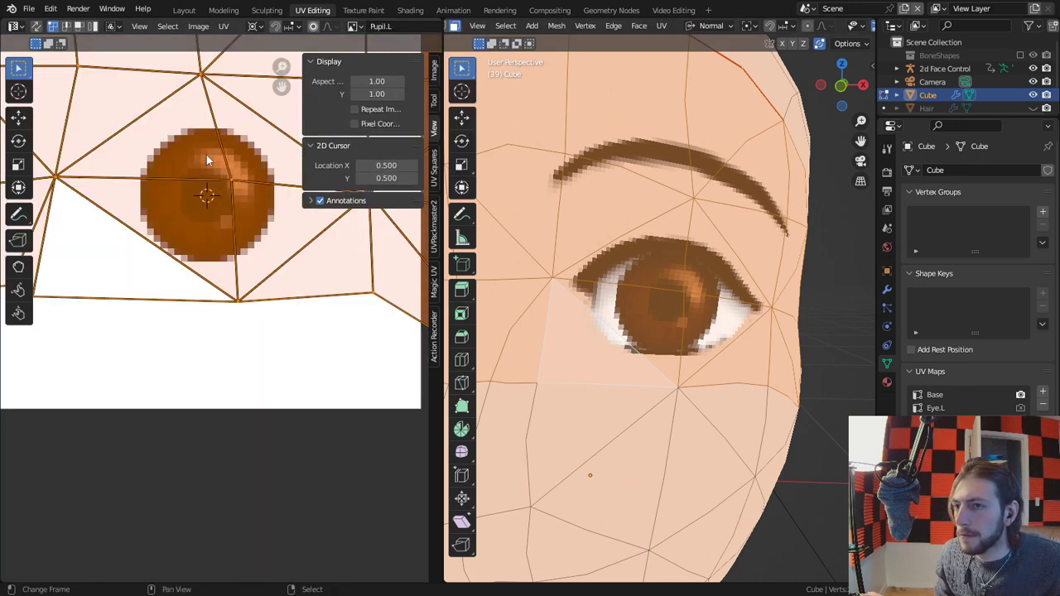
key("g")
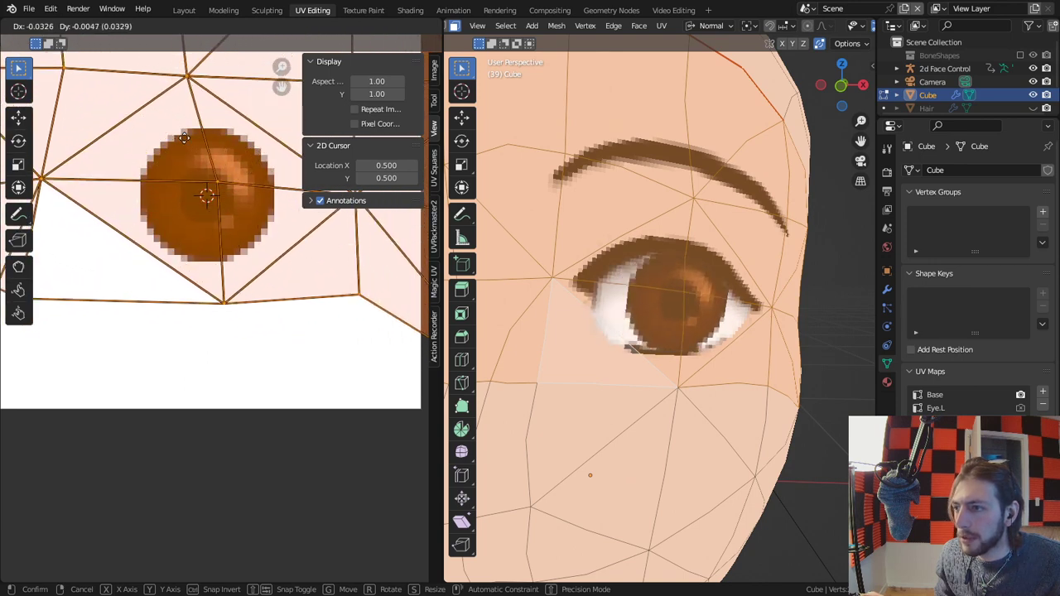
right_click(238, 144)
scroll(624, 266, "down", 1)
scroll(625, 266, "down", 1)
middle_click_drag(625, 265, 729, 274, "shift")
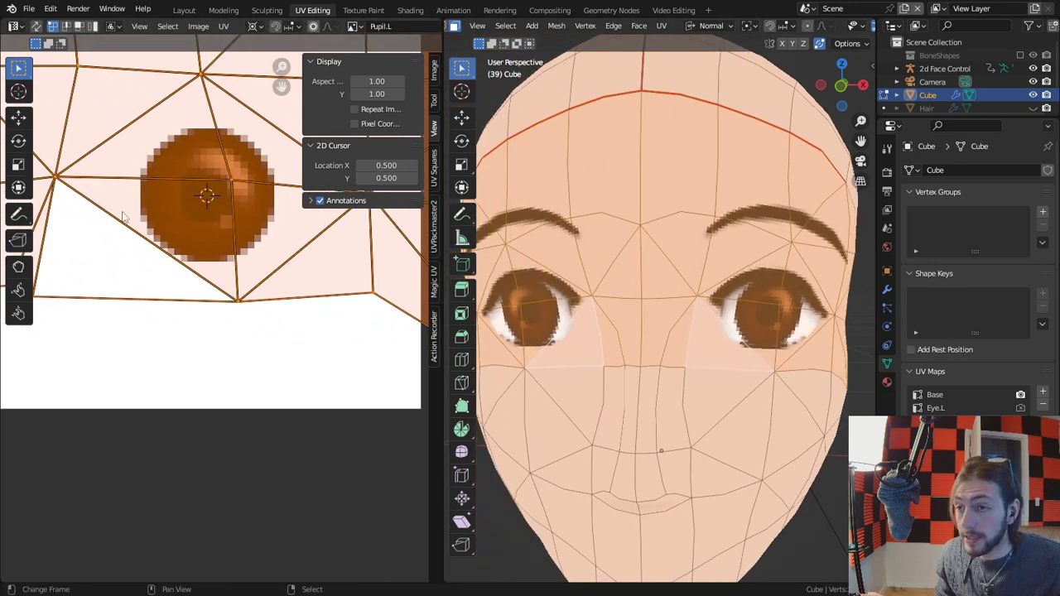
key("g")
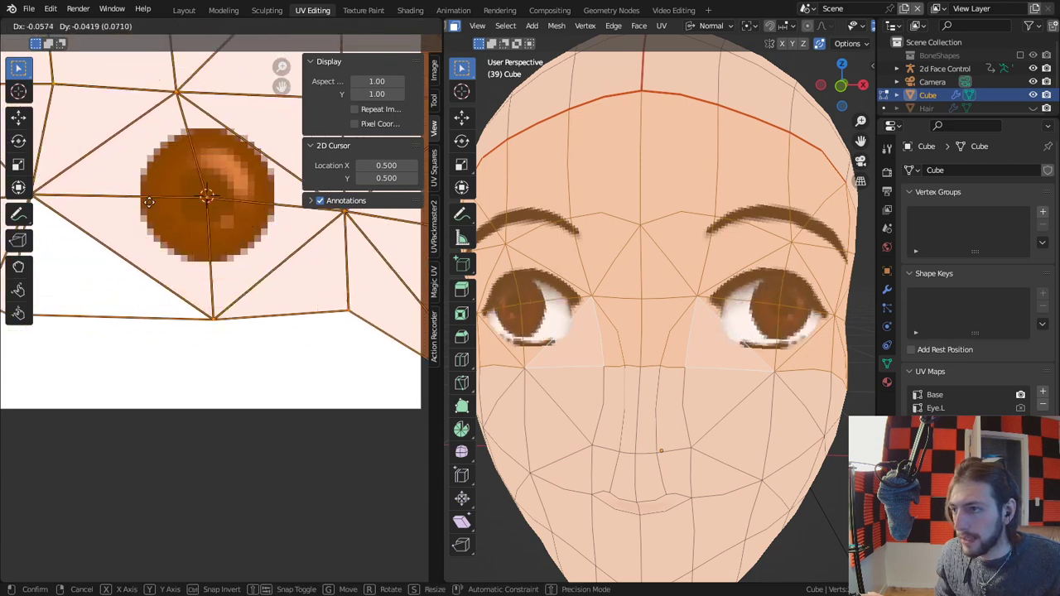
left_click(206, 196)
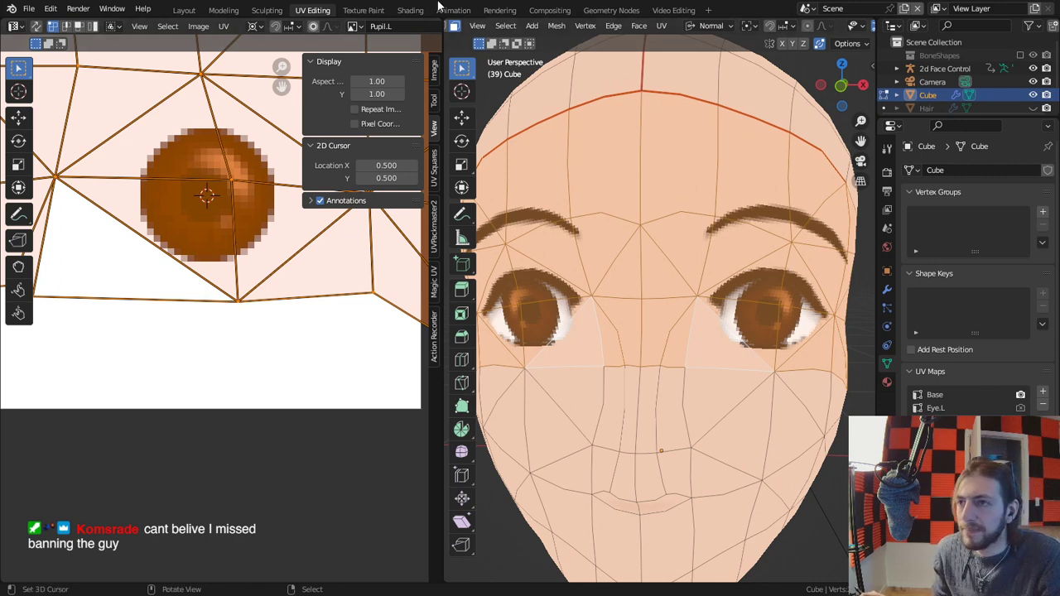
Inspect the left eye and its lash line up close in the Layout workspace.
left_click(185, 10)
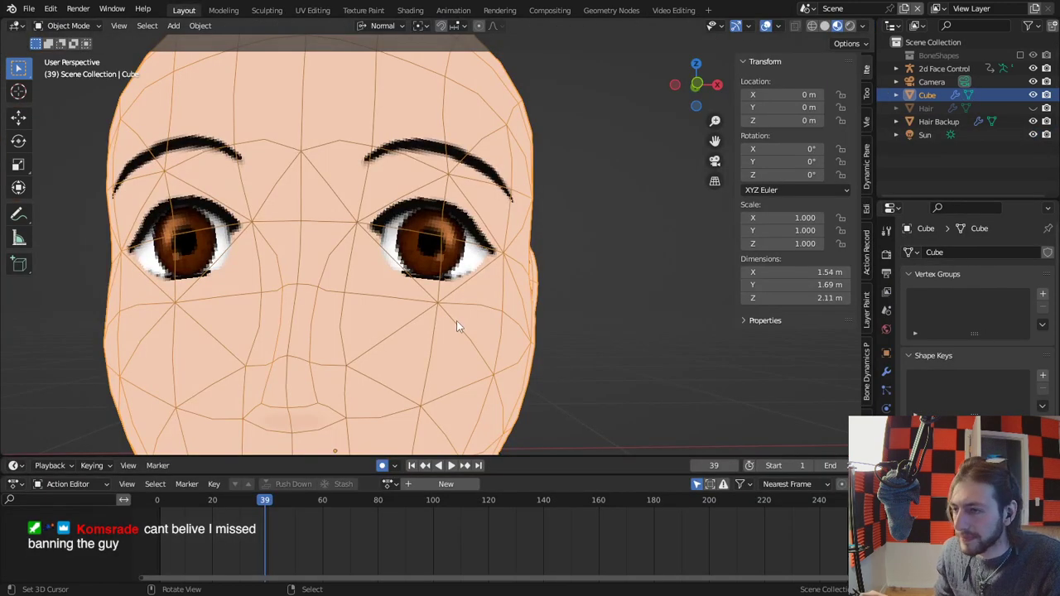
scroll(458, 320, "up", 5)
scroll(464, 323, "up", 2)
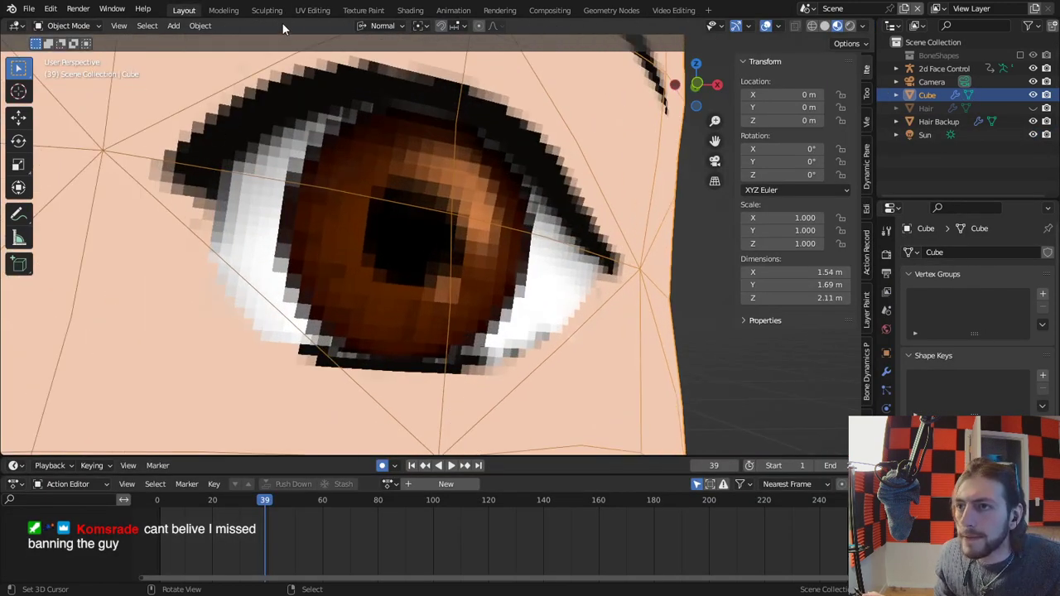
In the Texture Paint workspace, set the brush radius to 89 px.
left_click(362, 10)
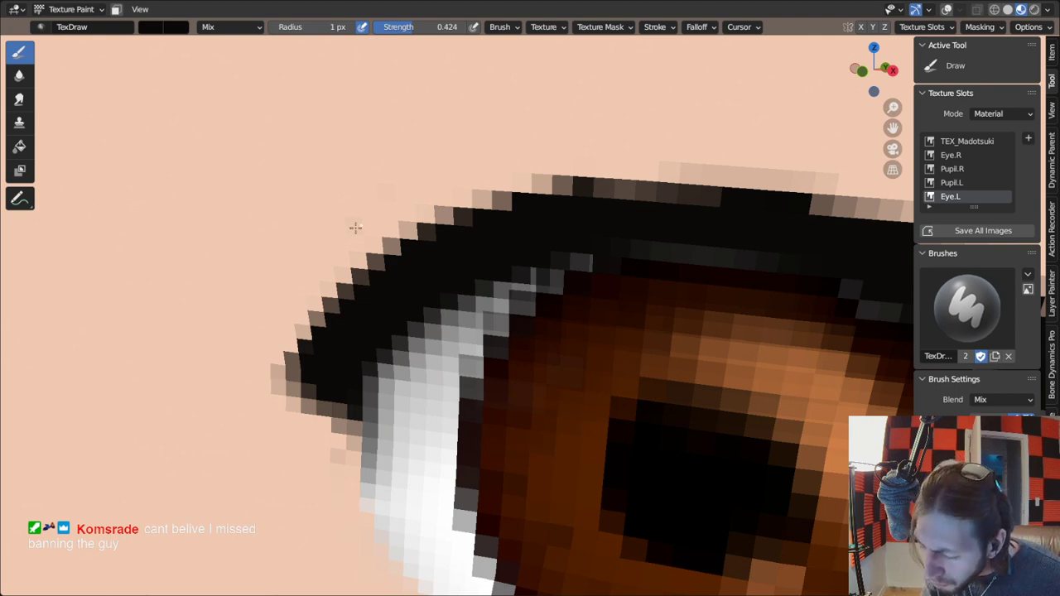
key("f")
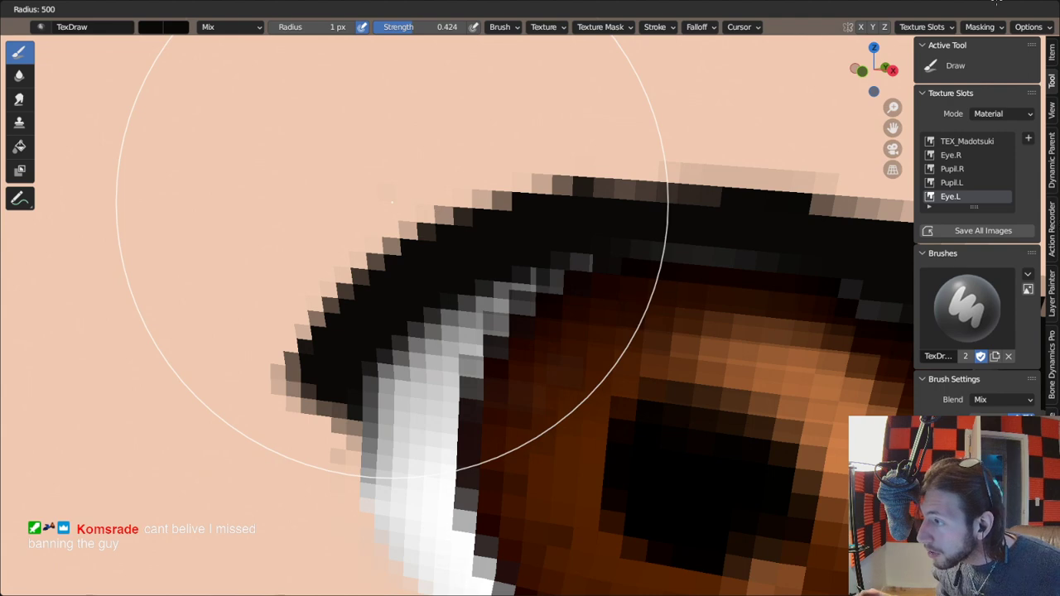
left_click(392, 202)
key("alt+Tab")
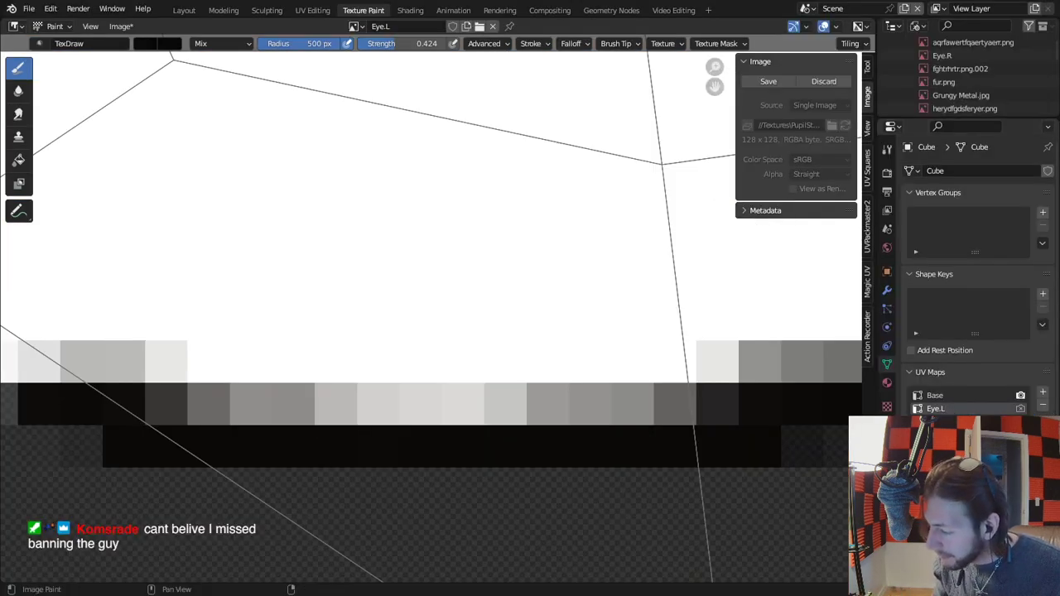
key("alt+Tab")
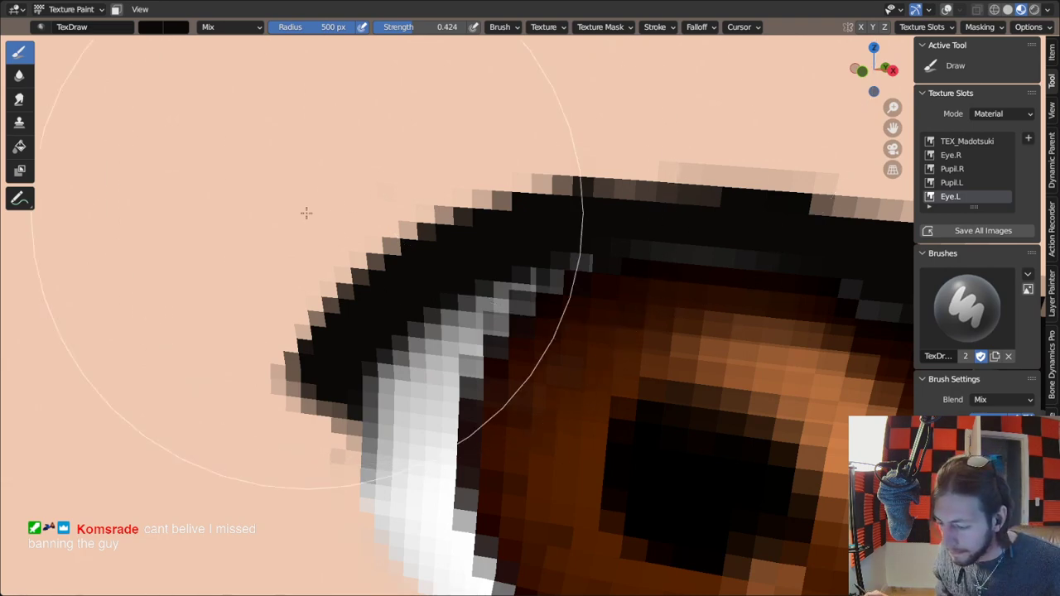
key("alt+Tab")
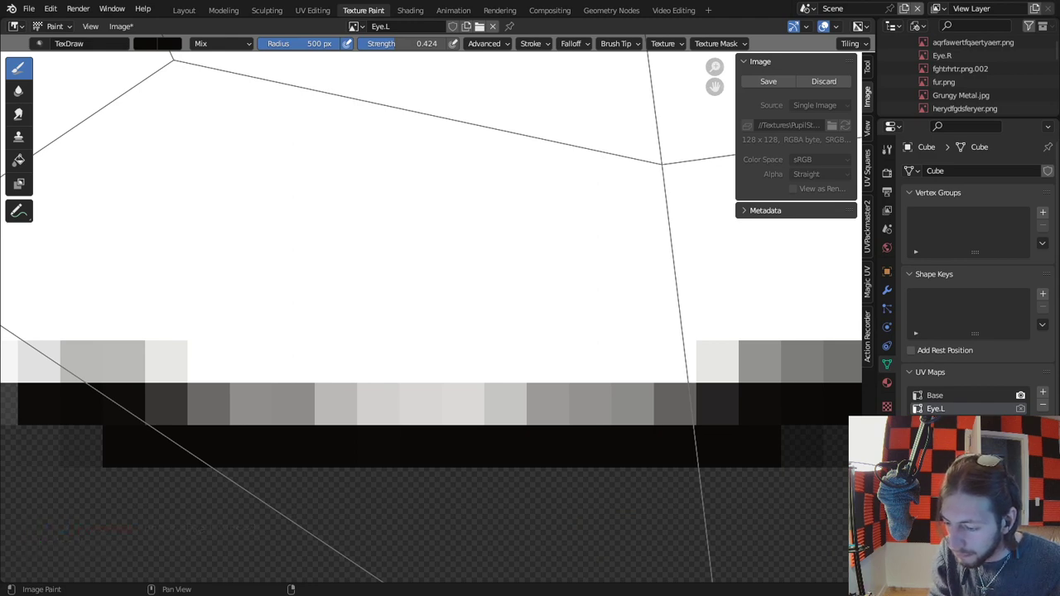
key("alt+Tab")
key("f")
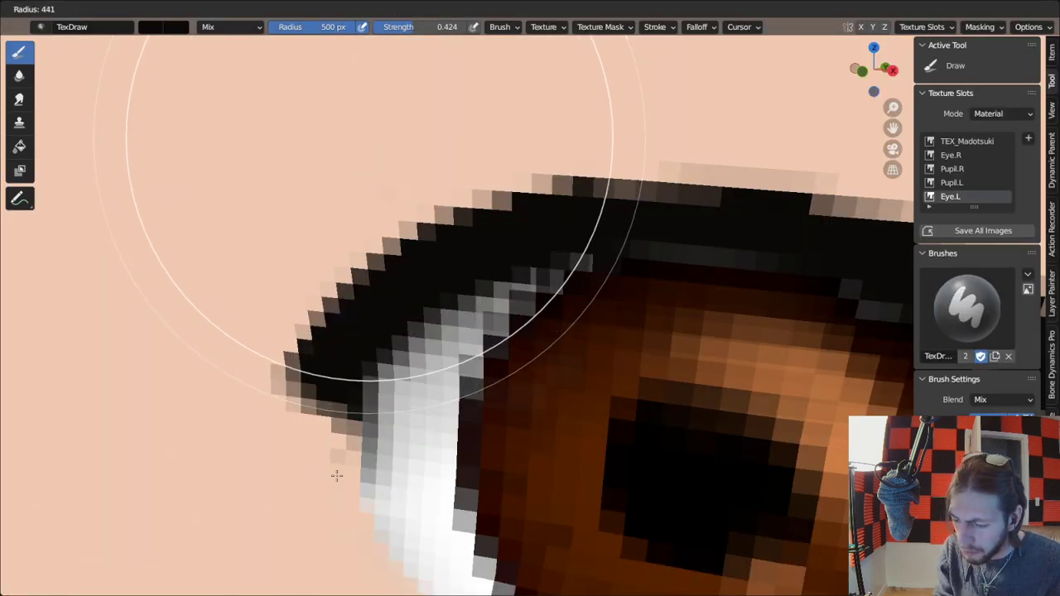
left_click(290, 480)
key("f")
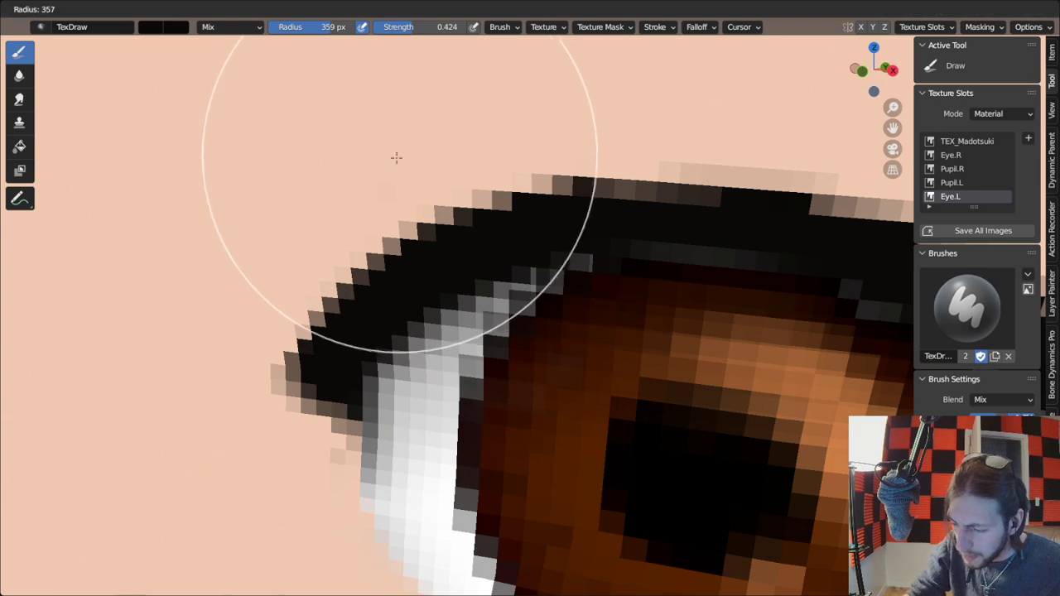
left_click(369, 247)
key("f")
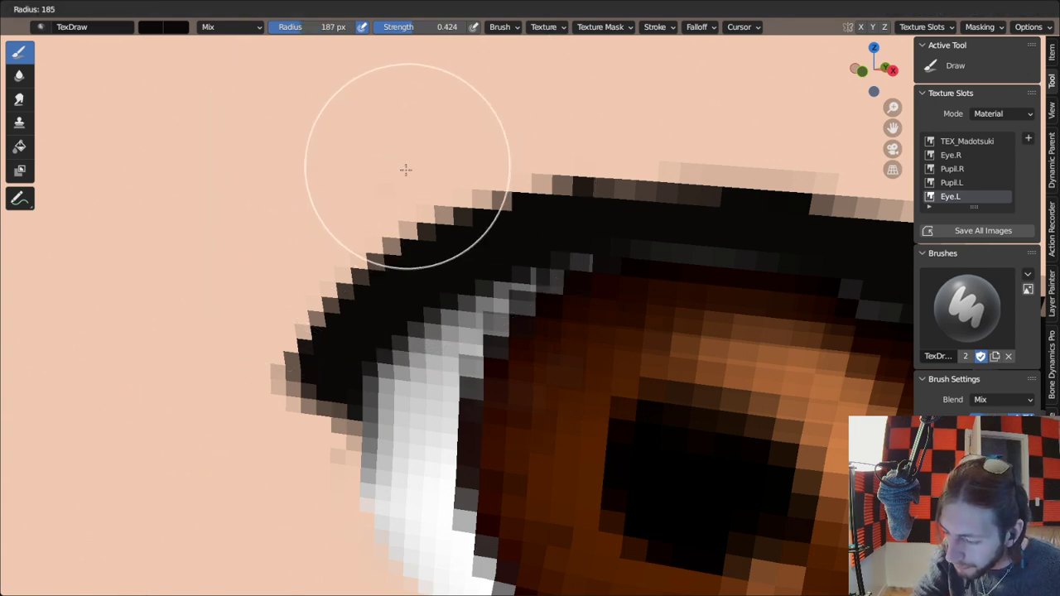
left_click(355, 219)
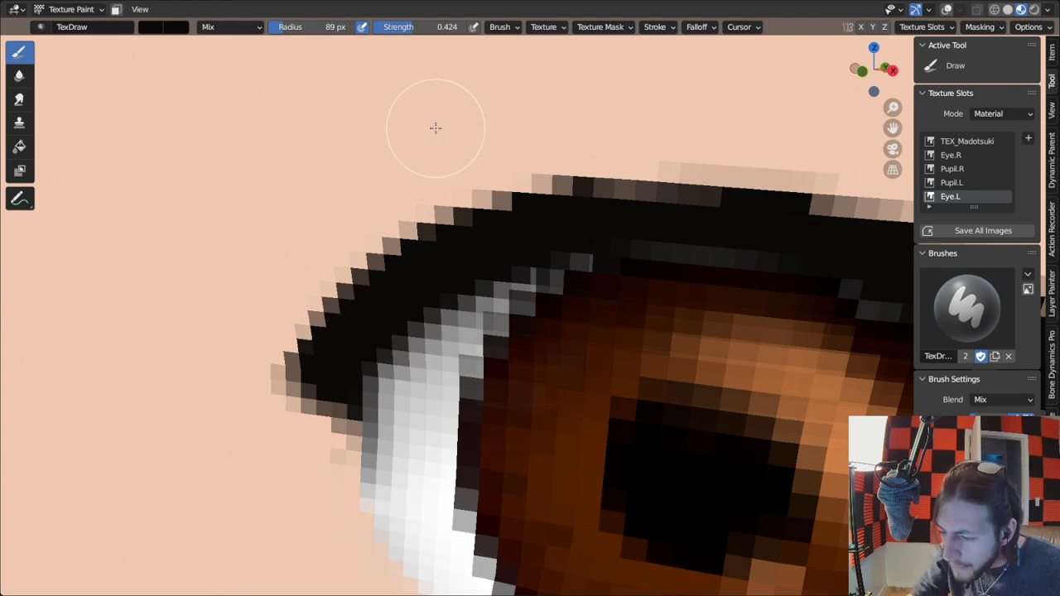
Paint the lash line down along the left eye's inner corner in black and set the brush strength to 1.000.
mouse_move(354, 415)
left_mouse_down()
mouse_move(367, 434)
mouse_move(362, 368)
mouse_move(366, 451)
left_mouse_up()
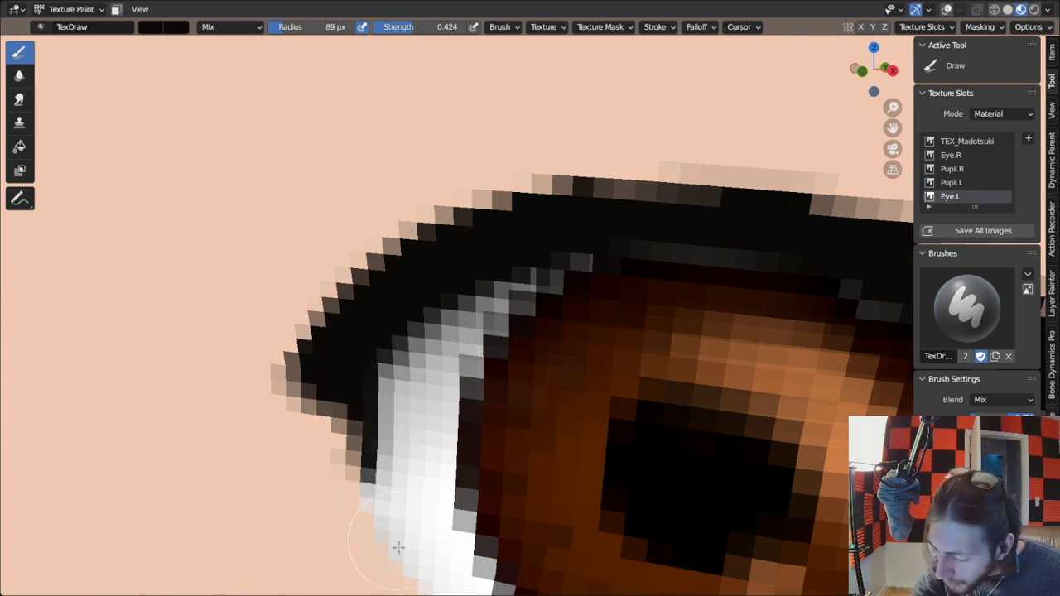
key("shift+f")
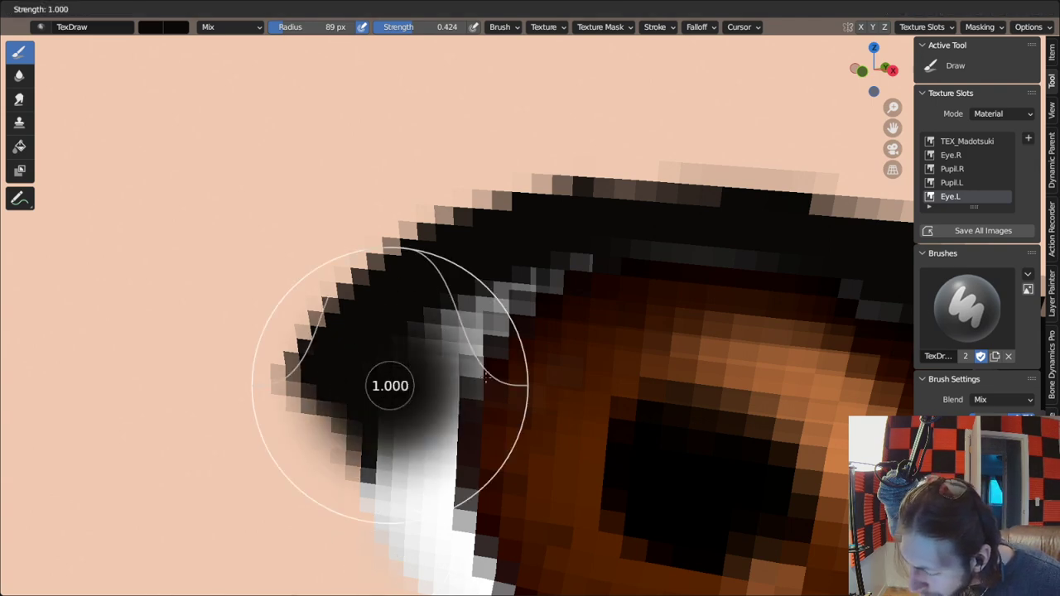
left_click(487, 377)
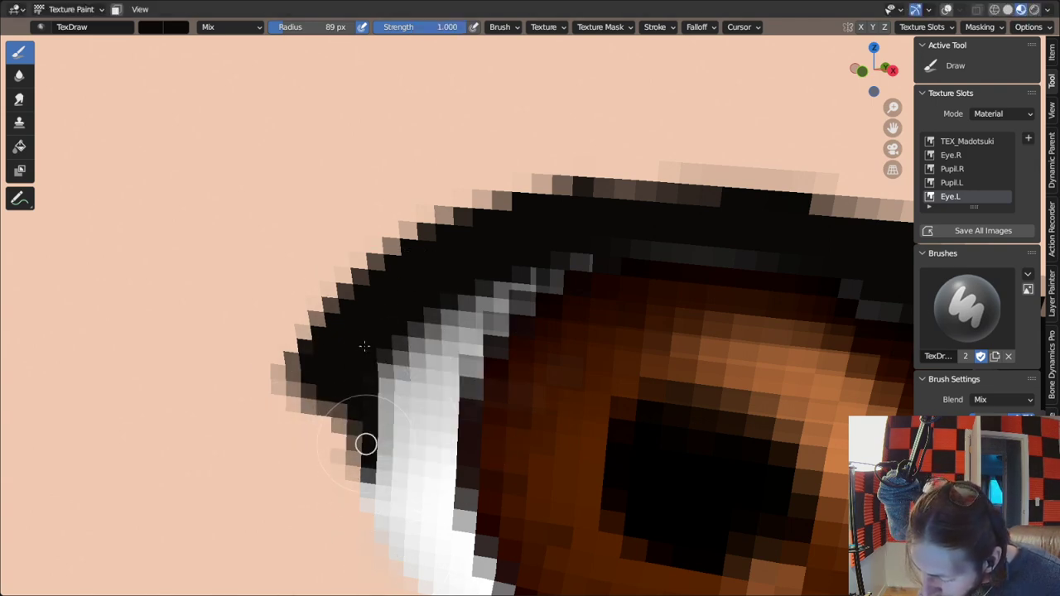
Try to reshape the inner corner tip of the left eye's upper lash line with full-strength strokes.
mouse_move(368, 373)
left_mouse_down()
mouse_move(320, 367)
mouse_move(303, 379)
mouse_move(331, 324)
mouse_move(300, 378)
left_mouse_up()
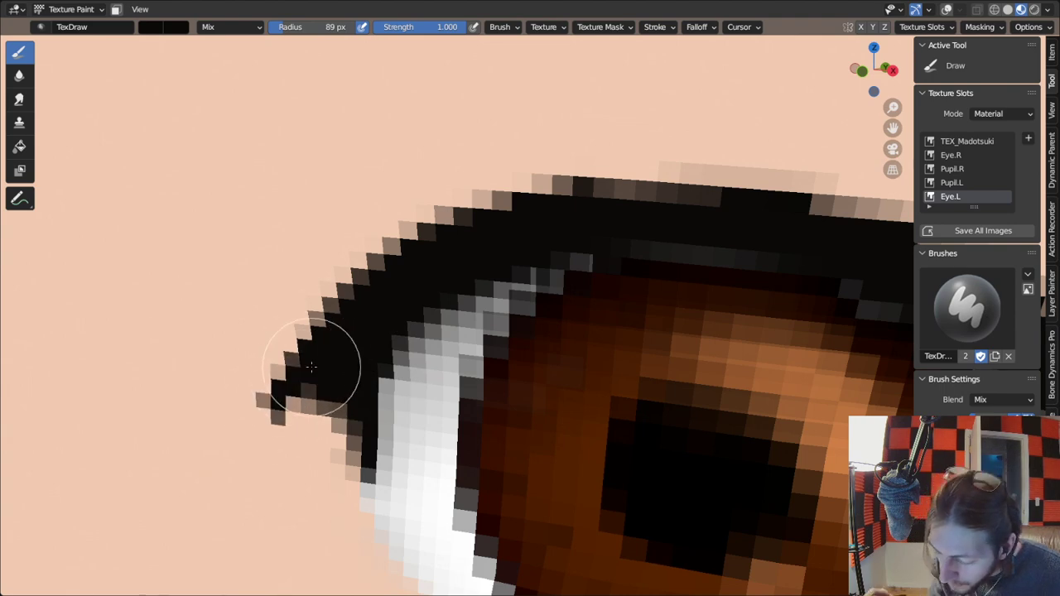
scroll(350, 386, "down", 4)
scroll(441, 424, "up", 2)
scroll(442, 424, "up", 3)
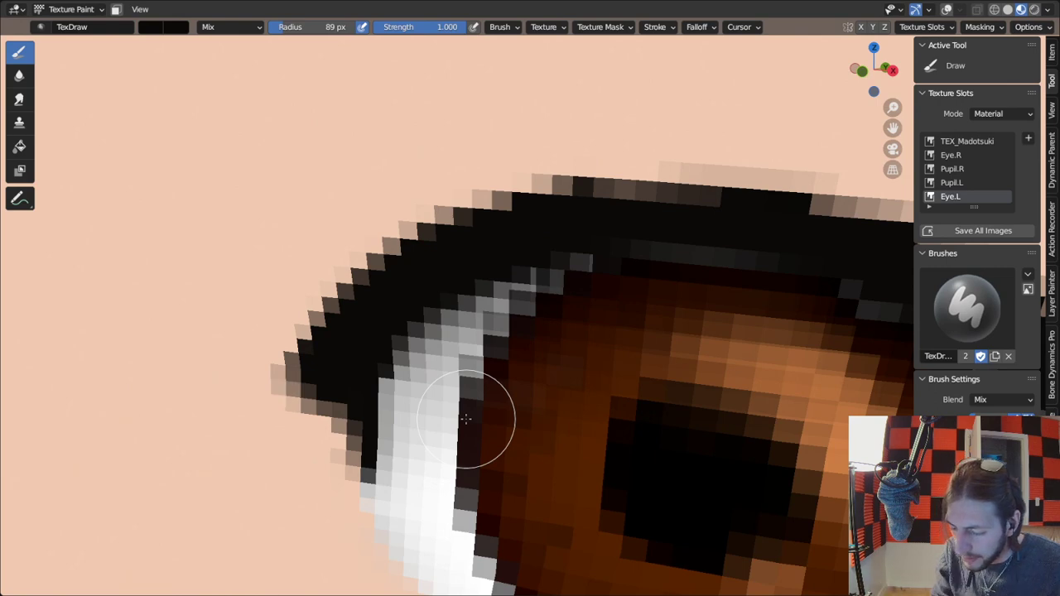
left_click(348, 414)
right_click(348, 413)
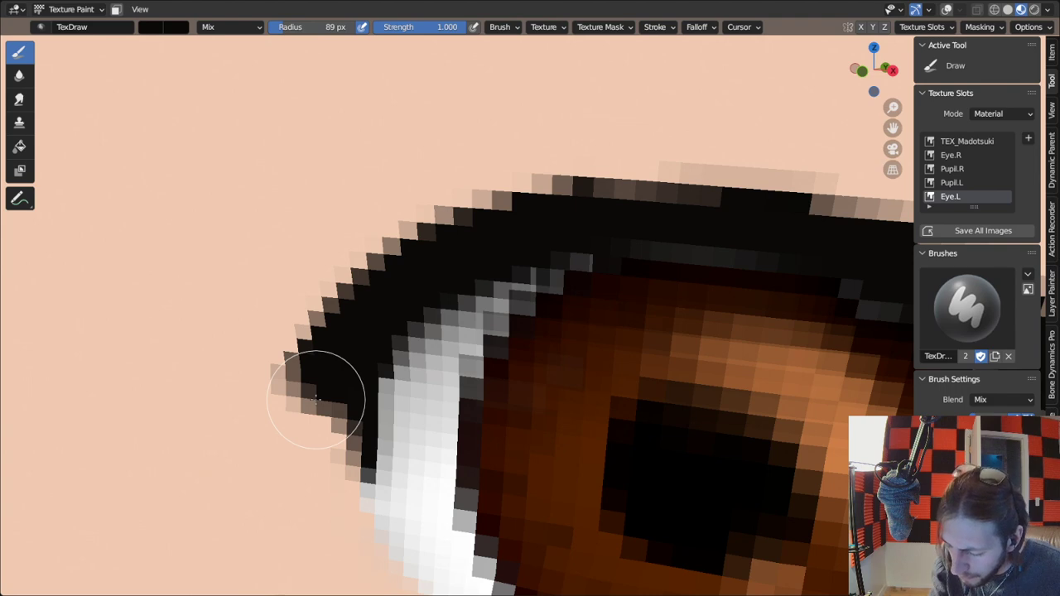
key("ctrl+z")
key("ctrl+z")
mouse_move(326, 407)
left_mouse_down()
mouse_move(320, 400)
mouse_move(336, 445)
left_mouse_up()
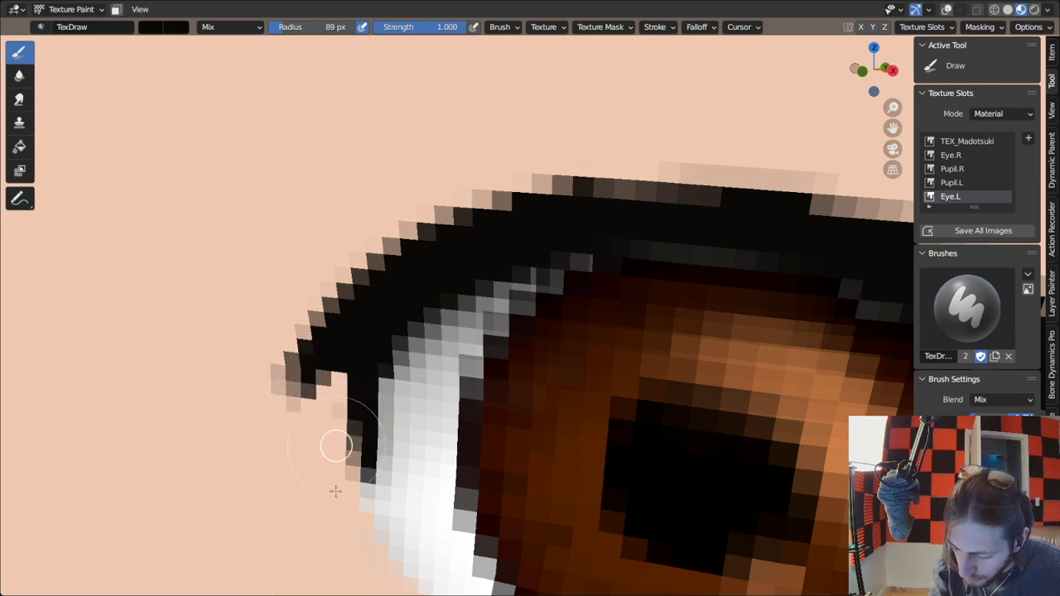
Check the painted eyes on the whole head from front and three-quarter views and save all images.
scroll(335, 449, "down", 7)
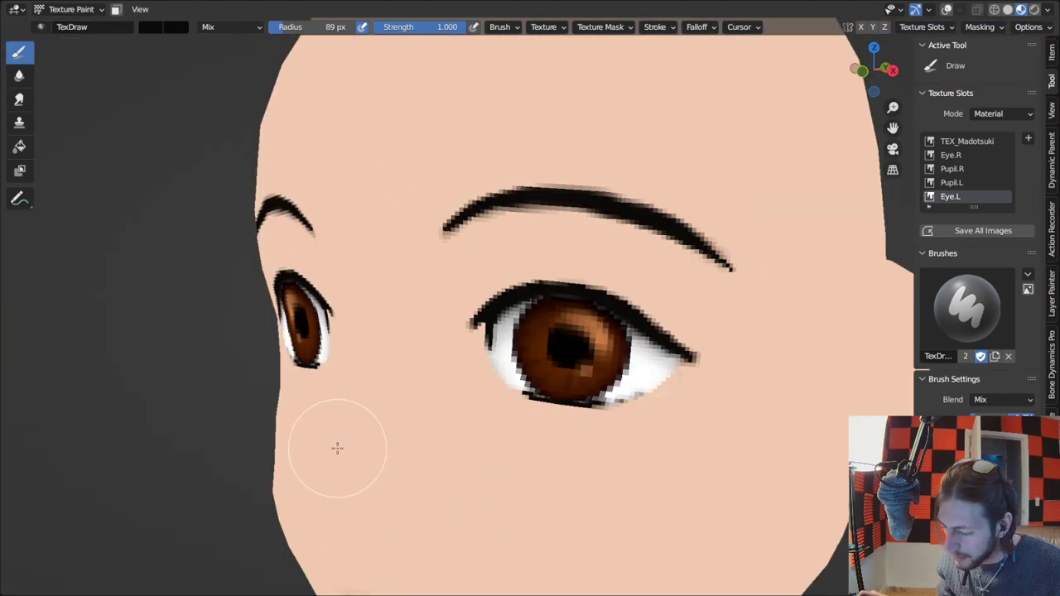
middle_click_drag(337, 448, 446, 432)
scroll(446, 433, "down", 3)
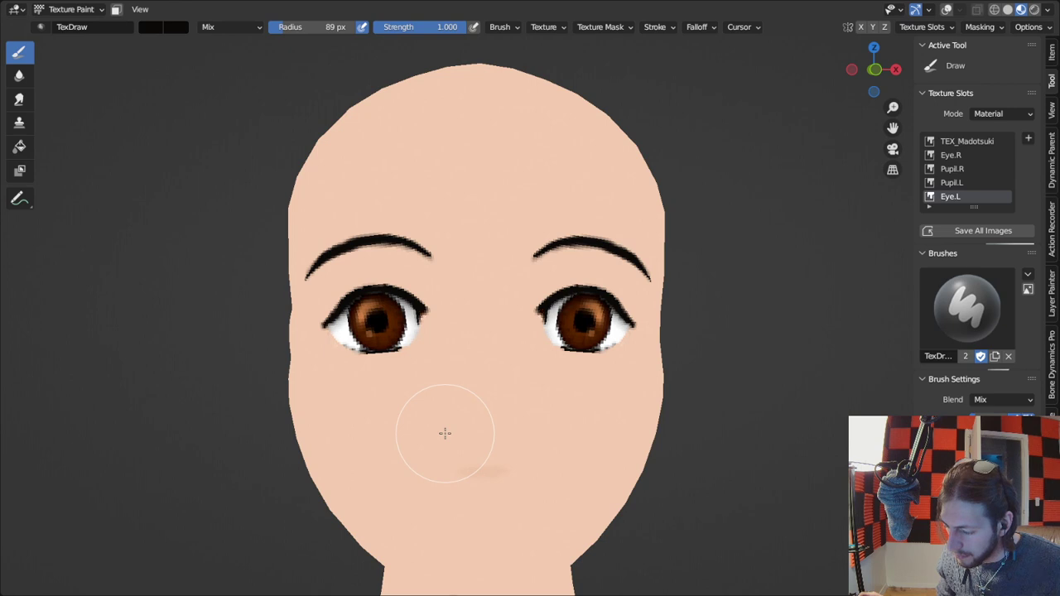
scroll(509, 407, "down", 6)
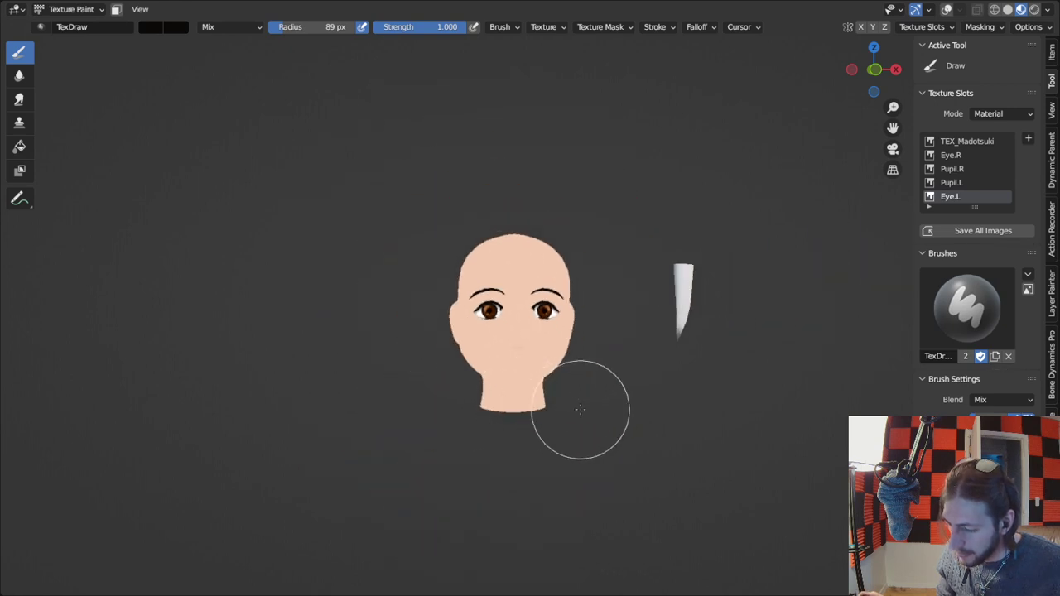
scroll(546, 415, "up", 8)
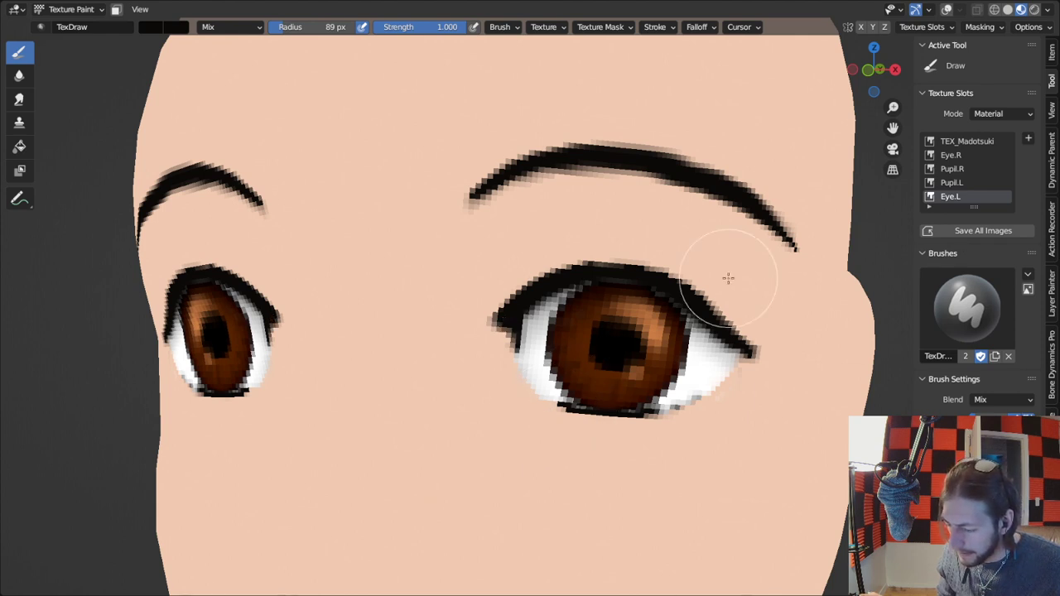
left_click(975, 231)
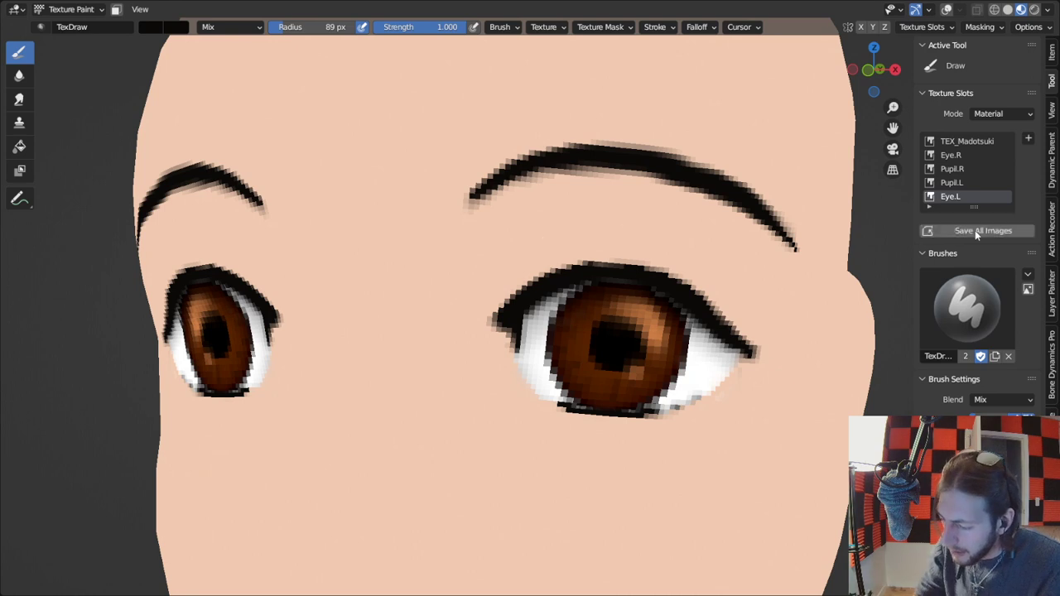
Try a full-strength black eyelid crease above the left eye's upper lash line and judge it from both sides.
left_click_drag(575, 246, 701, 256)
key("ctrl+z")
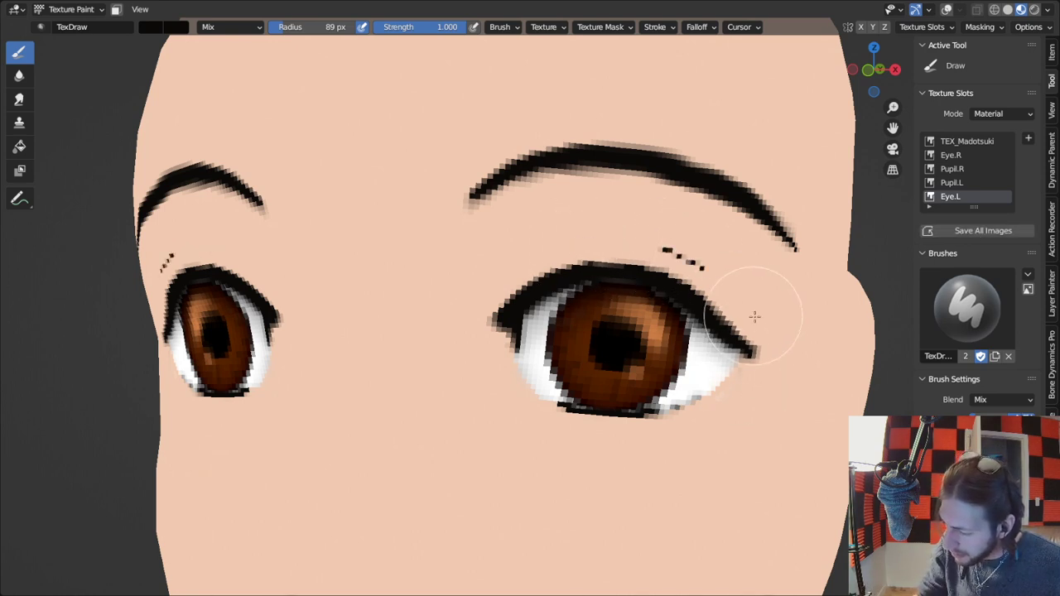
key("ctrl+z")
left_click_drag(634, 246, 659, 252)
scroll(721, 290, "down", 2)
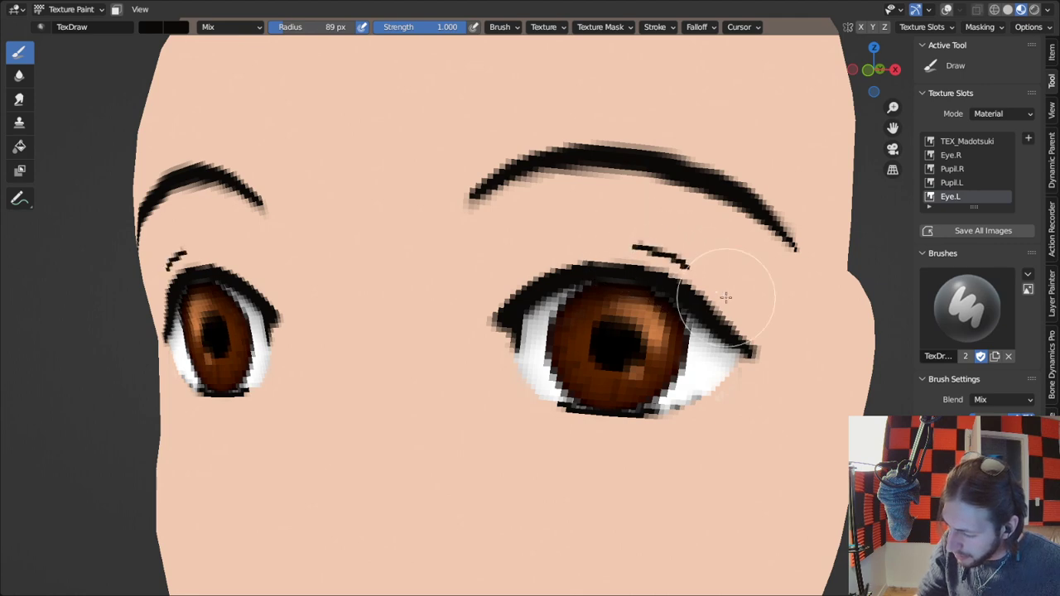
scroll(724, 296, "down", 6)
middle_click_drag(724, 296, 775, 302)
scroll(736, 303, "up", 8)
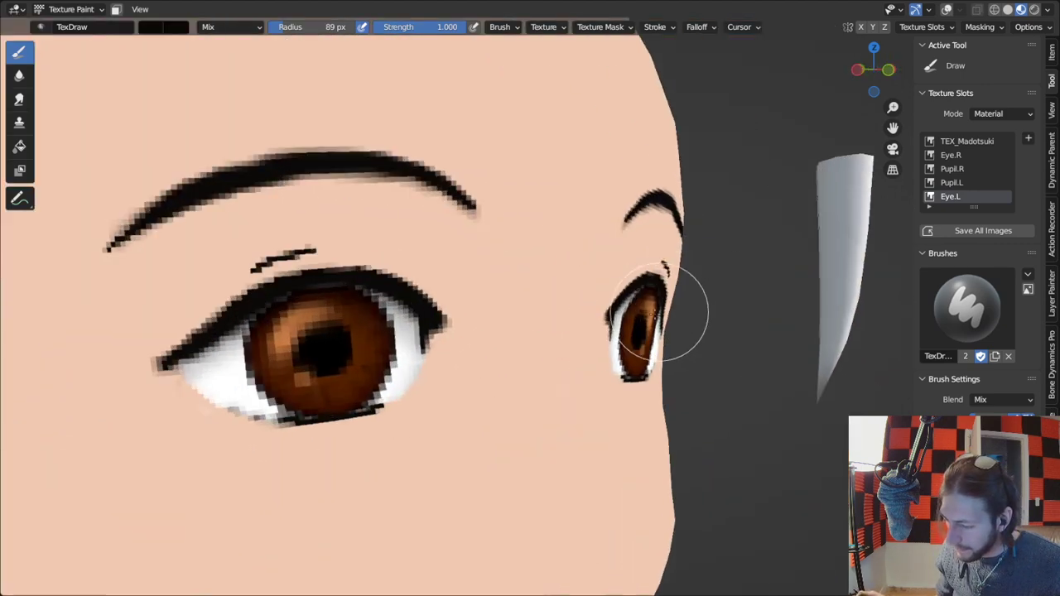
middle_click_drag(660, 315, 418, 365)
scroll(585, 294, "up", 3)
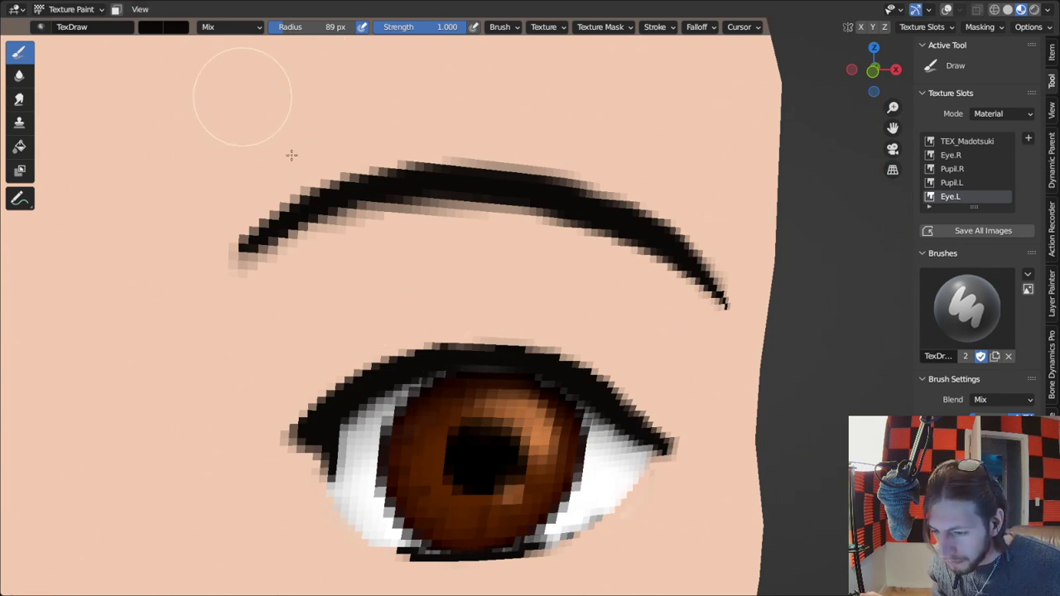
Lower the brush strength to 0.229 and paint a soft eyelid crease along the left eye's upper lash line.
key("shift+f")
left_click(340, 316)
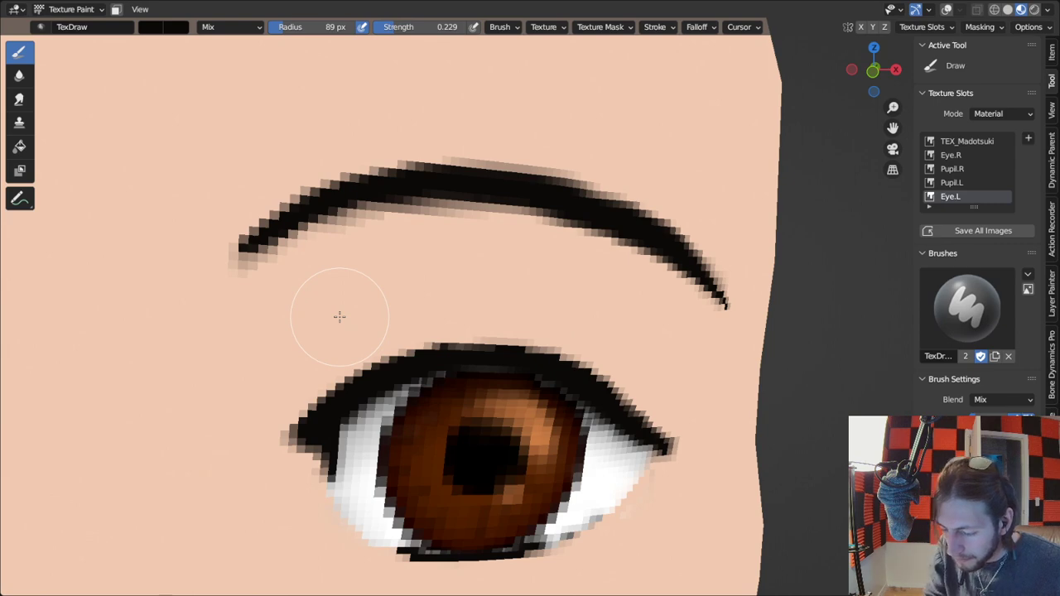
mouse_move(343, 351)
left_mouse_down()
mouse_move(356, 335)
mouse_move(447, 323)
left_mouse_up()
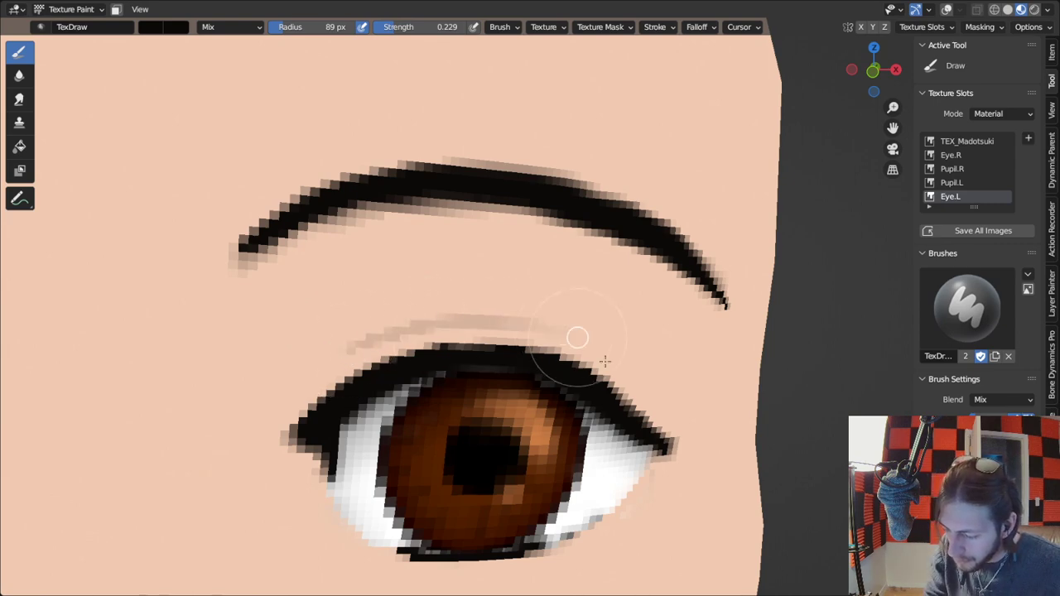
key("ctrl+z")
mouse_move(340, 345)
left_mouse_down()
mouse_move(408, 324)
mouse_move(510, 315)
mouse_move(588, 337)
mouse_move(683, 401)
left_mouse_up()
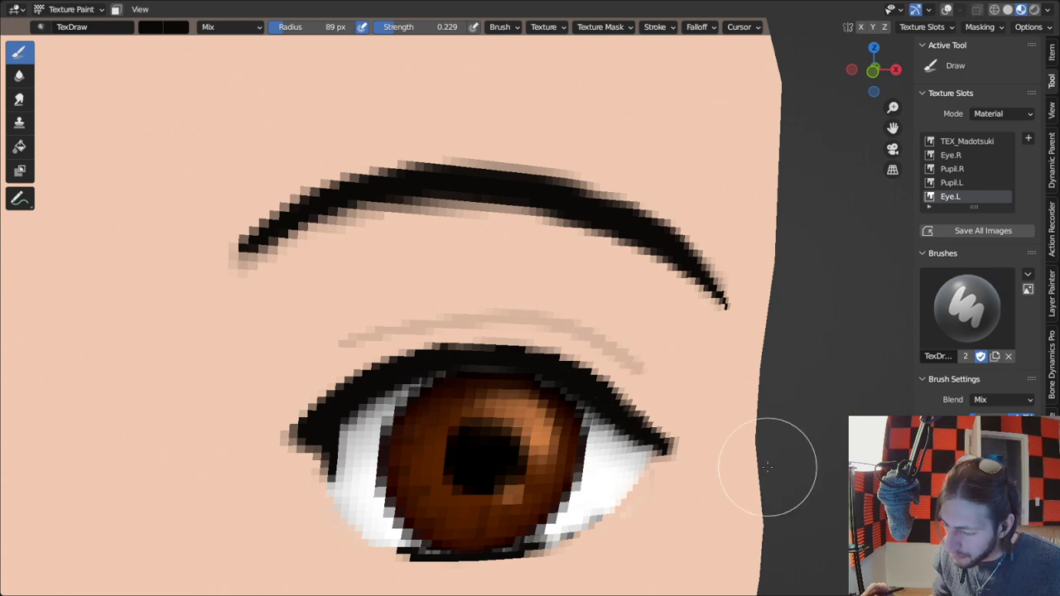
Set the brush strength to 1.000 and try trimming the inner end of the left eye's crease.
scroll(749, 441, "down", 5)
middle_click_drag(759, 438, 734, 431)
scroll(734, 430, "up", 8)
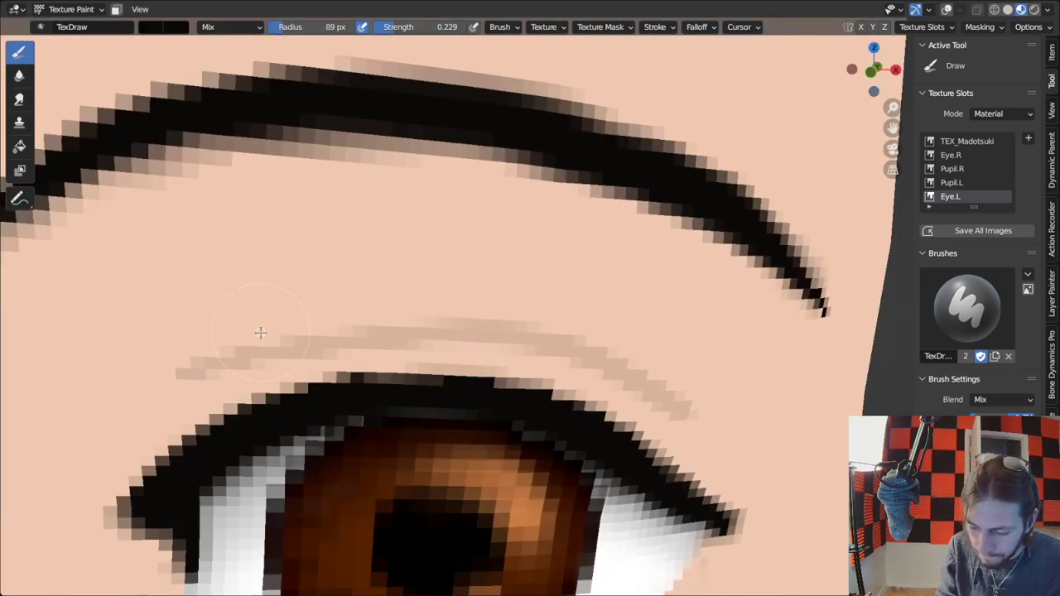
key("shift+f")
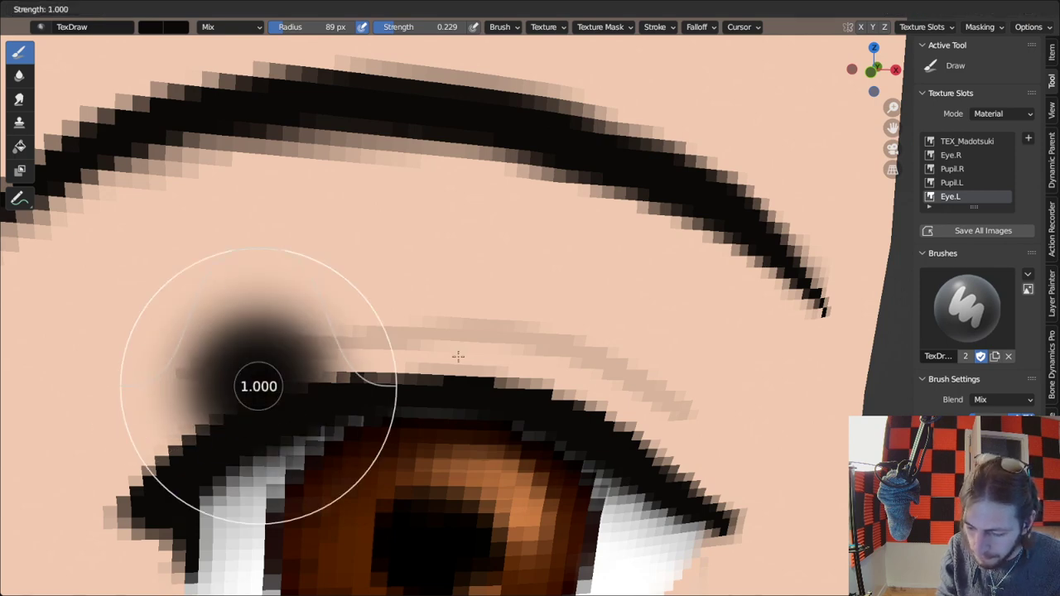
left_click(320, 298)
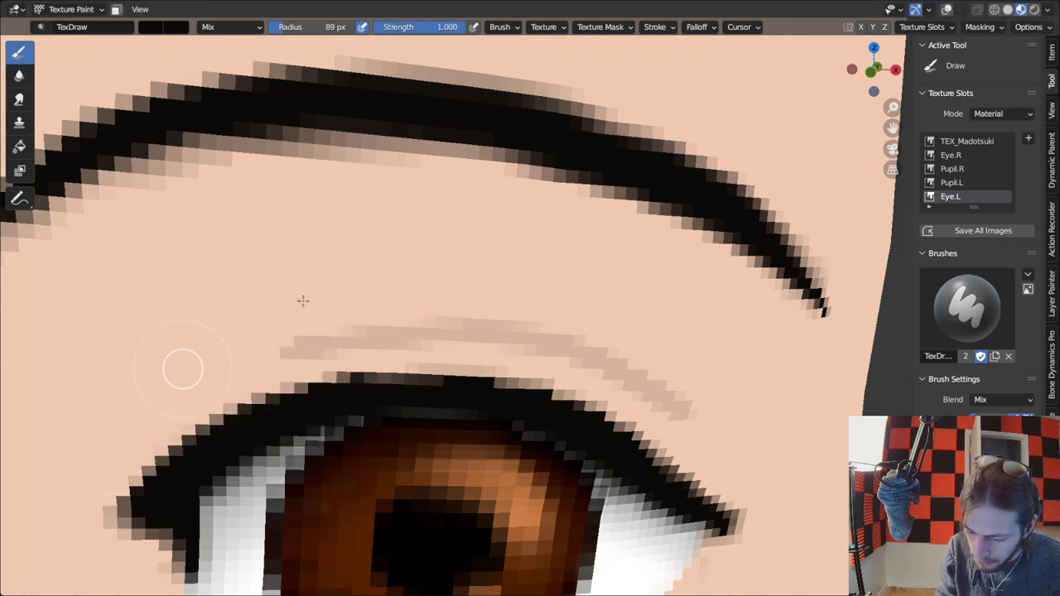
Judge the shortened crease on the whole head and undo the trimming of its inner end.
scroll(734, 332, "down", 6)
scroll(736, 333, "down", 5)
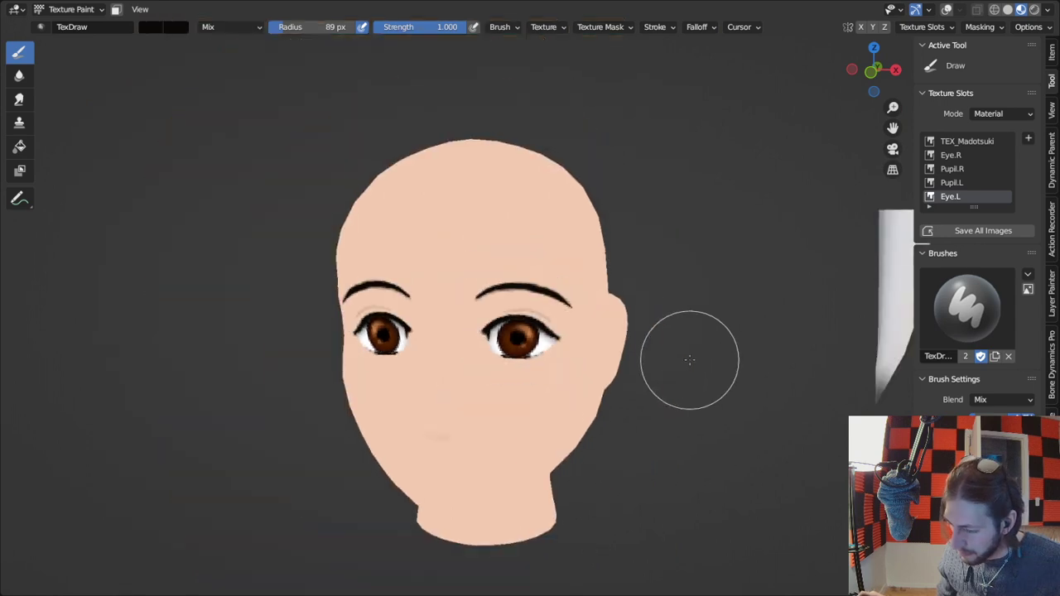
middle_click_drag(696, 359, 731, 372)
scroll(743, 348, "down", 5)
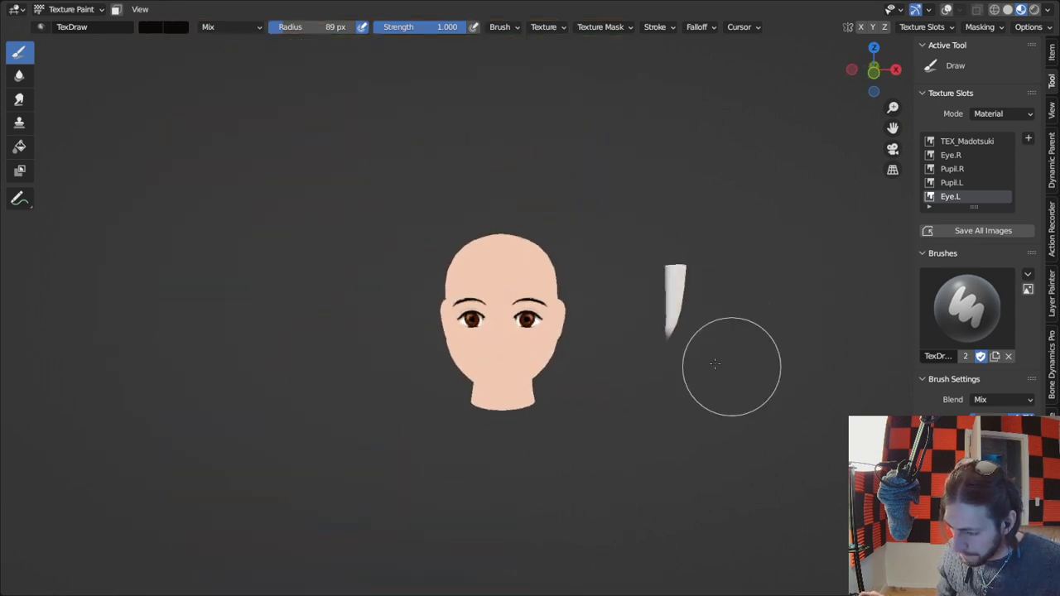
scroll(670, 350, "up", 8)
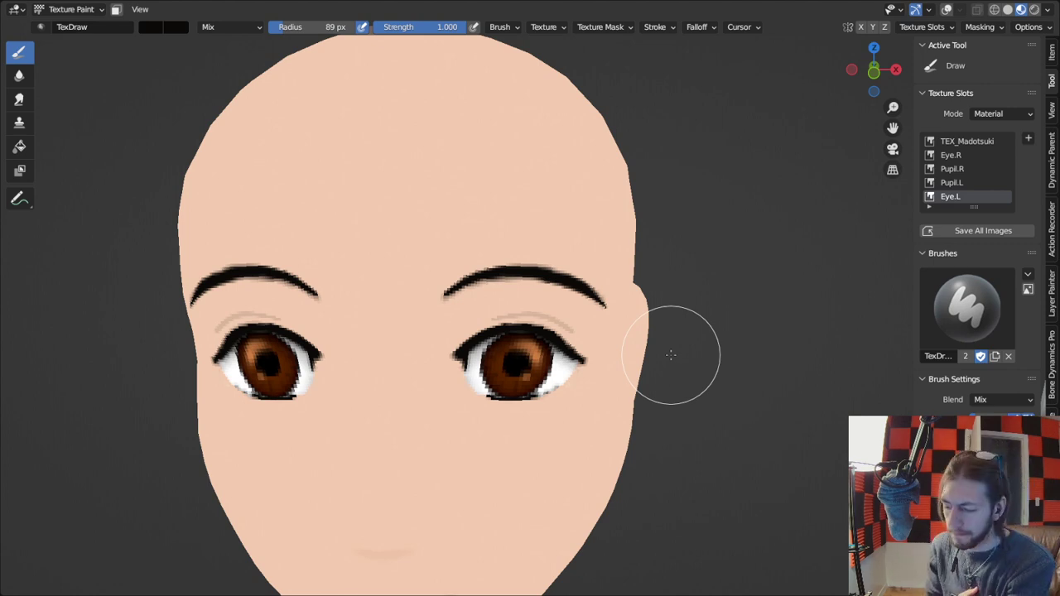
scroll(671, 355, "up", 6)
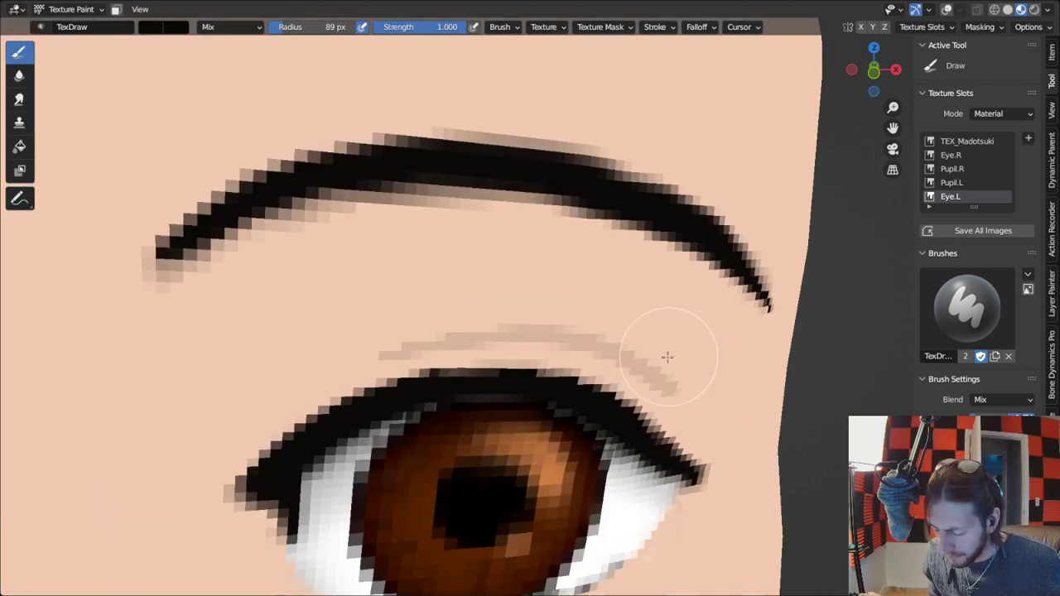
key("ctrl+z")
key("ctrl+z")
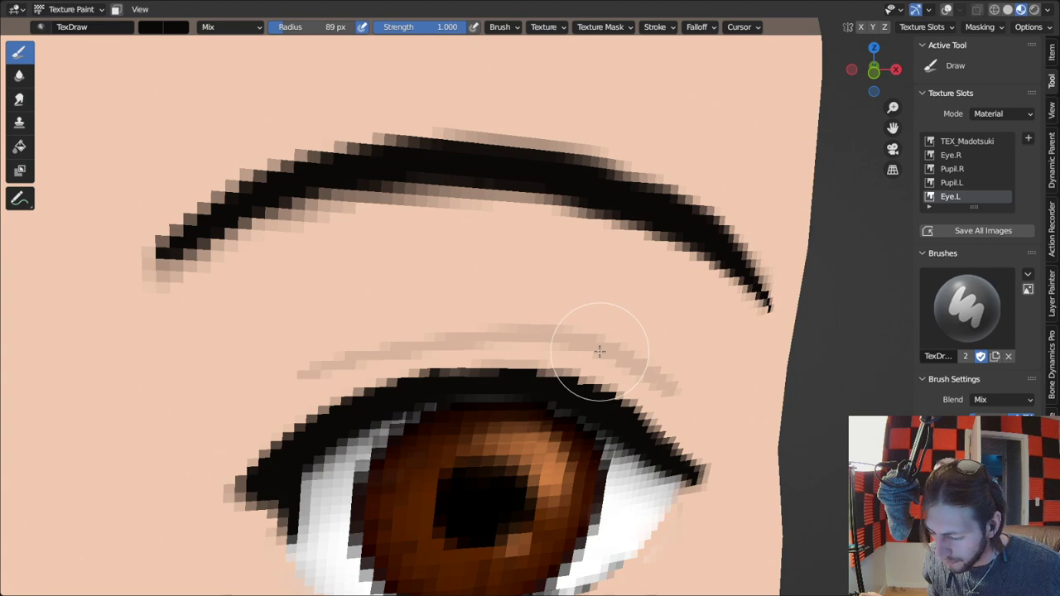
scroll(600, 352, "down", 6)
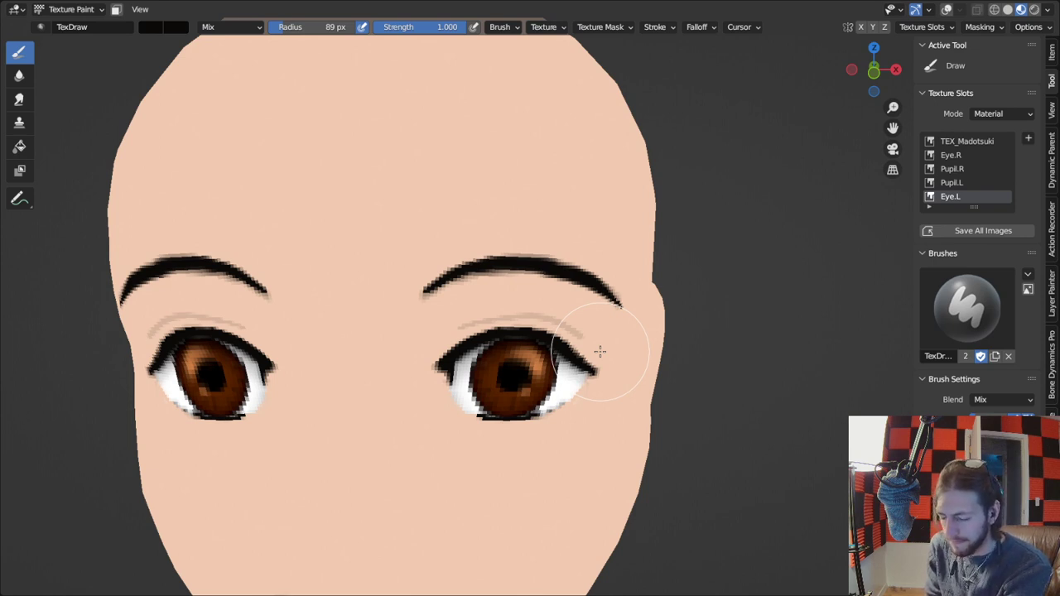
scroll(605, 348, "up", 2)
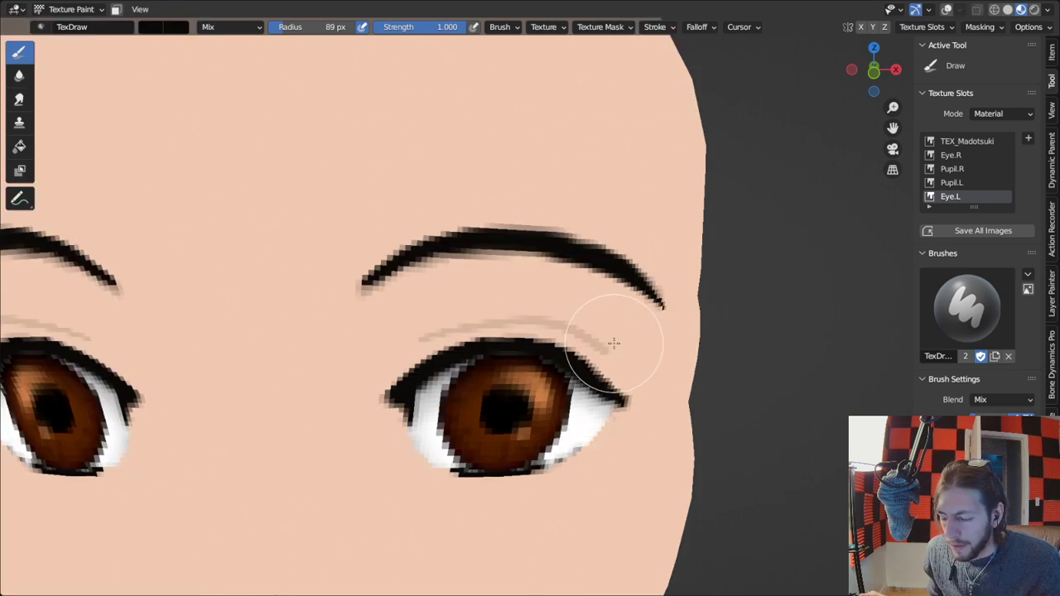
Leave Texture Paint, show the viewport overlays and open the head mesh in Edit Mode.
scroll(610, 343, "down", 10)
middle_click_drag(646, 383, 652, 342)
scroll(578, 391, "up", 3)
key("ctrl+Tab")
left_click(527, 377)
scroll(661, 383, "up", 1)
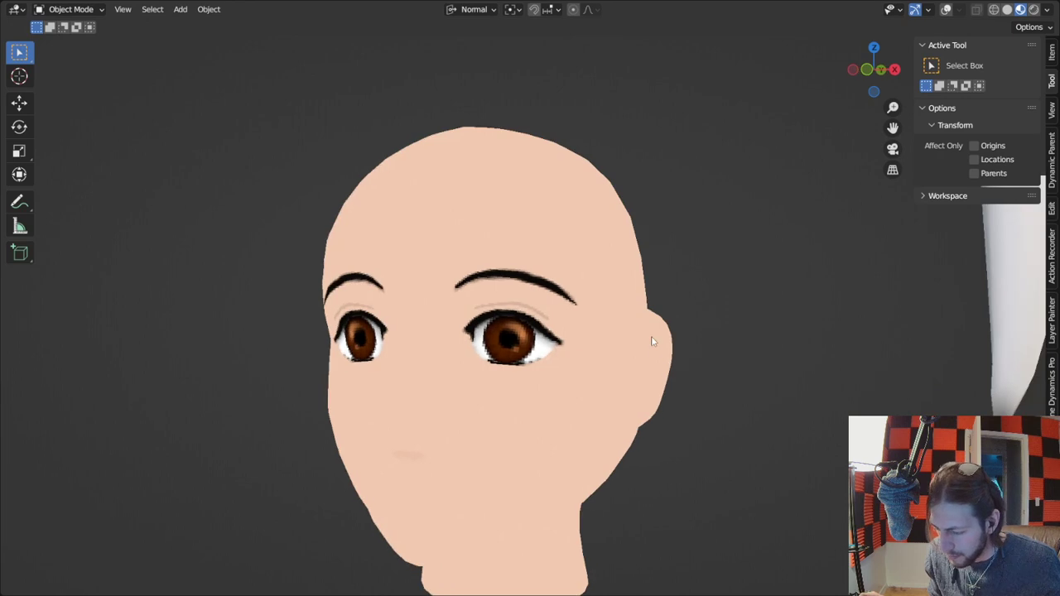
left_click(946, 9)
key("Tab")
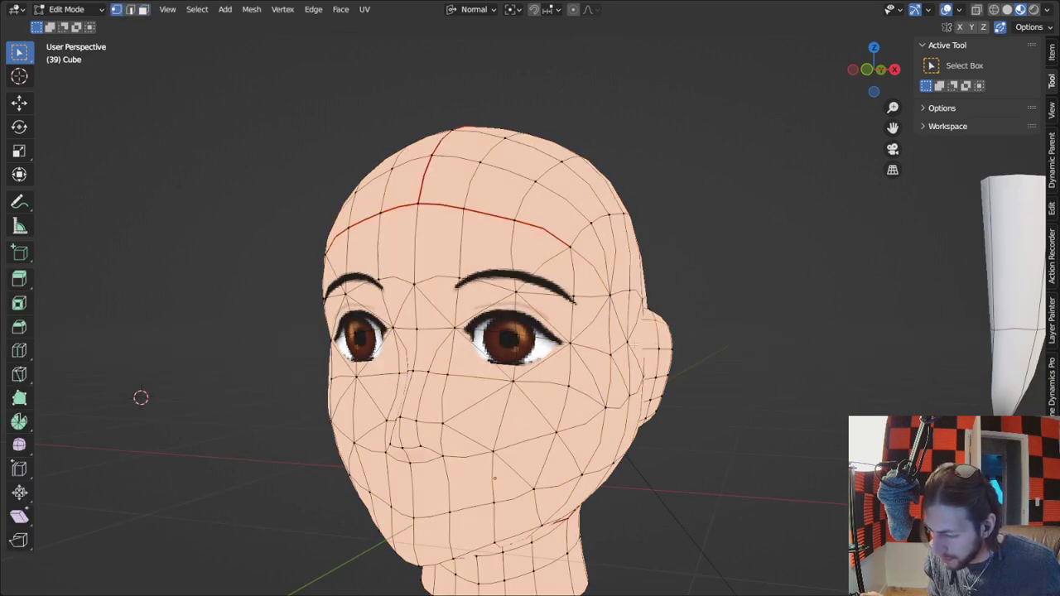
Enable proportional editing and reshape the upper and outer edge of the head's left ear with smooth-falloff vertex moves.
middle_click_drag(141, 398, 113, 430)
mouse_move(709, 323)
middle_mouse_down()
mouse_move(689, 308)
mouse_move(714, 326)
middle_mouse_up()
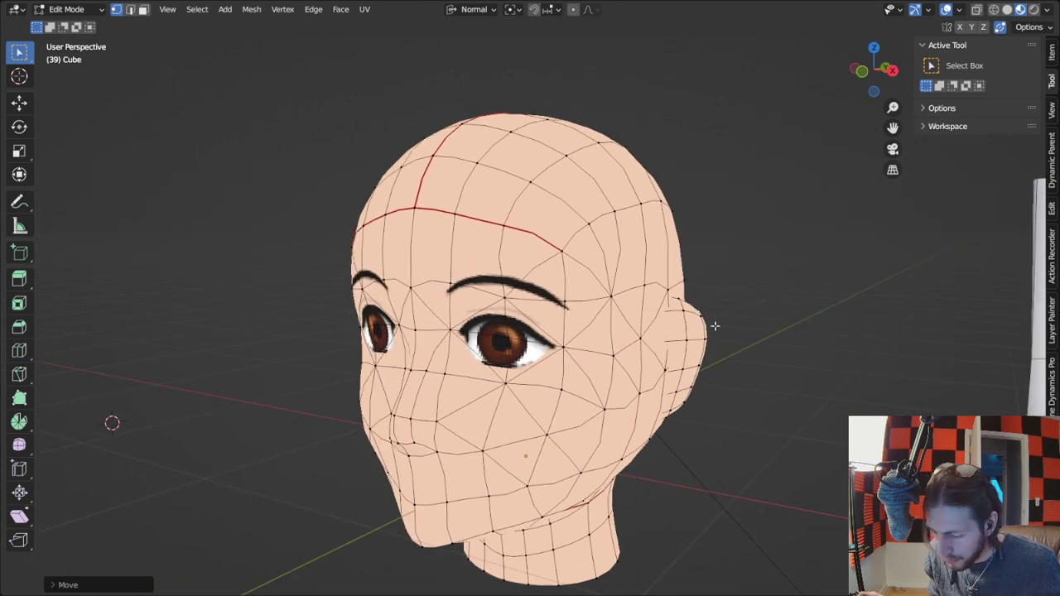
key("o")
key("g")
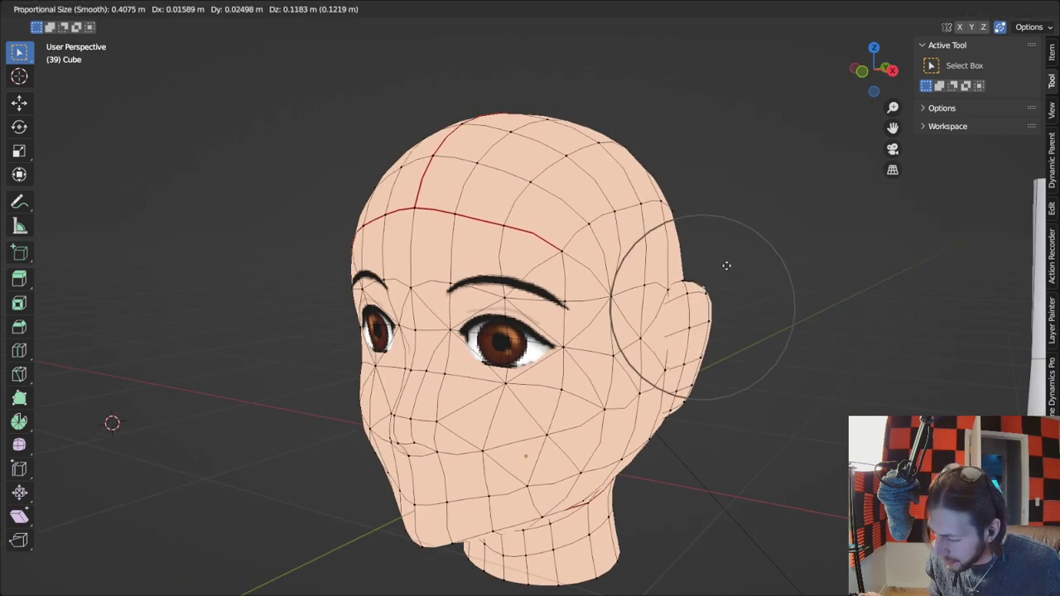
left_click(722, 272)
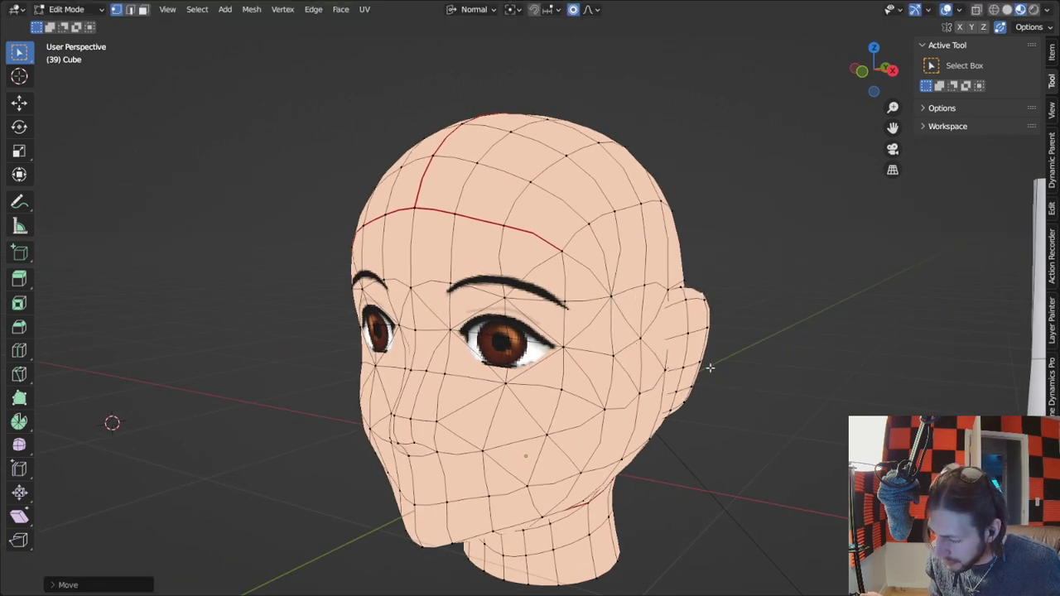
key("g")
left_click(706, 367)
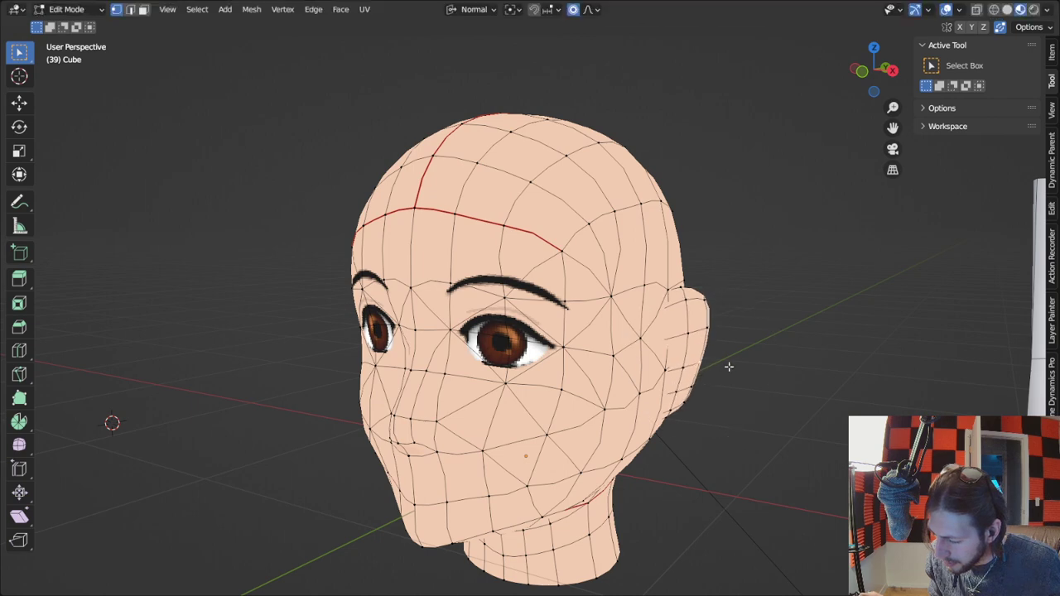
middle_click_drag(729, 367, 777, 357)
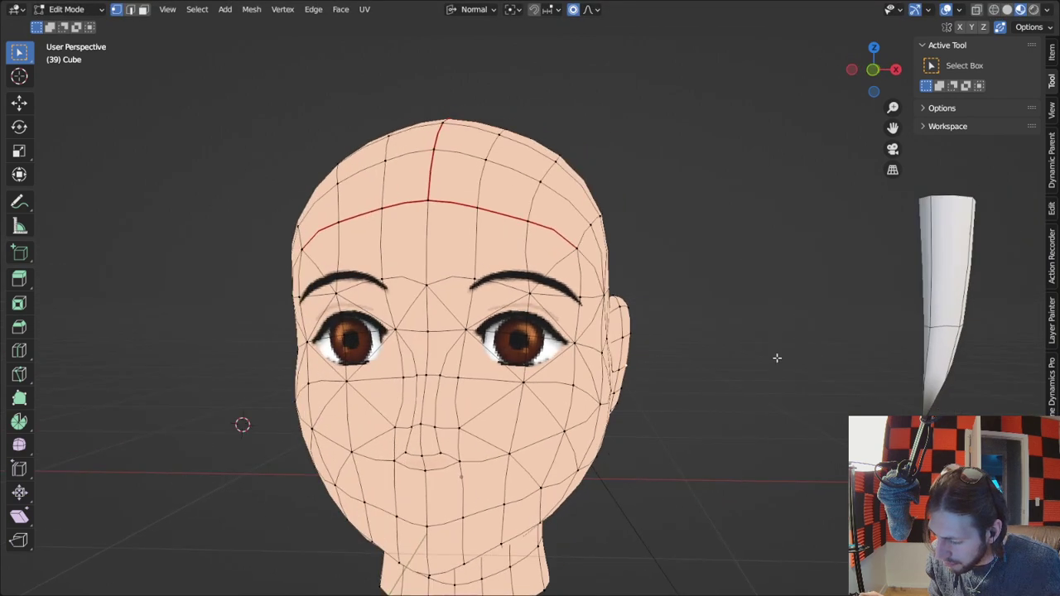
key("g")
left_click(653, 302)
Refine the left ear's rear edge and lobe from the side with proportional vertex moves.
middle_click_drag(653, 302, 760, 427)
left_click(751, 414)
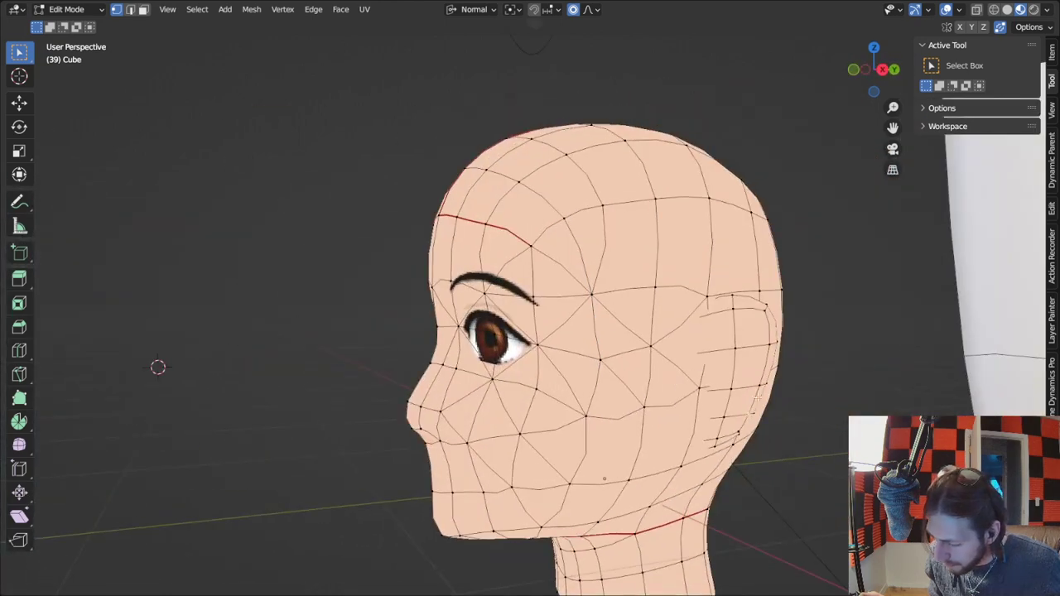
key("g")
left_click(751, 389)
key("g")
left_click(735, 434)
key("g")
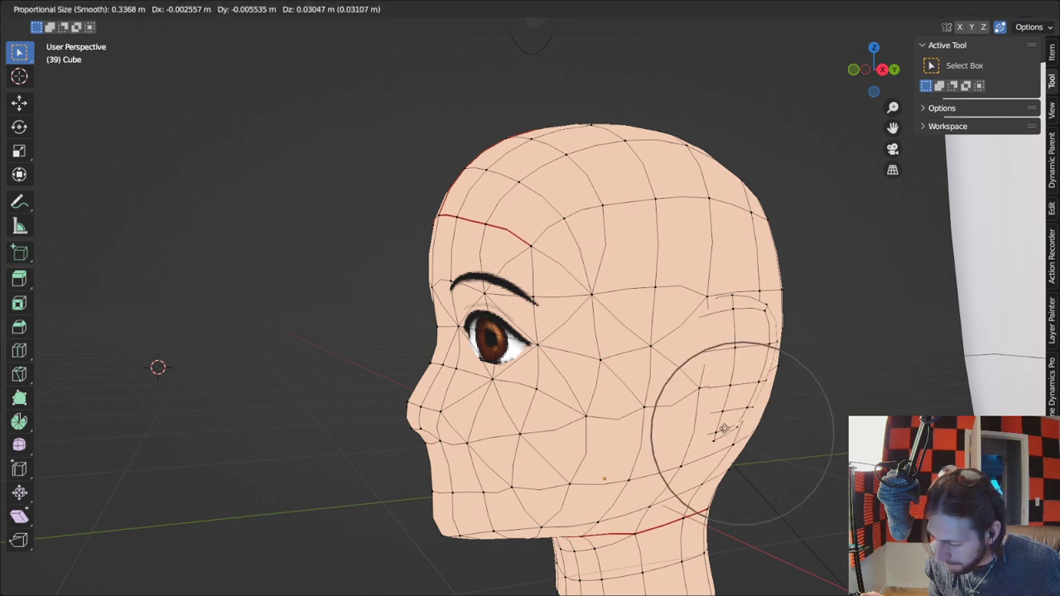
left_click(723, 431)
Inspect the reshaped head without overlays from side, front and three-quarter views, and return to Object Mode.
middle_click_drag(723, 431, 793, 417)
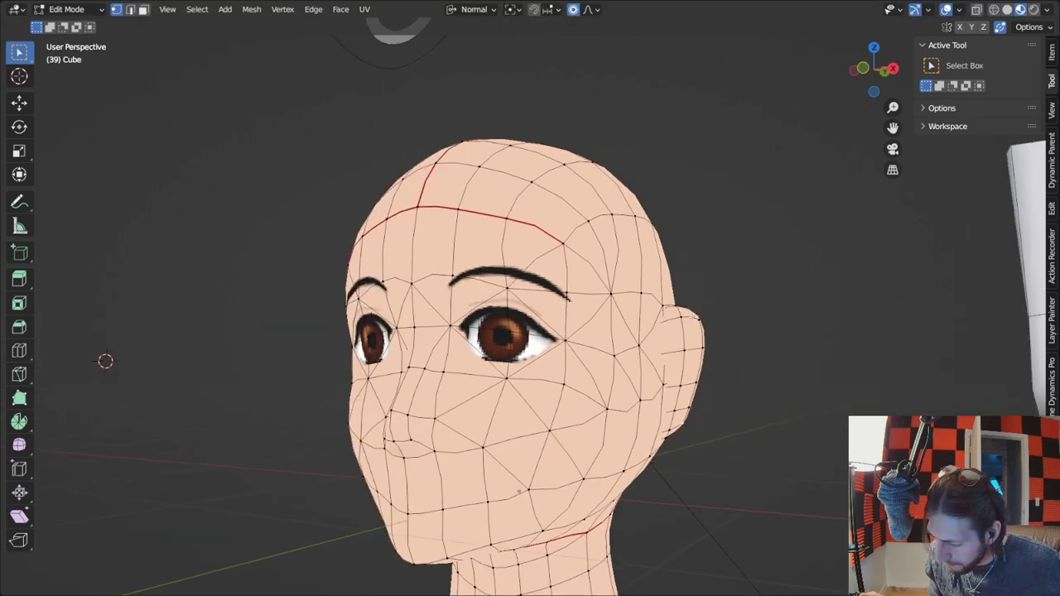
middle_click_drag(660, 374, 715, 393)
scroll(717, 324, "down", 5)
mouse_move(718, 324)
middle_mouse_down()
mouse_move(781, 348)
mouse_move(670, 351)
mouse_move(712, 339)
middle_mouse_up()
left_click(946, 10)
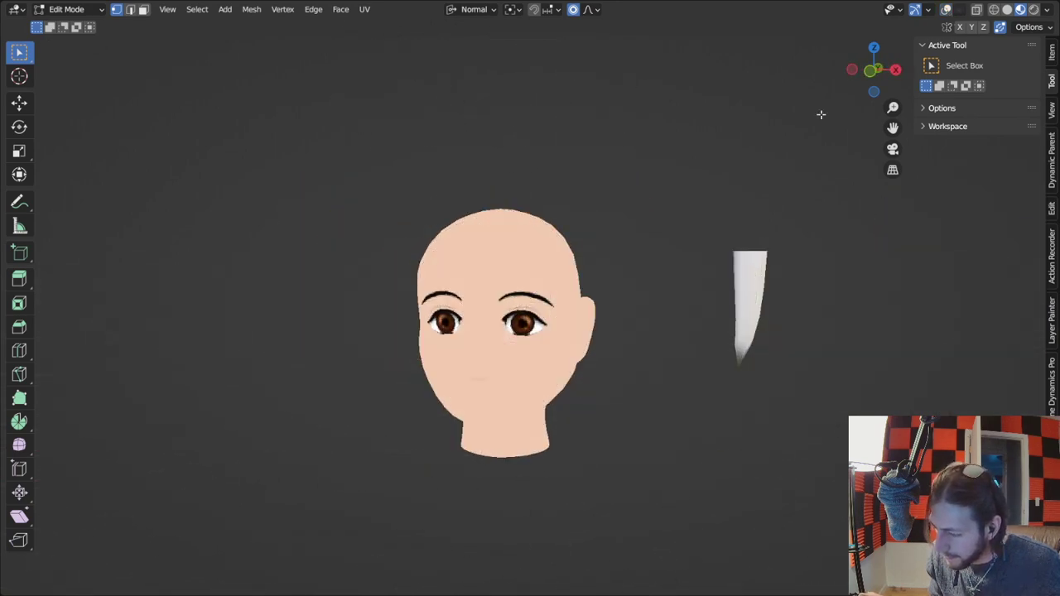
middle_click_drag(821, 111, 668, 328)
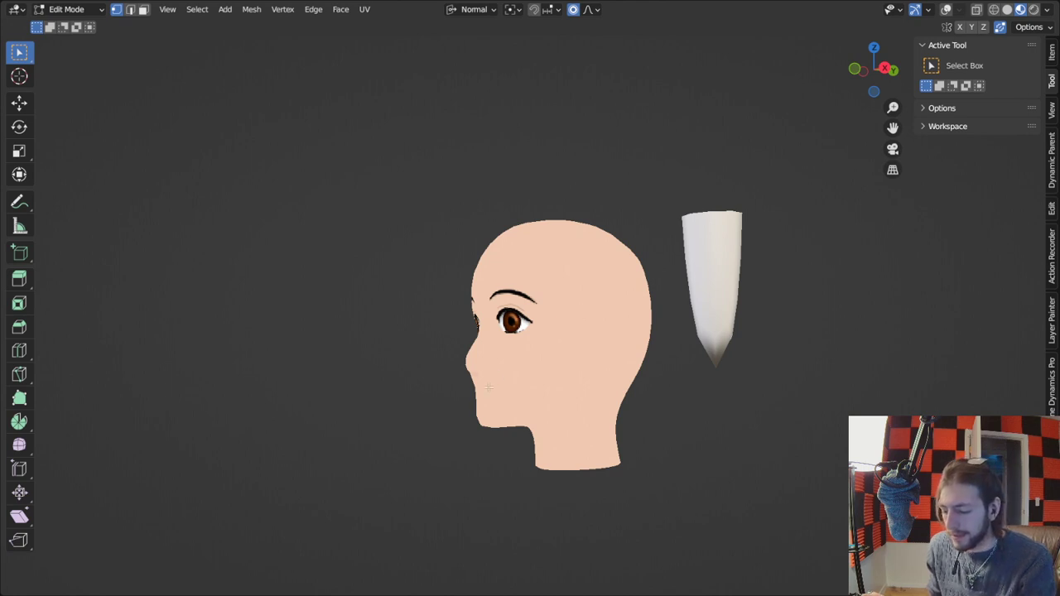
scroll(453, 419, "up", 2)
middle_click_drag(452, 419, 592, 408)
middle_click_drag(497, 398, 528, 321, "shift")
scroll(528, 321, "up", 2)
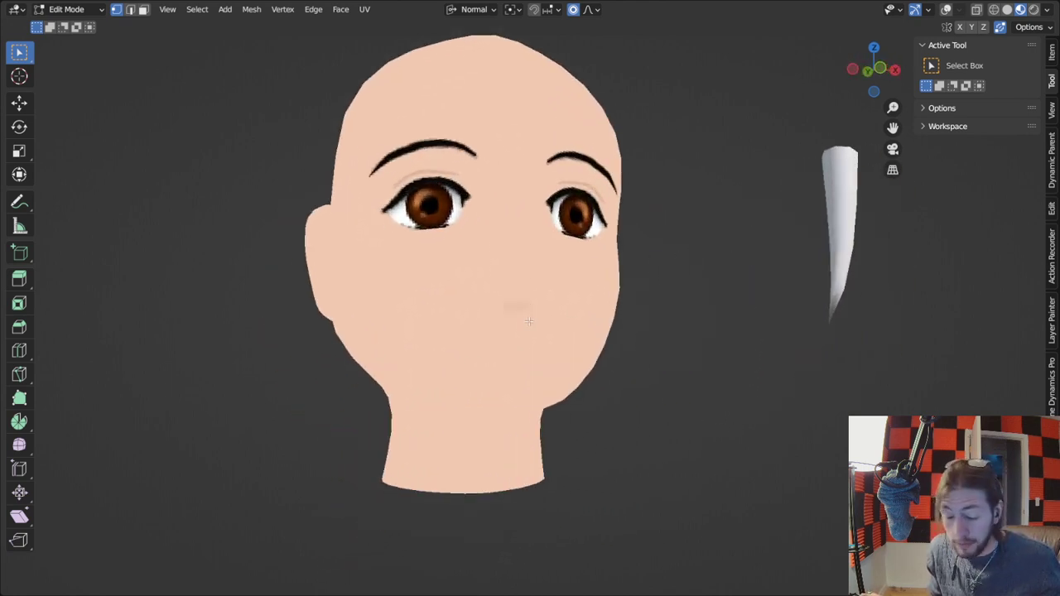
middle_click_drag(670, 329, 615, 407)
key("Tab")
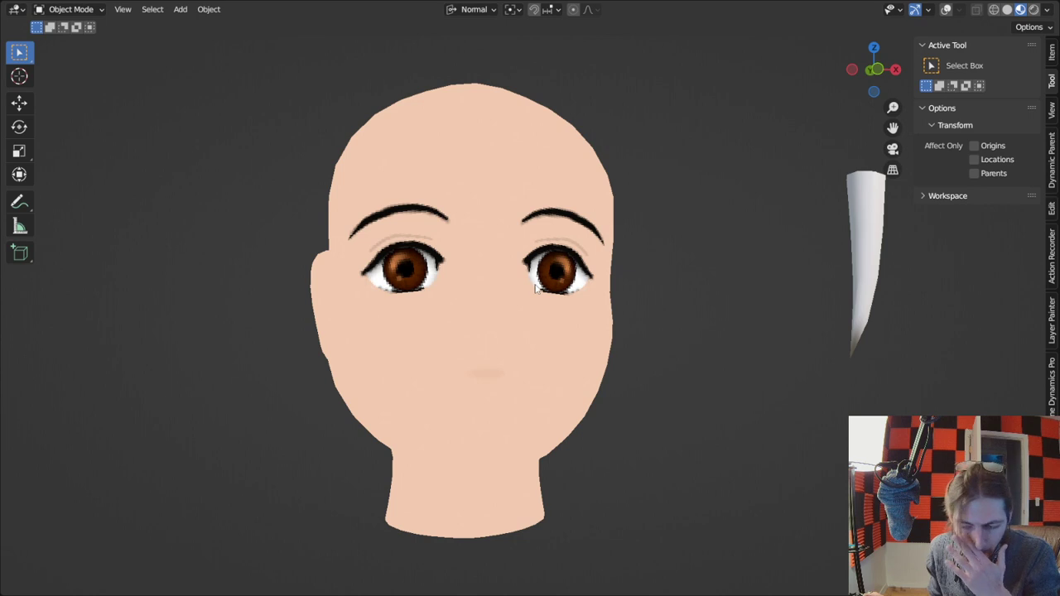
middle_click_drag(538, 259, 513, 319, "shift")
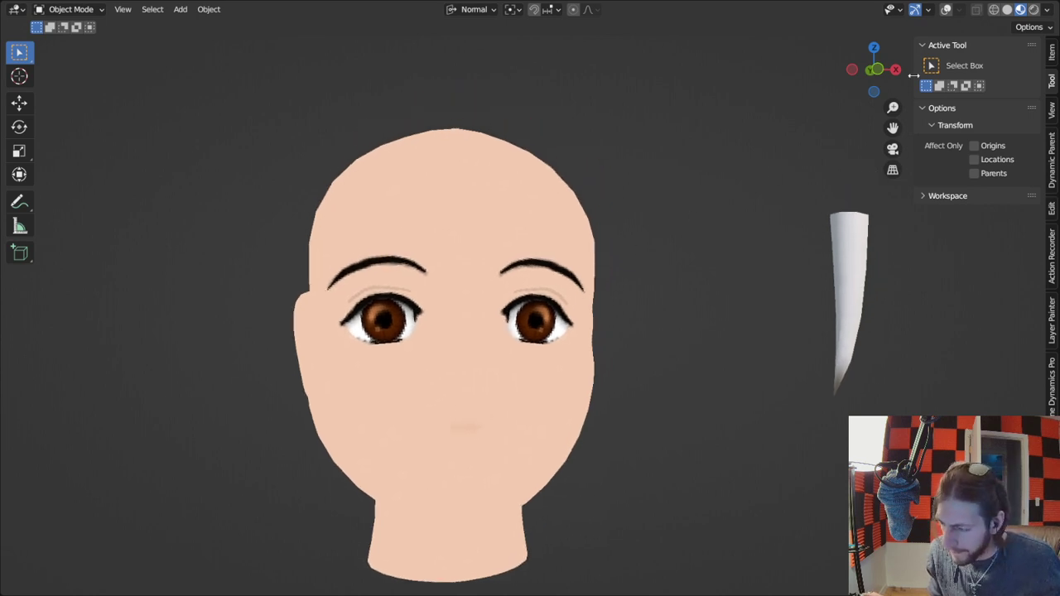
Show the overlays, look at the 2d Face Control eye rig in Pose Mode and return to the head in Object Mode.
left_click(946, 9)
scroll(606, 290, "down", 5)
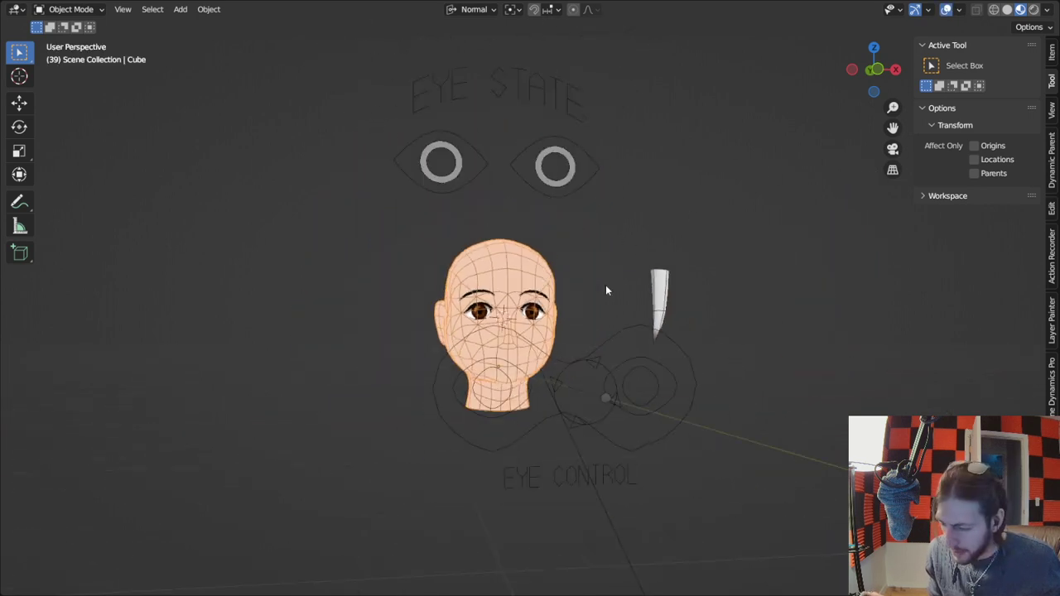
left_click(643, 322)
middle_click_drag(643, 322, 631, 350)
key("ctrl+Tab")
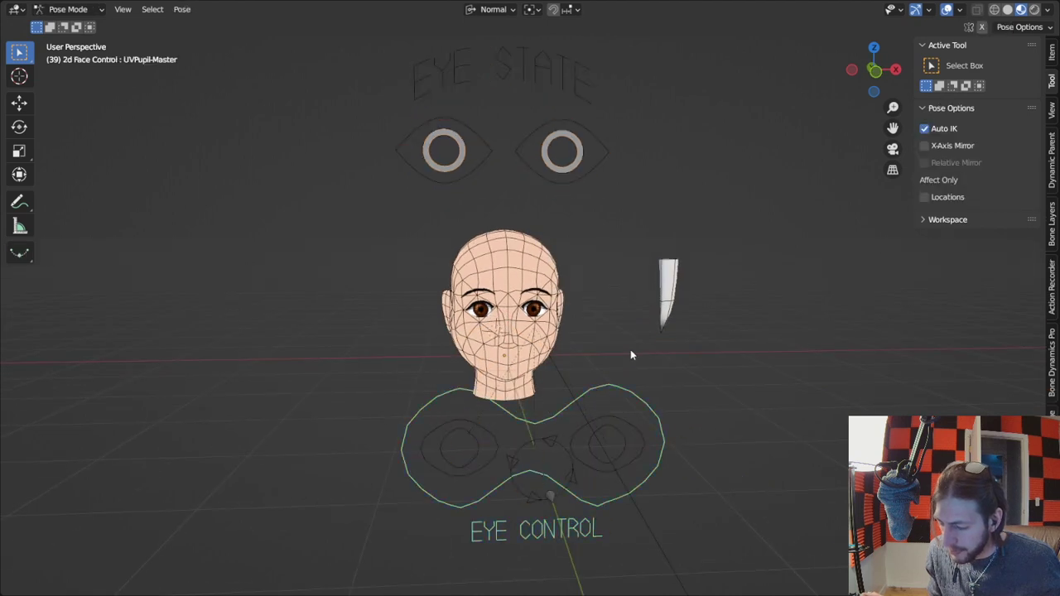
key("ctrl+Tab")
left_click(534, 280)
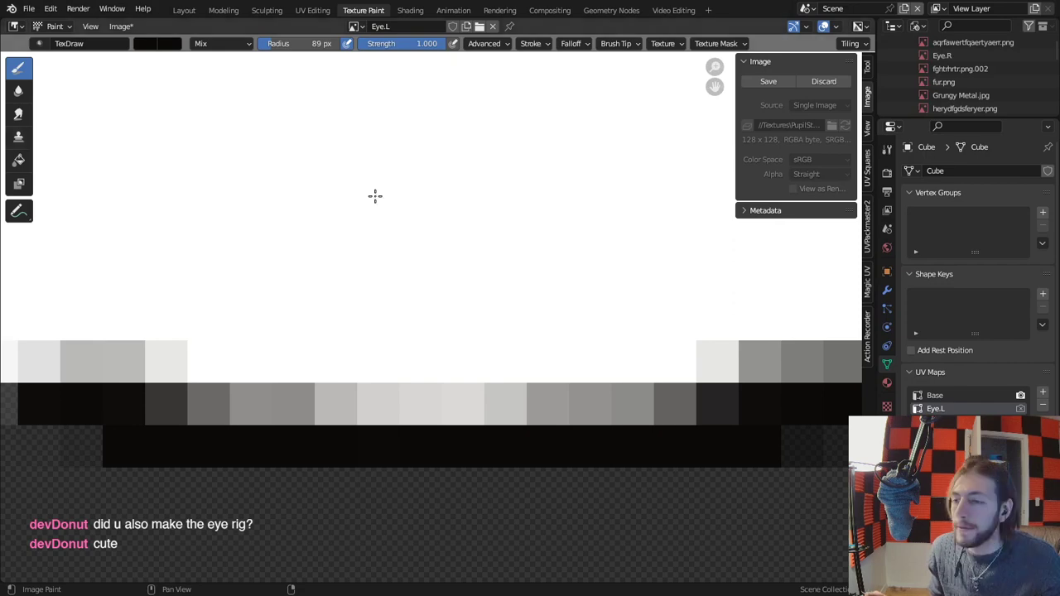
In the Layout workspace, hide the Hair Backup strand and select the head mesh.
left_click(184, 10)
scroll(454, 300, "down", 10)
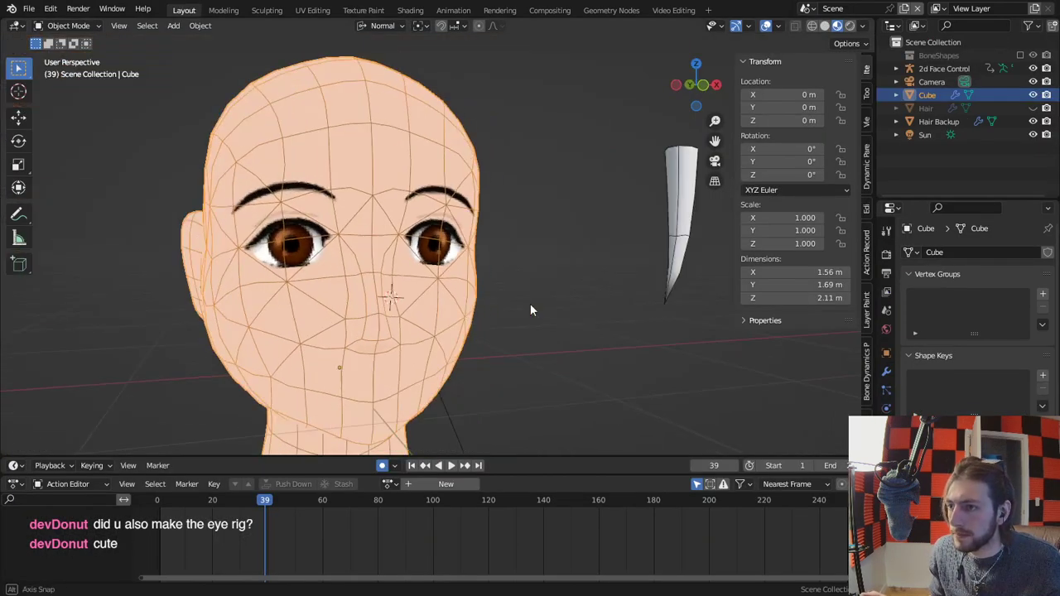
middle_click_drag(531, 303, 531, 210)
left_click(531, 209)
key("h")
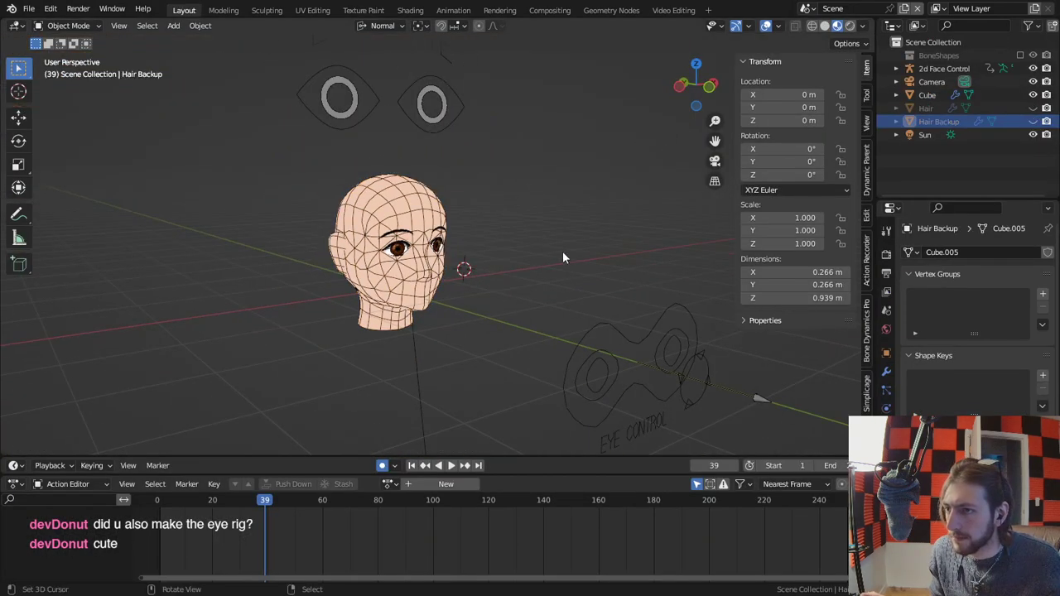
middle_click_drag(562, 251, 568, 289)
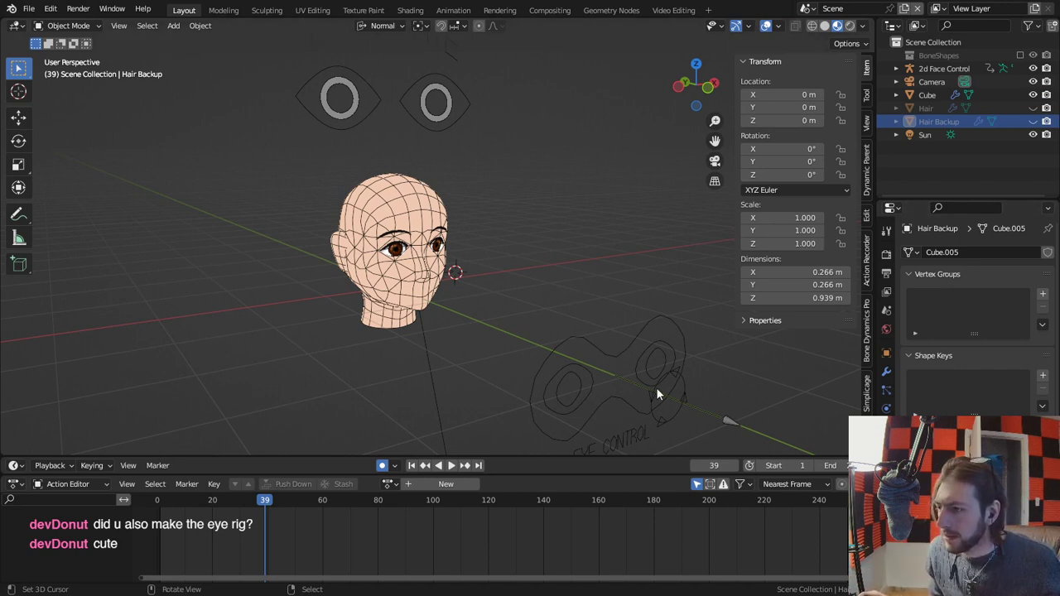
left_click(622, 346)
left_click(396, 273)
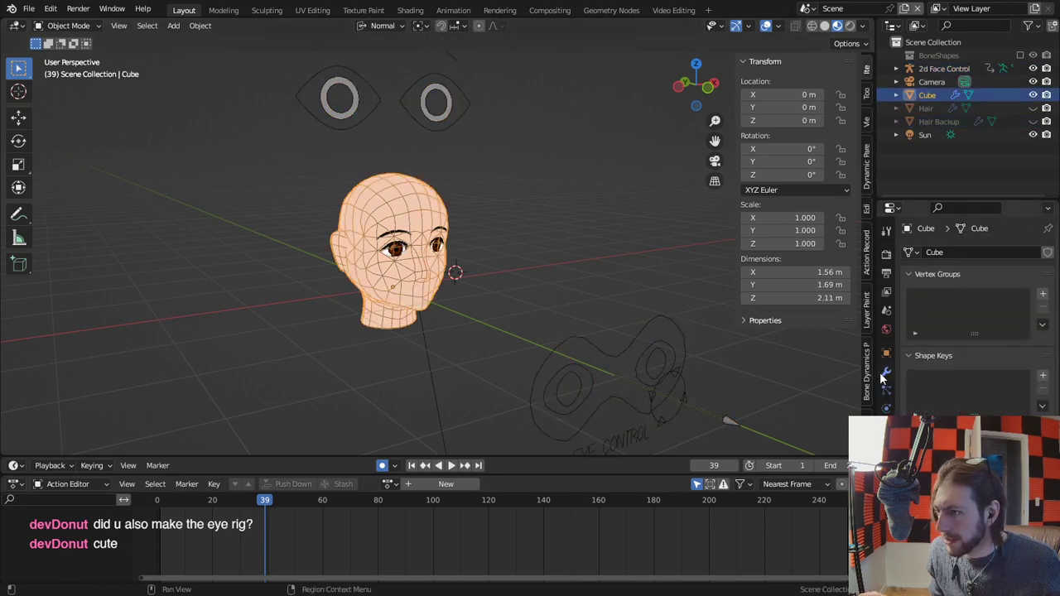
Add a UV Warp modifier to the head mesh and set its UV layer to Pupil.L.
left_click(886, 372)
left_click(914, 275)
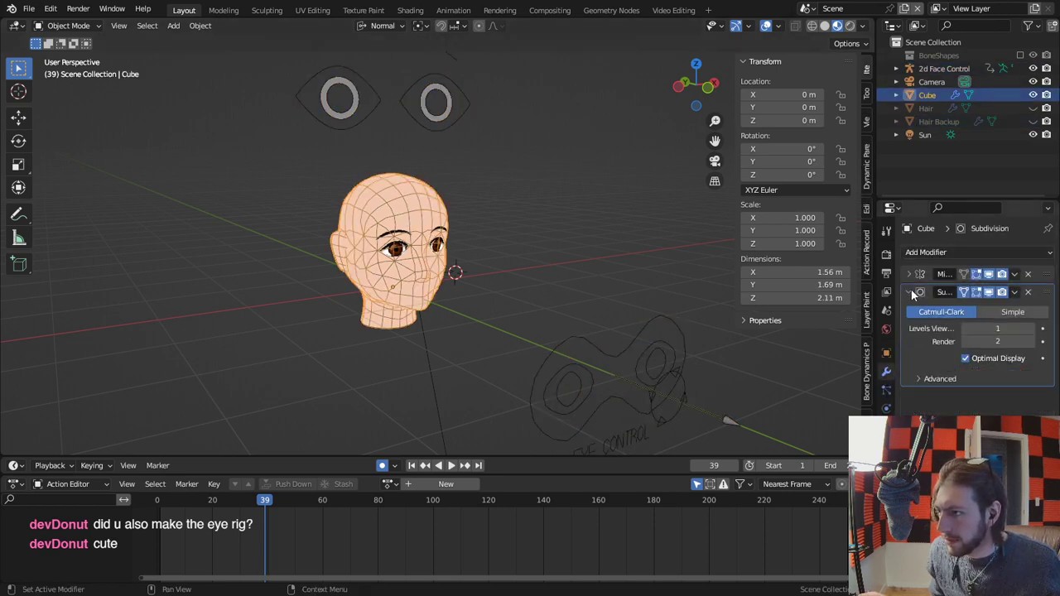
left_click(915, 289)
left_click(951, 251)
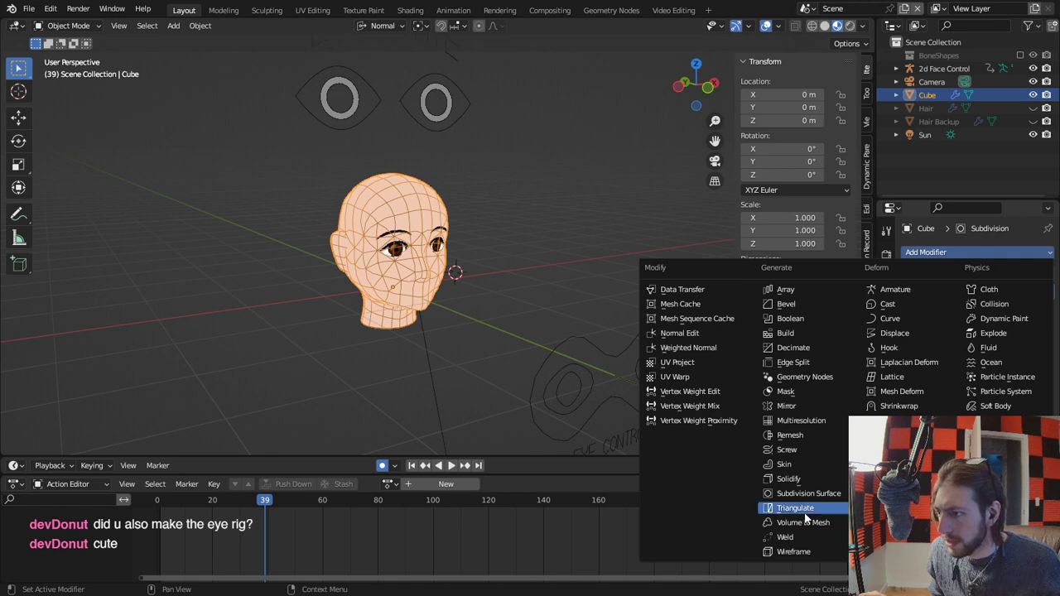
left_click(690, 374)
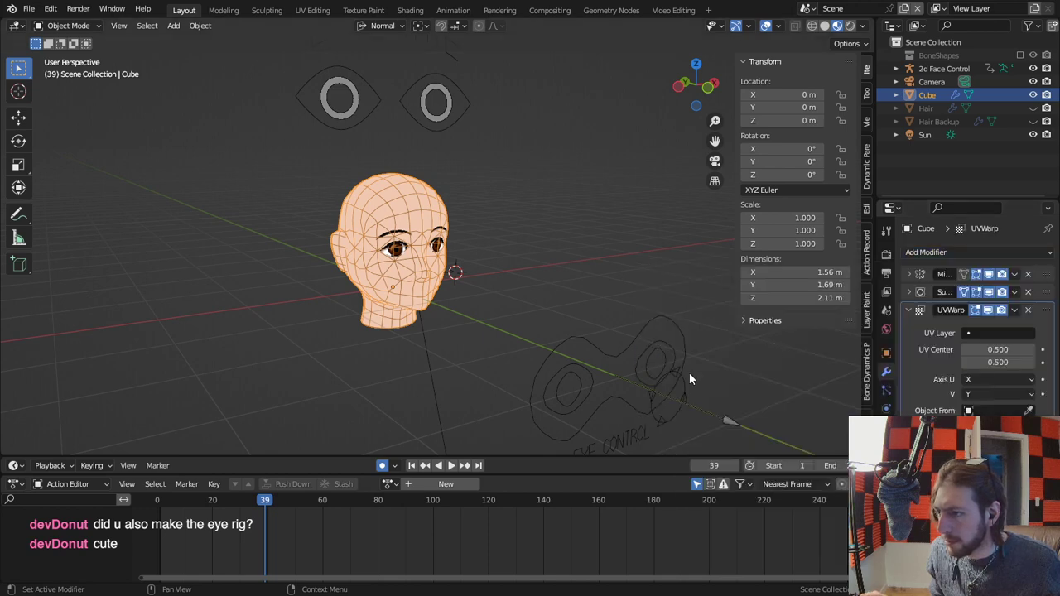
left_click(970, 332)
left_click(928, 367)
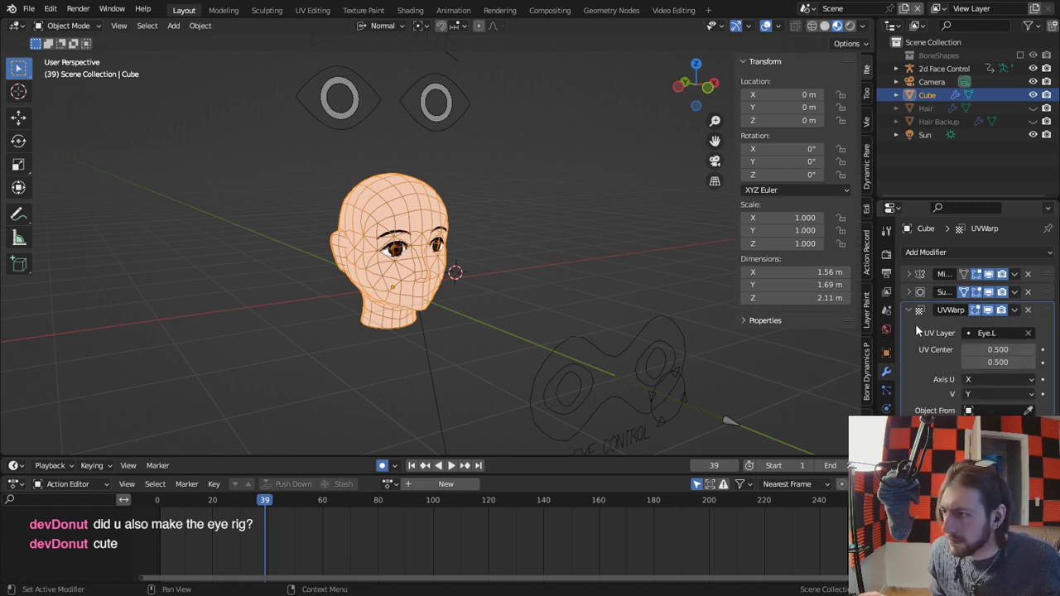
left_click(995, 333)
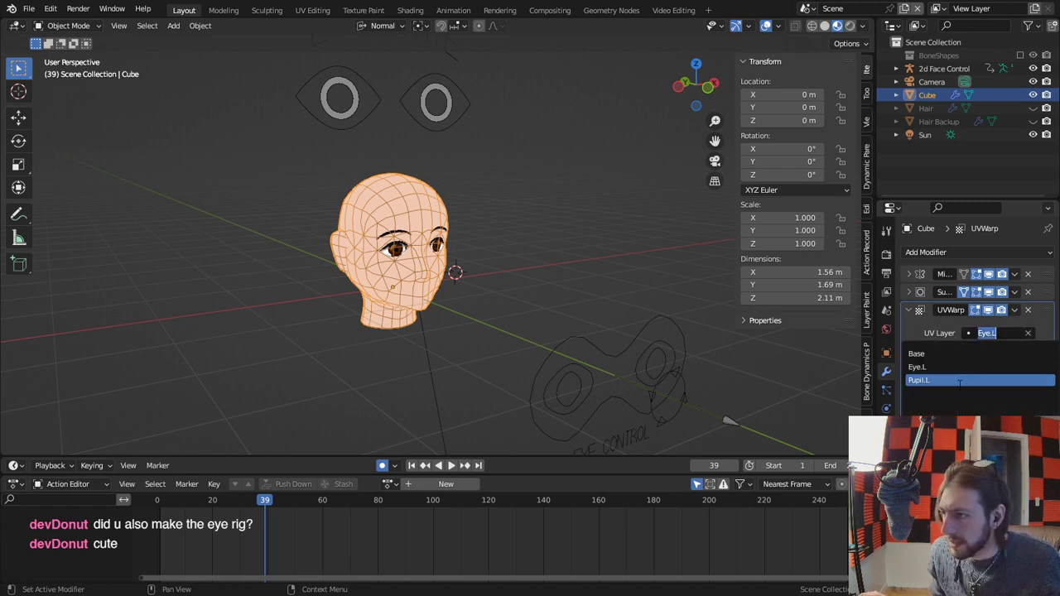
left_click(957, 380)
key("shift+d")
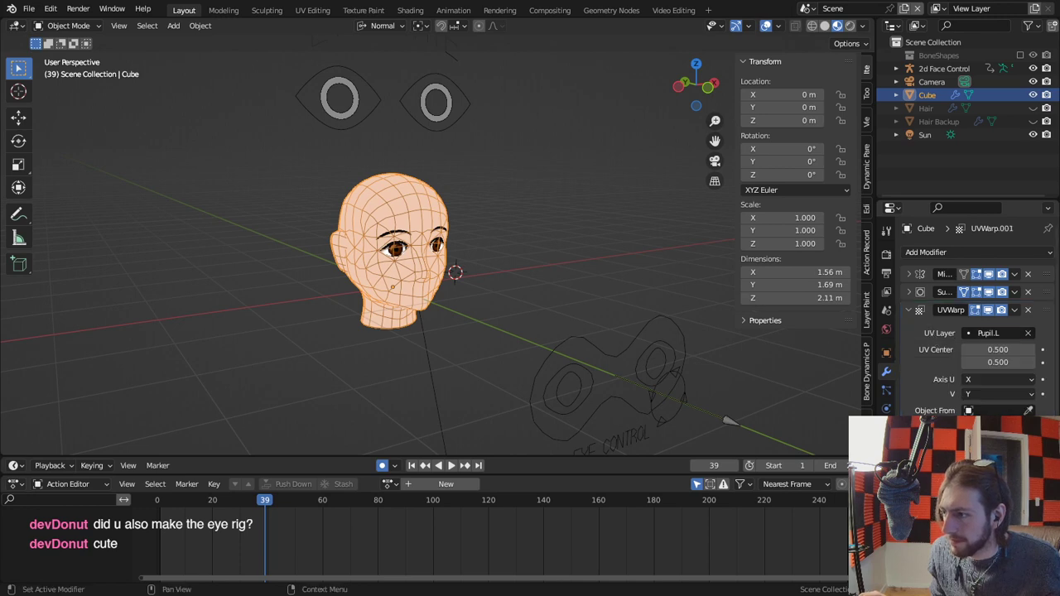
left_click(994, 333)
left_click(928, 392)
key("x")
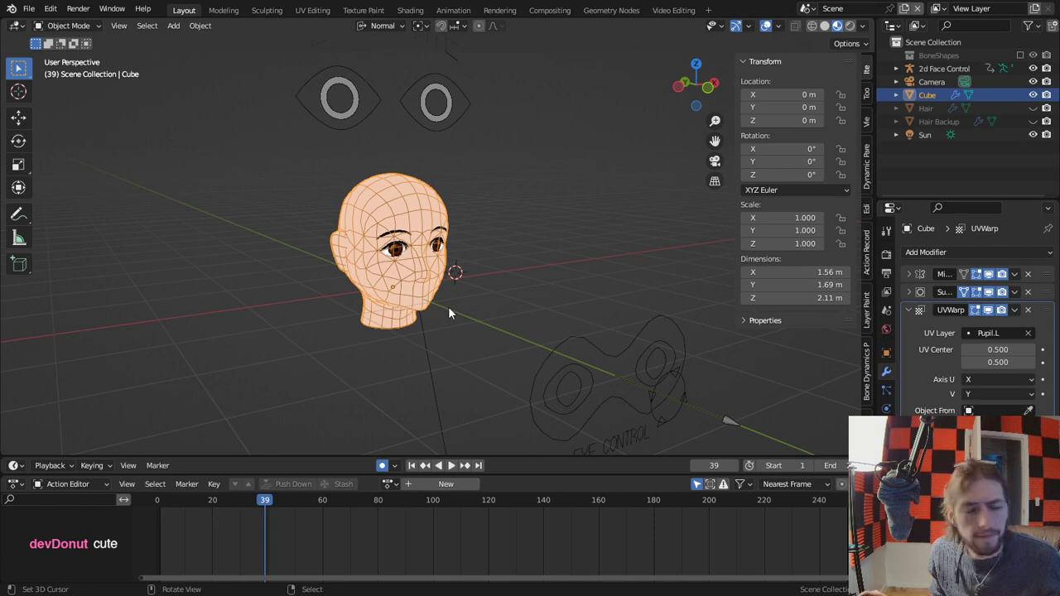
Set the UV Warp's From object to the 2d Face Control rig and its bone to EyeState-Eye.L.
scroll(451, 305, "up", 7)
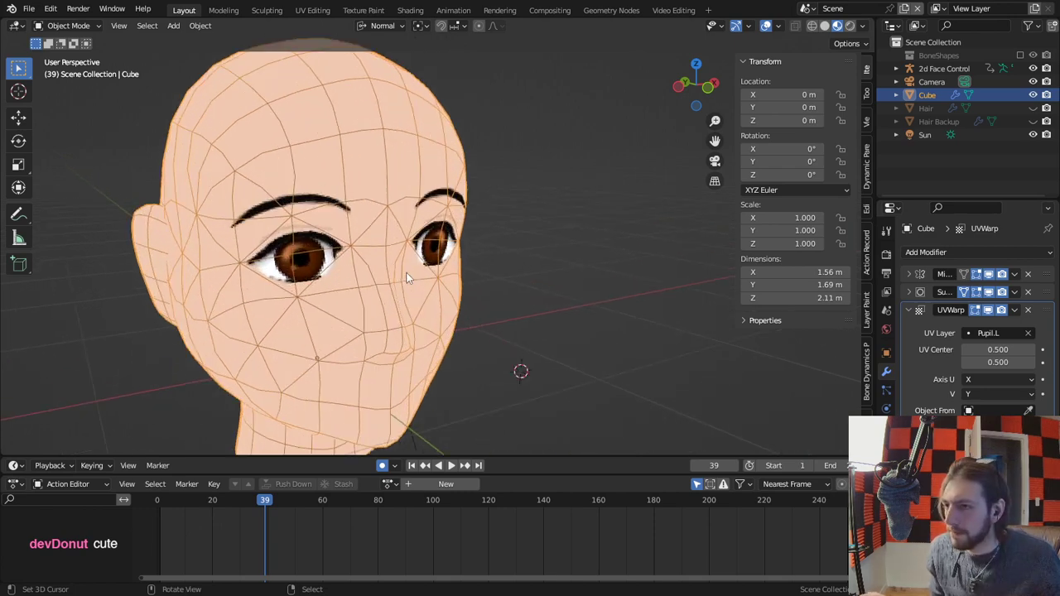
middle_click_drag(407, 277, 361, 254)
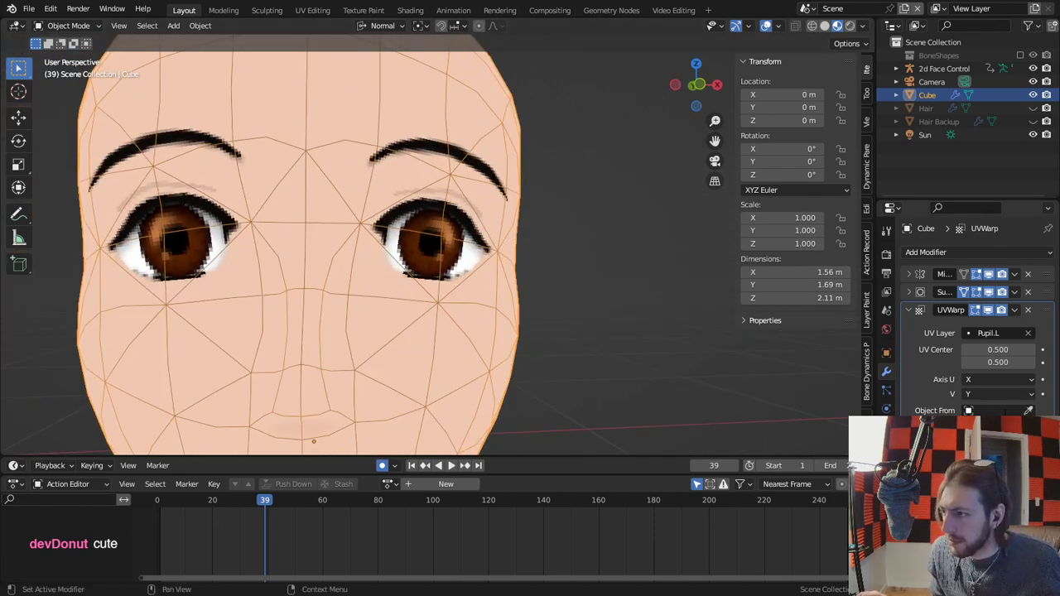
scroll(651, 310, "down", 7)
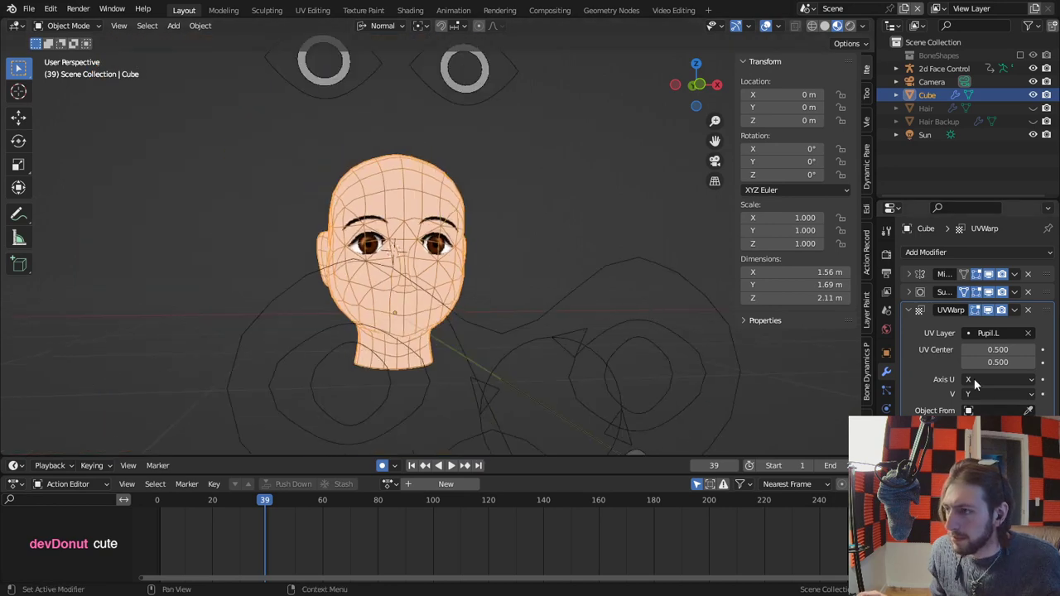
left_click(1029, 411)
left_click(608, 272)
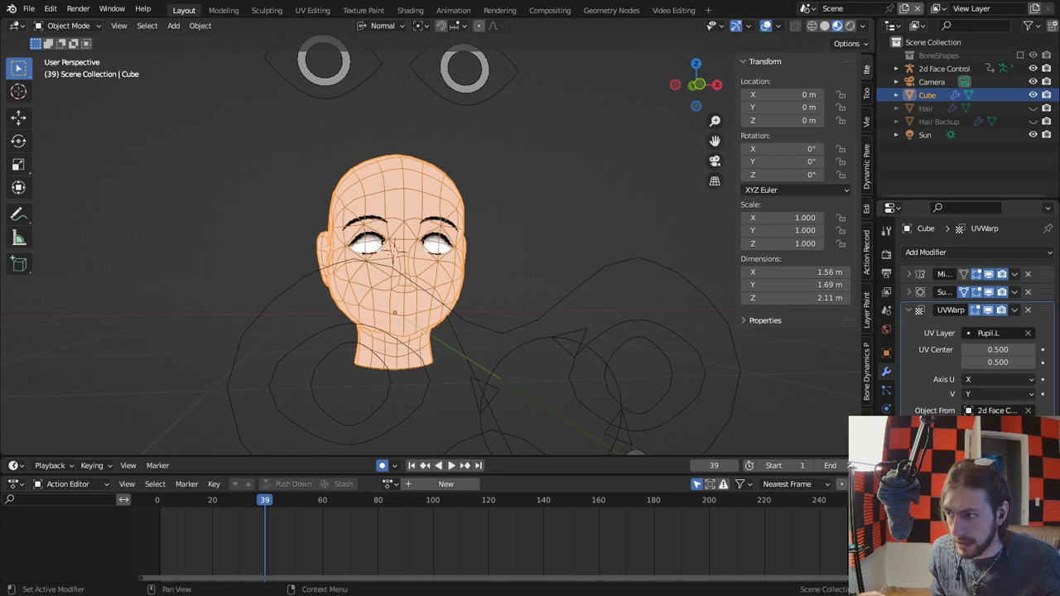
left_click(992, 454)
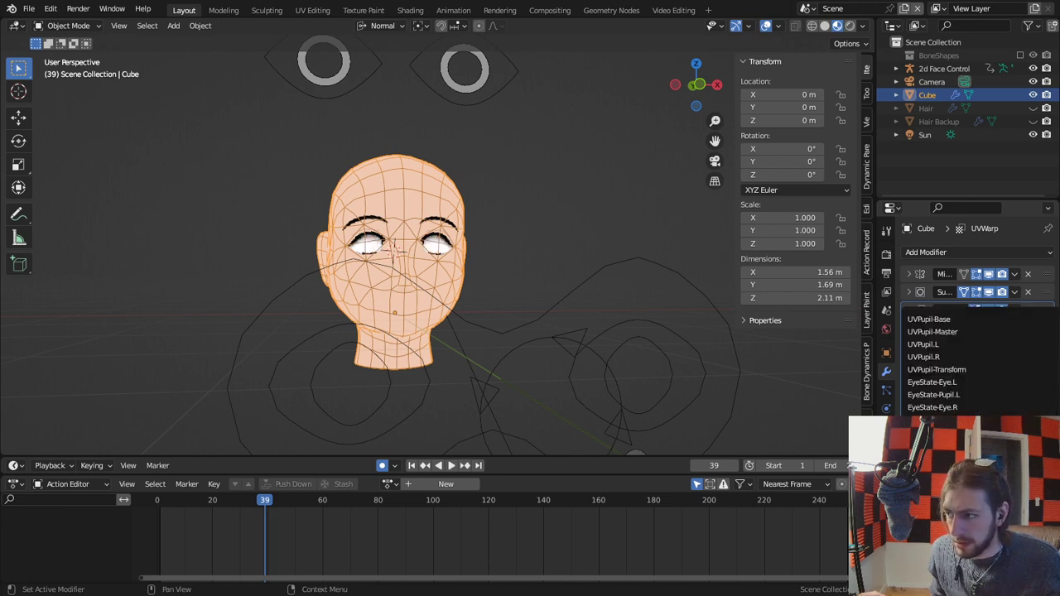
left_click(989, 383)
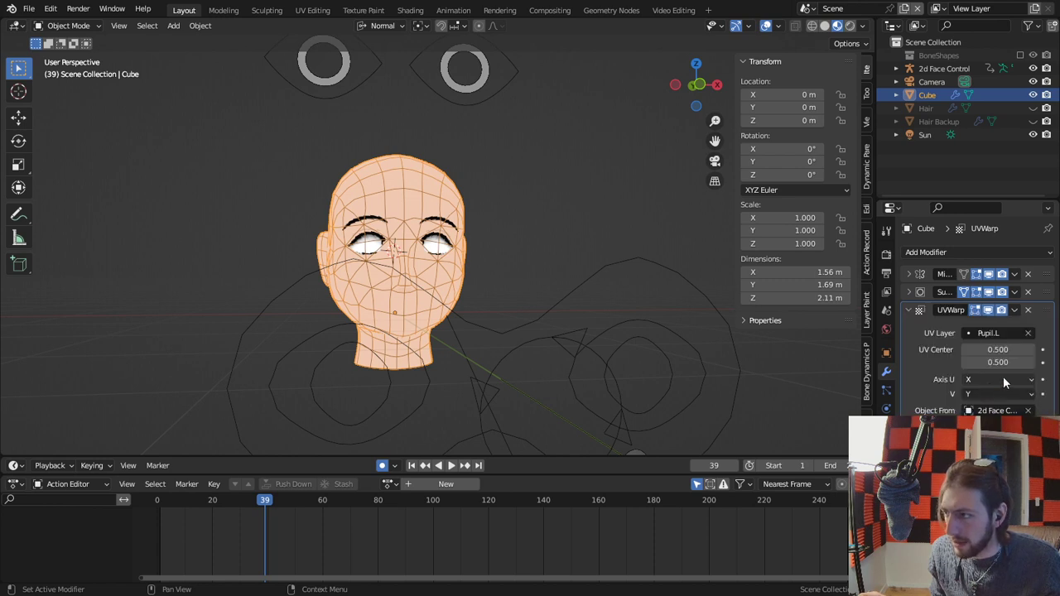
Try moving the UVPupil.L bone of the 2d Face Control rig in Pose Mode to test the pupil warp.
scroll(377, 212, "up", 5)
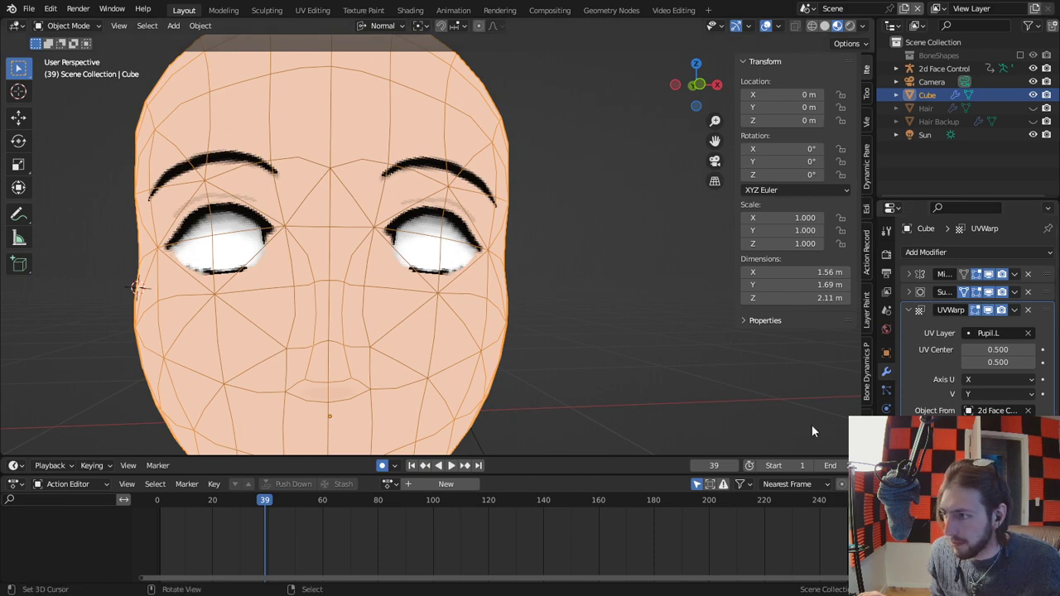
scroll(545, 356, "down", 5)
scroll(545, 351, "down", 1)
right_click(570, 312)
key("ctrl+Tab")
key("g")
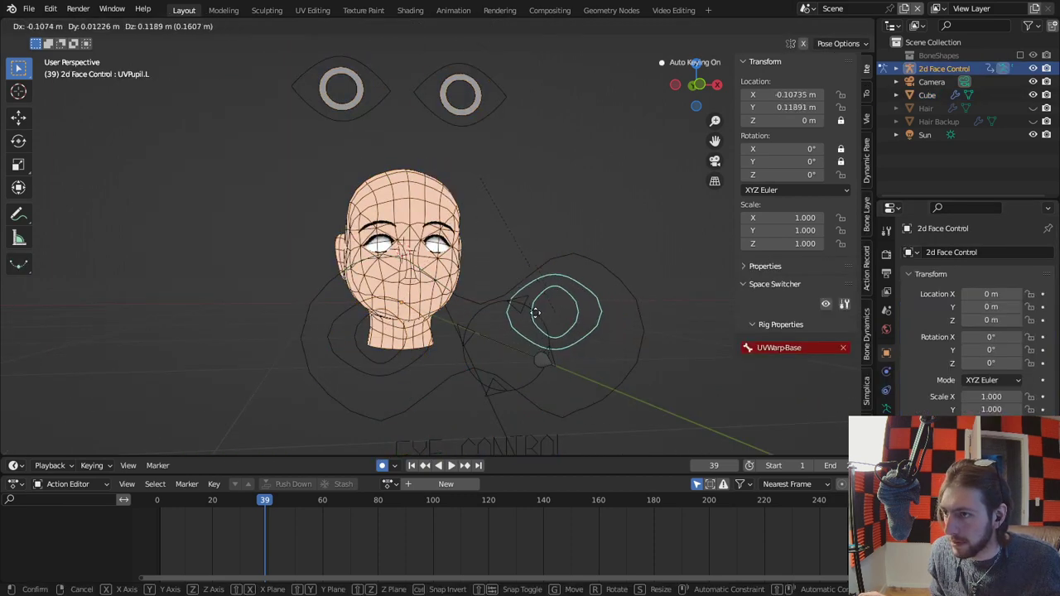
key("Escape")
Check the bones behind the Eye State label and the left eye control, and return to Object Mode.
scroll(495, 295, "up", 4)
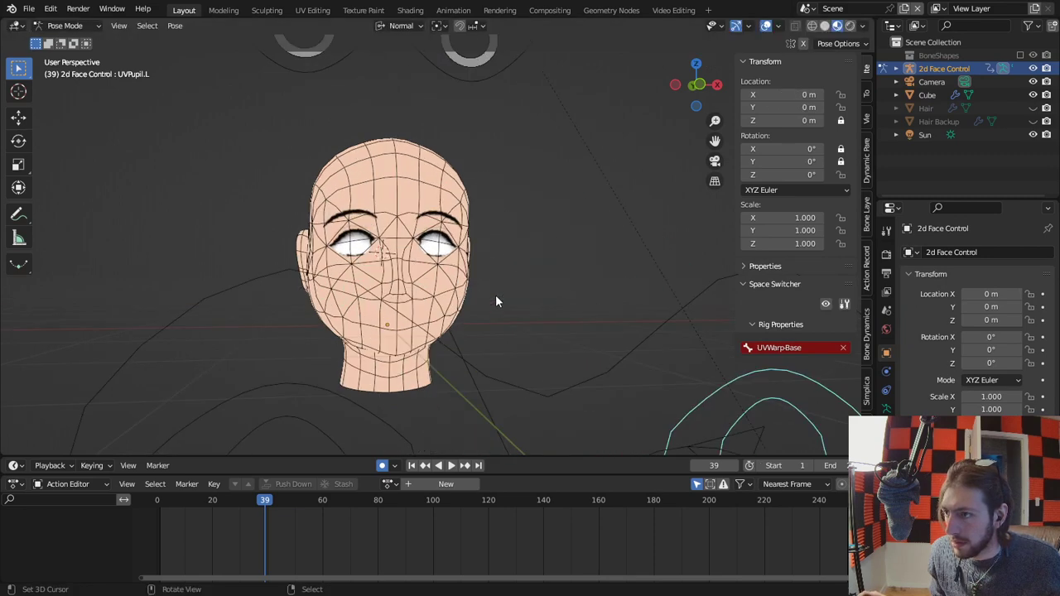
scroll(407, 257, "down", 4)
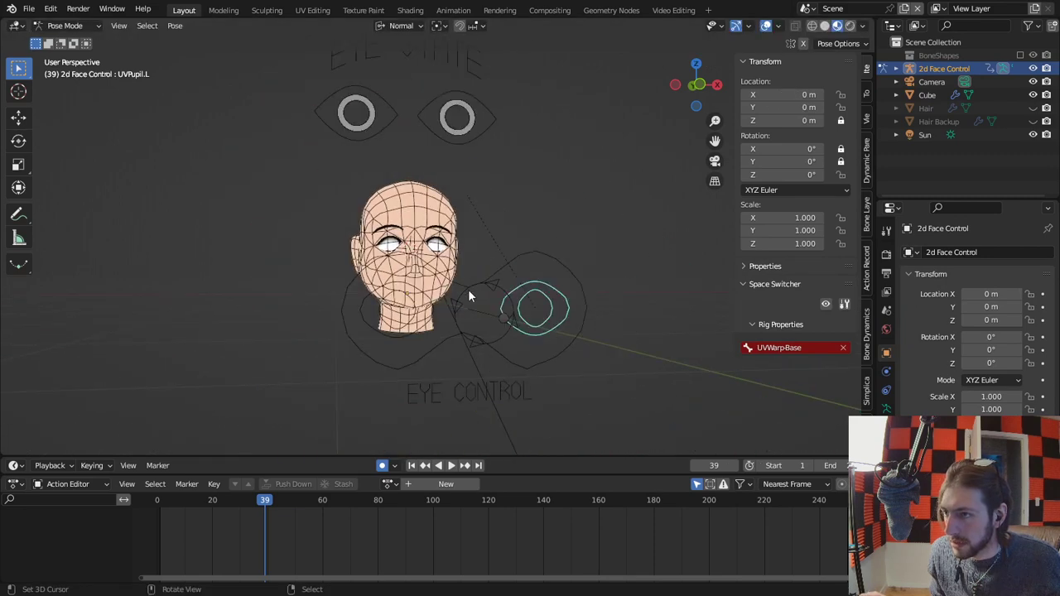
right_click(445, 67)
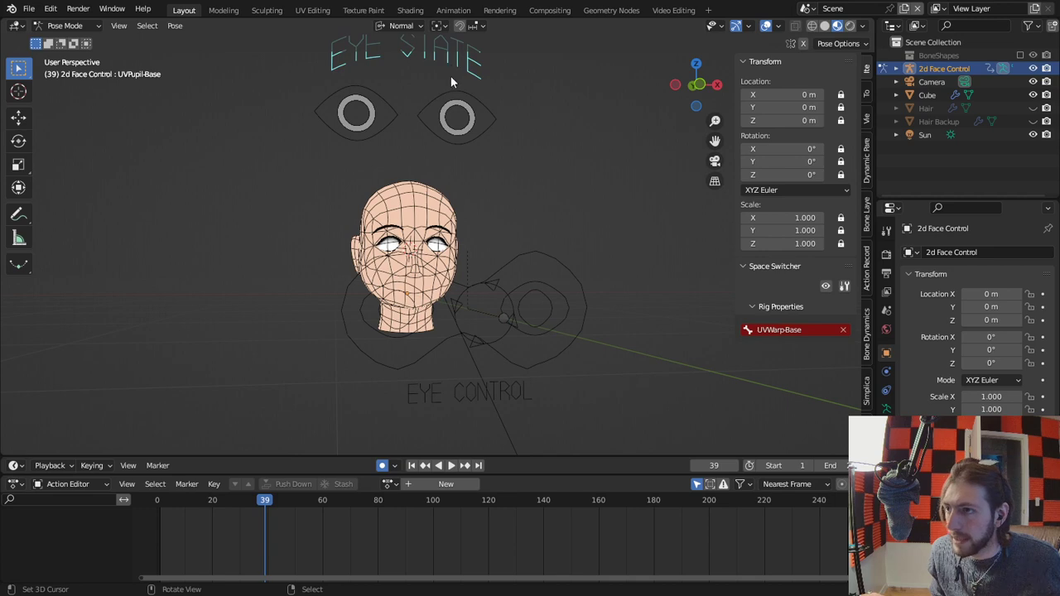
right_click(558, 300)
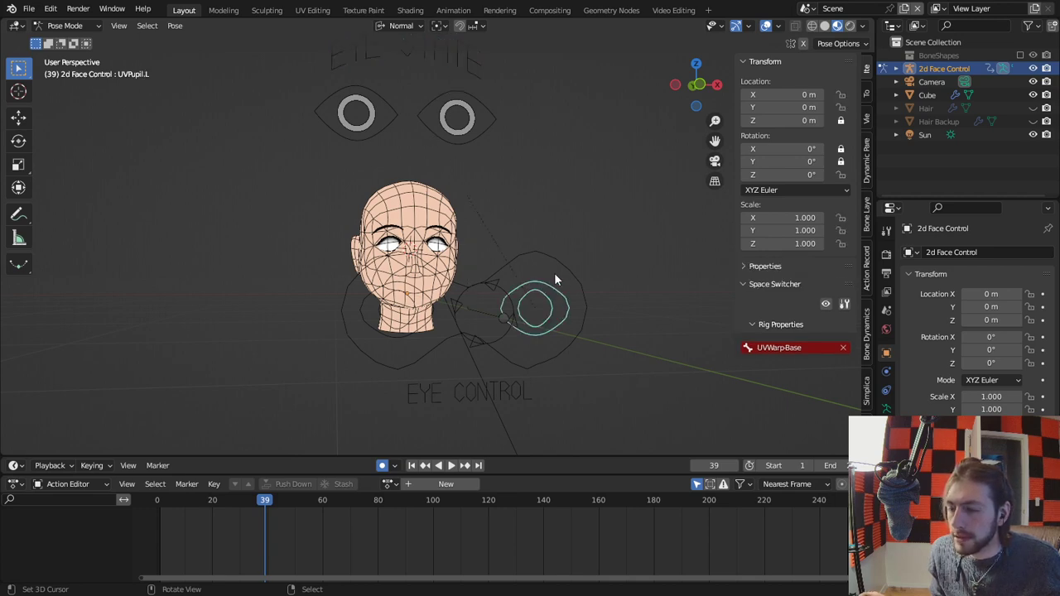
scroll(454, 252, "up", 3)
scroll(451, 236, "down", 3)
key("ctrl+Tab")
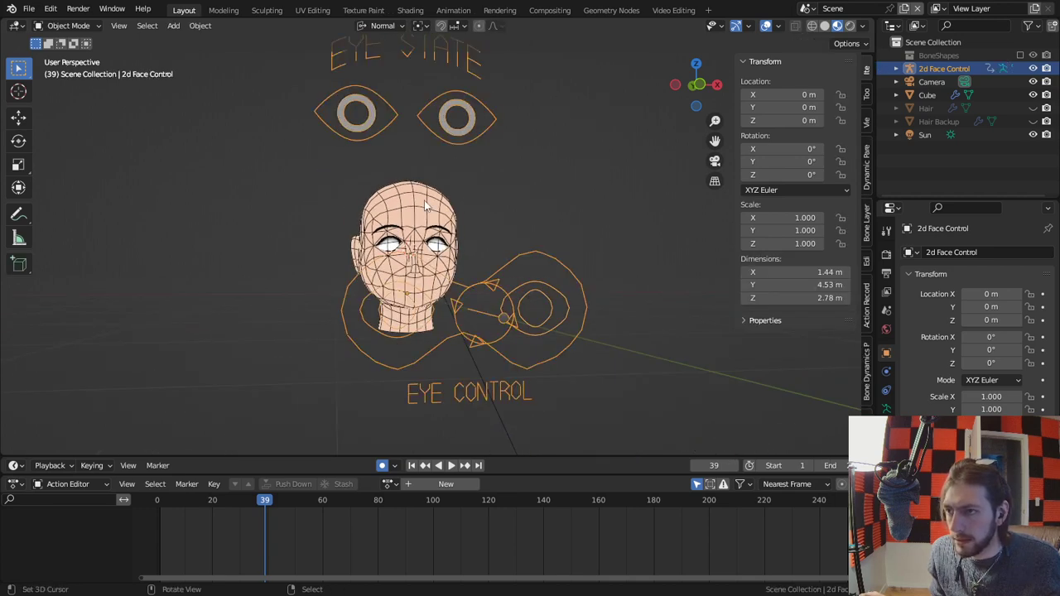
Change the From bone of the head's UV Warp modifier to UVPupil.L.
right_click(450, 230)
left_click(994, 426)
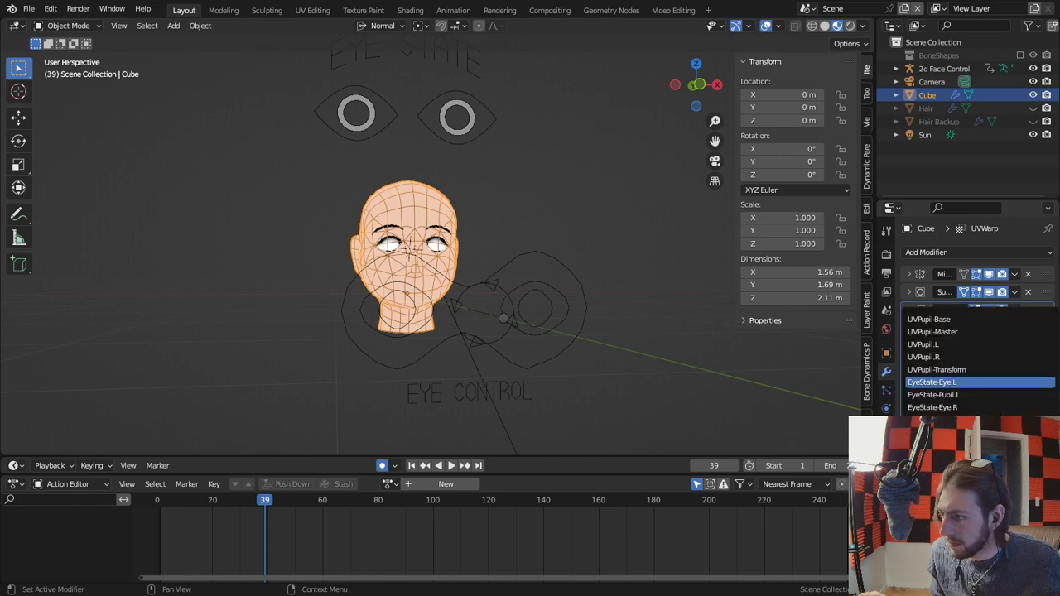
left_click(924, 344)
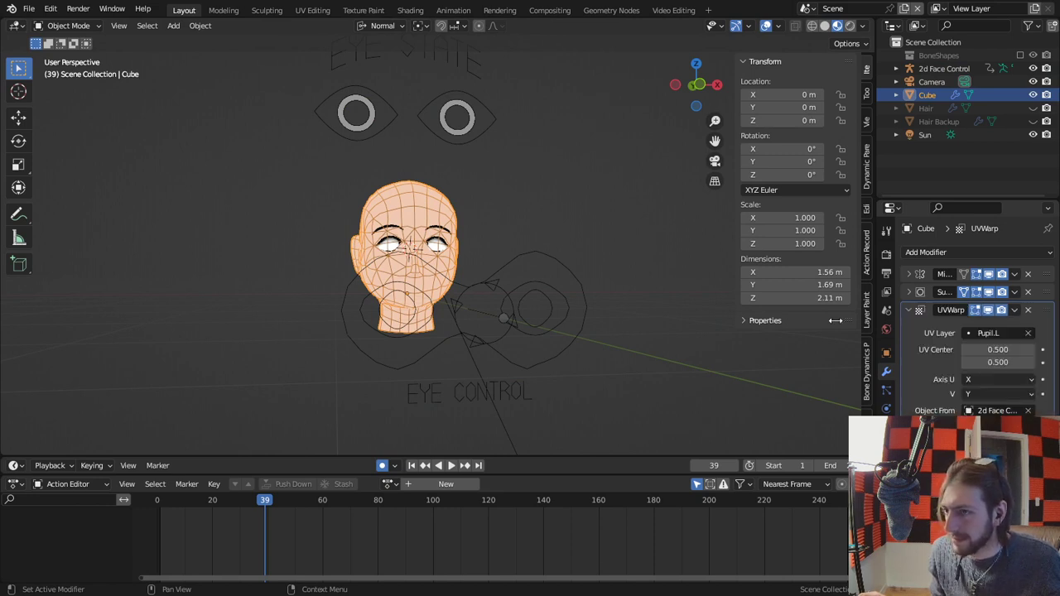
Try moving the UVPupil.L bone freely and along X in Pose Mode, and return to the head in Object Mode.
scroll(664, 385, "up", 1)
right_click(595, 319)
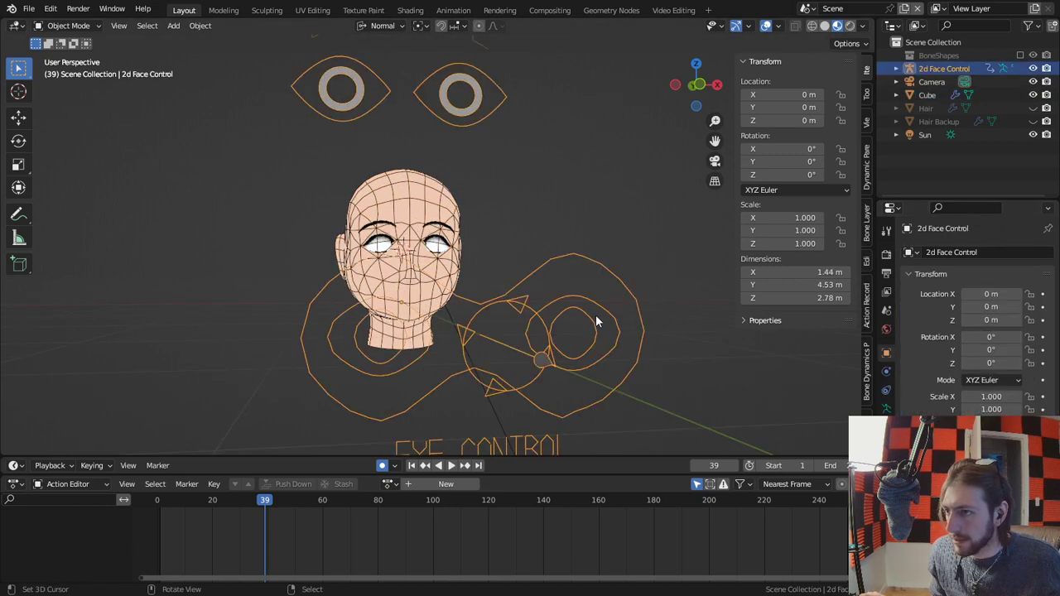
key("ctrl+Tab")
right_click(595, 315)
key("g")
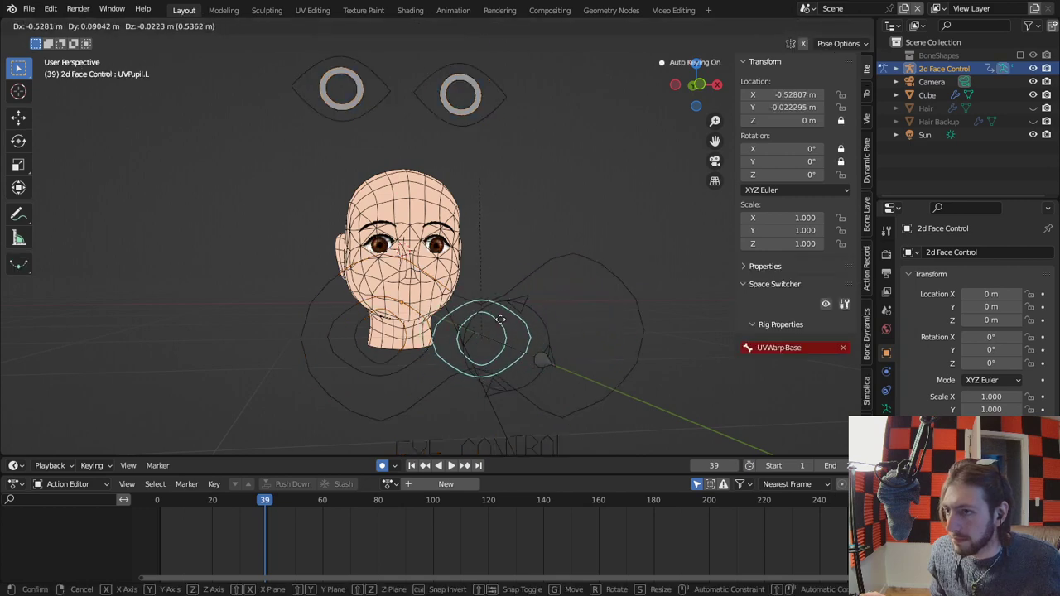
right_click(538, 328)
key("g")
key("x")
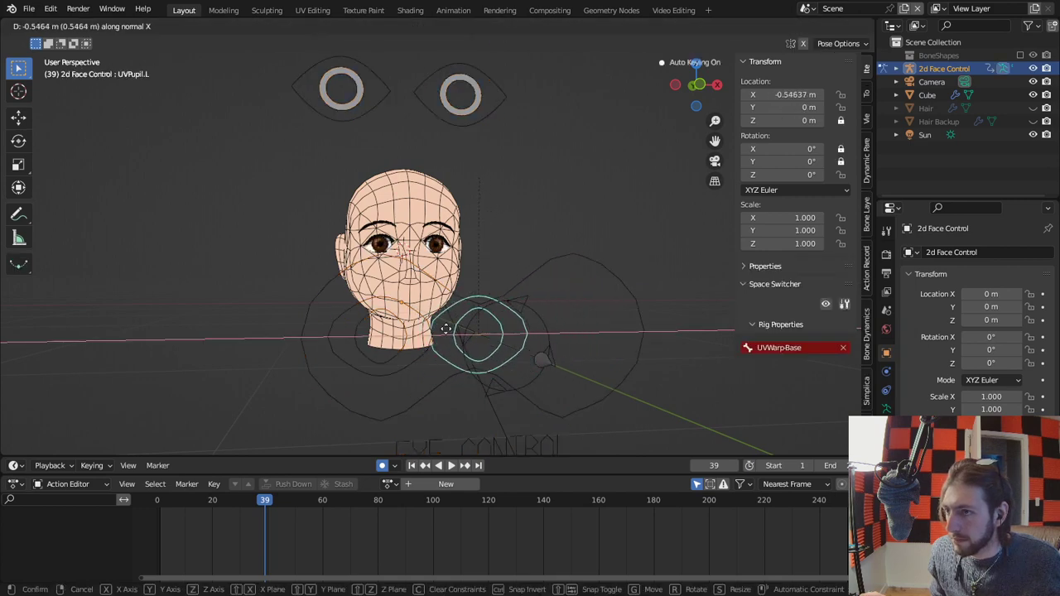
right_click(445, 330)
key("ctrl+Tab")
scroll(475, 219, "up", 1)
right_click(475, 219)
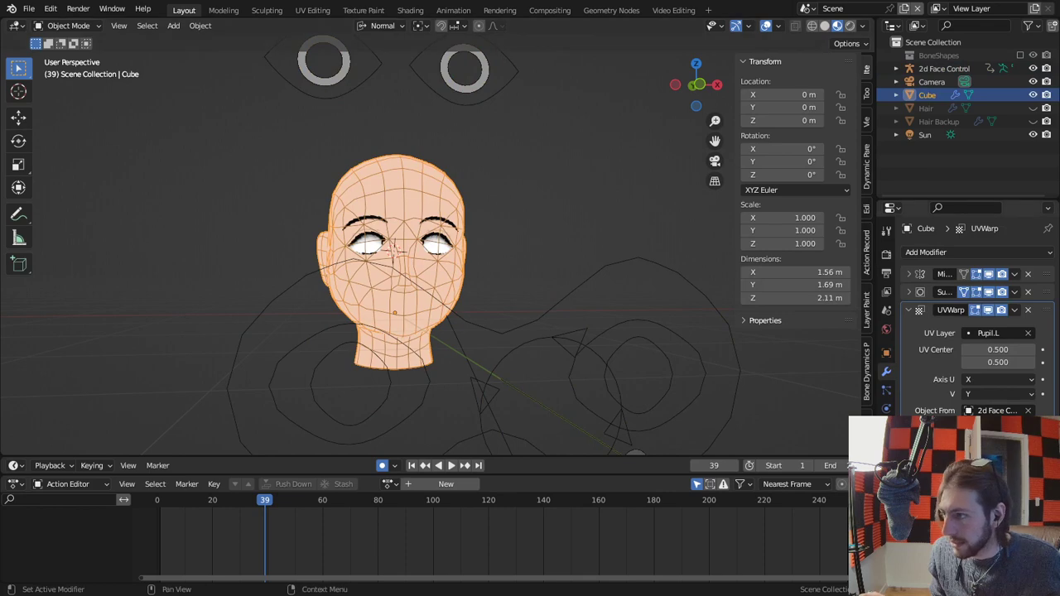
Undo the last shift of the left pupil and view the eye up close from the front.
scroll(487, 280, "up", 12)
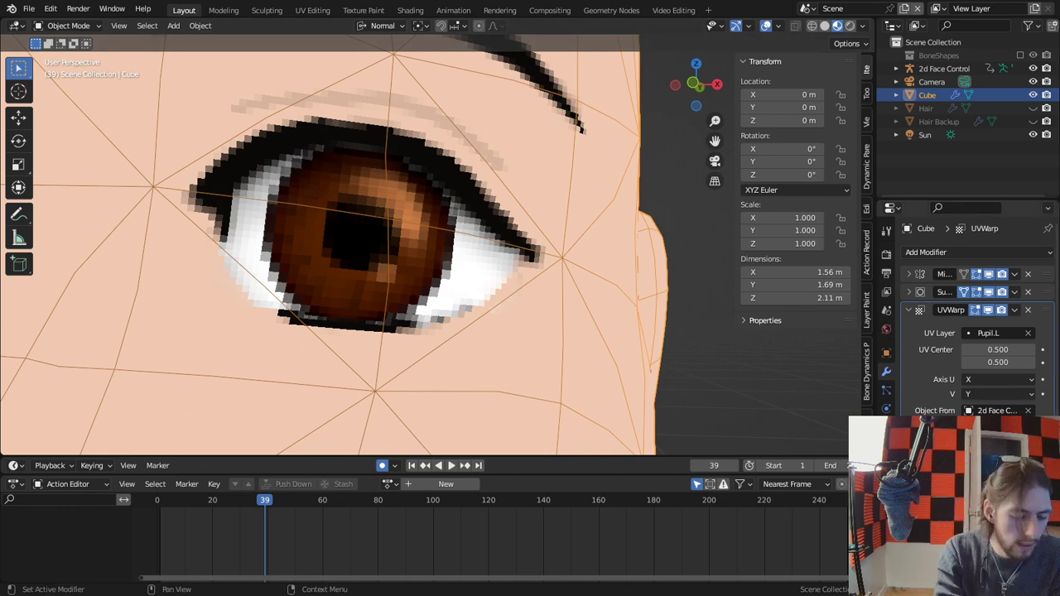
key("ctrl+z")
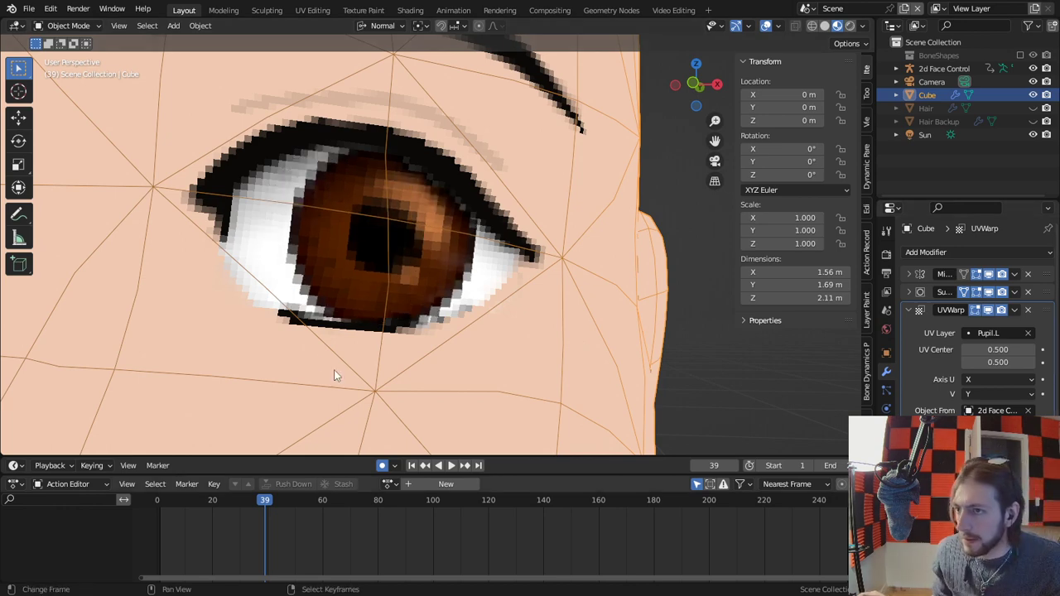
key("KP_1")
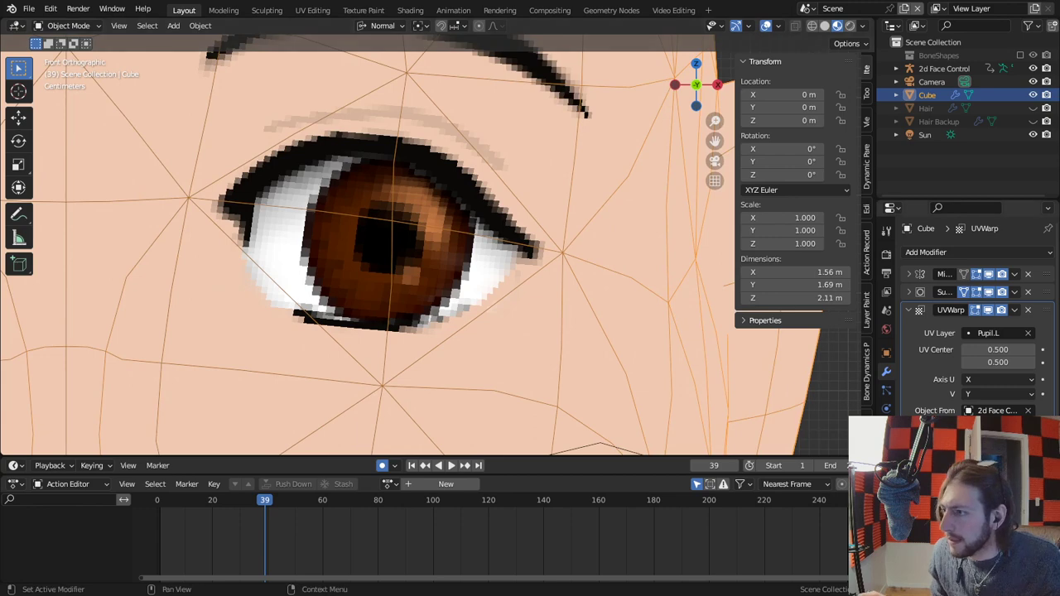
Compare the left pupil with the UV Warp's viewport display off and on, marking the iris edge with the 3D cursor.
left_click(988, 310)
scroll(303, 275, "up", 4)
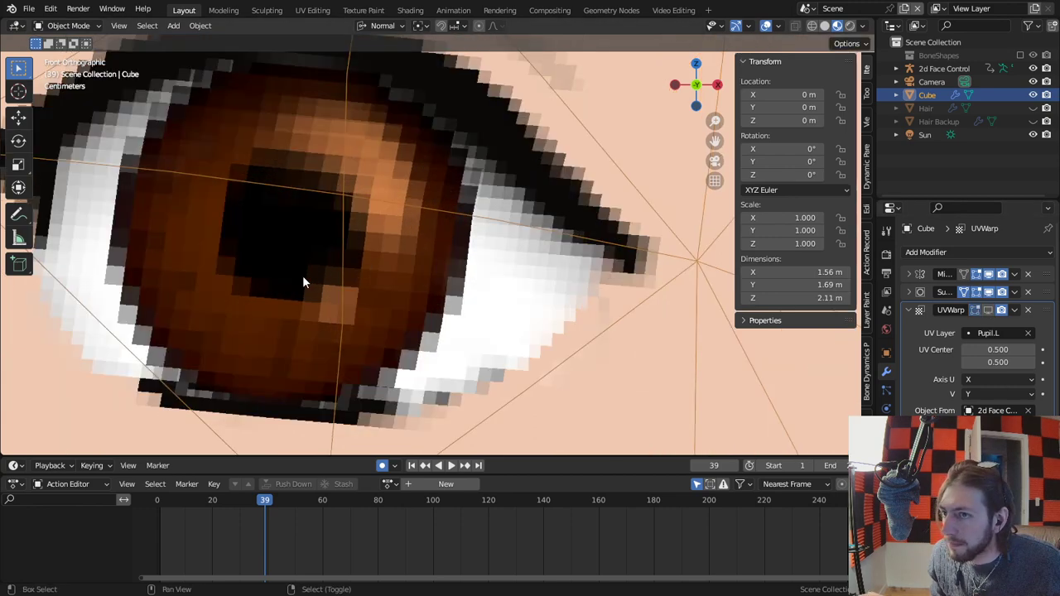
middle_click_drag(302, 275, 526, 262, "shift")
scroll(458, 312, "up", 4)
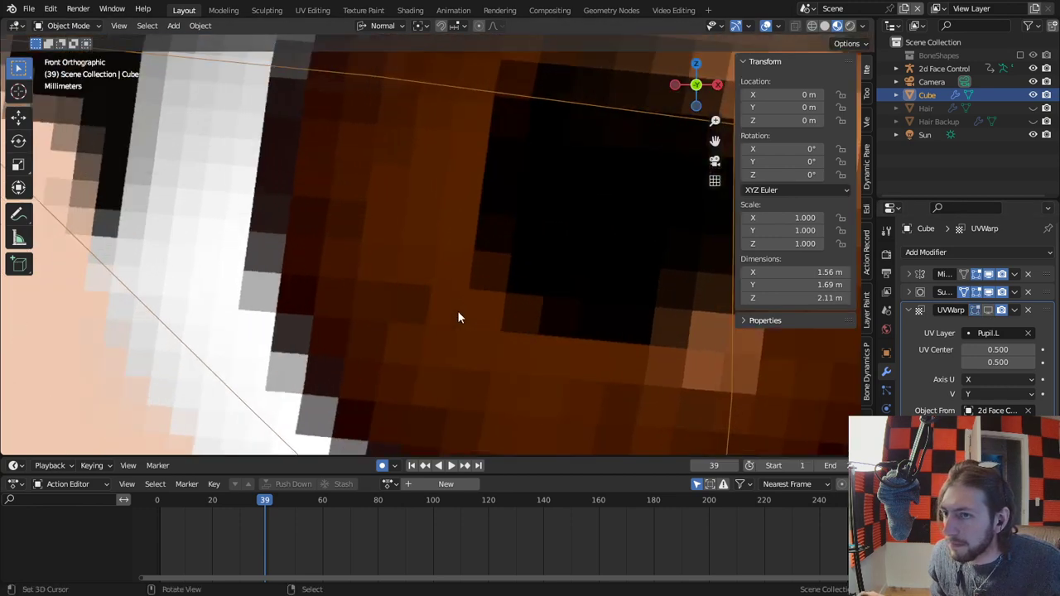
left_click(270, 353)
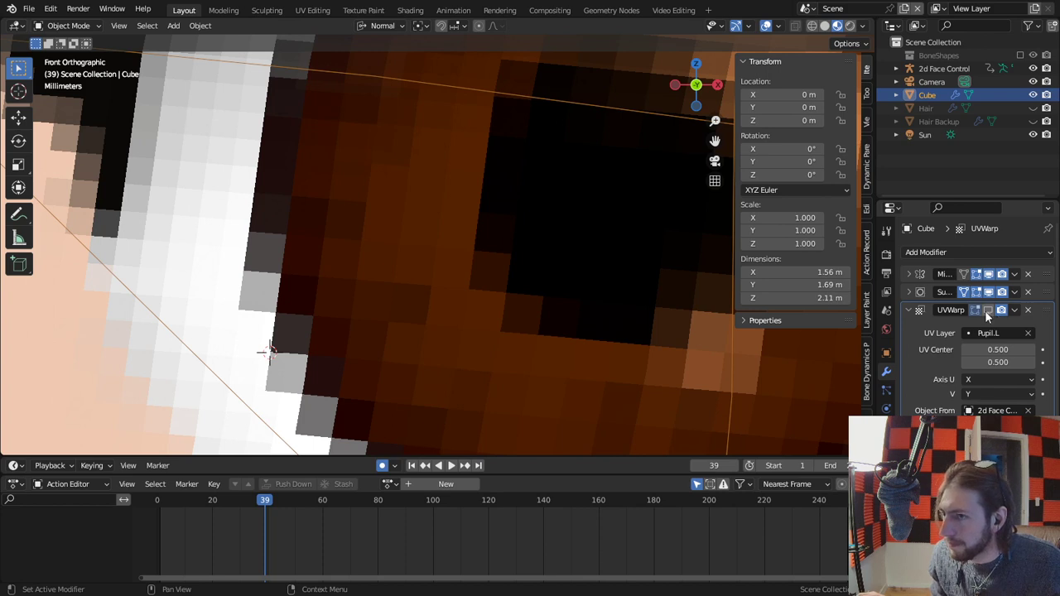
left_click(988, 310)
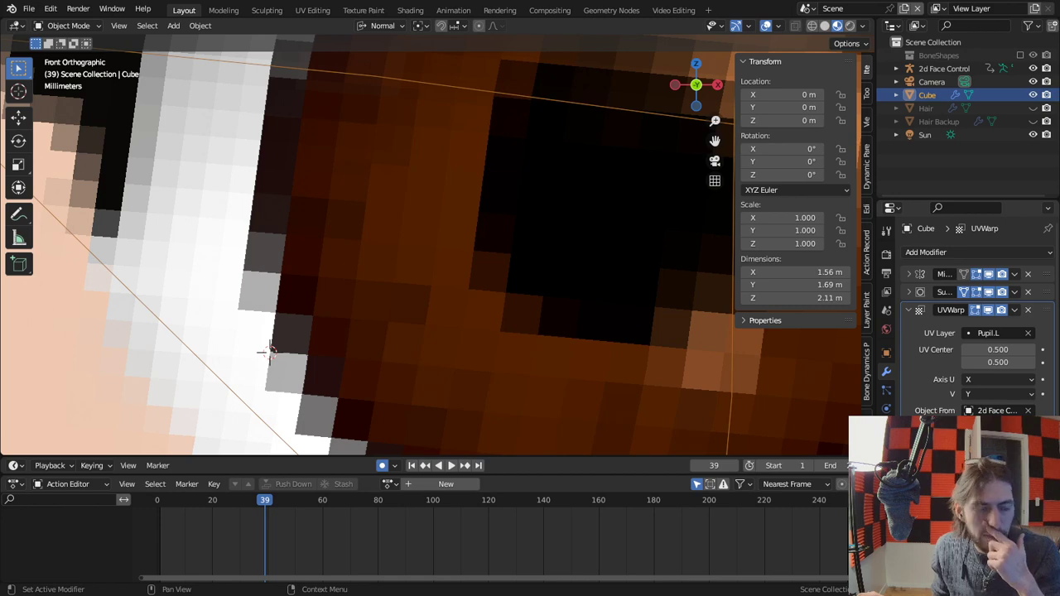
Select the 2d Face Control rig, enter Pose Mode and try moving the UVPupil.L bone.
scroll(638, 327, "down", 10)
middle_click_drag(627, 338, 662, 345)
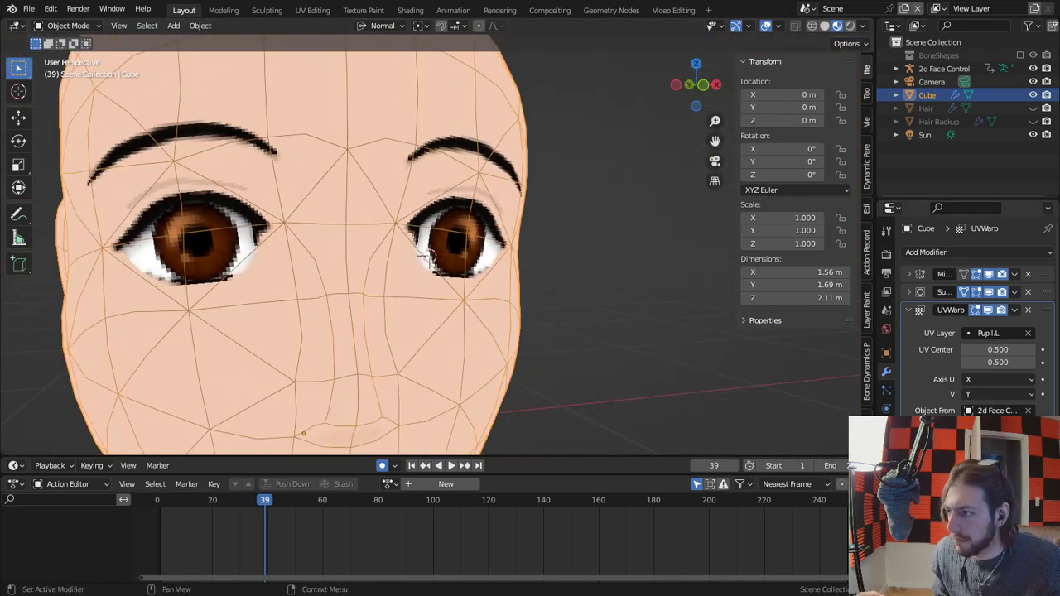
scroll(498, 348, "down", 6)
left_click(686, 326)
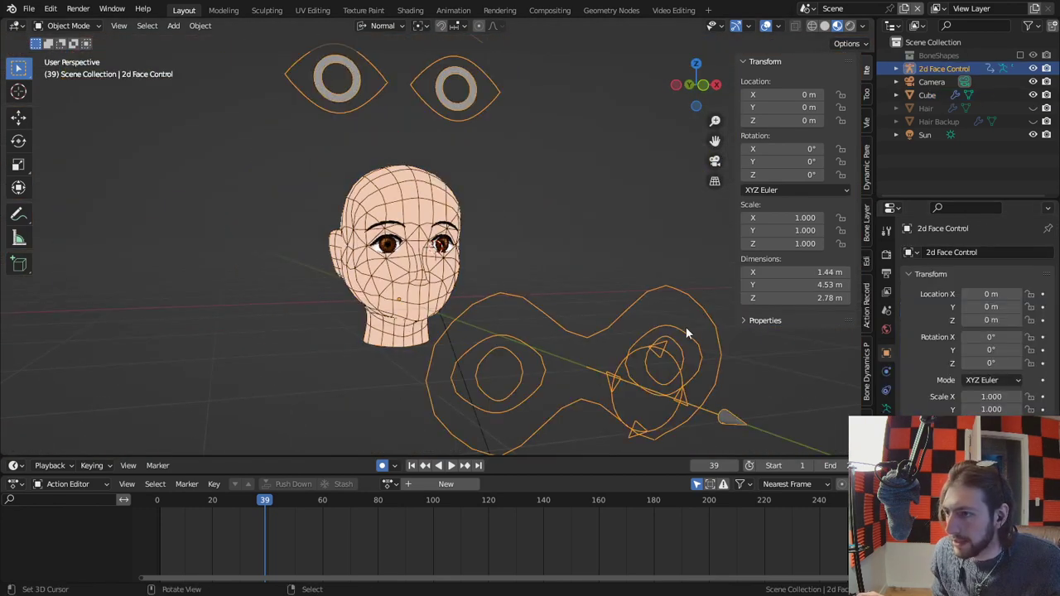
key("ctrl+Tab")
key("g")
right_click(663, 309)
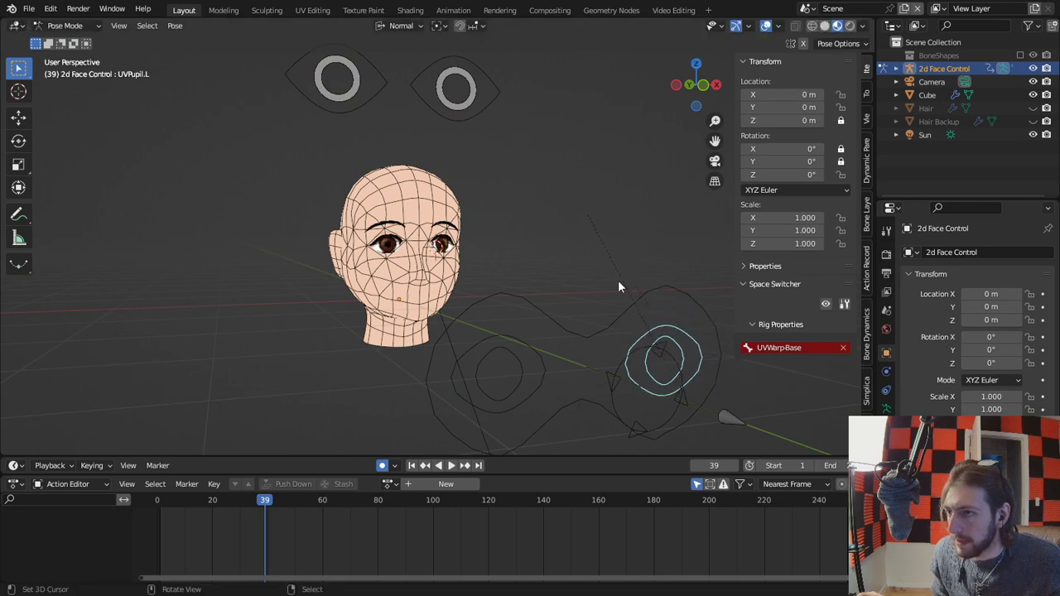
Try moving the UVPupil.L bone again and examine the left eye's iris and eyelid edges up close.
scroll(563, 249, "up", 4)
middle_click_drag(540, 237, 495, 246)
scroll(494, 245, "up", 4)
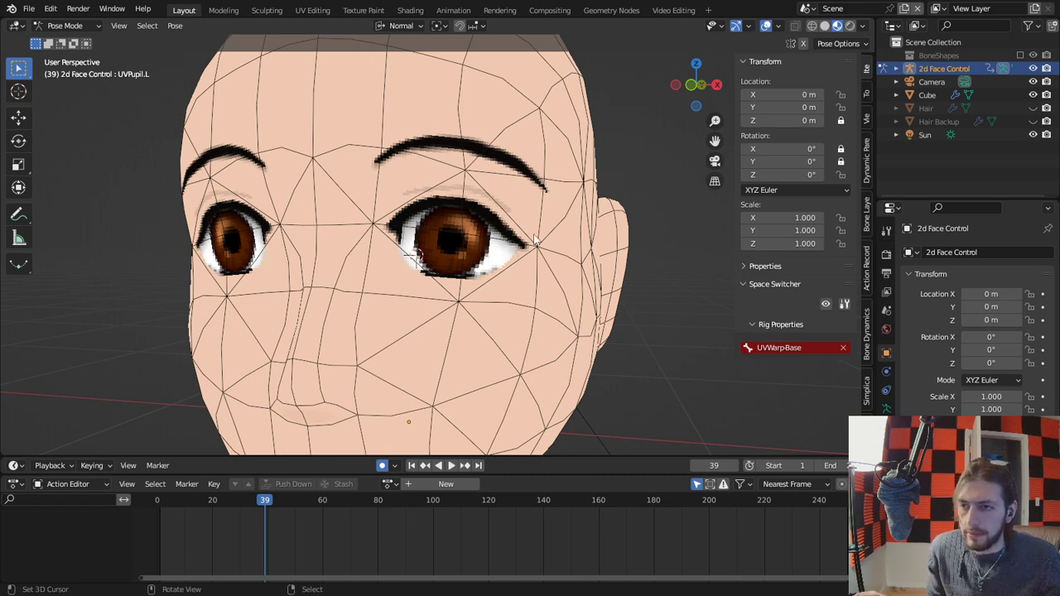
key("g")
right_click(522, 206)
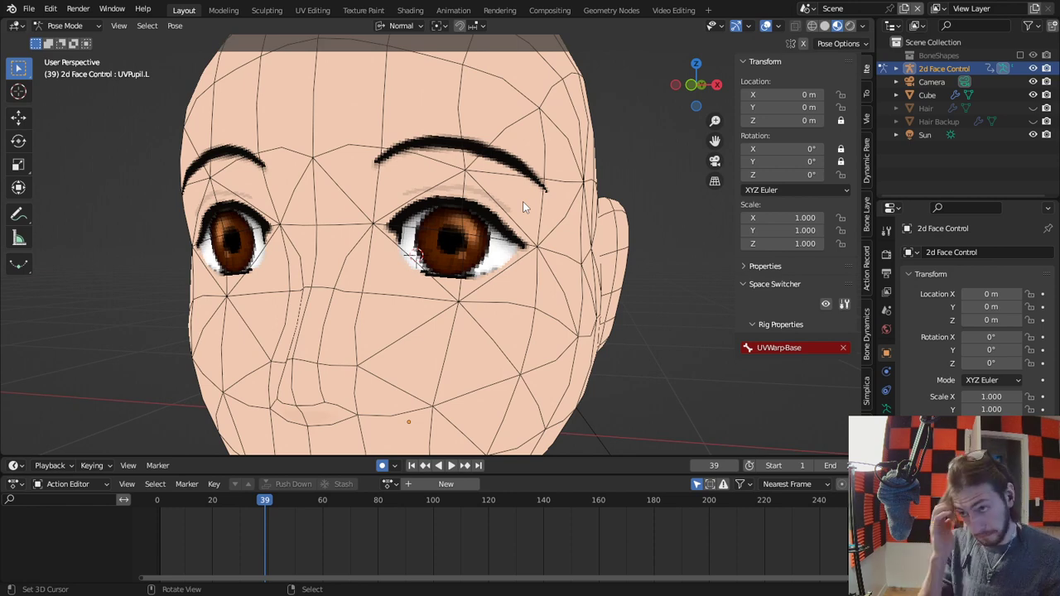
scroll(523, 202, "up", 2)
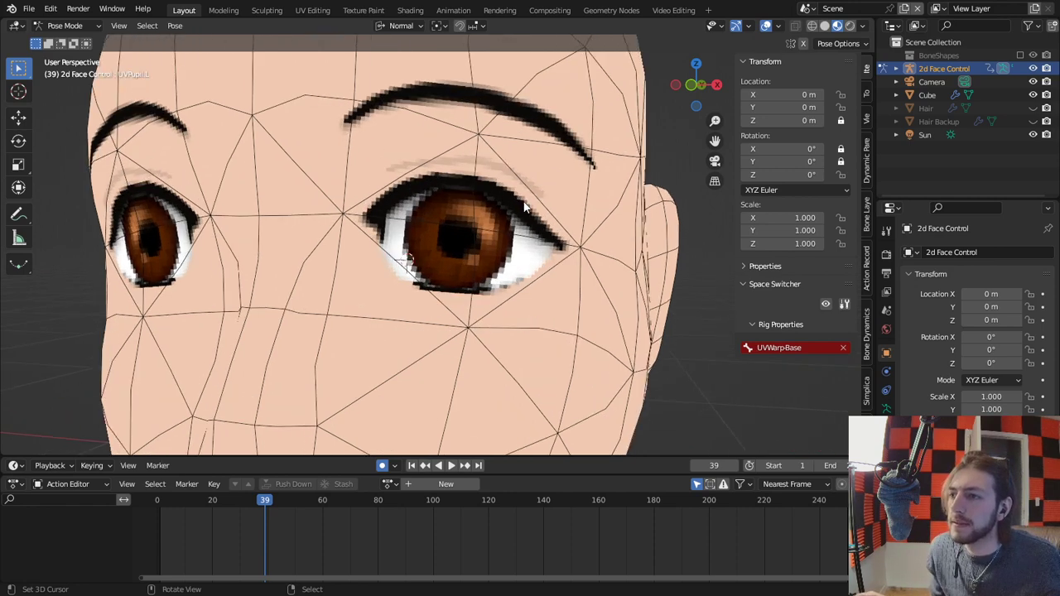
scroll(495, 202, "up", 1)
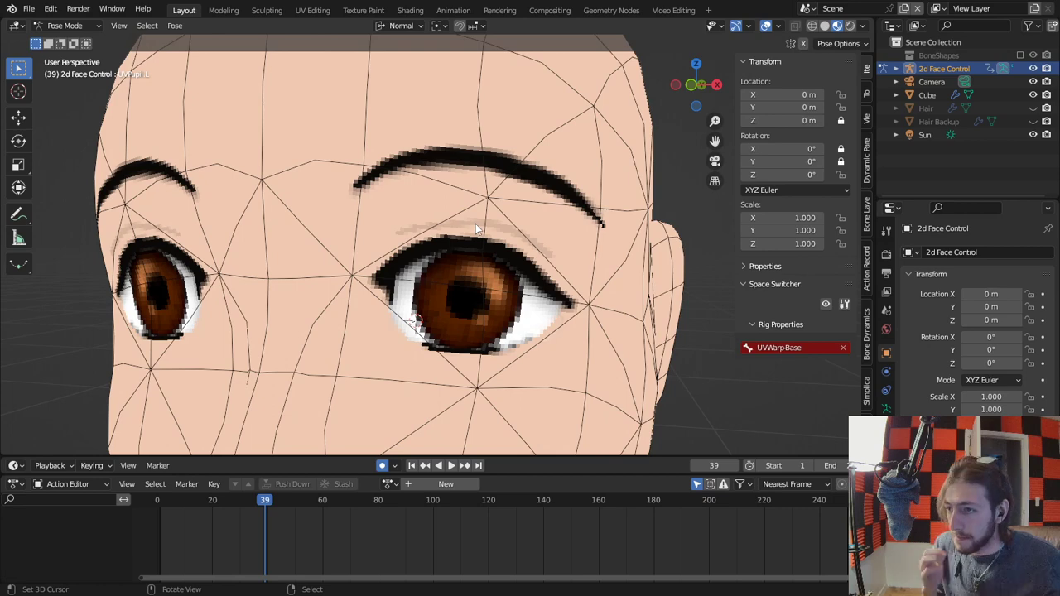
scroll(475, 223, "up", 2)
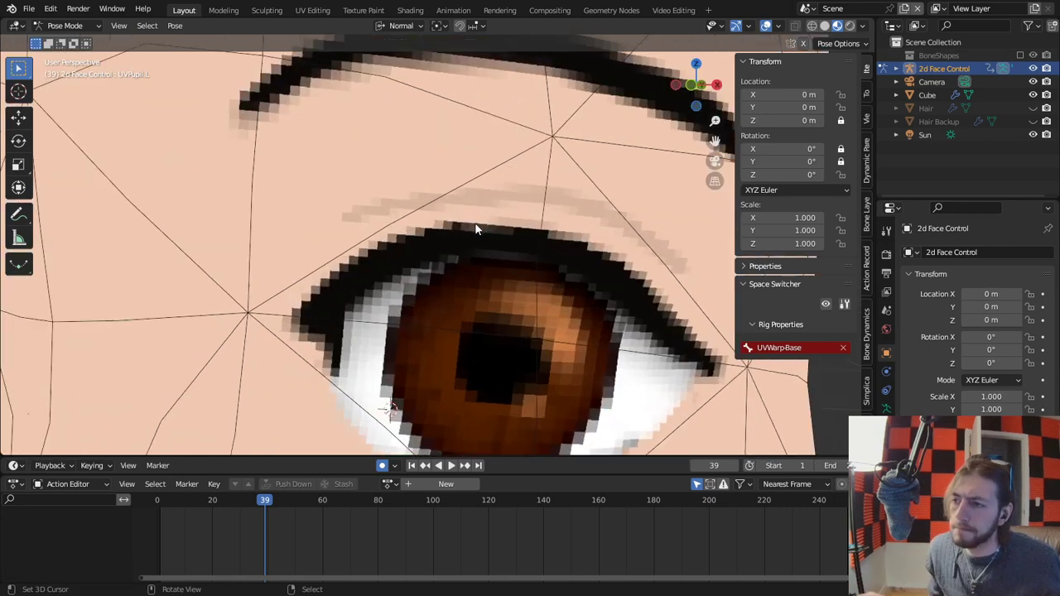
scroll(481, 240, "up", 1)
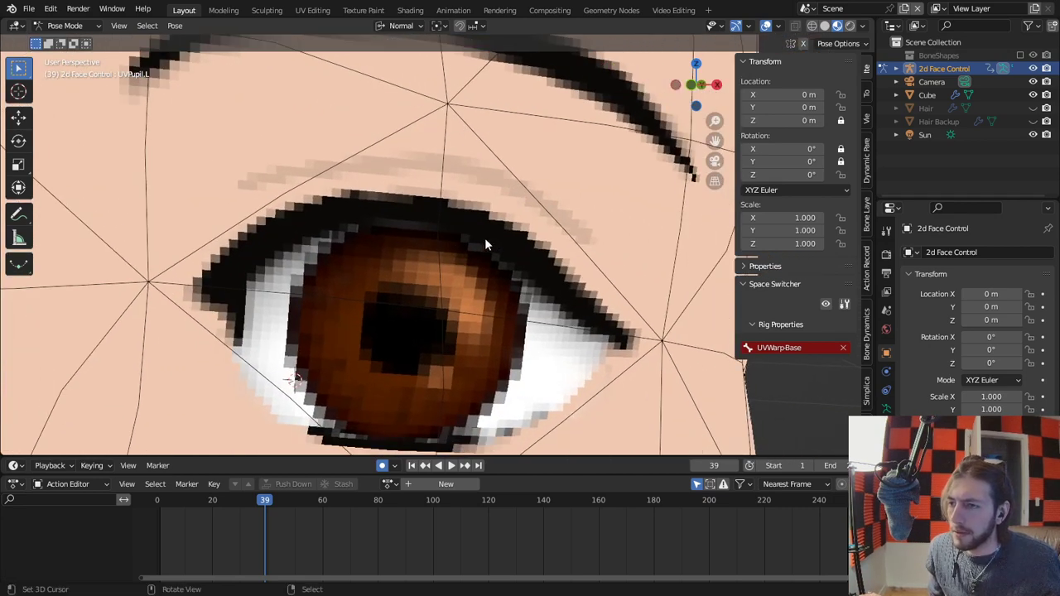
Move the UVPupil.L bone toward the eye's outer corner, about 0.178 m in X and -0.065 m in Y.
scroll(484, 238, "down", 4)
key("g")
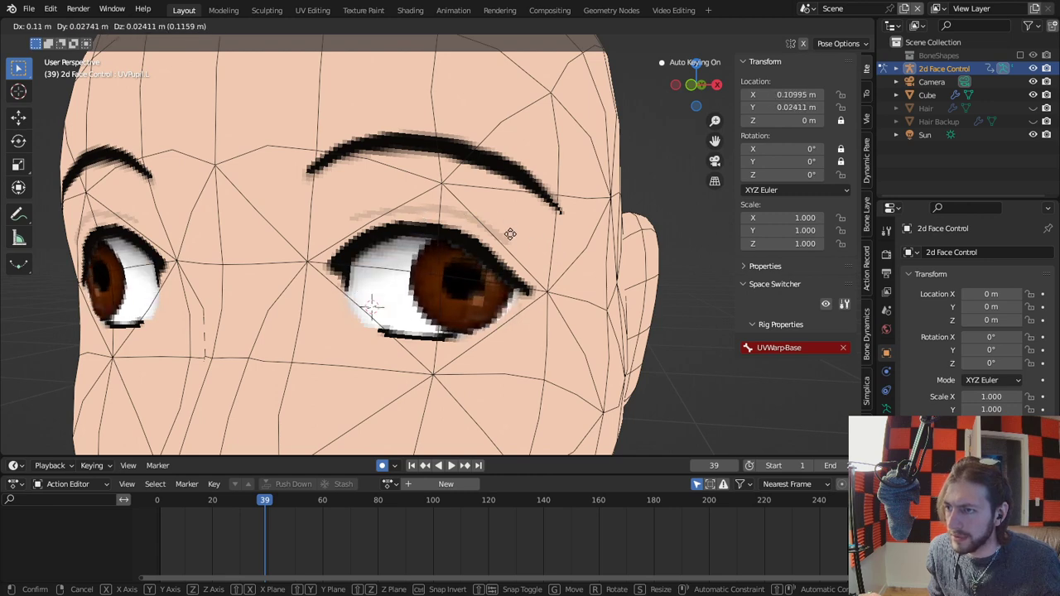
left_click(531, 259)
scroll(532, 335, "up", 4)
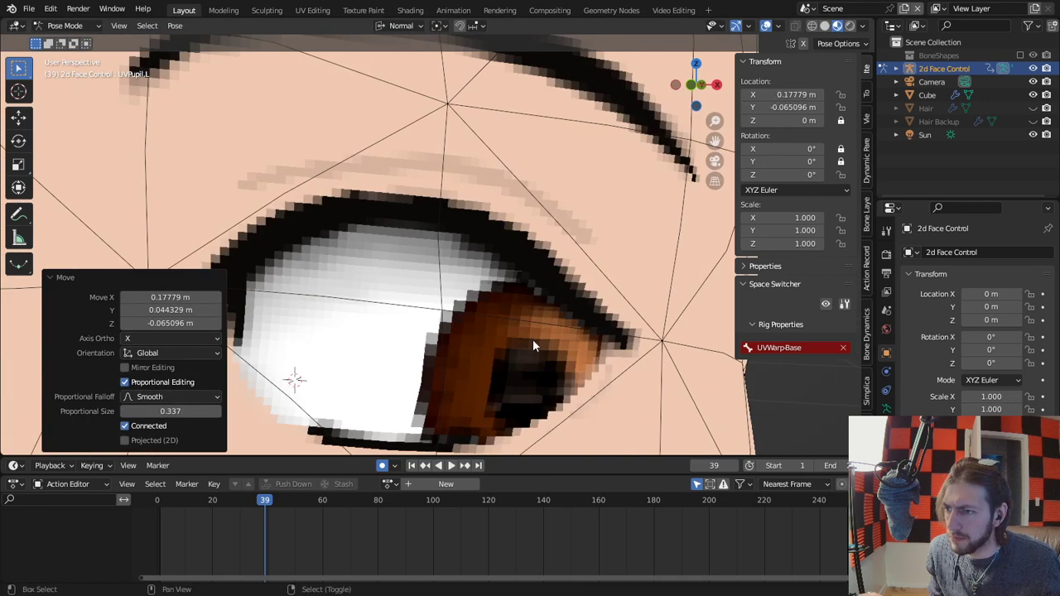
scroll(530, 327, "down", 1)
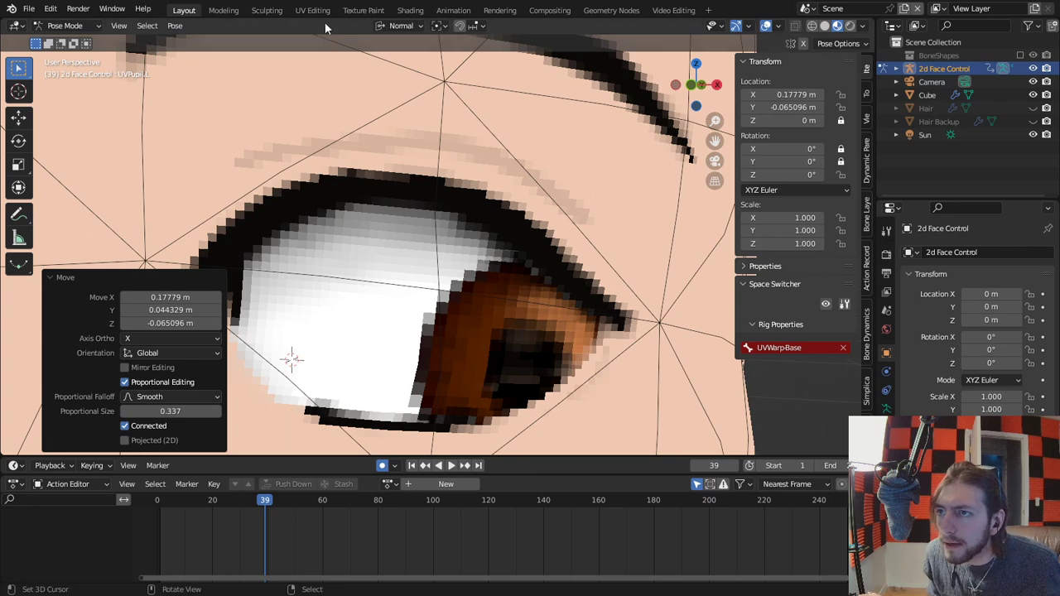
Return the rig to Object Mode, put the head in Texture Paint mode and set the brush blending to Add Alpha.
left_click(19, 25)
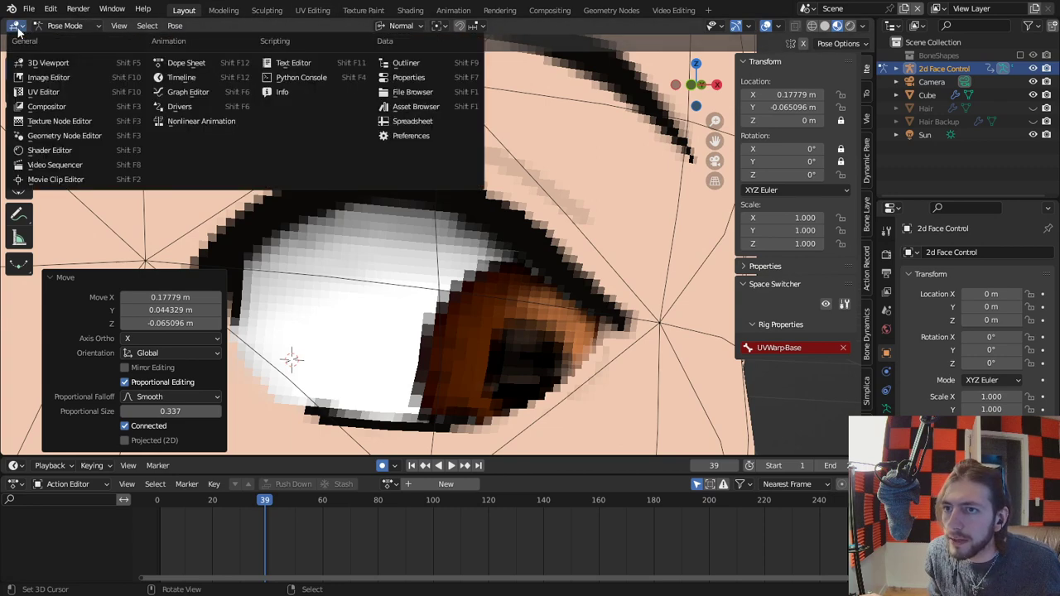
left_click(38, 63)
left_click(65, 25)
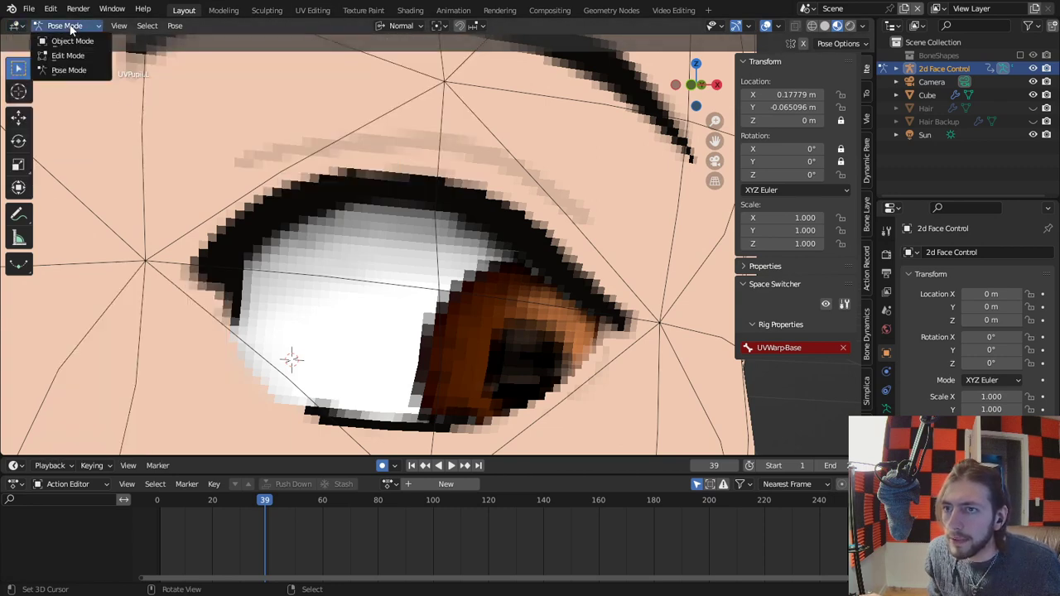
left_click(71, 41)
left_click(190, 93)
left_click(65, 25)
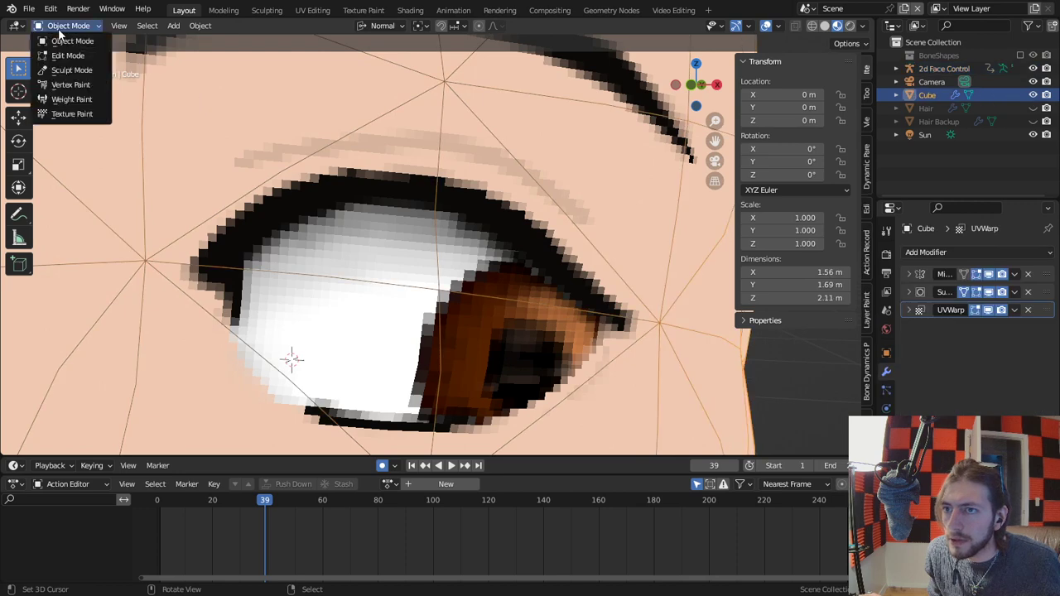
left_click(62, 116)
left_click(222, 43)
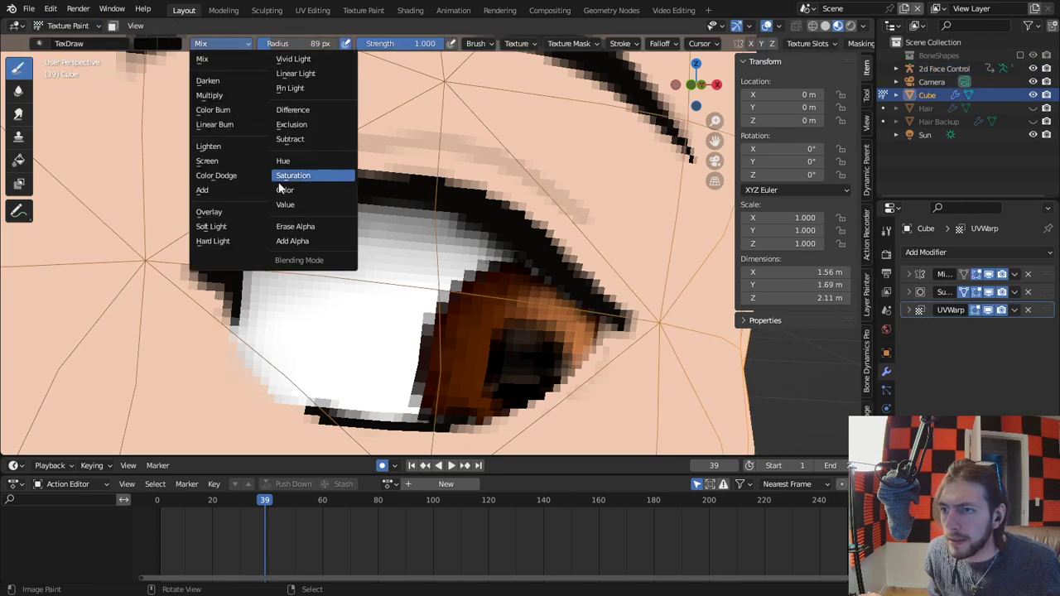
left_click(307, 242)
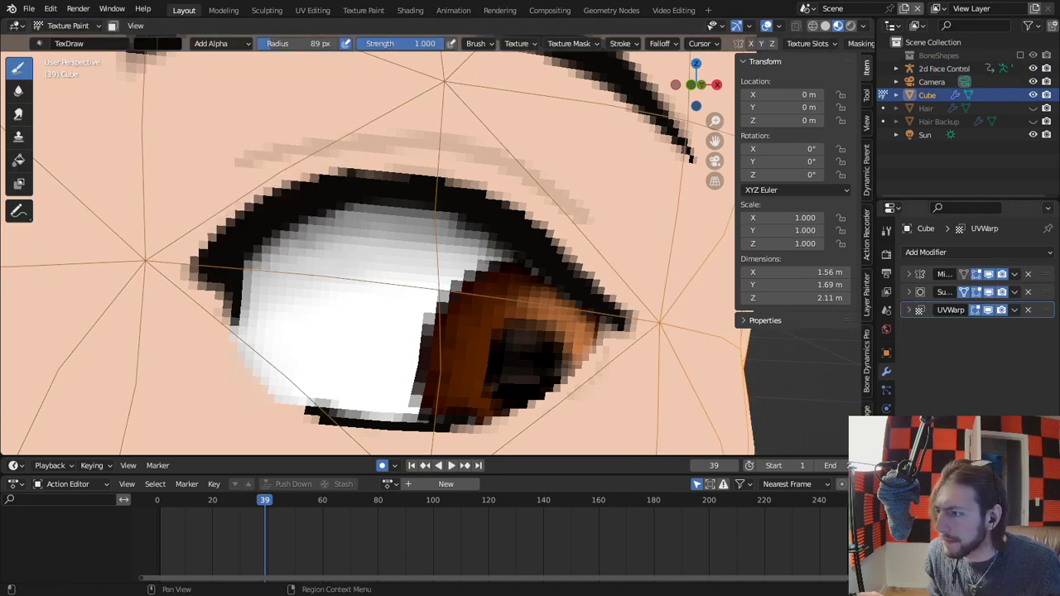
Set the brush to a 41 px radius with constant falloff and paint alpha over the left pupil and eye white on the Eye.L slot.
left_click(886, 444)
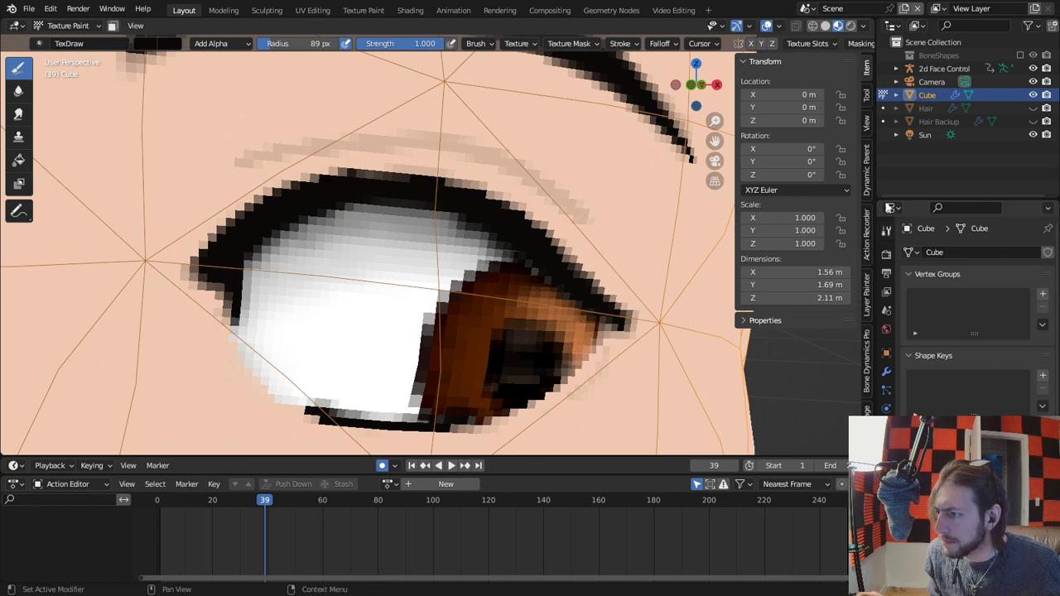
left_click(867, 94)
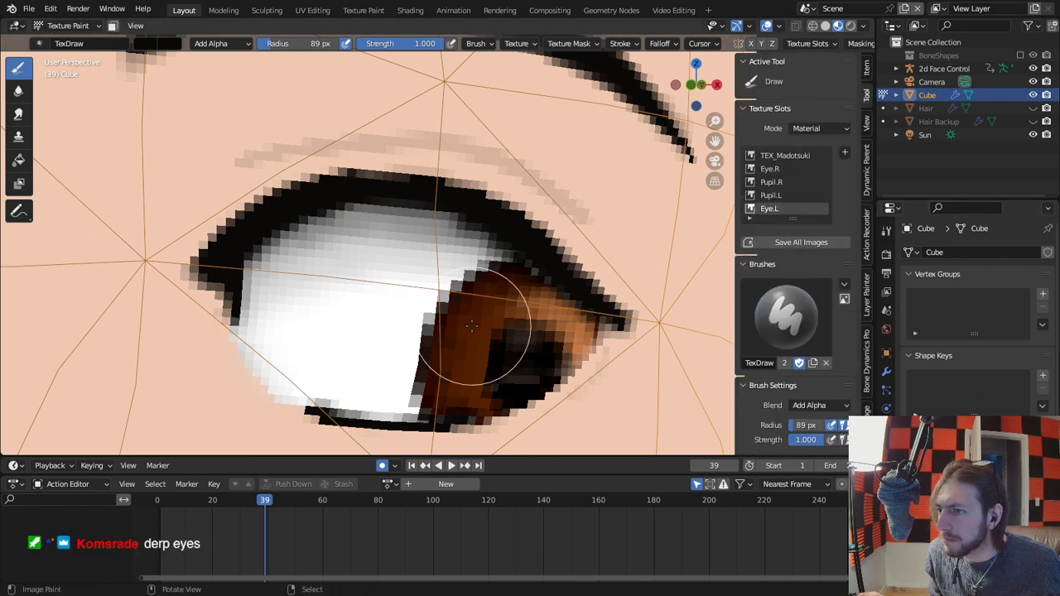
key("f")
left_click(442, 331)
right_click(523, 334, "shift")
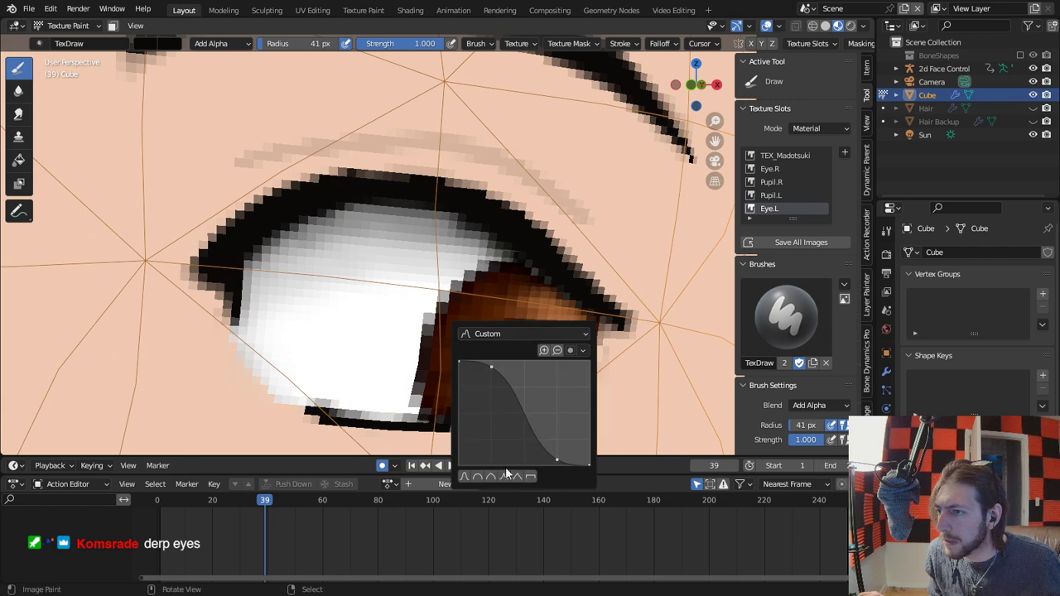
left_click(528, 479)
mouse_move(425, 364)
left_mouse_down()
mouse_move(486, 372)
mouse_move(535, 321)
mouse_move(525, 273)
mouse_move(542, 333)
left_mouse_up()
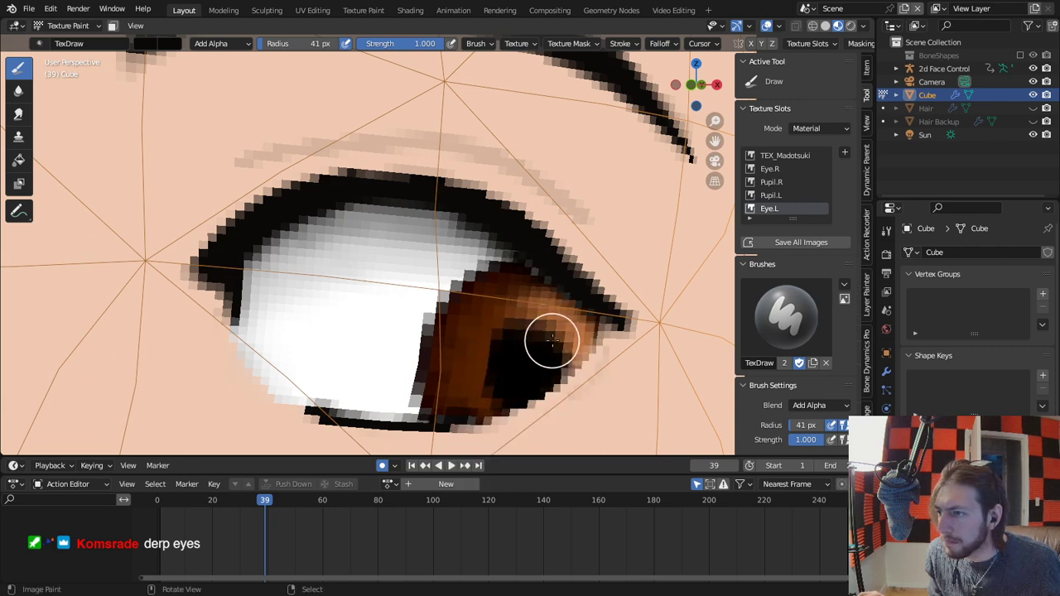
left_click_drag(412, 394, 312, 376)
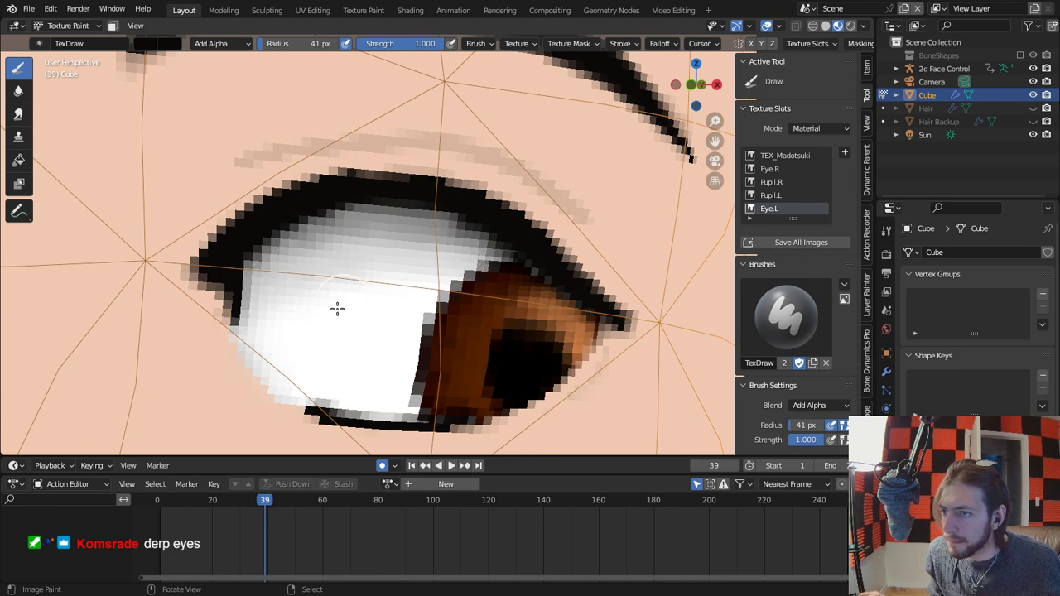
Return the head to Object Mode, select the 2d Face Control rig and put it in Pose Mode.
key("ctrl+Tab")
left_click(294, 321)
scroll(294, 321, "down", 5)
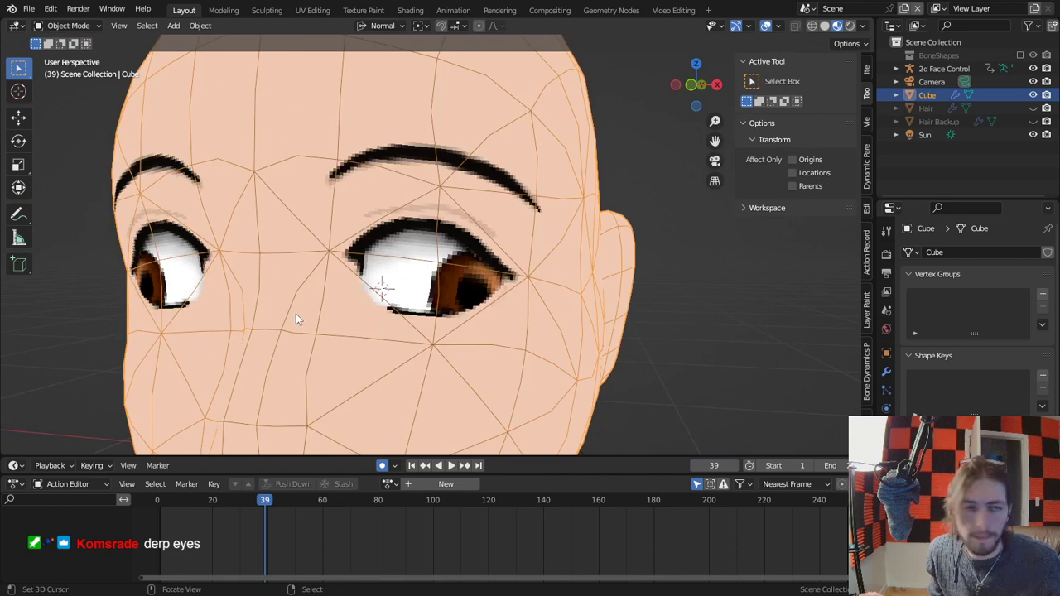
scroll(296, 313, "down", 8)
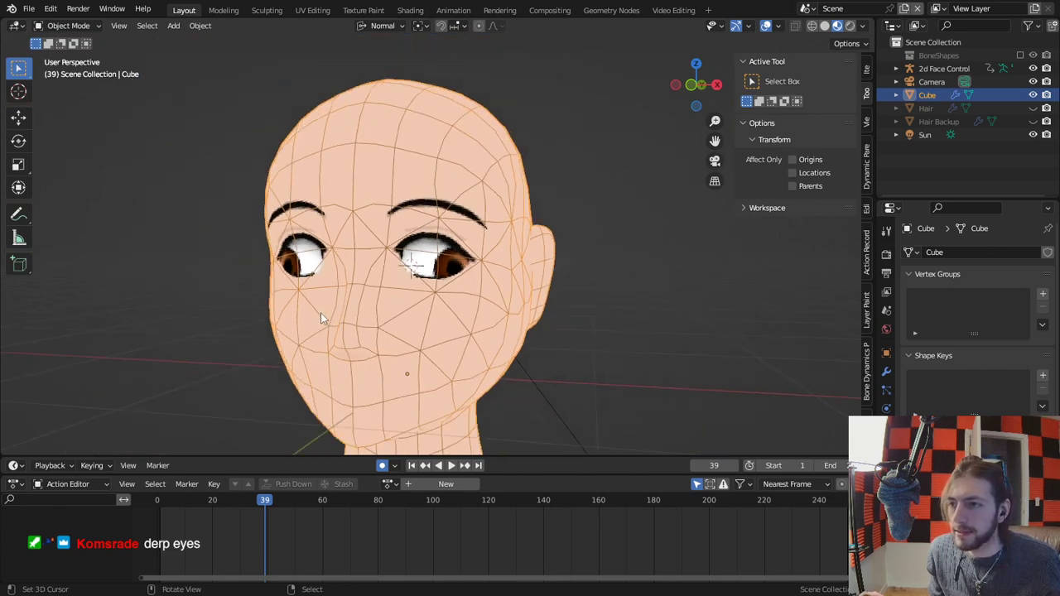
left_click(378, 369)
key("ctrl+Tab")
left_click(374, 370)
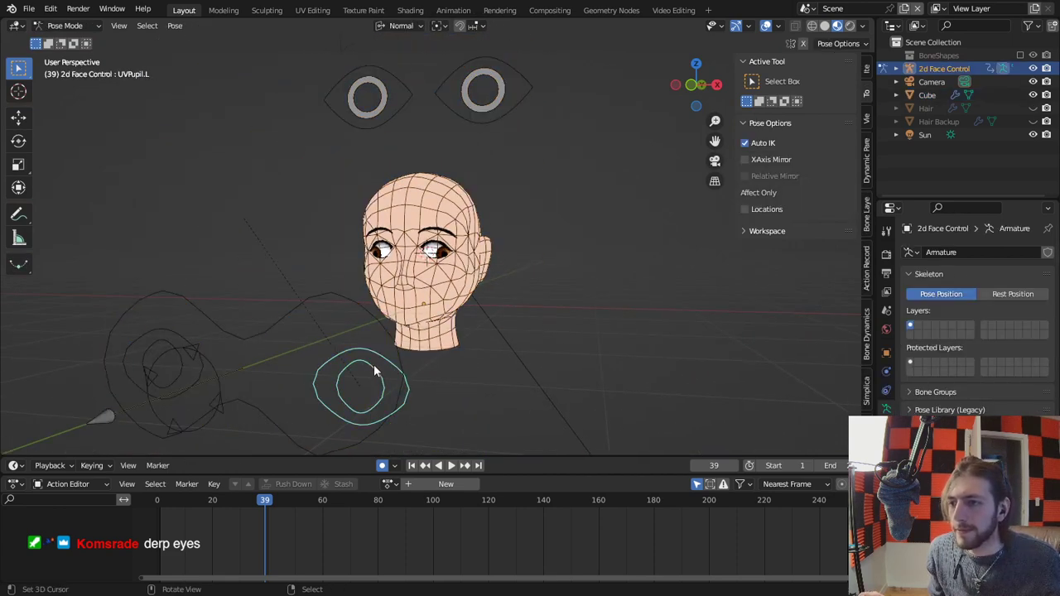
Test the repainted left eye by moving the UVPupil.L bone twice toward the eye's outer corner.
scroll(508, 287, "up", 10)
key("g")
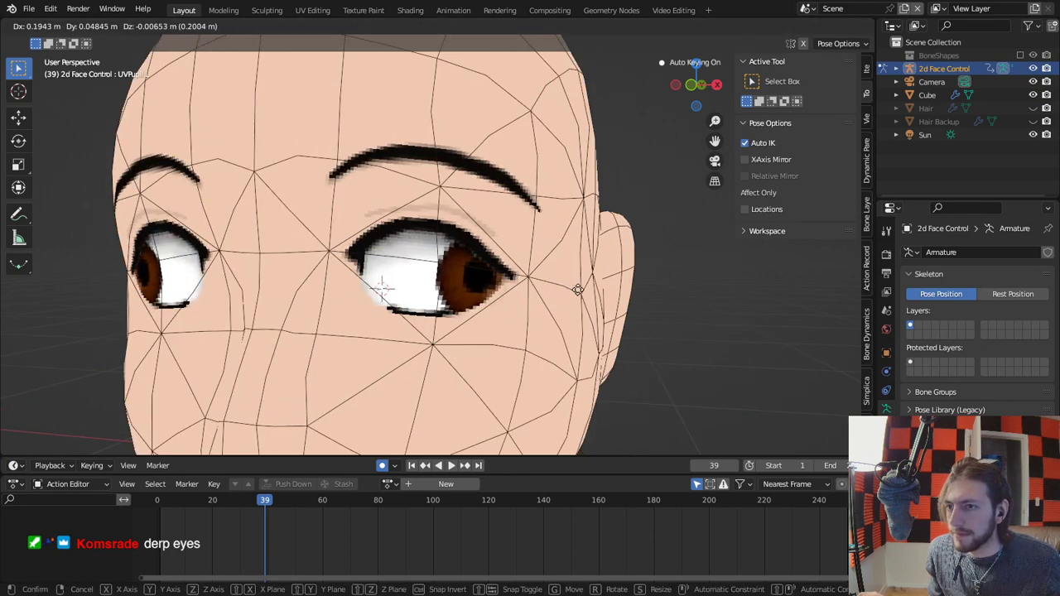
left_click(550, 284)
scroll(604, 281, "up", 4)
key("g")
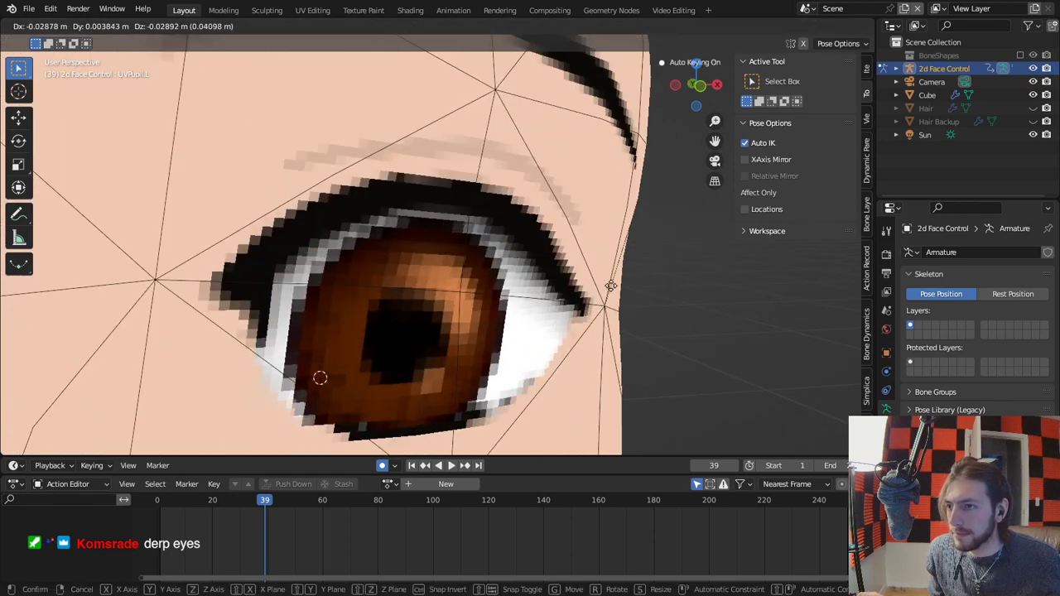
left_click(654, 282)
scroll(656, 283, "down", 5)
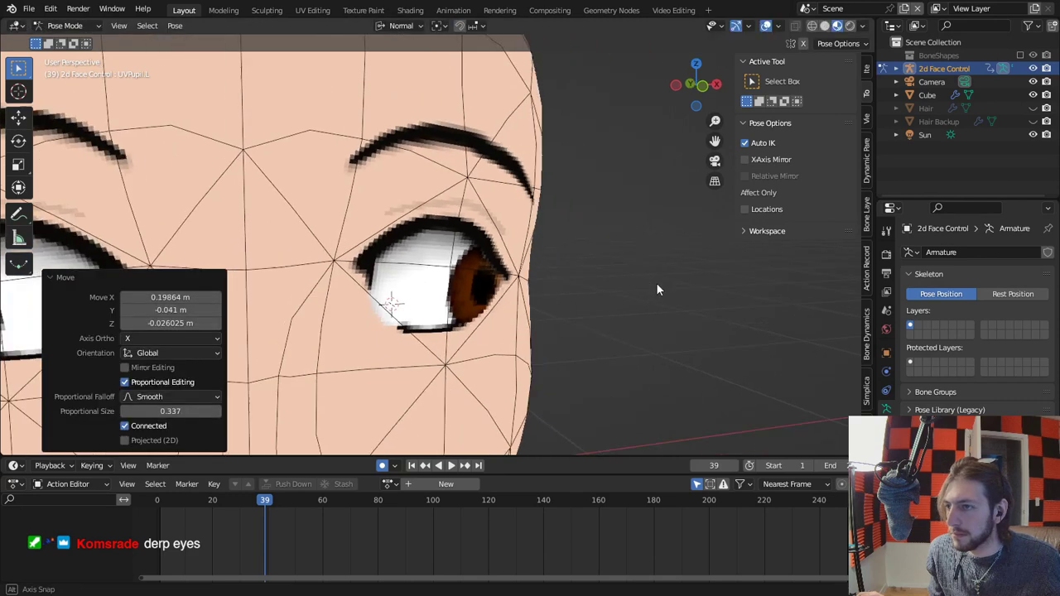
Clear the UVPupil.L bone's location and save the file.
key("alt+g")
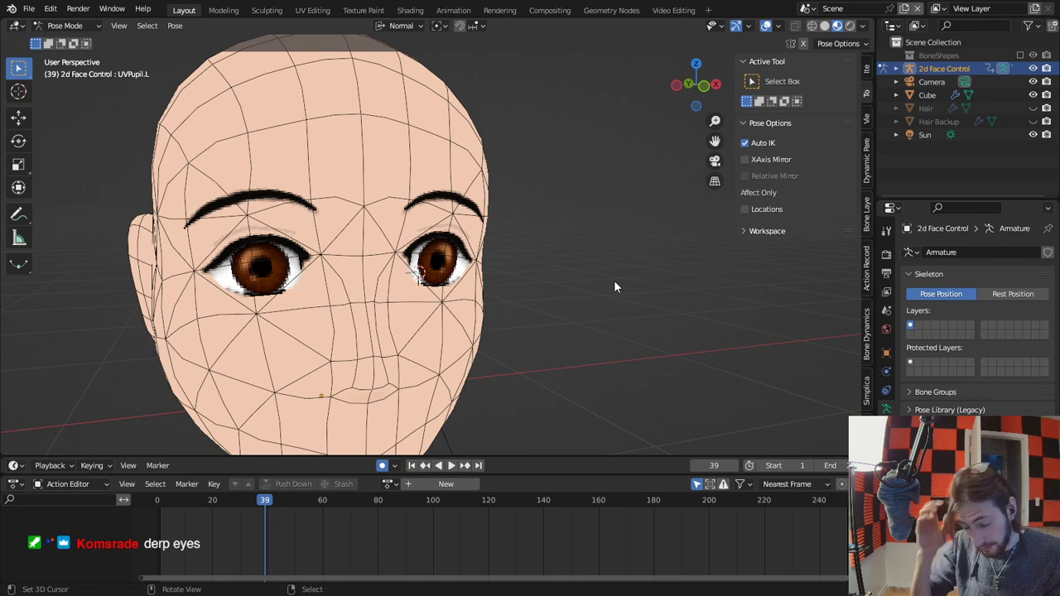
key("ctrl+s")
scroll(626, 291, "down", 3)
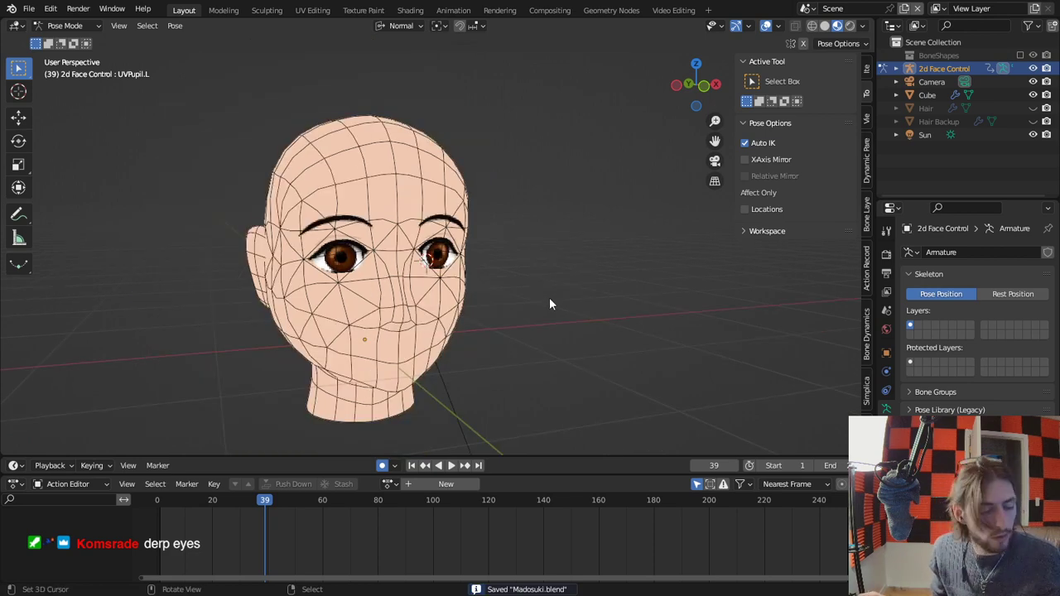
Return to Object Mode, select the head and apply its Mirror modifier.
key("ctrl+Tab")
left_click(410, 323)
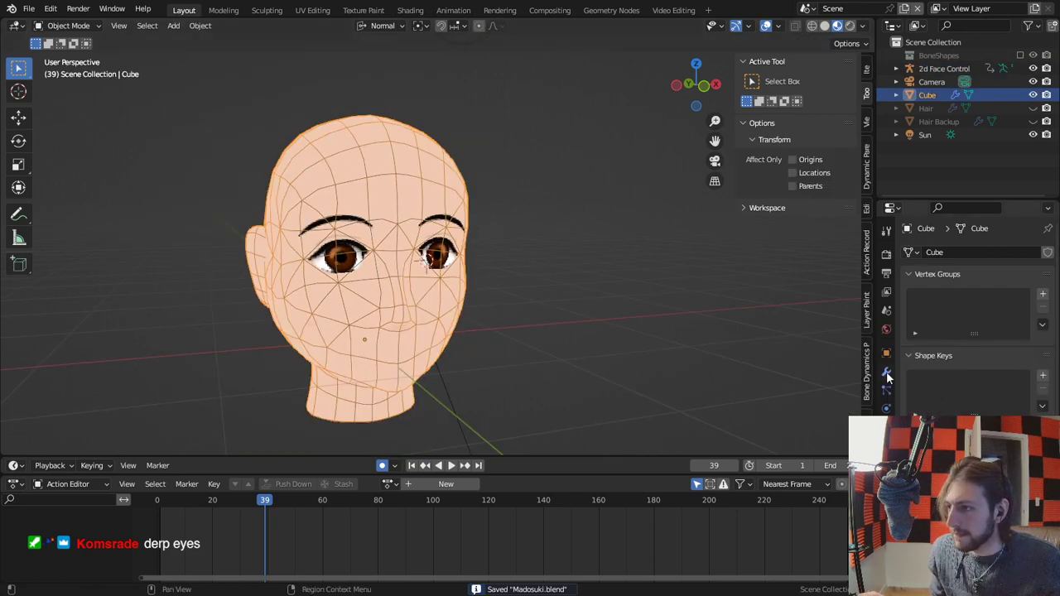
left_click(887, 376)
key("ctrl+a")
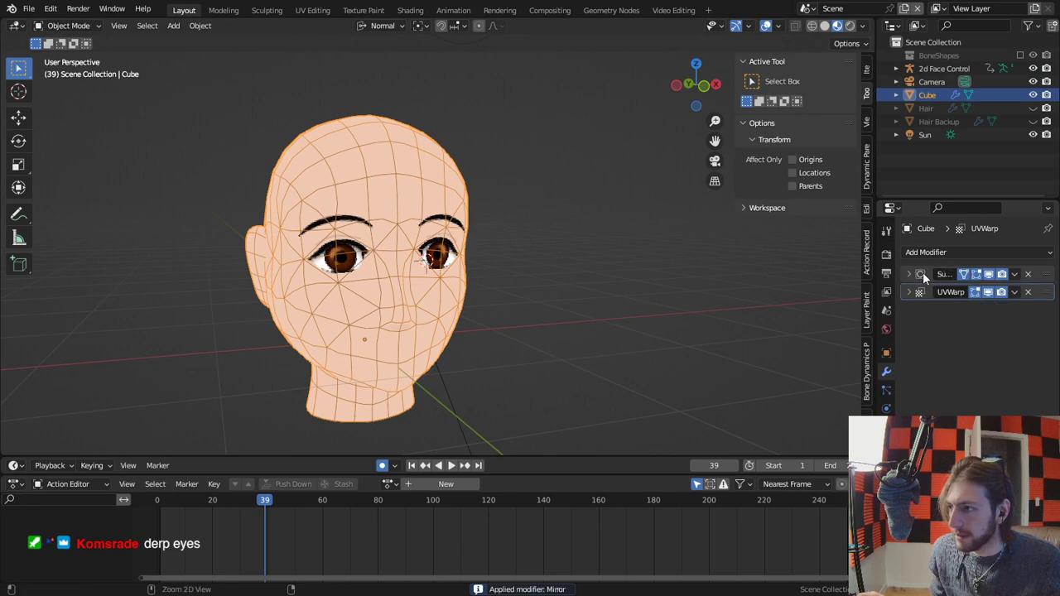
scroll(376, 282, "down", 3)
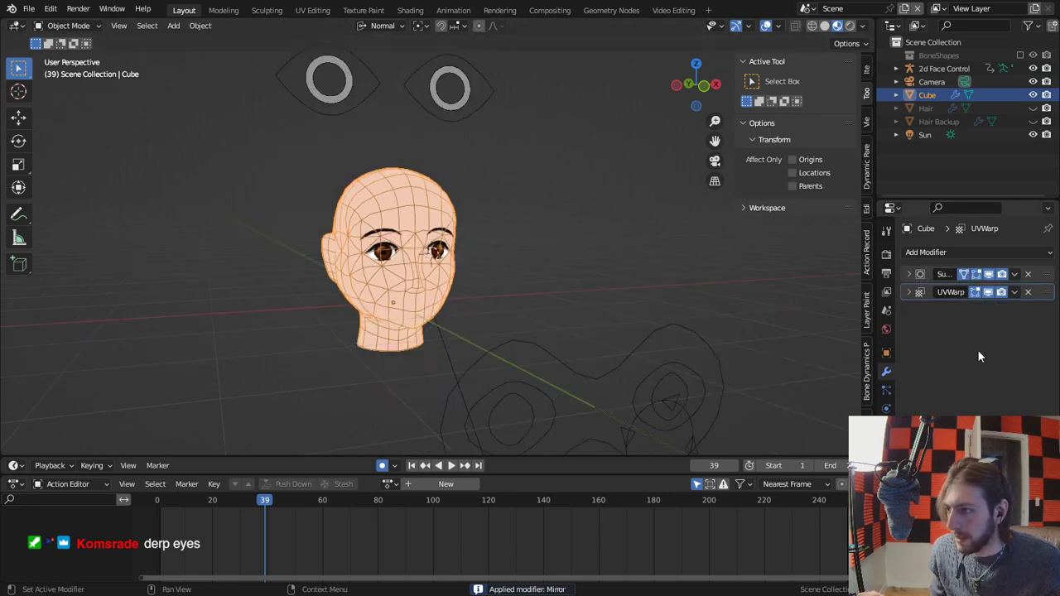
Duplicate the head's UV Warp modifier, expand the copy and open the head's mesh data properties.
key("shift+d")
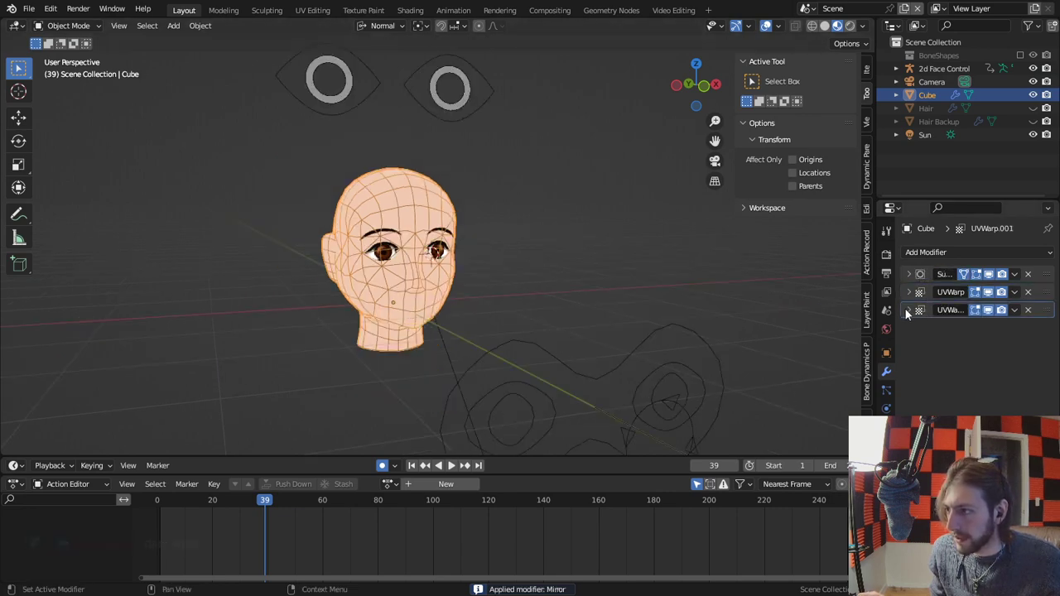
left_click(908, 309)
left_click(886, 447)
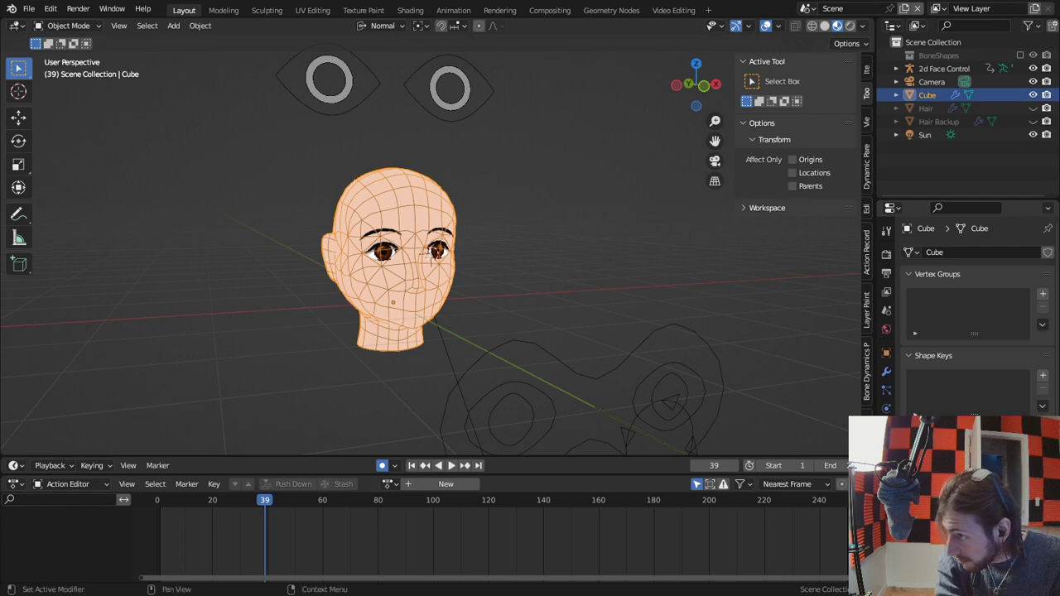
Check how both eyes of the head render in the Shading workspace and return to the Layout workspace.
left_click(410, 10)
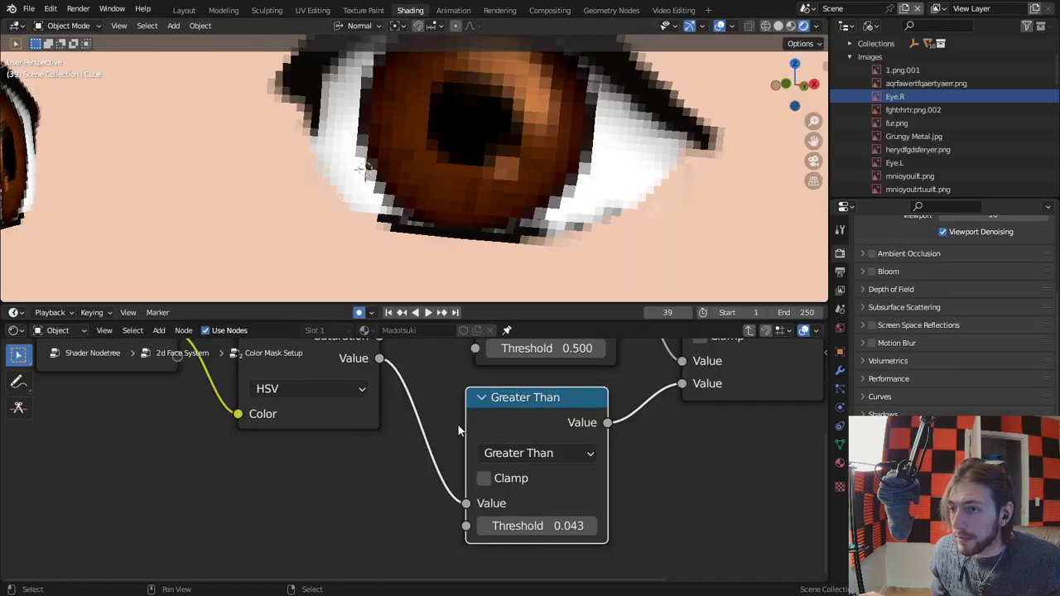
scroll(364, 232, "down", 5)
middle_click_drag(369, 236, 435, 220)
scroll(435, 220, "down", 4)
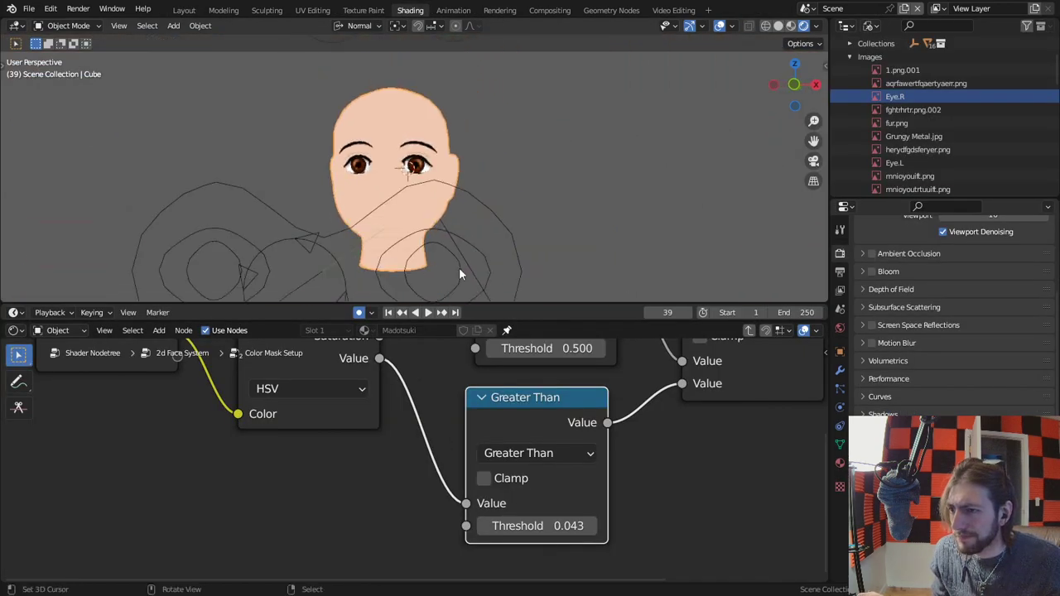
key("ctrl+Tab")
left_click(398, 187)
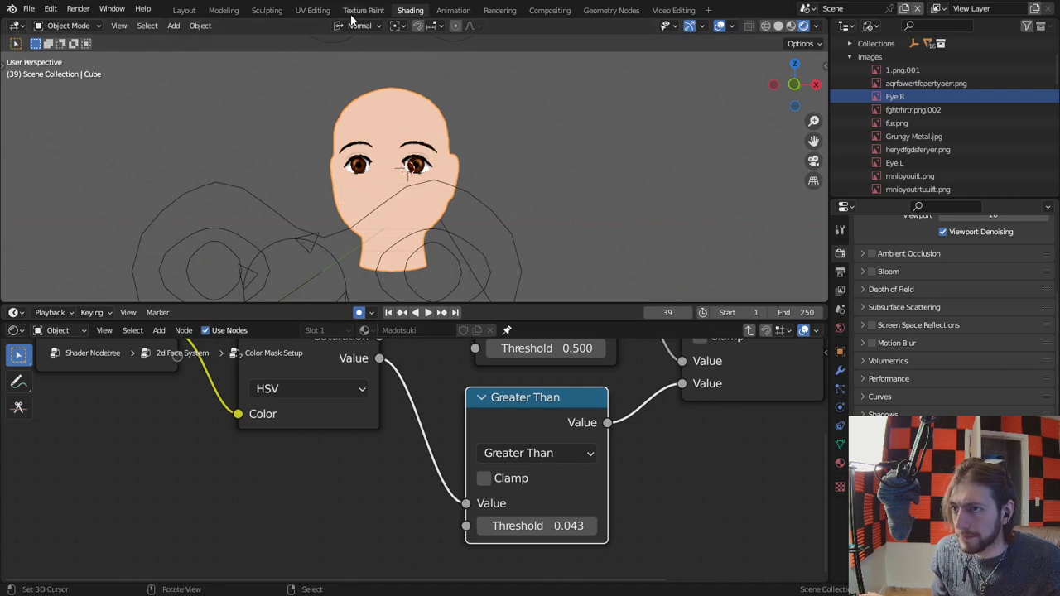
left_click(184, 10)
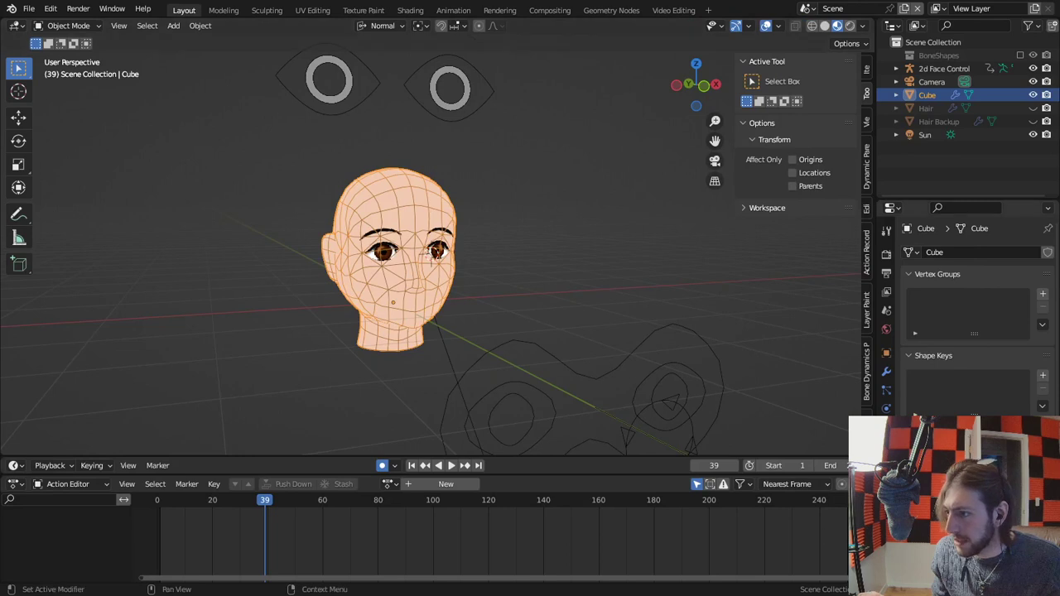
Set the duplicated UV Warp modifier's UV layer to Pupil.R and reopen the head's mesh data properties.
left_click(887, 352)
left_click(886, 371)
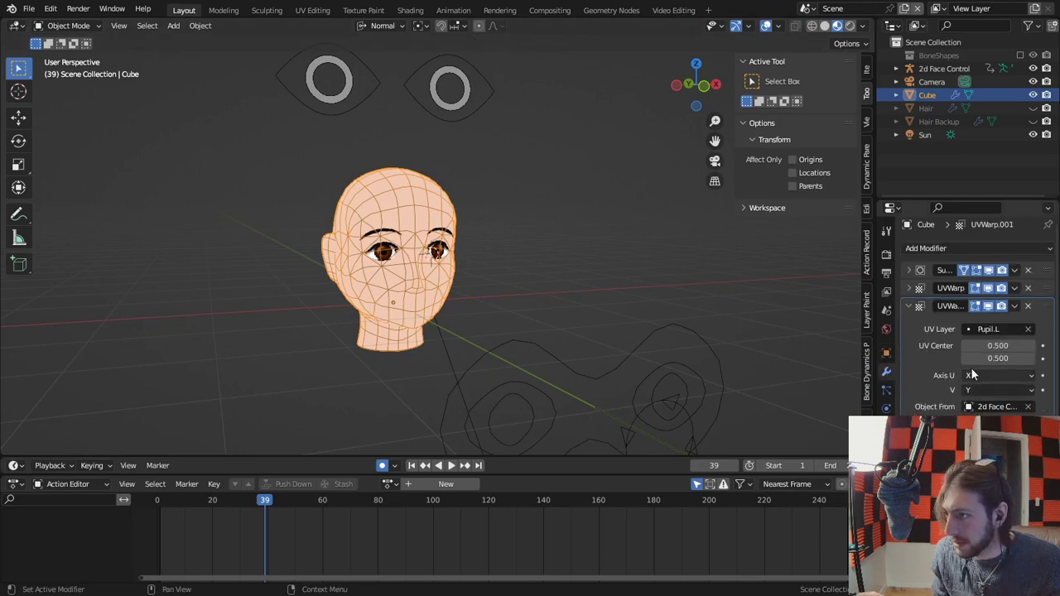
left_click(974, 331)
left_click(948, 390)
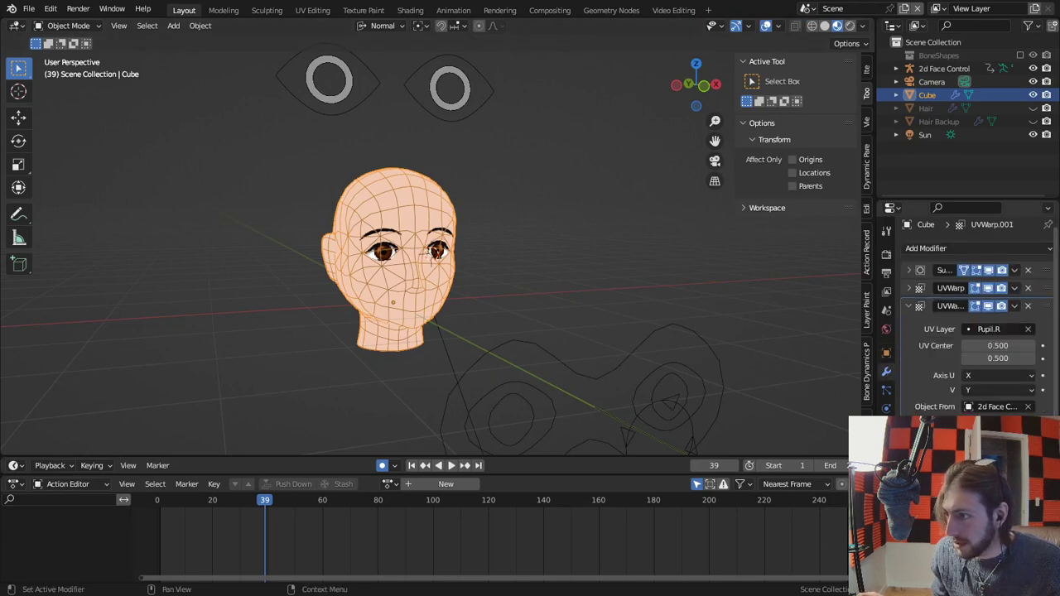
middle_click_drag(514, 294, 638, 401)
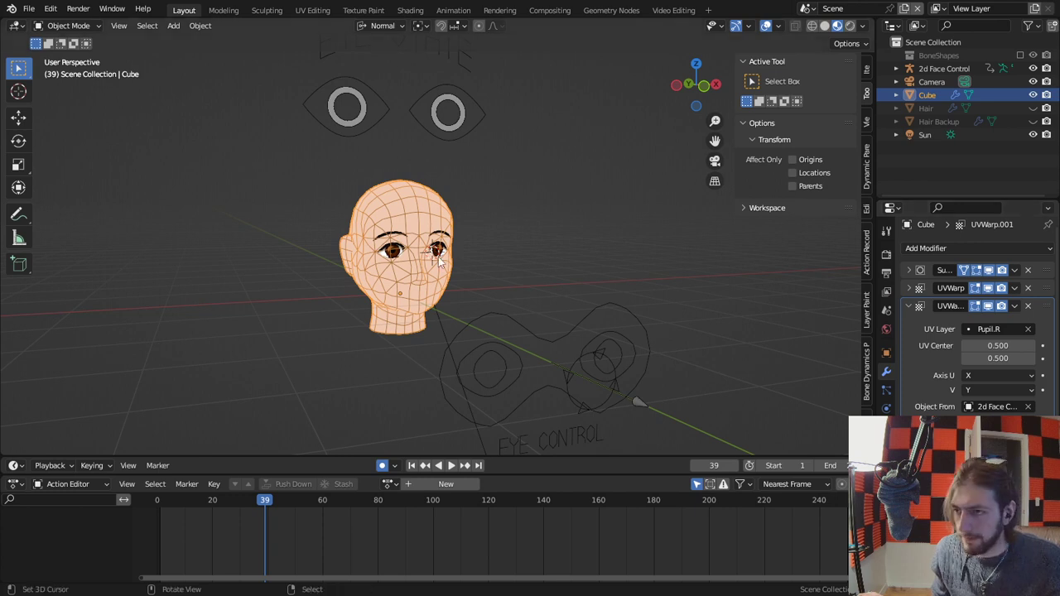
key("KP_Decimal")
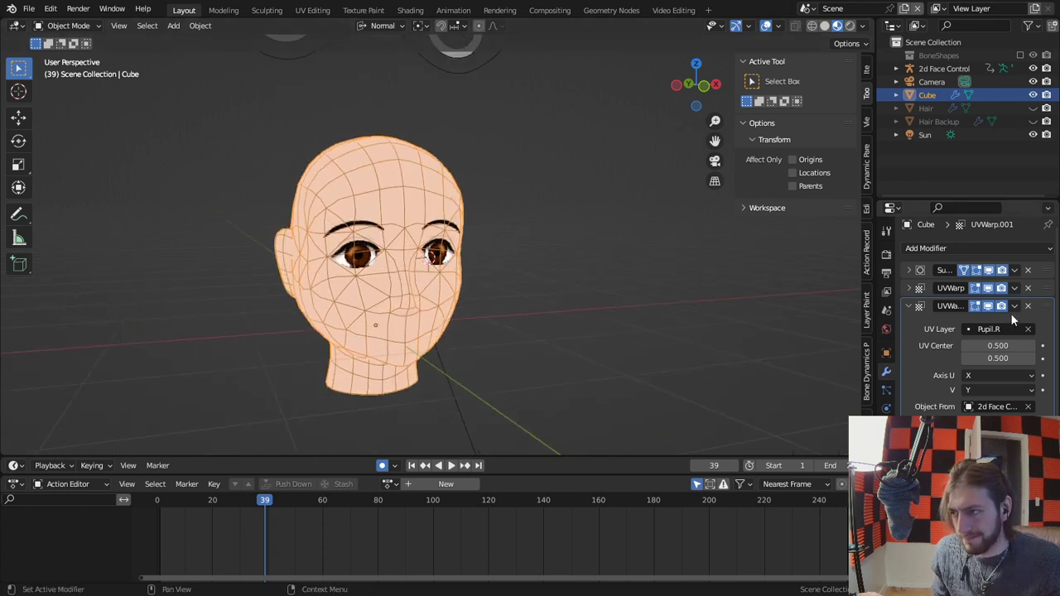
left_click(886, 446)
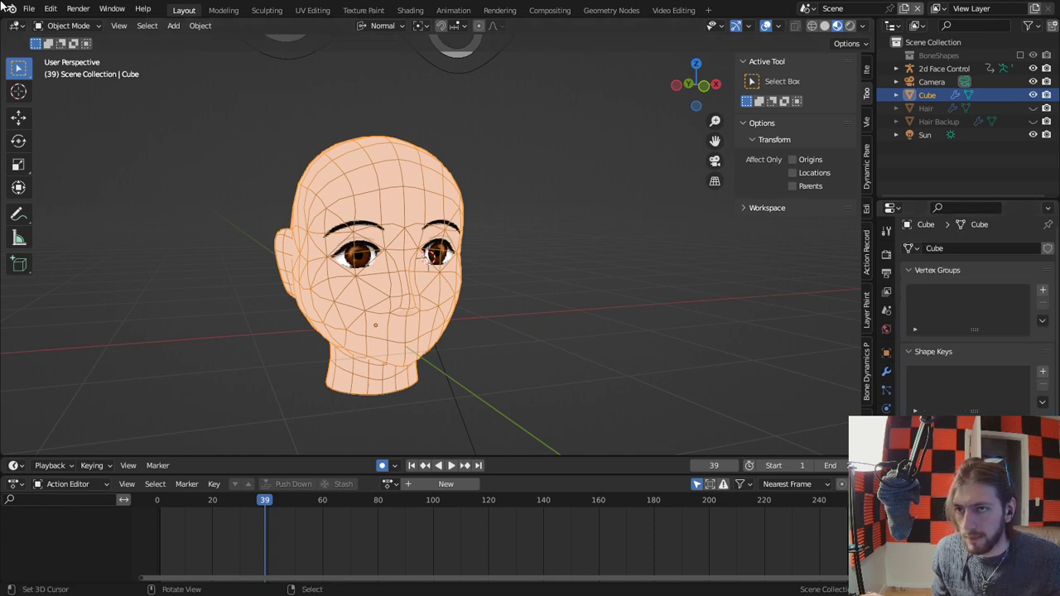
Revert the file to its last saved version and inspect the eye textures up close.
left_click(28, 8)
mouse_move(61, 52)
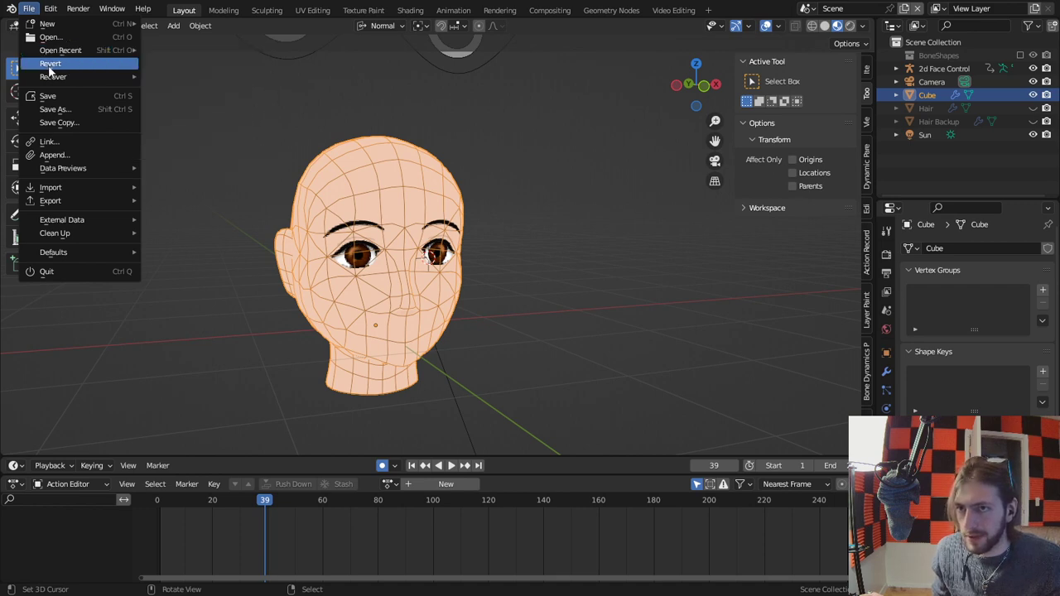
left_click(51, 64)
left_click(50, 70)
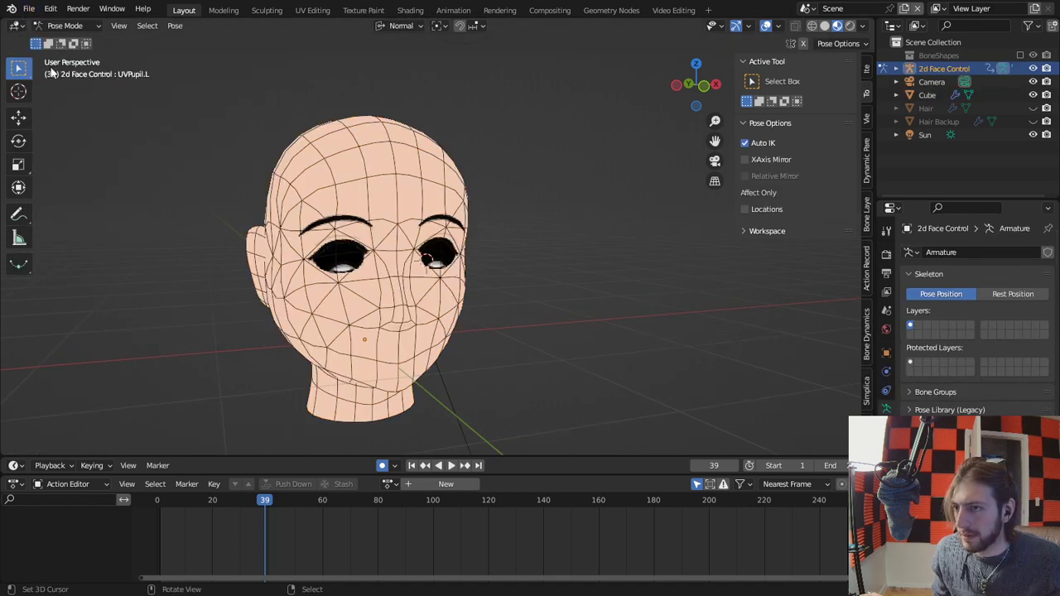
middle_click_drag(409, 267, 378, 264)
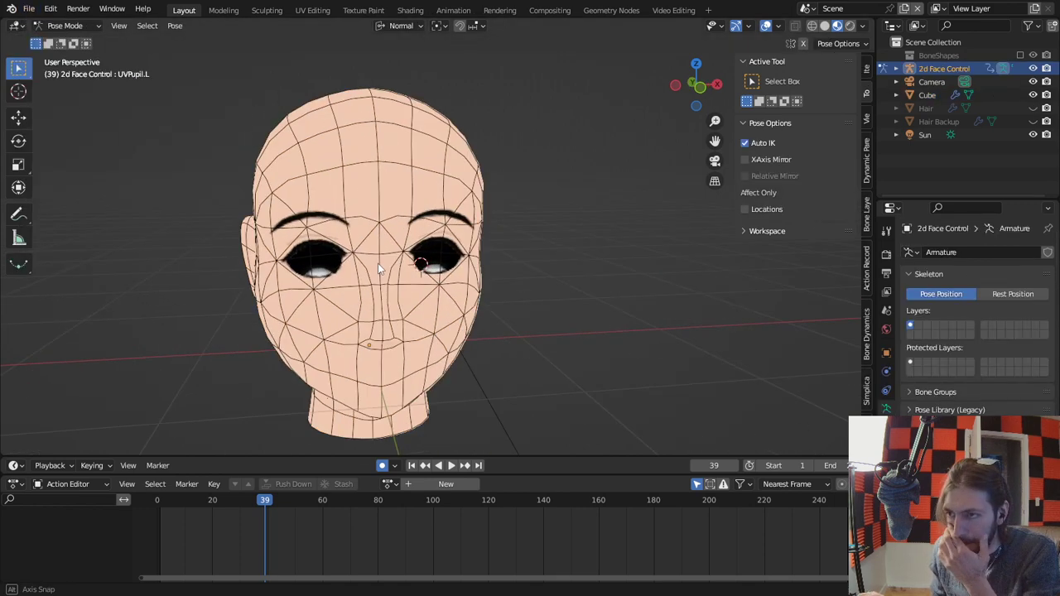
scroll(397, 254, "up", 8)
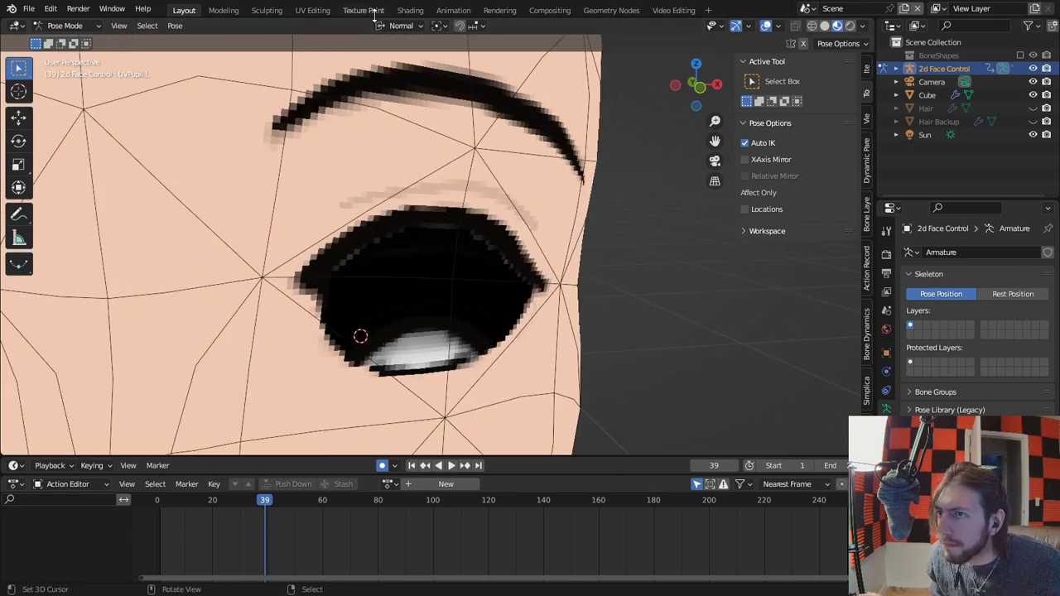
Switch to the Shading workspace and display the head with material preview shading.
left_click(410, 10)
scroll(371, 456, "down", 5)
key("Tab")
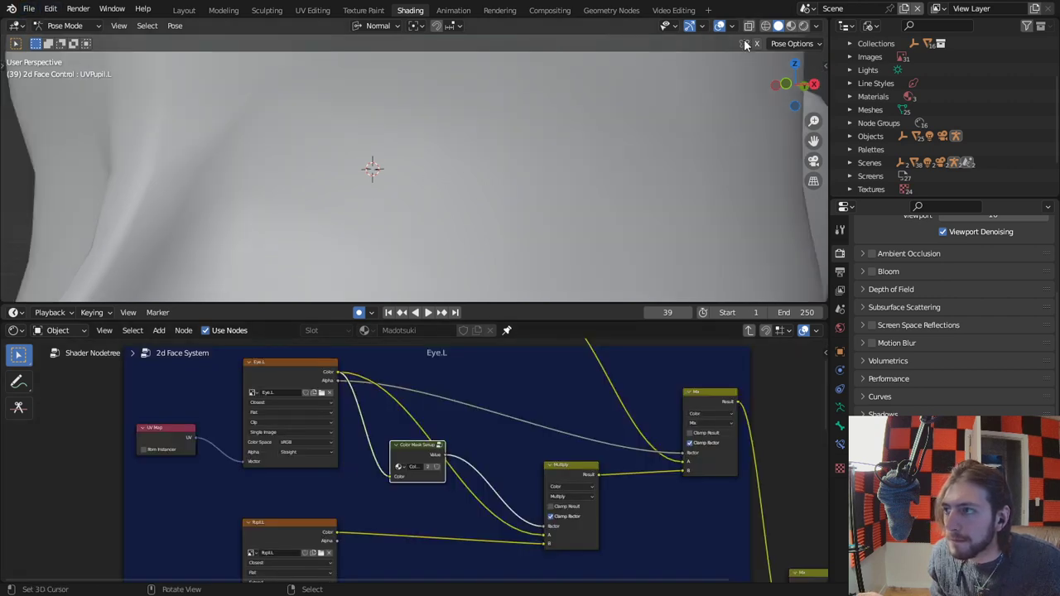
scroll(296, 420, "up", 3)
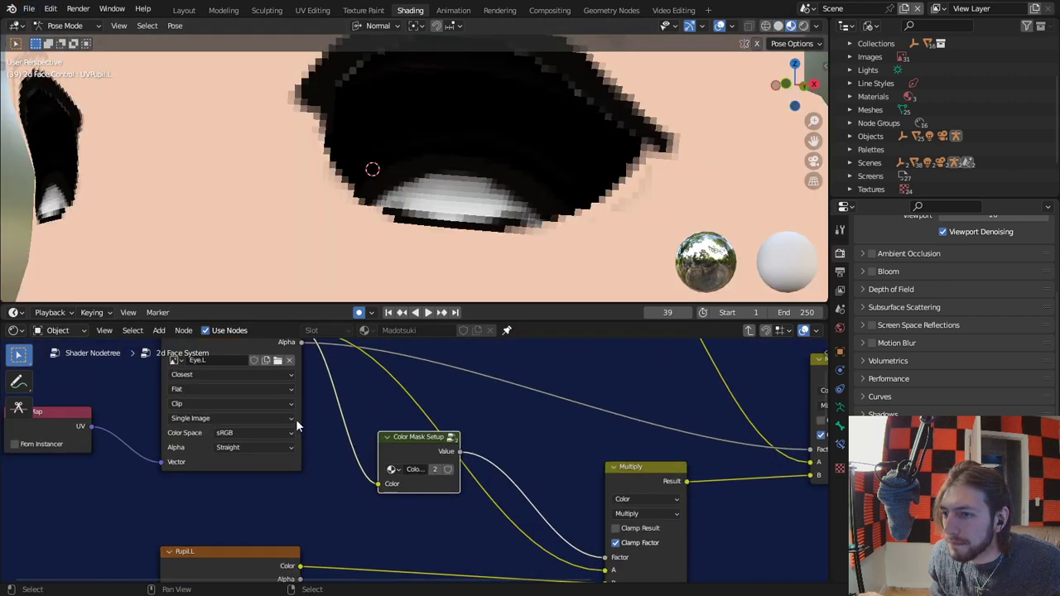
left_click(367, 388)
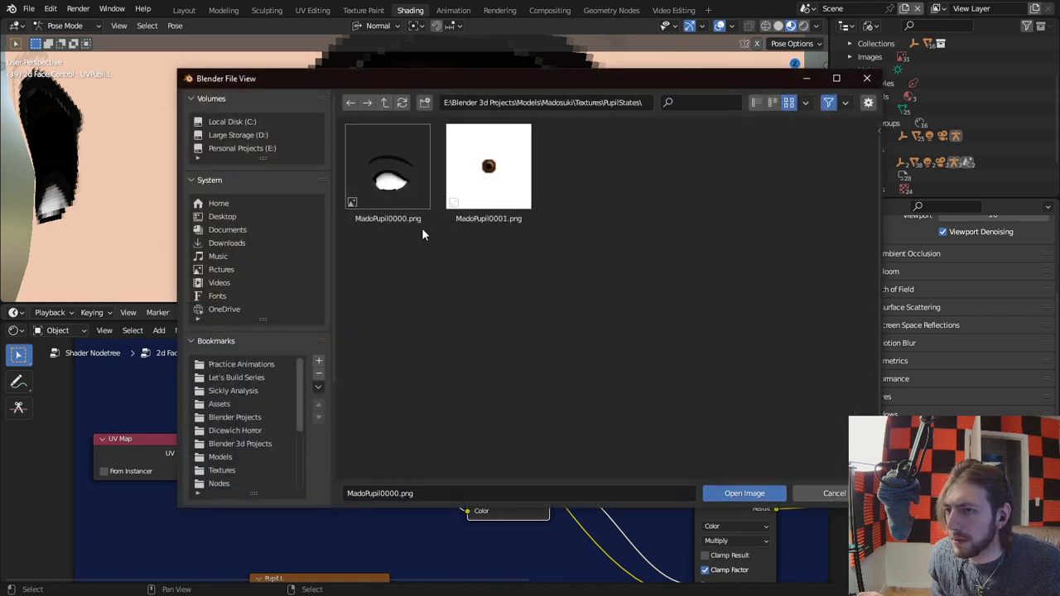
left_click(384, 102)
key("alt+Tab")
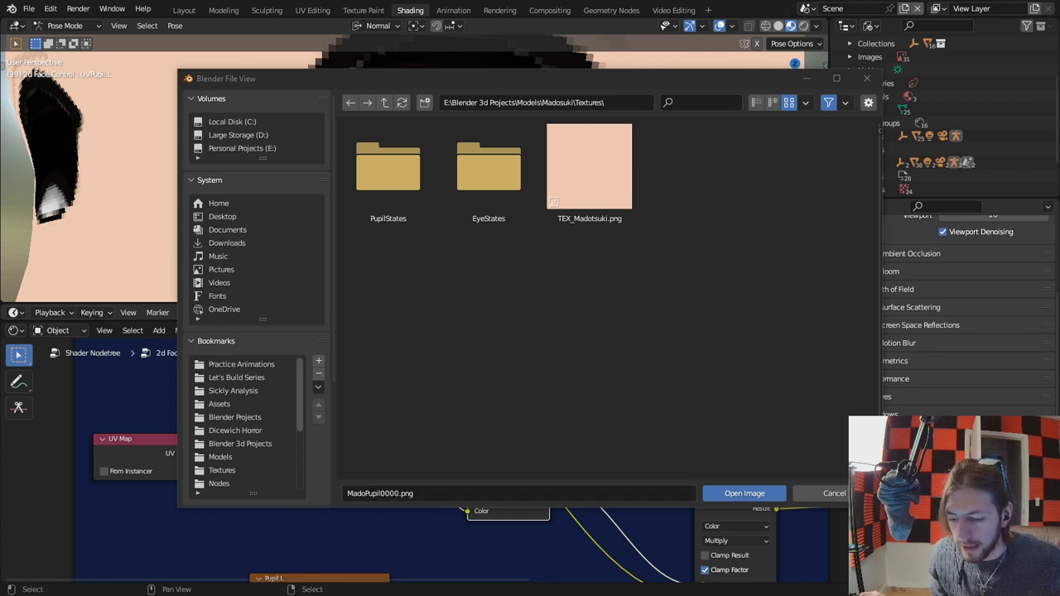
left_click(832, 496)
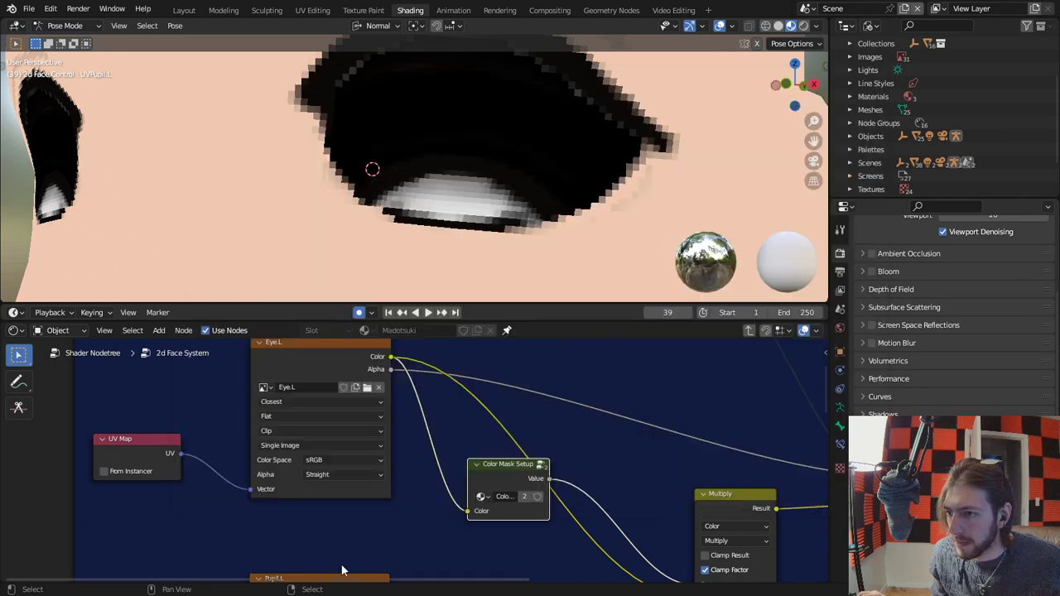
Select the Pupil.L image texture node in the 2d Face System group and reload the images.
scroll(336, 461, "down", 2)
left_click(356, 517)
middle_click_drag(342, 567, 407, 459)
key("alt+r")
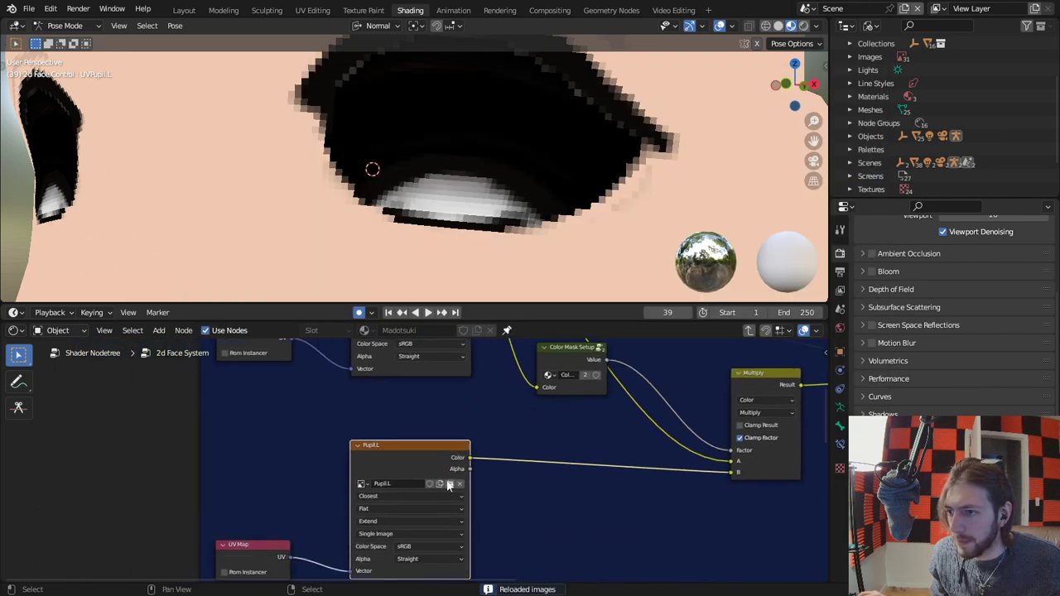
Try loading MadoPupil0001.png into the Pupil.L image texture node, inspect both eyes and undo the change.
left_click(448, 485)
left_click(388, 164)
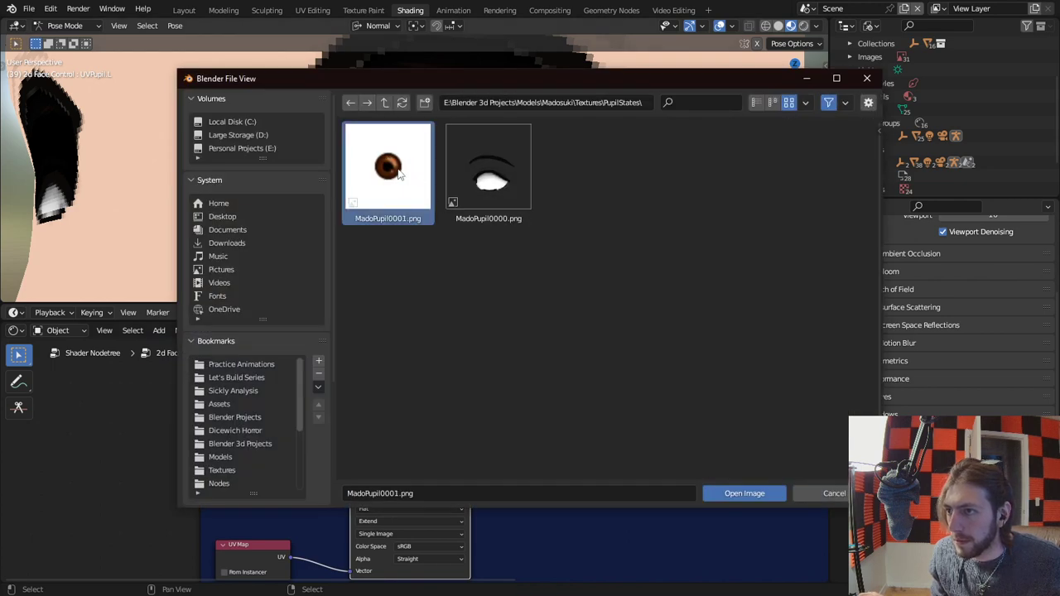
double_click(395, 169)
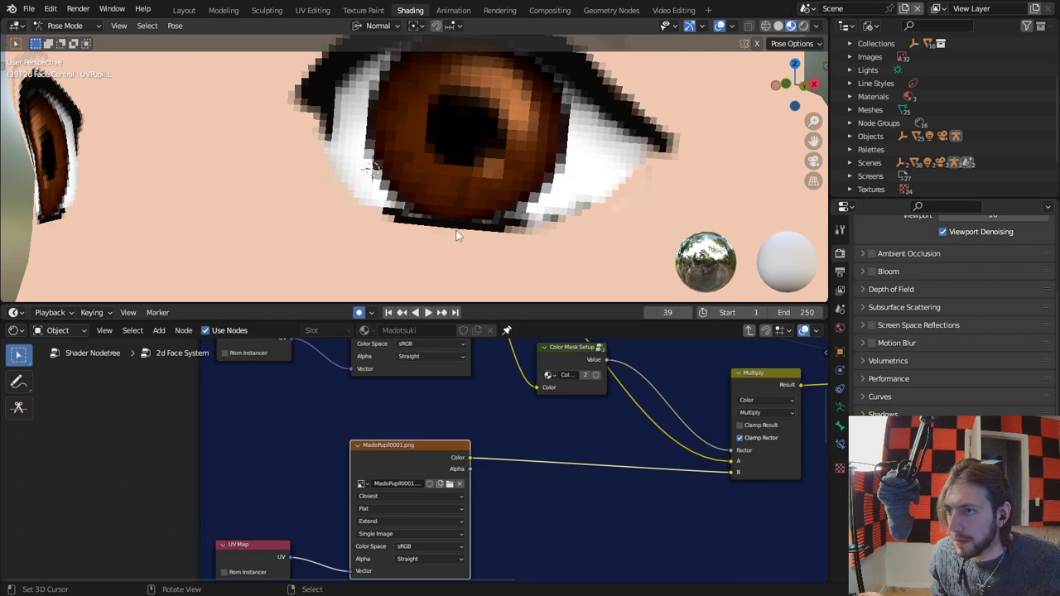
scroll(470, 231, "down", 4)
middle_click_drag(452, 227, 514, 225)
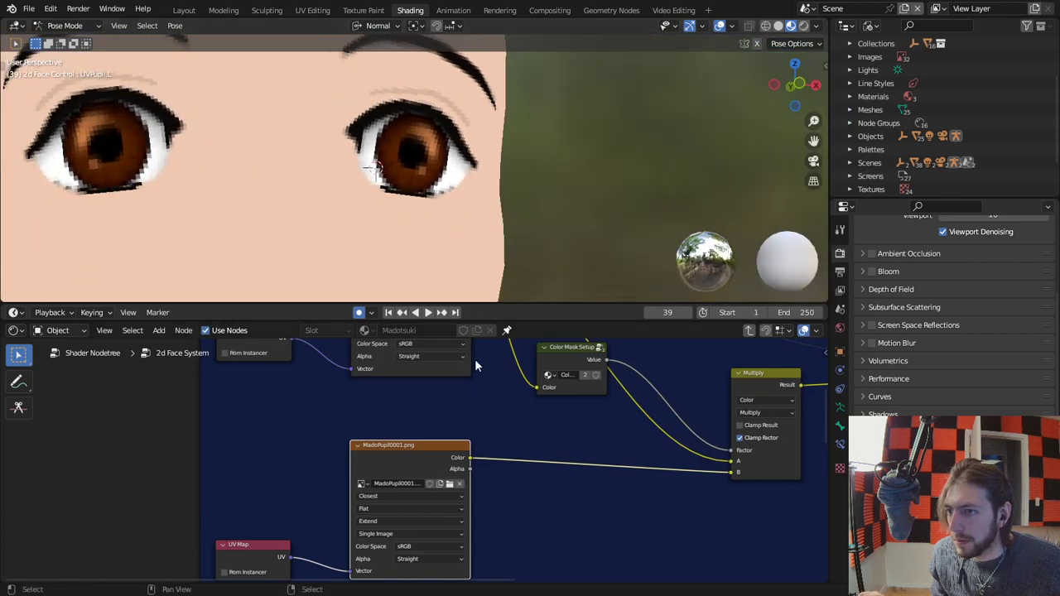
key("ctrl+z")
Open the Texture Paint workspace and point the Eye.L image's source file to MadoPupil0001.png.
left_click(365, 10)
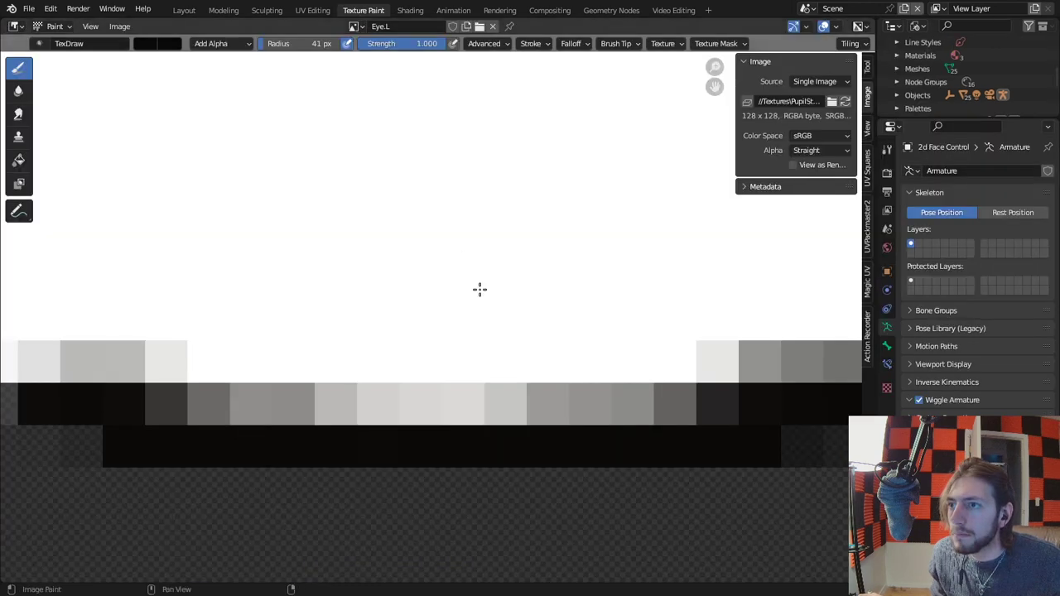
scroll(346, 128, "up", 3)
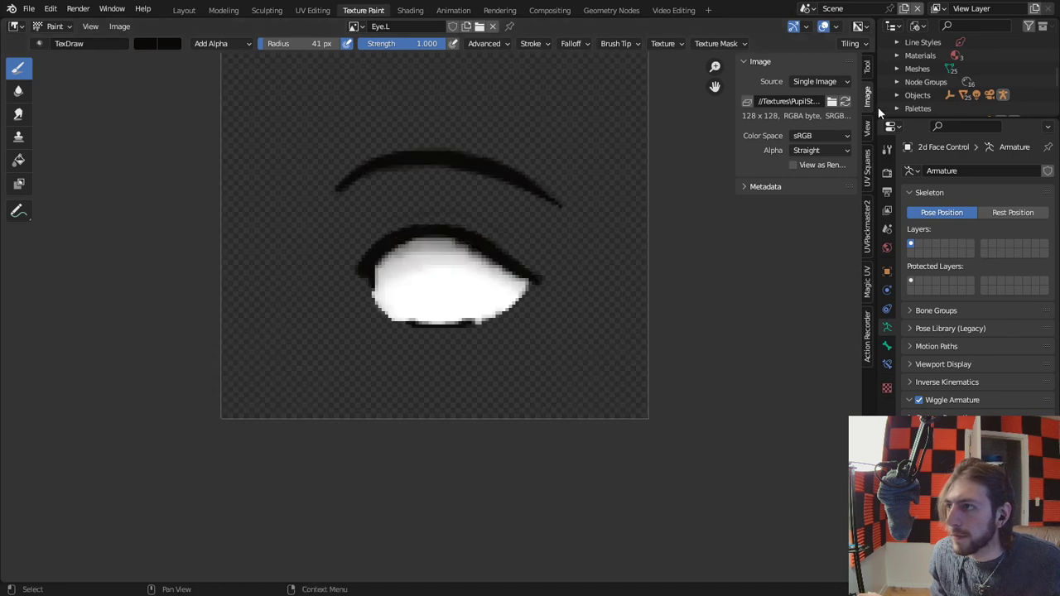
left_click(832, 102)
double_click(389, 172)
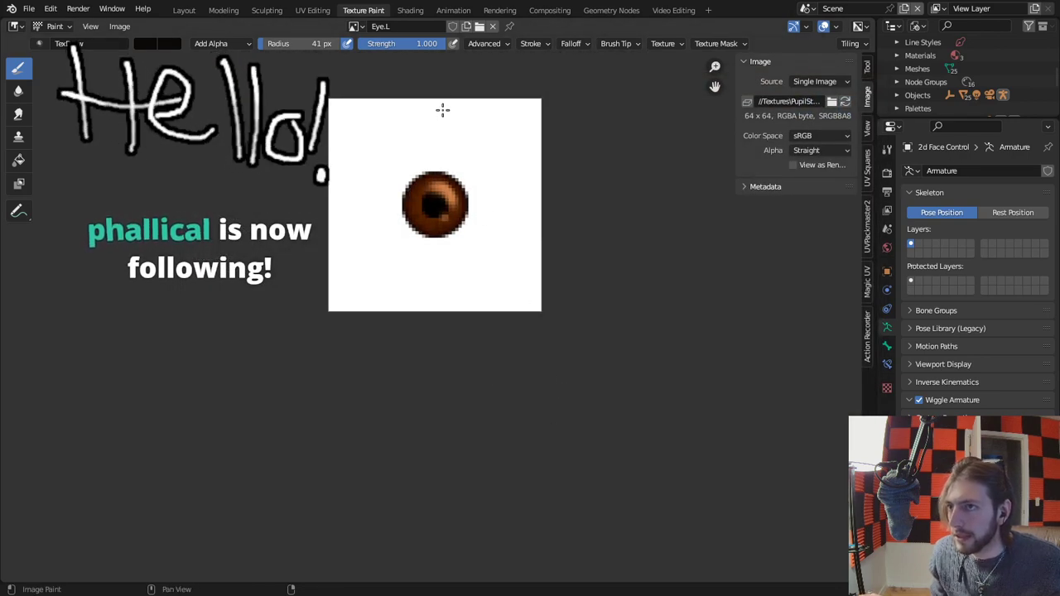
Point the Eye.L image's source file to MadoEyes0000.png in the EyeStates folder and view the whole image.
left_click(831, 101)
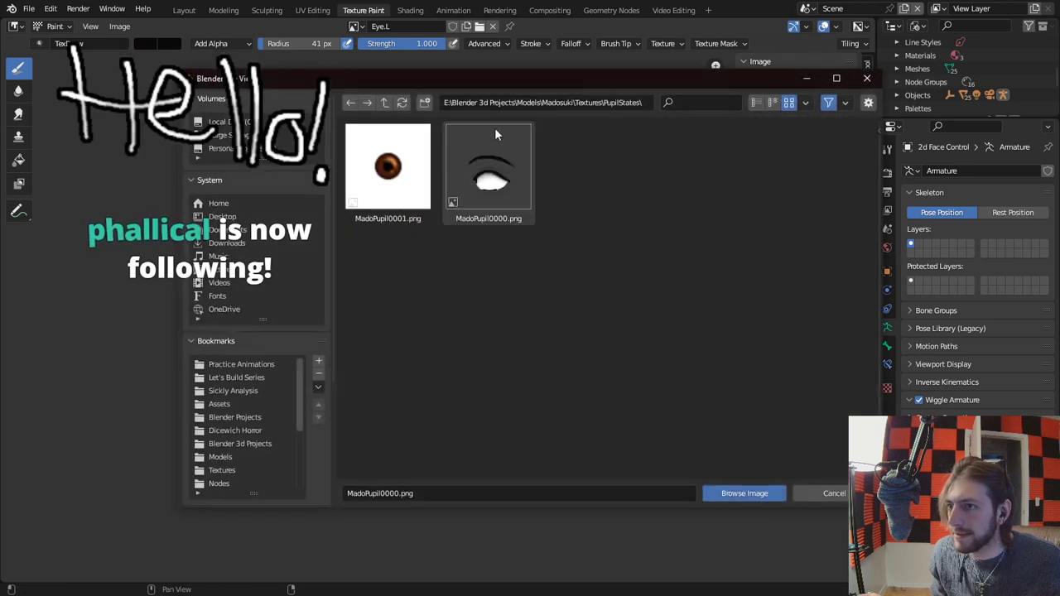
left_click(386, 102)
left_click(481, 179)
double_click(481, 179)
double_click(402, 164)
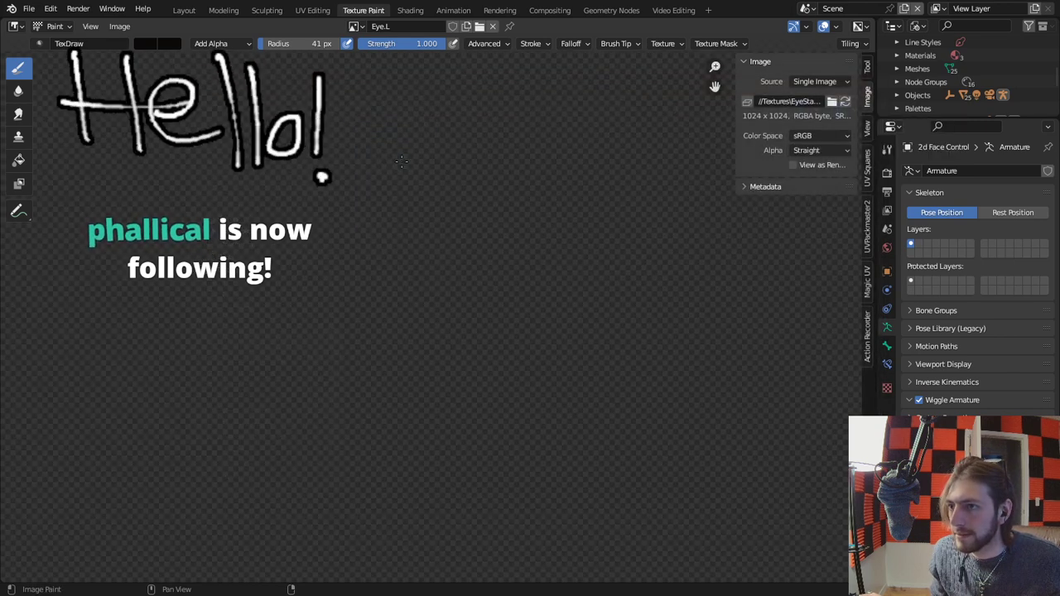
key("Home")
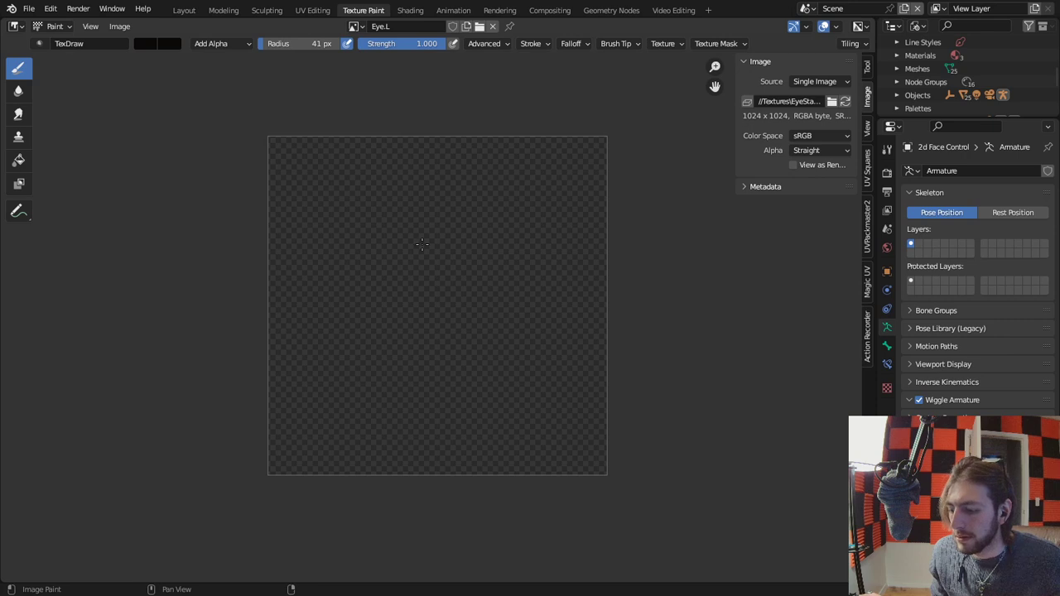
Switch to File Explorer and open the PupilStates folder inside Madosuki's Textures folder.
key("alt+Tab")
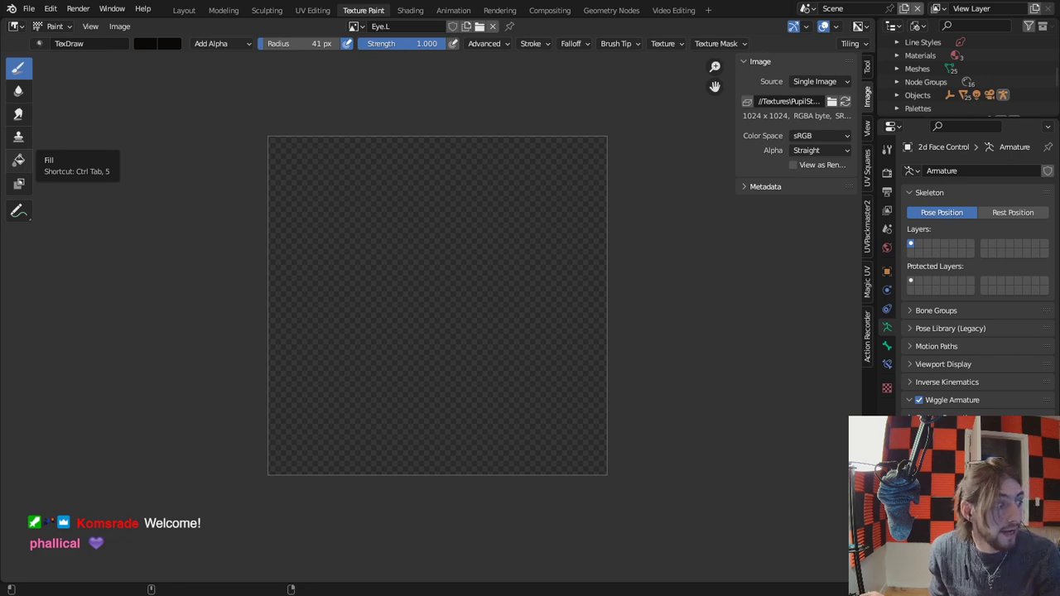
key("alt+Tab")
left_click(149, 178)
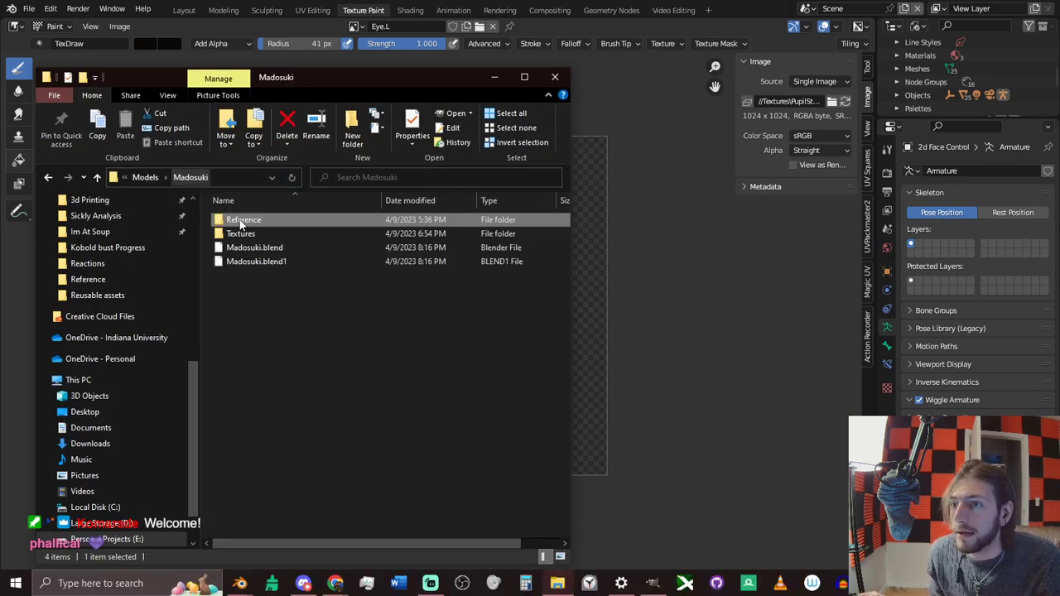
double_click(270, 230)
double_click(249, 234)
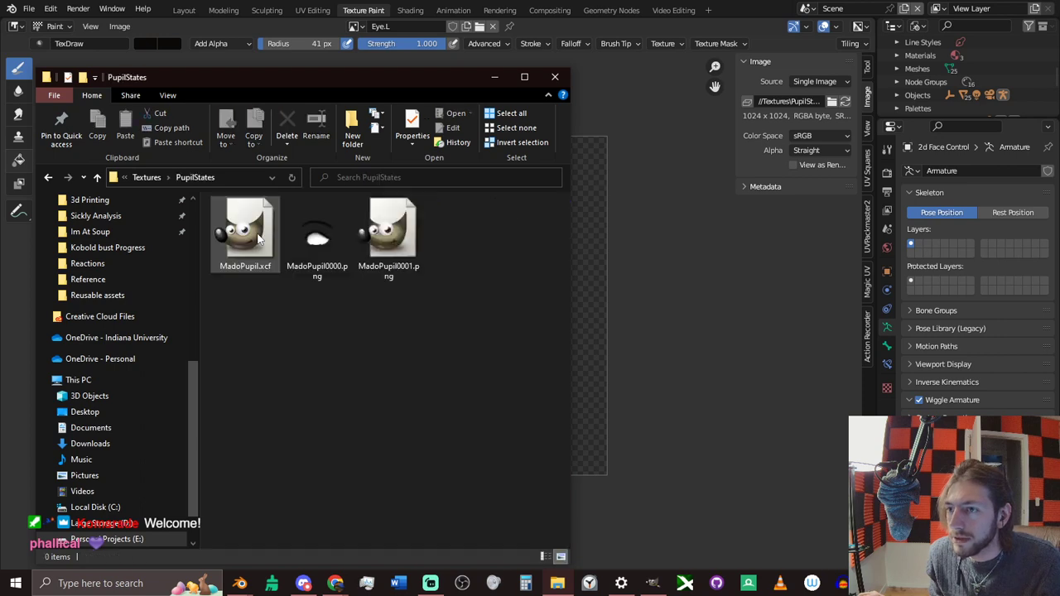
Put MadoPupil0000.png from PupilStates into the EyeStates folder and delete MadoEyes0000.png there.
left_click(317, 238)
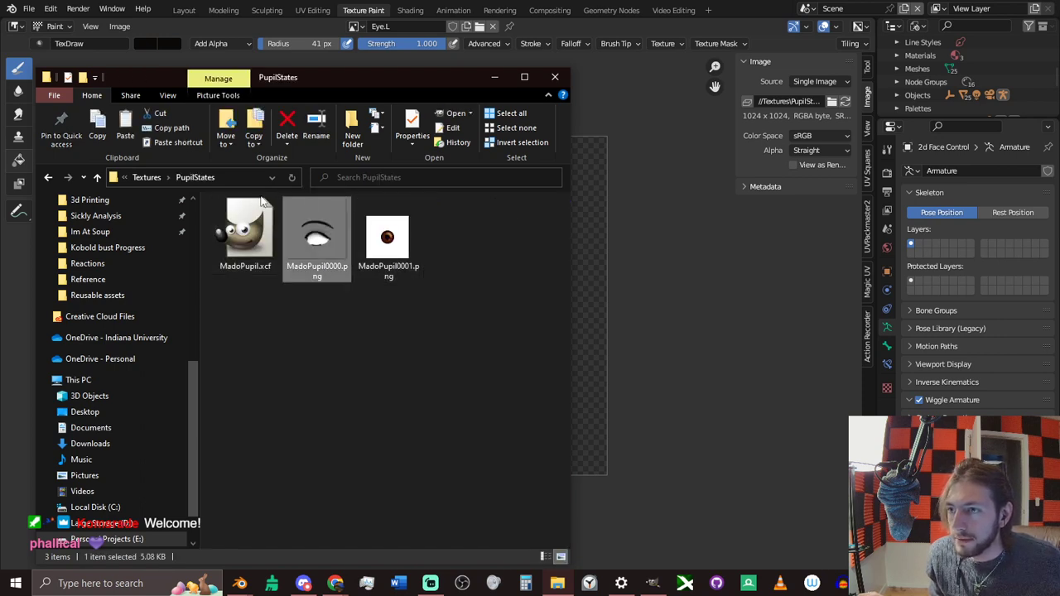
left_click(147, 178)
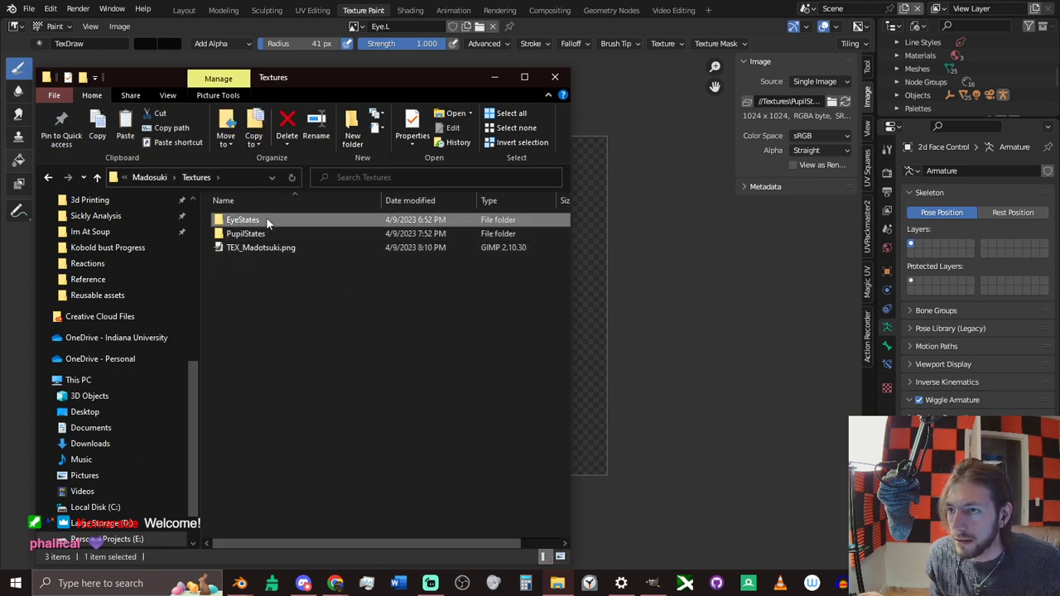
double_click(266, 220)
left_click(259, 279)
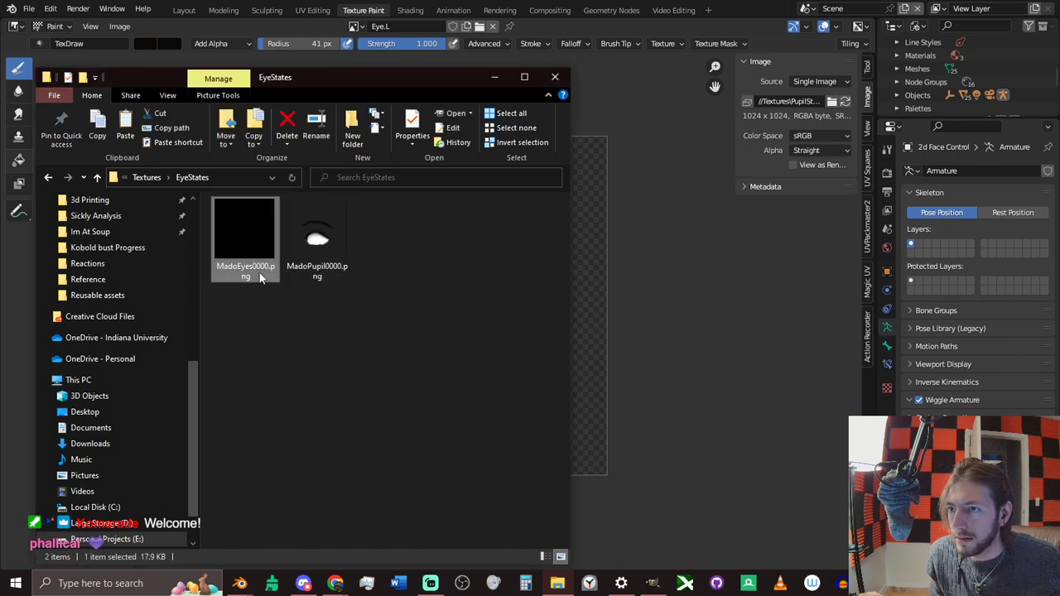
key("Delete")
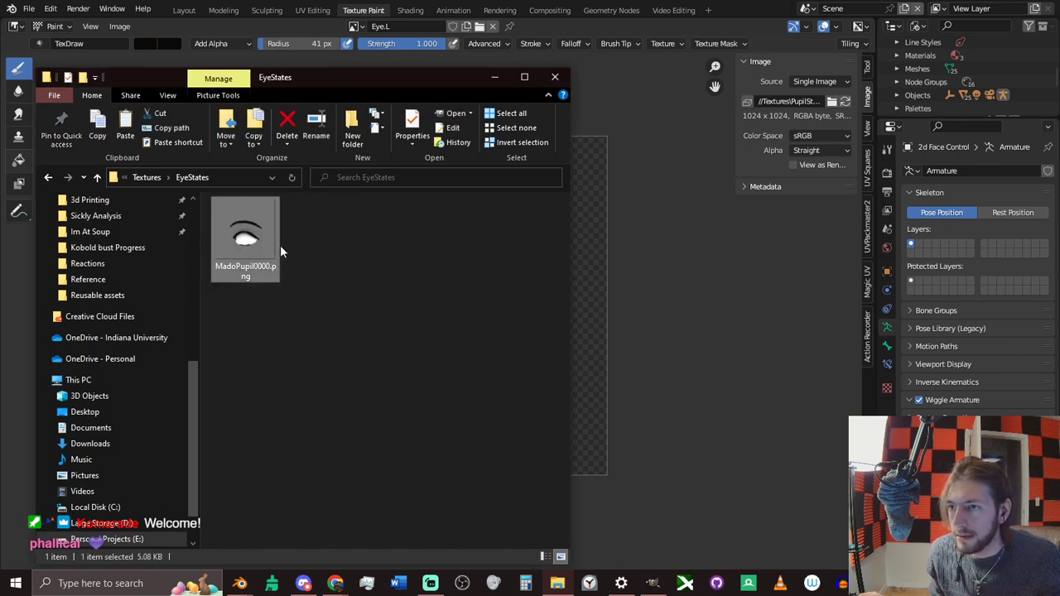
Rename MadoPupil0000.png in the EyeStates folder to MadoEyes0000.png and delete the spare copy made of it.
key("ctrl+c")
key("ctrl+v")
key("F2")
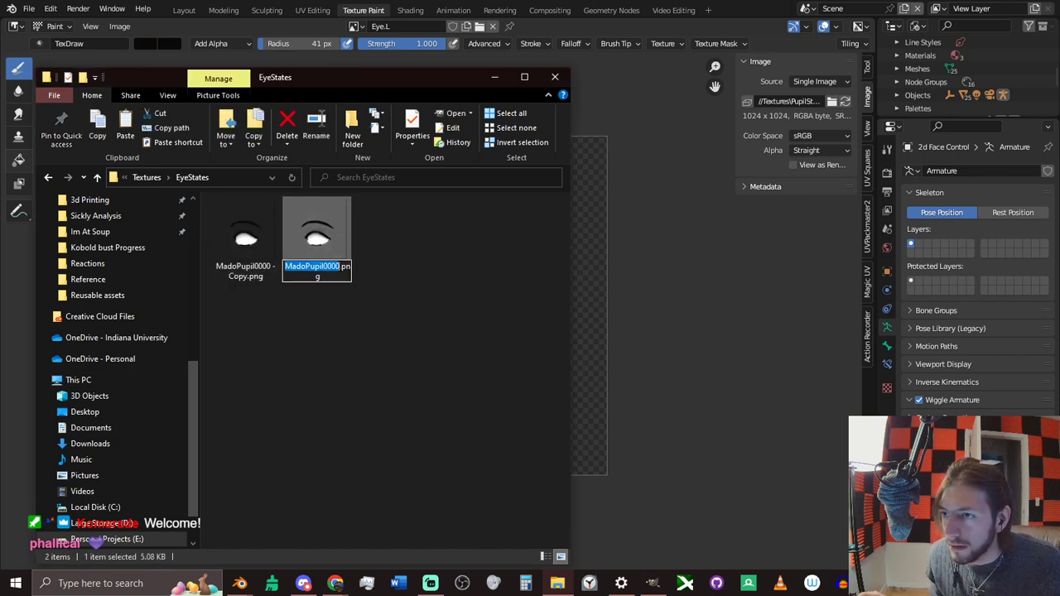
key("Left")
key("Right")
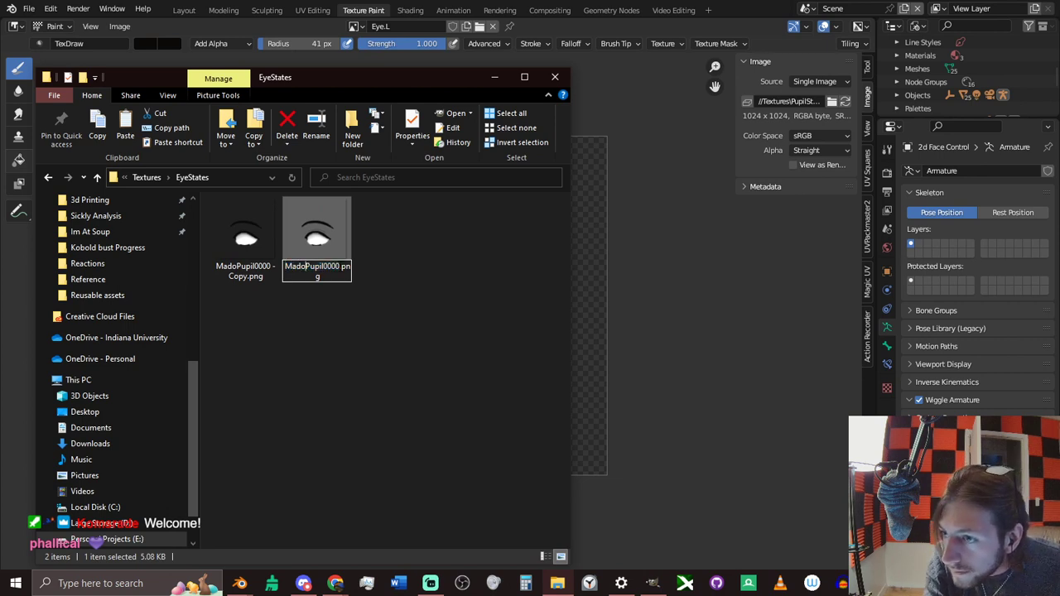
key("shift+End")
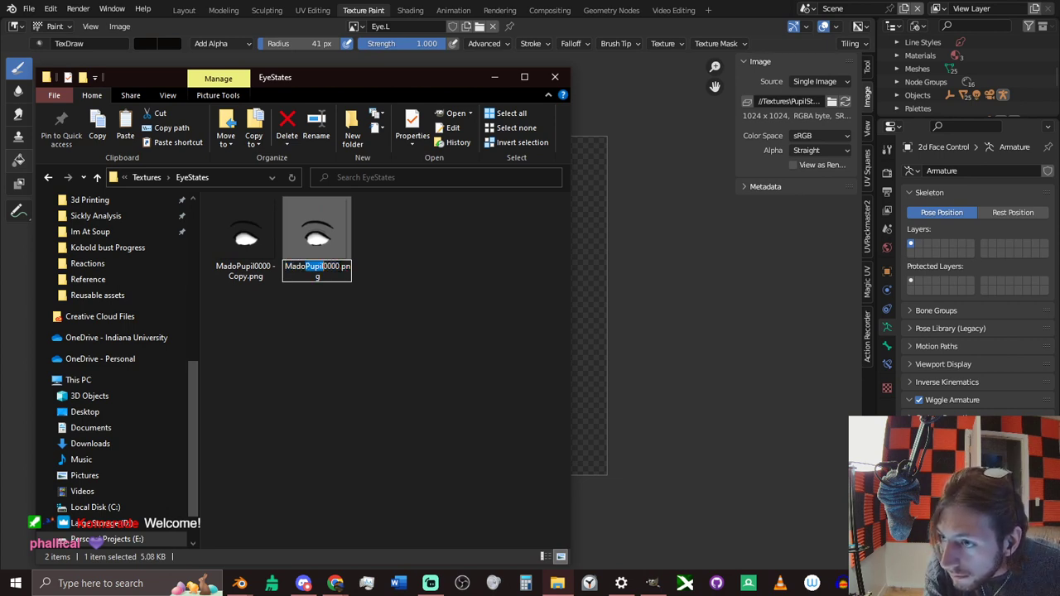
type("Eyes")
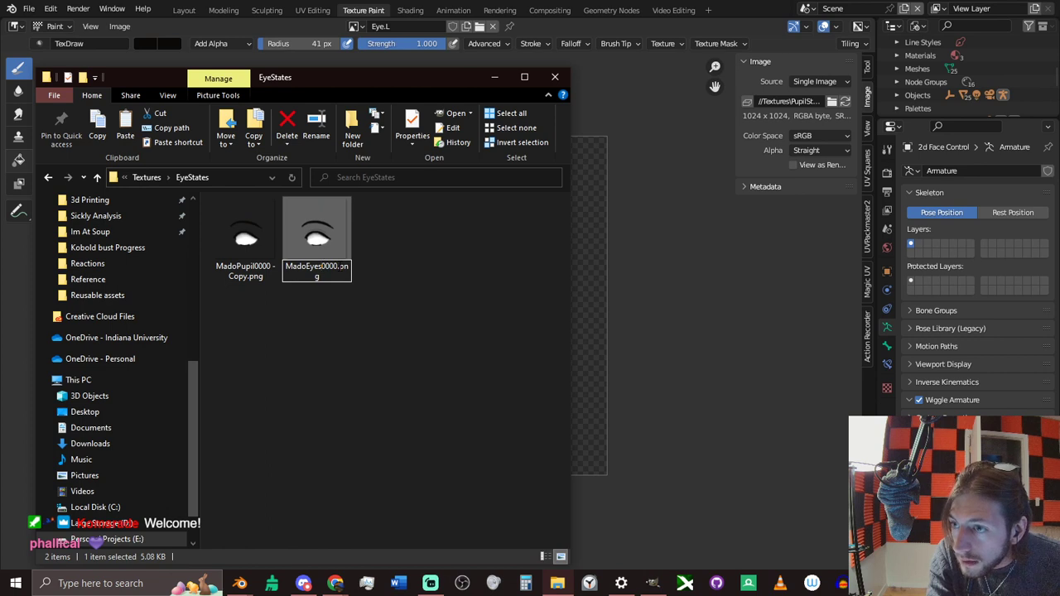
key("Return")
left_click(339, 272)
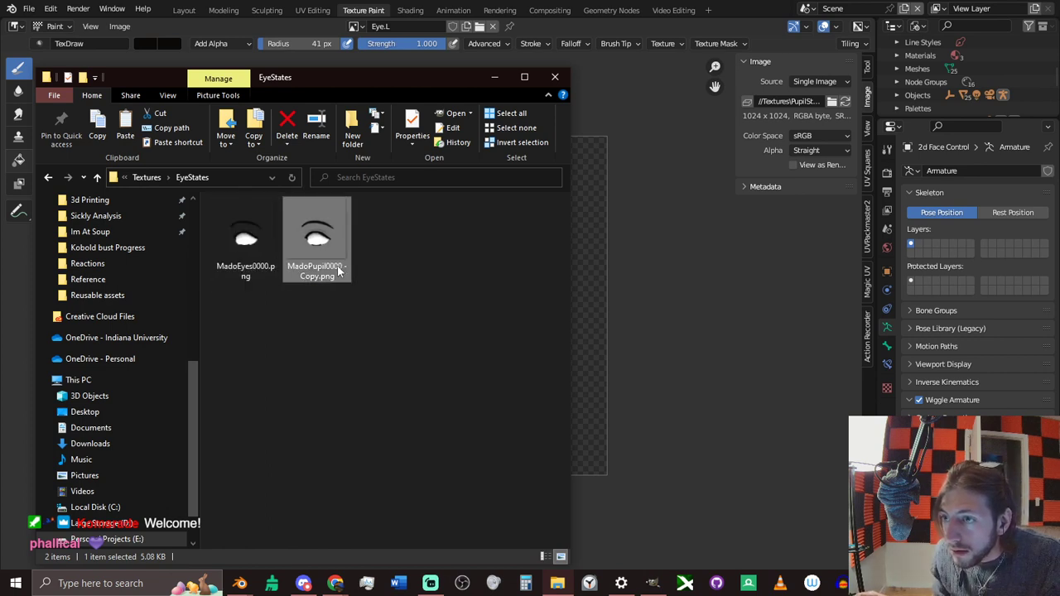
key("Delete")
Duplicate MadoEyes0000.png in the EyeStates folder and rename the original file to MadoEyes0001.png.
left_click(225, 234)
key("ctrl+c")
key("ctrl+v")
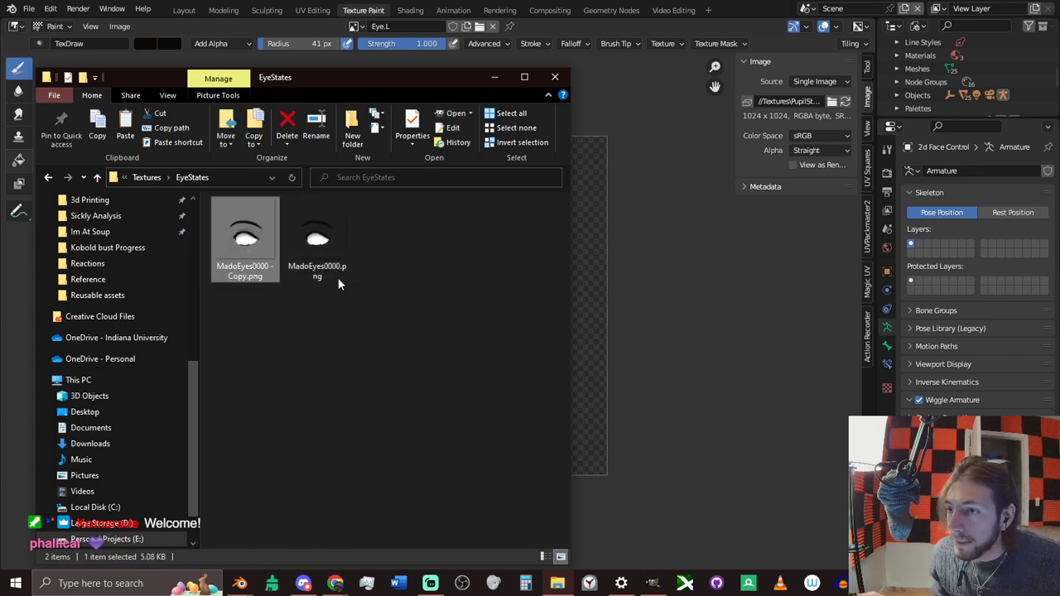
left_click(338, 280)
key("F2")
key("Right")
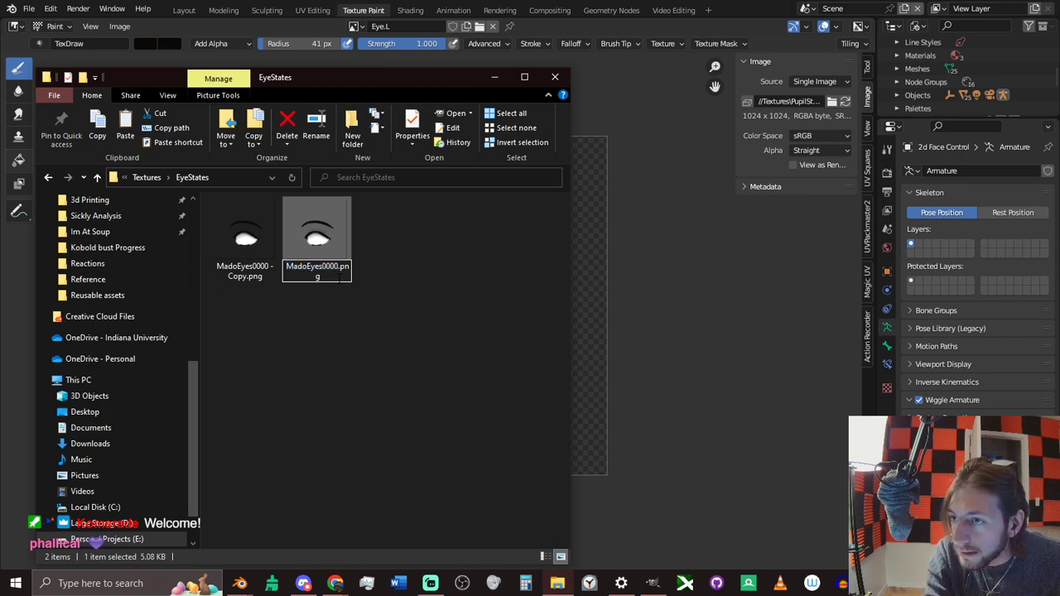
key("BackSpace")
type("1")
key("Return")
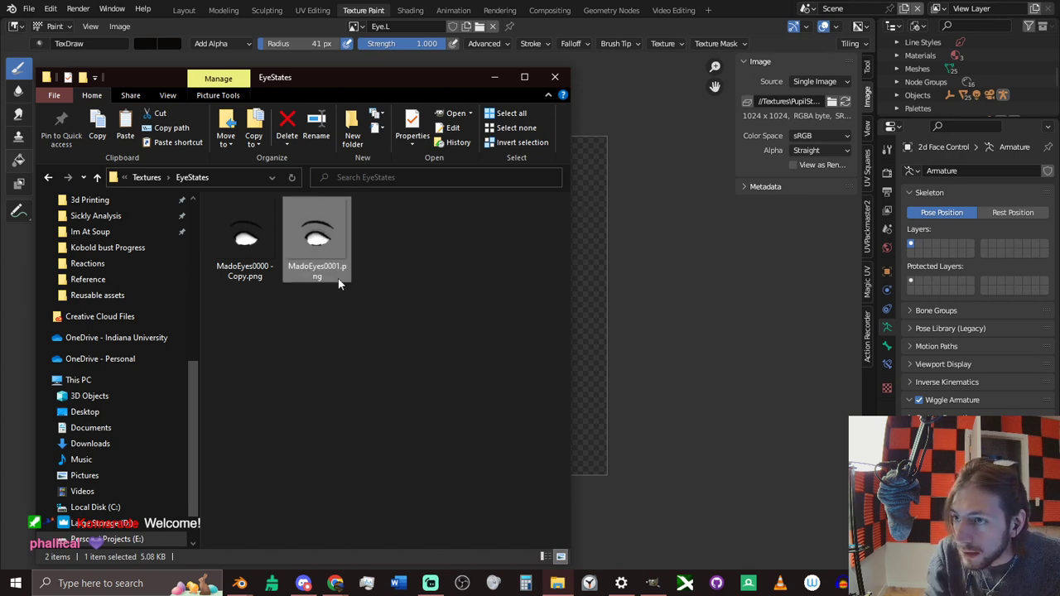
Strip the " - Copy" suffix from the duplicated eye file so it is named MadoEyes0000.png.
left_click(255, 257)
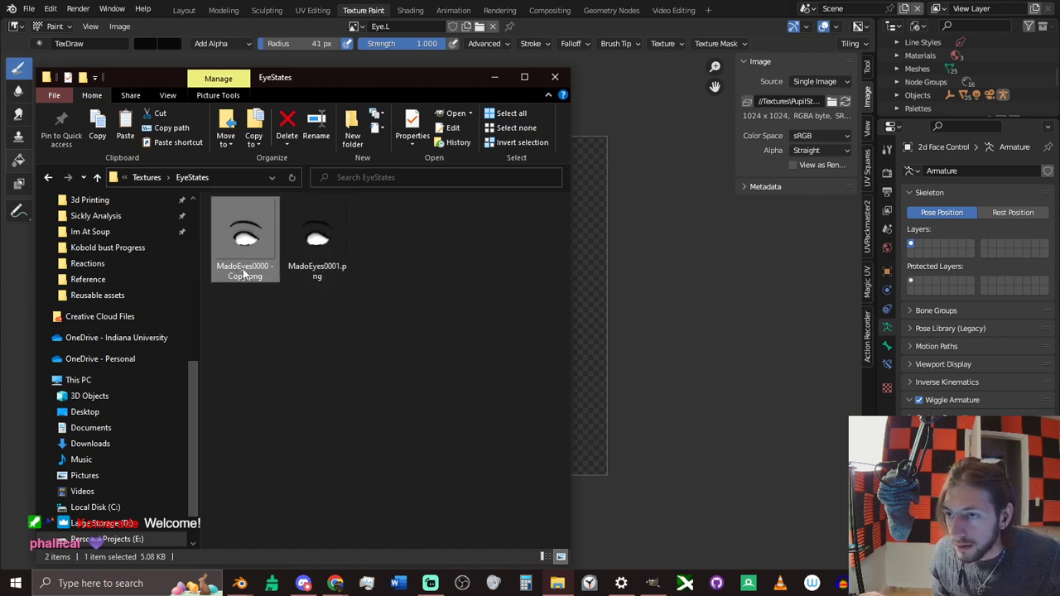
key("F2")
key("Right")
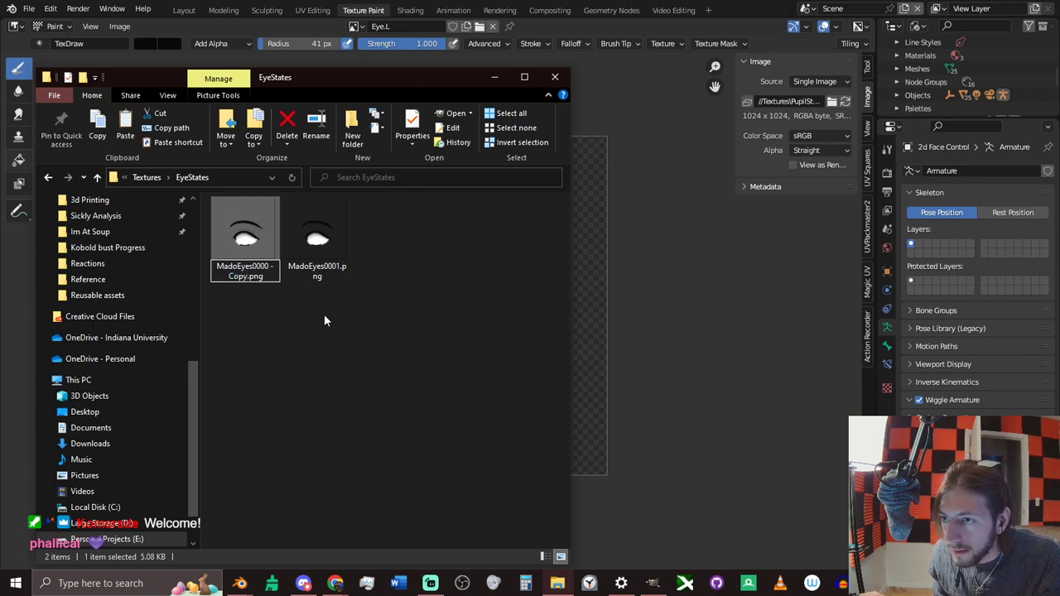
key("BackSpace")
key("BackSpace")
key("BackSpace")
key("BackSpace")
key("BackSpace")
key("BackSpace")
key("BackSpace")
key("Return")
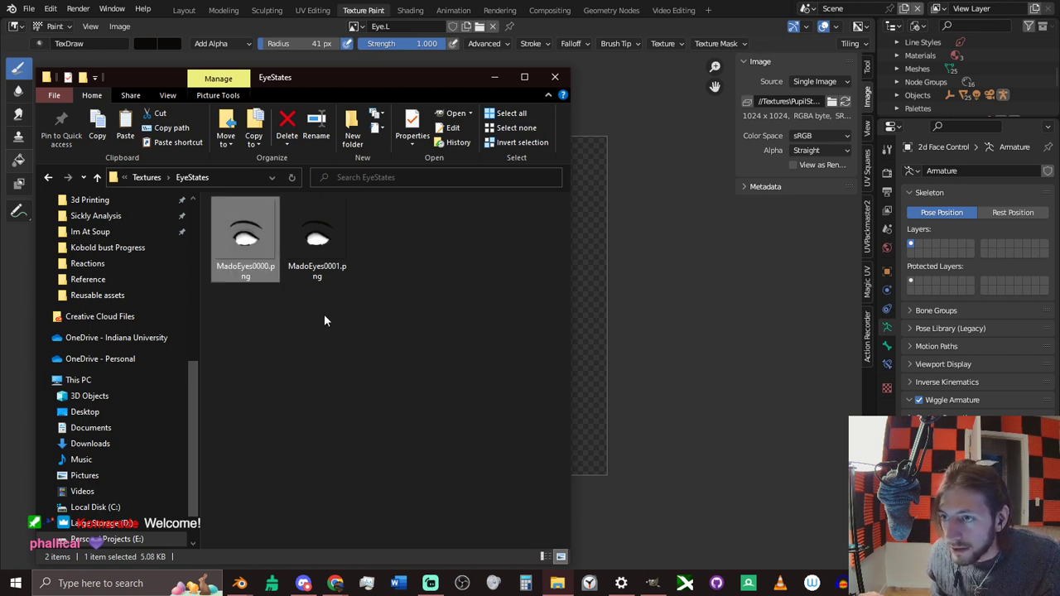
Close the EyeStates folder window, reload the Eye.L image from disk and check the eyes on the head.
left_click(555, 77)
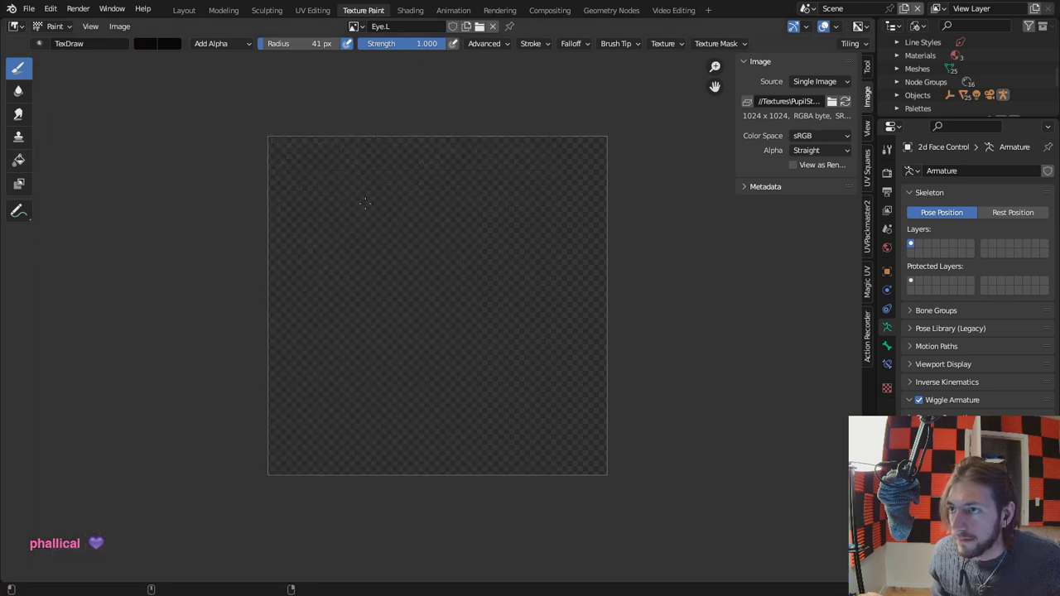
key("alt+r")
scroll(438, 317, "up", 10)
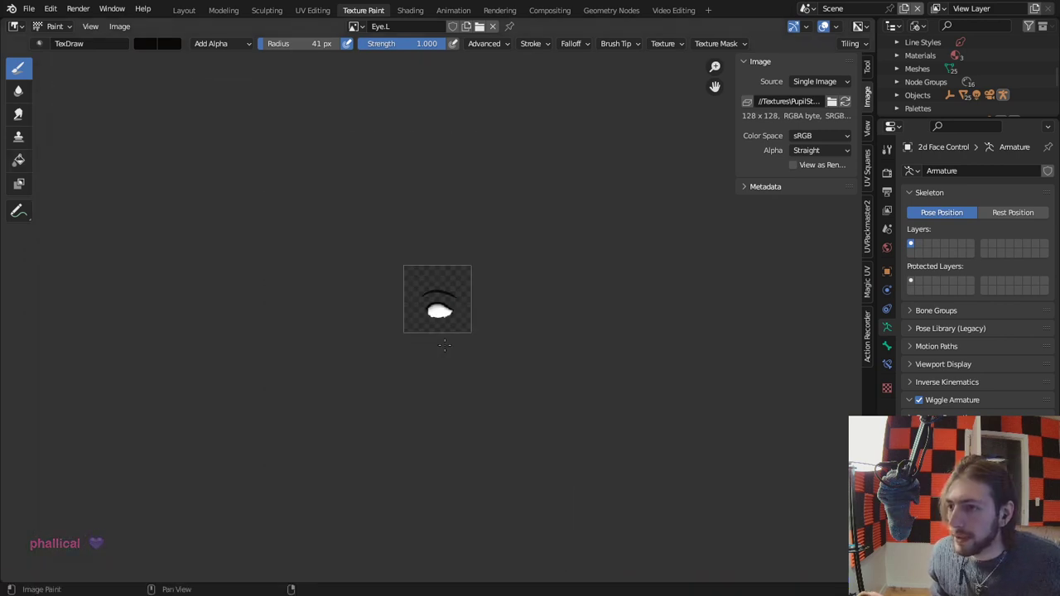
scroll(447, 343, "up", 6)
scroll(446, 343, "down", 5)
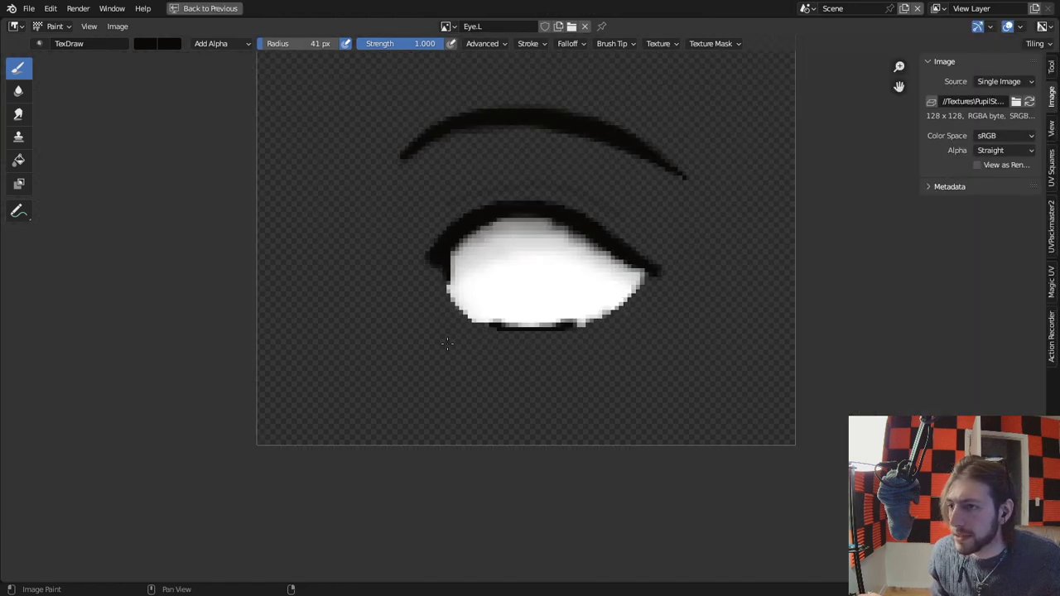
left_click(185, 10)
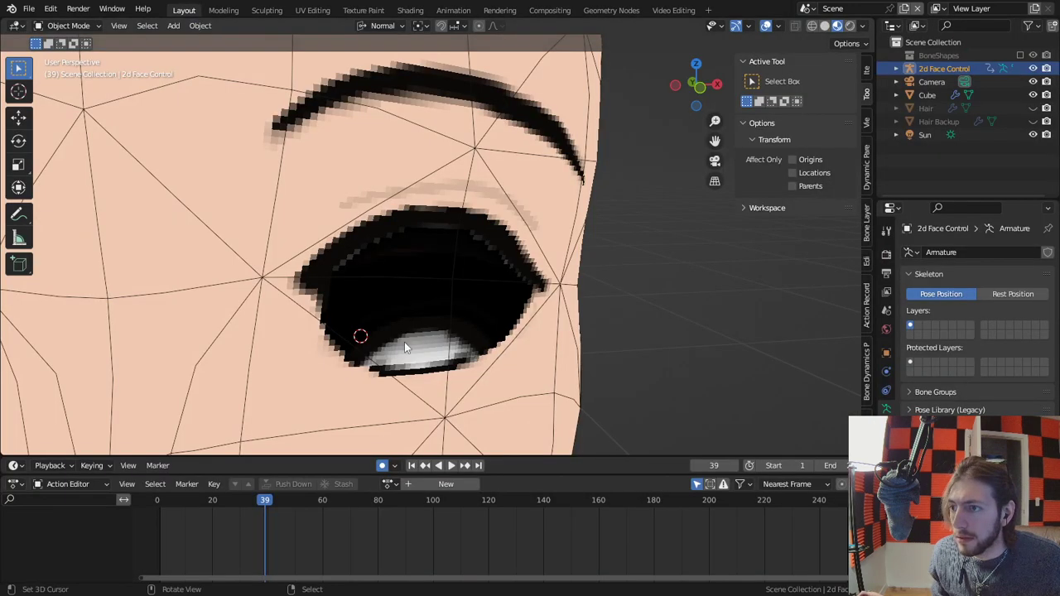
left_click(410, 10)
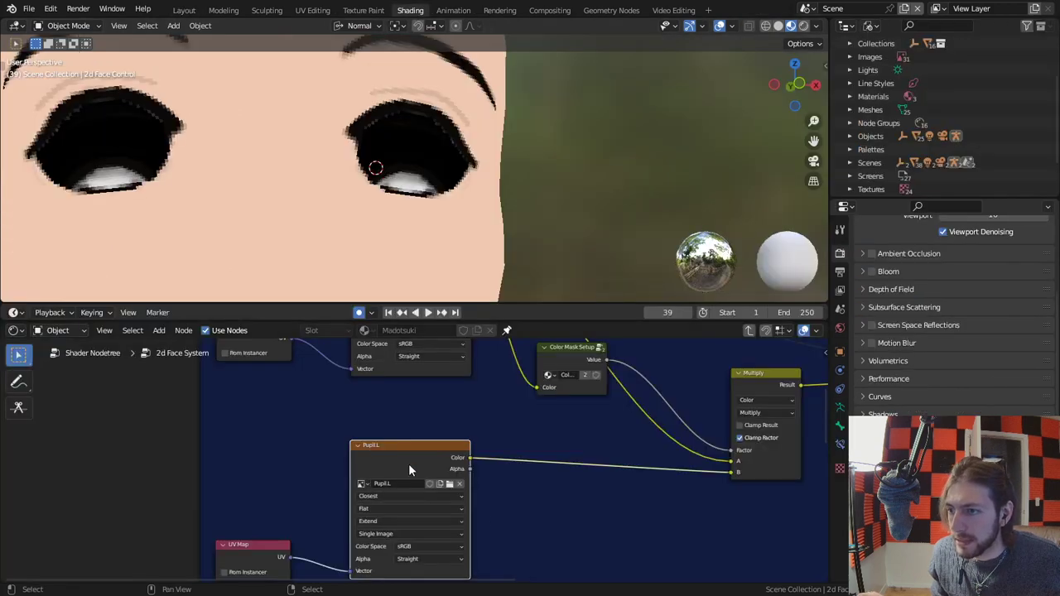
Load the brown iris texture as the Pupil.L image's source in Texture Paint, and check the eye in the Layout workspace.
left_click(358, 11)
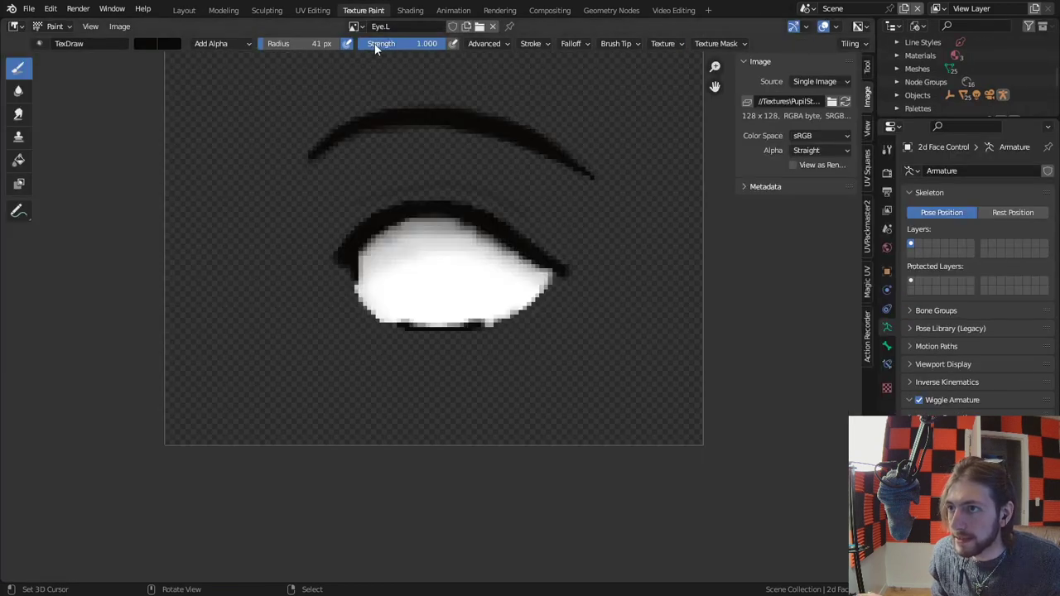
left_click(354, 26)
type("p")
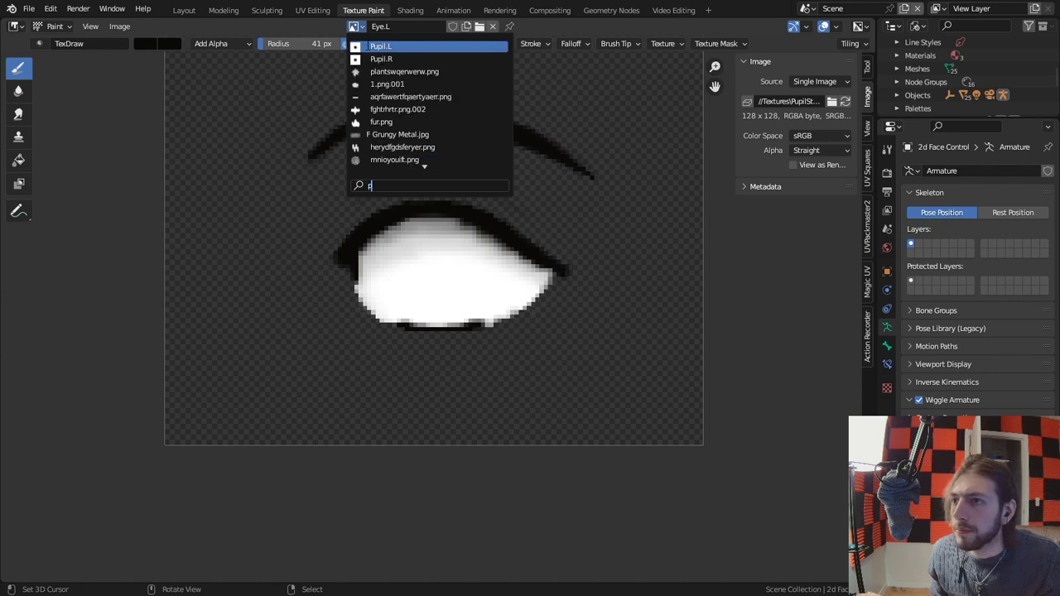
left_click(368, 47)
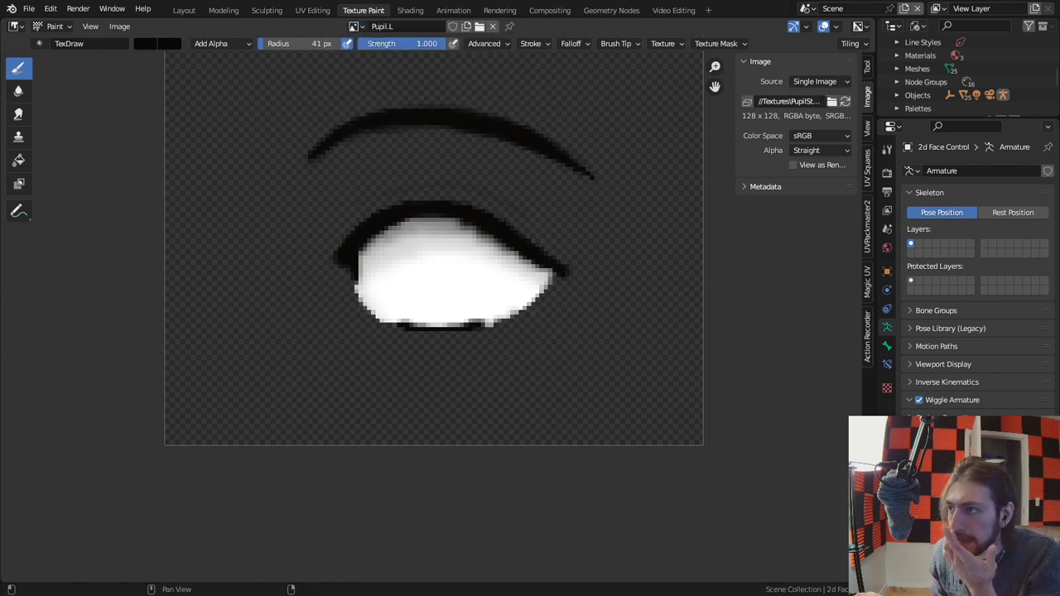
left_click(832, 101)
double_click(412, 175)
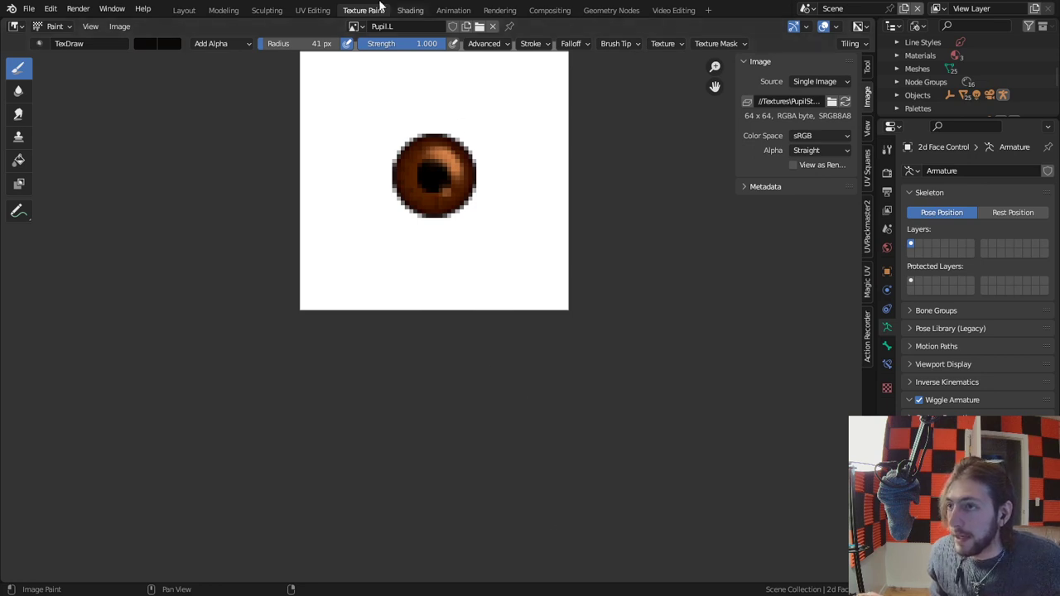
left_click(185, 11)
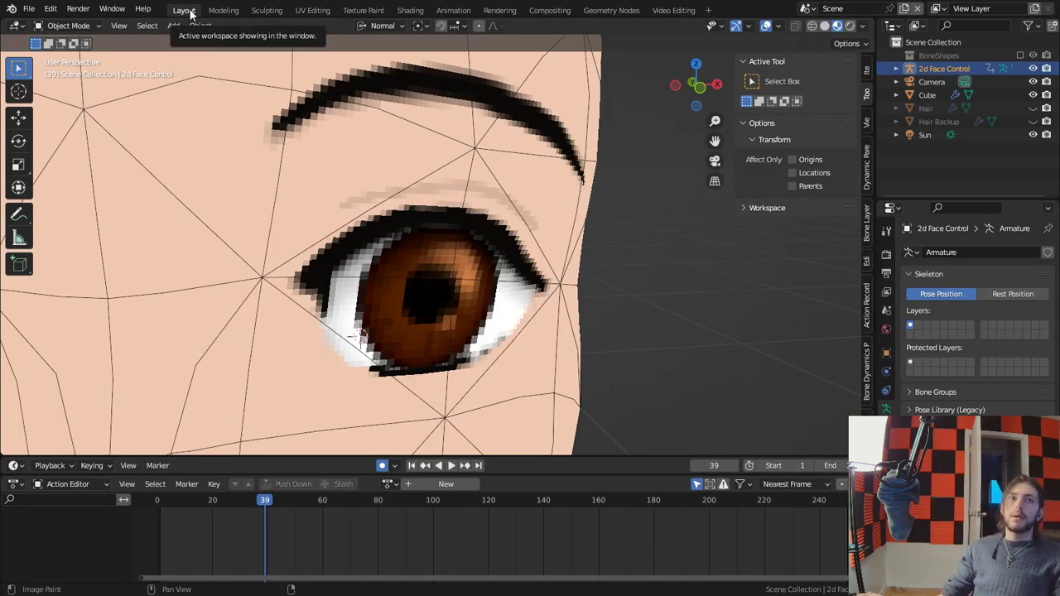
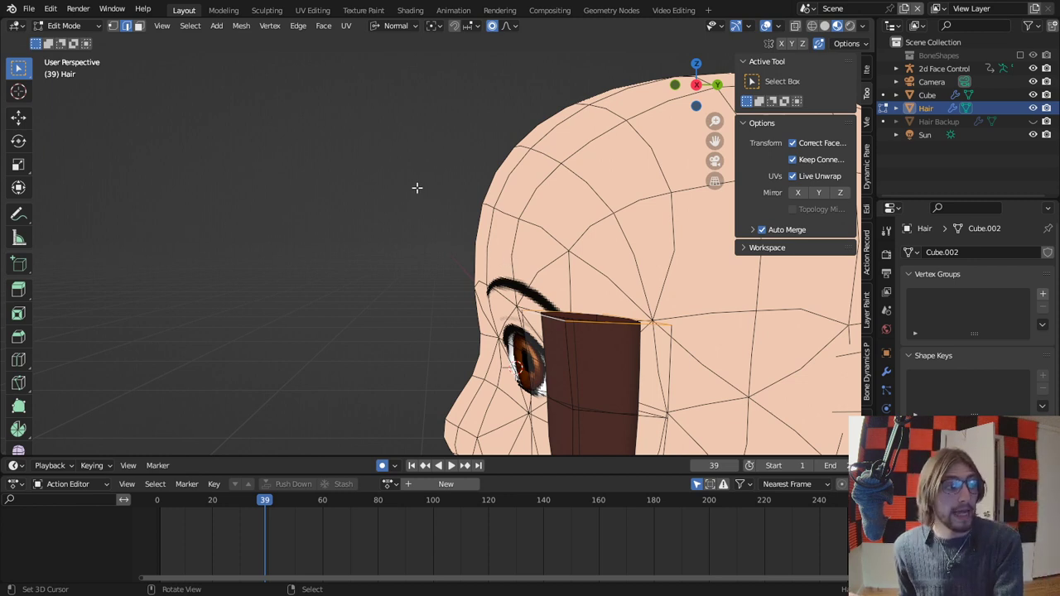
Extrude the upper edge loop of the side hair strand upward along the temple.
scroll(419, 242, "up", 1)
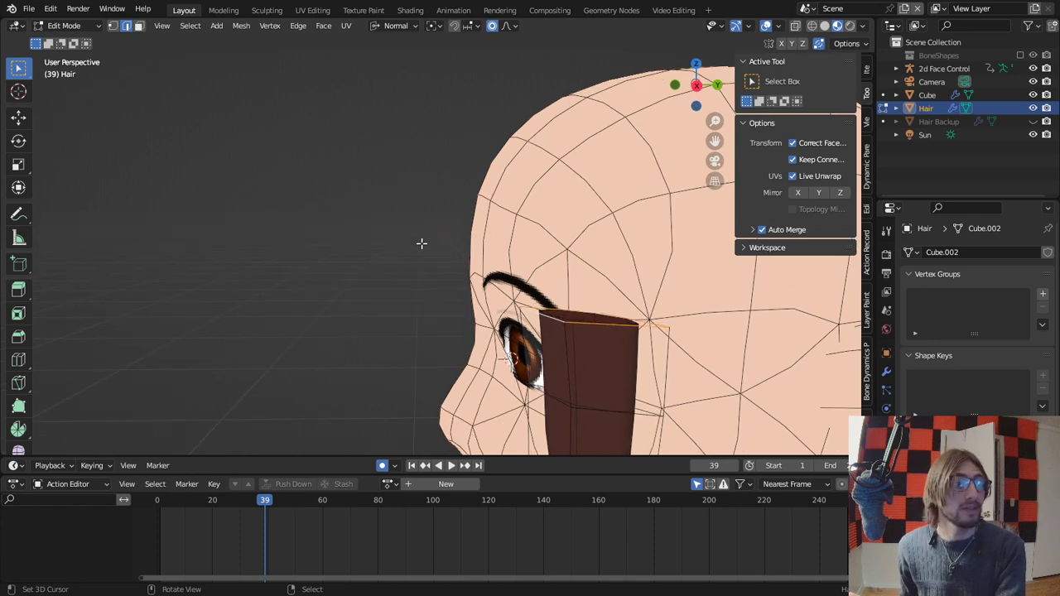
scroll(420, 257, "up", 1)
middle_click_drag(419, 277, 514, 275)
scroll(514, 275, "down", 4)
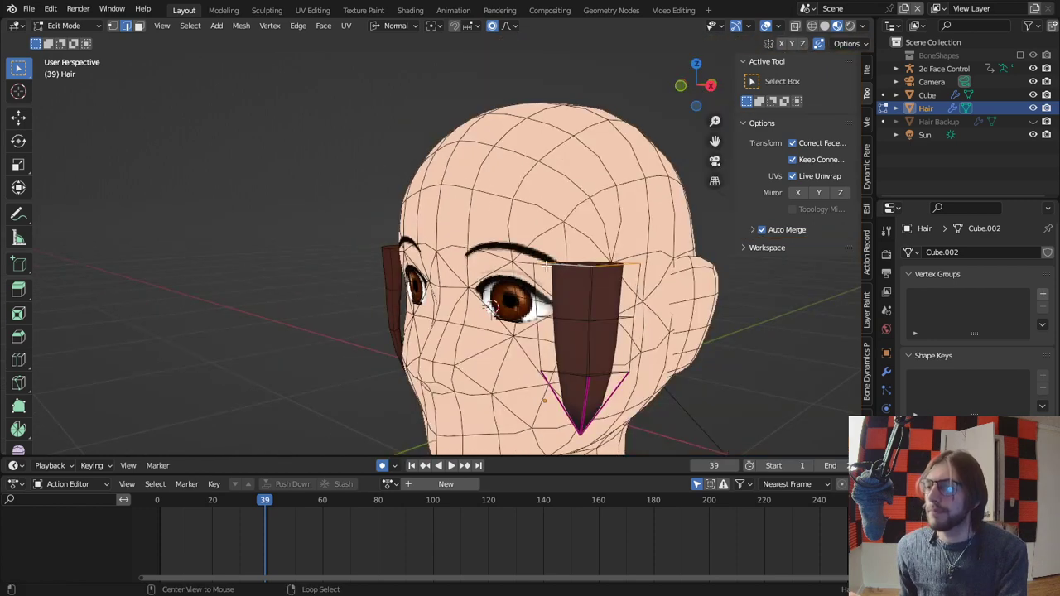
middle_click_drag(447, 270, 517, 274)
scroll(516, 275, "up", 1)
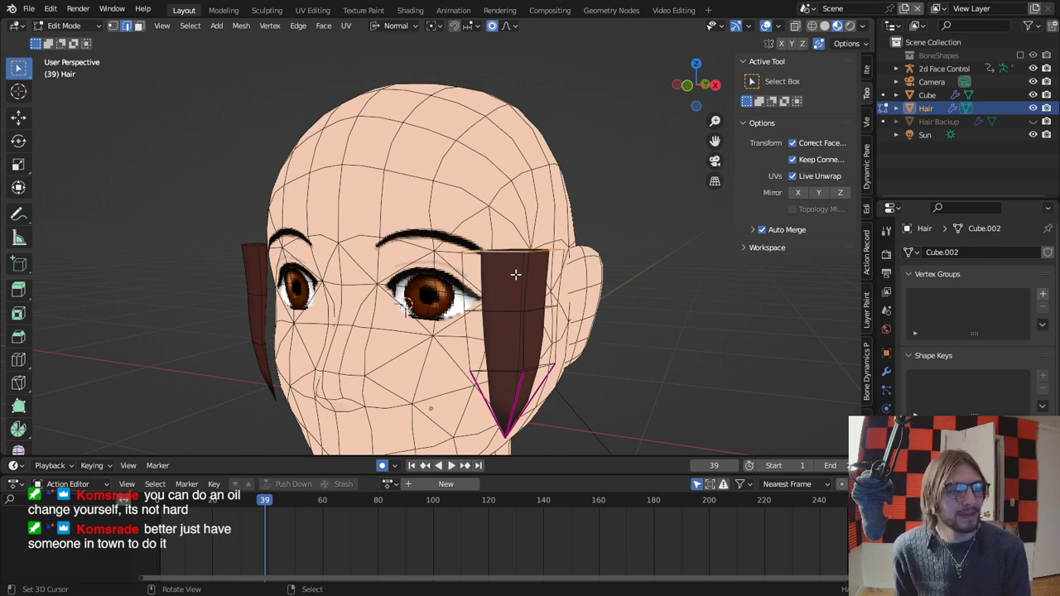
middle_click_drag(515, 274, 572, 259)
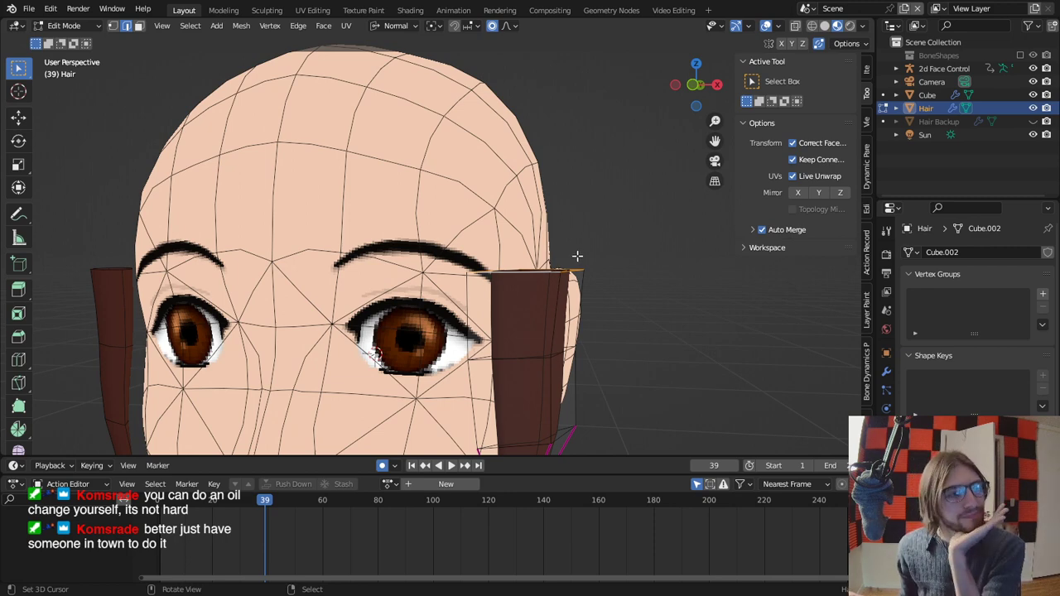
middle_click_drag(577, 256, 606, 250)
key("e")
left_click(592, 182)
Rotate the strand's new upper edge loop by -12.7° and scale it to 0.9.
middle_click_drag(591, 182, 485, 225)
key("r")
left_click(605, 165)
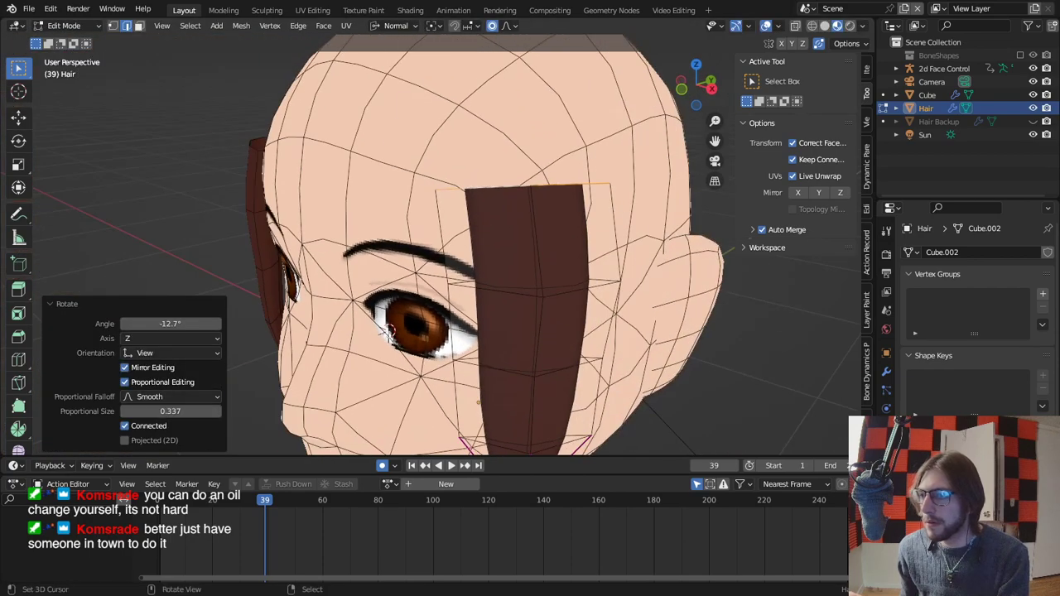
key("s")
left_click(596, 204)
middle_click_drag(596, 204, 475, 230)
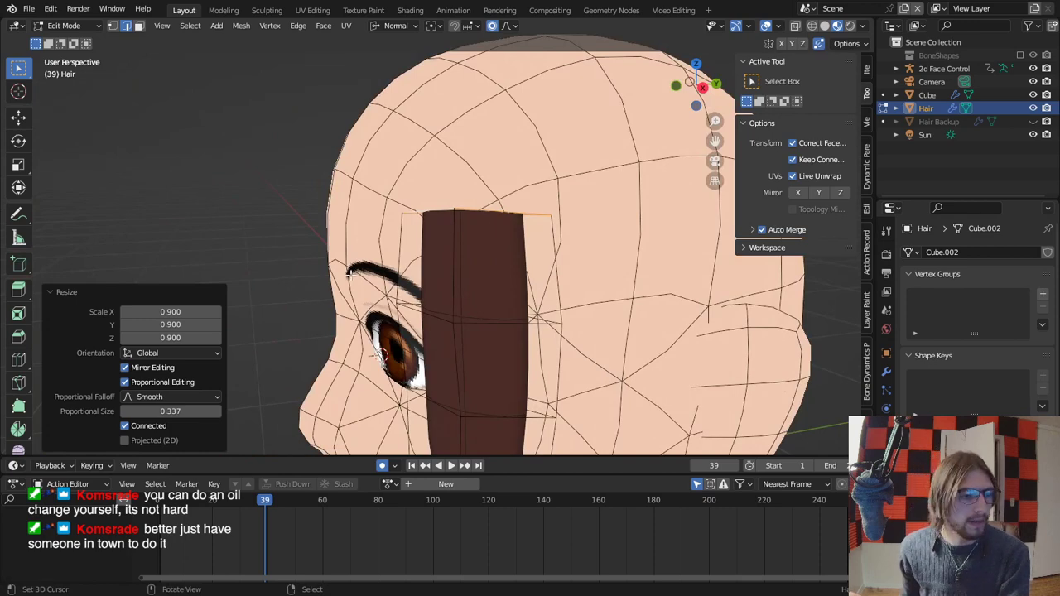
Move the strand's upper front corner vertex forward toward the forehead in vertex select mode.
middle_click_drag(431, 237, 468, 207)
key("1")
key("g")
left_click(450, 232)
Extrude two connected edges from the strand's upper front corner vertex, one down toward the eyebrow and one up the forehead.
key("g")
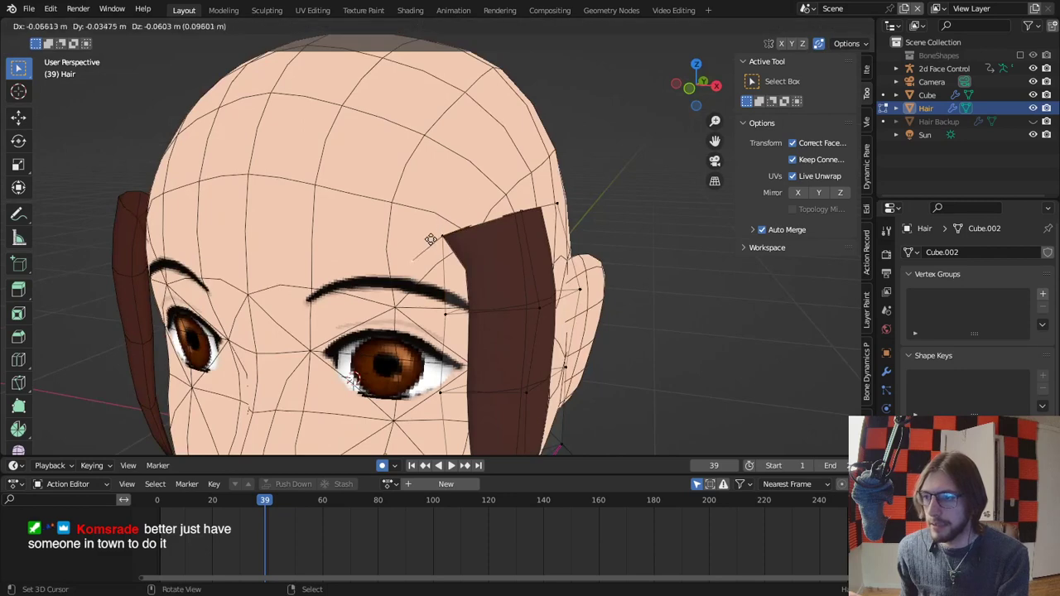
left_click(428, 273)
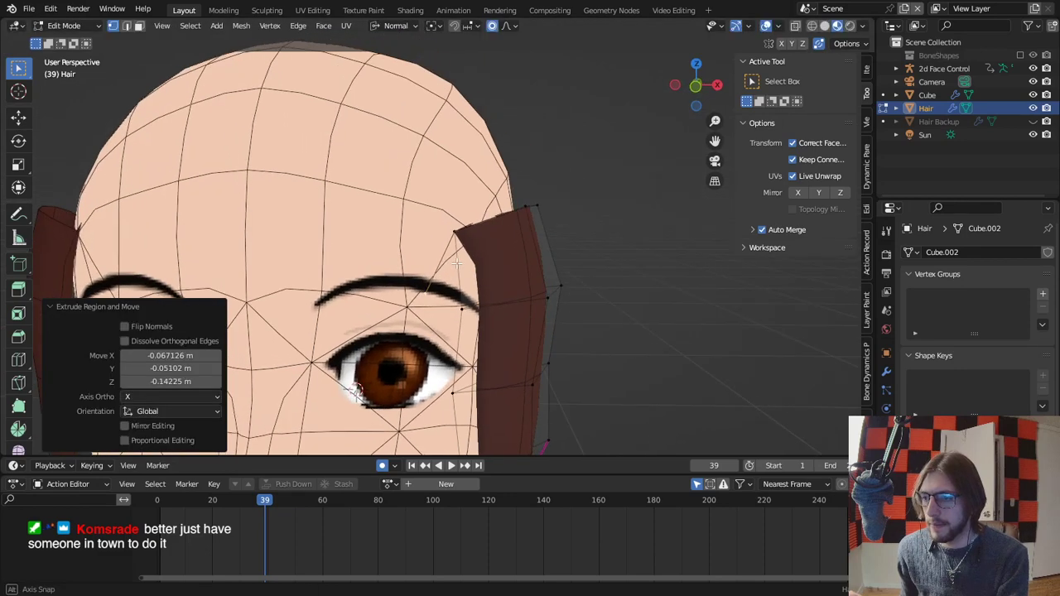
mouse_move(429, 273)
middle_mouse_down()
mouse_move(493, 274)
mouse_move(454, 283)
mouse_move(418, 269)
middle_mouse_up()
key("g")
left_click(370, 193)
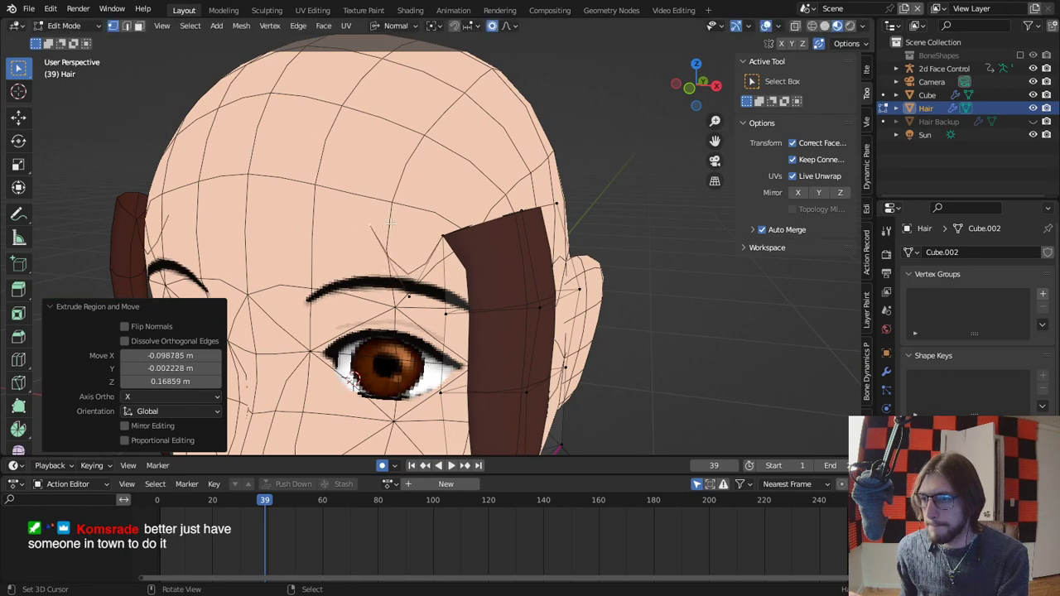
middle_click_drag(367, 191, 477, 273)
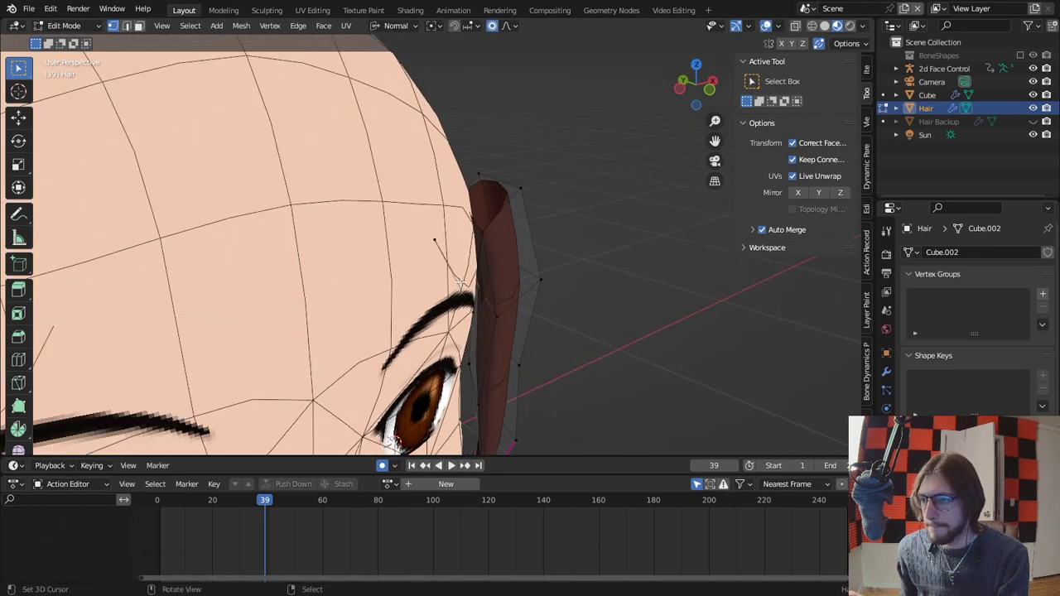
Rip the selected vertex on the strand's upper edge, leaving it in place.
middle_click_drag(481, 268, 530, 255)
key("v")
right_click(440, 294)
key("g")
right_click(471, 252)
key("g")
right_click(448, 246)
scroll(465, 262, "down", 3)
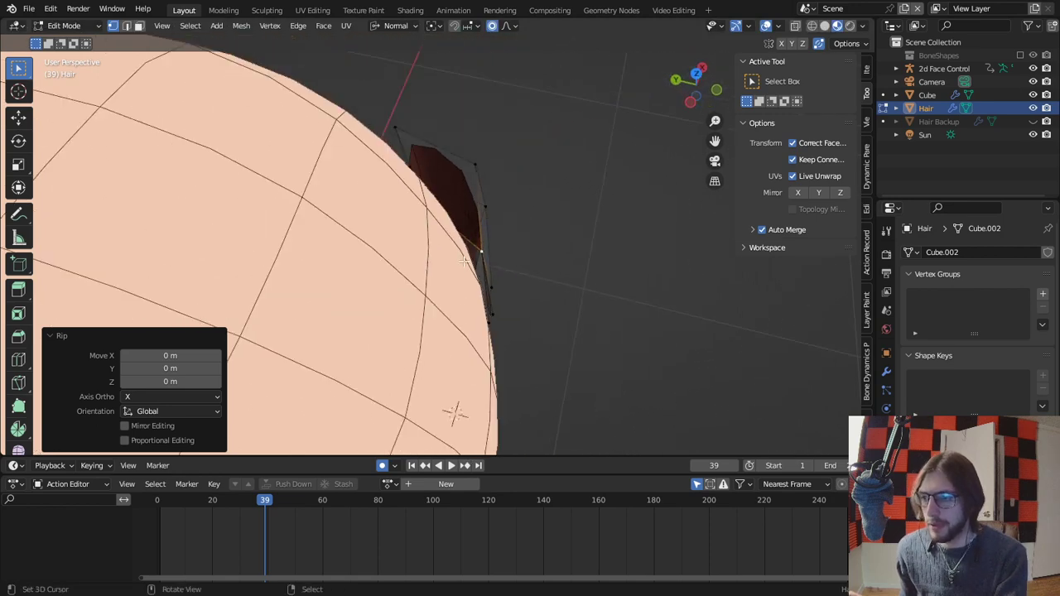
Deselect the hair mesh, leave its Edit Mode and select the head object Cube.
key("alt+a")
key("space")
key("space")
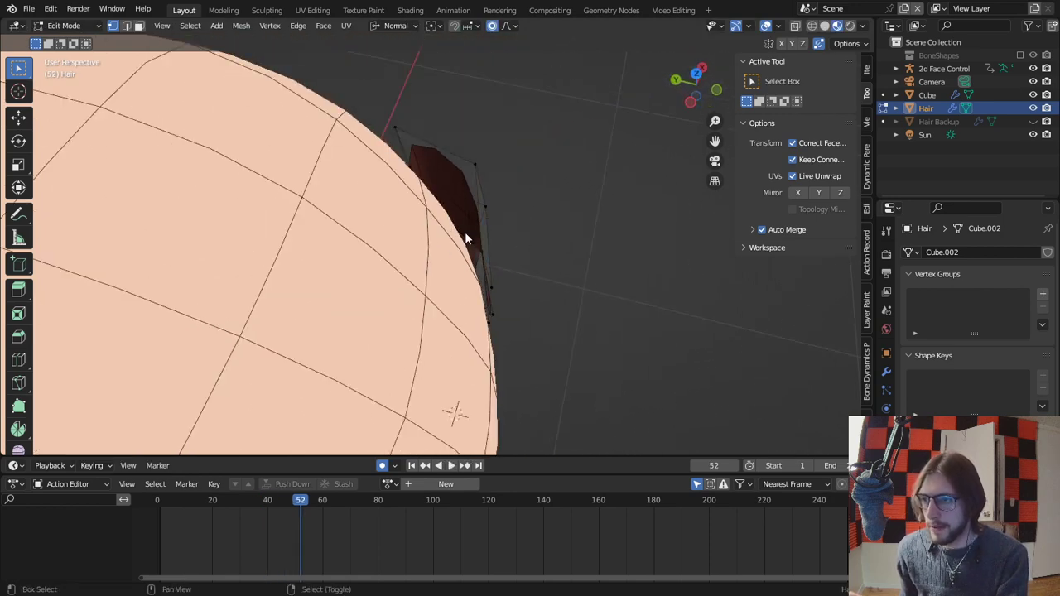
key("shift+o")
left_click(372, 226)
key("Tab")
left_click(362, 207)
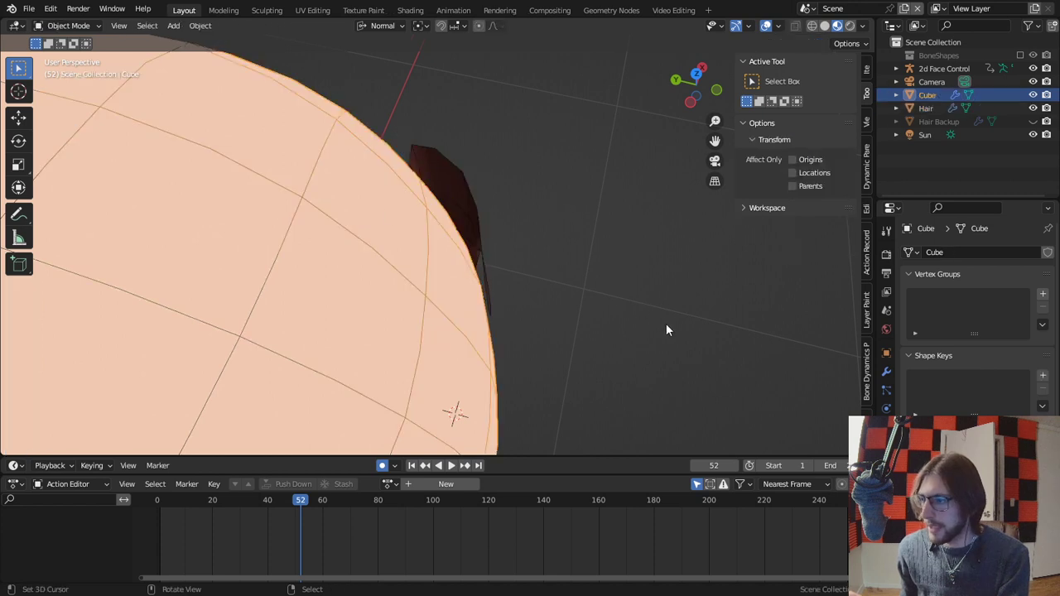
Set the head object Cube to display as wireframe in the viewport through its object display settings.
left_click(886, 352)
scroll(923, 407, "down", 1)
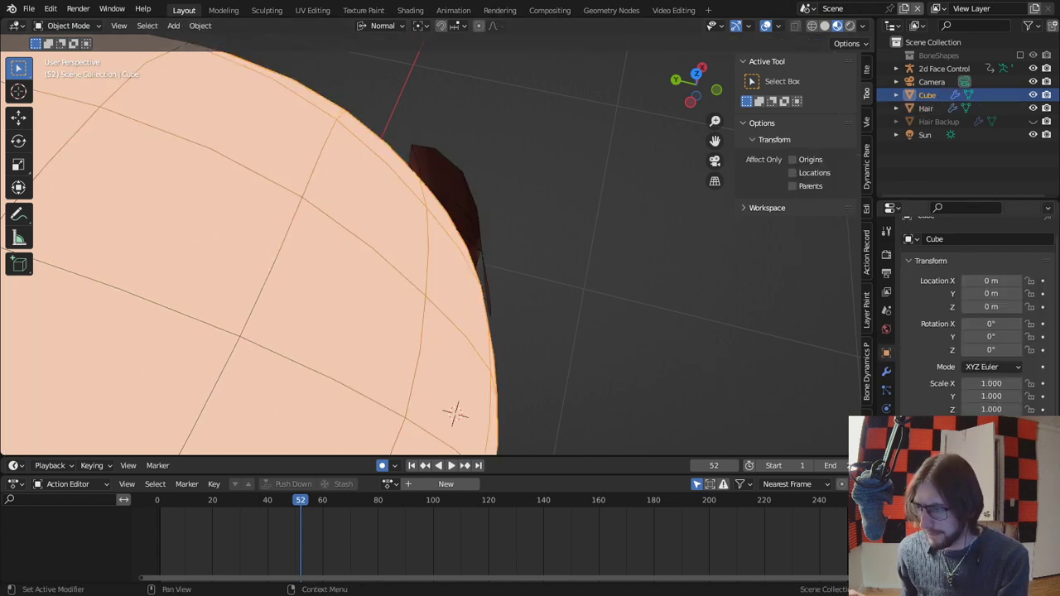
scroll(961, 347, "down", 2)
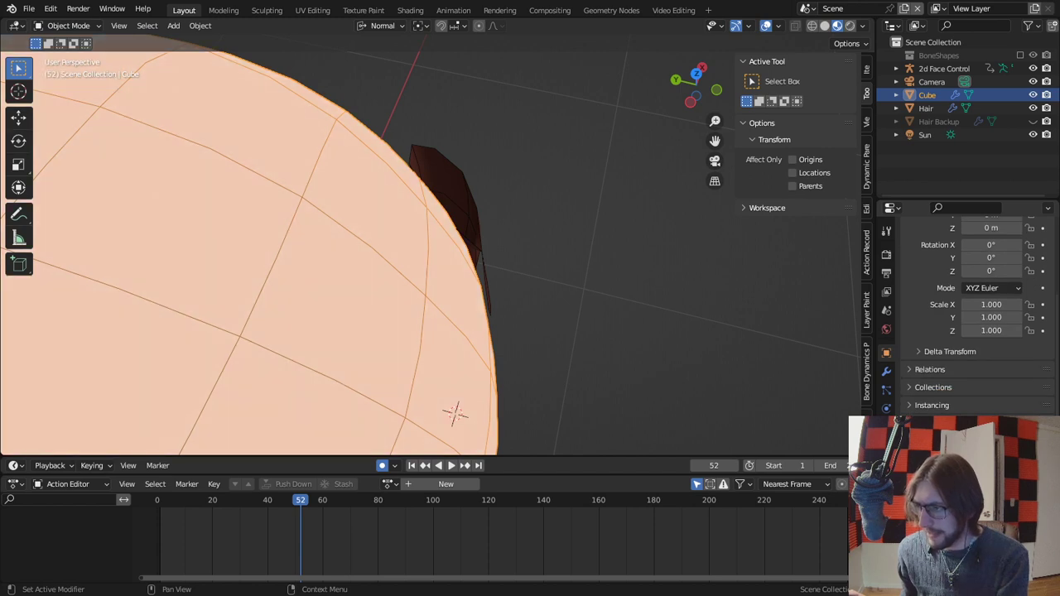
scroll(961, 331, "up", 2)
scroll(978, 315, "down", 2)
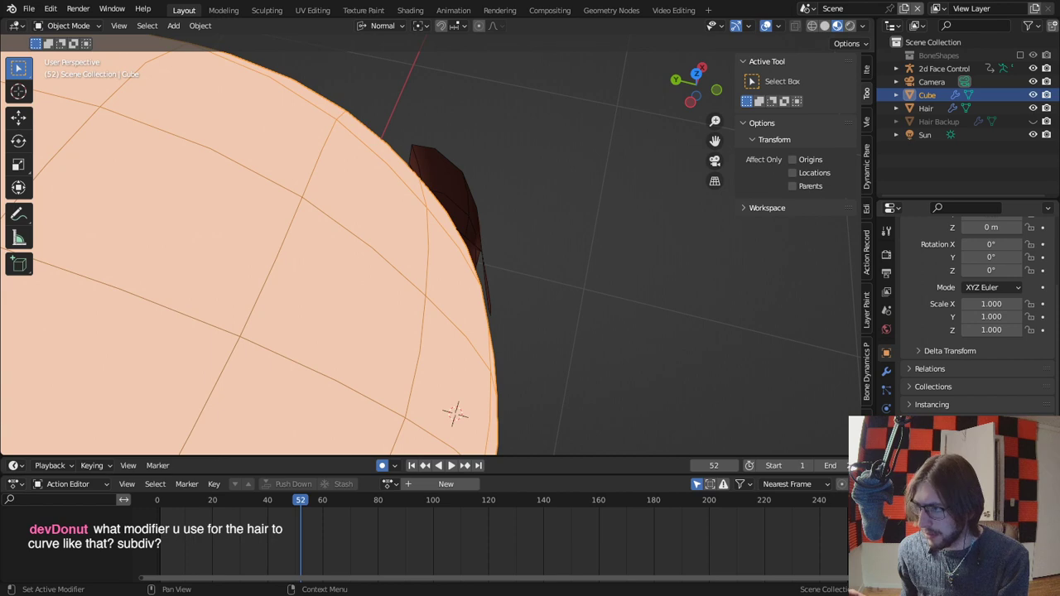
middle_click_drag(733, 398, 690, 343)
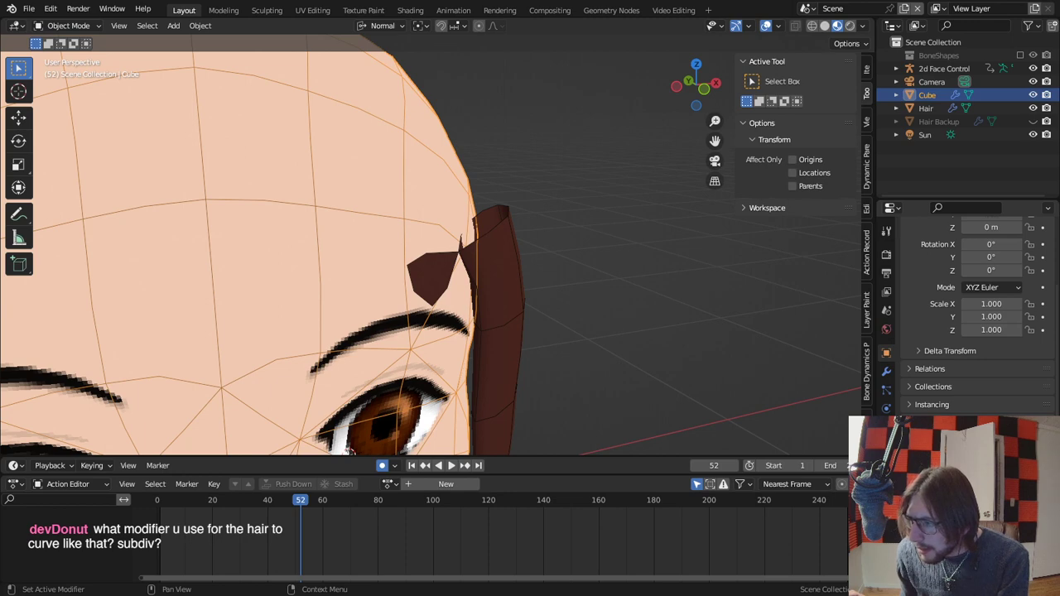
scroll(978, 315, "down", 1)
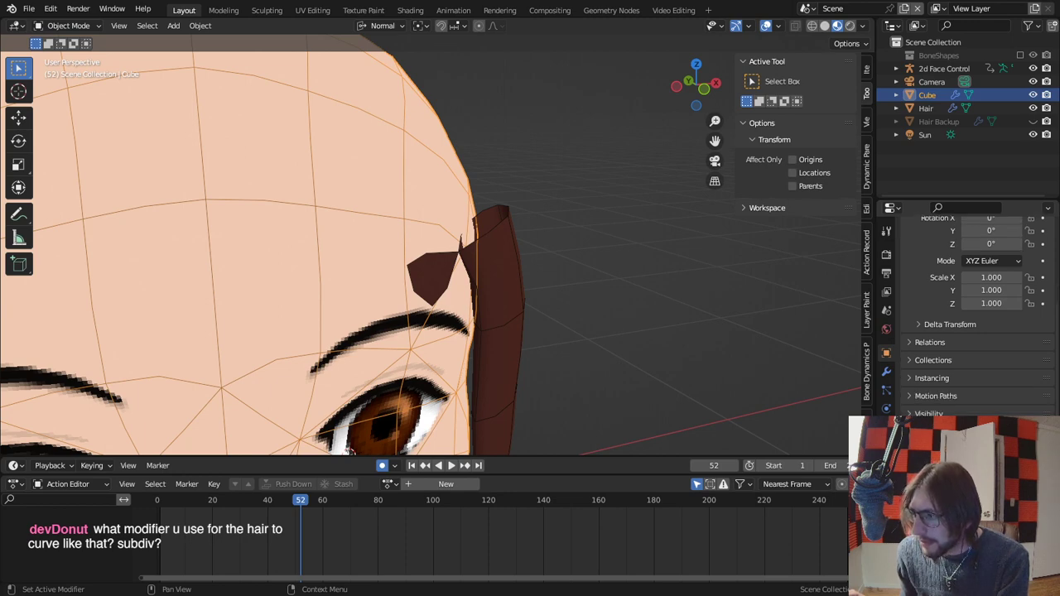
scroll(969, 315, "down", 2)
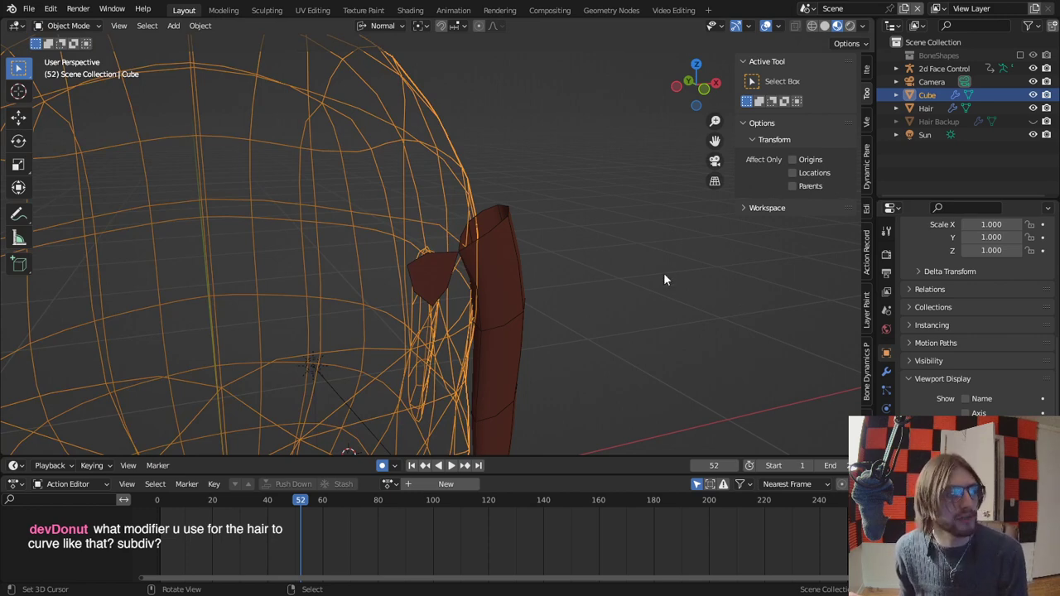
Select the Hair object and enter its Edit Mode, facing the pointed lower tip of the side strand.
middle_click_drag(663, 273, 566, 358)
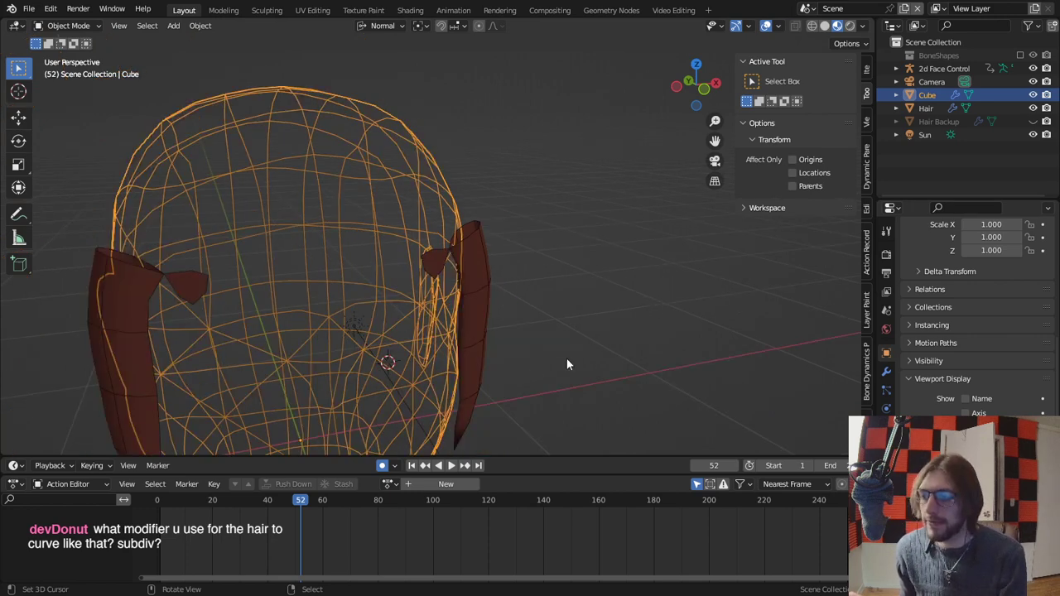
middle_click(474, 398, "alt")
scroll(471, 347, "up", 5)
right_click(441, 302)
key("Tab")
middle_click_drag(467, 318, 381, 312)
middle_click_drag(449, 284, 425, 282)
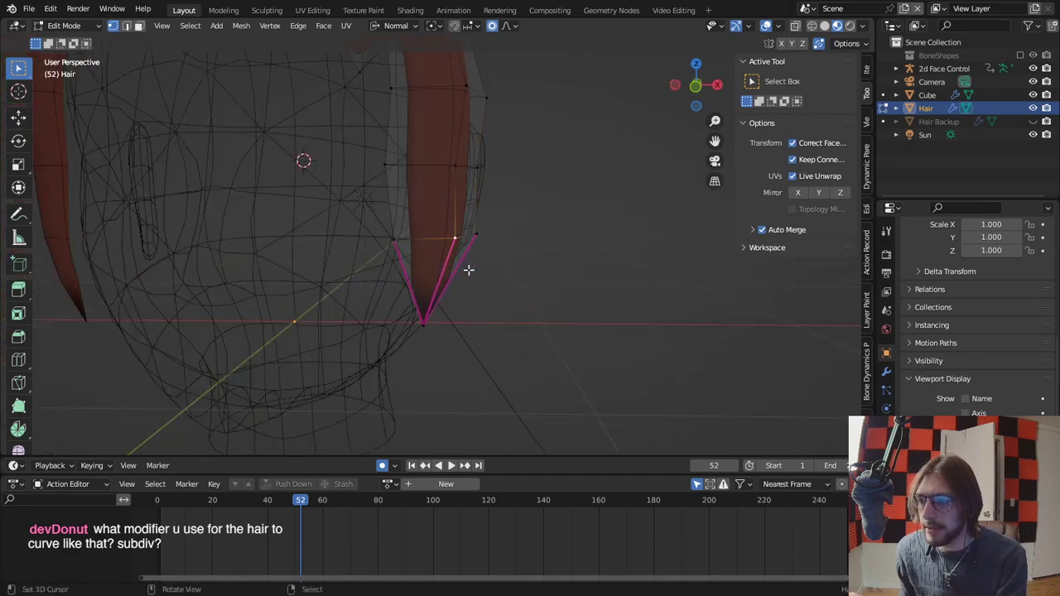
Try lowering the crease of the three edges that meet at the side strand's lower tip.
key("shift+e")
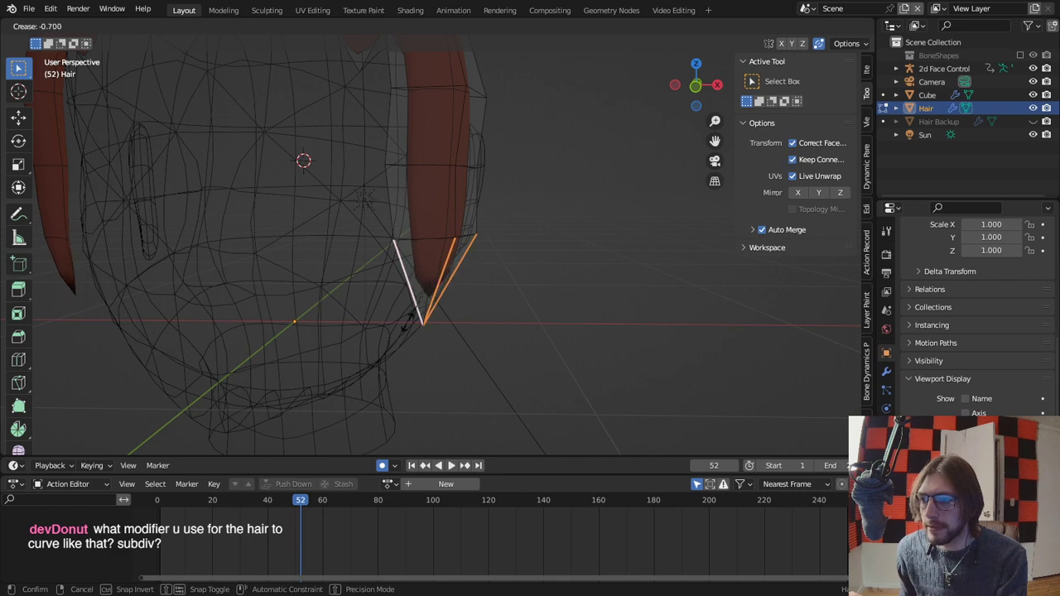
left_click(464, 278)
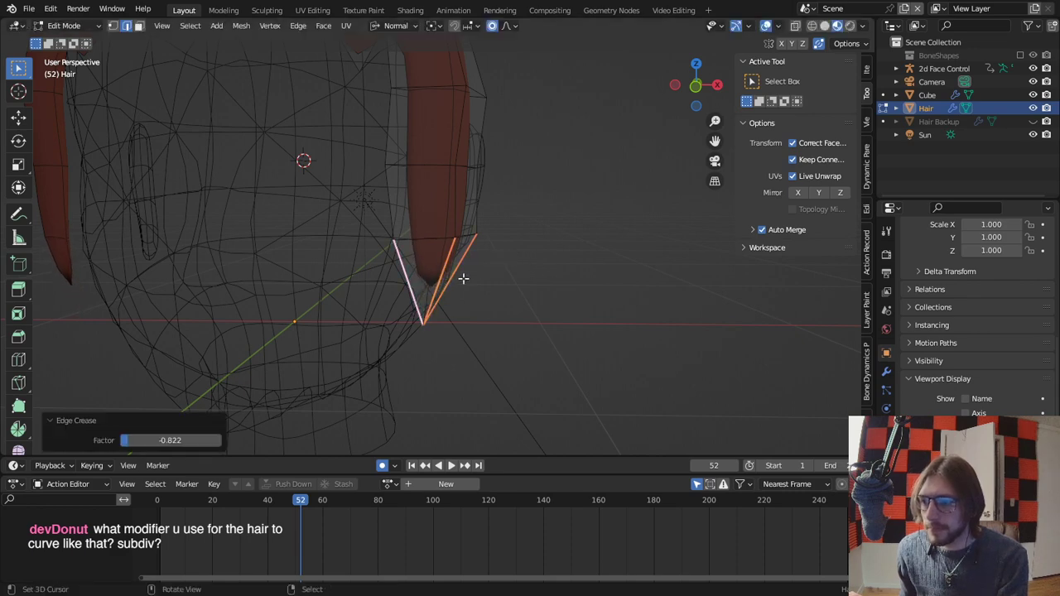
key("shift+e")
left_click(495, 288)
middle_click_drag(551, 286, 508, 266)
scroll(530, 260, "up", 2)
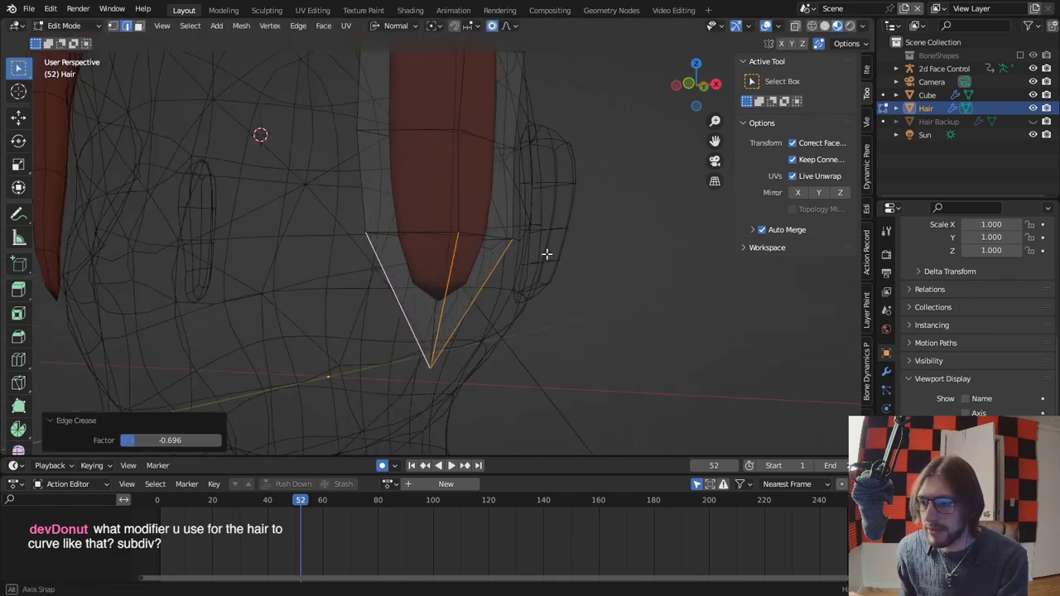
Crease the three edges meeting at the side strand's lower tip with a factor of 1.000.
middle_click_drag(580, 255, 549, 255)
key("shift+e")
left_click(722, 256)
scroll(559, 232, "down", 4)
middle_click_drag(517, 184, 531, 249, "shift")
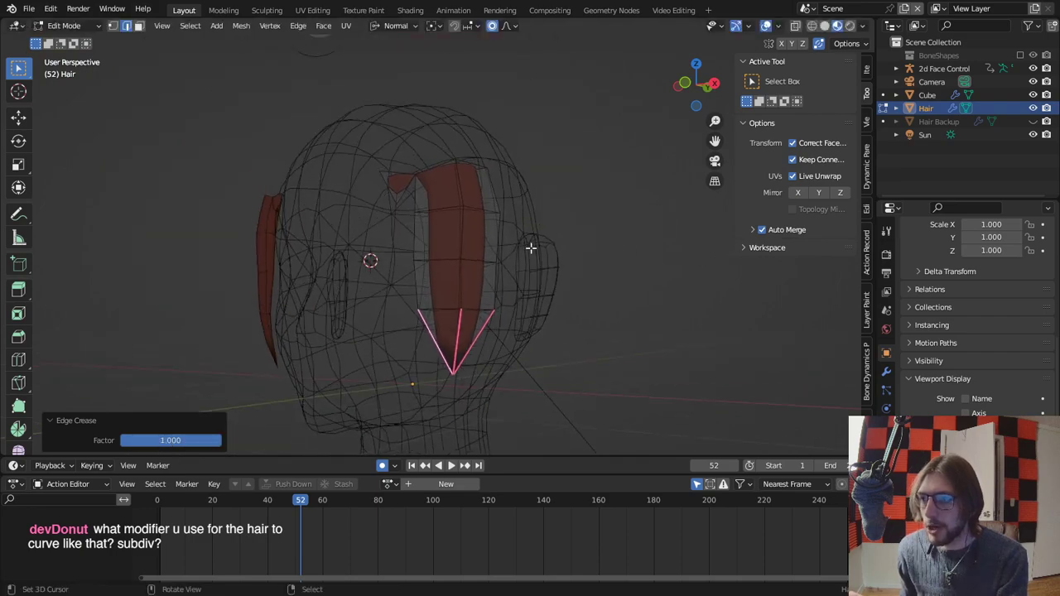
Adjust the vertices at the strand's upper front corner, where it joins the small forehead tuft.
middle_click_drag(445, 192, 466, 230)
scroll(448, 199, "up", 2)
middle_click(430, 162, "alt")
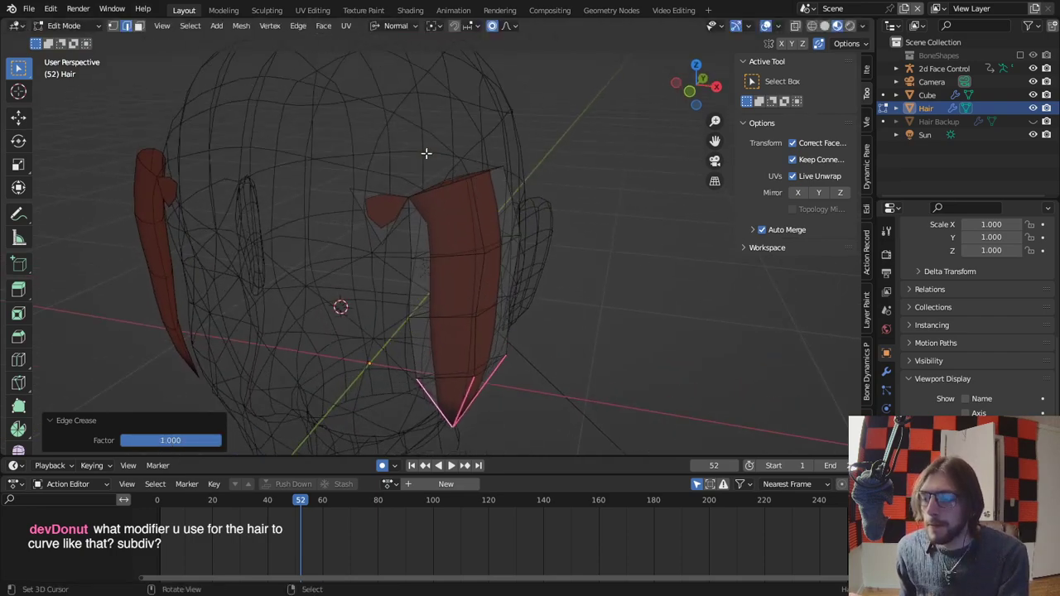
middle_click_drag(426, 154, 442, 287)
key("g")
scroll(433, 293, "down", 2)
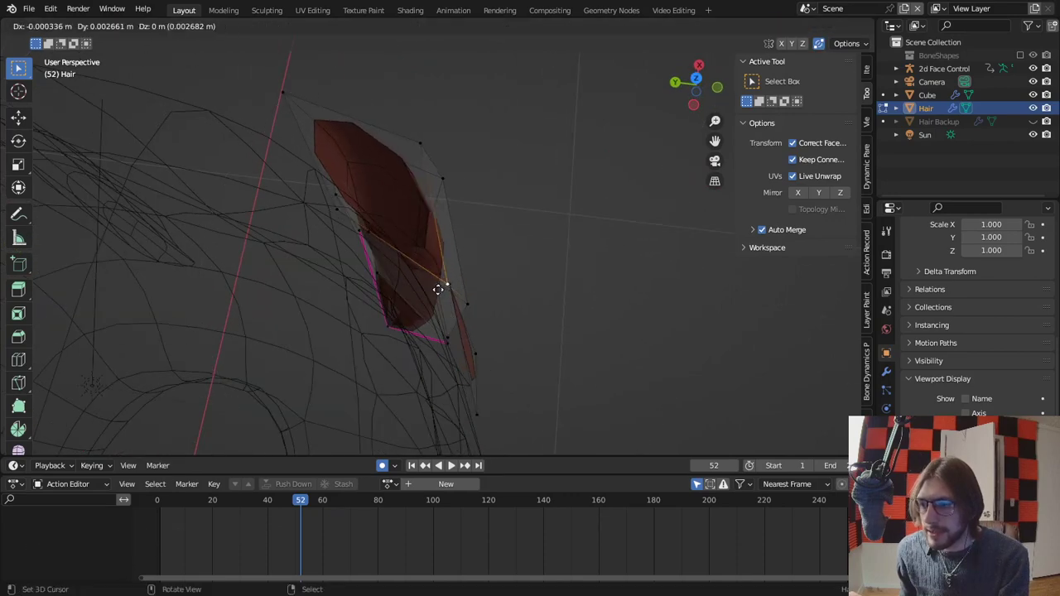
left_click(434, 292)
key("g")
left_click(376, 309)
Turn off proportional editing and set the snap target to Vertex.
middle_click_drag(376, 310, 553, 263)
right_click(461, 280)
key("g")
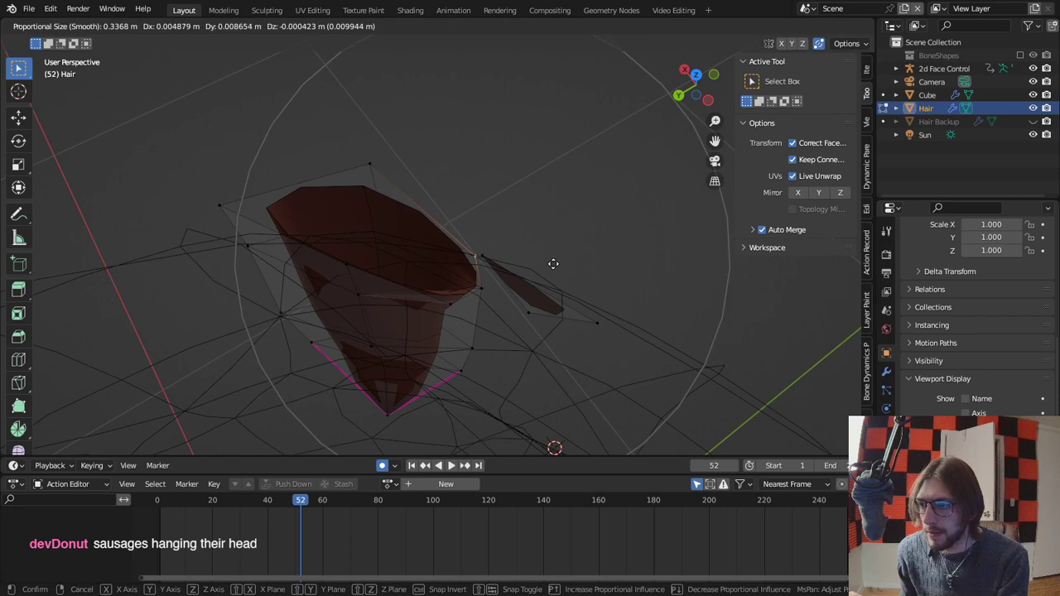
right_click(554, 264)
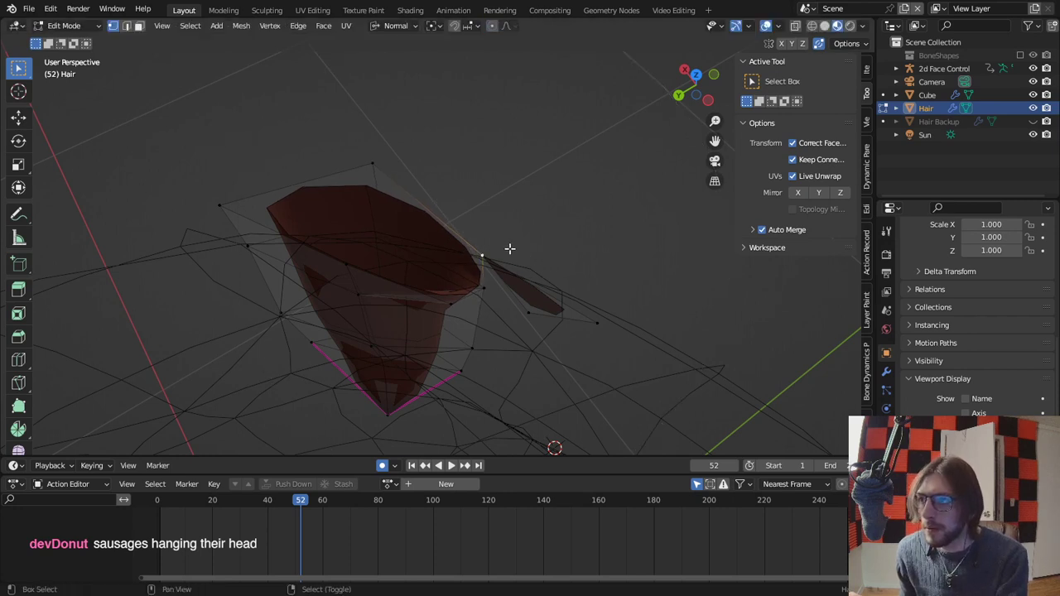
left_click(471, 27)
left_click(440, 78)
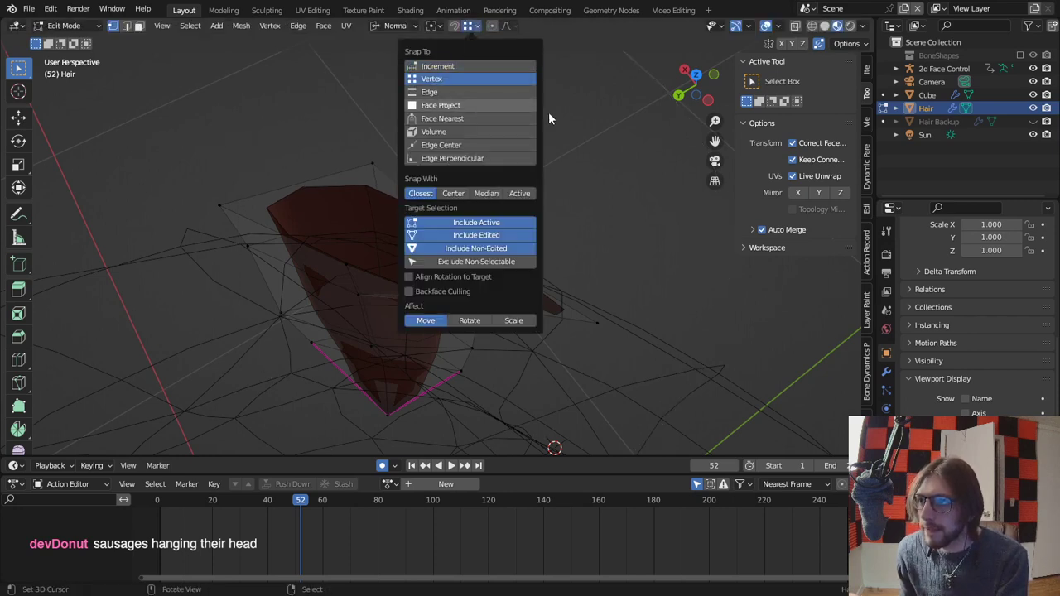
Enable snapping and snap the selected corner vertex onto its neighbour where the strand meets the forehead tuft.
key("shift+Tab")
key("g")
left_click(489, 246)
Fill a face between the two open edges that join the forehead tuft to the strand's upper corner.
middle_click_drag(490, 246, 488, 287)
left_click(485, 283)
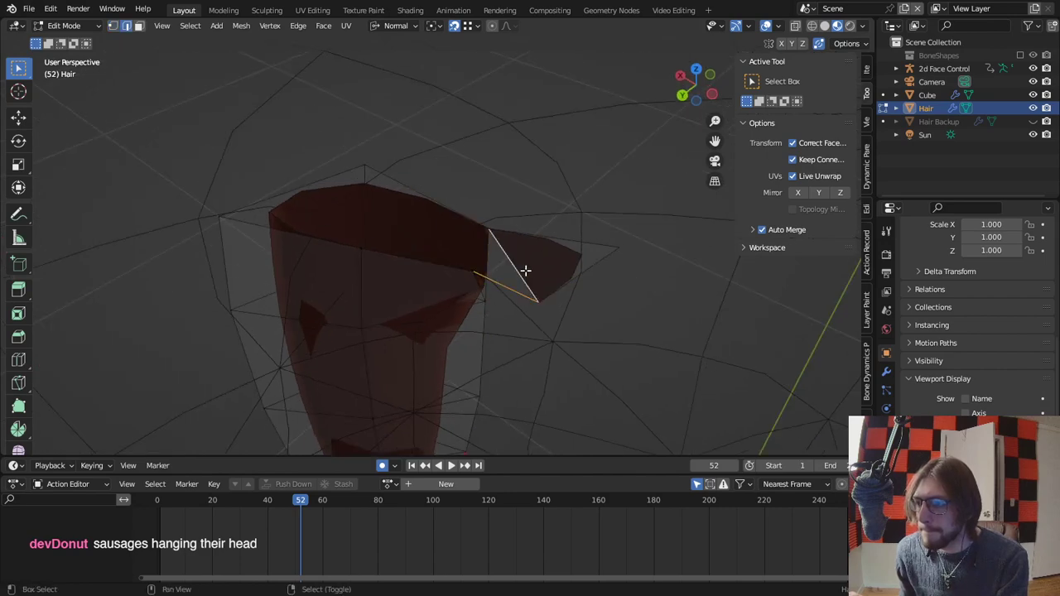
middle_click_drag(526, 270, 506, 282)
left_click(498, 243)
key("Tab")
scroll(527, 237, "down", 3)
scroll(485, 247, "up", 1)
scroll(443, 237, "up", 4)
Triangulate the face on the strand's inner side next to the forehead tuft joint.
key("Tab")
key("3")
left_click(439, 268)
key("ctrl+t")
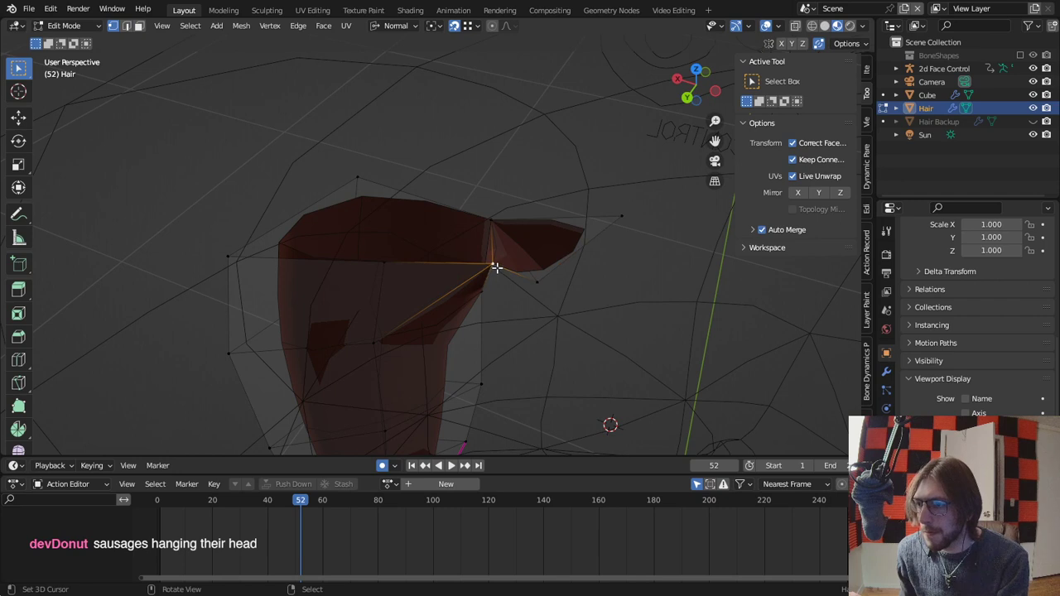
Extrude the joint's corner vertex onto the tuft's lower vertex and fill a face closing the tuft's back side.
key("e")
left_click(535, 277)
key("2")
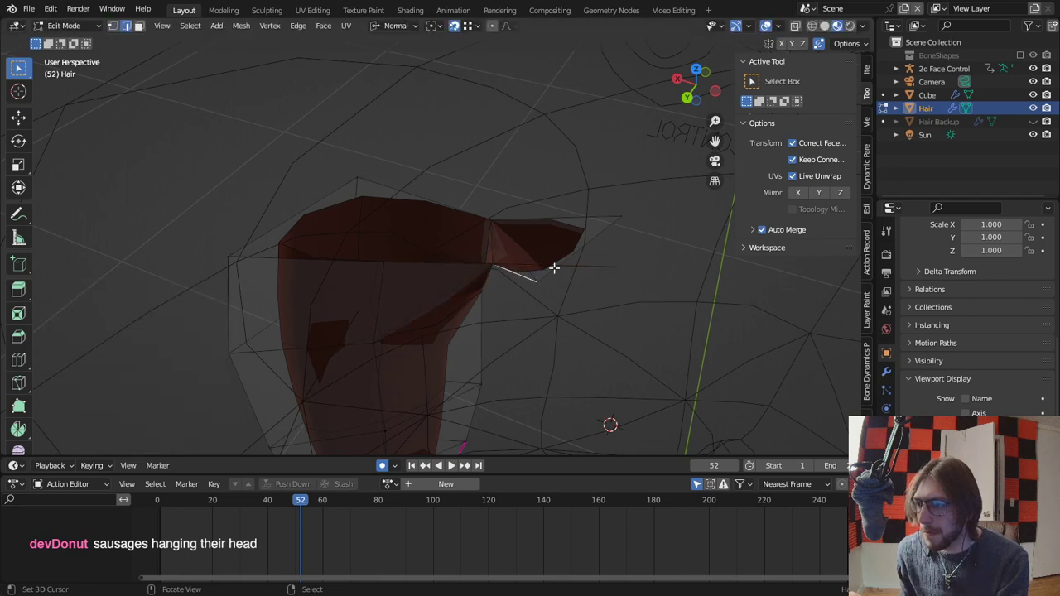
middle_click_drag(570, 273, 501, 302)
key("f")
Rip the vertex on the strand's inner side below the tuft joint and dissolve the surplus edge beside it.
key("g")
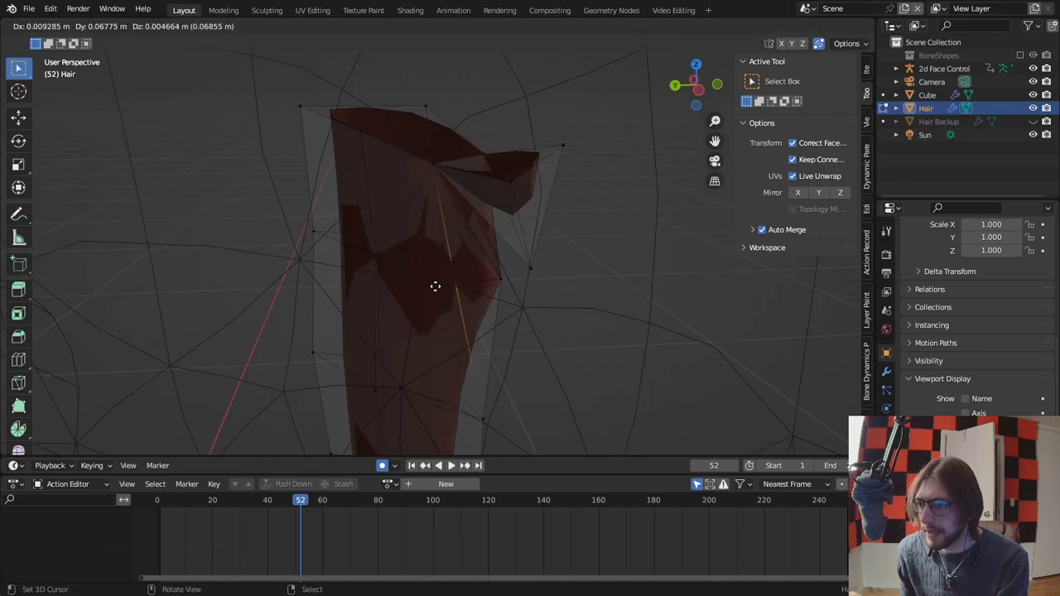
left_click(439, 298)
middle_click_drag(439, 298, 454, 262)
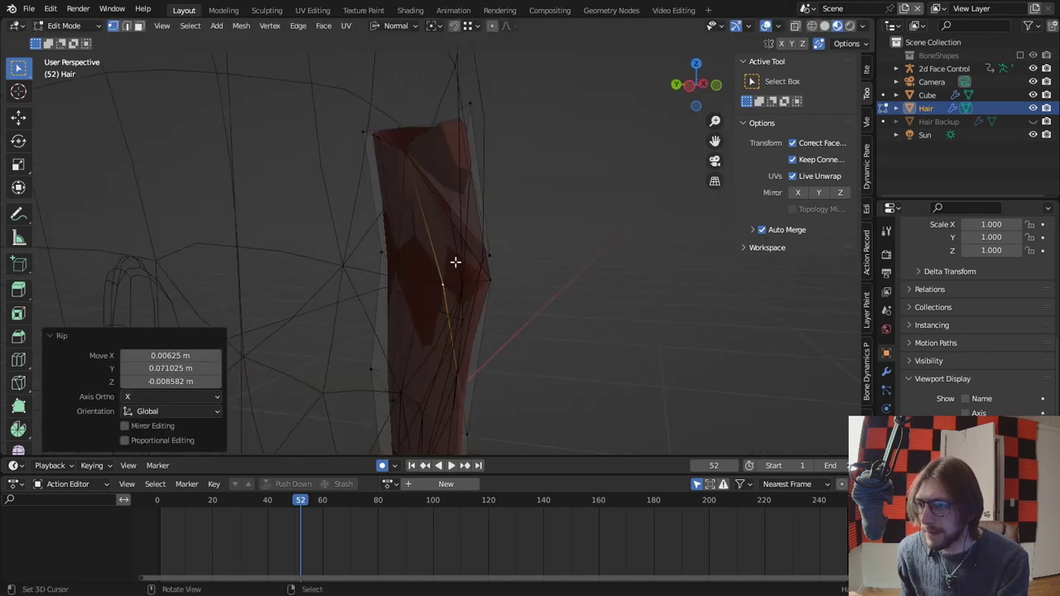
key("2")
left_click(460, 248)
key("ctrl+x")
Reposition two vertices on the strand's front edge, one just below the tuft joint and one farther down.
middle_click_drag(525, 260, 410, 305)
key("g")
left_click(362, 348)
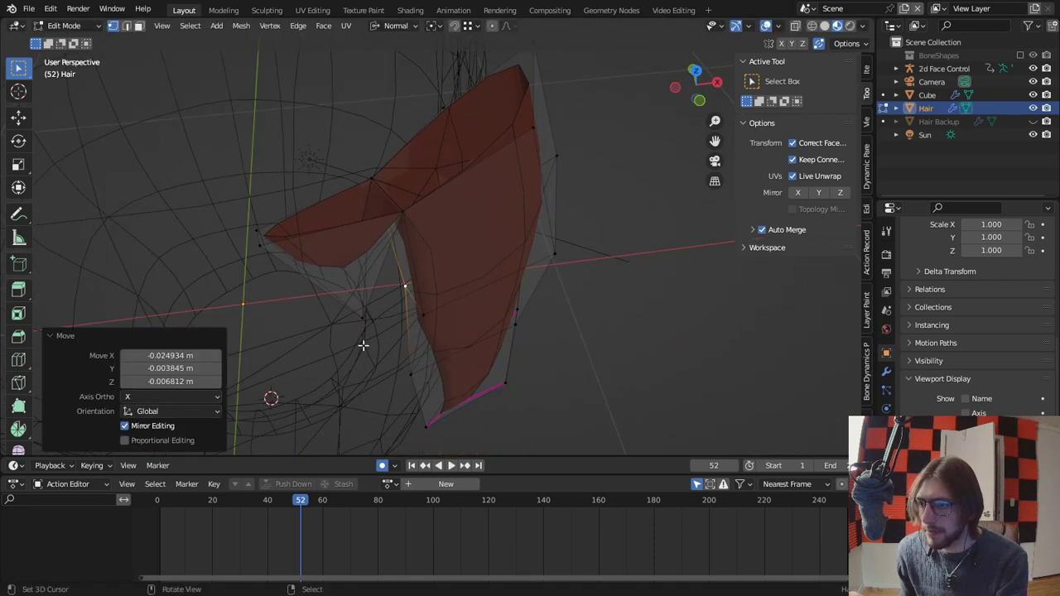
middle_click_drag(362, 348, 415, 363)
key("g")
left_click(502, 370)
middle_click_drag(502, 369, 534, 231)
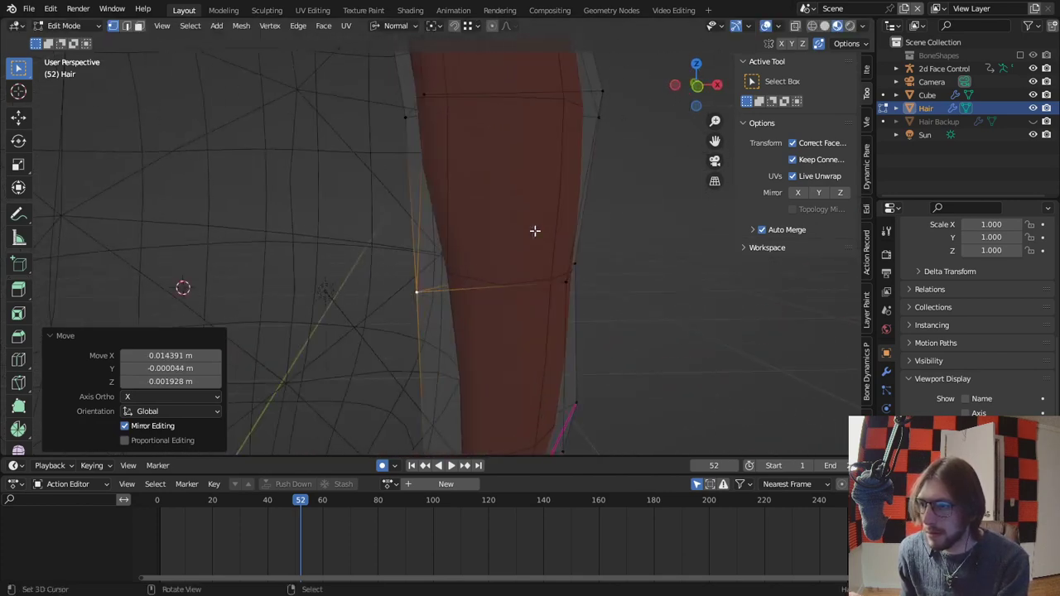
left_click(767, 27)
middle_click_drag(551, 171, 445, 185)
scroll(547, 174, "up", 1)
left_click(767, 26)
Move the upper, middle and lower vertices along the strand's front edge to even out its outline.
scroll(445, 184, "up", 1)
right_click(414, 187)
key("g")
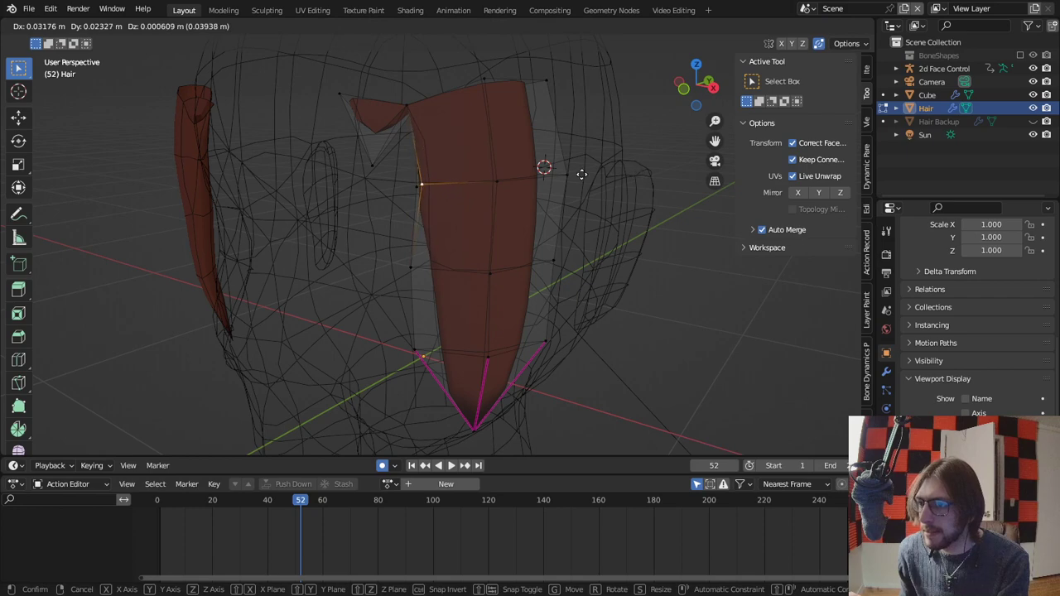
left_click(580, 175)
key("g")
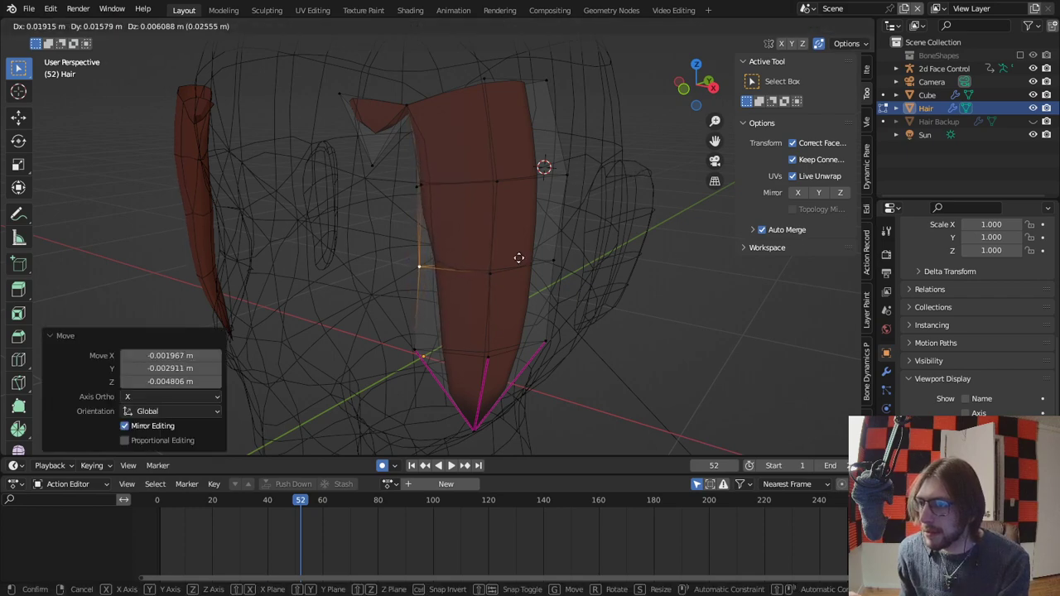
left_click(518, 258)
middle_click_drag(518, 258, 502, 315)
key("g")
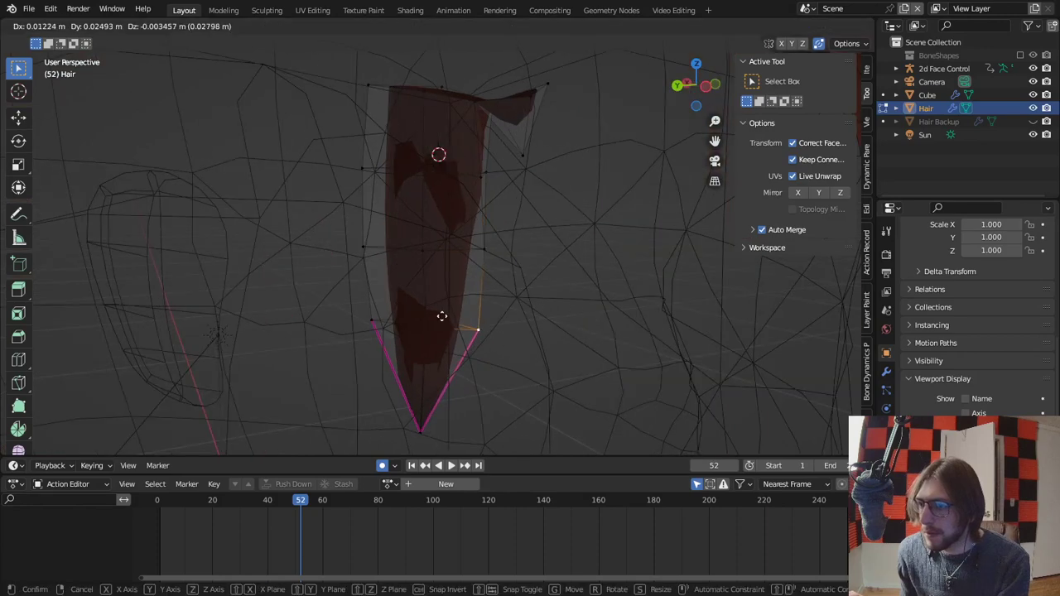
left_click(442, 315)
middle_click_drag(511, 251, 482, 244)
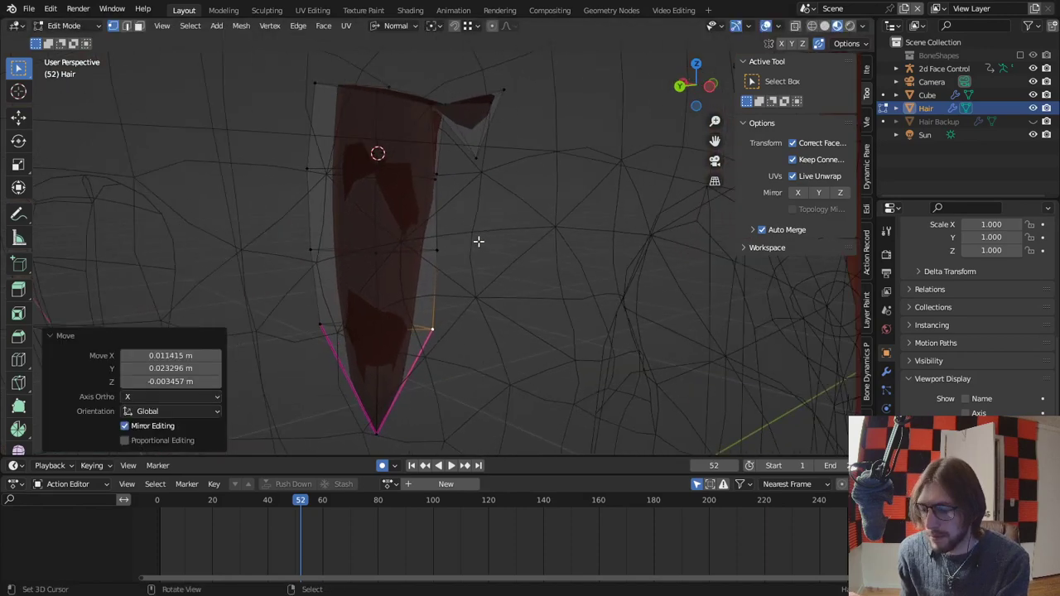
Isolate the Hair object in local view and move the vertex midway along the strand's inner front edge.
key("KP_Divide")
scroll(386, 214, "up", 5)
middle_click_drag(452, 248, 389, 247)
middle_click_drag(436, 293, 470, 315)
left_click(469, 308)
key("g")
left_click(528, 293)
Rip the mid-height vertex on the strand's inner side with fill and dissolve the extra edge above it.
key("alt+v")
left_click(417, 317)
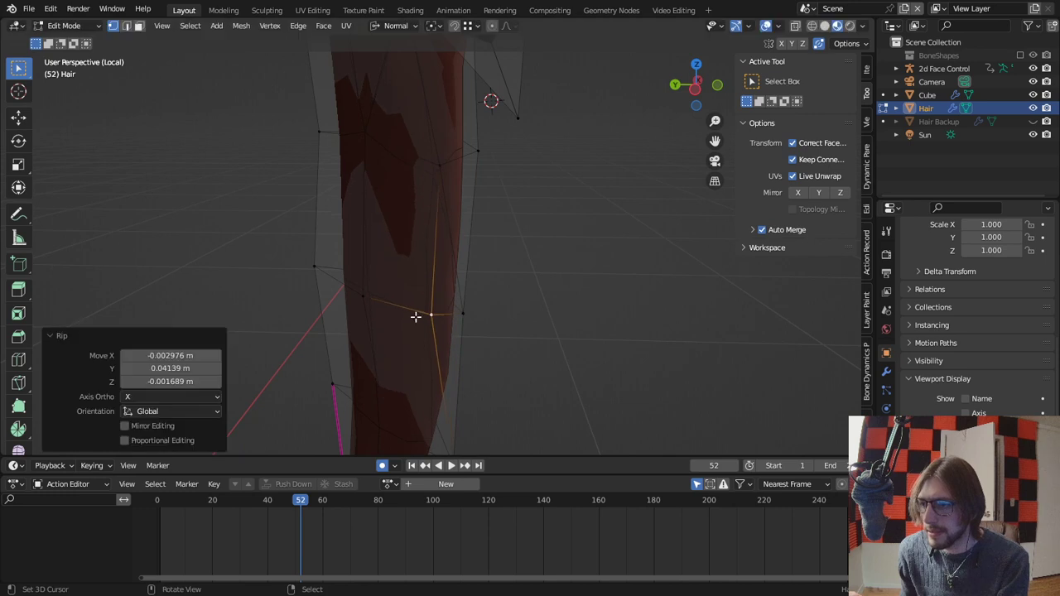
key("2")
right_click(450, 264)
key("ctrl+x")
middle_click_drag(522, 285, 468, 237)
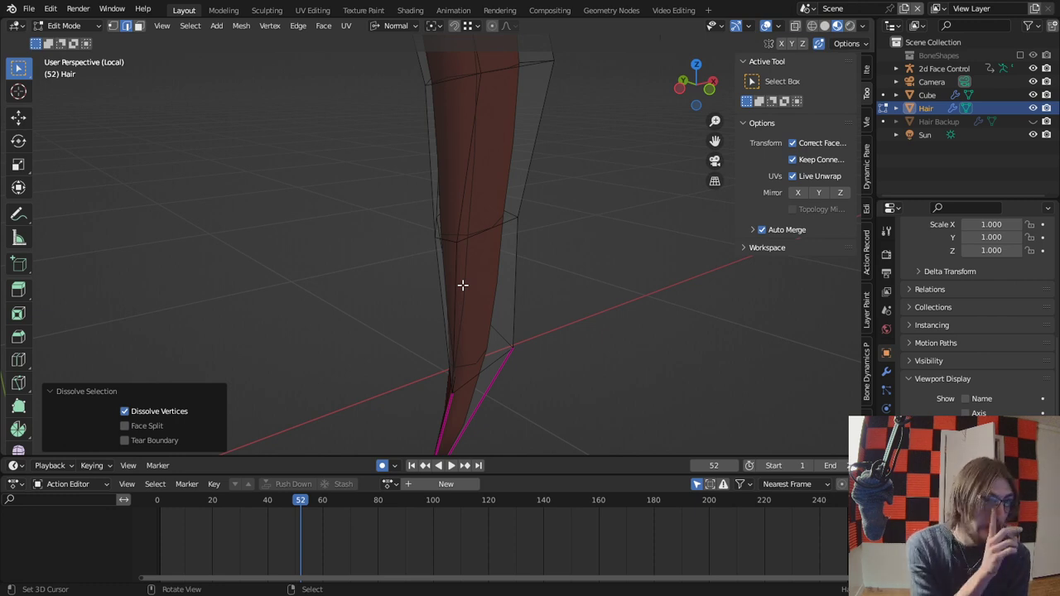
scroll(463, 284, "down", 5)
mouse_move(464, 282)
middle_mouse_down()
mouse_move(464, 251)
mouse_move(440, 249)
mouse_move(476, 284)
middle_mouse_up()
scroll(477, 285, "up", 2)
scroll(477, 284, "up", 1)
left_click(436, 194)
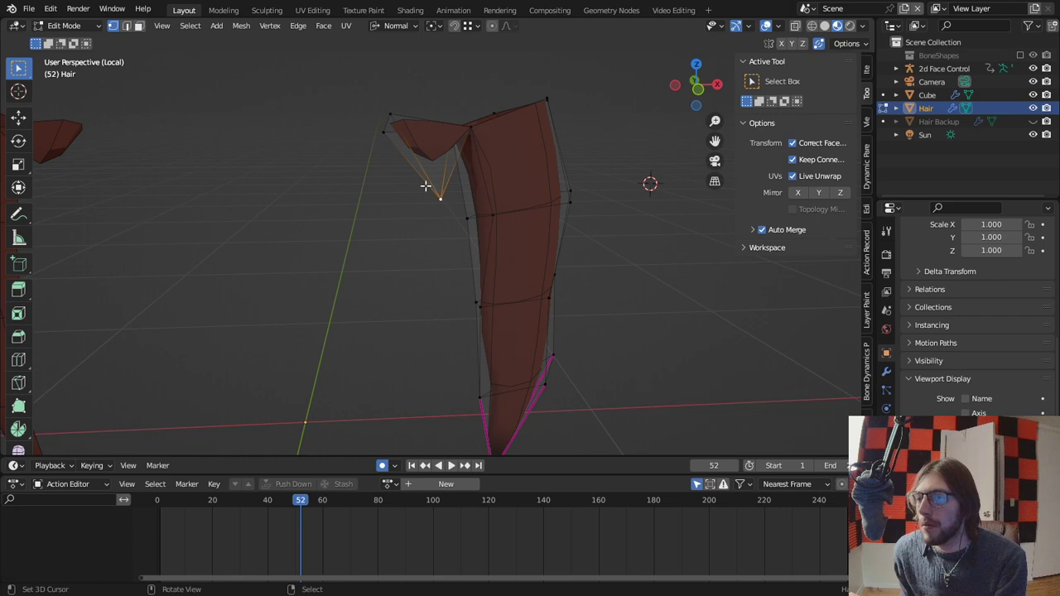
key("g")
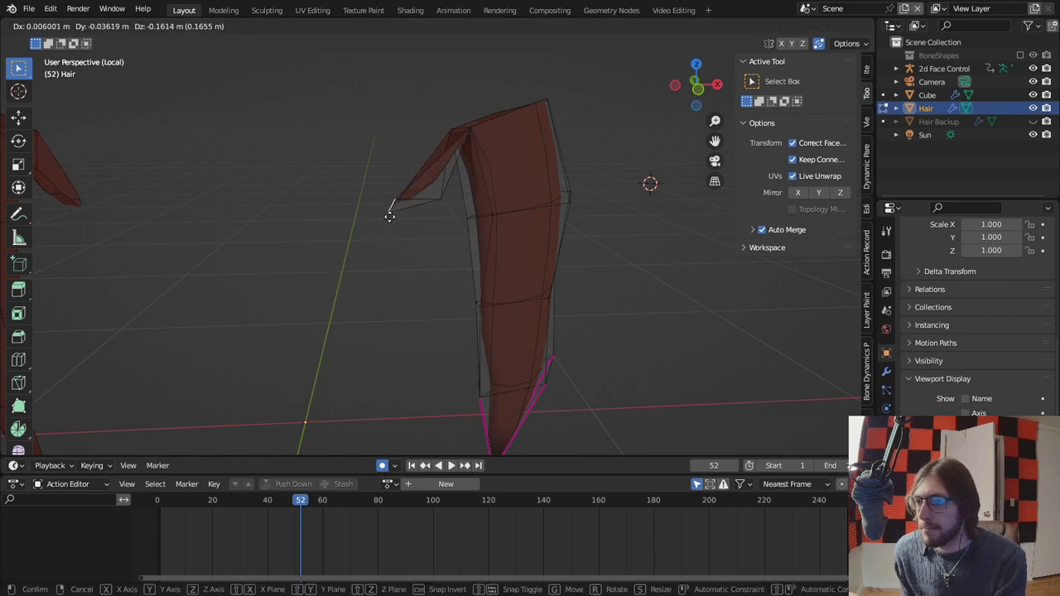
right_click(393, 212)
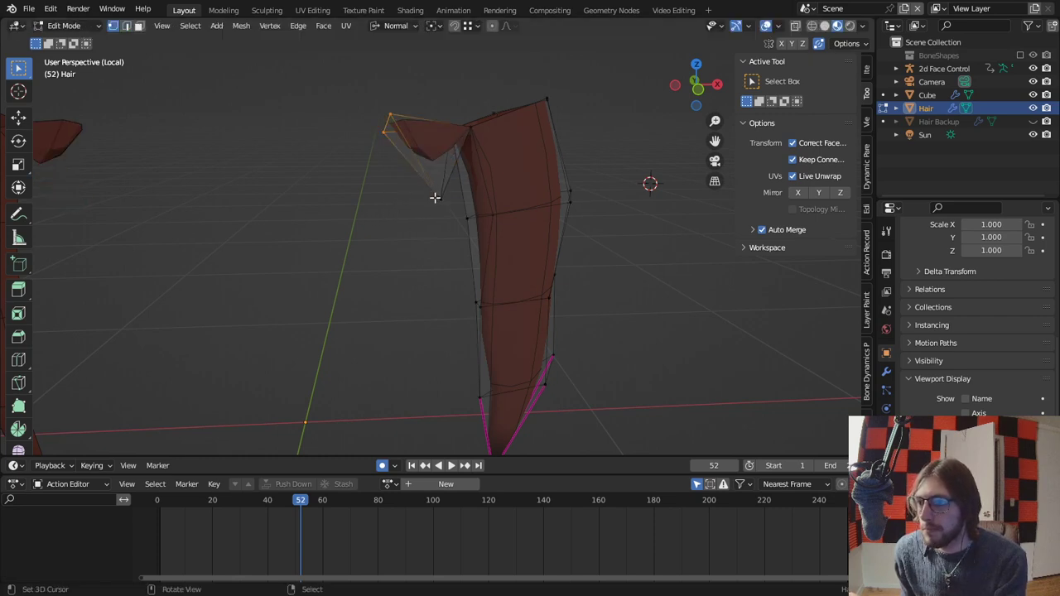
Bevel the vertices at the forehead tuft's lower tip into a narrow flat end and switch to edge selection.
middle_click_drag(435, 197, 439, 237)
key("v")
left_click(374, 204)
scroll(464, 228, "up", 3)
key("ctrl+shift+b")
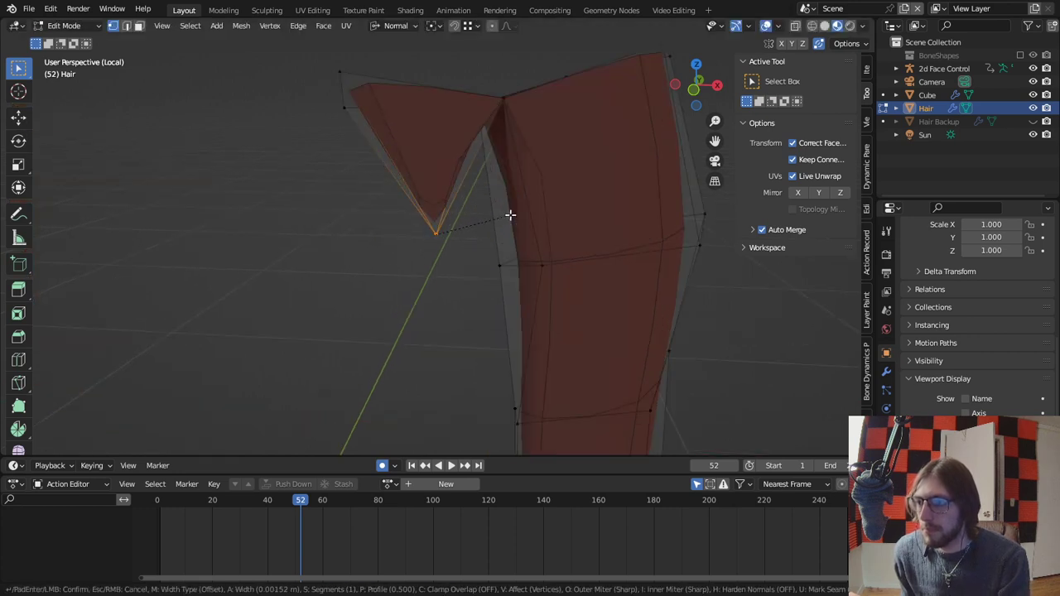
left_click(549, 205)
key("2")
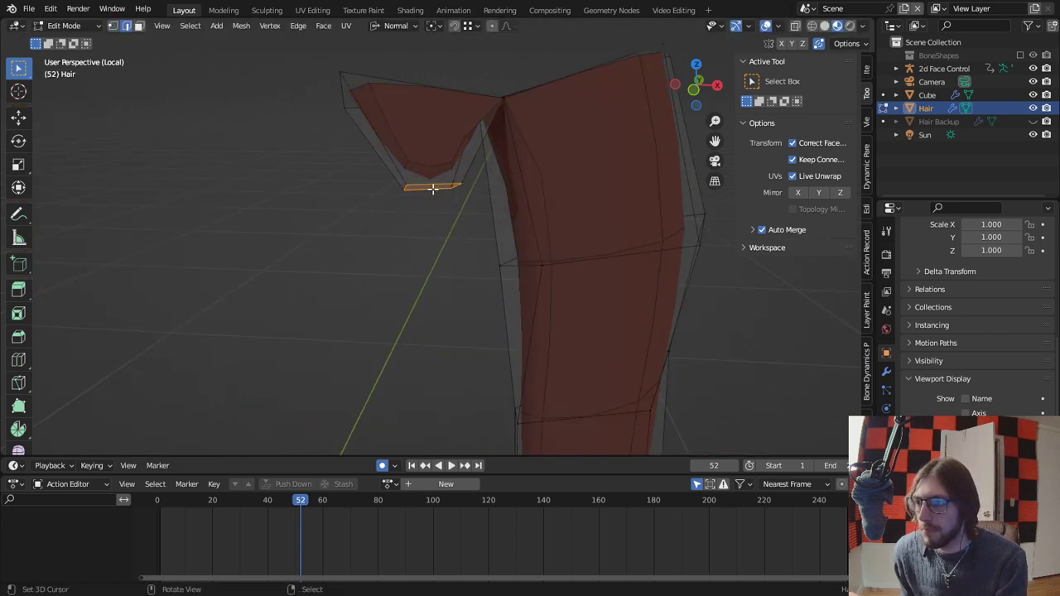
Try to lower the forehead tuft's flat lower end and move its outer side edge away from the strand.
key("g")
left_click(439, 245)
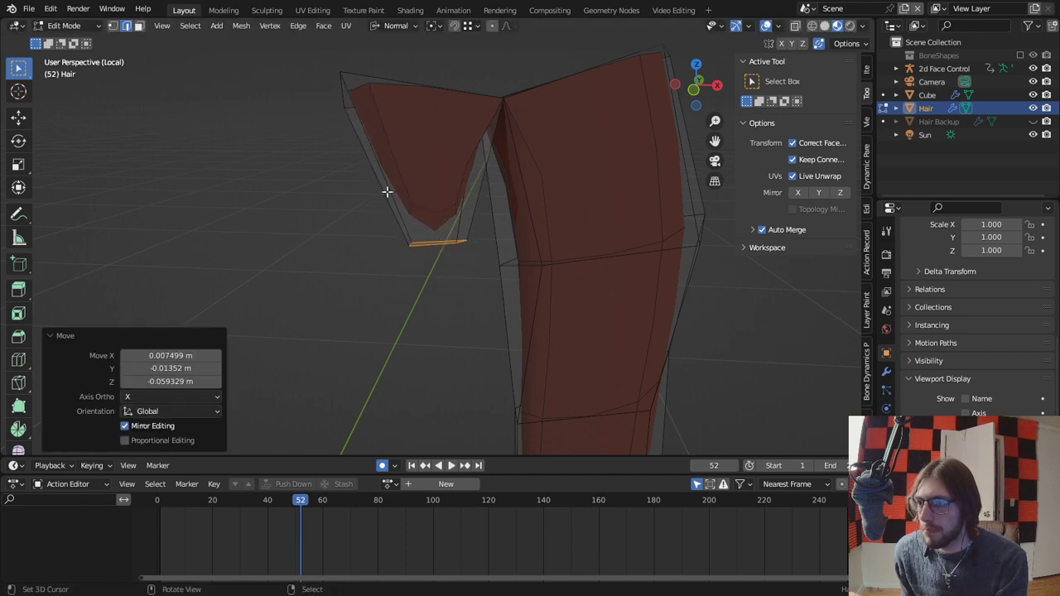
right_click_drag(341, 95, 240, 114)
scroll(410, 190, "down", 6)
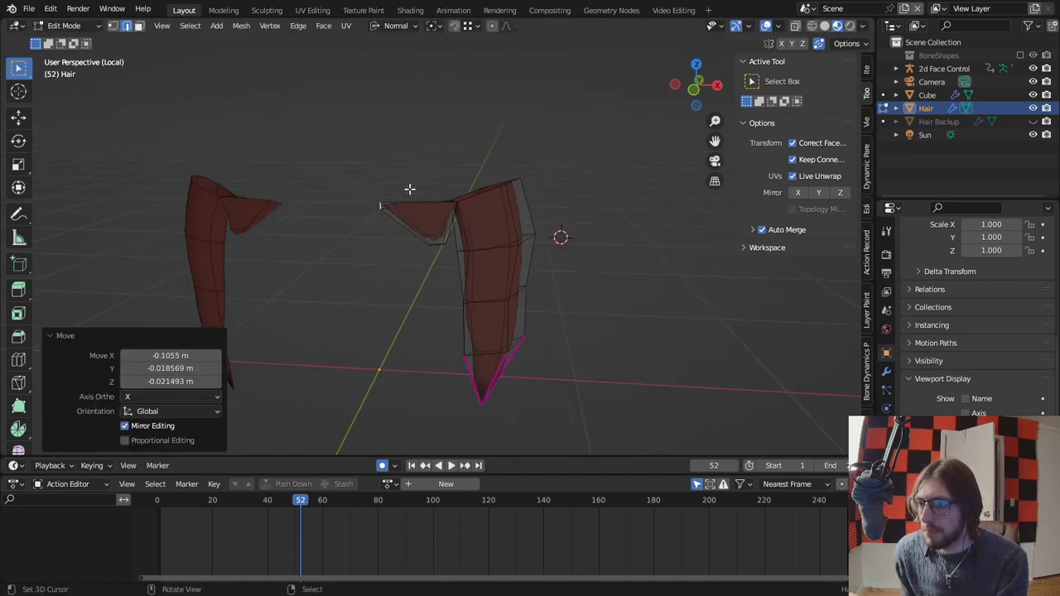
scroll(460, 206, "up", 4)
middle_click_drag(409, 190, 424, 224)
left_click(429, 225)
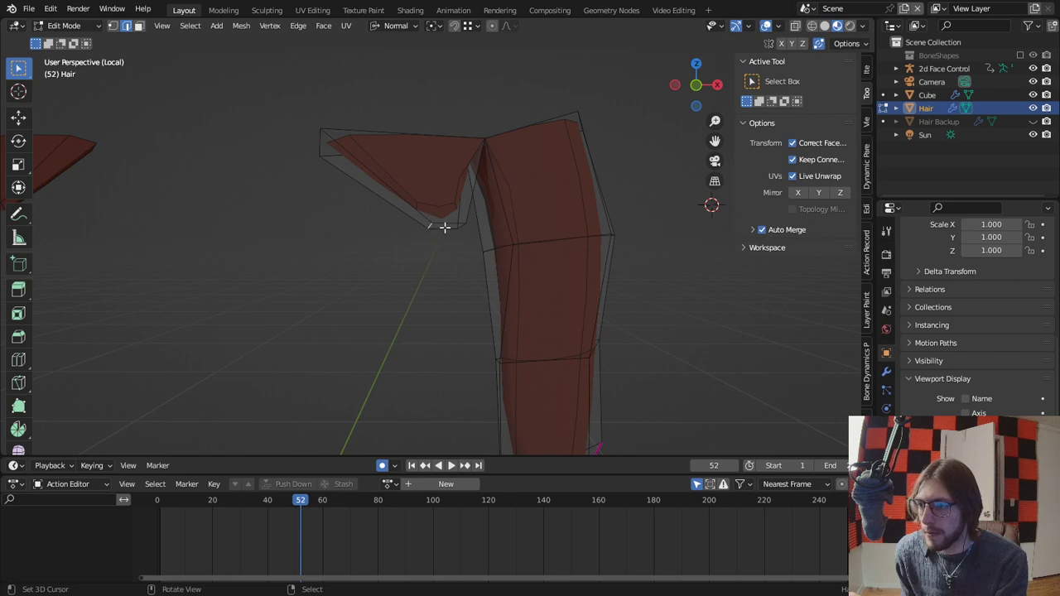
key("alt+Tab")
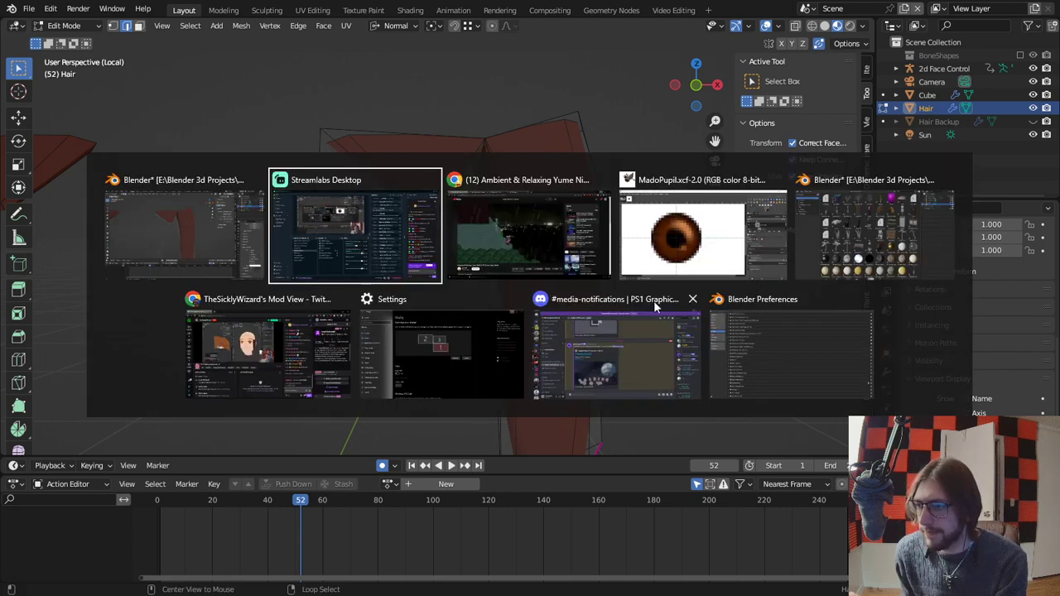
left_click(191, 268)
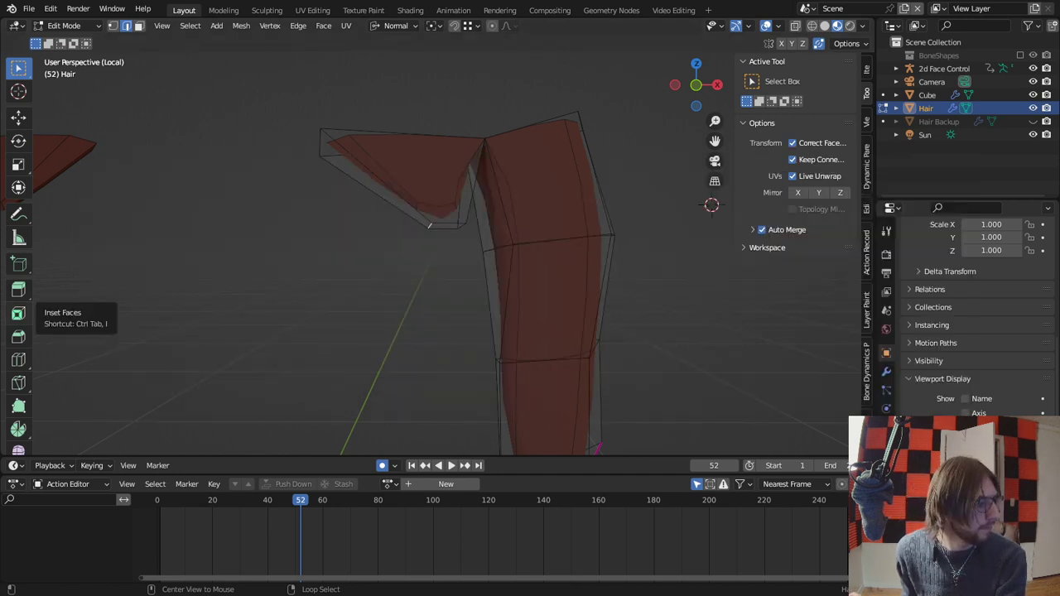
key("super+e")
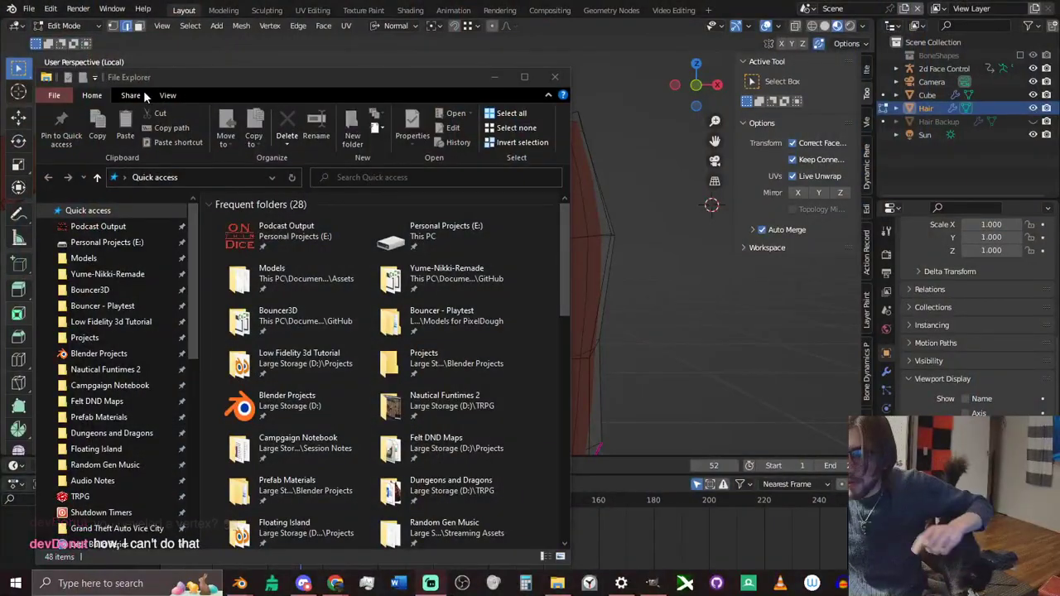
left_click(494, 77)
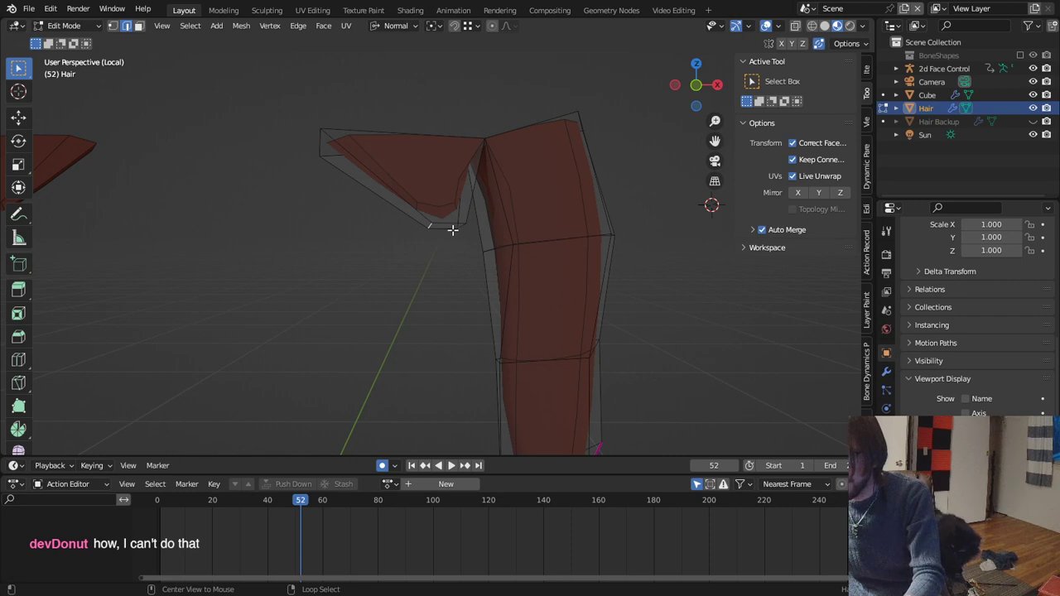
Undo the tuft's edge moves and the bevel of its lower tip.
key("ctrl+z")
key("ctrl+z")
key("ctrl+z")
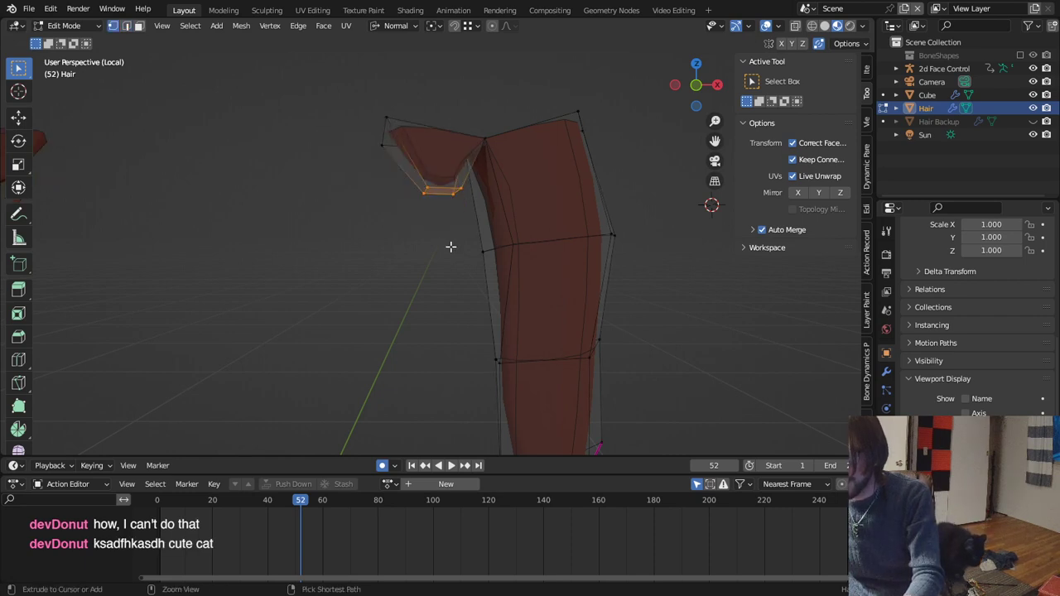
key("ctrl+z")
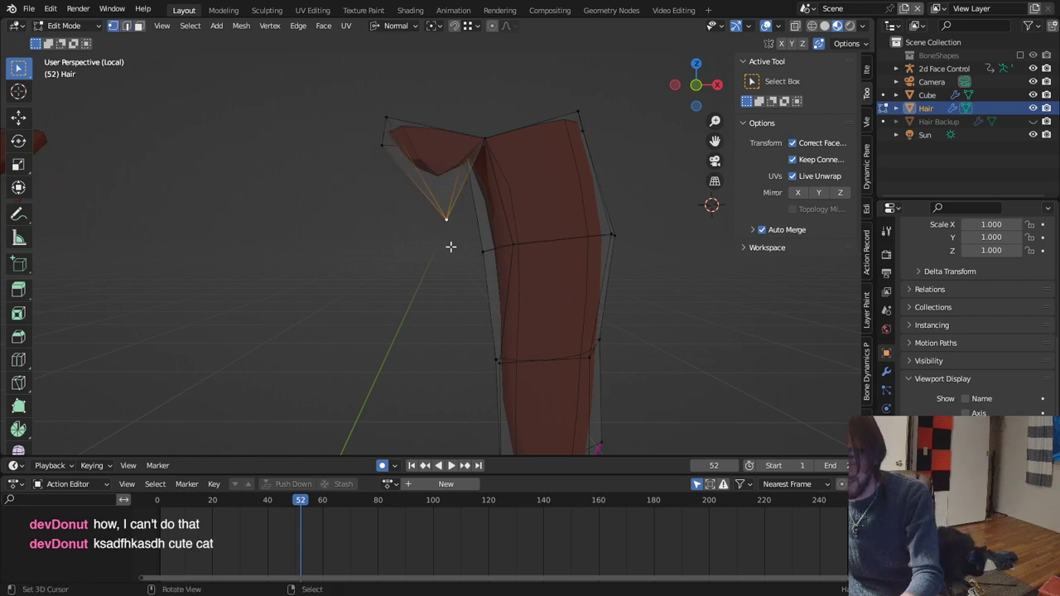
Bevel the vertices at the forehead tuft's lower tip with a width of 0.0647 m.
key("ctrl+shift+b")
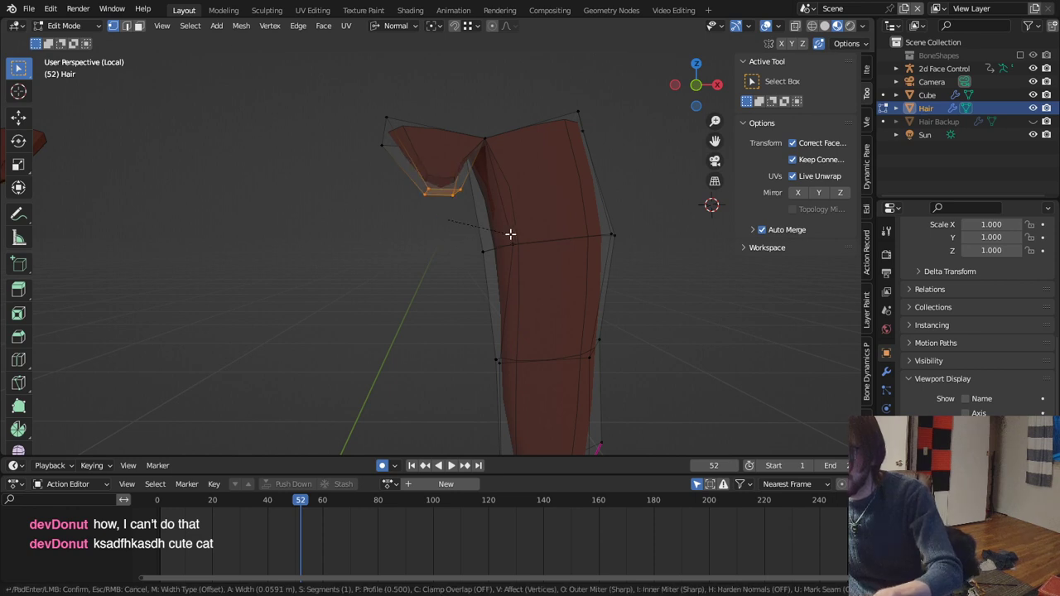
right_click(507, 235)
key("ctrl+b")
right_click(520, 211)
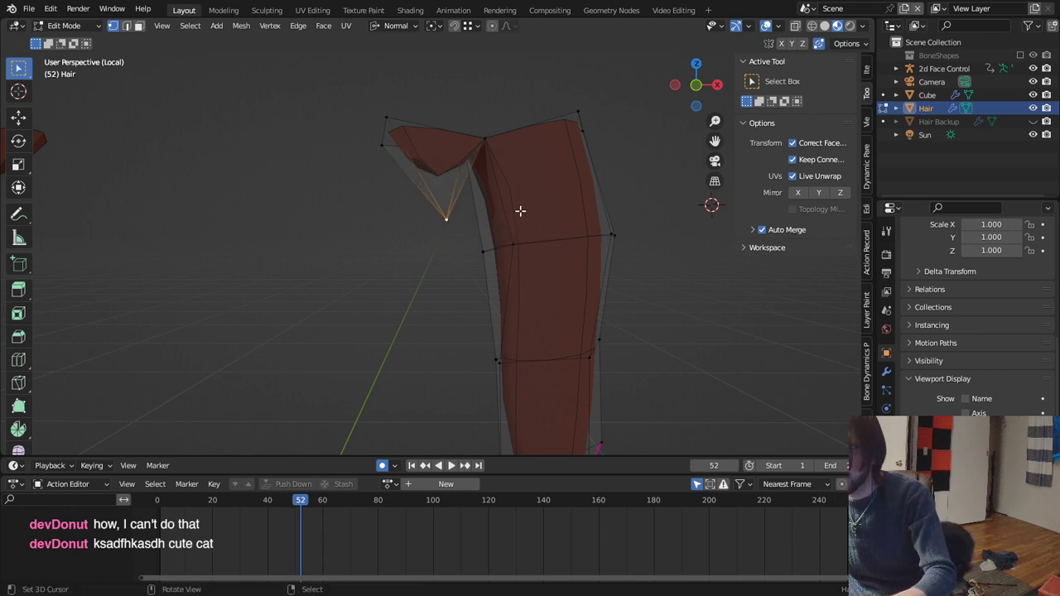
key("b")
right_click(569, 216)
key("ctrl+shift+b")
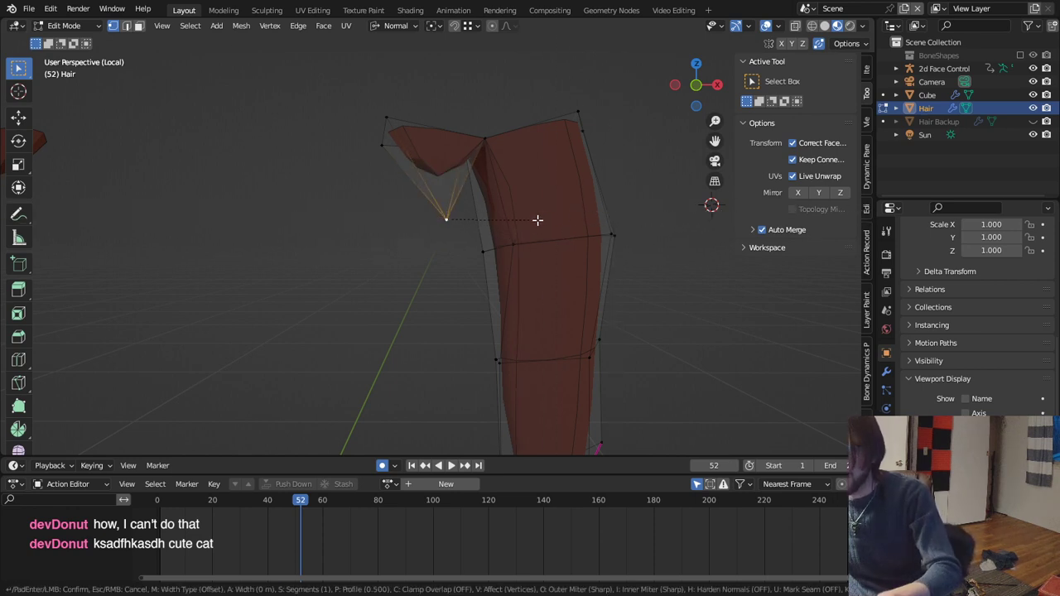
left_click(580, 221)
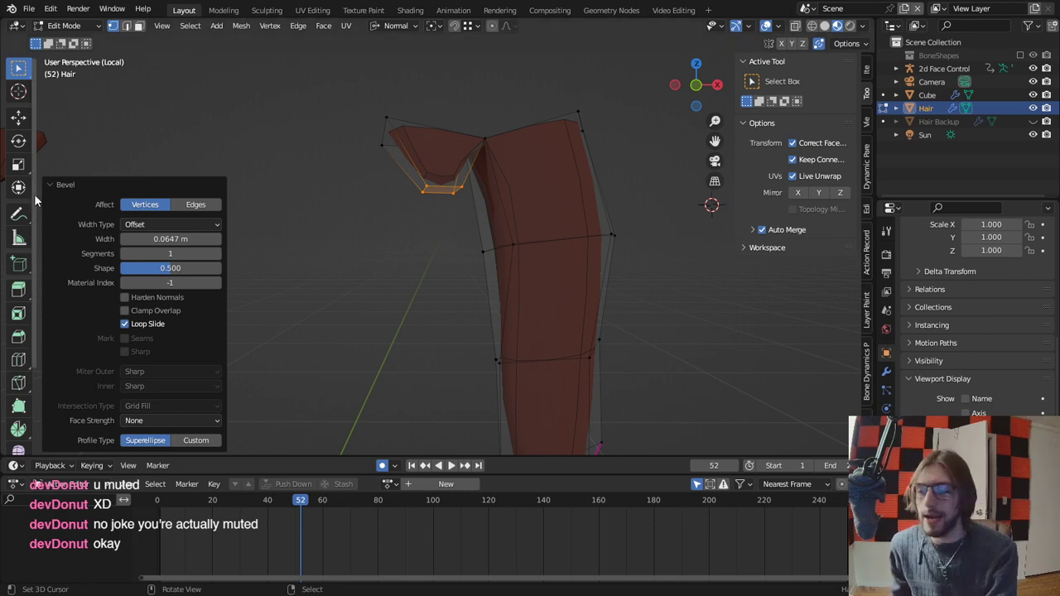
Deselect the mesh and leave local view to check the strand against the head.
scroll(397, 233, "down", 4)
key("alt+a")
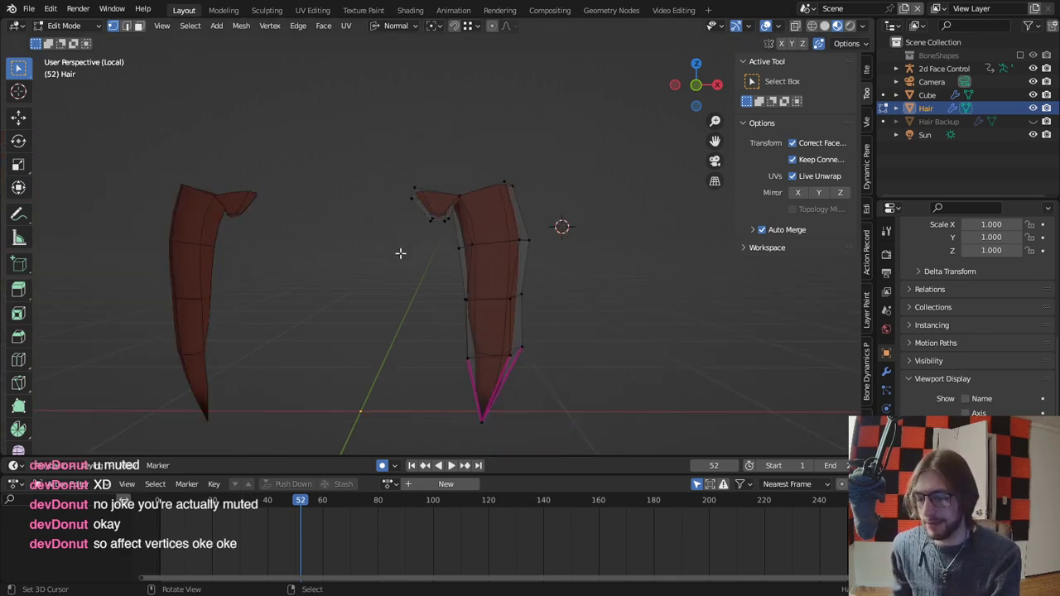
key("KP_Divide")
scroll(446, 264, "down", 2)
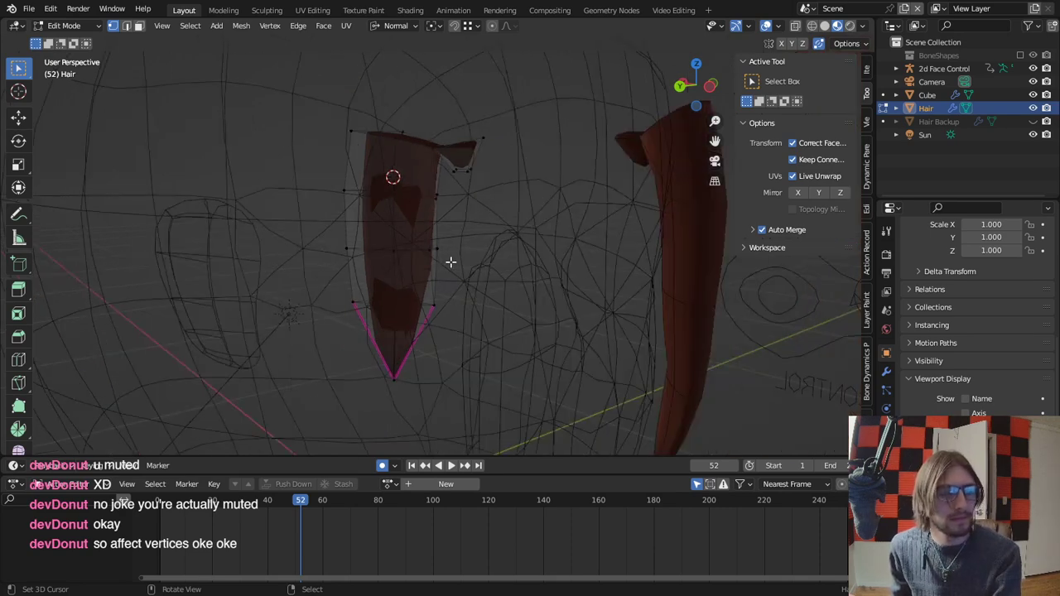
middle_click_drag(450, 261, 393, 241)
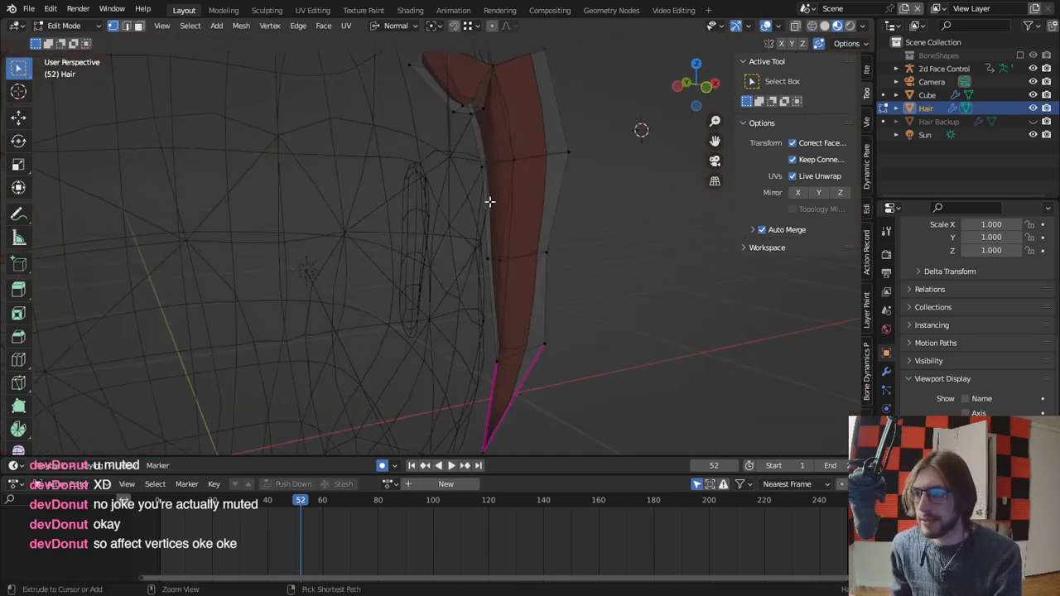
Undo the tuft tip's bevel and vertex-bevel the lower tip again into a flat end.
key("ctrl+z")
key("ctrl+z")
middle_click_drag(501, 177, 479, 206, "shift")
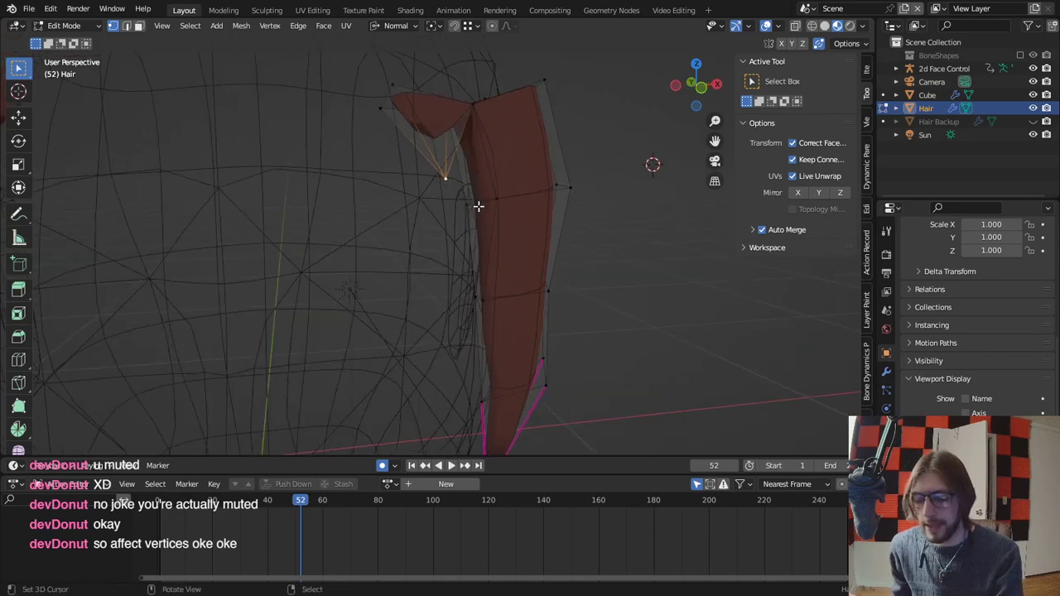
key("ctrl+shift+b")
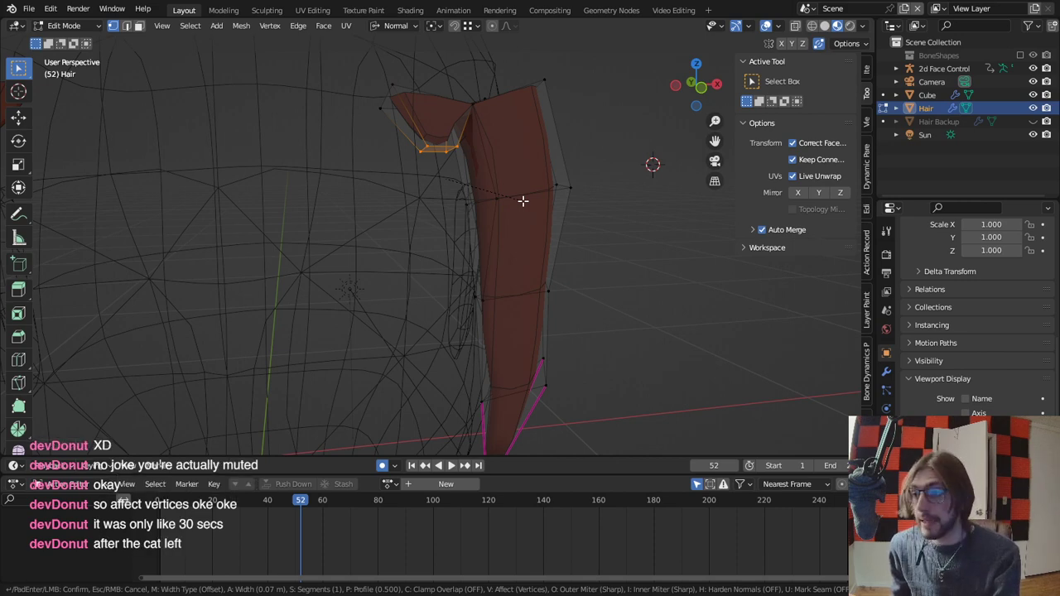
right_click(523, 201)
middle_click_drag(517, 204, 502, 250, "shift")
key("ctrl+shift+b")
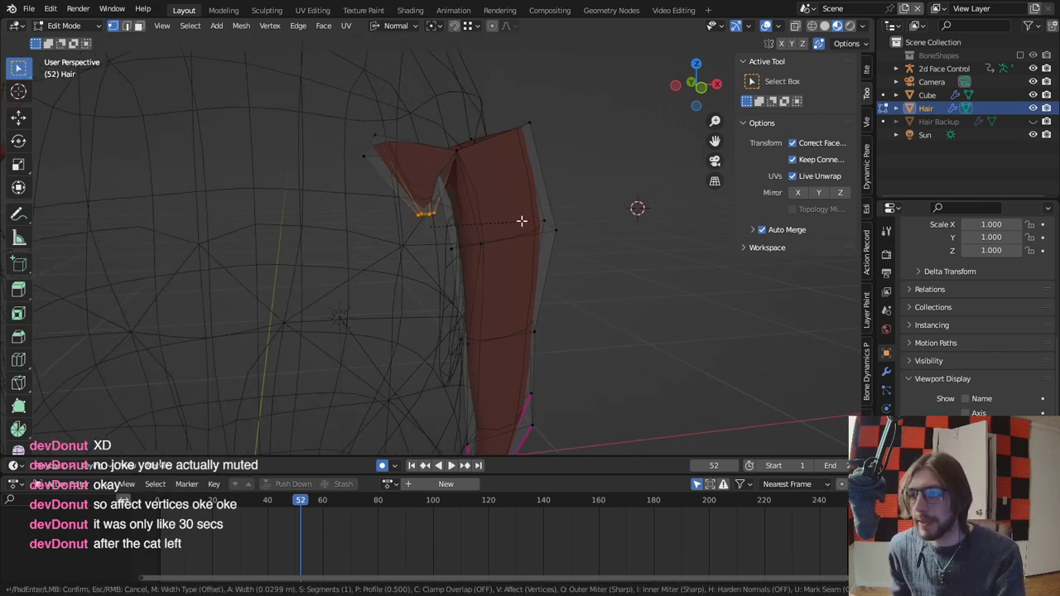
left_click(547, 218)
Recalculate the normals of the whole Hair mesh to the inside and return to Object Mode.
middle_click_drag(477, 193, 450, 180)
scroll(450, 180, "up", 3)
middle_click_drag(401, 154, 438, 247, "shift")
key("a")
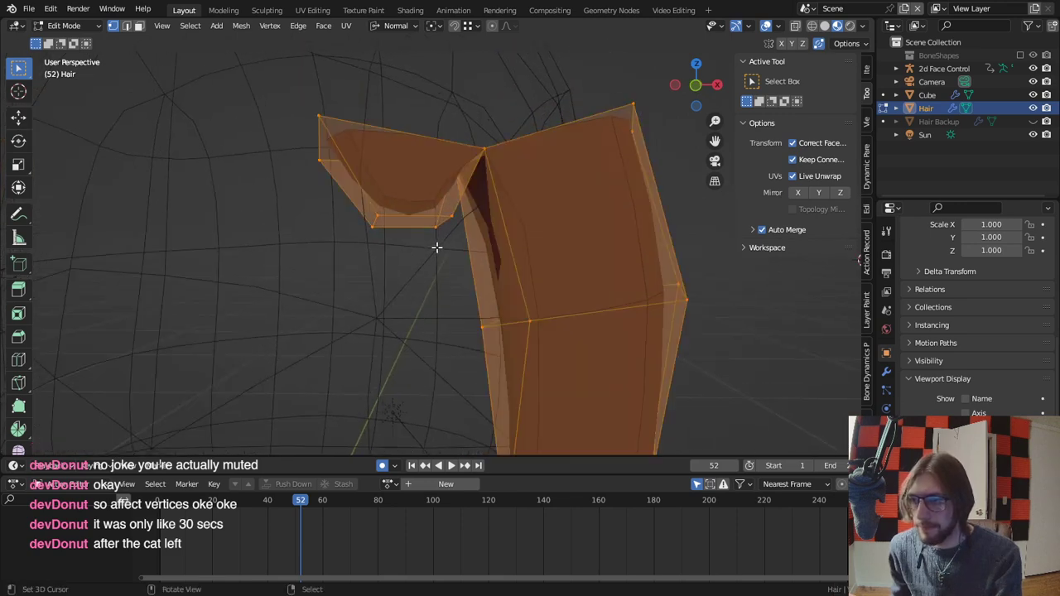
key("alt+n")
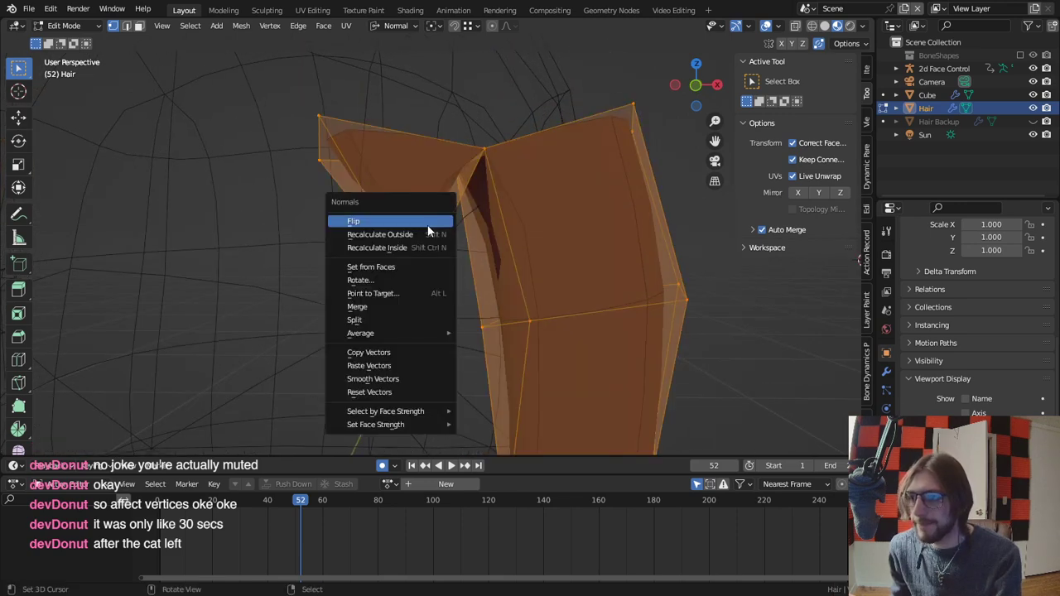
left_click(427, 248)
key("Tab")
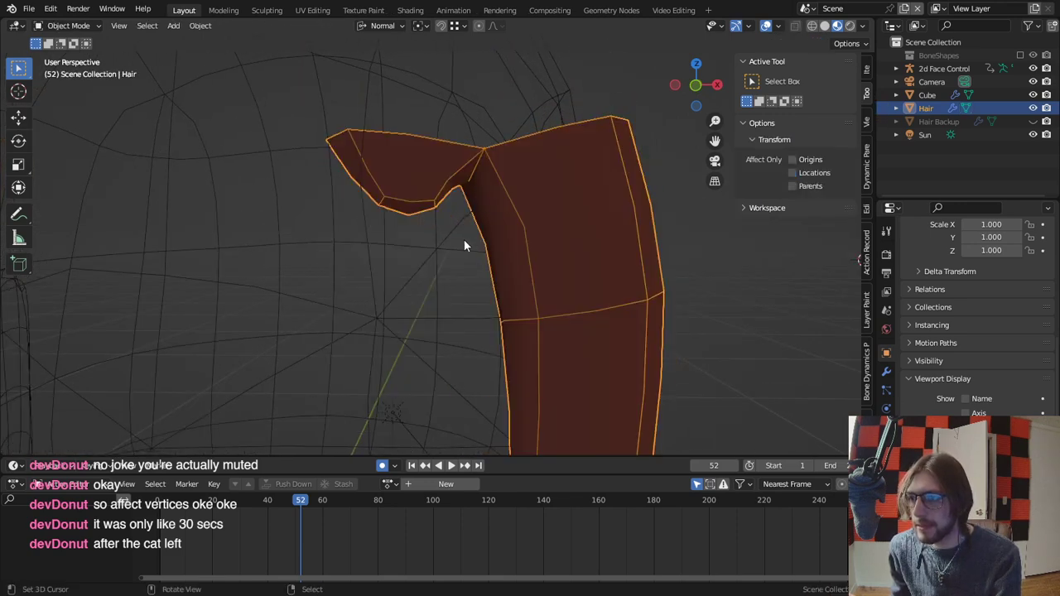
mouse_move(464, 240)
middle_mouse_down()
mouse_move(425, 178)
mouse_move(427, 225)
mouse_move(381, 155)
mouse_move(419, 237)
mouse_move(535, 227)
mouse_move(432, 191)
mouse_move(428, 199)
middle_mouse_up()
key("Tab")
key("q")
left_click(388, 165)
key("Tab")
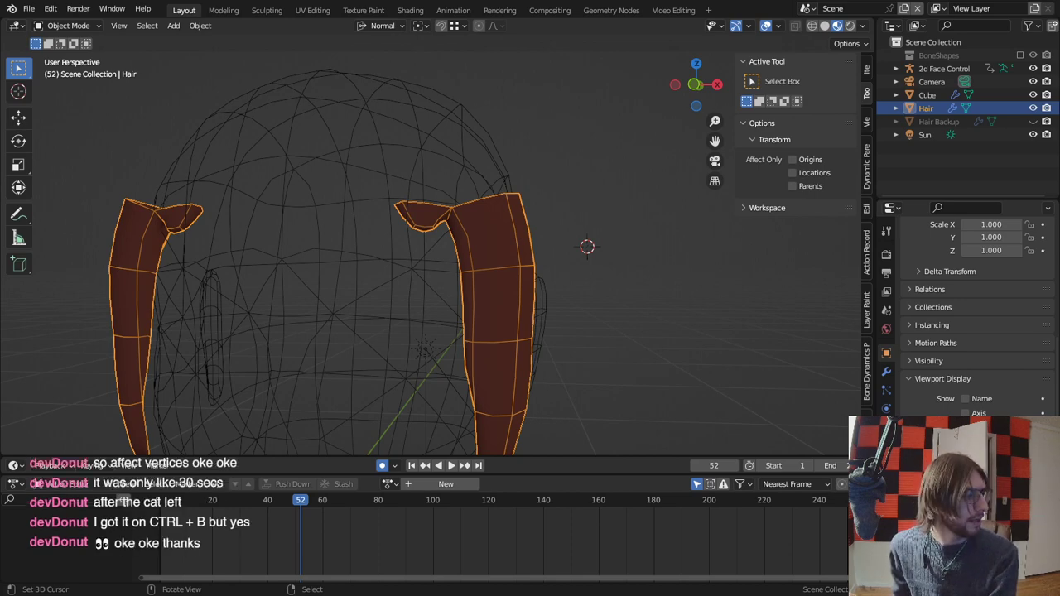
Switch to File Explorer and open the Reference folder containing the recent Chihiro image.
key("super+e")
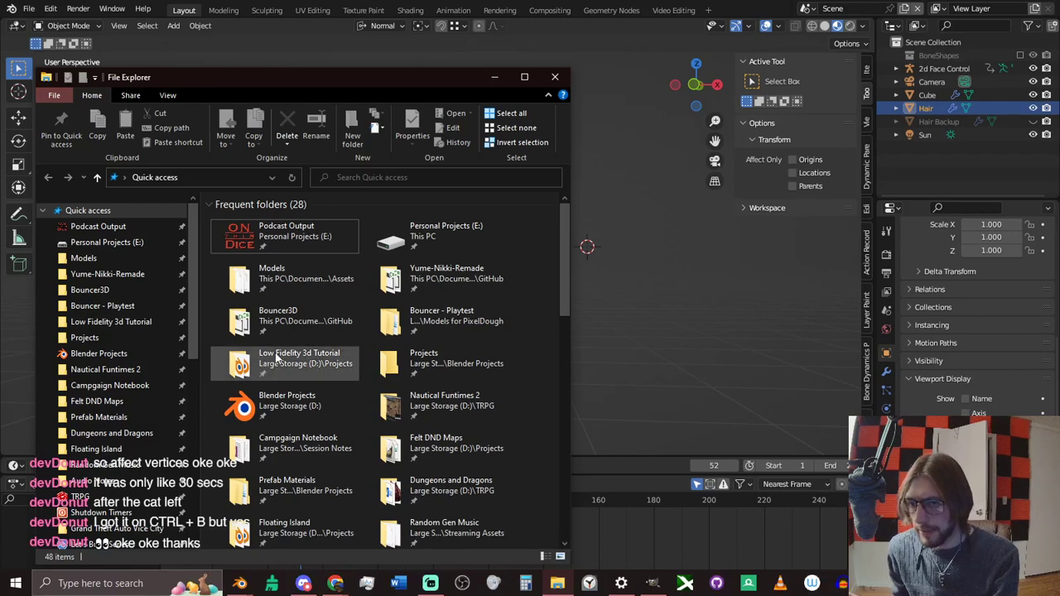
scroll(257, 333, "down", 5)
scroll(281, 356, "down", 2)
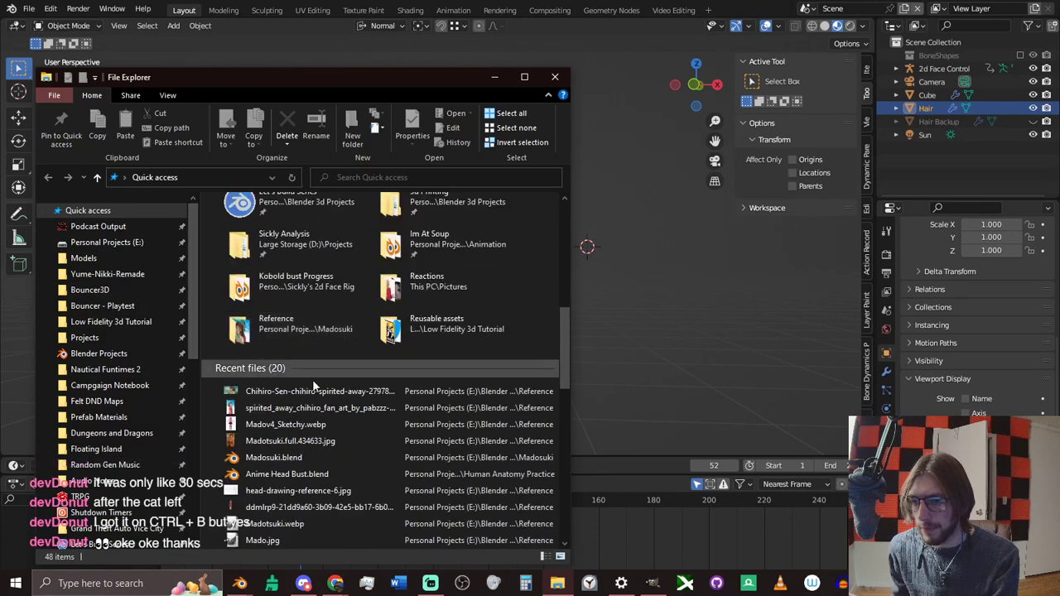
right_click(312, 392)
left_click(246, 359)
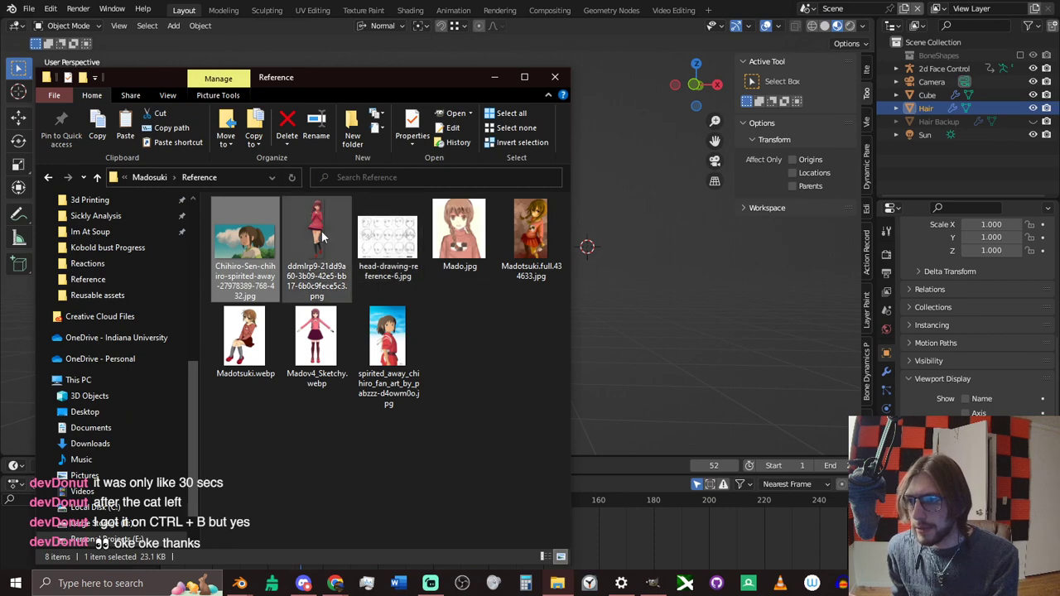
Open the Spirited Away Chihiro fan art in GIMP, examine its hairstyle, and return to Blender.
left_click(373, 332)
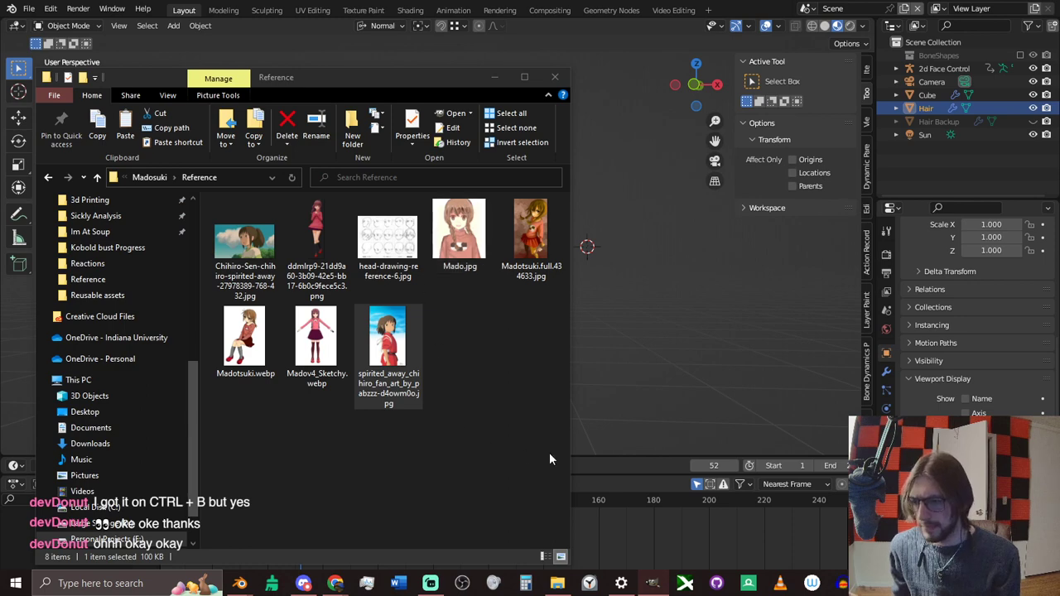
left_click(652, 583)
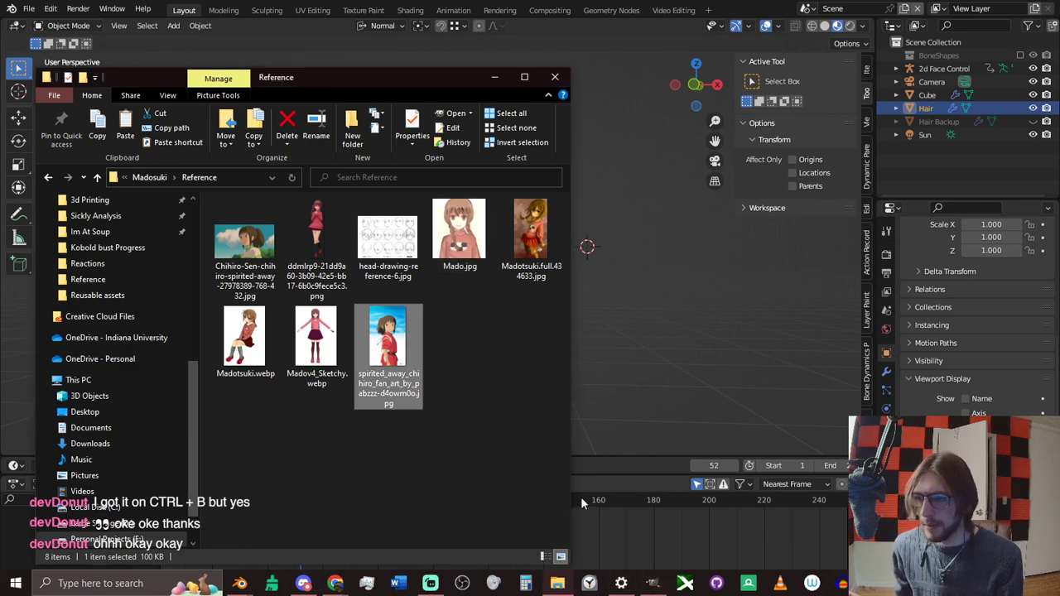
key("alt+Tab")
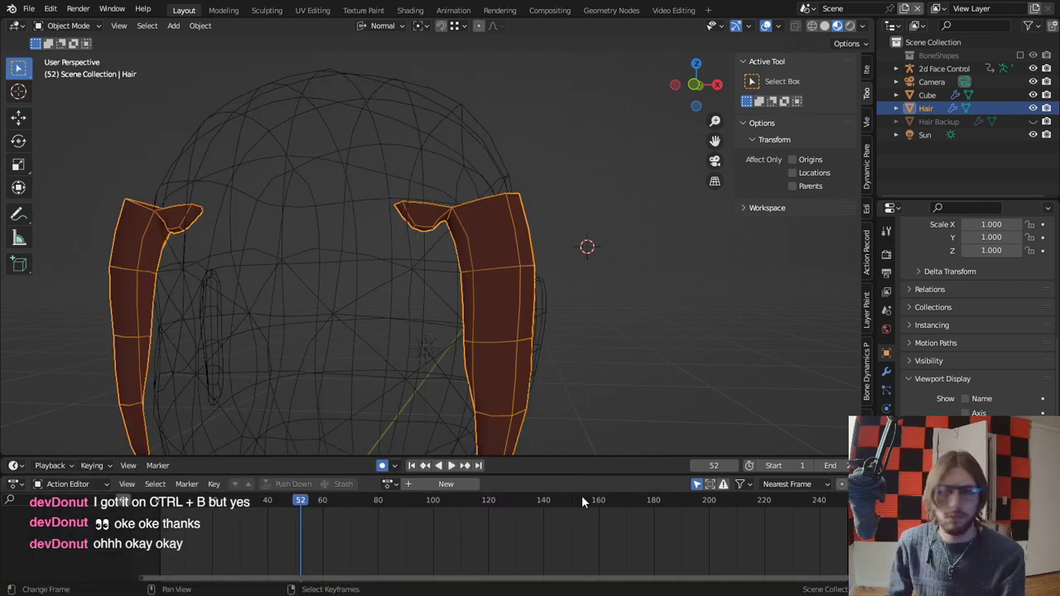
key("alt+Tab")
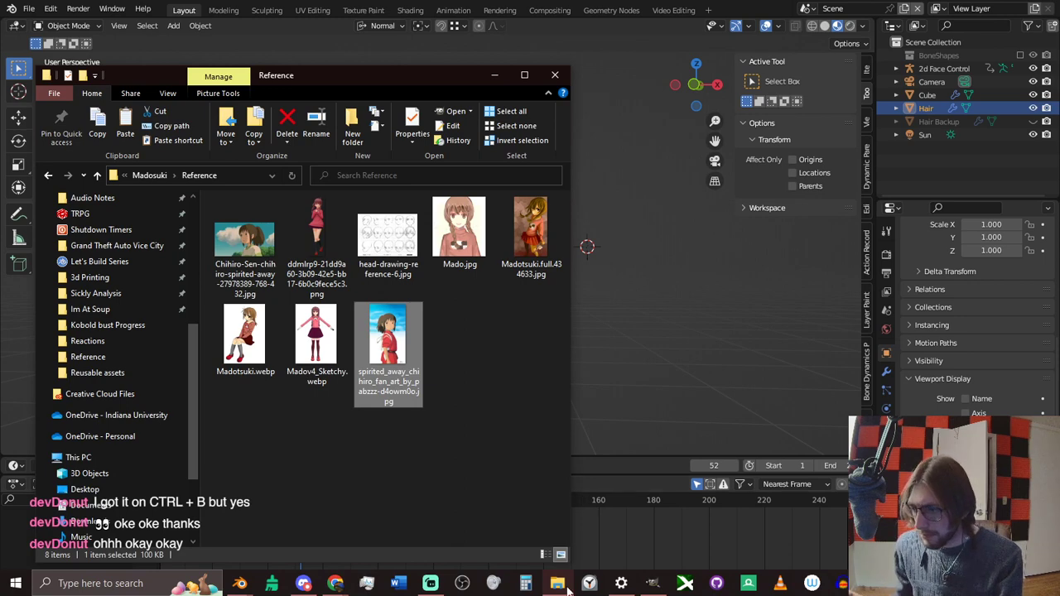
left_click(654, 585)
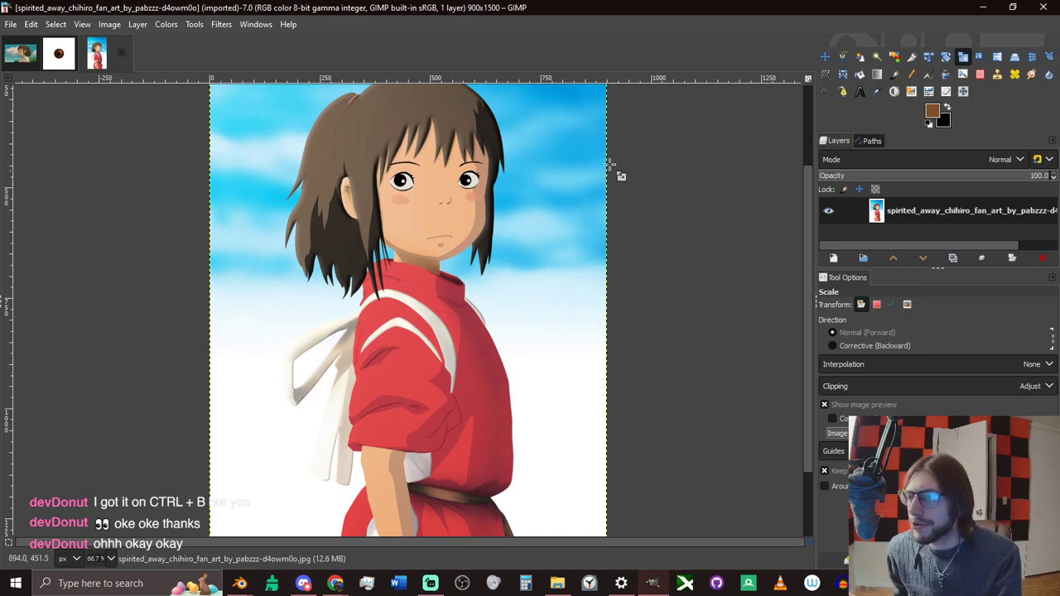
left_click(983, 7)
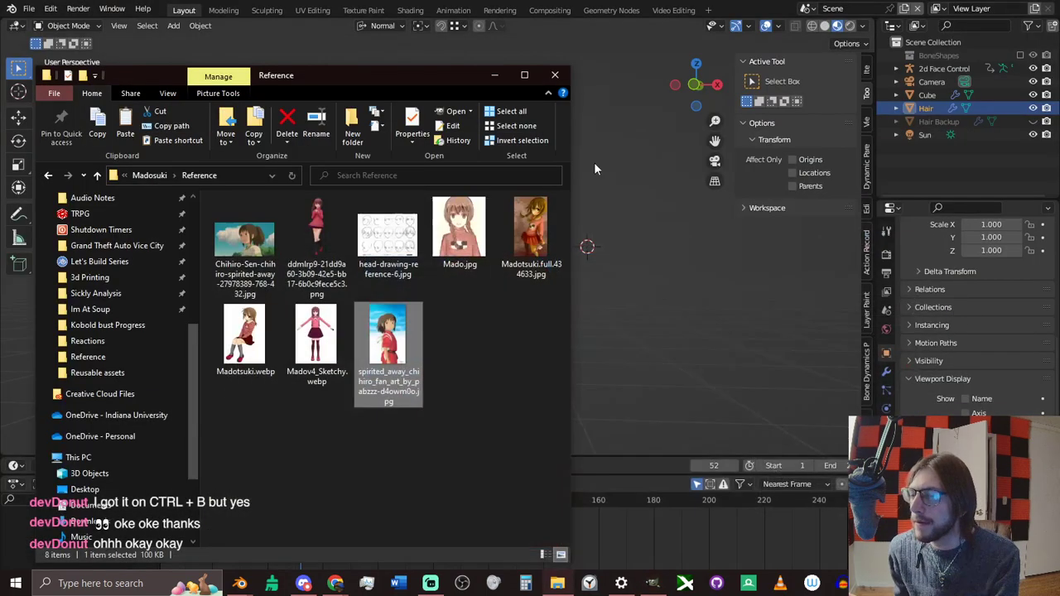
left_click(495, 75)
In Edit Mode, rip the vertex on the strand's inner side just above its tip and reposition the ripped vertex.
scroll(492, 180, "up", 5)
middle_click_drag(492, 182, 553, 330)
scroll(505, 212, "up", 3)
middle_click_drag(543, 268, 465, 306)
key("Tab")
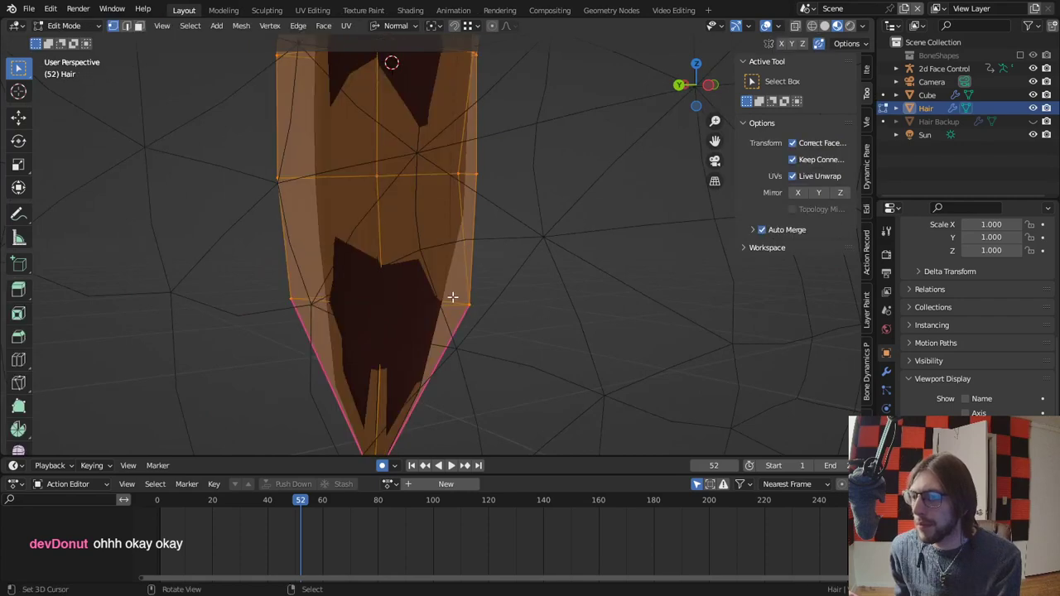
right_click(459, 303)
key("v")
left_click(418, 299)
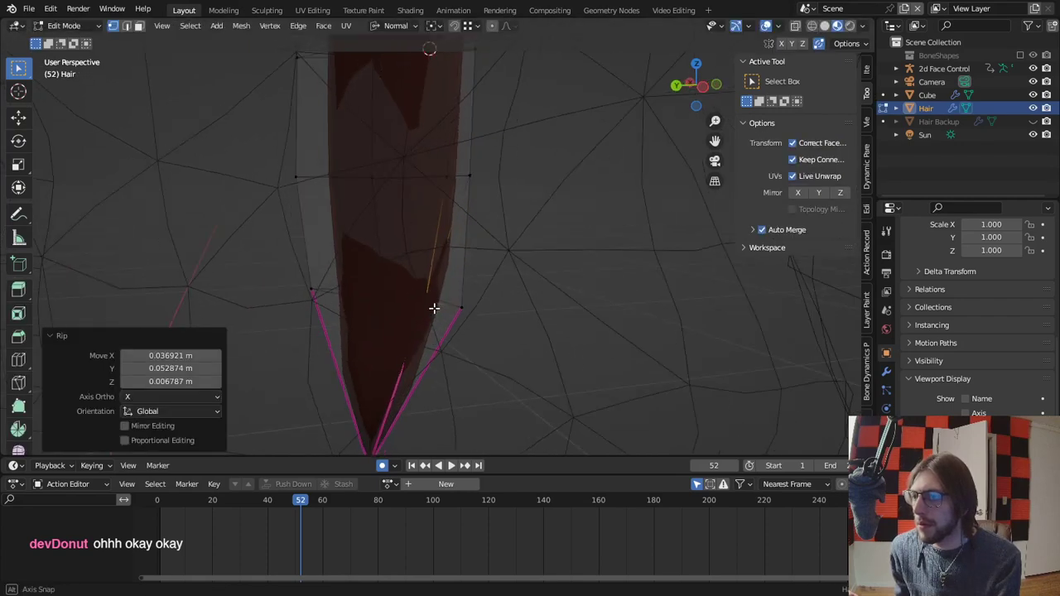
middle_click_drag(436, 307, 410, 249)
key("g")
left_click(358, 323)
Poke the narrow bottom face of the short forehead tuft to add a vertex at its centre.
middle_click_drag(377, 150, 460, 325)
mouse_move(396, 190)
middle_mouse_down()
mouse_move(407, 249)
mouse_move(386, 208)
middle_mouse_up()
key("2")
left_click(347, 225)
middle_click_drag(351, 134, 360, 148)
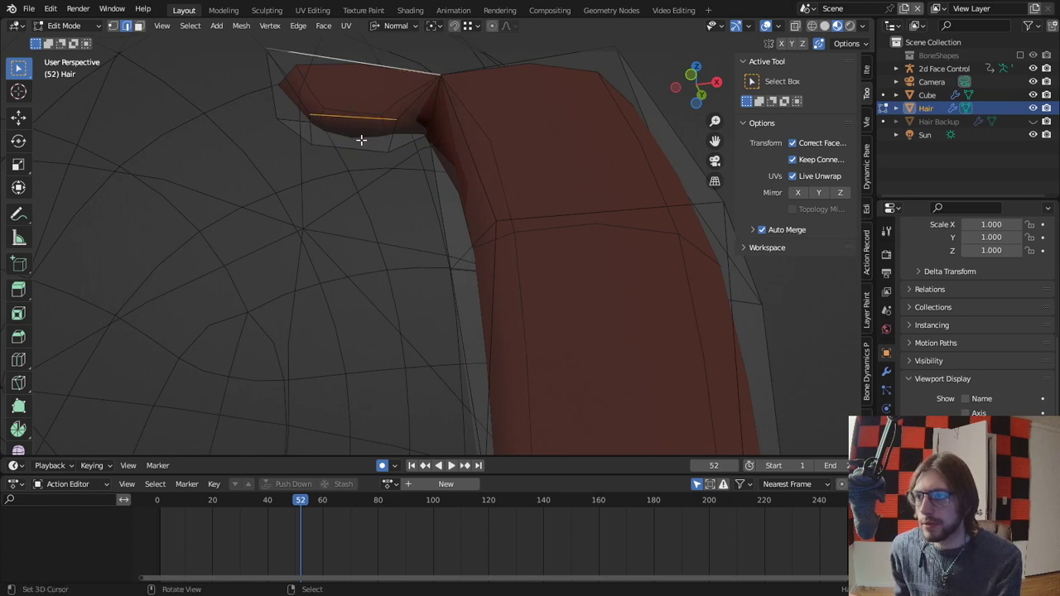
key("3")
key("q")
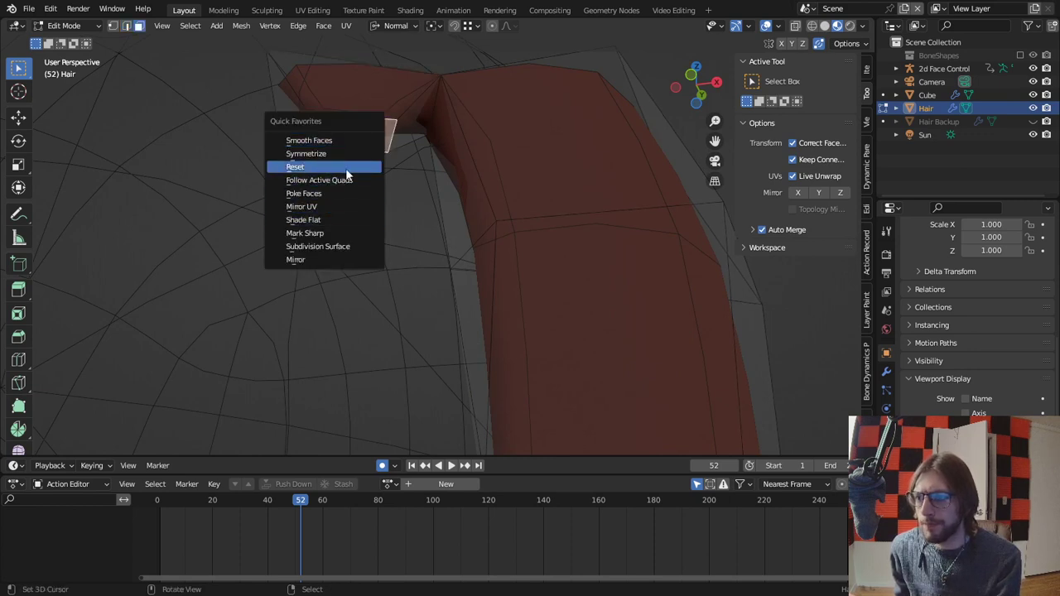
left_click(347, 193)
middle_click_drag(362, 183, 357, 174)
Move the poked centre vertex along Y, lower it along its Z axis and adjust it freely to form the tuft's pointed tip.
key("1")
right_click(352, 154)
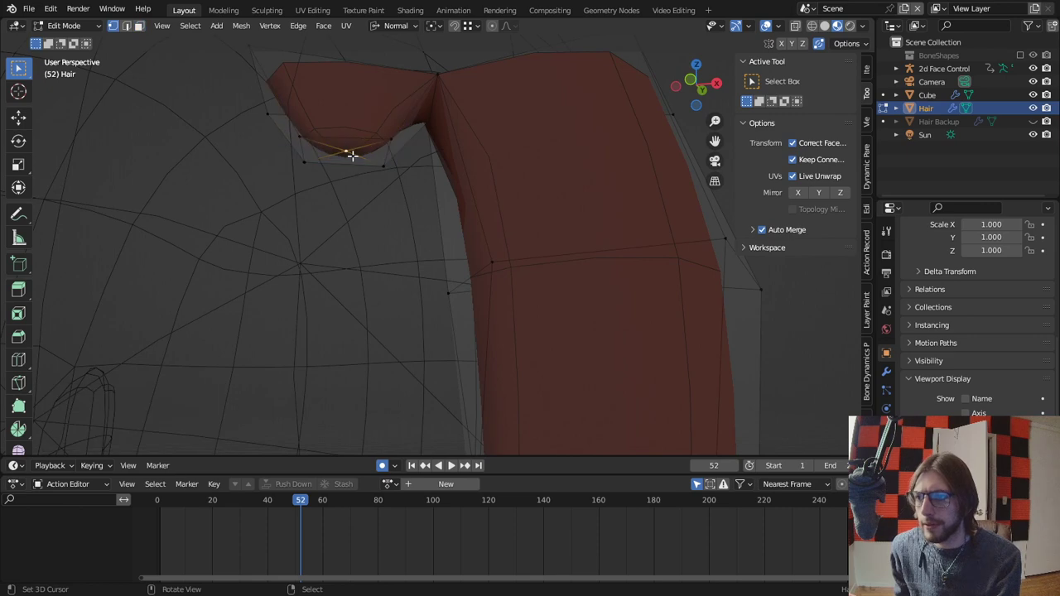
key("g")
key("y")
left_click(351, 213)
middle_click_drag(352, 212, 395, 165)
key("g")
key("z")
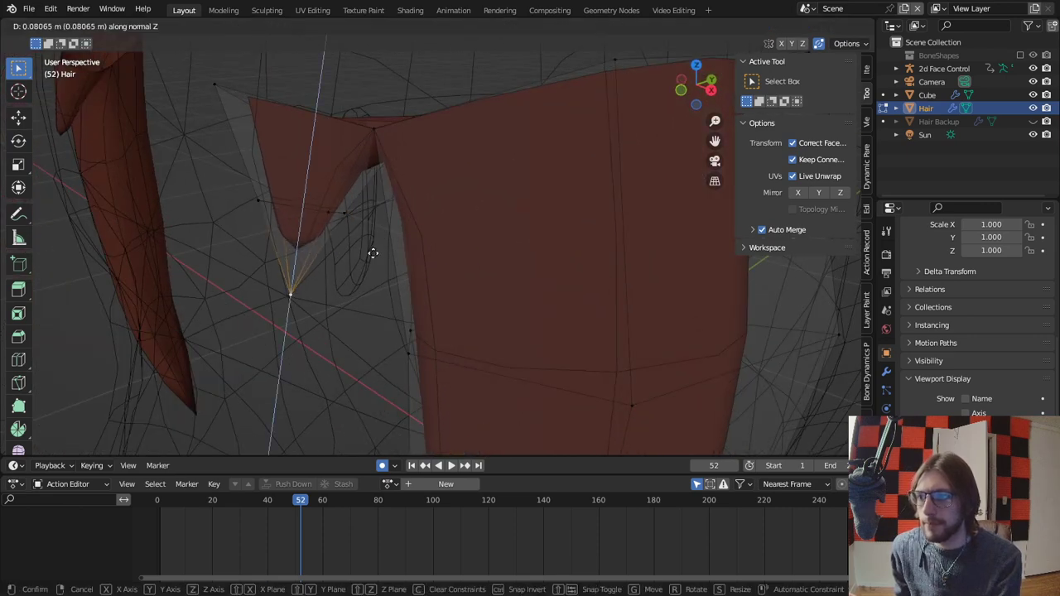
left_click(367, 258)
middle_click_drag(367, 258, 464, 248)
key("g")
left_click(337, 247)
Subdivide the tuft's upper and lower front edges and connect the new middle vertex to the tip vertex.
key("2")
right_click(366, 131)
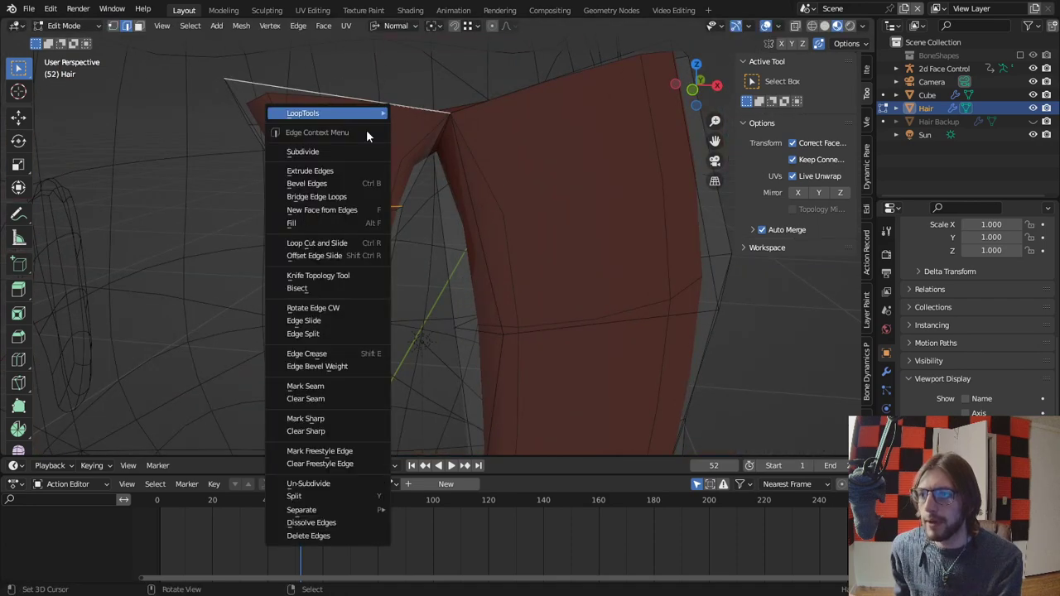
left_click(331, 150)
left_click(357, 203)
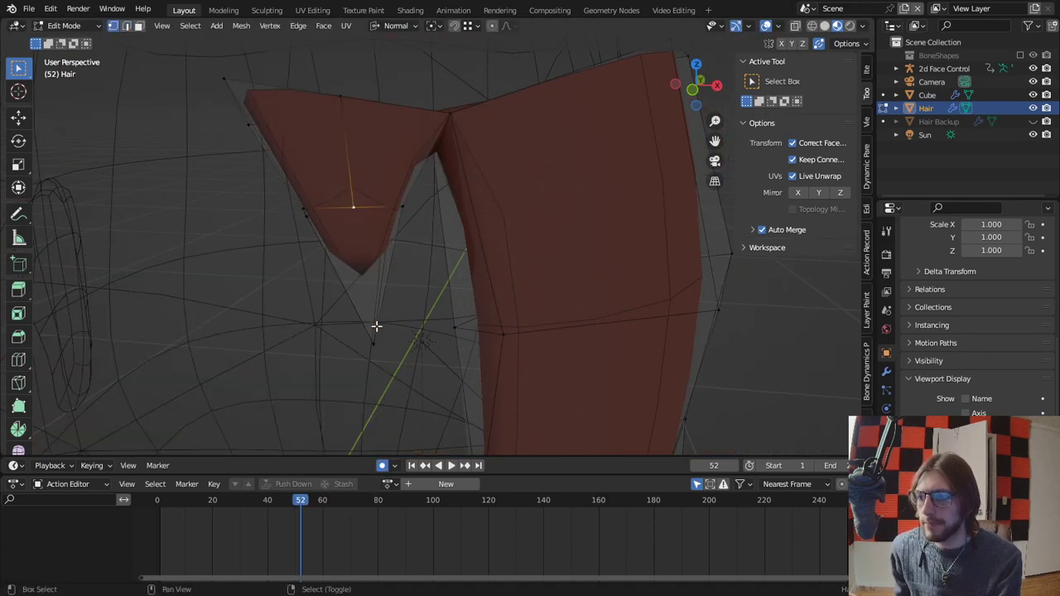
middle_click_drag(376, 327, 440, 329)
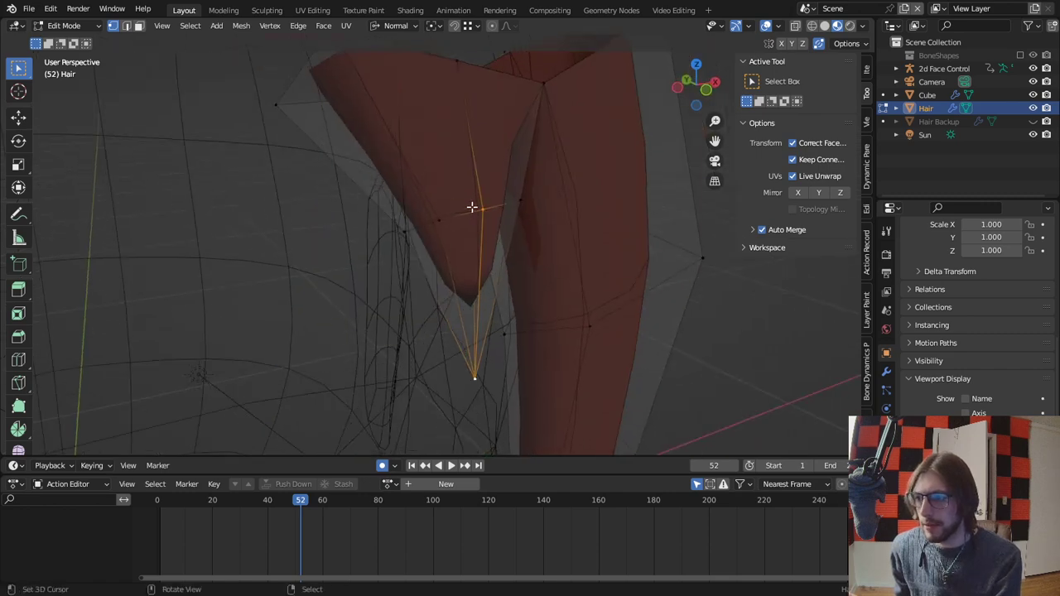
Crease the tuft's central front edges down to the tip with a factor of 1.000.
middle_click_drag(493, 296, 386, 294)
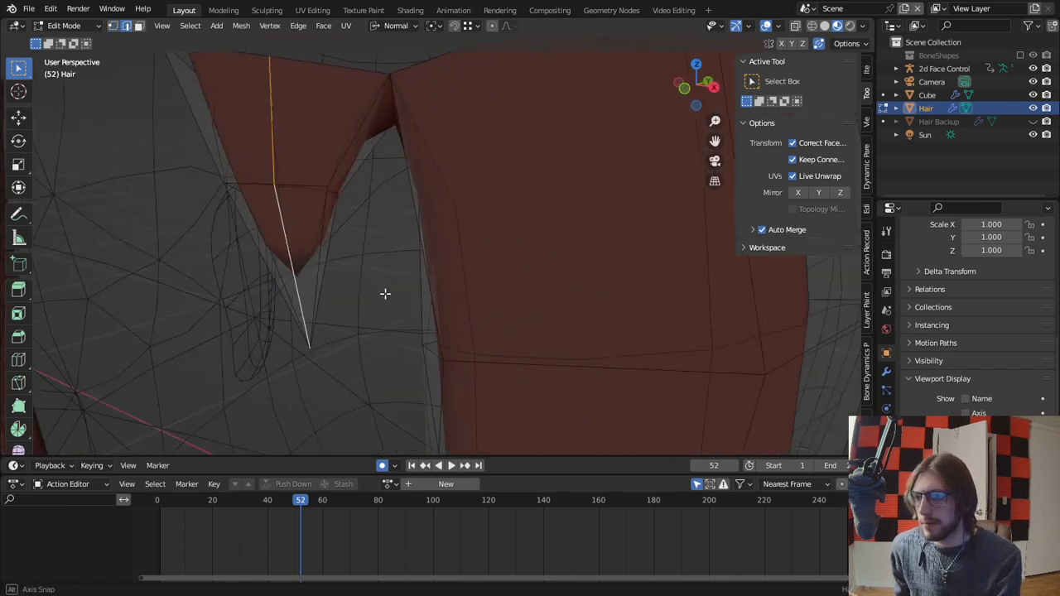
key("ctrl+e")
key("Escape")
key("shift+e")
left_click(706, 268)
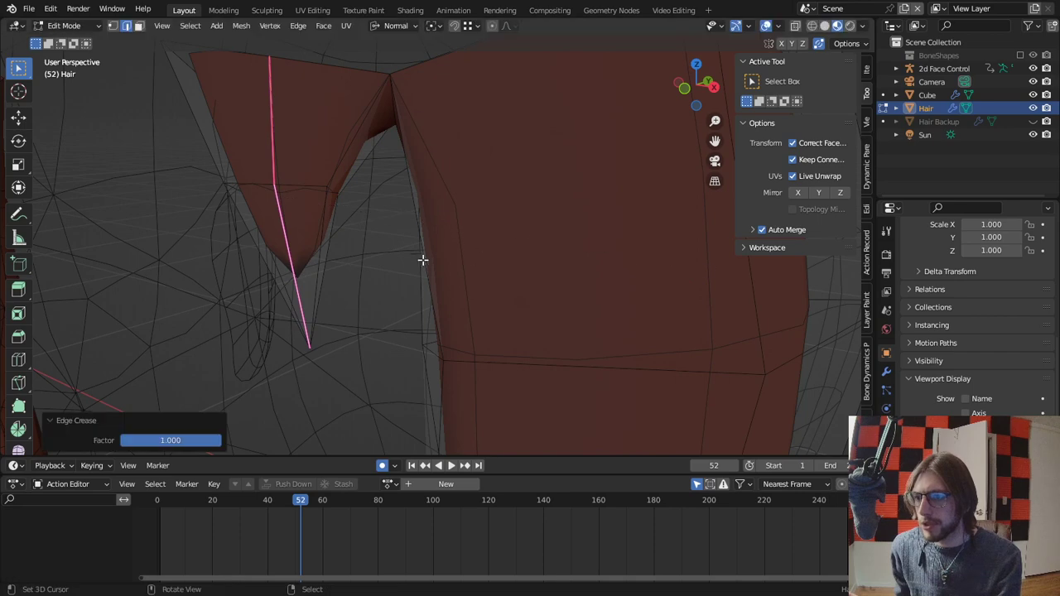
Crease the two side edges meeting at the tuft's tip to 1.000 and return to Object Mode.
left_click(312, 247)
key("shift+e")
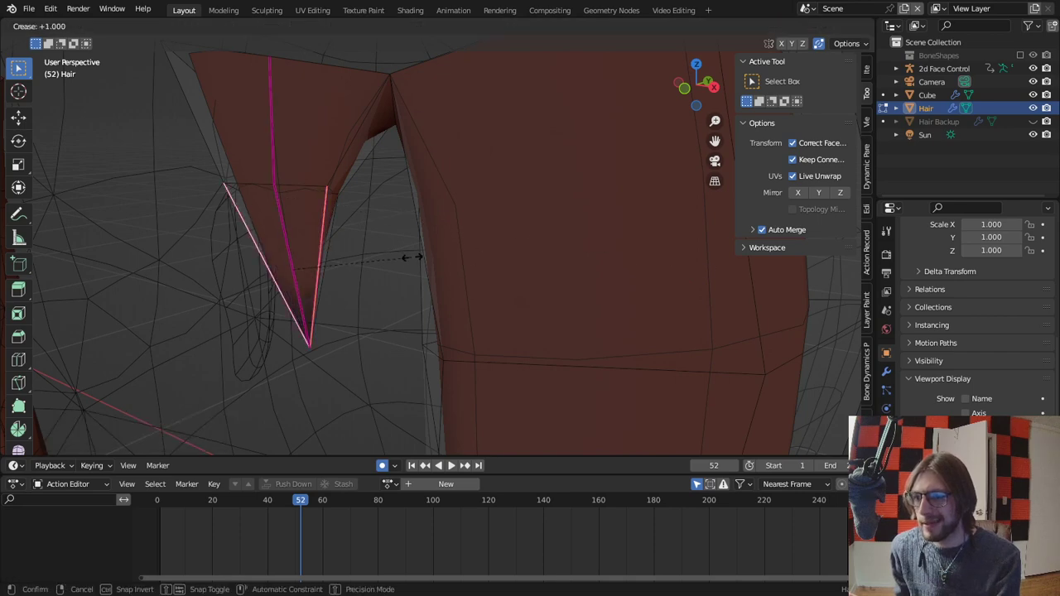
left_click(410, 250)
mouse_move(410, 250)
middle_mouse_down()
mouse_move(423, 261)
mouse_move(545, 247)
mouse_move(407, 232)
mouse_move(486, 246)
mouse_move(405, 255)
middle_mouse_up()
key("Tab")
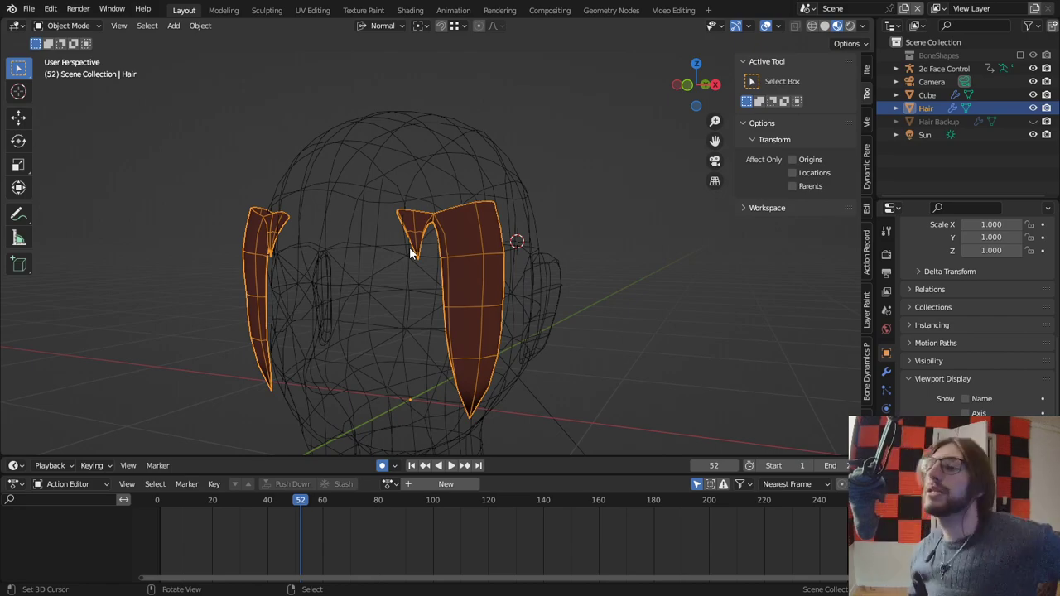
In Edit Mode, lower the upper corner at the tuft's free end with smooth connected proportional editing at size 0.209.
mouse_move(409, 247)
middle_mouse_down()
mouse_move(524, 250)
mouse_move(430, 300)
mouse_move(480, 341)
mouse_move(596, 235)
mouse_move(423, 260)
mouse_move(419, 249)
mouse_move(516, 208)
mouse_move(469, 232)
mouse_move(419, 234)
middle_mouse_up()
key("Tab")
scroll(420, 241, "up", 3)
key("g")
scroll(522, 230, "down", 5)
left_click(523, 234)
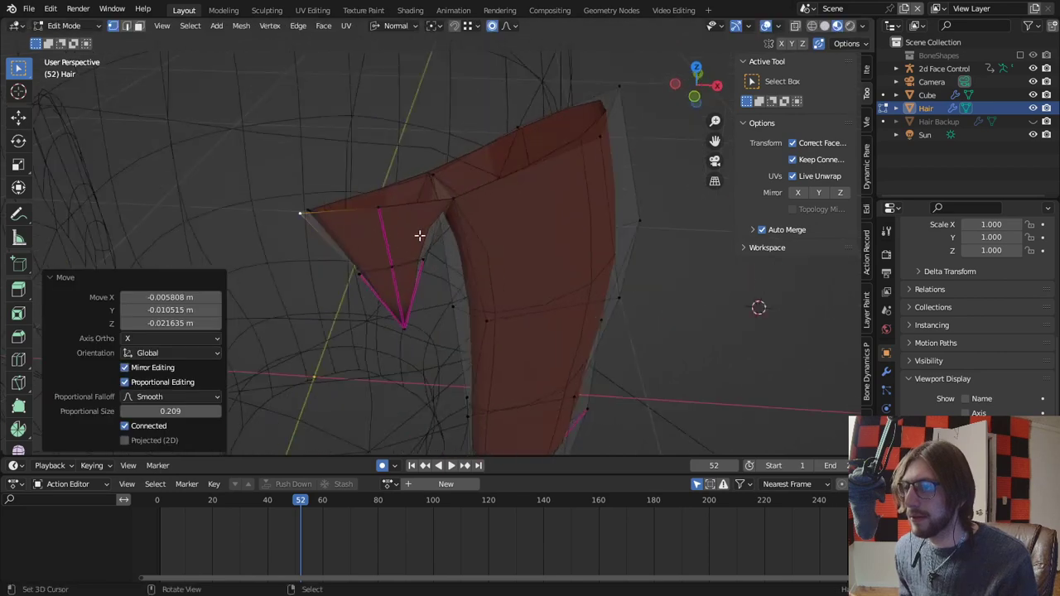
Move the middle vertex of the tuft's upper front edge slightly down.
right_click(401, 209)
key("g")
left_click(404, 222)
Move the front upper corner at the tuft's free end down about 0.020 m and slightly inward with proportional size 0.098.
right_click(310, 216)
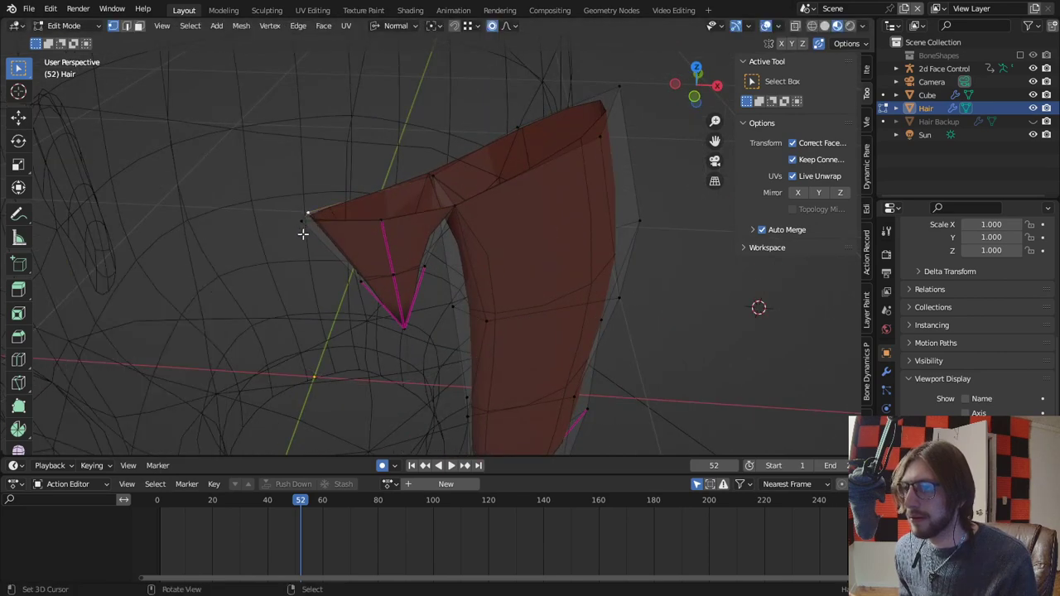
key("g")
scroll(313, 239, "up", 3)
left_click(313, 258)
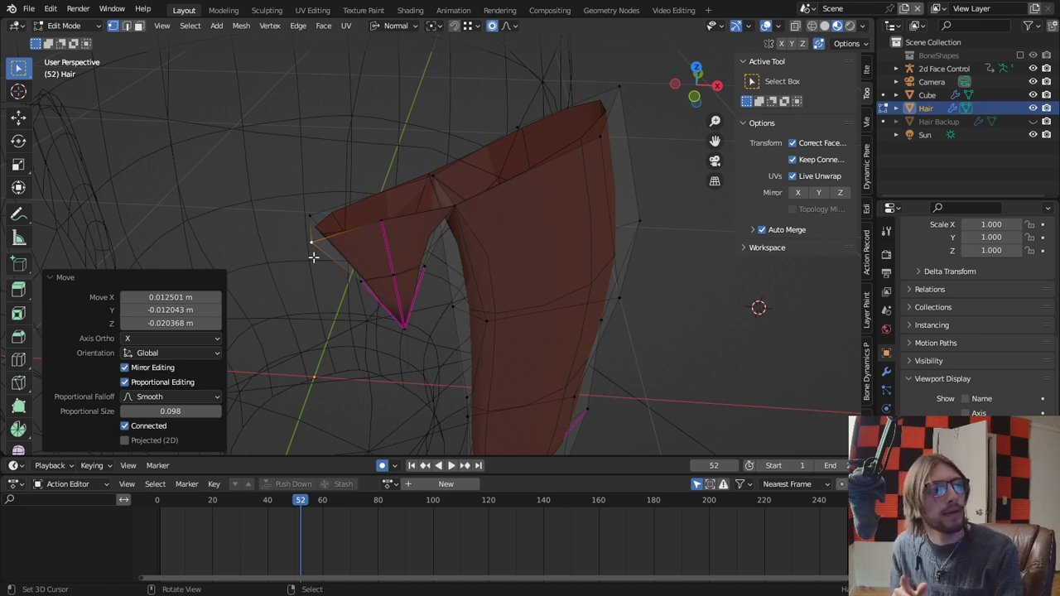
middle_click_drag(313, 257, 425, 199)
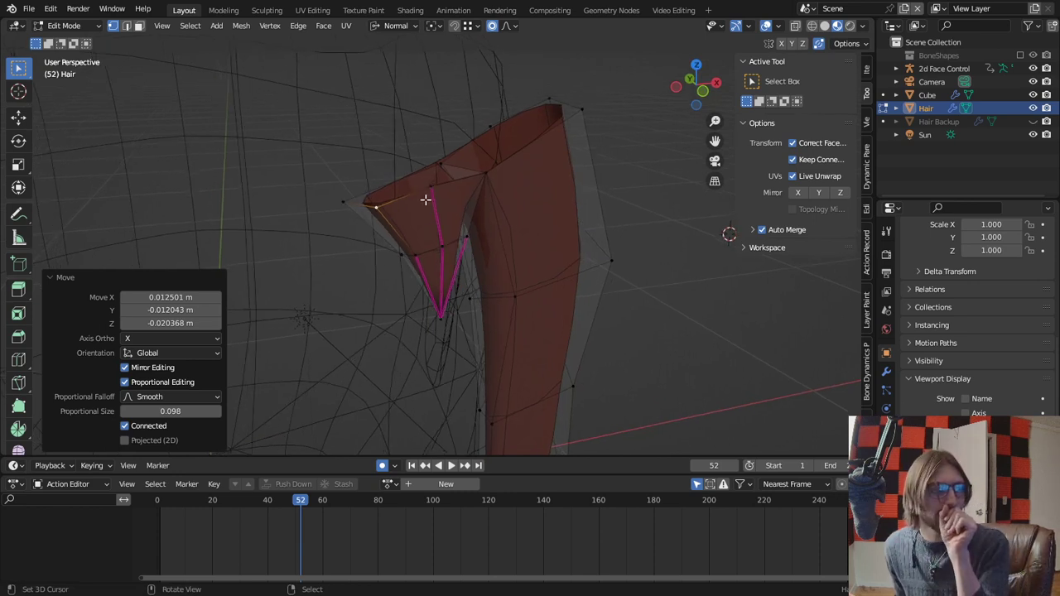
Reduce the crease on the small forehead strand's upper middle edge with a factor of about -0.973.
key("2")
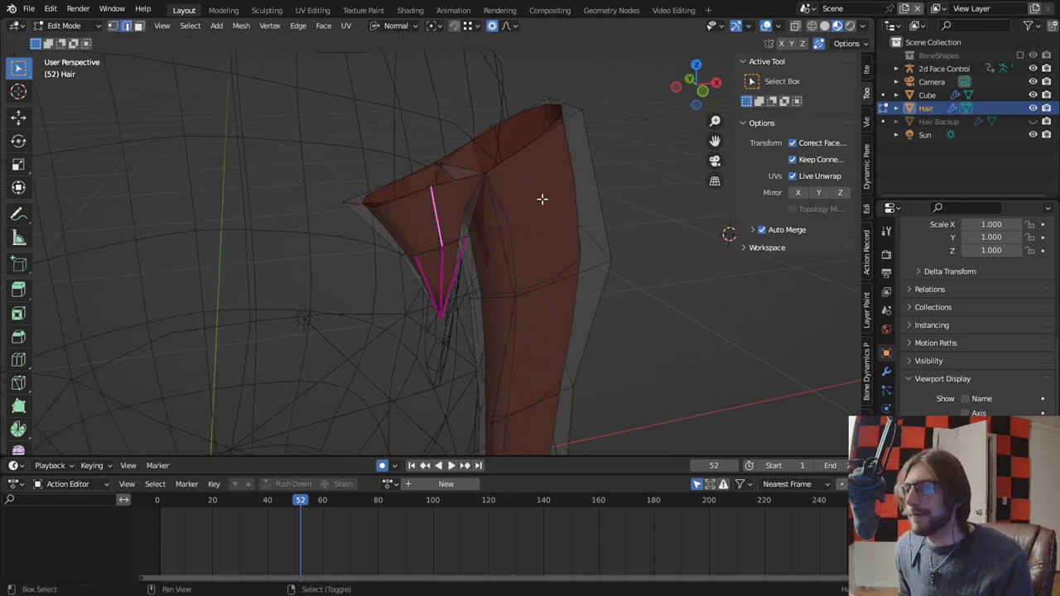
key("shift+e")
left_click(248, 362)
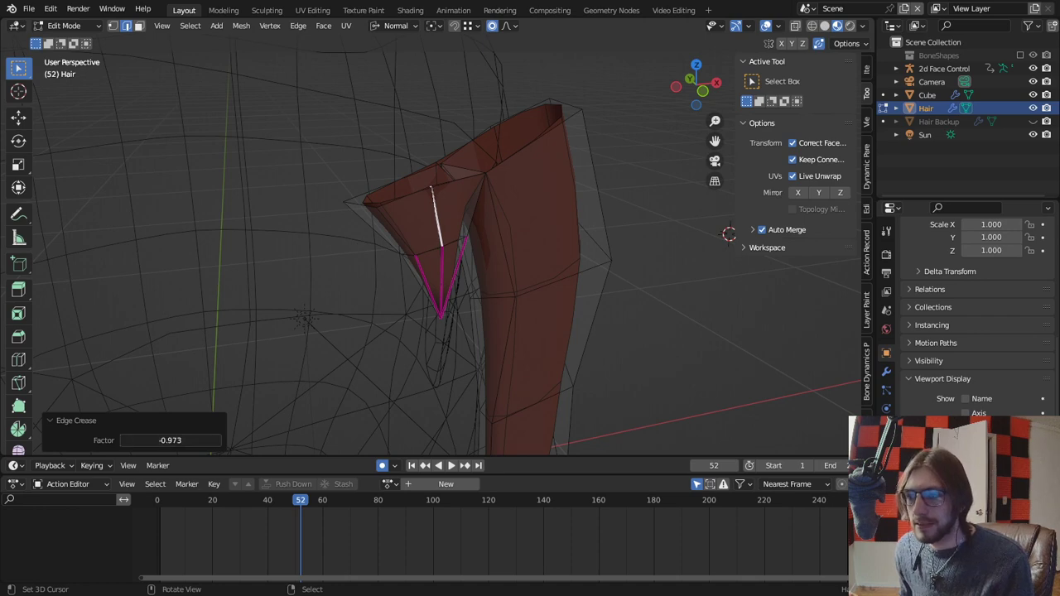
Pull the small strand's upper middle vertex outward from the forehead in two moves, with proportional size 0.098.
middle_click_drag(470, 276, 551, 234)
key("1")
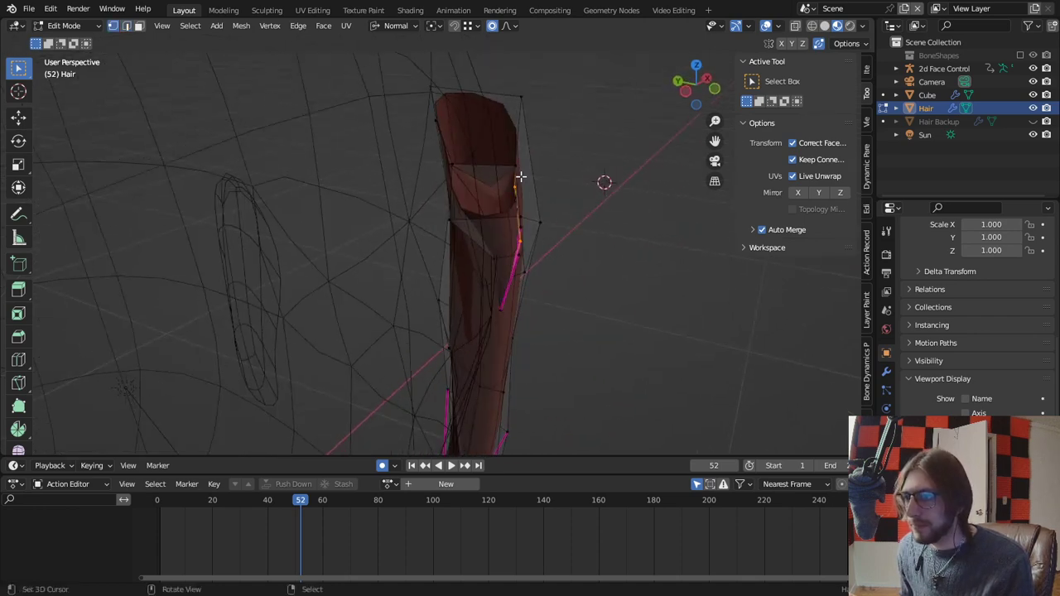
key("g")
left_click(540, 183)
middle_click_drag(543, 184, 759, 79)
key("g")
left_click(598, 212)
Examine the hair strands with overlays hidden and in local view, and restore the overlays and full scene.
left_click(766, 26)
middle_click_drag(683, 125, 604, 123)
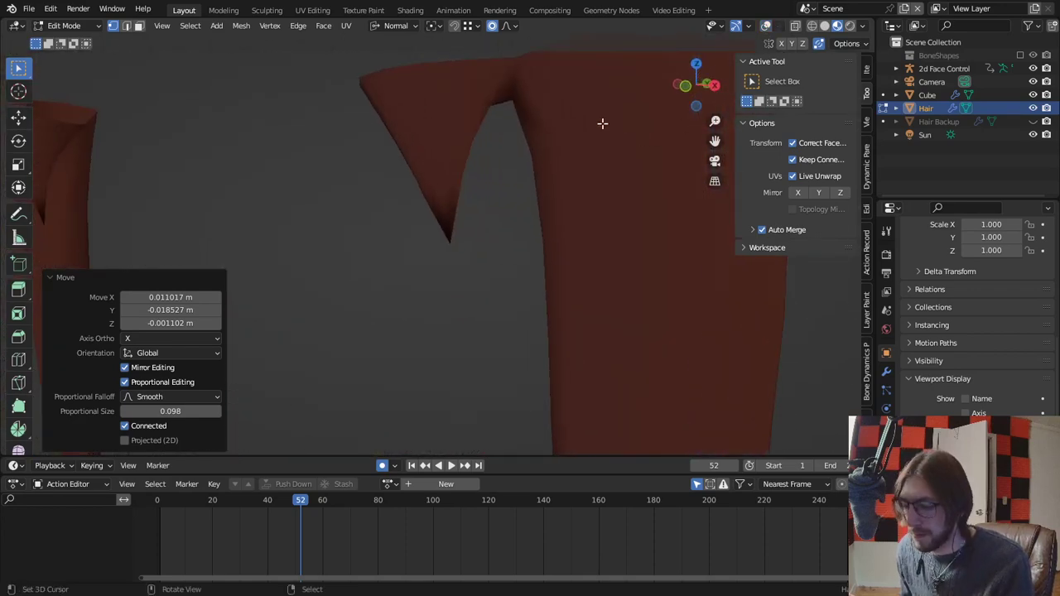
scroll(533, 188, "down", 7)
scroll(572, 189, "up", 6)
key("super")
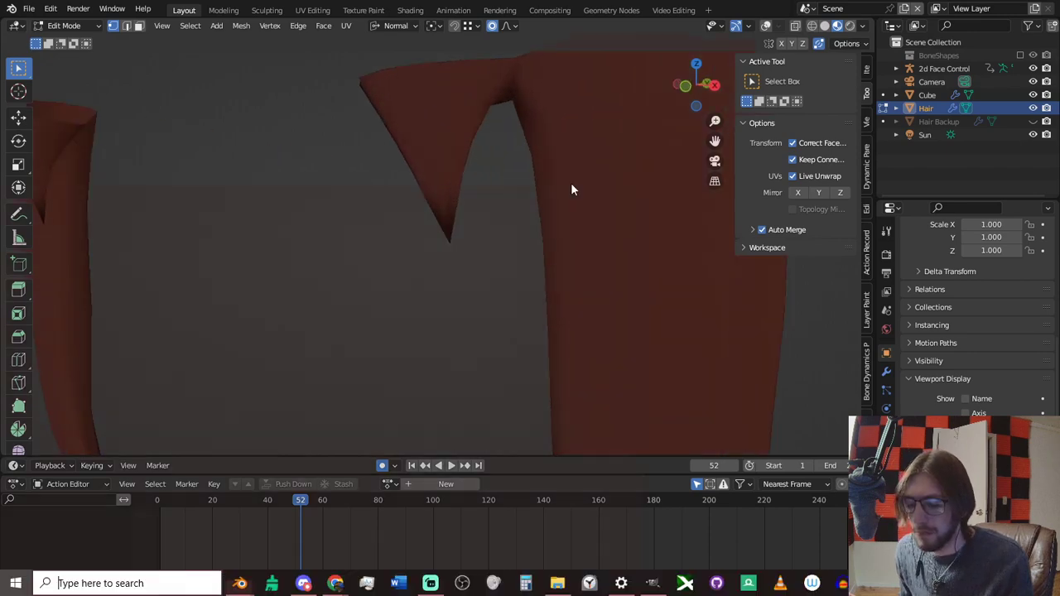
key("super")
key("alt+h")
scroll(606, 199, "down", 7)
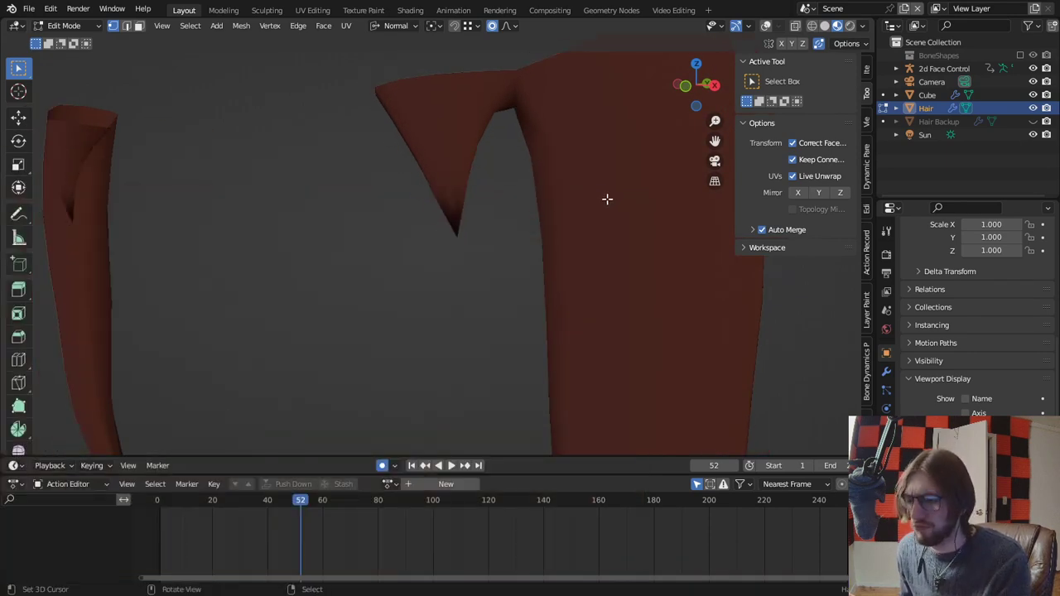
left_click(767, 26)
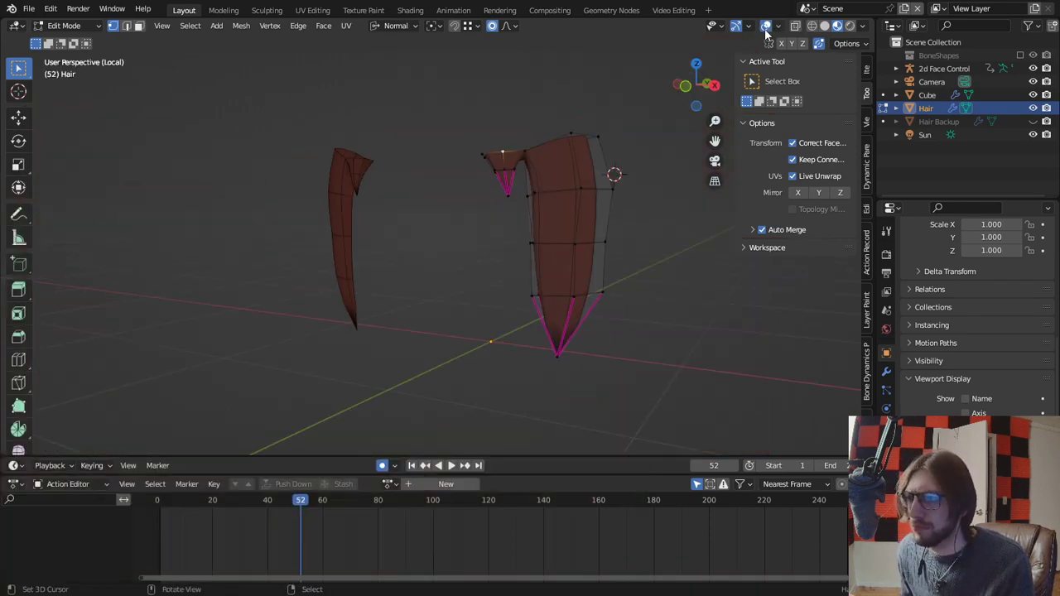
key("KP_Divide")
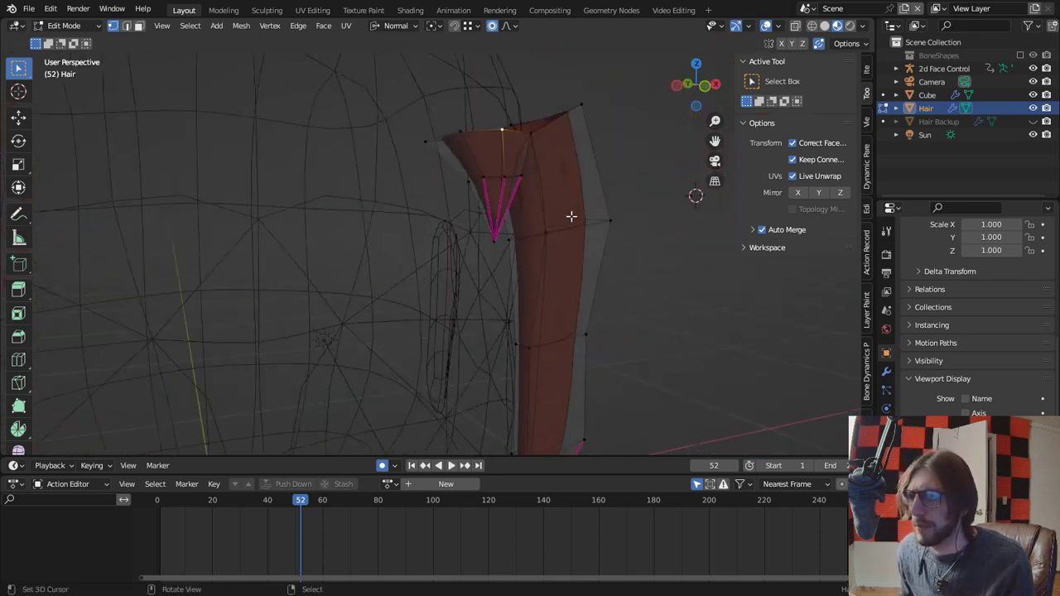
Leave Edit Mode, select the head mesh and display it textured behind the hair.
key("Tab")
left_click(456, 214)
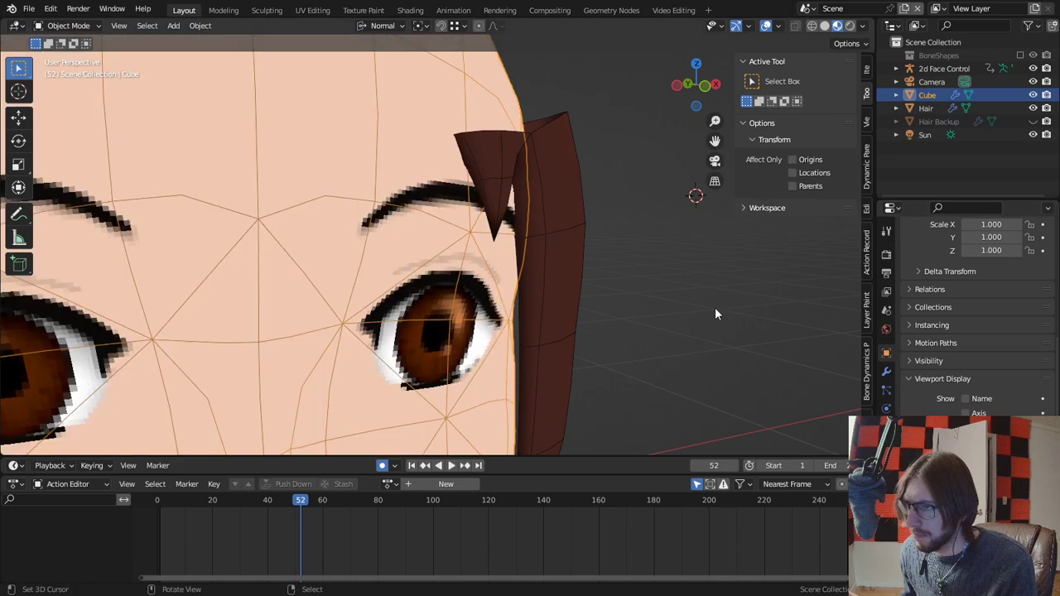
mouse_move(715, 307)
middle_mouse_down()
mouse_move(558, 301)
mouse_move(569, 244)
mouse_move(638, 241)
middle_mouse_up()
scroll(613, 246, "down", 4)
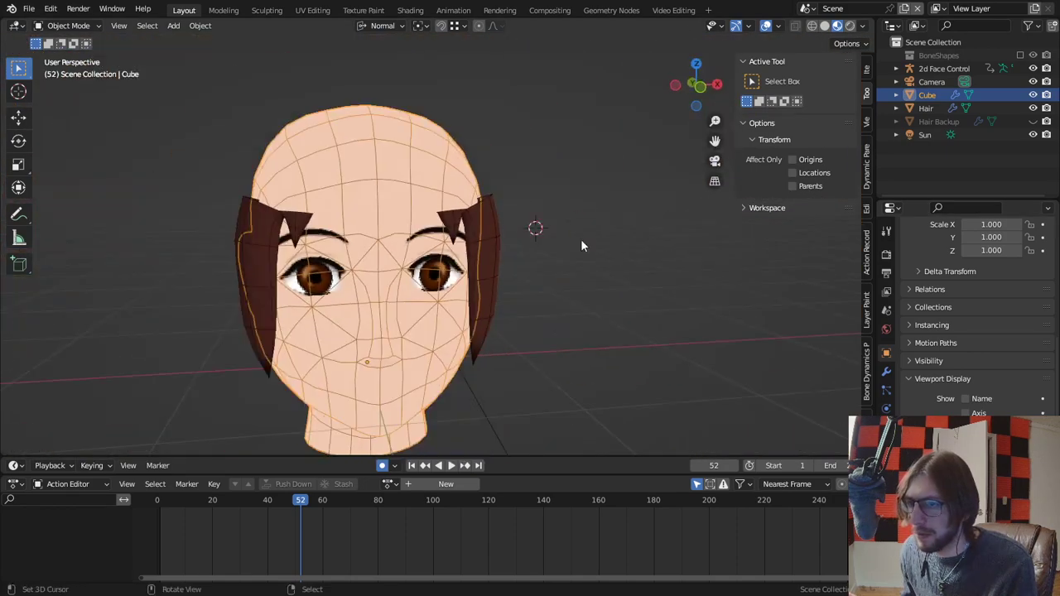
Switch to GIMP to examine the fringe on the reference image, and return to Blender.
key("alt+Tab")
left_click(617, 244)
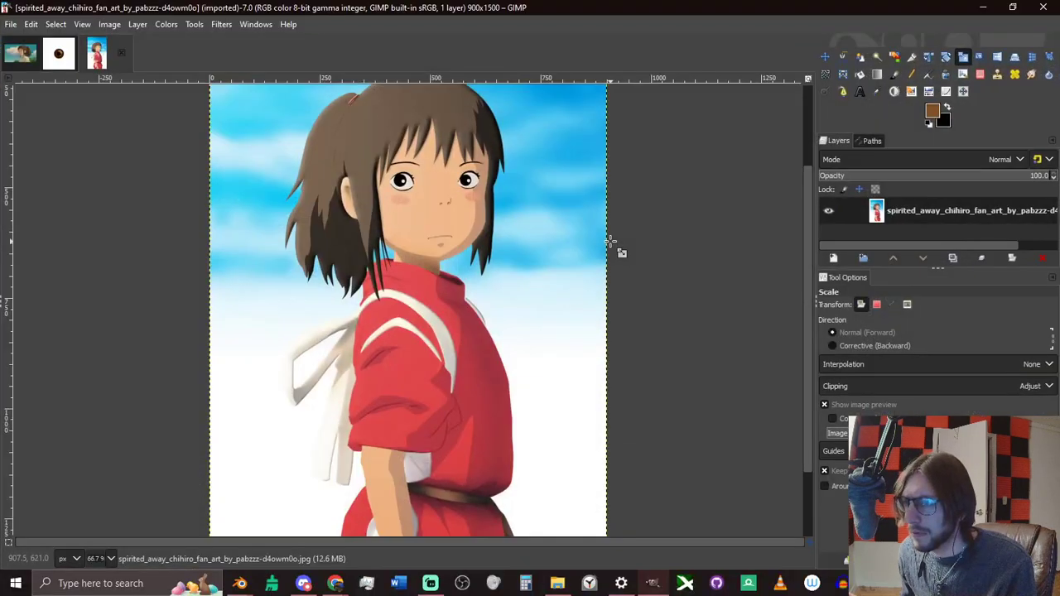
key("alt+Tab")
left_click(401, 221)
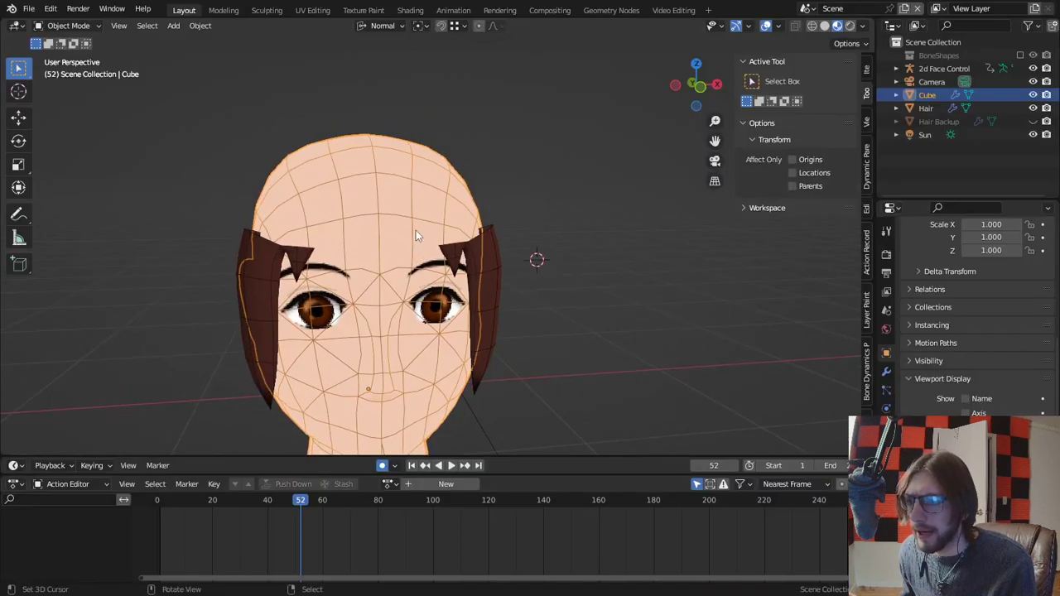
Edit the hair mesh and raise the small strand's inner corner by about 0.16 m, with proportional size about 0.54 m.
scroll(409, 220, "up", 2)
middle_click_drag(413, 220, 340, 232)
right_click(452, 256)
middle_click_drag(423, 246, 400, 241)
scroll(452, 256, "up", 4)
key("Tab")
key("g")
scroll(373, 172, "down", 10)
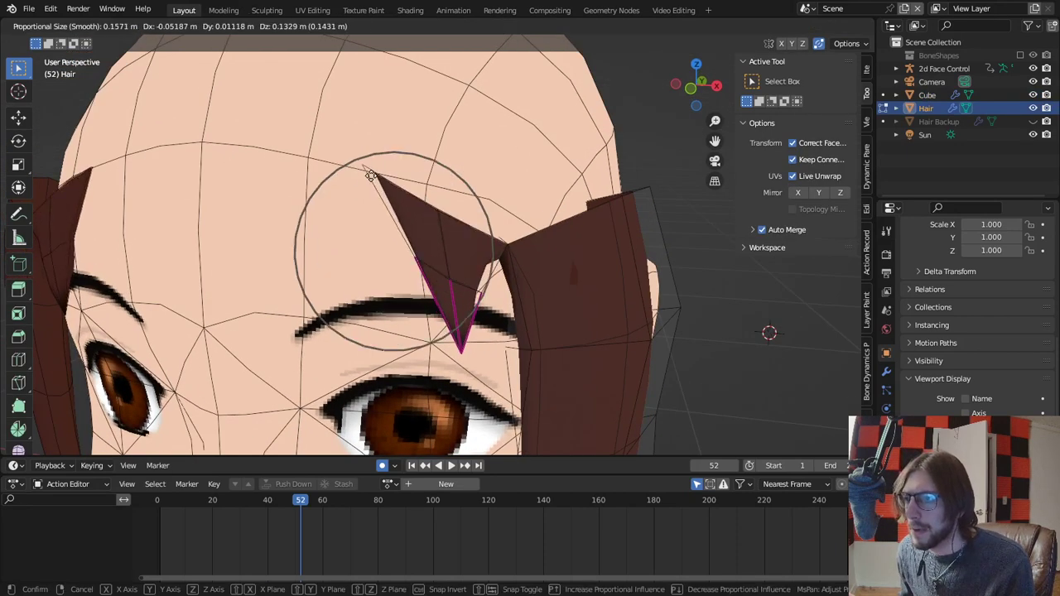
scroll(382, 162, "down", 8)
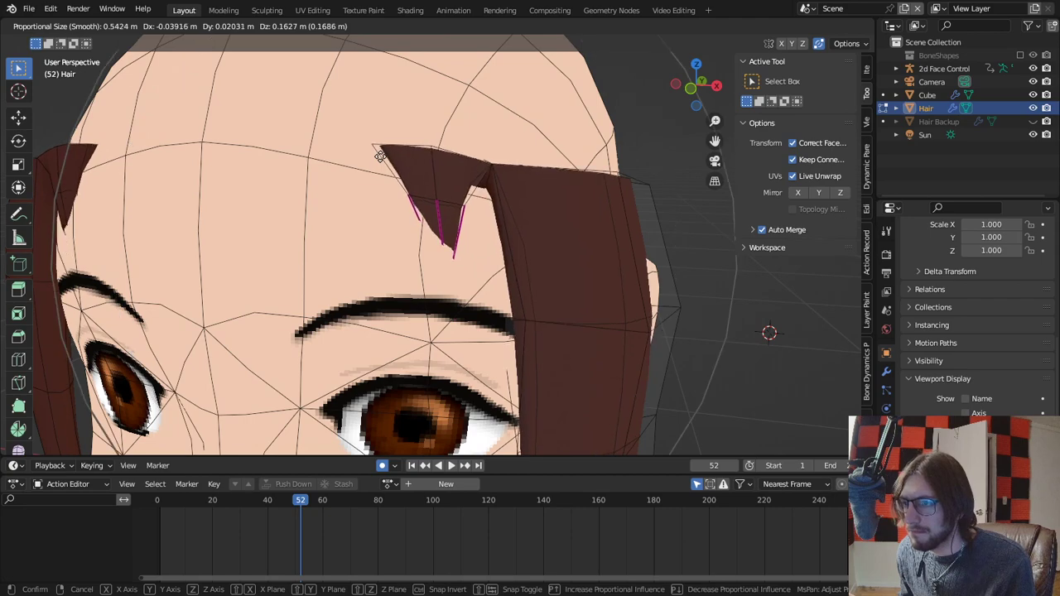
left_click(379, 153)
Shift the raised hair strands horizontally with the Z axis locked, fitting them around the forehead.
middle_click_drag(379, 154, 392, 217)
key("g")
key("shift+z")
left_click(546, 248)
scroll(431, 217, "down", 5)
middle_click_drag(508, 217, 575, 218)
scroll(530, 211, "down", 3)
mouse_move(497, 206)
middle_mouse_down()
mouse_move(564, 206)
mouse_move(499, 207)
middle_mouse_up()
scroll(501, 232, "up", 4)
middle_click_drag(504, 256, 492, 300)
Move the side lock's front-edge vertex beside the eye outward by about 0.023 m in X, and check the shape without overlays.
left_click(501, 390)
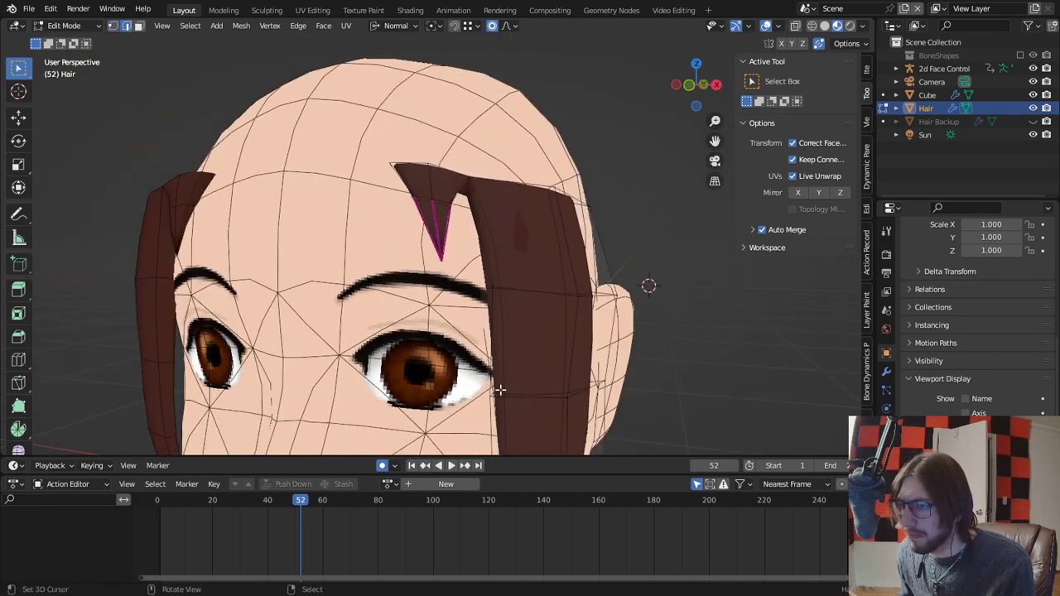
key("1")
mouse_move(497, 396)
right_mouse_down()
mouse_move(516, 397)
mouse_move(504, 386)
right_mouse_up()
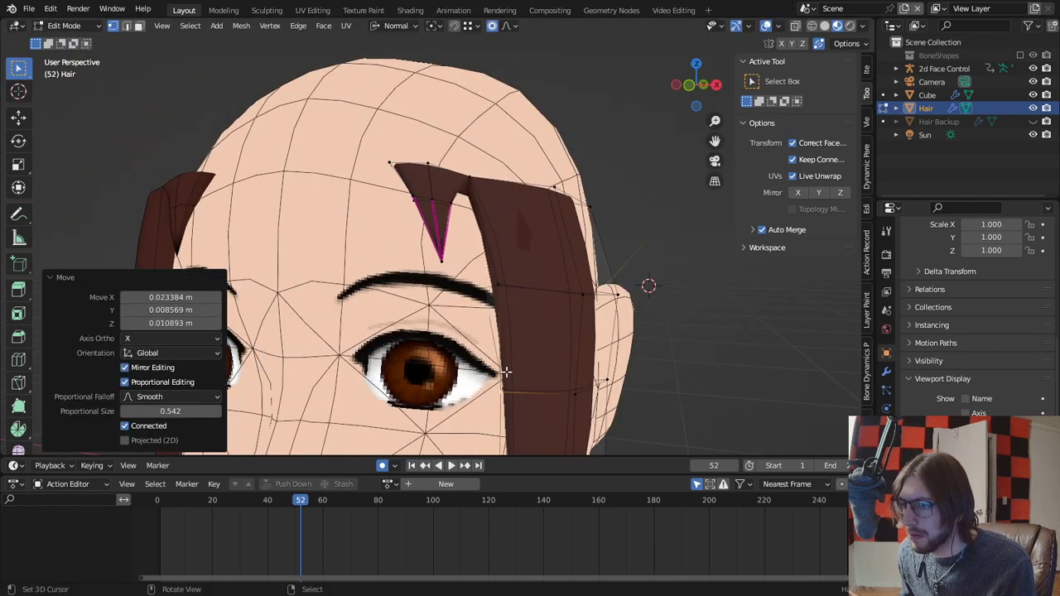
scroll(471, 264, "down", 3)
middle_click_drag(506, 373, 490, 270, "shift")
scroll(580, 265, "down", 3)
left_click(767, 26)
middle_click_drag(599, 150, 557, 150)
left_click(766, 26)
scroll(492, 187, "up", 4)
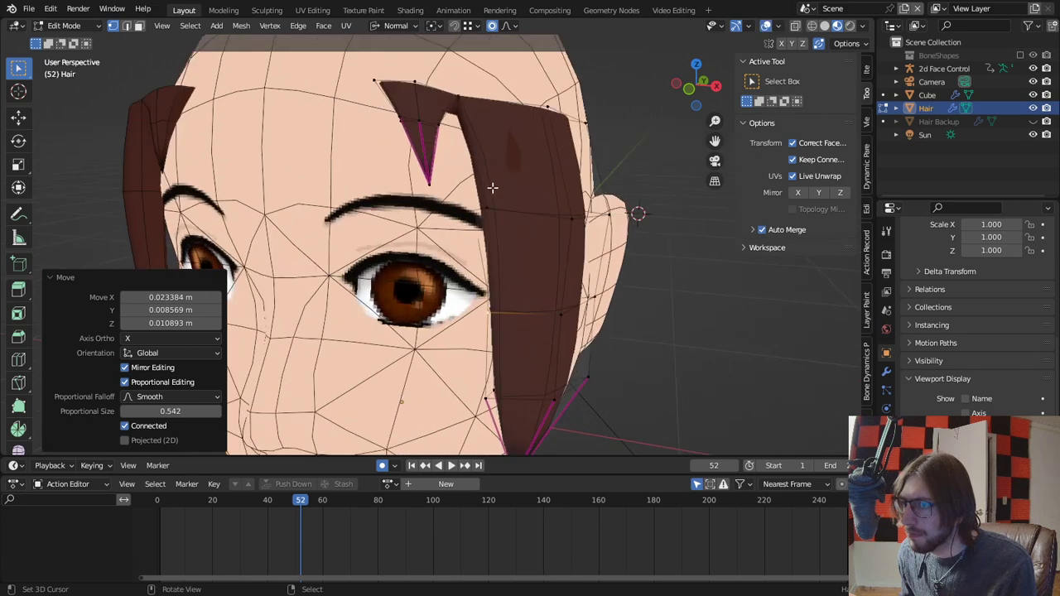
Move the small strand's tip about 0.027 m toward the forehead's centre with proportional size 0.230, and check the reference image in GIMP.
right_click_drag(428, 183, 414, 181)
scroll(414, 180, "up", 7)
left_click(414, 181)
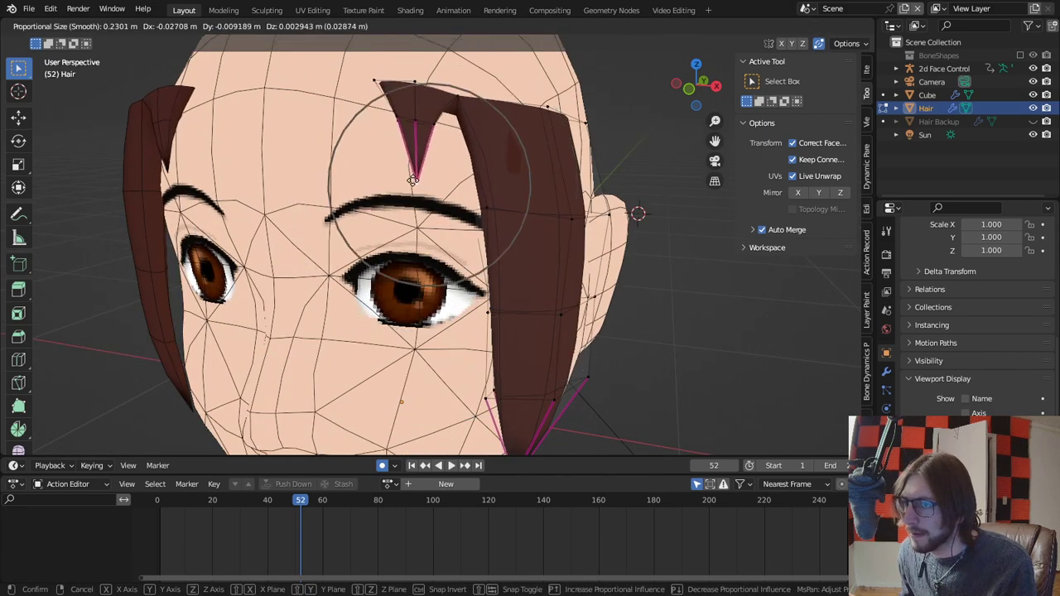
key("alt+Tab")
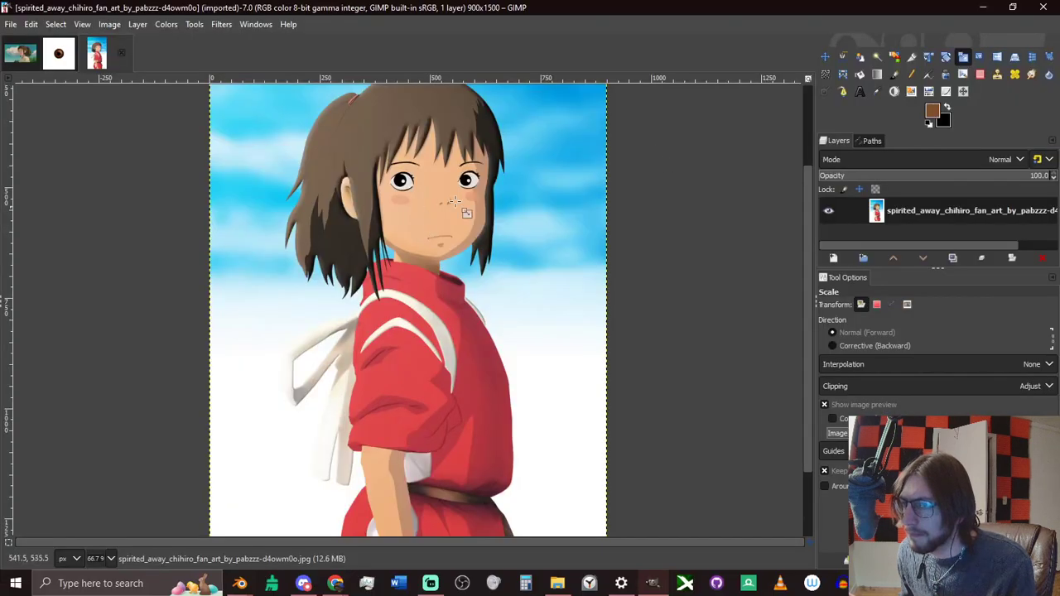
key("alt+Tab")
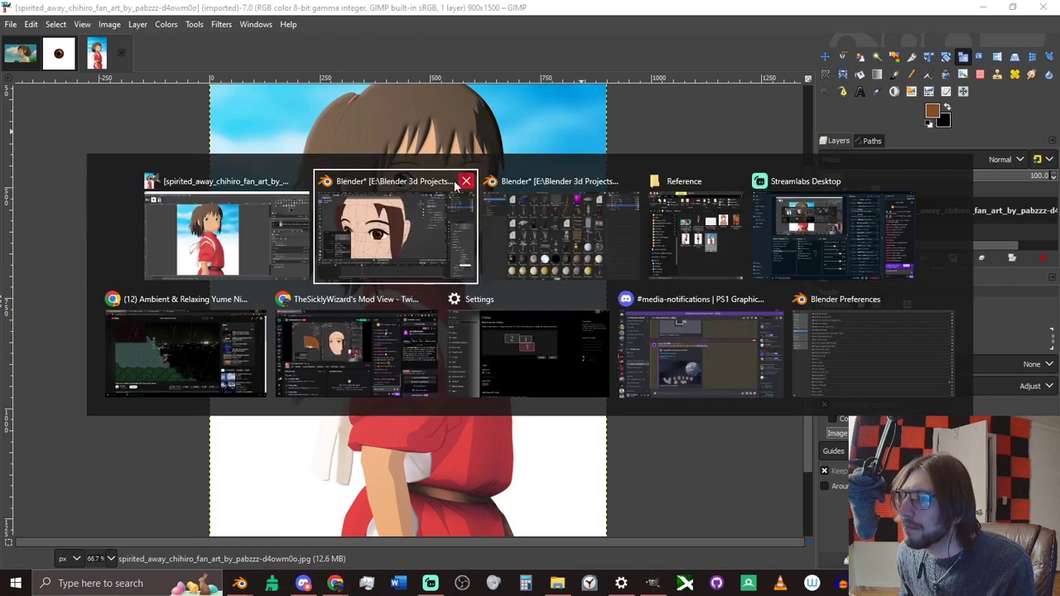
Move the small strand's tip toward the side lock by about 0.107 m in X, with proportional size 0.337.
scroll(489, 180, "up", 3)
key("g")
scroll(451, 170, "down", 4)
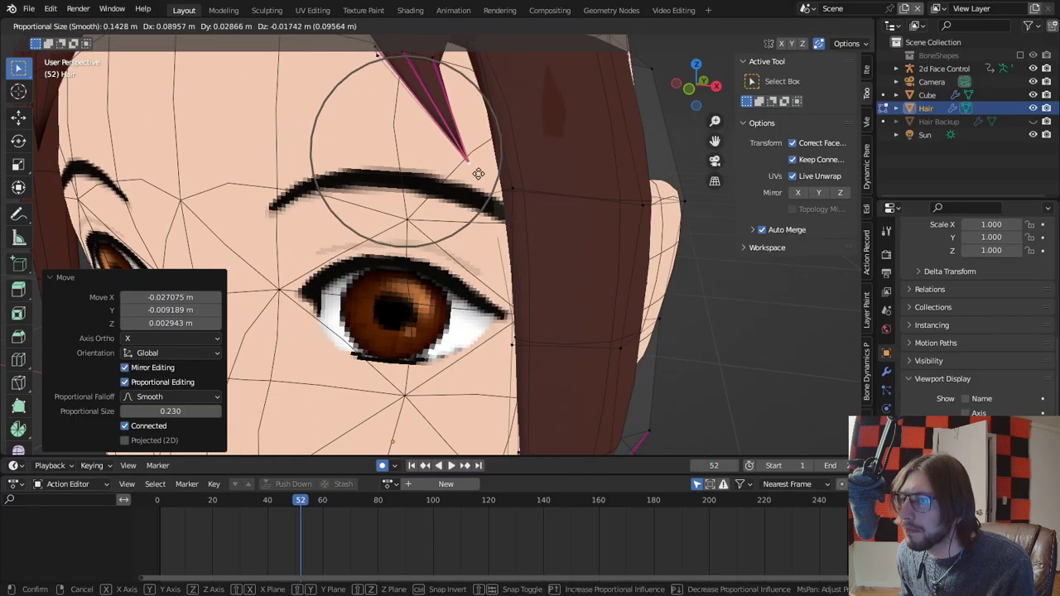
left_click(488, 183)
scroll(480, 186, "down", 6)
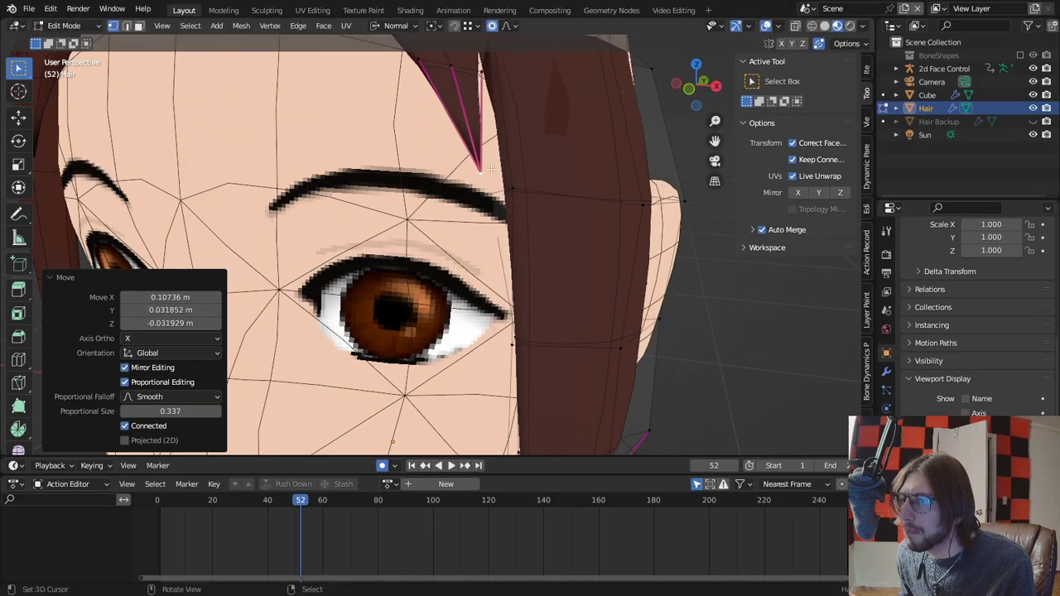
scroll(539, 187, "down", 3)
middle_click_drag(476, 188, 497, 170)
scroll(556, 226, "up", 3)
middle_click_drag(556, 227, 431, 278)
middle_click_drag(507, 282, 399, 306)
right_click(390, 348)
key("g")
right_click(407, 348)
right_click(403, 367)
key("g")
right_click(418, 351)
key("g")
right_click(372, 352)
Move the side lock's inner rear vertex about 0.038 m toward the head and 0.045 m back, with proportional size 0.157.
scroll(367, 340, "up", 3)
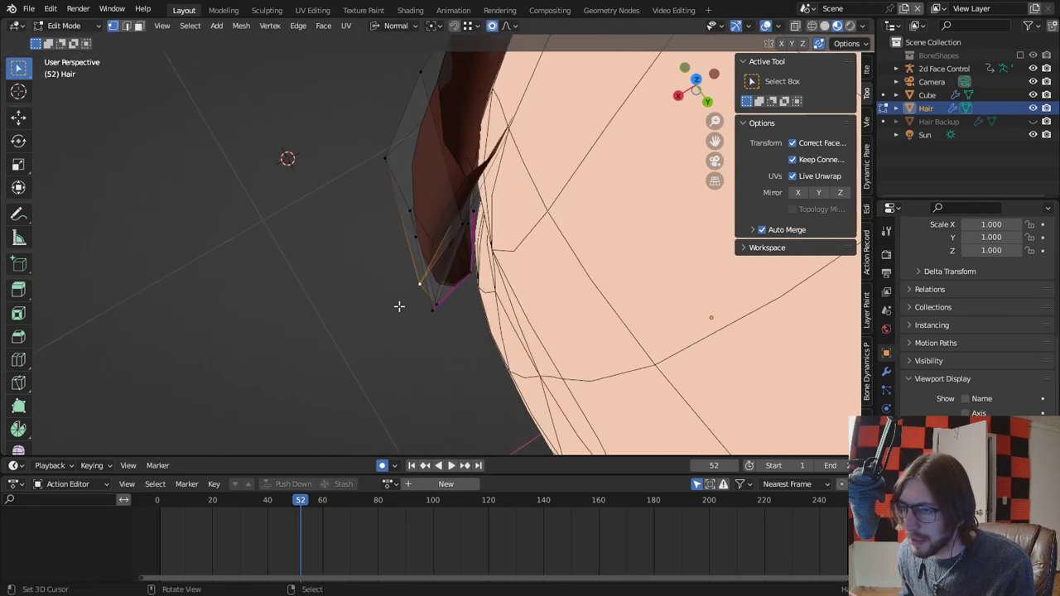
middle_click_drag(469, 222, 411, 290)
key("g")
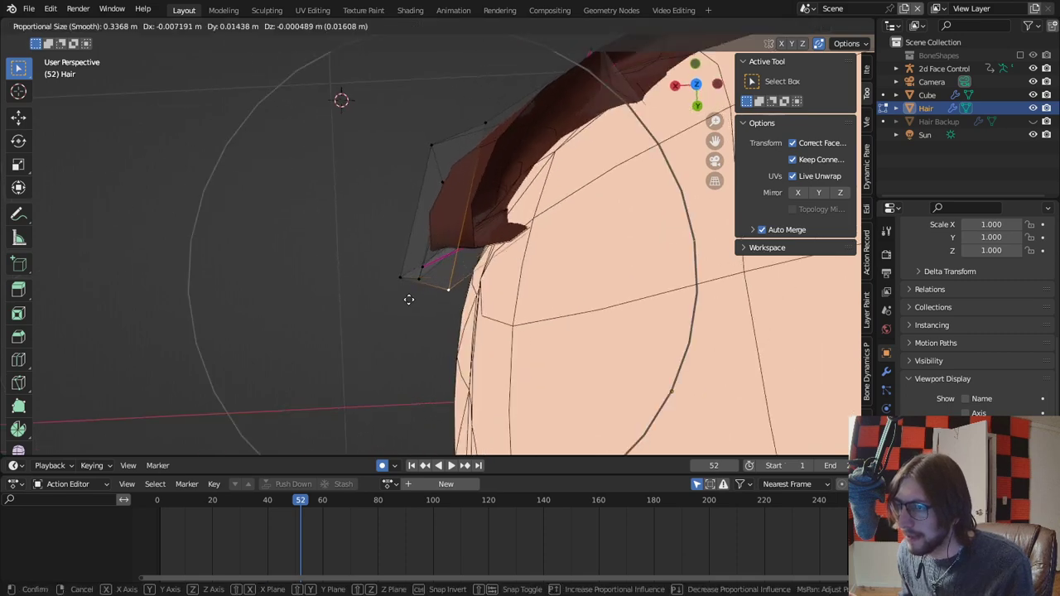
left_click(426, 272)
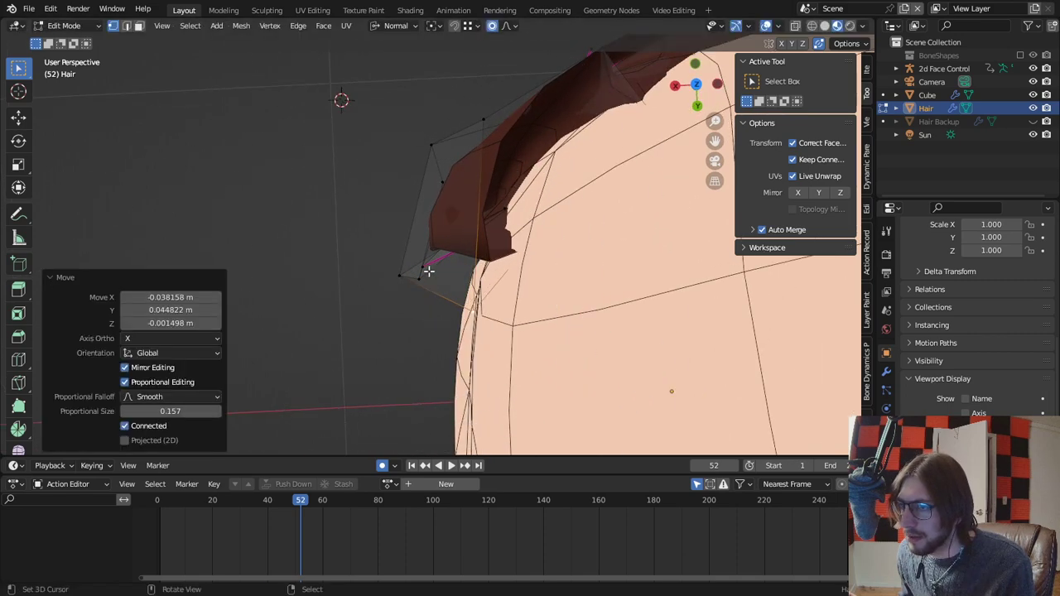
Reposition the neighbouring vertices on the side lock's rear edge so the lock follows the head's curve.
left_click(403, 256)
key("g")
left_click(436, 301)
middle_click_drag(436, 300, 481, 277)
left_click(426, 310)
key("g")
scroll(448, 324, "down", 8)
left_click(462, 324)
Move the side lock's outer rear vertex at eye height outward by about 0.030 m in X, and refine its position.
right_click(472, 282)
key("g")
left_click(473, 248)
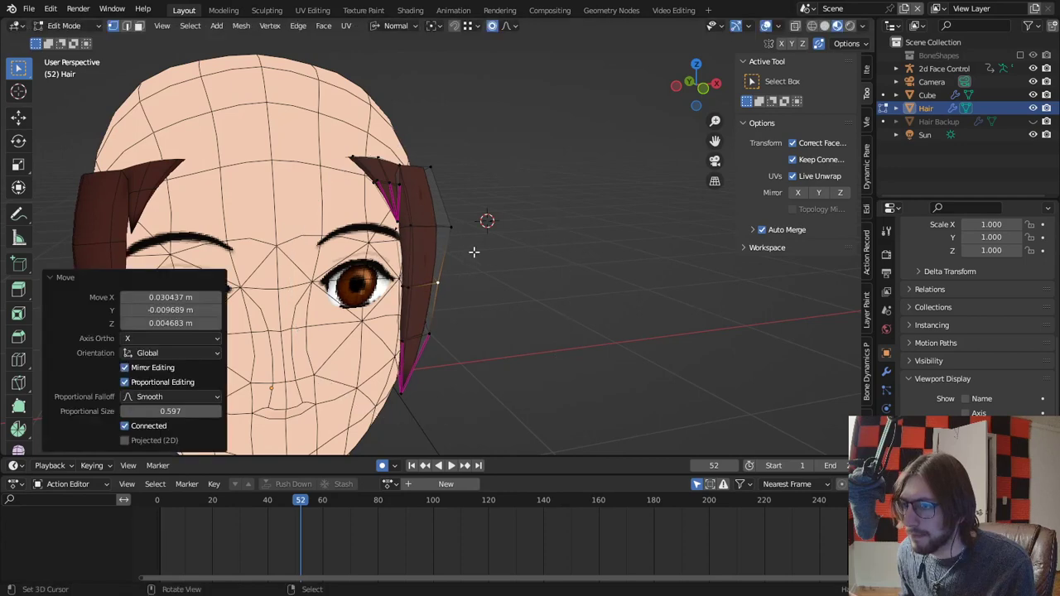
key("g")
scroll(440, 225, "up", 3)
left_click(472, 253)
Move the side lock's front-edge vertex beside the eye back about 0.033 m and its lower rear vertex forward about 0.020 m.
middle_click_drag(473, 254, 354, 258)
right_click(386, 272)
key("g")
left_click(410, 275)
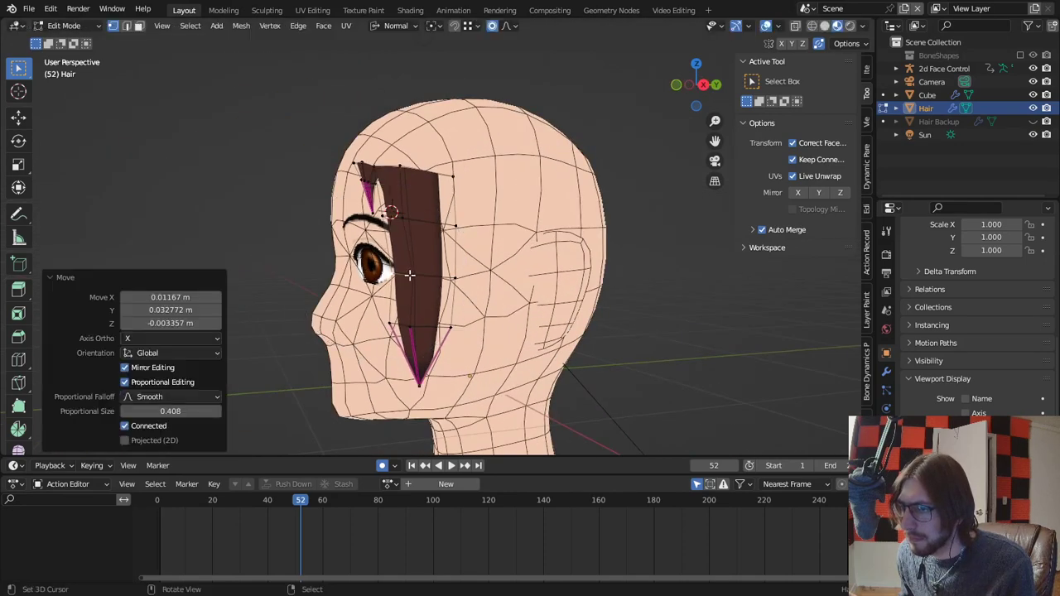
right_click(408, 324)
key("g")
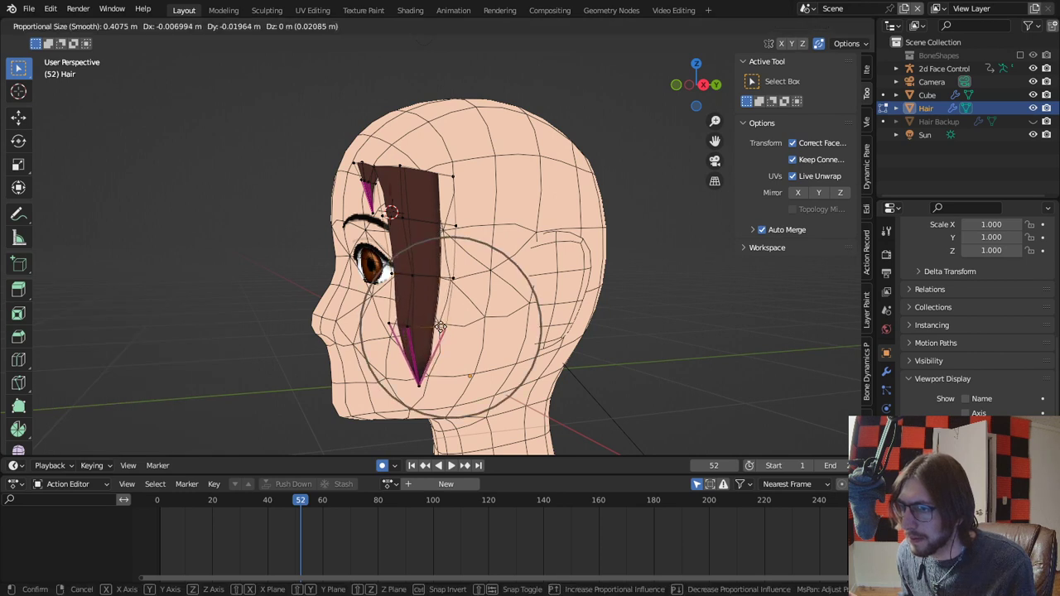
left_click(440, 325)
Examine the hair in profile and from the front with overlays hidden, comparing it with the reference image.
left_click(766, 26)
scroll(463, 199, "down", 2)
middle_click_drag(450, 199, 419, 206)
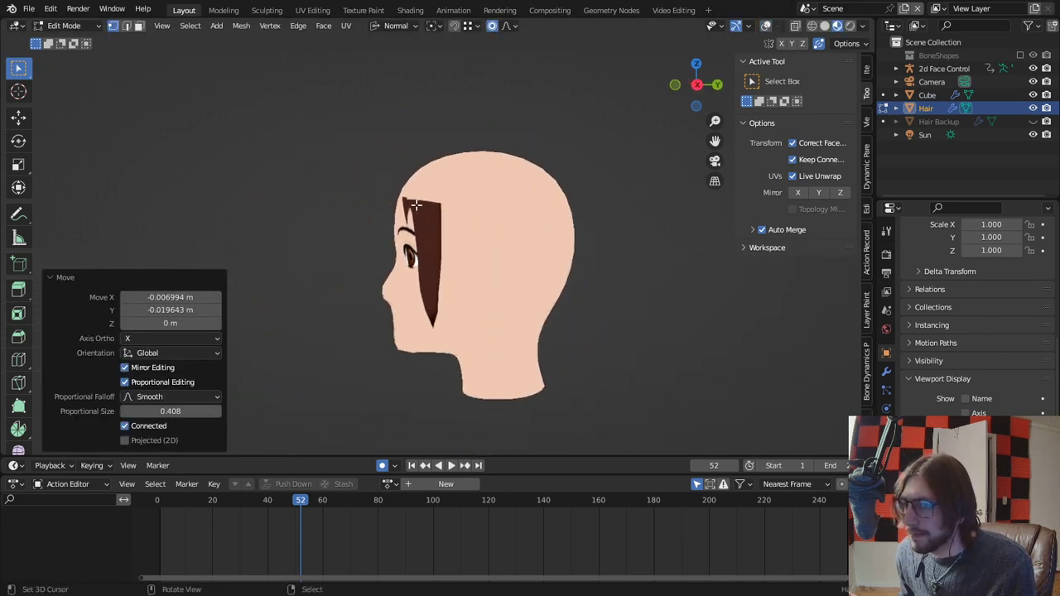
scroll(414, 205, "up", 2)
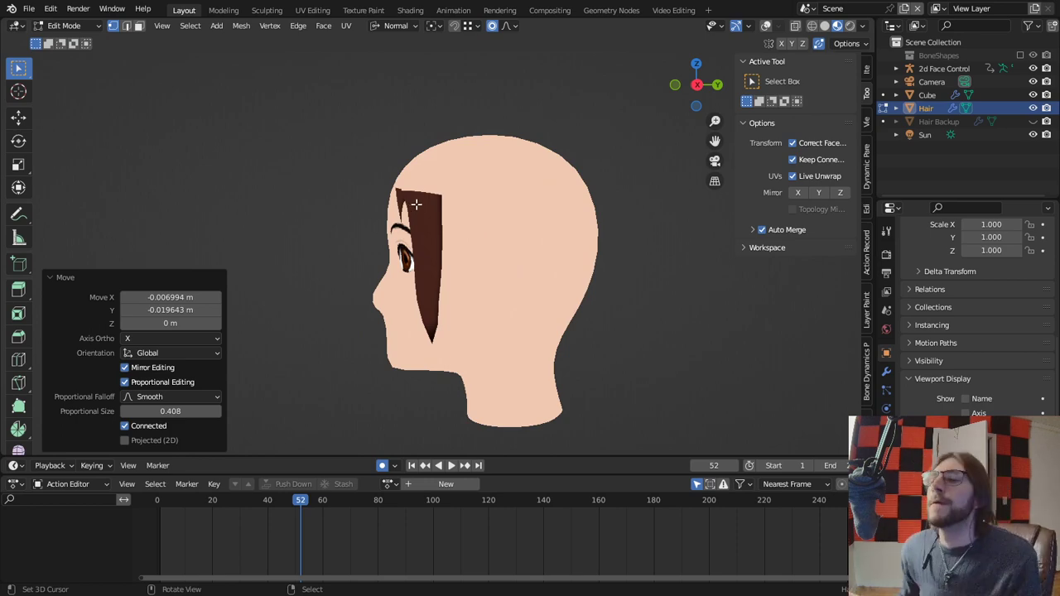
key("alt+Tab")
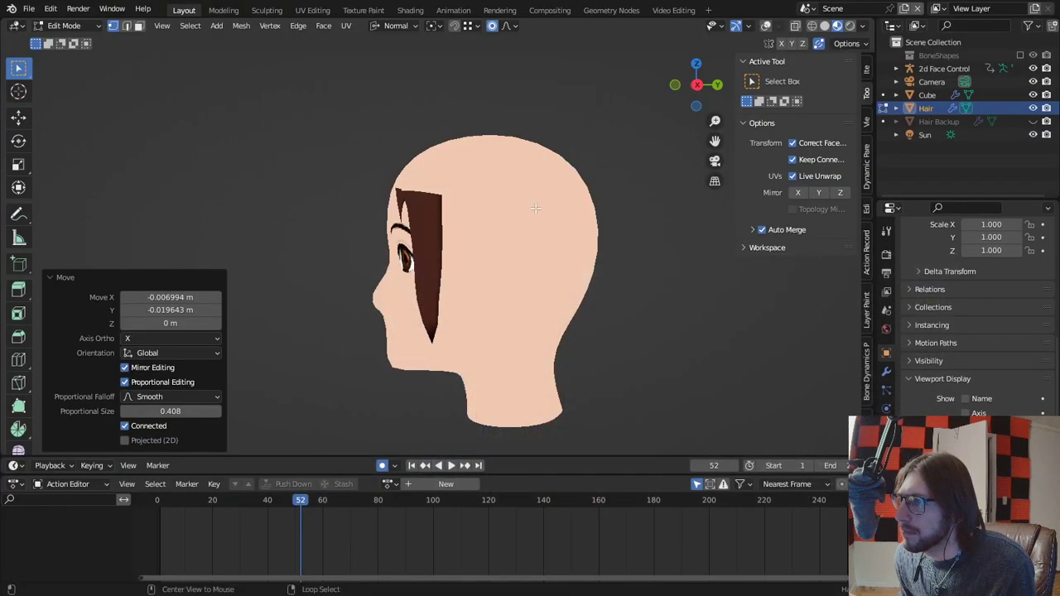
middle_click_drag(531, 249, 451, 248)
scroll(480, 211, "up", 5)
left_click(767, 26)
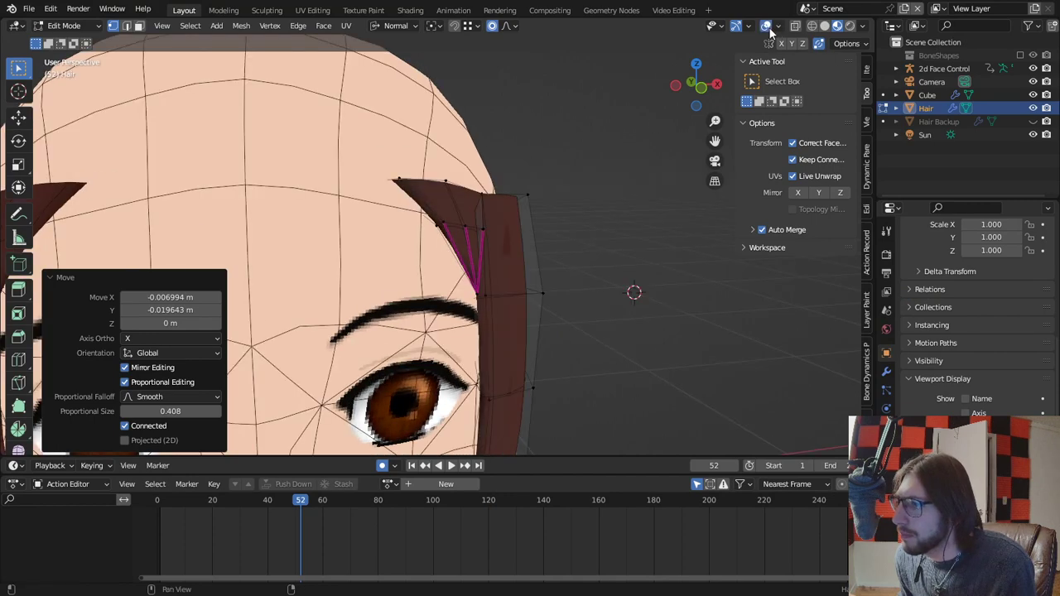
Reposition the small forehead strand's tip vertex above the outer eyebrow in two moves.
middle_click_drag(629, 240, 497, 241)
right_click(469, 293)
middle_click_drag(472, 282, 550, 252)
key("g")
left_click(593, 276)
key("g")
left_click(432, 304)
Select the hair's upper edges and extrude them about 0.098 m back and 0.193 m up over the head, with overlays hidden to check.
key("2")
right_click(573, 217)
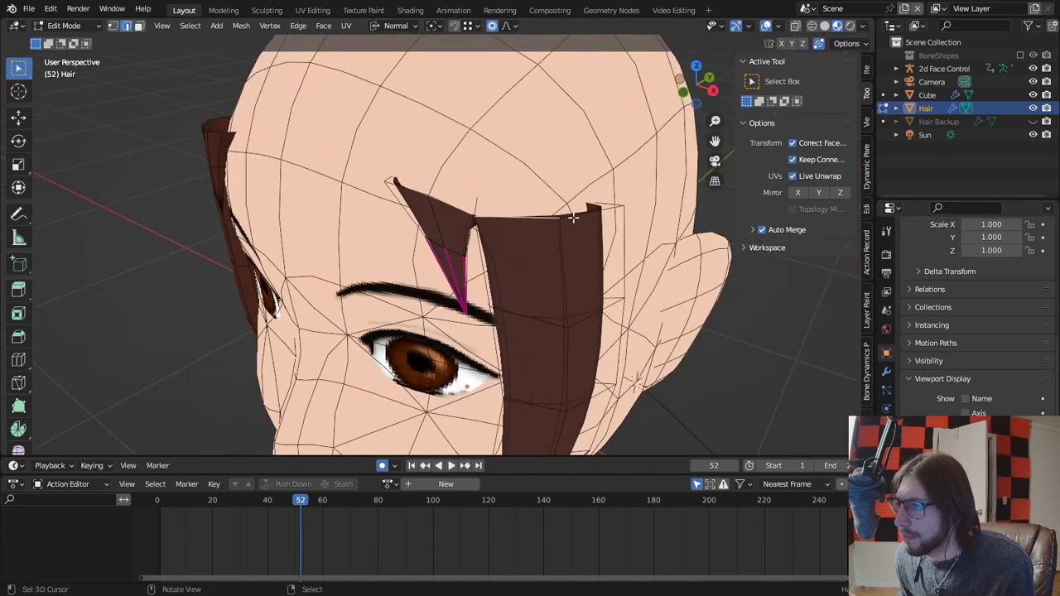
right_click(454, 209, "ctrl")
middle_click_drag(453, 210, 559, 168)
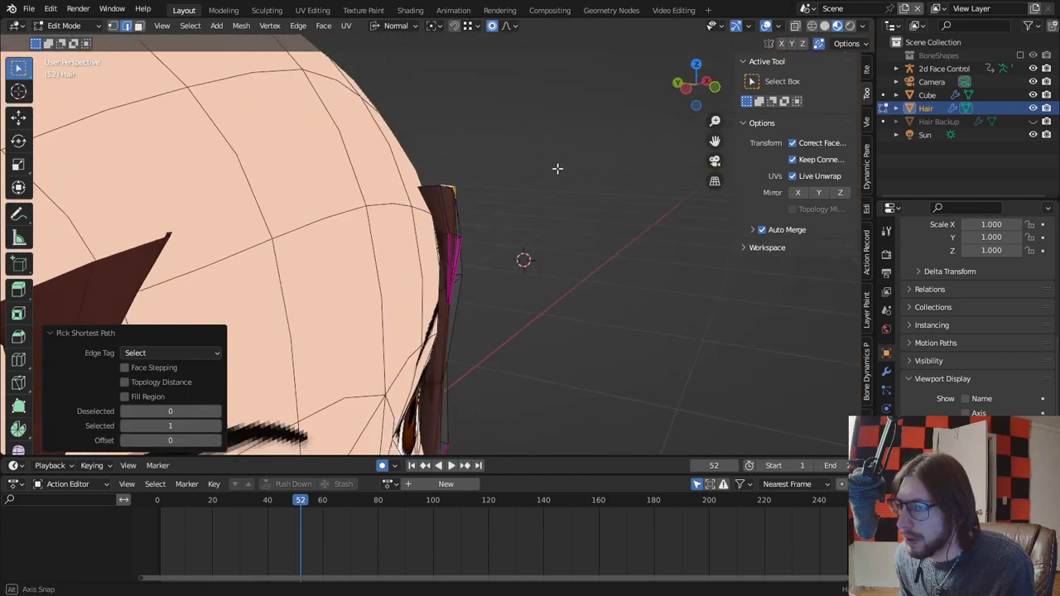
key("g")
left_click(514, 80)
middle_click_drag(527, 135, 402, 177)
left_click(767, 26)
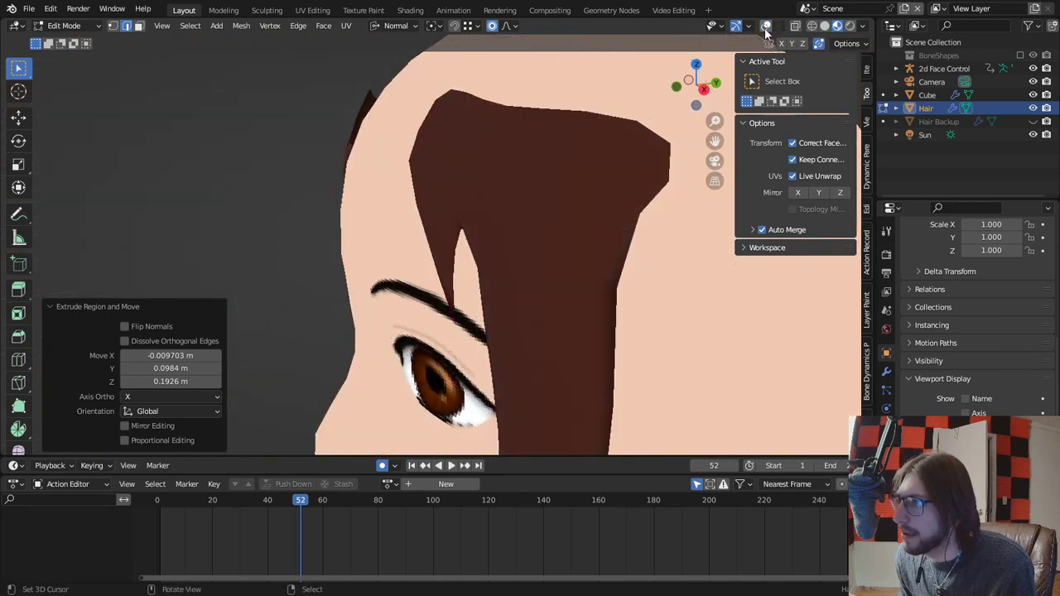
Extrude a new fringe strand inward of the existing forehead strand and extend it about 0.13 m down the forehead.
scroll(489, 200, "down", 5)
middle_click_drag(489, 199, 602, 175)
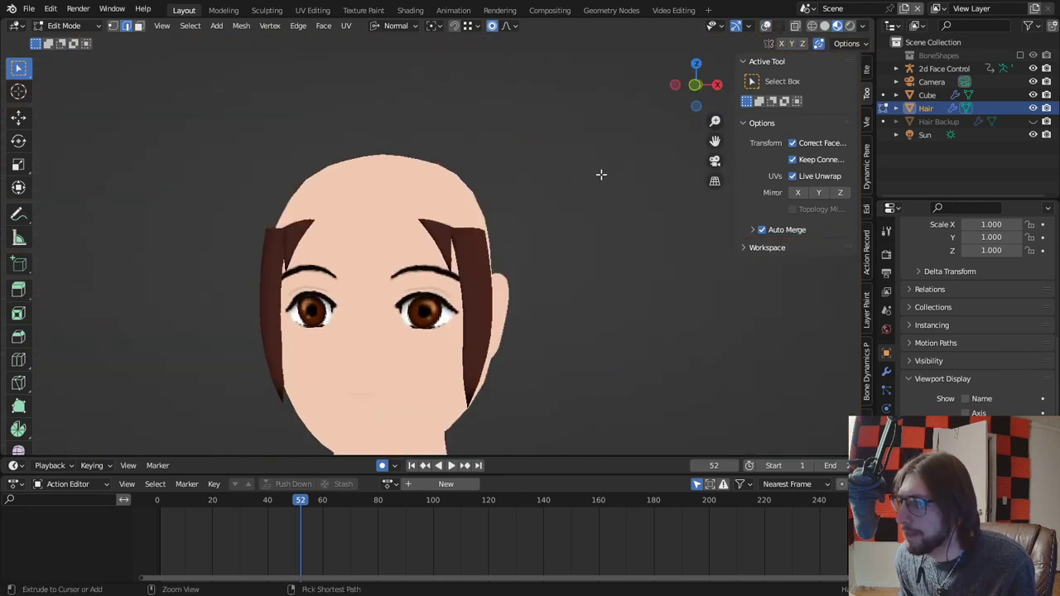
left_click(767, 26)
scroll(621, 190, "up", 5)
middle_click_drag(620, 190, 525, 287)
middle_click_drag(389, 228, 320, 189)
key("g")
left_click(411, 203)
left_click(398, 169)
right_click(374, 144)
key("e")
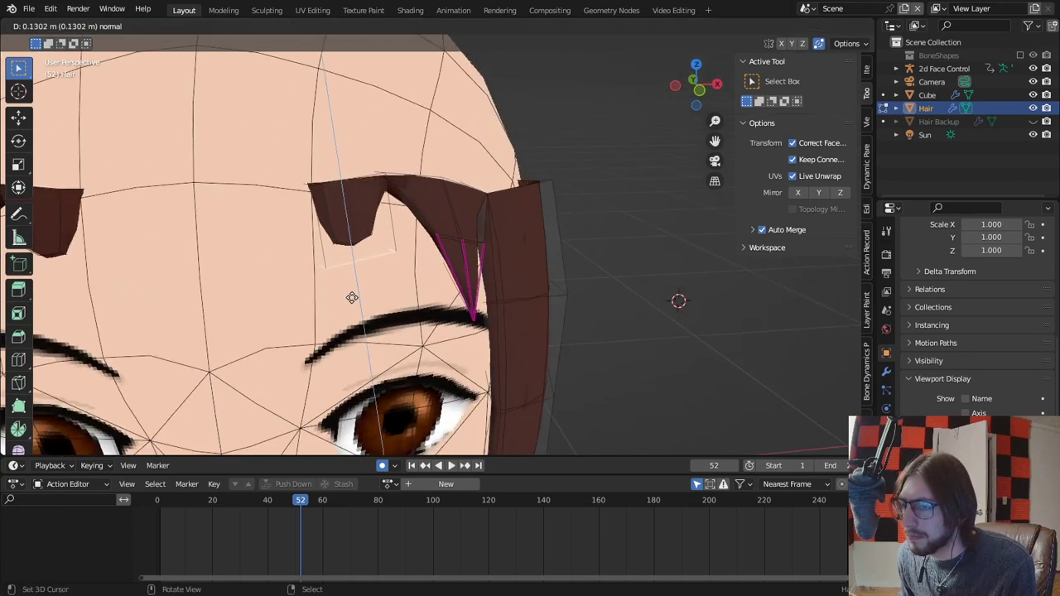
left_click(354, 297)
Extrude the new strand's lower edge about 0.126 m further toward the eyebrow and scale its end to 0 for a pointed tip.
middle_click_drag(358, 273, 376, 245)
key("g")
right_click(358, 267)
key("o")
key("g")
left_click(372, 245)
key("e")
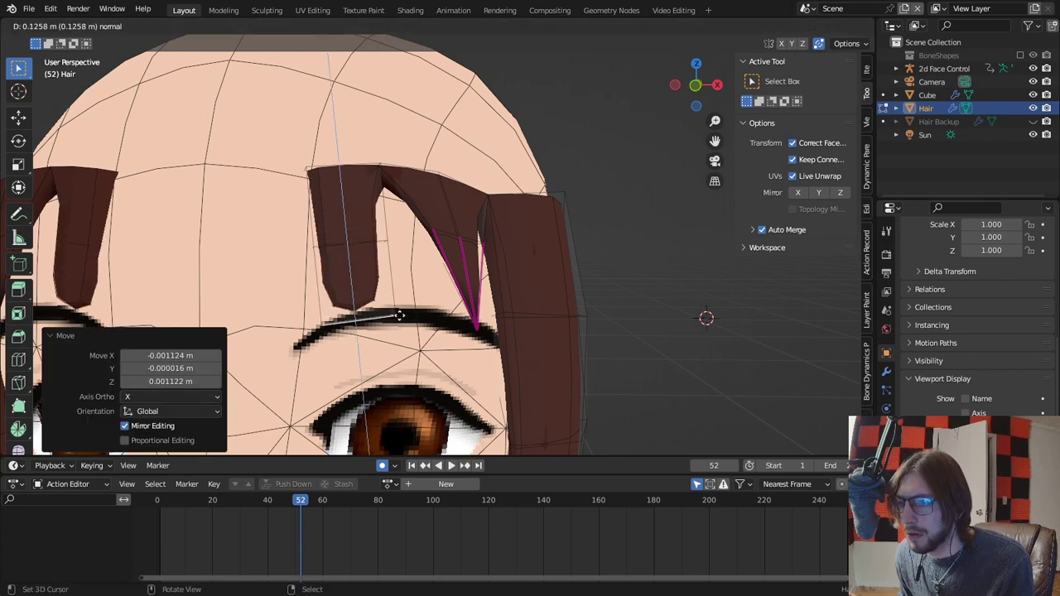
left_click(401, 317)
key("s")
key("0")
left_click(459, 275)
key("1")
Subdivide the new strand lengthwise with one cut and push its center out 0.0112 m with Shrink/Fatten.
middle_click_drag(459, 274, 380, 285)
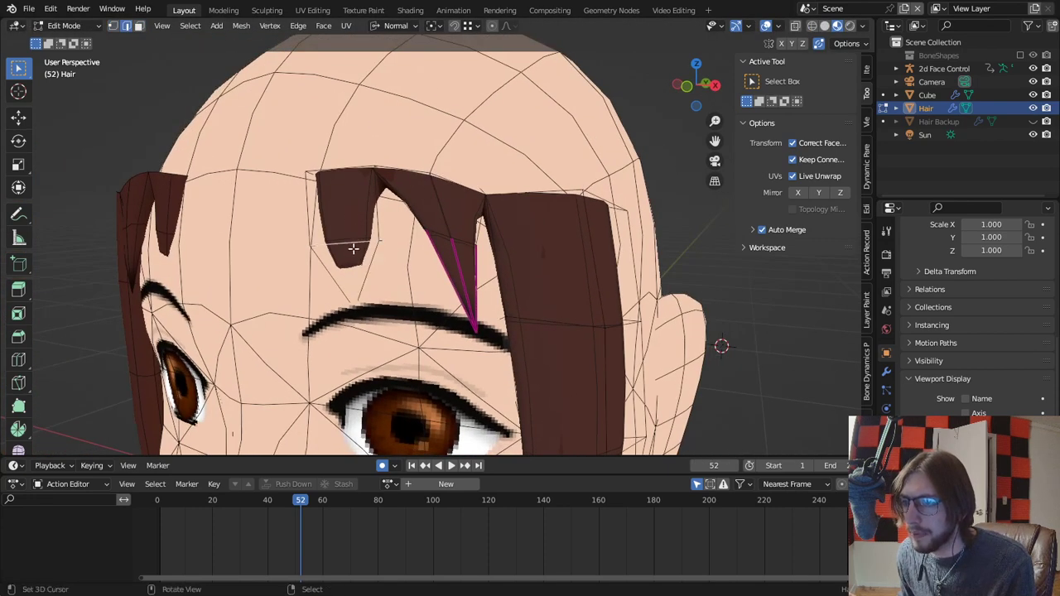
key("w")
left_click(324, 194)
middle_click_drag(324, 194, 500, 208)
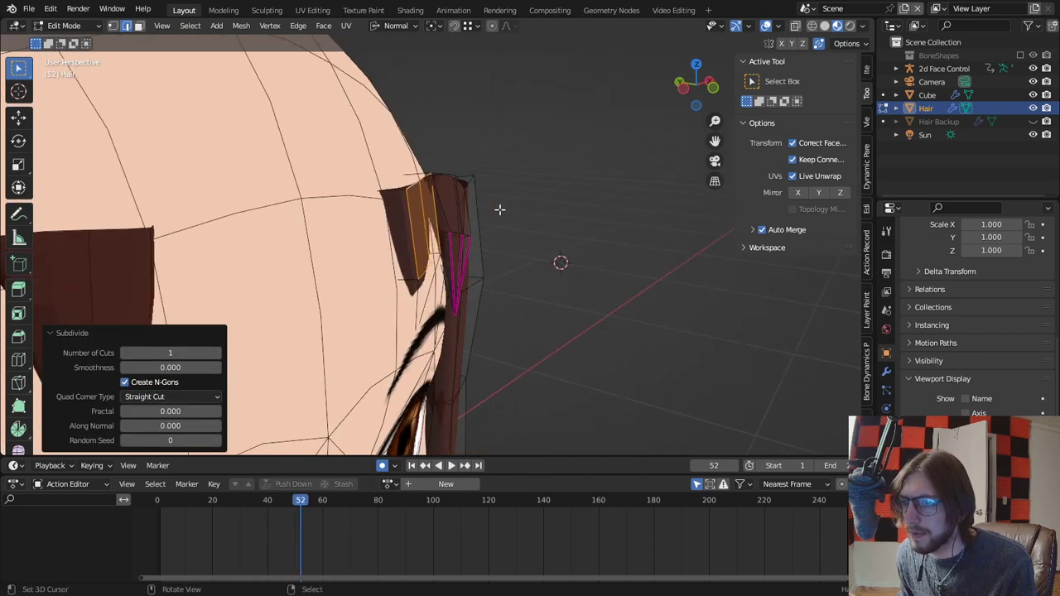
right_click(425, 222)
key("alt+s")
left_click(542, 186)
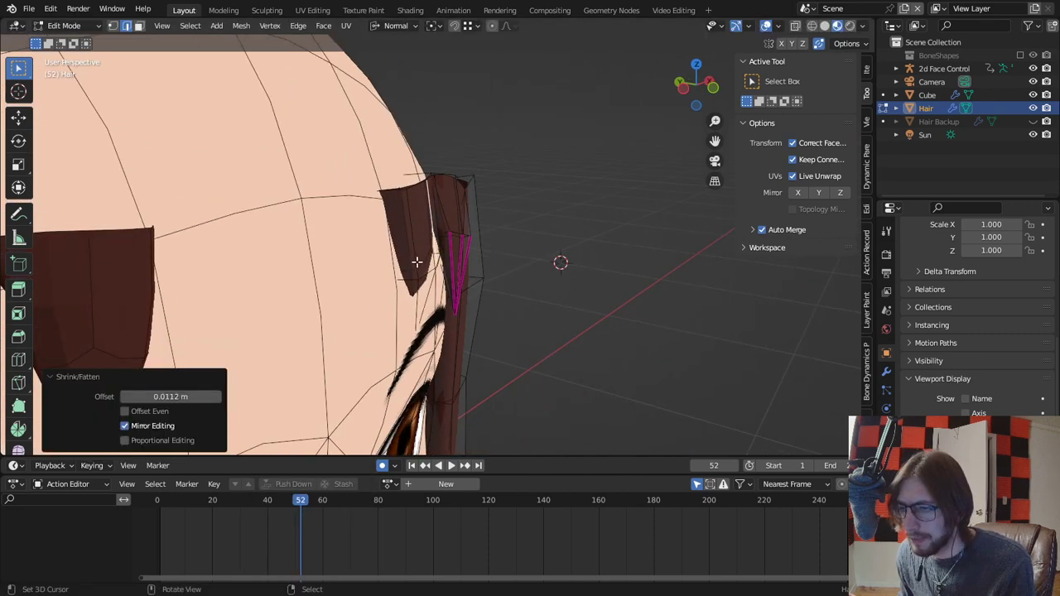
Triangulate the face at the new strand's tip.
middle_click_drag(417, 262, 382, 296)
key("a")
key("Tab")
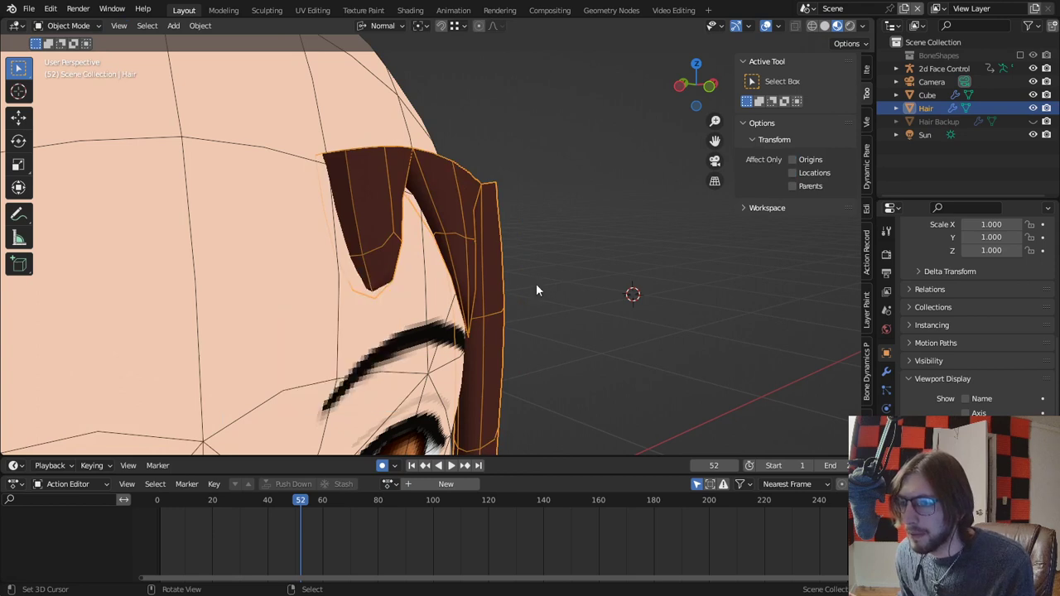
key("Tab")
key("3")
left_click(392, 279)
key("ctrl+t")
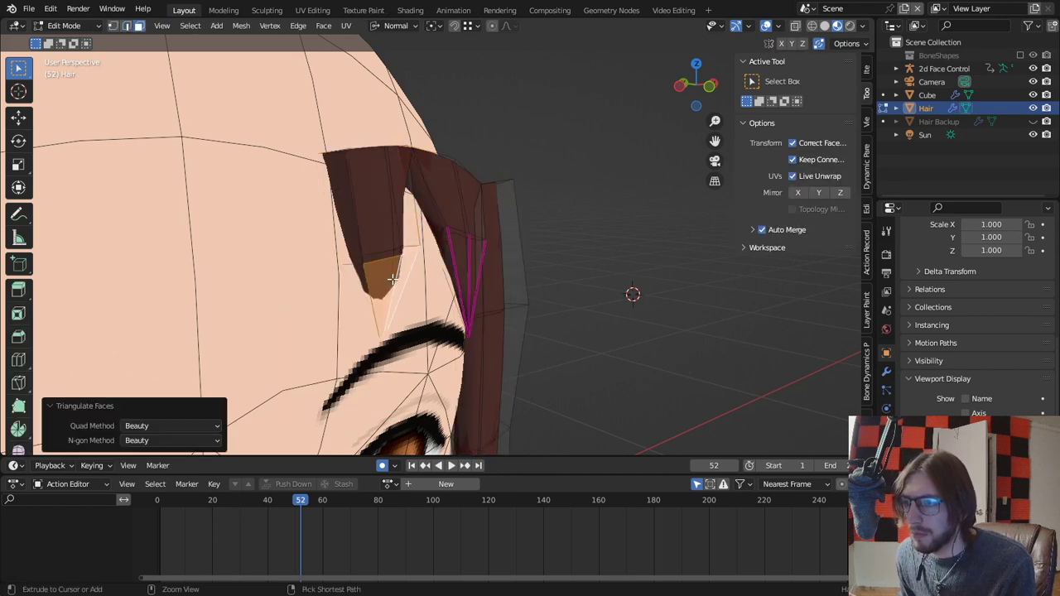
Shade all the hair faces smooth and recalculate their normals to the outside.
key("a")
key("q")
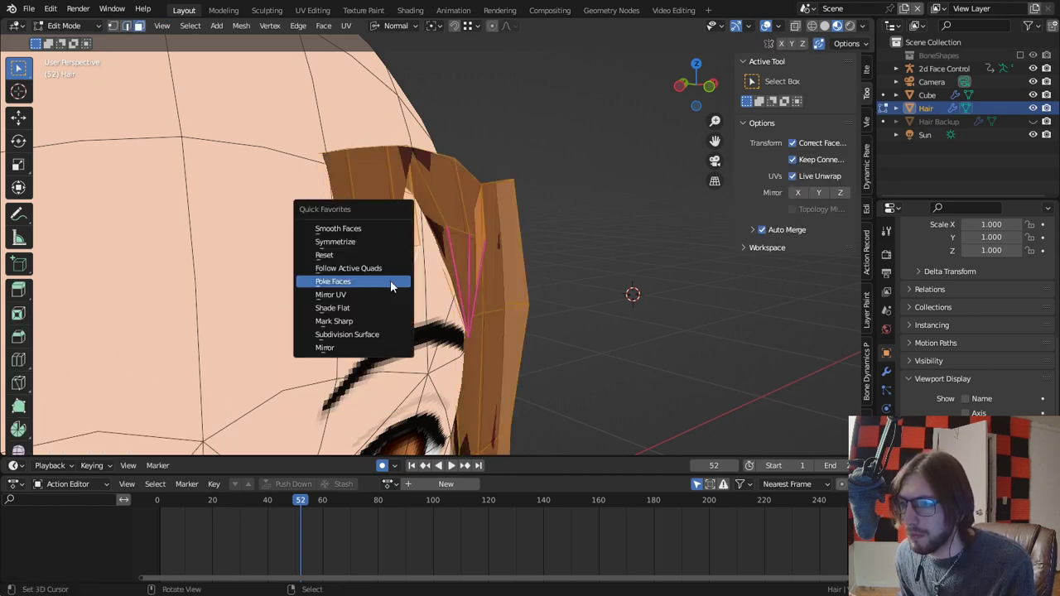
left_click(359, 232)
key("q")
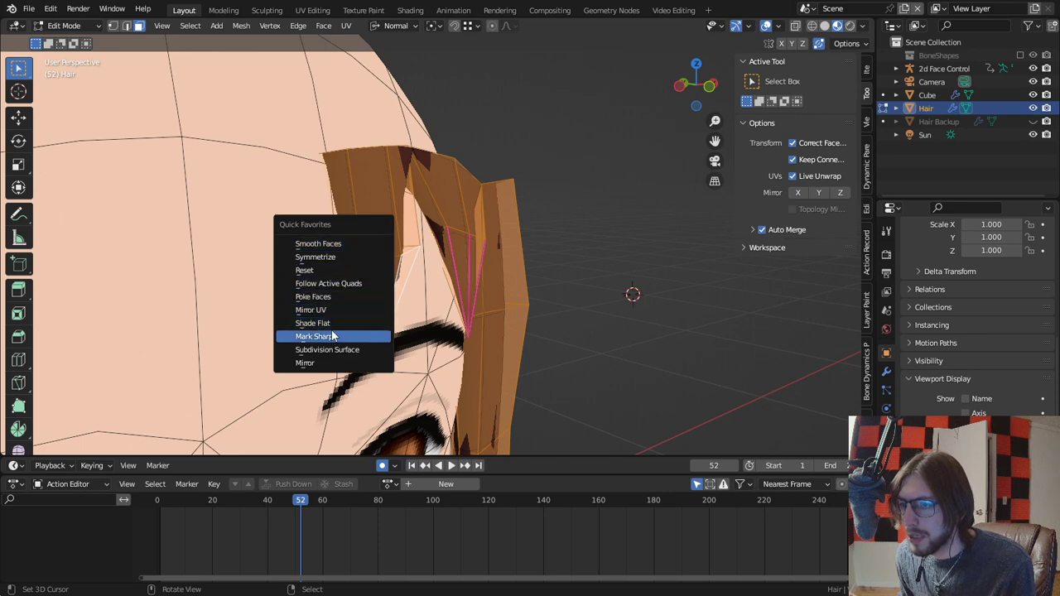
key("alt+n")
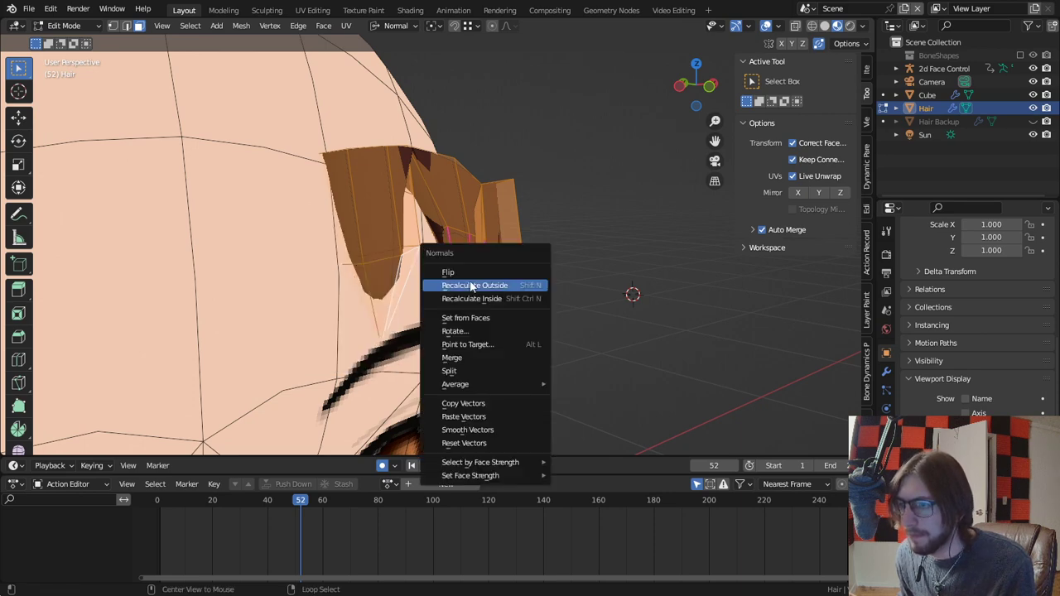
left_click(490, 286)
Crease the edges converging on the new strand's tip to sharpen it.
middle_click_drag(476, 271, 389, 294)
key("2")
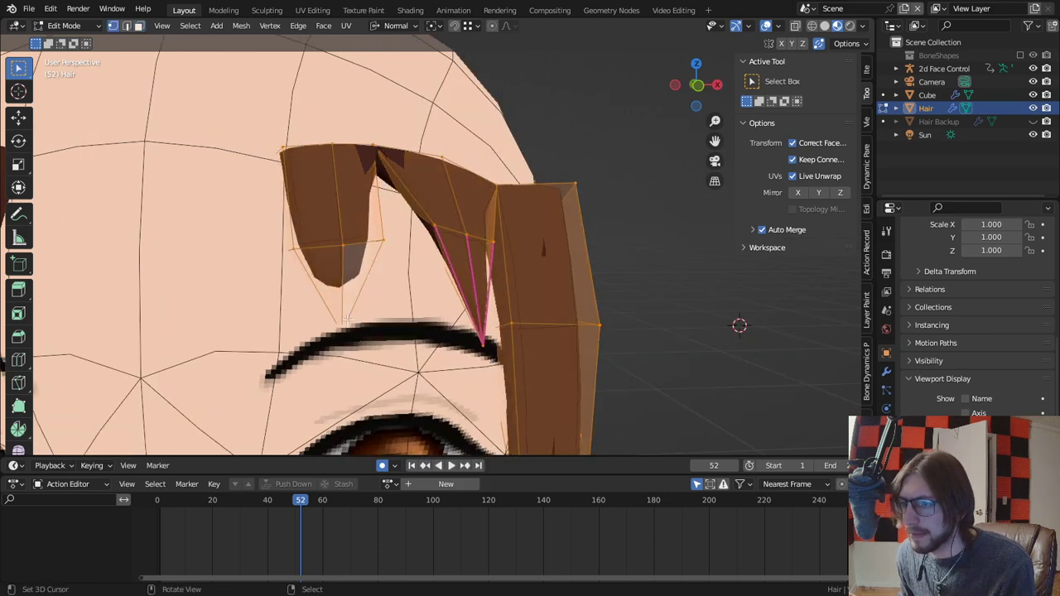
left_click(344, 290)
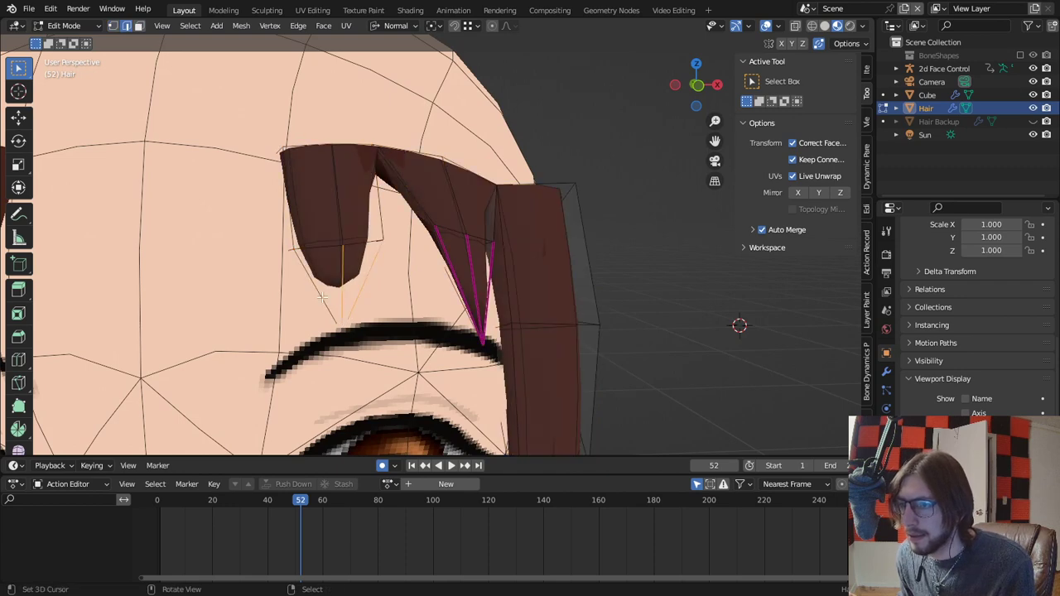
left_click(343, 291, "shift")
key("shift+e")
left_click(391, 288)
Enable proportional editing and adjust the new strand's tip above the eyebrow, pulling it forward about 0.010 m.
middle_click_drag(391, 288, 456, 294)
key("o")
key("g")
left_click(497, 294)
key("g")
right_click(426, 305)
key("g")
right_click(514, 289)
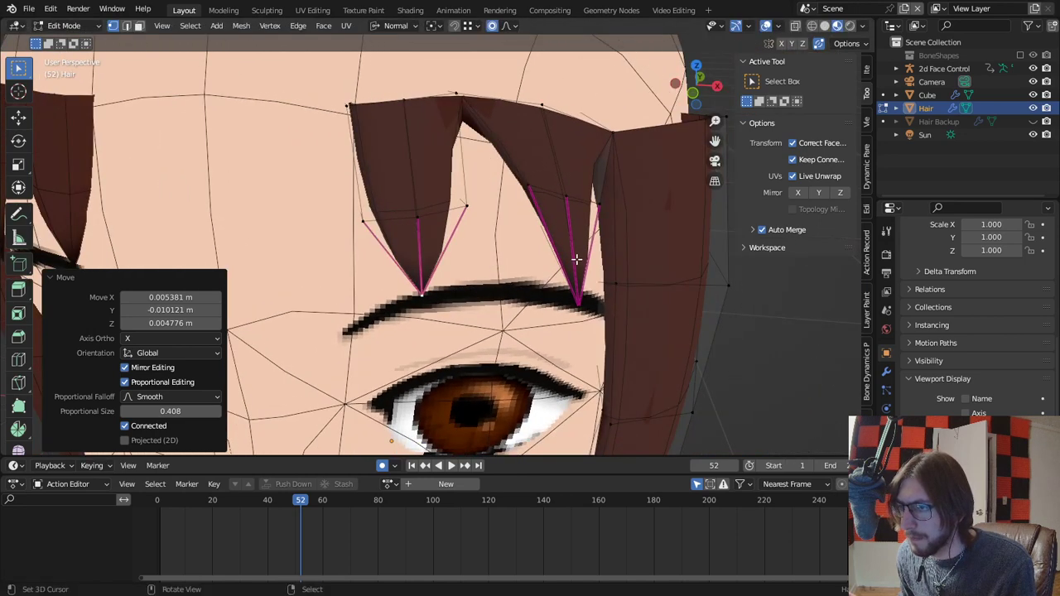
Scale the new strand's middle edge loop to 0.740 to narrow the strand above its tip.
key("alt+s")
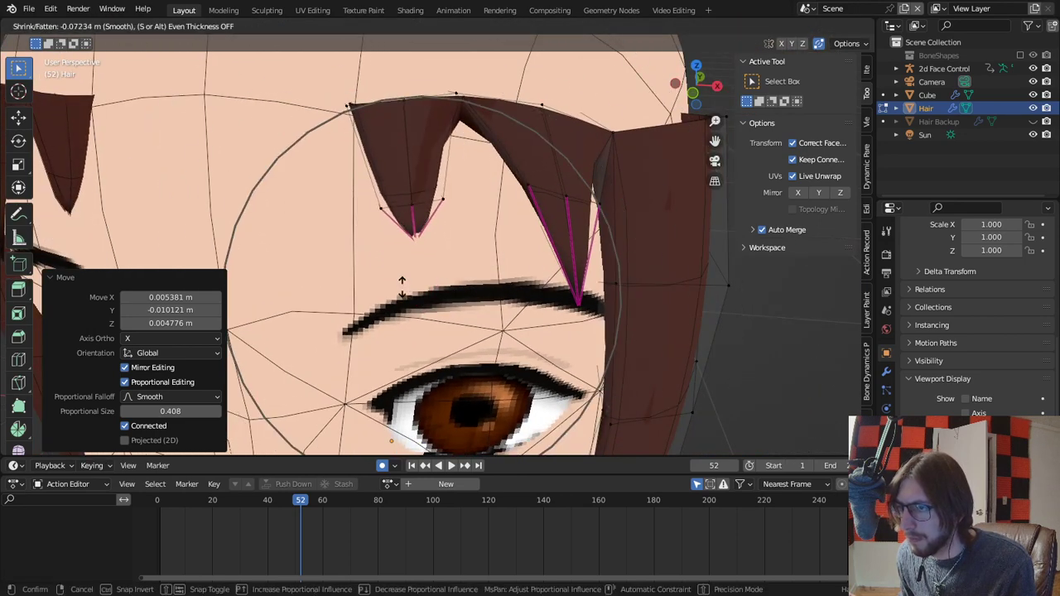
right_click(420, 283)
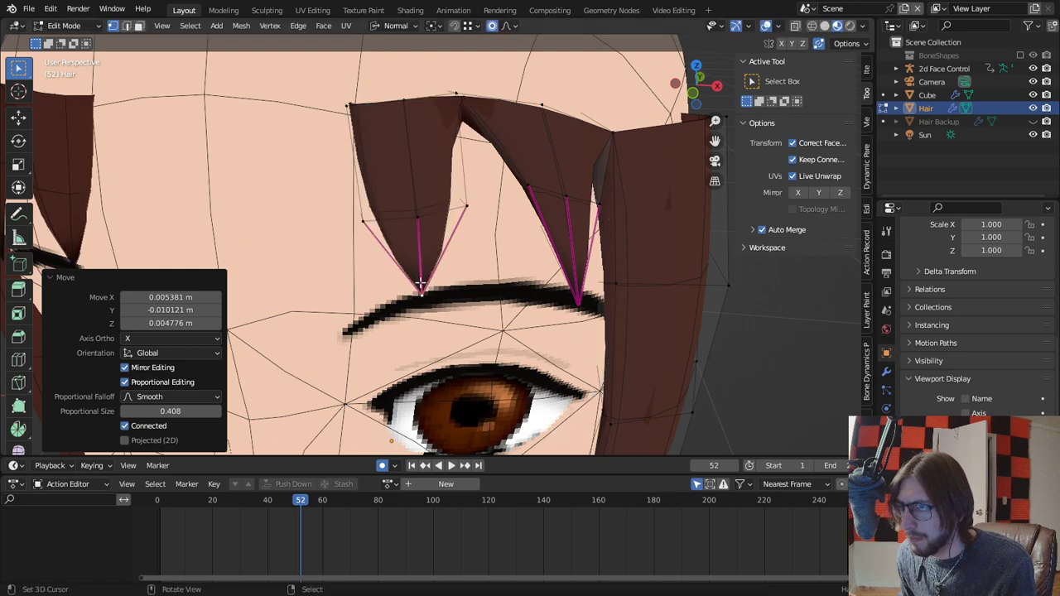
left_click(443, 217, "alt")
key("s")
right_click(492, 209)
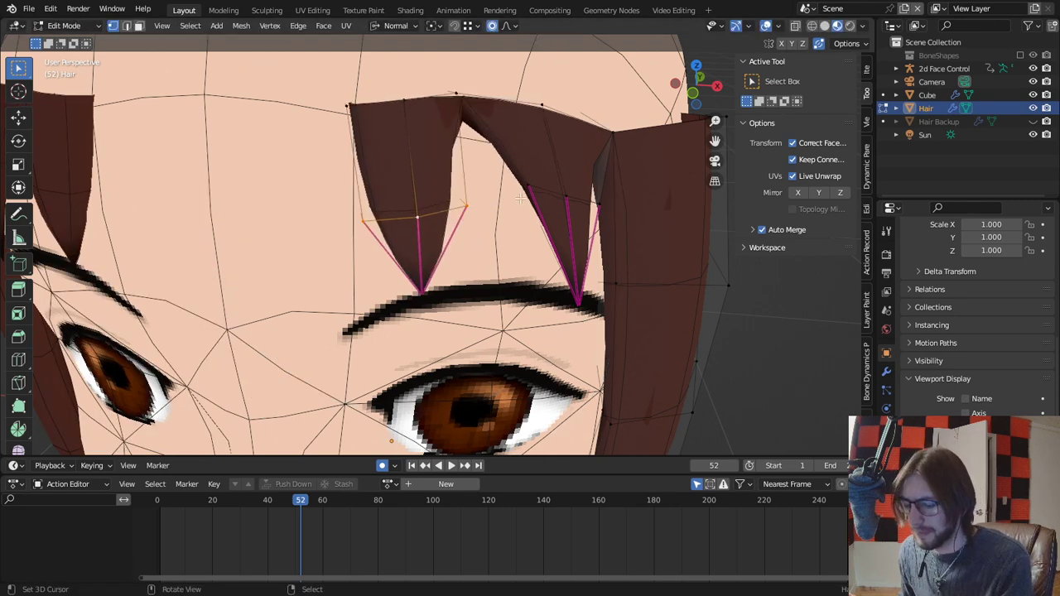
key("s")
left_click(492, 193)
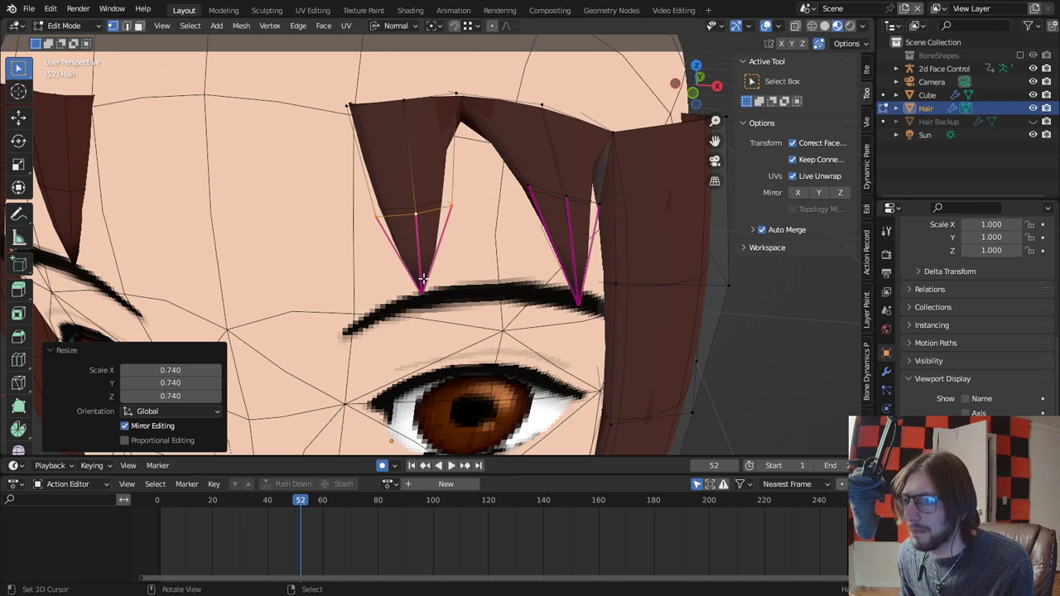
Move the new strand's tip outward along the eyebrow with proportional editing so the strand slants toward the side lock.
left_click(424, 292)
key("g")
right_click(470, 283)
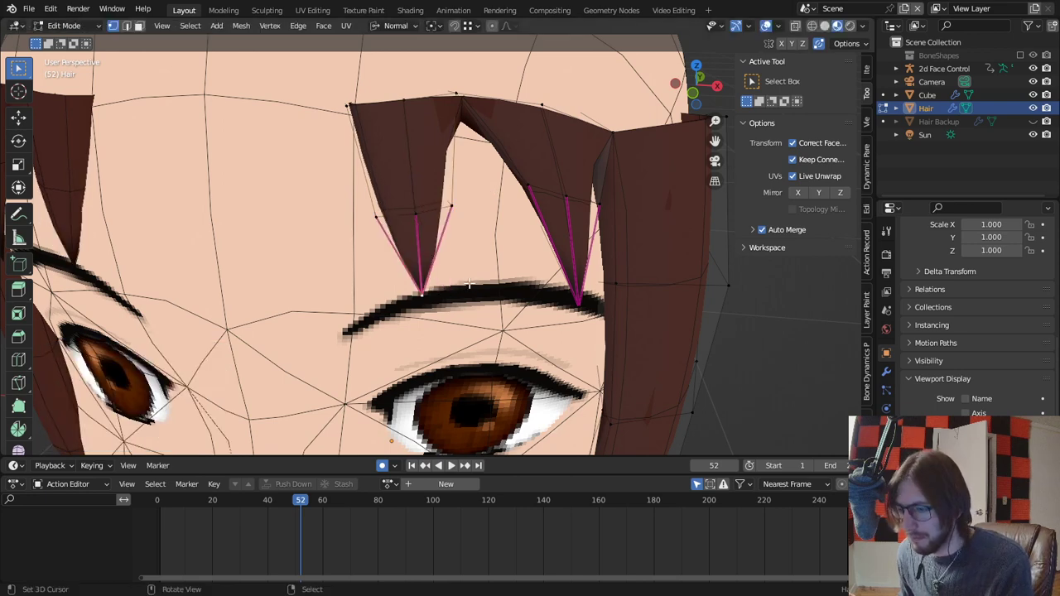
key("g")
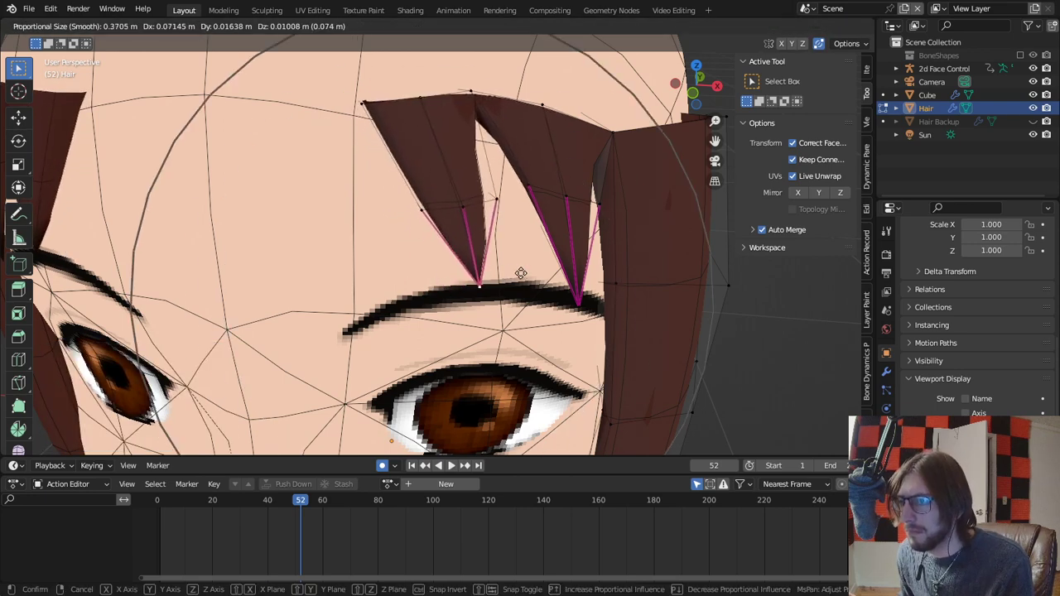
left_click(545, 285)
Reposition the upper-edge vertex where the two fringe strands meet, using proportional editing.
middle_click_drag(540, 103, 528, 141)
right_click(528, 142)
key("g")
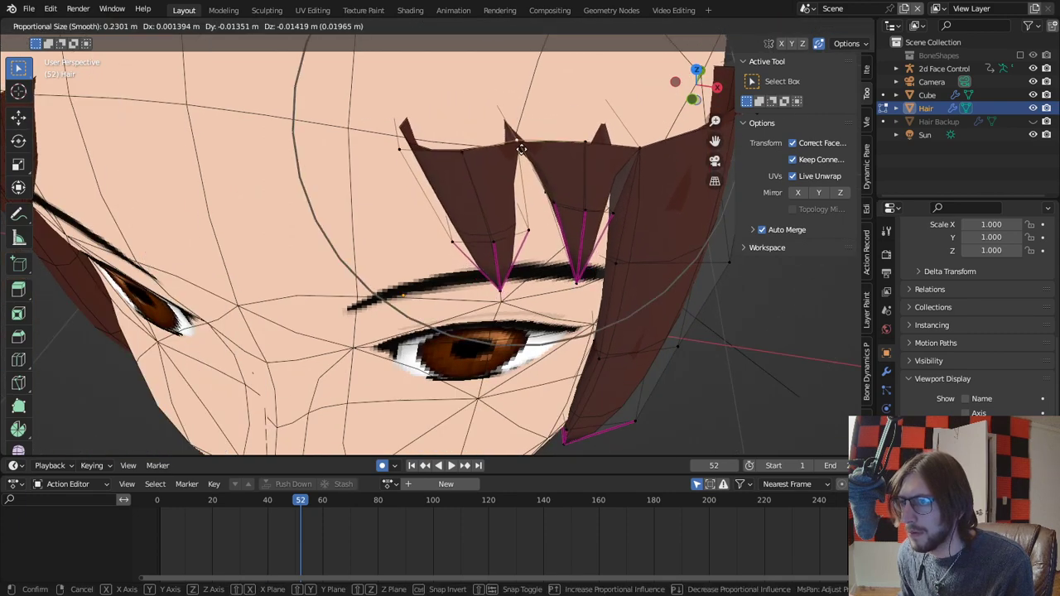
left_click(504, 222)
scroll(504, 222, "up", 1)
middle_click_drag(505, 222, 533, 183)
scroll(489, 217, "down", 2)
scroll(514, 229, "down", 4)
scroll(531, 247, "up", 2)
scroll(513, 236, "up", 2)
key("g")
left_click(403, 273)
Adjust the fringe strands' top vertices to even the hairline, raising the one beside the side lock about 0.024 m.
key("g")
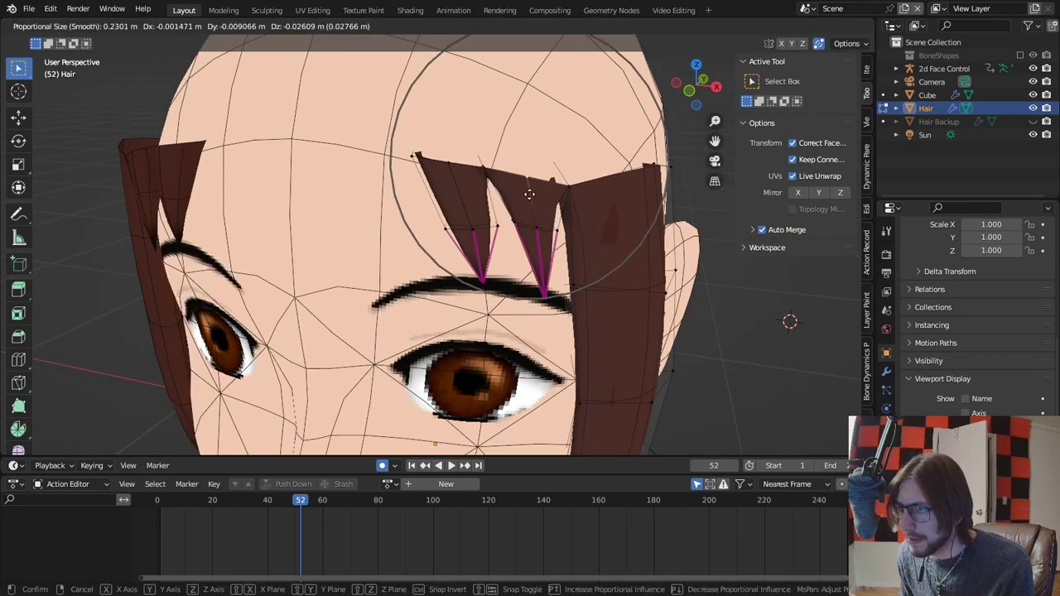
left_click(481, 170)
key("g")
left_click(479, 156)
left_click(559, 171)
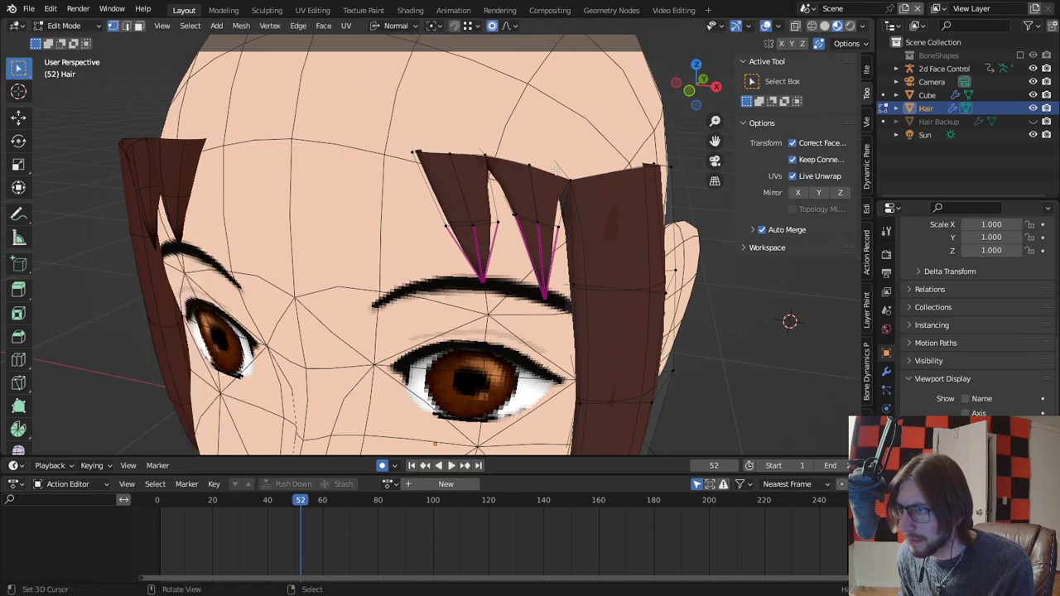
key("g")
left_click(568, 160)
Fine-tune the top vertices of the outer strand and side lock into one smooth line with a proportional size of 0.173.
middle_click_drag(567, 160, 538, 166)
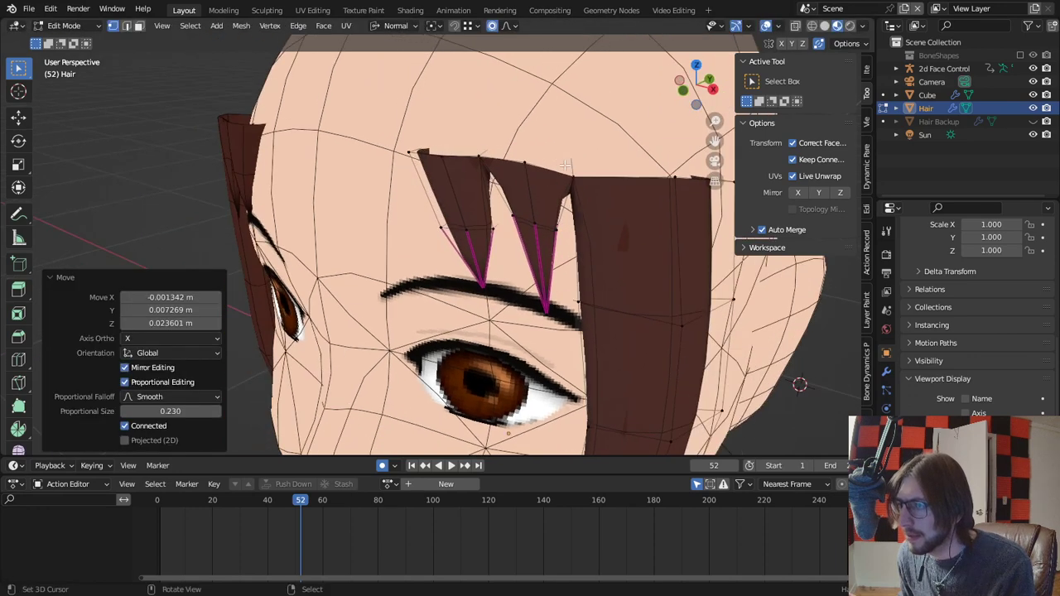
key("g")
left_click(531, 164)
key("g")
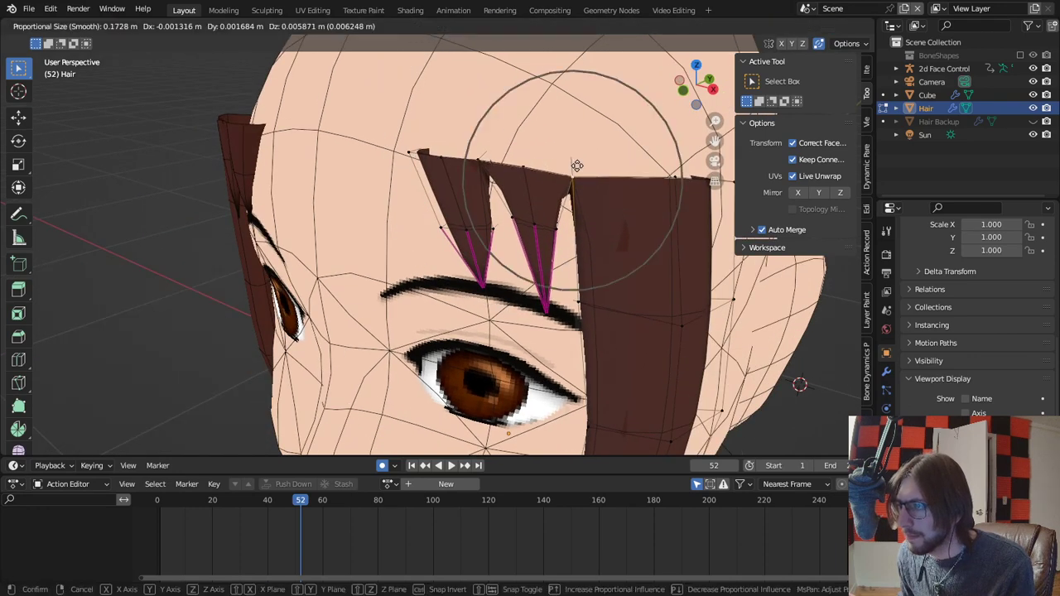
left_click(577, 160)
right_click(673, 176)
key("g")
left_click(655, 180)
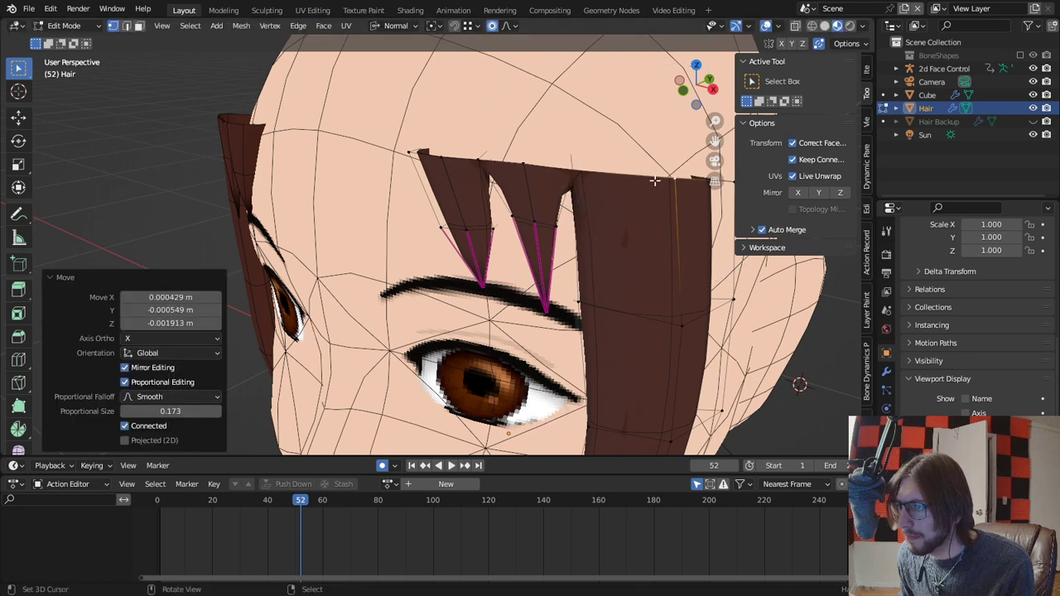
Move the outer fringe strand's tip down about 0.032 m over the end of the eyebrow.
middle_click_drag(656, 180, 722, 166)
scroll(653, 161, "down", 2)
middle_click_drag(467, 224, 513, 215, "shift")
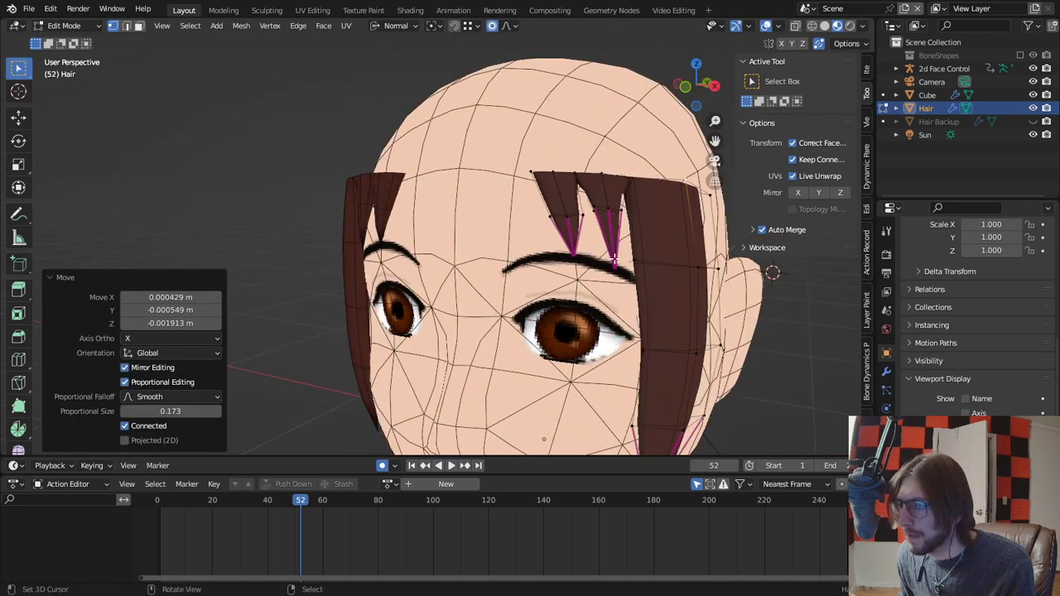
right_click(631, 259)
key("g")
right_click(613, 270)
key("g")
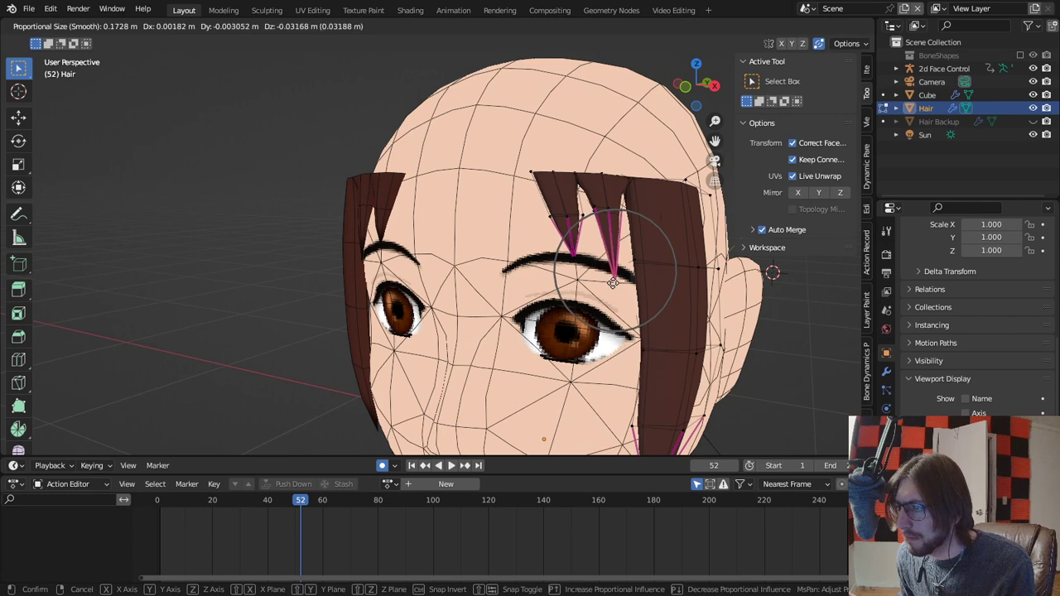
left_click(613, 283)
Examine the fringe strands in profile and from the front with overlays hidden.
middle_click_drag(613, 283, 520, 256)
left_click(766, 26)
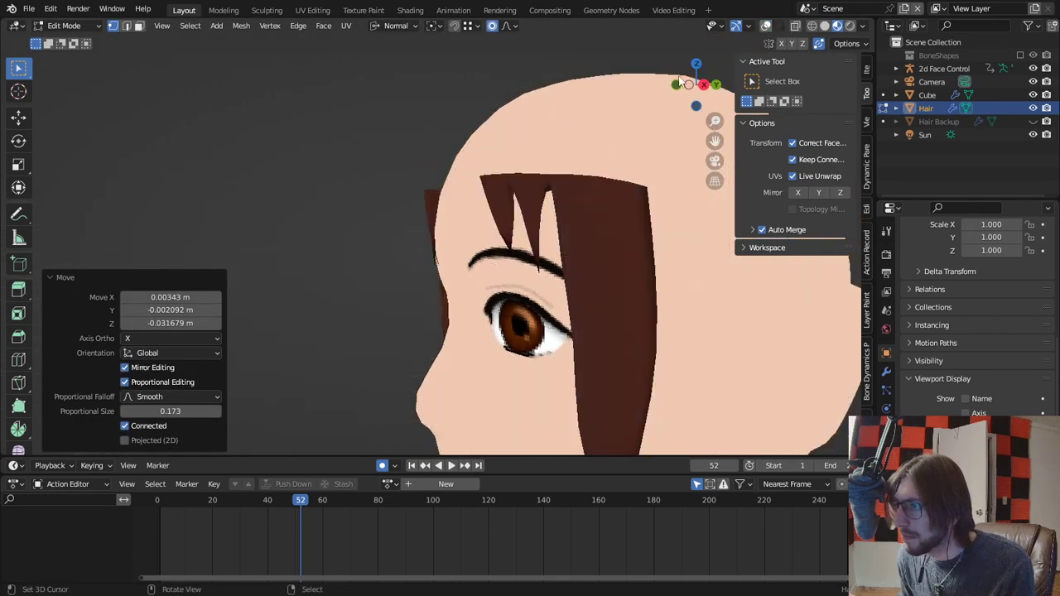
scroll(513, 172, "down", 5)
middle_click_drag(492, 172, 629, 185)
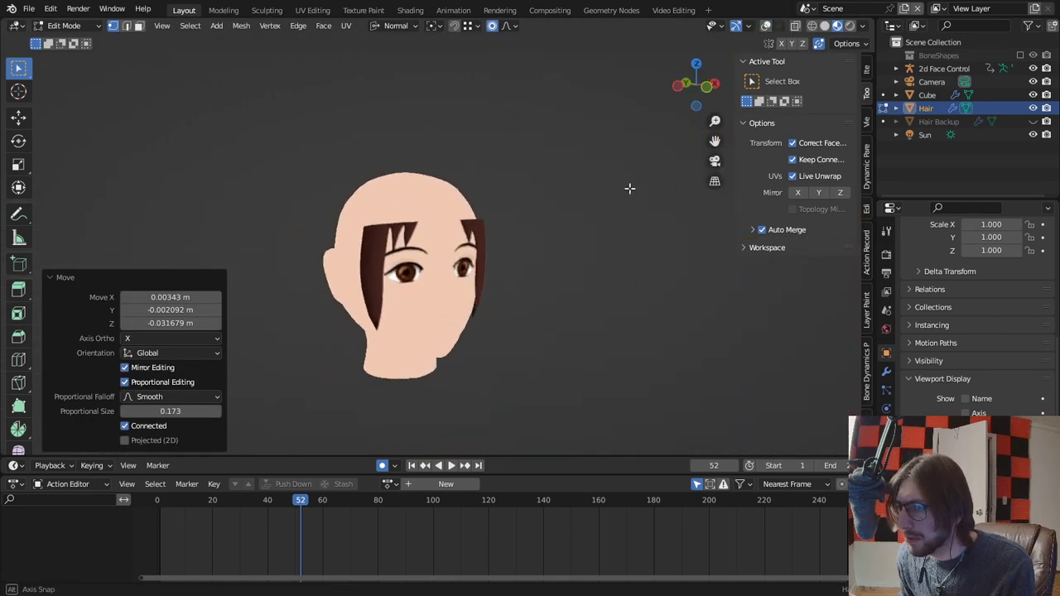
scroll(629, 185, "up", 4)
left_click(767, 26)
Switch to GIMP and study the fringe and side hair in the Chihiro references and Mado.jpg.
key("alt+Tab")
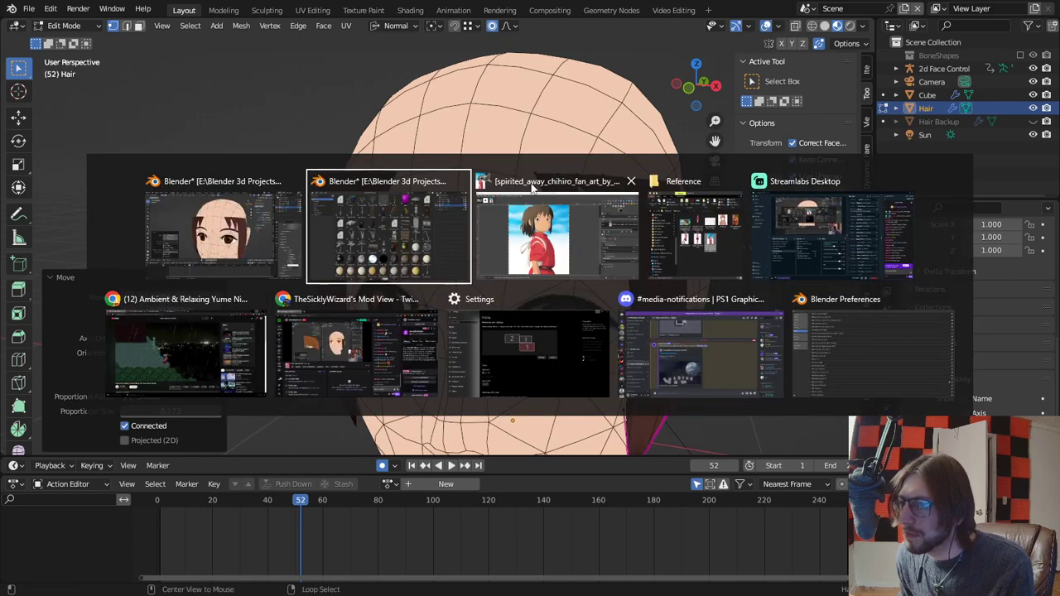
left_click(531, 204)
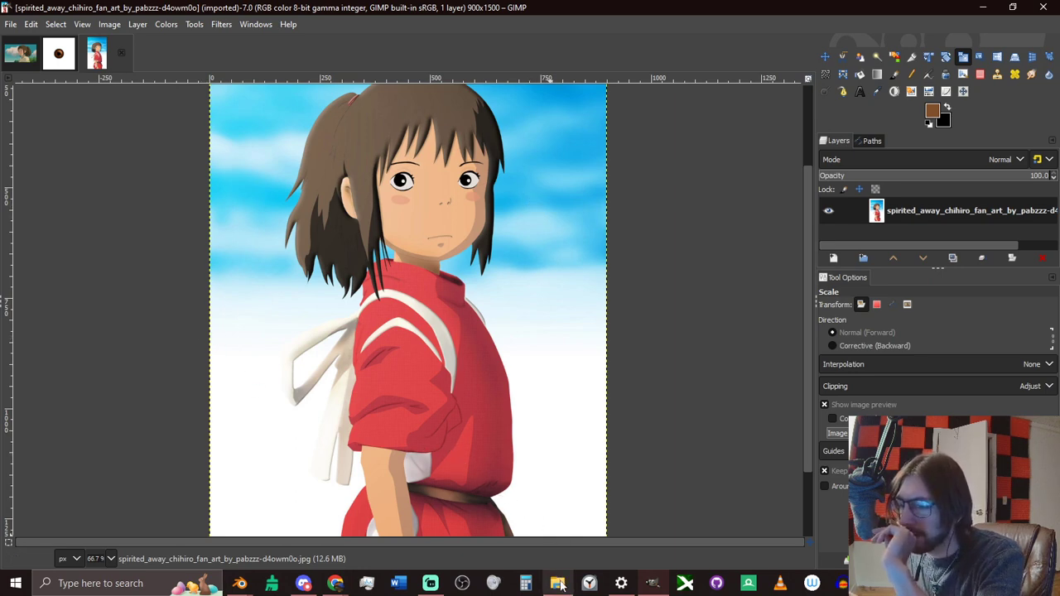
left_click(558, 584)
left_click(462, 268)
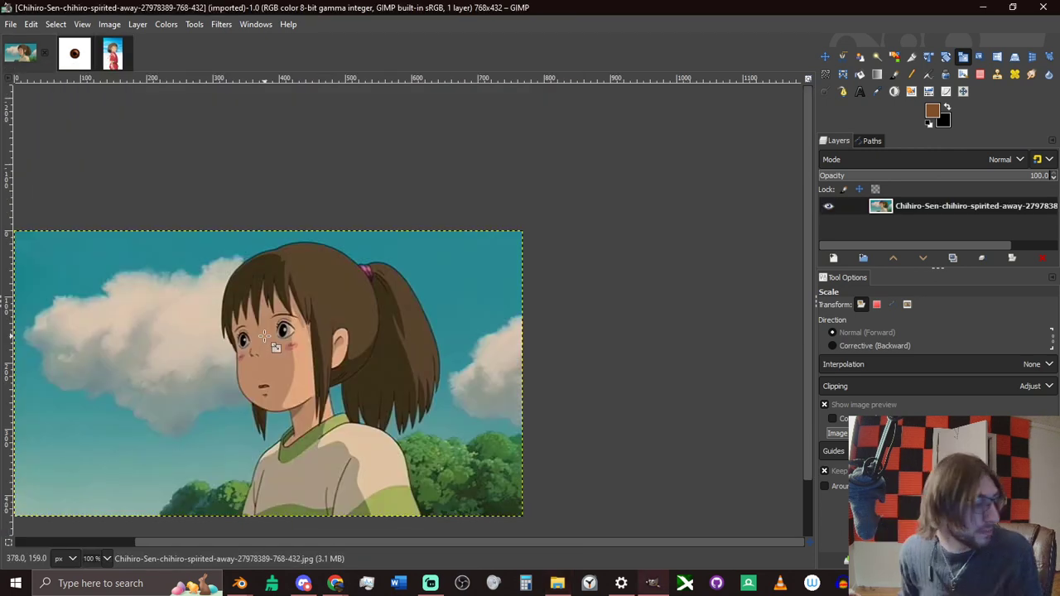
left_click_drag(264, 336, 263, 335)
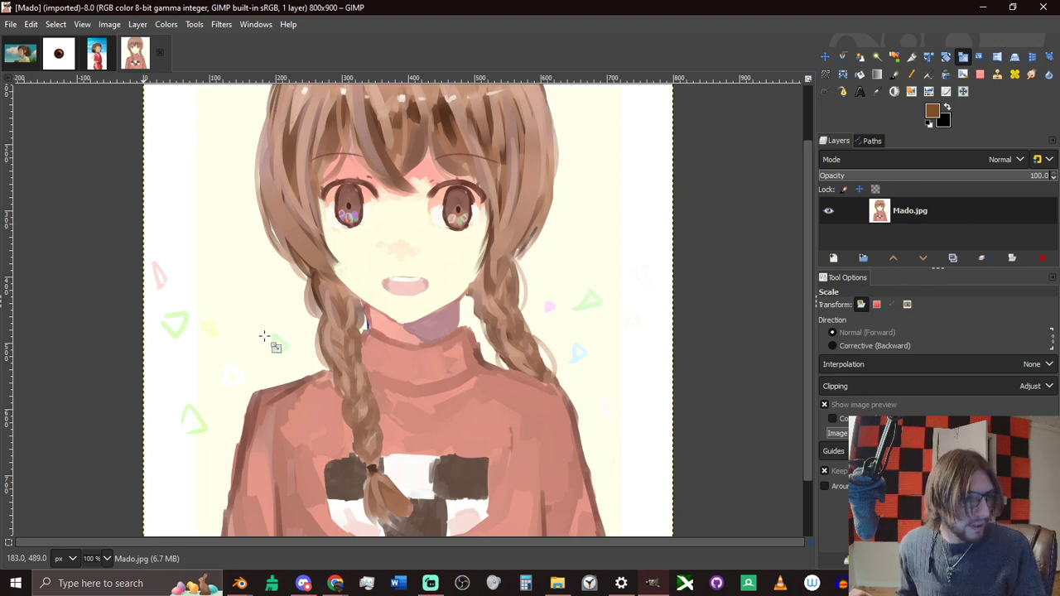
scroll(277, 268, "down", 2)
scroll(292, 265, "up", 3)
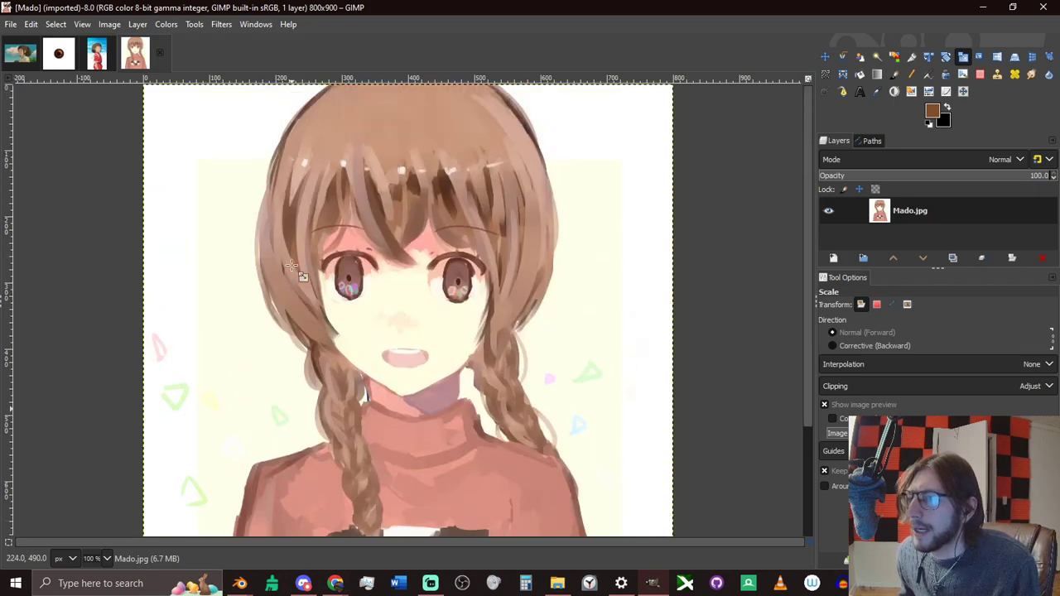
Open Madotsuki.webp from the Reference folder in GIMP and compare its fringe with the hair model in Blender.
left_click(983, 7)
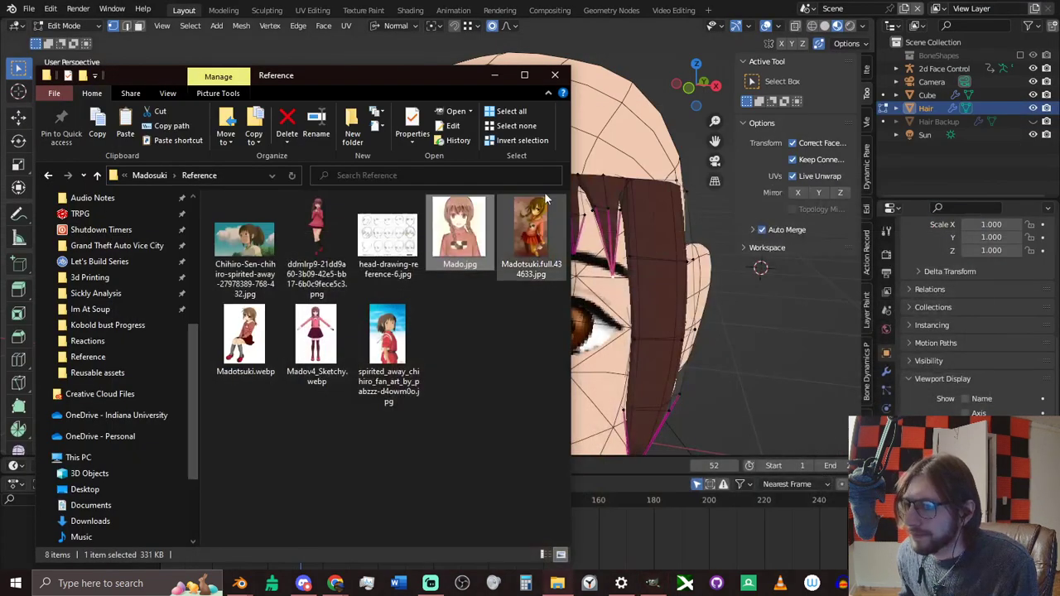
left_click(255, 330)
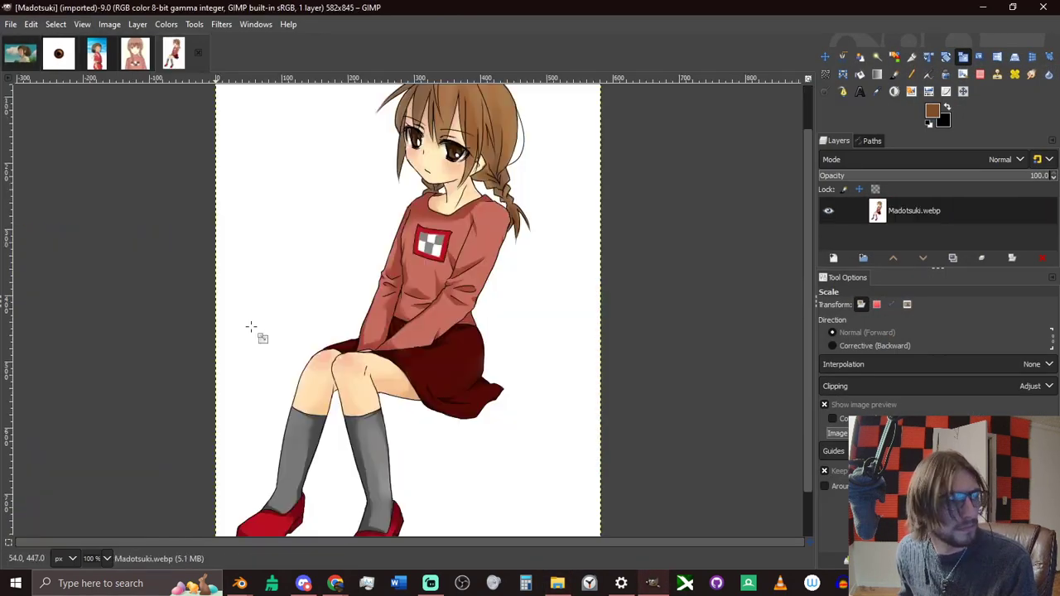
scroll(367, 256, "up", 3)
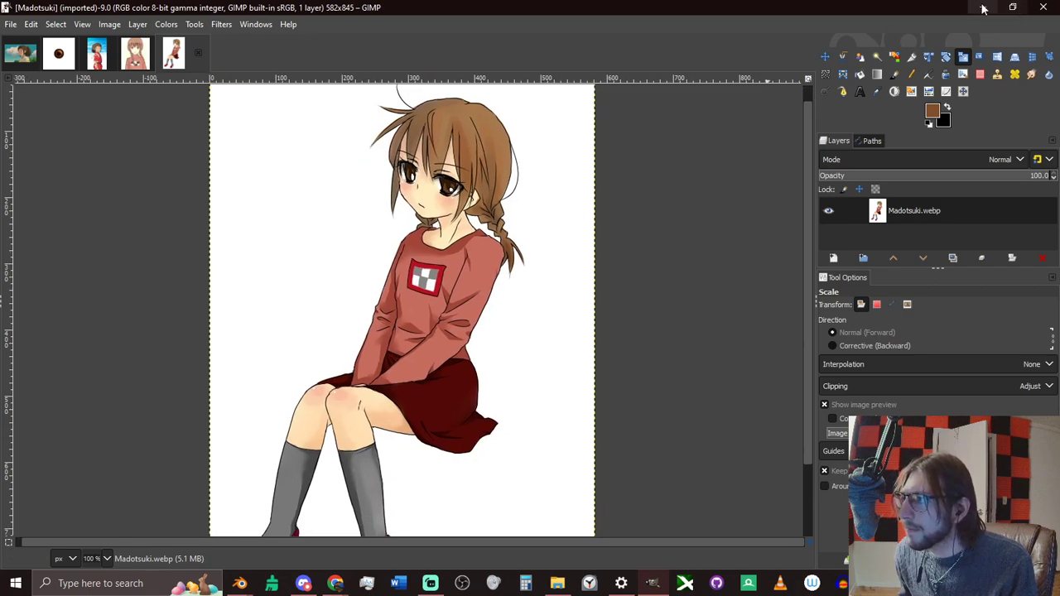
left_click(983, 8)
middle_click_drag(585, 188, 566, 202)
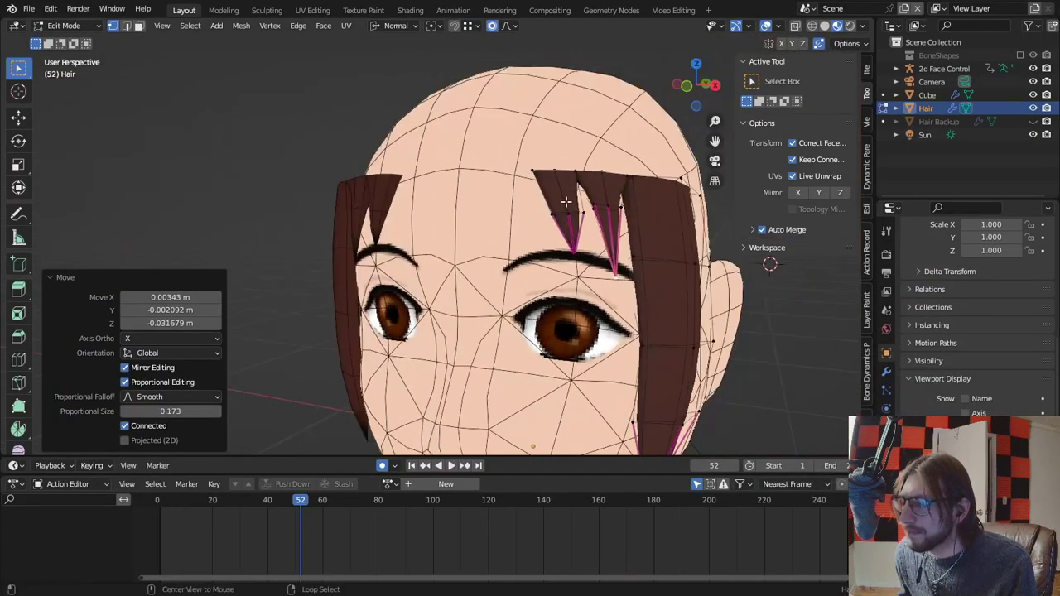
key("alt+Tab")
left_click(518, 213)
key("alt+Tab")
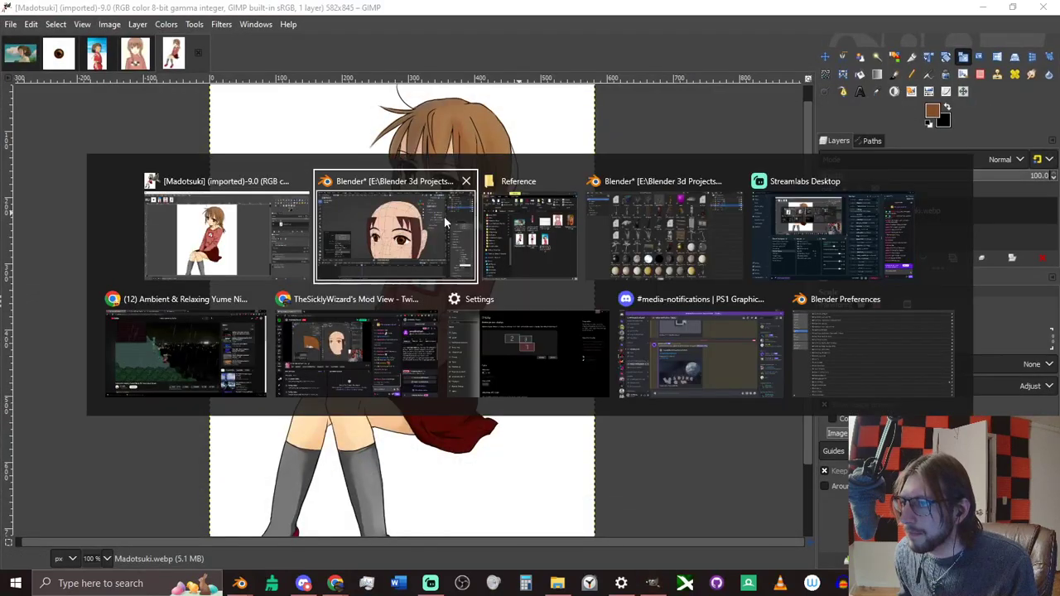
Enlarge the outer fringe strand, fattening it 0.123 m from its tip with a proportional size of 0.408.
key("s")
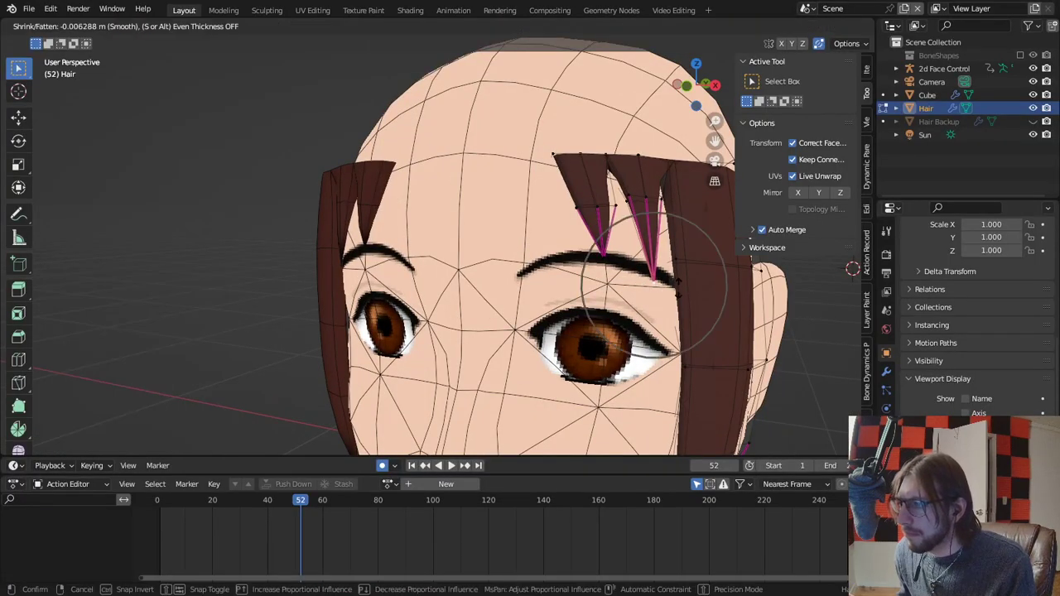
scroll(696, 290, "down", 1)
scroll(754, 298, "down", 5)
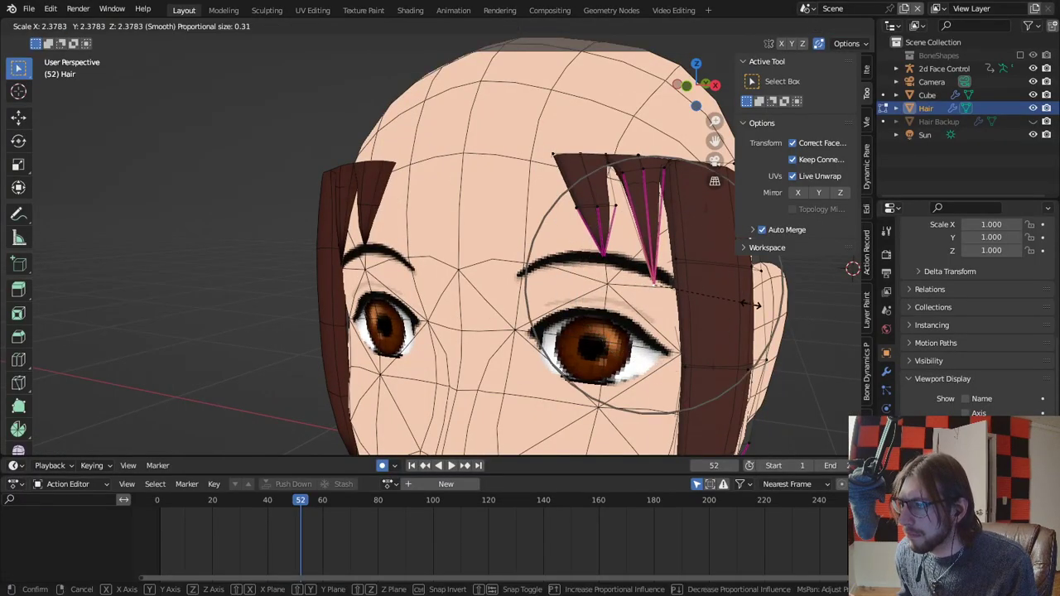
left_click(744, 300)
key("alt+s")
scroll(758, 294, "down", 3)
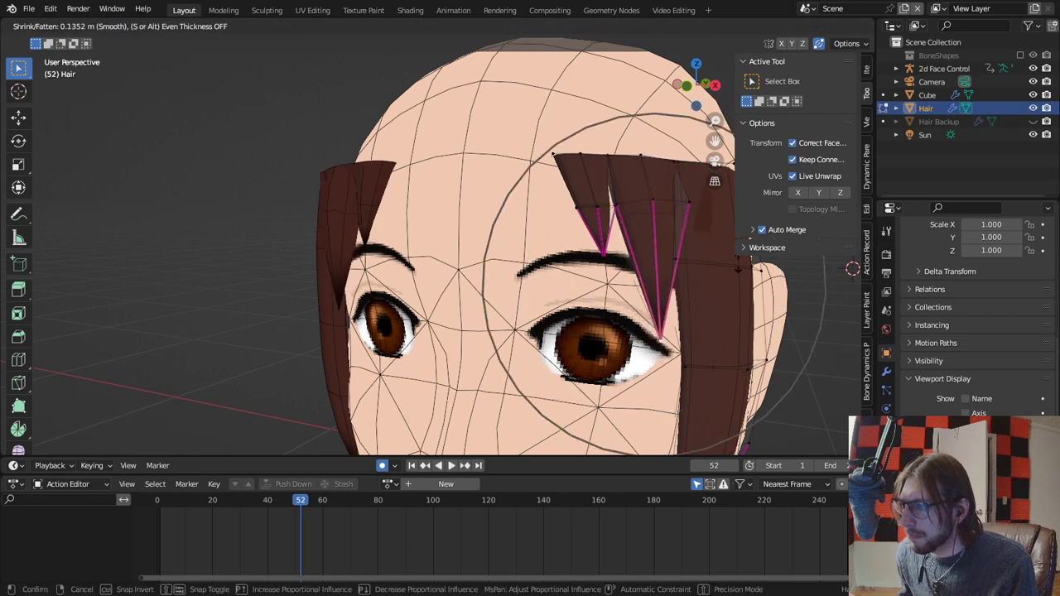
left_click(710, 271)
Move the outer strand's tip about 0.041 m inward and 0.030 m down, and set it back about 0.025 m toward the face.
key("g")
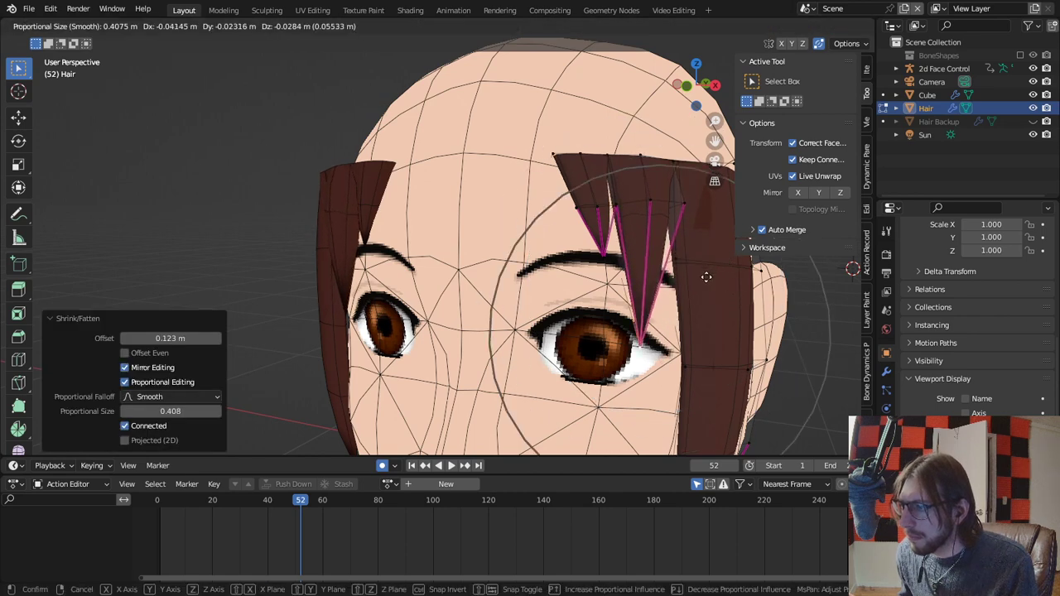
left_click(709, 272)
middle_click_drag(709, 271, 587, 273)
key("g")
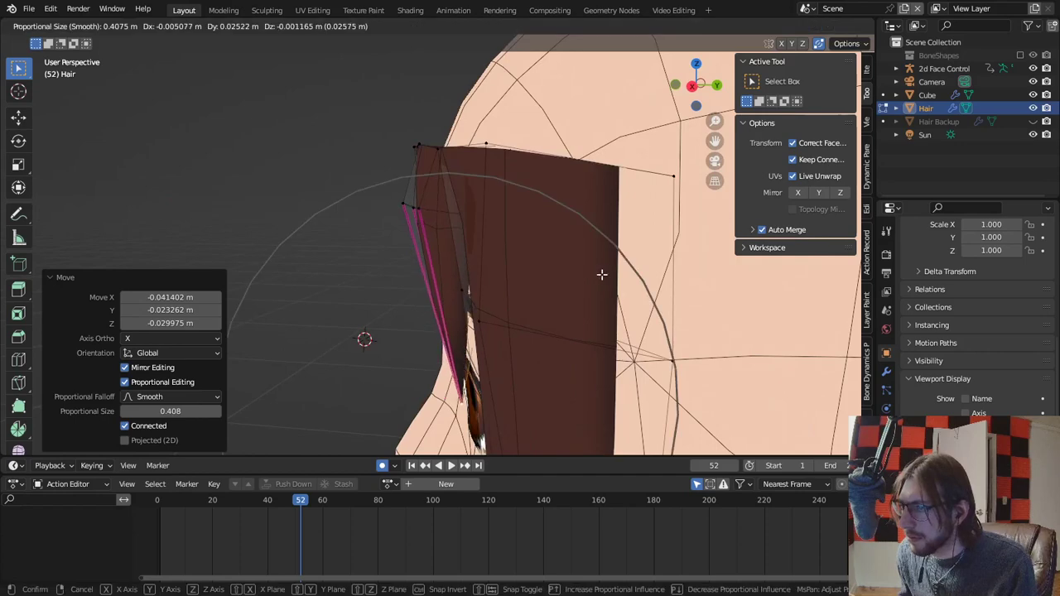
left_click(603, 275)
Pull the strand's front vertex at mid-height back about 0.038 m toward the forehead with a proportional size of 0.278.
left_click(405, 205)
key("g")
scroll(417, 209, "up", 3)
left_click(419, 208)
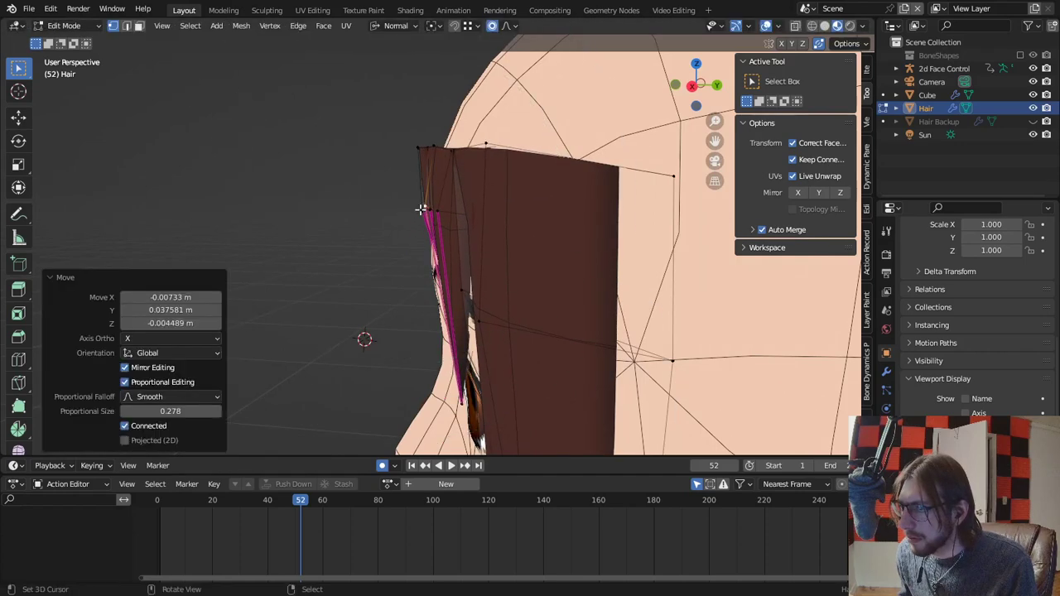
Move the outer strand's tip about 0.016 m outward and 0.014 m up over the outer part of the eye.
middle_click_drag(424, 208, 582, 275)
right_click(554, 296)
key("g")
left_click(569, 285)
scroll(582, 275, "up", 3)
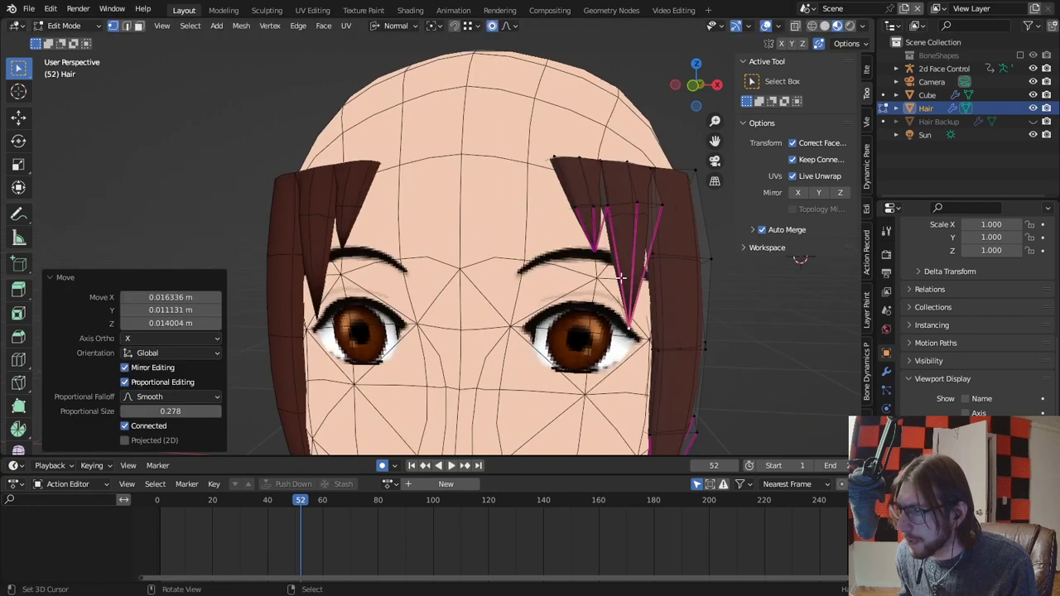
Select all lengthwise edges of the outer strand's pointed section in wireframe and subdivide them once.
right_click(623, 276)
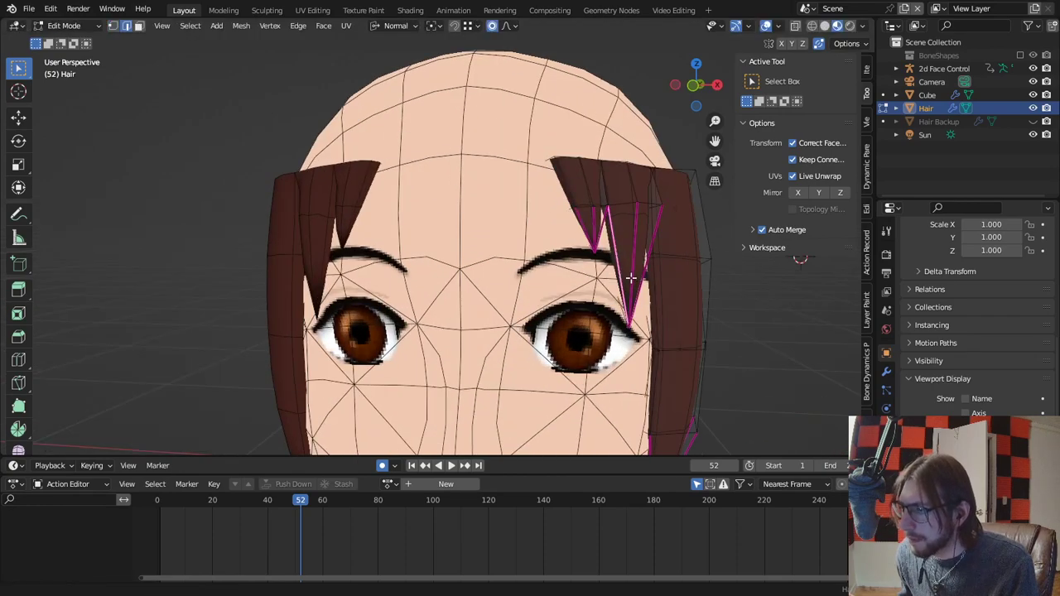
middle_click_drag(631, 278, 524, 290)
scroll(696, 286, "up", 2)
middle_click(730, 289, "alt")
scroll(721, 293, "down", 1, "alt")
scroll(710, 299, "up", 4)
key("z")
left_click(495, 379)
key("c")
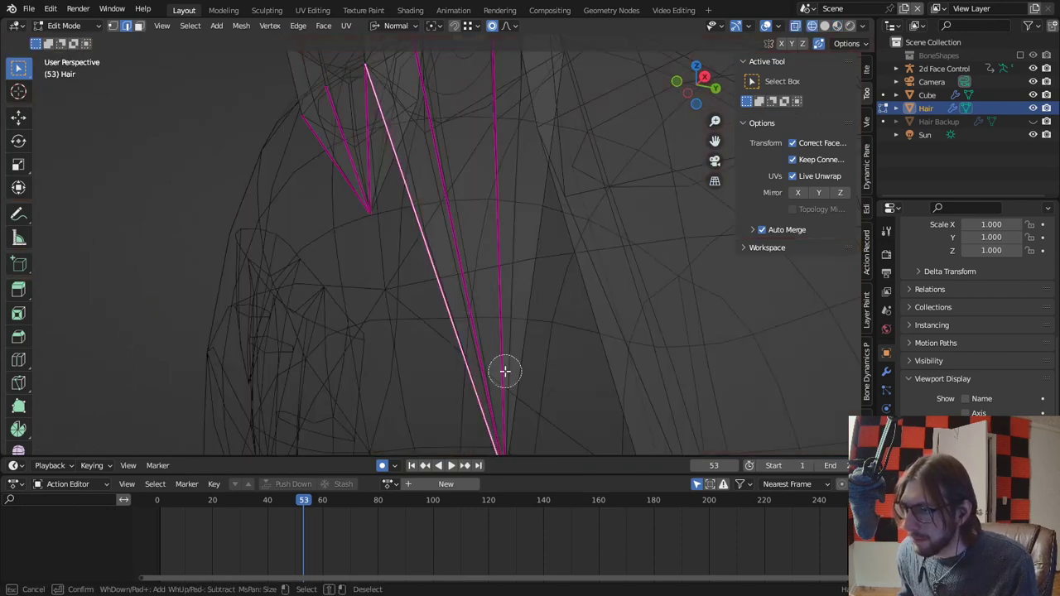
mouse_move(507, 373)
left_mouse_down()
mouse_move(518, 376)
mouse_move(457, 384)
left_mouse_up()
right_click(464, 369)
right_click(463, 358)
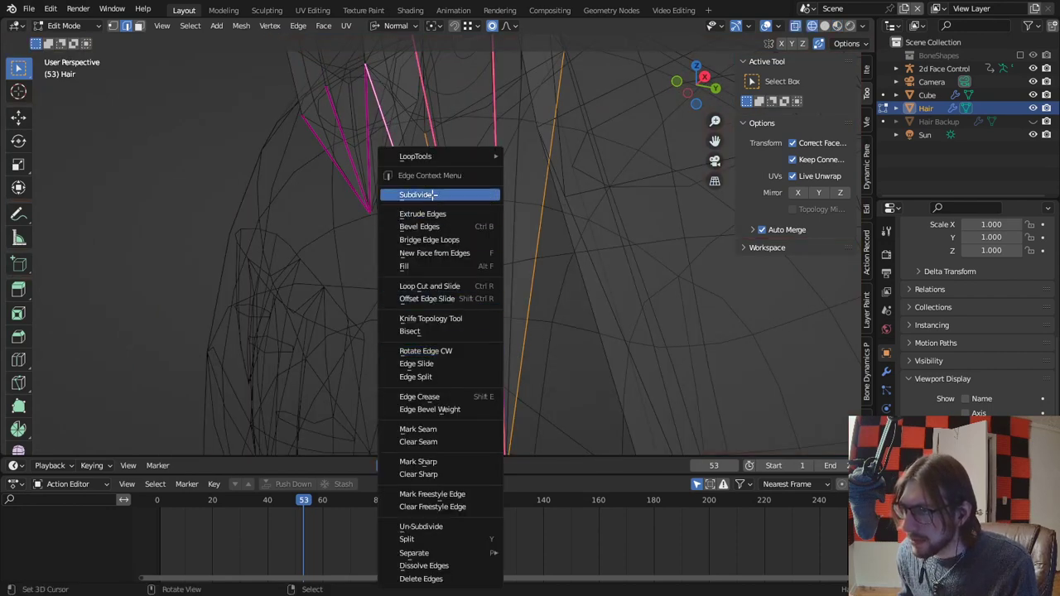
left_click(426, 195)
Scale the outer strand's new edge loop and move it about 0.009 m inward and 0.008 m forward without proportional editing.
scroll(448, 216, "down", 2)
middle_click_drag(451, 224, 566, 262)
left_click(474, 234, "alt")
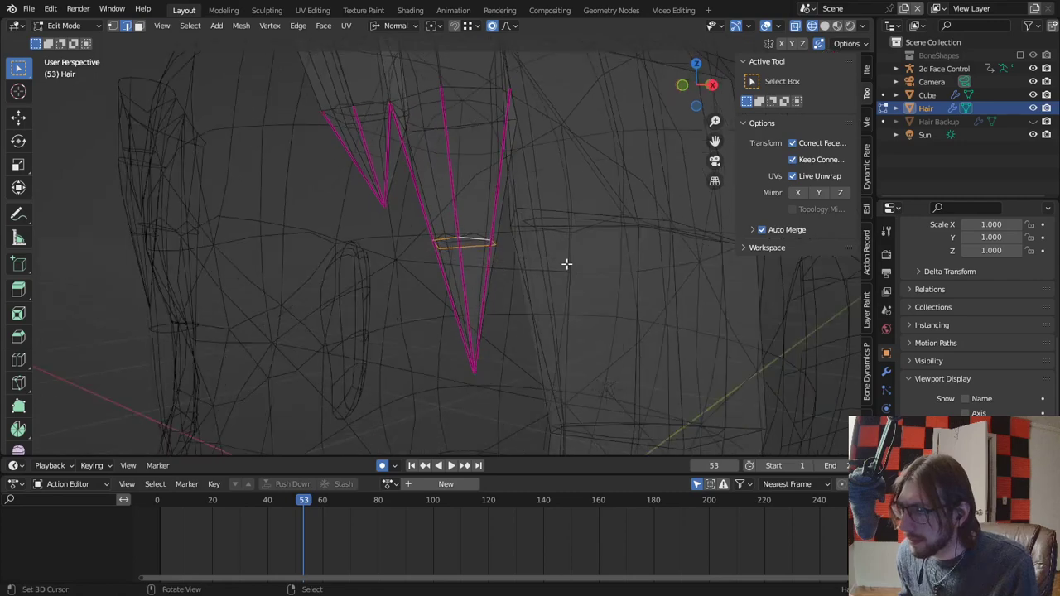
key("s")
left_click(558, 256)
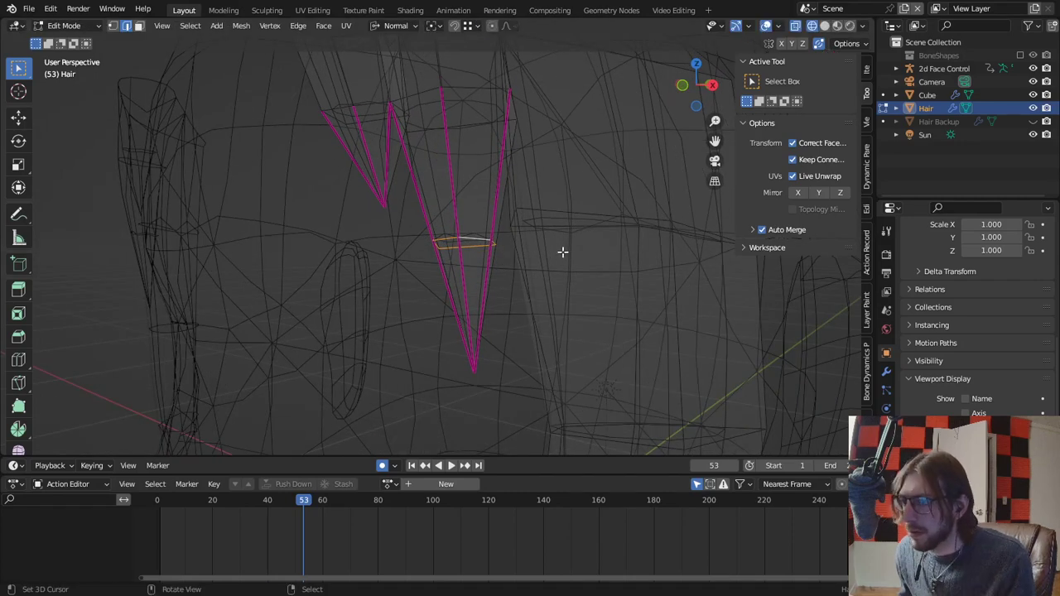
key("g")
left_click(560, 252)
Examine the fringe strands and side lock with material shading and overlays hidden from the front and in profile.
left_click(765, 26)
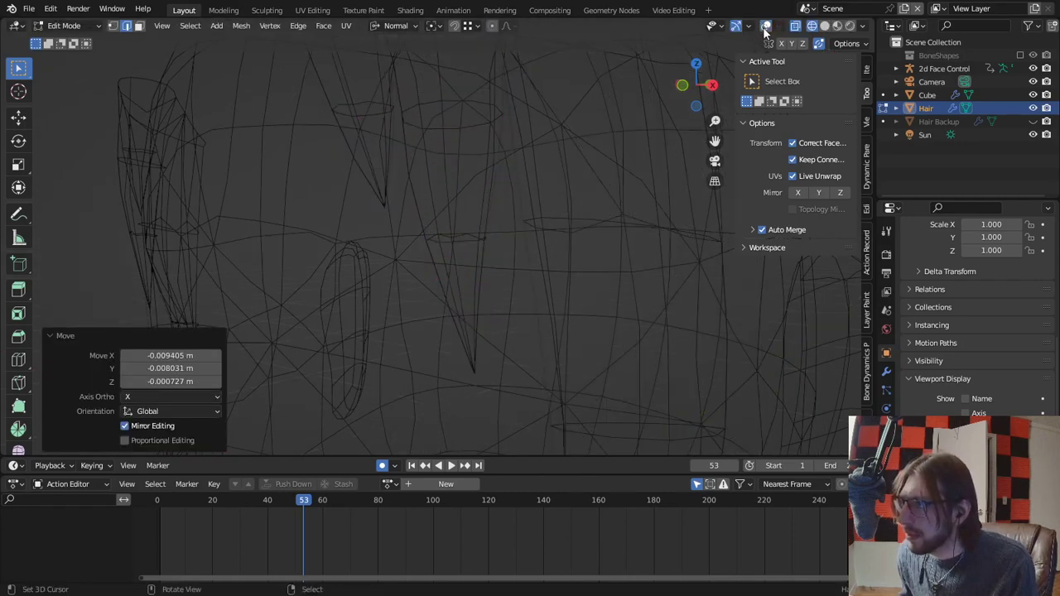
left_click(839, 28)
scroll(518, 189, "down", 3)
middle_click_drag(518, 189, 657, 230)
scroll(674, 202, "down", 2)
scroll(601, 235, "up", 4)
middle_click_drag(525, 235, 471, 237)
scroll(472, 237, "down", 3)
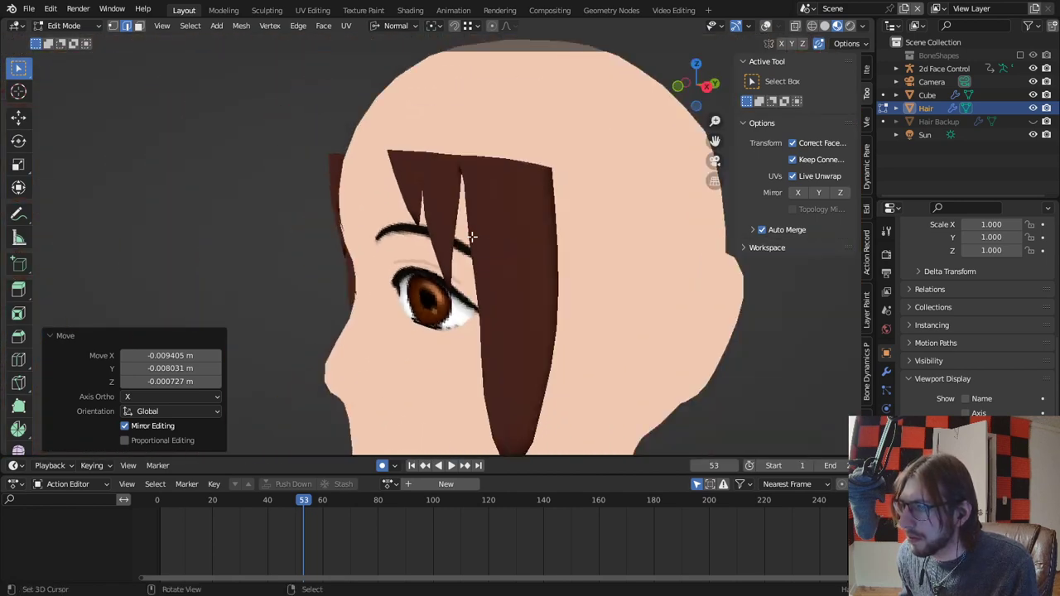
Show the overlays again and move the outer strand's middle edge about 0.013 m forward.
middle_click_drag(579, 217, 467, 276)
left_click(766, 26)
scroll(627, 168, "up", 4)
key("g")
left_click(436, 227)
Move the selected hair edge about 0.009 m inward and 0.007 m backward.
scroll(612, 288, "down", 8)
scroll(485, 324, "up", 2)
middle_click_drag(531, 301, 497, 309)
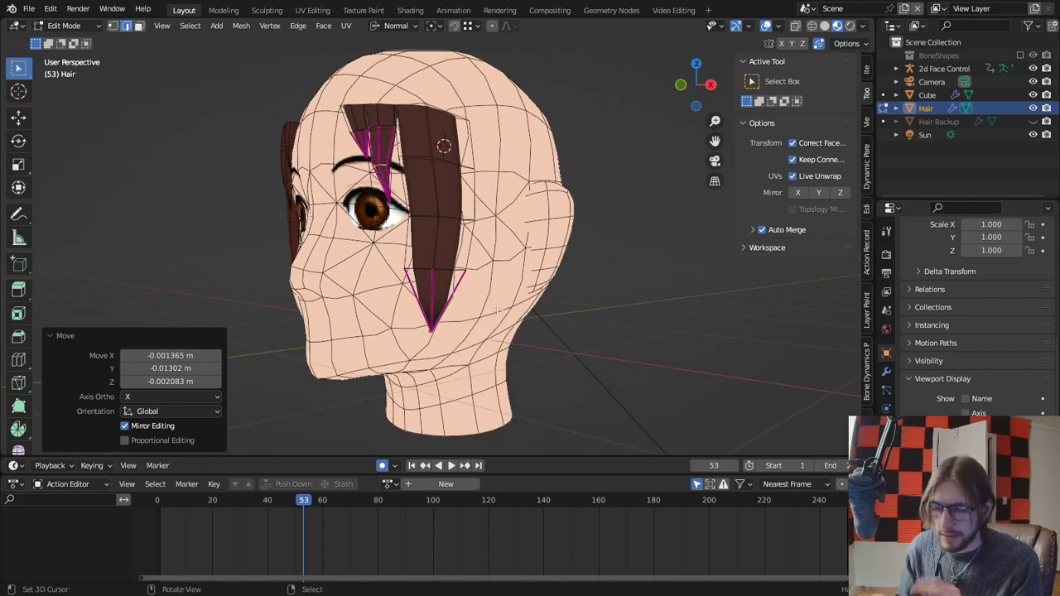
scroll(444, 248, "up", 5)
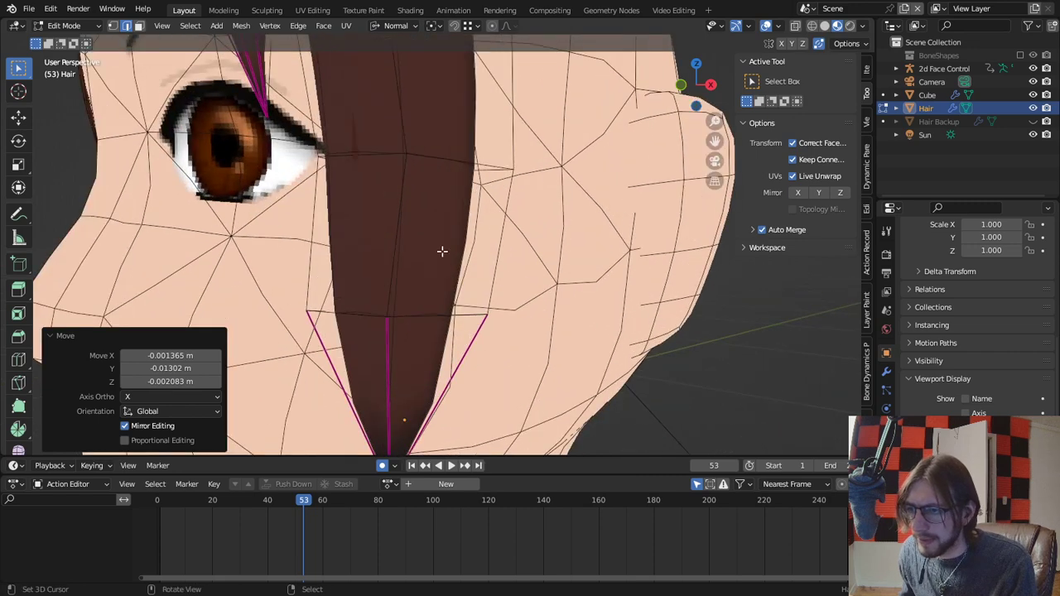
scroll(441, 251, "down", 5)
middle_click_drag(439, 253, 386, 267)
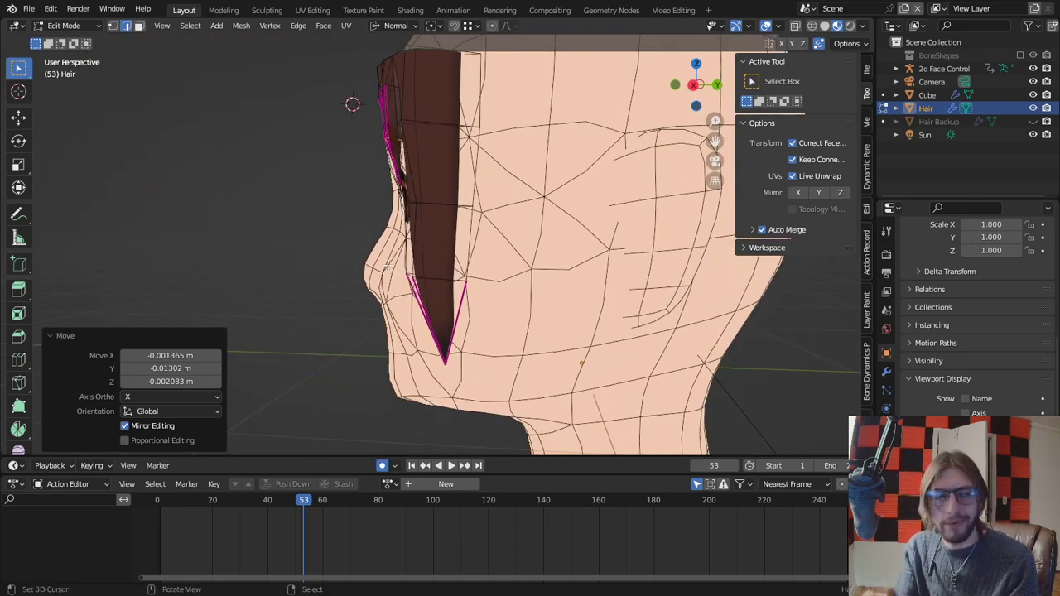
scroll(386, 267, "up", 3)
middle_click_drag(386, 267, 549, 268)
key("g")
left_click(519, 285)
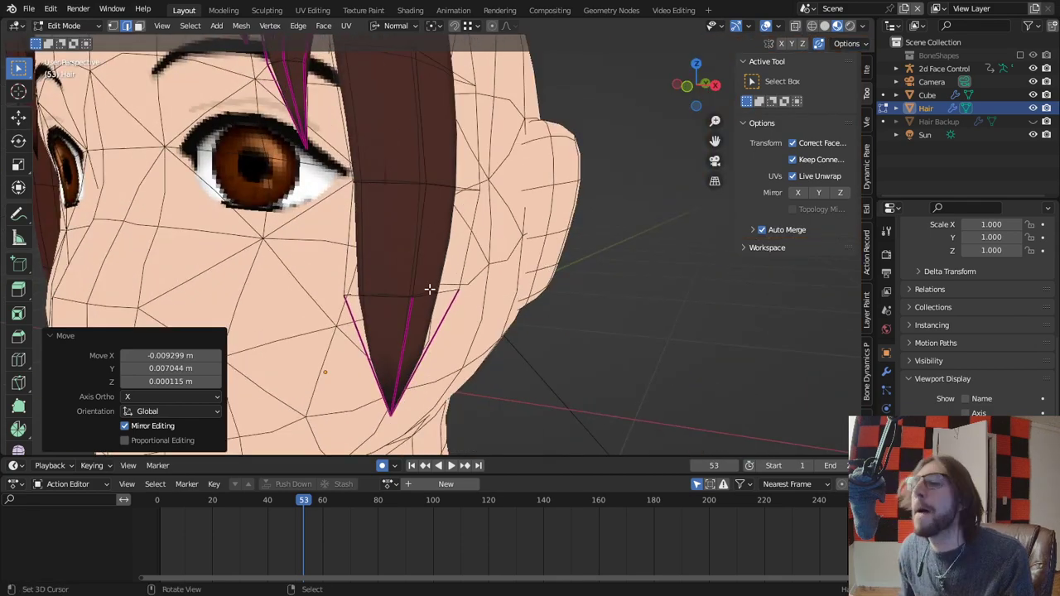
Extrude the inner end of the fringe's top section toward the middle of the forehead.
middle_click_drag(429, 284, 522, 316)
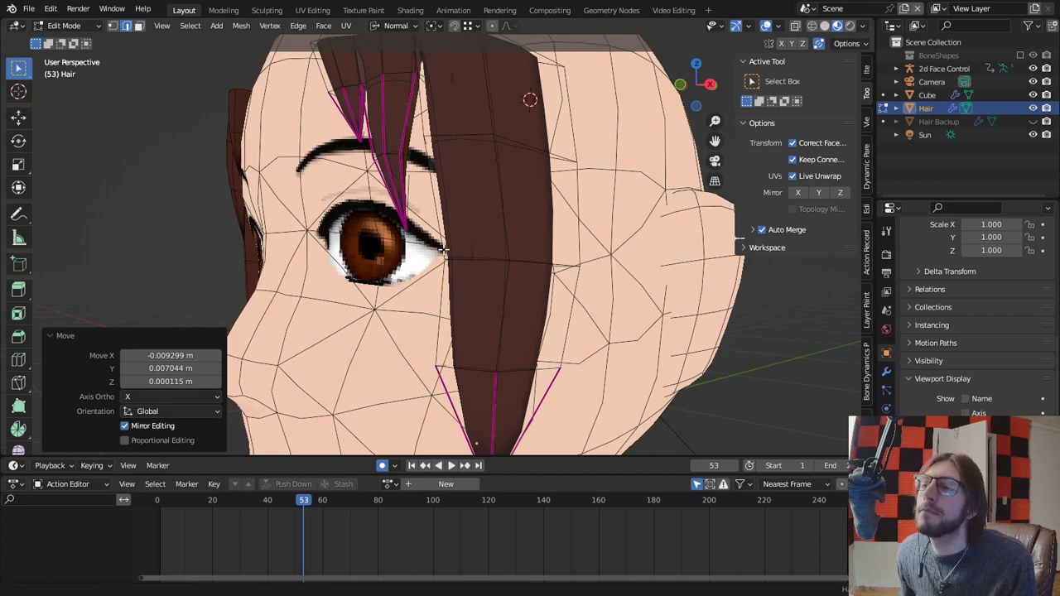
middle_click_drag(454, 256, 364, 195)
scroll(423, 261, "up", 5)
key("e")
key("x")
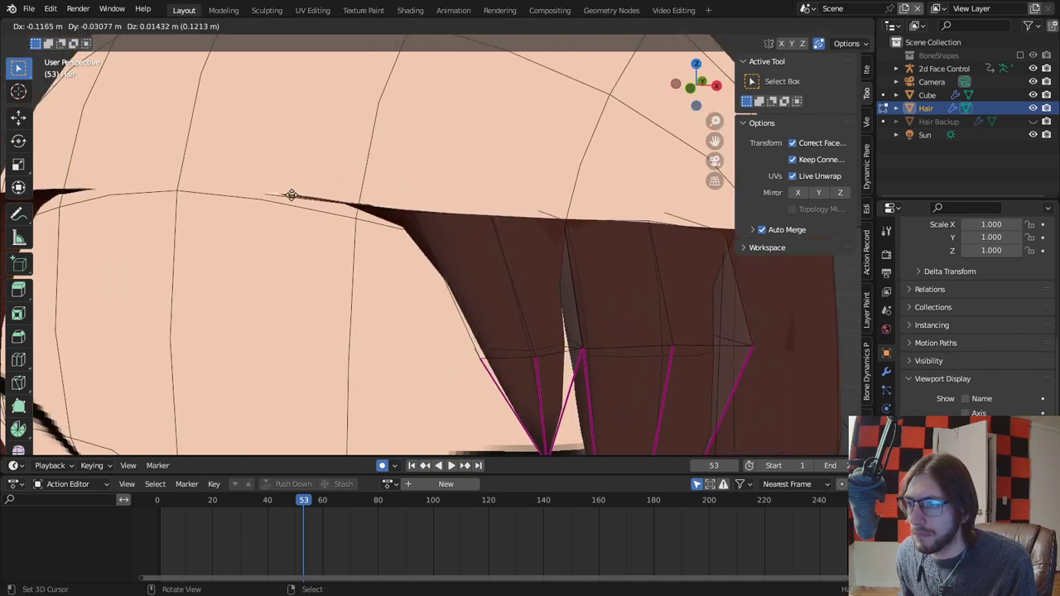
left_click(284, 209)
Extrude the underside face of the new fringe section about 0.159 m downward to start another strand.
scroll(284, 209, "down", 1)
middle_click_drag(364, 259, 418, 217, "shift")
key("3")
key("e")
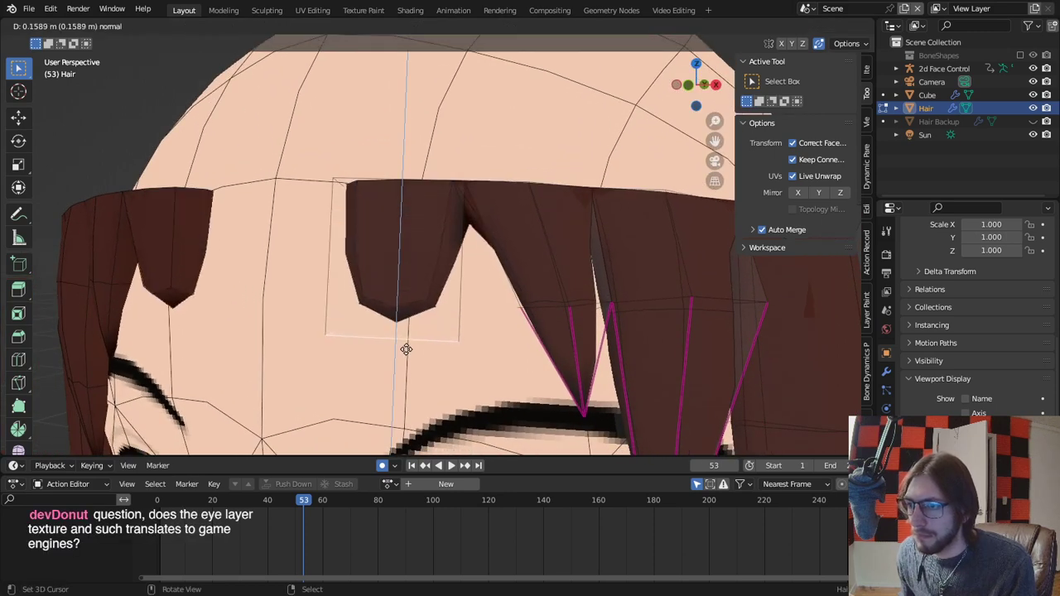
left_click(406, 349)
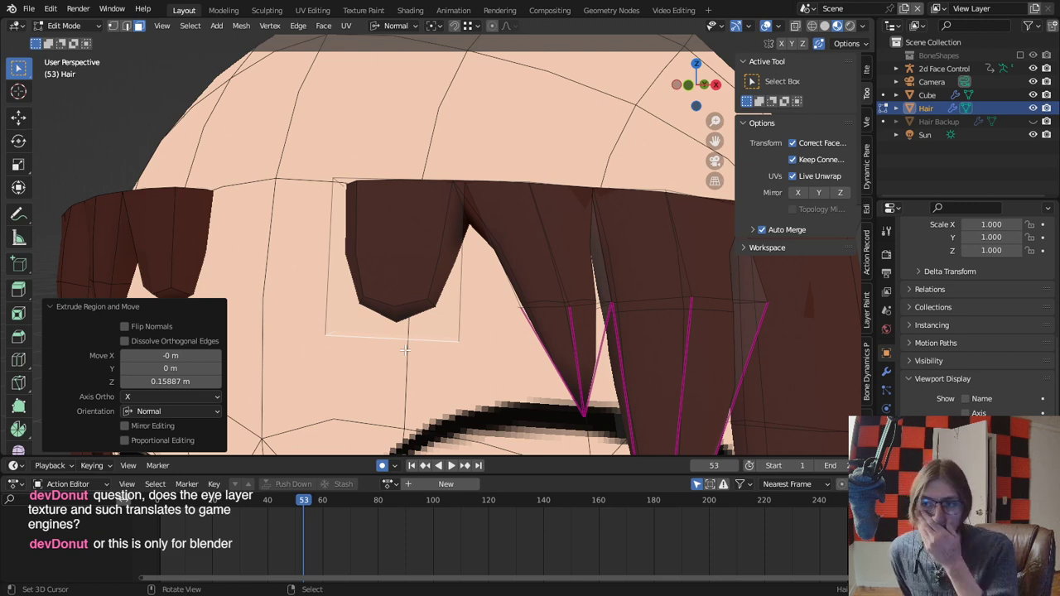
Save Madosuki.blend, leave Edit Mode and select the 2d Face Control rig.
scroll(483, 208, "down", 5)
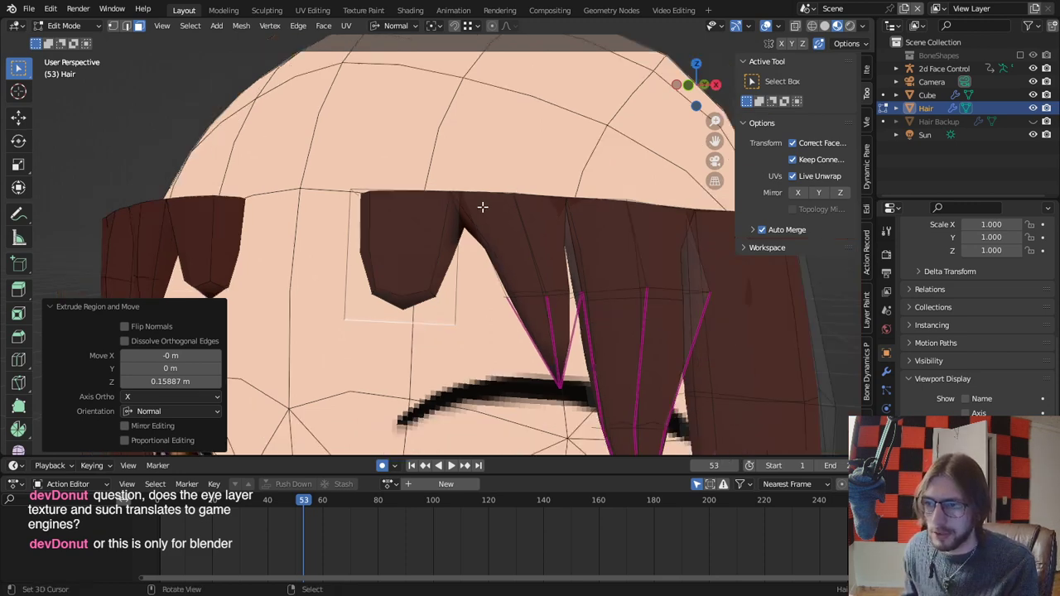
key("ctrl+s")
key("Tab")
scroll(515, 222, "down", 6)
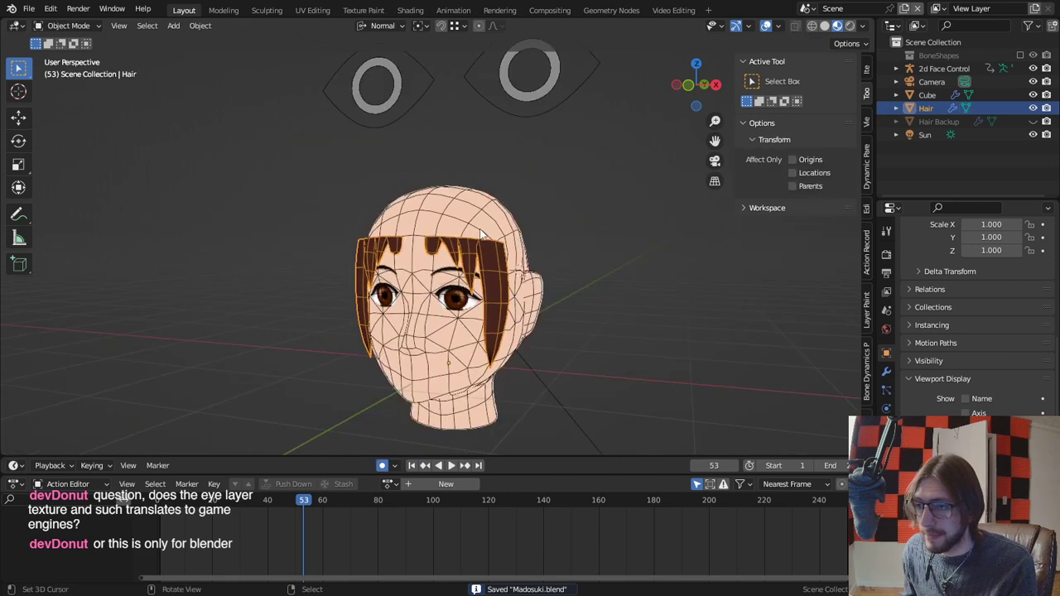
scroll(514, 217, "down", 3)
left_click(495, 167)
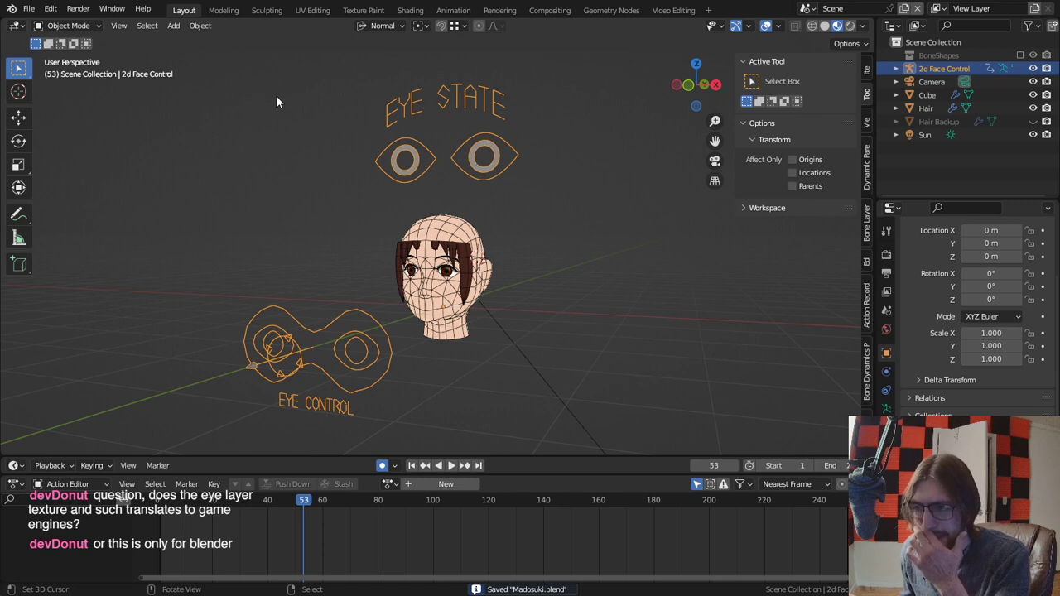
Open the recent file Kobold Bust18.blend and select the kobold head mesh together with its armature.
left_click(29, 9)
mouse_move(62, 50)
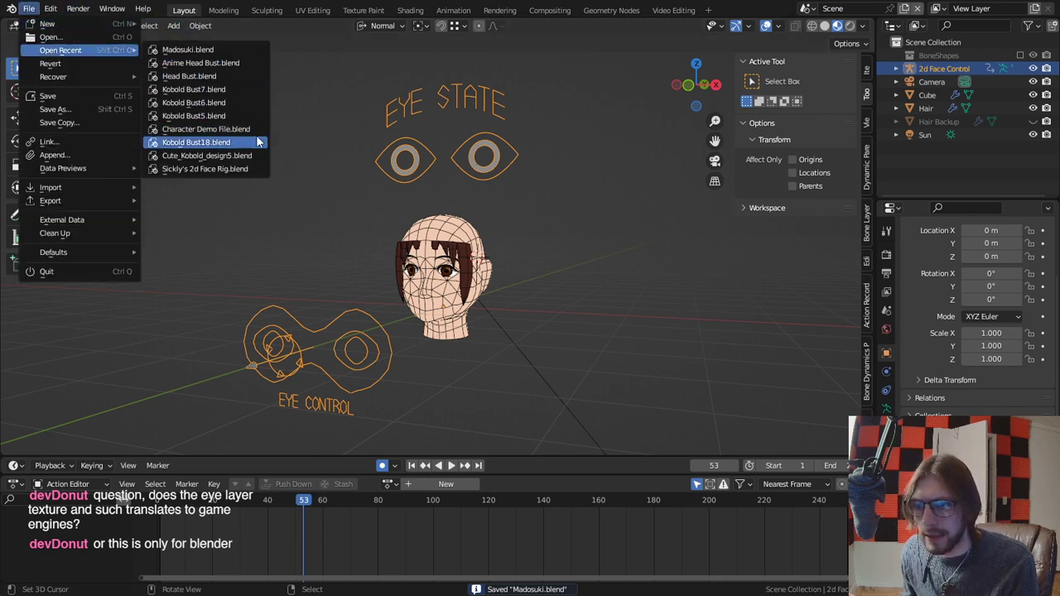
key("alt+Tab")
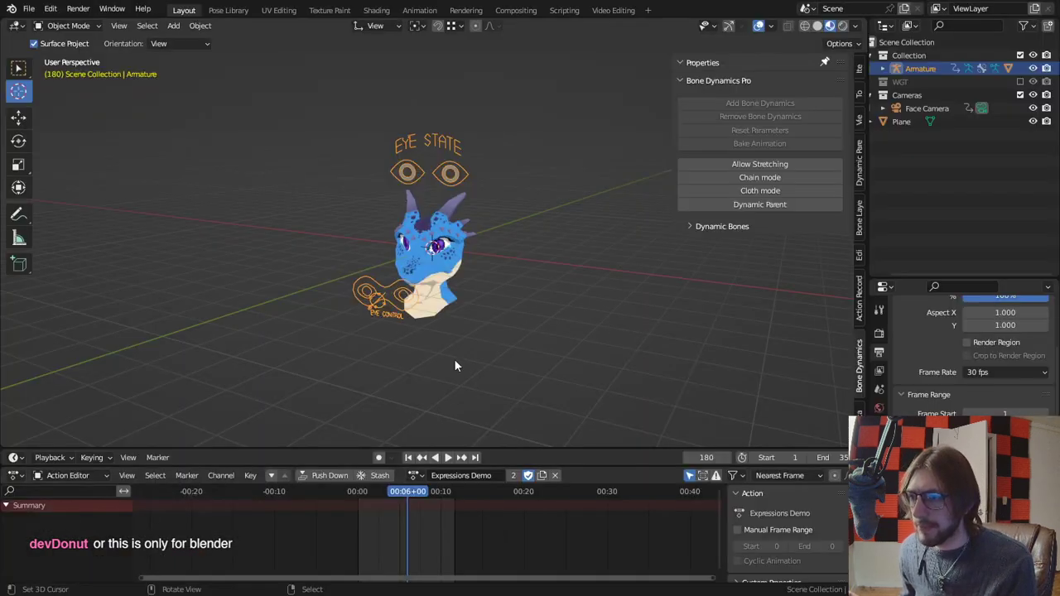
left_click(491, 124)
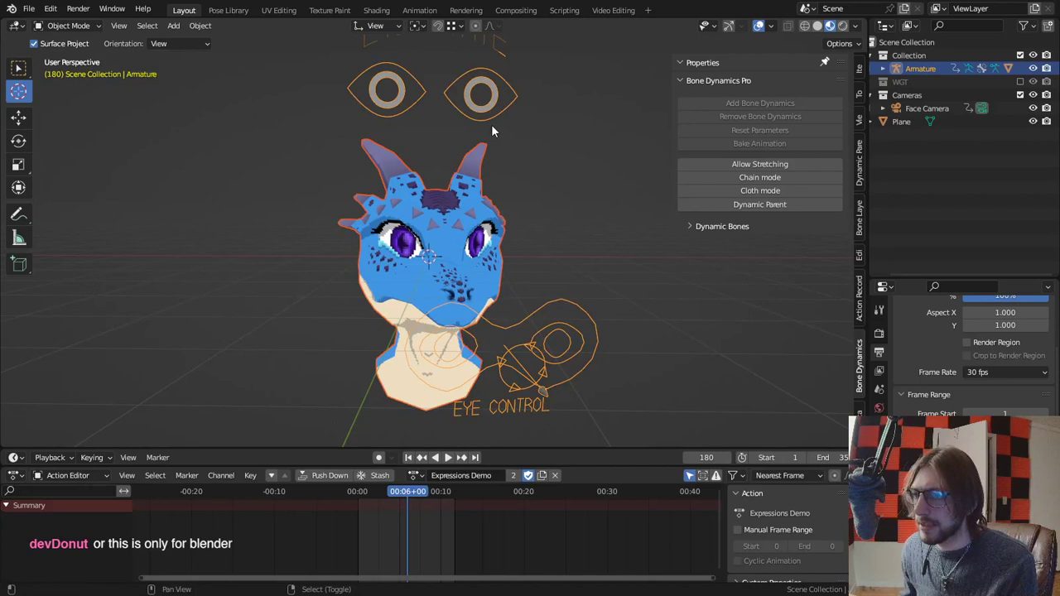
Start an FBX export and create a folder named TEst inside Sickly's 2d Face Rig as its destination.
left_click(30, 9)
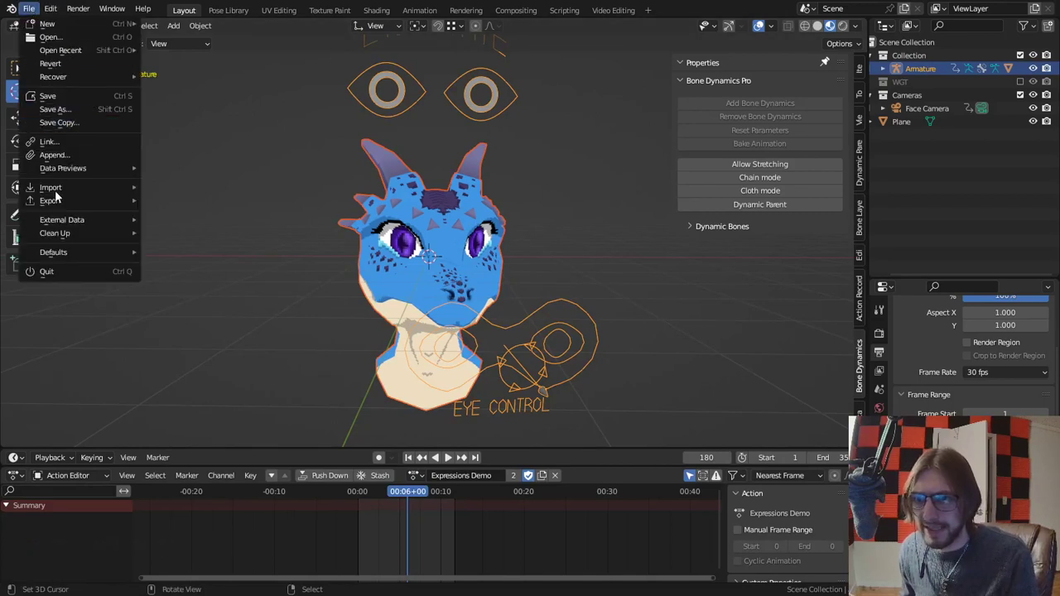
mouse_move(83, 201)
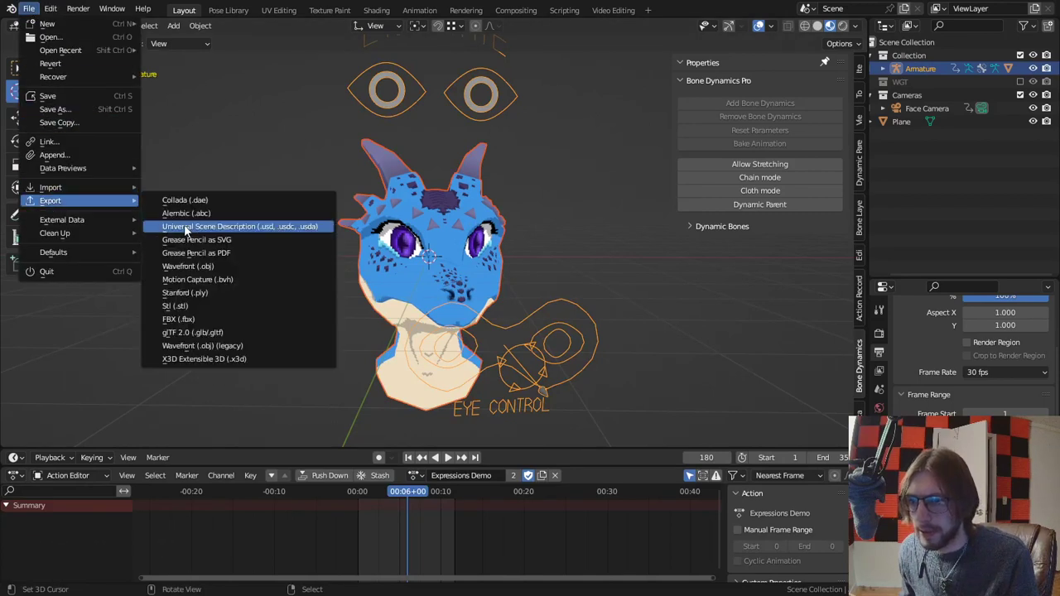
left_click(225, 318)
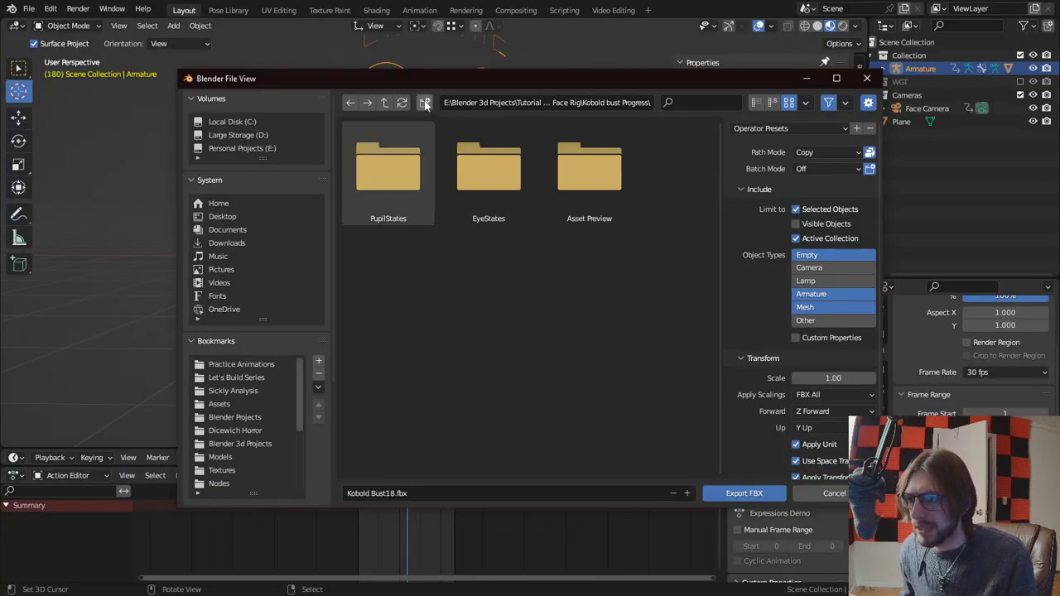
left_click(388, 101)
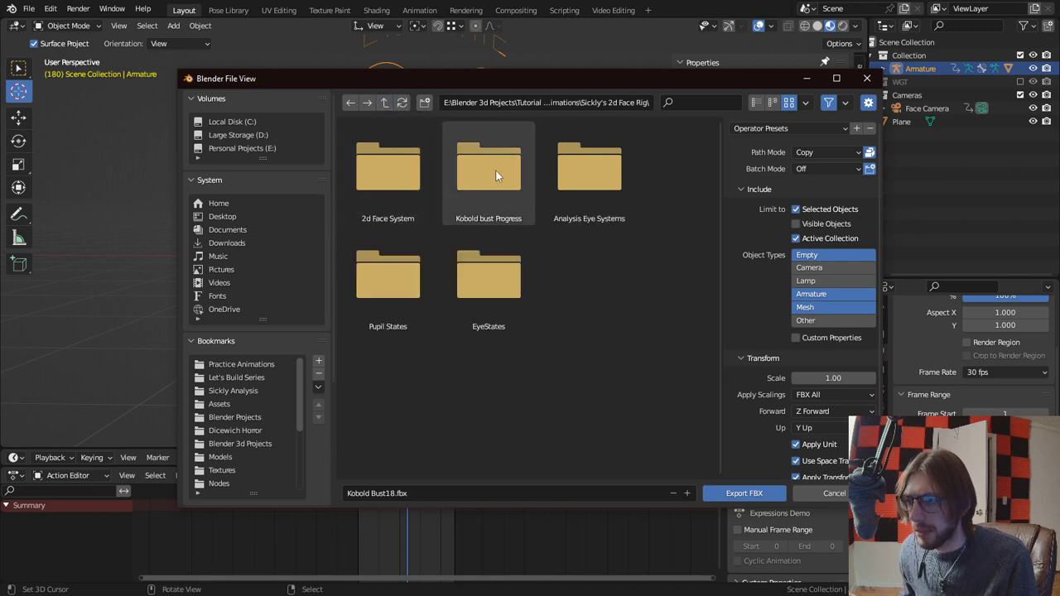
left_click(425, 102)
type("TEst")
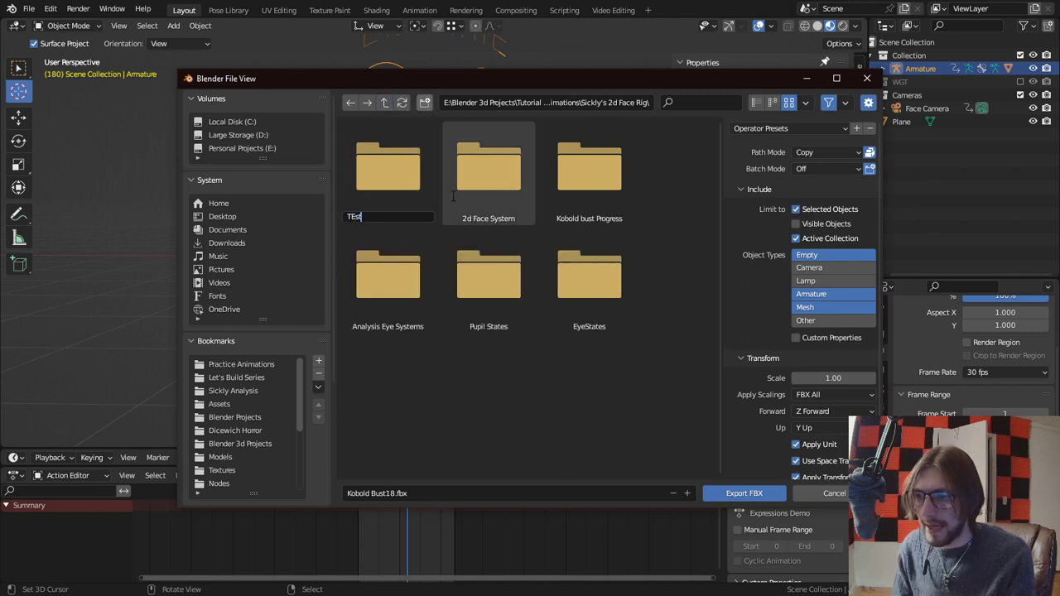
key("Return")
double_click(388, 174)
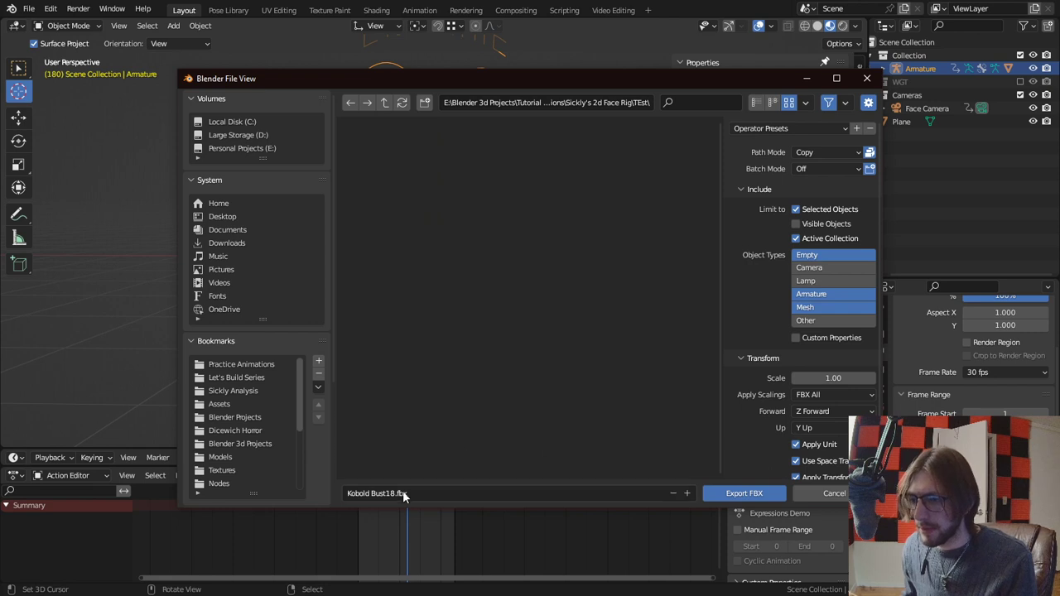
Name the export file Test.fbx.
key("ctrl+shift+Left")
key("ctrl+shift+Left")
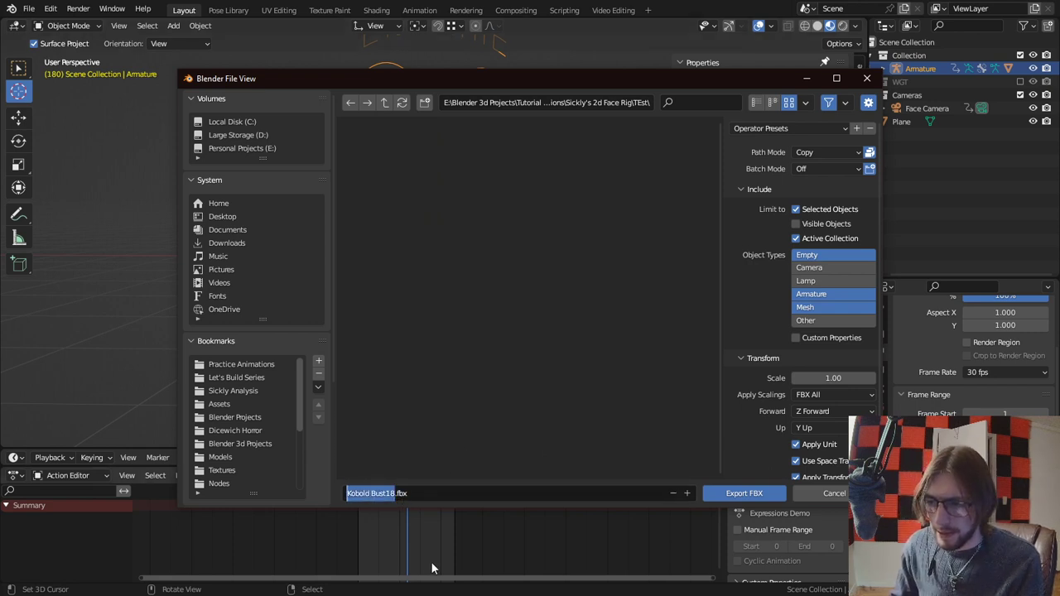
type("Test")
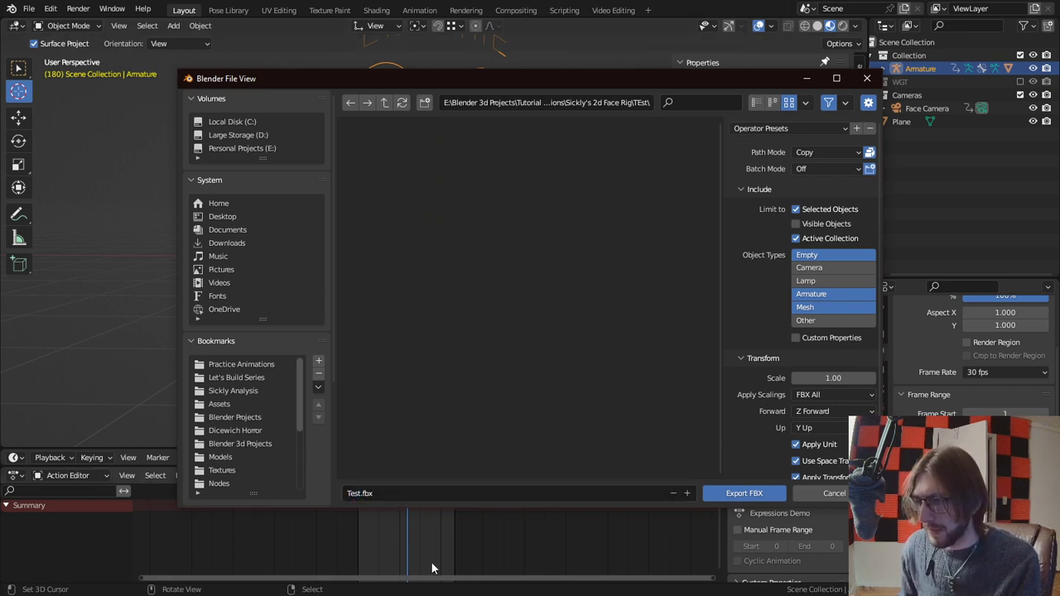
Review the Armature and Bake Animation export settings, then export the FBX.
scroll(781, 407, "down", 2)
left_click(770, 453)
scroll(770, 448, "down", 3)
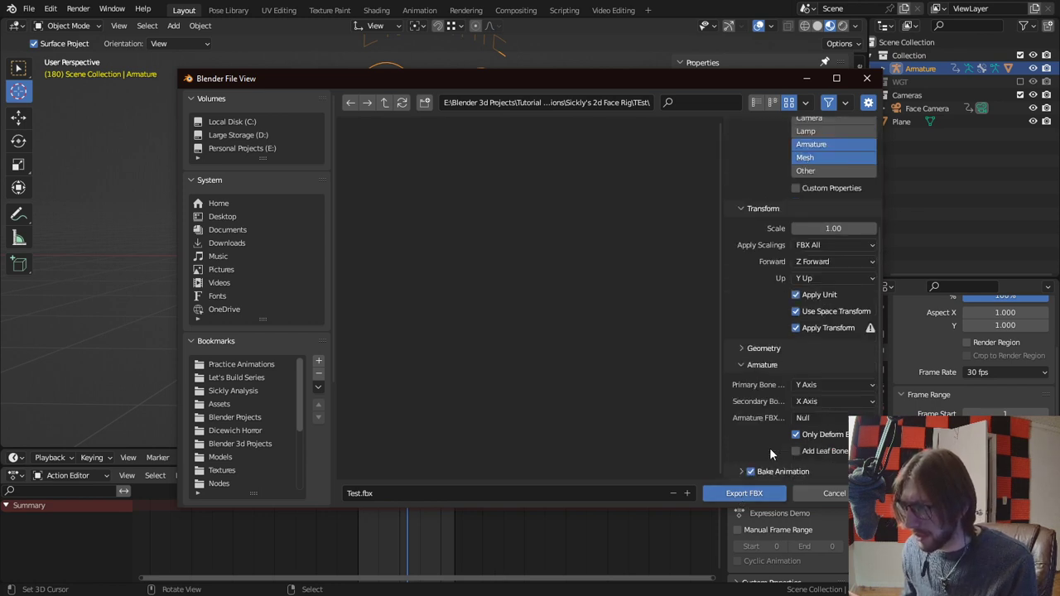
left_click(775, 366)
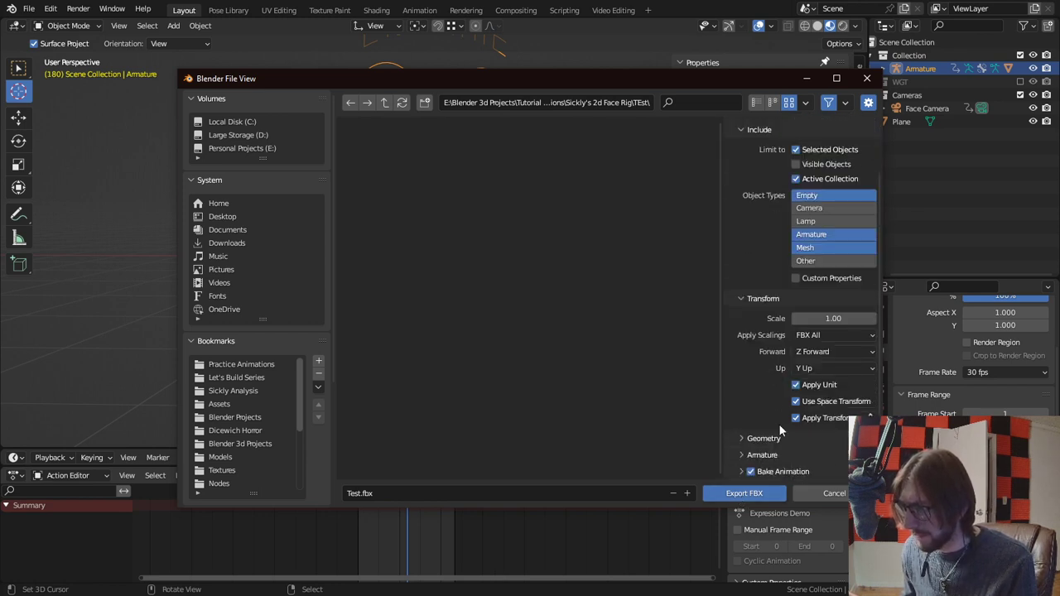
left_click(785, 471)
scroll(781, 464, "down", 3)
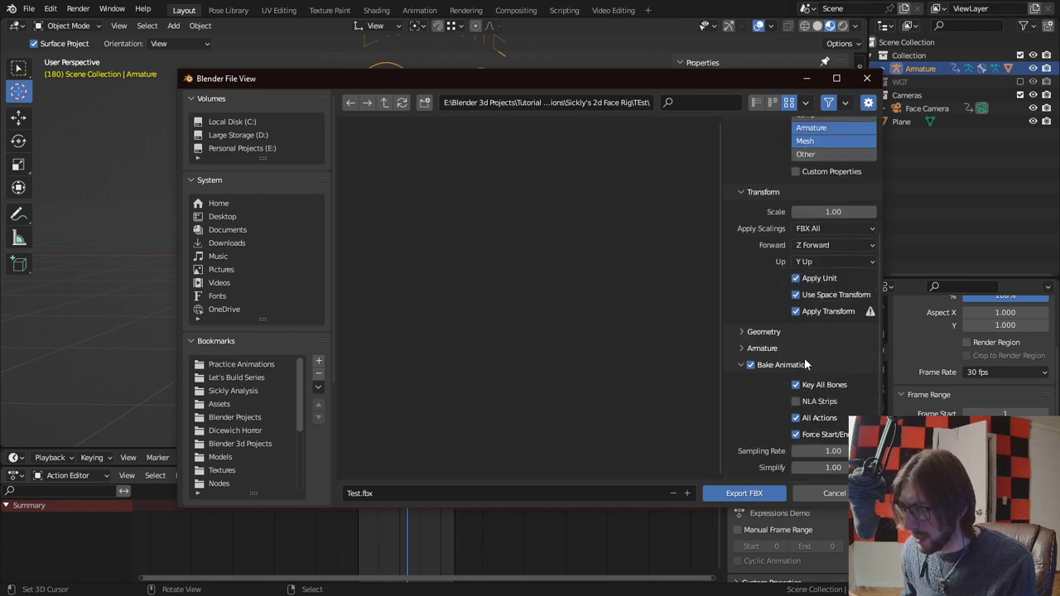
scroll(799, 369, "up", 4)
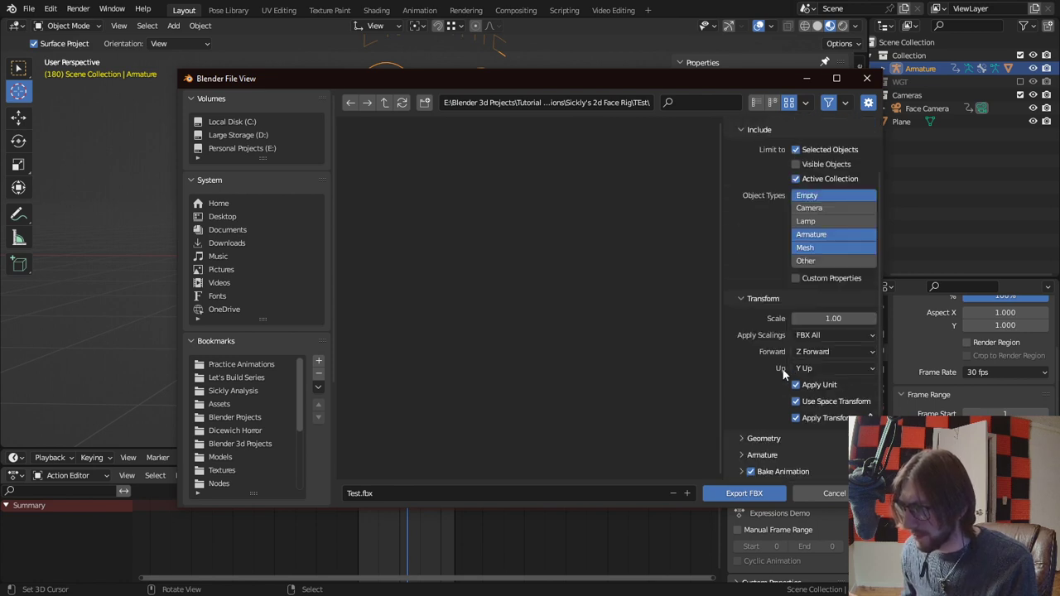
left_click(761, 493)
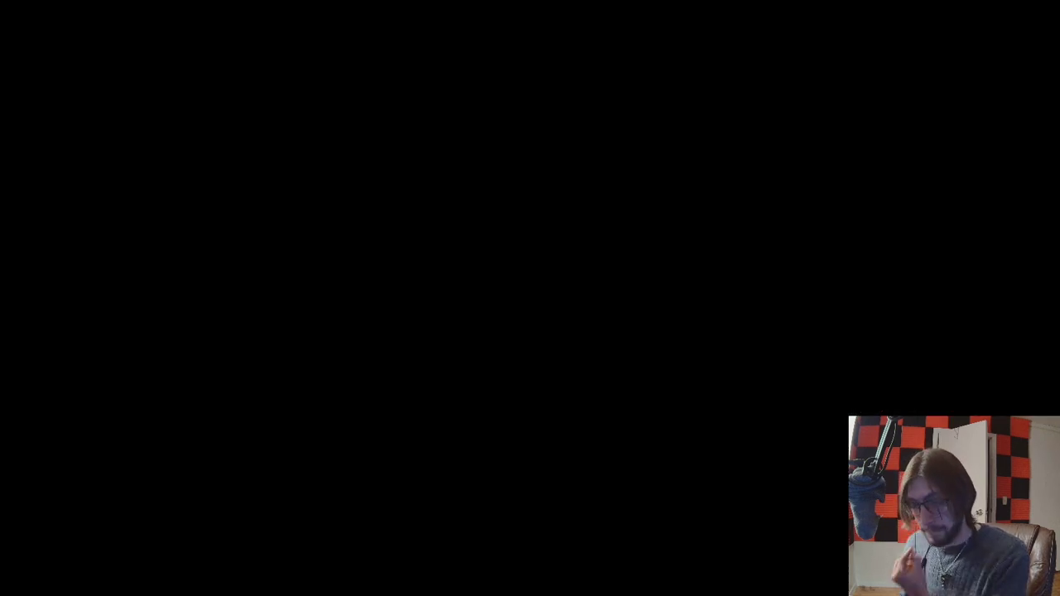
left_click(29, 8)
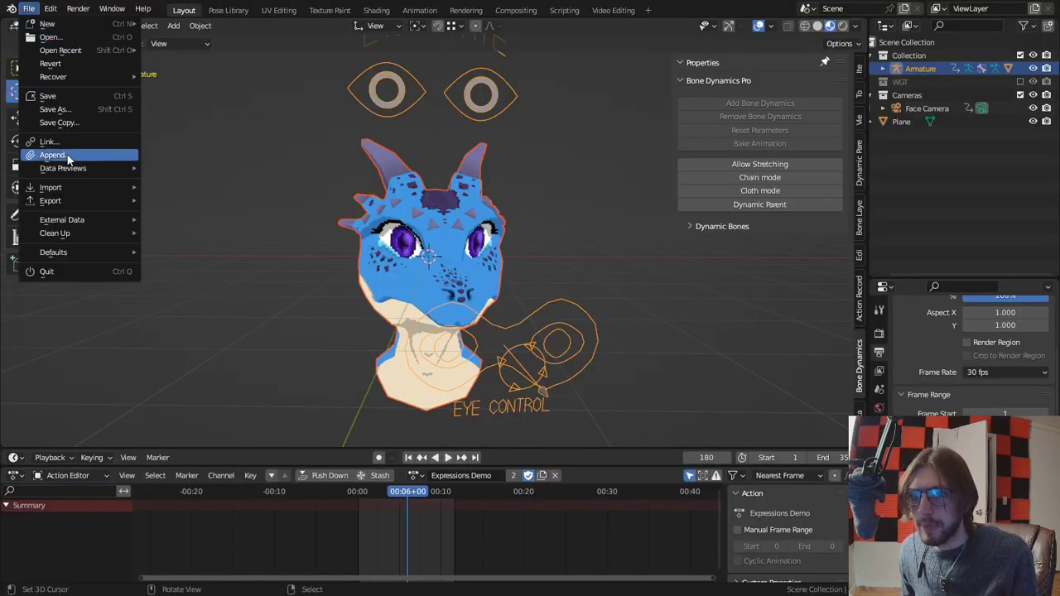
mouse_move(64, 189)
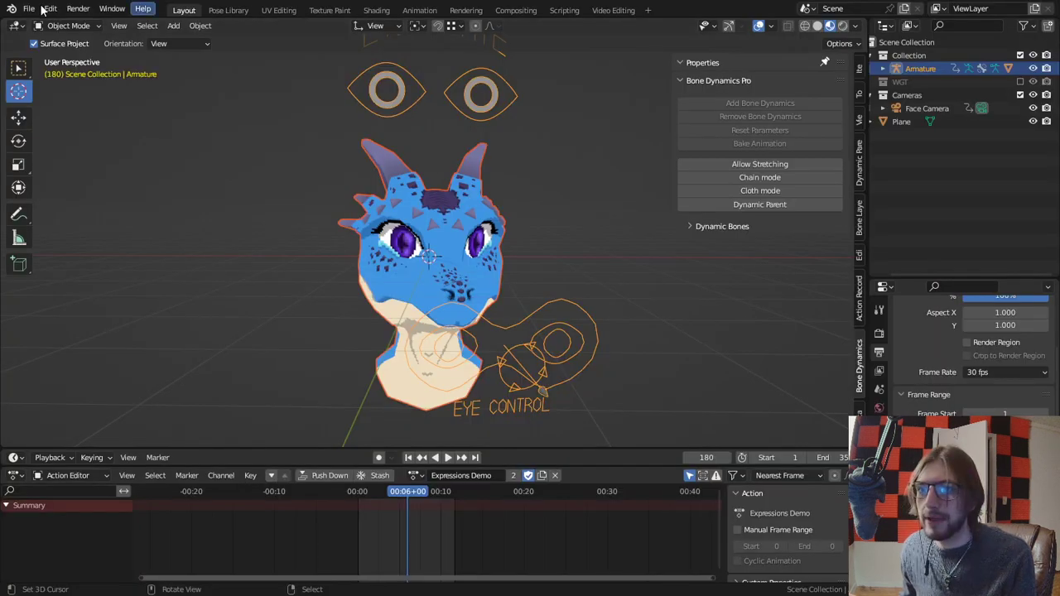
left_click(29, 9)
mouse_move(37, 24)
left_click(175, 24)
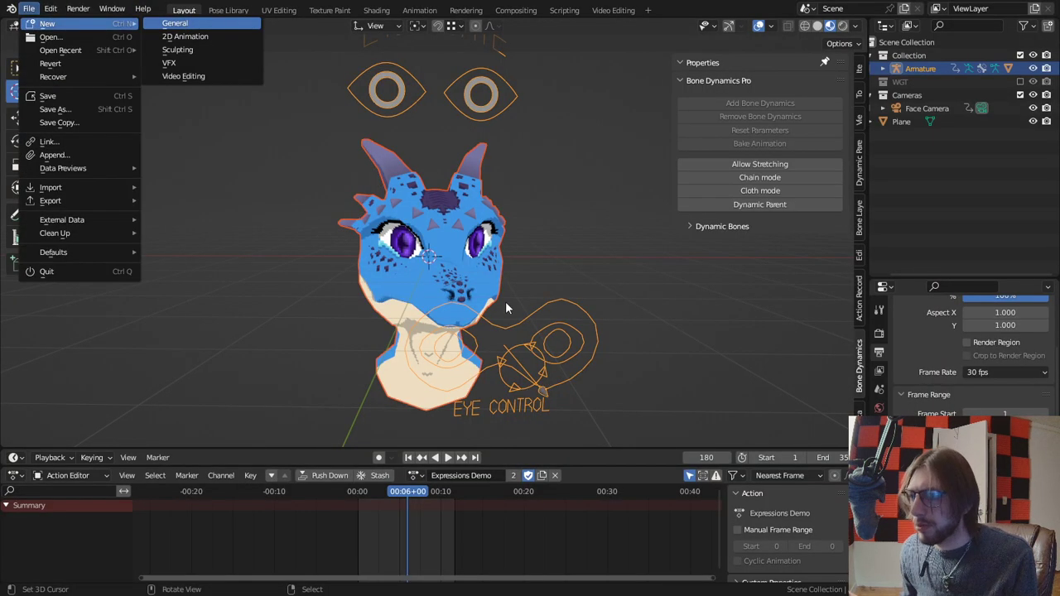
left_click(175, 23)
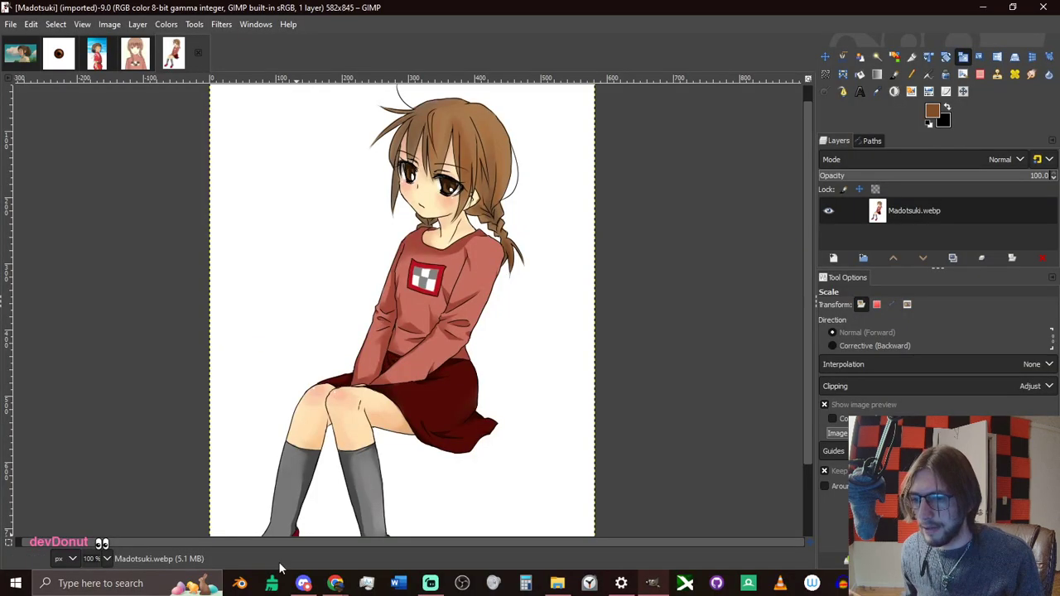
Launch a new Blender instance and delete the default camera and cube from its scene.
left_click(238, 584)
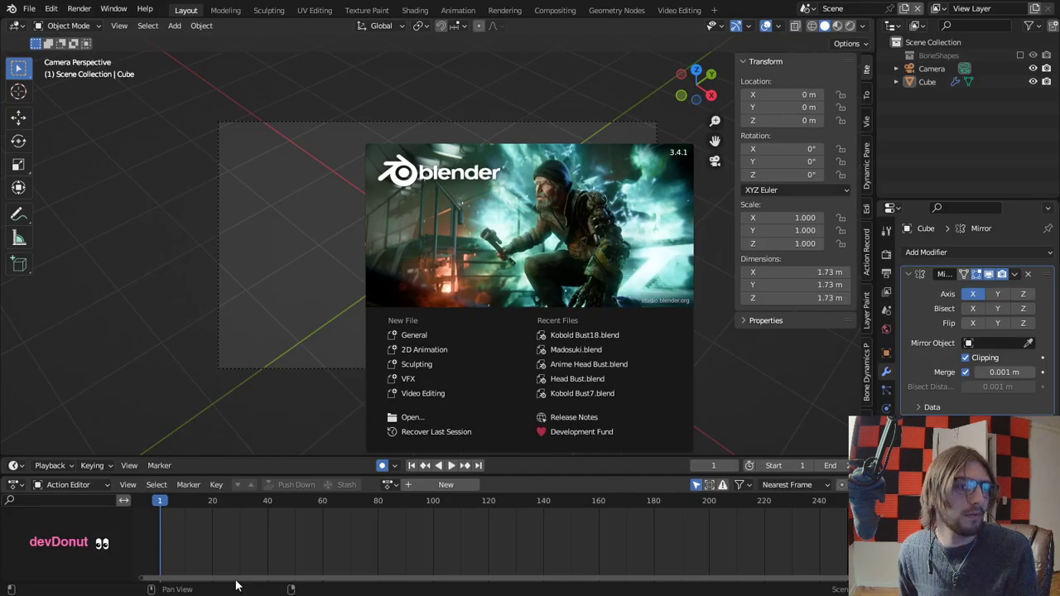
left_click(361, 366)
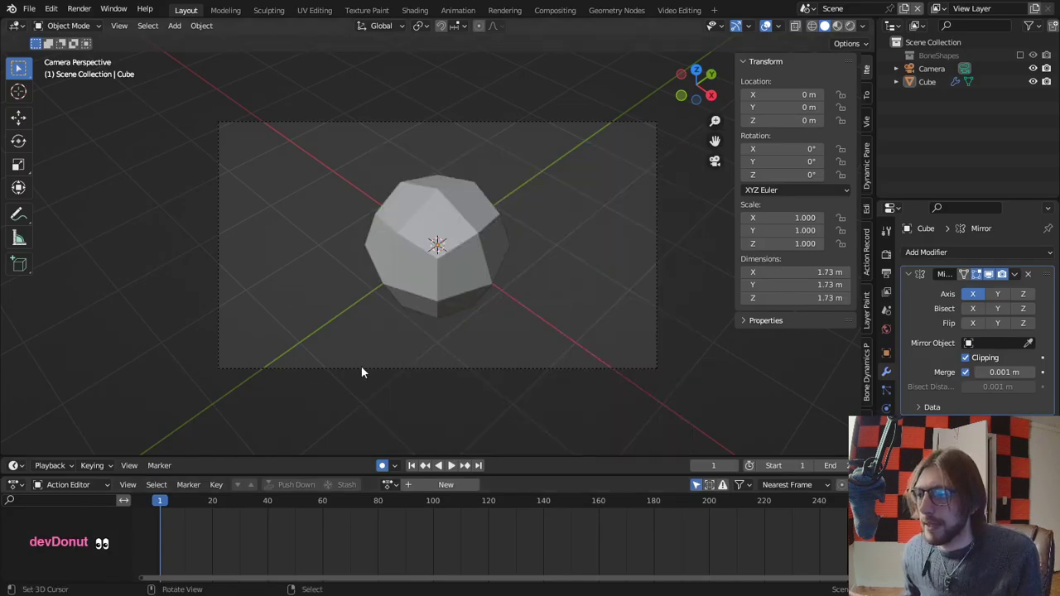
left_click(436, 302)
key("Delete")
Import the exported Test.fbx from the TEst folder into the empty scene.
left_click(29, 9)
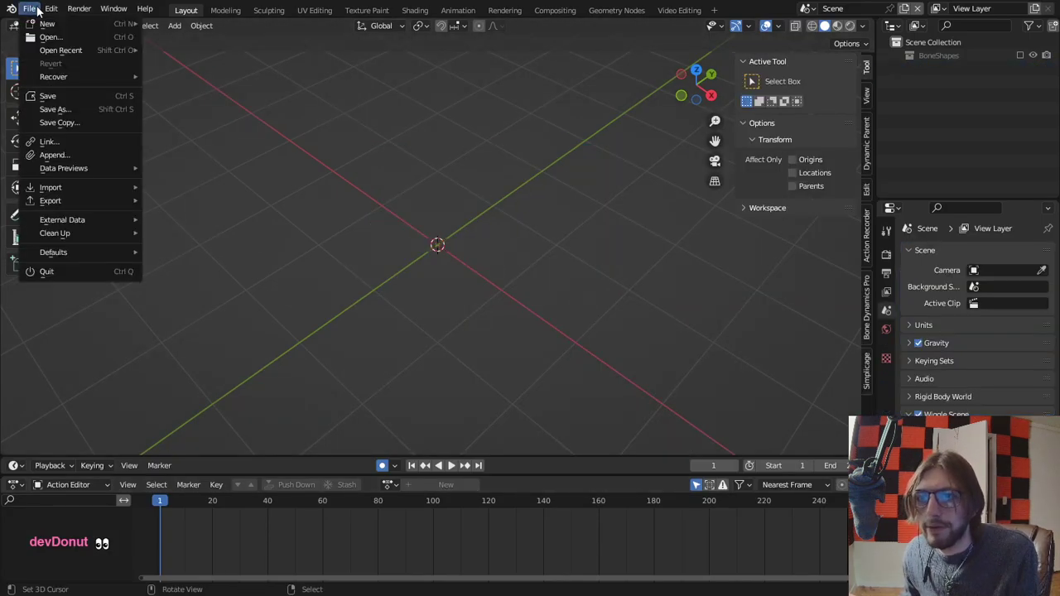
mouse_move(80, 187)
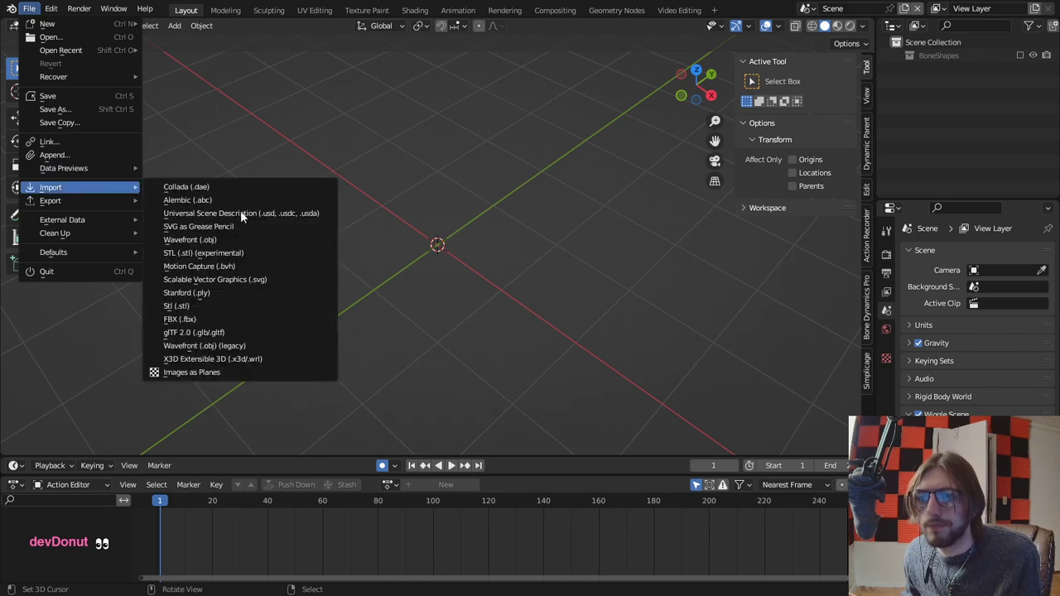
left_click(215, 323)
scroll(323, 332, "down", 3)
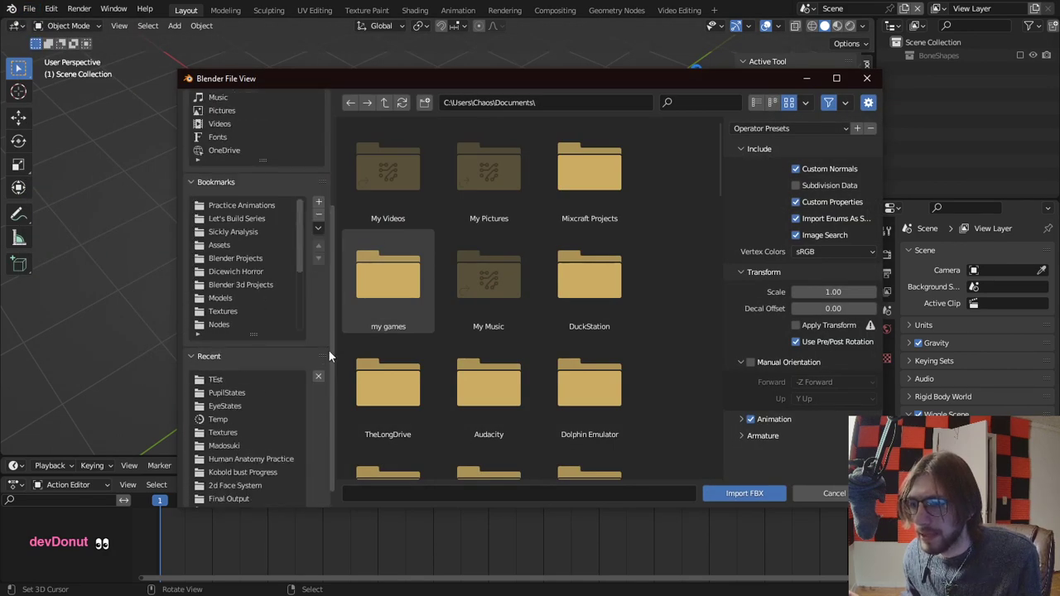
left_click(280, 378)
double_click(398, 206)
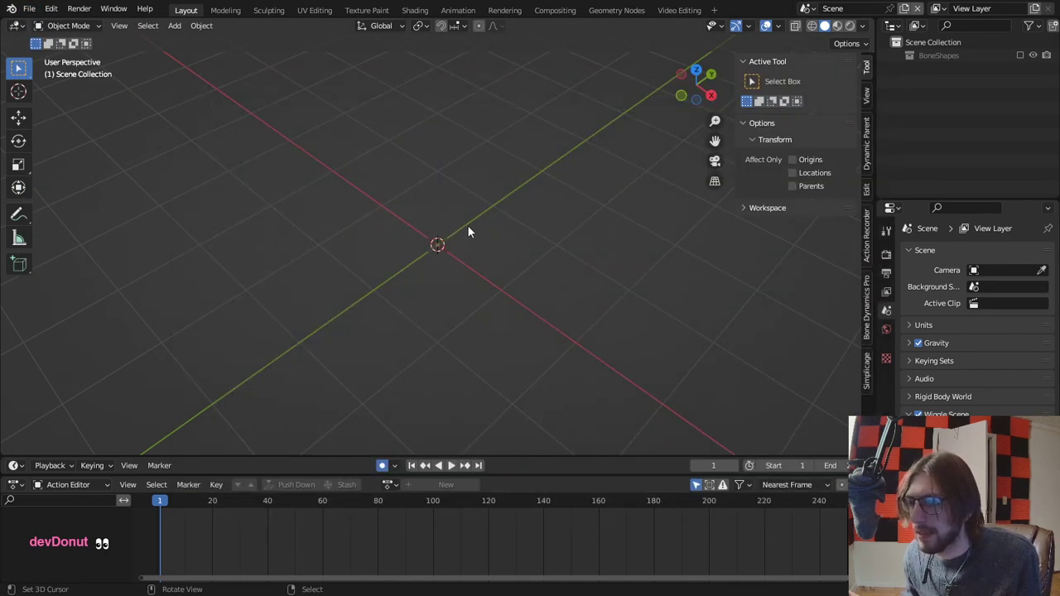
Put the imported armature in Pose Mode, select the EyeState-Pupil.L bone and examine its bone properties.
middle_click_drag(544, 173, 436, 145)
key("ctrl+Tab")
left_click(436, 144)
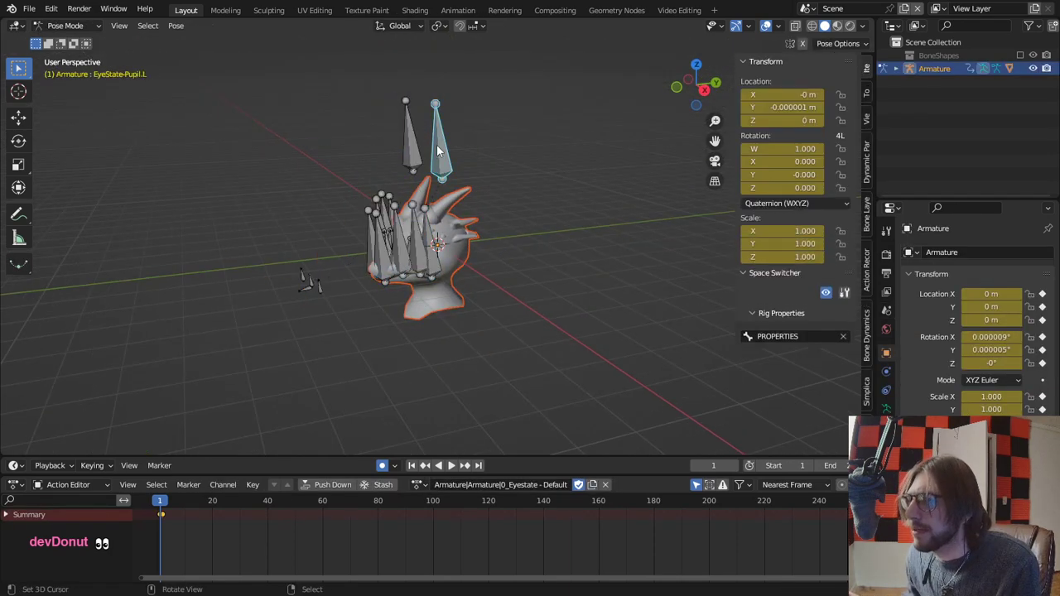
scroll(961, 448, "down", 5)
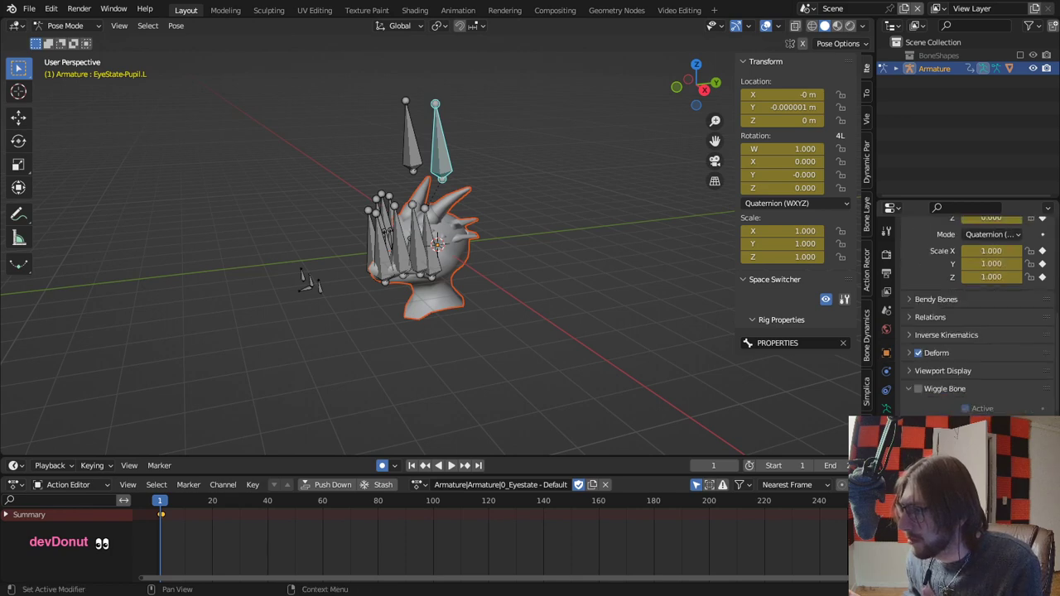
scroll(983, 317, "down", 3)
scroll(974, 320, "down", 1)
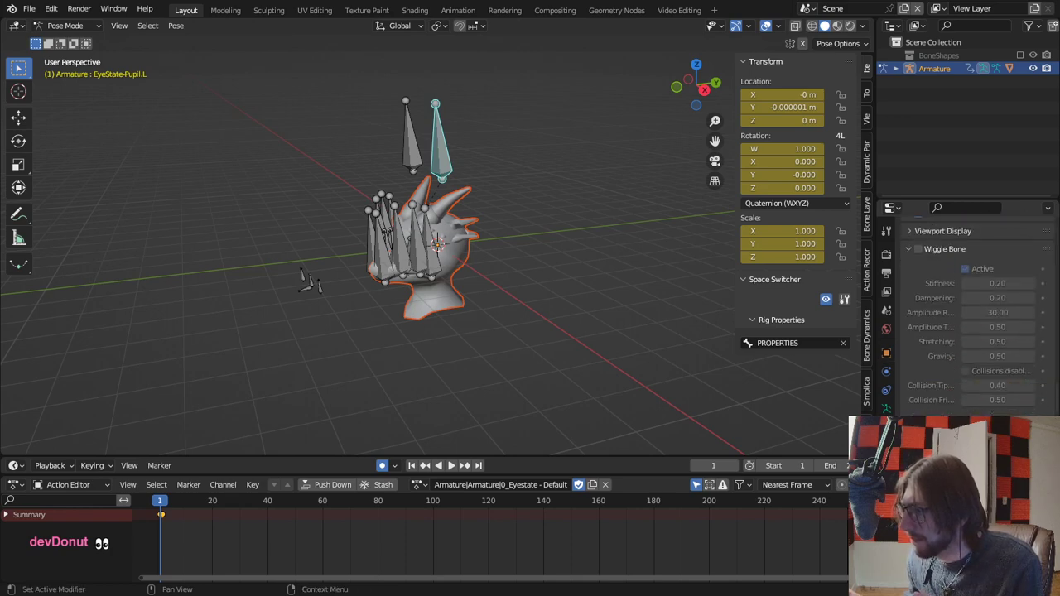
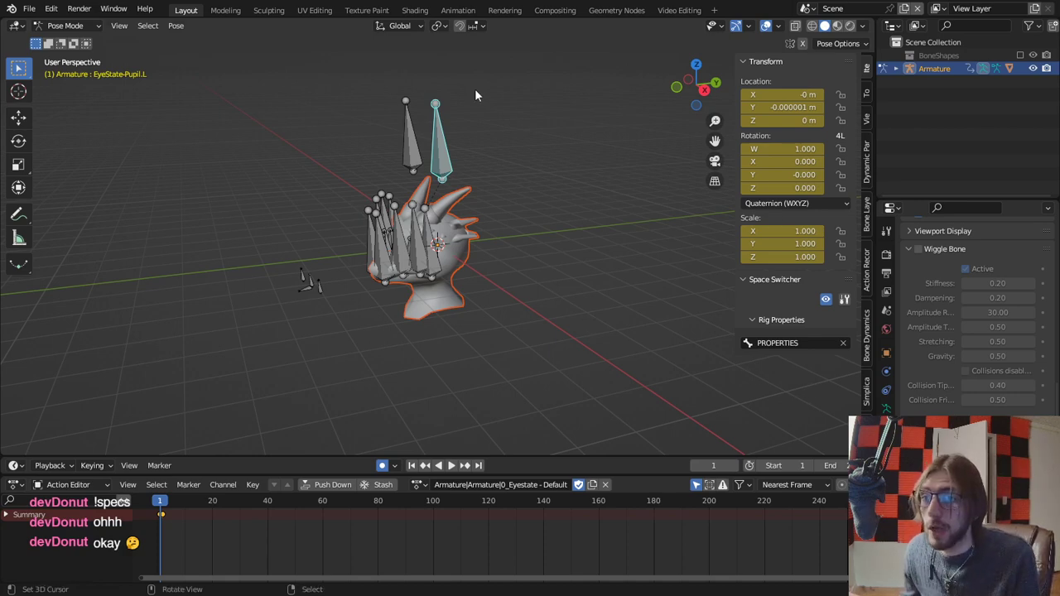
Reopen the recent file Madosuki.blend without saving the untitled import scene.
left_click(30, 10)
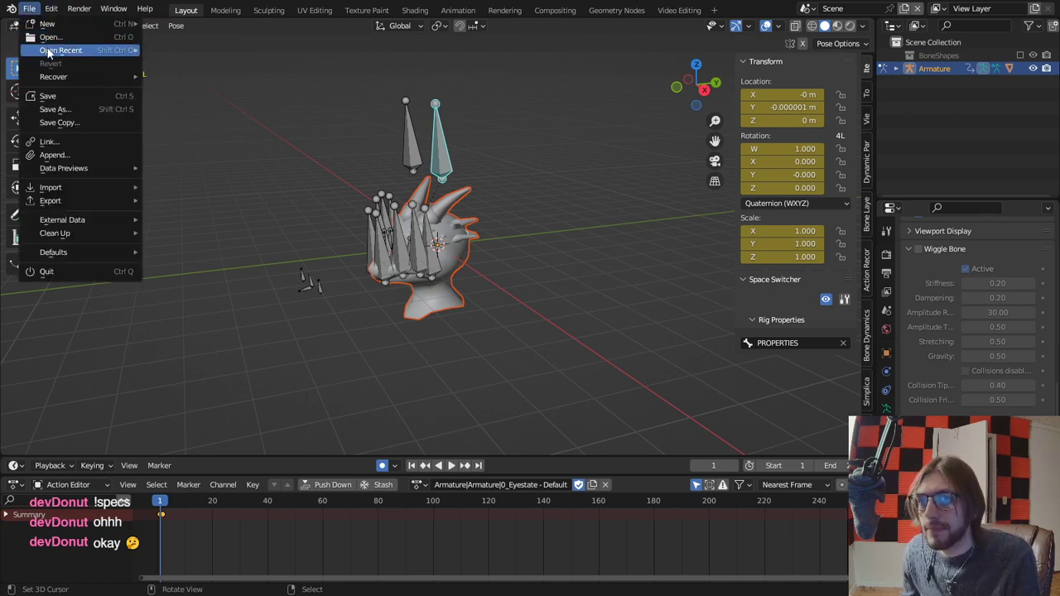
mouse_move(49, 52)
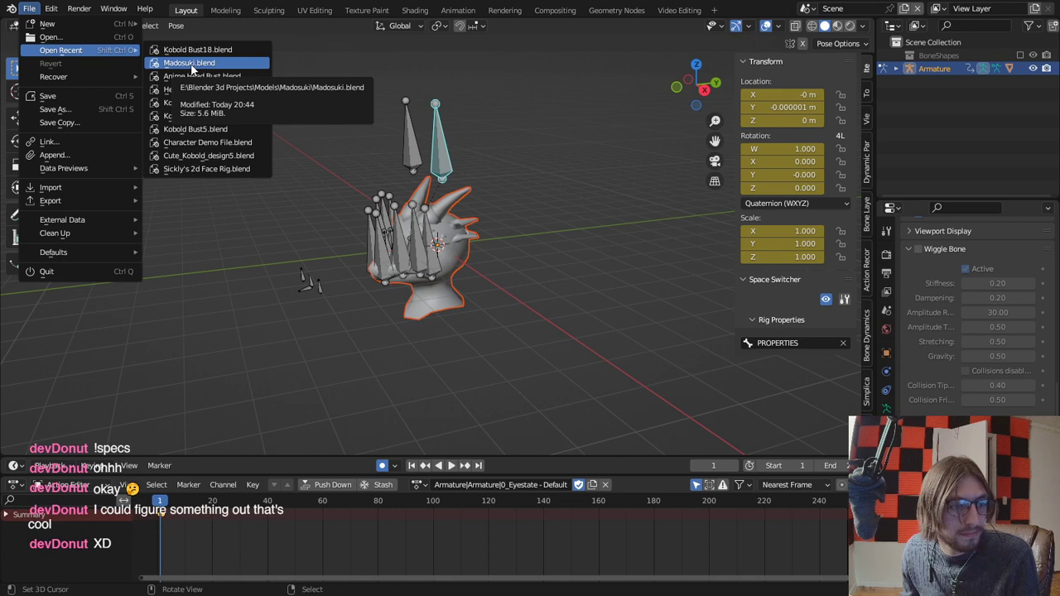
left_click(192, 64)
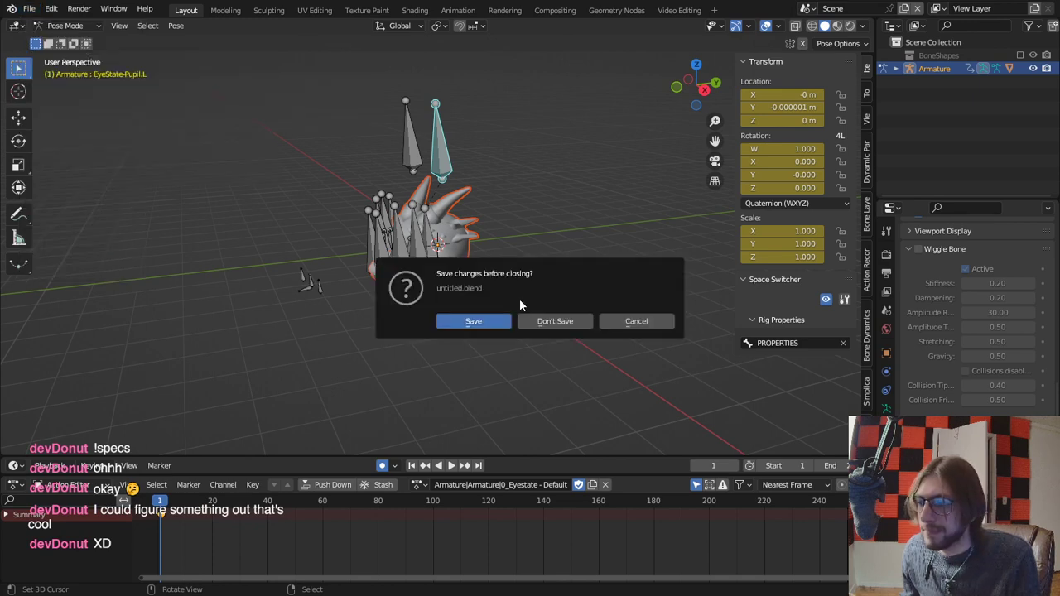
left_click(543, 321)
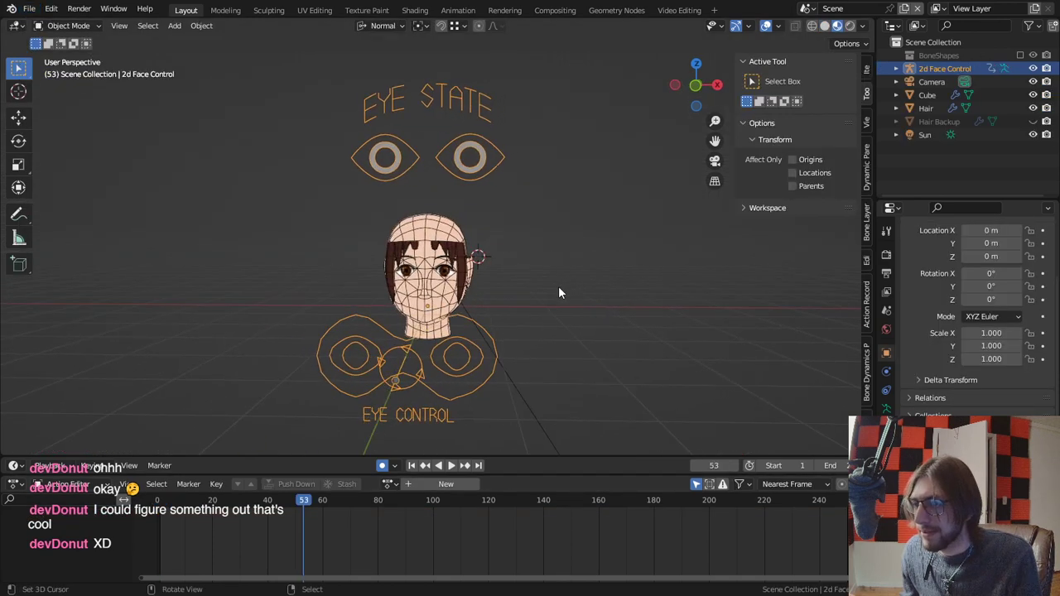
Select the Hair object and enter Edit Mode at the forehead fringe.
scroll(530, 281, "up", 5)
scroll(509, 276, "up", 3)
left_click(434, 249)
key("Tab")
scroll(429, 293, "up", 4)
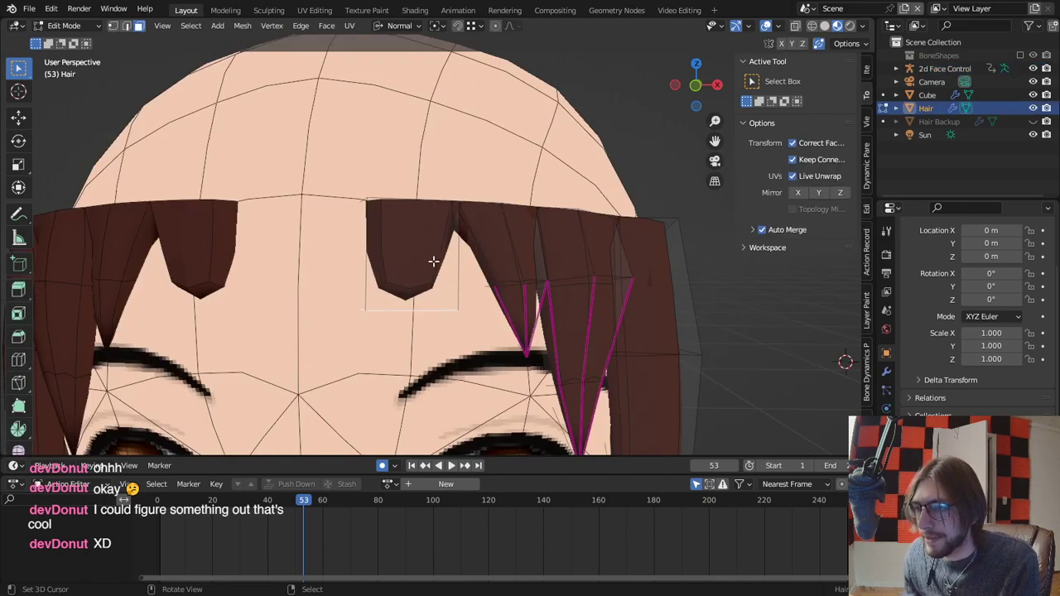
Extrude the selected end face of the inner fringe strand about 0.12 m downward and scale it to 0 for a pointed tip.
middle_click_drag(429, 293, 585, 336)
key("e")
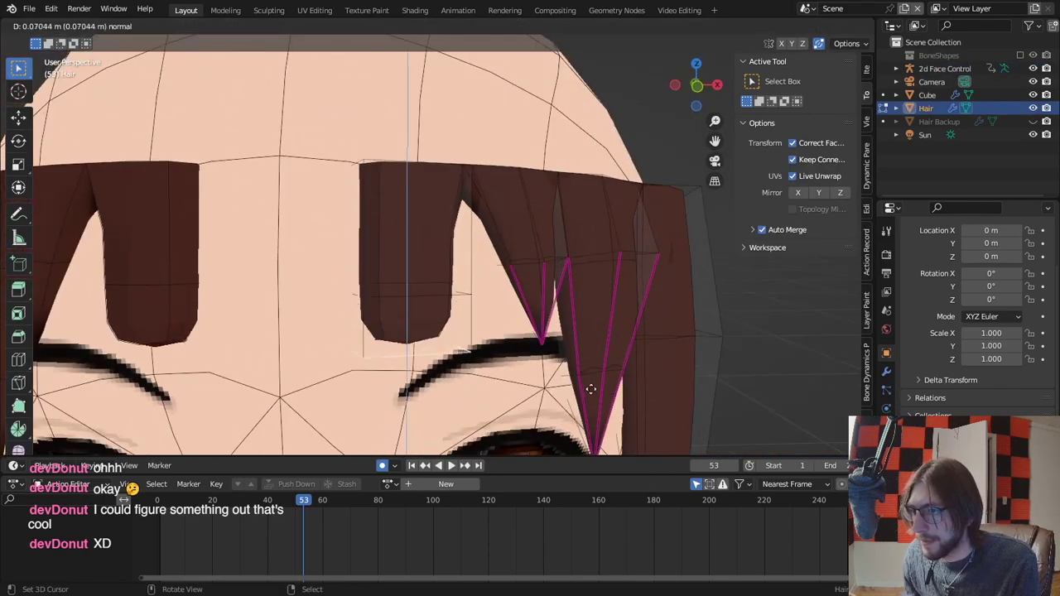
left_click(592, 417)
key("s")
key("0")
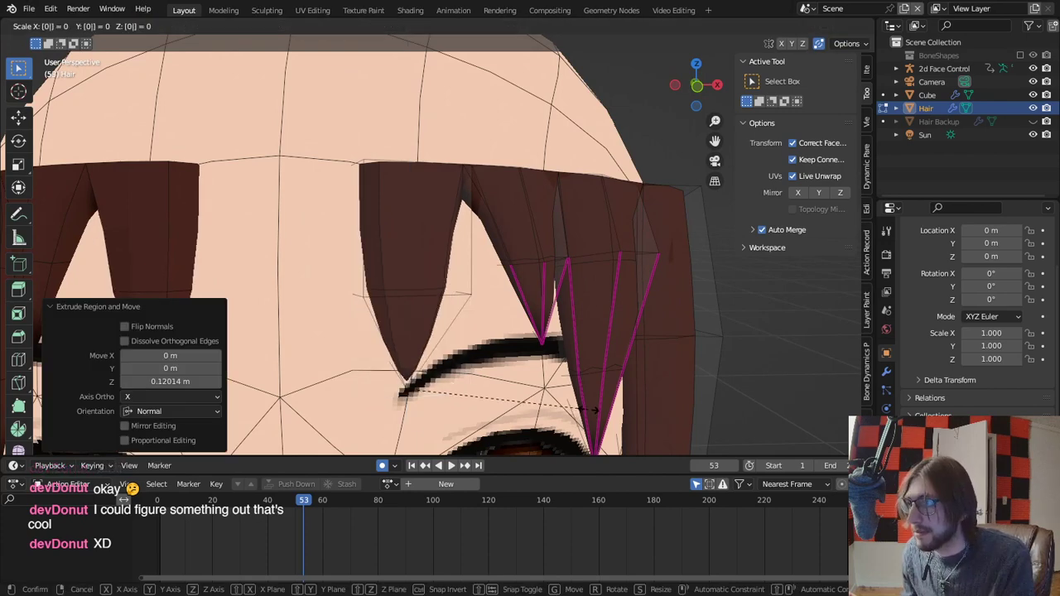
key("Return")
Subdivide the inner fringe strand's crosswise edges with one cut and triangulate its tip faces.
middle_click_drag(580, 355, 437, 331)
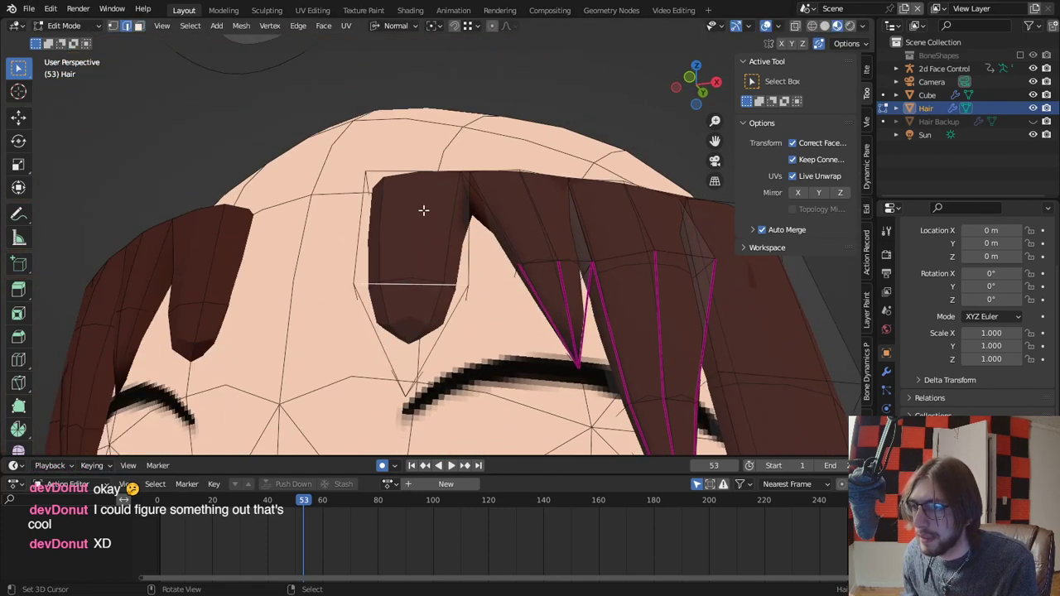
right_click(411, 168, "shift")
middle_click_drag(466, 197, 437, 199)
key("w")
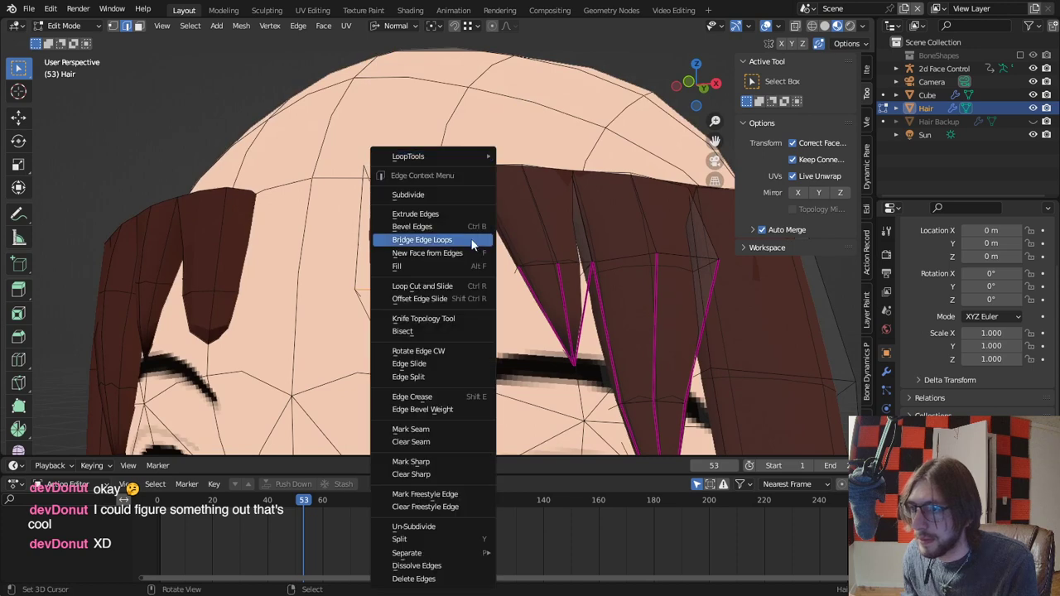
left_click(435, 196)
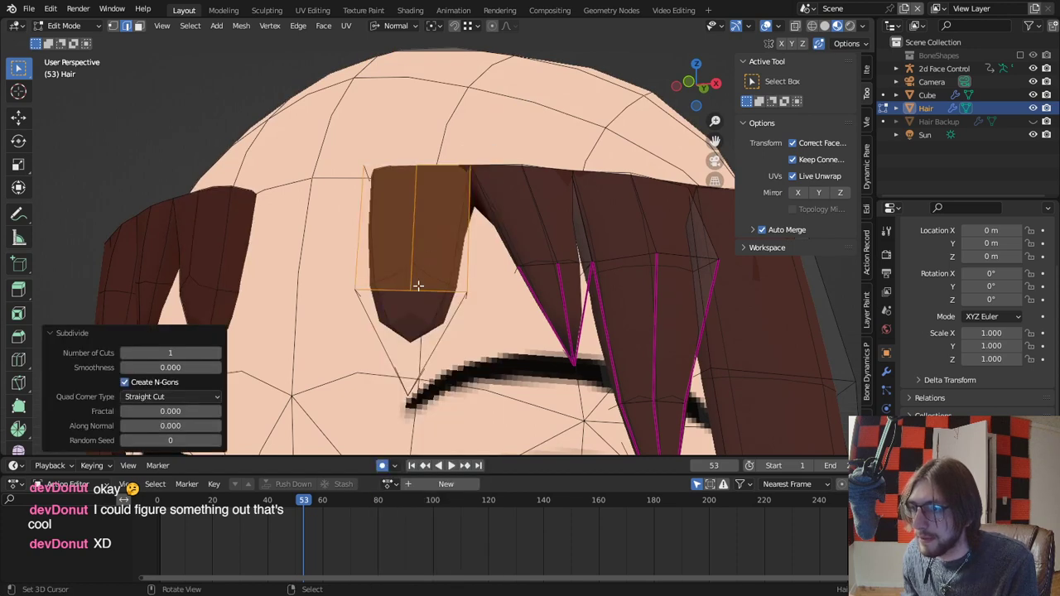
key("3")
left_click(413, 335)
key("ctrl+t")
Crease the lengthwise edges running into the inner fringe strand's tip with a factor of 1.000.
key("2")
left_click(410, 309)
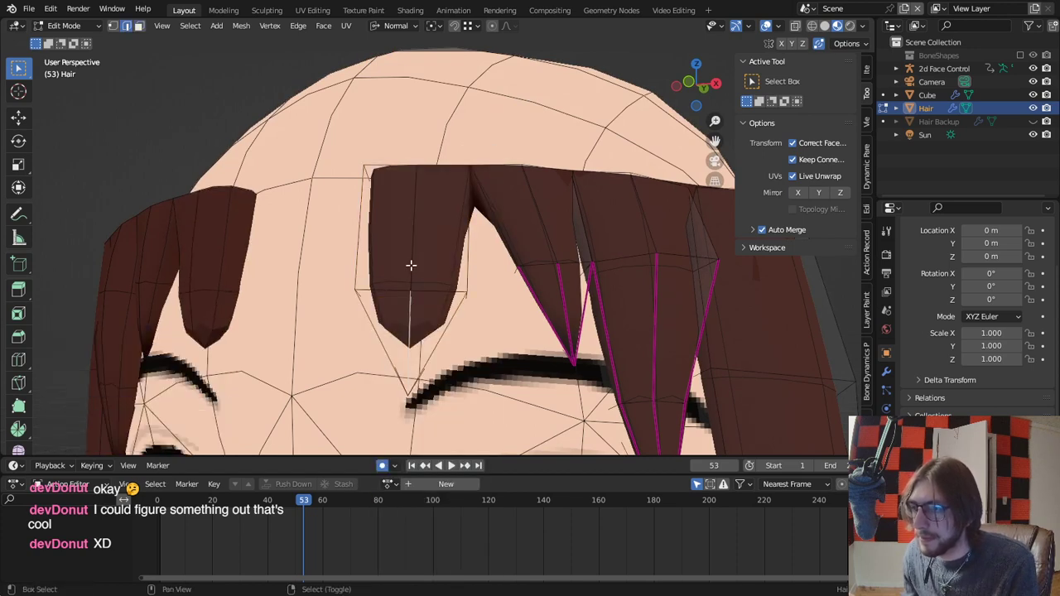
left_click(410, 265)
left_click(407, 322)
key("ctrl+e")
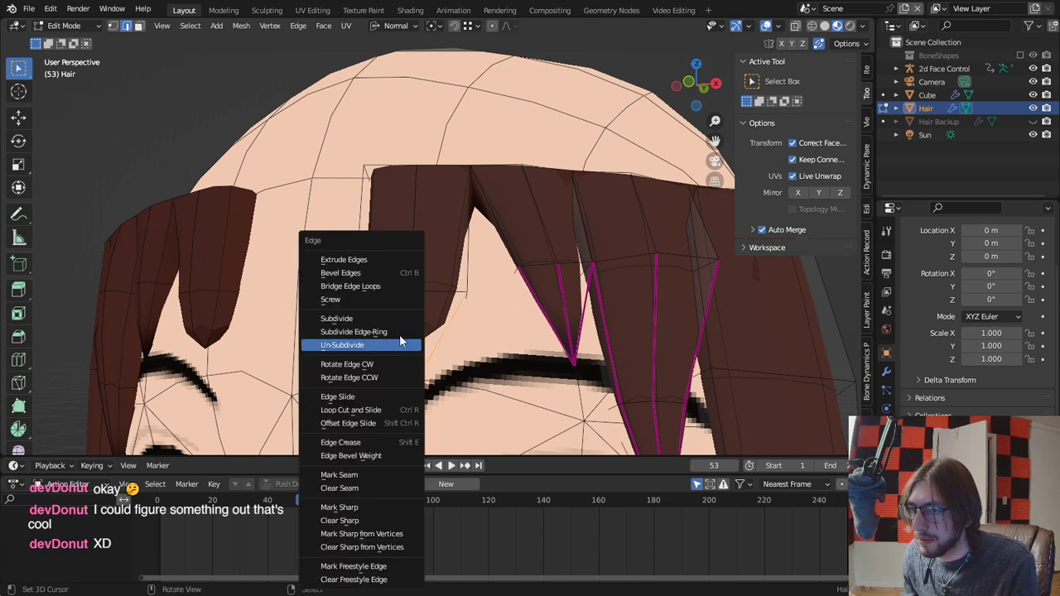
key("shift+e")
left_click(140, 268)
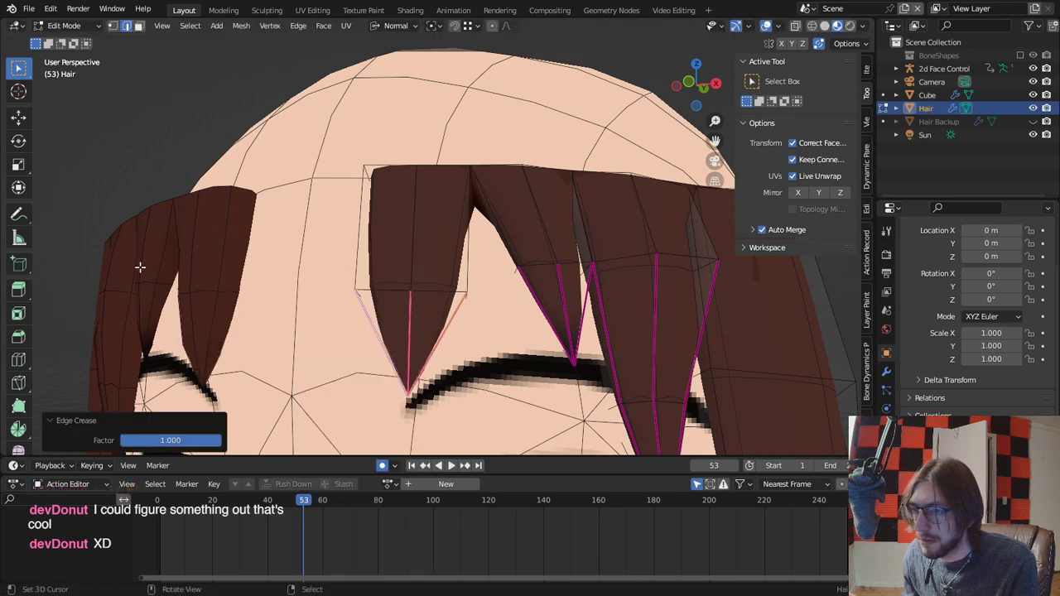
Recalculate the normals of the whole hair mesh to face outside.
middle_click_drag(297, 298, 447, 325)
scroll(382, 322, "up", 2)
key("Tab")
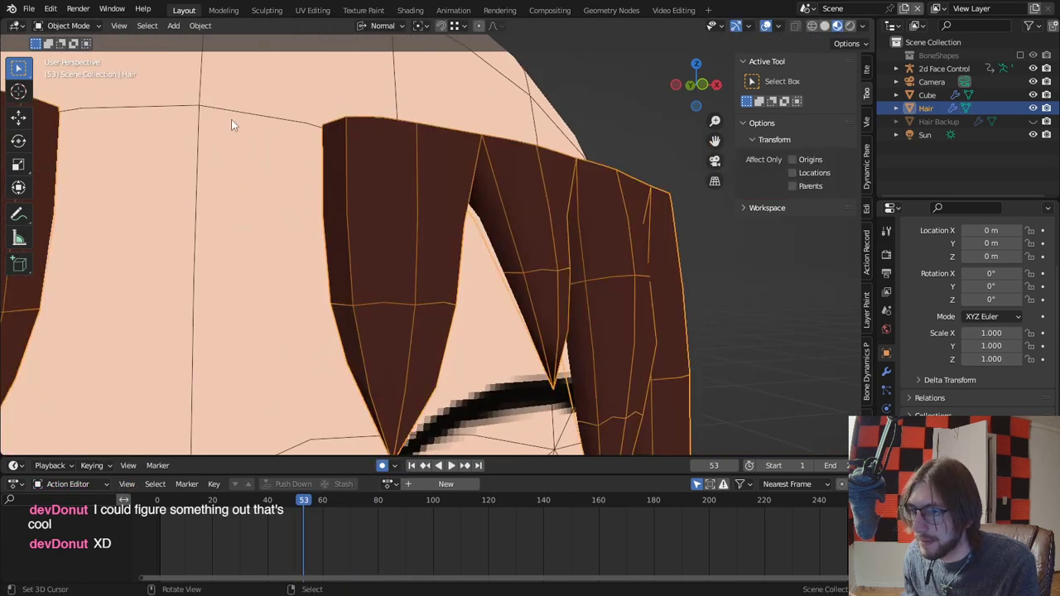
left_click(80, 27)
key("Tab")
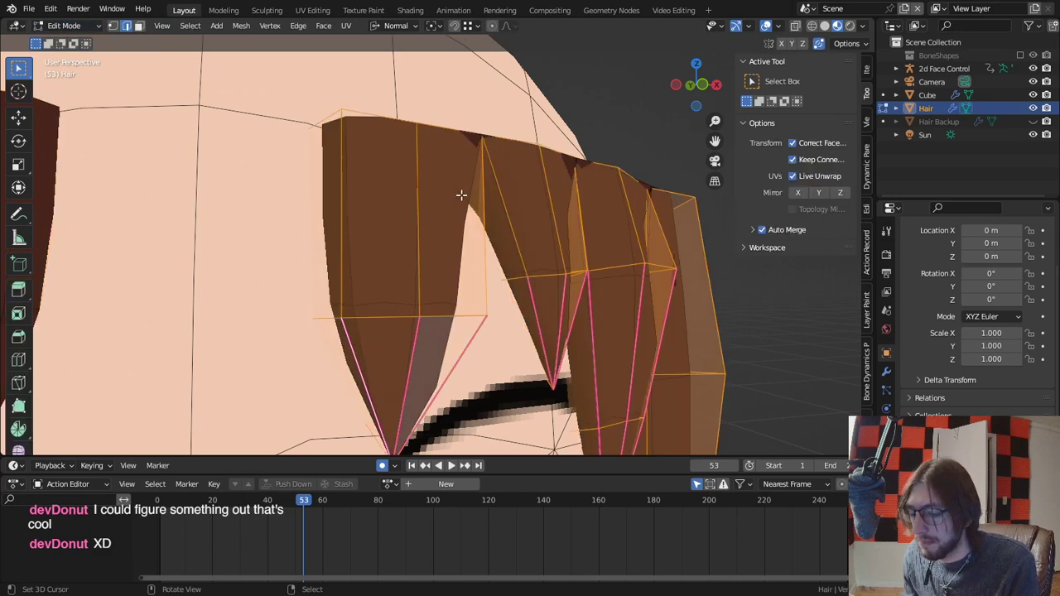
key("m")
key("q")
key("Escape")
key("q")
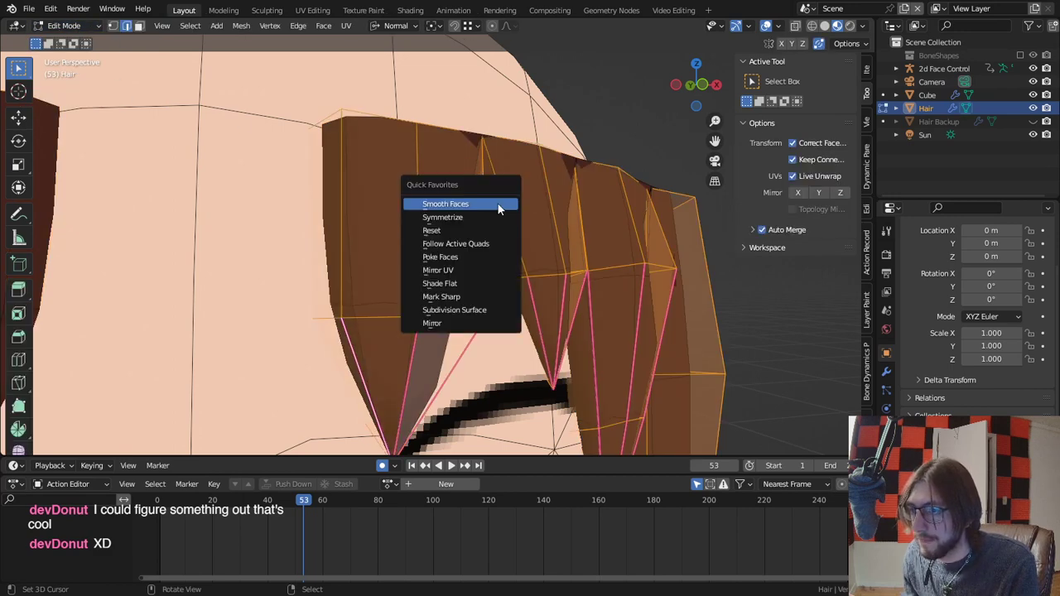
key("Escape")
key("alt+n")
left_click(593, 283)
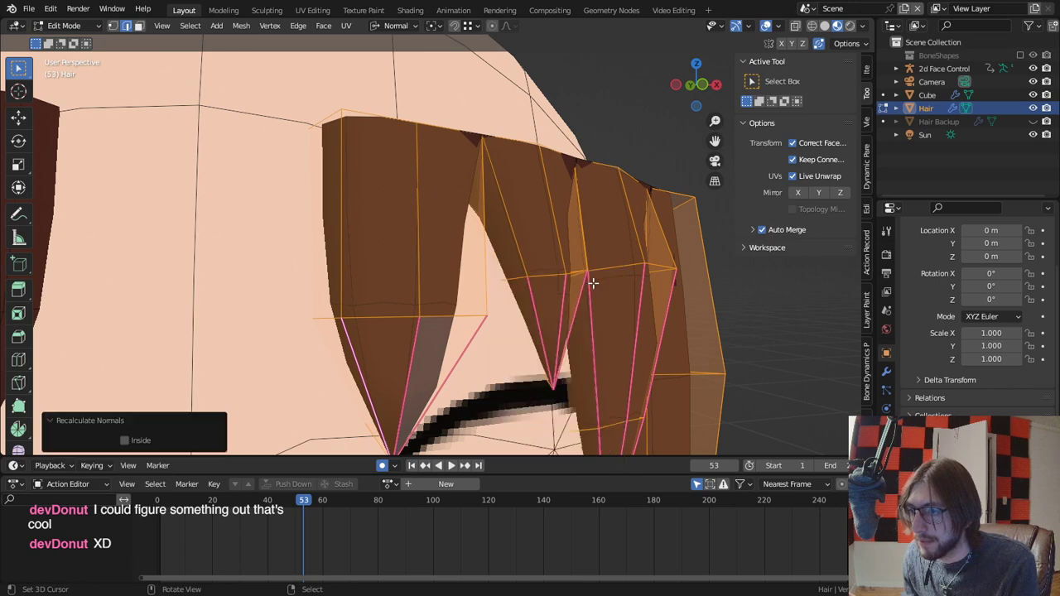
Switch the hair to Sculpt Mode and adjust the side of the inner fringe strand with the Grab brush.
key("Tab")
left_click(71, 26)
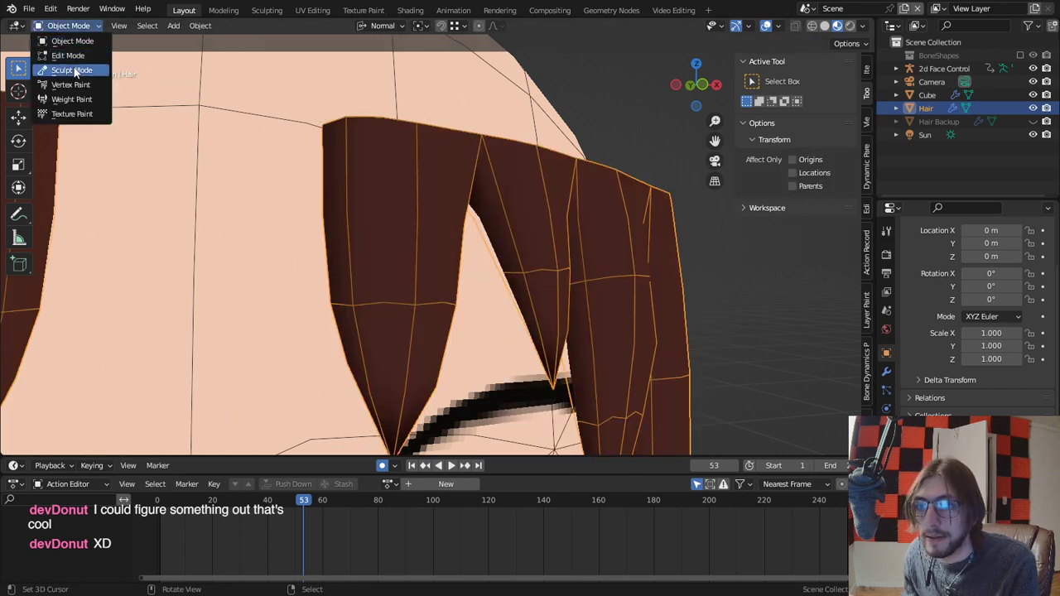
left_click(62, 69)
left_click_drag(442, 311, 446, 302, "shift")
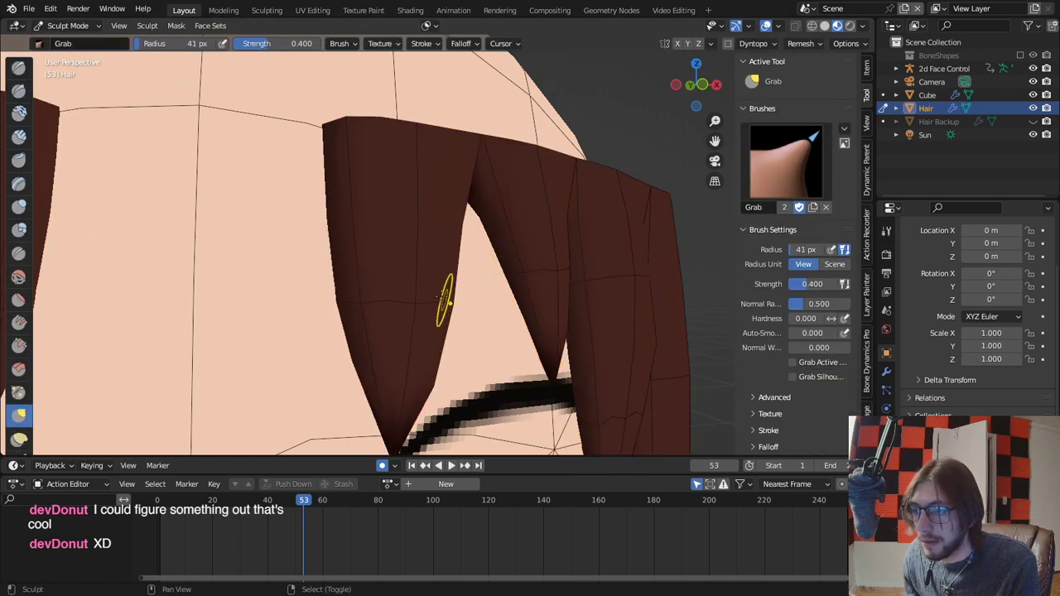
middle_click_drag(445, 302, 290, 340)
middle_click_drag(418, 318, 414, 230)
scroll(420, 249, "down", 6)
middle_click_drag(497, 249, 509, 283)
scroll(445, 268, "down", 5)
scroll(510, 284, "up", 6)
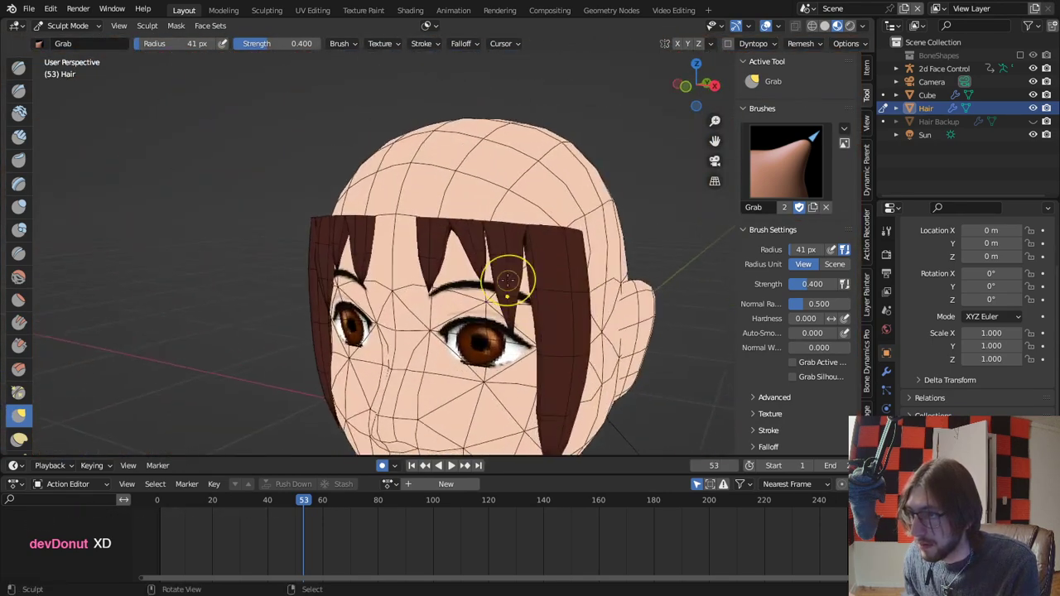
Set the Grab brush radius to 68 px and reshape the fringe strands and their tips above the eyebrows.
key("Tab")
key("Tab")
key("f")
left_click(518, 291)
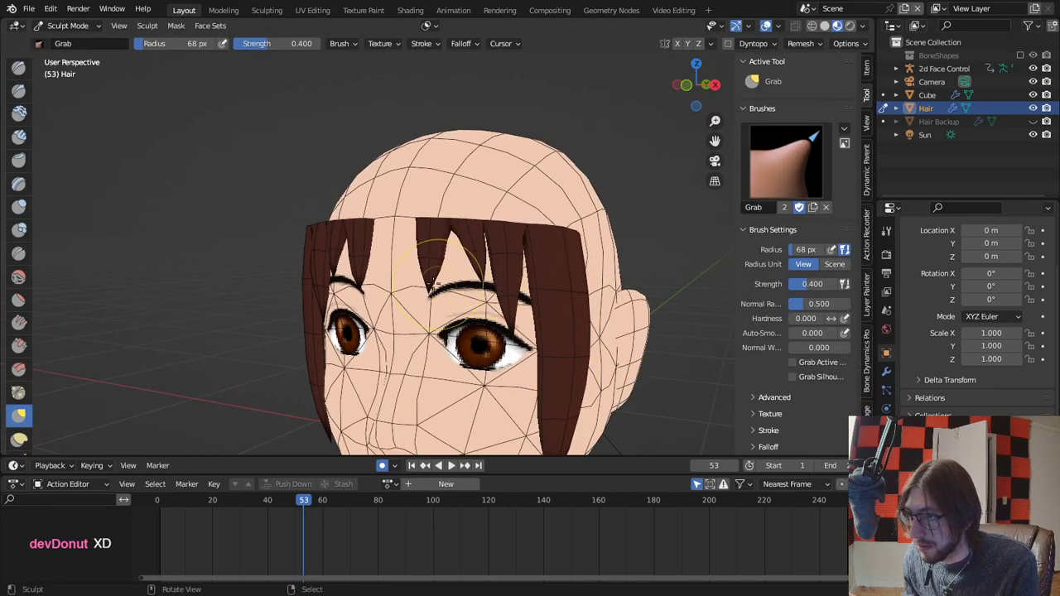
left_click_drag(427, 274, 429, 286)
middle_click_drag(429, 286, 466, 294)
left_click_drag(431, 288, 433, 286)
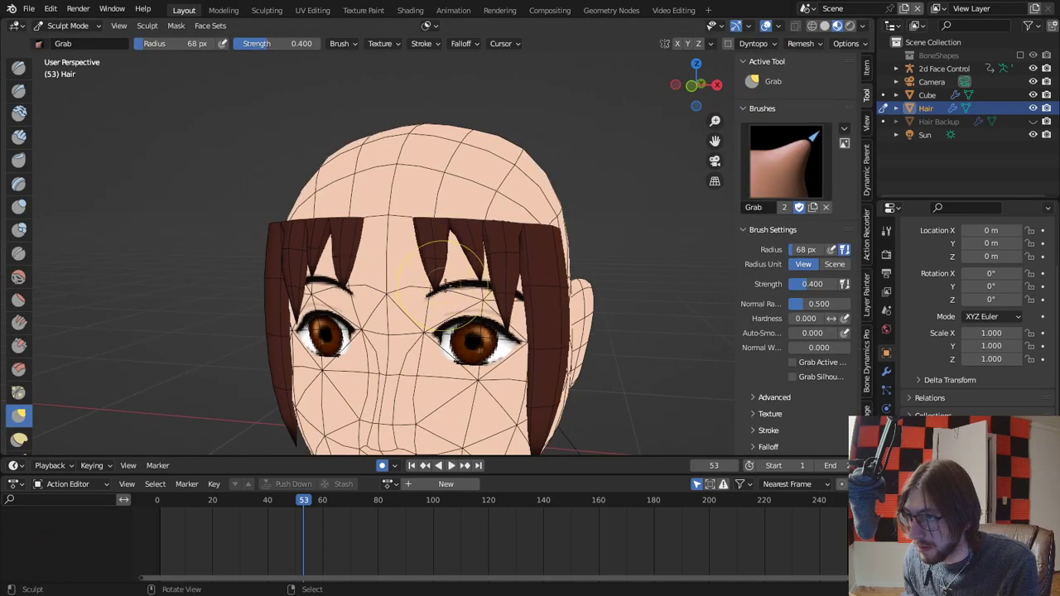
left_click_drag(469, 253, 460, 273)
middle_click_drag(454, 278, 341, 283)
left_click_drag(308, 276, 304, 277)
left_click_drag(302, 263, 304, 264)
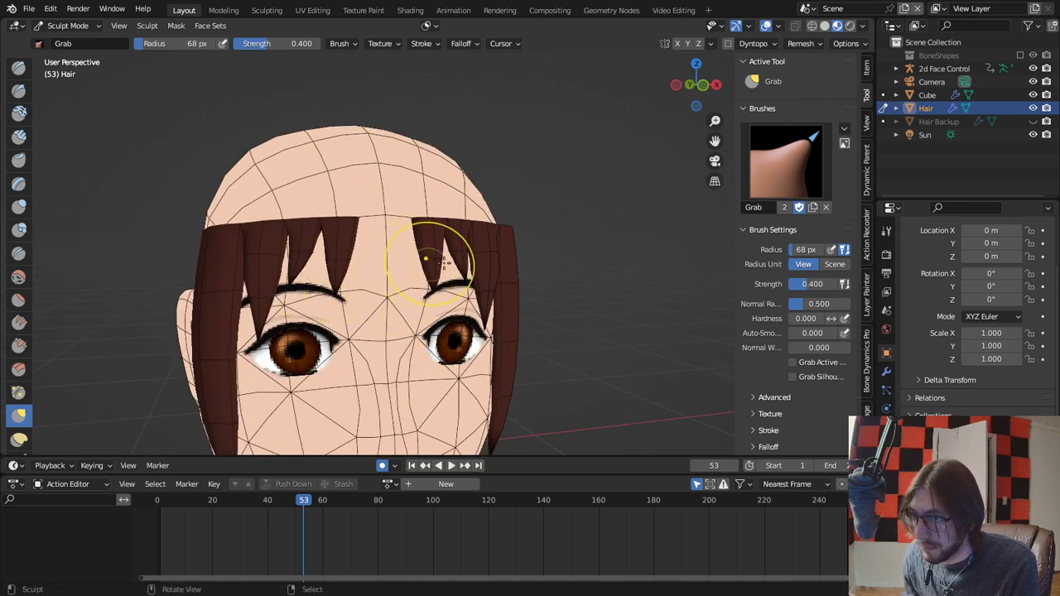
mouse_move(473, 265)
middle_mouse_down()
mouse_move(399, 298)
mouse_move(305, 287)
mouse_move(531, 295)
middle_mouse_up()
scroll(336, 294, "down", 4)
scroll(507, 291, "up", 5)
Return the hair to Edit Mode and extrude the inner top edge of the innermost fringe strand in place.
key("ctrl+Tab")
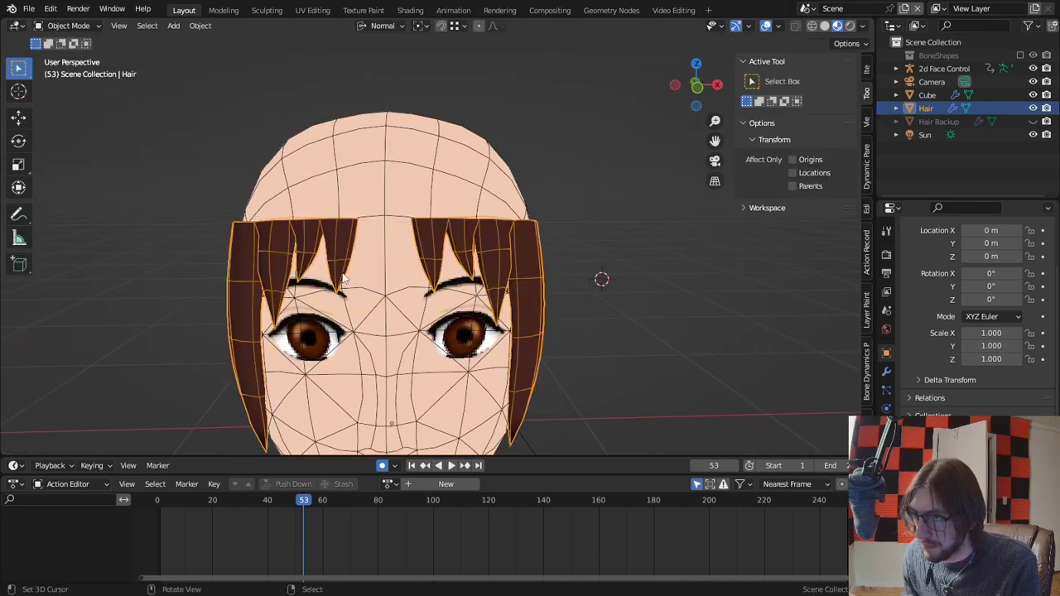
scroll(419, 250, "up", 4)
key("Tab")
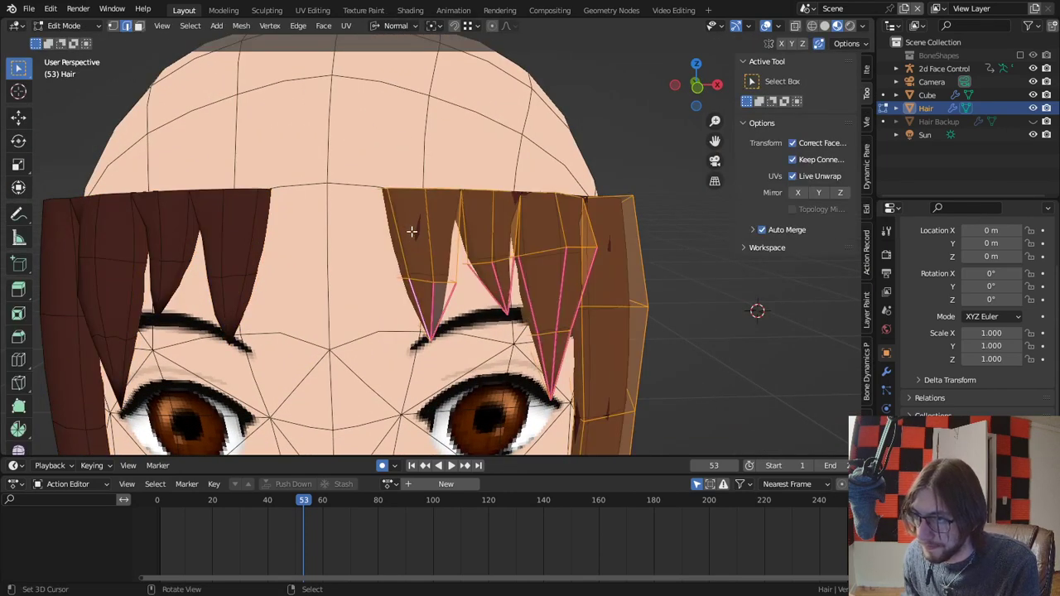
middle_click_drag(410, 228, 384, 196)
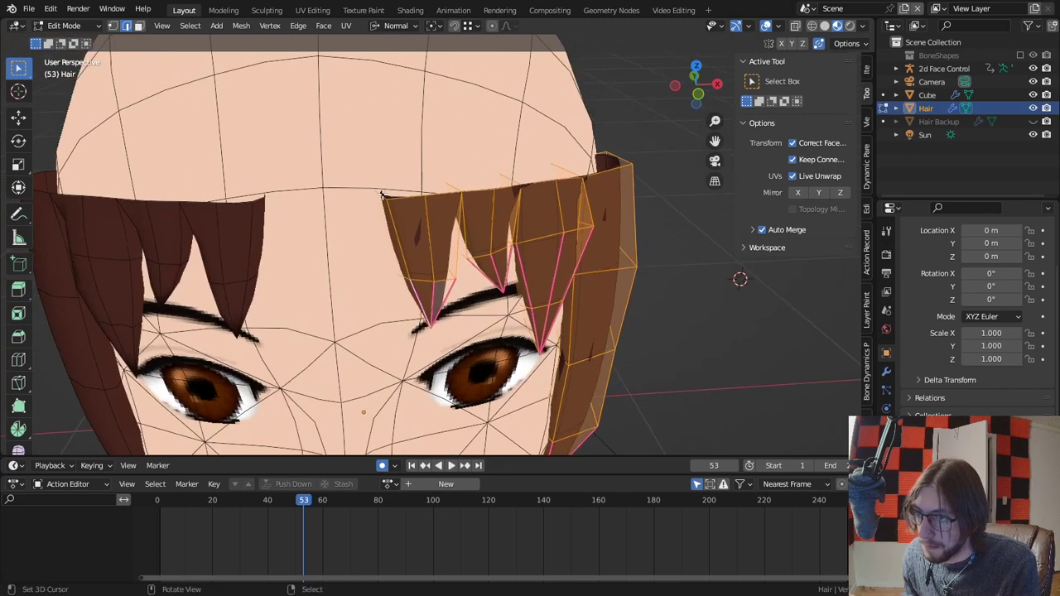
left_click(382, 195)
key("e")
key("Escape")
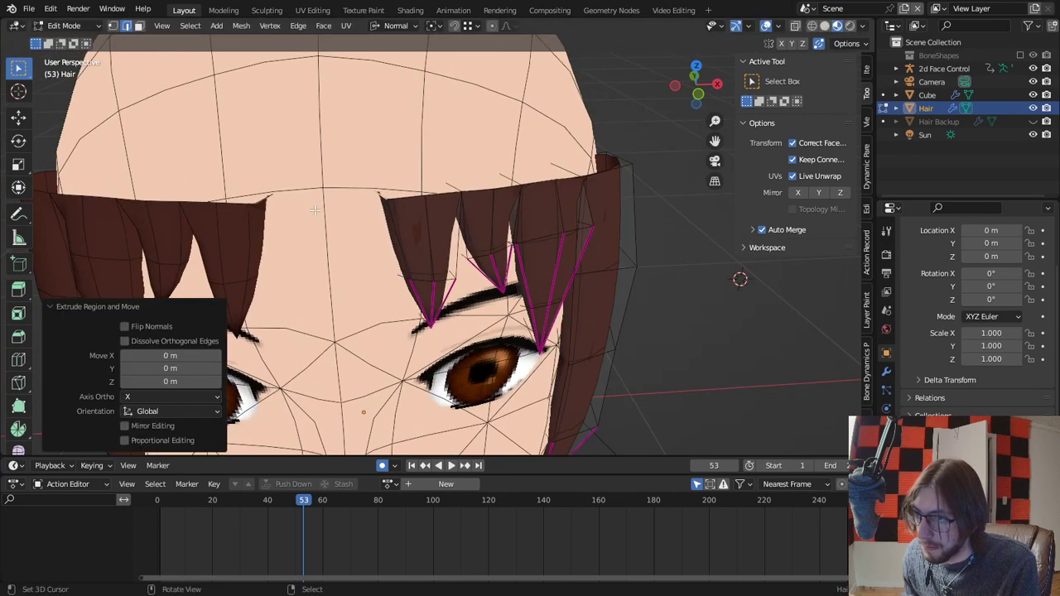
Enable Clipping on the Mirror modifier and move the extruded edge about 0.16 m to the forehead's centre line.
left_click(886, 372)
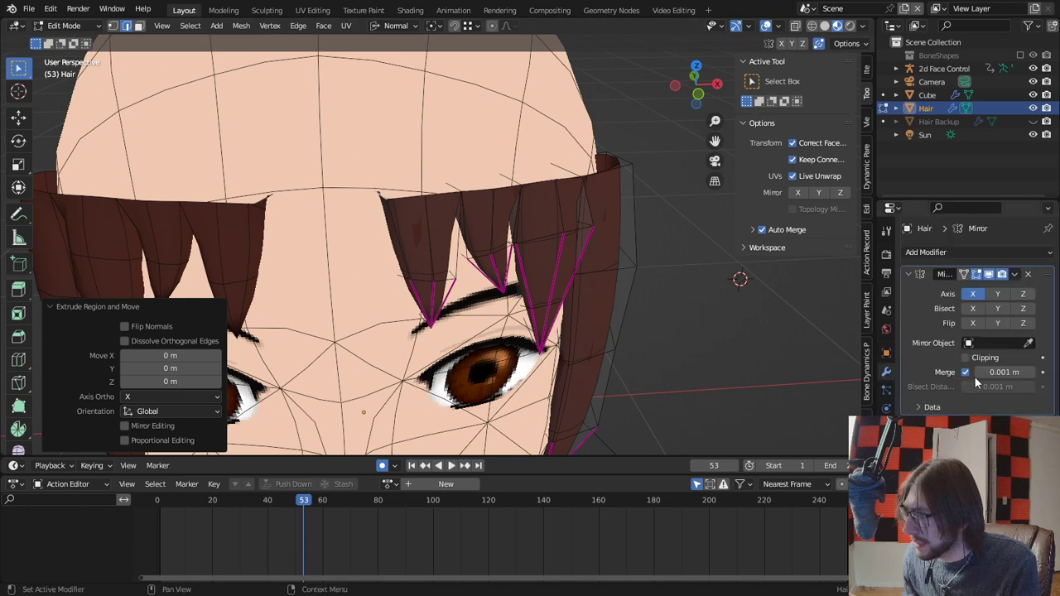
key("g")
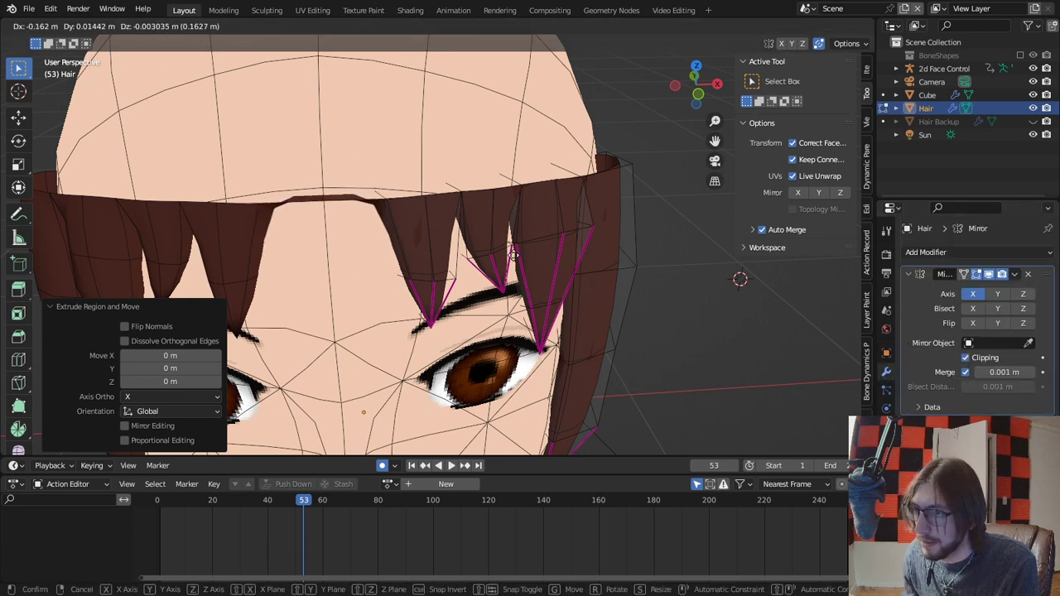
left_click(511, 263)
Select the lower edge of the new bridge at the forehead's centre and turn off Clipping on the Mirror modifier.
middle_click_drag(464, 257, 502, 251)
scroll(438, 233, "up", 4)
left_click(411, 218)
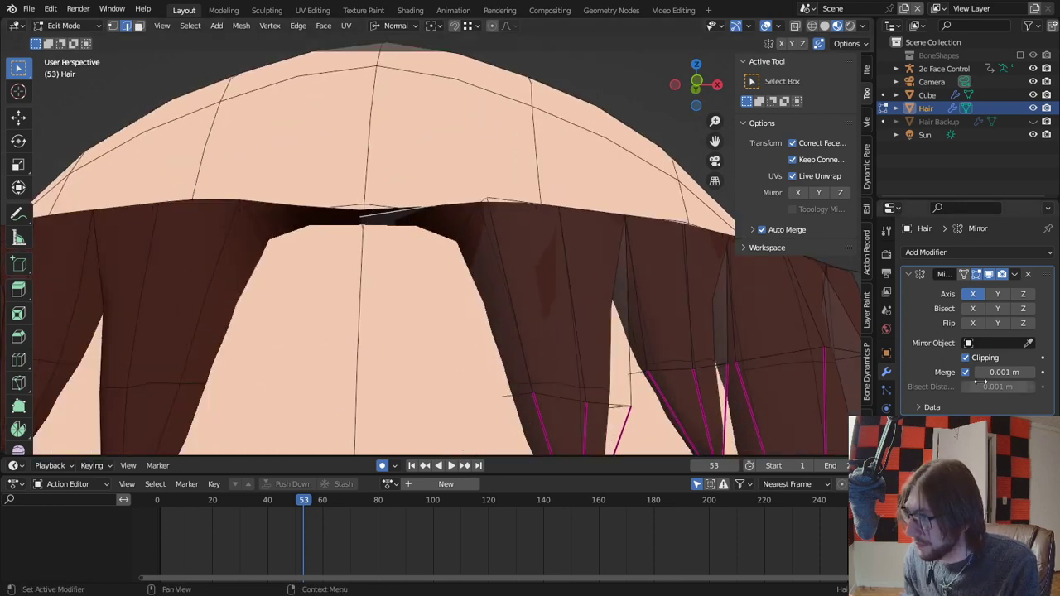
left_click(966, 359)
middle_click_drag(701, 267, 630, 299)
key("e")
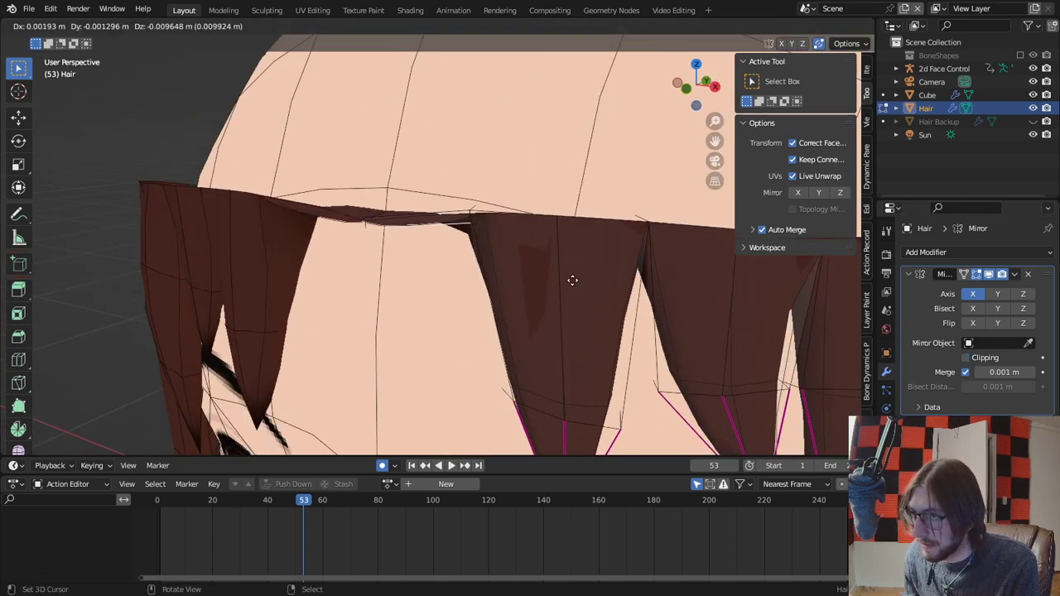
left_click(575, 428)
middle_click_drag(575, 428, 547, 287)
key("ctrl+z")
Extrude the underside face of the centre bridge about 0.08 m downward and scale its end to 0 for a pointed strand.
key("3")
left_click(461, 241)
middle_click_drag(474, 231, 511, 303)
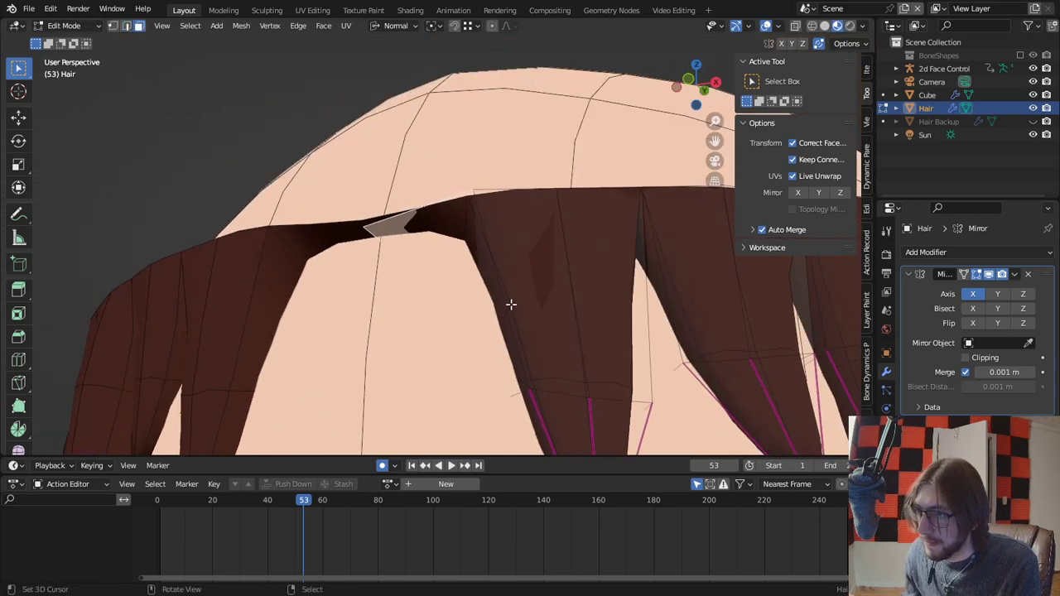
key("e")
left_click(509, 63)
middle_click_drag(508, 64, 514, 229)
key("s")
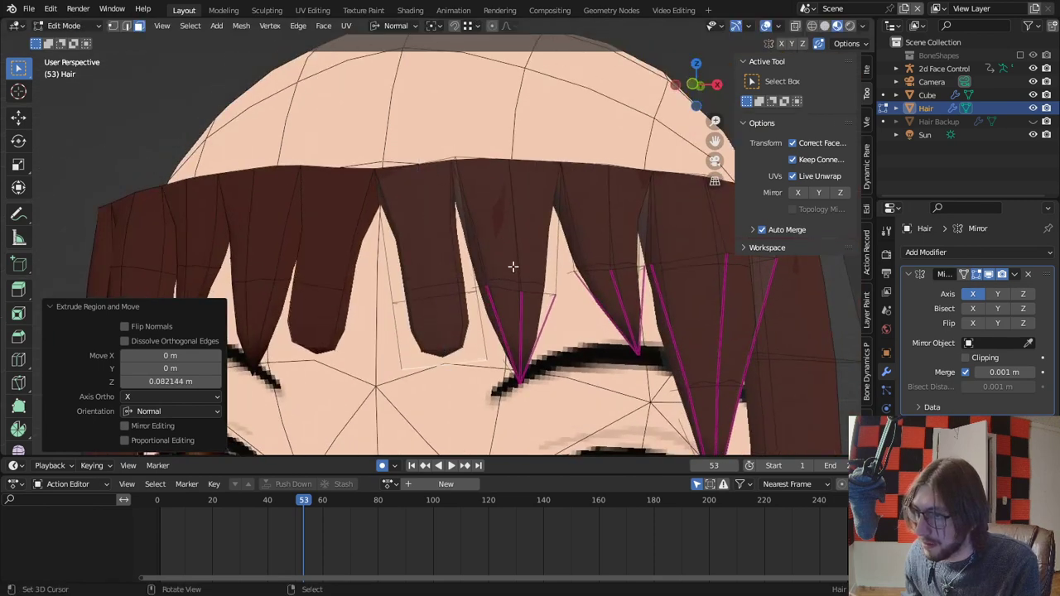
key("0")
key("Return")
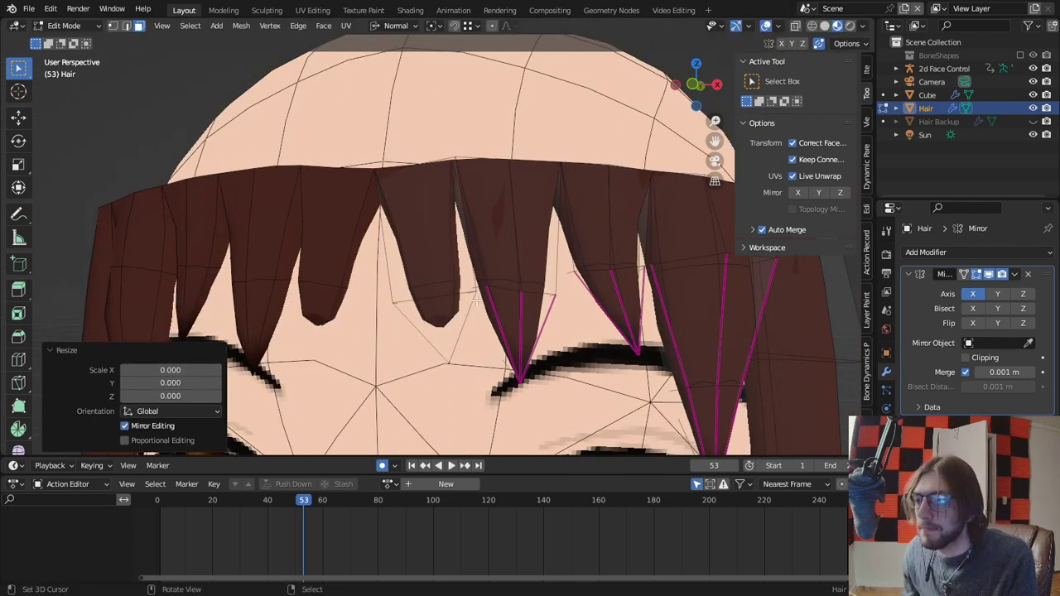
Subdivide the centre strand's crosswise edges with one cut and triangulate the faces at its tip.
key("2")
left_click(420, 167, "shift")
right_click(421, 164)
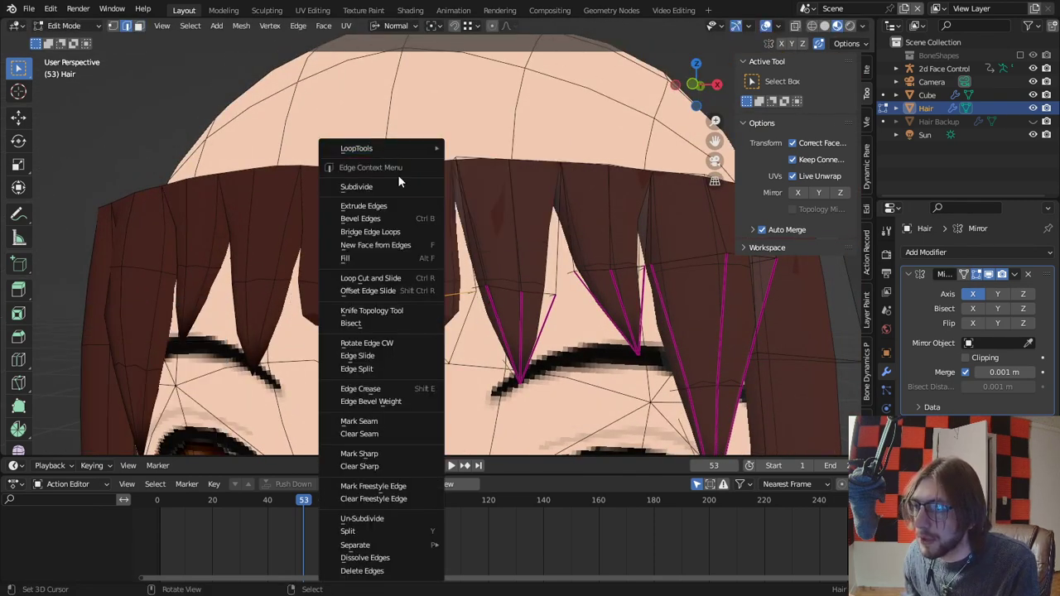
left_click(414, 157)
key("3")
right_click(442, 322)
key("ctrl+t")
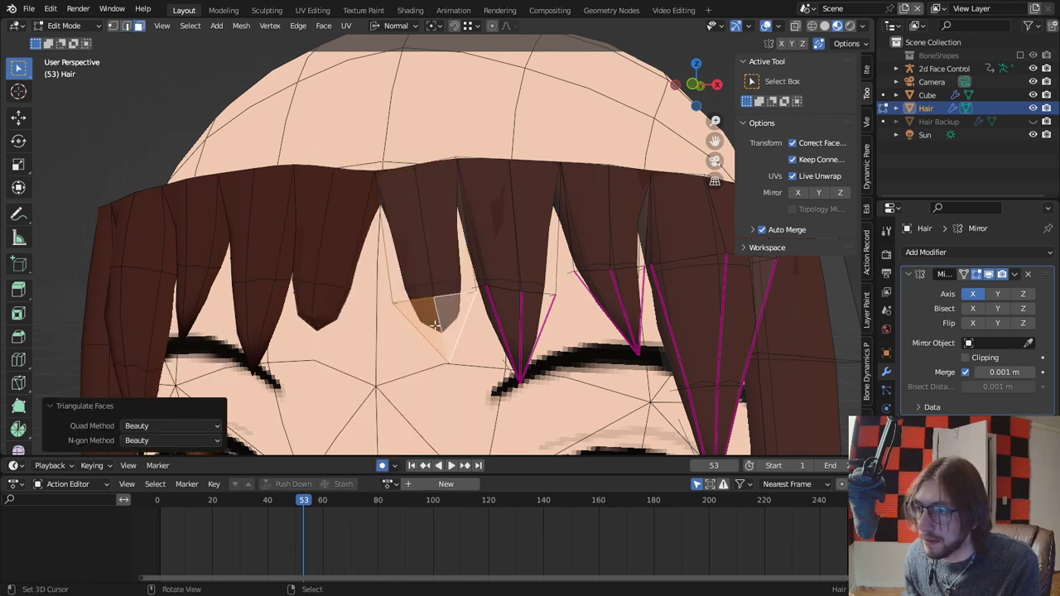
Crease the edges converging on the centre strand's tip with a factor of 1.000.
key("2")
right_click(424, 330)
key("shift+e")
left_click(675, 312)
middle_click_drag(769, 298, 826, 291)
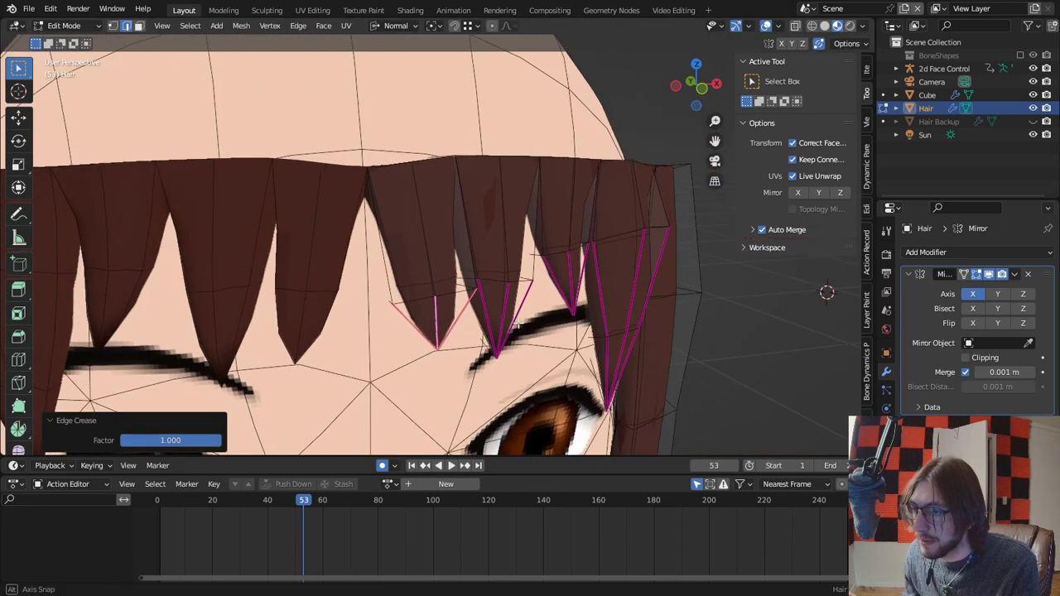
Move the centre strand's tip vertex about 0.03 m toward the face's middle using proportional editing with a size of 0.143.
scroll(439, 319, "up", 1)
middle_click_drag(502, 348, 448, 362)
key("1")
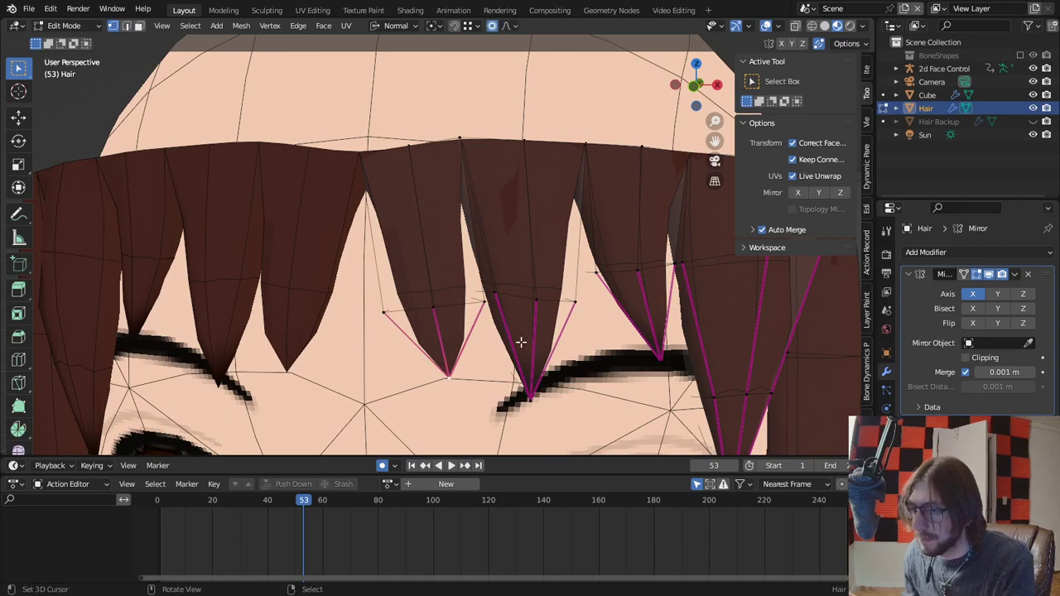
key("g")
scroll(494, 338, "up", 3)
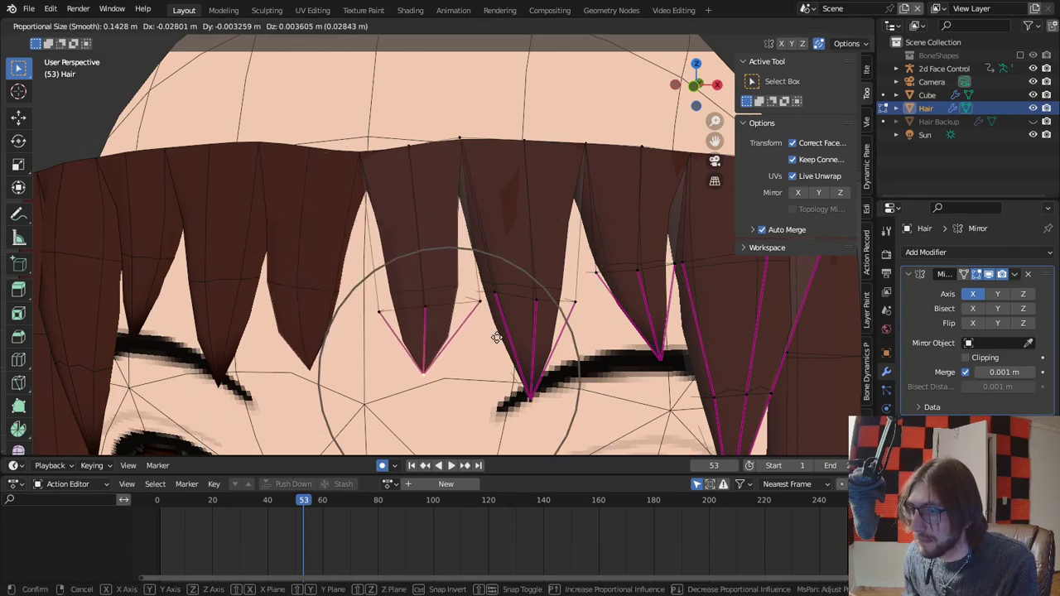
left_click(494, 338)
scroll(464, 328, "down", 5)
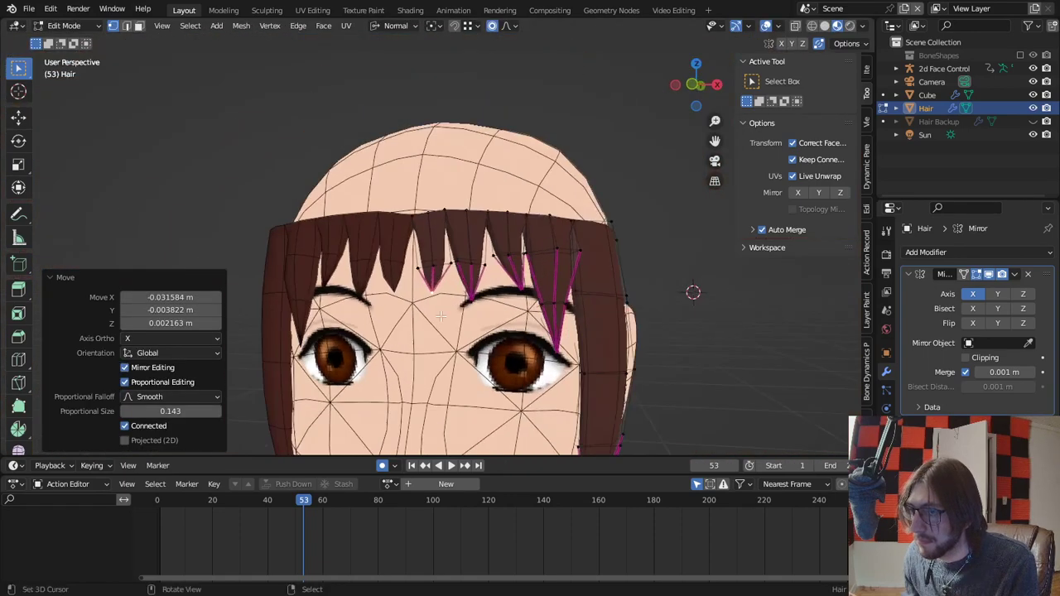
Lower the tip of the third strand from the centre slightly and raise the second strand's tip, using proportional editing.
scroll(441, 316, "down", 2)
scroll(414, 315, "up", 4)
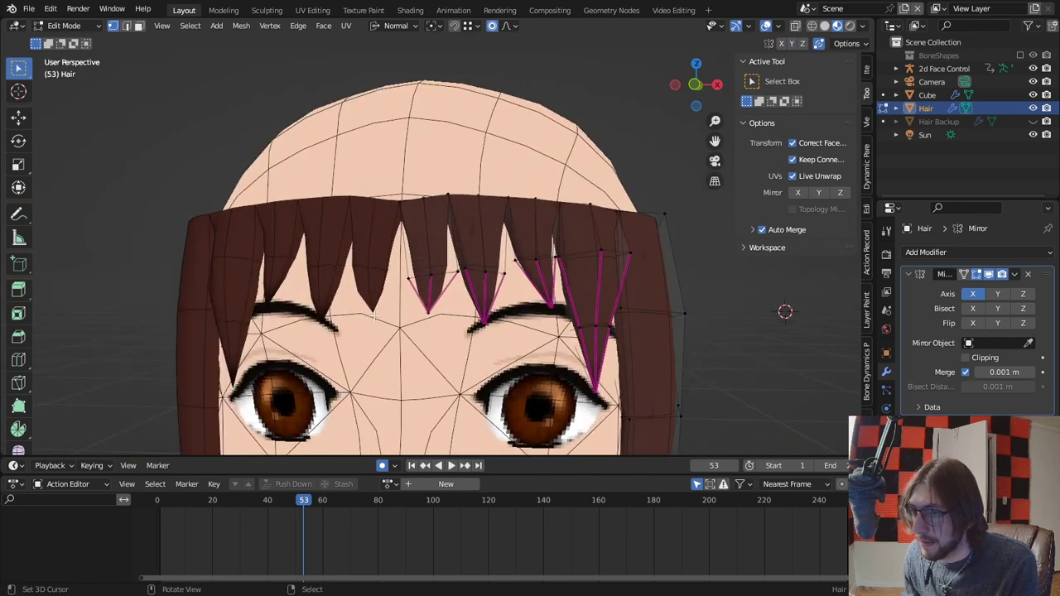
scroll(573, 329, "down", 2)
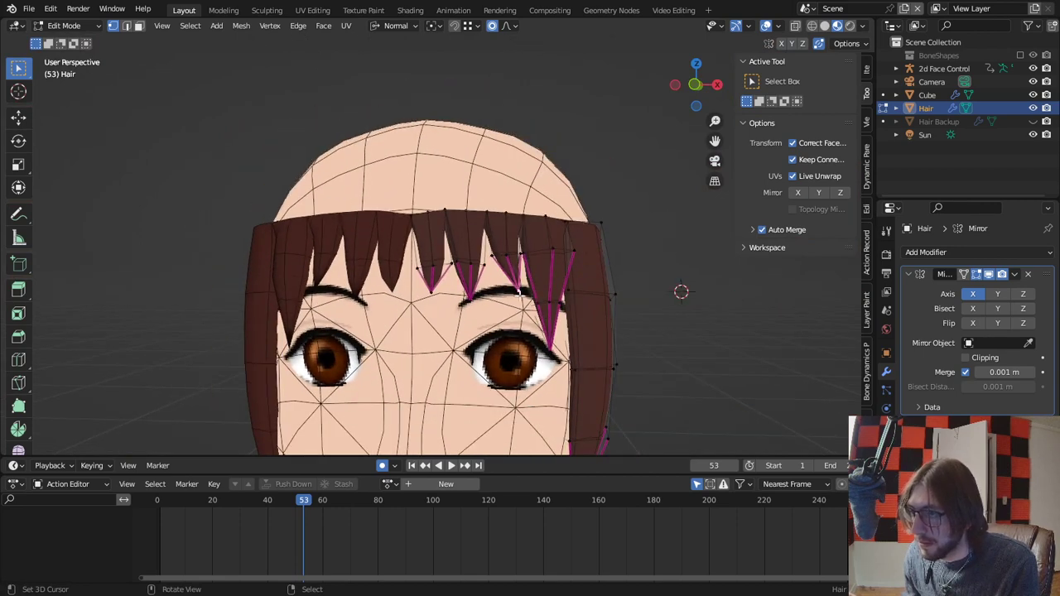
key("g")
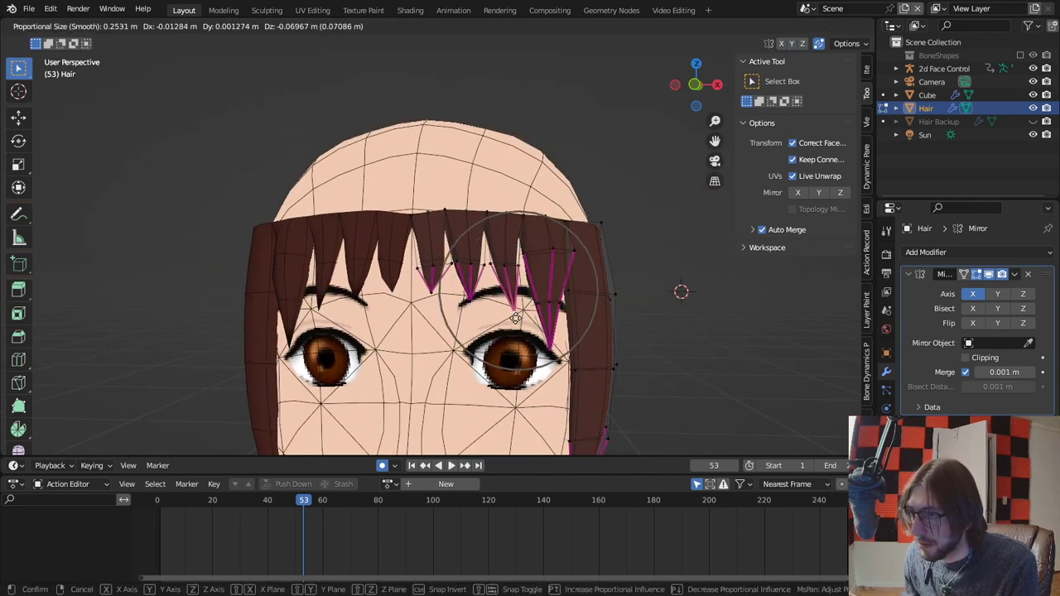
left_click(518, 311)
right_click(484, 308)
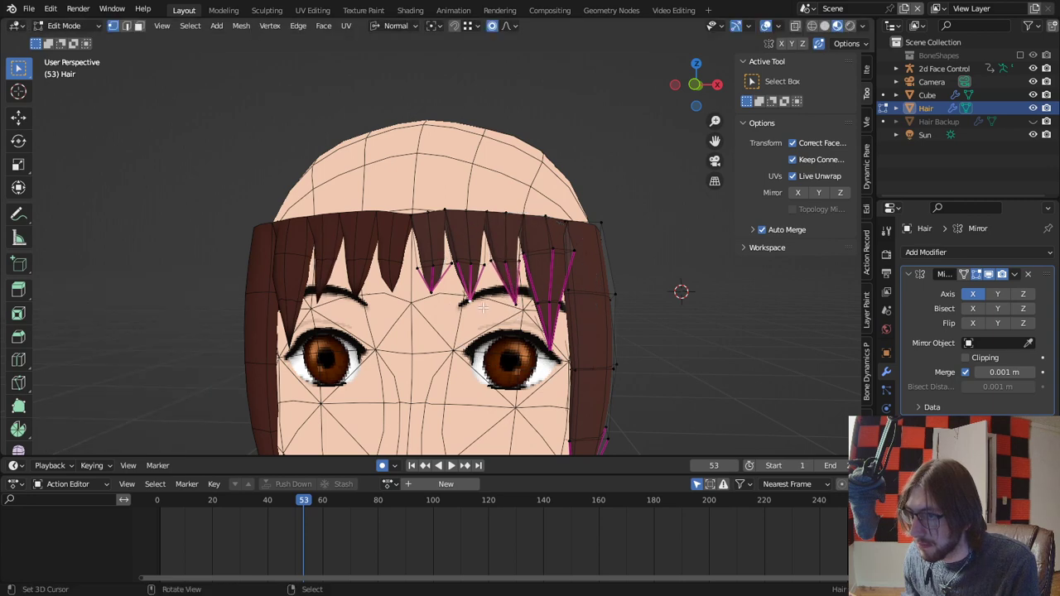
key("g")
left_click(485, 295)
Lower the top edge at the fringe's outer end, around the side lock, with a proportional size of about 0.41.
middle_click_drag(484, 296, 497, 198)
right_click(499, 197)
key("g")
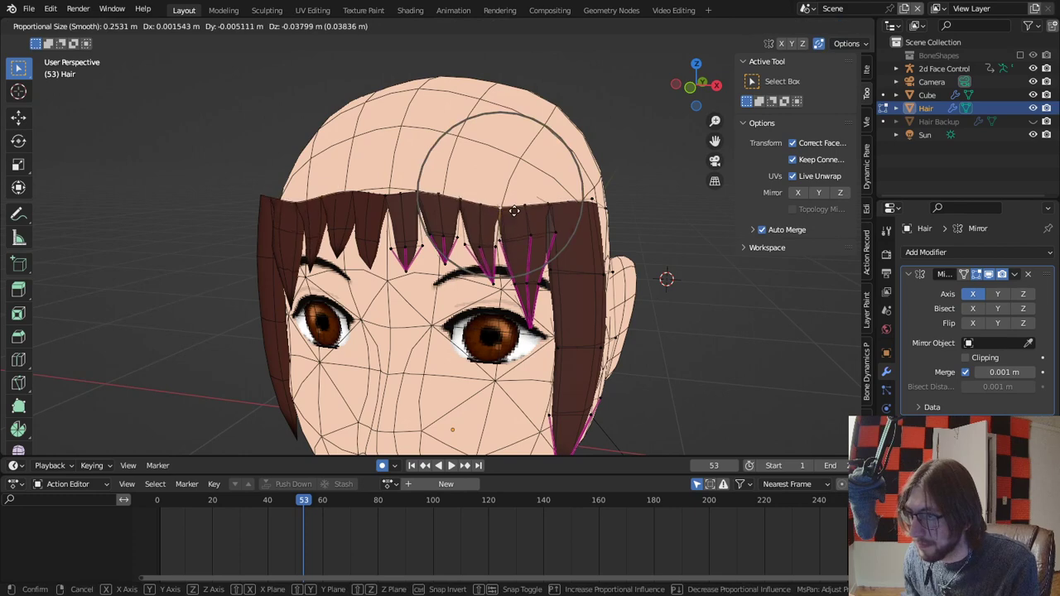
right_click(511, 210)
middle_click_drag(593, 207, 539, 204)
right_click(611, 202)
key("g")
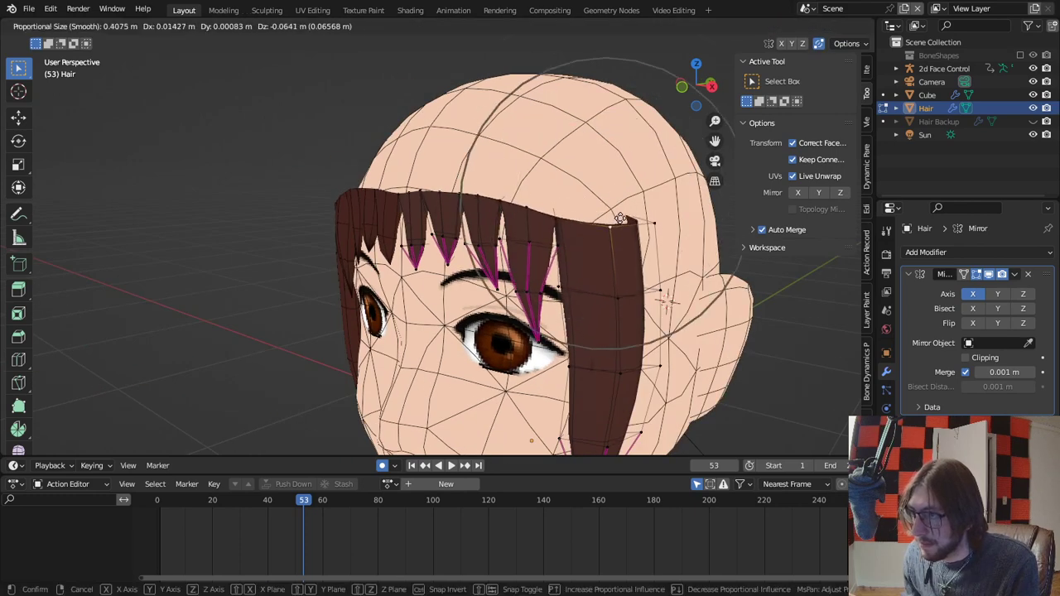
left_click(530, 201)
Raise the fringe's centre top vertex about 0.04 m with a proportional size of about 0.23.
middle_click_drag(531, 201, 623, 202)
right_click(380, 198)
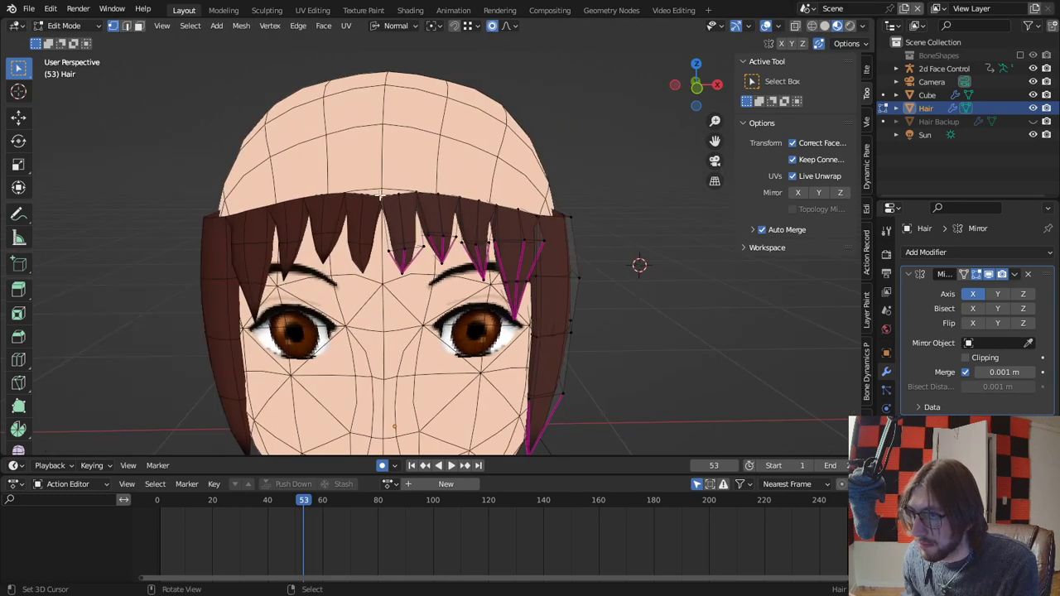
key("g")
scroll(378, 186, "up", 4)
scroll(379, 181, "up", 4)
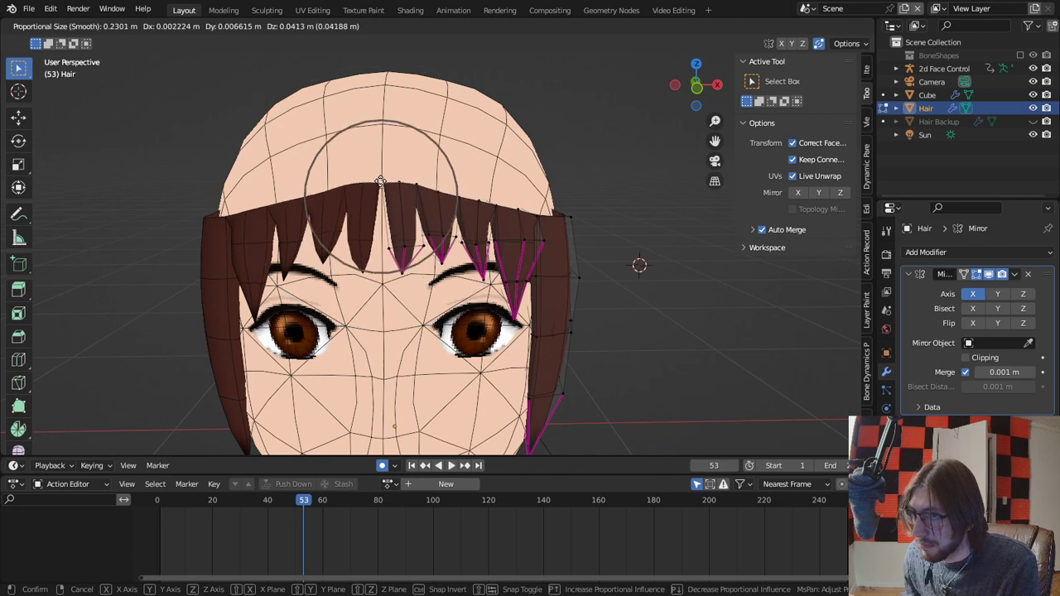
left_click(380, 182)
scroll(457, 192, "up", 2)
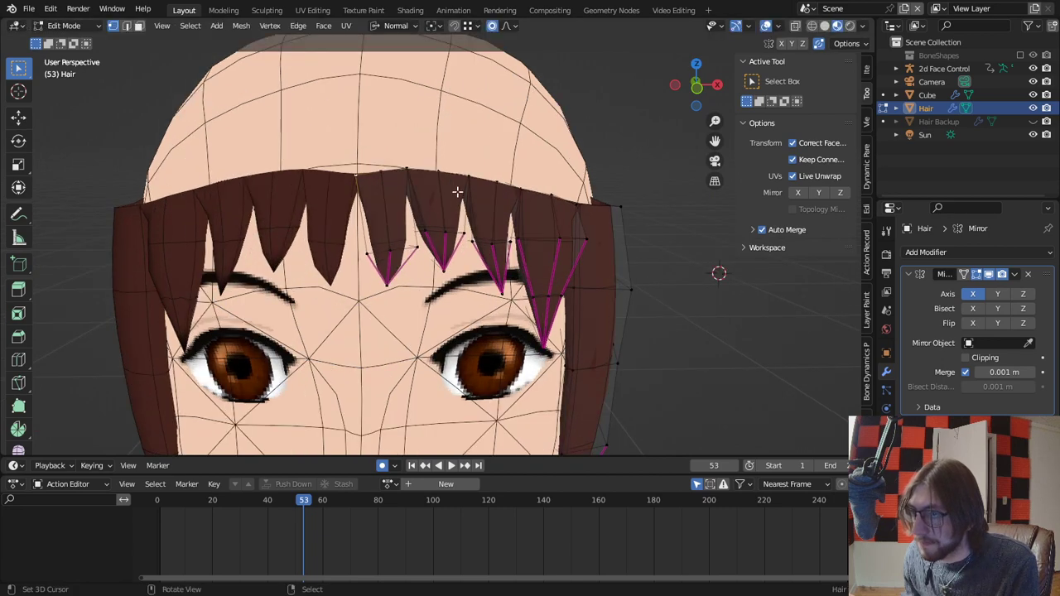
Enable Clipping on the Mirror modifier and raise the centre top vertex about 0.03 m with a proportional size of about 0.21.
key("g")
scroll(362, 152, "up", 2)
right_click(364, 153)
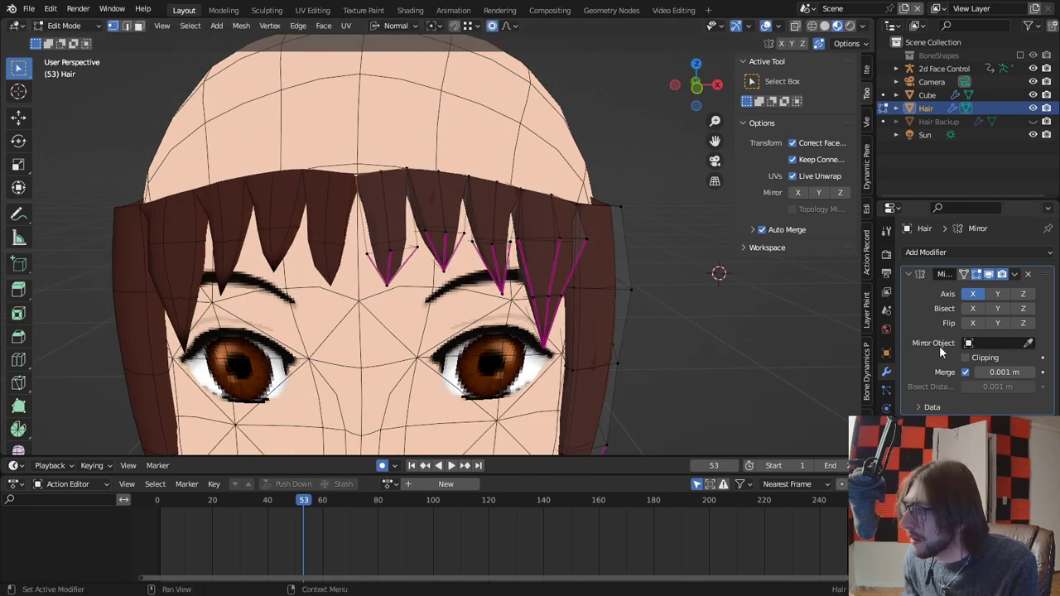
left_click(965, 358)
key("g")
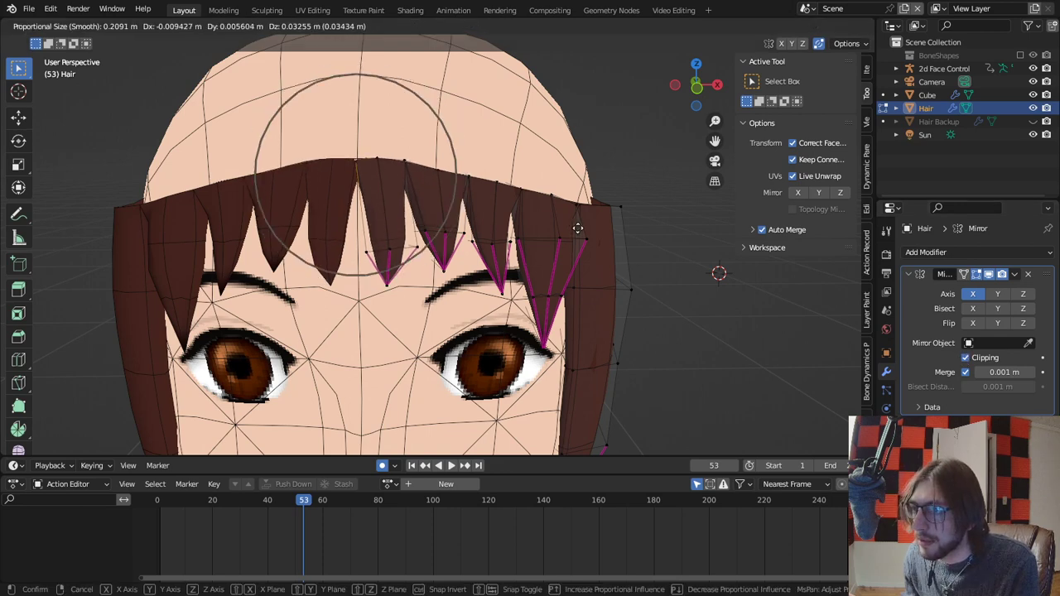
left_click(510, 196)
Raise the fringe's top edge above the third strand about 0.03 m and above the second strand about 0.01 m using proportional editing.
key("g")
scroll(506, 169, "down", 5)
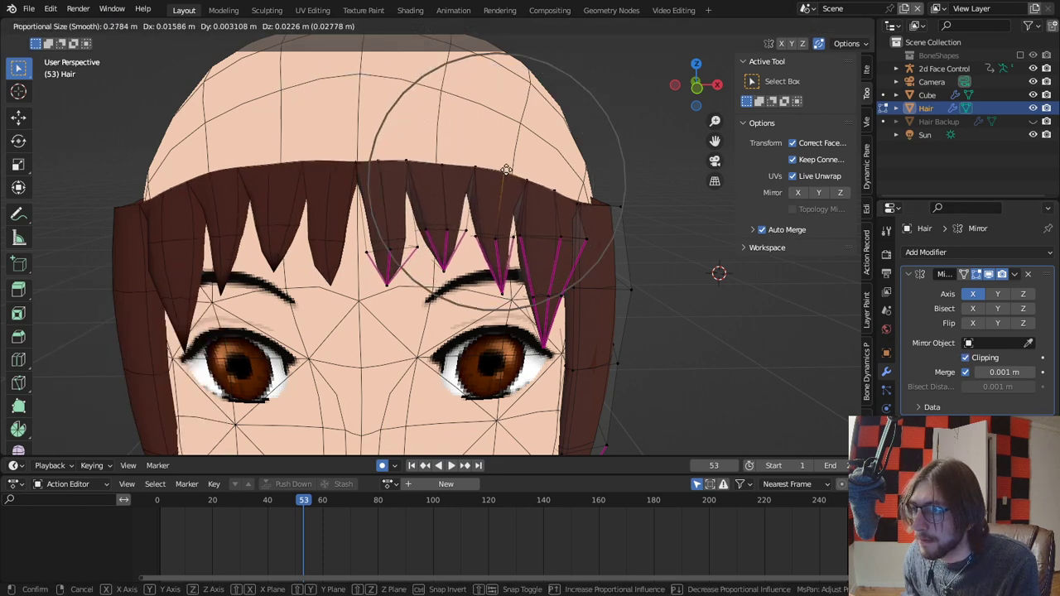
left_click(508, 167)
right_click(447, 161)
key("g")
left_click(448, 156)
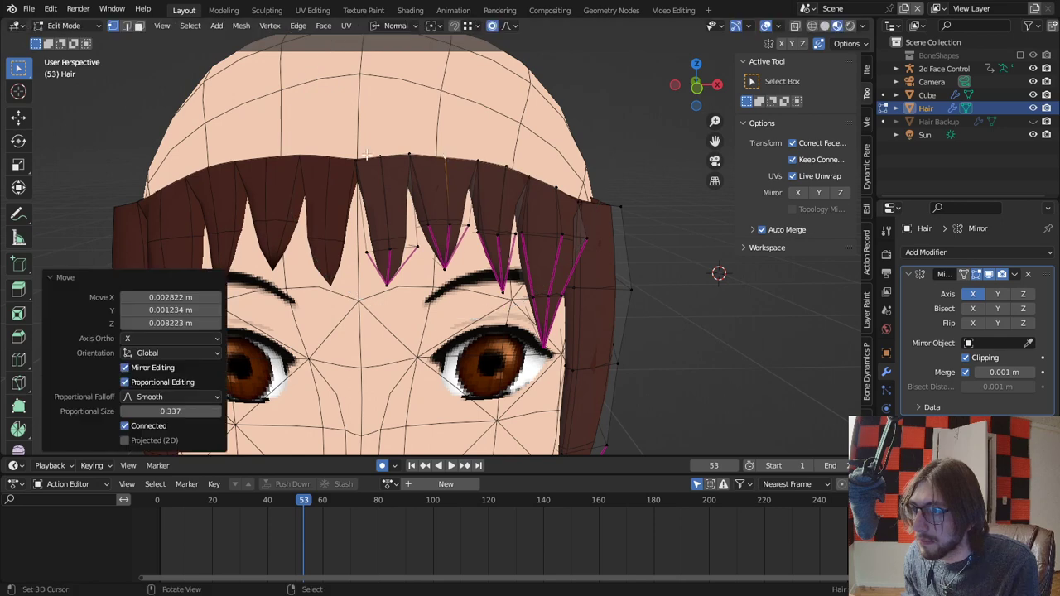
Raise the fringe's centre top vertex about 0.02 m more with a proportional size of about 0.13.
right_click(366, 155)
key("g")
scroll(365, 149, "up", 5)
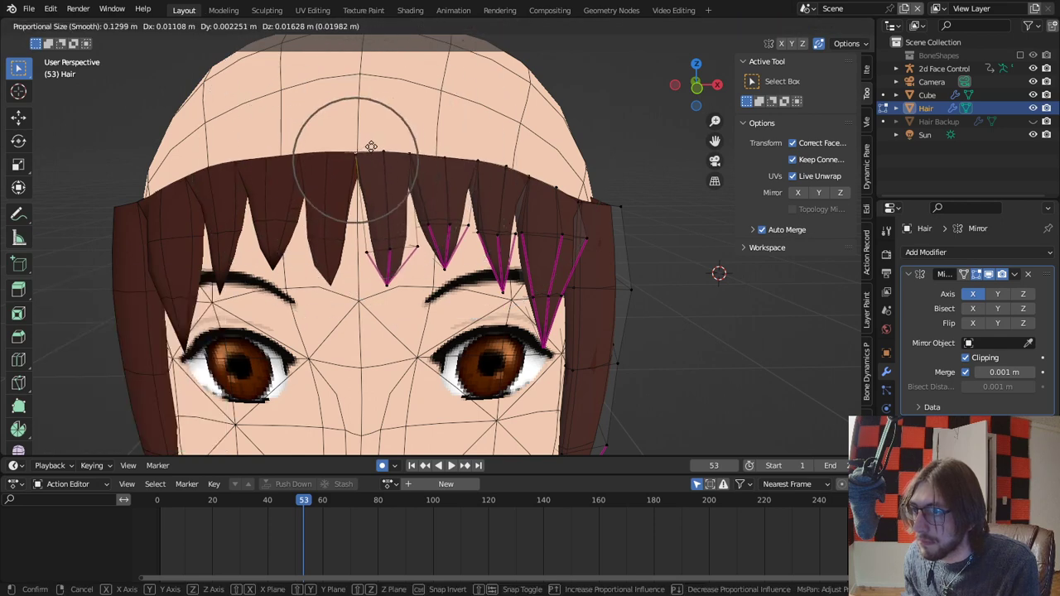
left_click(419, 158)
Raise the top vertex of the outermost fringe strand about 0.01 m with a proportional size of 0.209.
middle_click_drag(420, 156, 377, 164)
right_click(578, 190)
key("g")
right_click(579, 183)
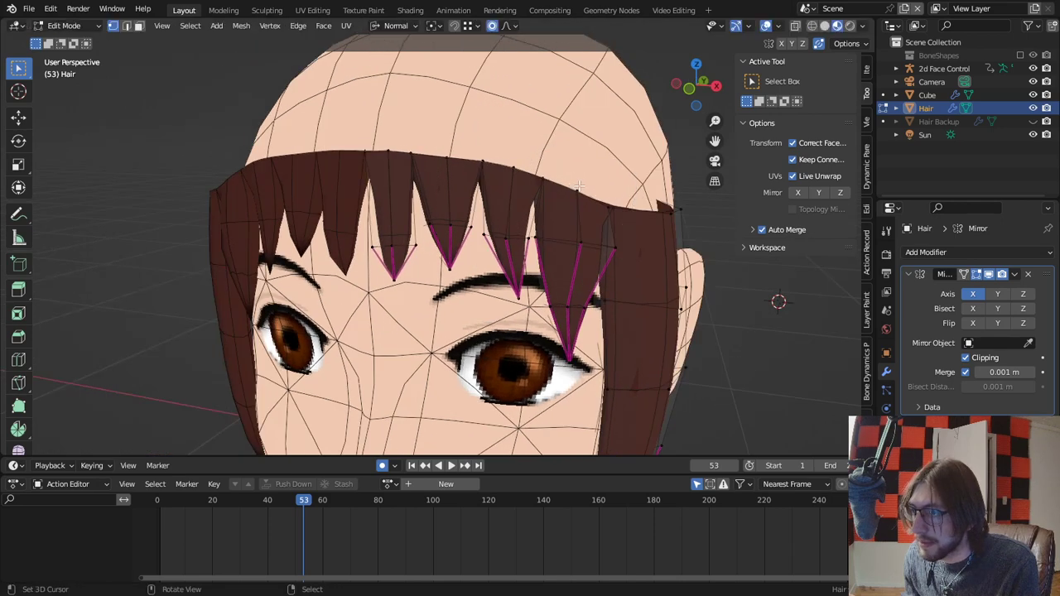
key("g")
right_click(577, 189)
key("g")
left_click(586, 179)
Hide the viewport overlays and examine the fringe and side locks from the front and the side.
scroll(559, 212, "down", 5)
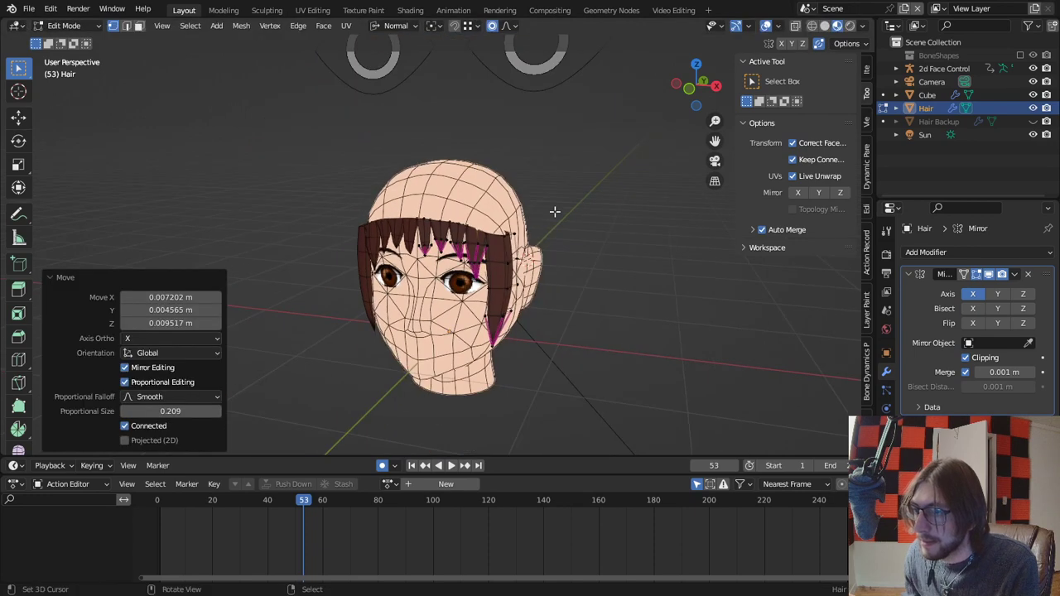
middle_click_drag(556, 213, 490, 225)
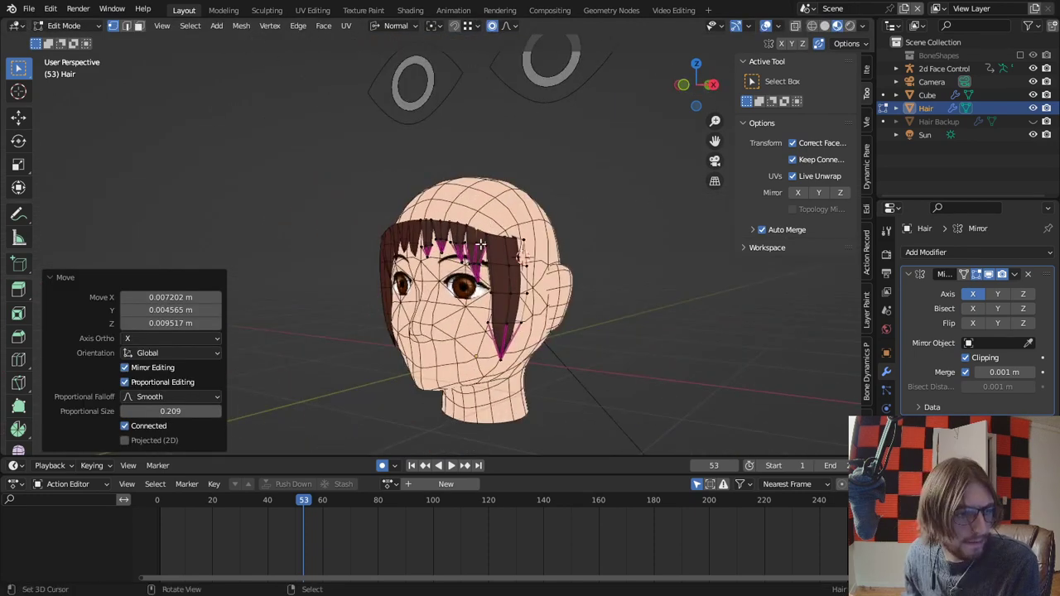
left_click(766, 27)
middle_click_drag(636, 150, 401, 230)
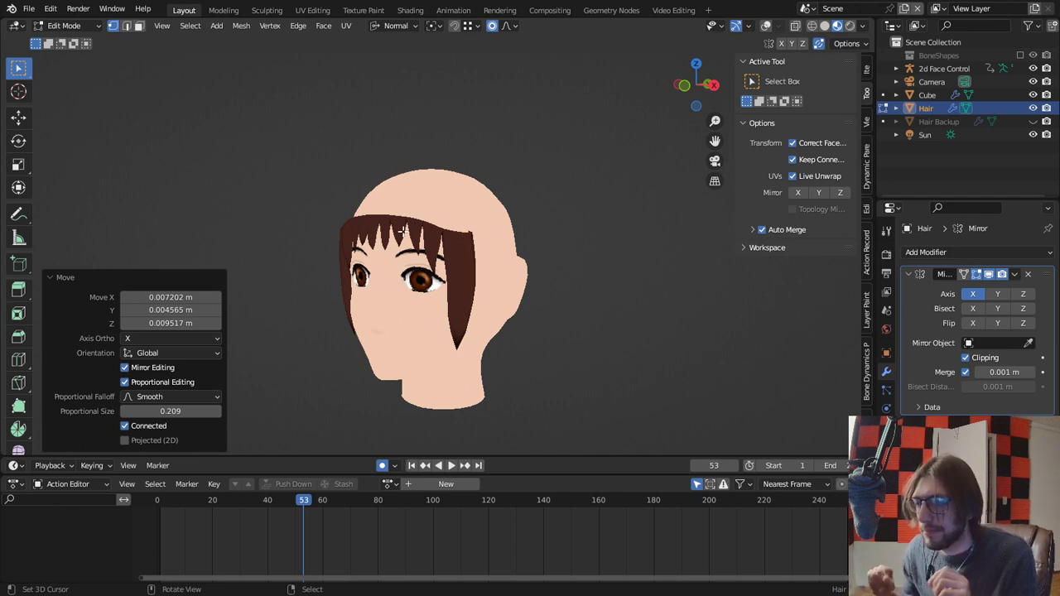
middle_click_drag(405, 231, 531, 222)
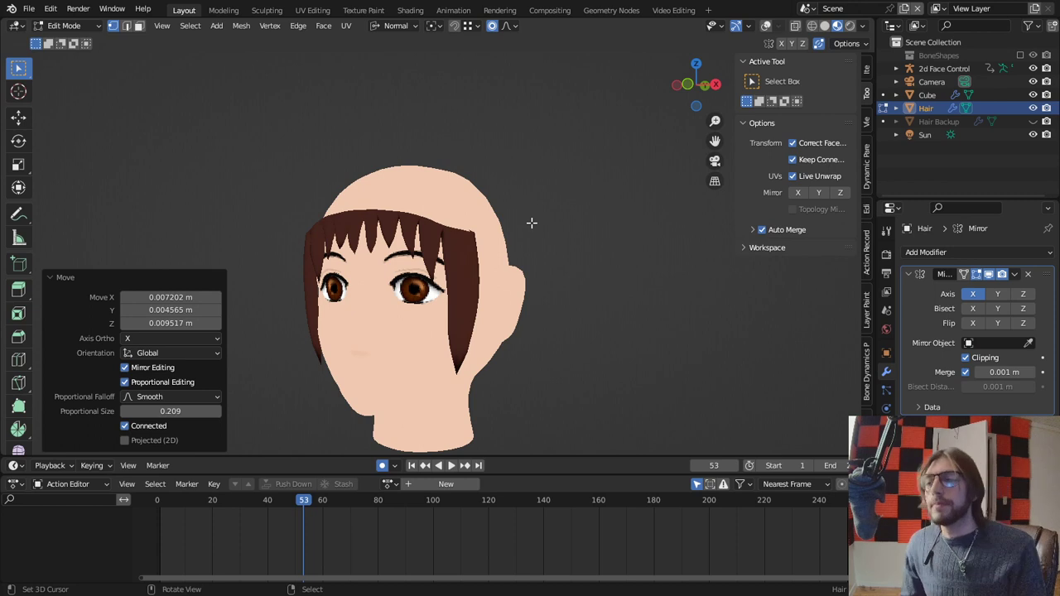
middle_click_drag(531, 222, 397, 236)
scroll(396, 237, "up", 5)
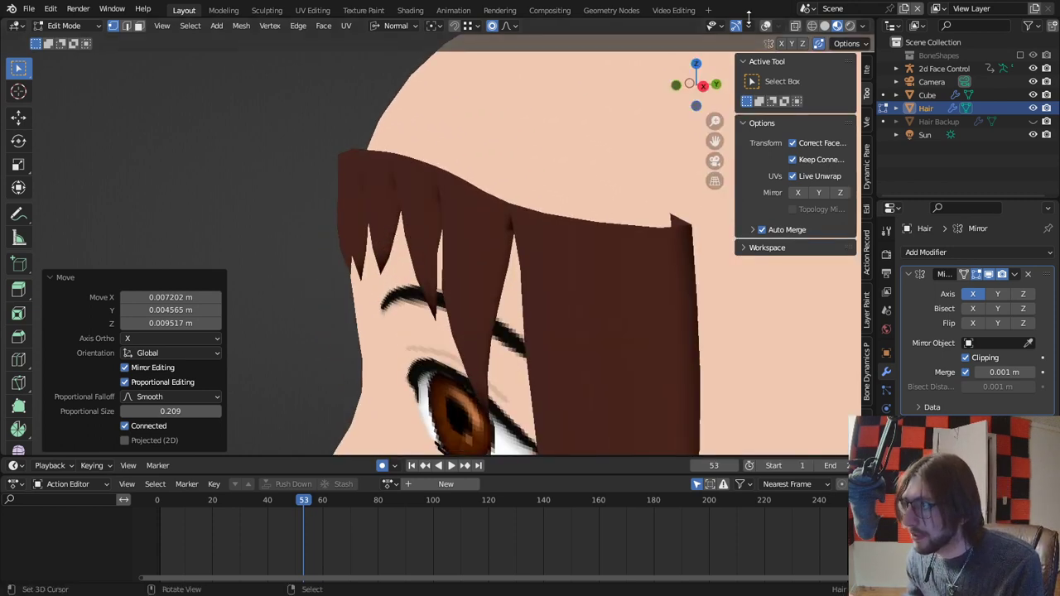
Show the viewport overlays again and select the middle lengthwise edge of the strand beside the centre strand.
left_click(766, 26)
middle_click_drag(377, 199, 503, 236, "shift")
key("2")
key("3")
right_click(406, 222)
right_click(372, 211, "shift")
key("2")
right_click(369, 223)
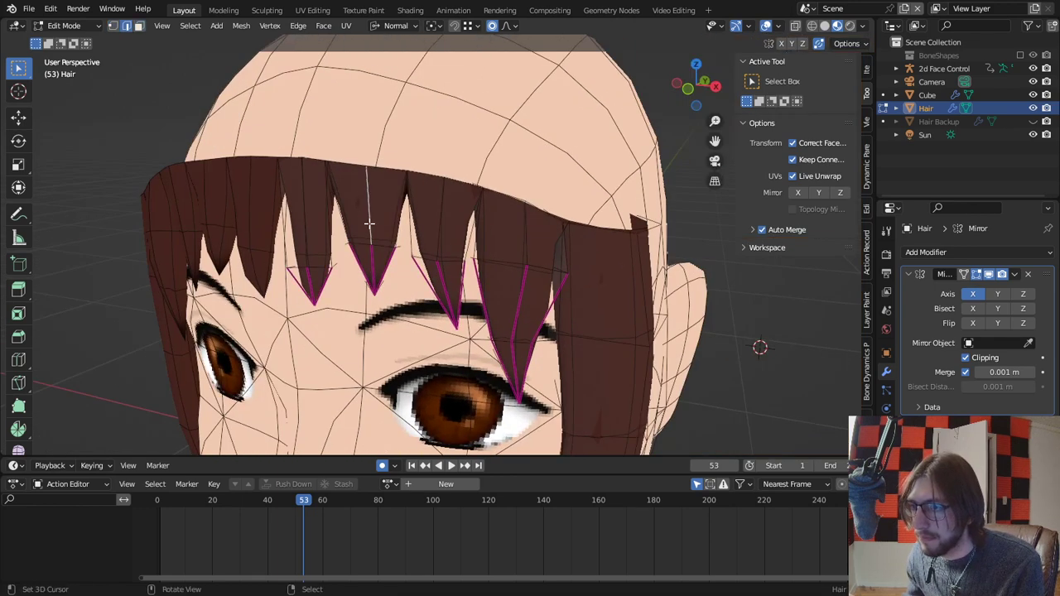
Try adding one loop cut across the centre strand and undo it.
key("ctrl+r")
left_click(323, 227)
right_click(323, 227)
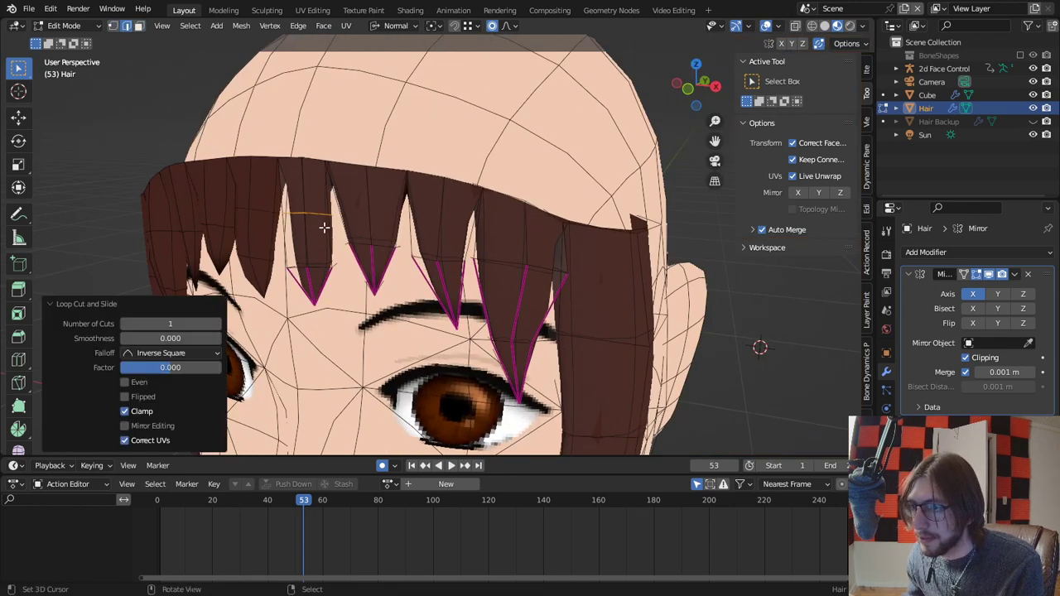
left_click(303, 214)
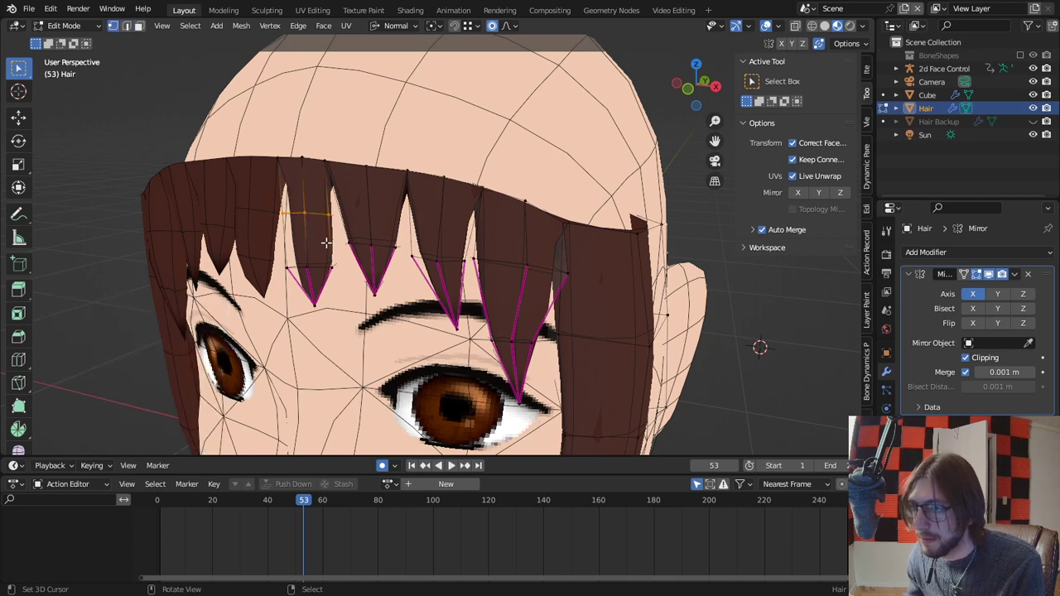
key("alt+s")
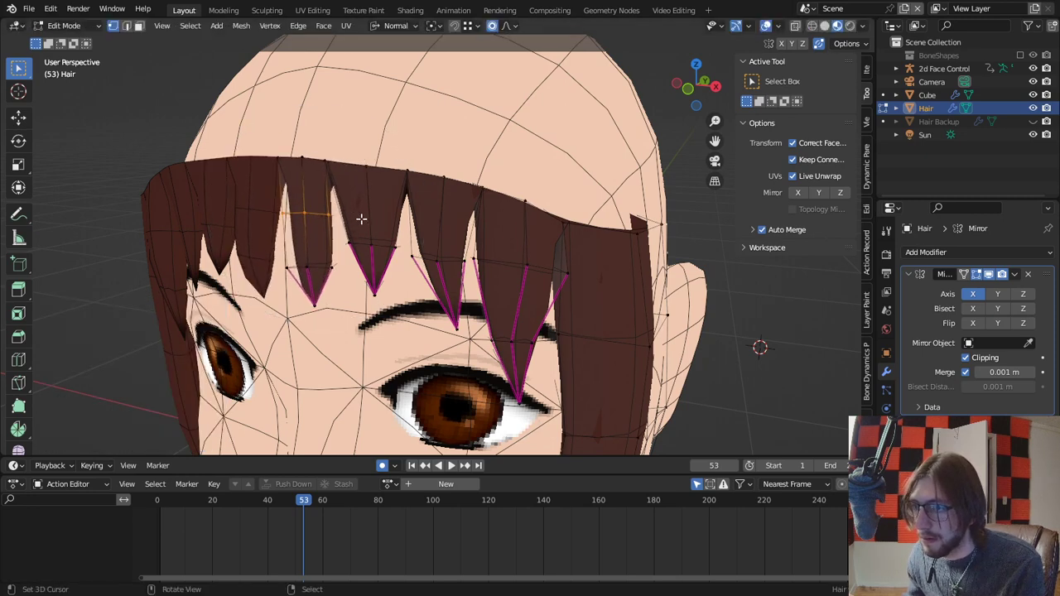
left_click(311, 214)
key("2")
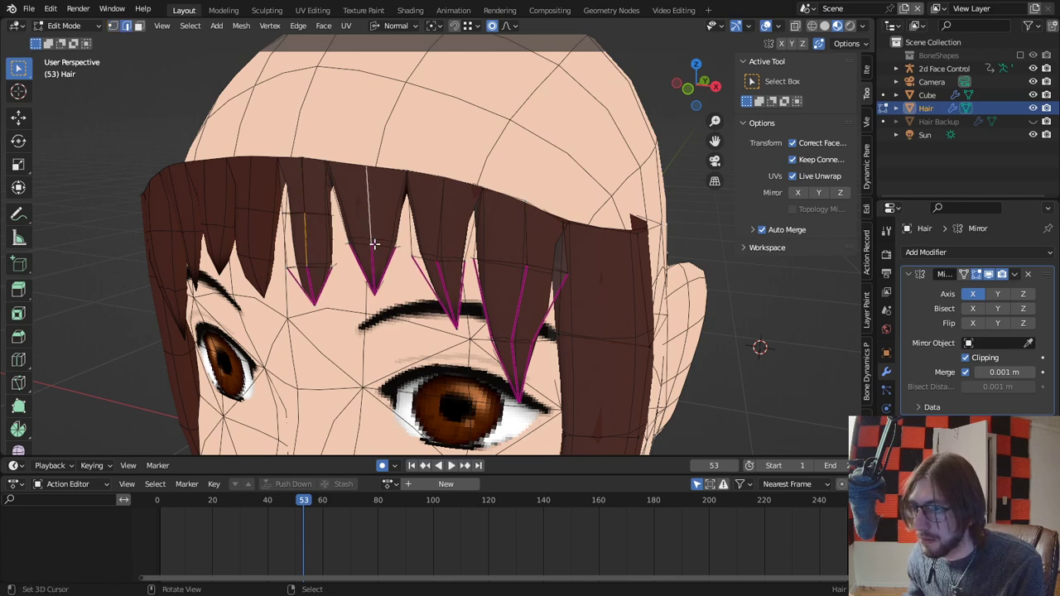
key("ctrl+z")
key("ctrl+z")
key("ctrl+z")
key("ctrl+z")
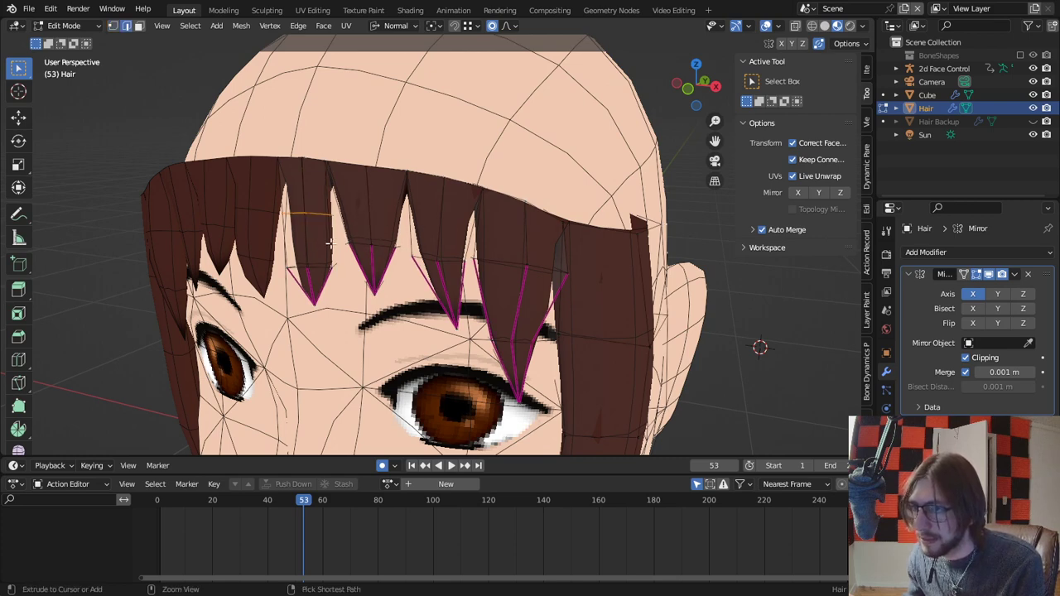
Select the middle vertices above the tips of the three inner strands and move them forward, away from the forehead, using proportional editing.
key("1")
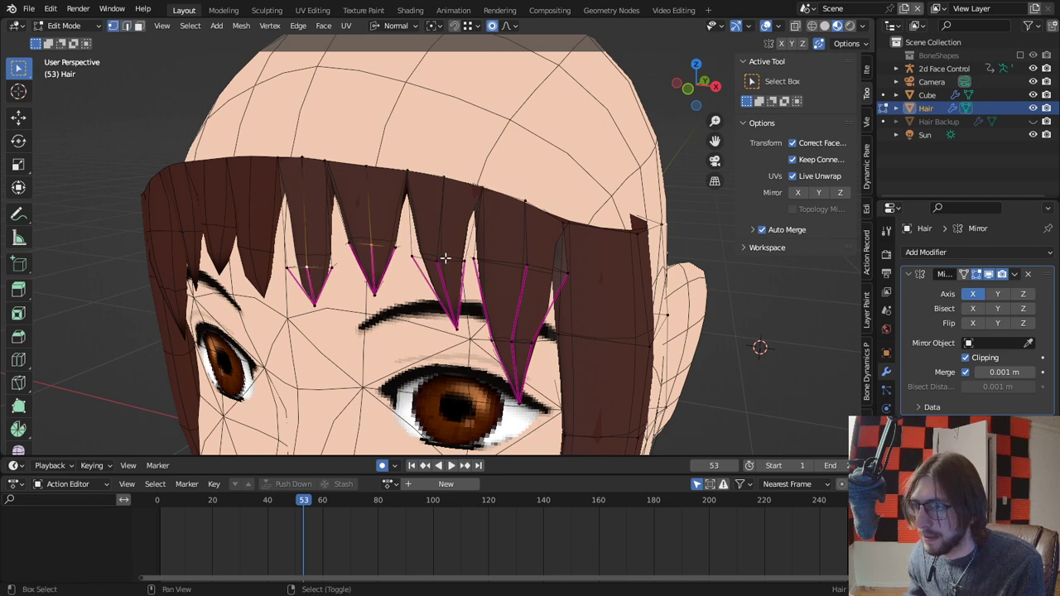
middle_click_drag(461, 267, 478, 290)
key("g")
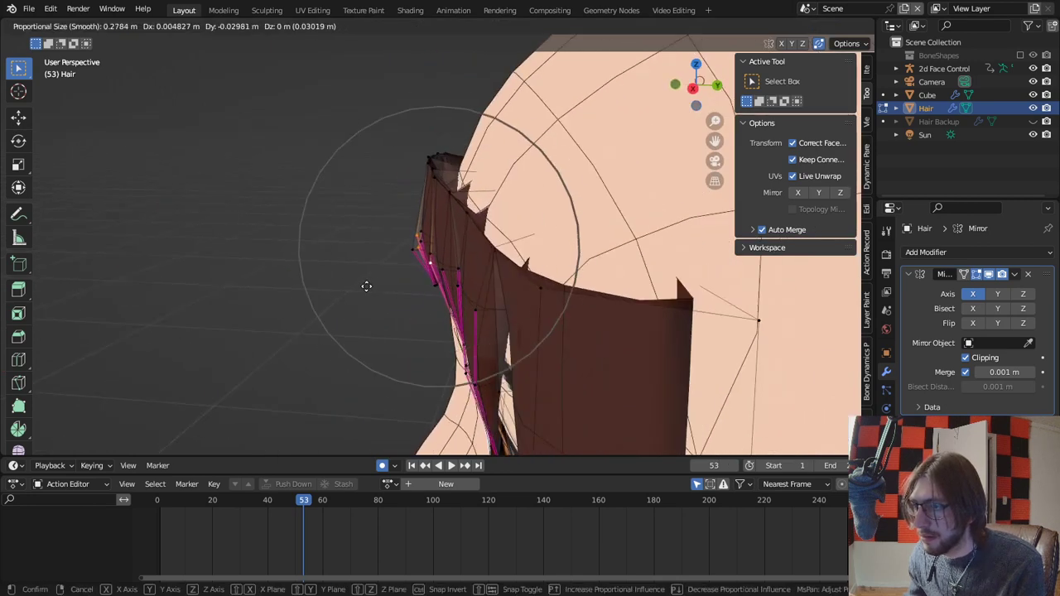
scroll(364, 287, "down", 2)
left_click(416, 285)
Move the outermost strand's middle vertex outward and forward about 0.04 m with a proportional size of 0.370.
middle_click_drag(481, 263, 477, 361)
right_click(479, 350)
middle_click_drag(476, 317, 580, 232)
key("g")
left_click(440, 337)
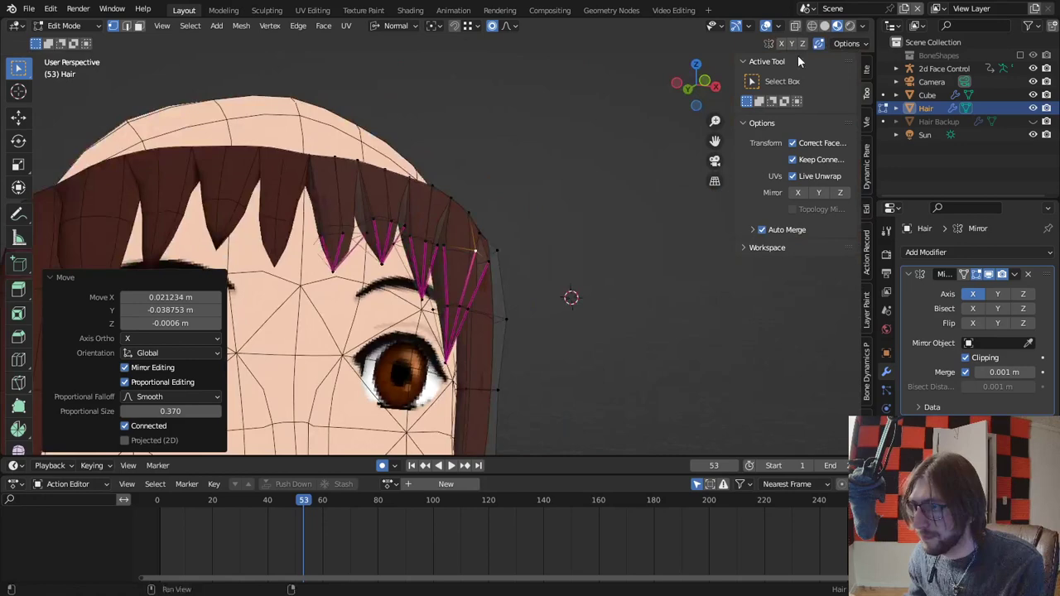
Hide the overlays, leave mesh editing and examine the fringe's shape from the front.
left_click(768, 25)
middle_click_drag(506, 174, 440, 246)
key("Tab")
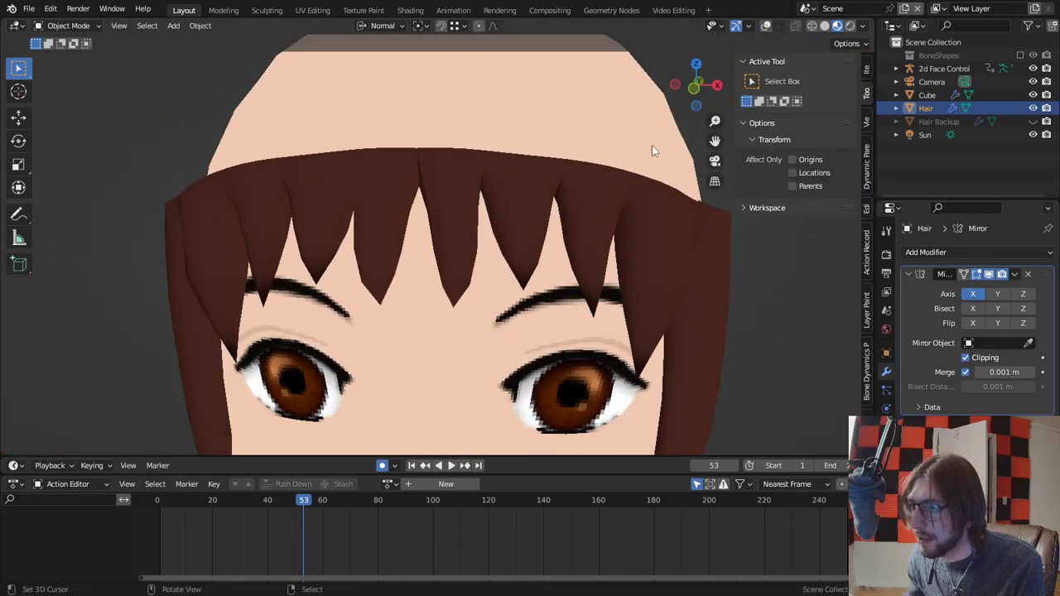
Show the overlays again, select the whole hair mesh in Edit Mode and run a favourite command on it.
left_click(772, 29)
key("Tab")
key("a")
key("q")
left_click(604, 177)
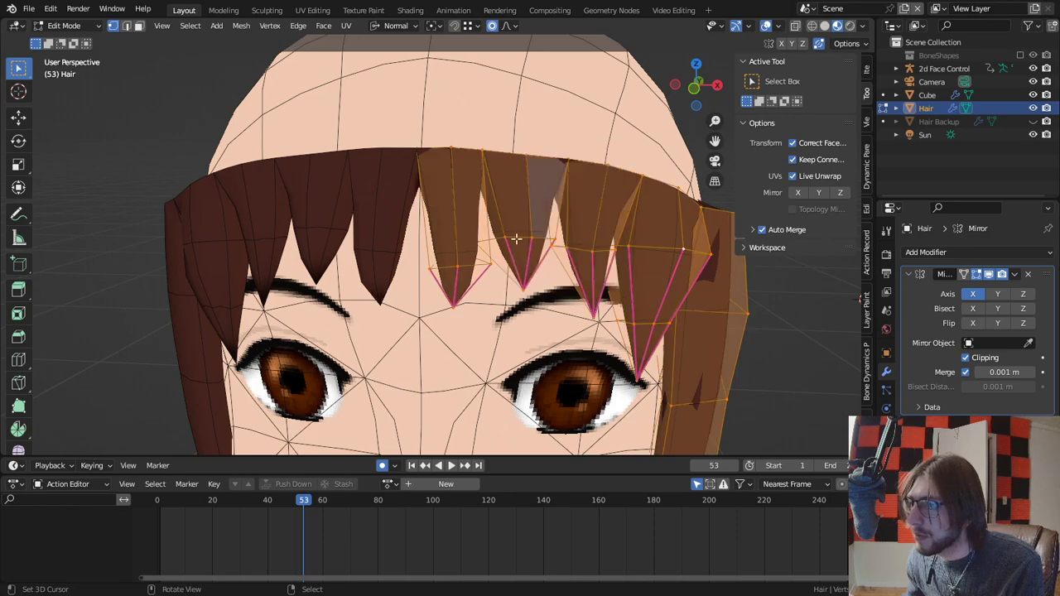
Turn off proportional editing and reposition a vertex on the underside of the fringe.
scroll(515, 240, "up", 3)
middle_click_drag(511, 220, 426, 291)
scroll(459, 237, "up", 3)
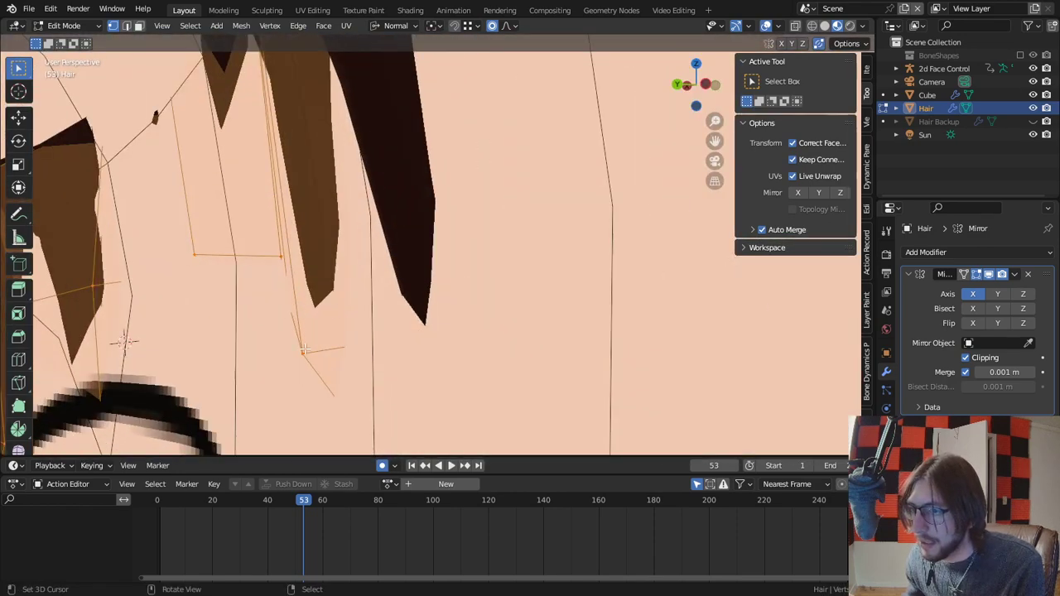
middle_click_drag(304, 350, 249, 332)
mouse_move(348, 290)
middle_mouse_down()
mouse_move(438, 229)
mouse_move(428, 280)
mouse_move(364, 282)
middle_mouse_up()
key("g")
right_click(440, 240)
key("o")
key("g")
left_click(464, 230)
Switch the hair to Sculpt Mode and nudge the two fringe strands beside the centre inward with the Grab brush.
key("Tab")
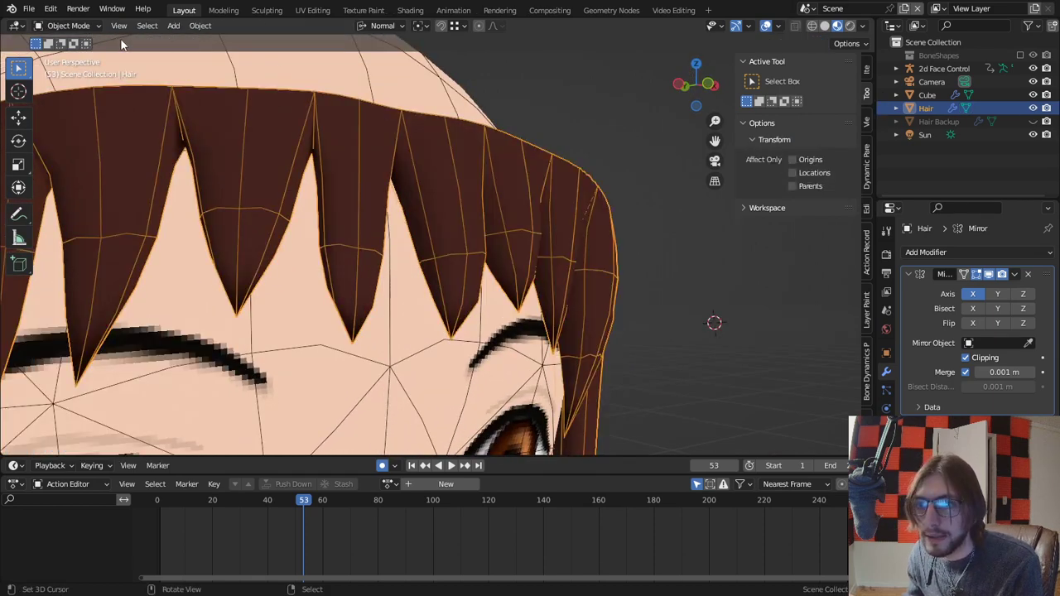
left_click(68, 25)
left_click(66, 72)
middle_click_drag(284, 208, 367, 260)
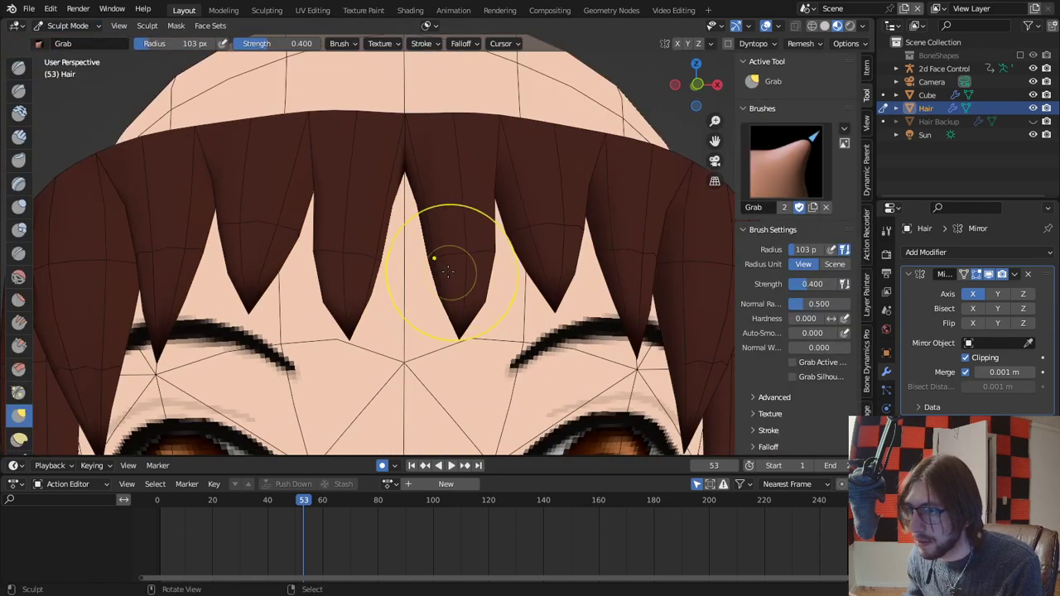
left_click_drag(448, 272, 434, 254)
left_click_drag(552, 240, 534, 218)
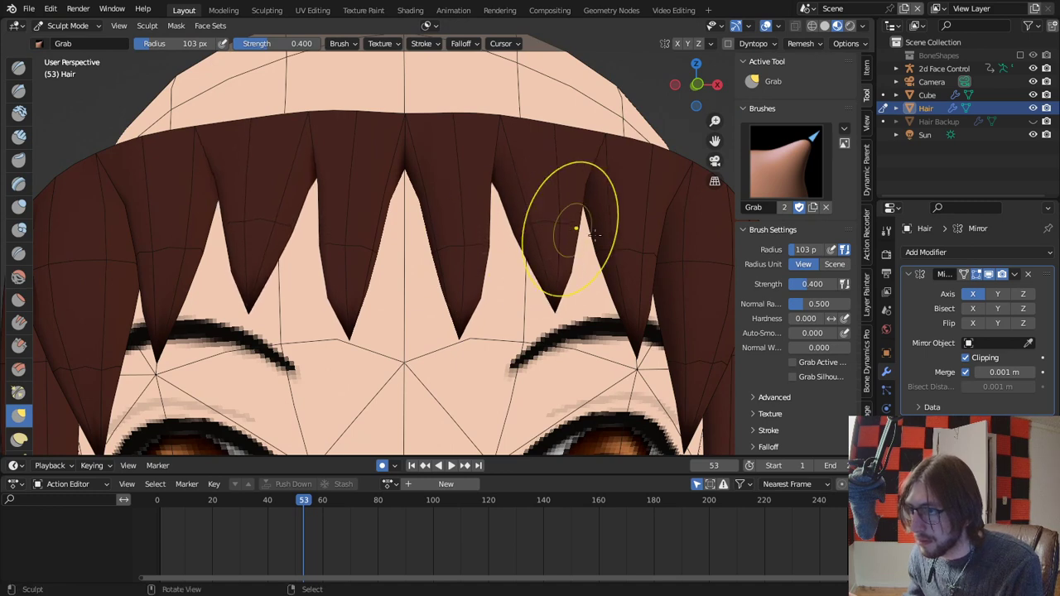
Set the Grab brush radius to 141 px and pull the fringe strands further into shape.
mouse_move(595, 235)
middle_mouse_down()
mouse_move(531, 249)
mouse_move(528, 234)
mouse_move(481, 217)
middle_mouse_up()
key("f")
left_click(539, 232)
mouse_move(473, 213)
left_mouse_down()
mouse_move(494, 312)
mouse_move(456, 339)
mouse_move(489, 342)
left_mouse_up()
mouse_move(489, 342)
middle_mouse_down()
mouse_move(462, 332)
mouse_move(535, 317)
mouse_move(566, 324)
mouse_move(519, 322)
mouse_move(551, 289)
mouse_move(495, 301)
mouse_move(532, 331)
middle_mouse_up()
scroll(566, 324, "down", 6)
scroll(519, 322, "up", 6)
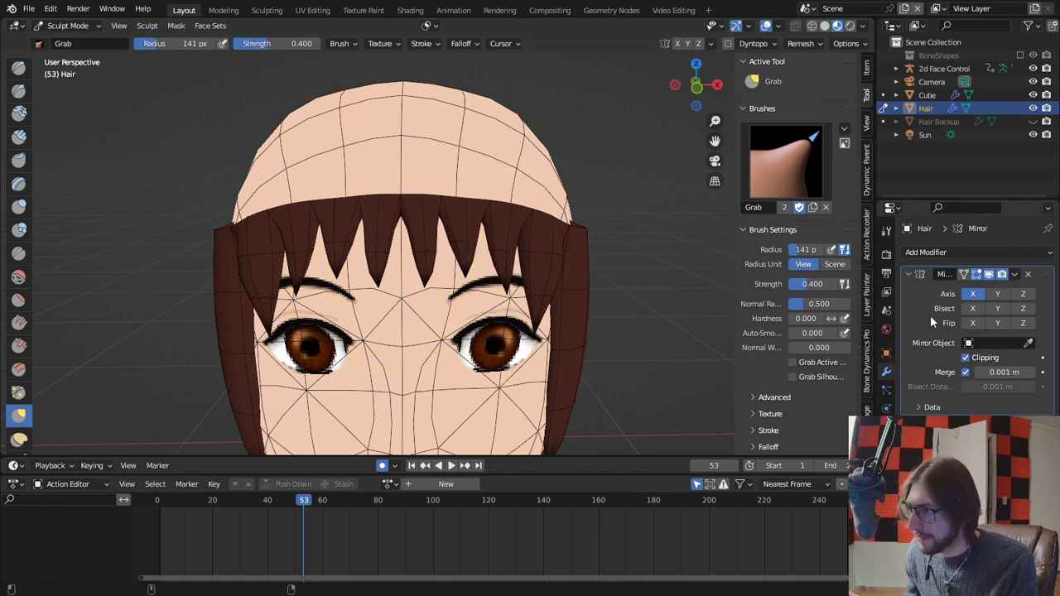
Try applying the Mirror modifier and sweeping the centre fringe strands to one side with the Grab brush.
key("ctrl+a")
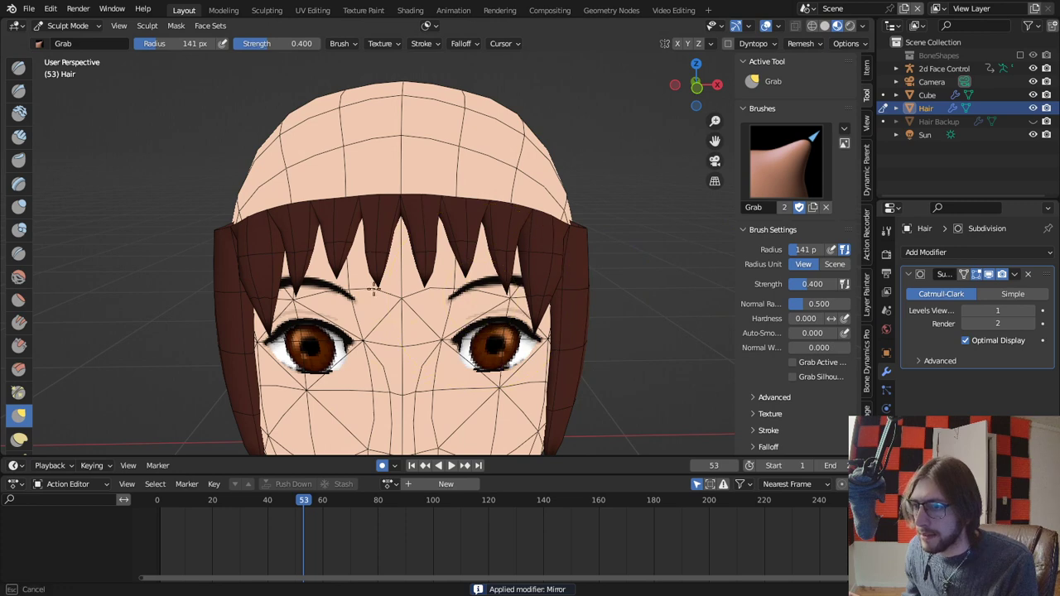
left_click_drag(378, 283, 429, 277)
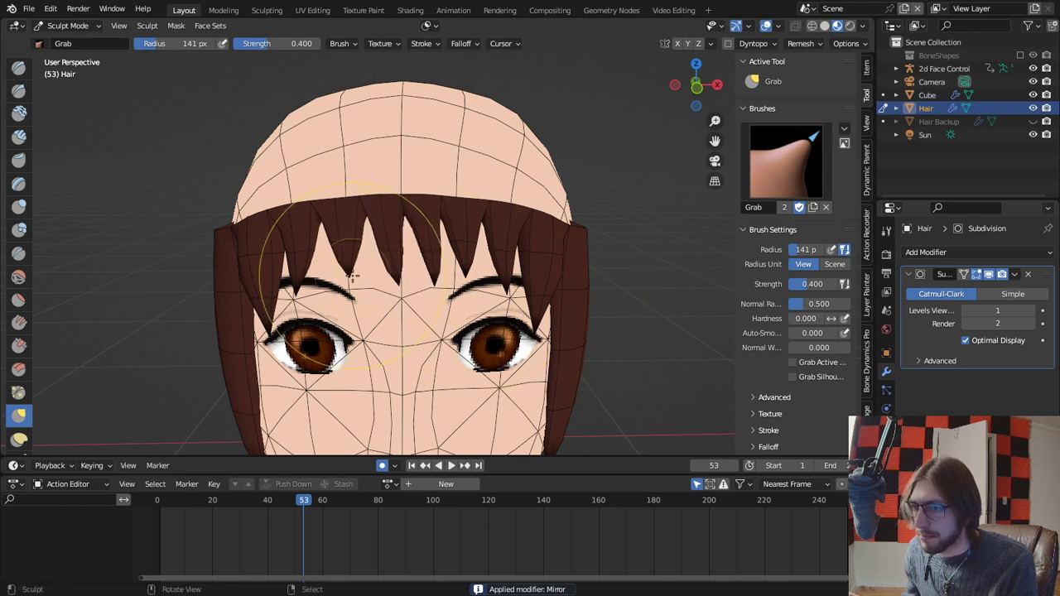
middle_click_drag(392, 261, 335, 276)
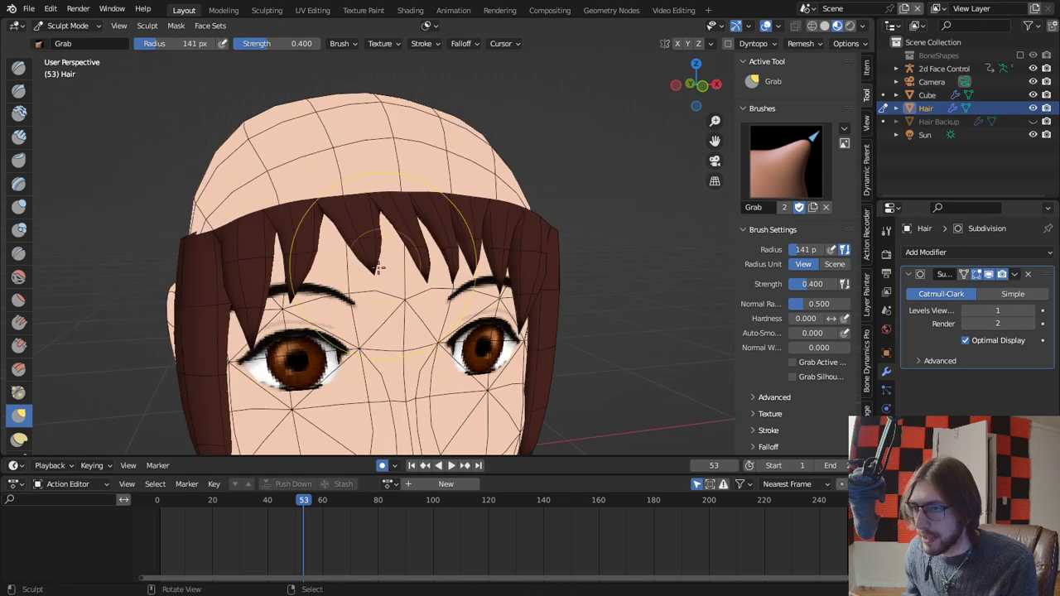
scroll(336, 278, "up", 2)
scroll(282, 286, "up", 2)
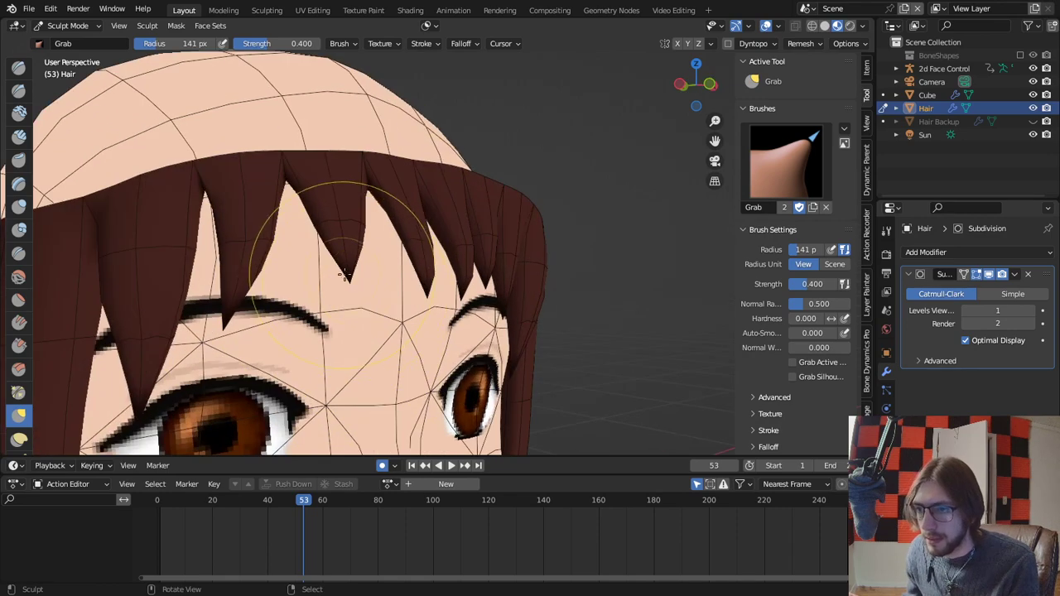
scroll(422, 296, "down", 6)
middle_click_drag(400, 310, 361, 295)
scroll(508, 296, "up", 3)
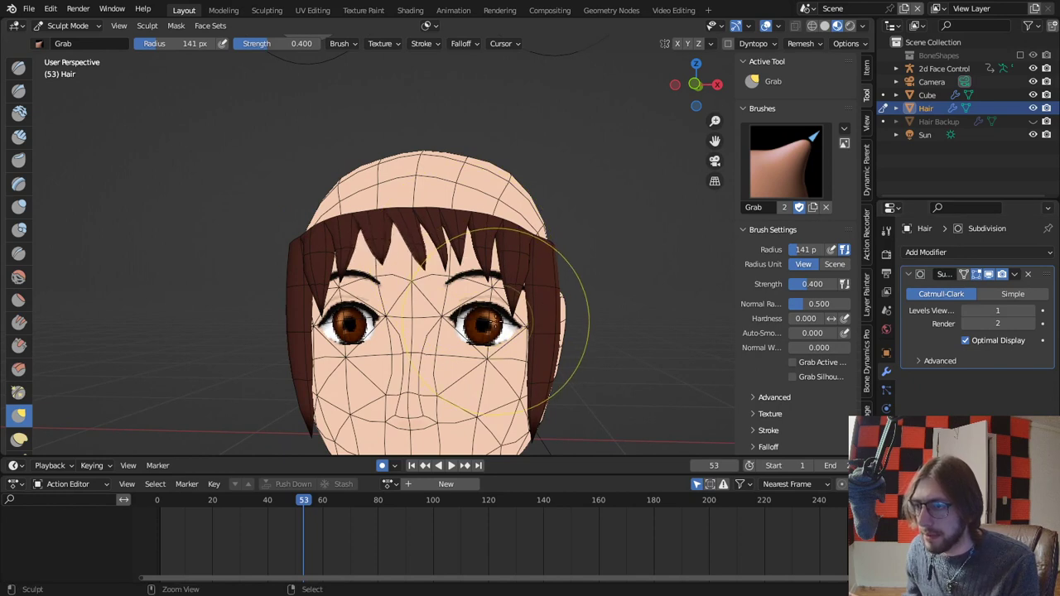
key("ctrl+z")
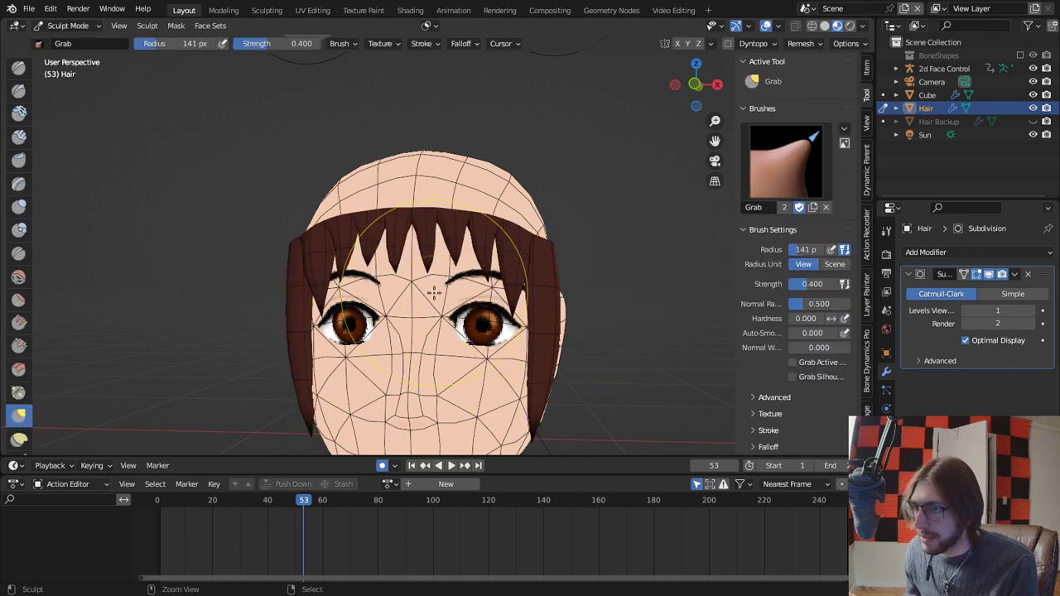
key("Tab")
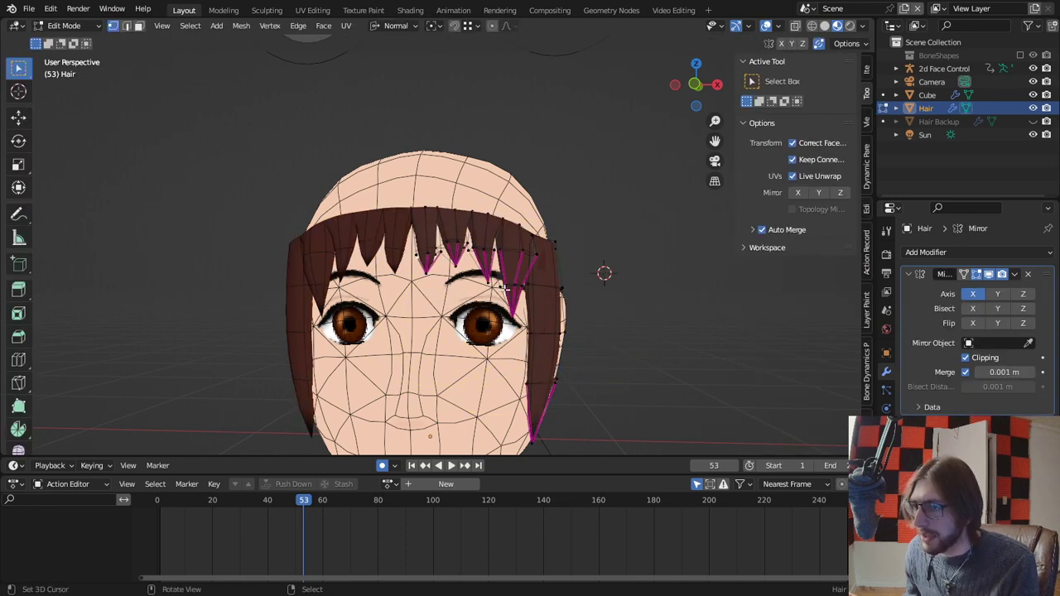
key("Tab")
key("Tab")
key("Tab")
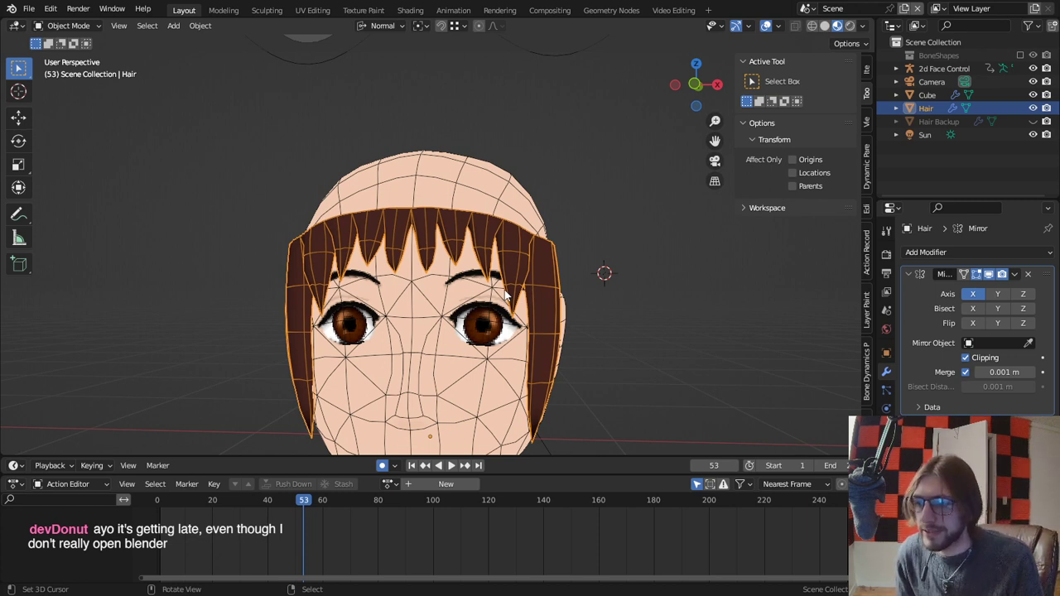
scroll(507, 294, "down", 4)
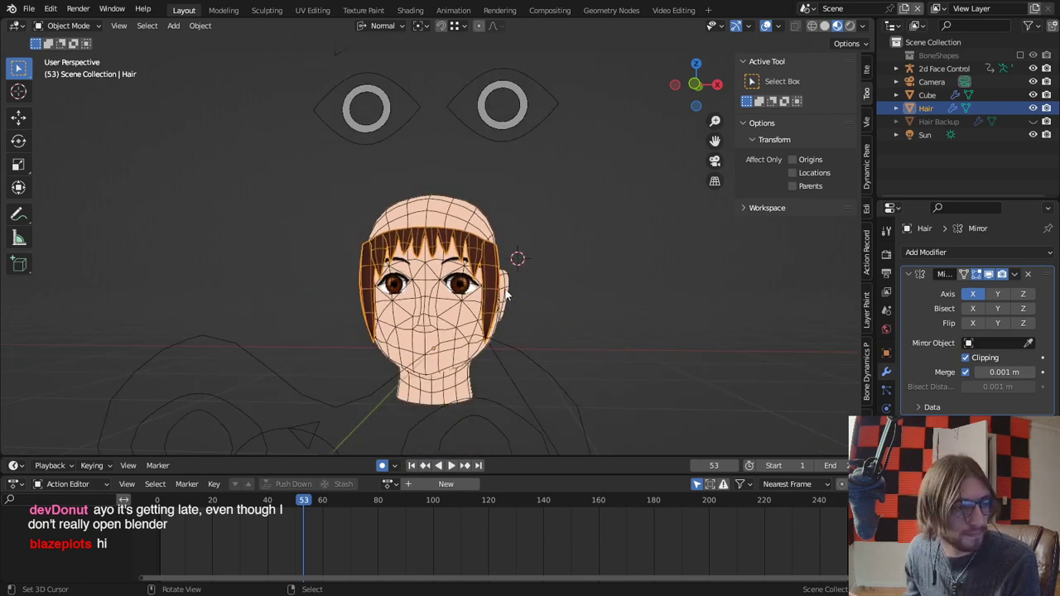
scroll(507, 294, "up", 4)
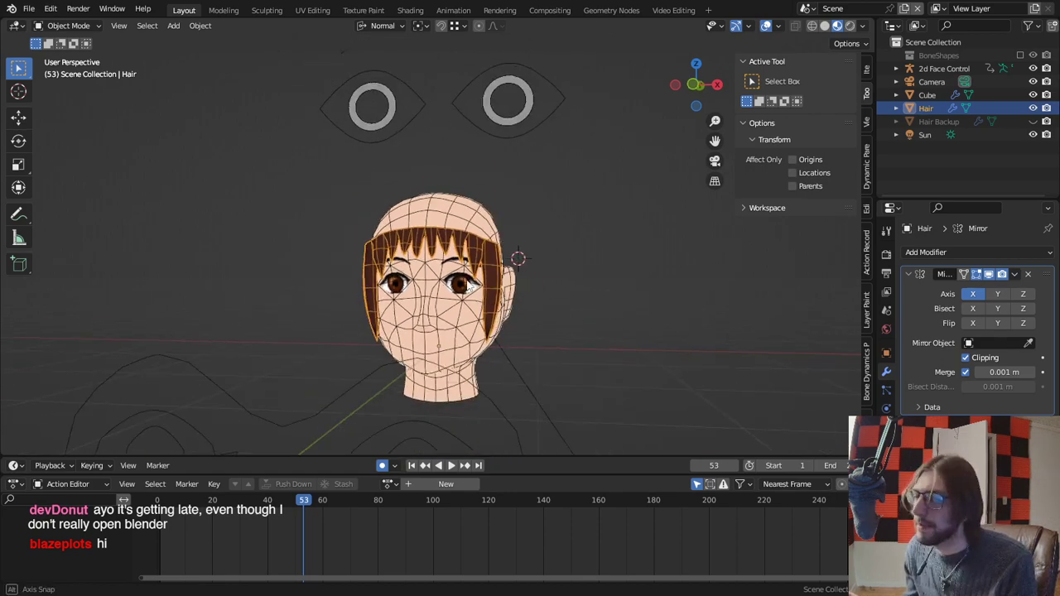
Select the hair's top edge loop in Edit Mode and try extruding it upward about 0.16 m.
middle_click_drag(512, 257, 468, 226)
key("Tab")
right_click(475, 247, "alt")
key("e")
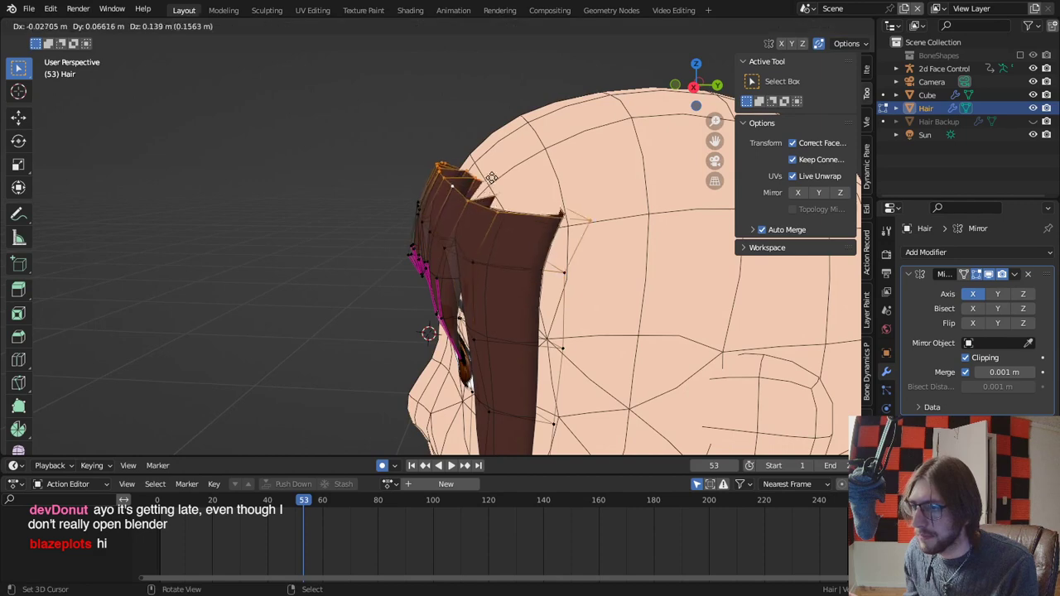
right_click(504, 179)
key("ctrl+z")
In edge select mode, try extruding the hair's top edge about 0.24 m upward and rotating it about -43° around global Y.
middle_click_drag(503, 179, 455, 295)
key("2")
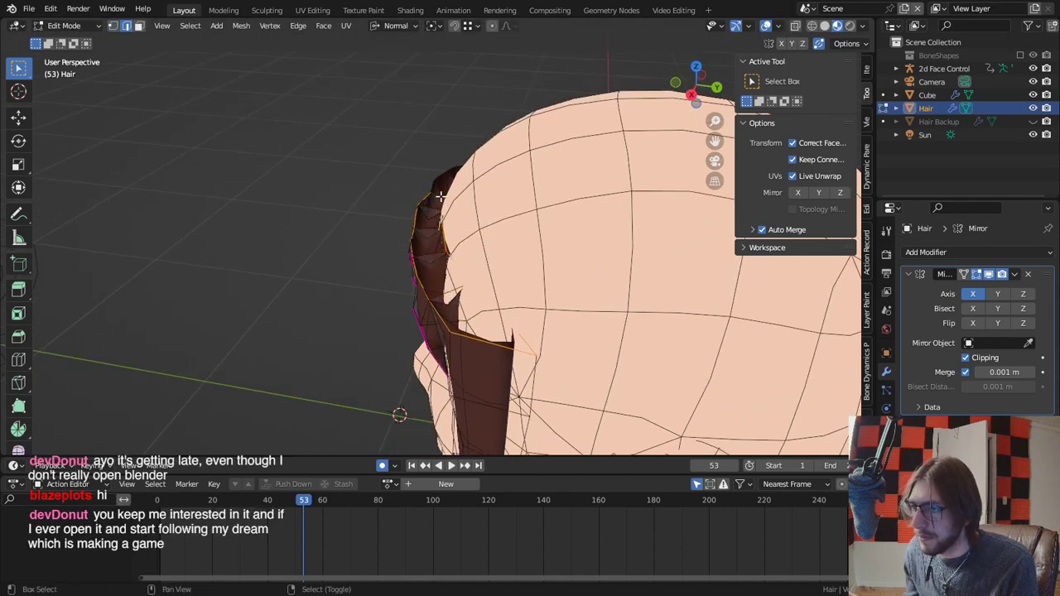
middle_click_drag(439, 196, 441, 192)
key("e")
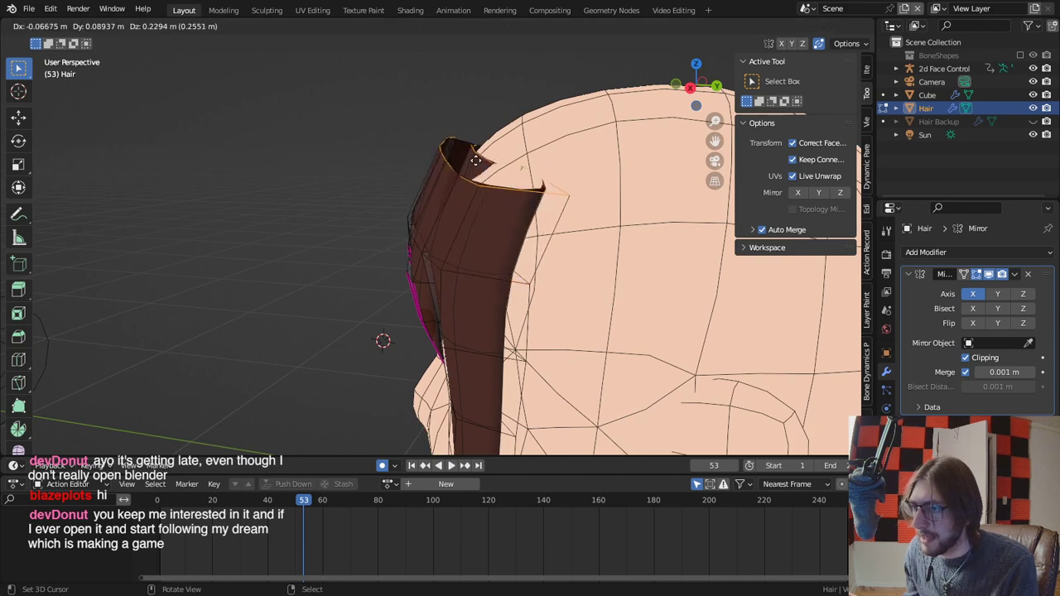
left_click(479, 158)
key("r")
key("x")
key("x")
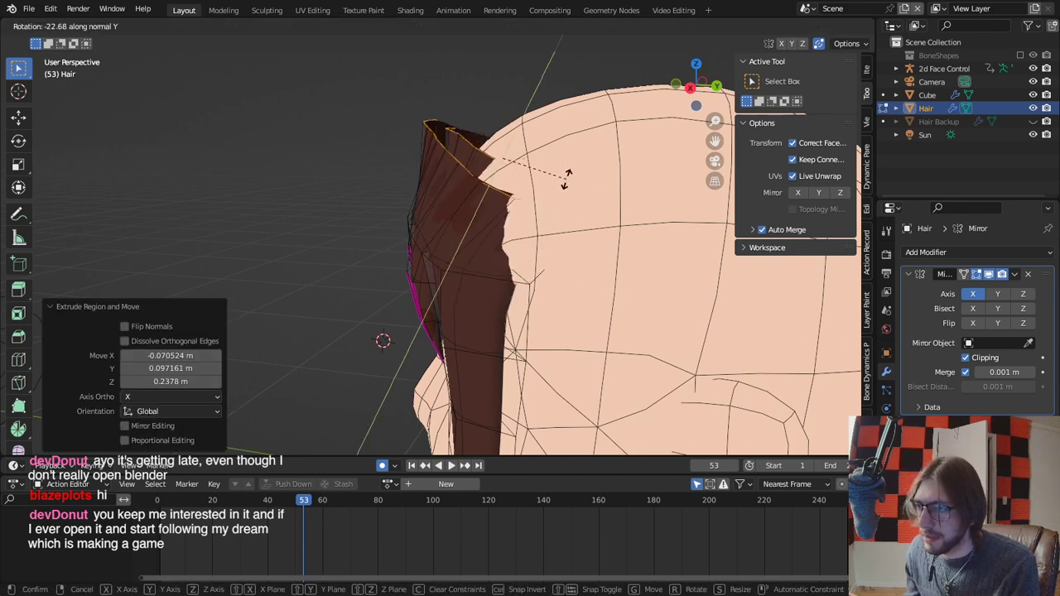
key("y")
key("y")
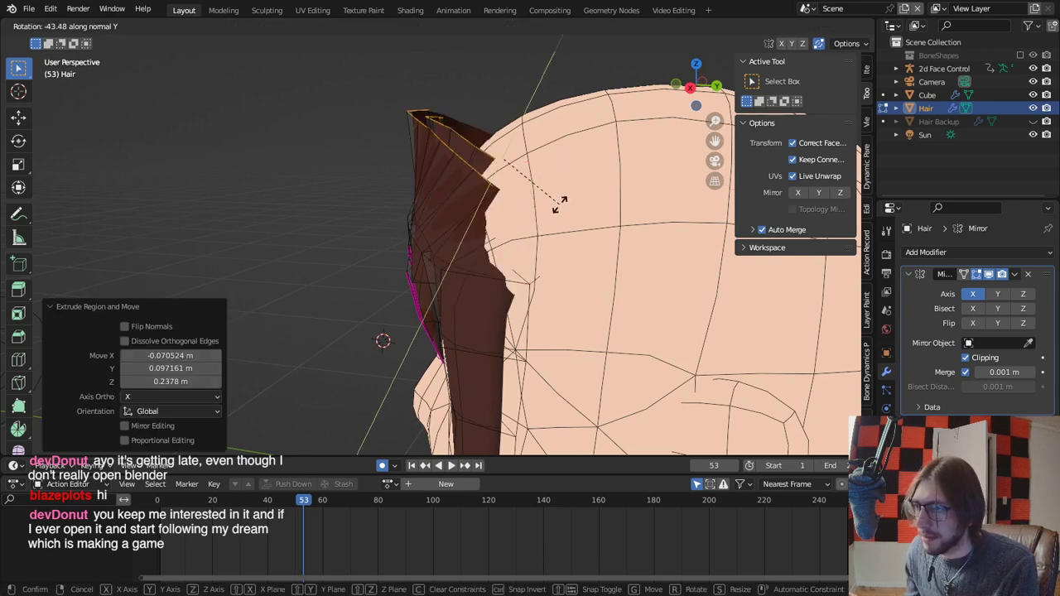
key("y")
key("y")
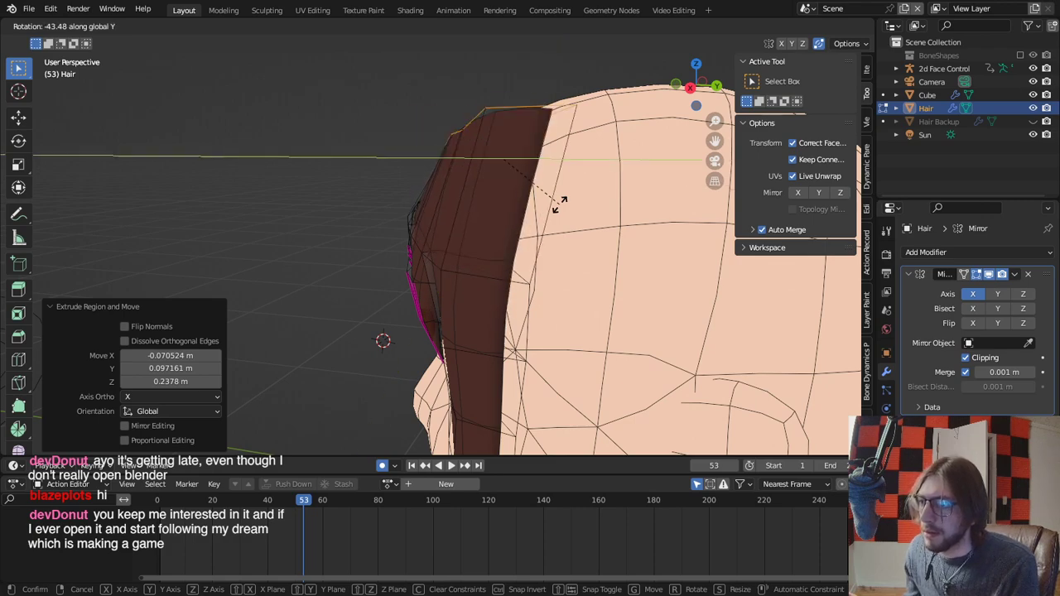
left_click(558, 213)
Extrude the hair's top edge about 0.16 m straight up along Z and rotate it about -32.7° around X.
middle_click_drag(558, 213, 615, 218)
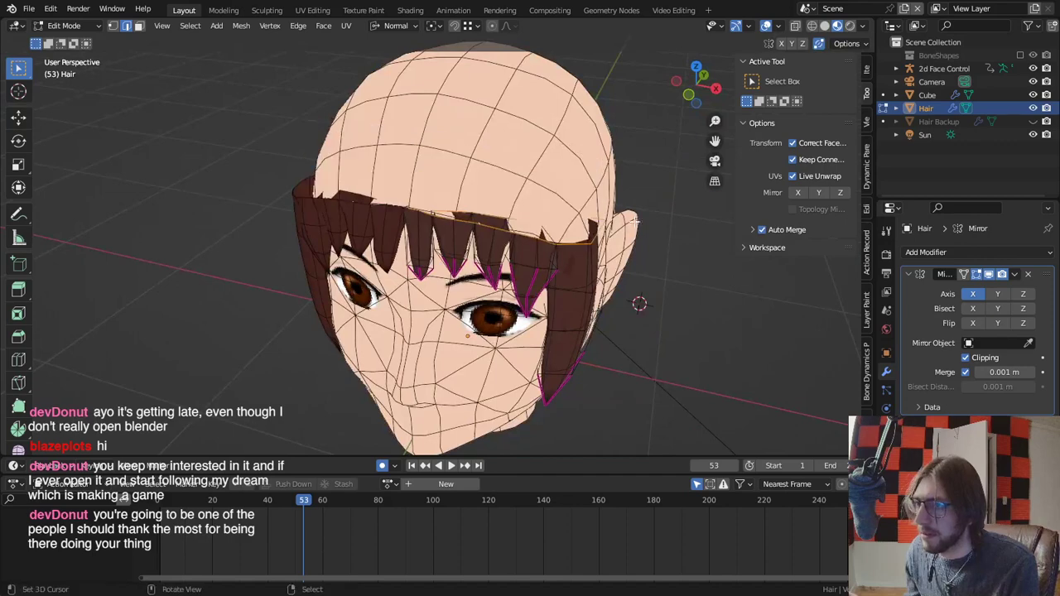
key("e")
key("z")
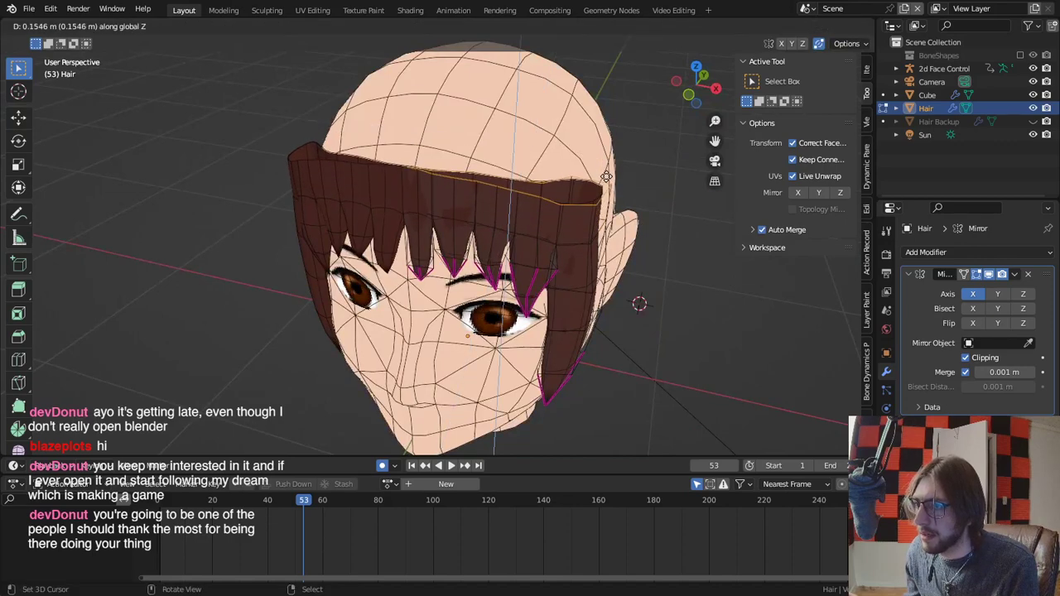
left_click(607, 177)
middle_click_drag(607, 177, 580, 185)
key("r")
key("x")
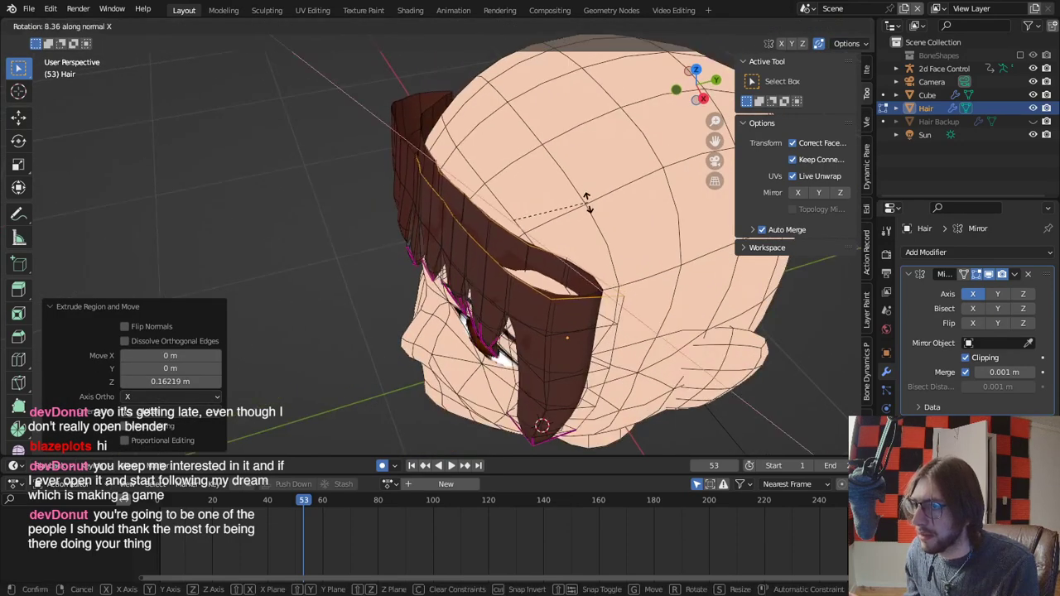
left_click(588, 230)
Scale the extruded top edge and move it about 0.09 m back and 0.03 m up toward the scalp.
middle_click_drag(587, 230, 584, 222)
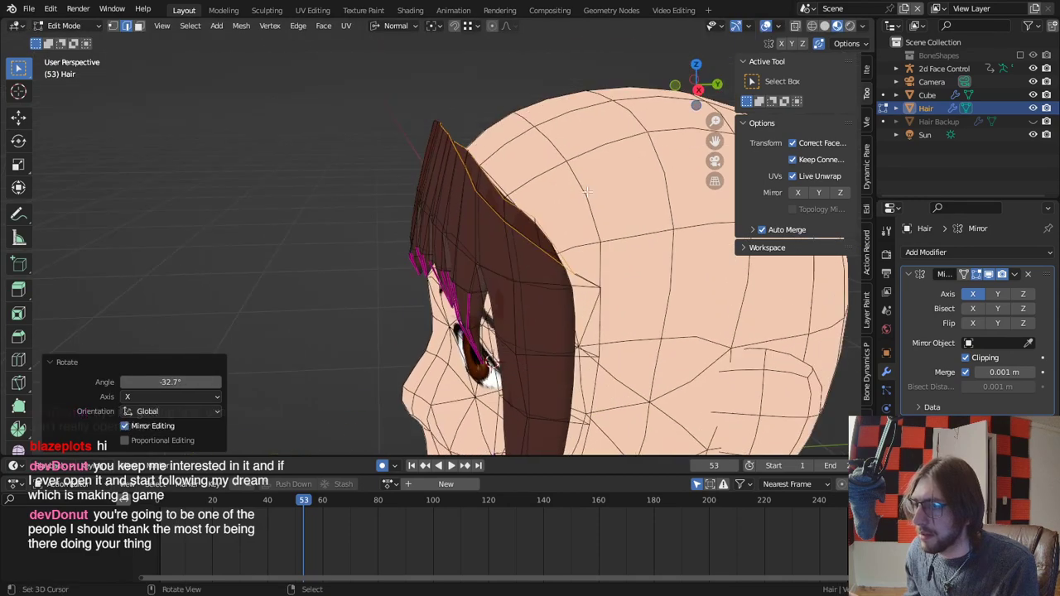
key("s")
left_click(583, 199)
key("g")
left_click(618, 191)
middle_click_drag(618, 192, 722, 183)
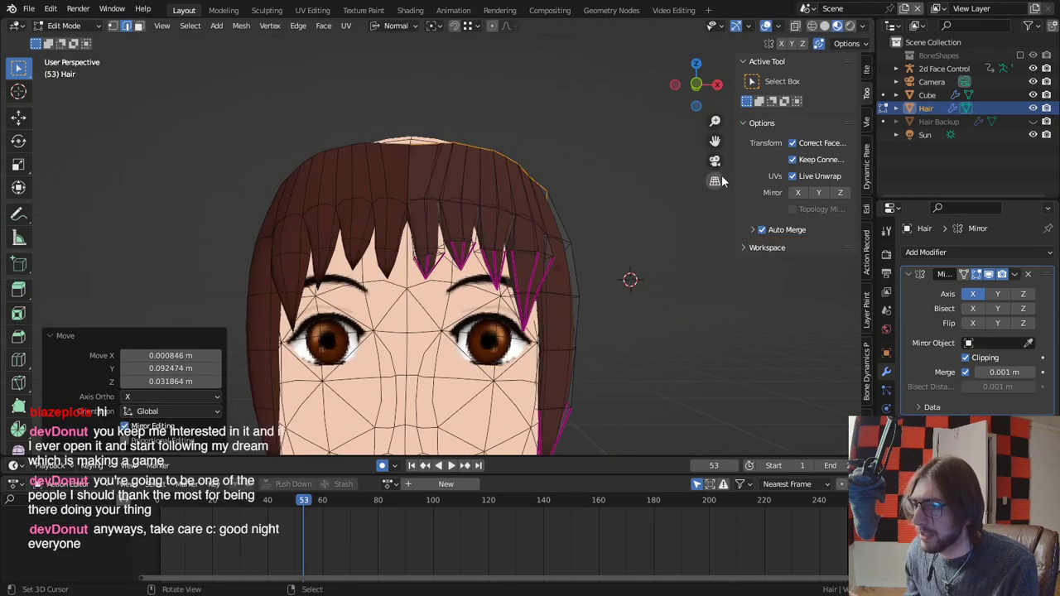
Undo the scaling, rotation and extrusion of the hair's top edge.
middle_click_drag(653, 197, 563, 249)
key("ctrl+z")
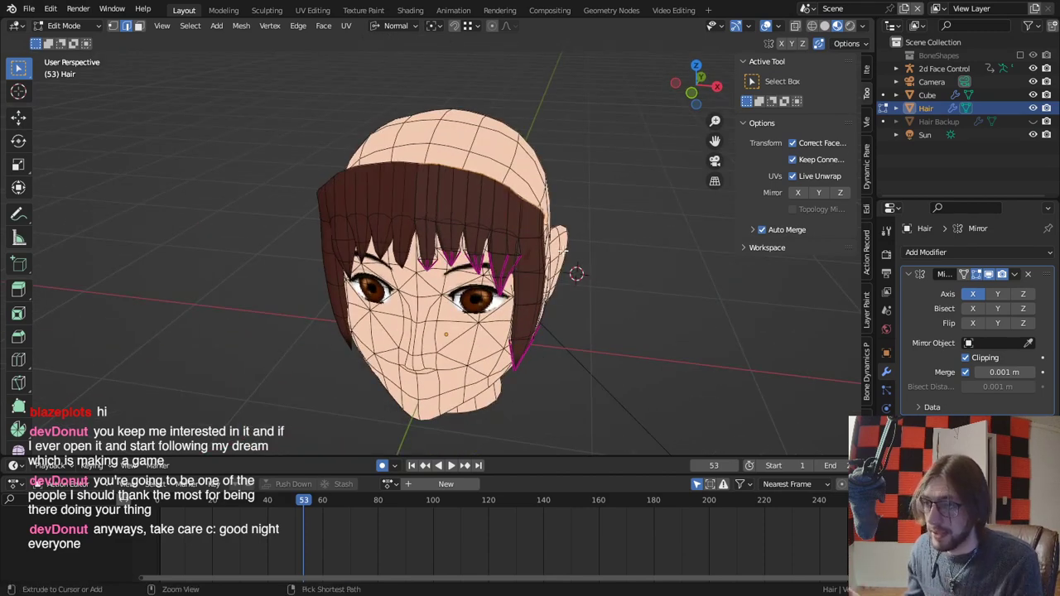
key("ctrl+z")
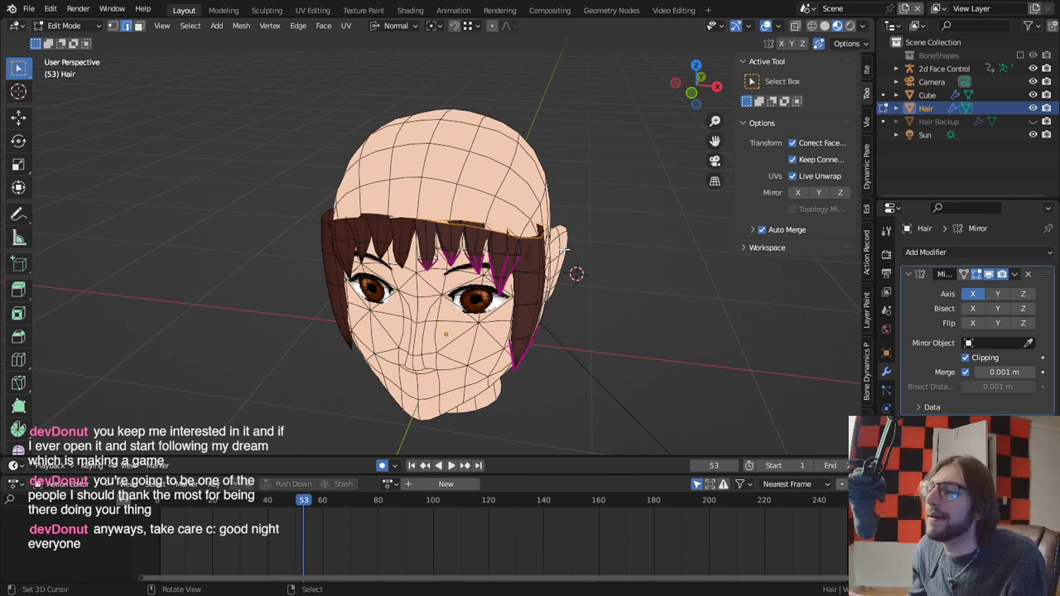
Hide the viewport overlays and examine the hair on the whole head.
middle_click_drag(563, 249, 653, 213)
scroll(561, 205, "down", 3)
left_click(767, 25)
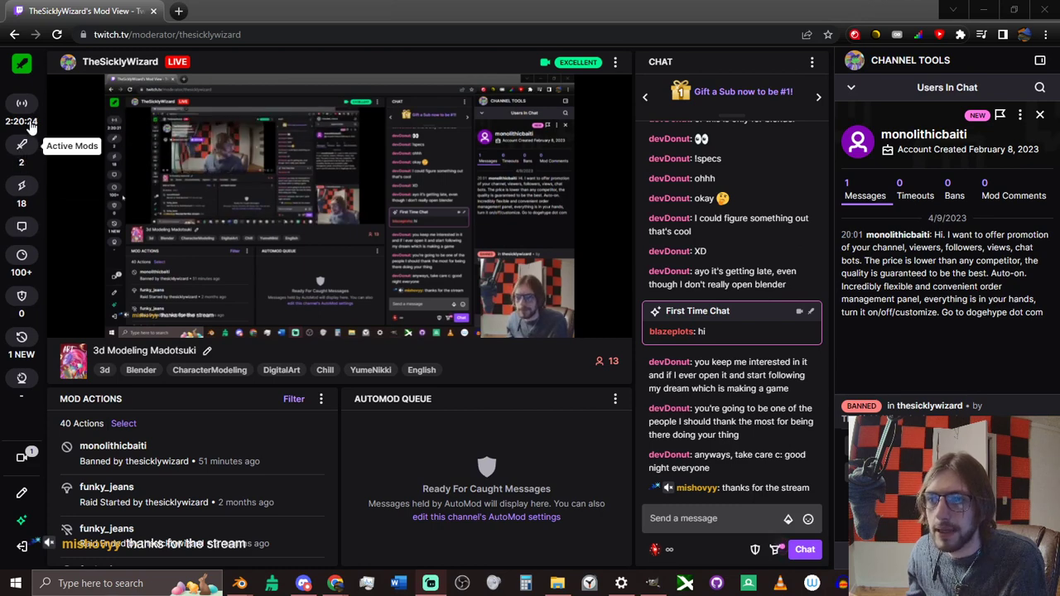
Switch to the Chrome browser and open the twitch.tv home page.
left_click(132, 37)
type("twitch")
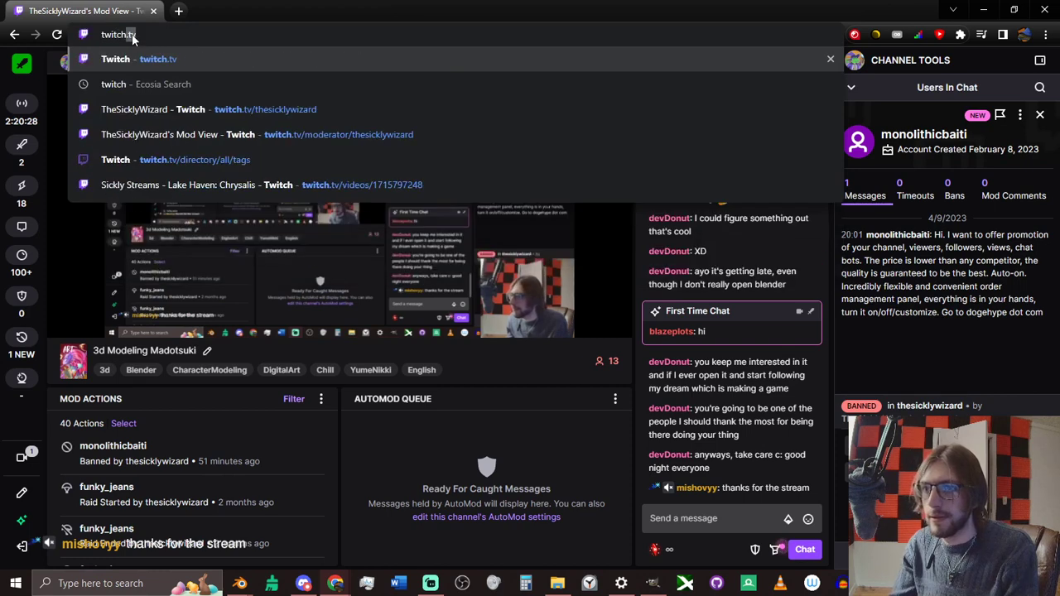
key("Return")
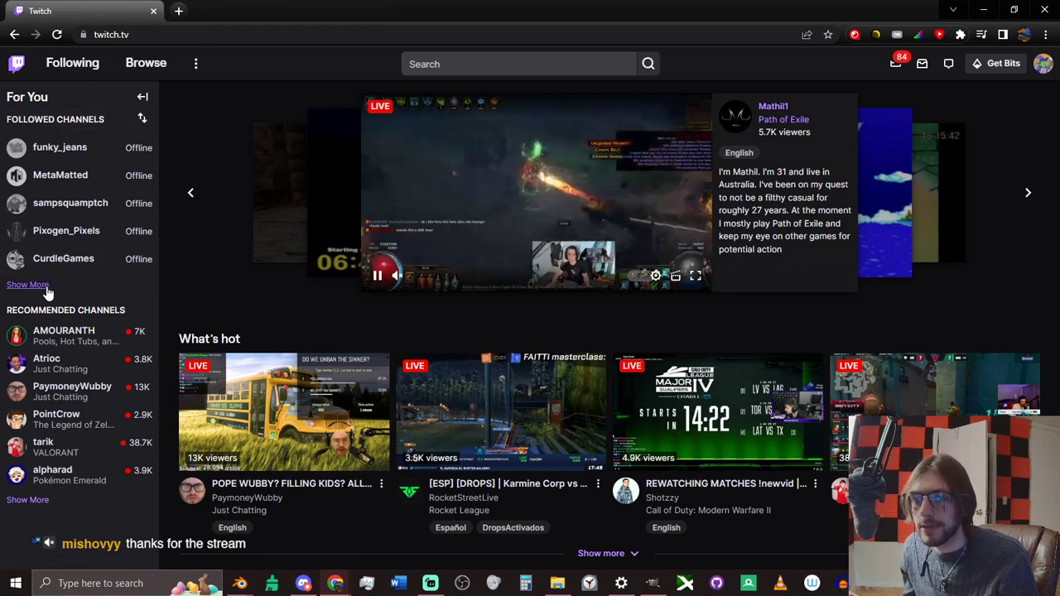
Expand the list of followed Twitch channels and check which of them are live.
left_click(33, 284)
scroll(82, 259, "down", 1)
scroll(83, 260, "down", 3)
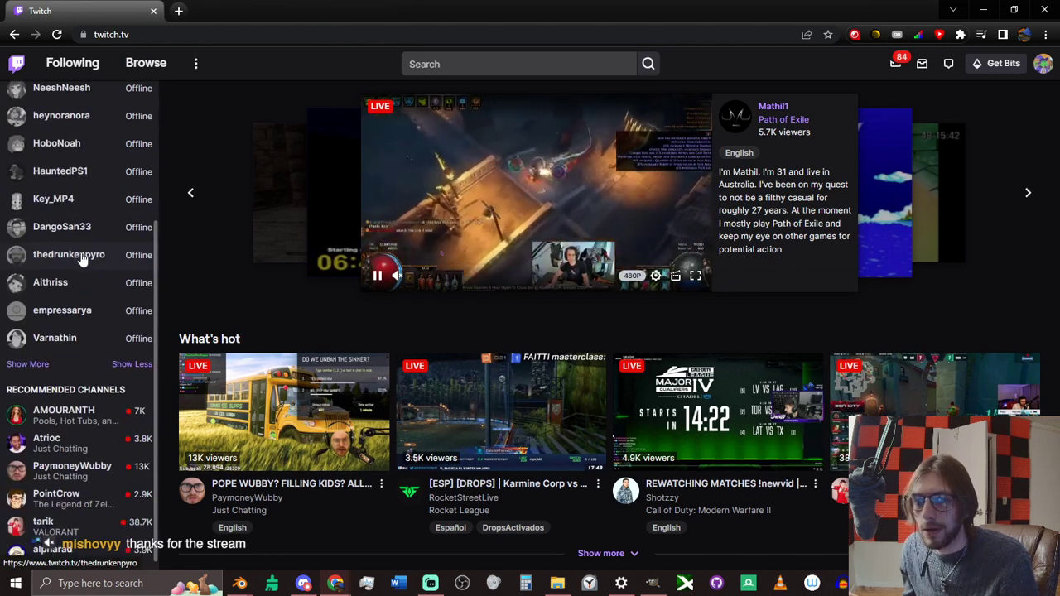
scroll(83, 261, "up", 4)
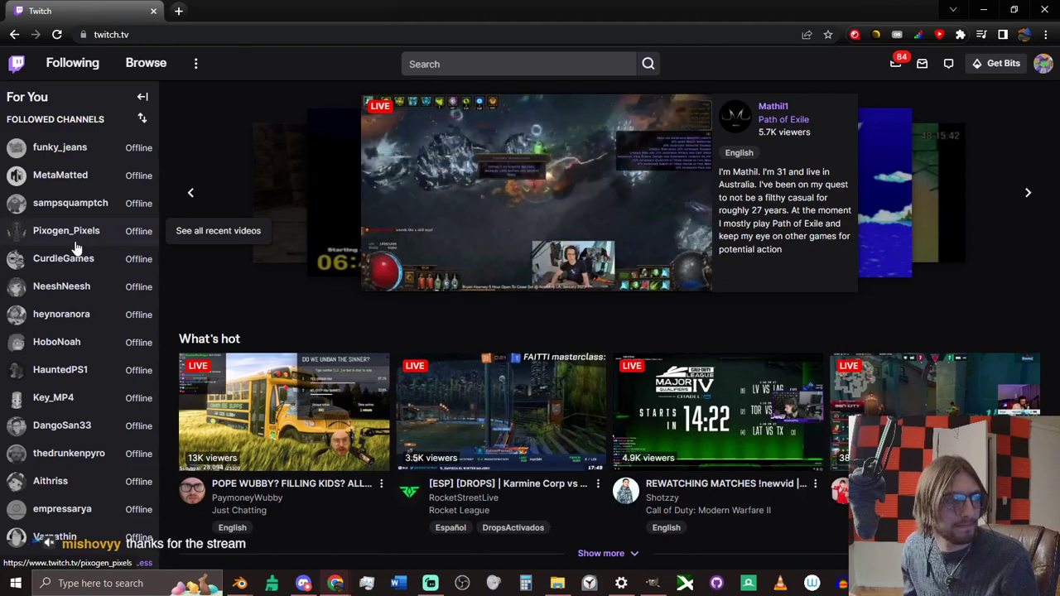
scroll(75, 249, "down", 2)
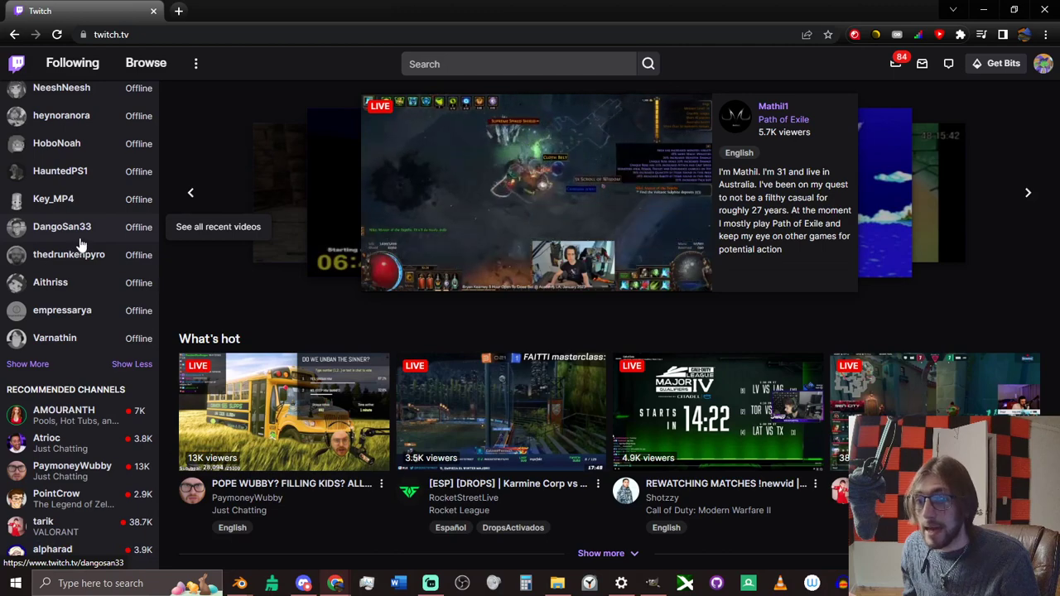
scroll(76, 249, "up", 2)
scroll(80, 321, "down", 2)
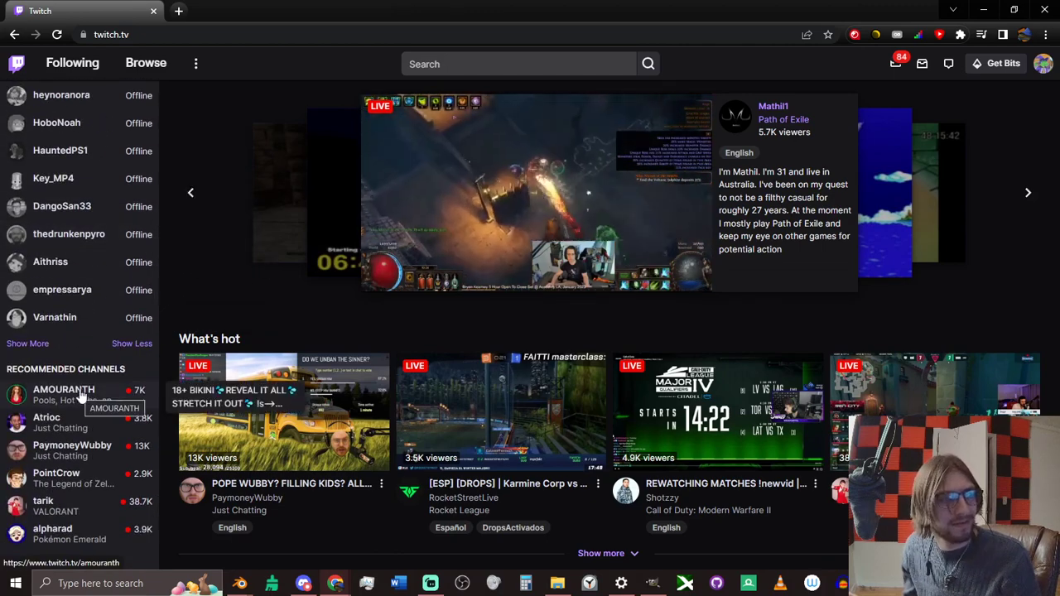
scroll(141, 216, "up", 2)
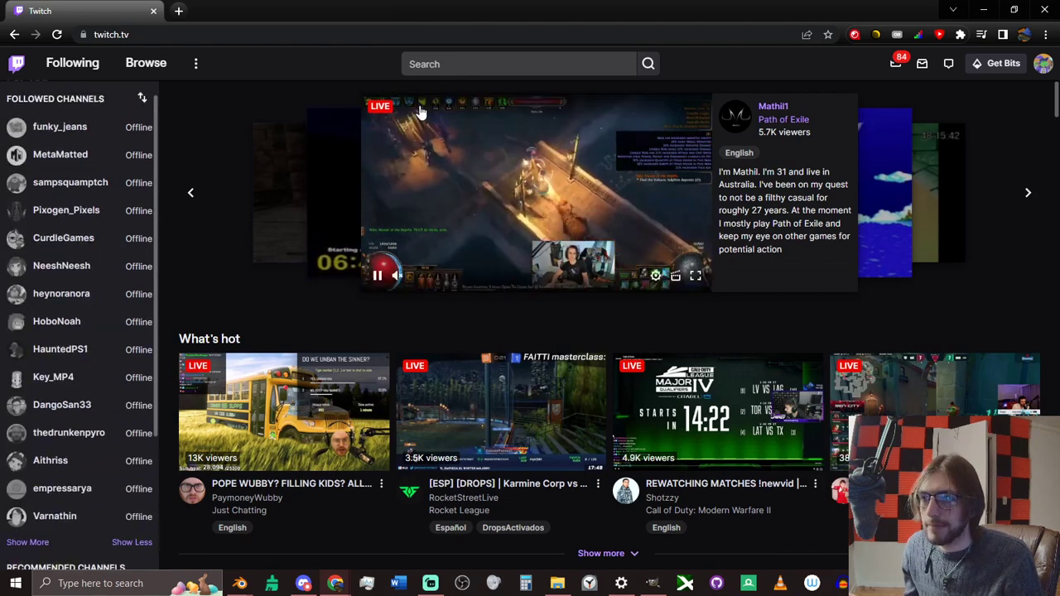
Search Twitch for "3d modeling", look through the channels and categories, and expand the list of past videos.
left_click(423, 63)
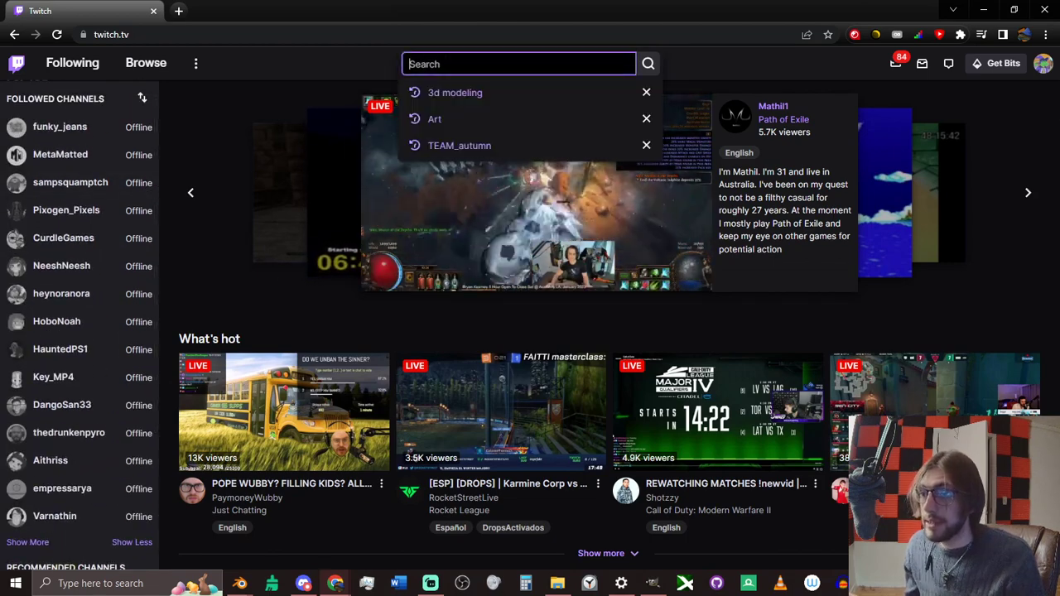
key("Down")
key("Return")
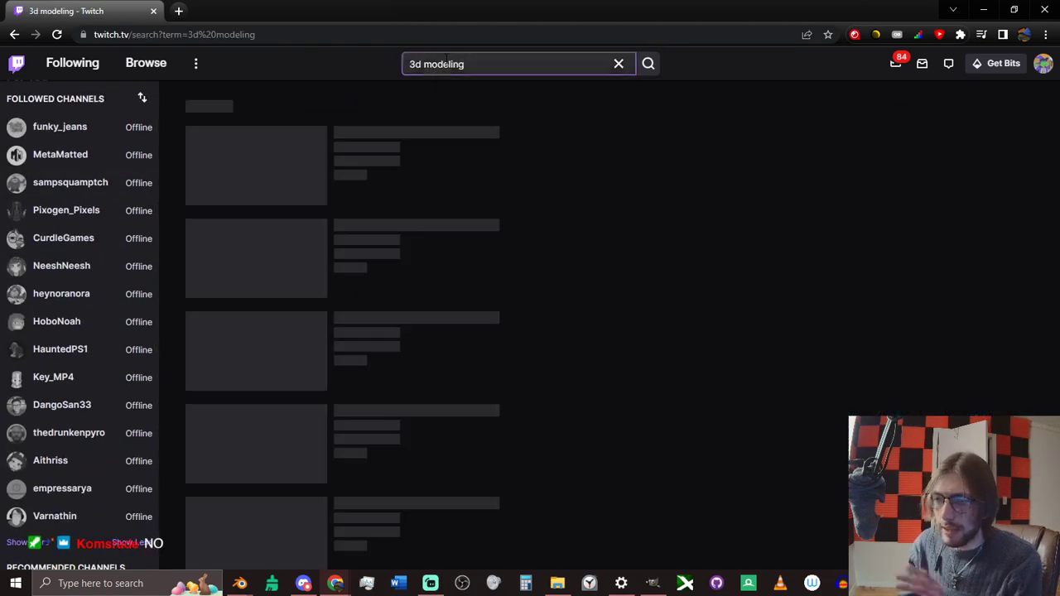
scroll(434, 107, "down", 2)
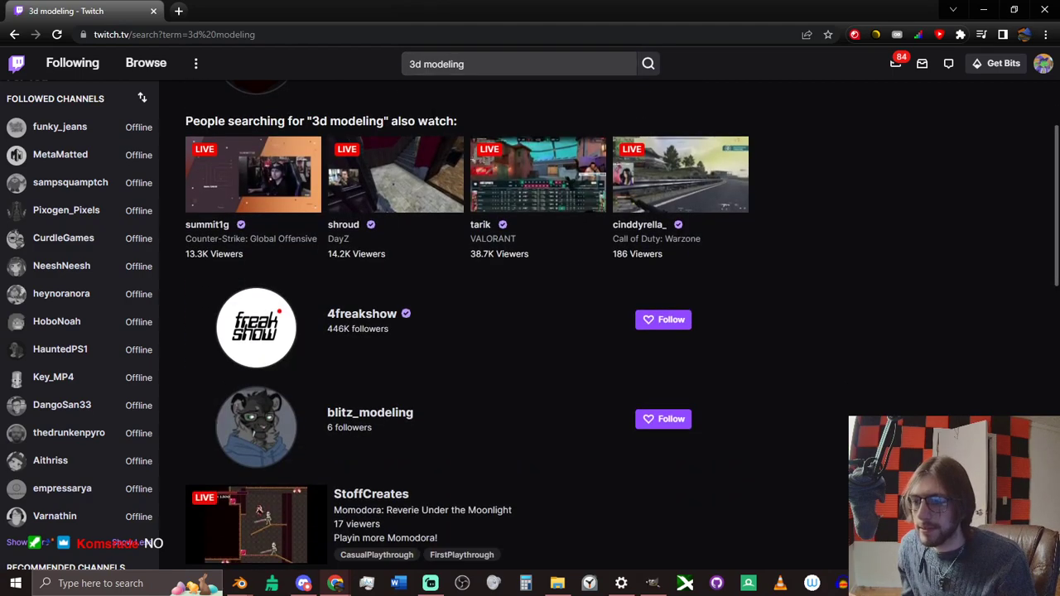
scroll(433, 113, "up", 2)
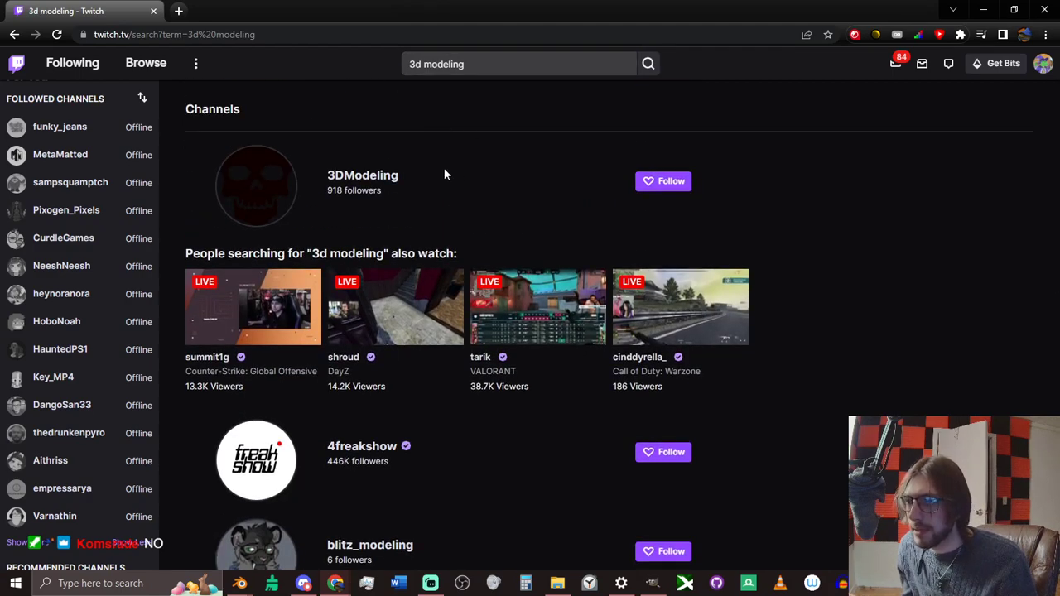
scroll(444, 171, "down", 4)
scroll(444, 174, "down", 1)
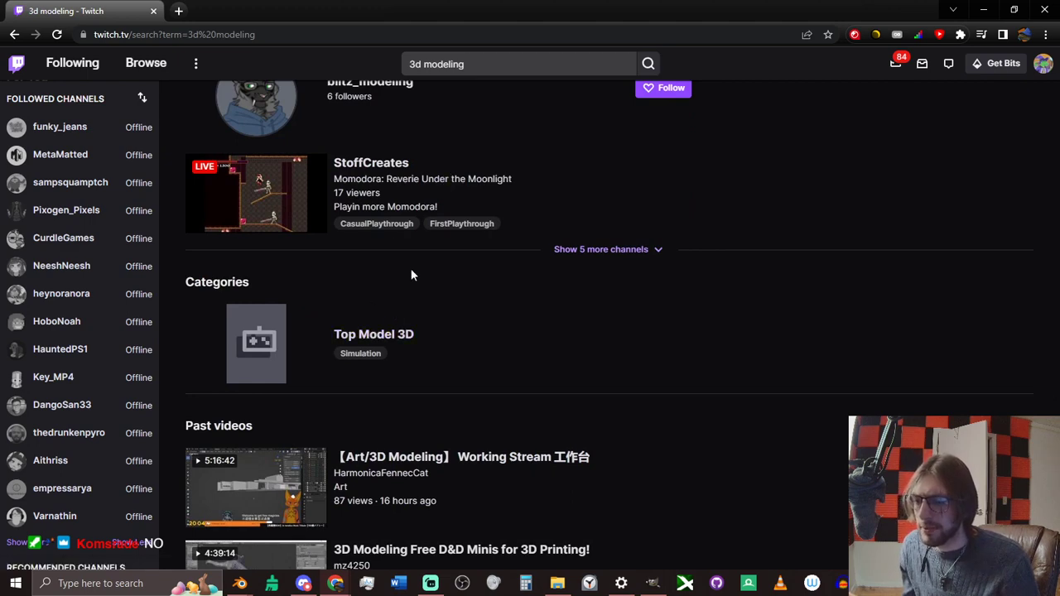
scroll(412, 273, "down", 4)
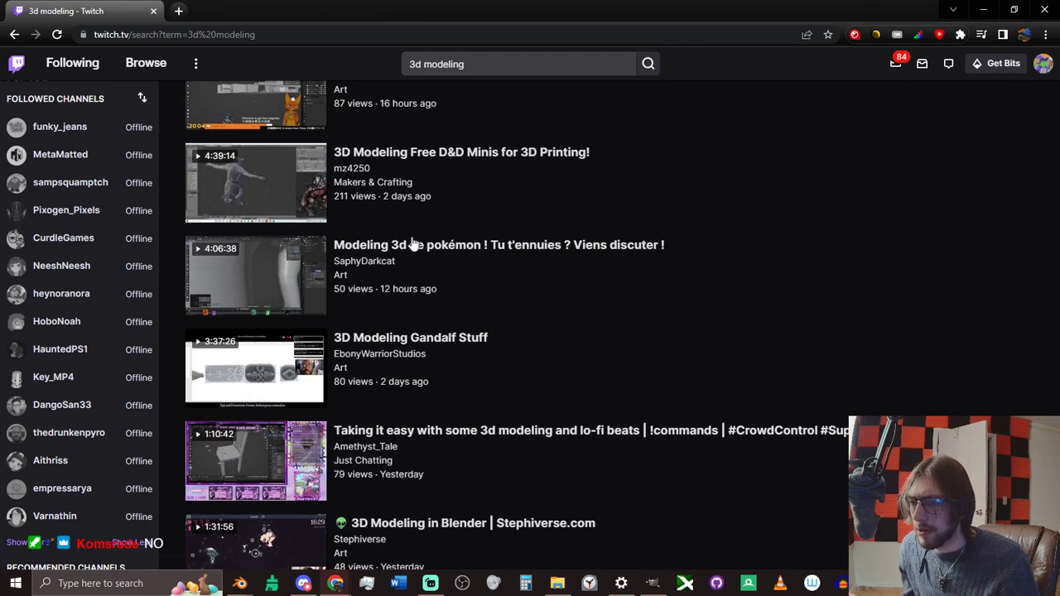
scroll(415, 261, "down", 1)
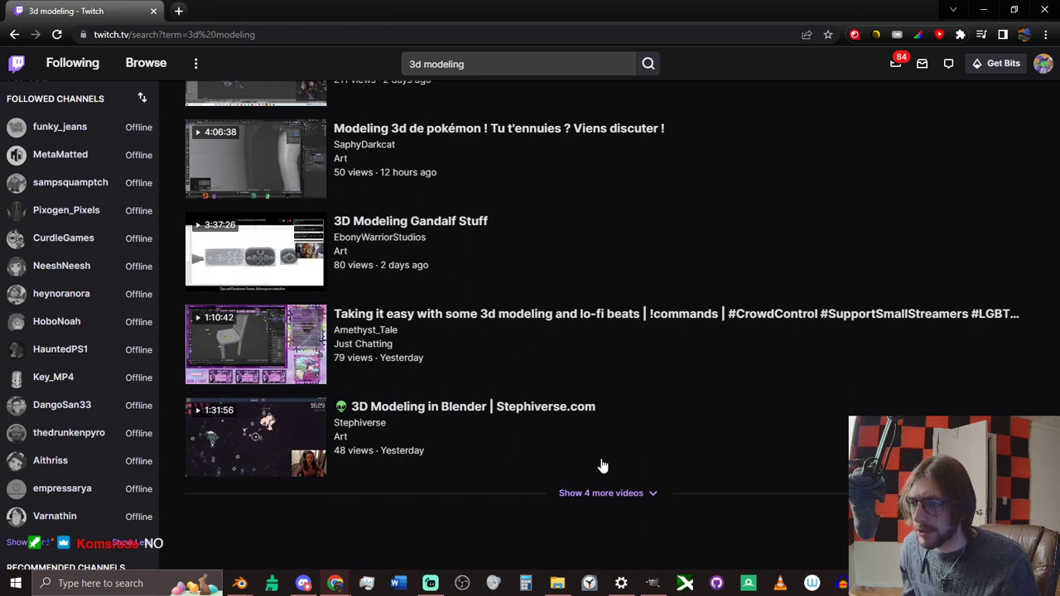
left_click(603, 492)
Search Twitch for "blender" and look through the live channels, categories and past videos.
left_click(500, 63)
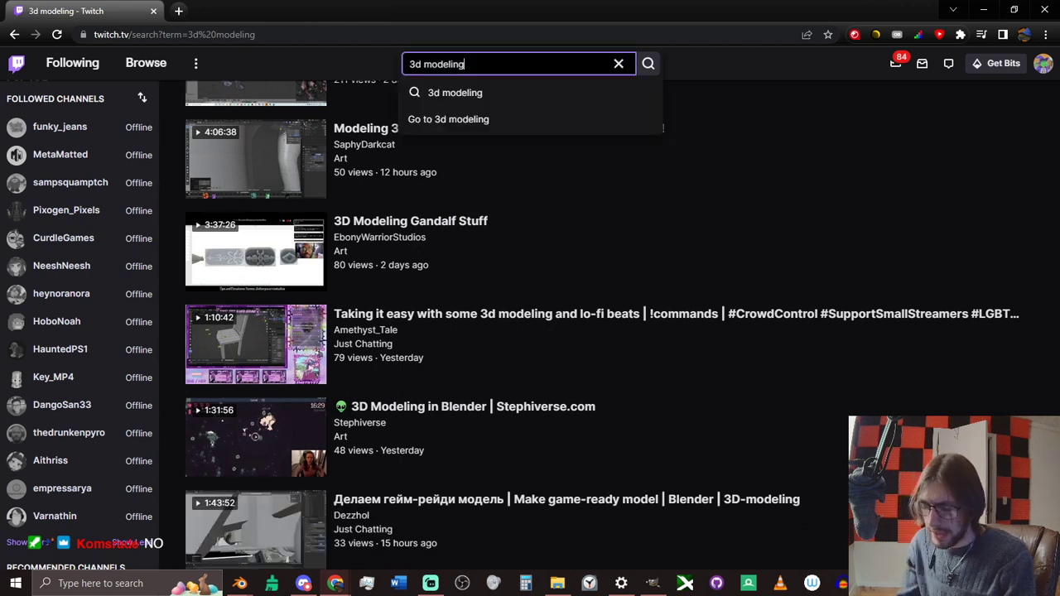
type("blender")
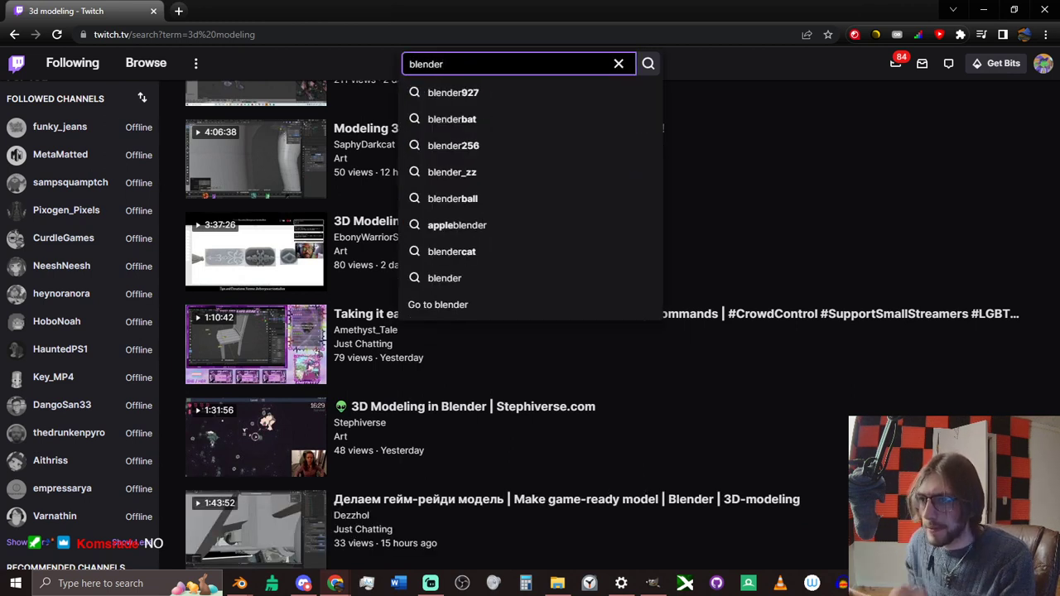
key("Return")
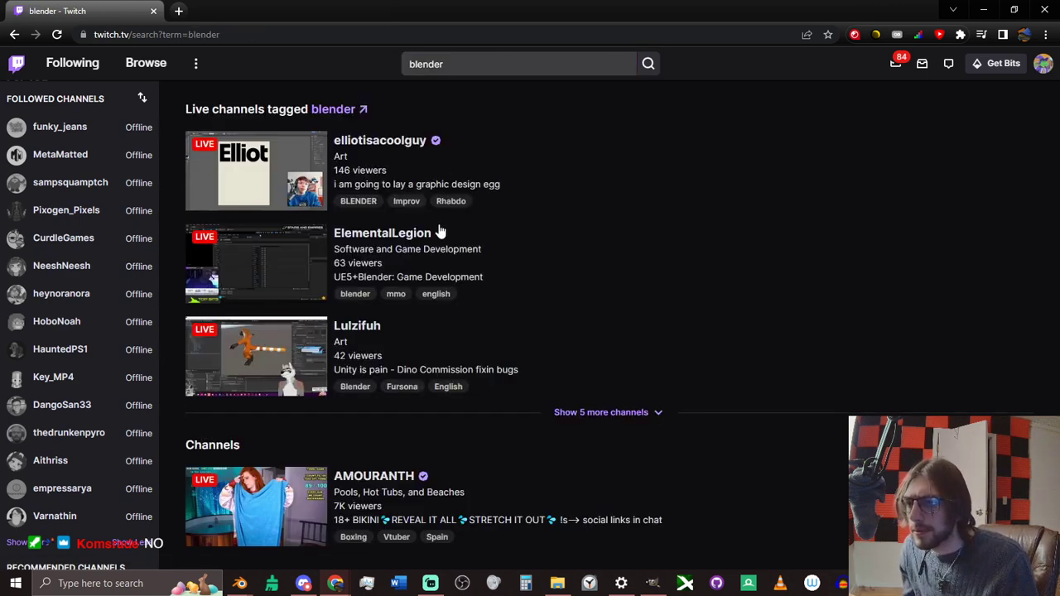
scroll(360, 301, "down", 5)
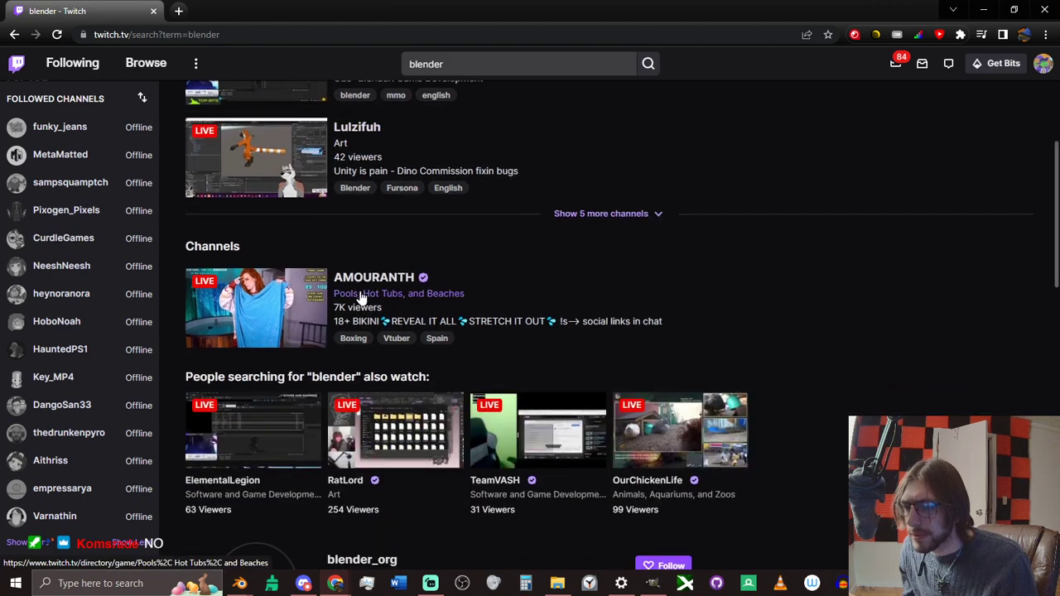
scroll(445, 284, "down", 7)
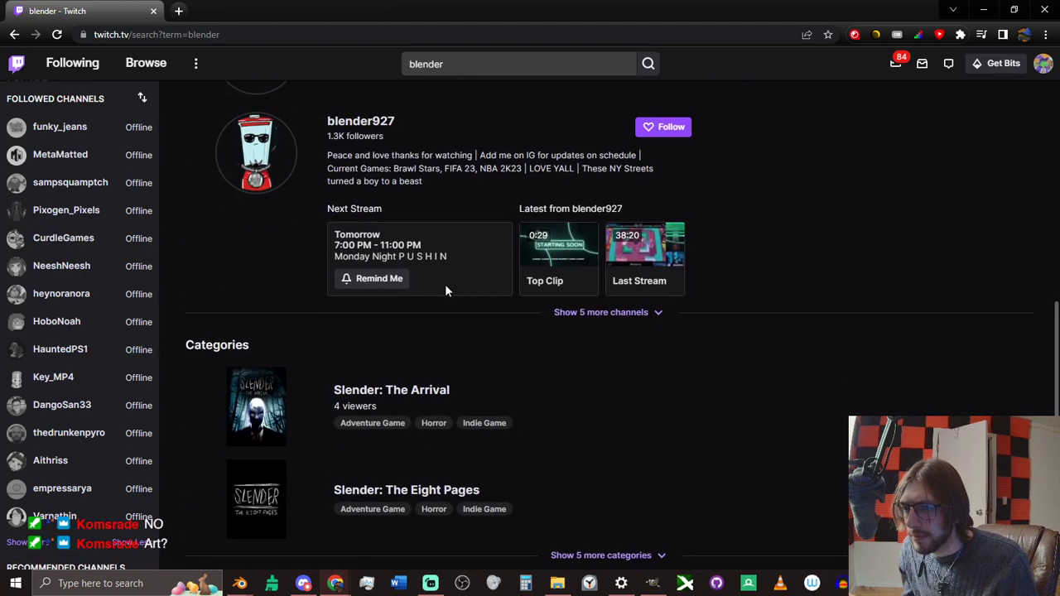
scroll(448, 291, "down", 1)
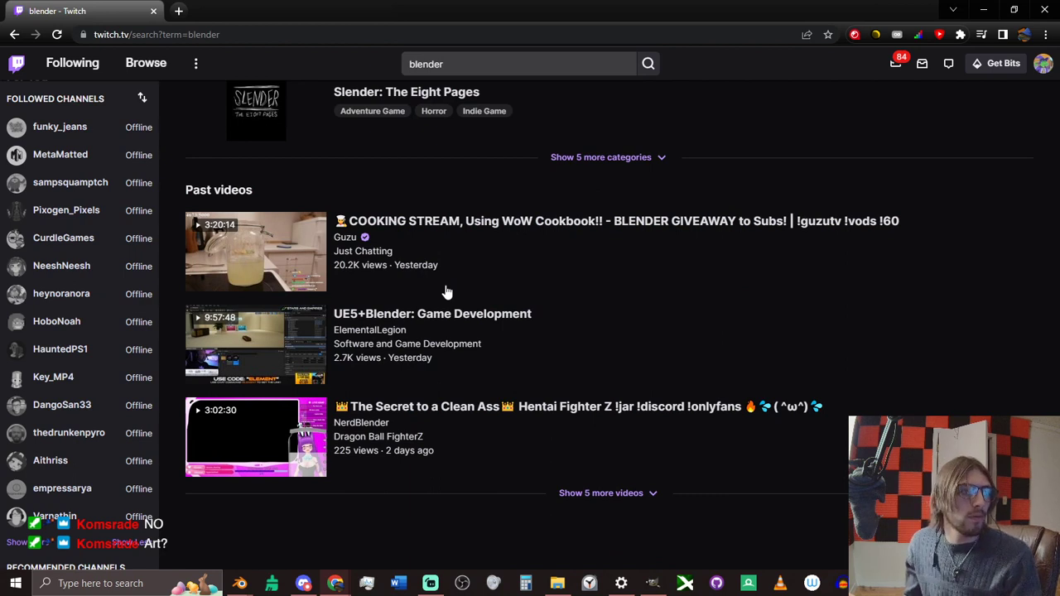
Look up "art" in the Twitch search and open the Art category from the suggestions.
left_click(515, 65)
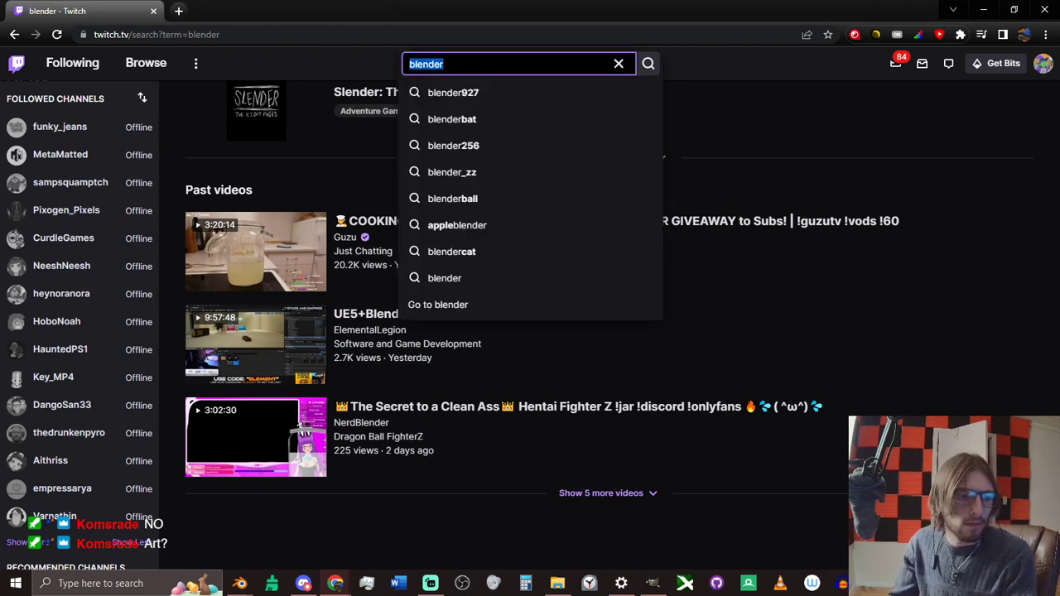
type("arm")
key("BackSpace")
type("t")
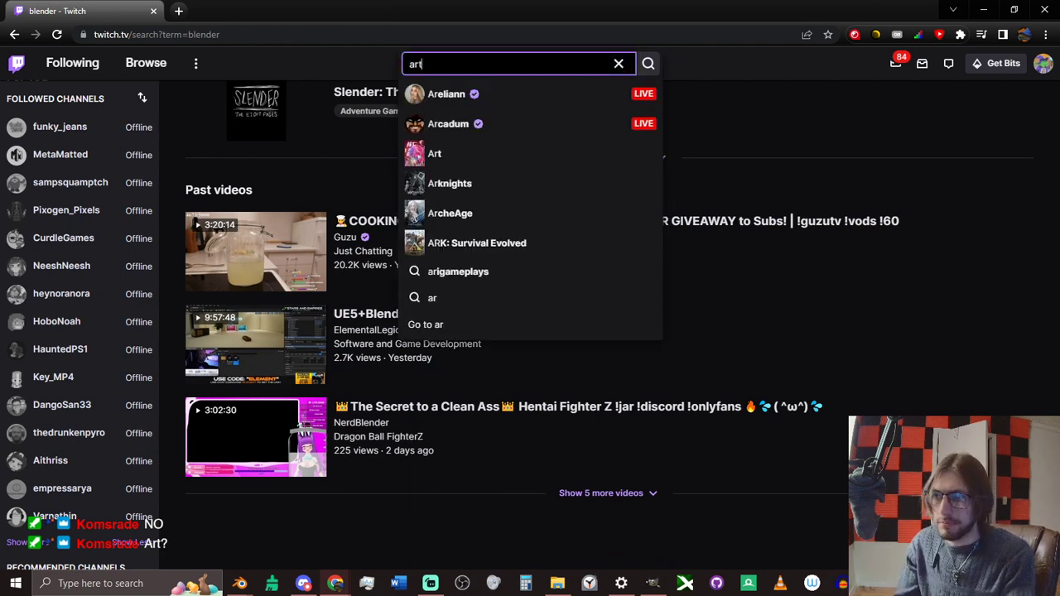
left_click(423, 157)
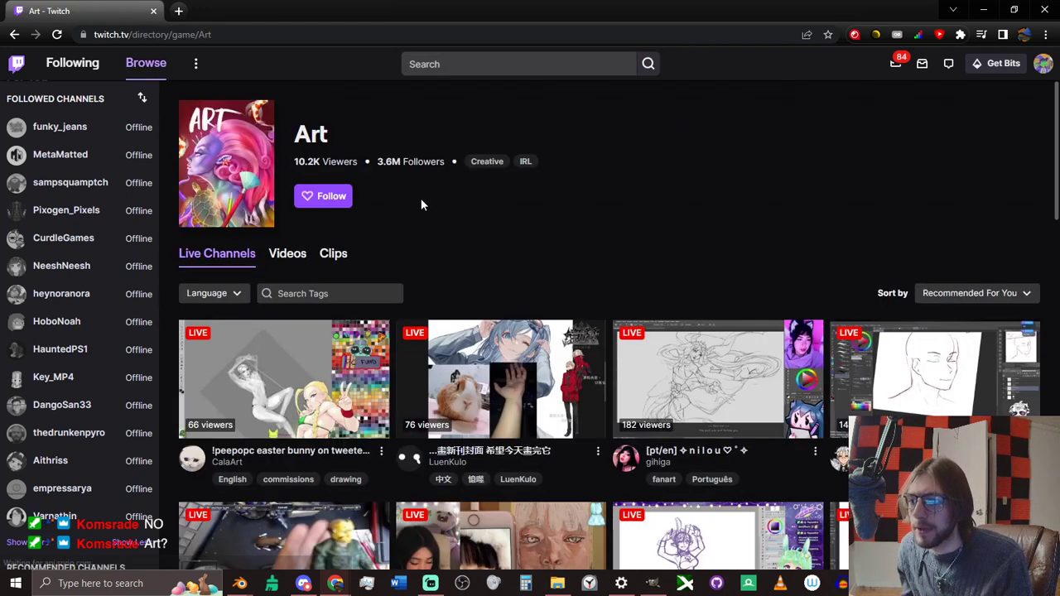
Browse the live channels in the Art category, checking their thumbnails, titles, tags and viewer numbers for a suitable stream.
scroll(419, 198, "down", 1)
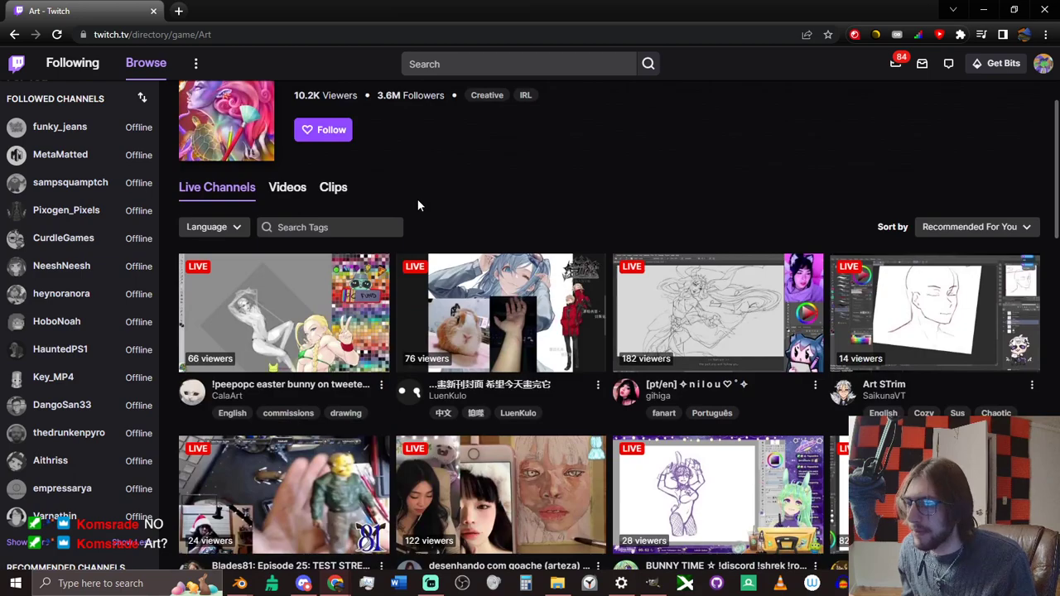
scroll(418, 199, "down", 6)
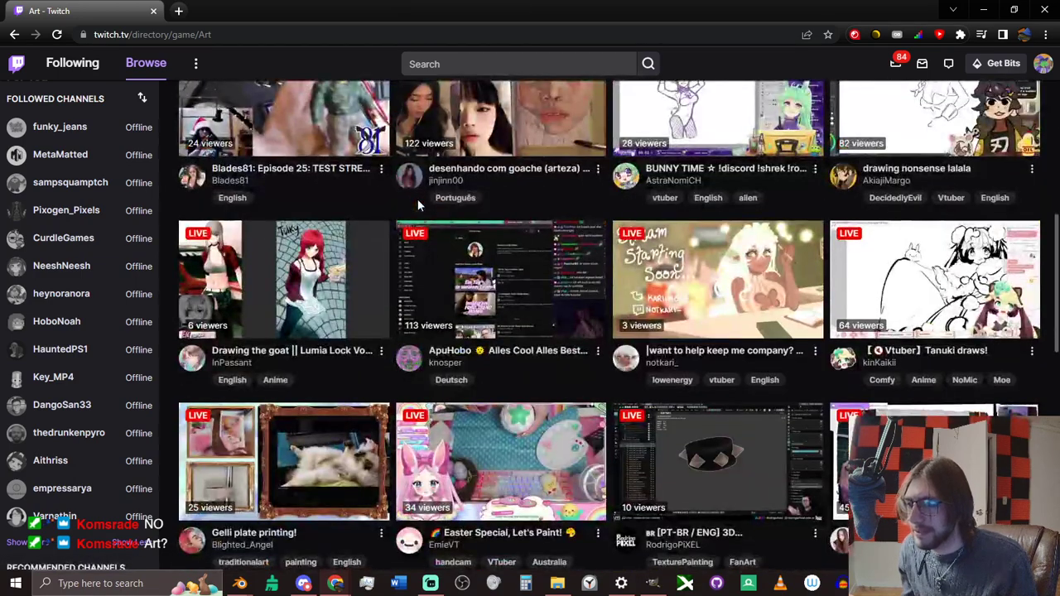
scroll(418, 199, "down", 6)
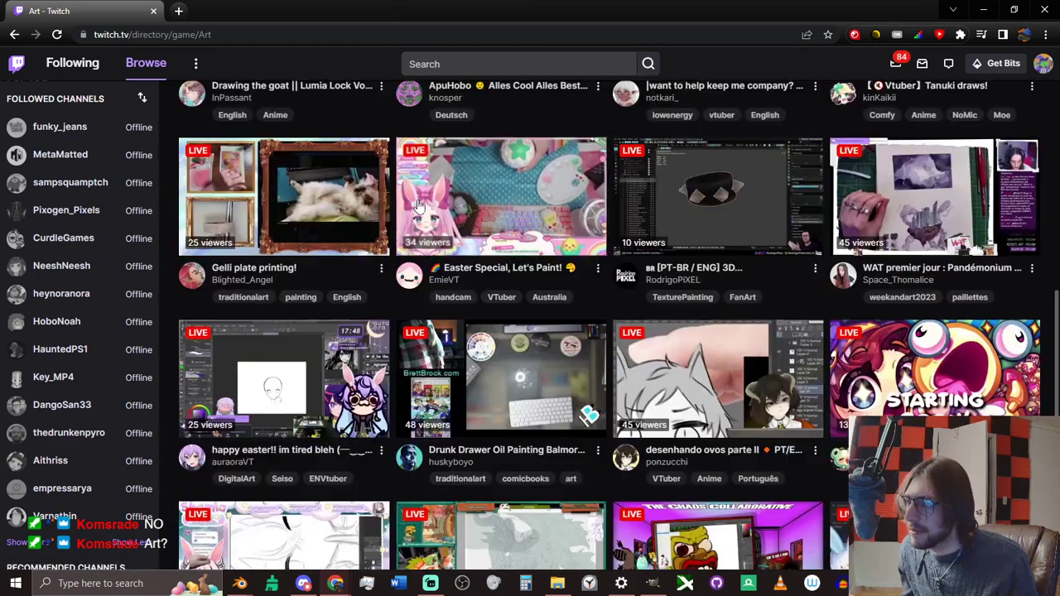
scroll(419, 205, "down", 4)
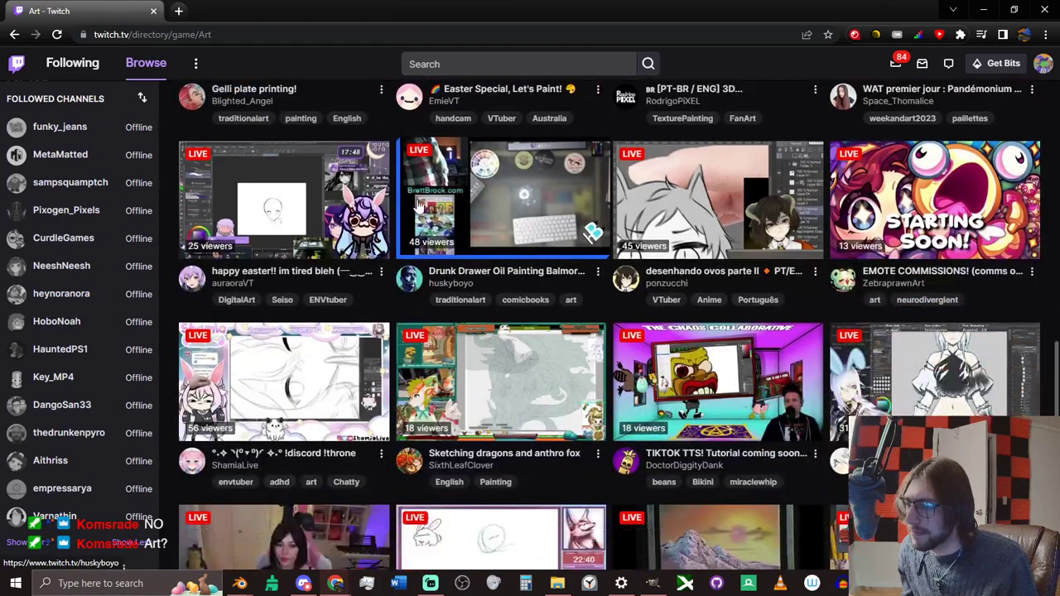
scroll(417, 204, "down", 1)
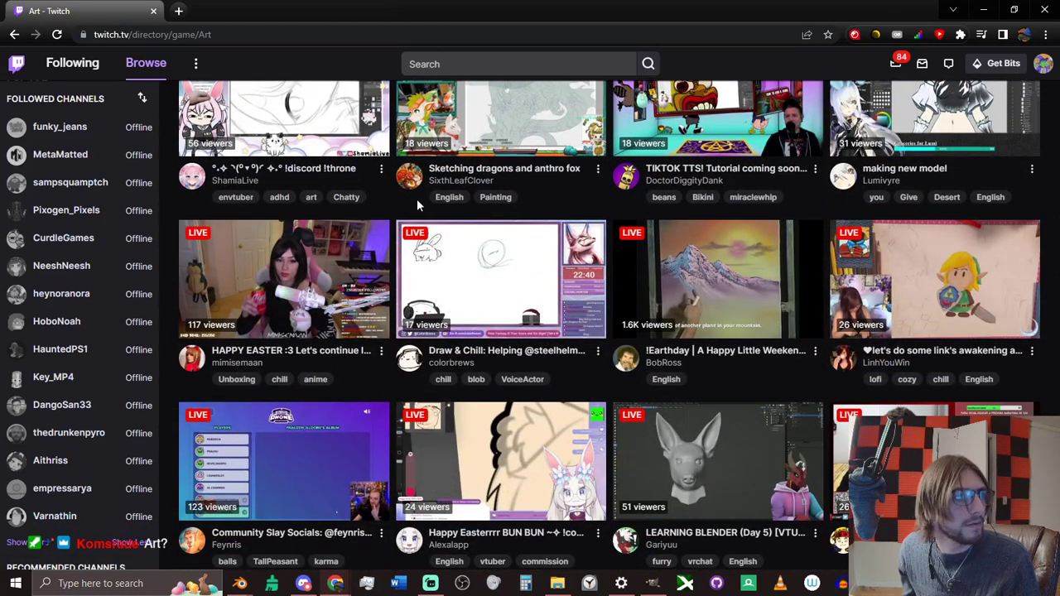
scroll(417, 199, "down", 2)
scroll(419, 206, "down", 6)
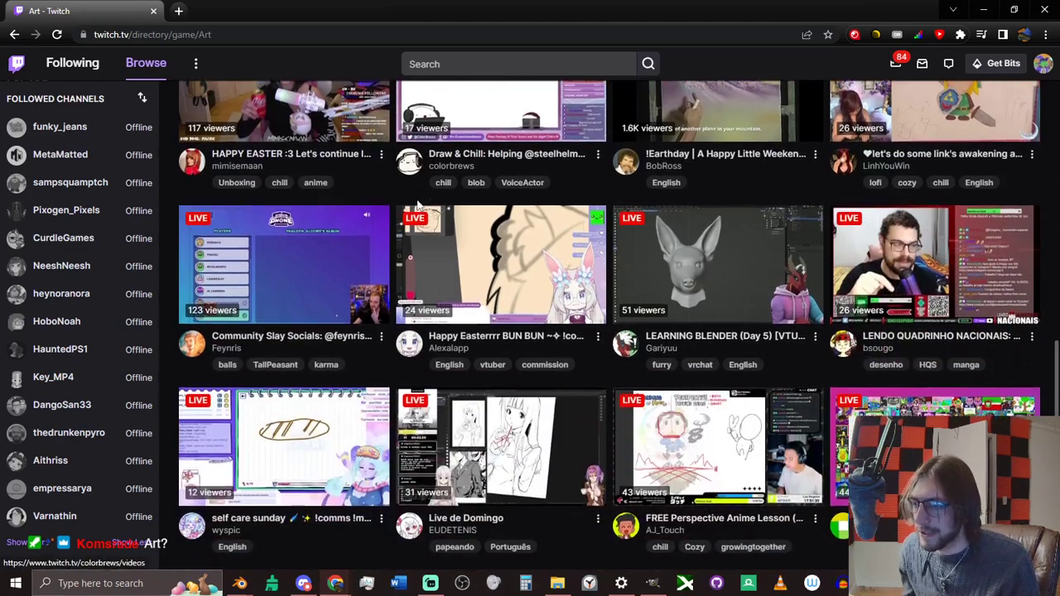
scroll(419, 207, "down", 5)
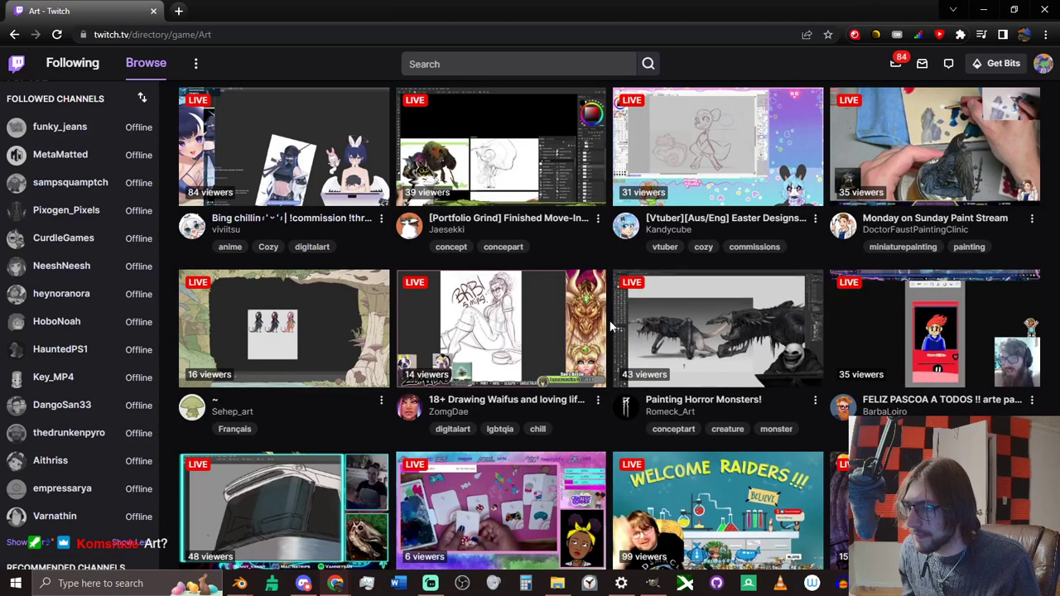
scroll(610, 327, "down", 5)
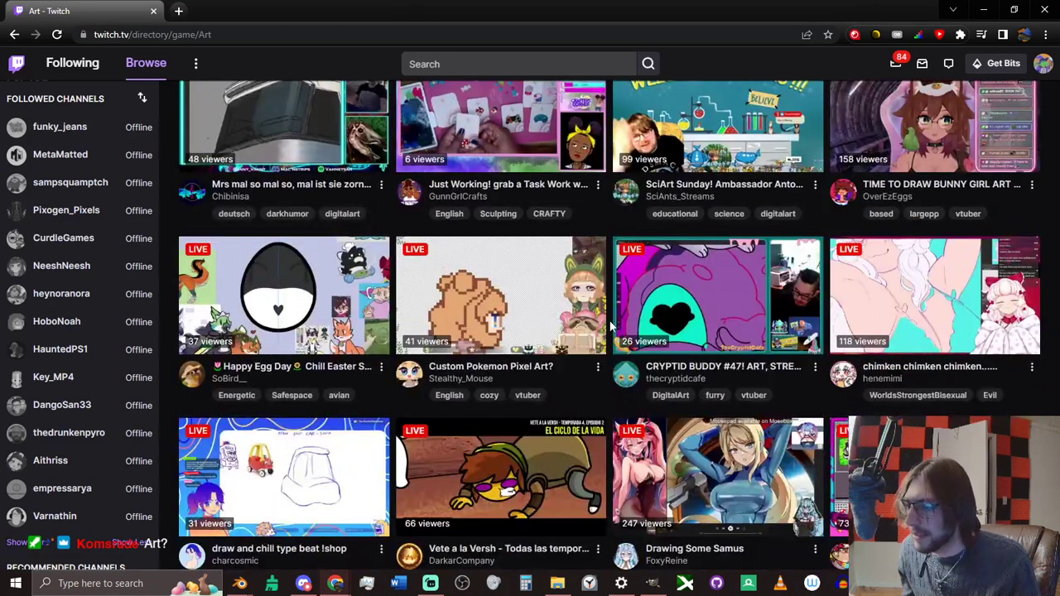
scroll(610, 326, "down", 3)
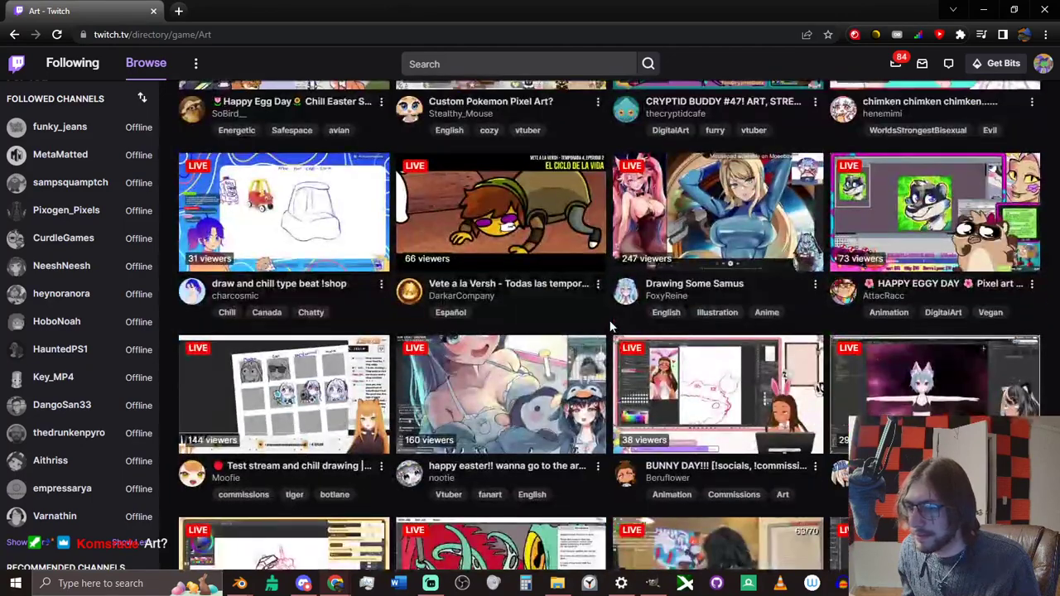
scroll(610, 326, "down", 4)
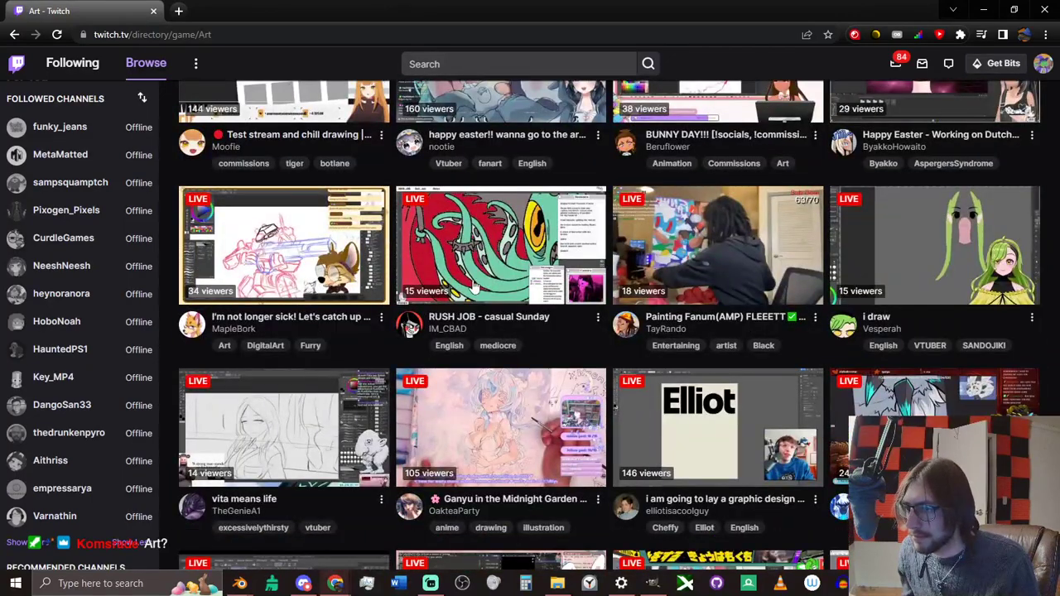
scroll(626, 332, "down", 2)
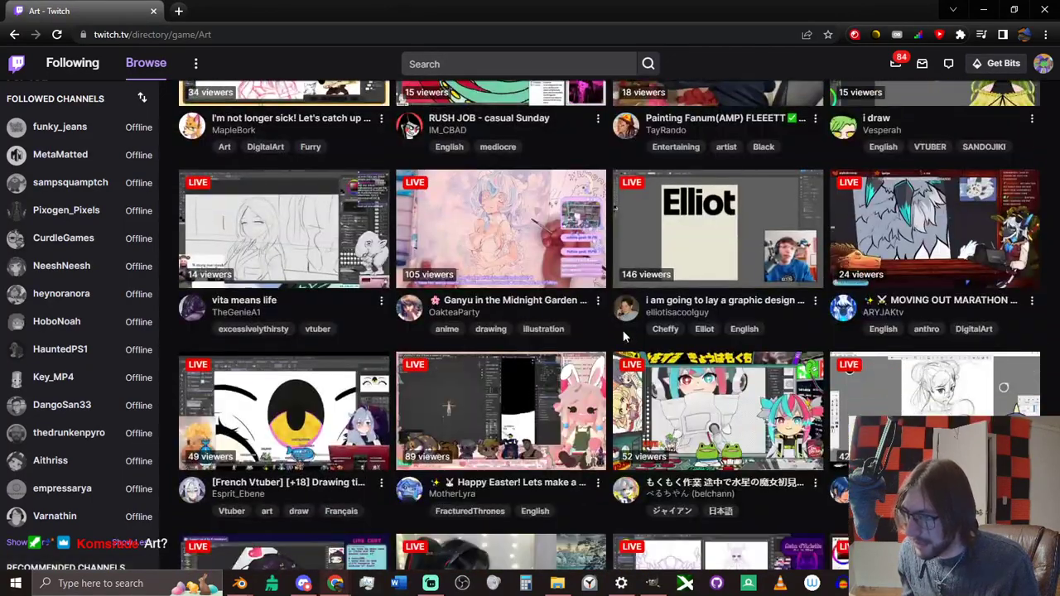
scroll(544, 336, "up", 13)
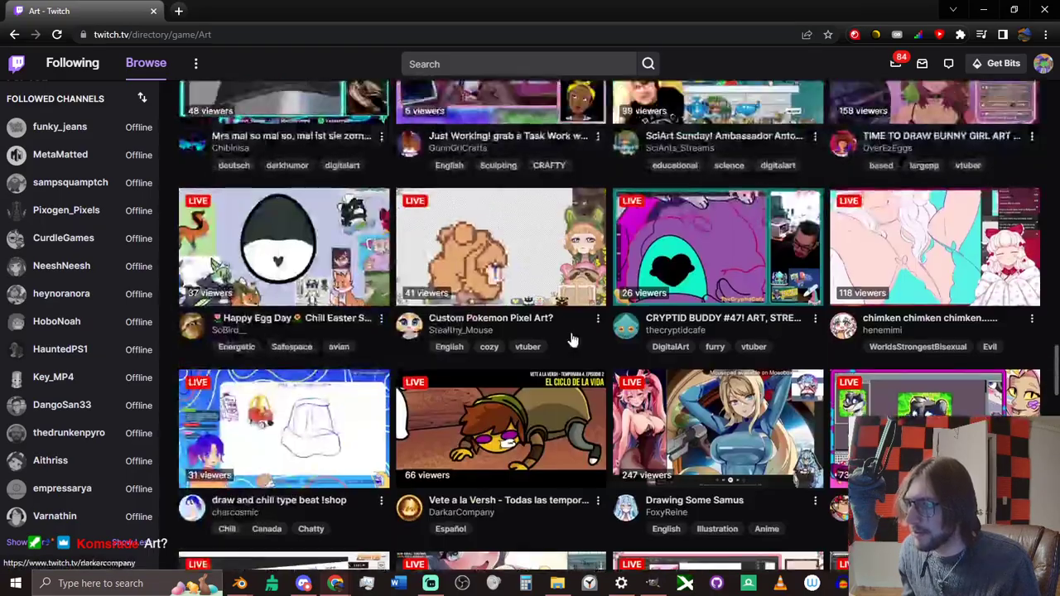
scroll(713, 315, "down", 13)
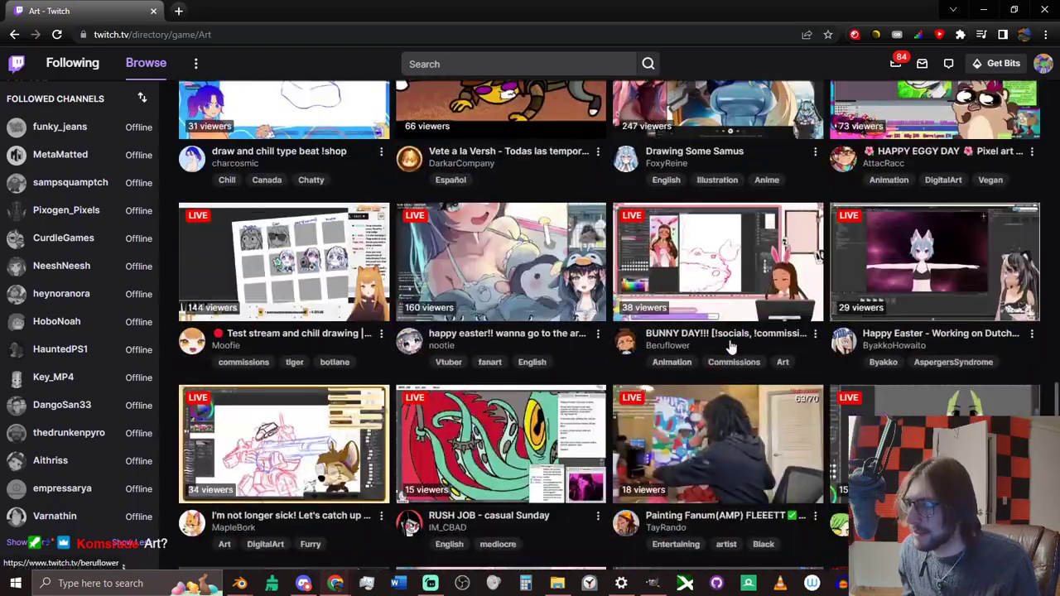
scroll(732, 345, "down", 2)
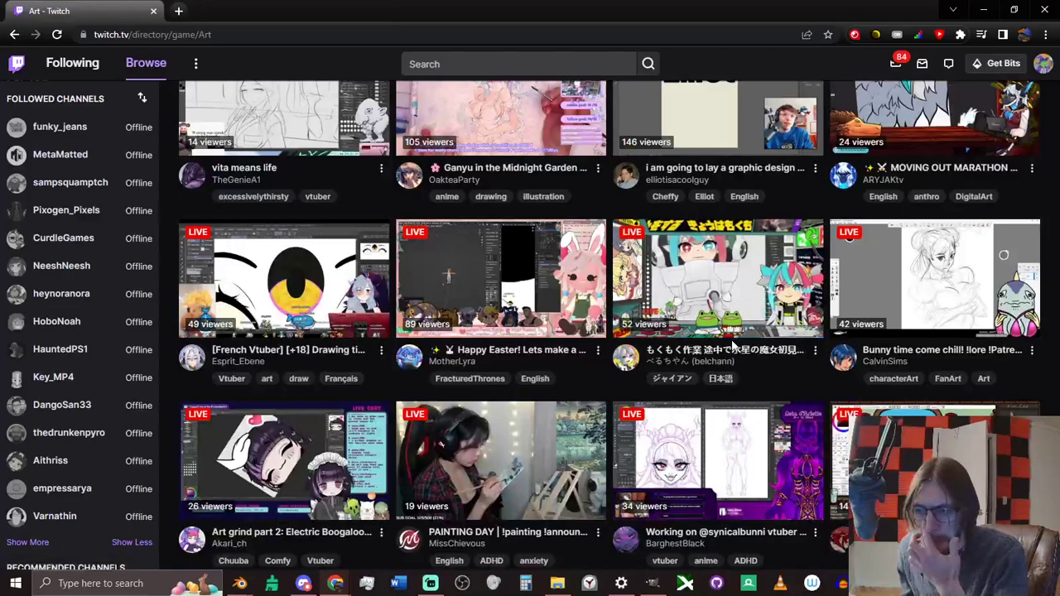
scroll(732, 345, "down", 2)
scroll(732, 345, "down", 3)
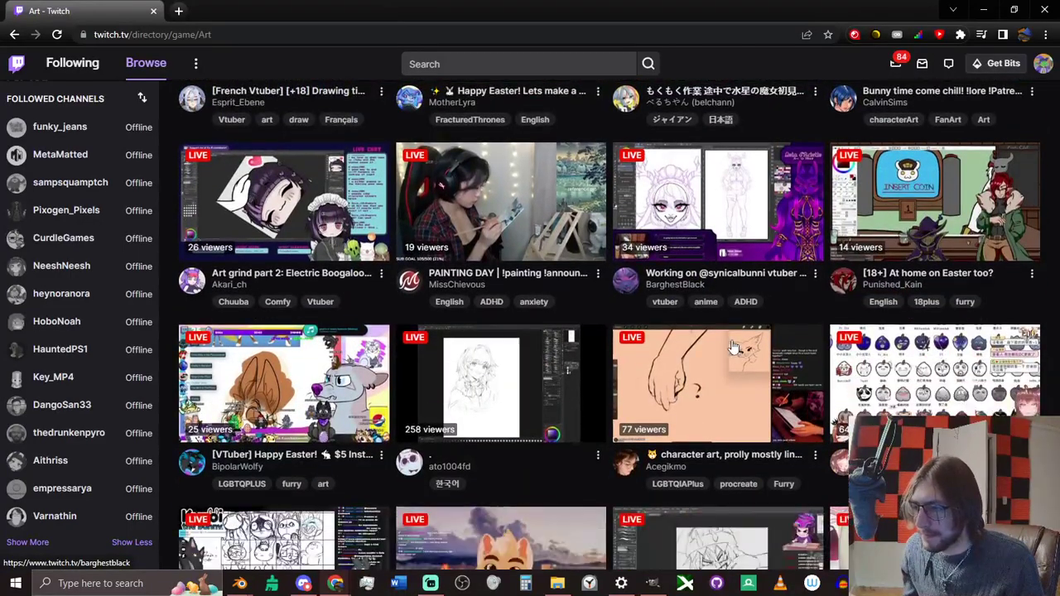
scroll(733, 345, "down", 4)
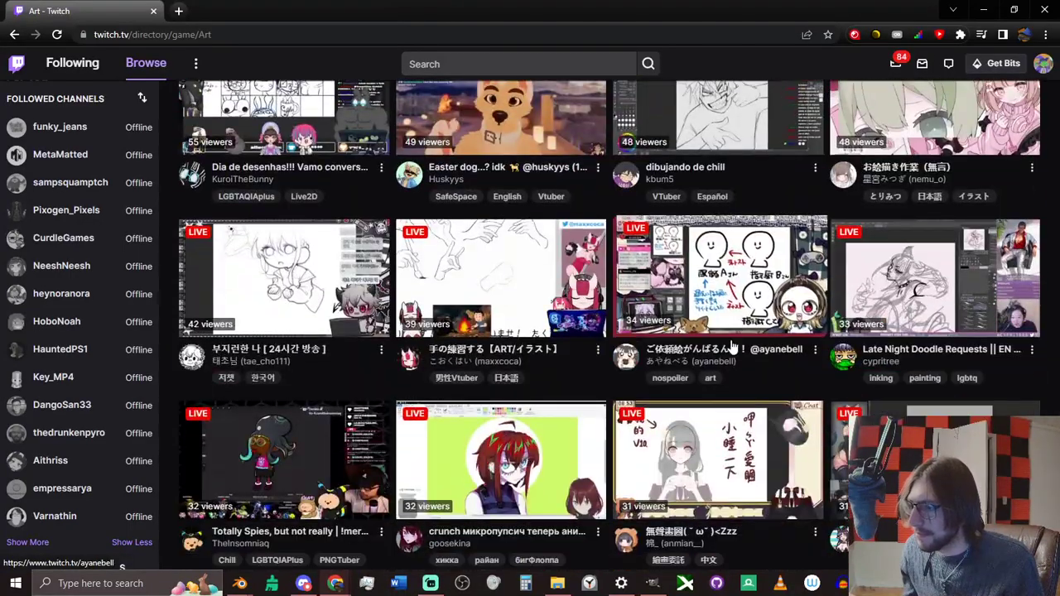
scroll(733, 345, "down", 3)
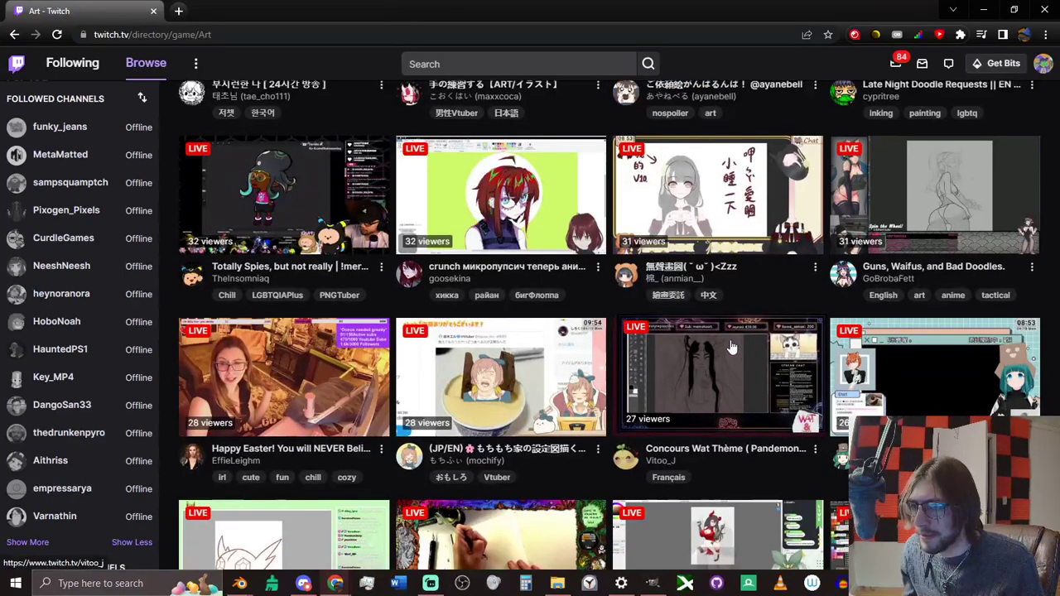
scroll(733, 348, "down", 2)
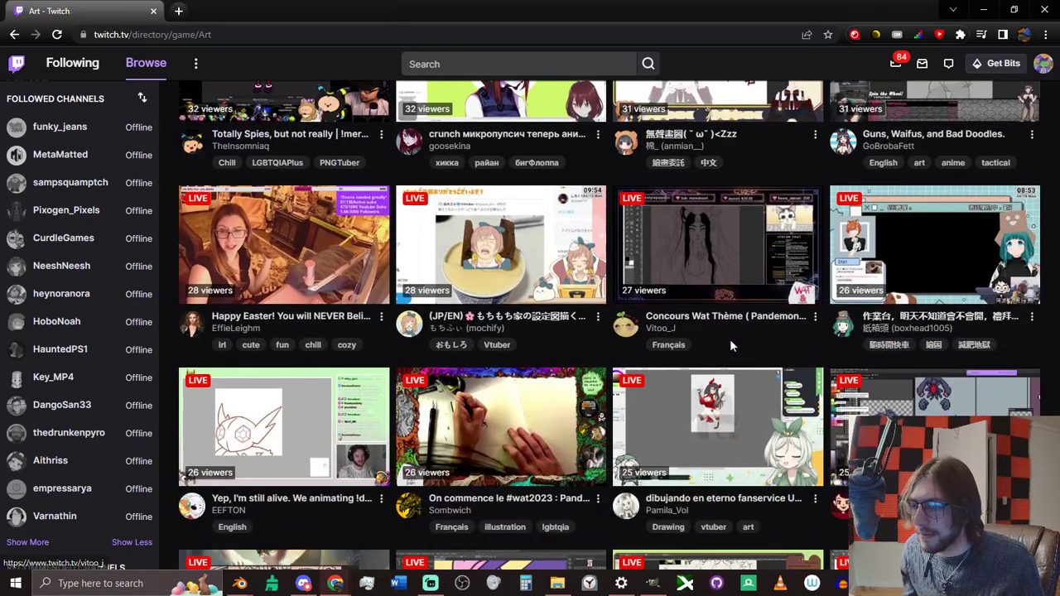
scroll(730, 339, "down", 5)
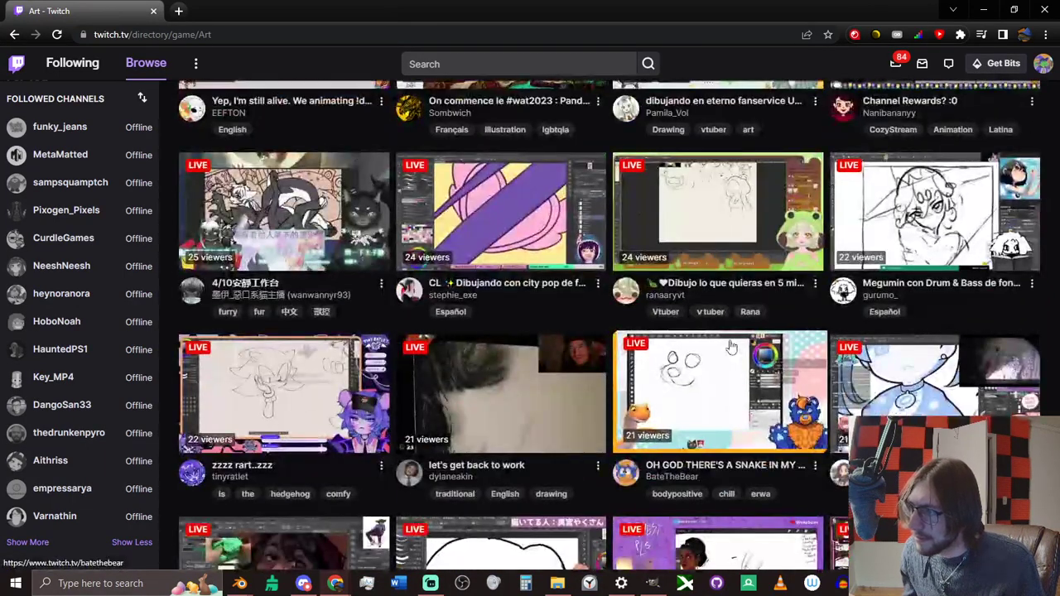
Look further down the Art category to the channels with few viewers, checking thumbnails, titles and tags for 3D or art streams.
scroll(732, 345, "down", 2)
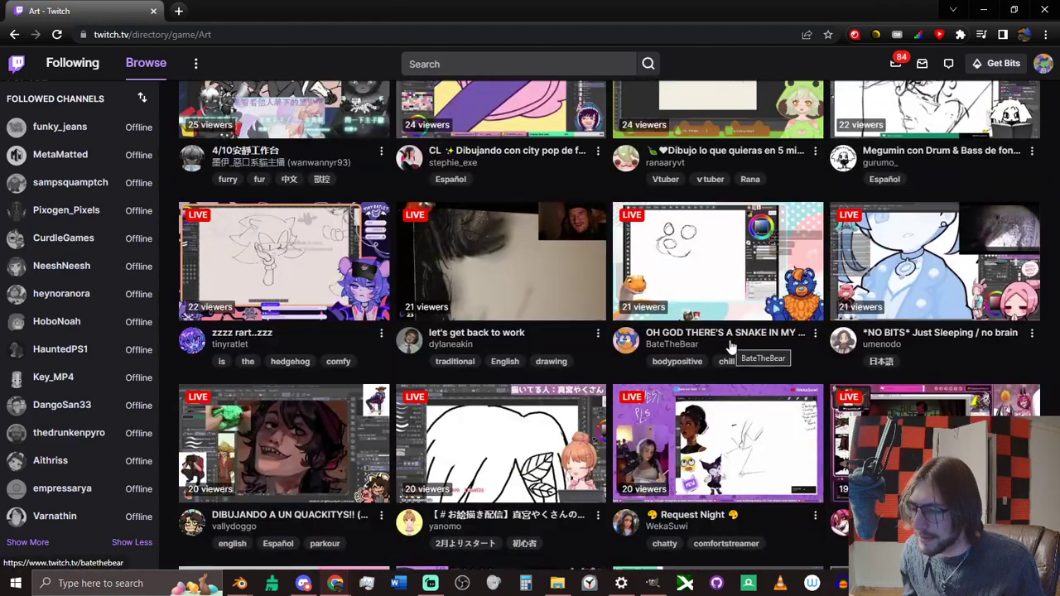
scroll(711, 338, "down", 3)
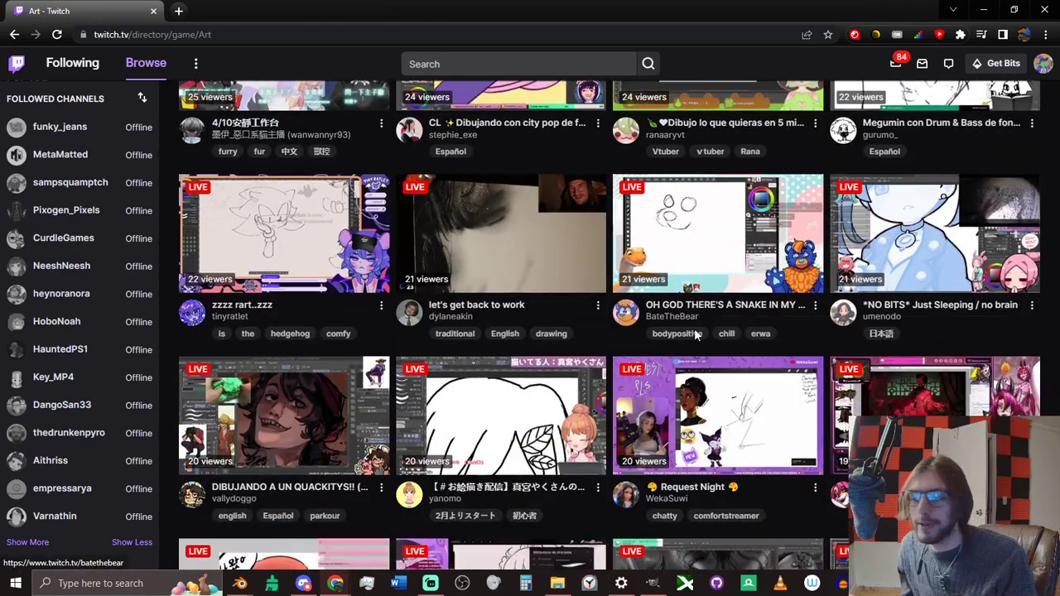
scroll(693, 329, "down", 3)
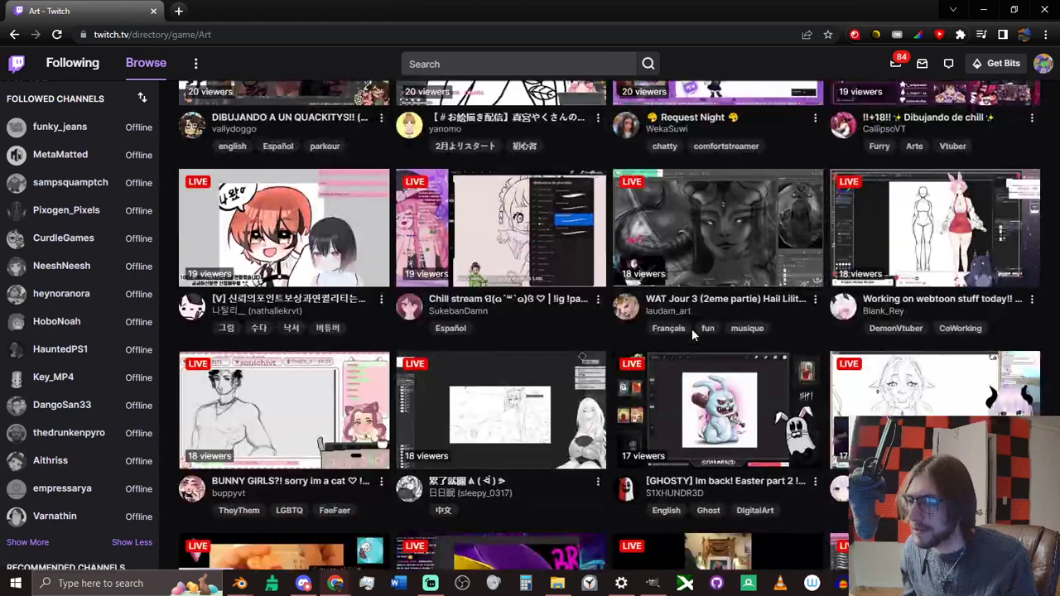
scroll(692, 328, "down", 5)
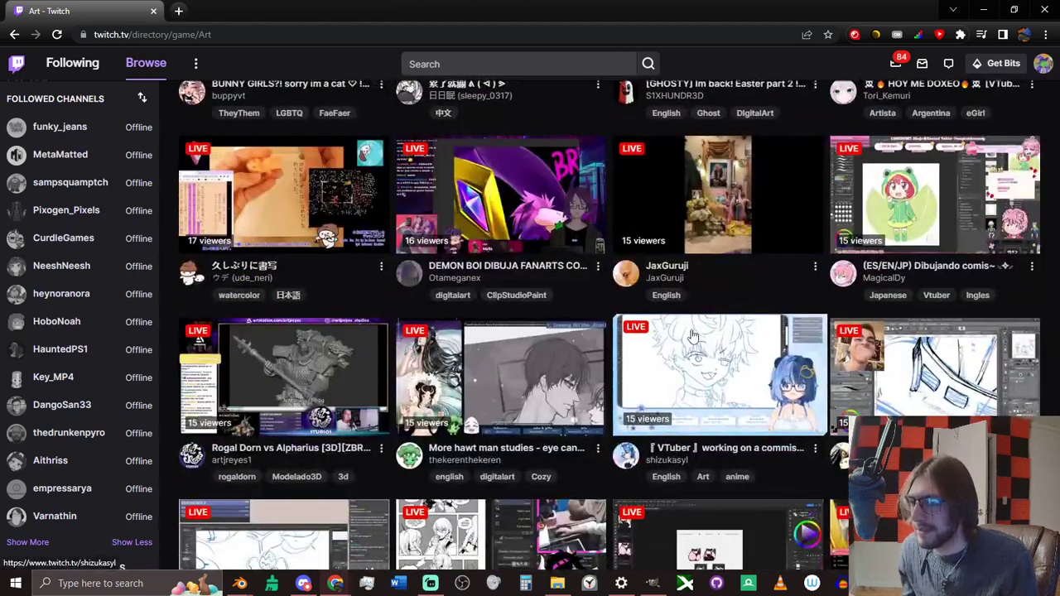
scroll(497, 364, "down", 3)
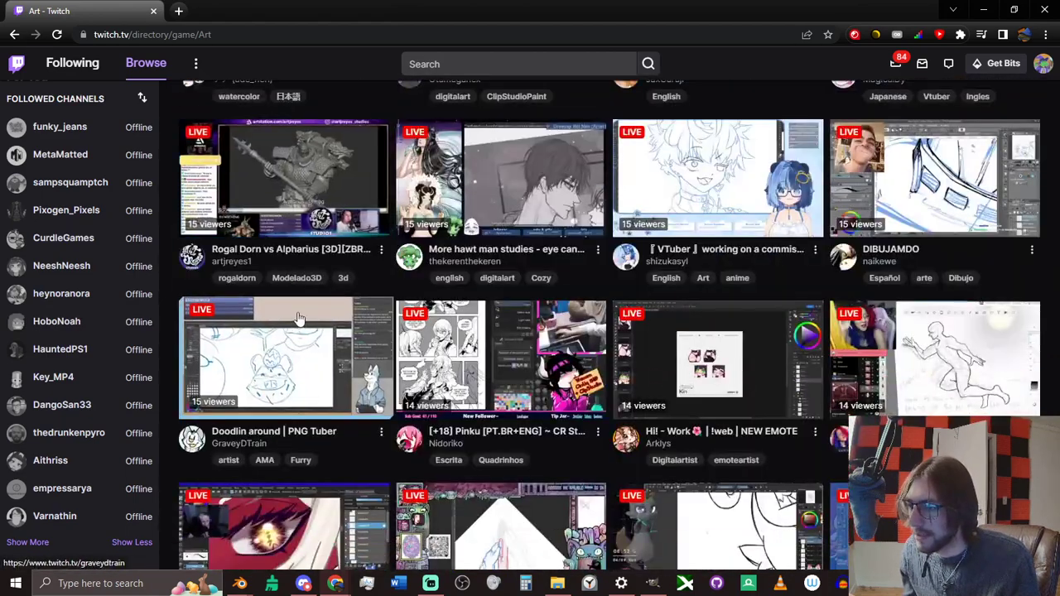
scroll(300, 319, "down", 3)
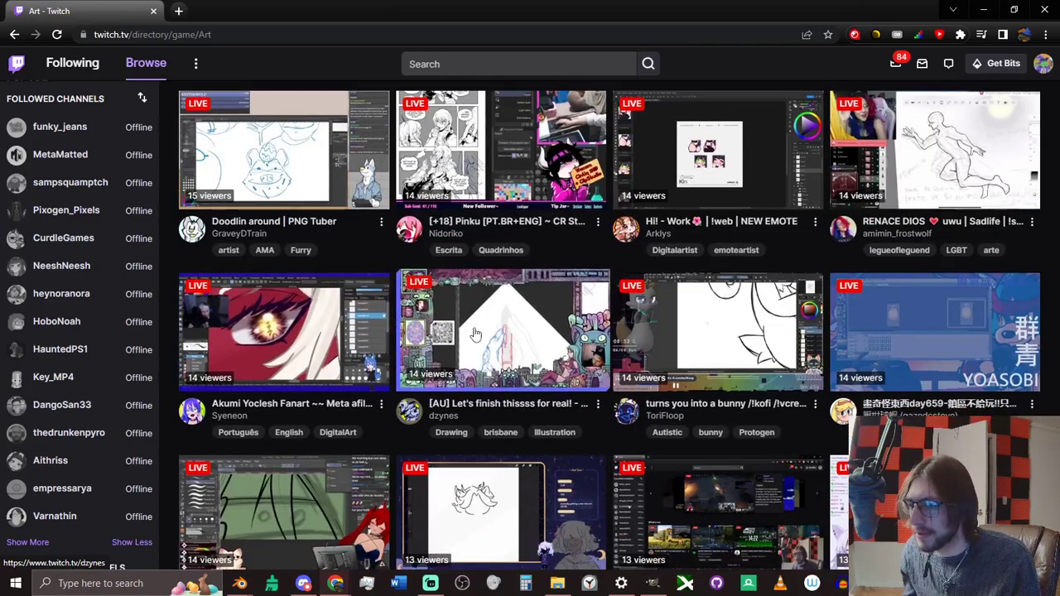
scroll(476, 334, "down", 4)
scroll(476, 333, "down", 2)
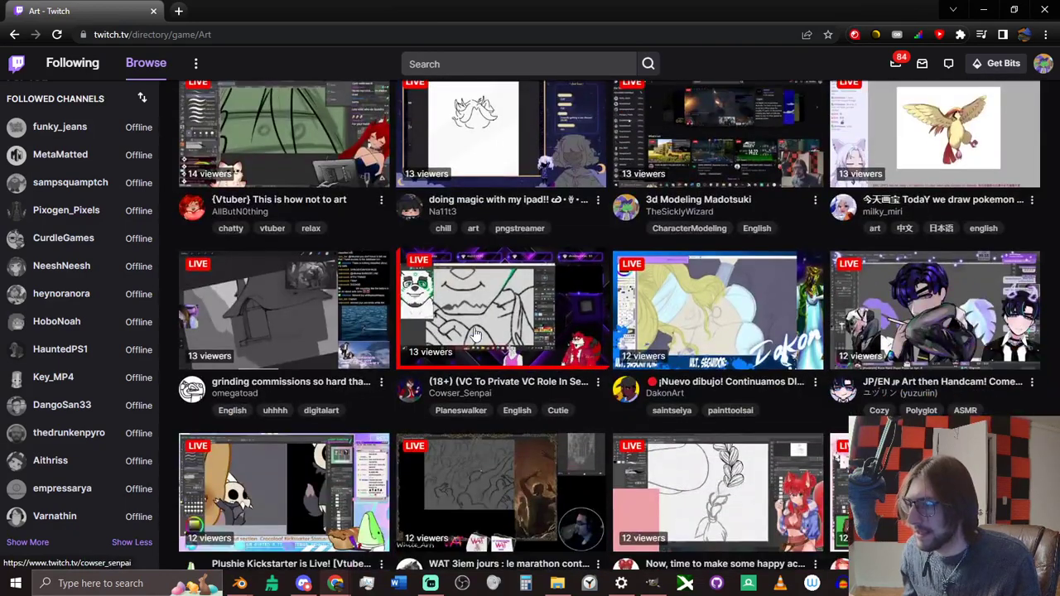
scroll(476, 334, "down", 5)
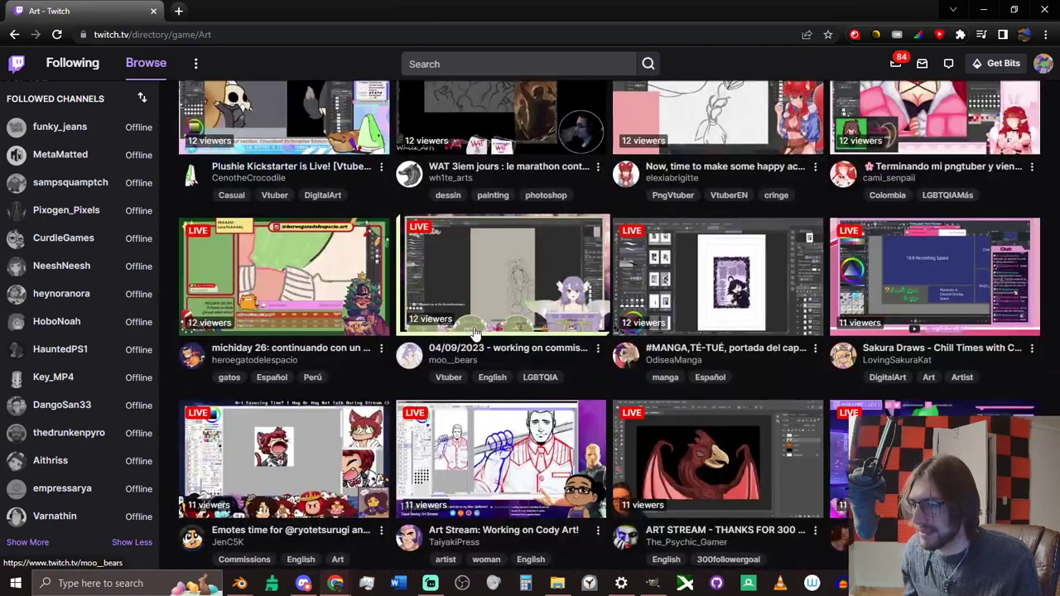
scroll(477, 333, "down", 4)
scroll(477, 334, "down", 3)
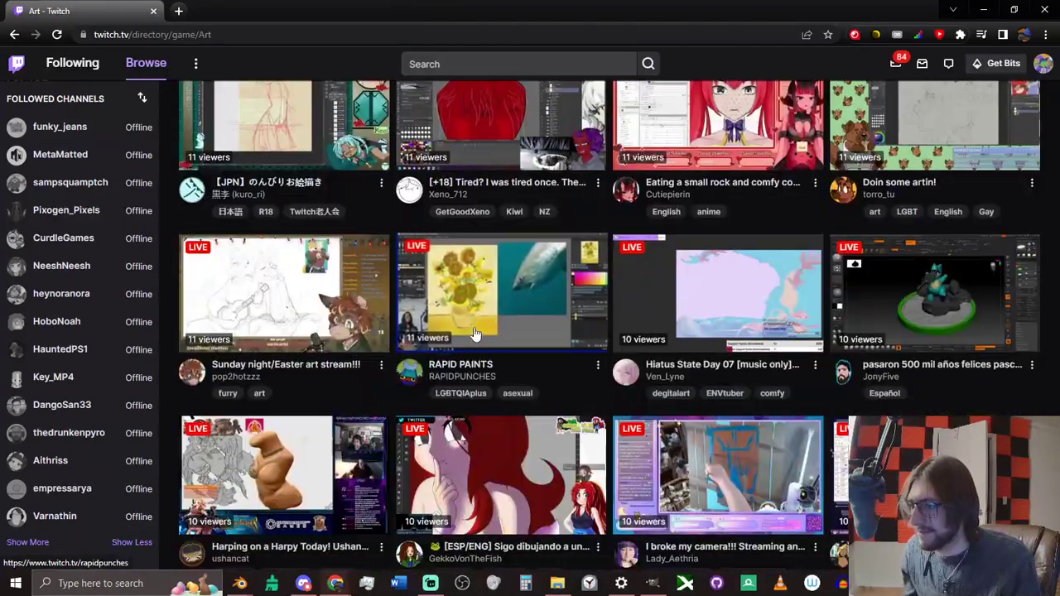
scroll(476, 334, "down", 3)
scroll(477, 334, "down", 3)
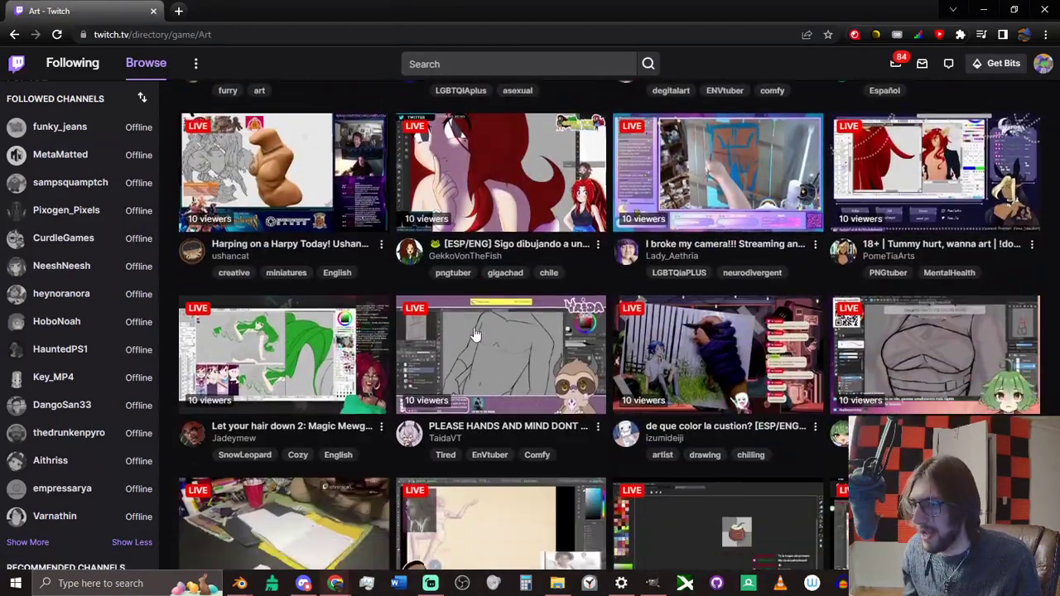
scroll(476, 334, "down", 3)
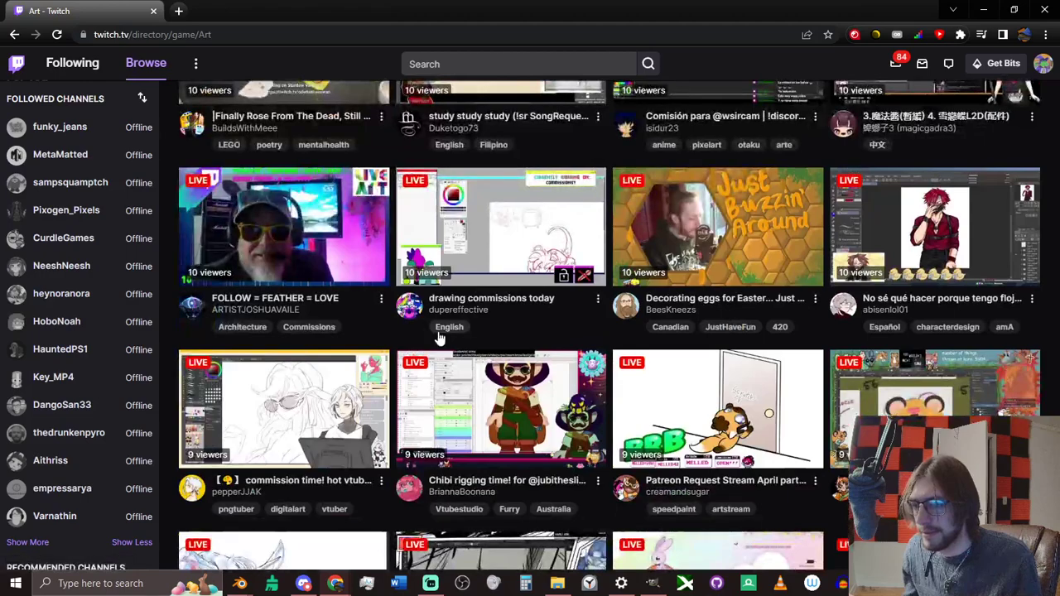
scroll(440, 338, "down", 2)
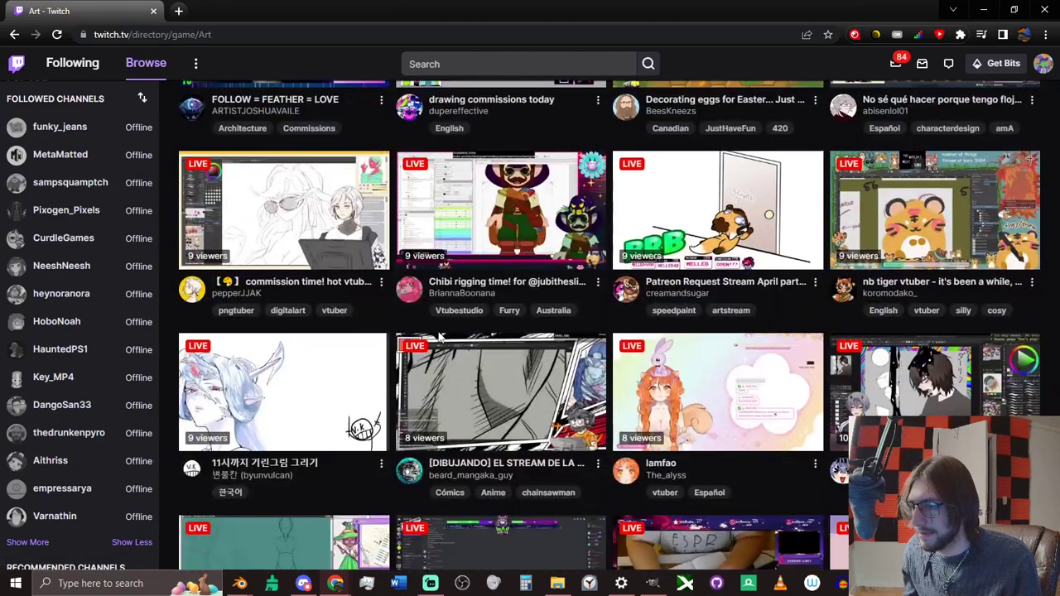
scroll(440, 337, "down", 4)
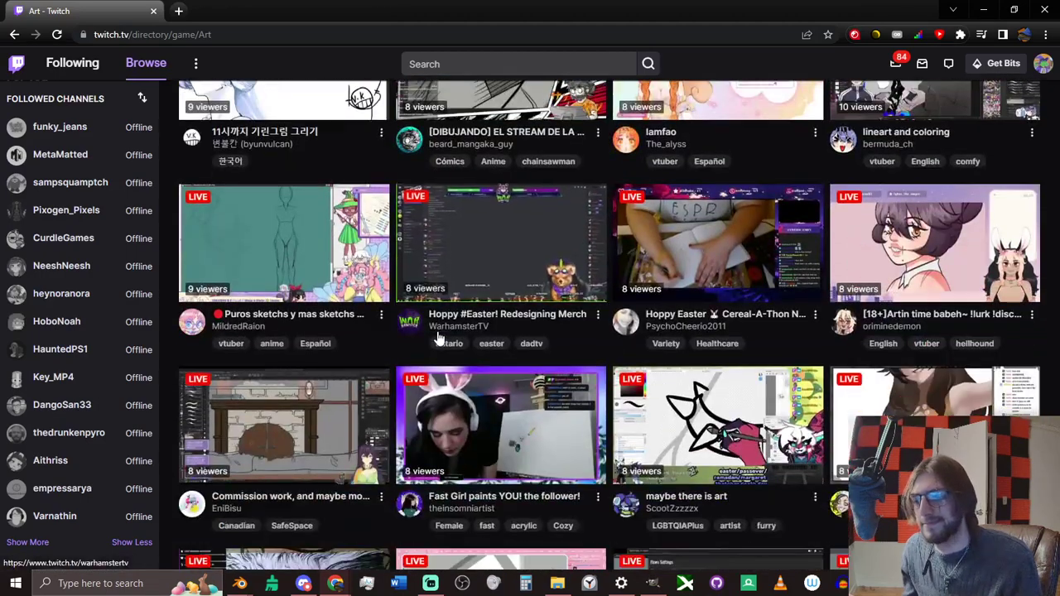
scroll(440, 335, "down", 1)
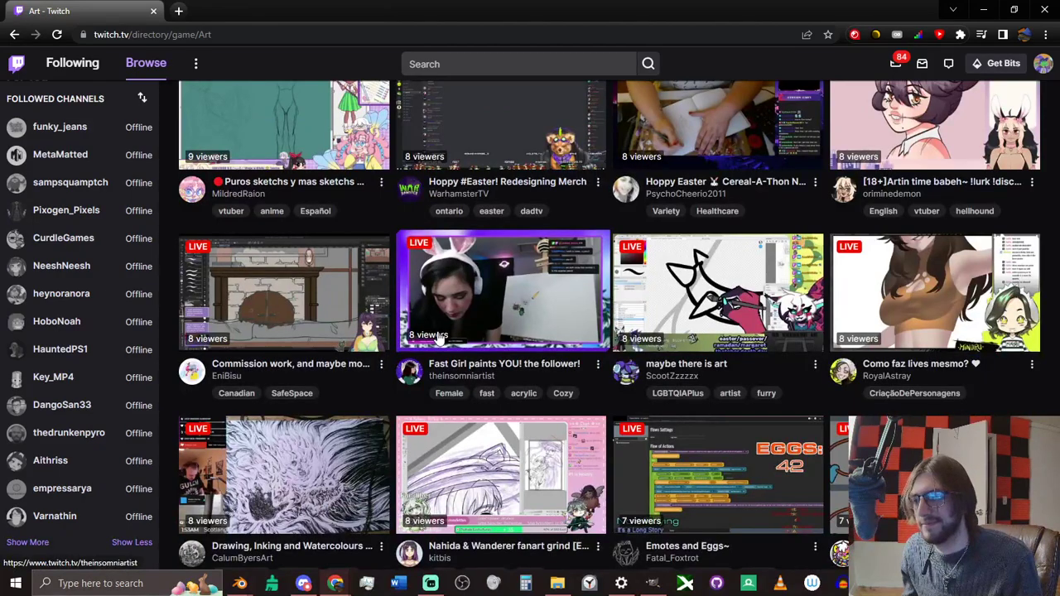
scroll(439, 336, "down", 5)
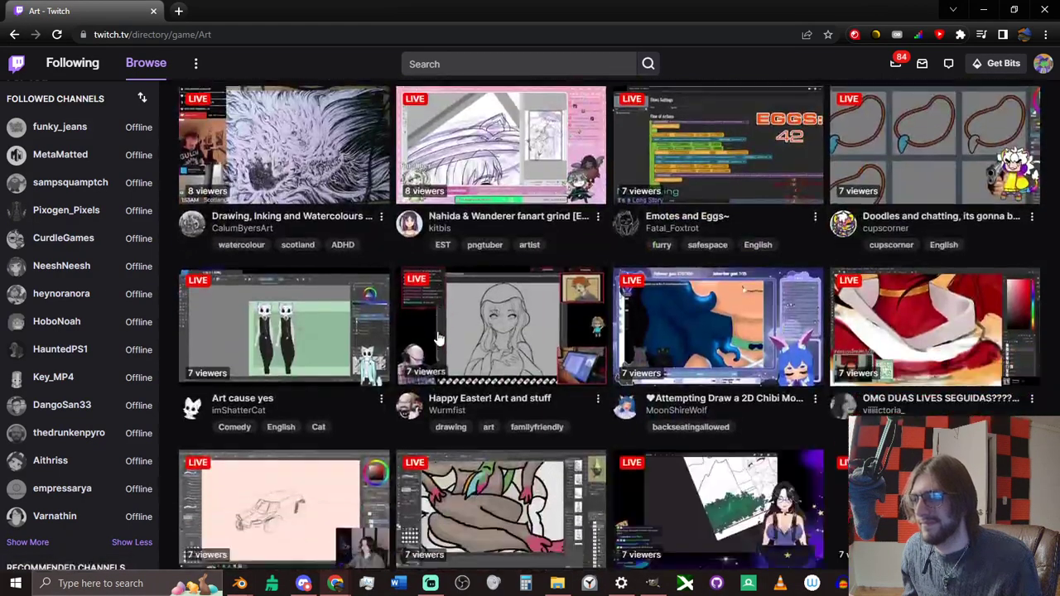
scroll(439, 337, "down", 3)
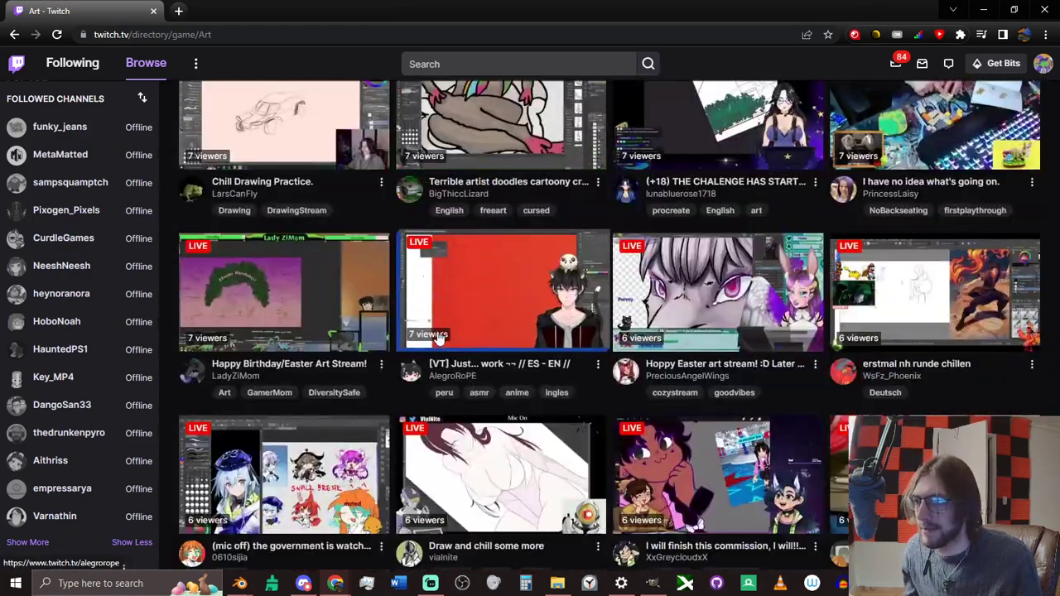
scroll(440, 335, "down", 2)
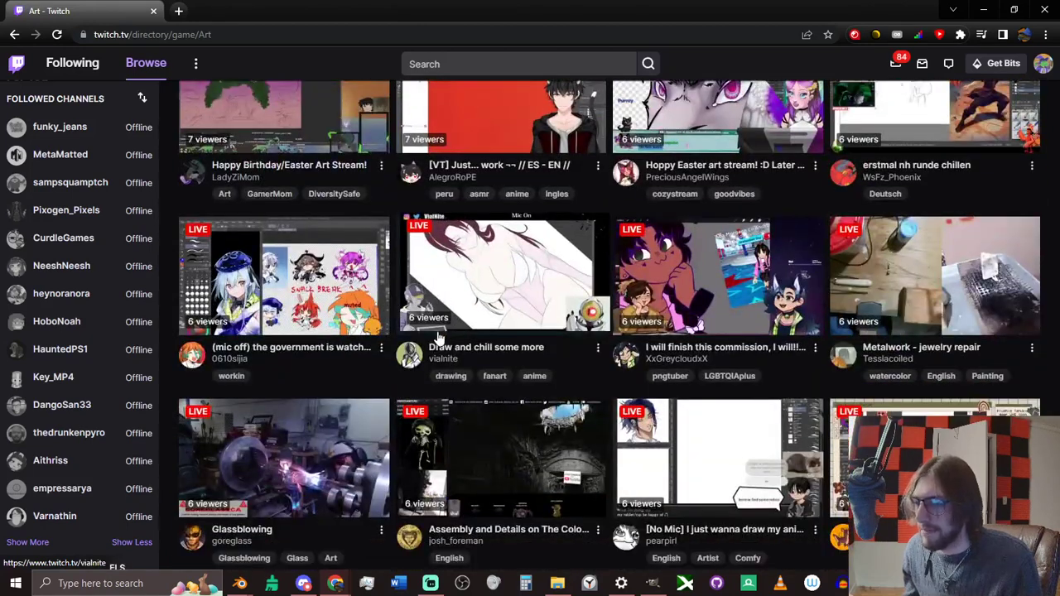
scroll(440, 337, "down", 2)
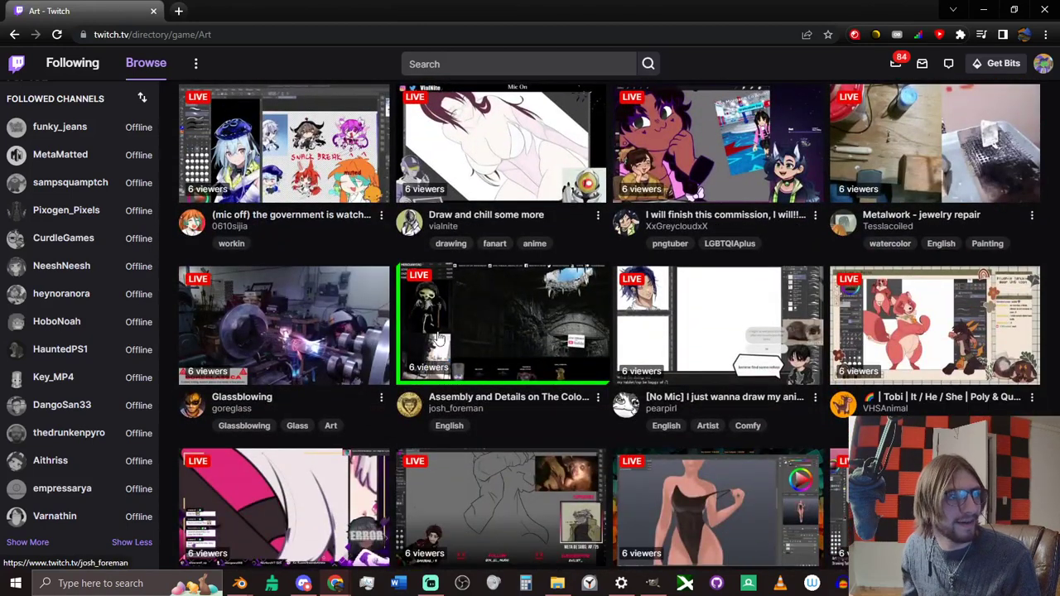
scroll(440, 337, "down", 3)
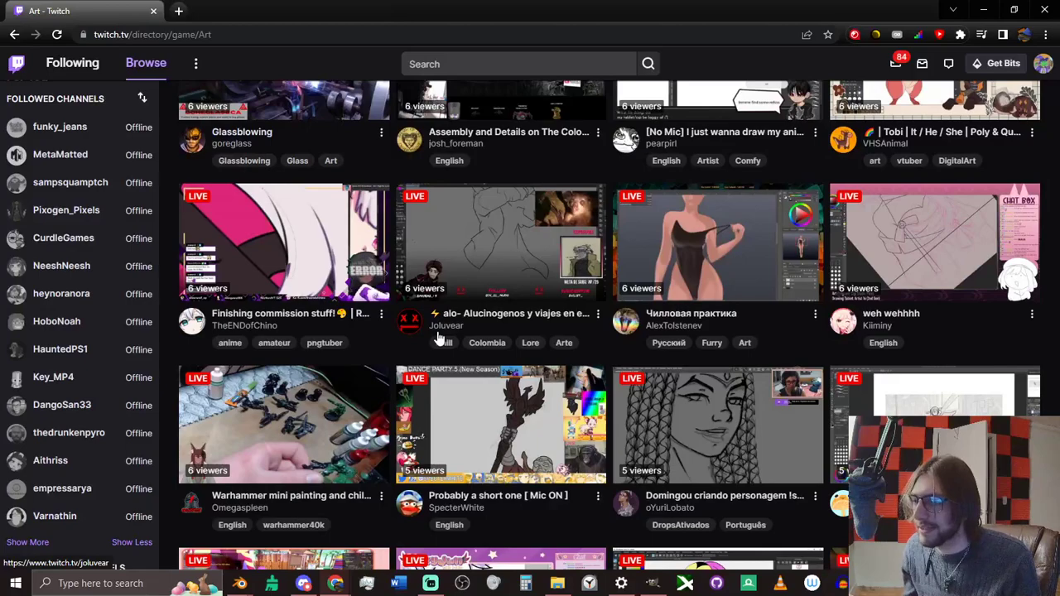
scroll(440, 338, "down", 2)
scroll(436, 339, "down", 2)
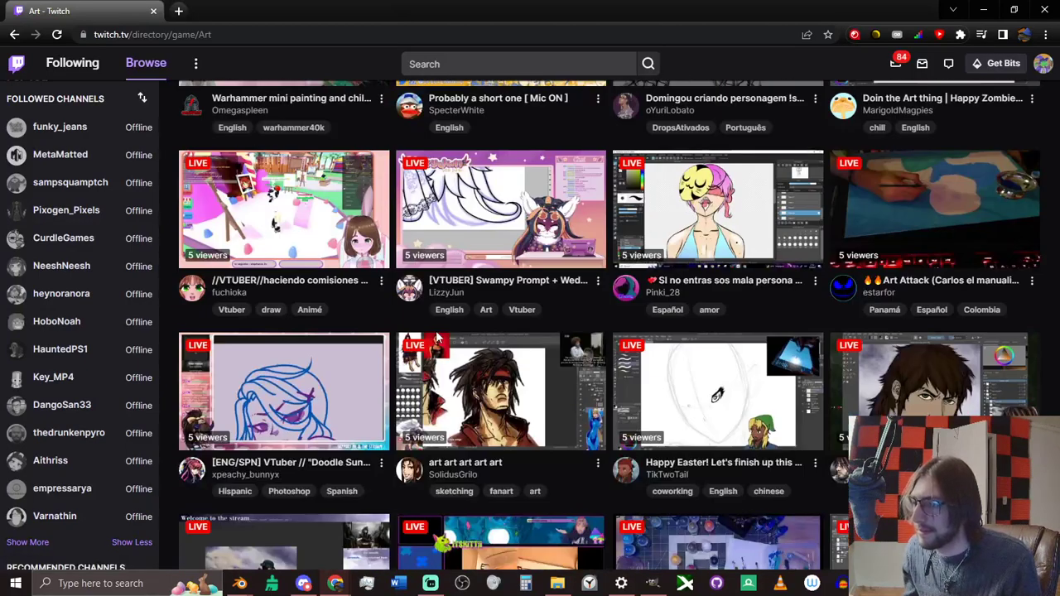
scroll(437, 339, "down", 3)
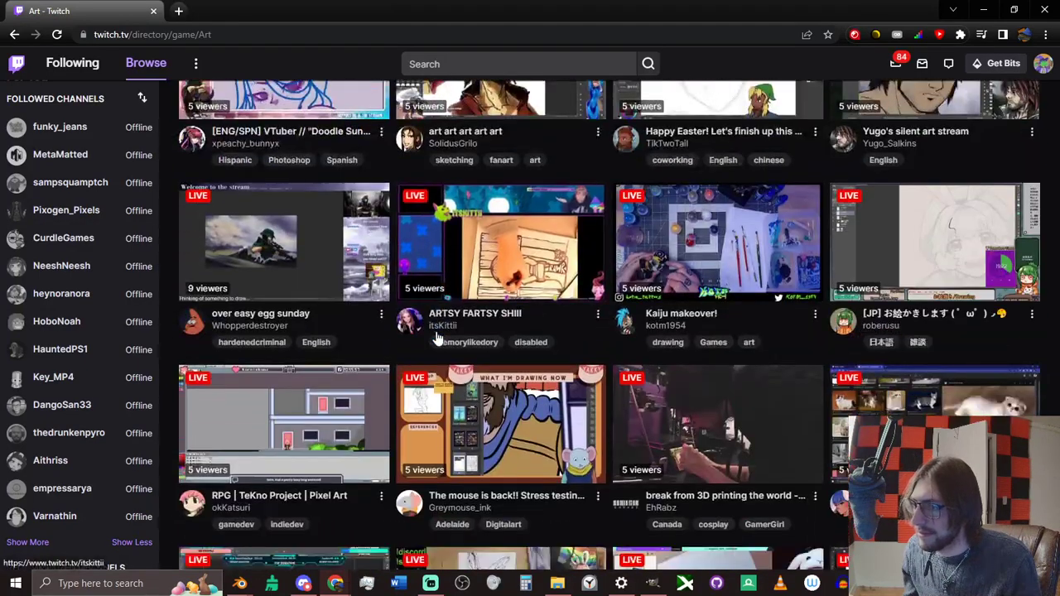
scroll(437, 338, "down", 2)
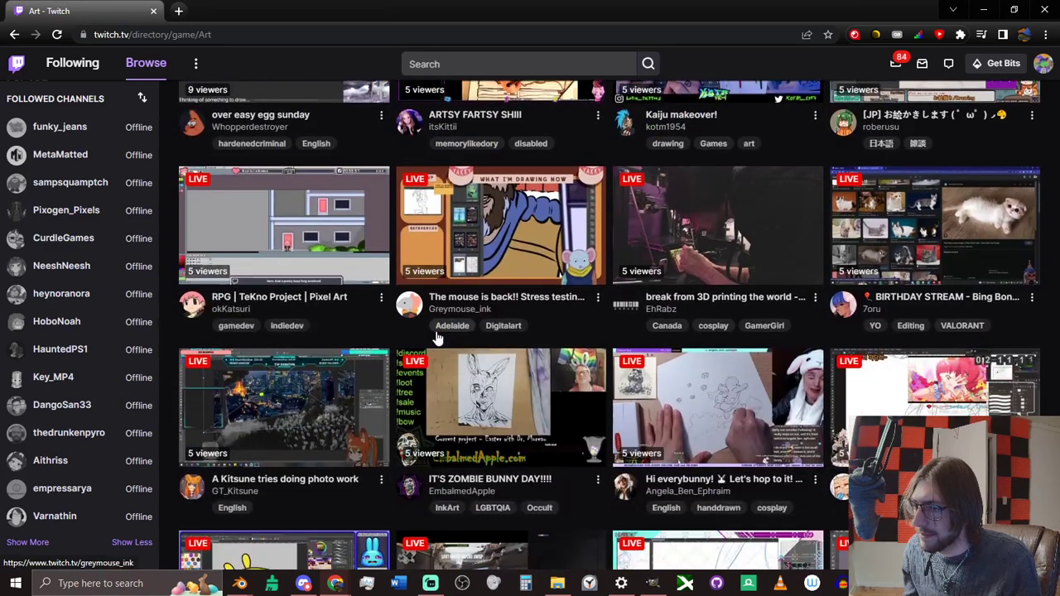
scroll(437, 338, "down", 3)
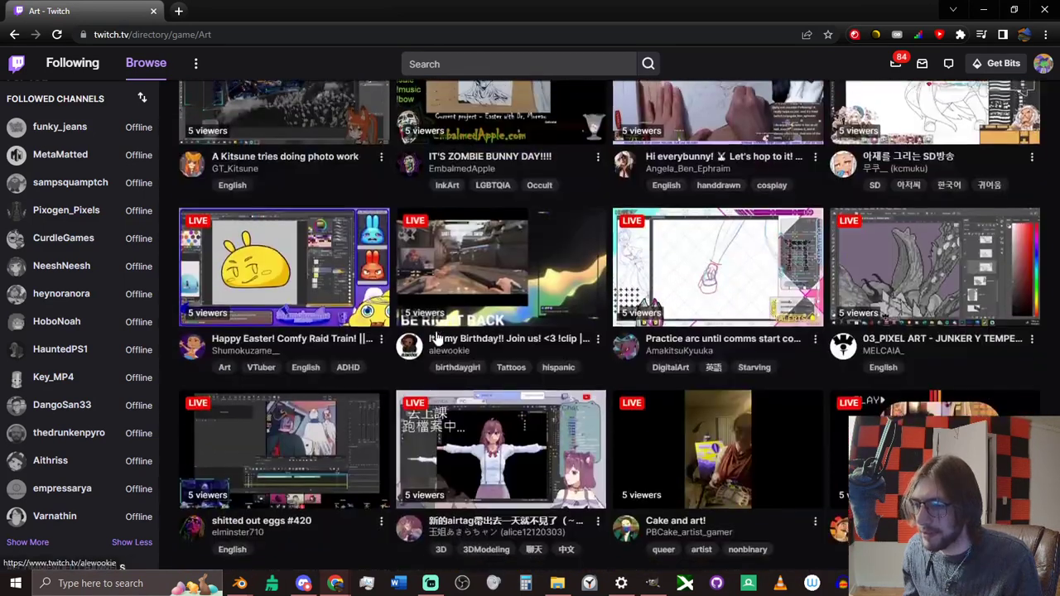
scroll(437, 339, "down", 2)
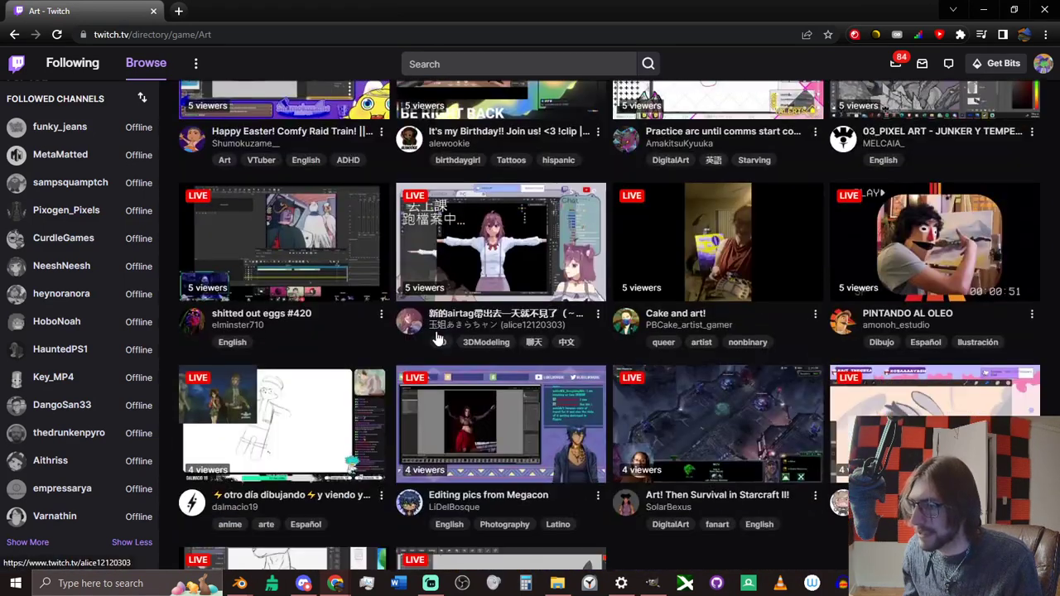
scroll(436, 339, "down", 2)
scroll(436, 338, "down", 5)
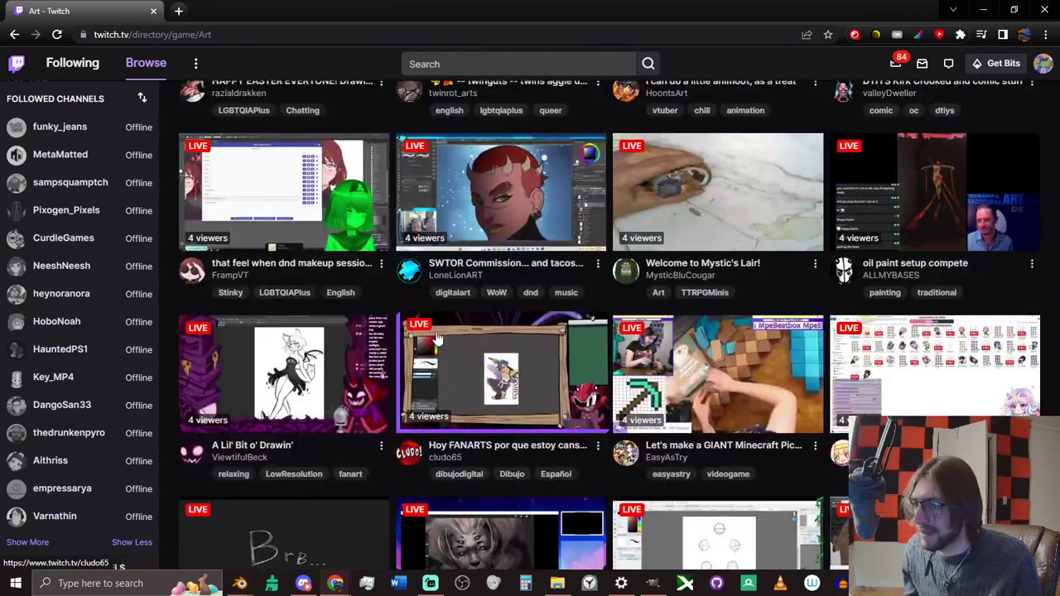
scroll(437, 338, "down", 2)
scroll(437, 339, "down", 3)
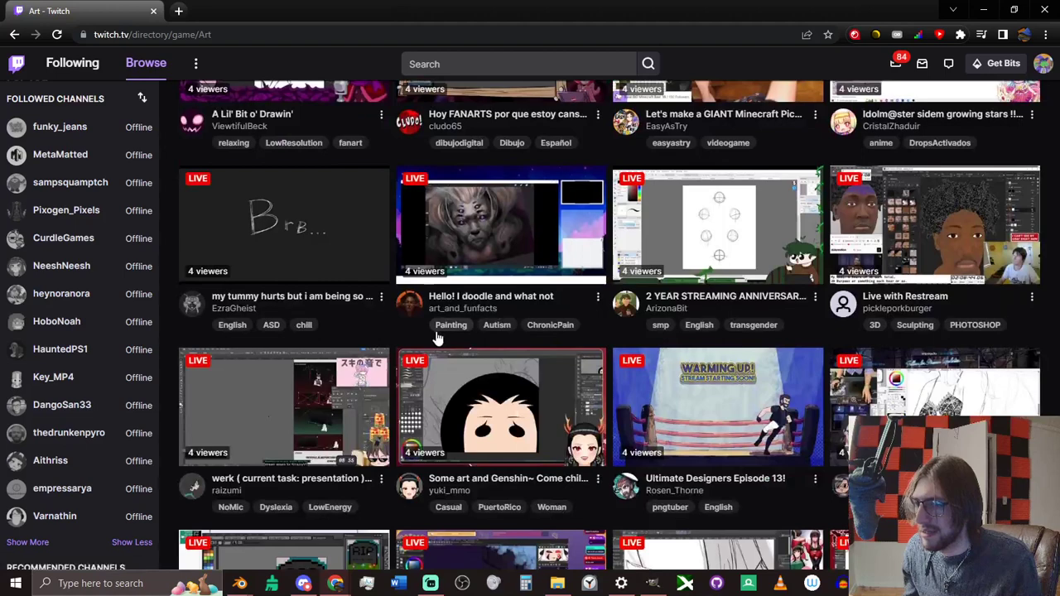
scroll(439, 338, "down", 3)
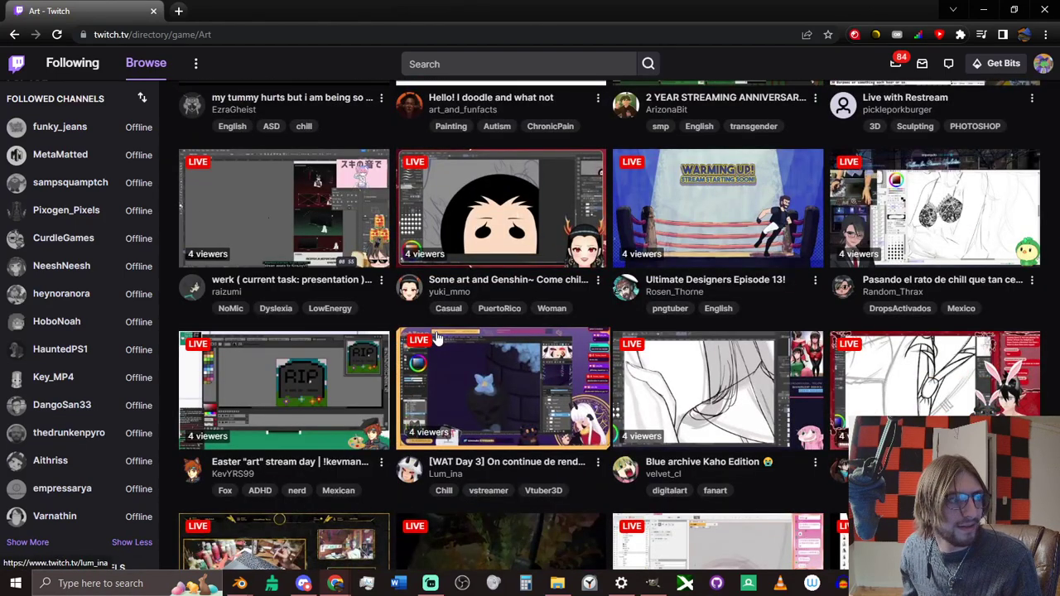
scroll(436, 339, "down", 5)
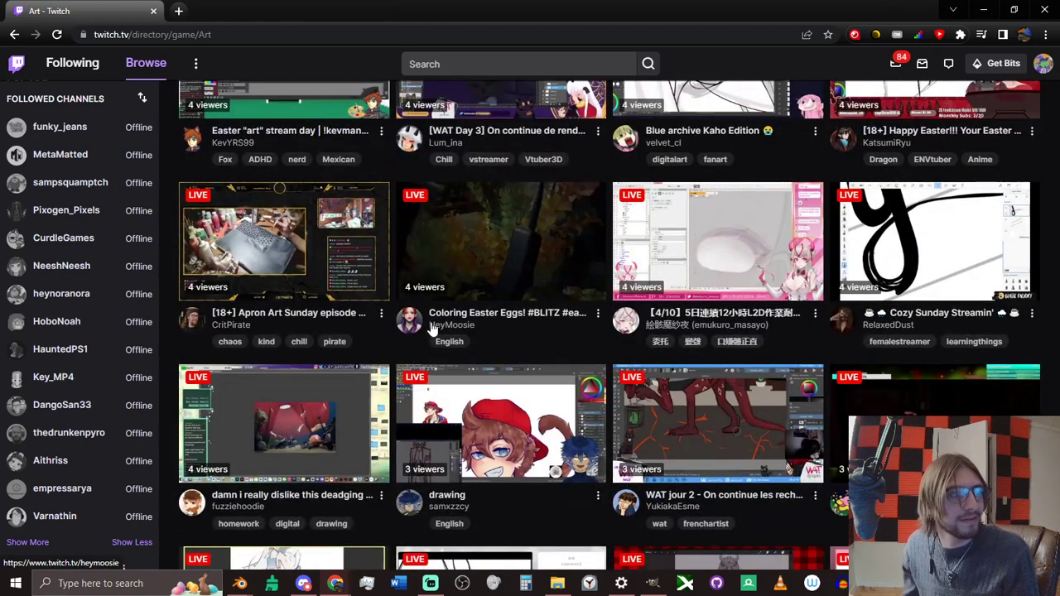
scroll(431, 329, "down", 2)
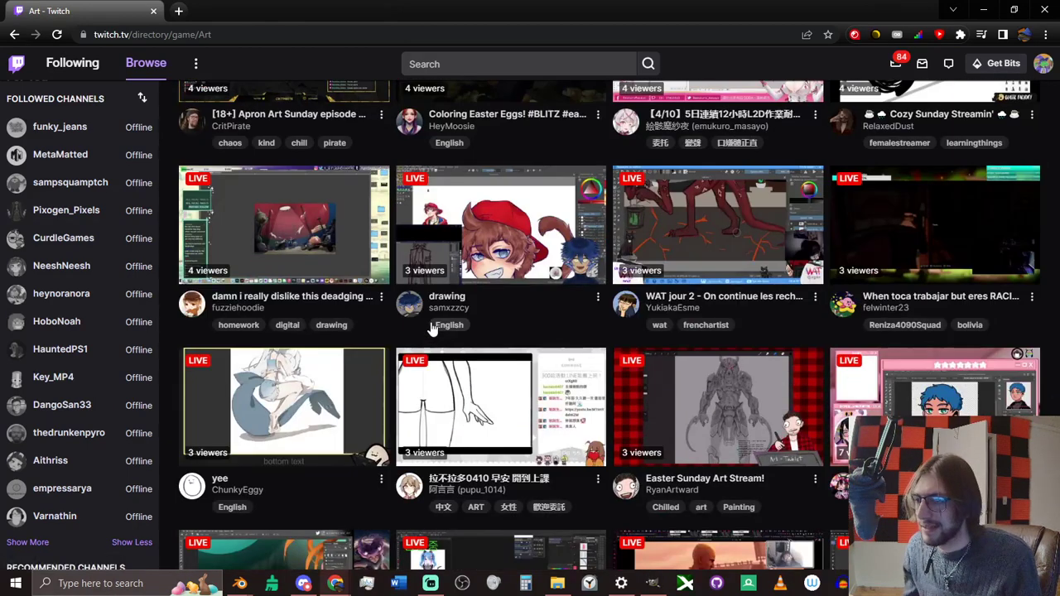
scroll(431, 330, "down", 2)
scroll(447, 331, "down", 3)
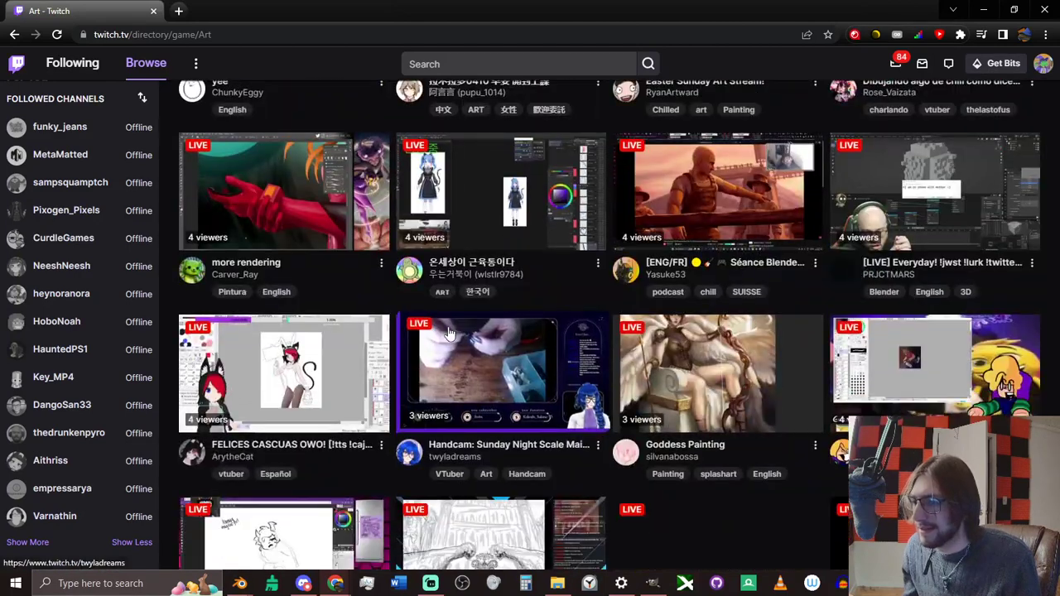
scroll(448, 331, "down", 1)
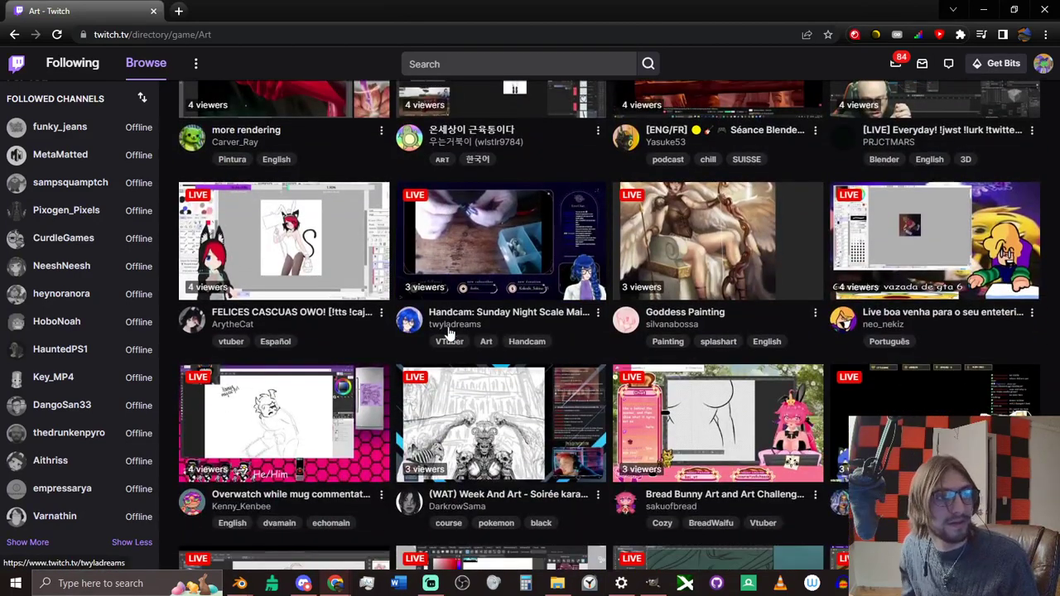
scroll(449, 331, "down", 2)
scroll(448, 331, "down", 2)
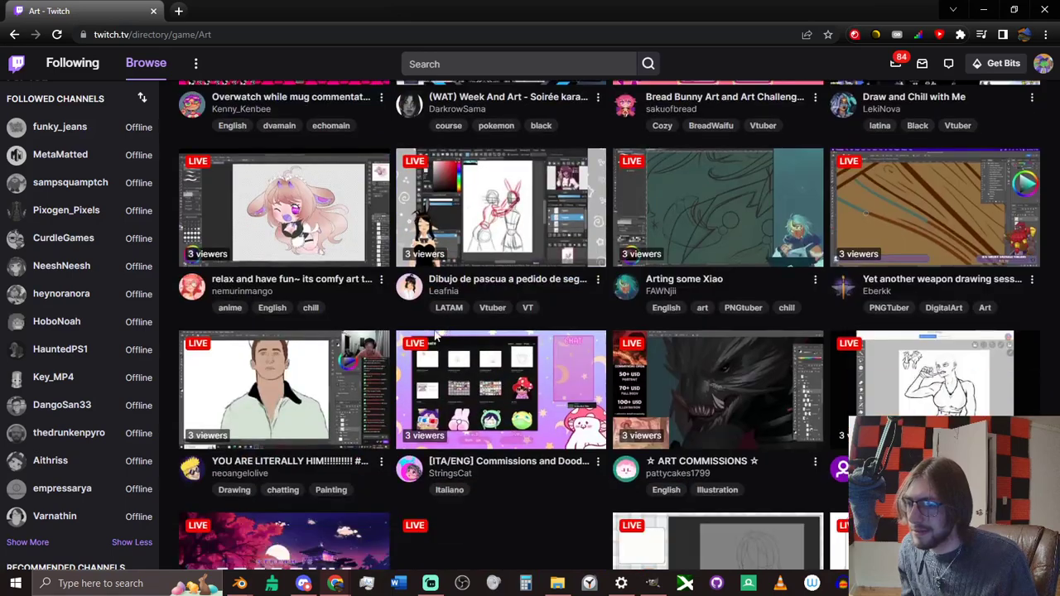
scroll(437, 334, "down", 2)
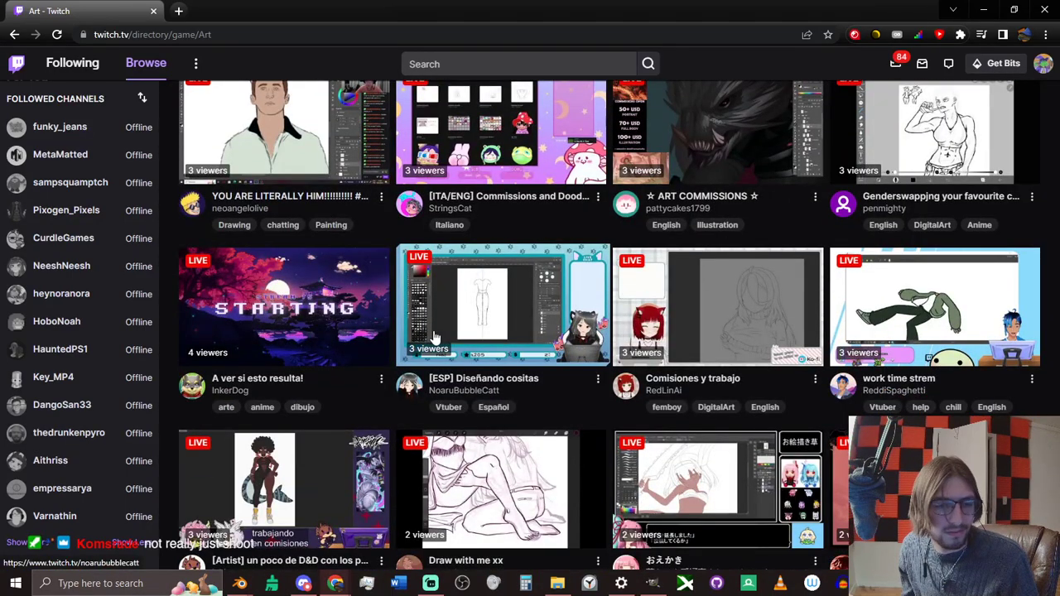
scroll(434, 337, "down", 3)
scroll(434, 337, "down", 2)
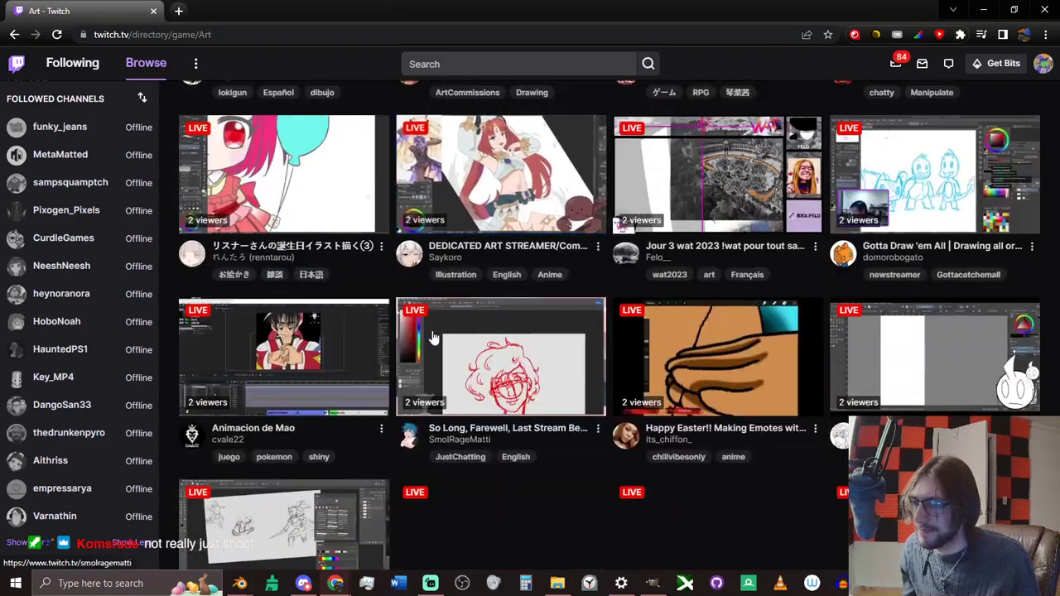
Look up "nora" in the Twitch search suggestions, check the followed channels list, and clear the search.
left_click(497, 64)
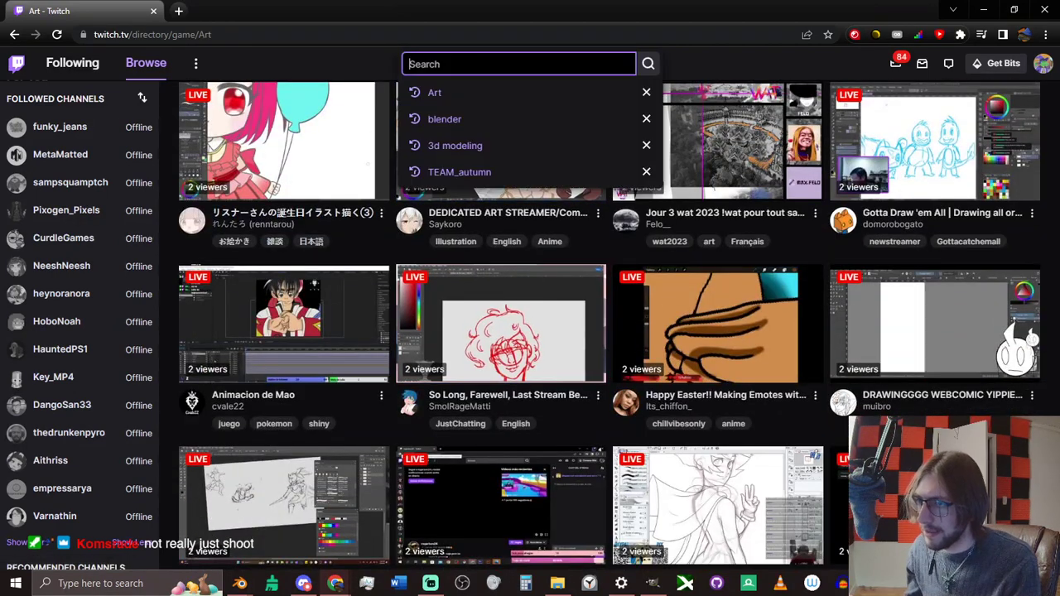
type("nora")
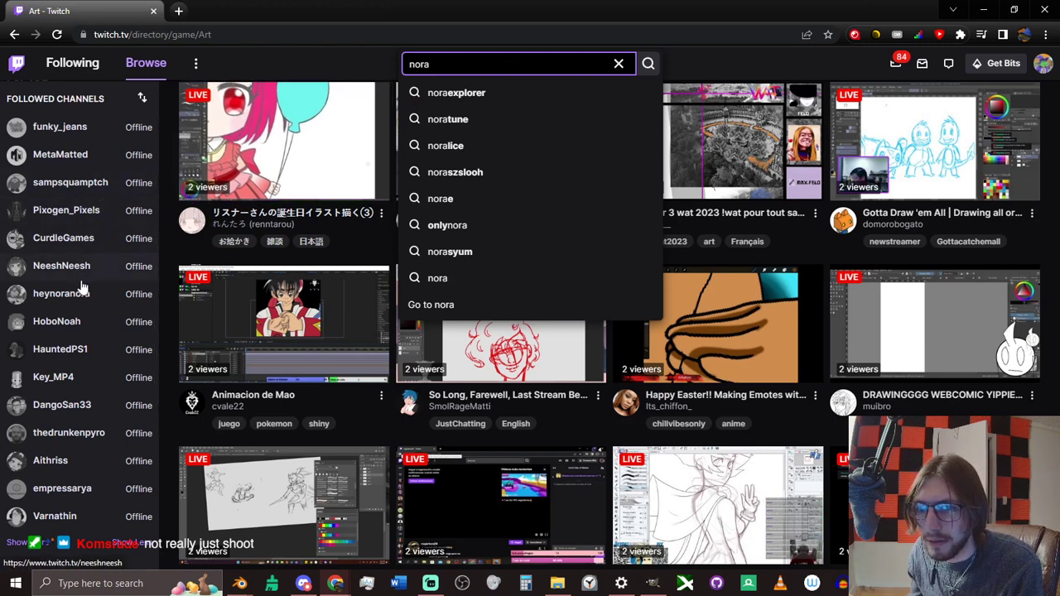
scroll(116, 254, "down", 3)
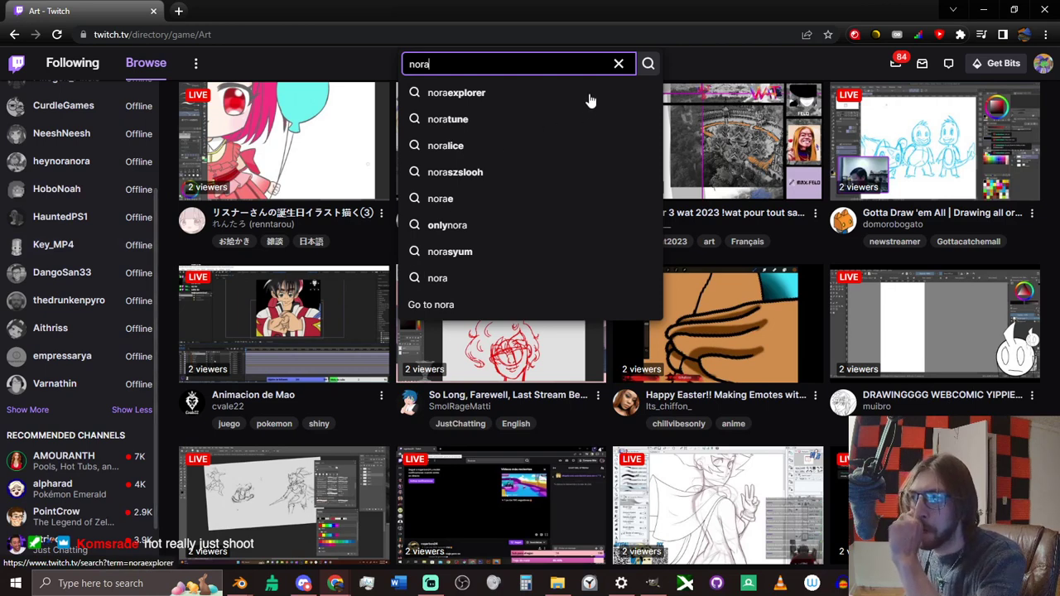
left_click(618, 65)
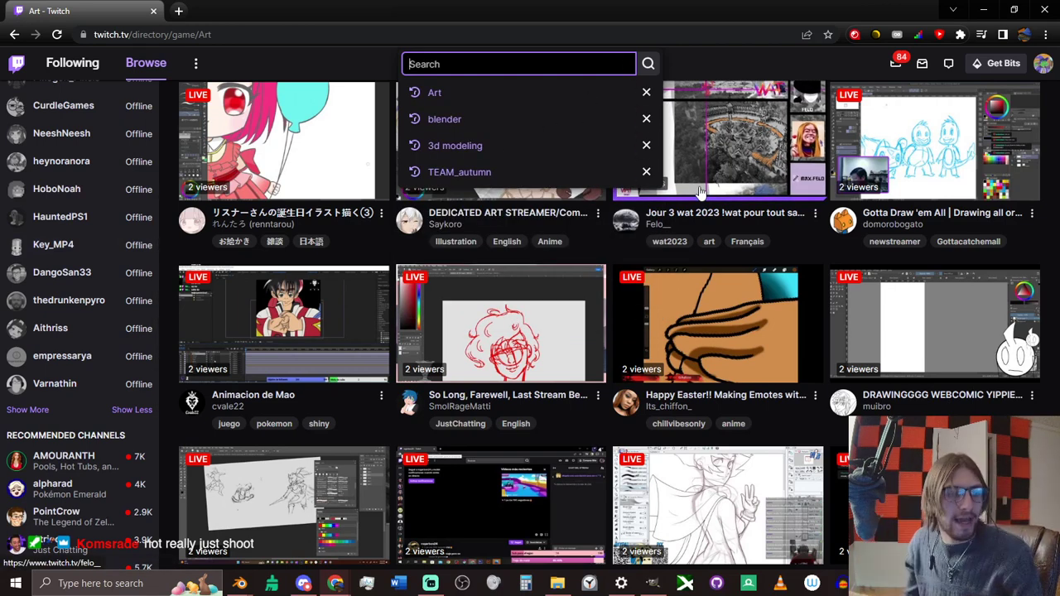
left_click(737, 63)
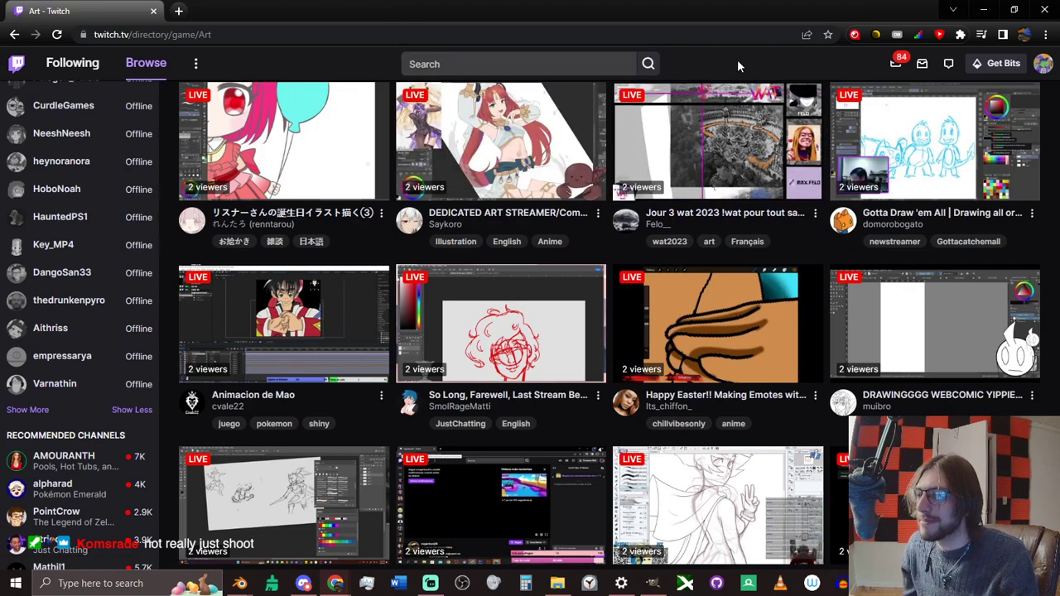
Open the live stream "Terminando PixelArts | Domingo de Arte" from the Art category and view the channel's About section.
scroll(635, 158, "down", 12)
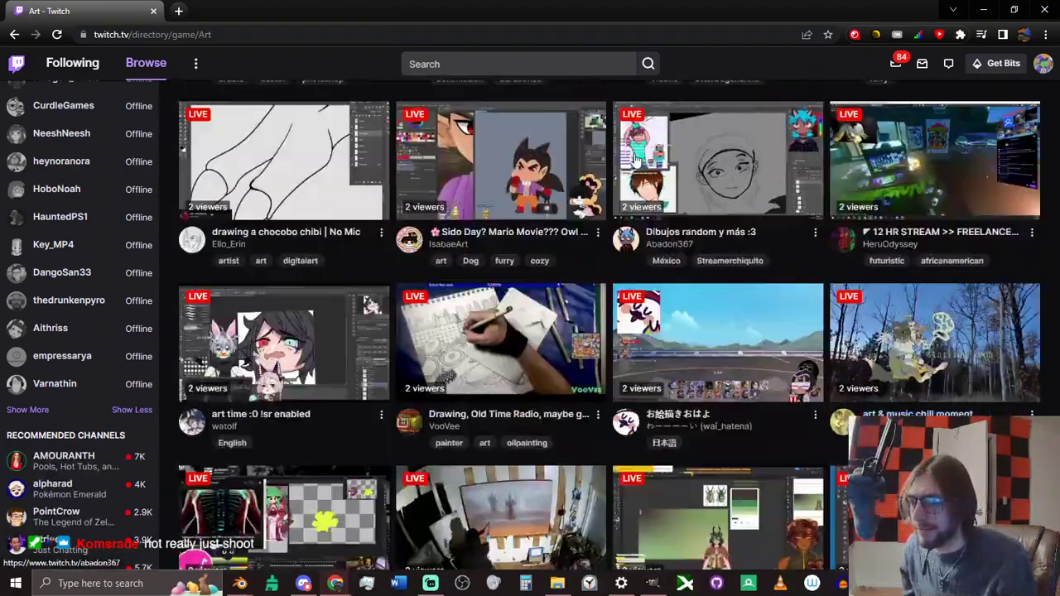
scroll(635, 159, "down", 1)
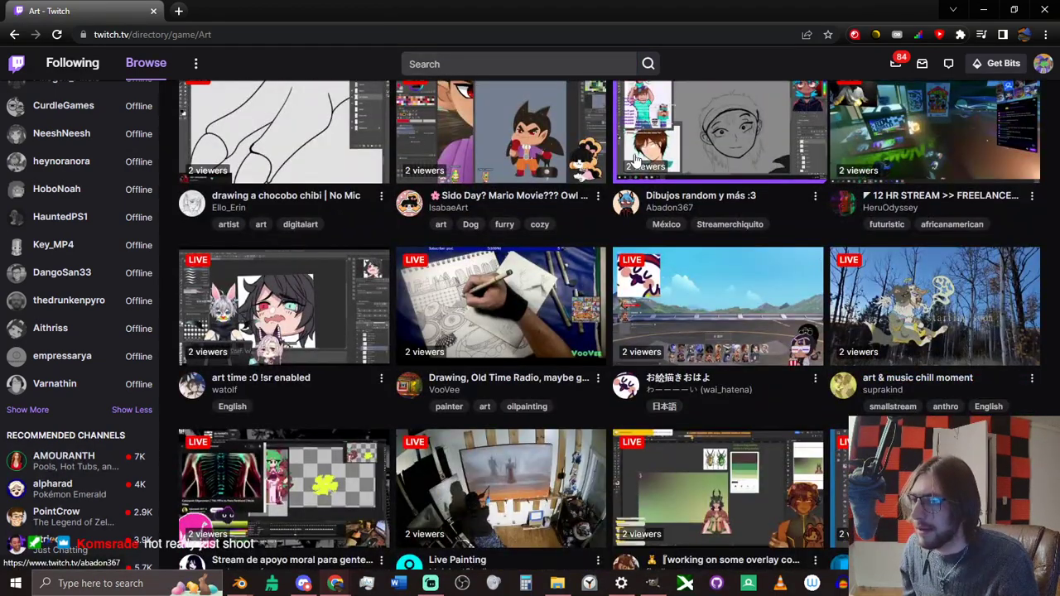
scroll(635, 159, "down", 5)
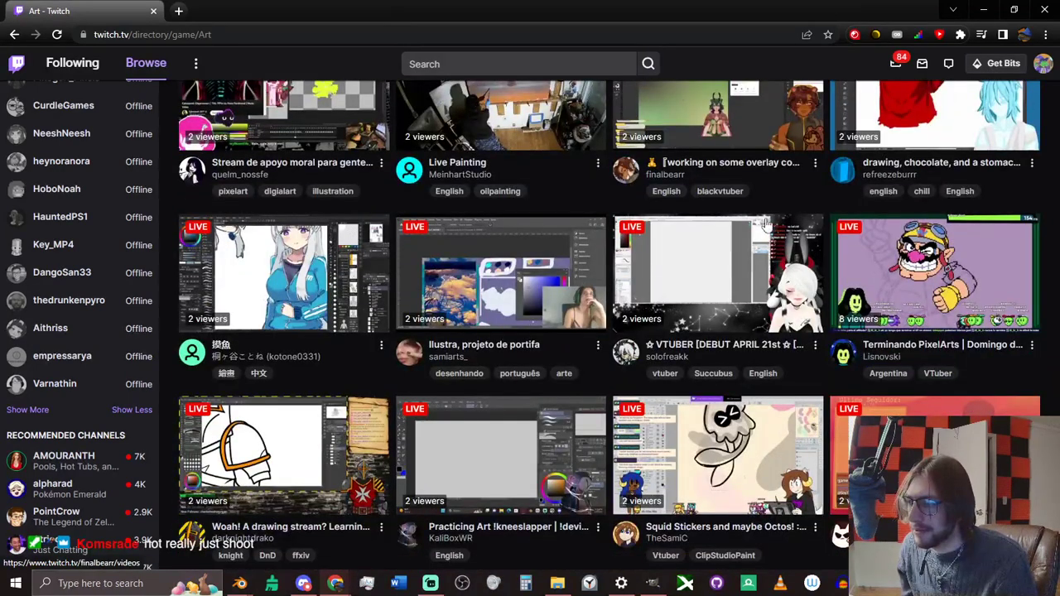
left_click(947, 263)
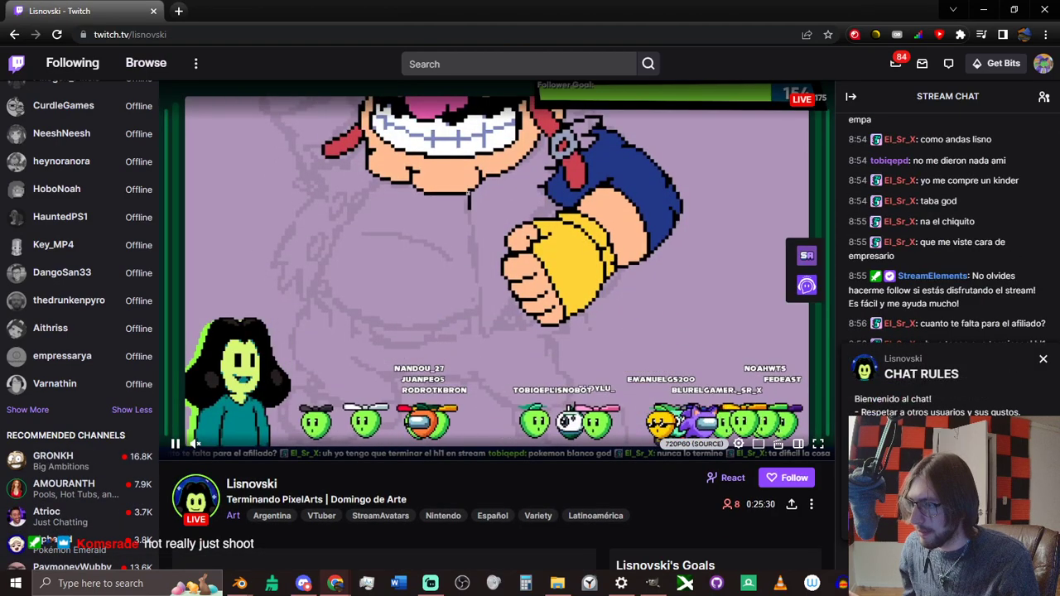
left_click(948, 489)
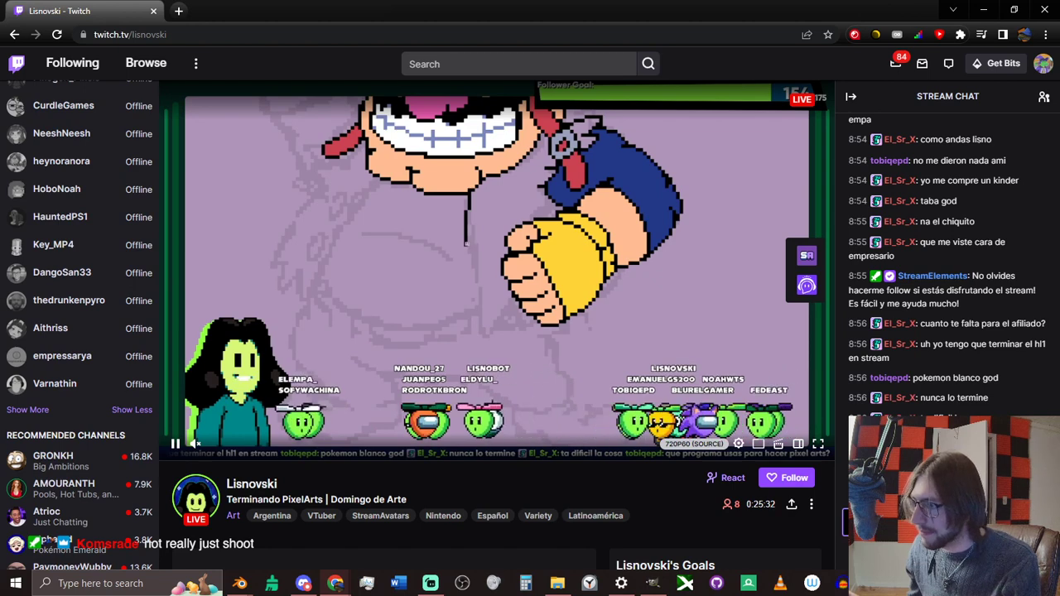
scroll(720, 508, "down", 2)
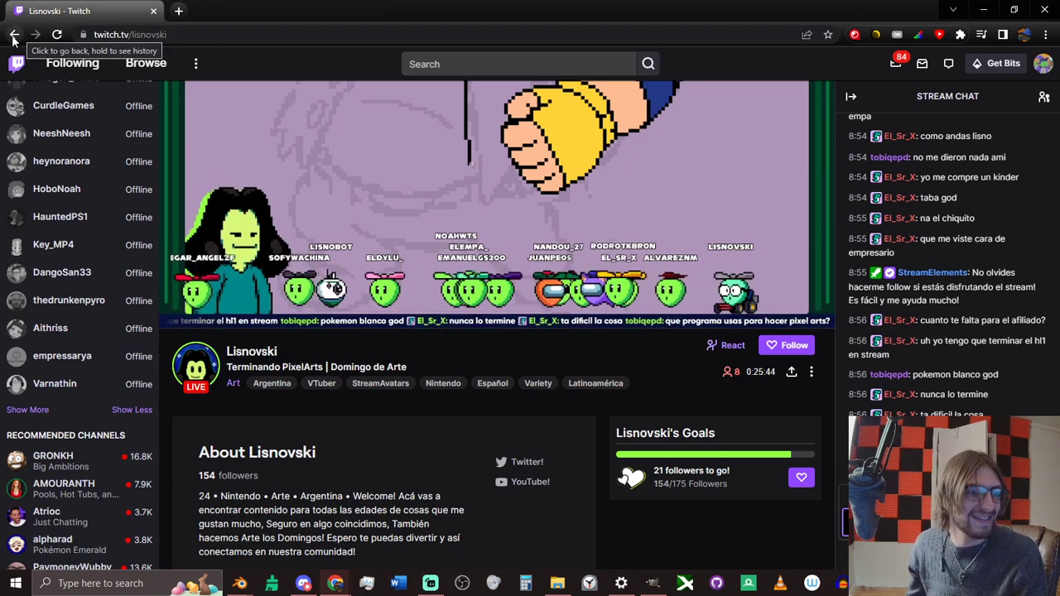
Open your own channel page in a new browser tab and enter the /raid command in its stream chat.
left_click(1042, 64)
middle_click(961, 141)
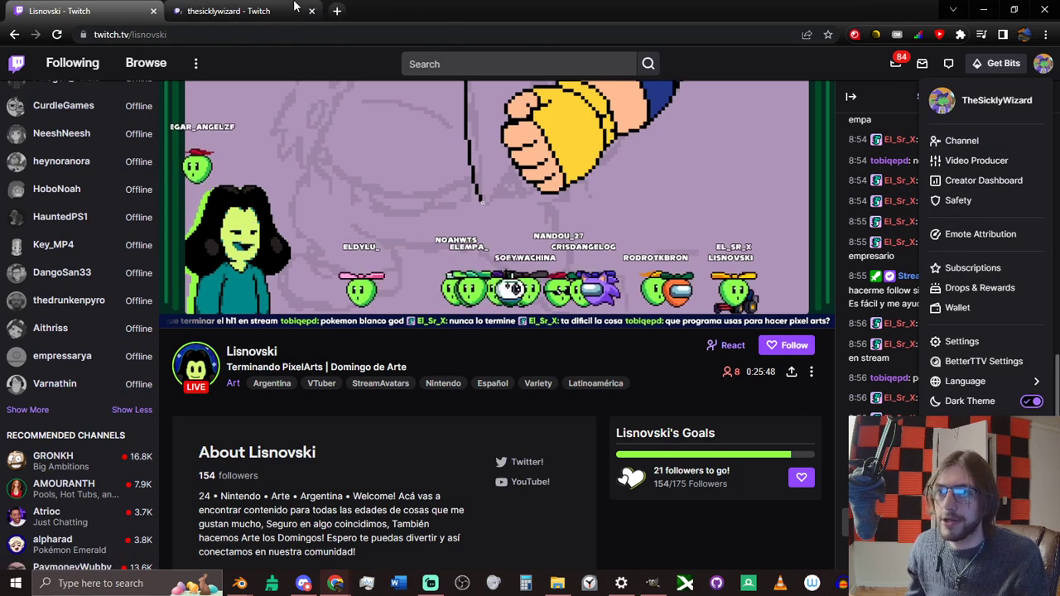
left_click(278, 7)
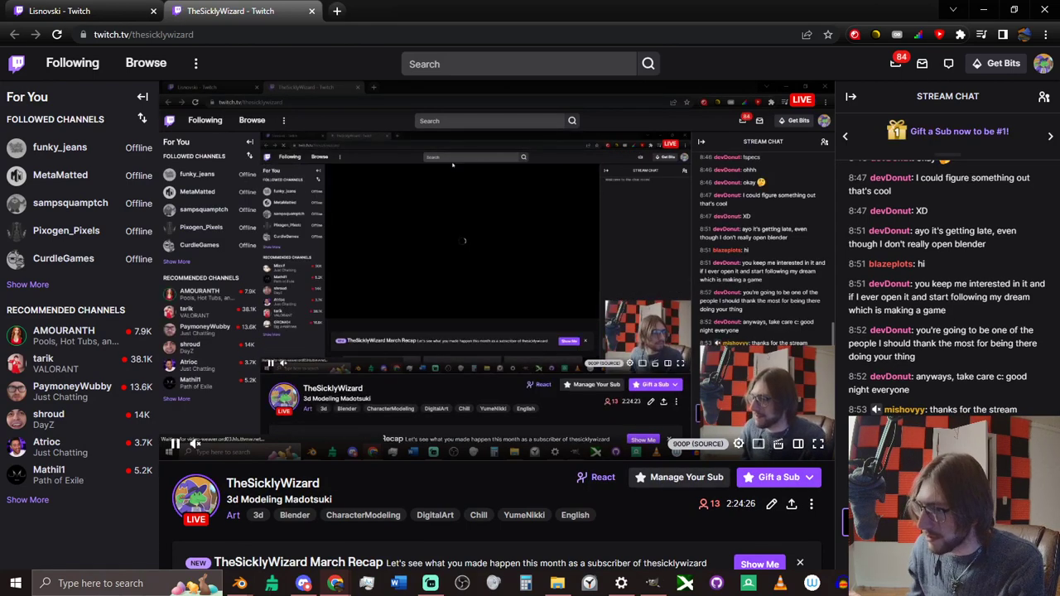
type("/raid")
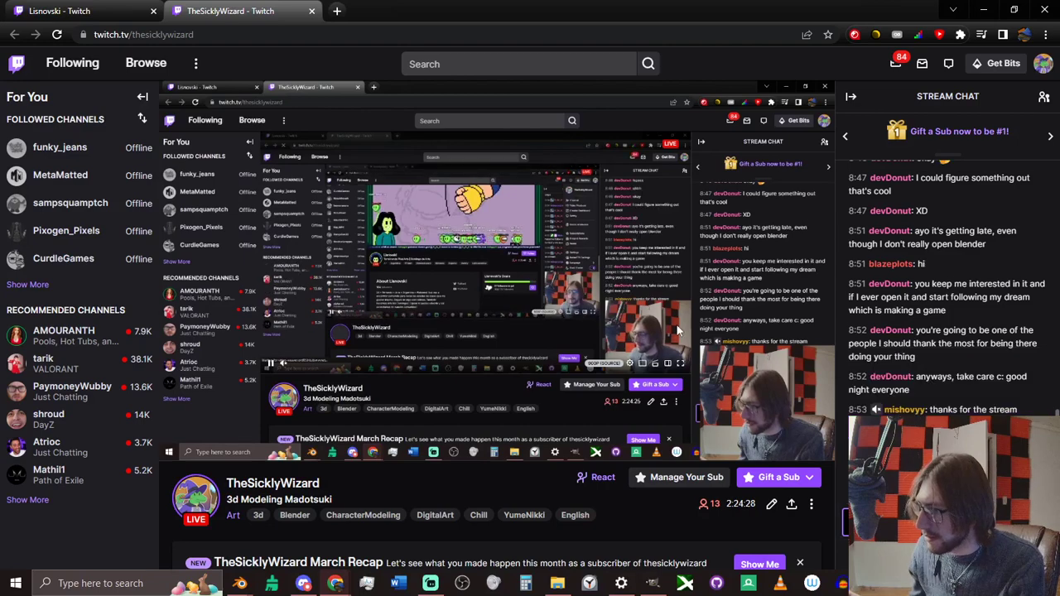
Select the pixel art streamer's channel name on their page for the raid command and return to your own channel.
left_click(137, 9)
double_click(251, 351)
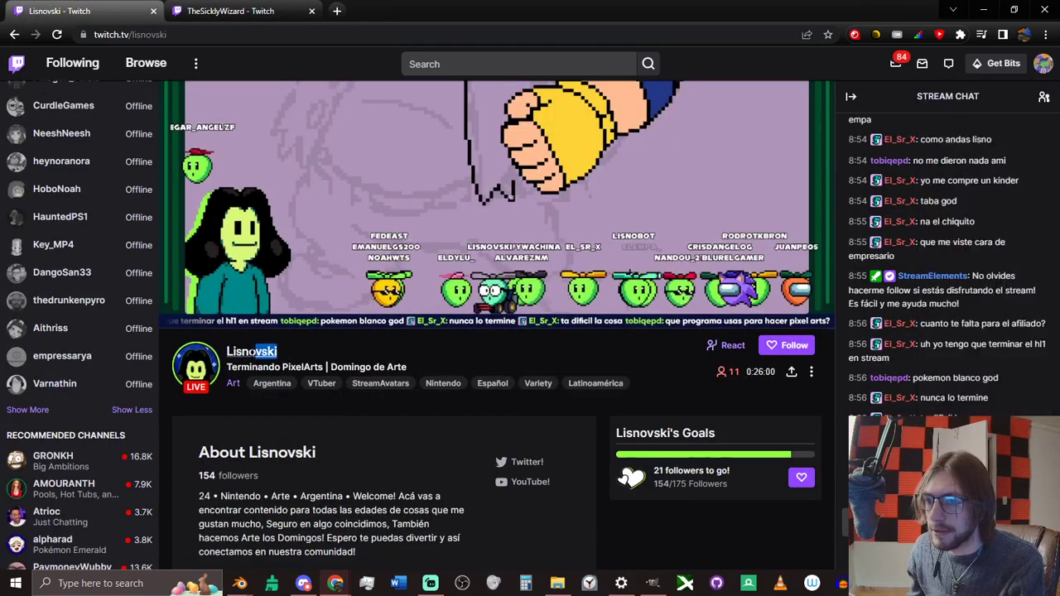
left_click(241, 10)
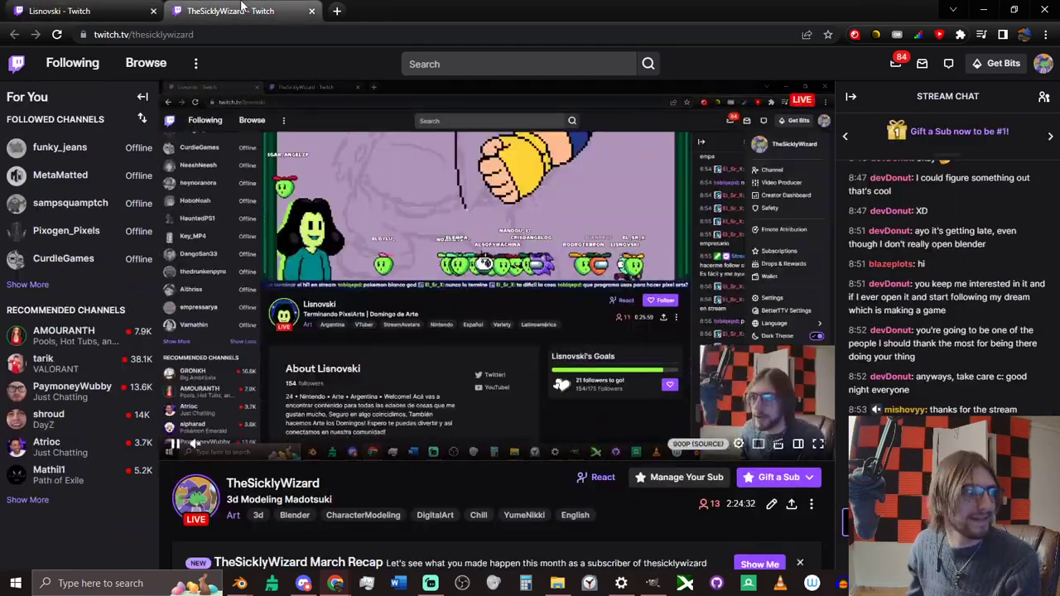